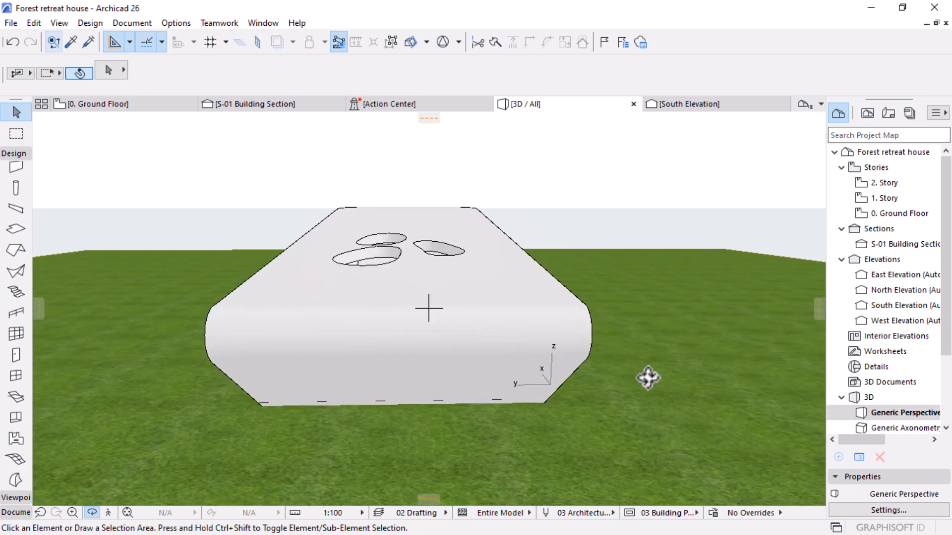
Step: Examine the finished forest retreat house in 3D, from its outer shell and glazed facade to the sunken lounge and stairs inside
left_click_drag(648, 378, 574, 362)
left_click_drag(642, 346, 561, 325)
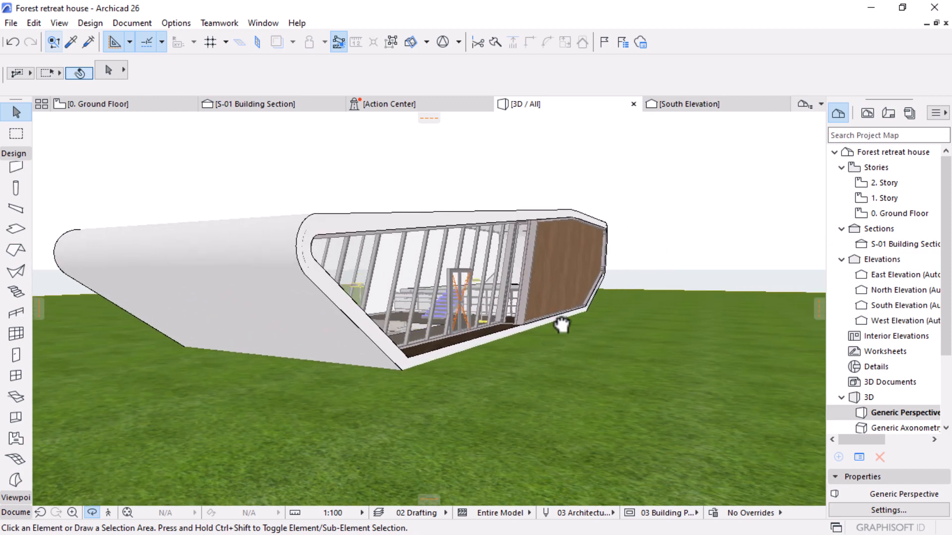
left_click_drag(664, 367, 590, 352)
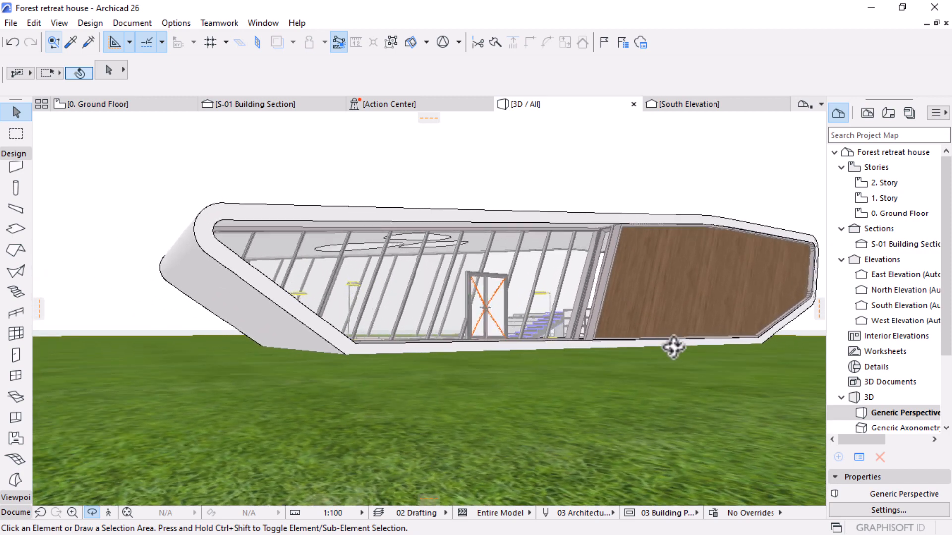
left_click_drag(629, 305, 484, 341)
left_click_drag(675, 379, 491, 419)
scroll(399, 293, "up", 6)
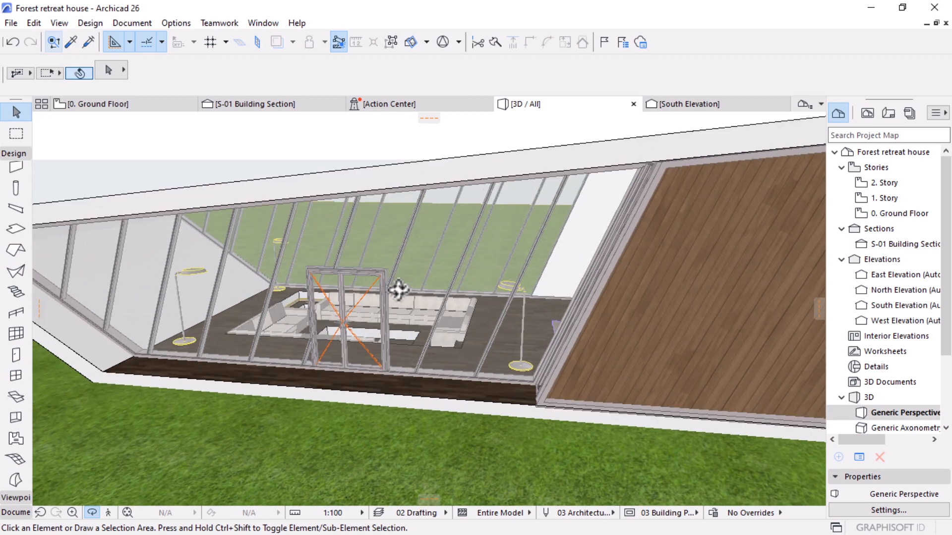
left_click_drag(397, 301, 611, 270)
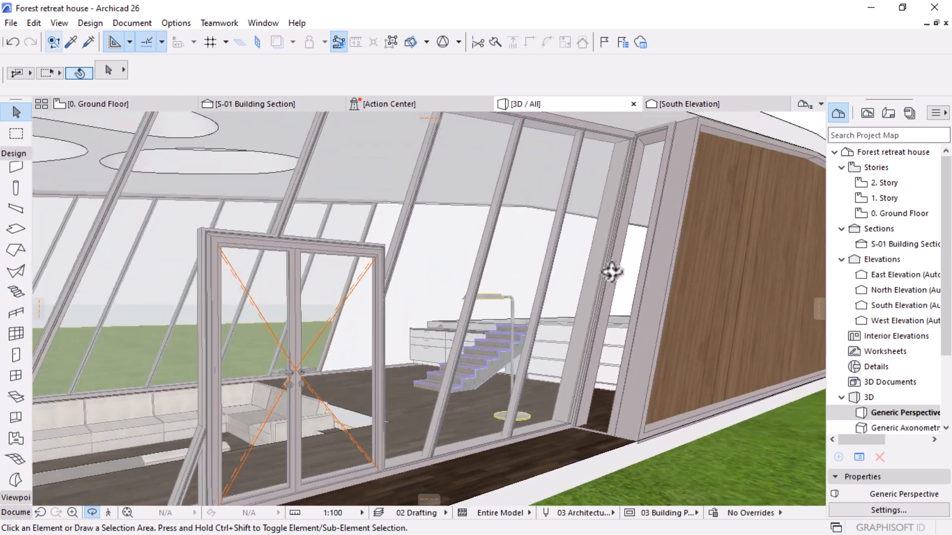
left_click_drag(487, 278, 659, 363)
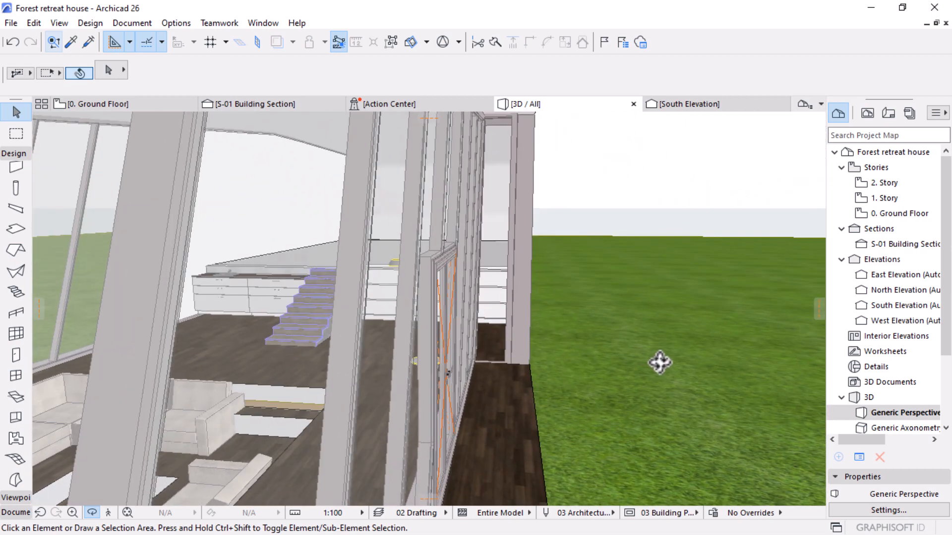
left_click_drag(483, 330, 745, 298)
left_click_drag(494, 338, 566, 315)
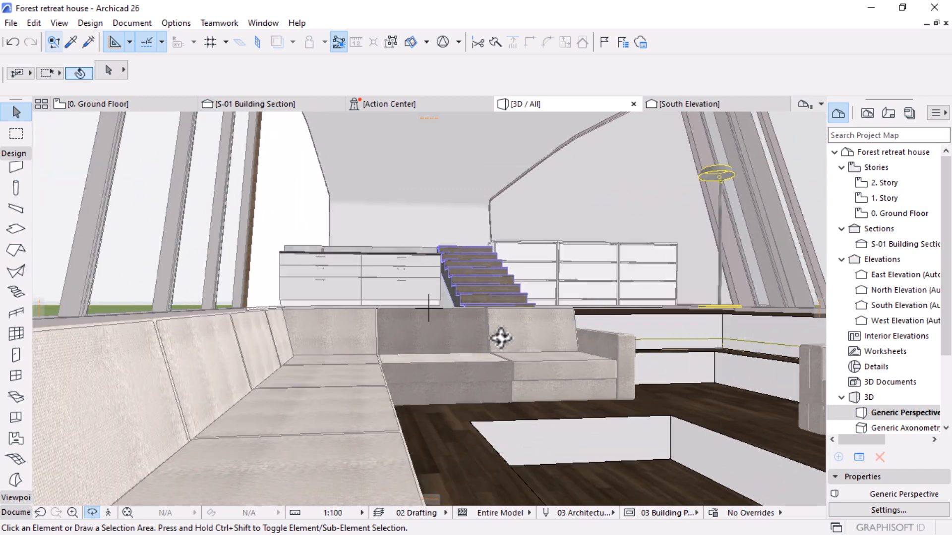
Step: Inspect the exterior of the 3D house model, including the wood-clad facade and the rounded shell edge around it
left_click_drag(536, 371, 374, 325)
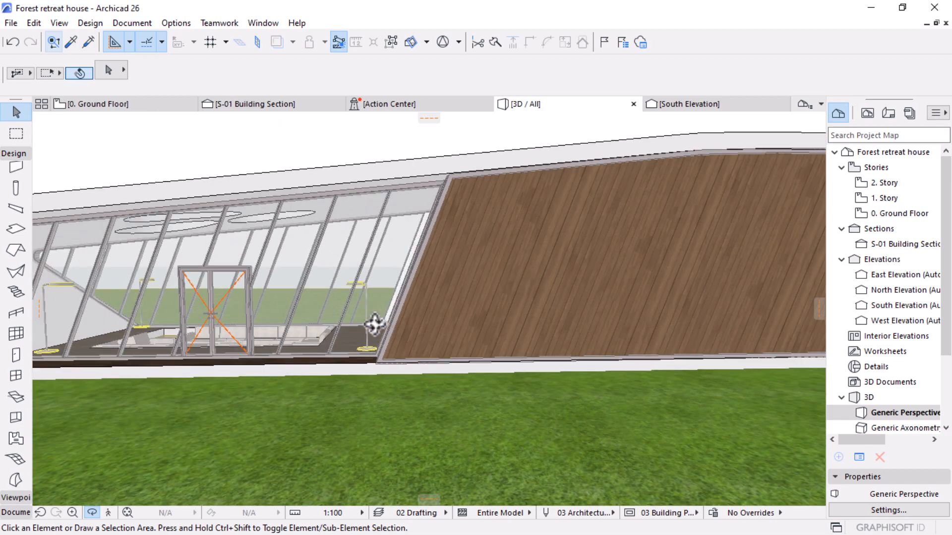
scroll(374, 325, "down", 6)
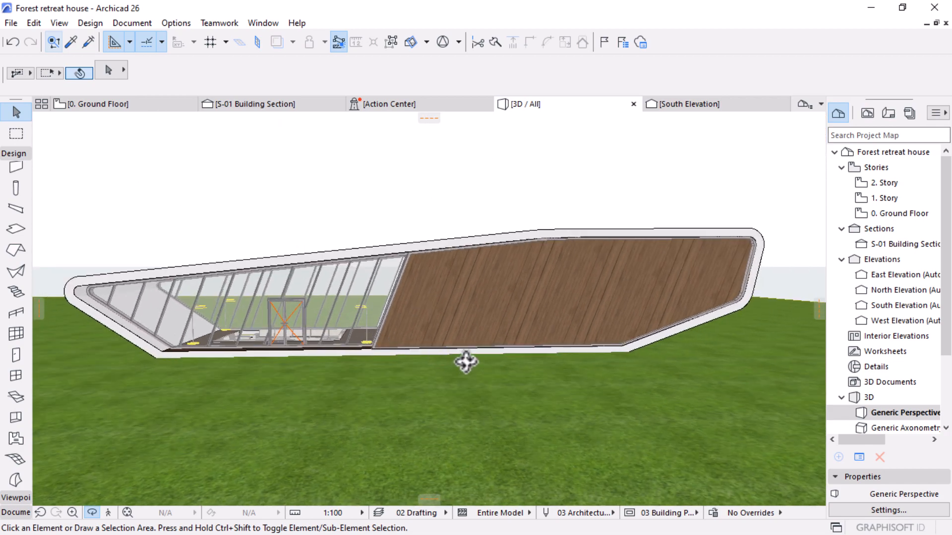
scroll(609, 312, "up", 8)
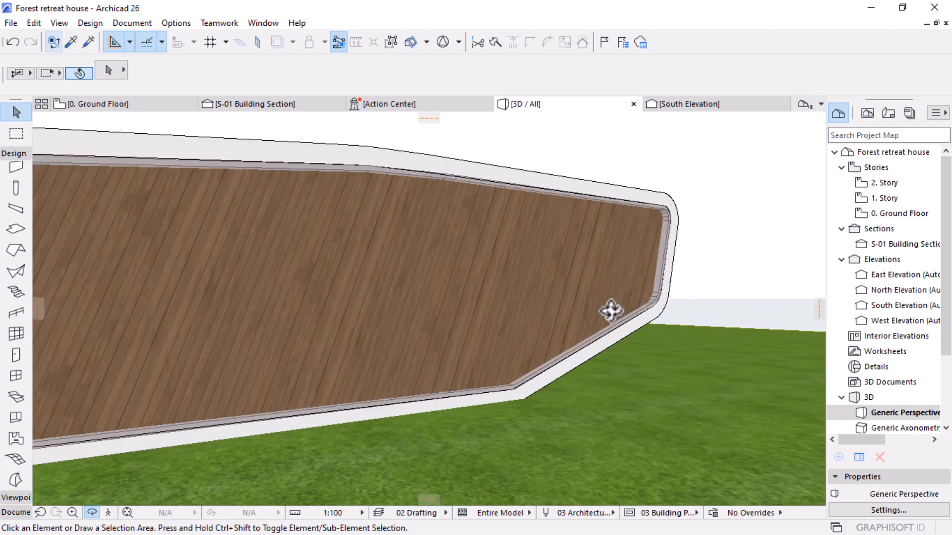
left_click_drag(611, 310, 268, 317)
scroll(715, 315, "down", 10)
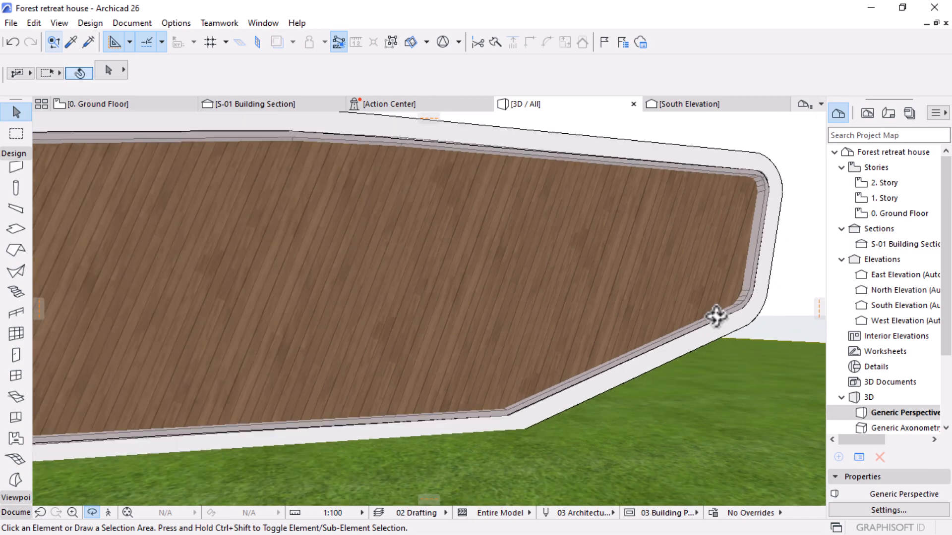
scroll(716, 317, "down", 3)
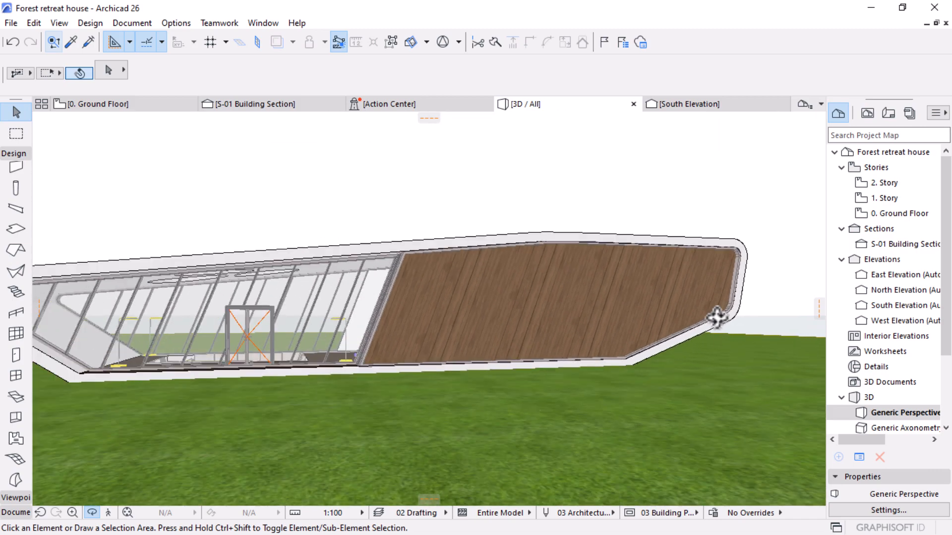
left_click_drag(716, 318, 310, 427)
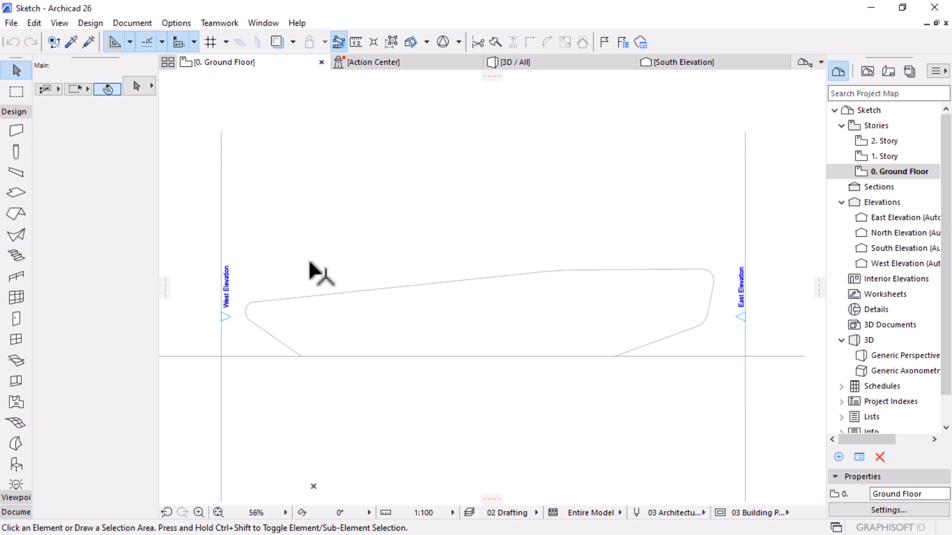
Step: Examine the house profile polyline on the ground floor plan of the Sketch project, including its sloped segments and rounded corners
left_click(402, 286)
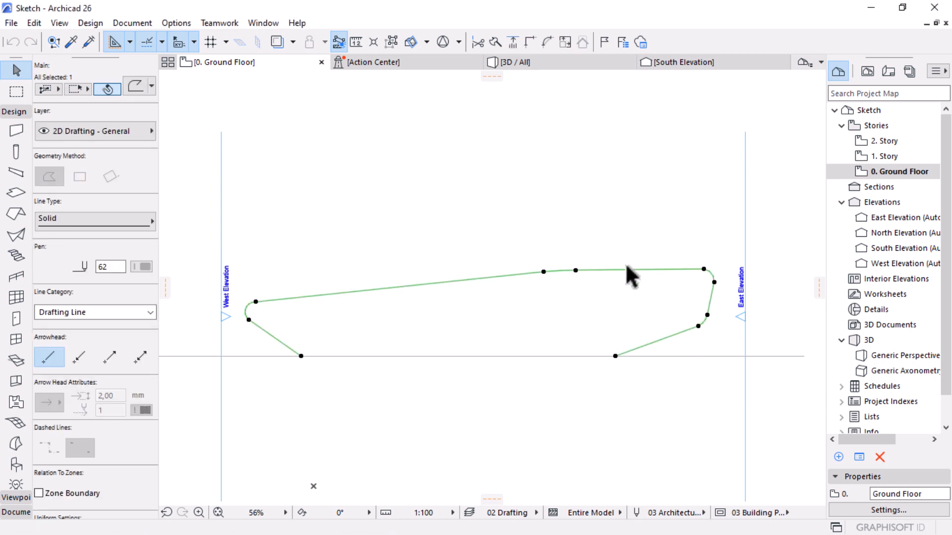
scroll(625, 263, "up", 2)
scroll(662, 270, "down", 1)
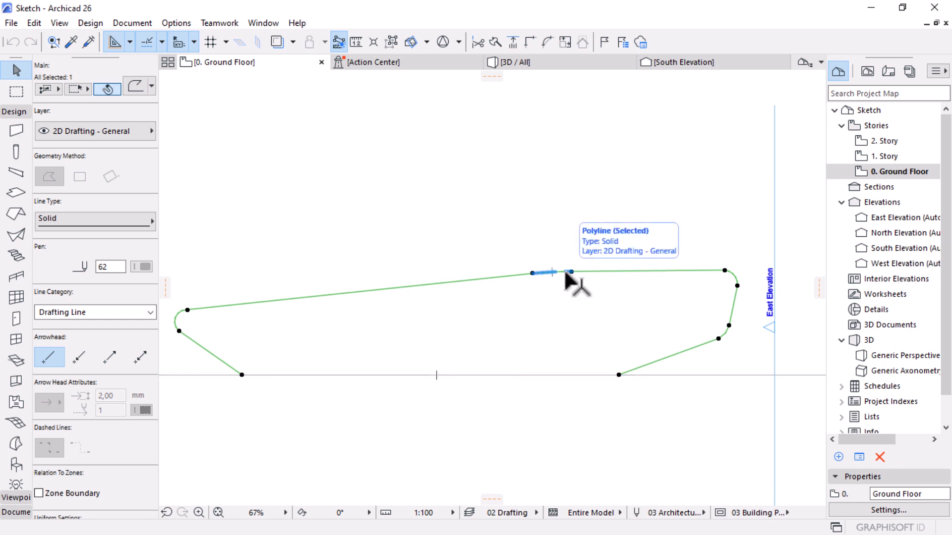
left_click(420, 217)
left_click(637, 221)
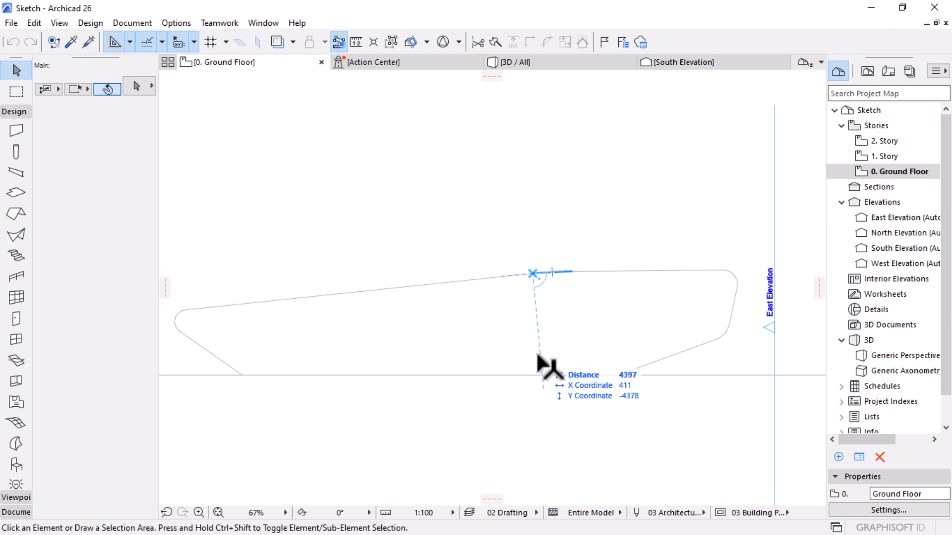
scroll(738, 305, "up", 2)
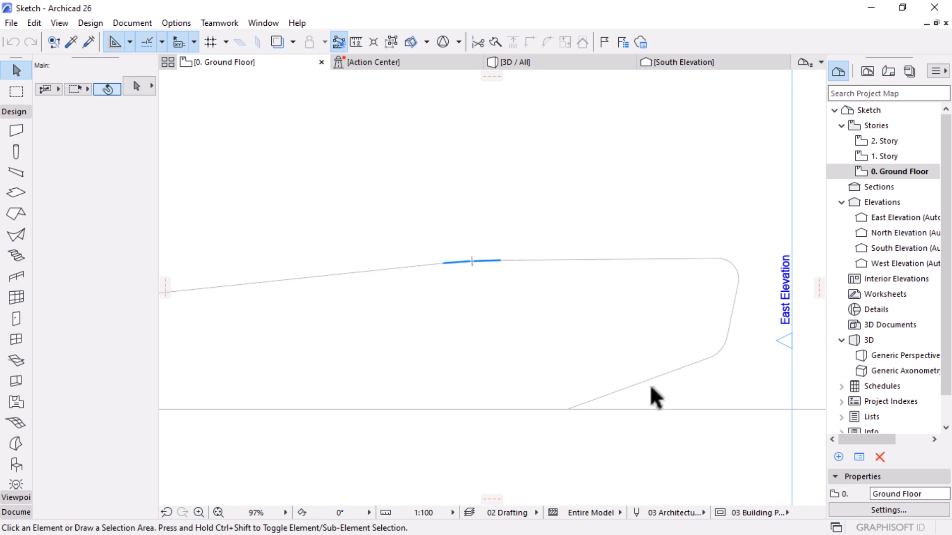
scroll(750, 279, "down", 2)
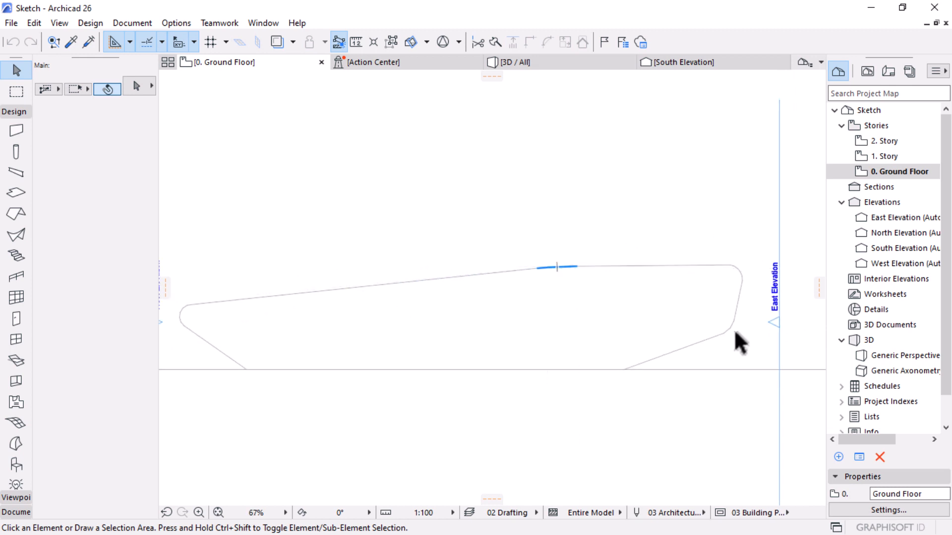
scroll(735, 330, "up", 2)
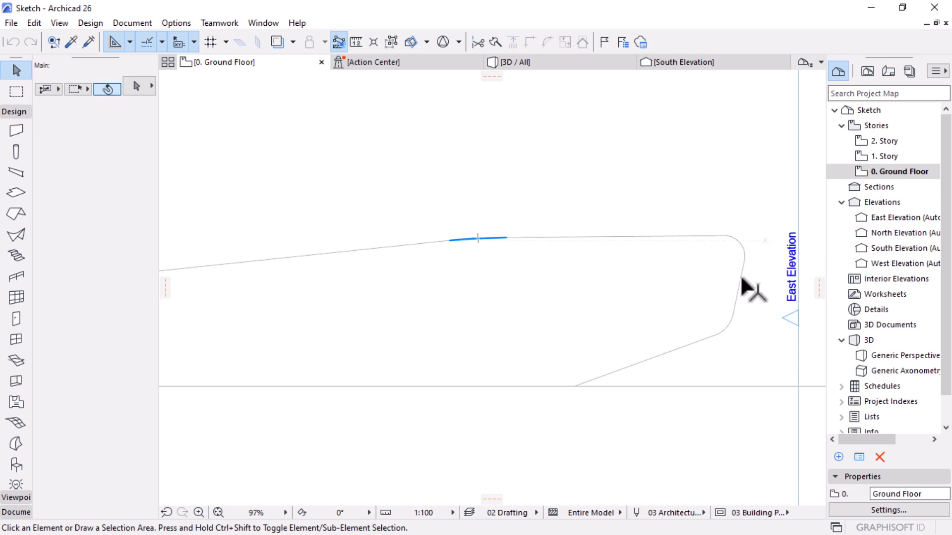
scroll(746, 295, "down", 2)
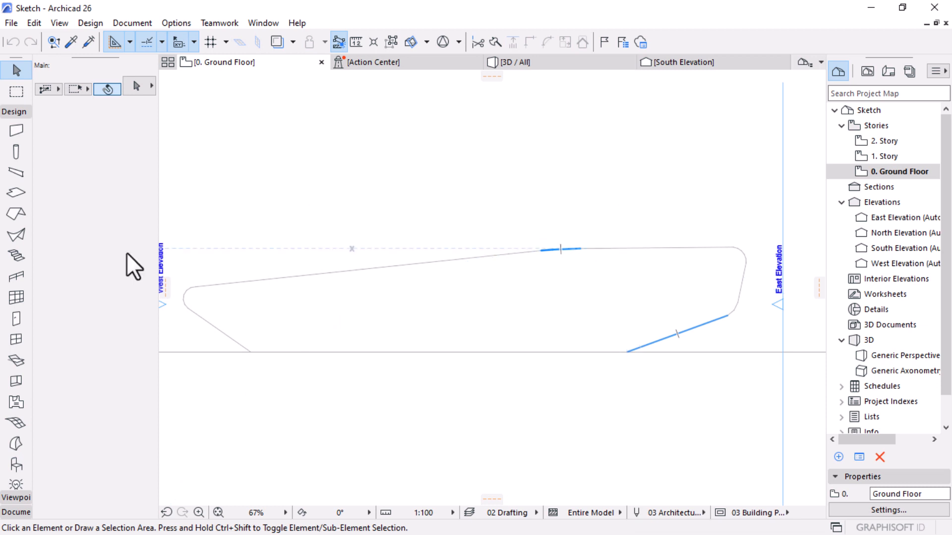
Step: Start the Shell tool with the extruded geometry method and review its default settings
left_click(12, 233)
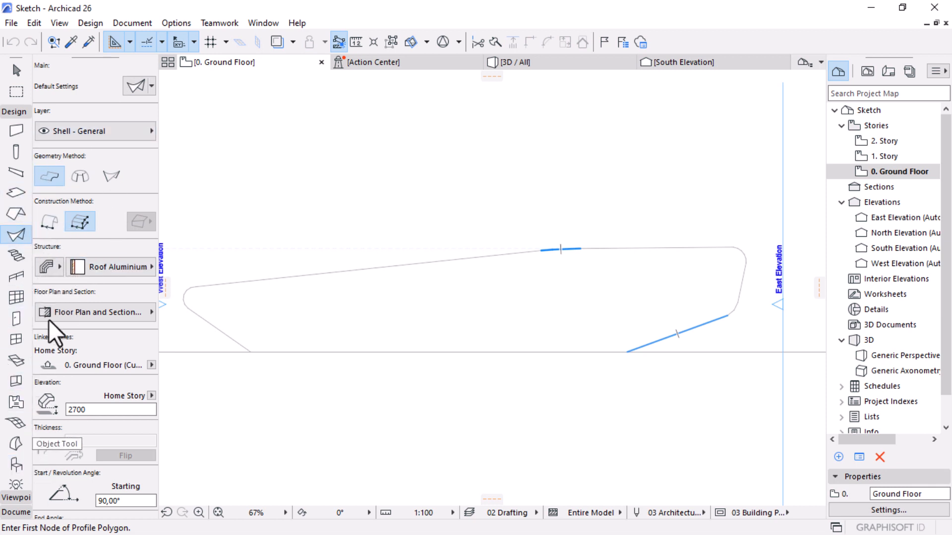
scroll(100, 297, "down", 5)
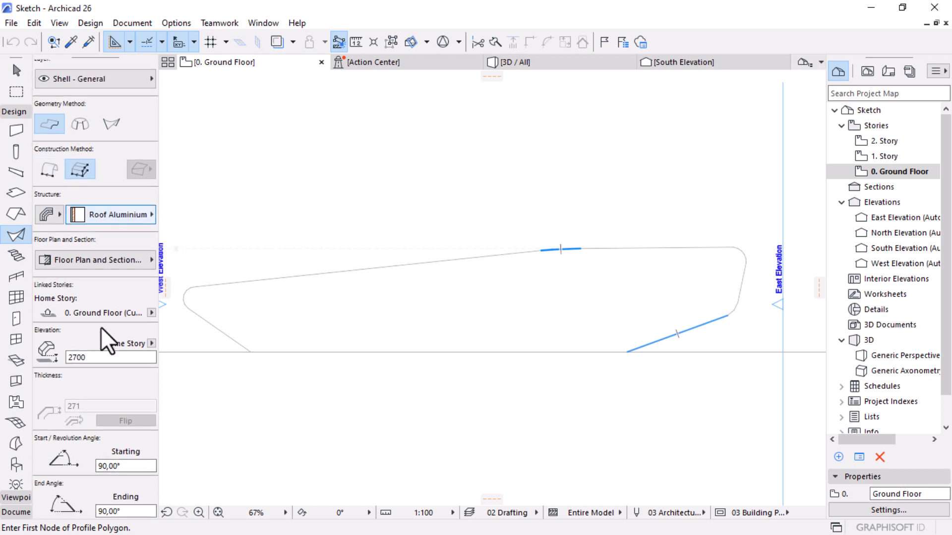
scroll(103, 338, "up", 5)
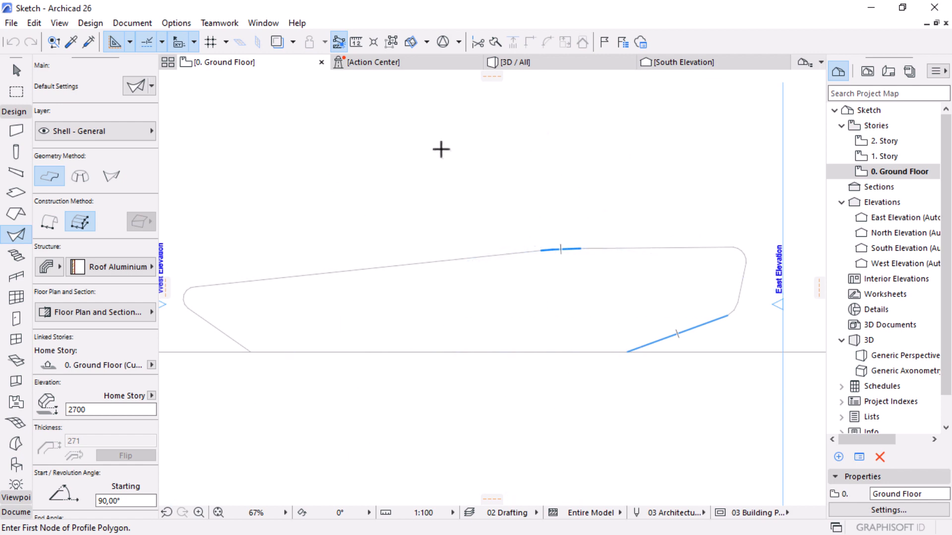
Step: Try docking the tool settings Info Box horizontally above the drawing area instead of vertically beside it
left_click_drag(79, 58, 76, 81)
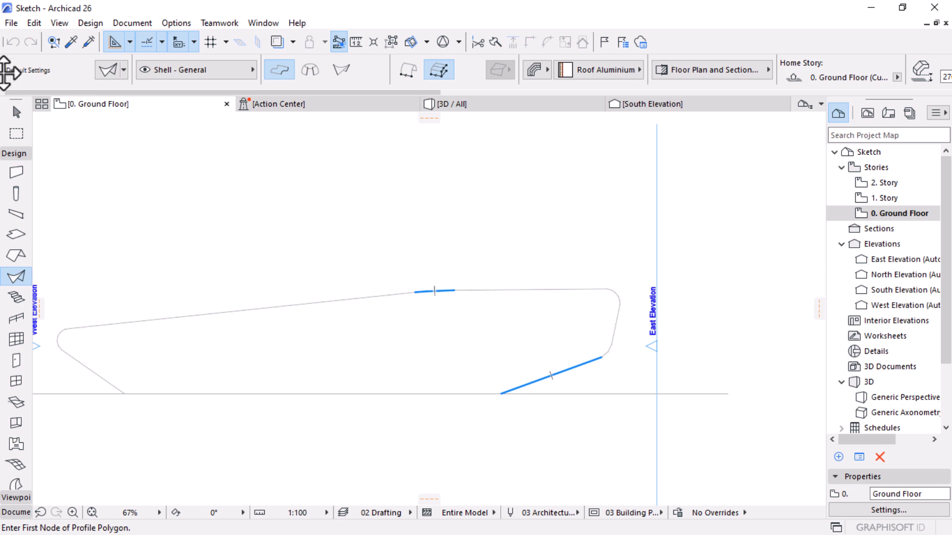
left_click_drag(6, 71, 128, 136)
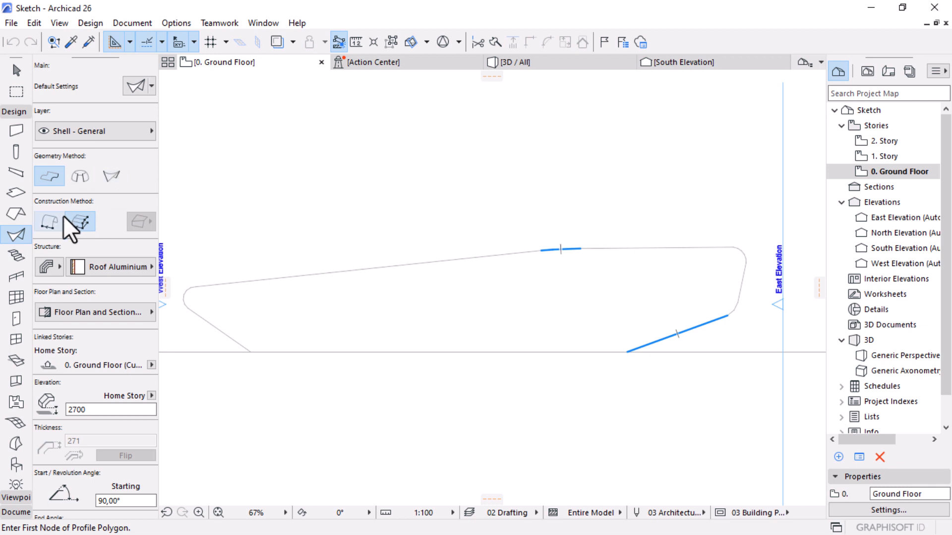
Step: Set the extruded shell to the construction method that starts from a profile polygon, with the exterior composite Roof Aluminium
left_click(48, 221)
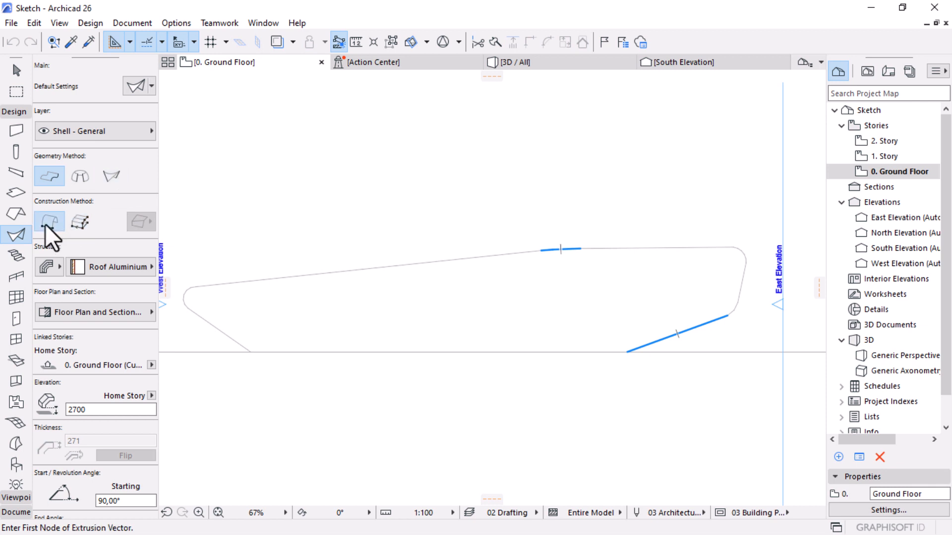
left_click(77, 223)
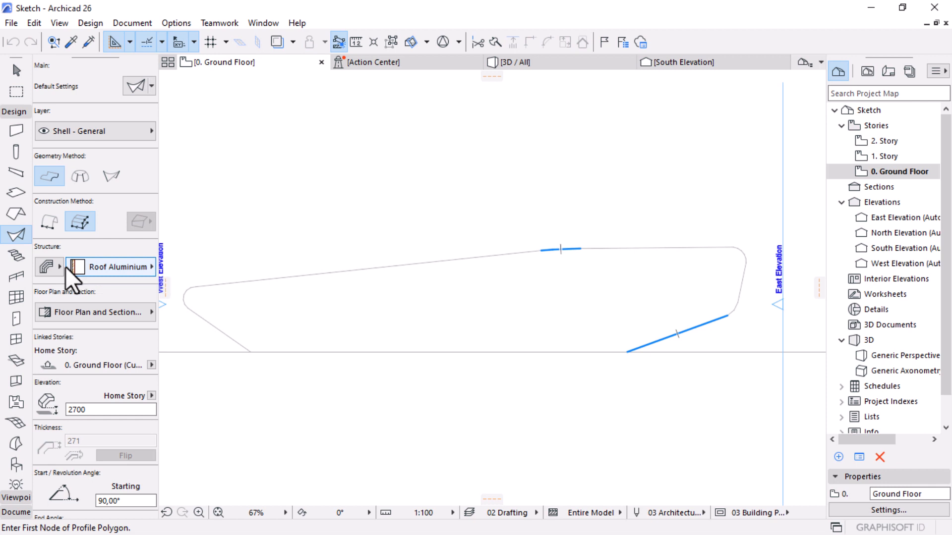
left_click(105, 272)
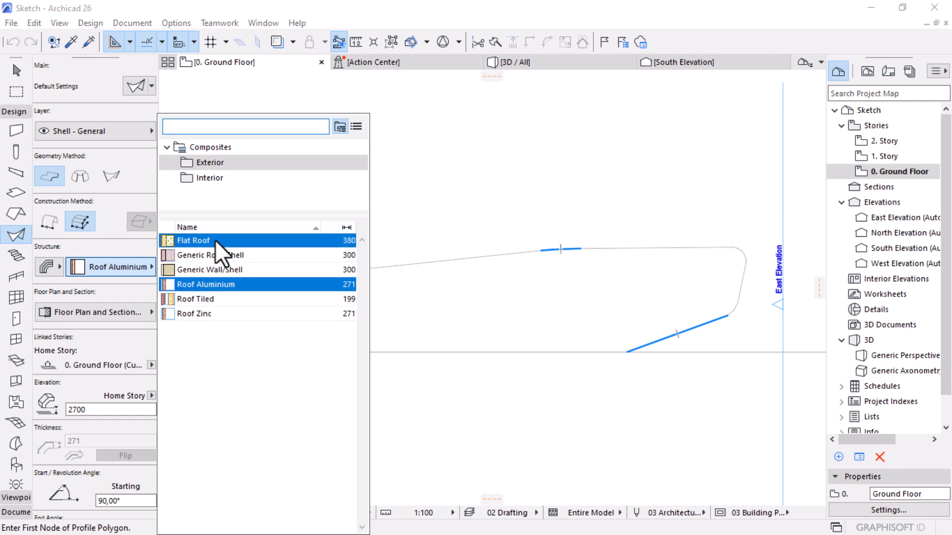
mouse_move(212, 254)
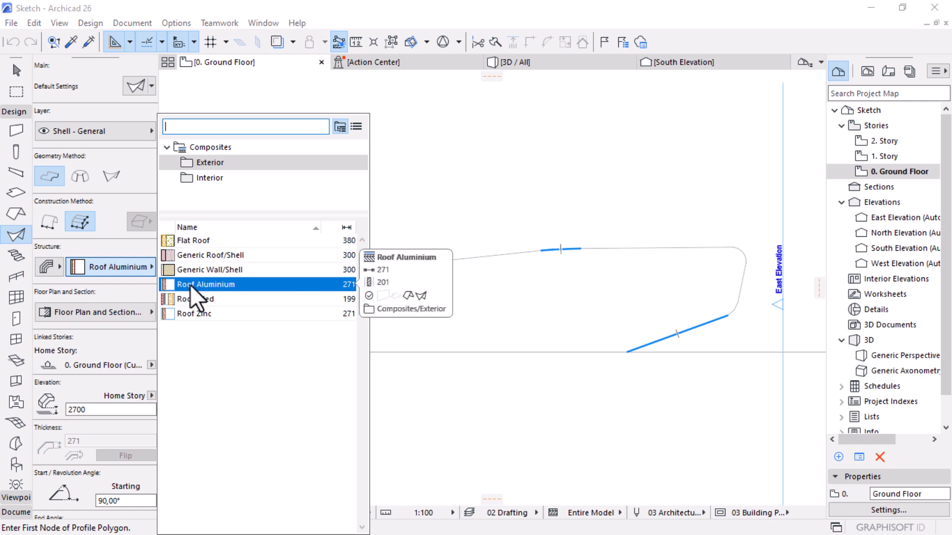
left_click(204, 285)
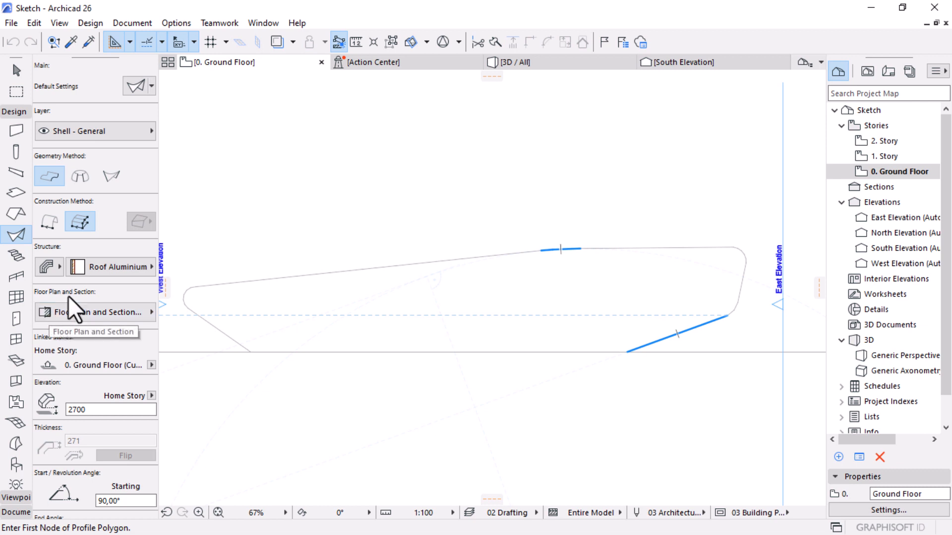
Step: Set the shell's elevation relative to its home story to 0 and review the remaining shell settings
left_click(47, 269)
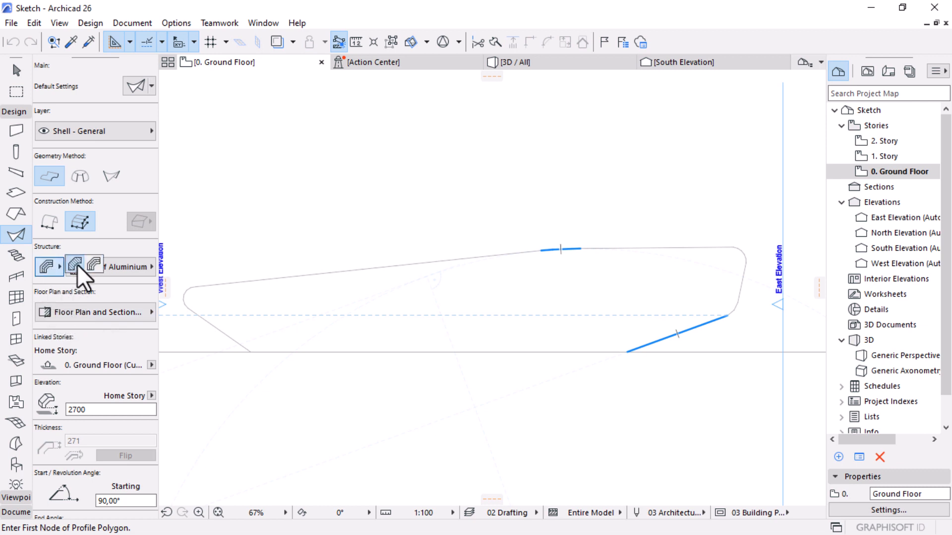
left_click(111, 241)
double_click(70, 409)
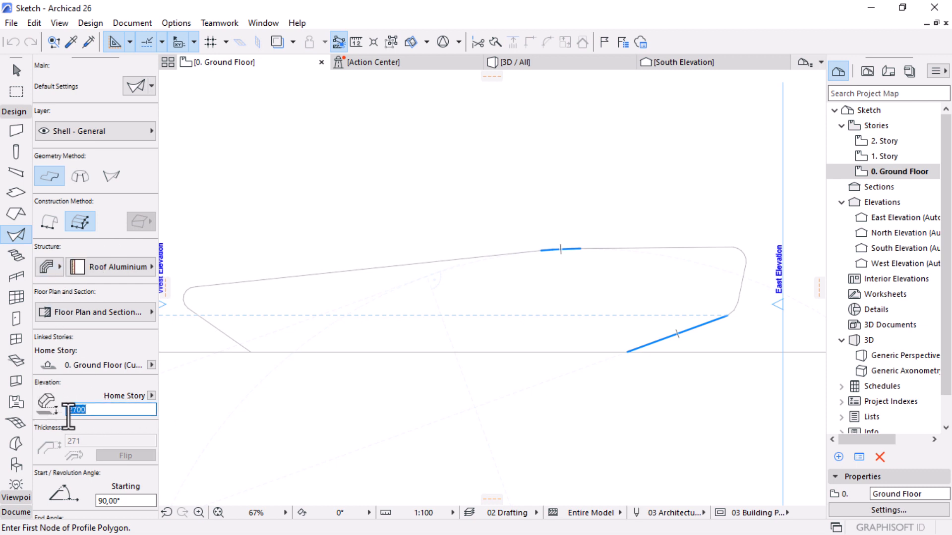
type("0")
scroll(114, 407, "down", 1)
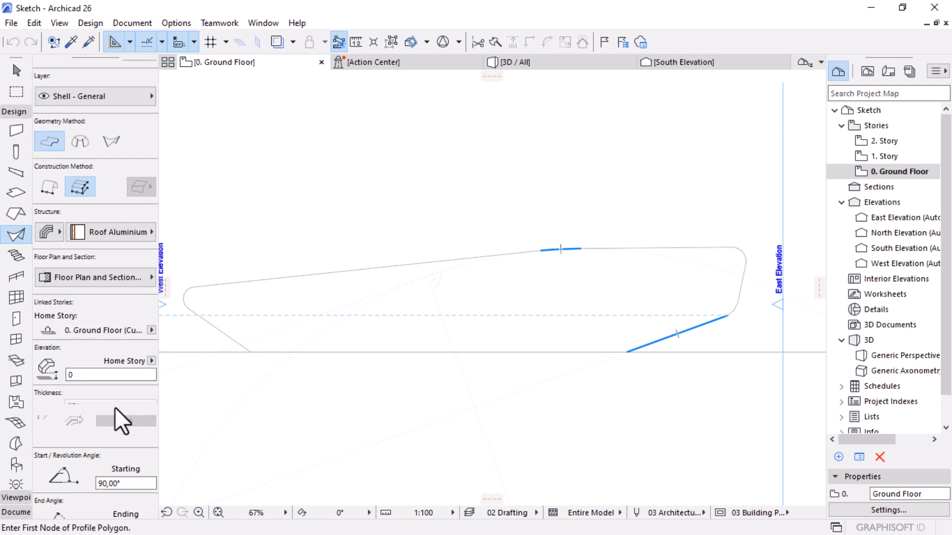
scroll(115, 406, "down", 3)
scroll(111, 349, "down", 4)
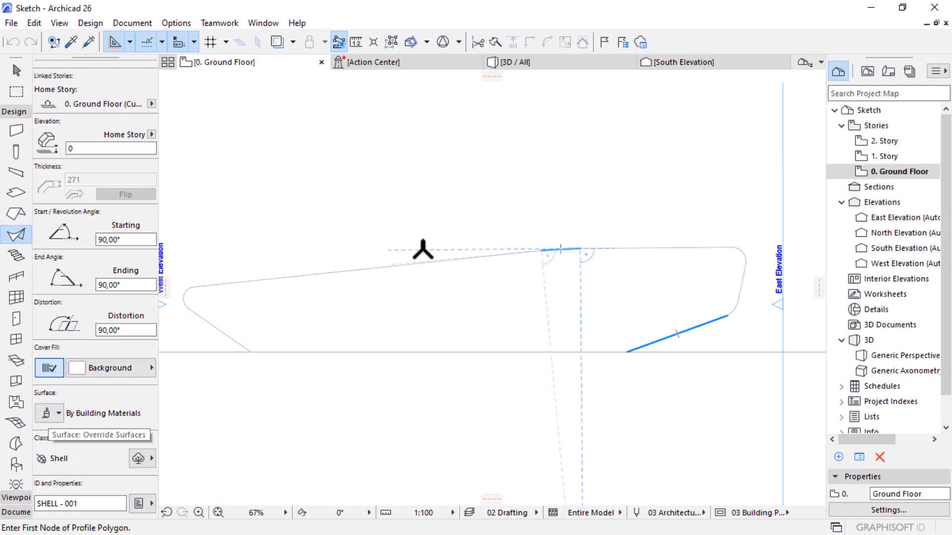
scroll(62, 306, "up", 5)
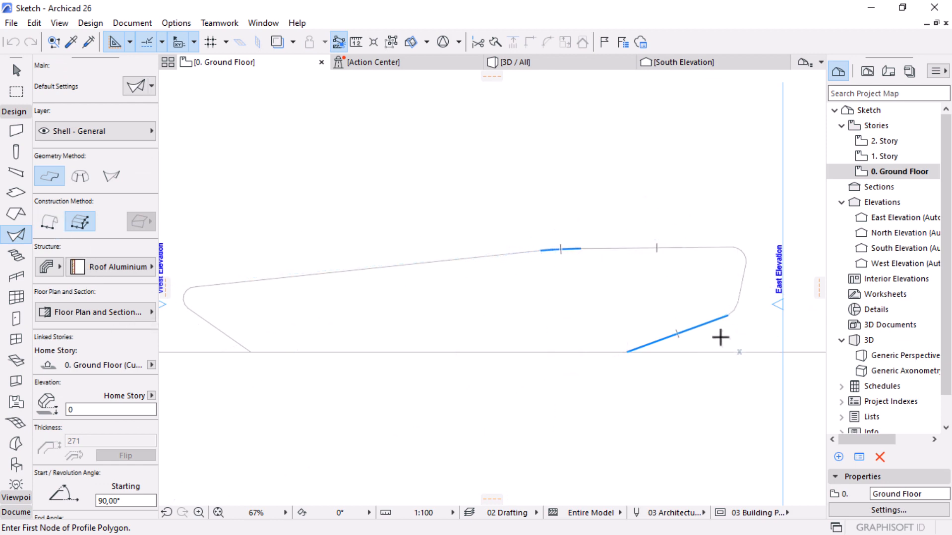
scroll(737, 250, "up", 5)
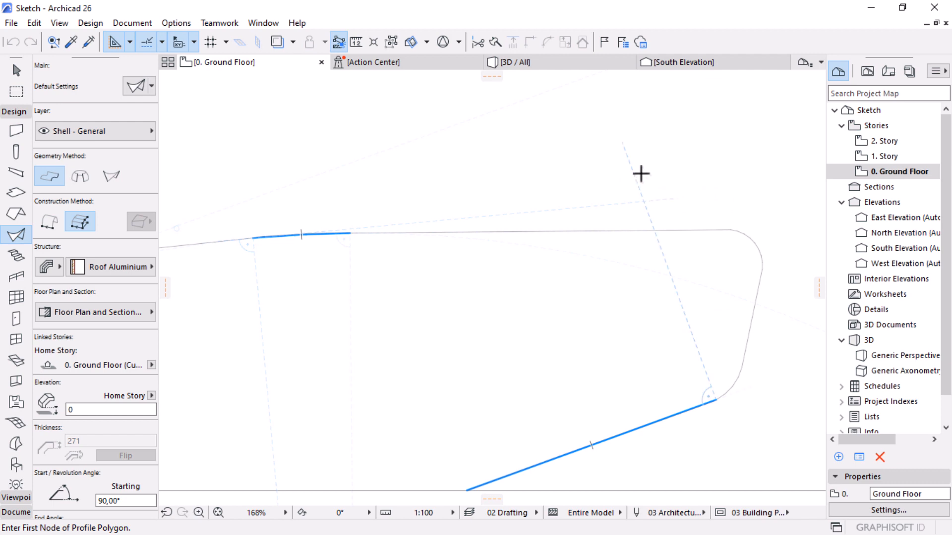
Step: Trace the sketched profile polyline with the Magic Wand to create the Roof Aluminium shell with an extrusion length of 8000
key("space")
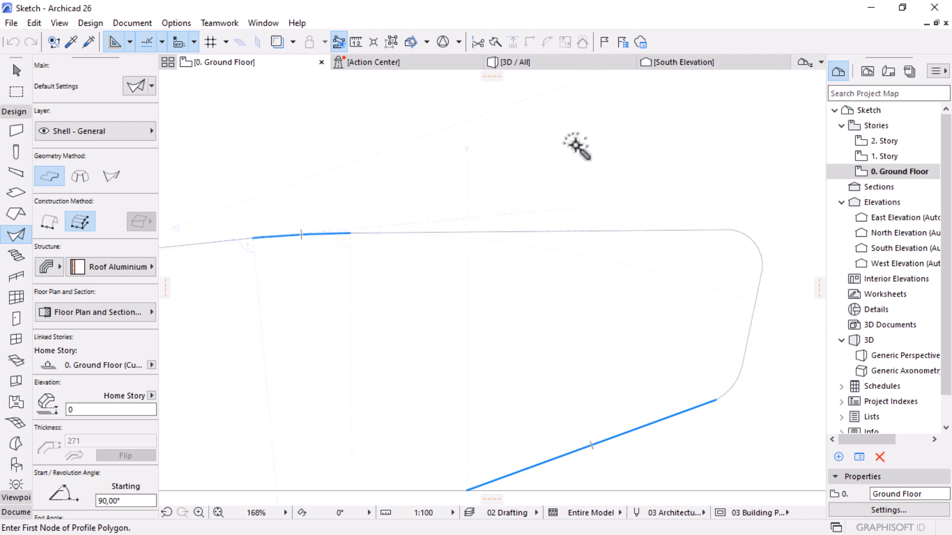
left_click(620, 230)
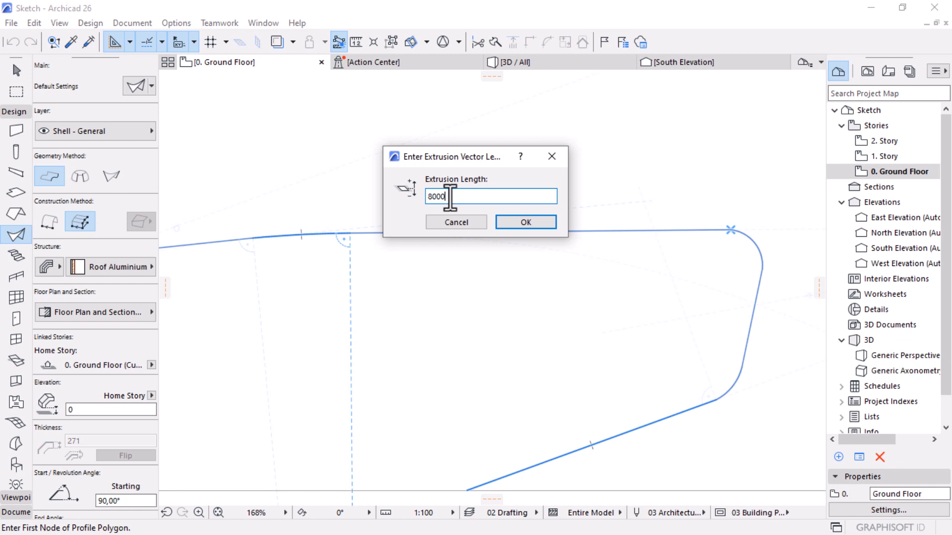
key("Return")
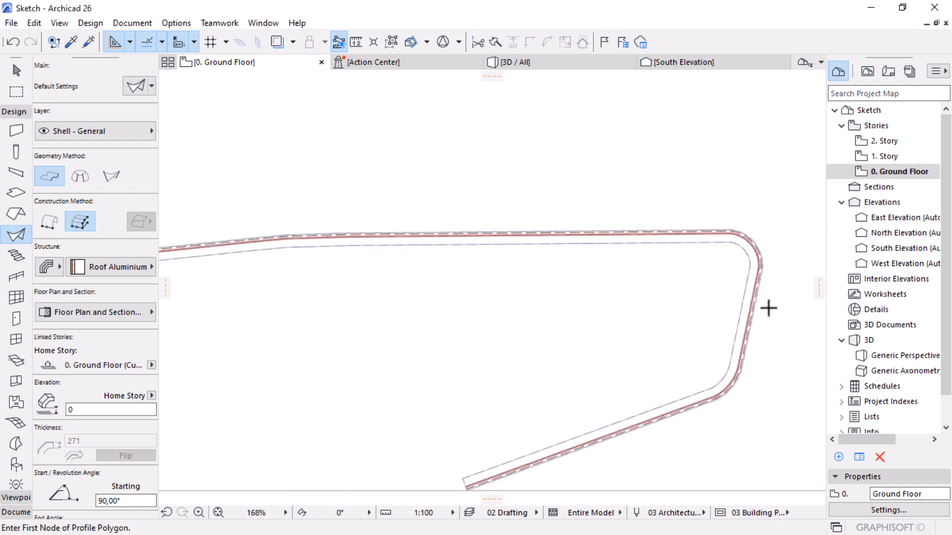
Step: Inspect the new shell's composite layers at the rounded corner in plan and its orientation in the 3D view
scroll(767, 256, "up", 5)
scroll(747, 248, "up", 5)
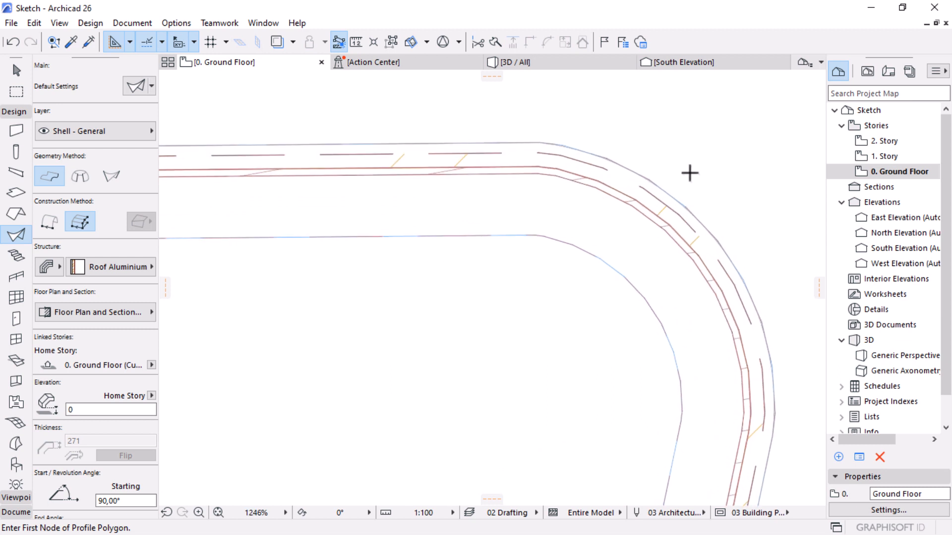
scroll(593, 151, "down", 10)
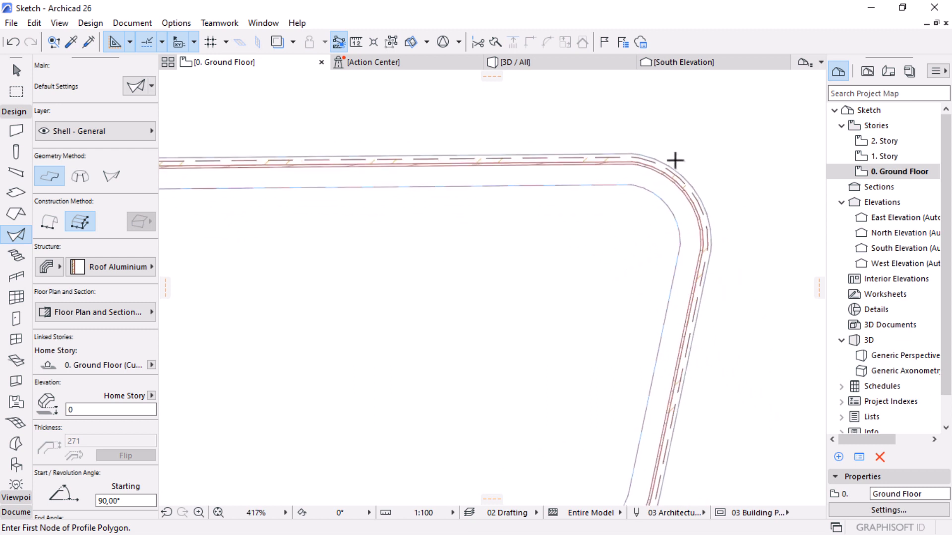
left_click(552, 64)
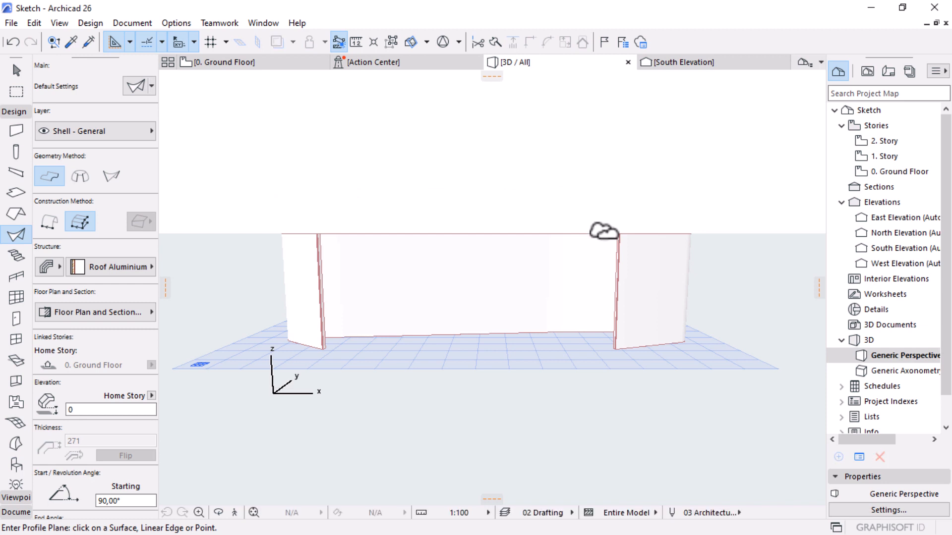
middle_click_drag(596, 240, 520, 310, "shift")
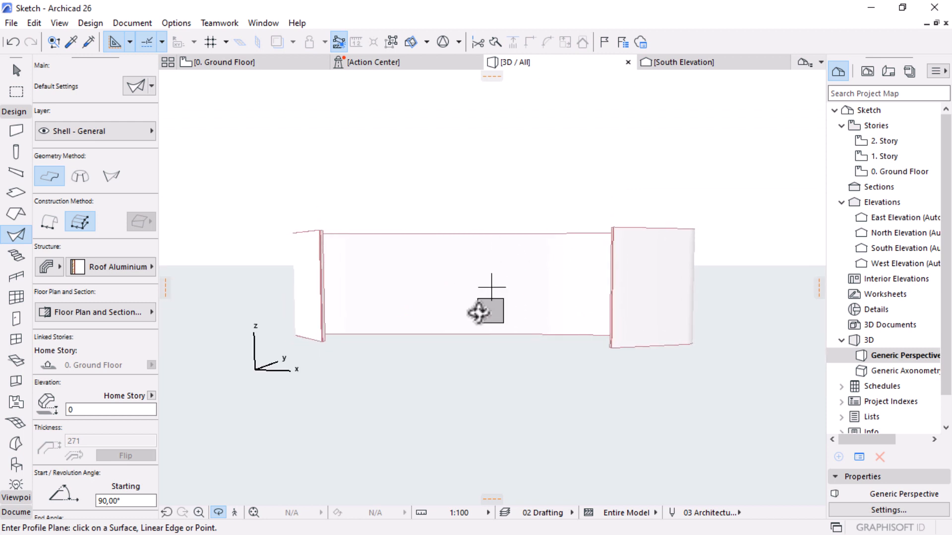
Step: From the ground floor plan, open the East Elevation with the current view settings through its elevation marker
left_click(235, 62)
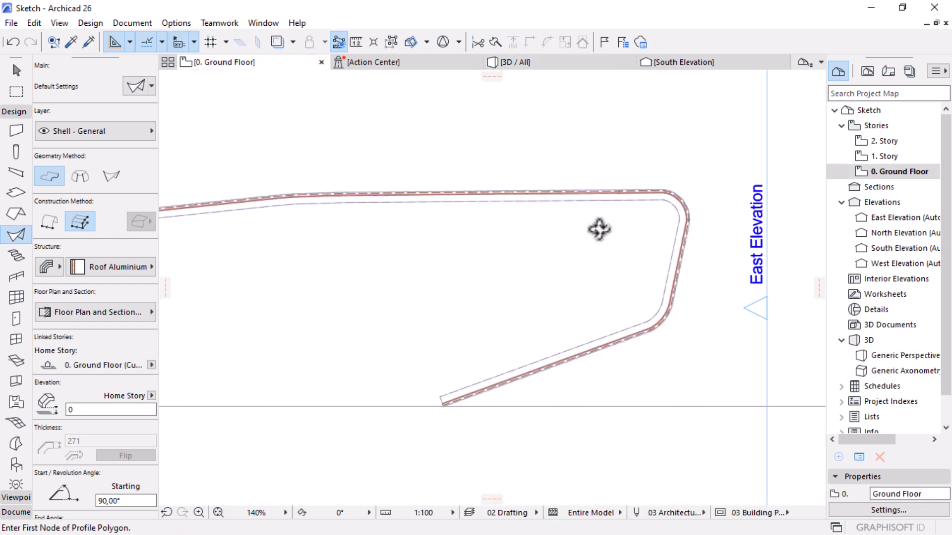
scroll(597, 229, "down", 5)
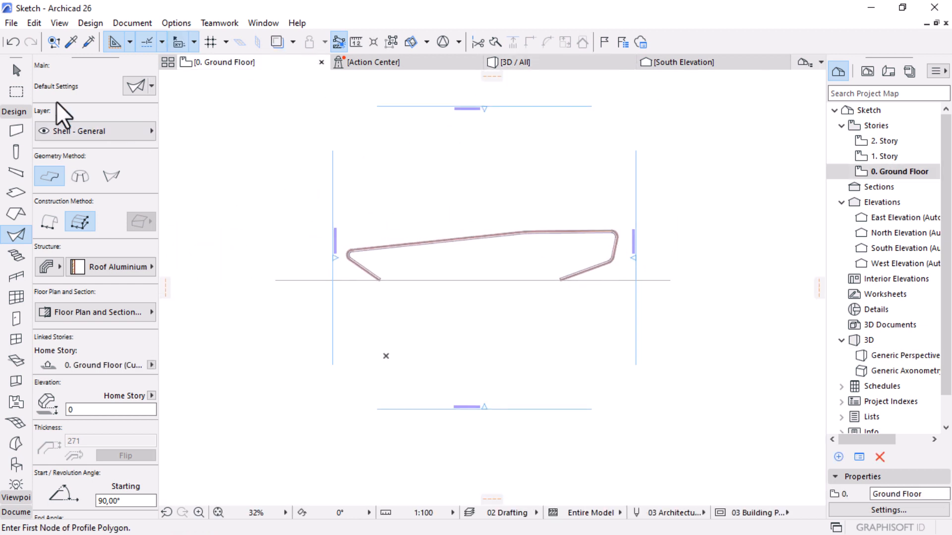
left_click(17, 70)
scroll(595, 287, "up", 5)
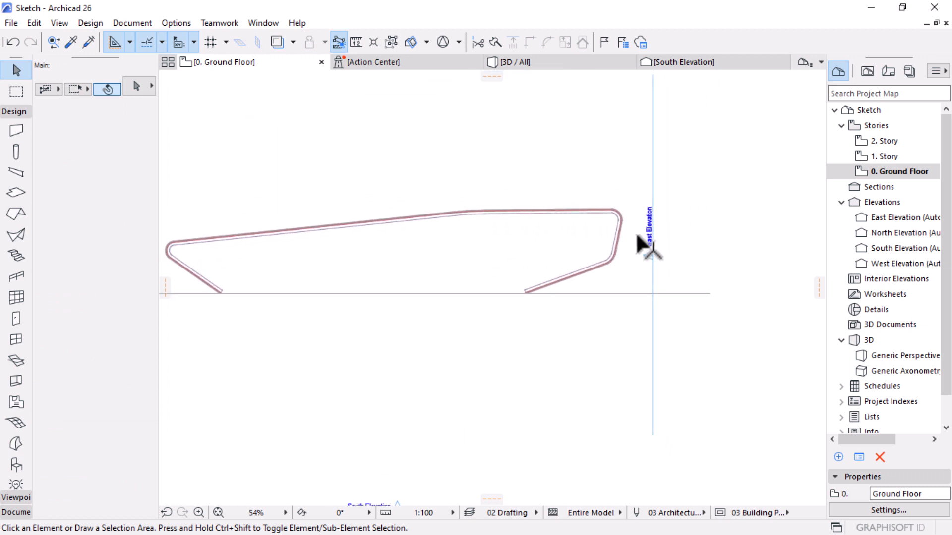
left_click(661, 268)
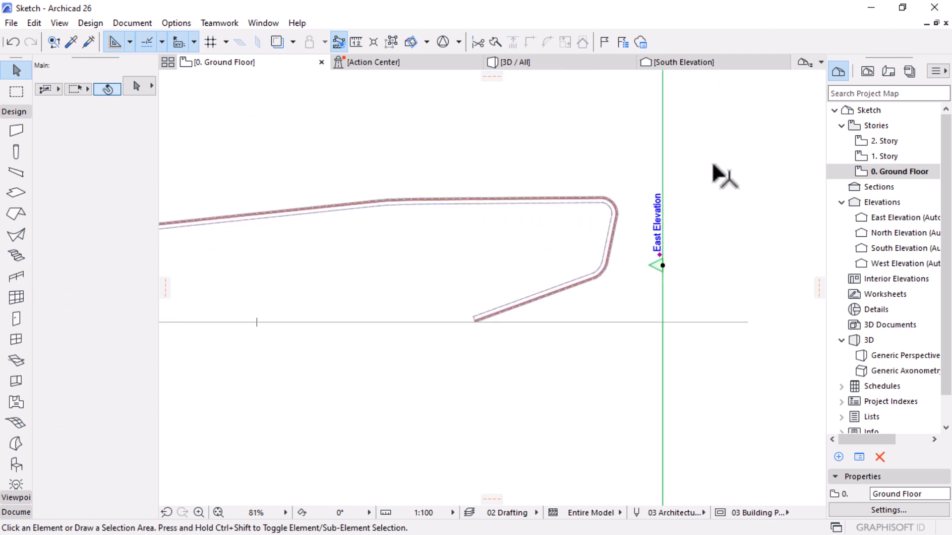
right_click(712, 144)
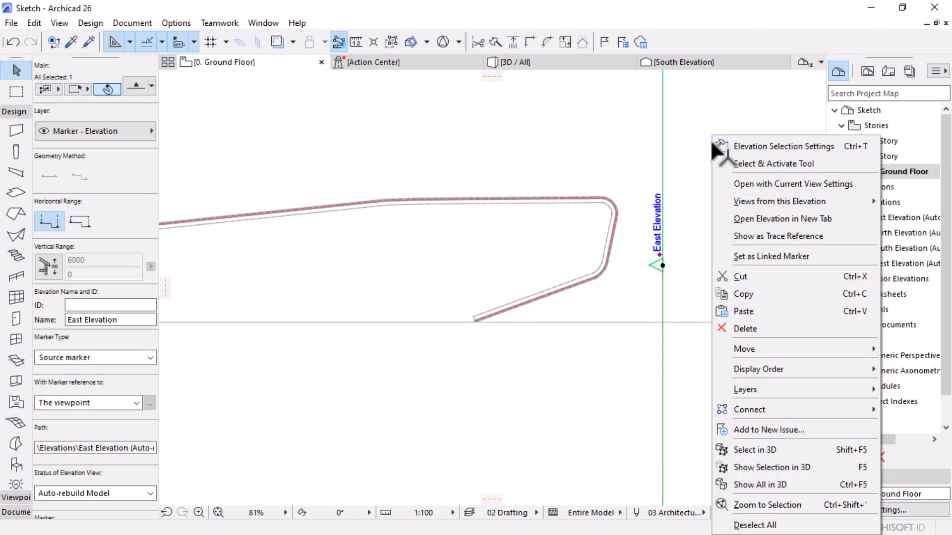
left_click(754, 184)
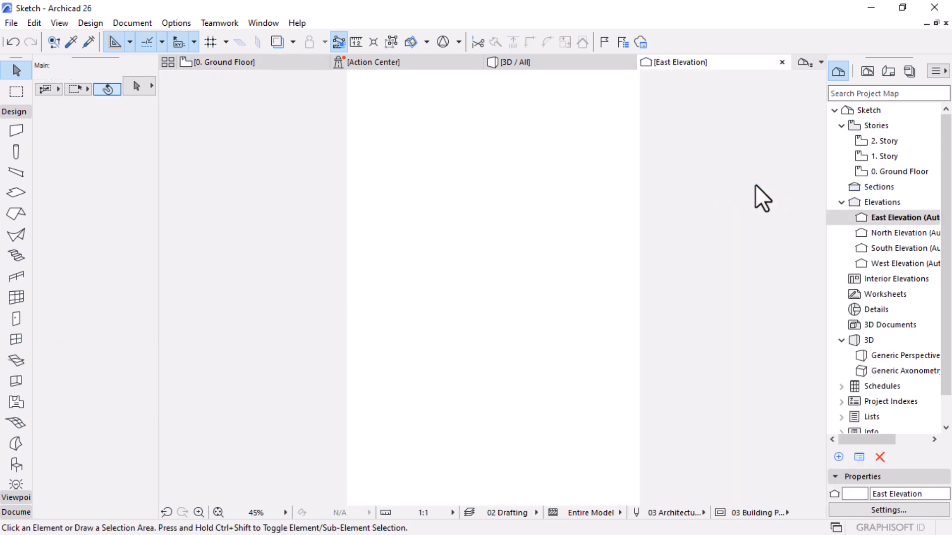
scroll(570, 246, "up", 3)
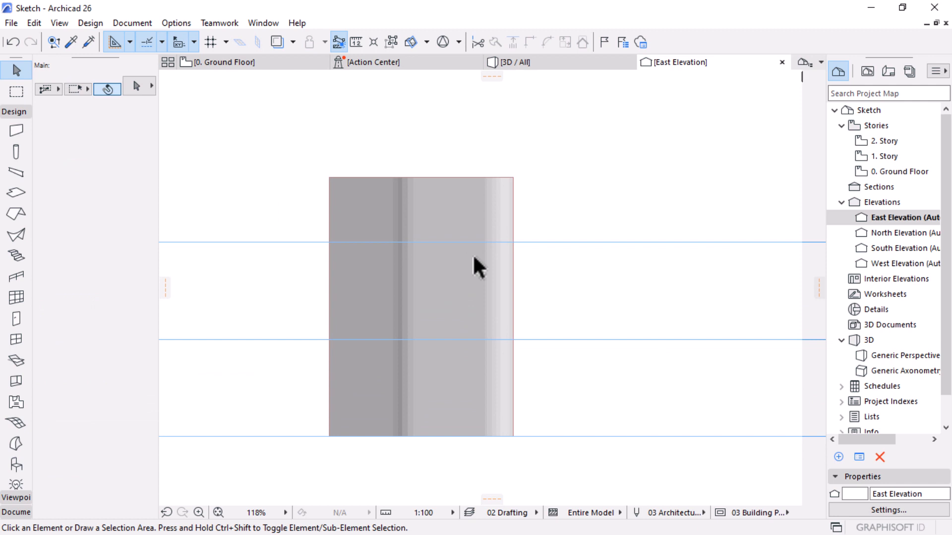
Step: Rotate the shell a quarter turn counterclockwise about its lower base corner in the East Elevation so it lies horizontally
left_click(461, 294)
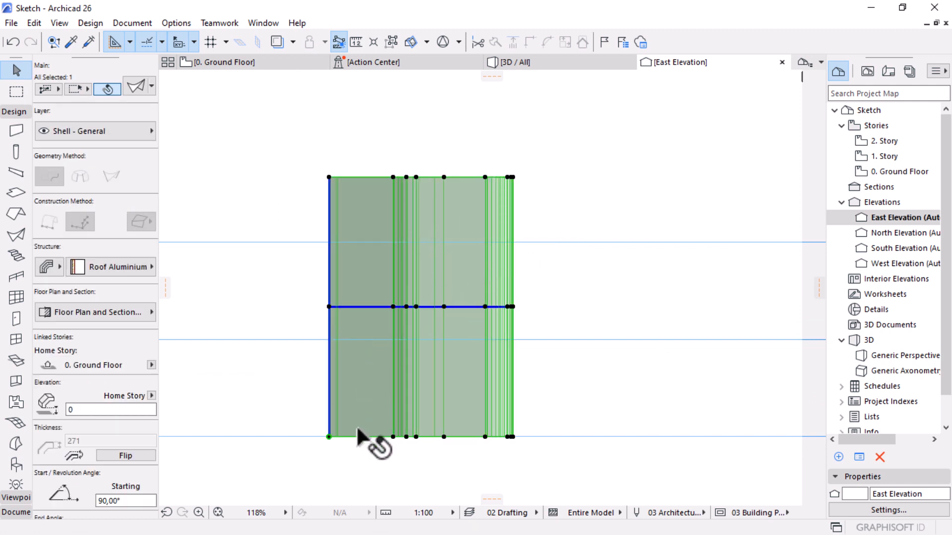
scroll(323, 448, "up", 2)
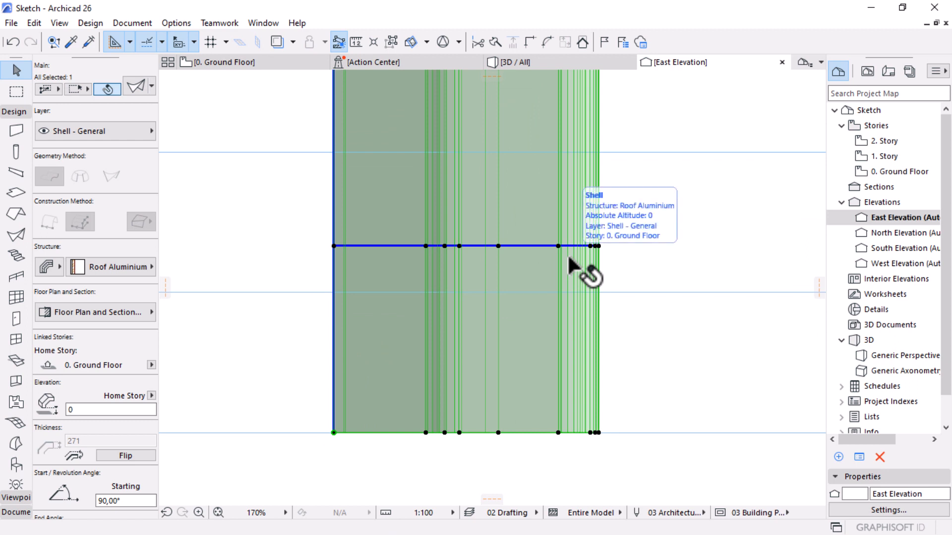
key("ctrl+e")
scroll(581, 238, "down", 2)
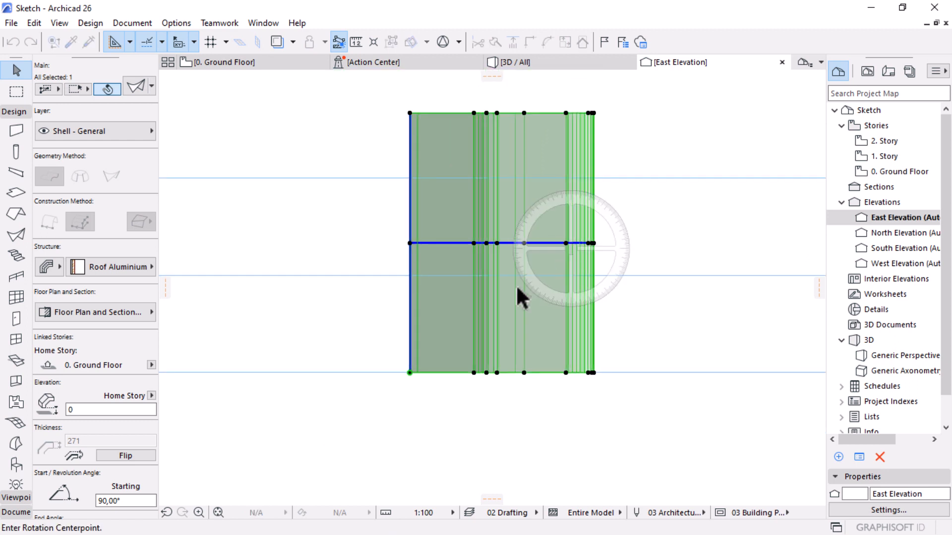
left_click(410, 373)
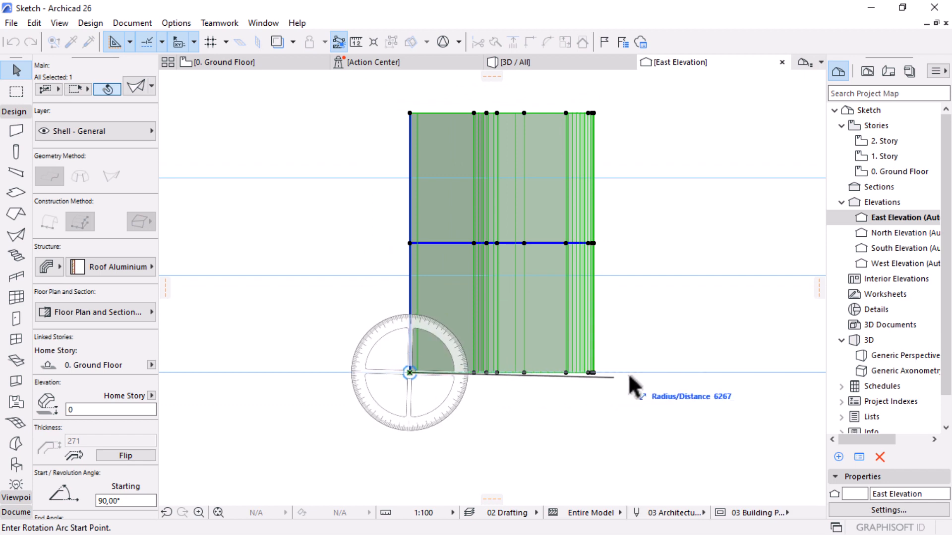
left_click(735, 373)
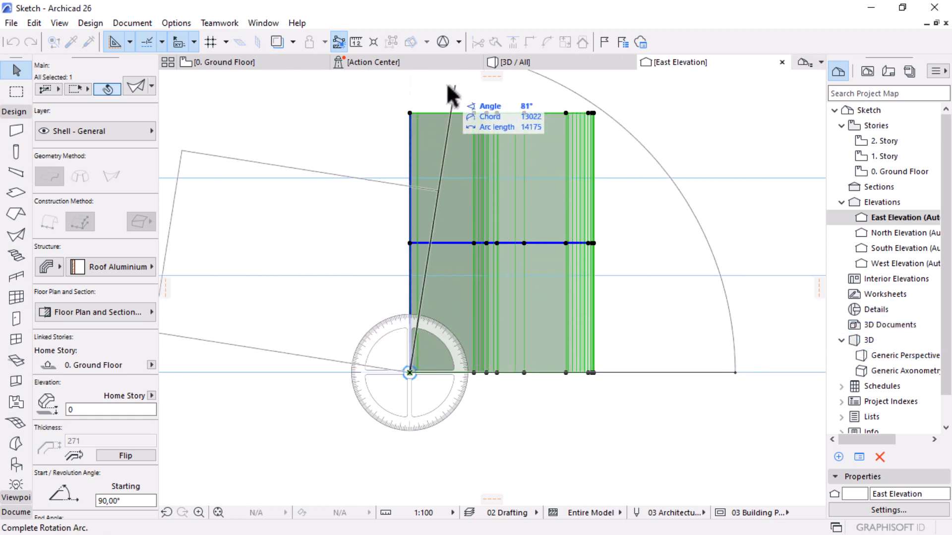
left_click(412, 94)
scroll(561, 254, "down", 5)
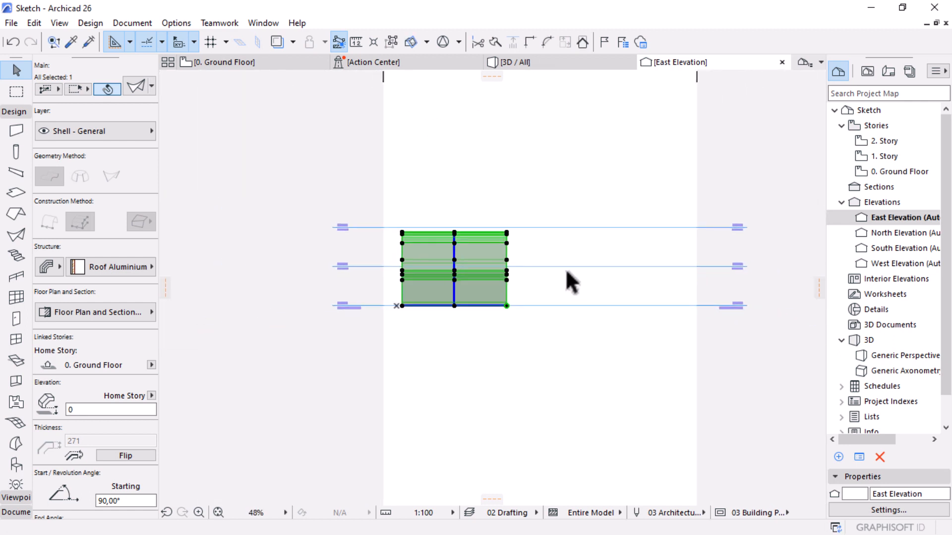
Step: Examine the rotated shell in the 3D view from an angled viewpoint and close to its open edge
left_click(543, 63)
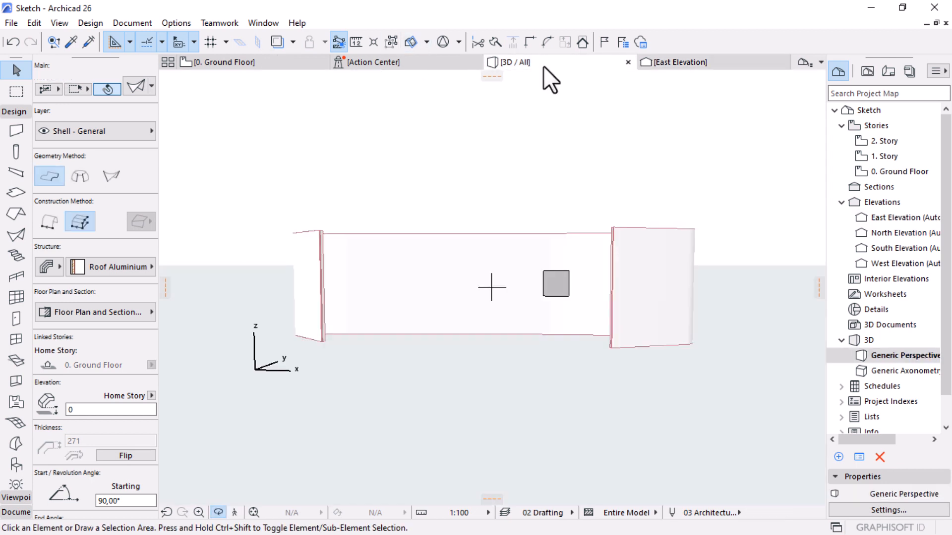
scroll(529, 272, "down", 4)
left_click_drag(671, 334, 449, 379)
scroll(448, 379, "up", 4)
scroll(747, 167, "up", 6)
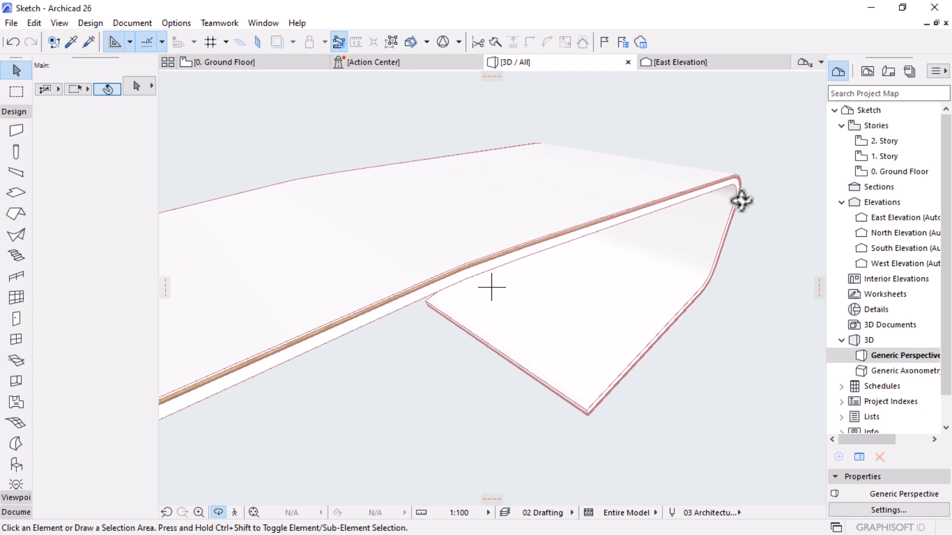
key("Escape")
Step: Change the shell's composite structure to the exterior Flat Roof composite
left_click(568, 216)
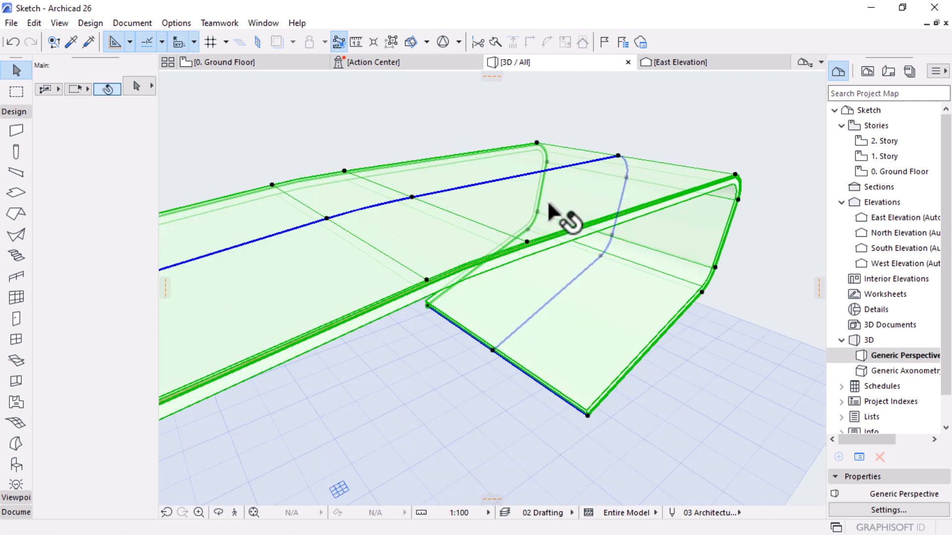
scroll(90, 394, "down", 3)
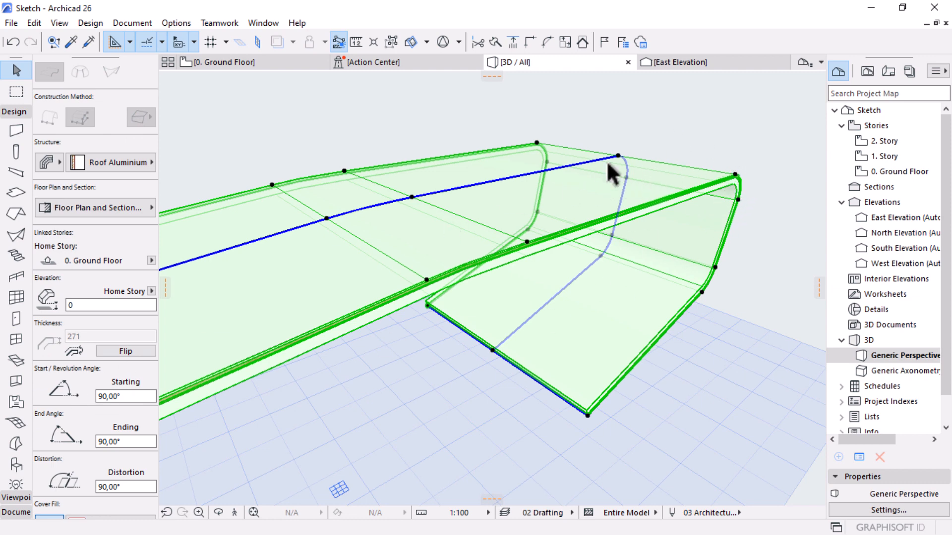
left_click(104, 162)
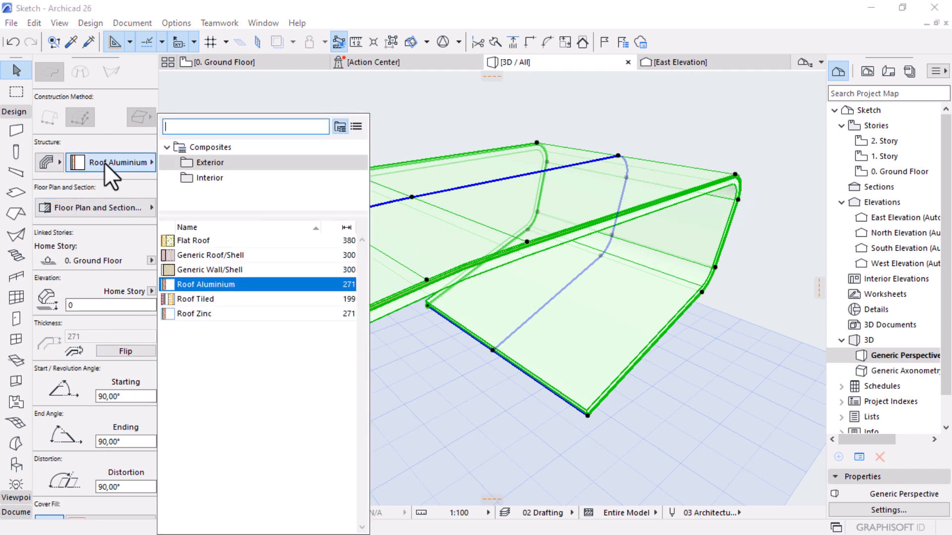
left_click(198, 242)
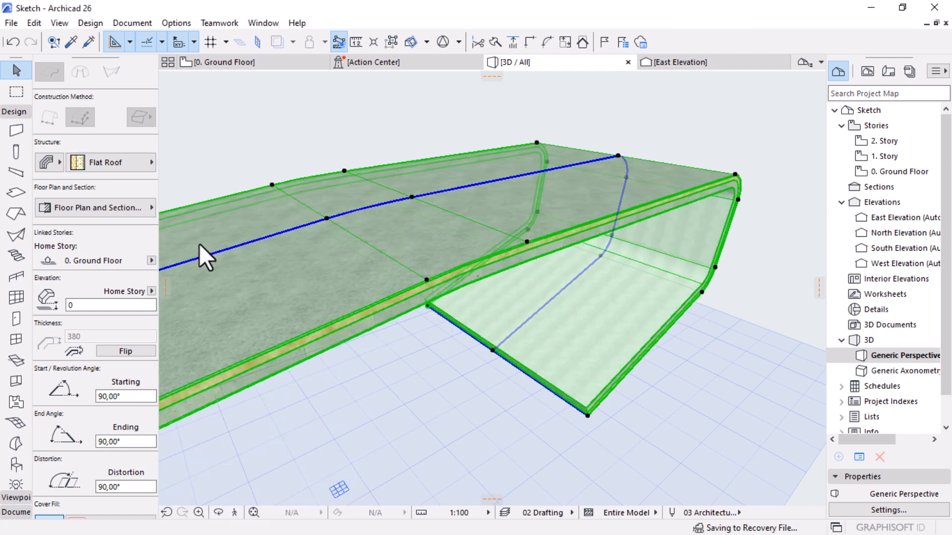
Step: Inspect the Flat Roof layers and materials along the shell's open edge in 3D
scroll(570, 245, "up", 2)
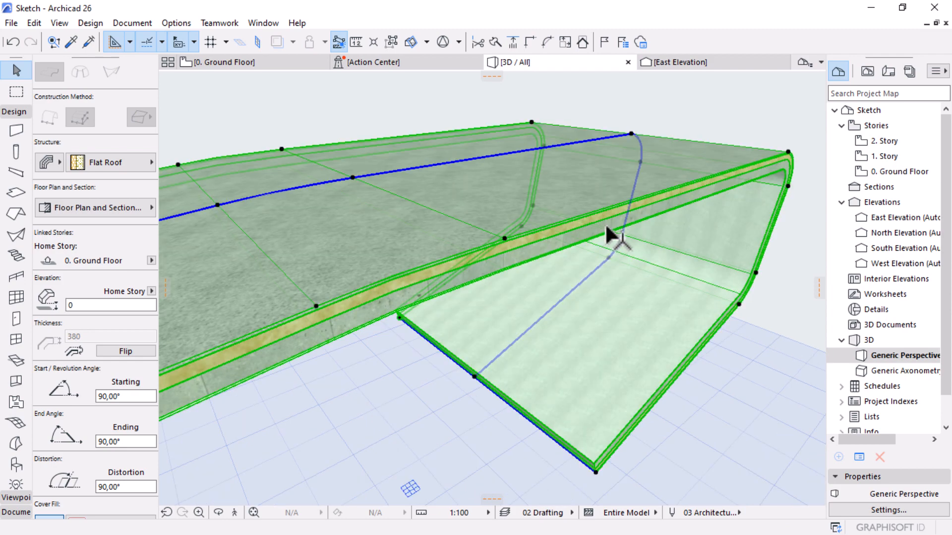
scroll(544, 287, "down", 4)
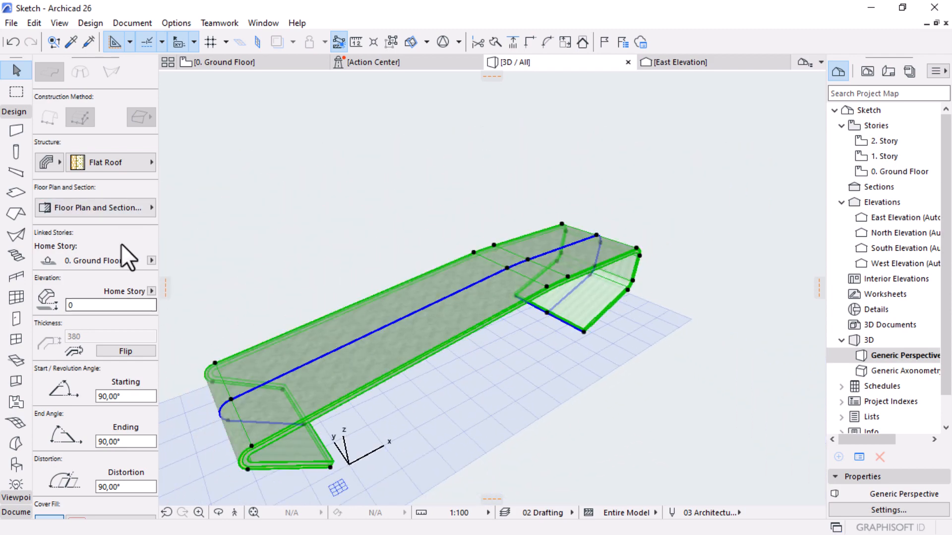
mouse_move(568, 337)
middle_mouse_down("shift")
mouse_move(508, 316)
mouse_move(470, 287)
mouse_move(478, 309)
mouse_move(488, 307)
mouse_move(543, 272)
mouse_move(506, 380)
mouse_move(718, 271)
middle_mouse_up("shift")
scroll(509, 280, "up", 2)
scroll(718, 272, "up", 5)
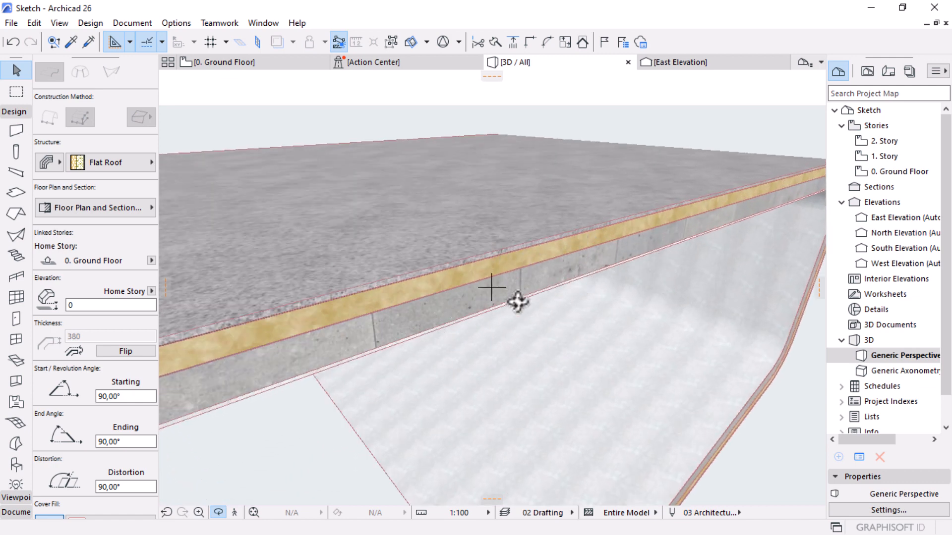
Step: Enable the surface overrides for the shell's outer face, edges and opposite side face
left_click(517, 273)
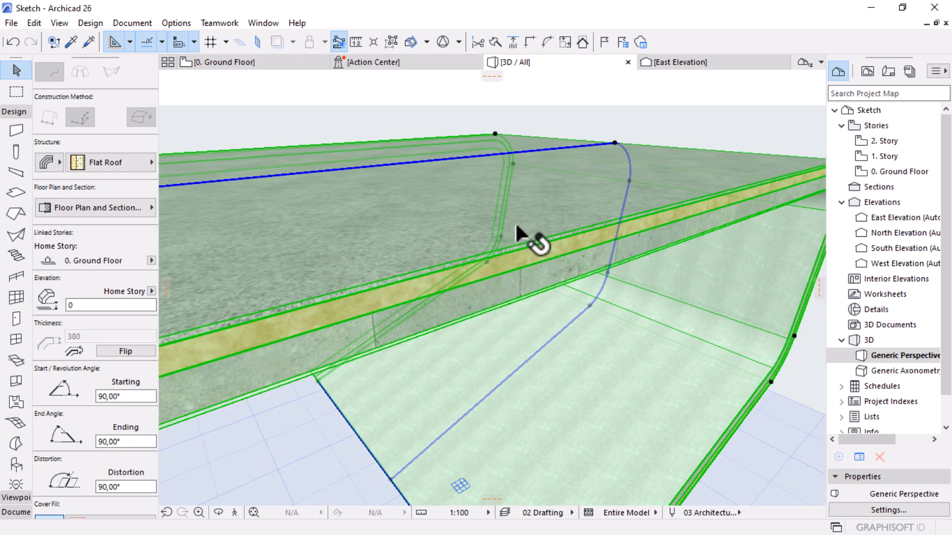
scroll(82, 303, "down", 3)
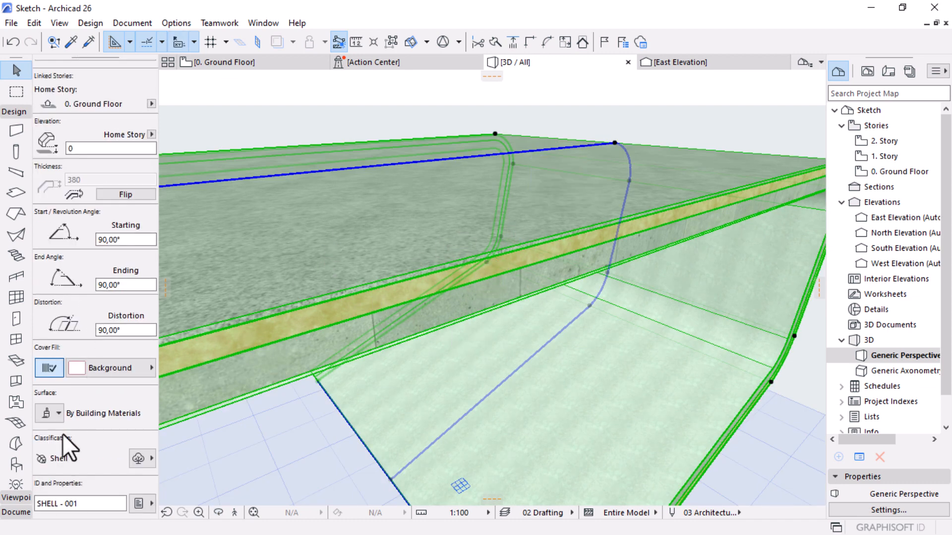
left_click(55, 416)
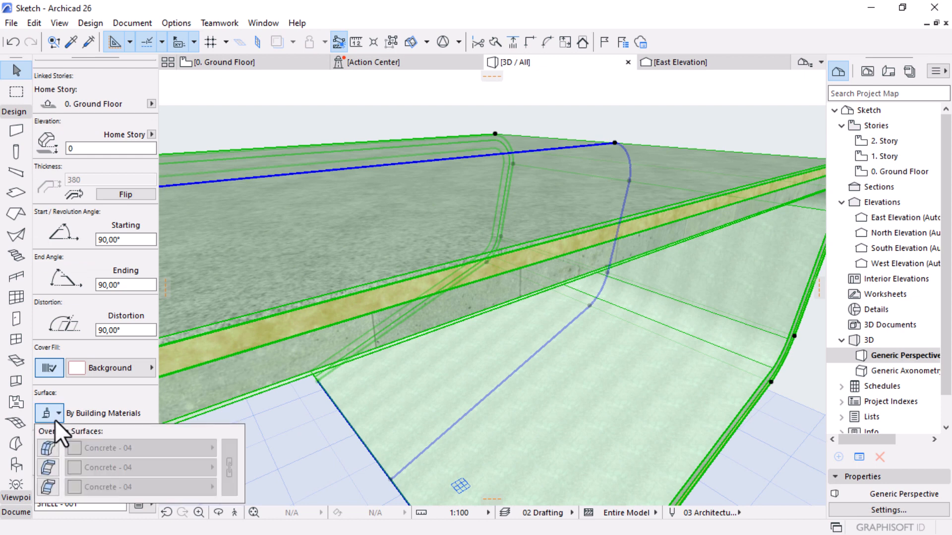
left_click(50, 448)
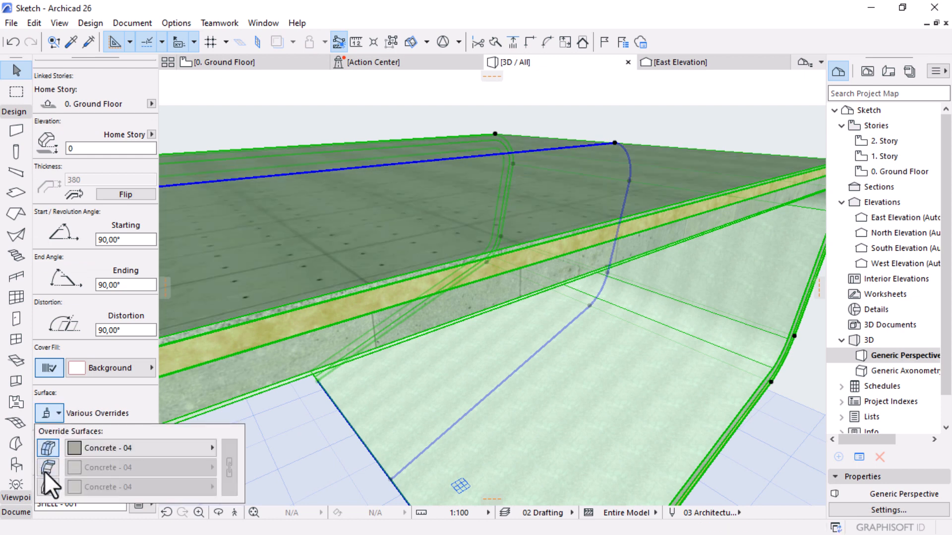
left_click(44, 468)
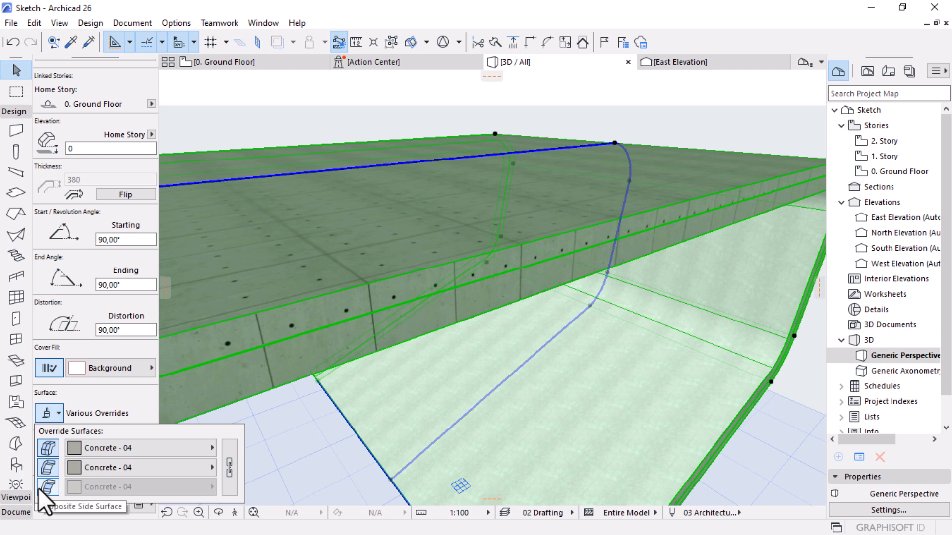
left_click(42, 488)
Step: Set the surface override of the shell's outer face to Paint - Glossy White
left_click(152, 448)
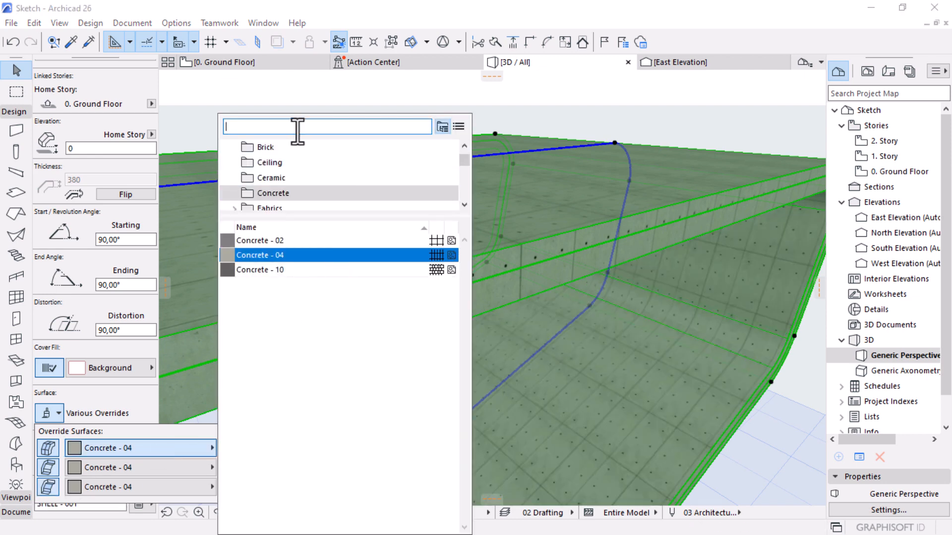
type("paint")
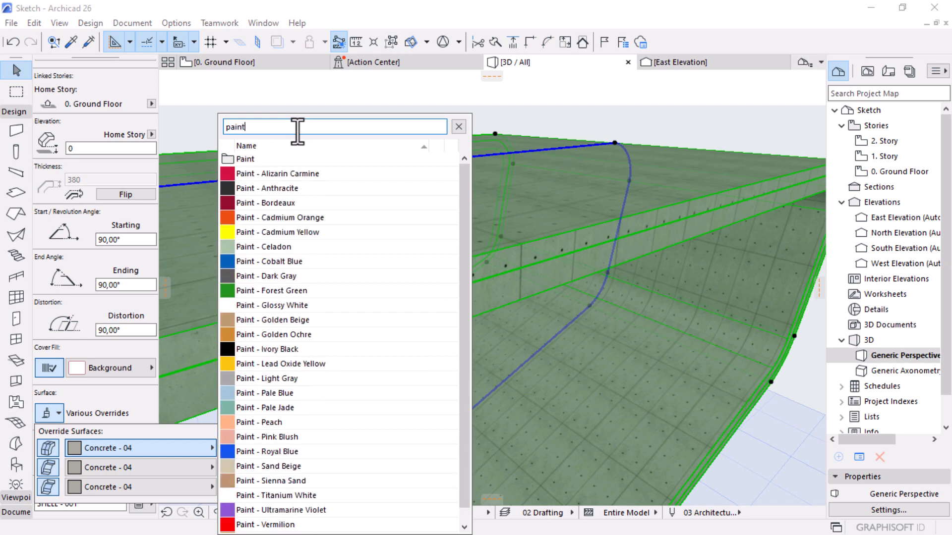
left_click(266, 307)
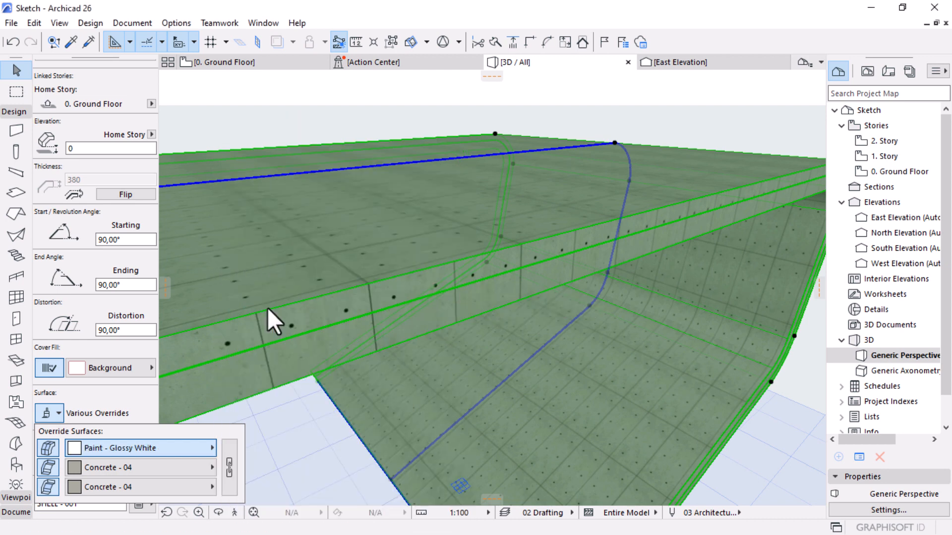
left_click(506, 212)
scroll(506, 212, "down", 2)
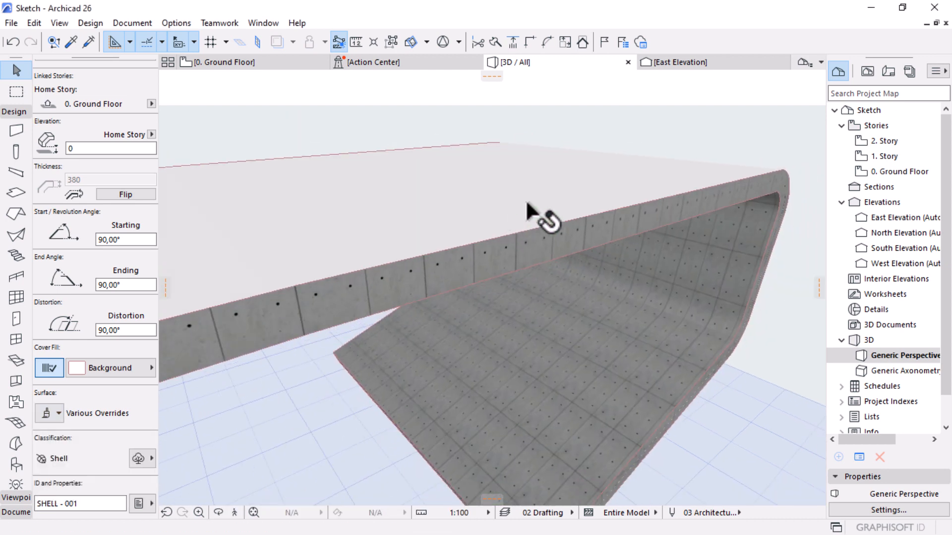
Step: Link the shell's three surface overrides so that all of them use Paint - Glossy White
left_click(50, 412)
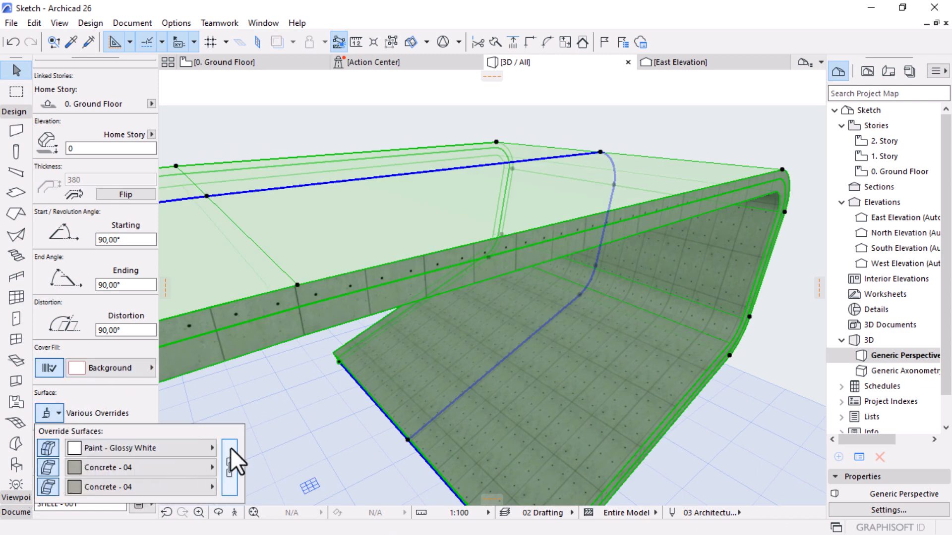
left_click(229, 463)
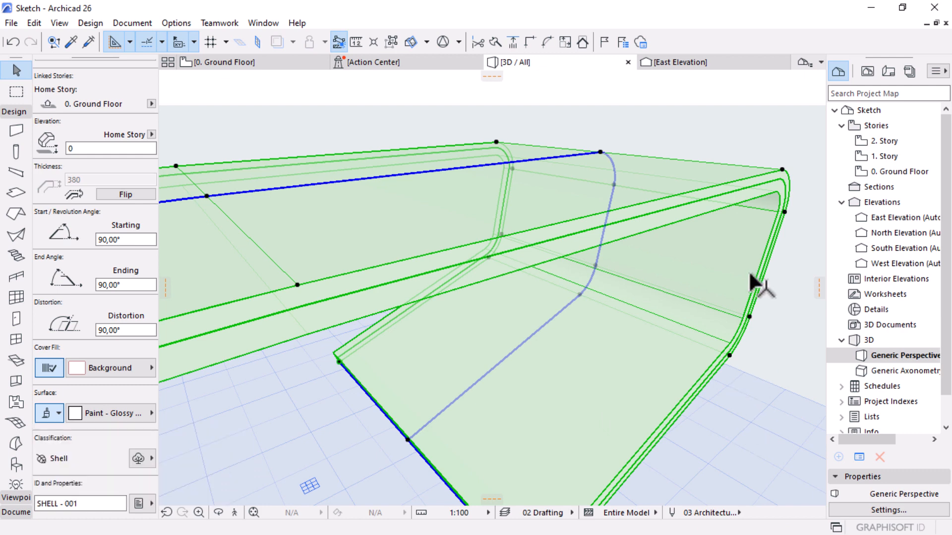
left_click(793, 297)
scroll(549, 255, "down", 5)
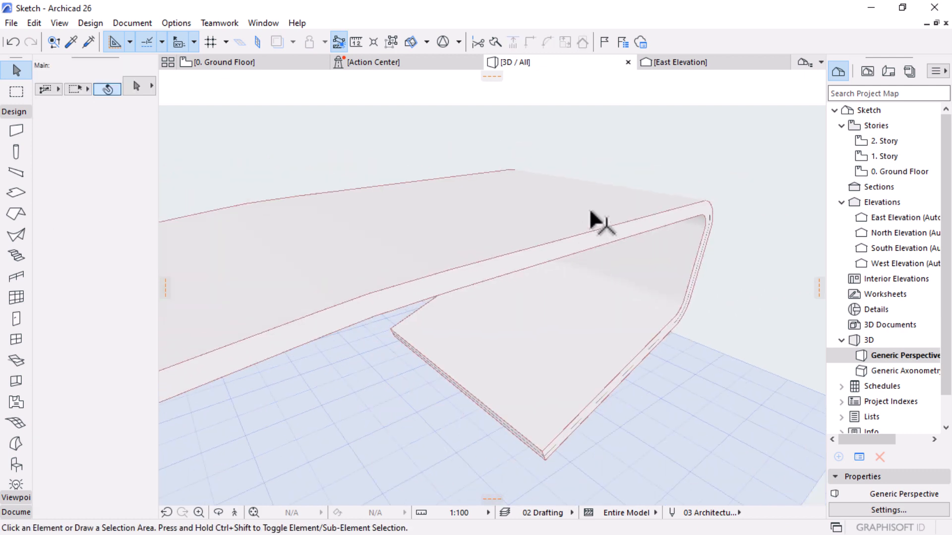
Step: On the Ground Floor plan, move the profile polyline and the long ground line well below the building, clear of the elevation markers
middle_click_drag(646, 260, 603, 367, "shift")
double_click(897, 172)
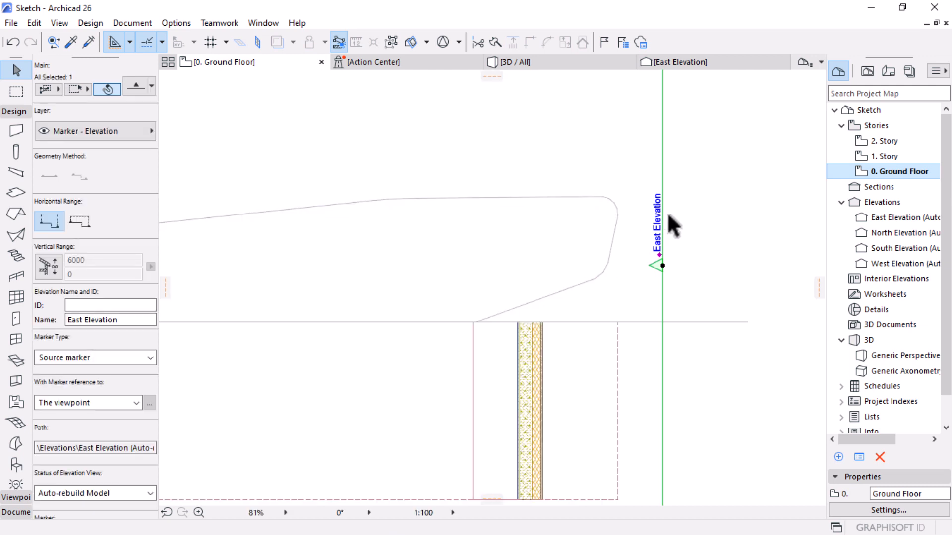
scroll(694, 225, "down", 4)
left_click(703, 282)
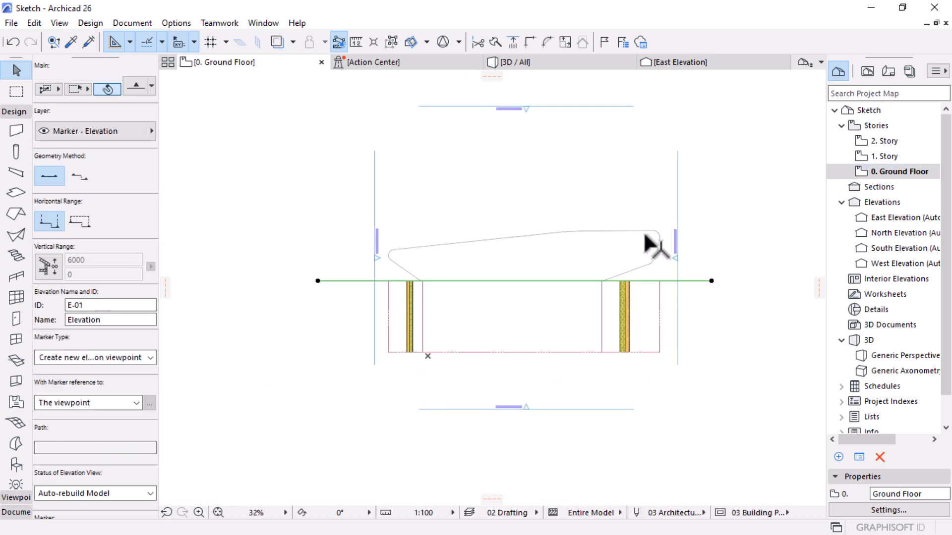
left_click(659, 240, "shift")
key("ctrl+d")
left_click(522, 268)
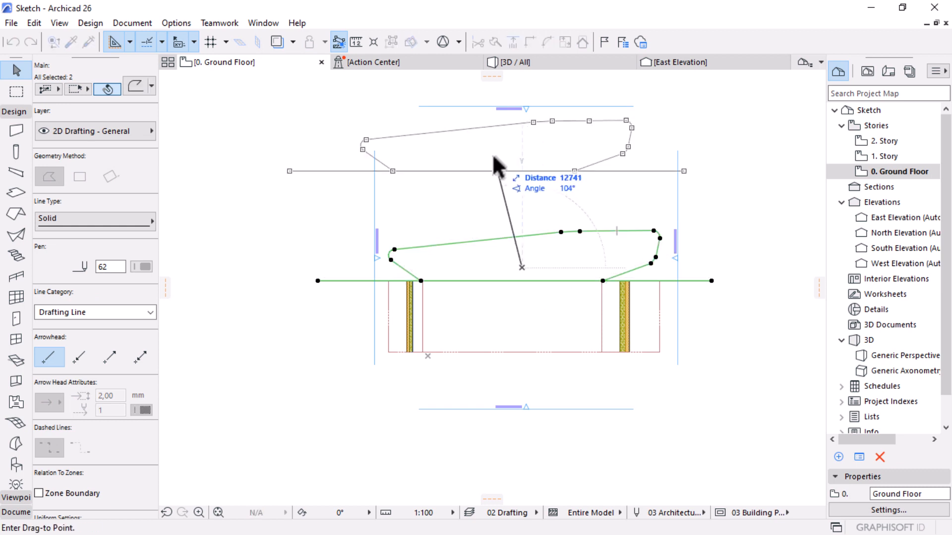
scroll(469, 181, "down", 3)
scroll(458, 333, "down", 2)
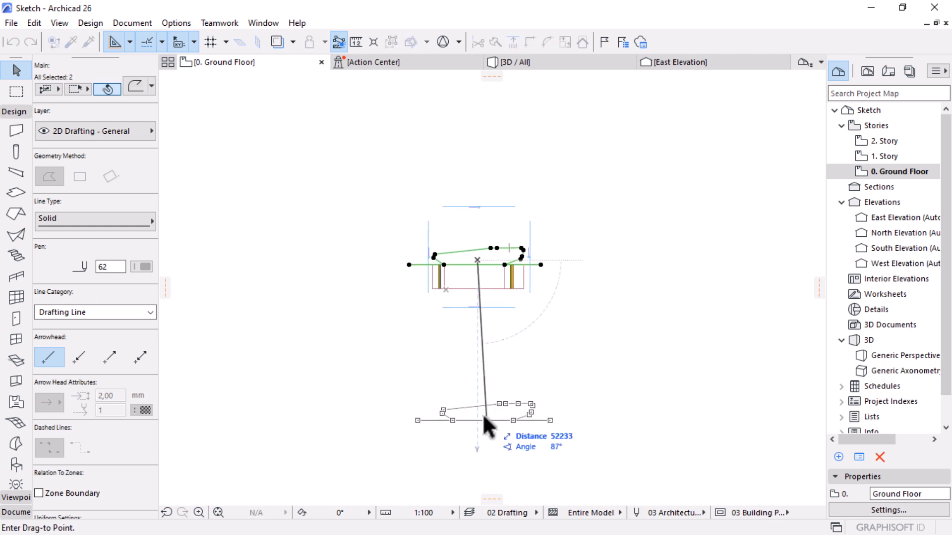
left_click(482, 438)
scroll(471, 298, "up", 2)
scroll(488, 241, "up", 2)
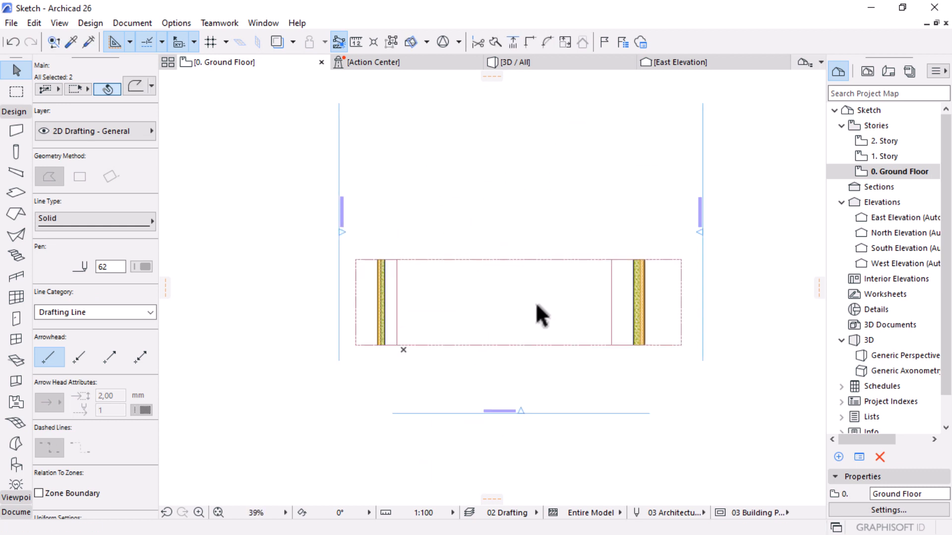
key("Escape")
Step: Draw a rectangular 300 mm basic Concrete - Structural slab, about 20 by 8 m, between the inner edges of the shell's two bases
scroll(636, 342, "up", 2)
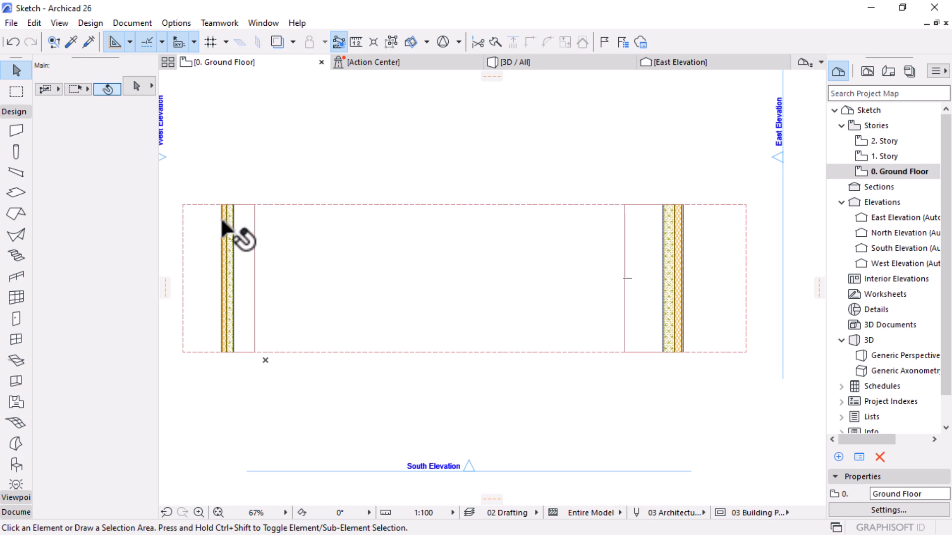
left_click(15, 191)
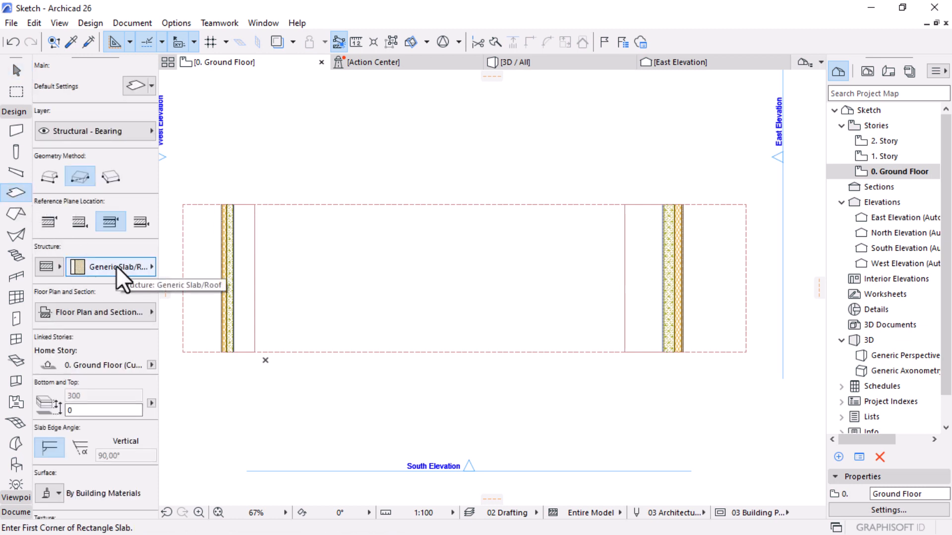
left_click(47, 268)
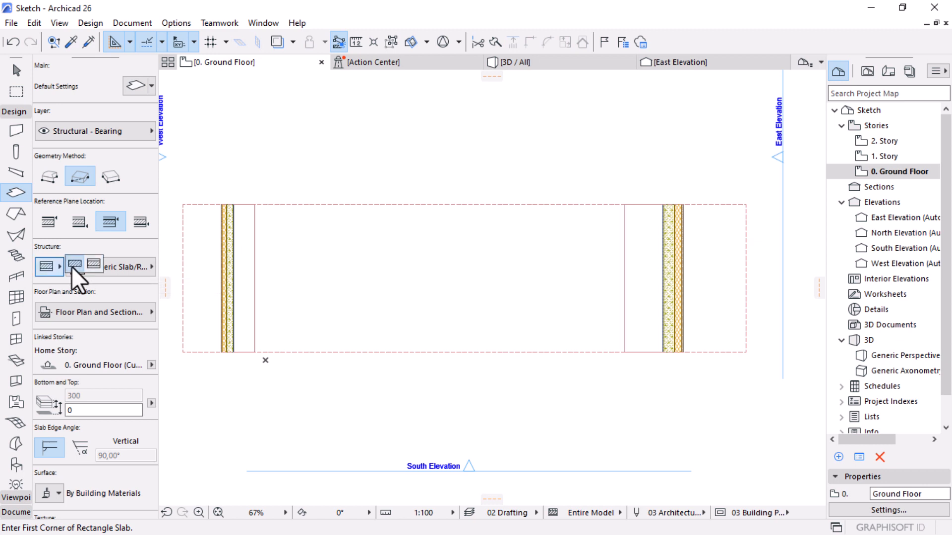
left_click(74, 264)
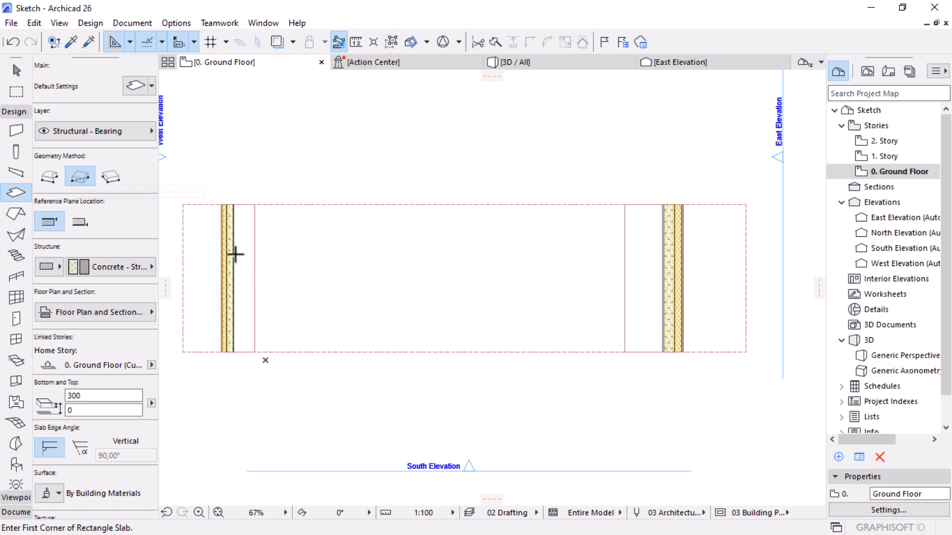
left_click(255, 204)
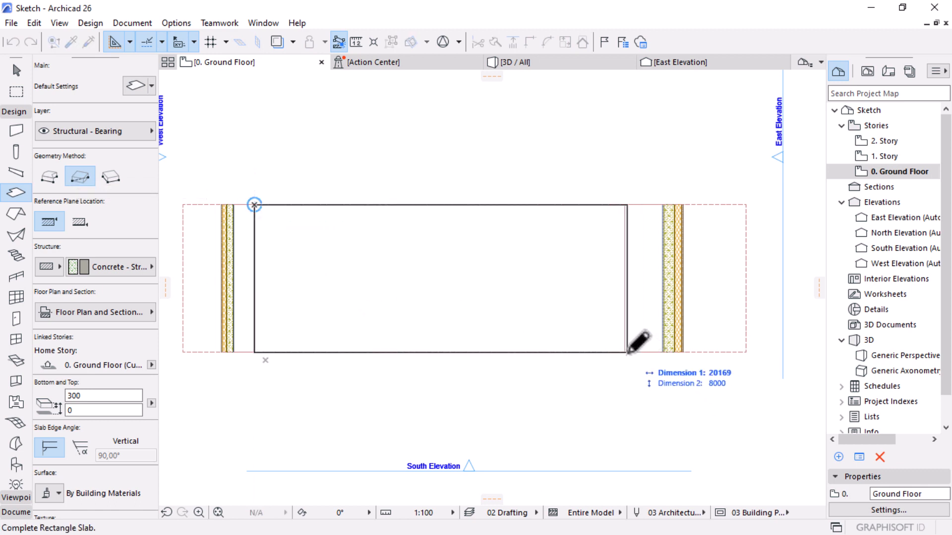
scroll(631, 347, "up", 3)
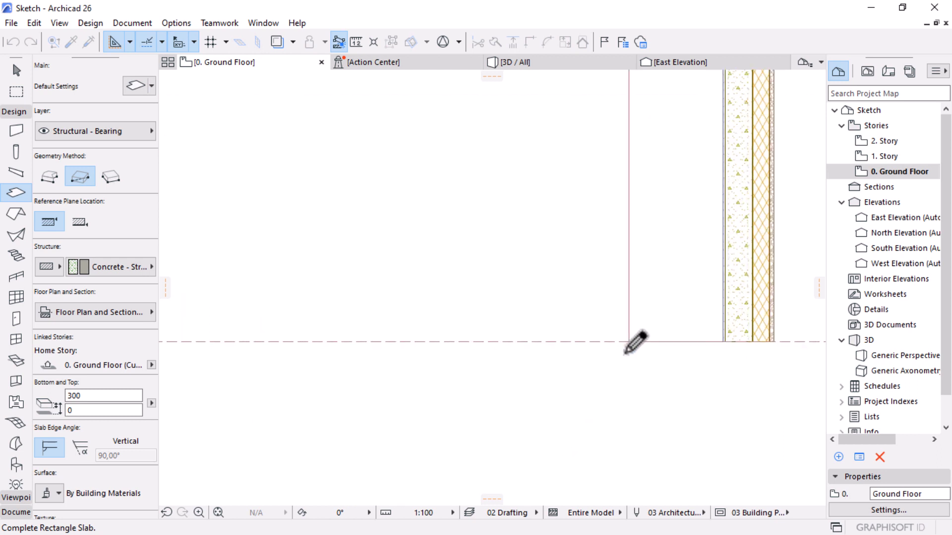
left_click(635, 341)
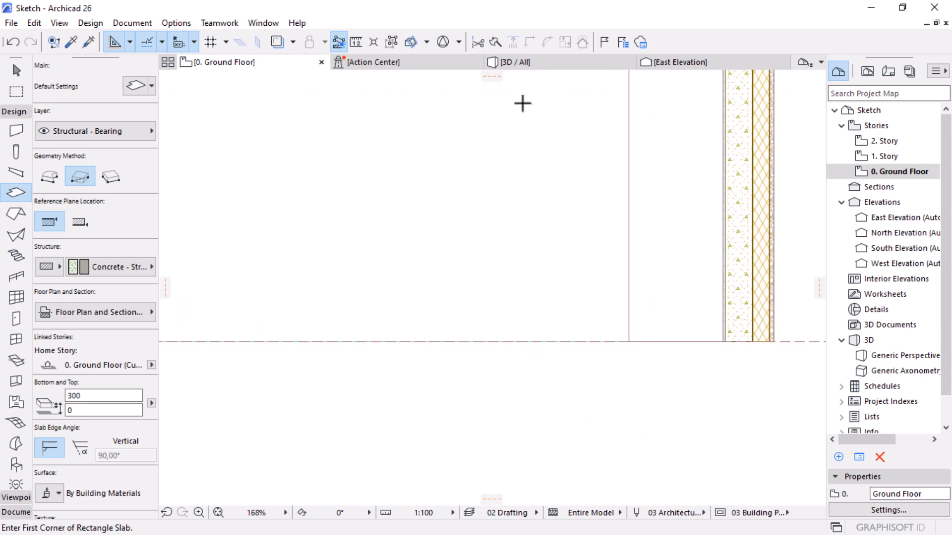
Step: Examine the joint between the slab's corner and the shell's base up close in 3D
left_click(516, 62)
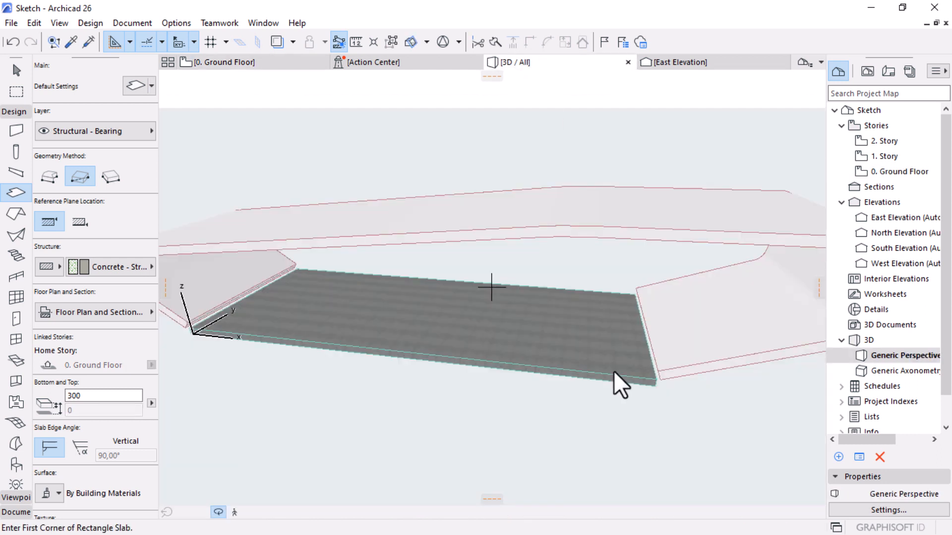
mouse_move(615, 372)
middle_mouse_down("shift")
mouse_move(602, 356)
mouse_move(631, 393)
mouse_move(705, 323)
middle_mouse_up("shift")
scroll(680, 329, "up", 10)
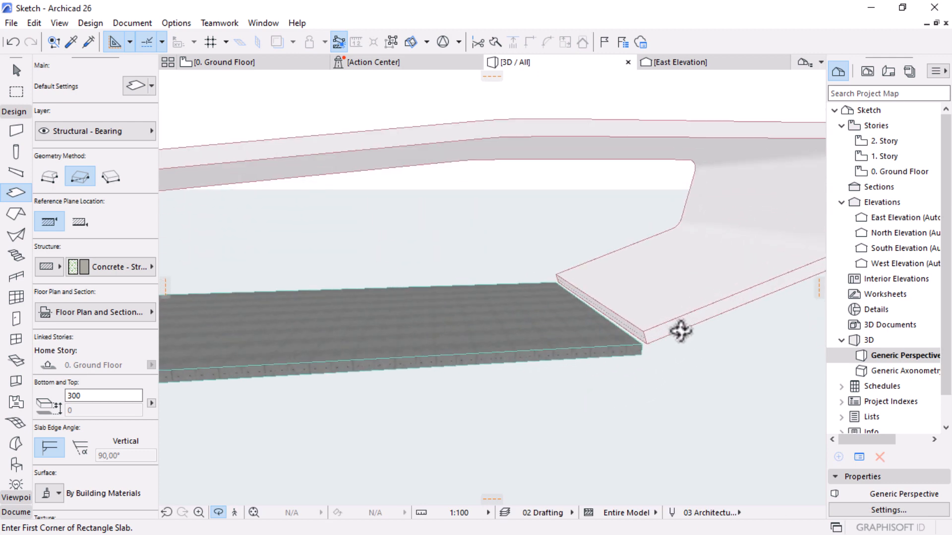
scroll(581, 395, "up", 2)
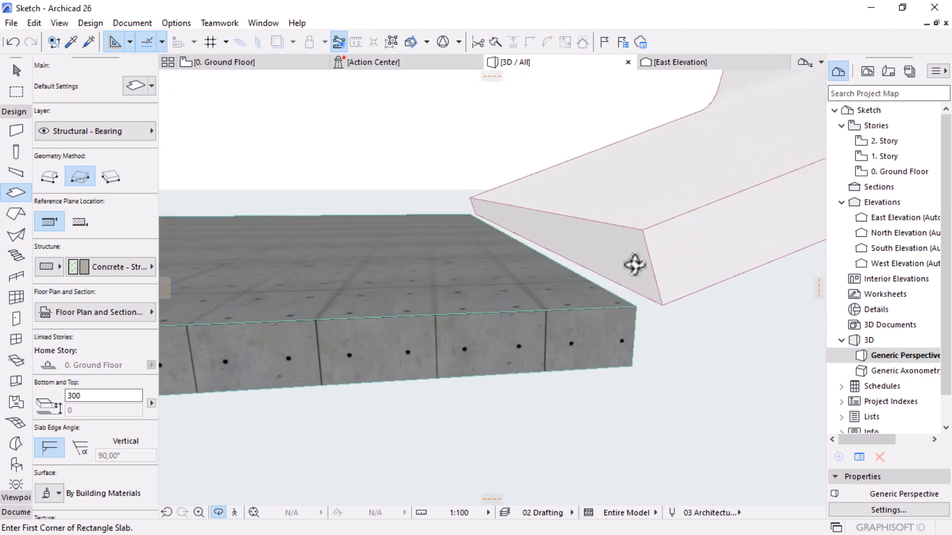
key("Escape")
key("Escape")
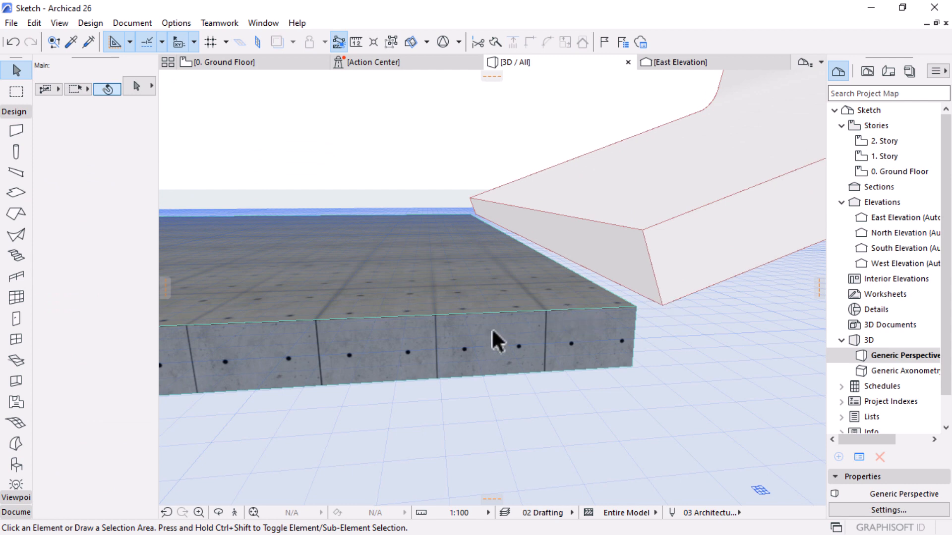
Step: Try the slab's reference plane at its bottom face, and return it to the top face
left_click(422, 318)
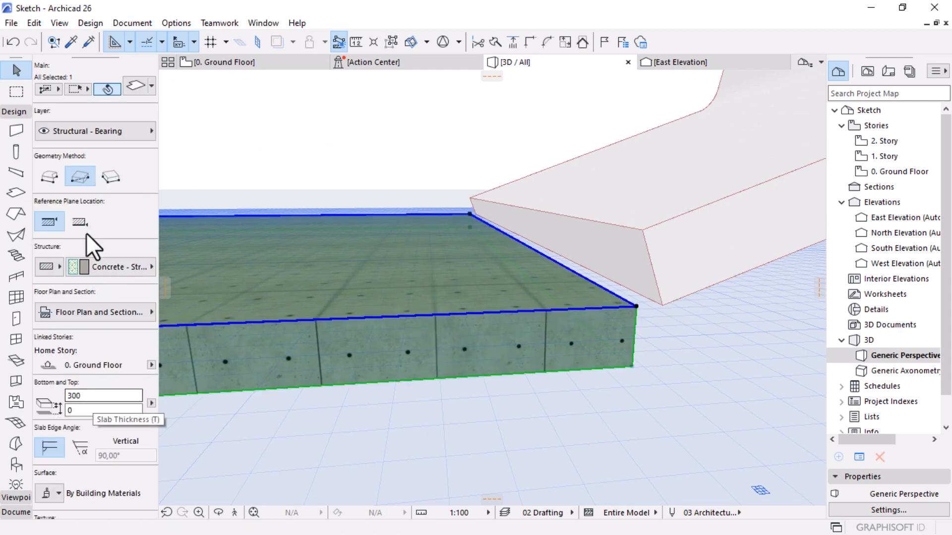
left_click(72, 225)
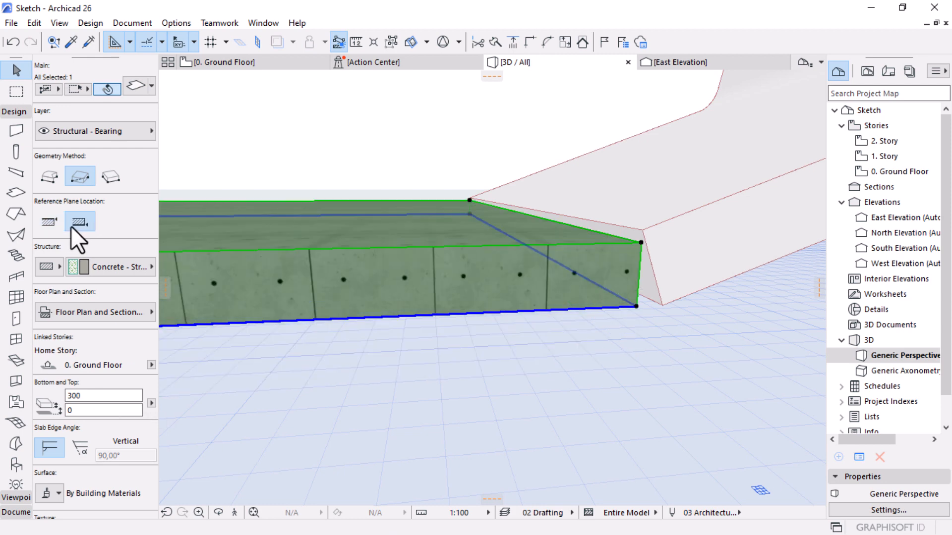
left_click(70, 410)
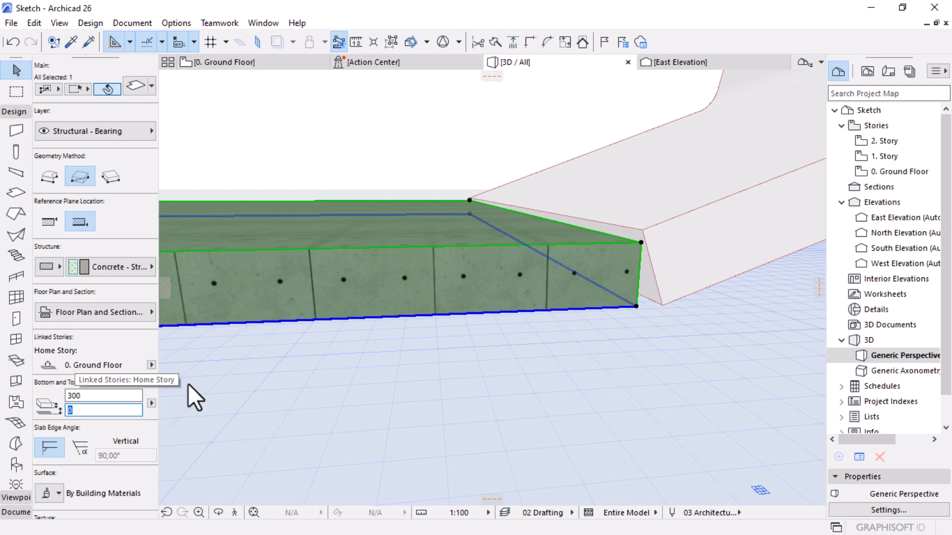
left_click(47, 225)
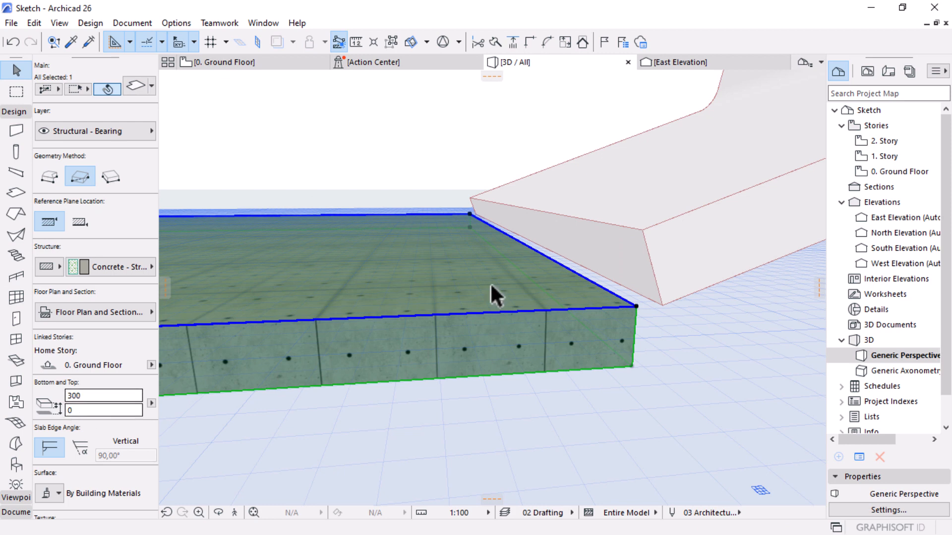
Step: Move the shell straight down about 303 mm, bringing its lower base edge level with the slab's bottom face
left_click(684, 239)
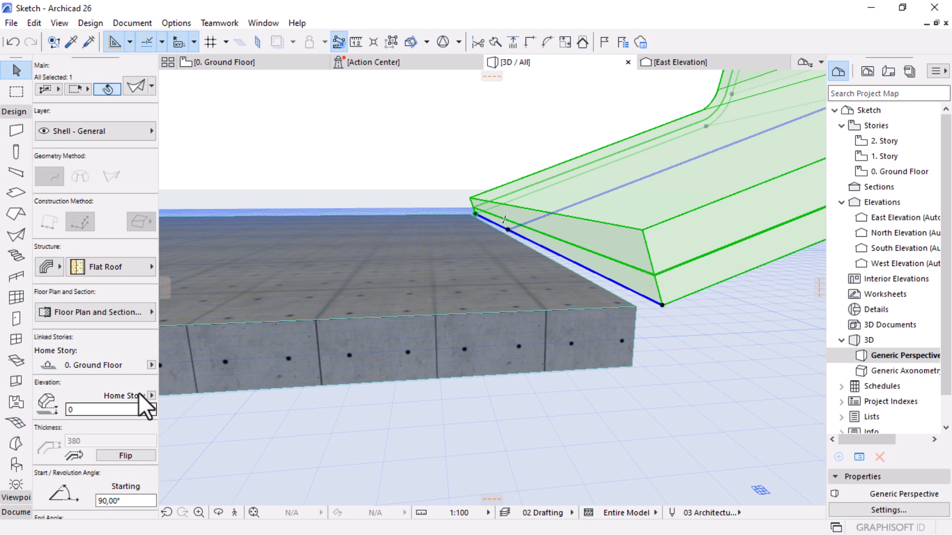
key("ctrl+d")
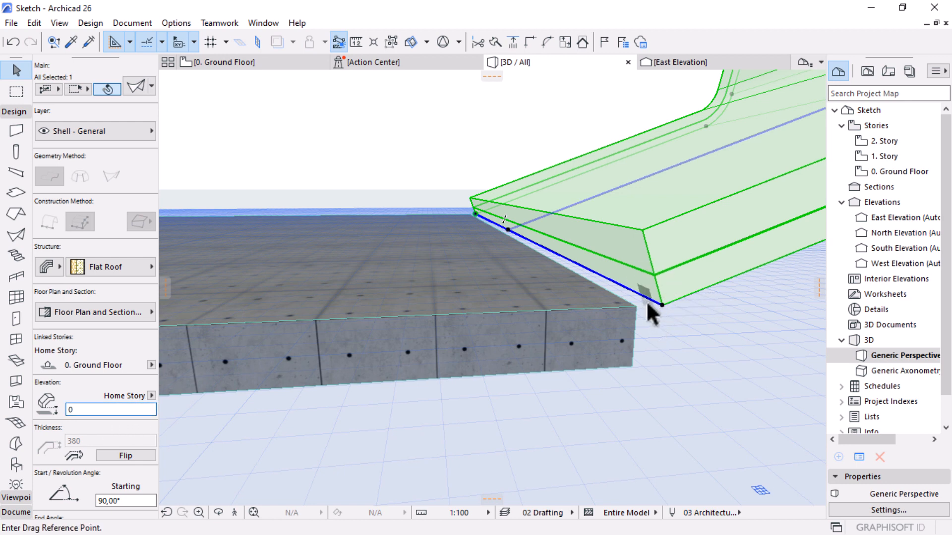
left_click(662, 306)
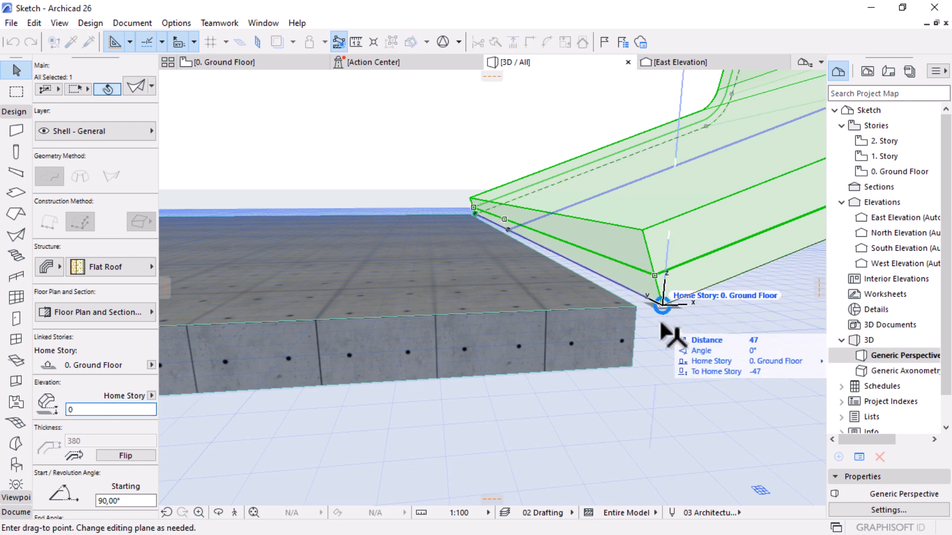
left_click(628, 376)
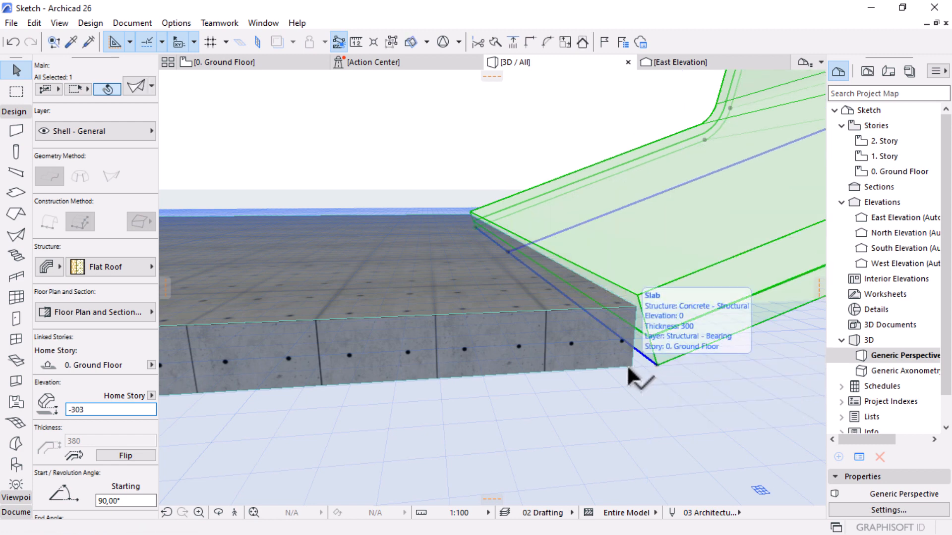
Step: Examine how the slab's ends meet the lowered shell's bases in 3D, on both sides of the building
scroll(617, 344, "down", 2)
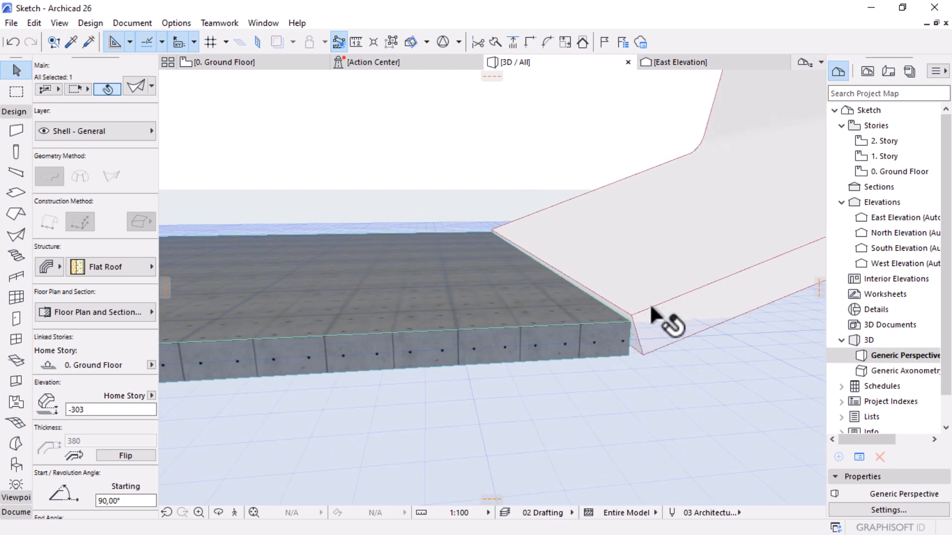
scroll(719, 332, "down", 4)
middle_click_drag(665, 320, 293, 333, "shift")
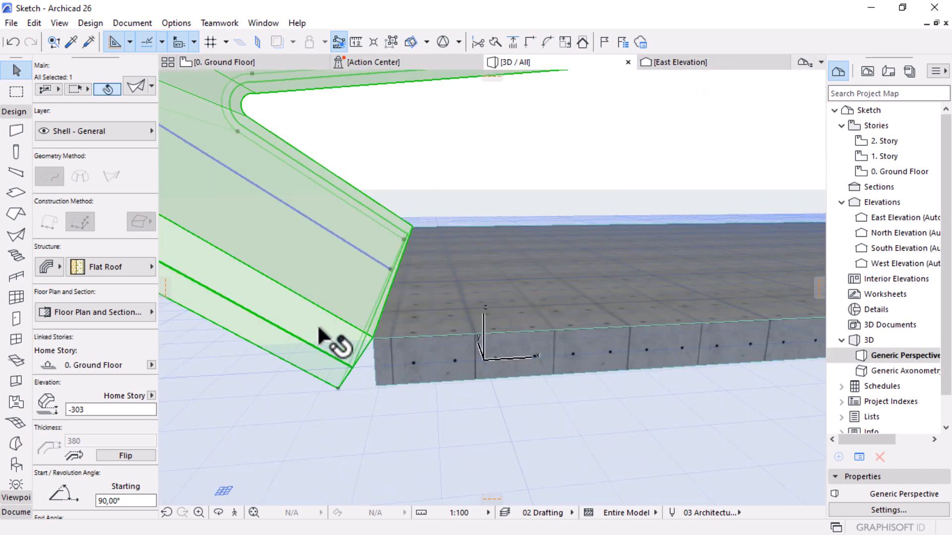
left_click(415, 392)
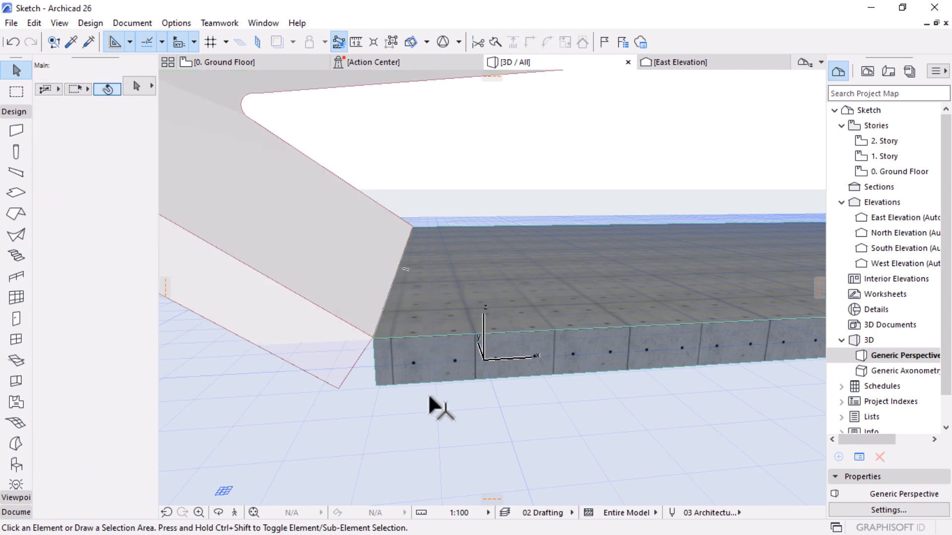
middle_click_drag(433, 396, 389, 320, "shift")
left_click(389, 320)
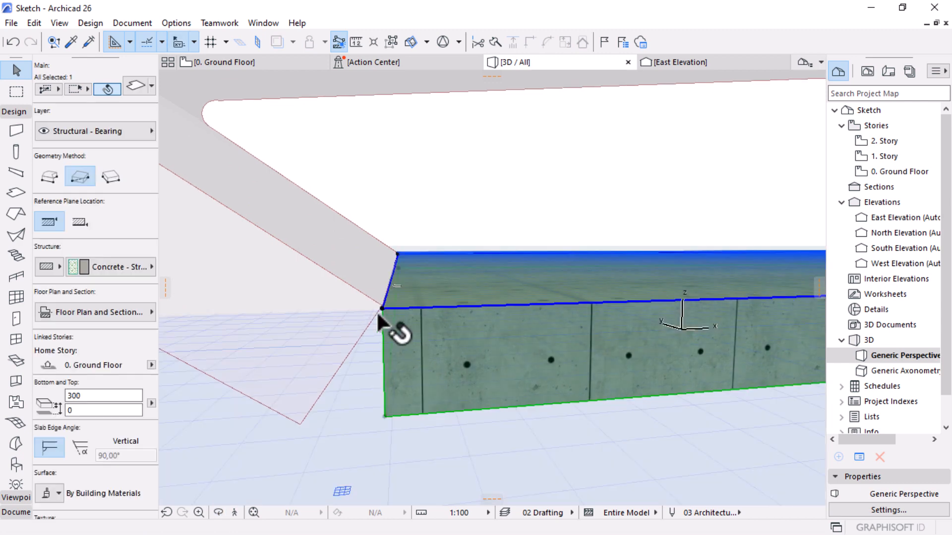
scroll(378, 315, "up", 3)
scroll(377, 315, "down", 5)
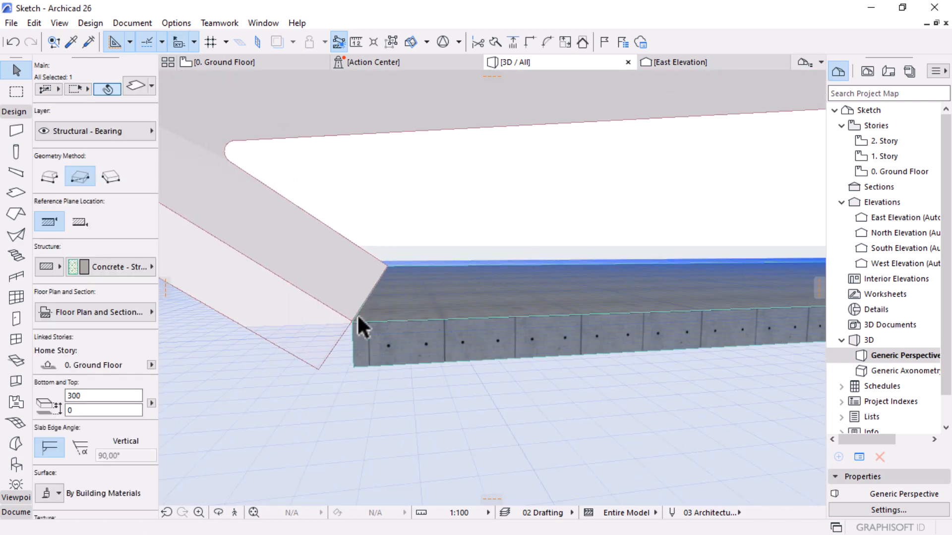
scroll(352, 282, "down", 1)
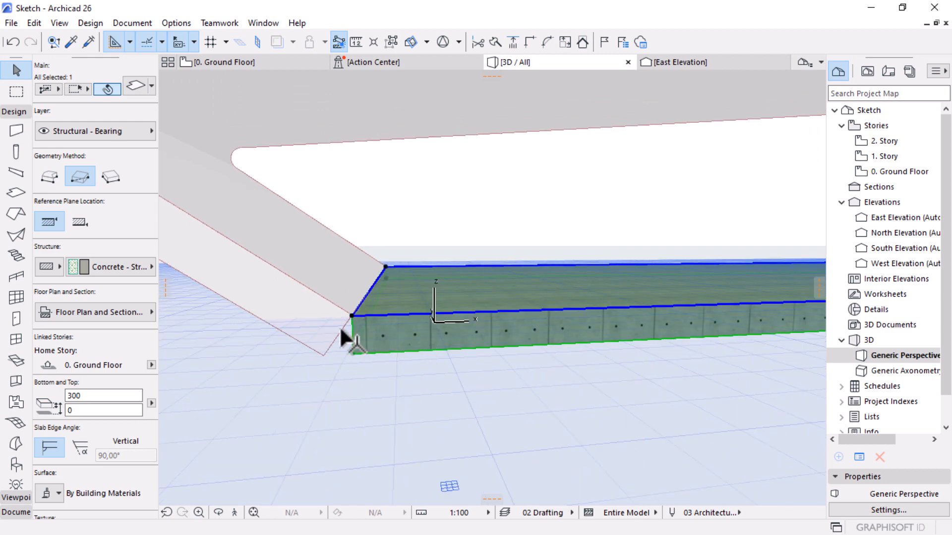
scroll(339, 329, "up", 1)
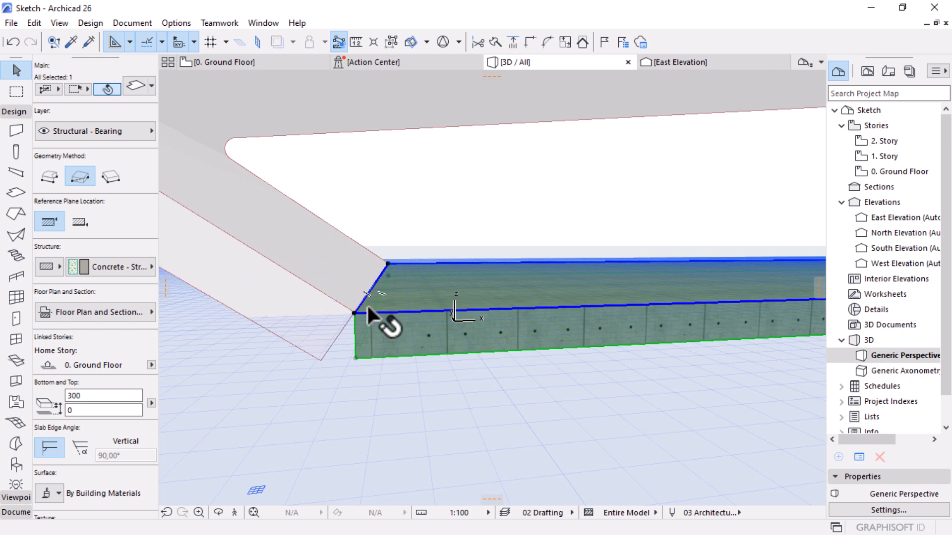
left_click(434, 367)
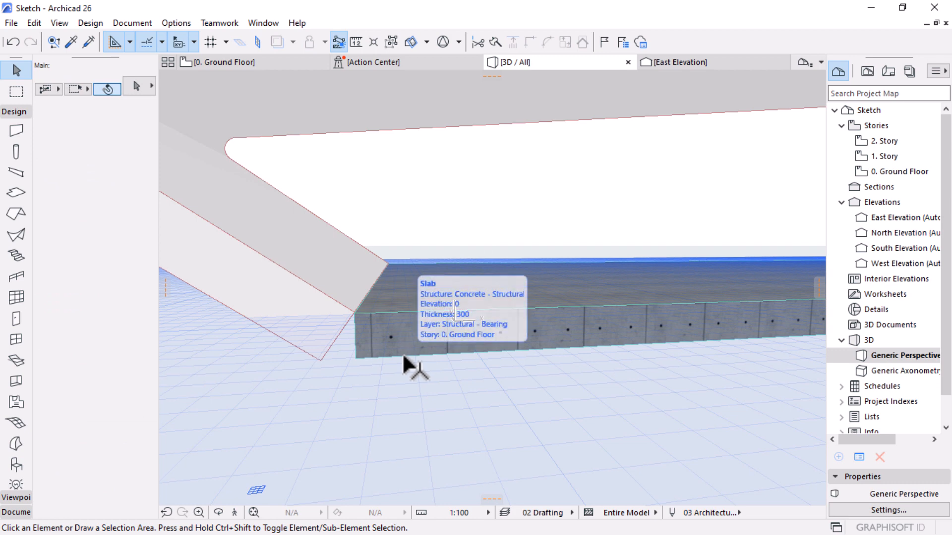
Step: Give only the slab's end edge at the shell's base a custom slanted edge angle of 50°
left_click(396, 329)
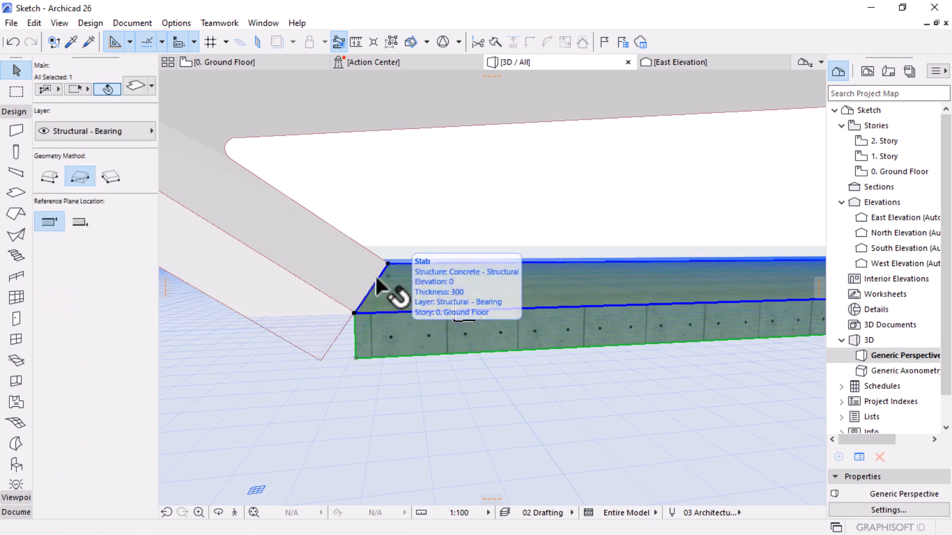
left_click(361, 296)
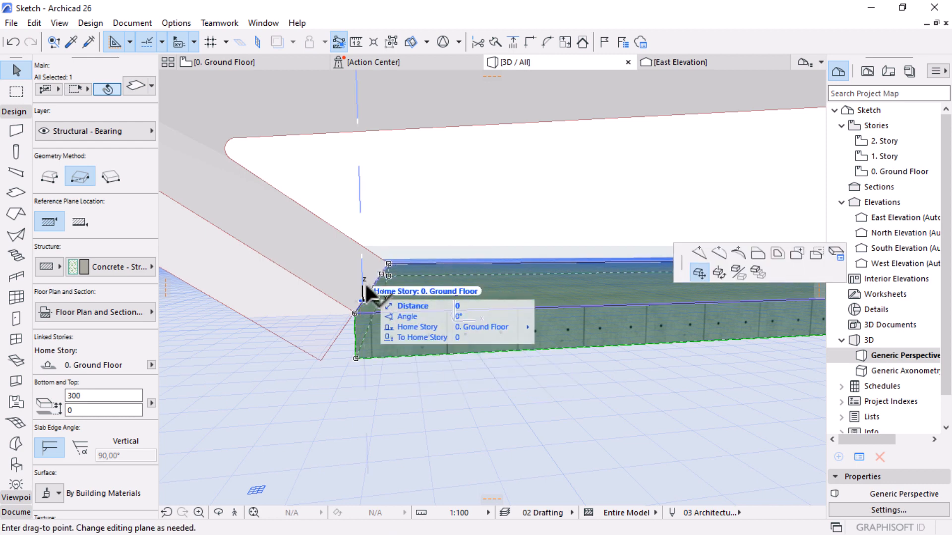
scroll(381, 298, "up", 2)
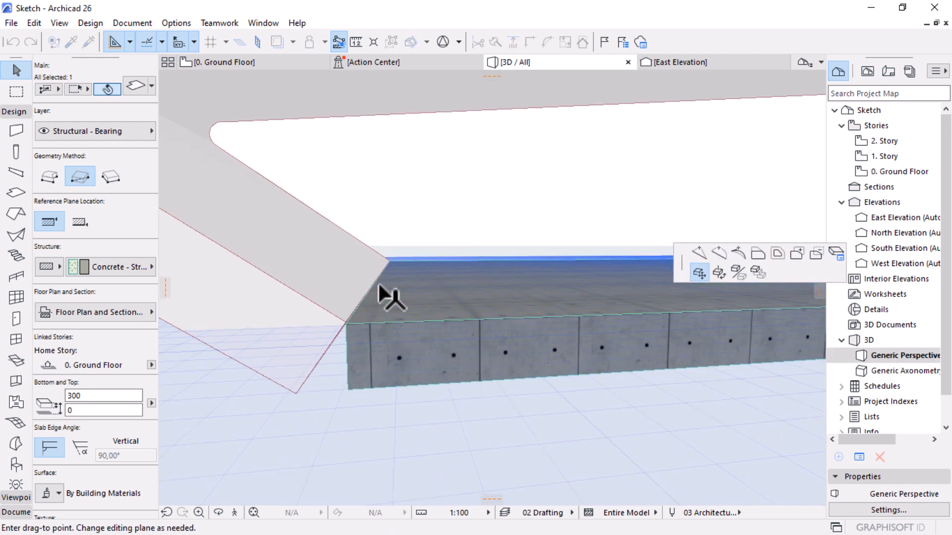
left_click(841, 253)
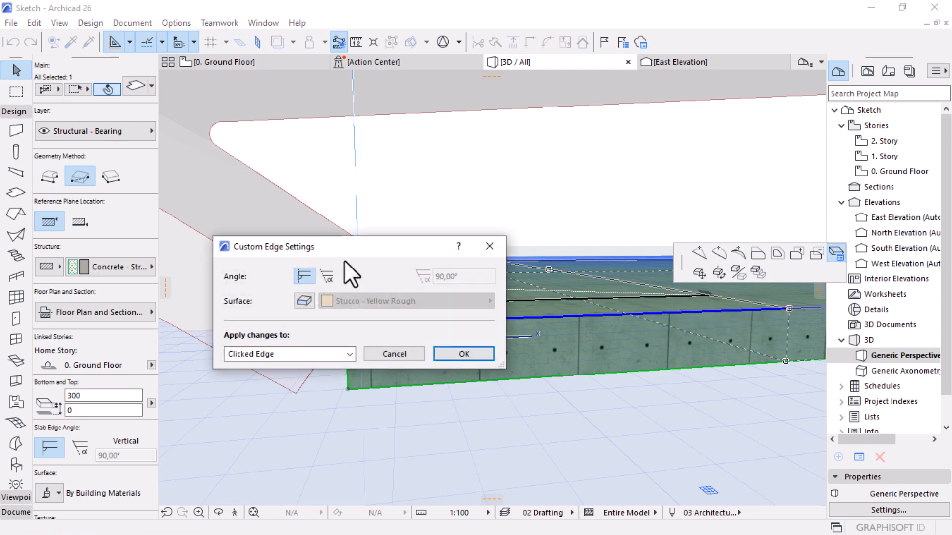
left_click_drag(330, 248, 515, 124)
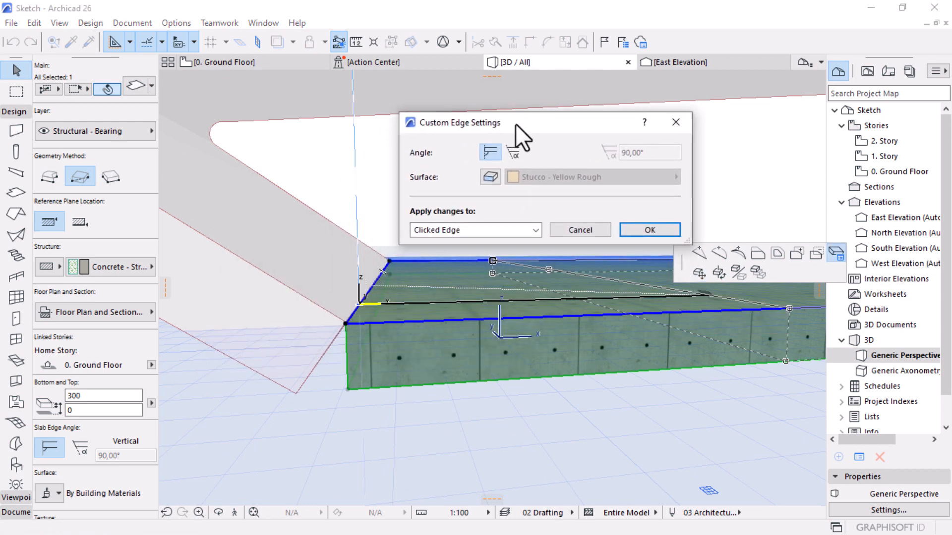
left_click(508, 152)
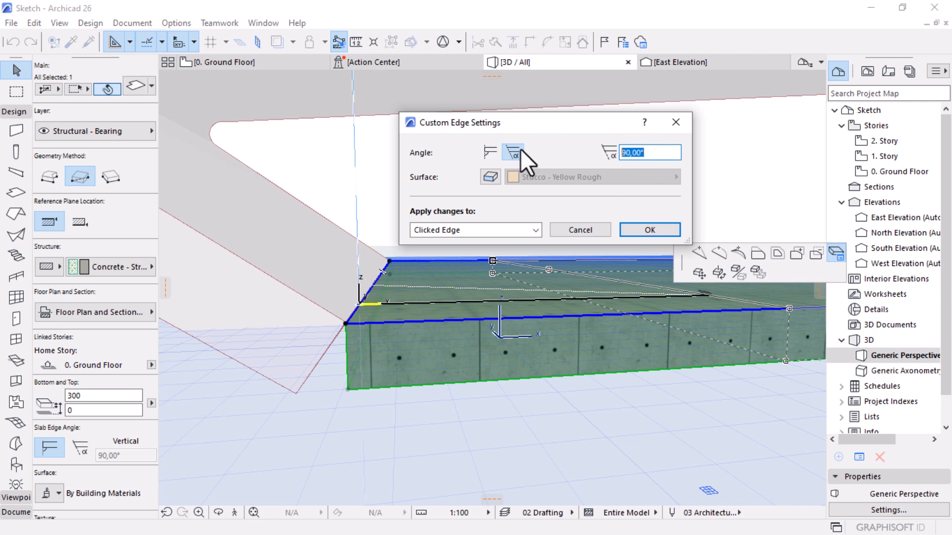
type("45")
key("Return")
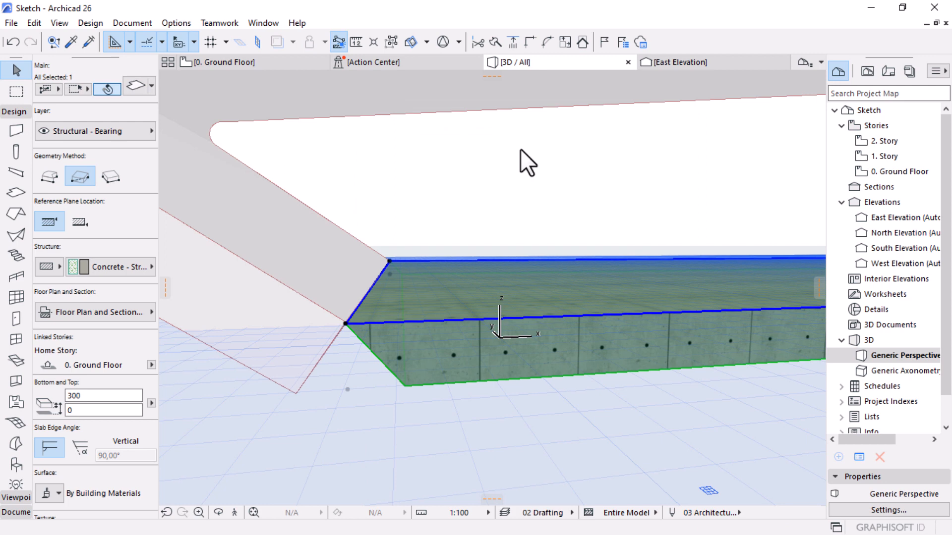
Step: Offset the slab's slanted end edge outward to the lower corner of the shell's base
middle_click_drag(601, 334, 471, 317, "shift")
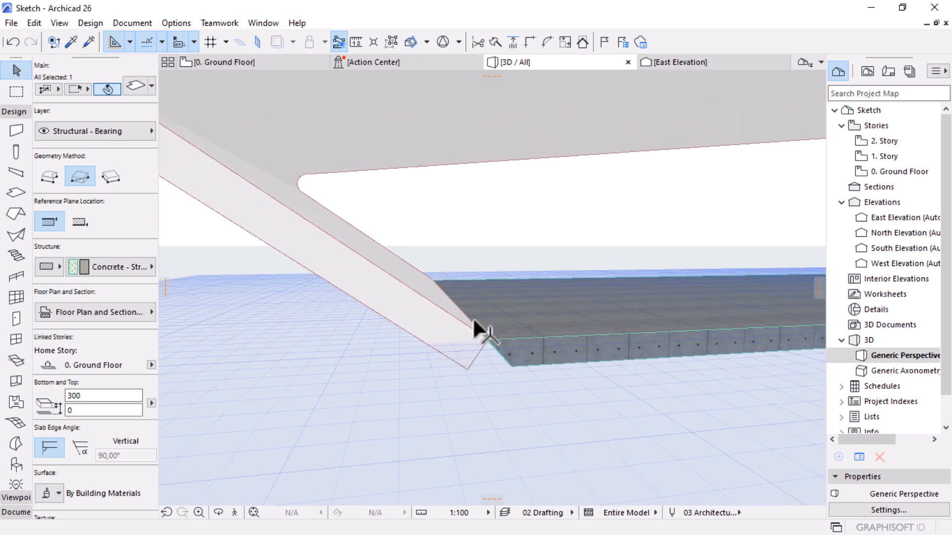
left_click(466, 311)
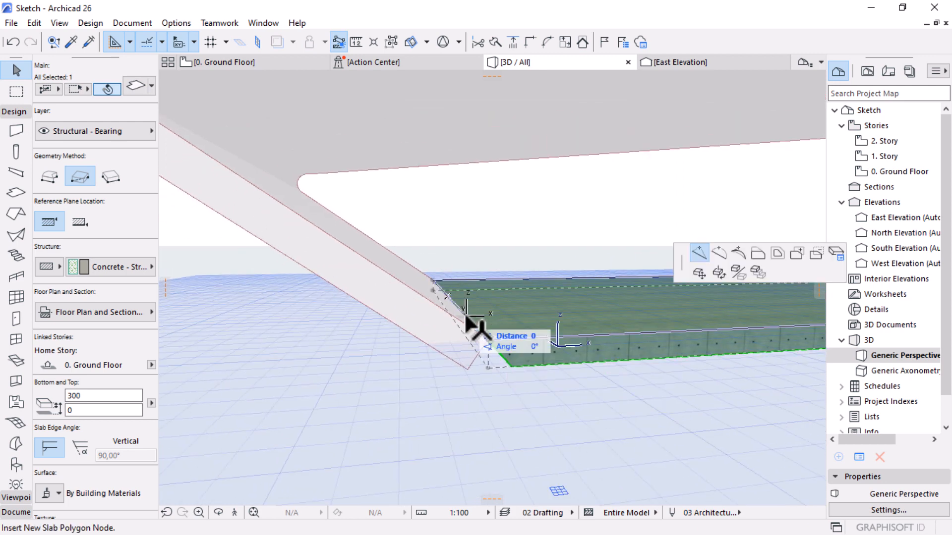
left_click(756, 254)
left_click(469, 370)
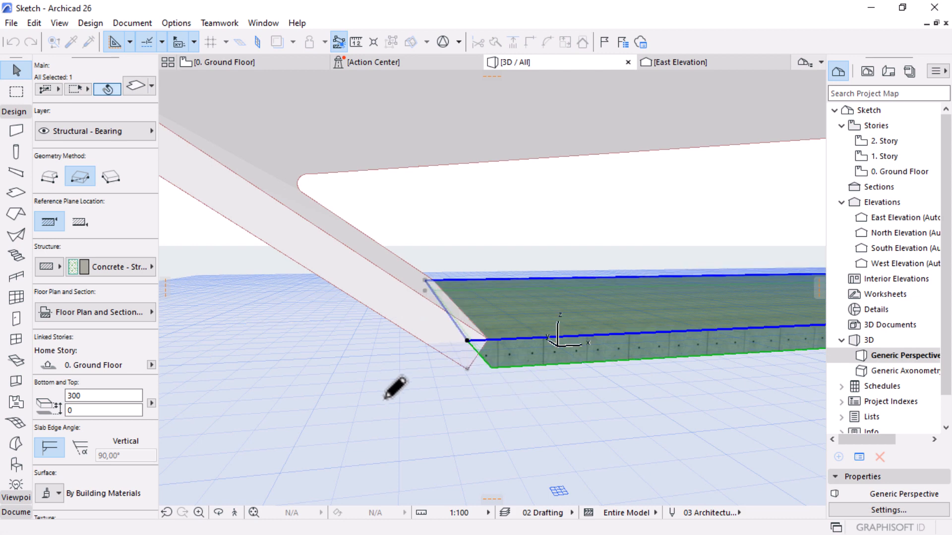
Step: Offset the same slab edge farther outward, to where the shell's outer face meets the slab's top plane
scroll(469, 365, "up", 3)
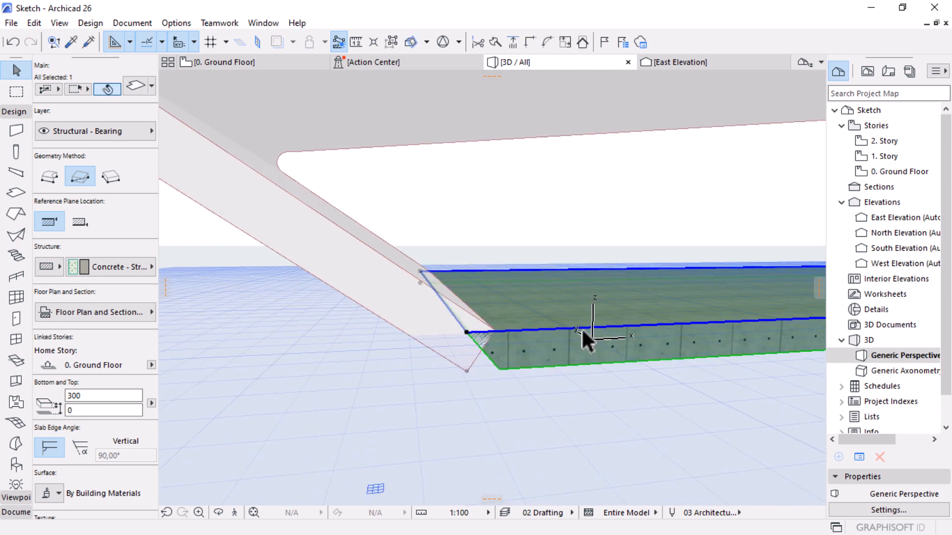
scroll(574, 326, "up", 2)
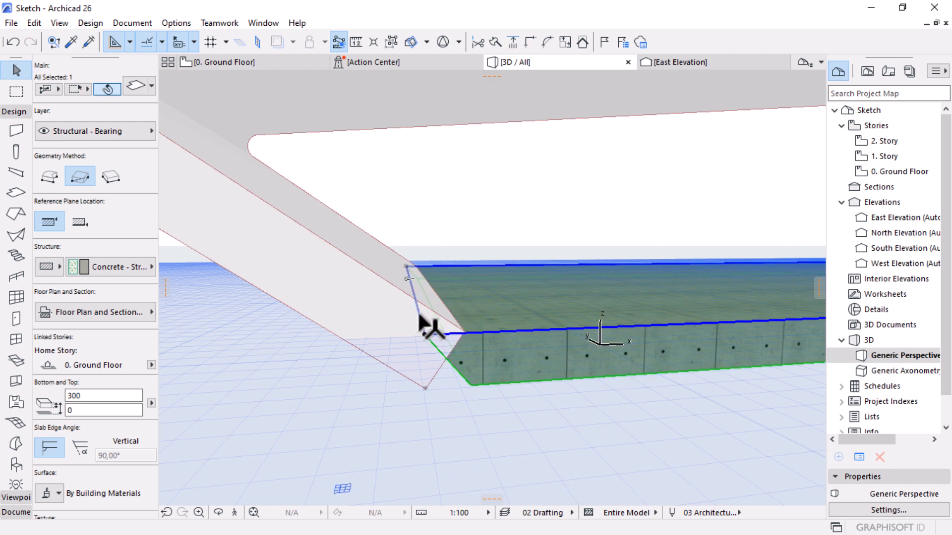
left_click(419, 316)
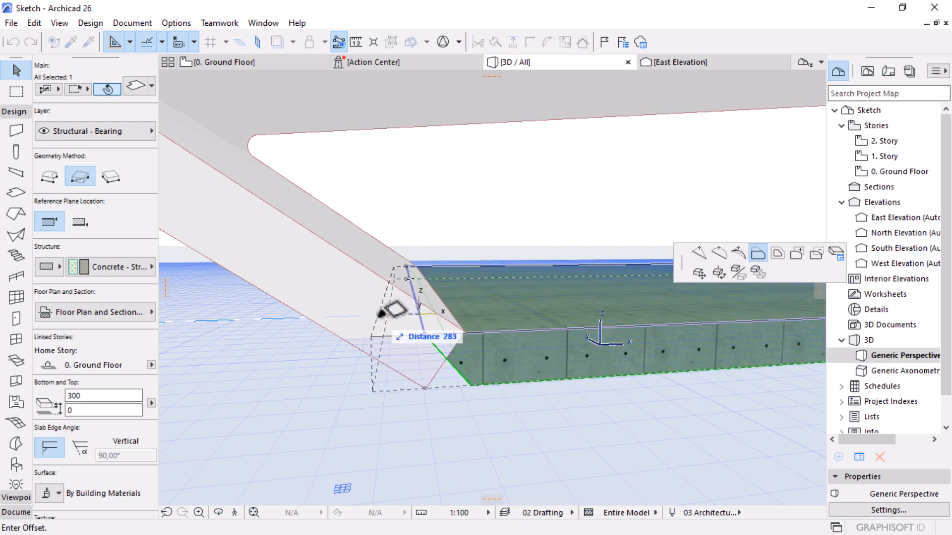
left_click(347, 326)
left_click(518, 391)
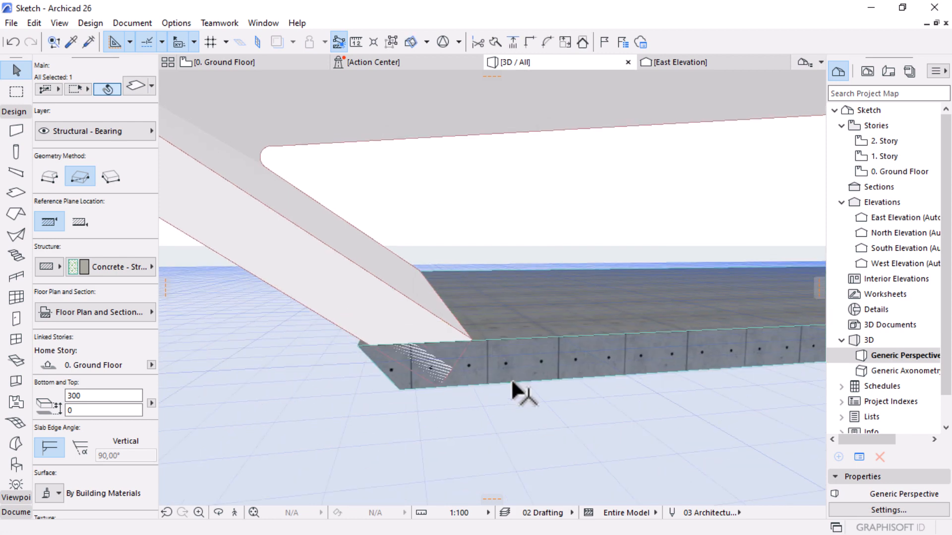
Step: Inspect the extended slab end from below and try a steeper custom angle for its slanted edge
middle_click_drag(556, 427, 571, 408, "shift")
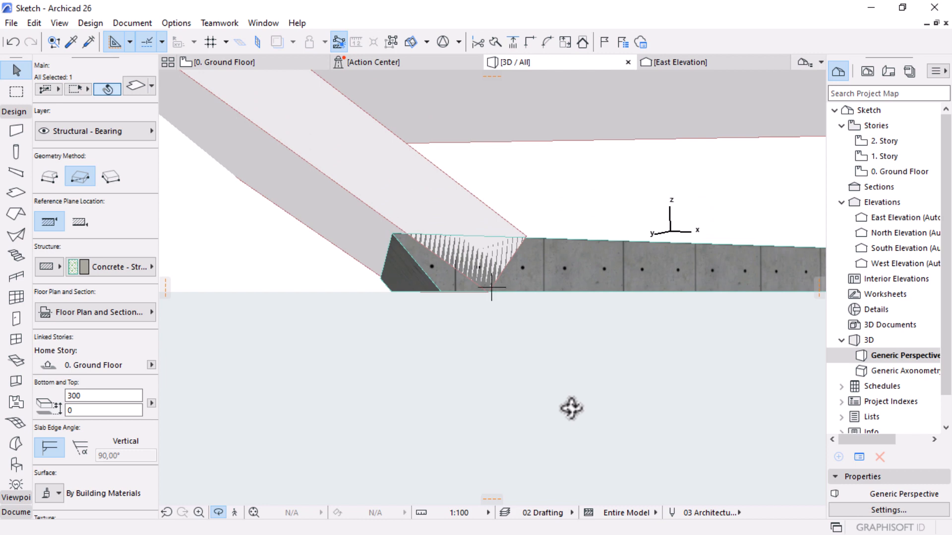
middle_click_drag(565, 408, 460, 374, "shift")
middle_click_drag(597, 352, 475, 339, "shift")
key("Escape")
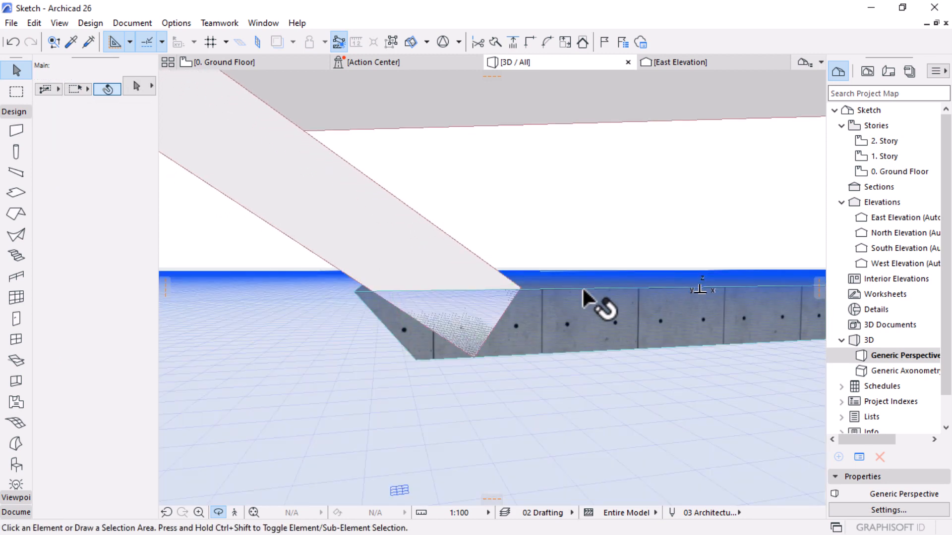
left_click(367, 285)
left_click(368, 276)
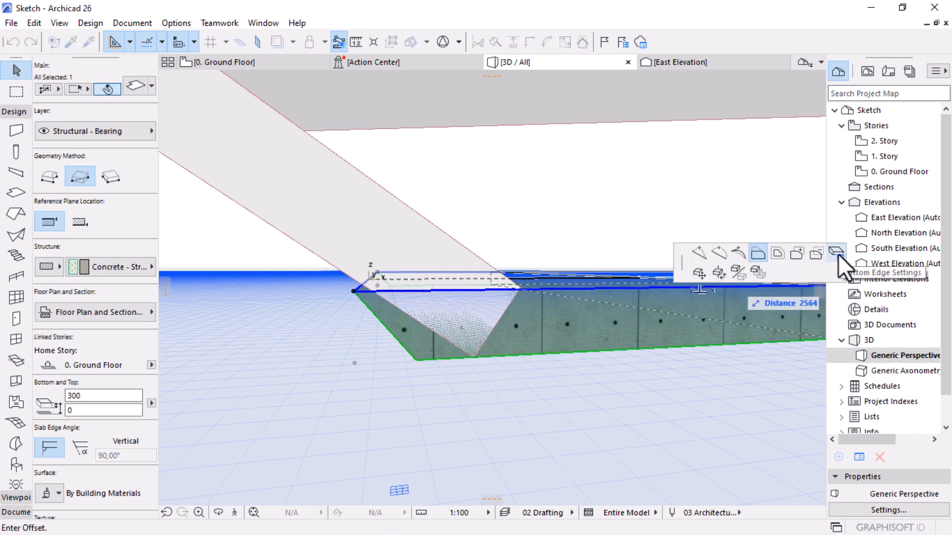
left_click(836, 254)
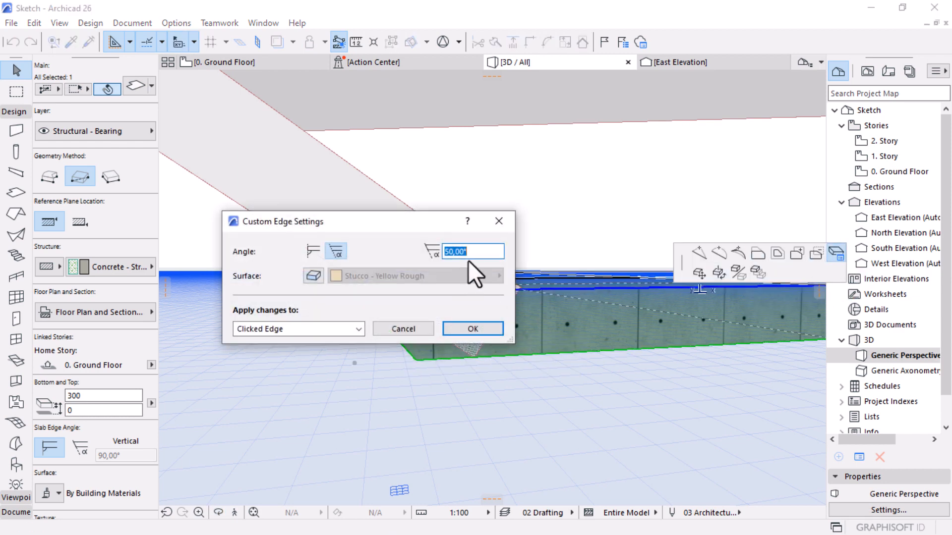
key("Return")
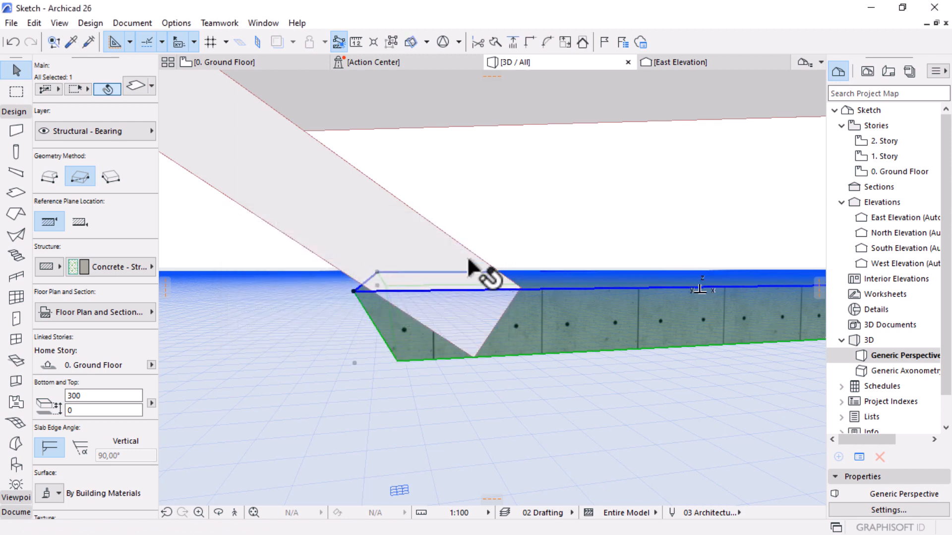
Step: Set a shallower custom angle for the slab's end edge to follow the shell's outer slope
left_click(367, 276)
left_click(835, 252)
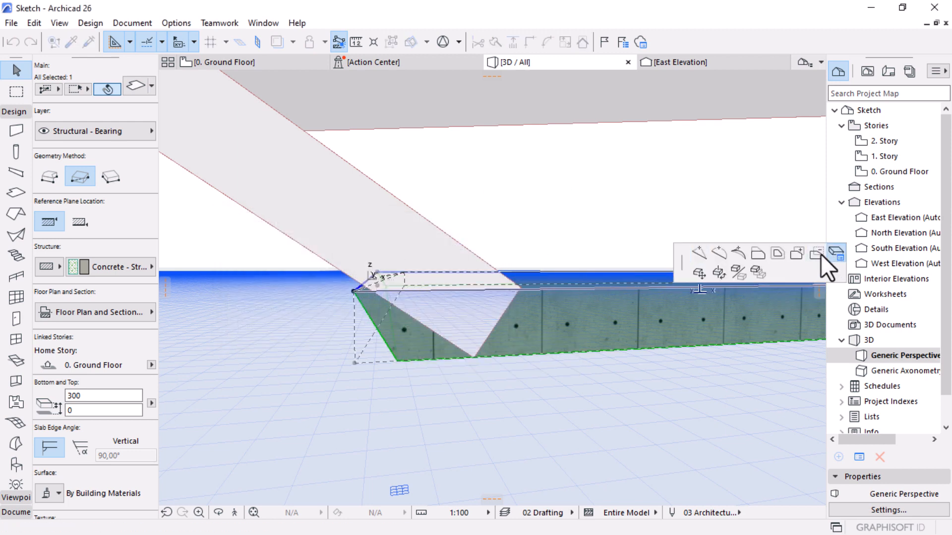
type("45")
key("Return")
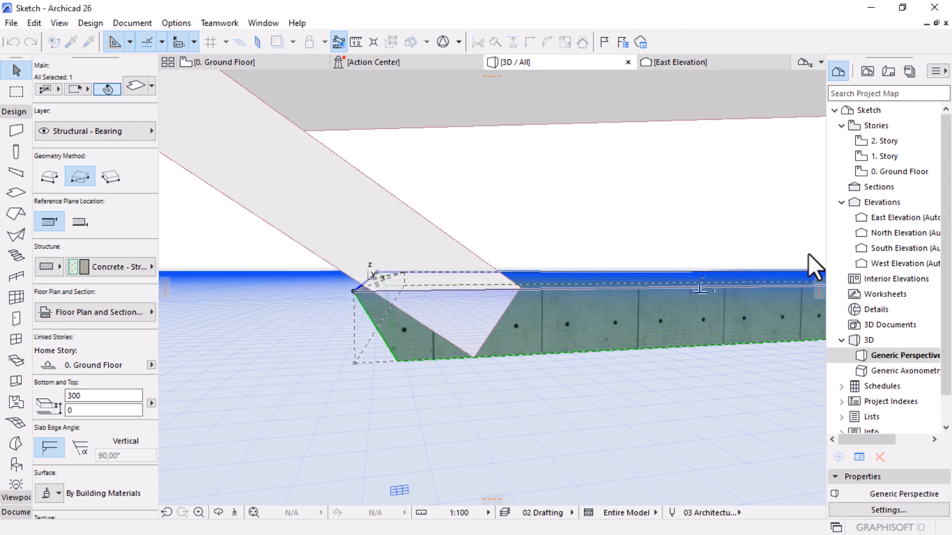
scroll(386, 386, "up", 3)
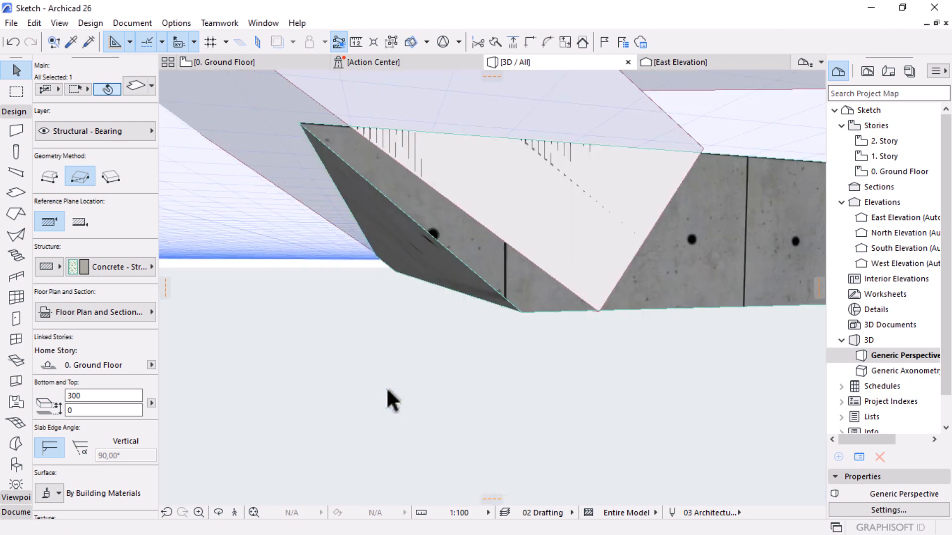
scroll(406, 358, "down", 2)
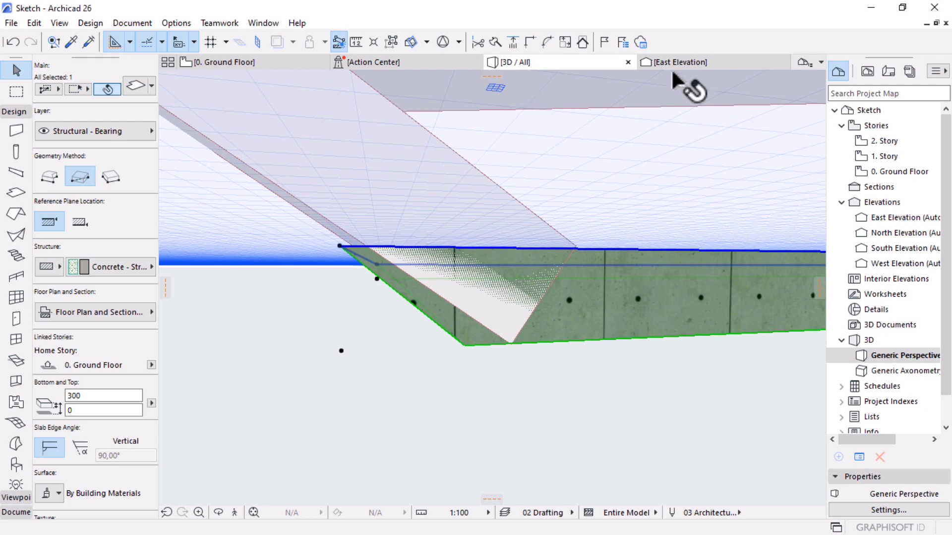
Step: Open the South Elevation from its marker line in the ground floor plan with the current view settings
left_click(240, 63)
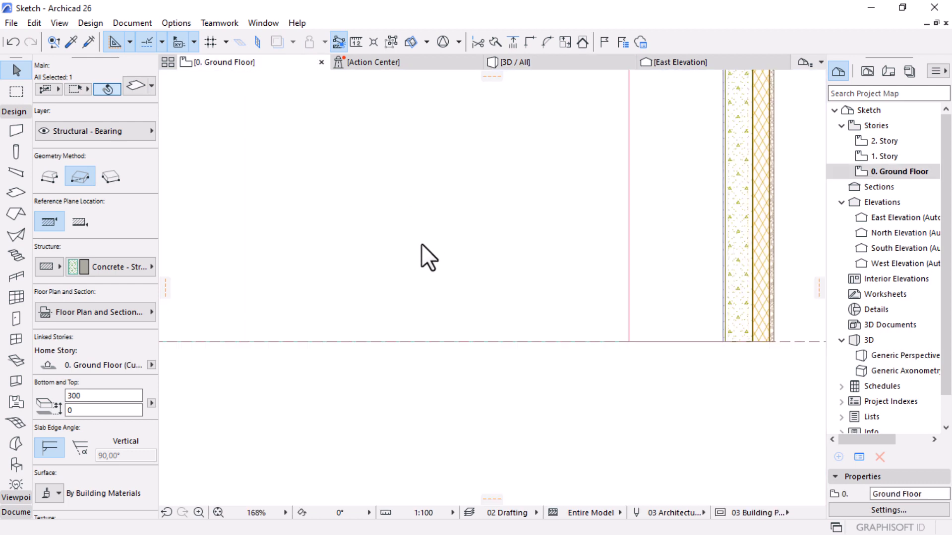
key("Escape")
scroll(446, 246, "down", 6)
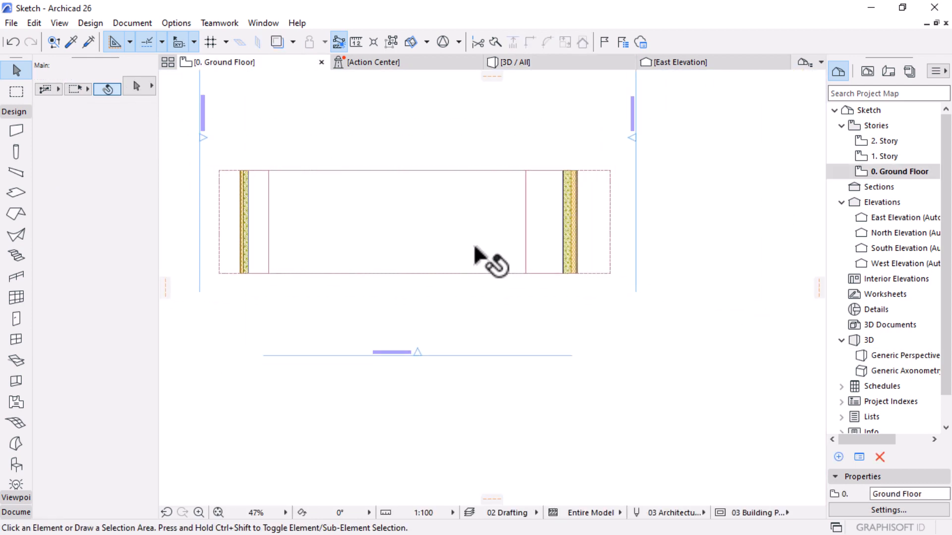
scroll(427, 327, "down", 3)
scroll(429, 304, "up", 3)
left_click(489, 302)
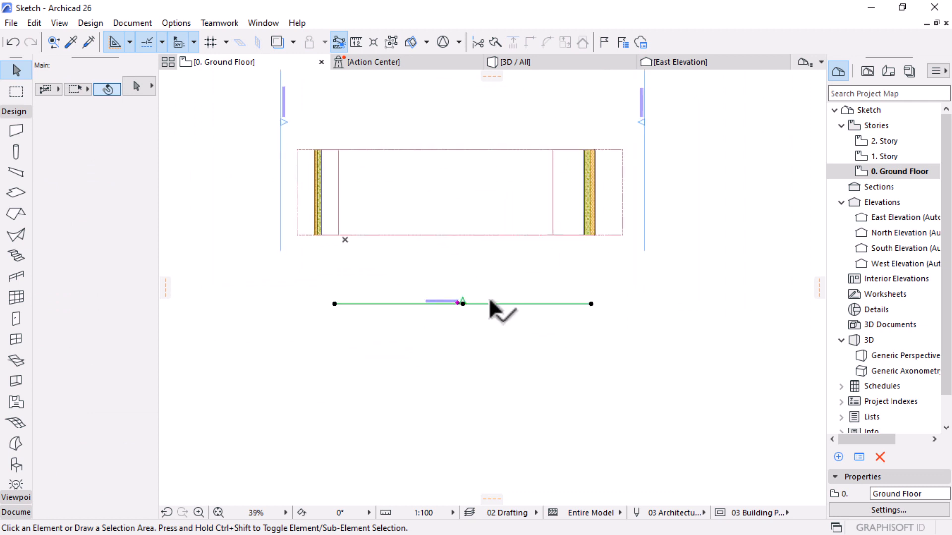
right_click(516, 268)
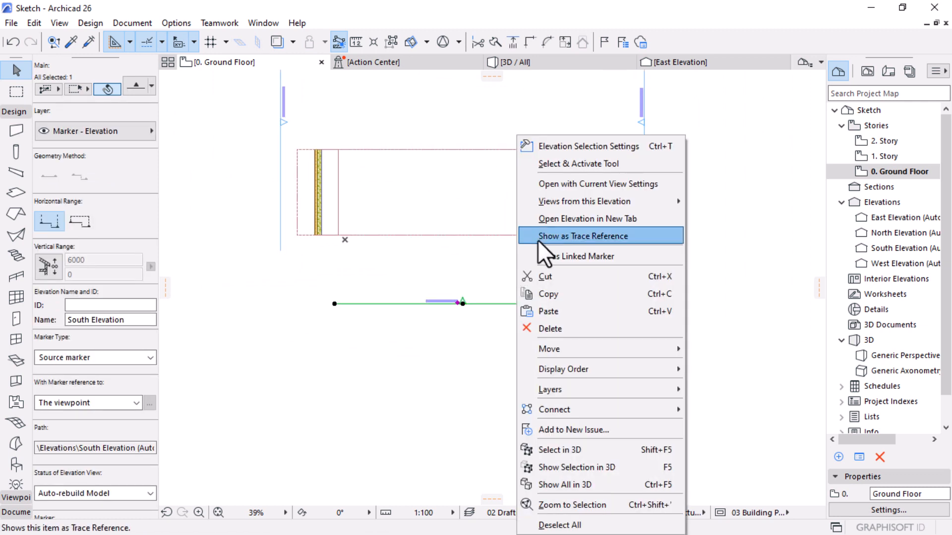
left_click(569, 183)
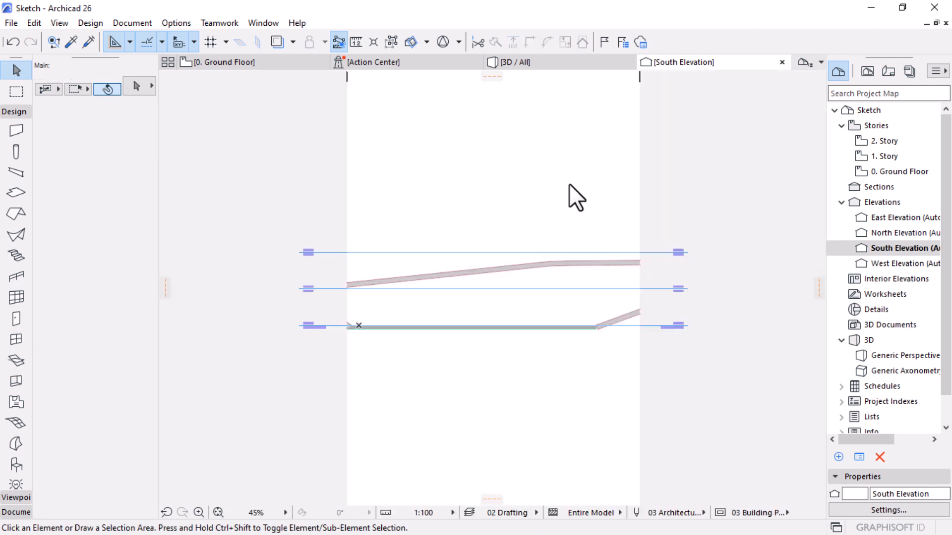
Step: Widen the South Elevation's horizontal limits on both sides so they enclose the whole shell profile
scroll(298, 303, "up", 3)
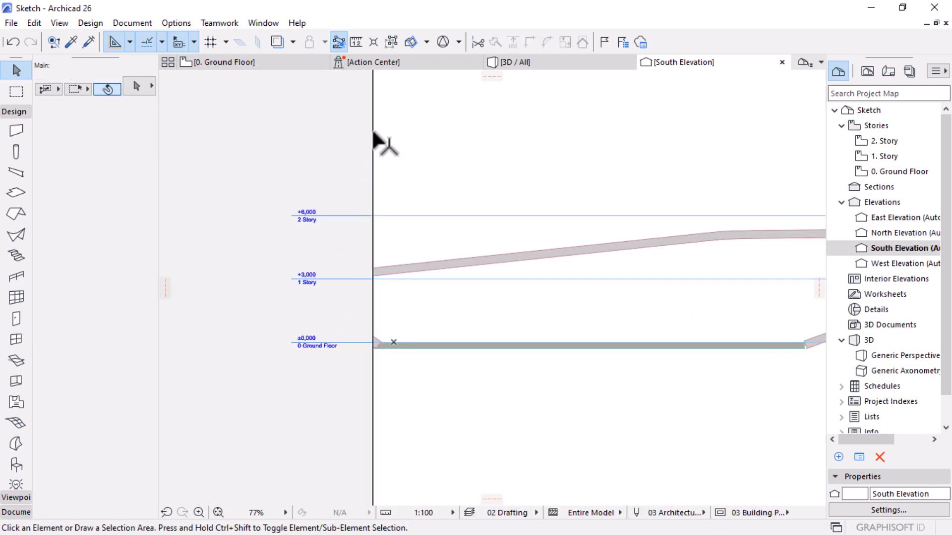
left_click_drag(374, 150, 268, 155)
scroll(249, 262, "down", 3)
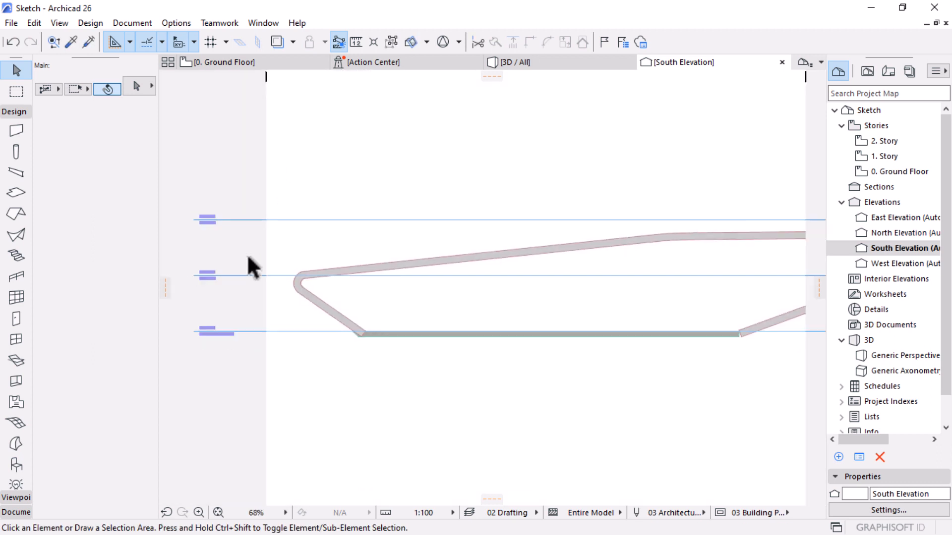
left_click_drag(552, 155, 584, 177)
scroll(291, 254, "up", 5)
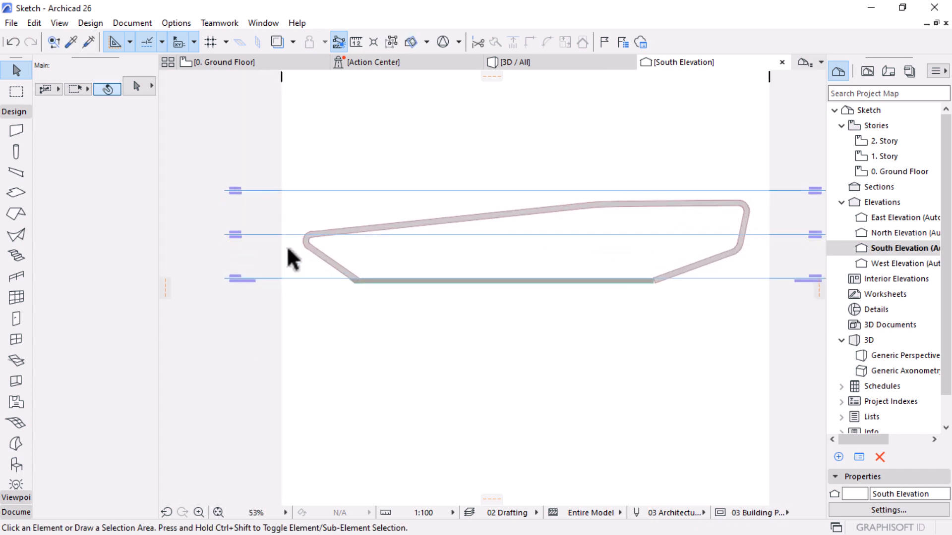
Step: Draw a horizontal reference line outward from the lower corner of the shell's base, just past the slab's slanted end
scroll(356, 268, "up", 10)
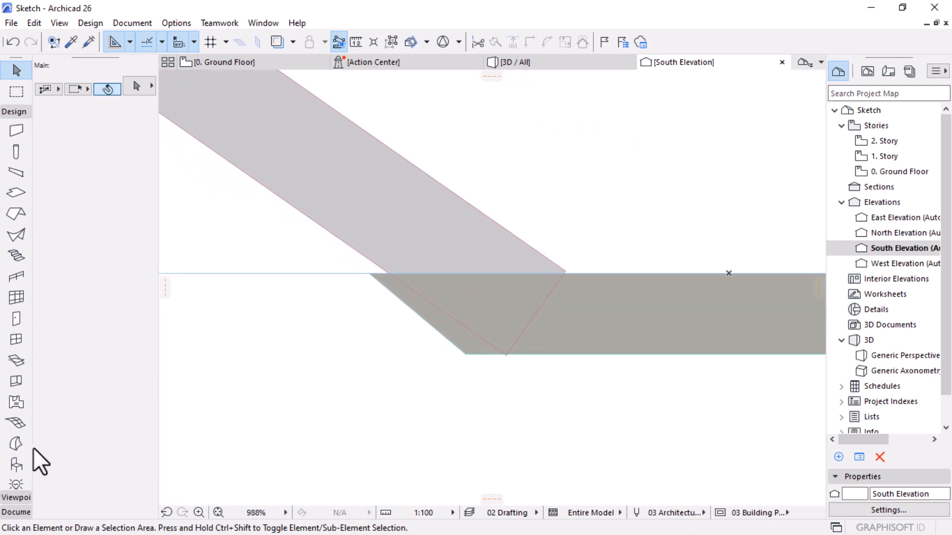
left_click(15, 512)
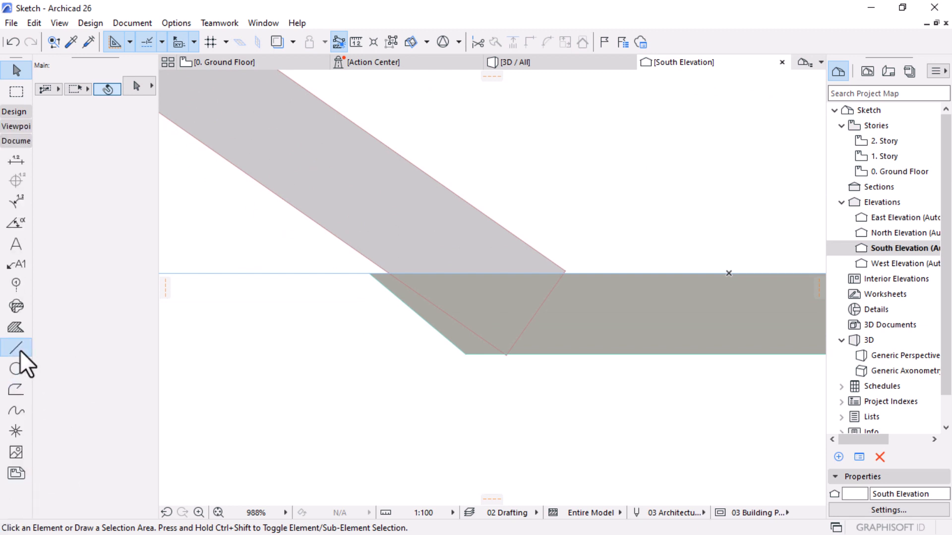
left_click(17, 350)
left_click(505, 354)
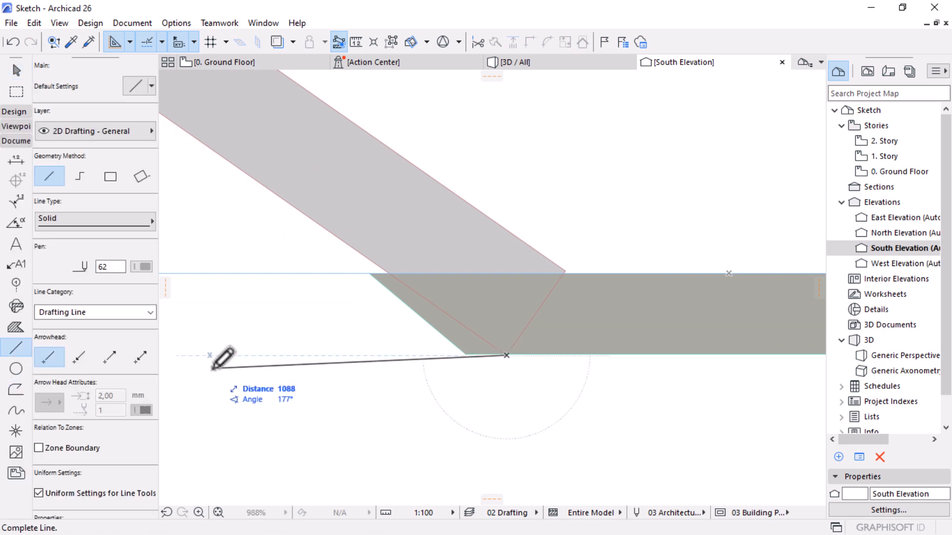
left_click(198, 356)
key("Escape")
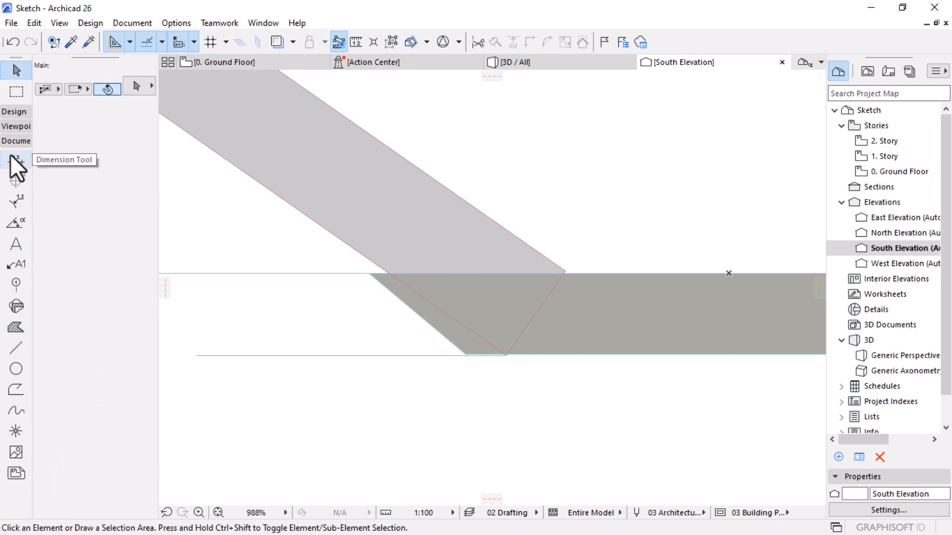
Step: Add an angle dimension between the horizontal reference line and the shell's outer sloped face
left_click(13, 223)
scroll(465, 354, "up", 3)
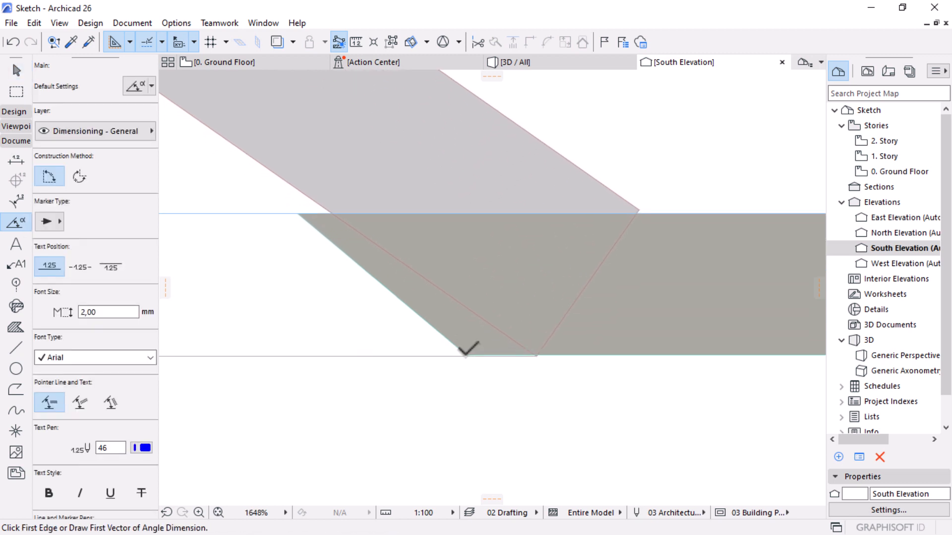
scroll(633, 332, "down", 2)
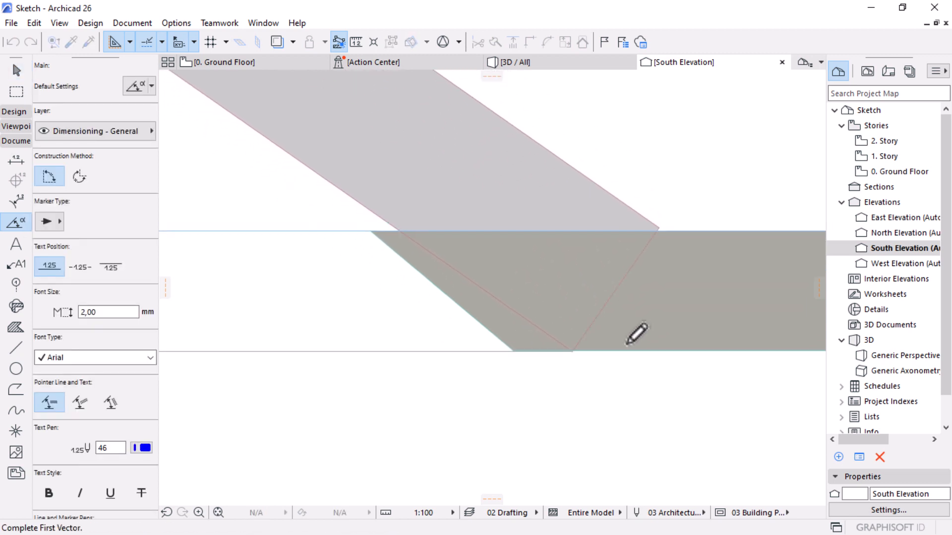
left_click(582, 350)
left_click(210, 350)
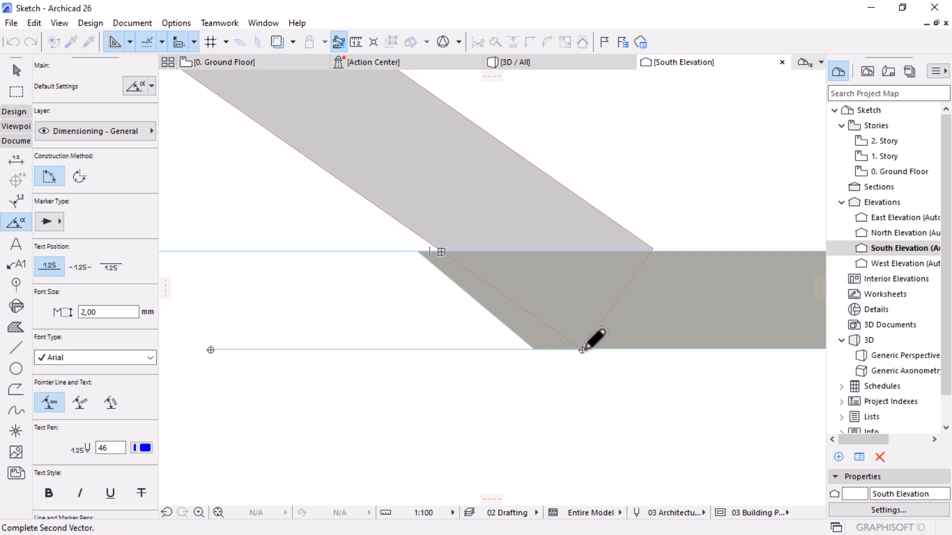
left_click(582, 349)
left_click(353, 300)
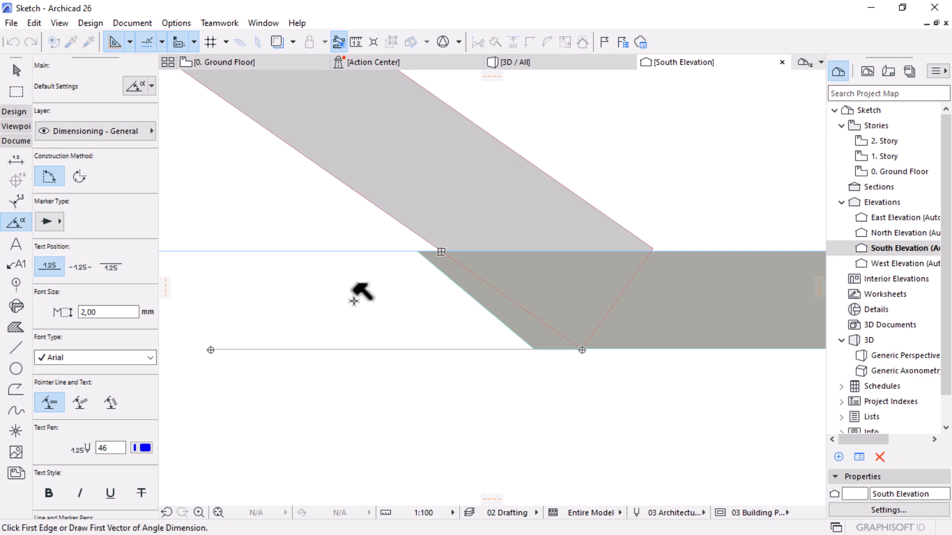
scroll(425, 311, "down", 4)
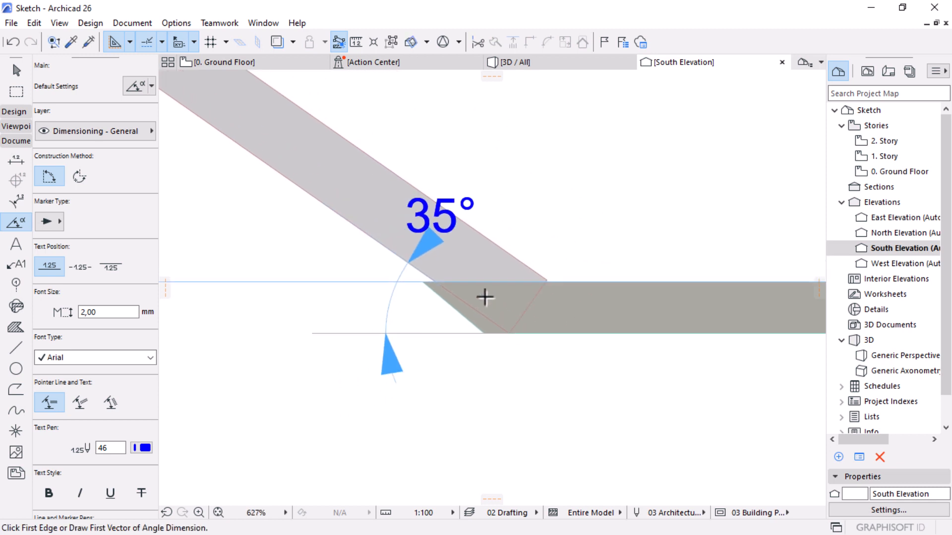
key("Escape")
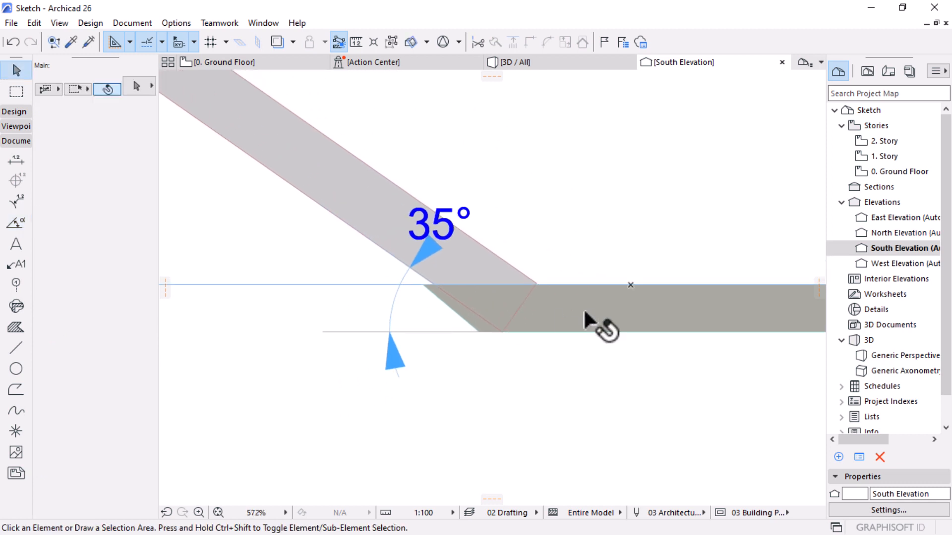
Step: Set the custom angle of the slab's slanted end edge to 35° in the 3D view
left_click(536, 63)
left_click(496, 285)
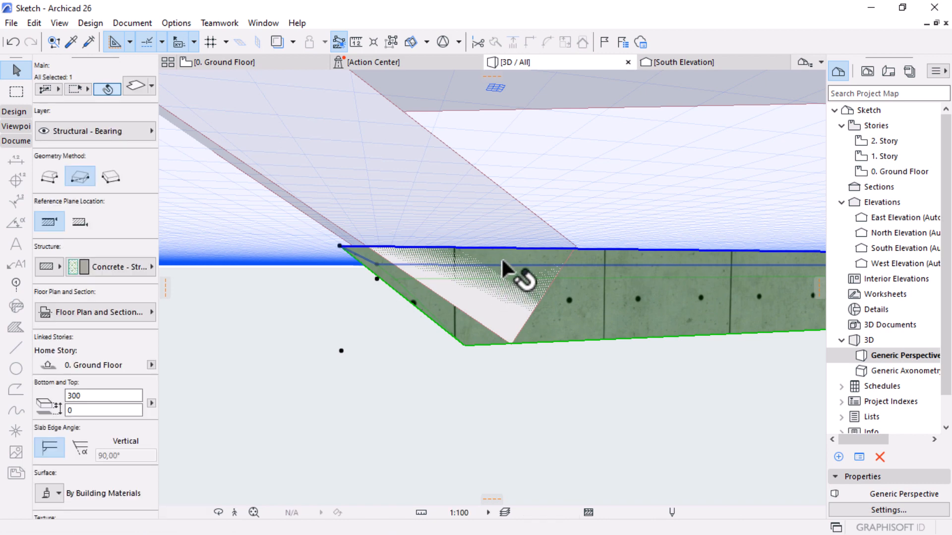
middle_click_drag(501, 249, 496, 272, "shift")
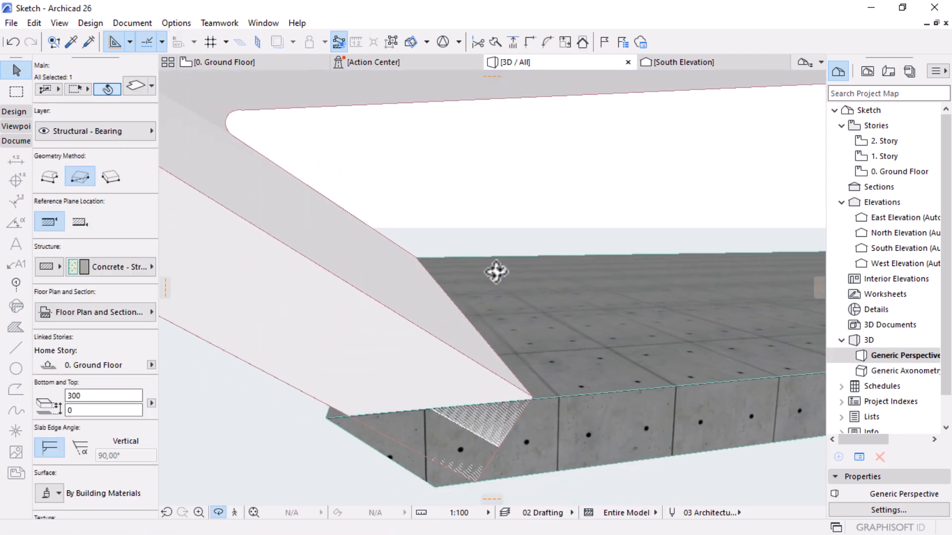
left_click(349, 387)
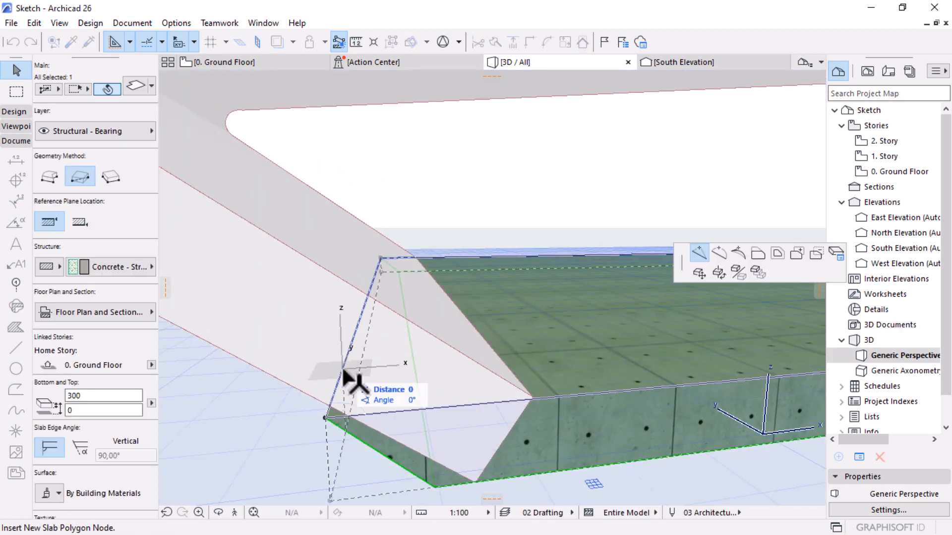
left_click(832, 255)
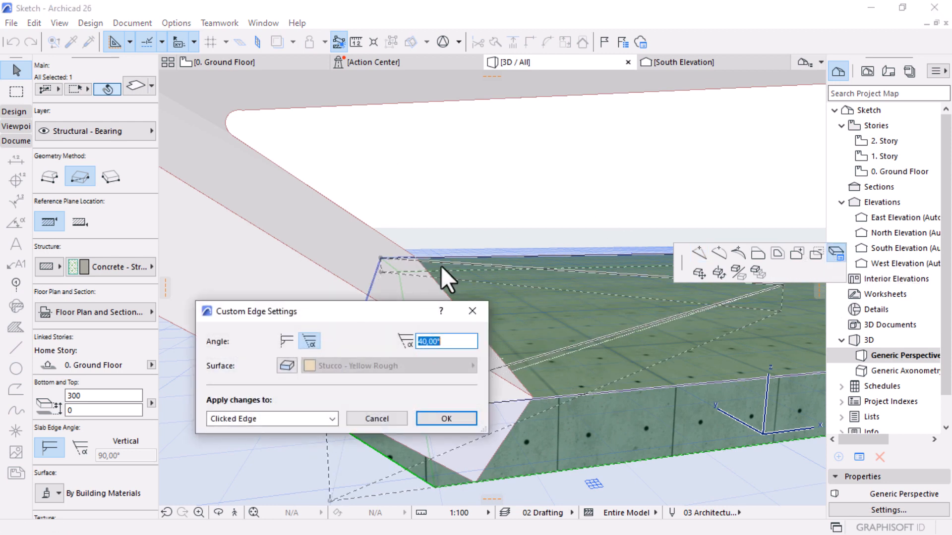
type("30")
key("Return")
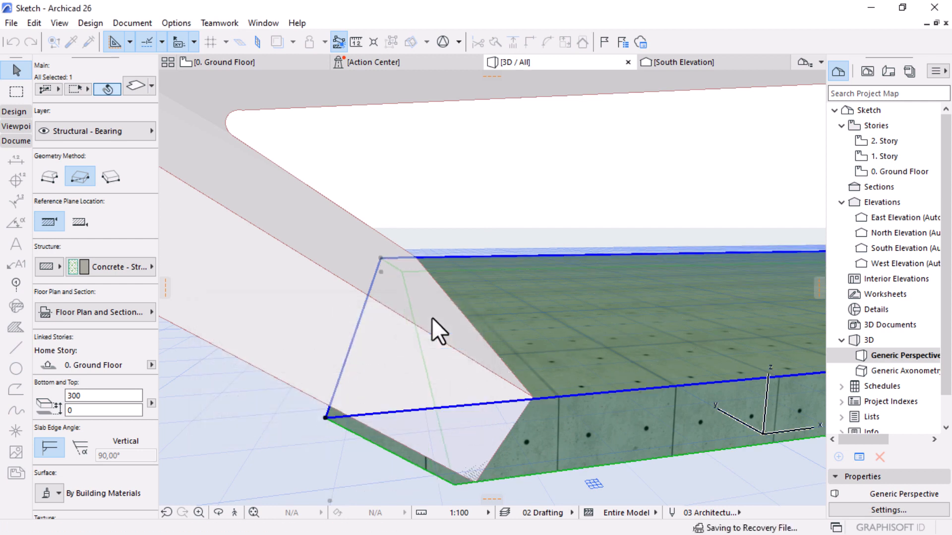
Step: Examine from the side how the slab's slanted end aligns with the shell's outer face
scroll(447, 335, "down", 2)
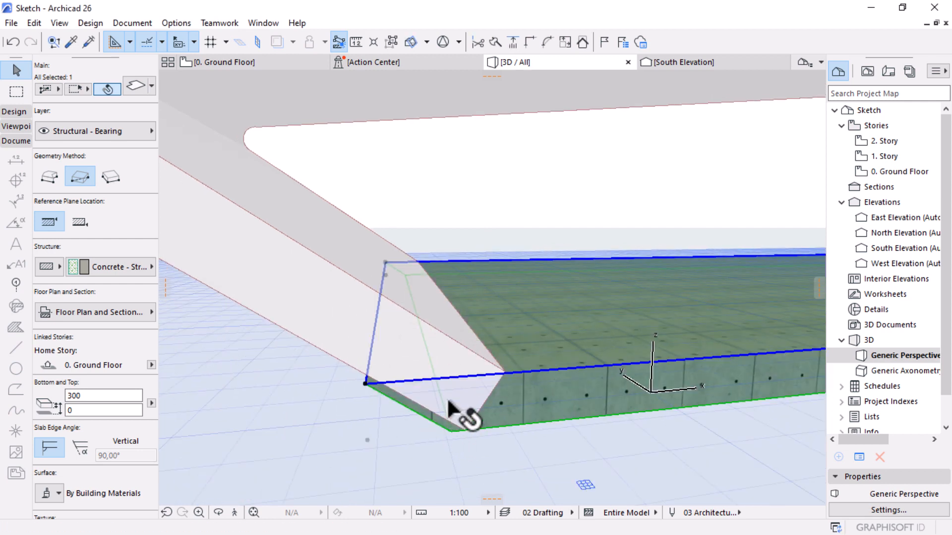
middle_click_drag(488, 420, 177, 149, "shift")
middle_click_drag(290, 231, 459, 358, "shift")
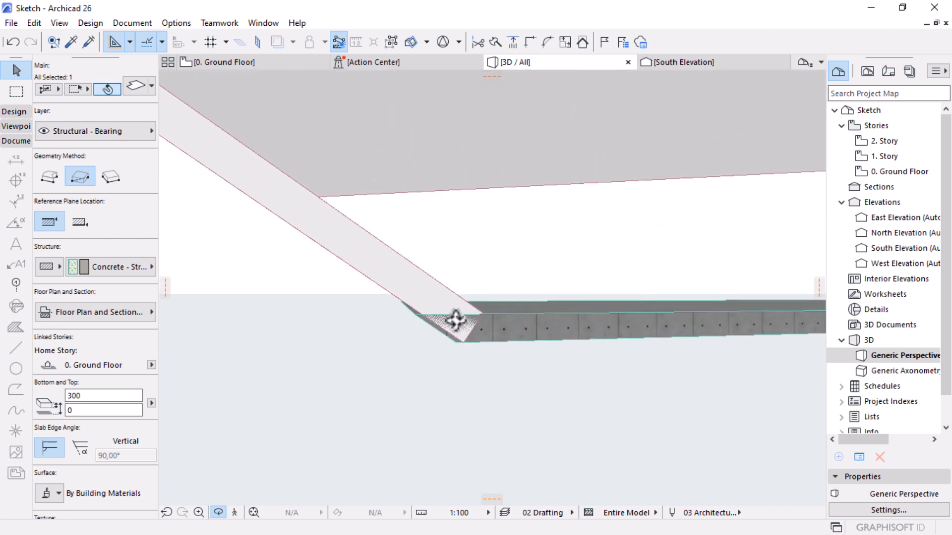
scroll(455, 322, "up", 3)
scroll(455, 319, "up", 2)
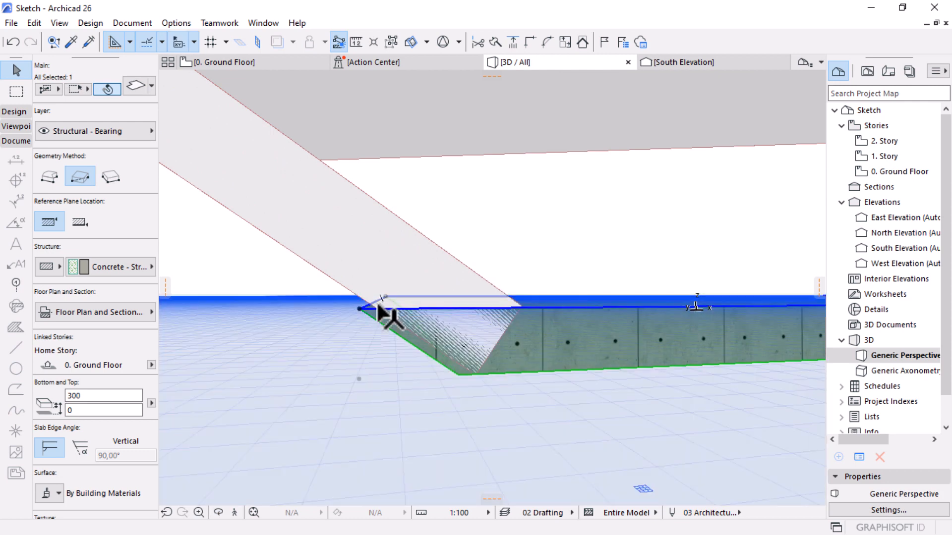
scroll(361, 299, "up", 3)
scroll(359, 312, "down", 3)
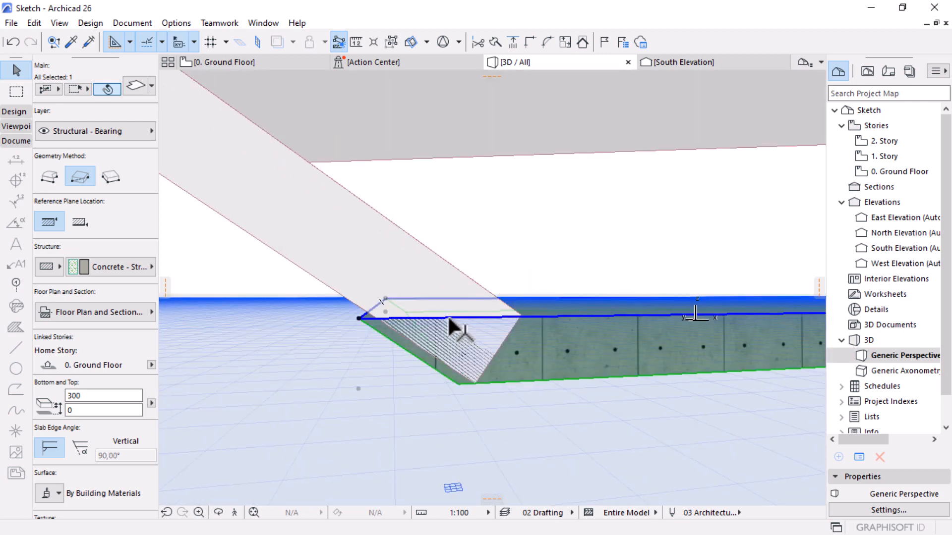
Step: Check the slab's end against the shell's base in the ground floor plan
left_click(278, 61)
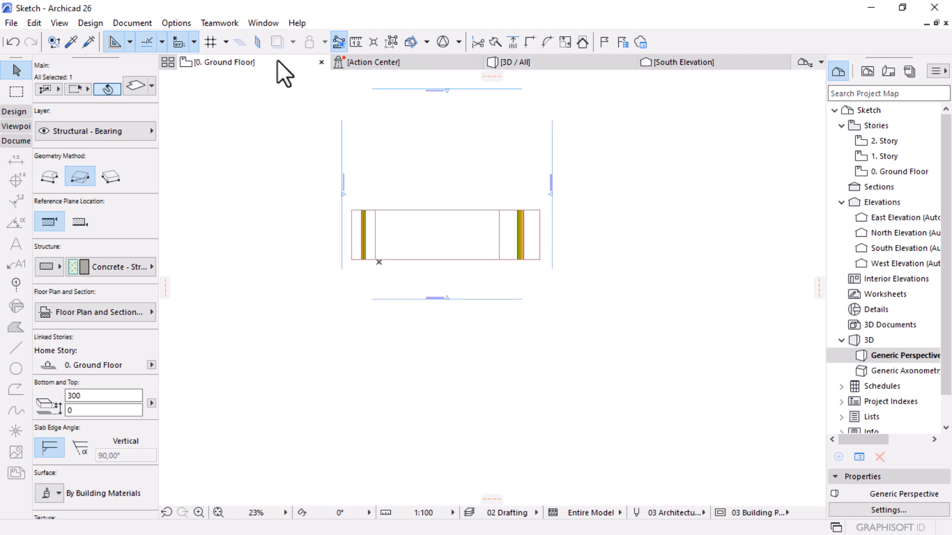
scroll(433, 275, "up", 2)
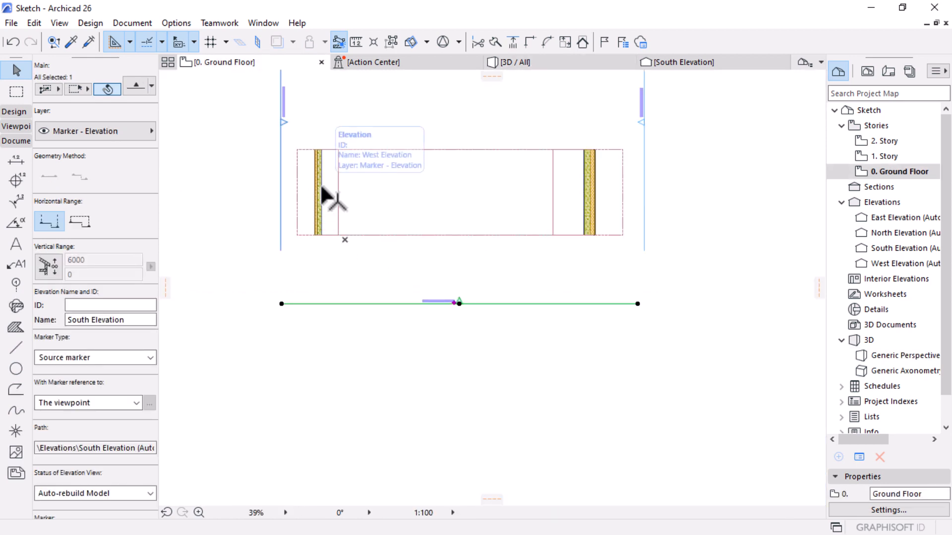
scroll(322, 186, "up", 4)
left_click(501, 212)
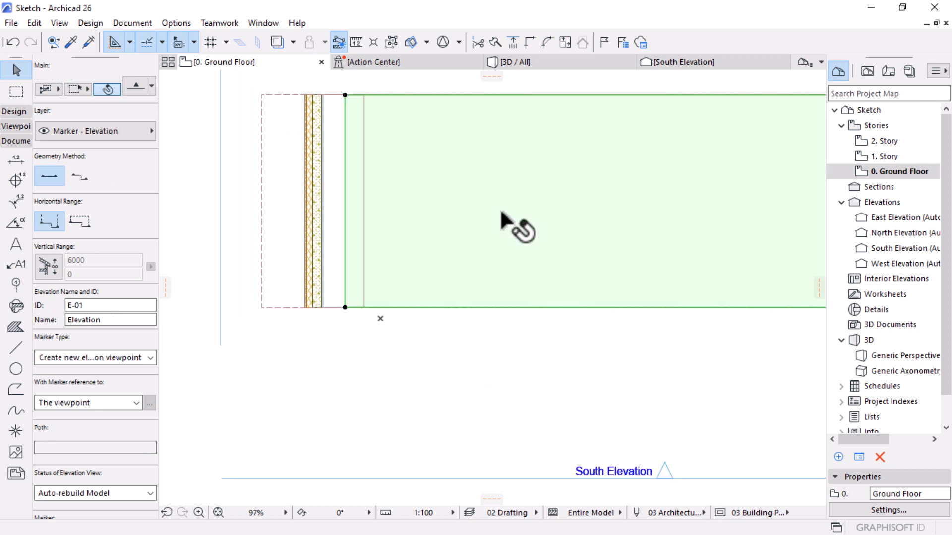
left_click(476, 85)
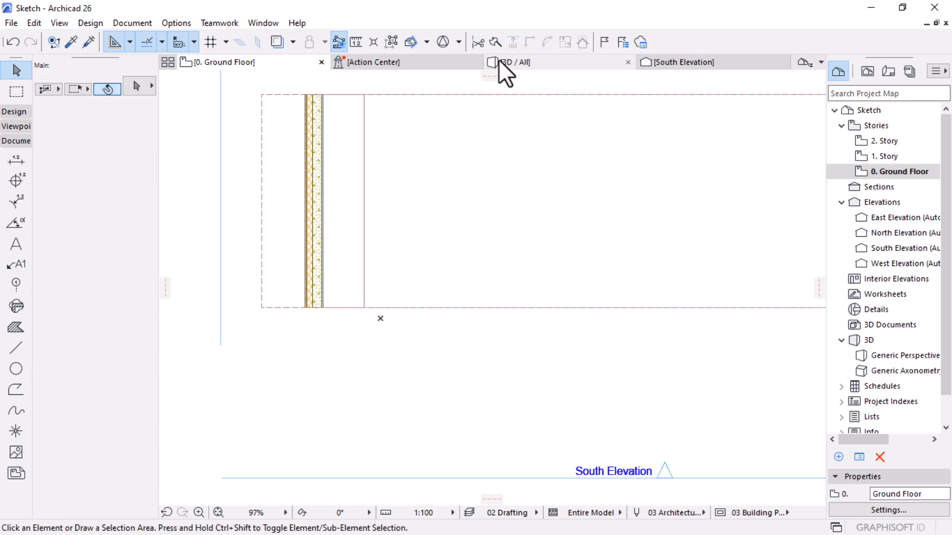
Step: Return to the 3D view, deselect the slab and inspect its slanted end from below
left_click(545, 63)
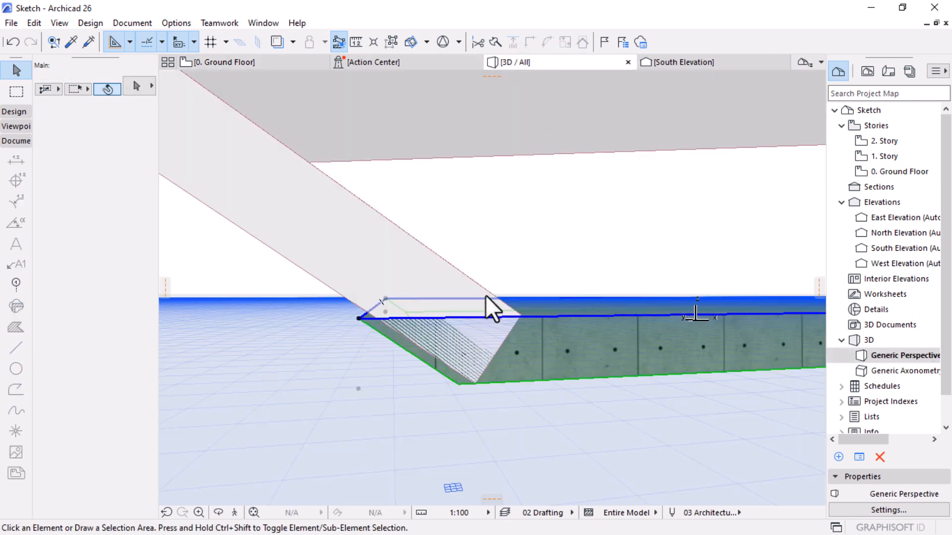
left_click(485, 296)
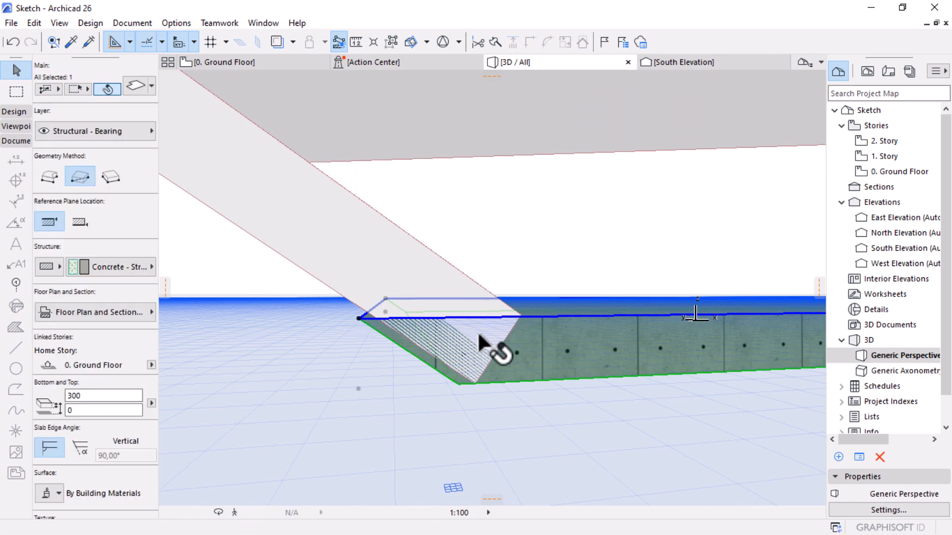
left_click(479, 332)
key("Escape")
key("Escape")
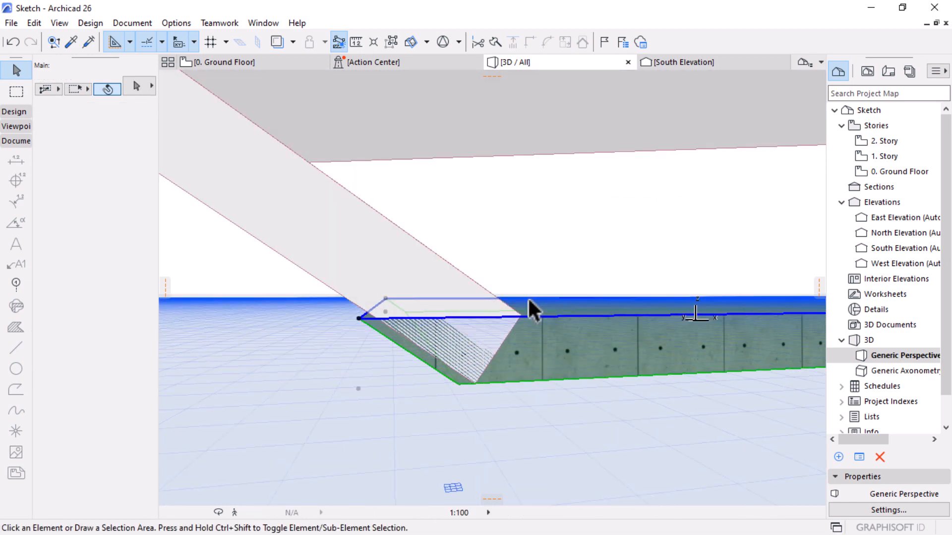
middle_click_drag(506, 414, 523, 402, "shift")
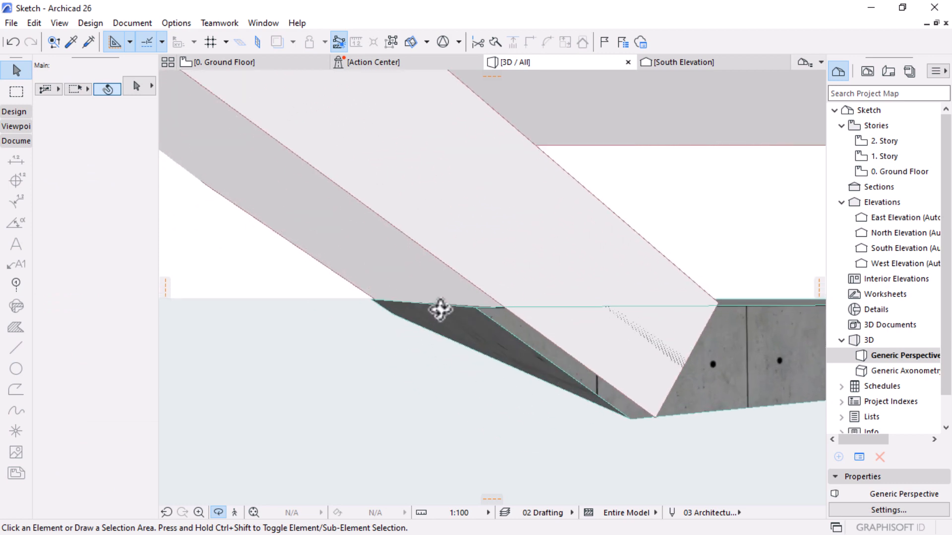
Step: Turn off the construction grid display in the 3D view
scroll(463, 315, "up", 1)
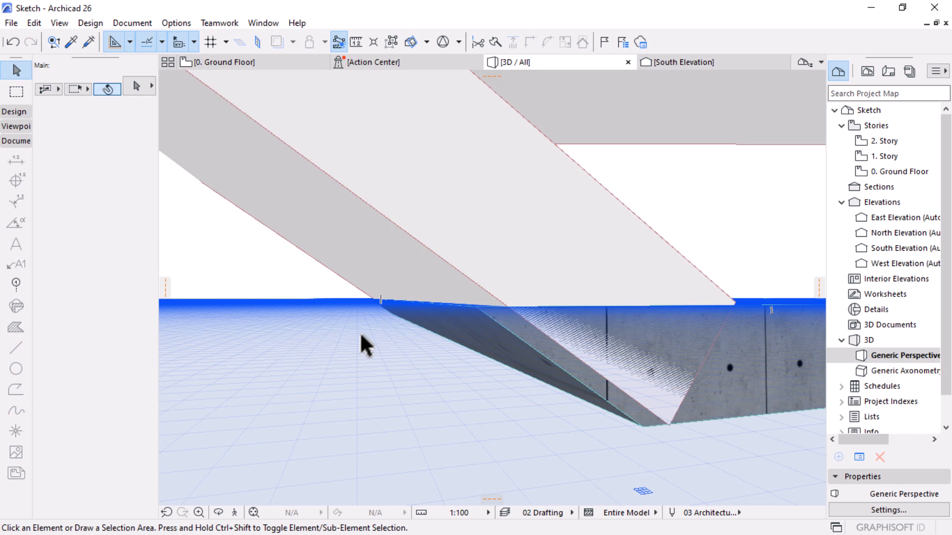
left_click(60, 23)
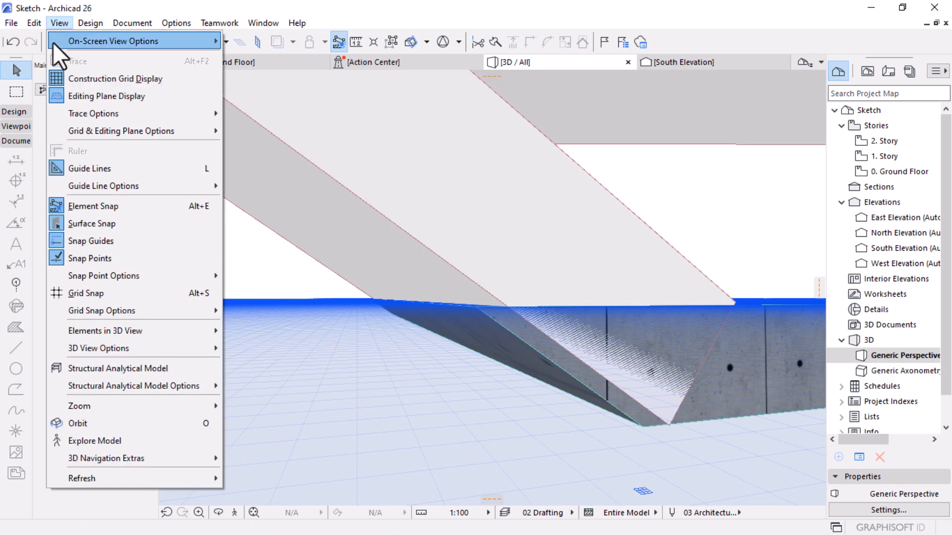
left_click(82, 79)
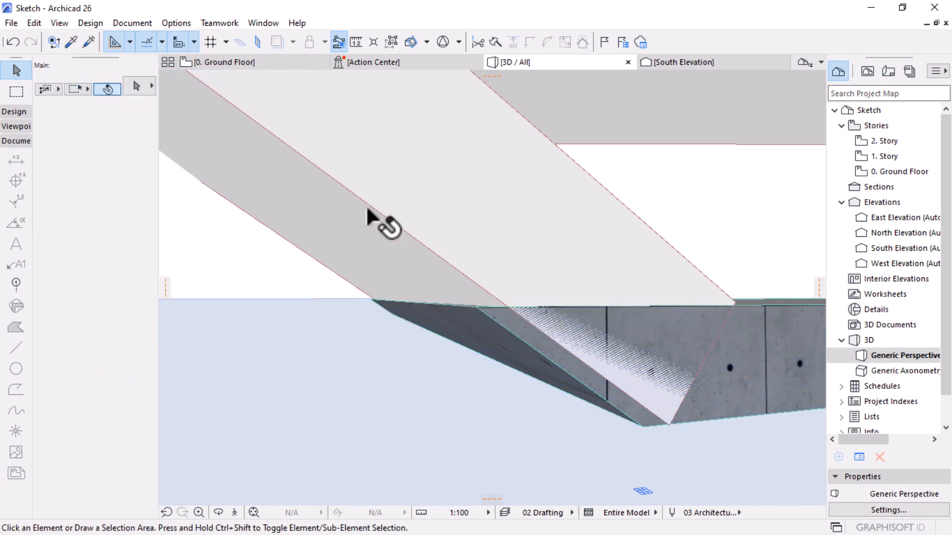
Step: Offset the slab's slanted end edge inward about 73 mm to the shell's outer face, and deselect the slab
key("o")
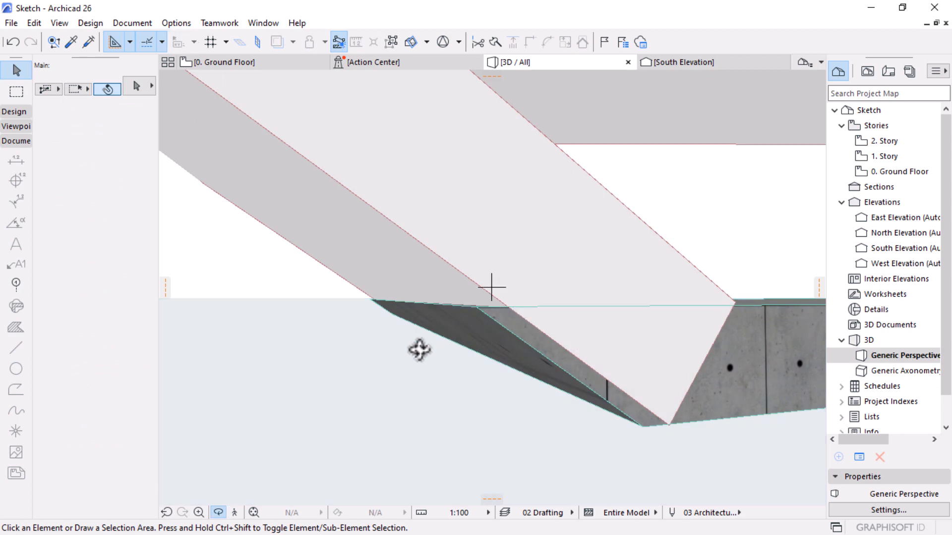
mouse_move(419, 350)
left_mouse_down()
mouse_move(406, 359)
mouse_move(418, 354)
left_mouse_up()
key("Escape")
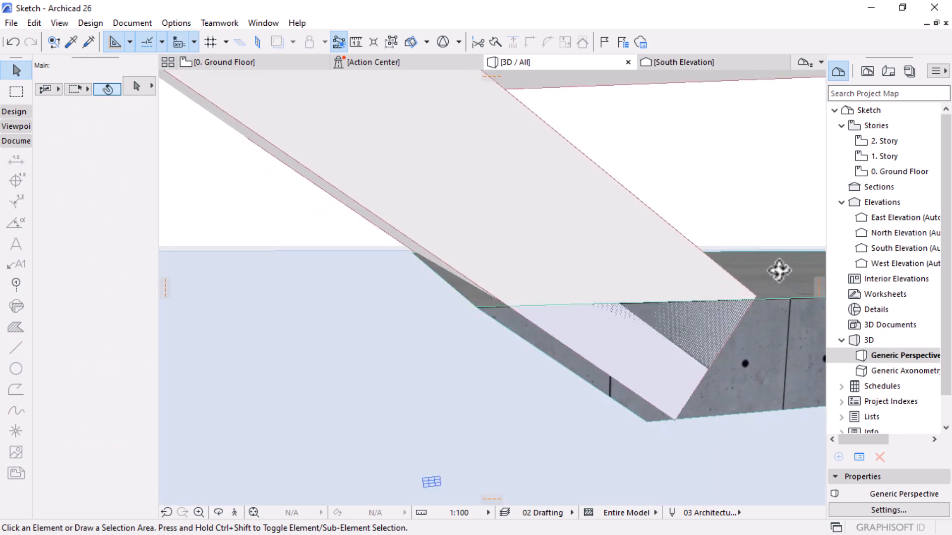
left_click(780, 282)
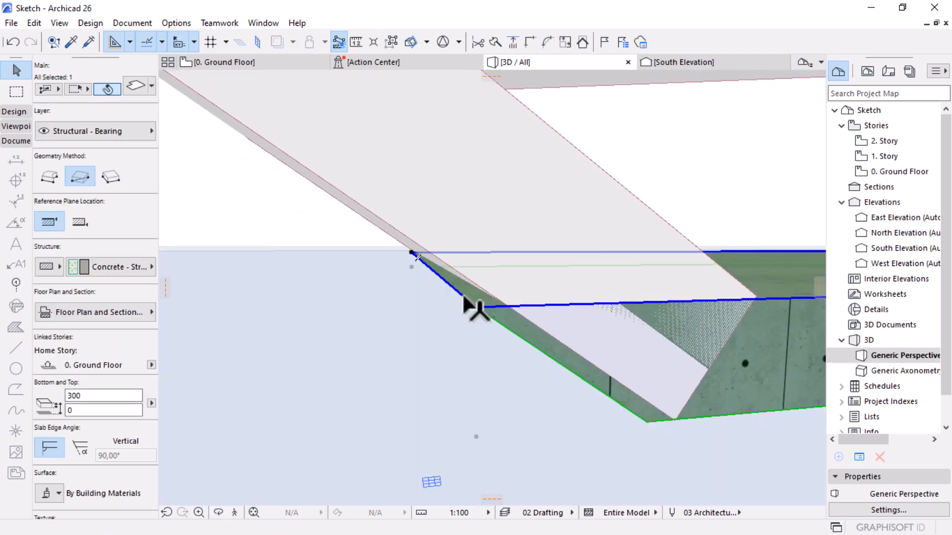
left_click(463, 297)
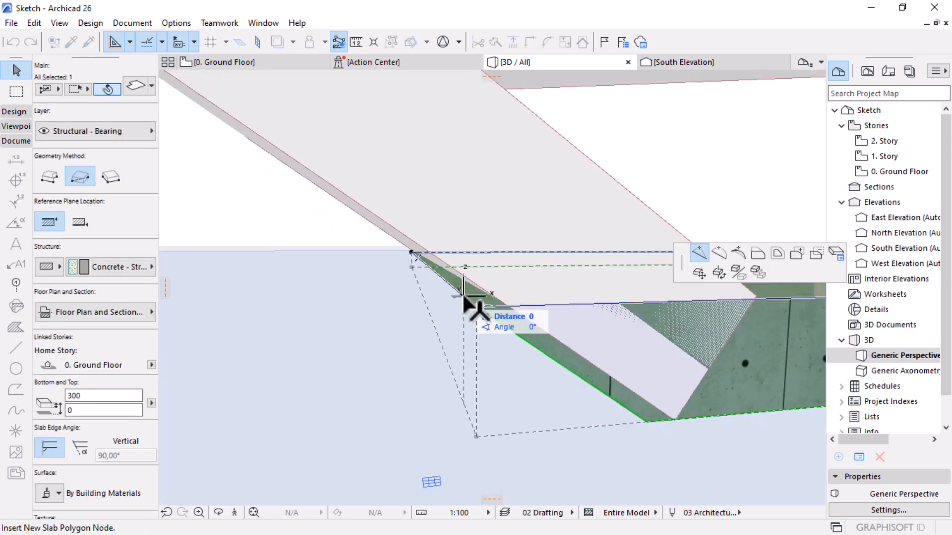
left_click(758, 253)
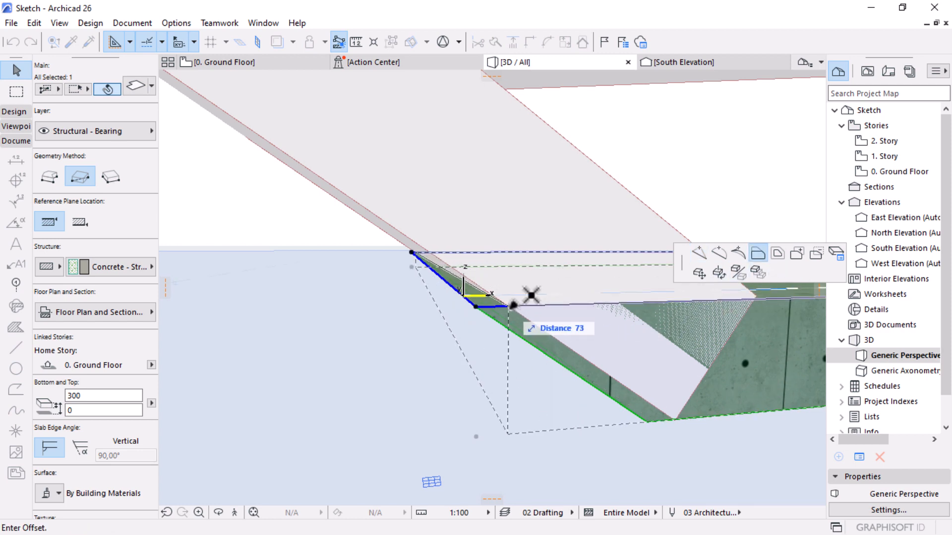
left_click(509, 307)
left_click(343, 335)
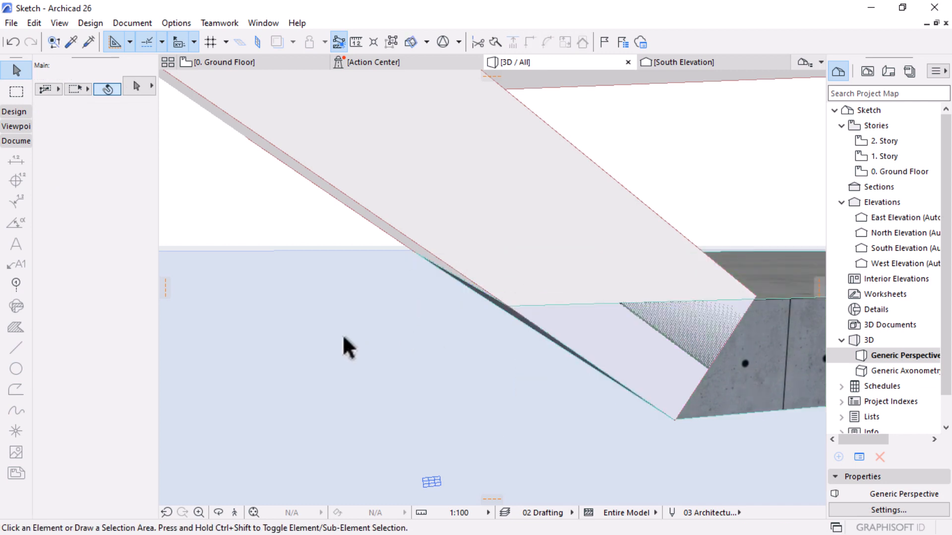
Step: Examine from several sides how the slab's slanted end meets the shell's base
middle_click_drag(342, 337, 484, 359, "shift")
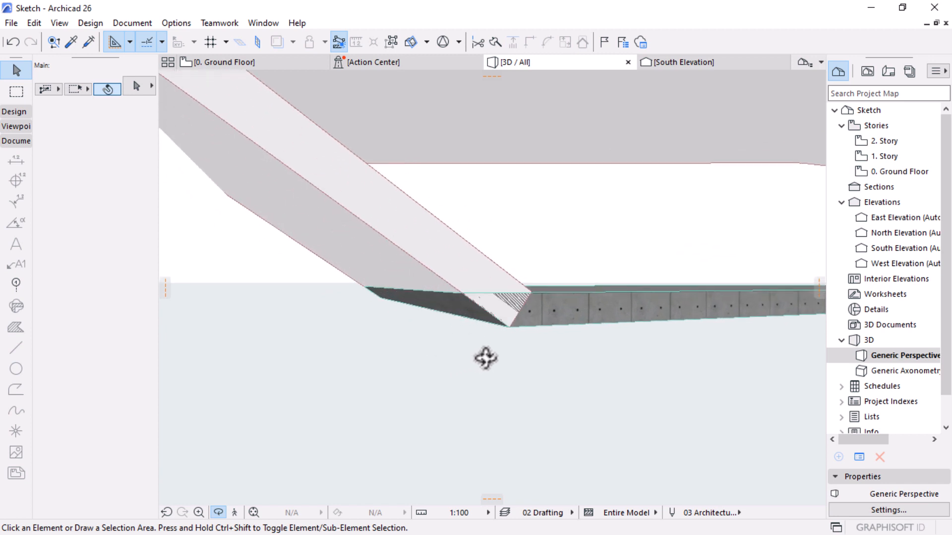
middle_click_drag(494, 301, 444, 359, "shift")
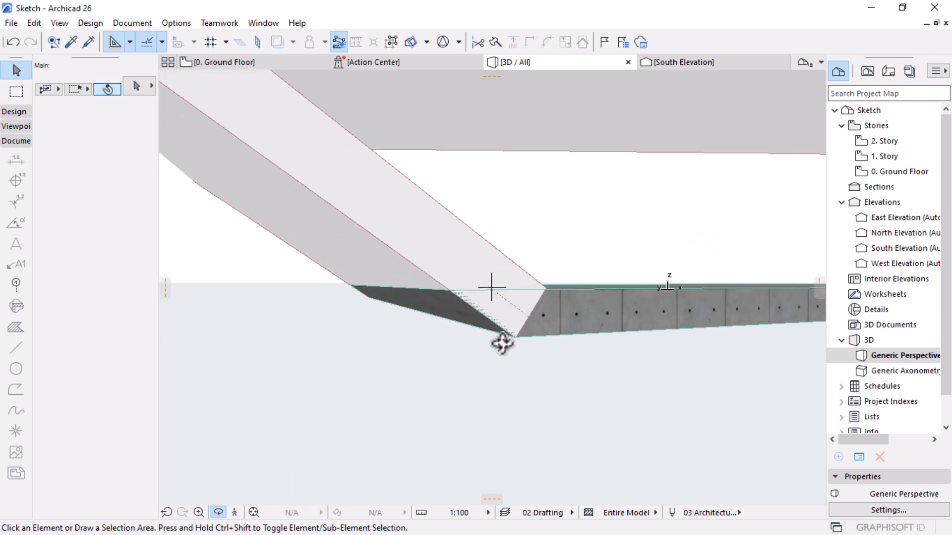
middle_click_drag(491, 296, 591, 294, "shift")
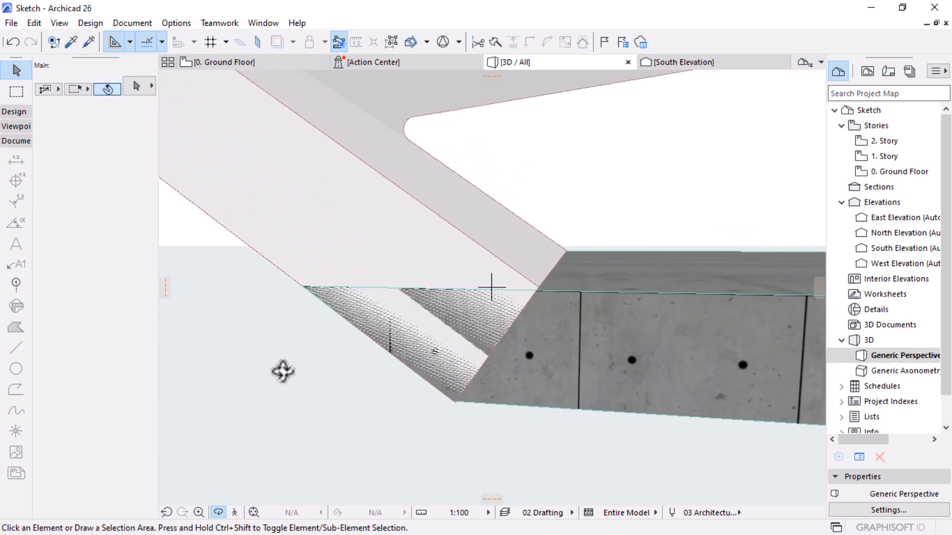
middle_click_drag(283, 371, 544, 325, "shift")
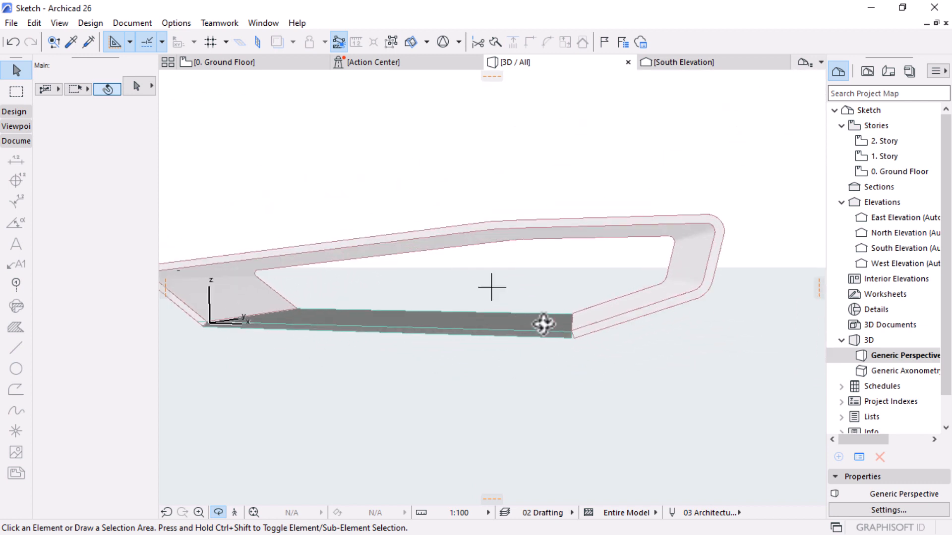
Step: Give the edge at the slab's opposite end the same custom angle as the first slanted end, for that edge only
scroll(581, 325, "up", 4)
scroll(601, 333, "up", 8)
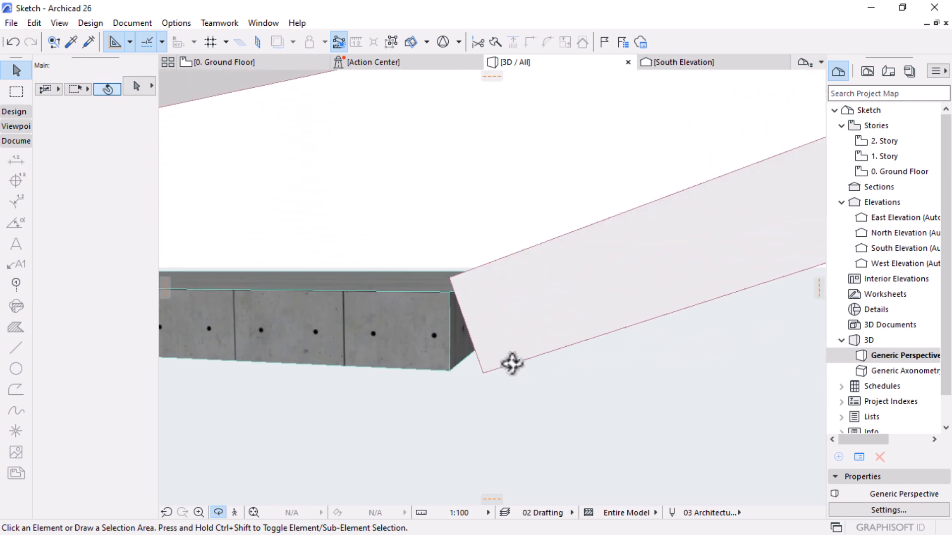
middle_click_drag(512, 364, 410, 310, "shift")
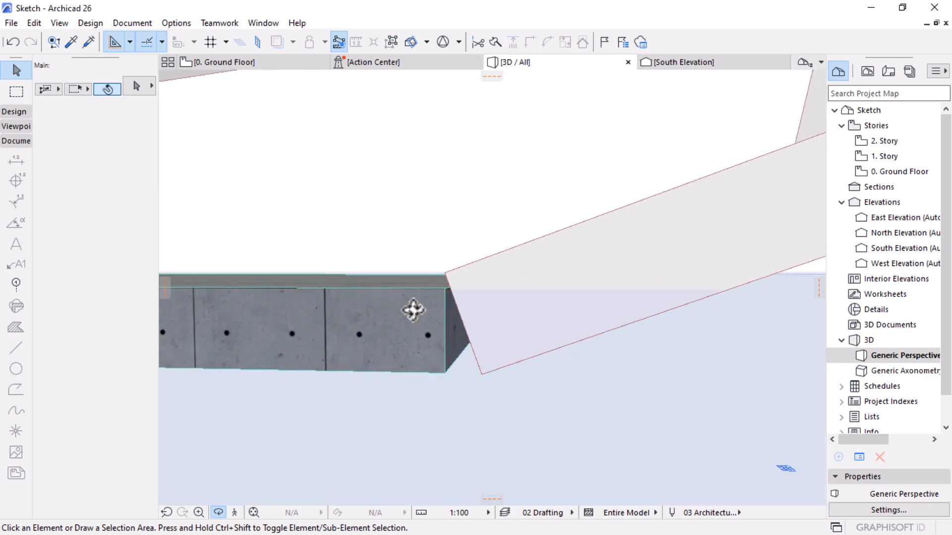
left_click(465, 281)
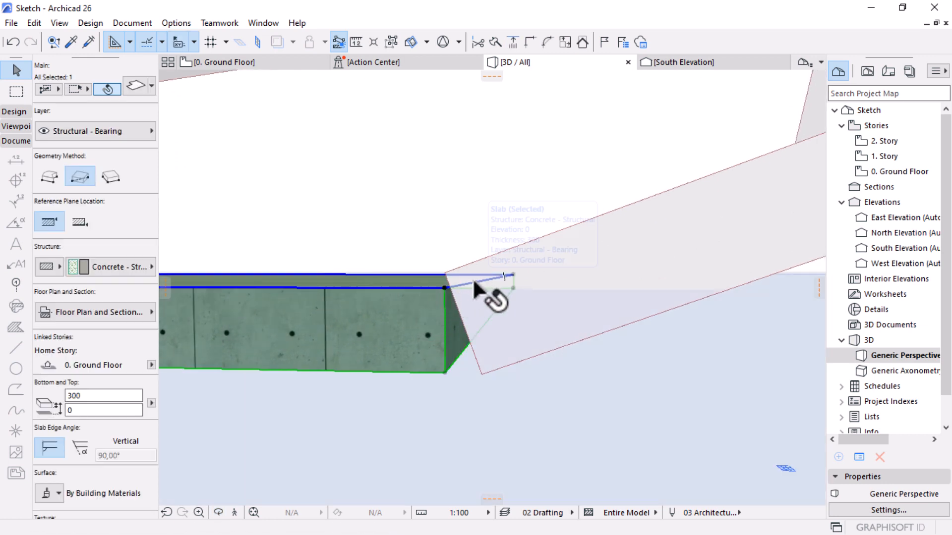
left_click(472, 278)
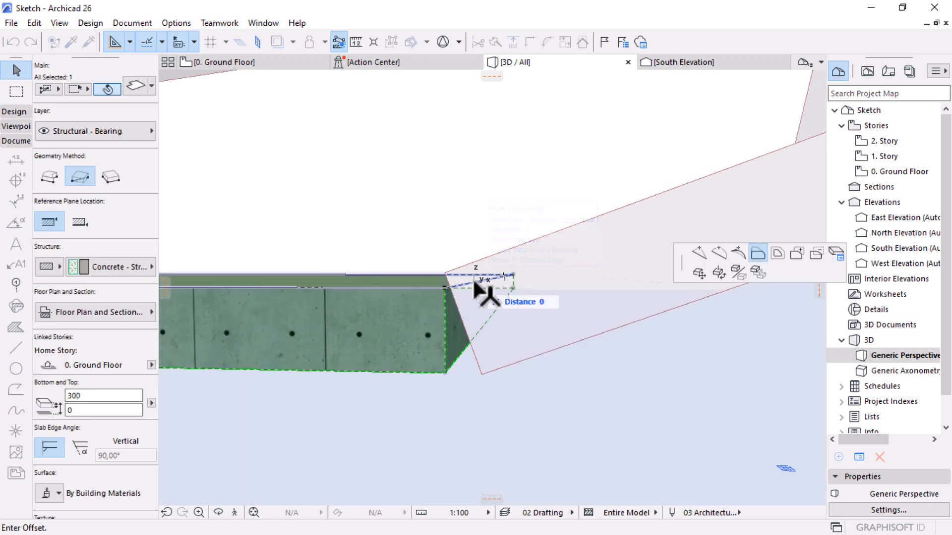
left_click(833, 253)
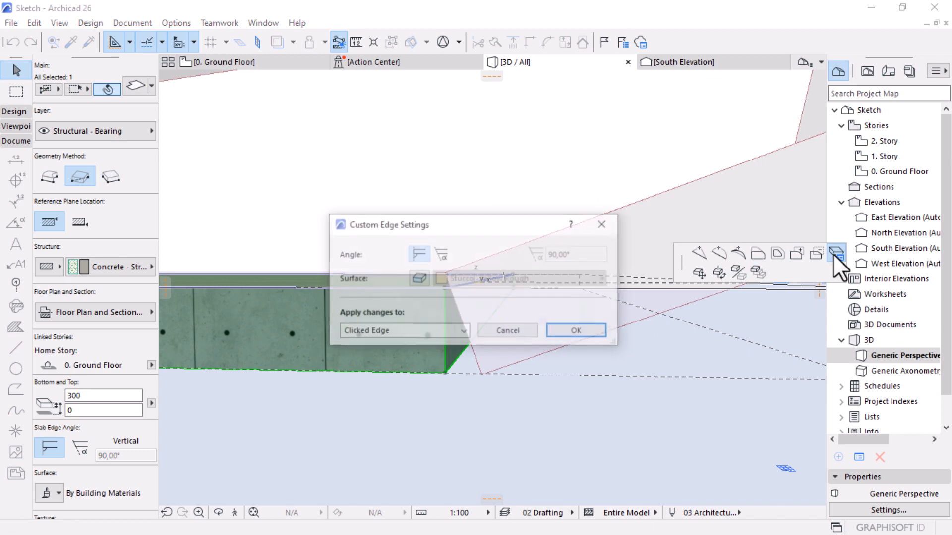
left_click(441, 255)
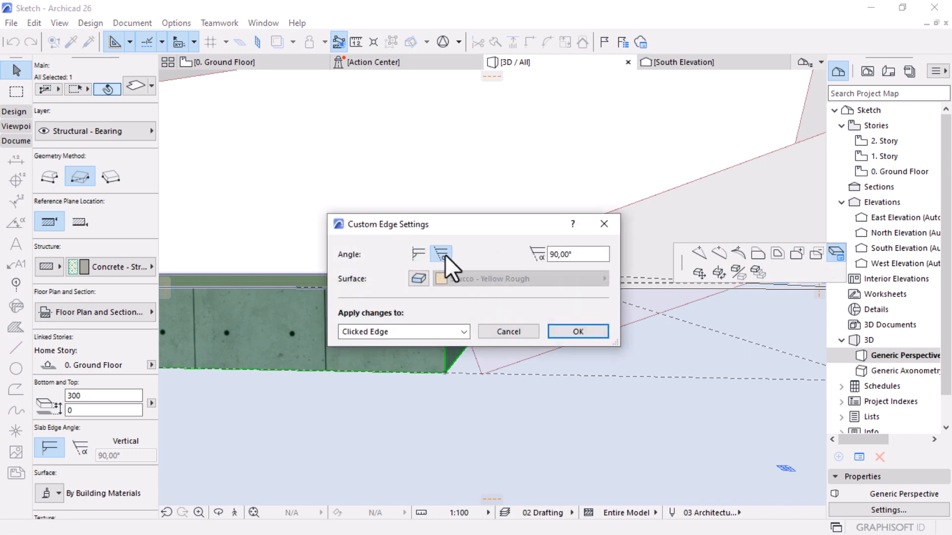
left_click(589, 254)
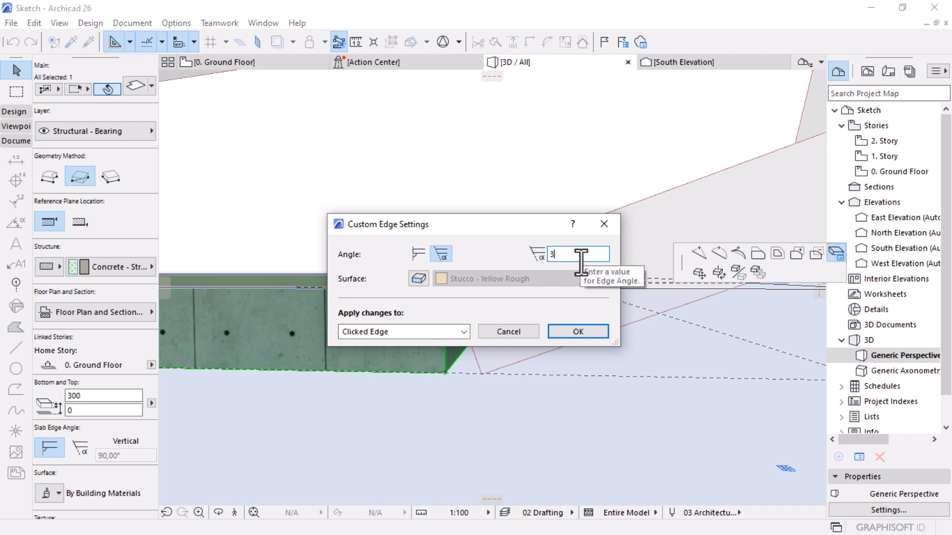
key("Return")
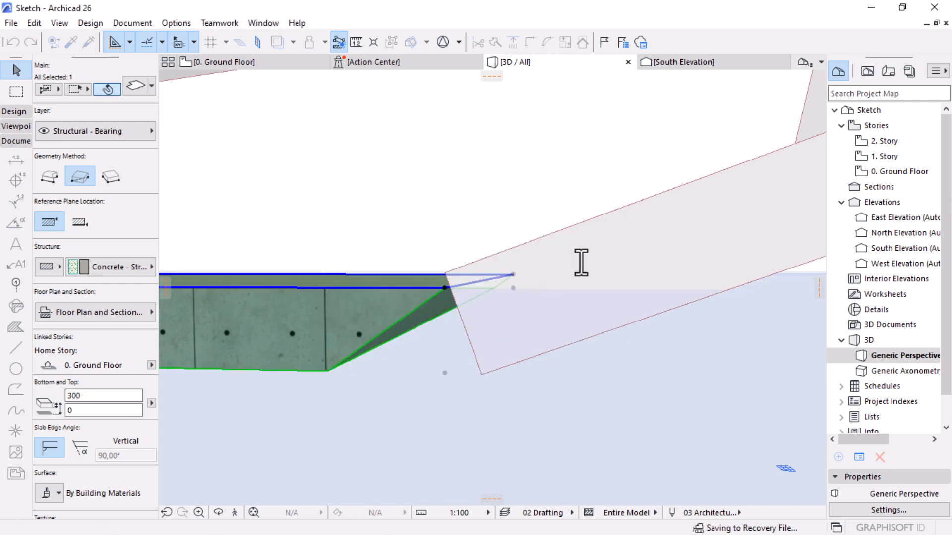
Step: Offset the slab's newly slanted end edge outward to the shell's outer face, and deselect the slab
left_click(479, 280)
left_click(758, 254)
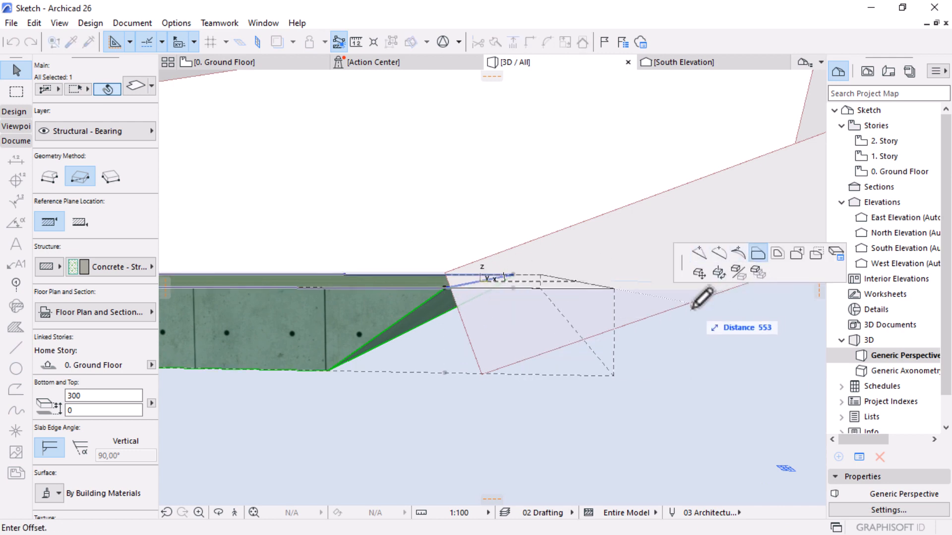
scroll(409, 369, "down", 3)
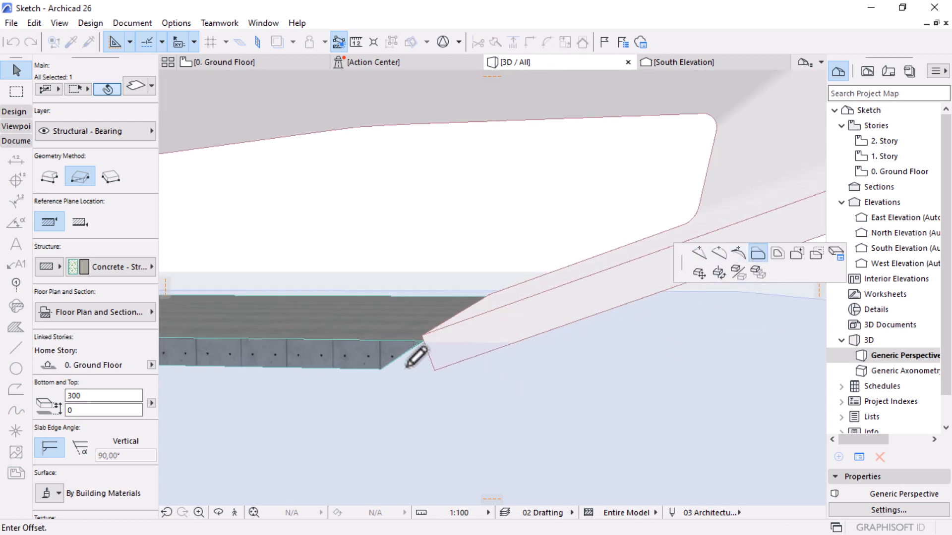
left_click(518, 341)
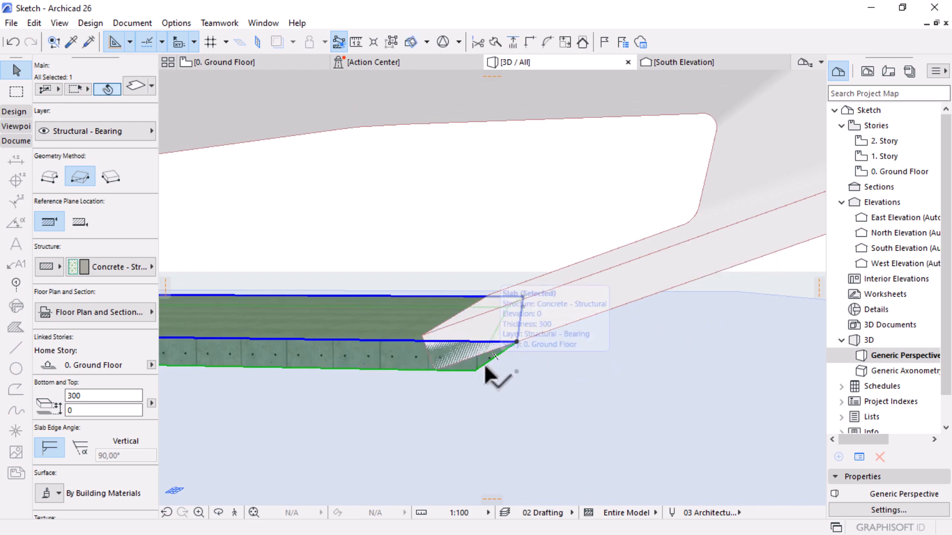
key("Escape")
Step: Examine the slab's second slanted end against the shell in 3D, the ground floor plan and the South Elevation
scroll(474, 326, "up", 2)
scroll(390, 377, "up", 1)
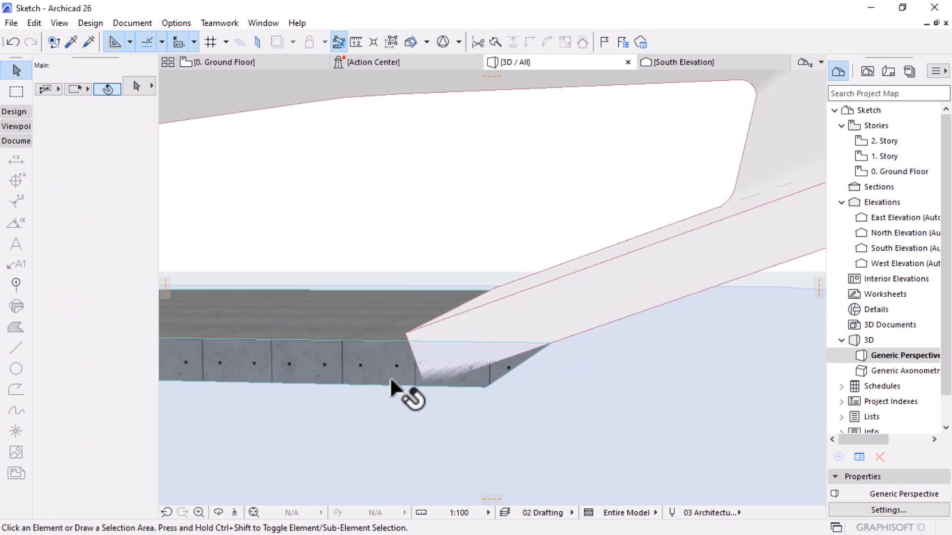
scroll(389, 376, "up", 1)
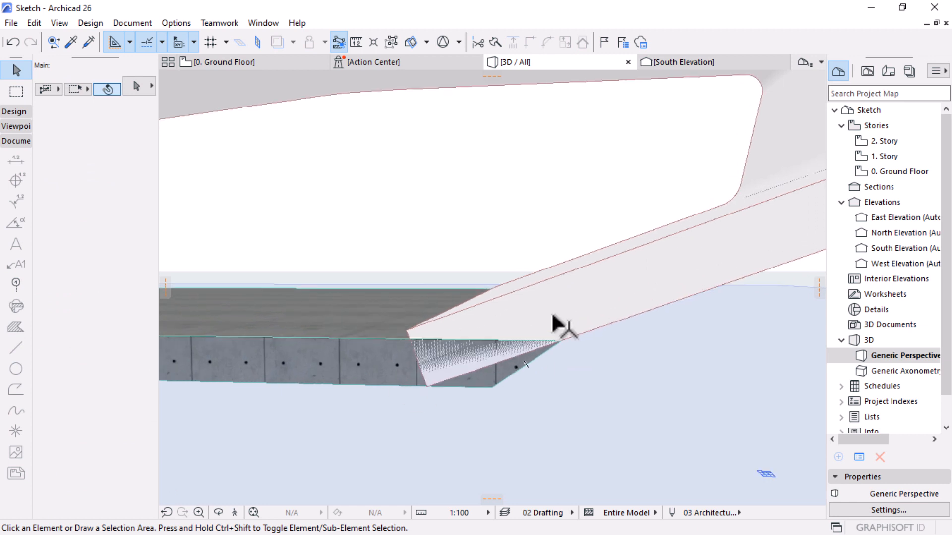
left_click(229, 62)
scroll(344, 300, "down", 3)
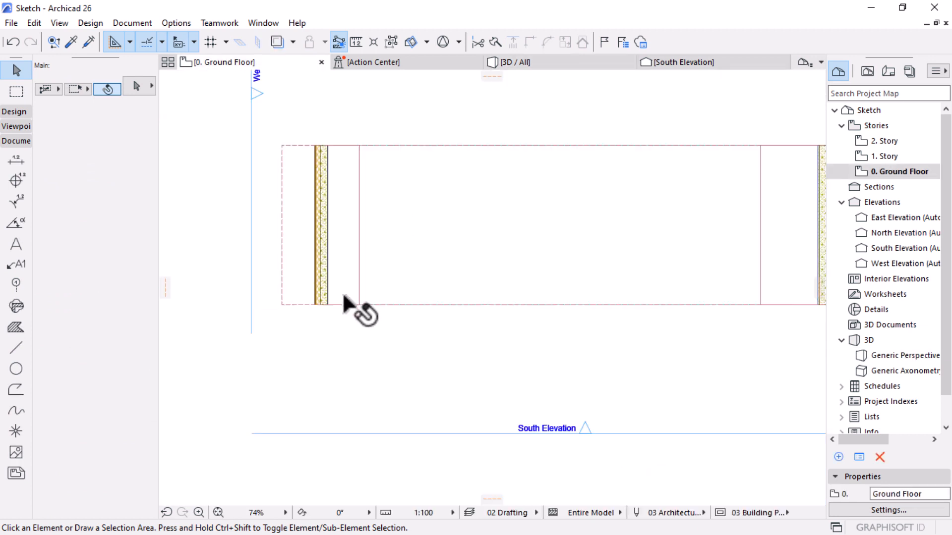
left_click(741, 63)
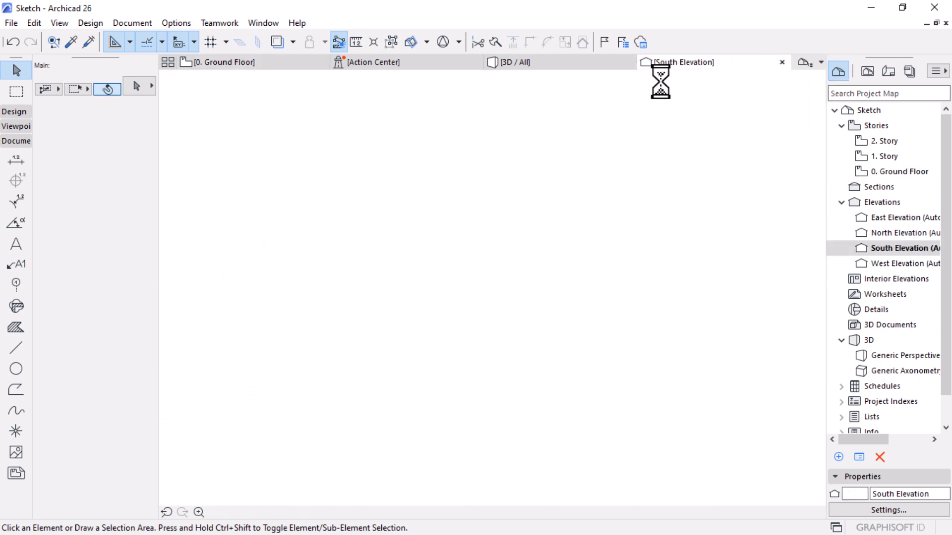
scroll(367, 353, "down", 8)
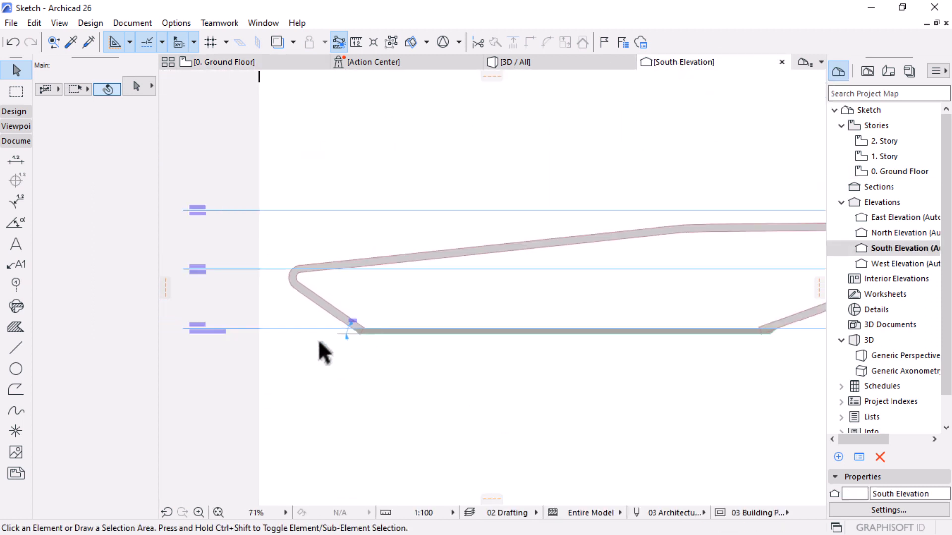
scroll(354, 339, "up", 2)
scroll(350, 337, "up", 10)
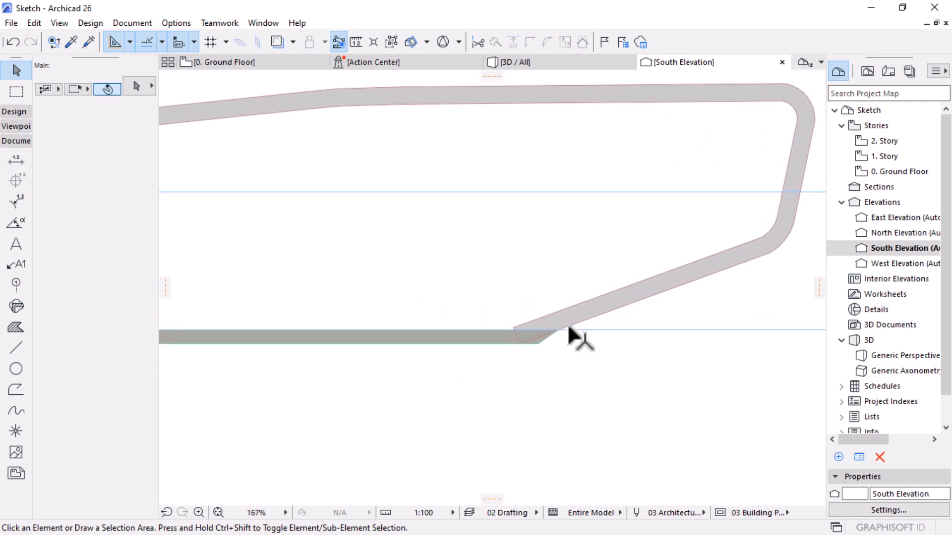
scroll(490, 367, "up", 3)
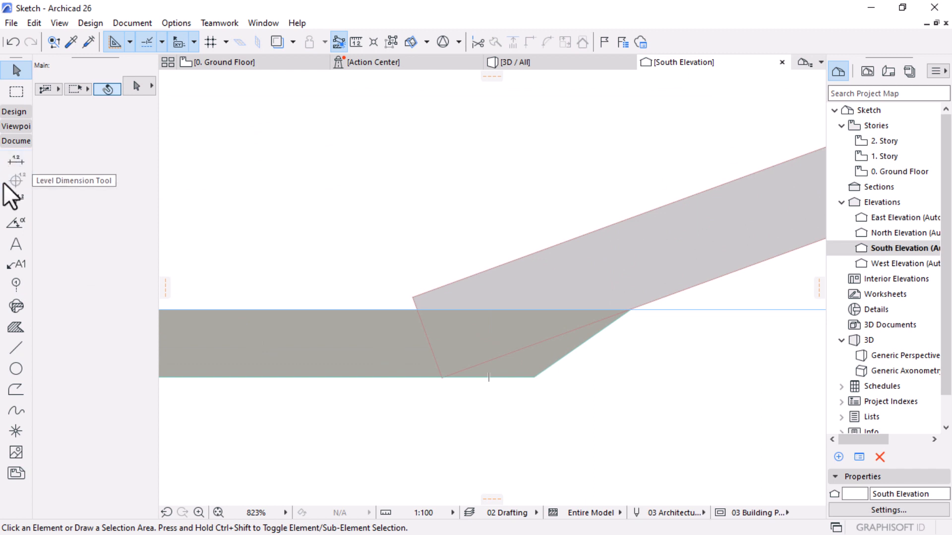
Step: Place an angle dimension in the South Elevation between the shell's sloped underside and the slab's bottom edge, then leave the tool
left_click(12, 224)
scroll(439, 380, "up", 4)
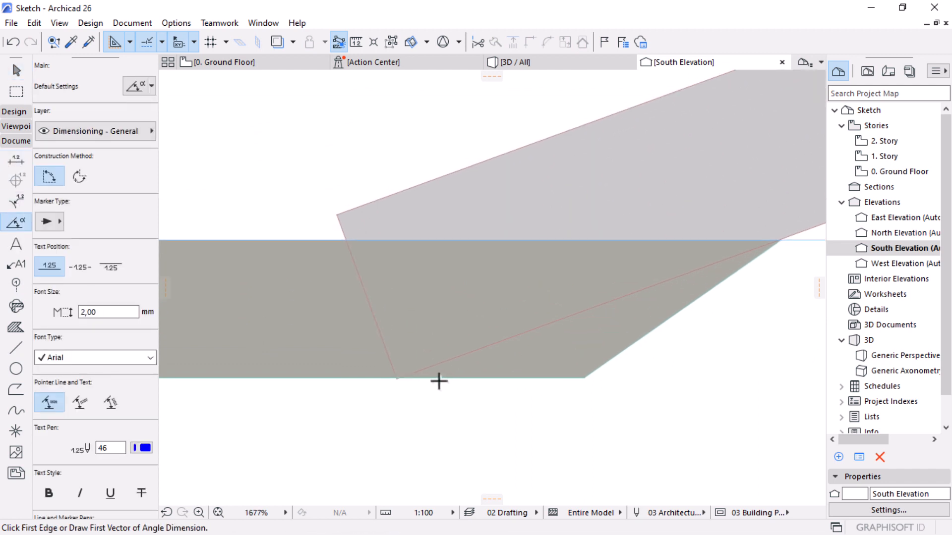
left_click(396, 377)
scroll(307, 406, "down", 1)
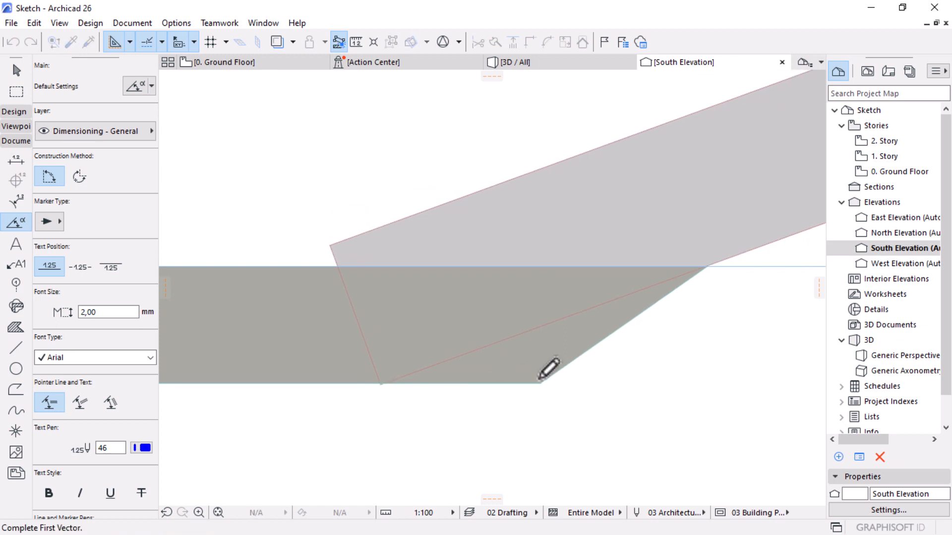
left_click(708, 267)
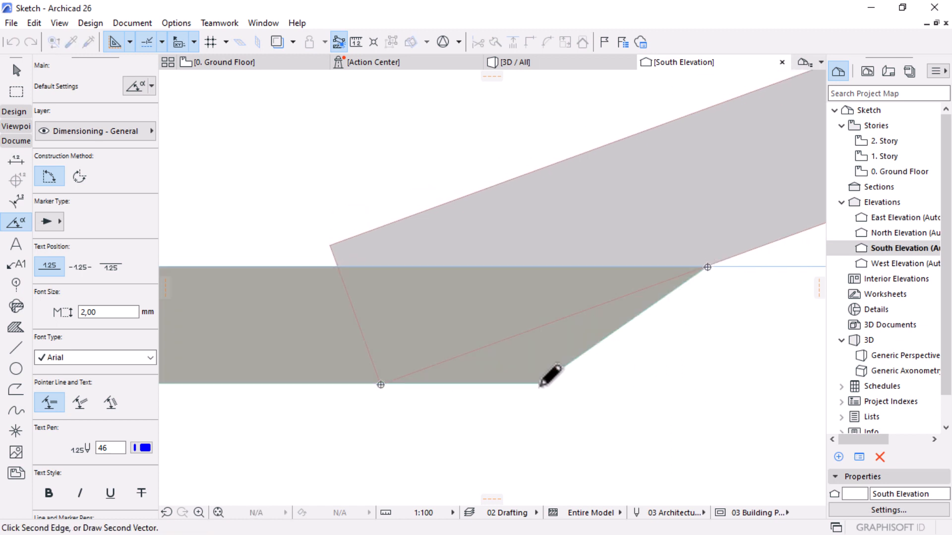
left_click(540, 384)
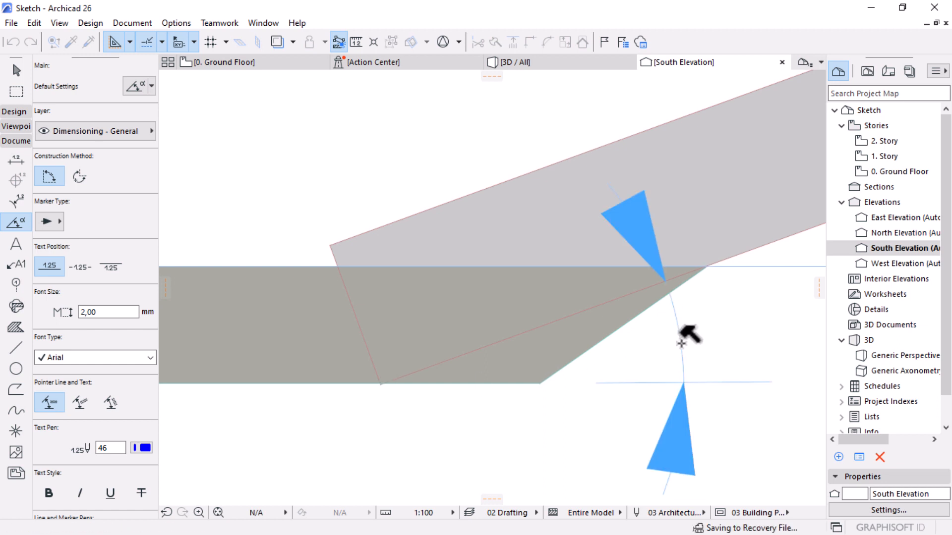
left_click(682, 341)
scroll(518, 350, "down", 4)
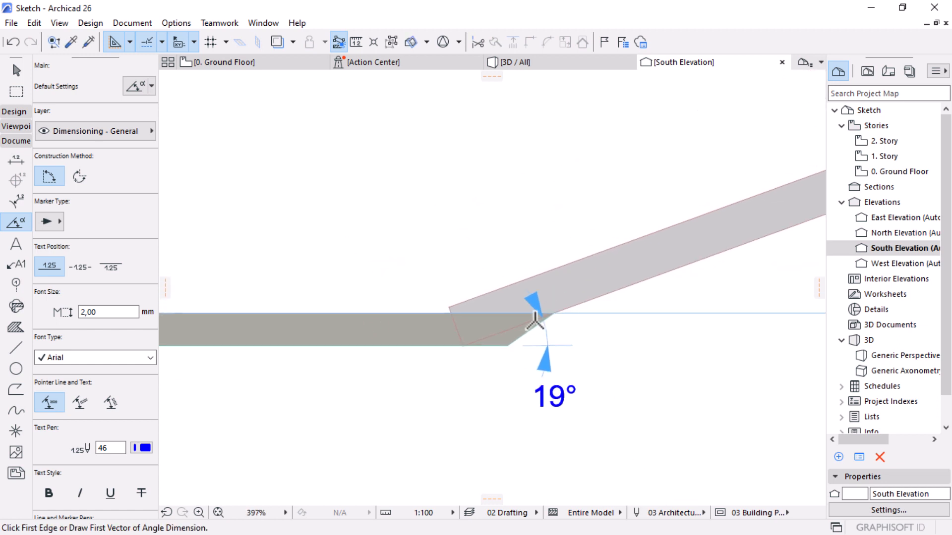
key("Escape")
Step: In the 3D view, give the slab's slanted end edge a custom angle based on the measured shell slope, for that edge only
left_click(545, 63)
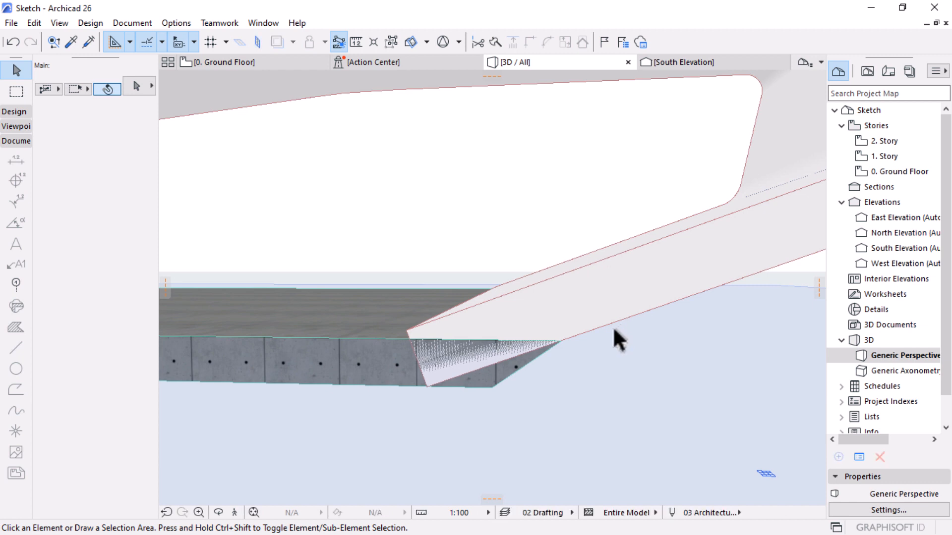
middle_click_drag(615, 347, 592, 348, "shift")
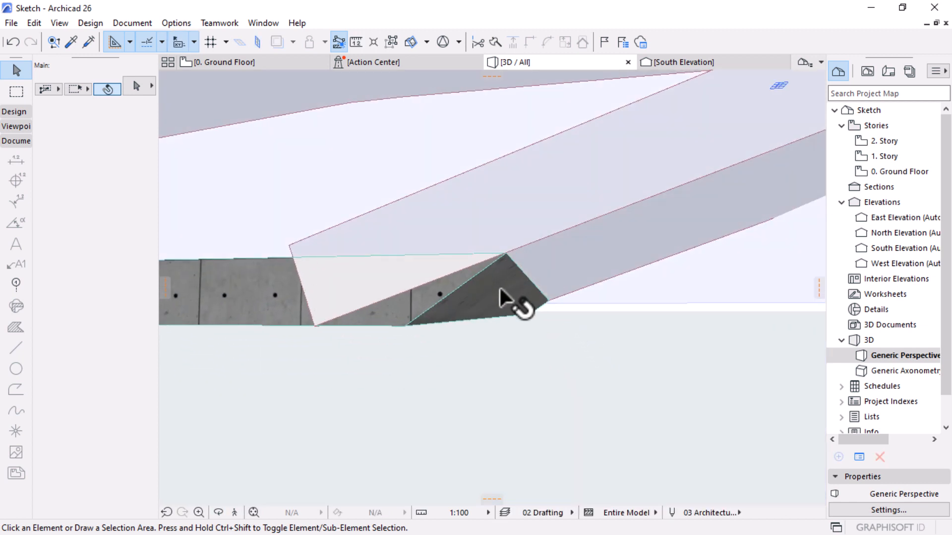
left_click(522, 273)
left_click(521, 273)
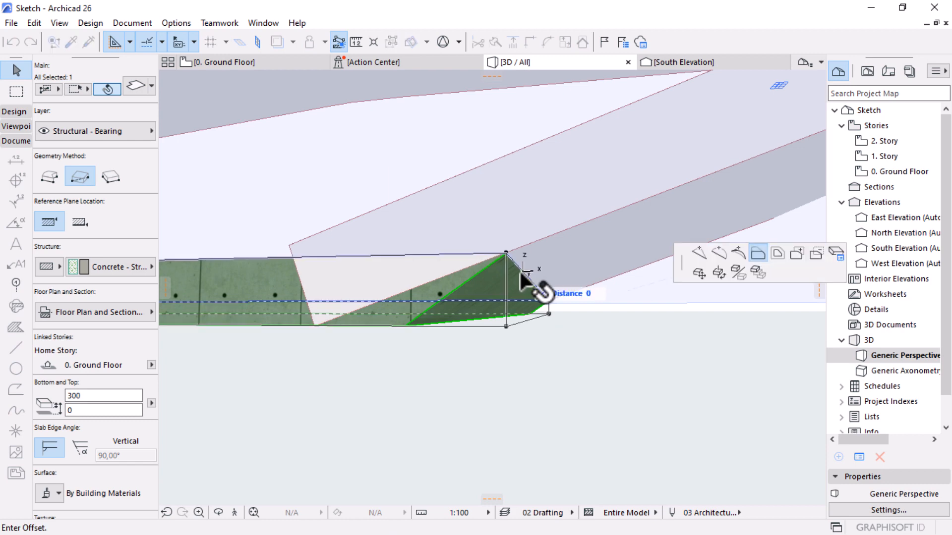
left_click(836, 253)
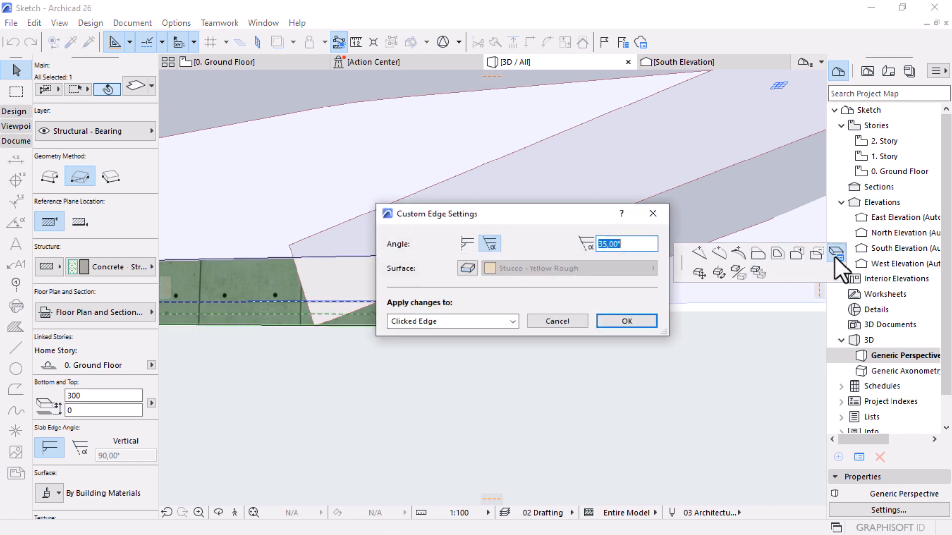
type("15")
key("Return")
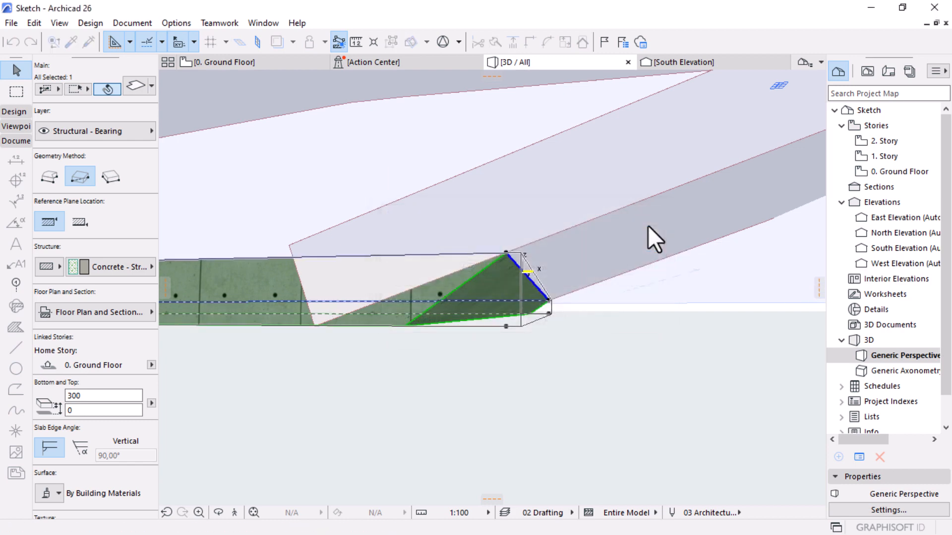
scroll(314, 325, "up", 2)
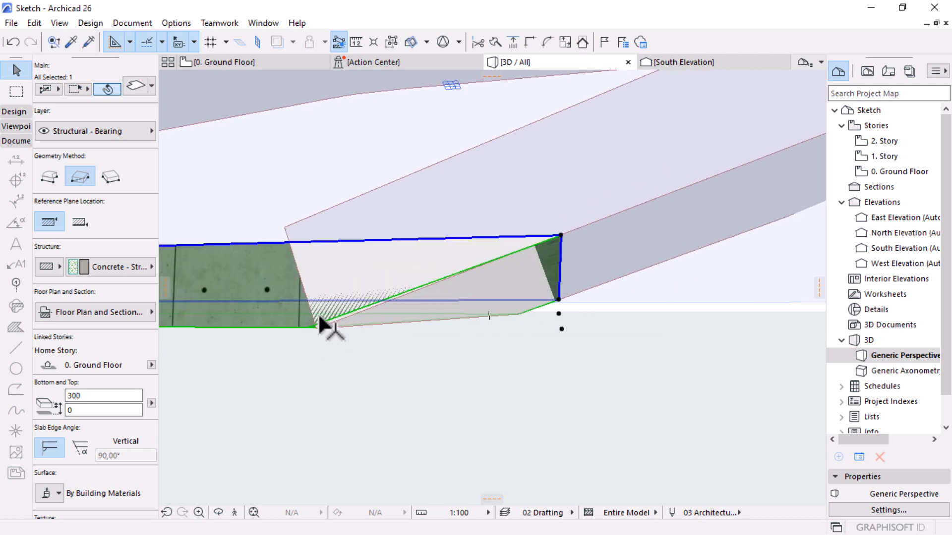
scroll(310, 328, "up", 1)
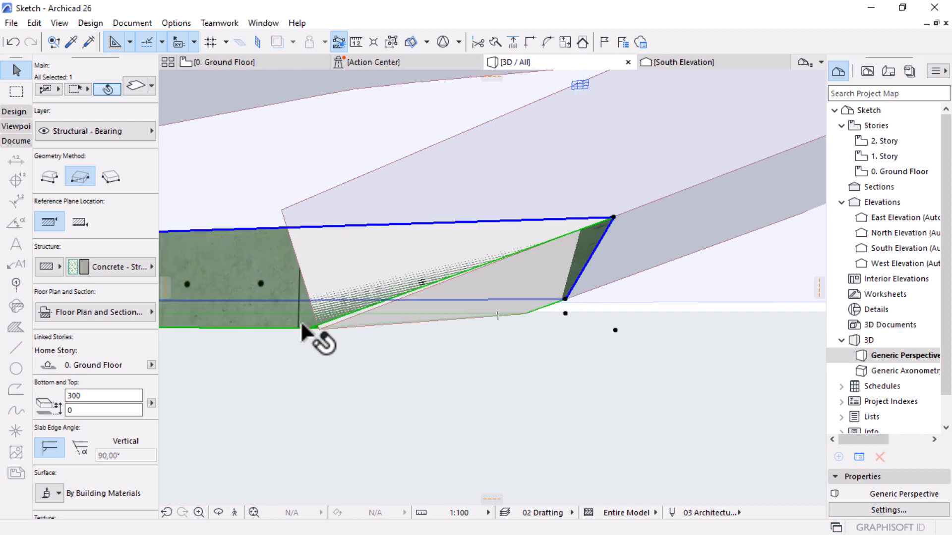
Step: Set the custom angle of the same slab end edge to 20°
left_click(600, 243)
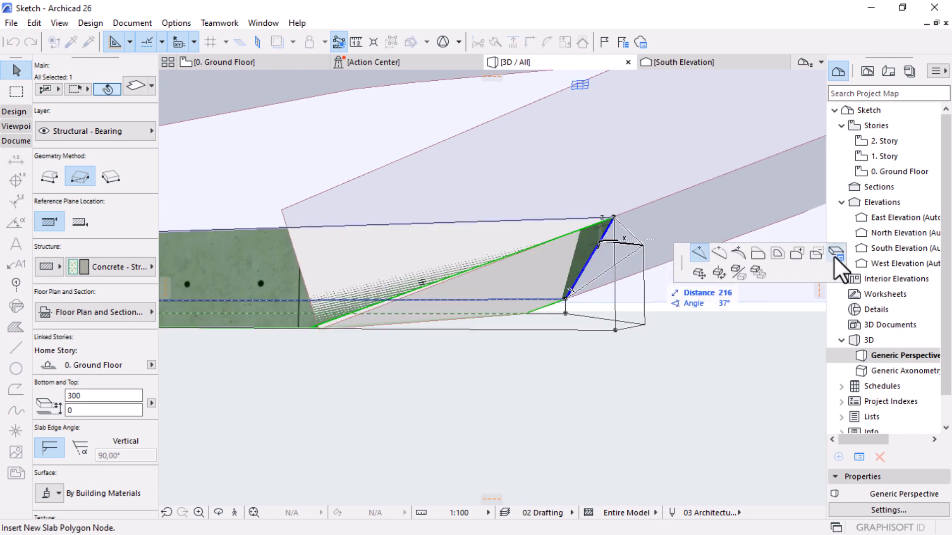
type("21")
key("Return")
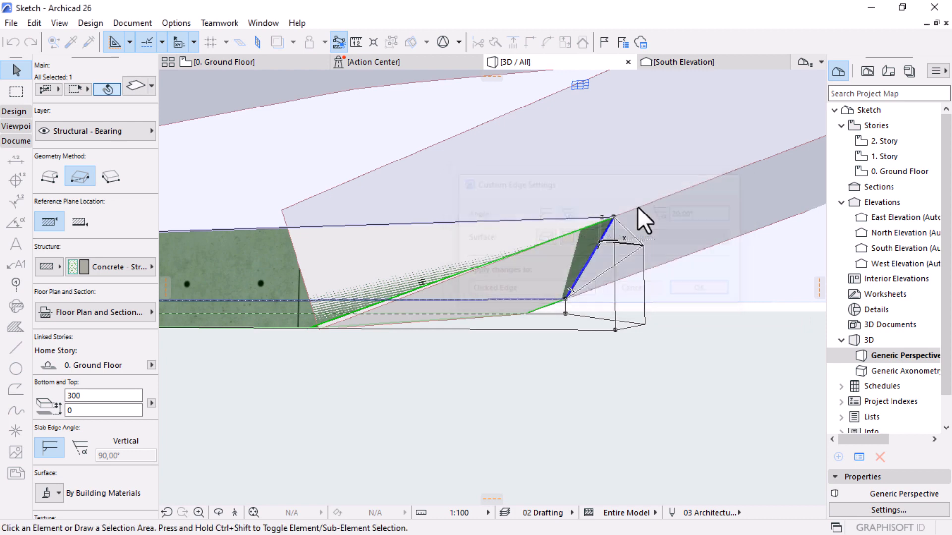
Step: Examine from several sides how the slab's re-angled end meets the shell's sloped base and inner edge
middle_click_drag(638, 207, 583, 352, "shift")
scroll(563, 372, "up", 3)
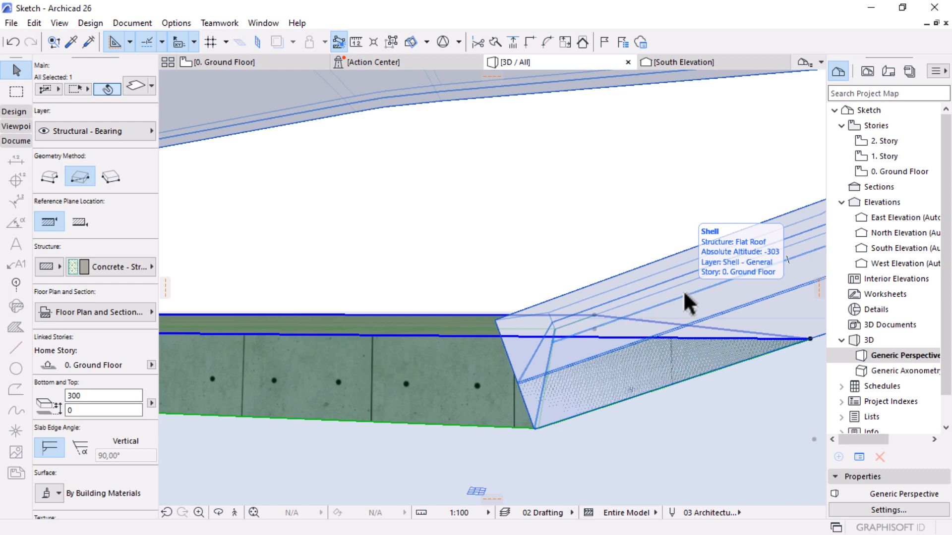
middle_click_drag(684, 293, 610, 362, "shift")
scroll(609, 364, "down", 10)
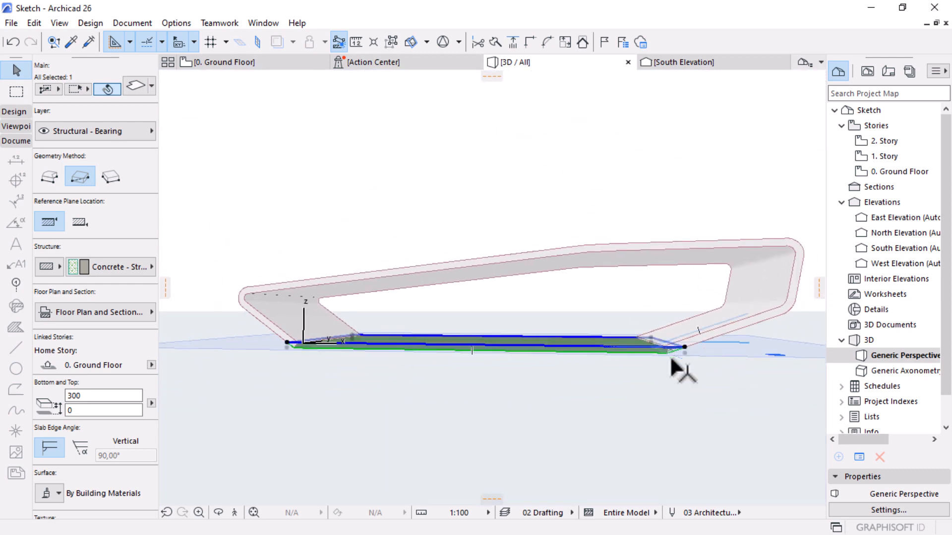
scroll(706, 389, "up", 8)
scroll(641, 340, "up", 4)
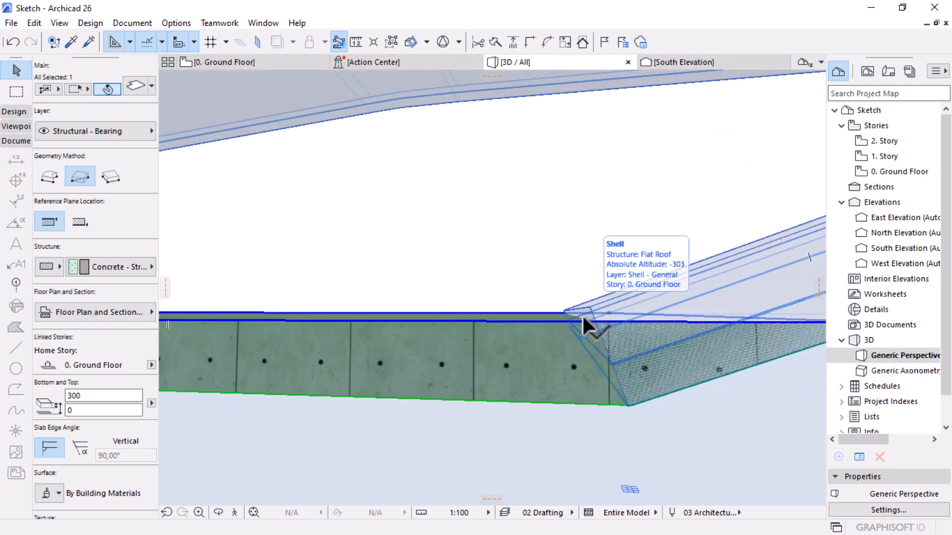
scroll(584, 312, "up", 2)
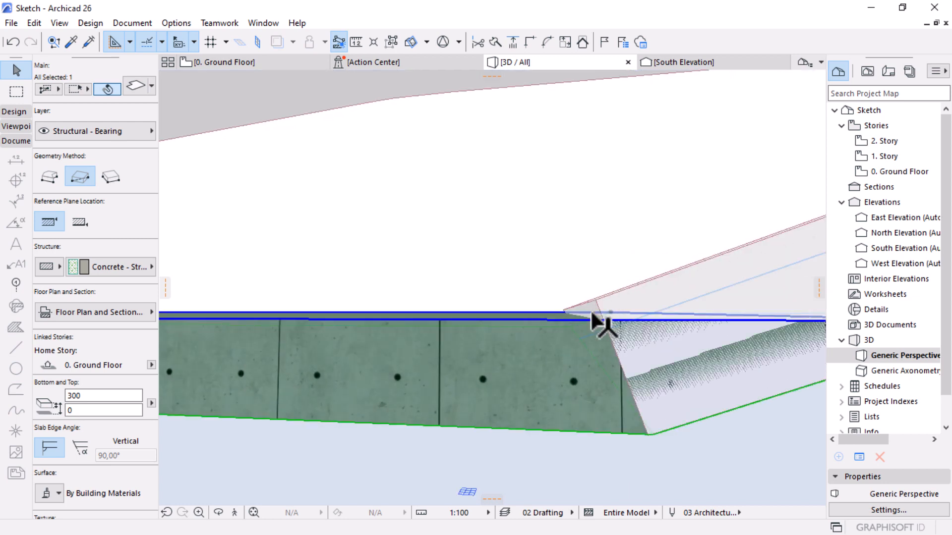
scroll(570, 308, "down", 1)
scroll(568, 306, "up", 2)
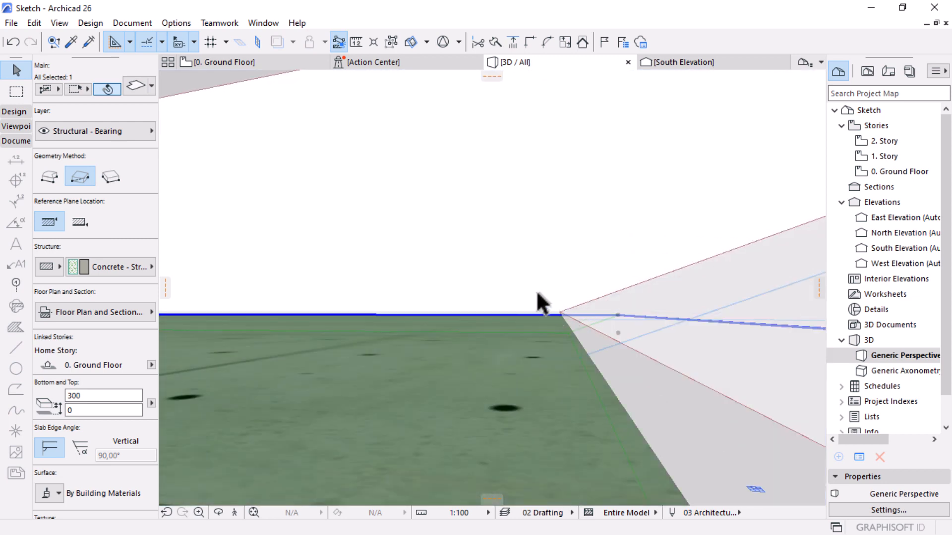
scroll(555, 313, "down", 2)
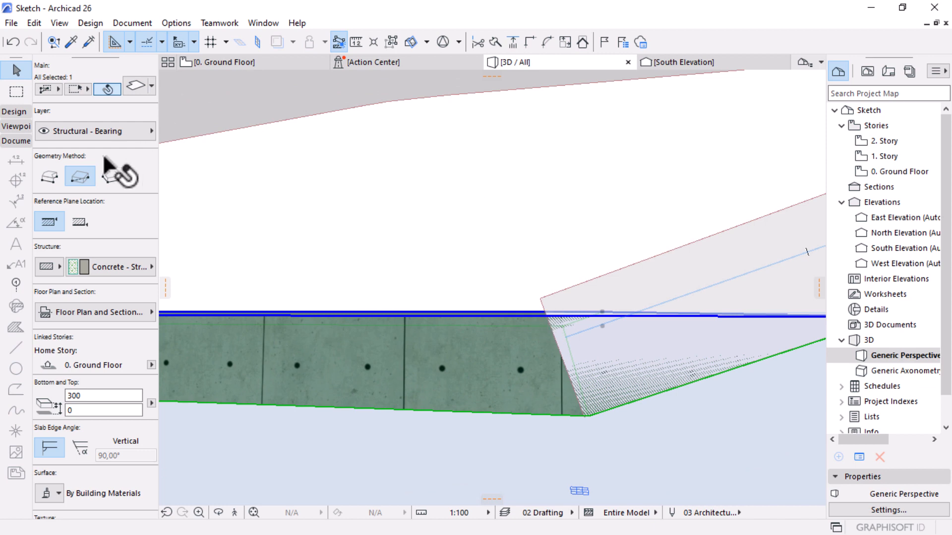
Step: Set the slab's thickness to 350 mm and its offset from the home story to 50 mm
left_click(89, 395)
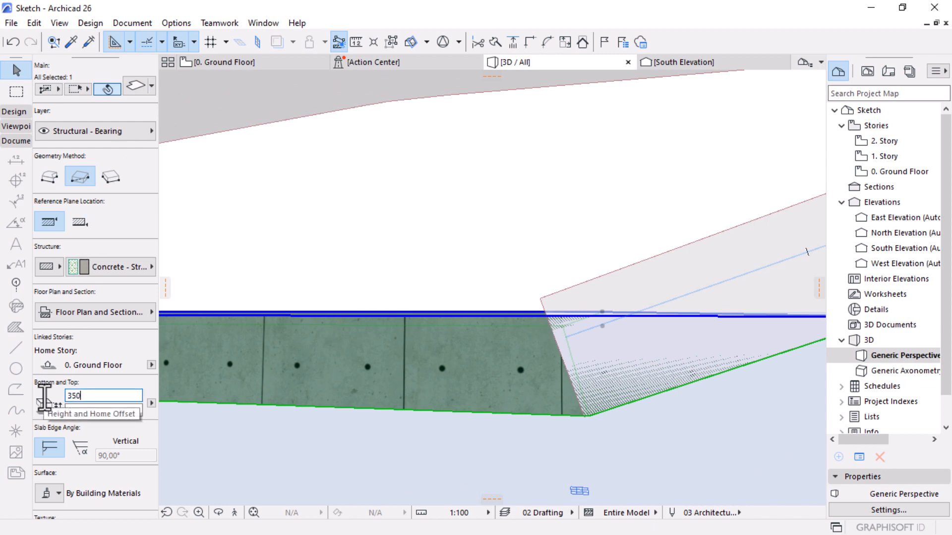
type("350")
key("Return")
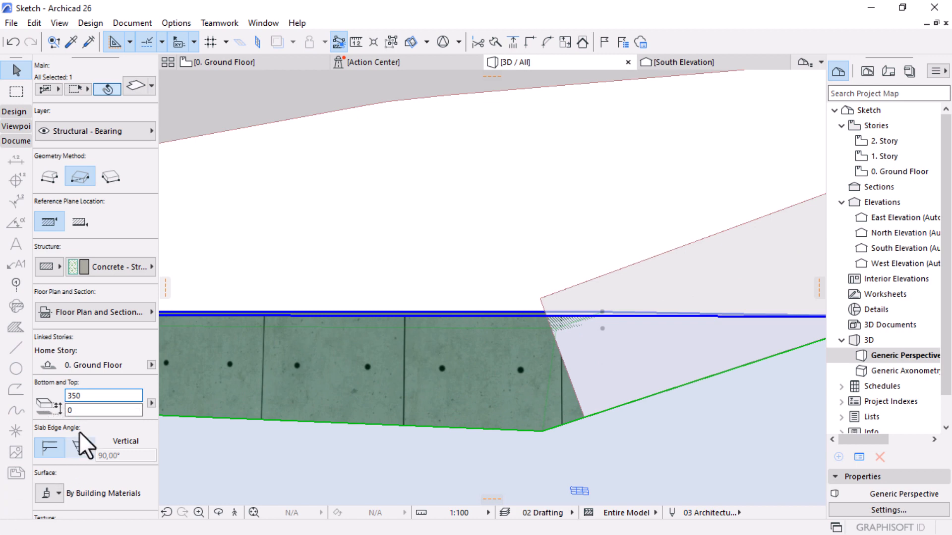
left_click(72, 410)
type("50")
key("Return")
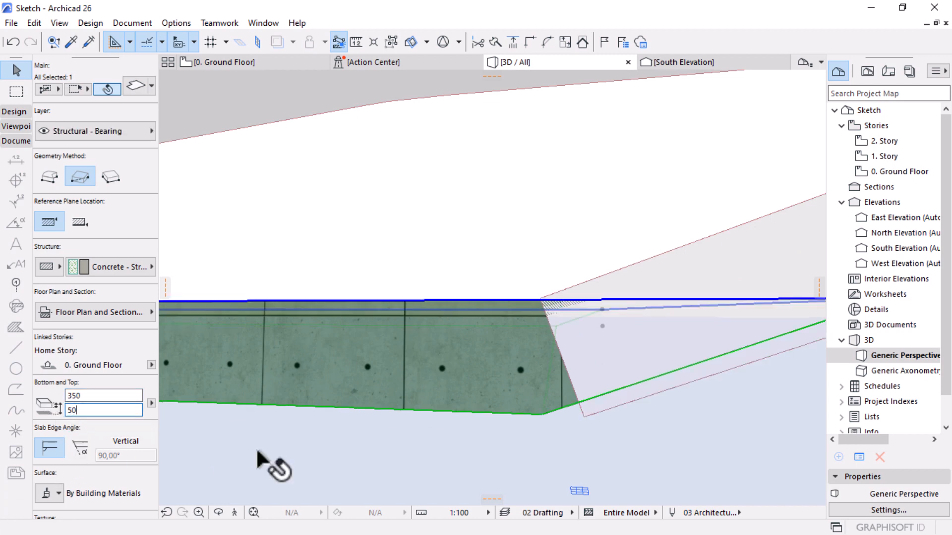
Step: Offset the slab's 20° slanted end edge outward to meet the shell's outer face
middle_click_drag(257, 403, 505, 348, "shift")
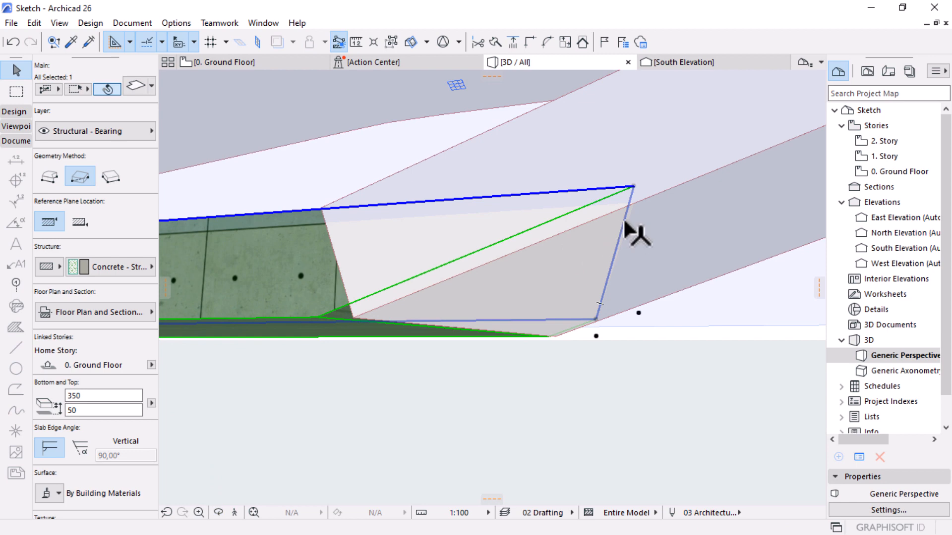
left_click(624, 223)
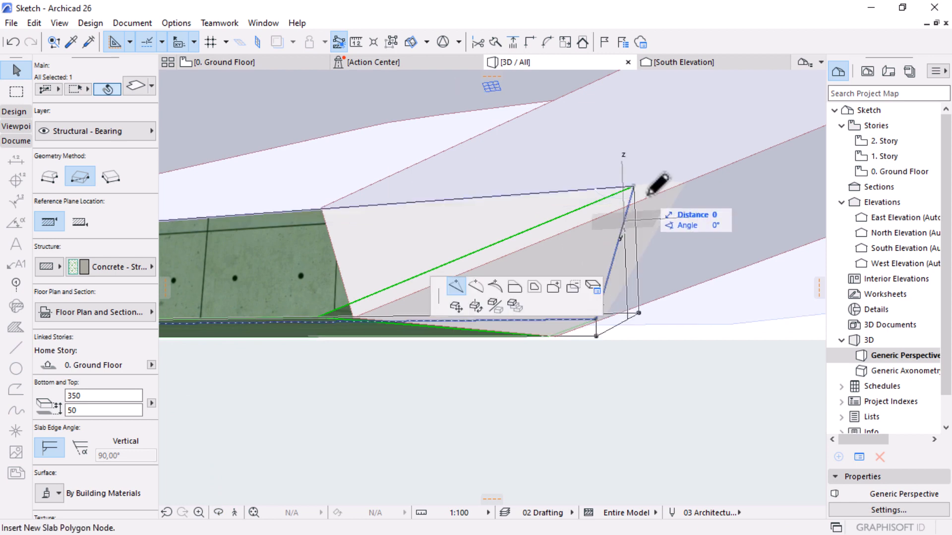
left_click(707, 169)
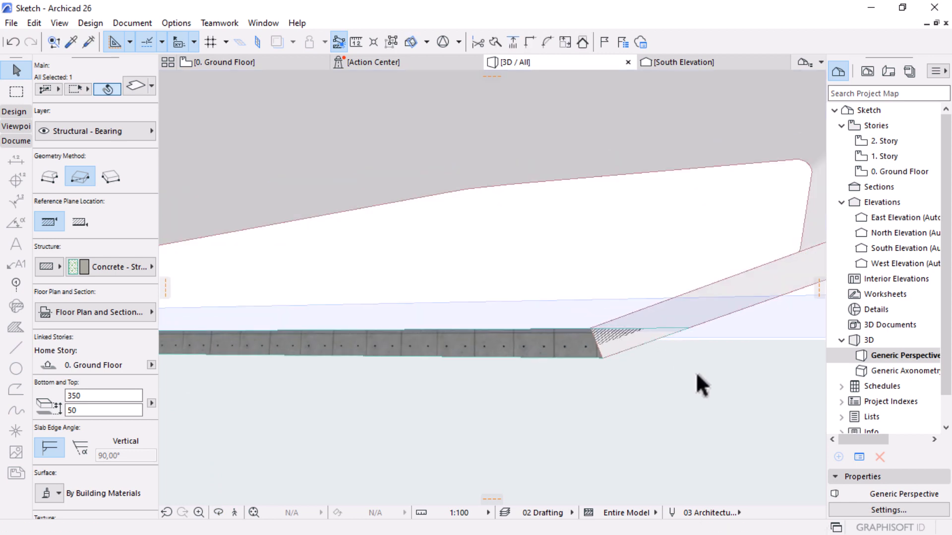
Step: Try to extend the slab's opposite end edge outward to the shell's outer face, and undo that edit
middle_click_drag(696, 375, 286, 350, "shift")
scroll(287, 353, "up", 5)
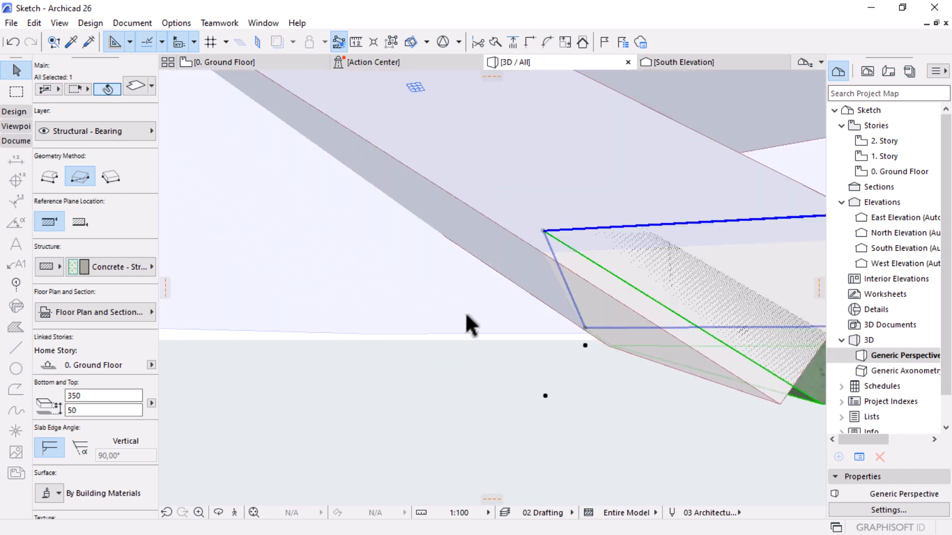
left_click(562, 276)
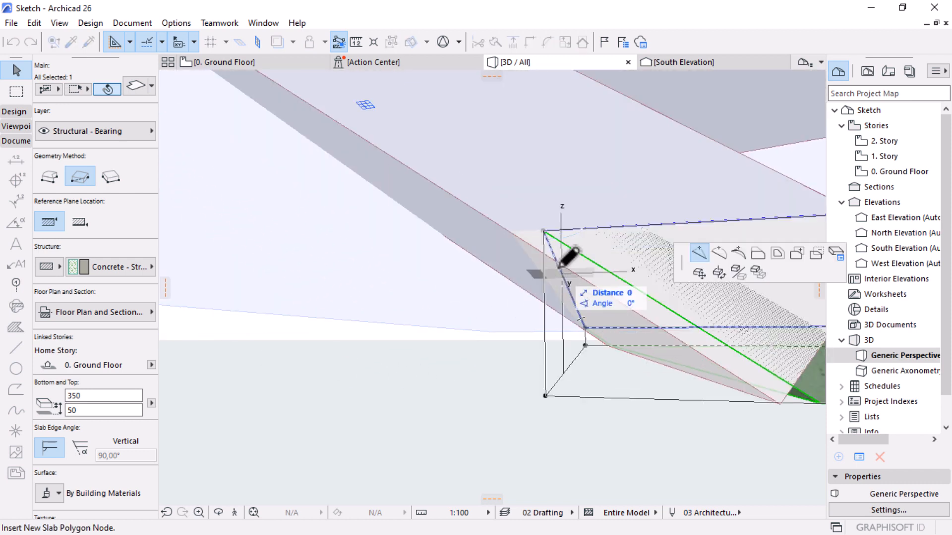
left_click(529, 220)
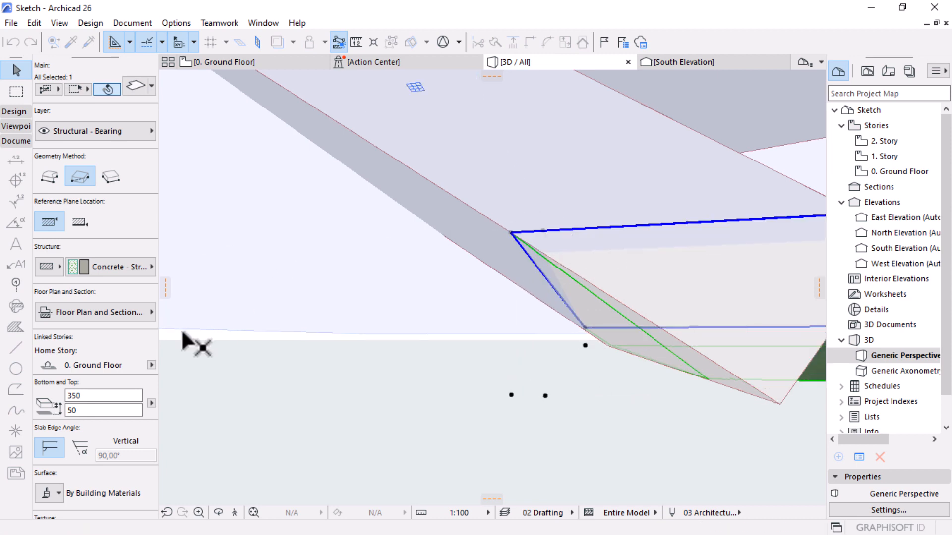
scroll(222, 336, "up", 3)
scroll(231, 334, "down", 3)
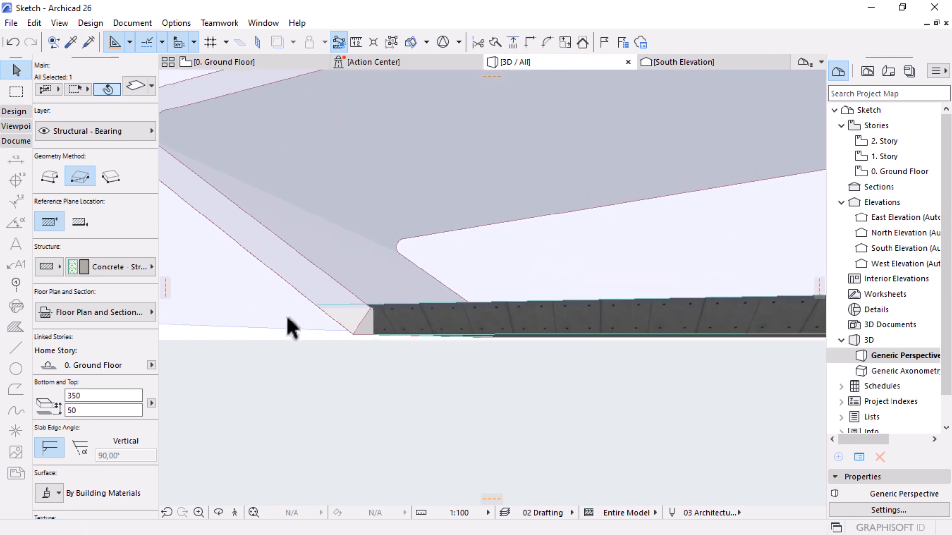
middle_click_drag(484, 256, 460, 341, "shift")
key("ctrl+z")
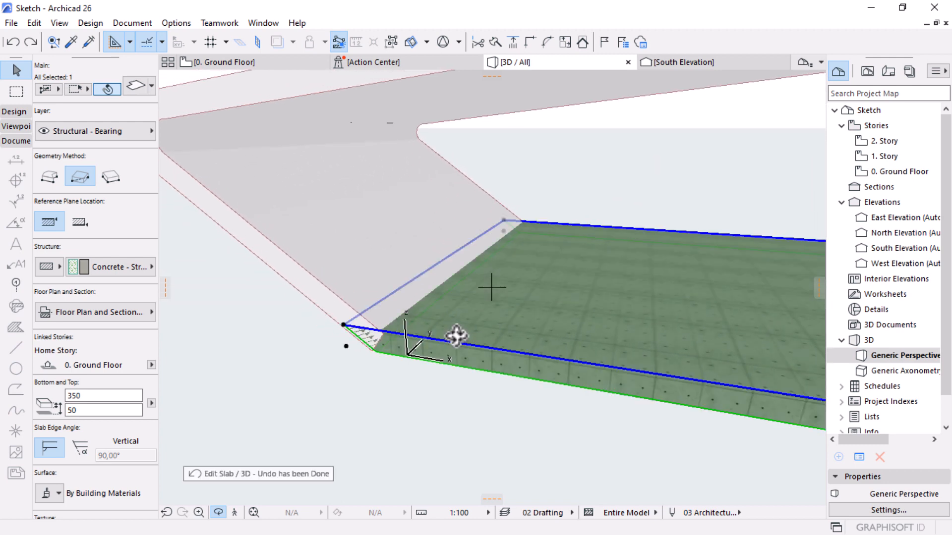
Step: Retry pulling the same opposite end edge out to the shell from a raised front view, and undo the edit
middle_click_drag(418, 284, 467, 278, "shift")
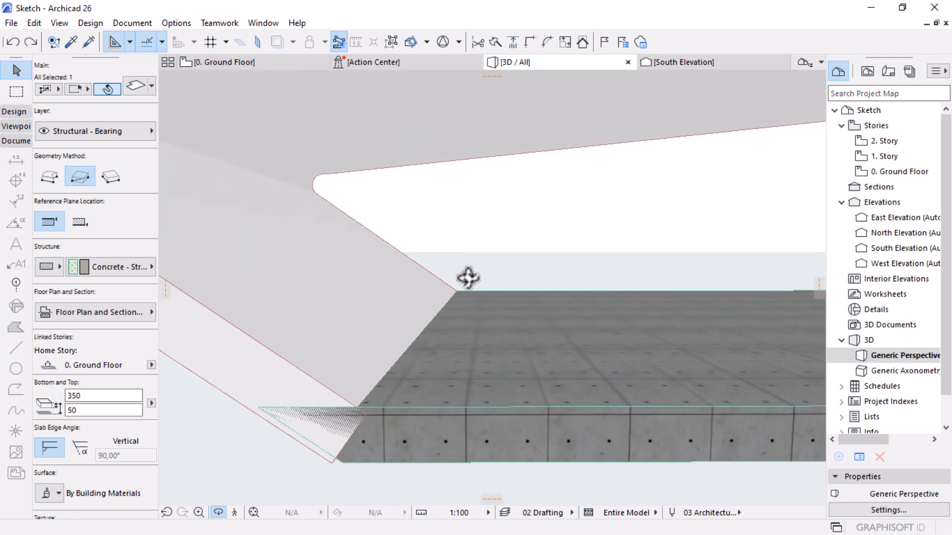
left_click(373, 331)
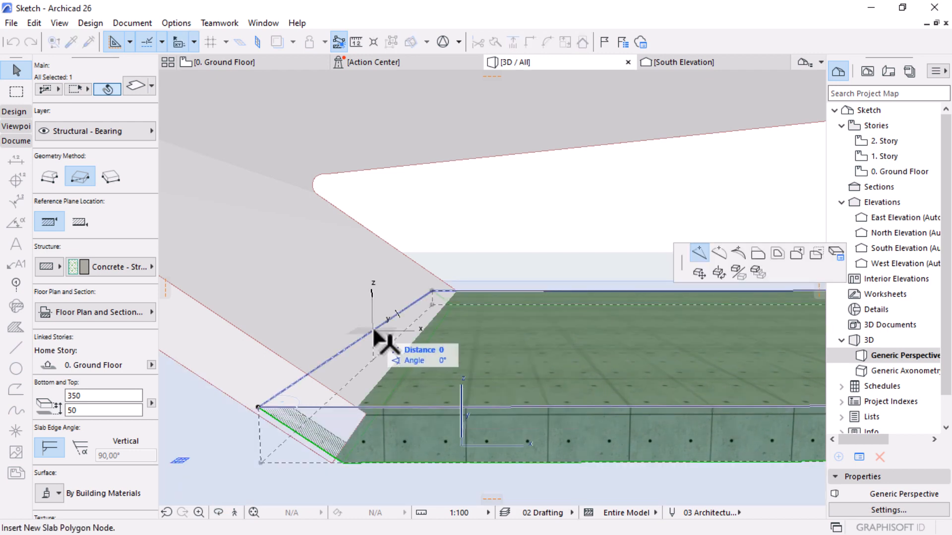
left_click(264, 394)
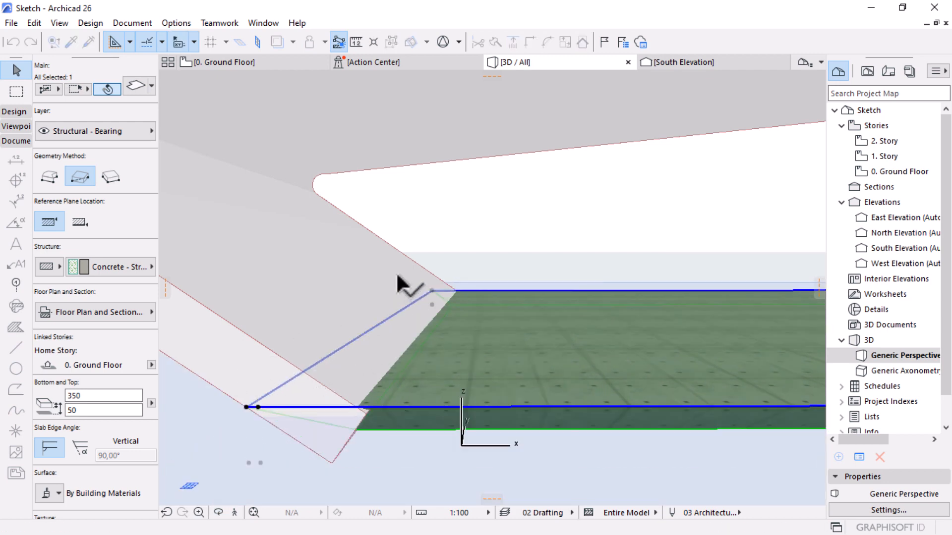
key("ctrl+z")
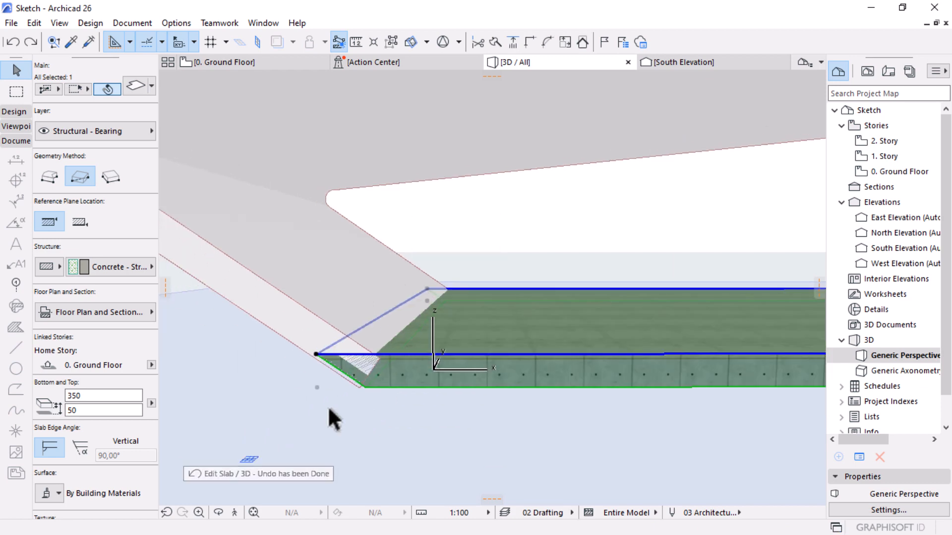
Step: Offset the slab's end edge near the origin outward to the shell's outer face, working from below the slab
middle_click_drag(496, 424, 556, 385, "shift")
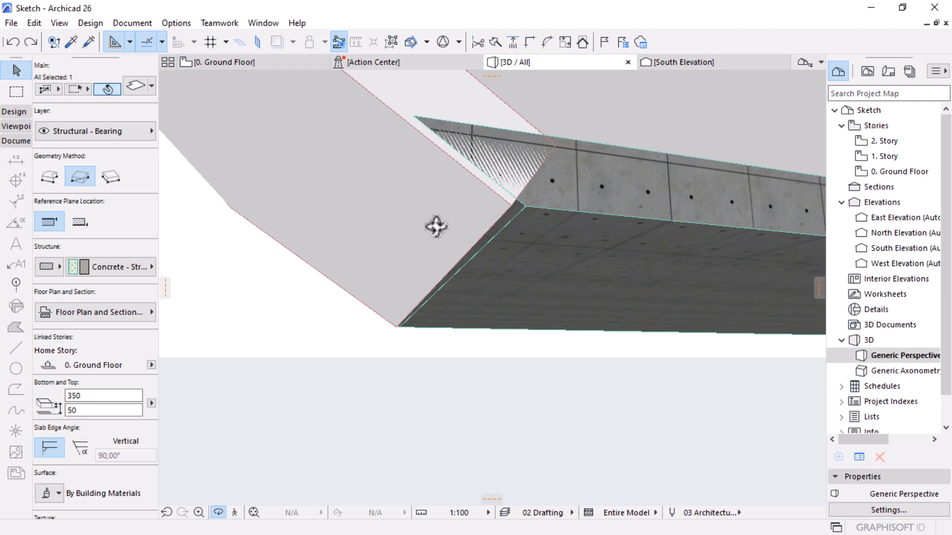
left_click(405, 161)
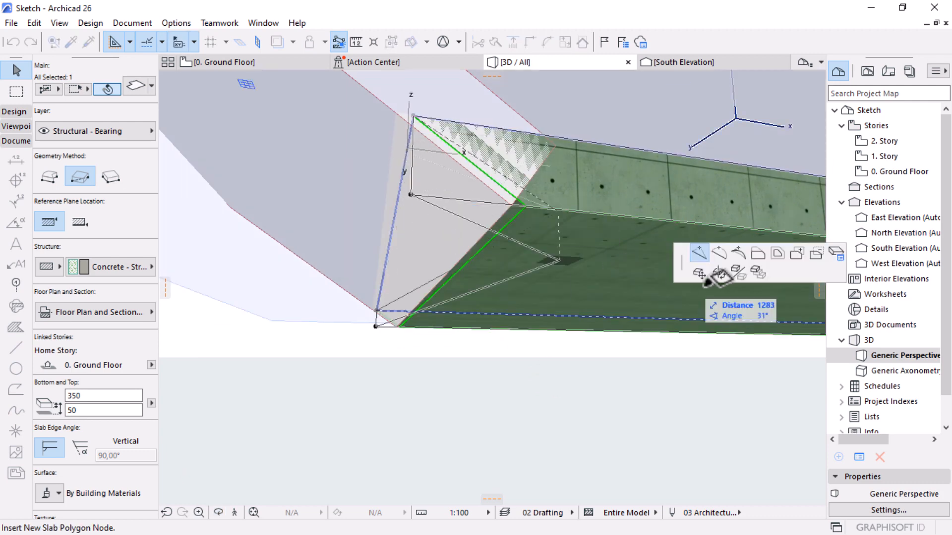
left_click(757, 254)
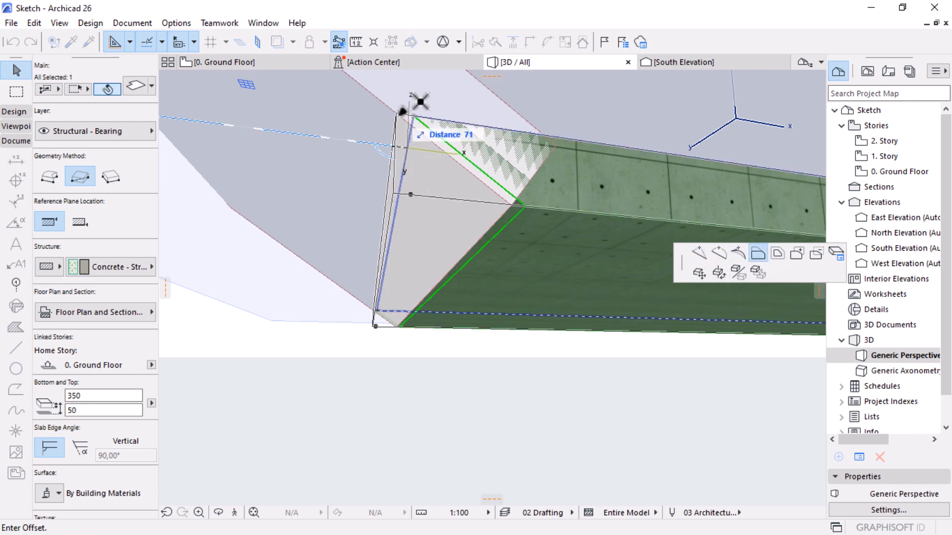
left_click(378, 232)
middle_click_drag(378, 232, 257, 346, "shift")
middle_click_drag(505, 369, 711, 388, "shift")
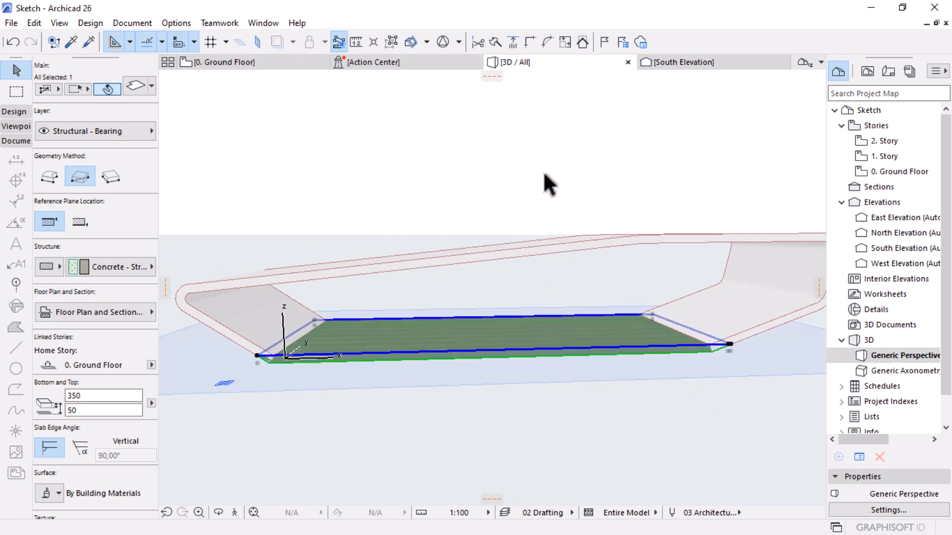
Step: Deselect the slab and turn off the editing plane display in the 3D view
middle_click_drag(629, 278, 572, 391, "shift")
left_click(648, 412)
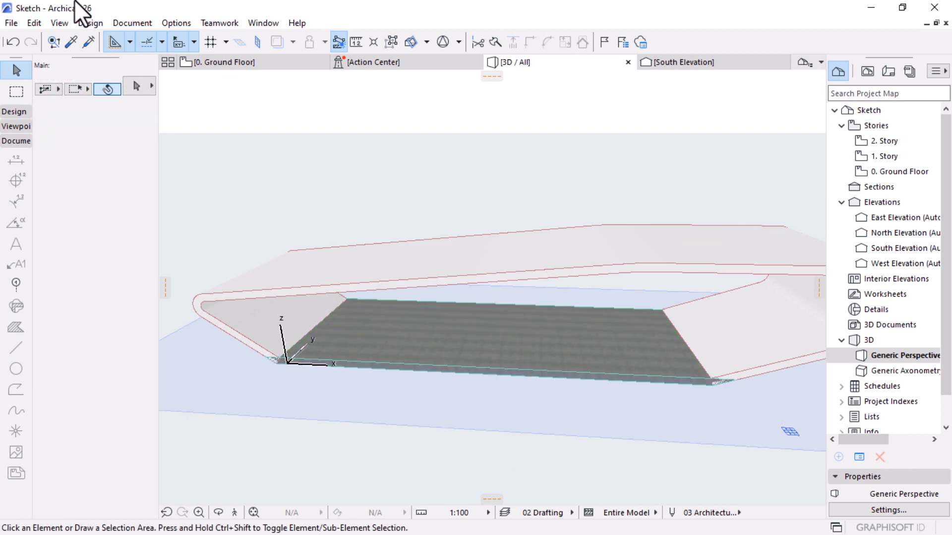
left_click(59, 23)
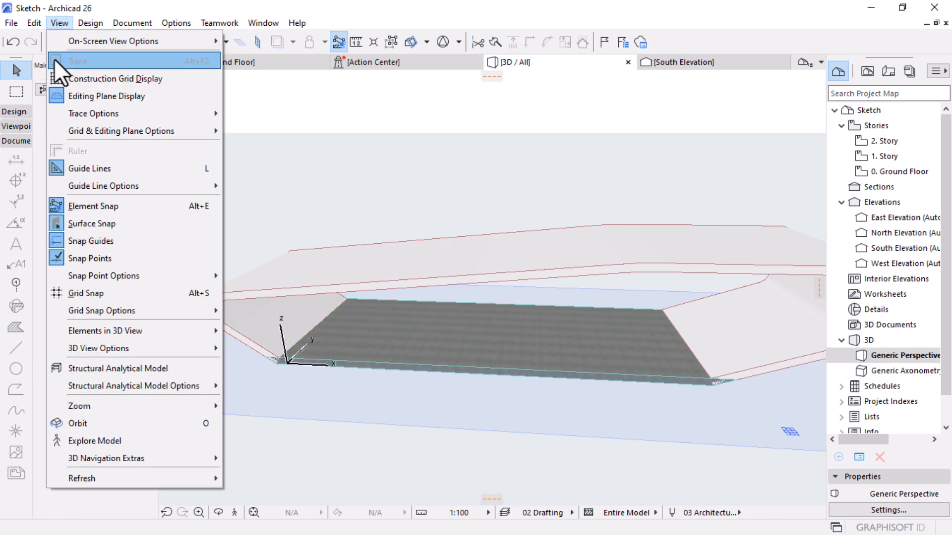
left_click(108, 95)
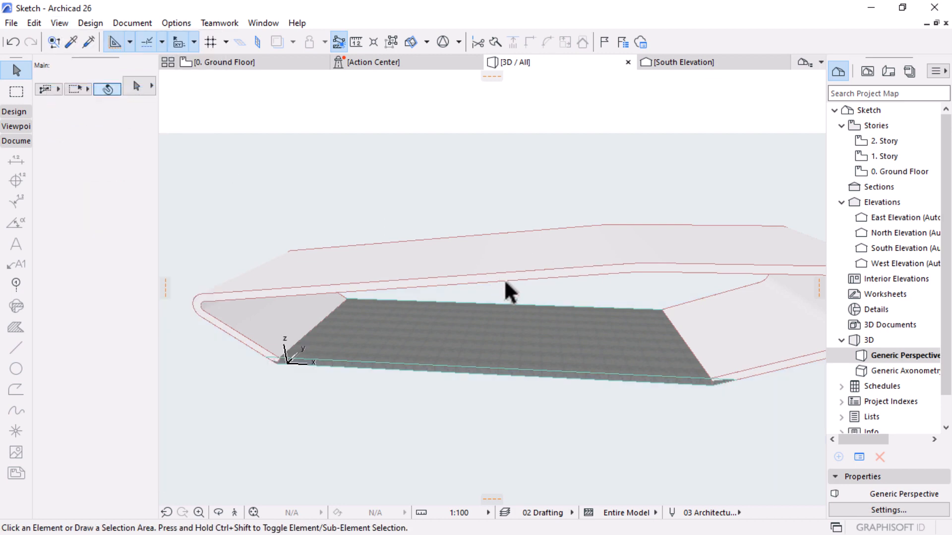
Step: Examine where the concrete slab overlaps the shell at the end farther from the origin
key("o")
left_click_drag(510, 291, 703, 346)
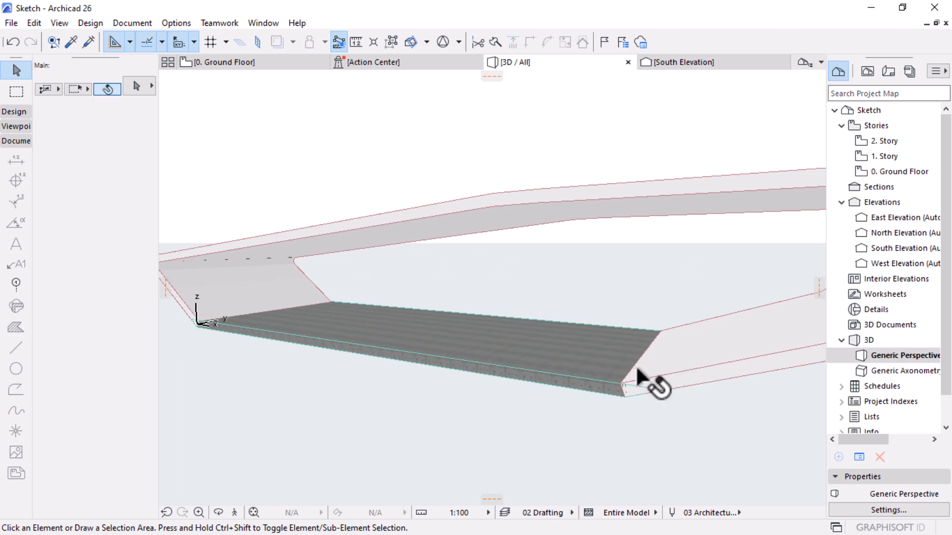
scroll(690, 410, "up", 4)
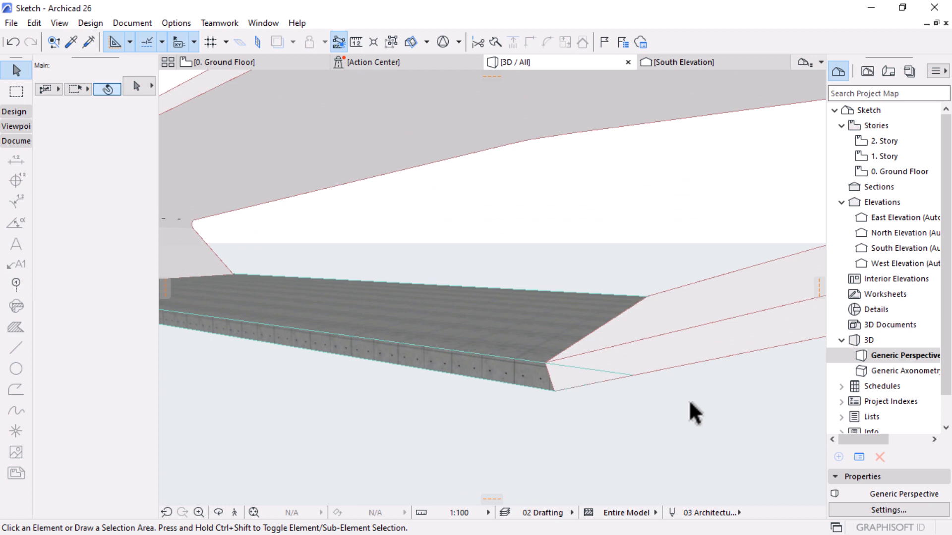
middle_click_drag(690, 403, 660, 370, "shift")
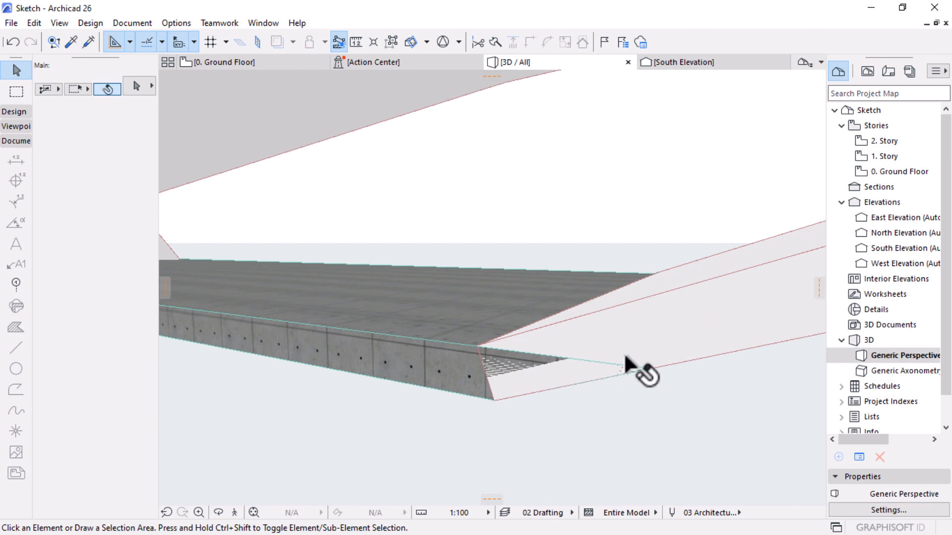
key("o")
left_click_drag(603, 431, 626, 293)
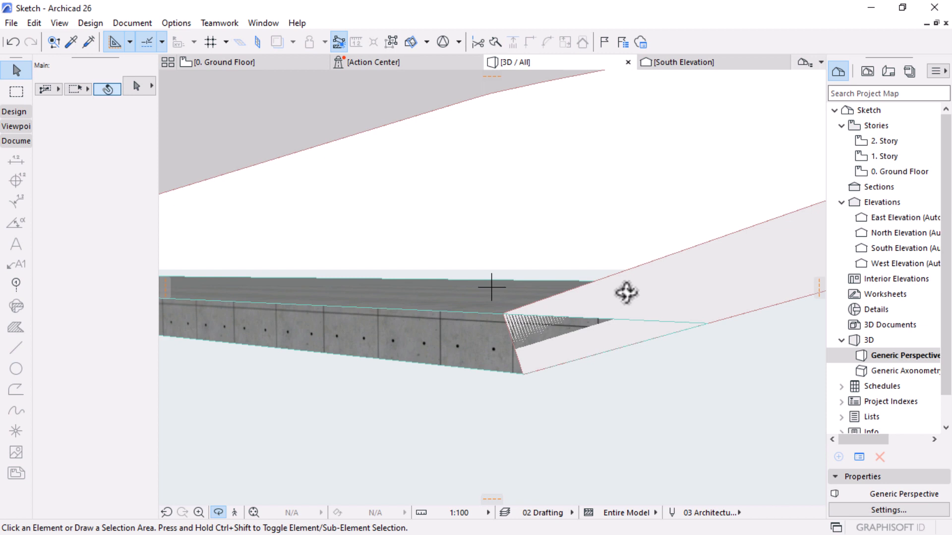
key("Escape")
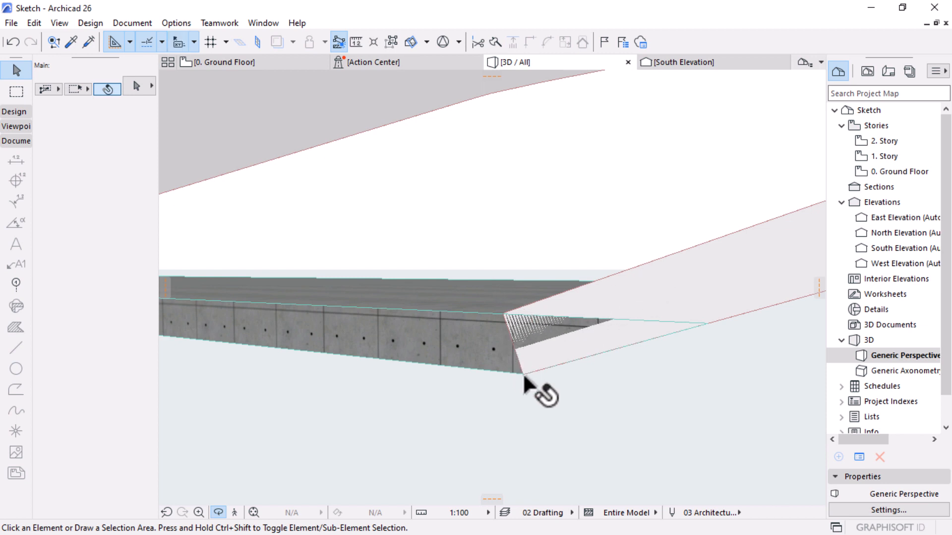
left_click(456, 347)
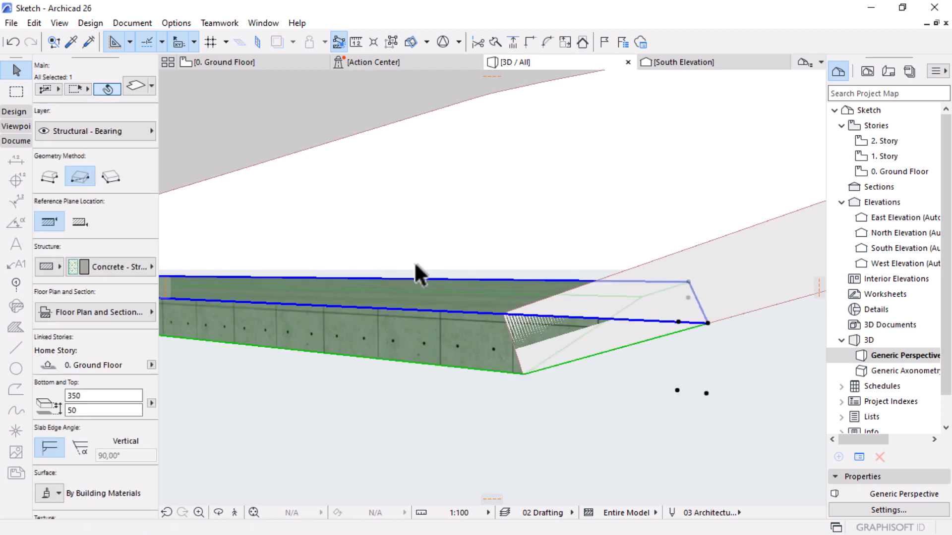
key("o")
left_click_drag(483, 353, 448, 369)
scroll(540, 314, "down", 3)
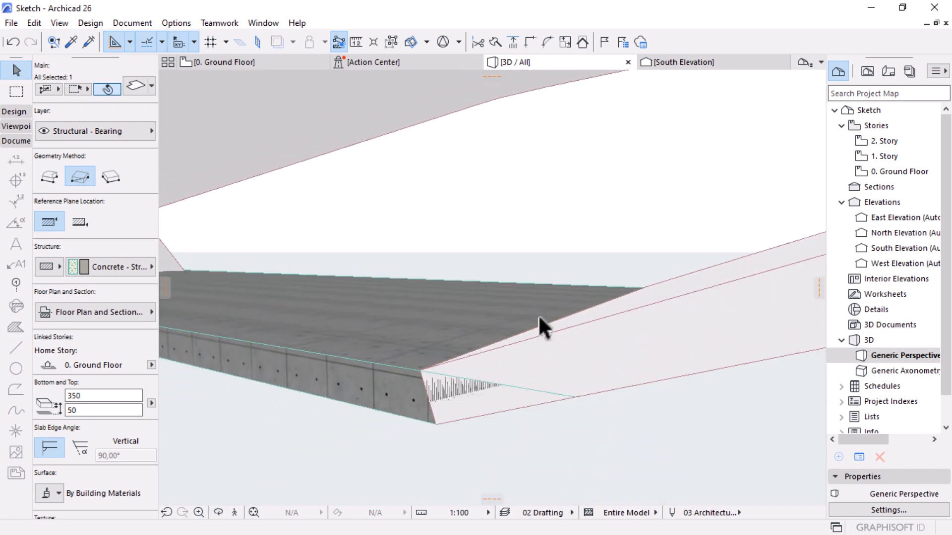
Step: Set up a solid element operation with the shell as target and the concrete slab as operator
left_click(704, 305)
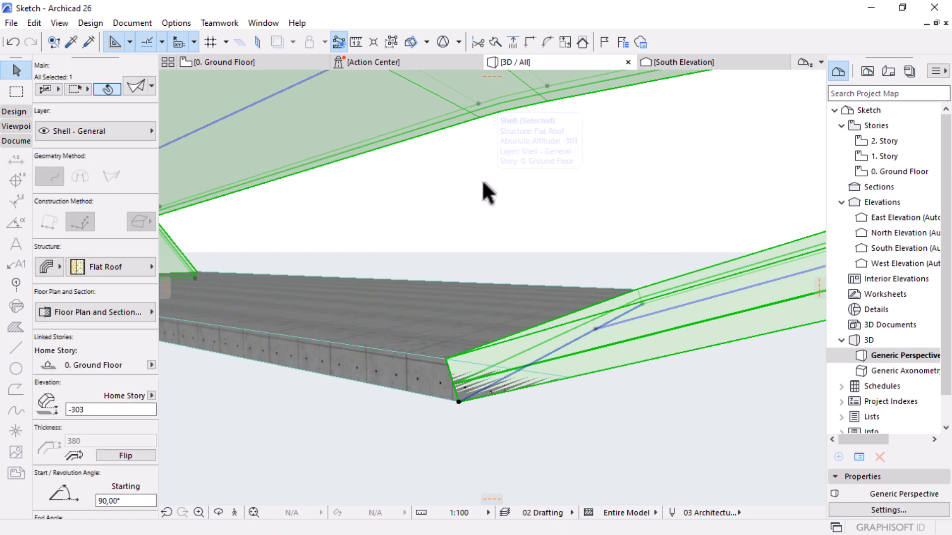
right_click(461, 207)
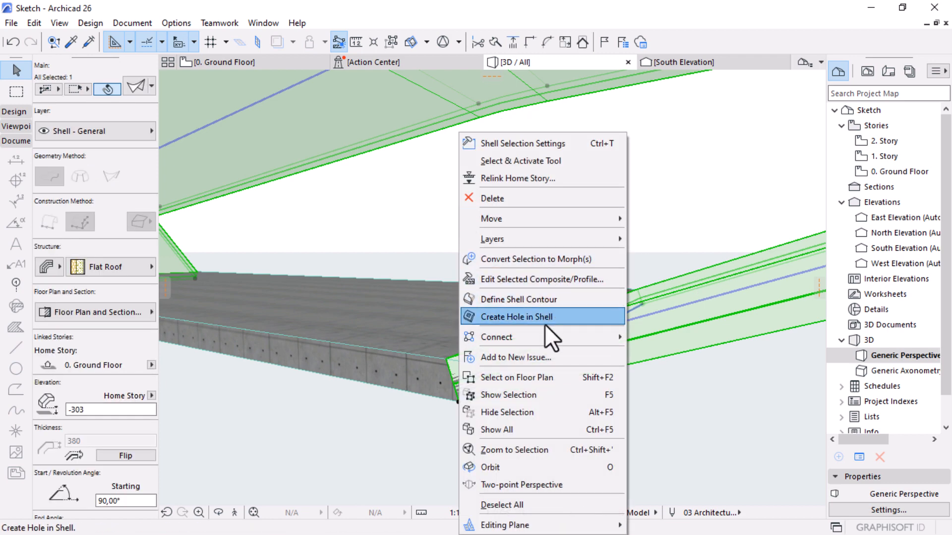
mouse_move(540, 335)
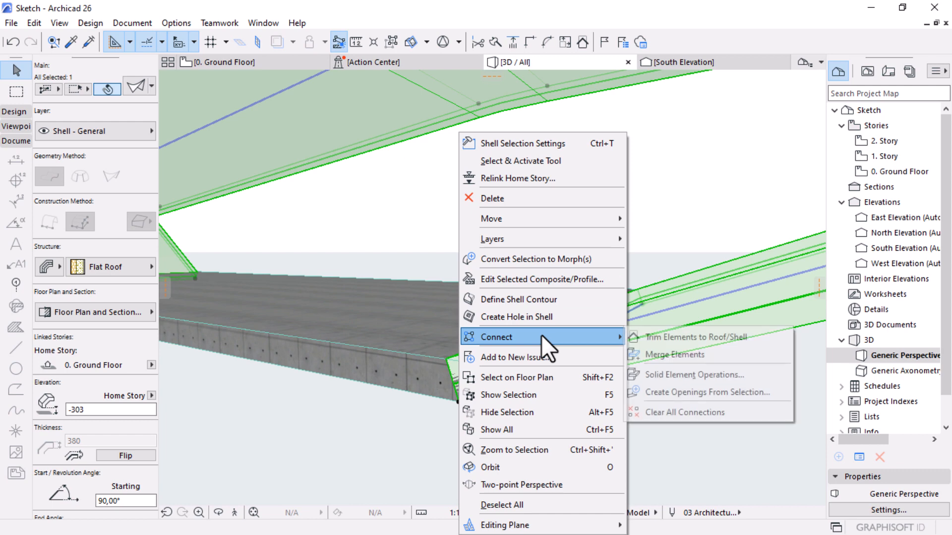
left_click(689, 378)
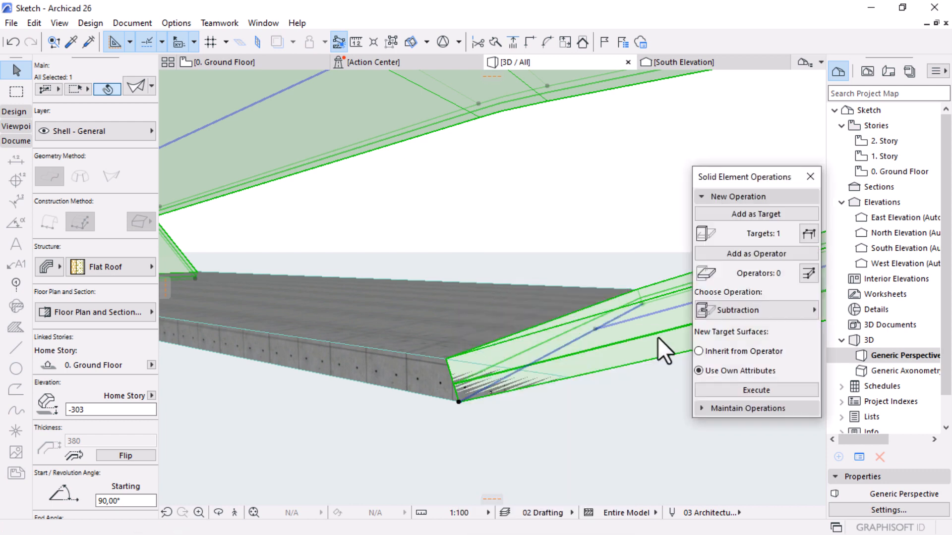
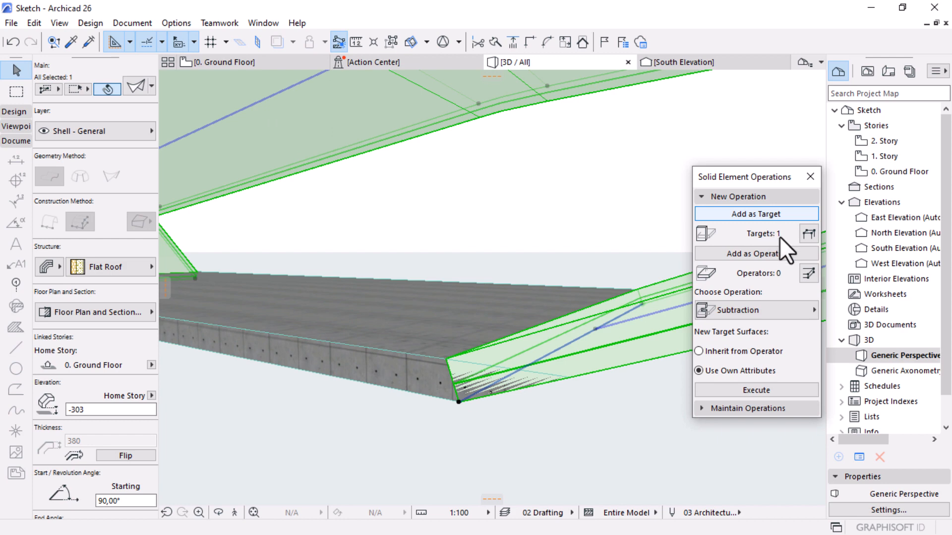
left_click(325, 327)
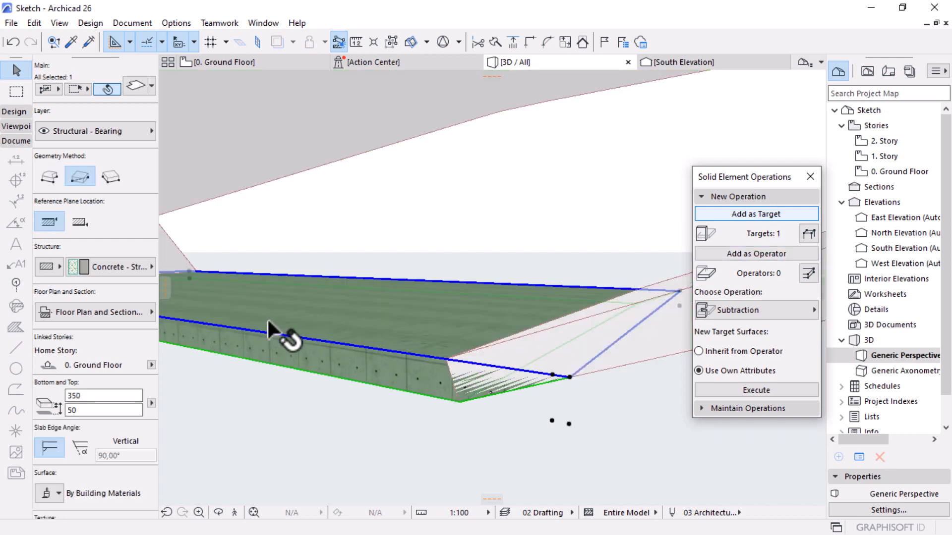
left_click(730, 255)
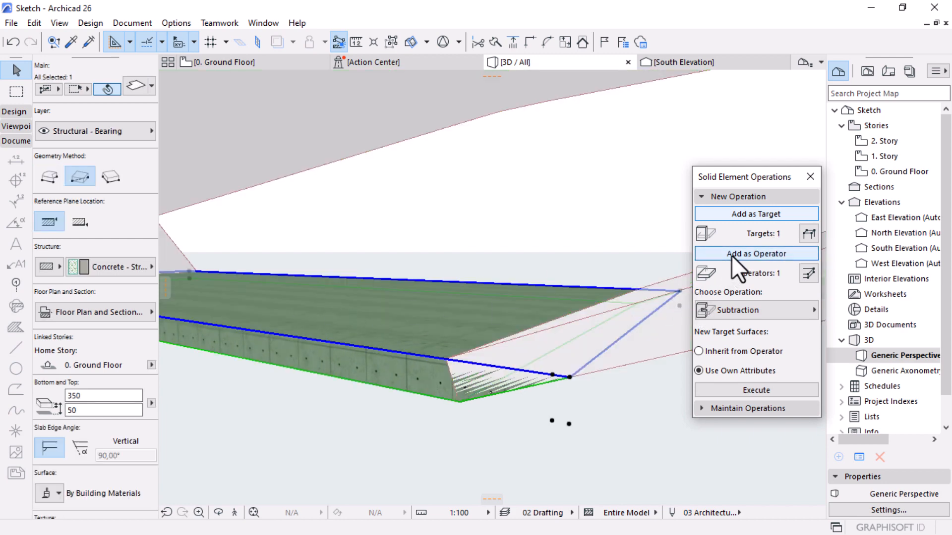
Step: Execute the solid element operation as Subtraction with downward extrusion, then clear the selection
left_click(778, 312)
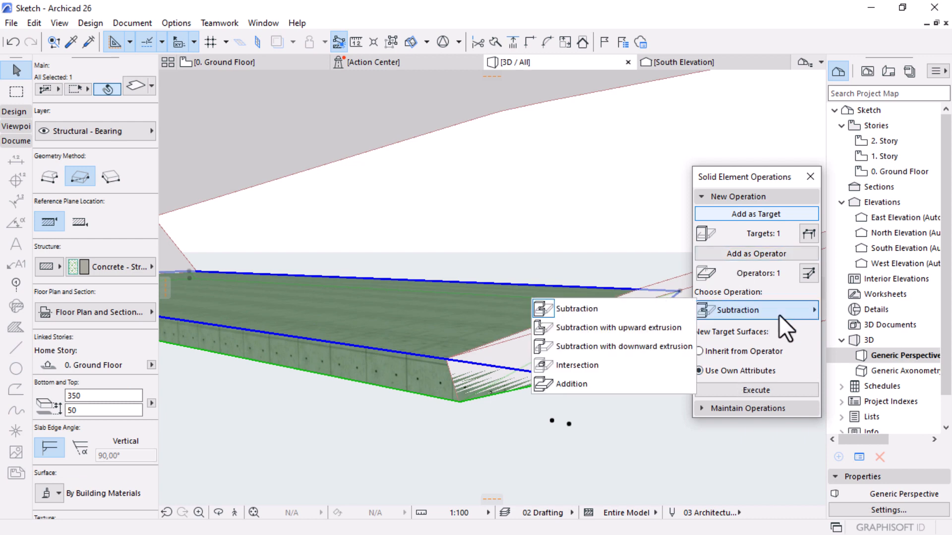
left_click(578, 347)
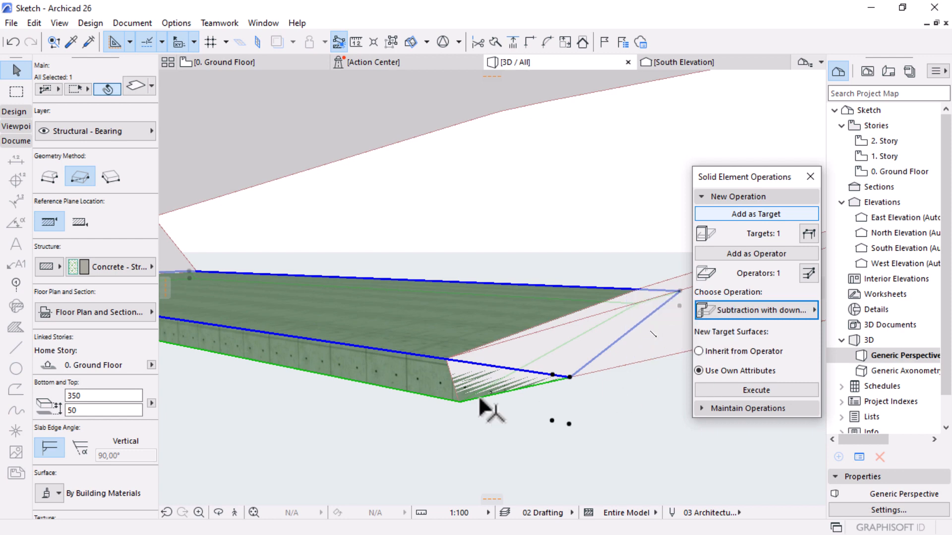
scroll(484, 403, "up", 5)
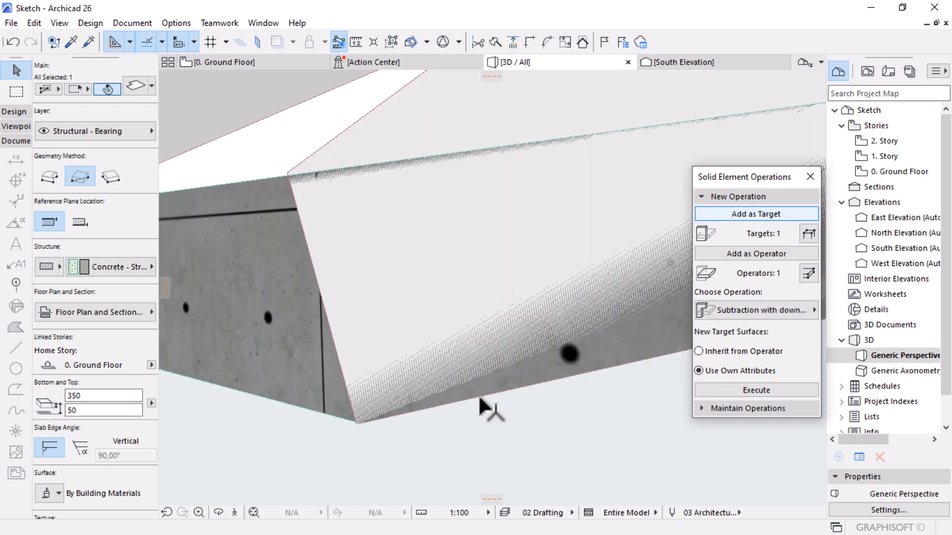
left_click(724, 387)
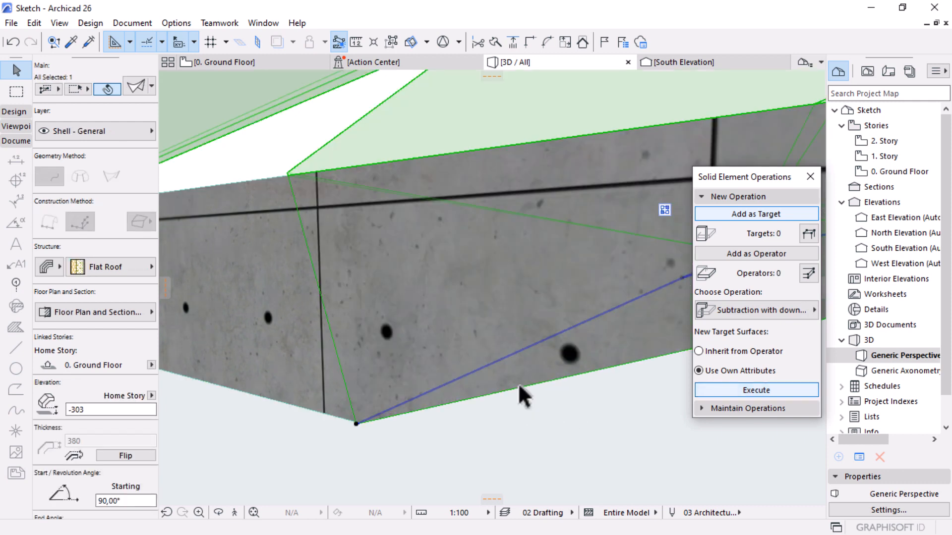
scroll(520, 391, "down", 5)
left_click(480, 394)
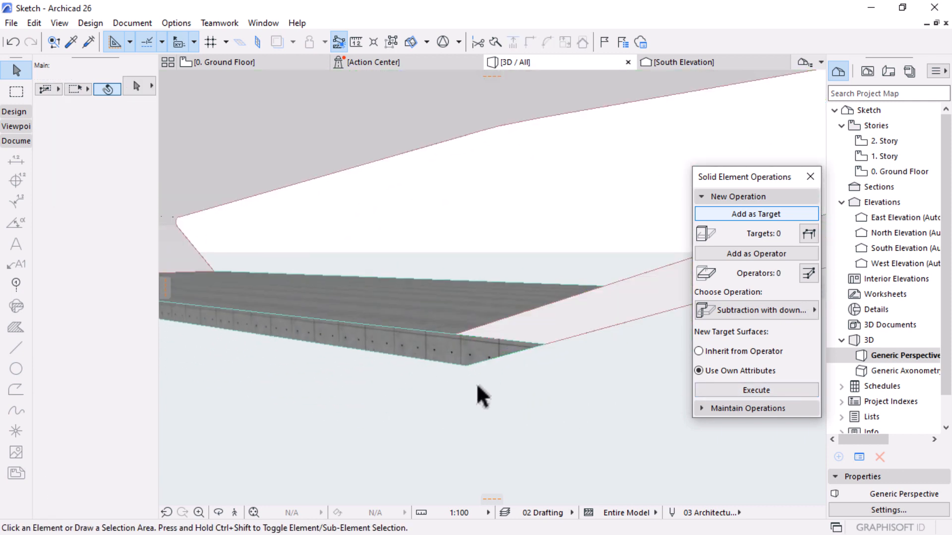
Step: Override the concrete slab's edge surface with Paint - Glossy White
middle_click_drag(476, 393, 578, 376, "shift")
scroll(552, 342, "up", 5)
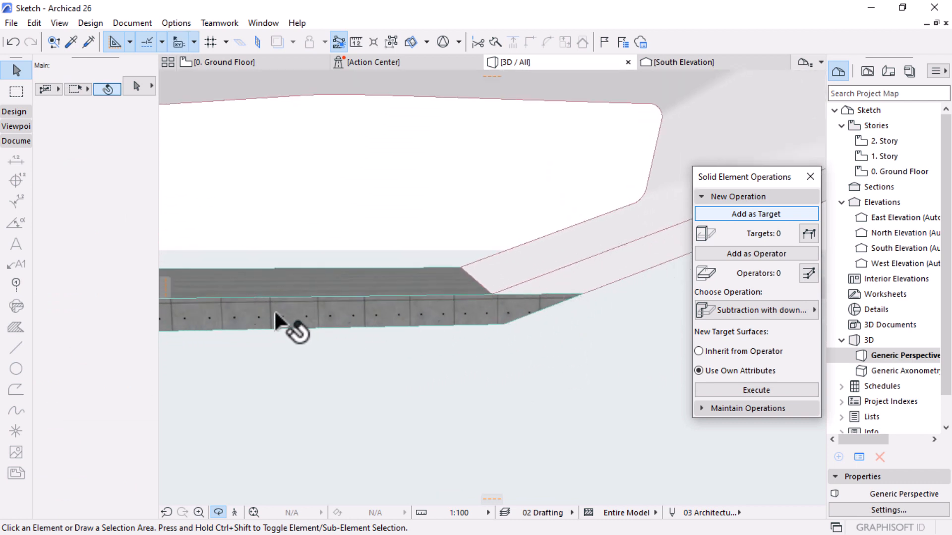
scroll(610, 283, "up", 3)
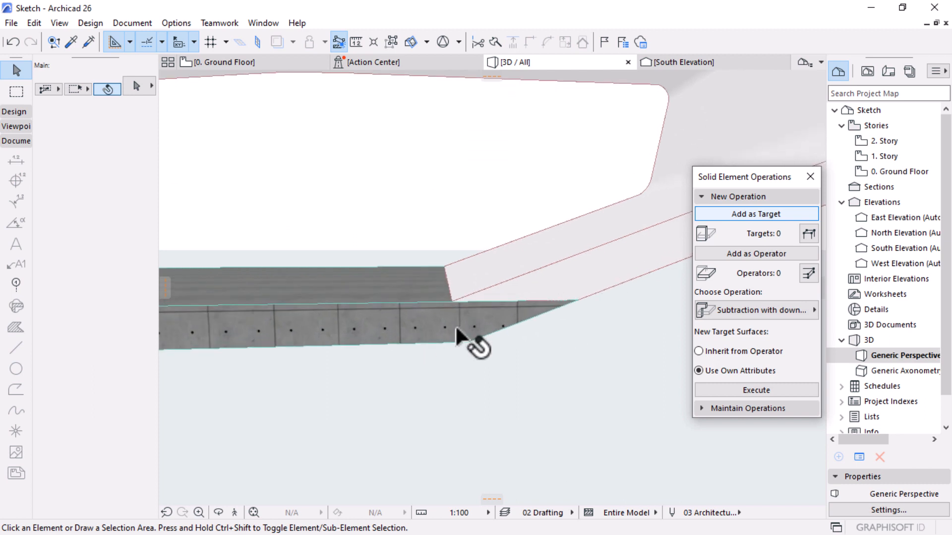
left_click(404, 337)
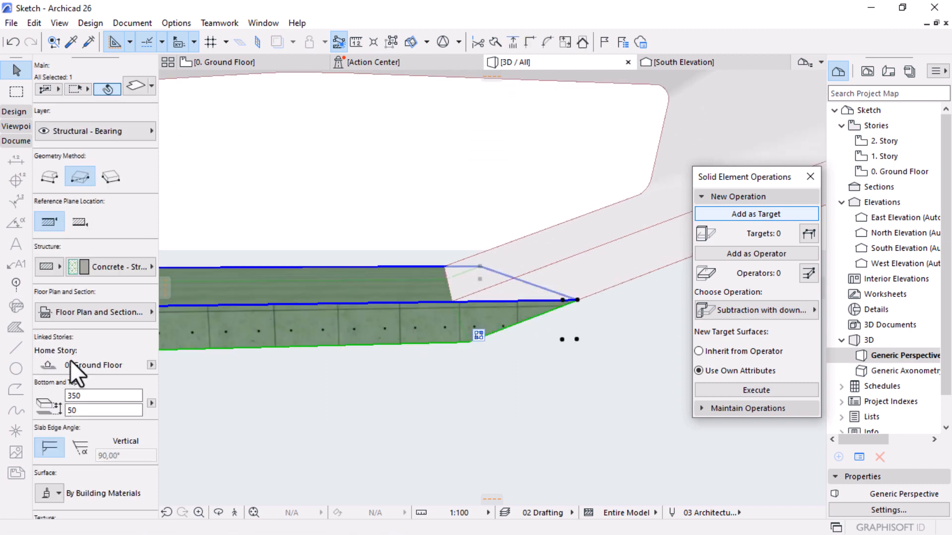
scroll(58, 429, "down", 5)
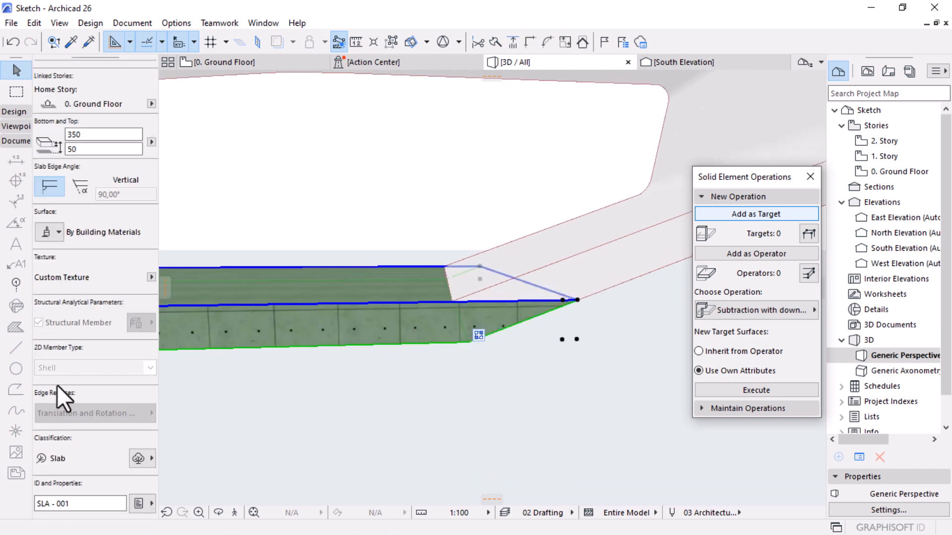
left_click(53, 239)
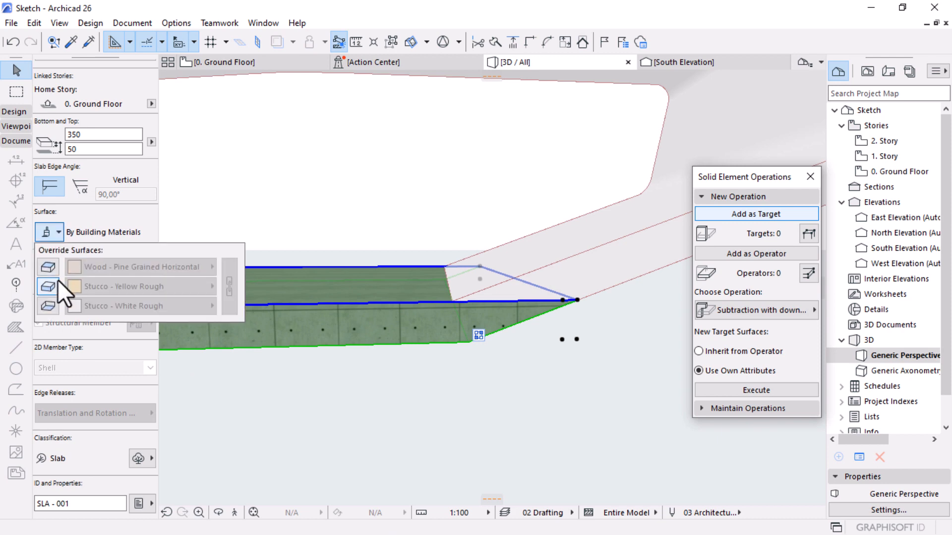
left_click(46, 290)
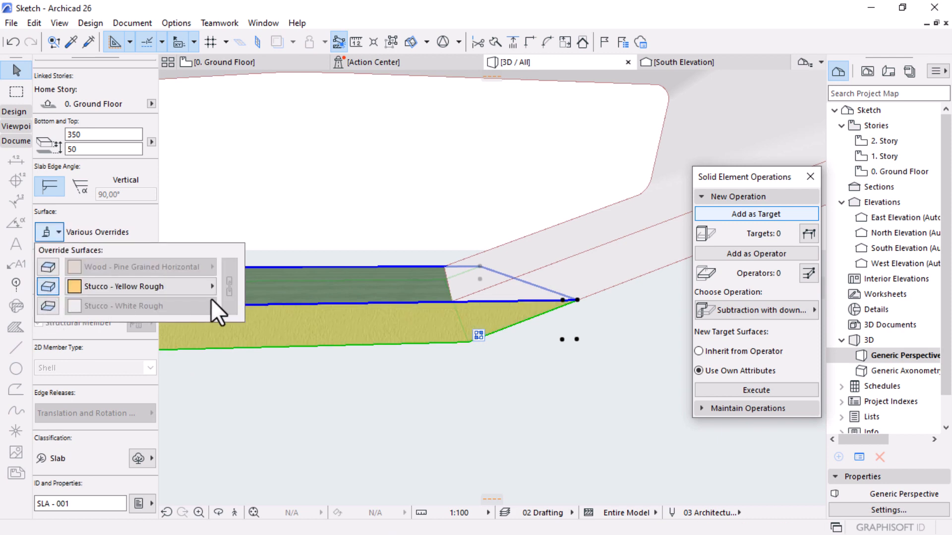
left_click(194, 293)
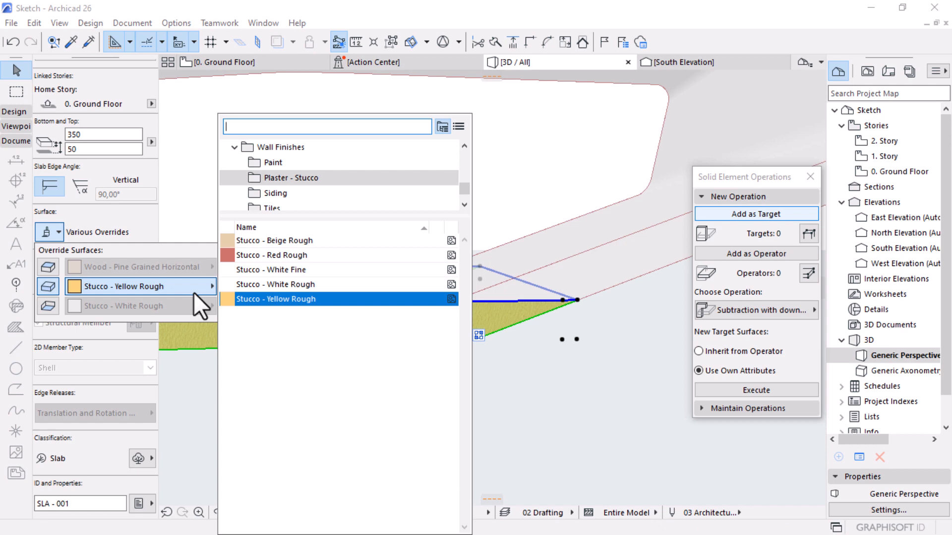
type("paint")
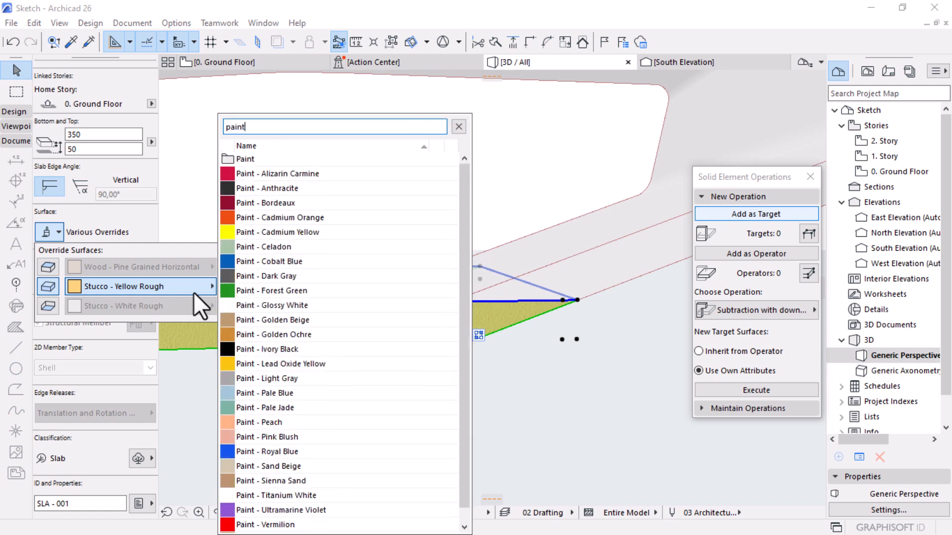
left_click(260, 305)
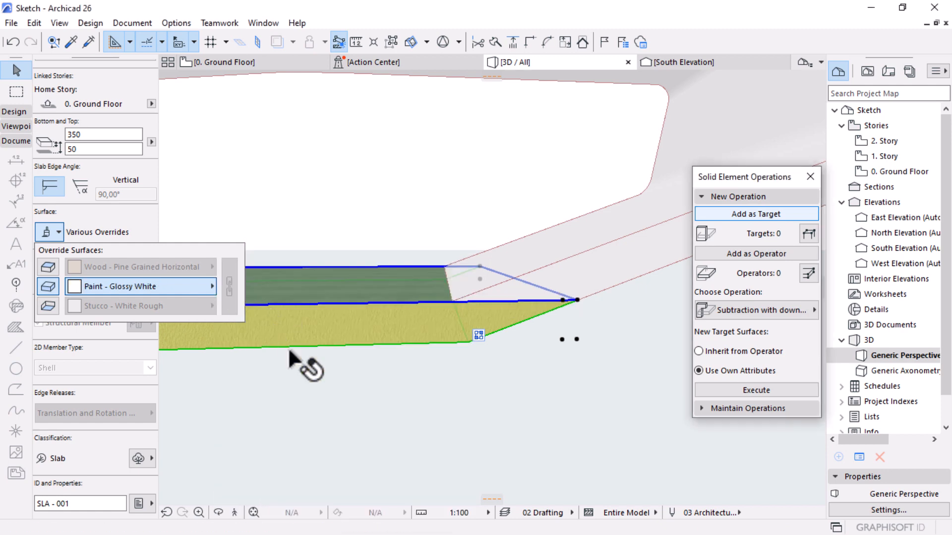
Step: Reselect the concrete slab from above and enable the override for its top surface
left_click(411, 410)
left_click(566, 419)
middle_click_drag(484, 385, 570, 272, "shift")
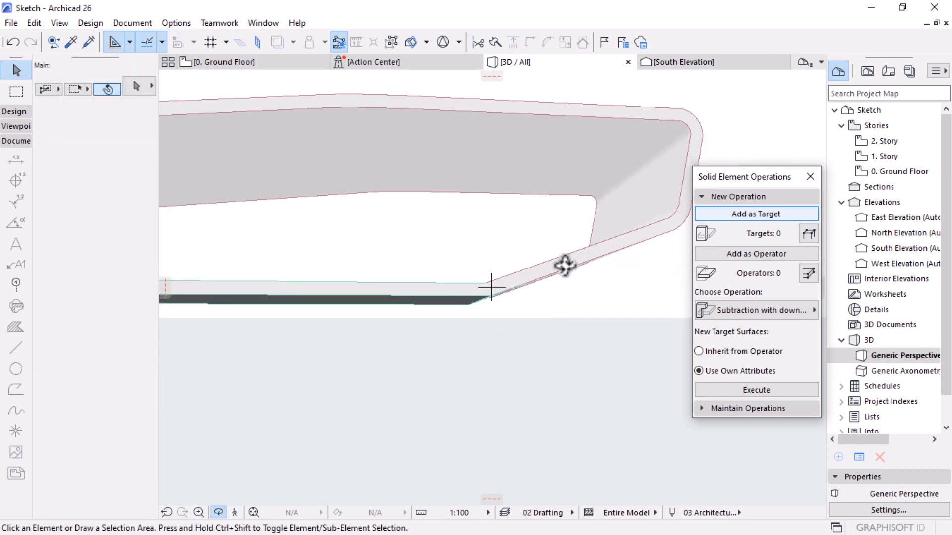
middle_click_drag(340, 285, 498, 307, "shift")
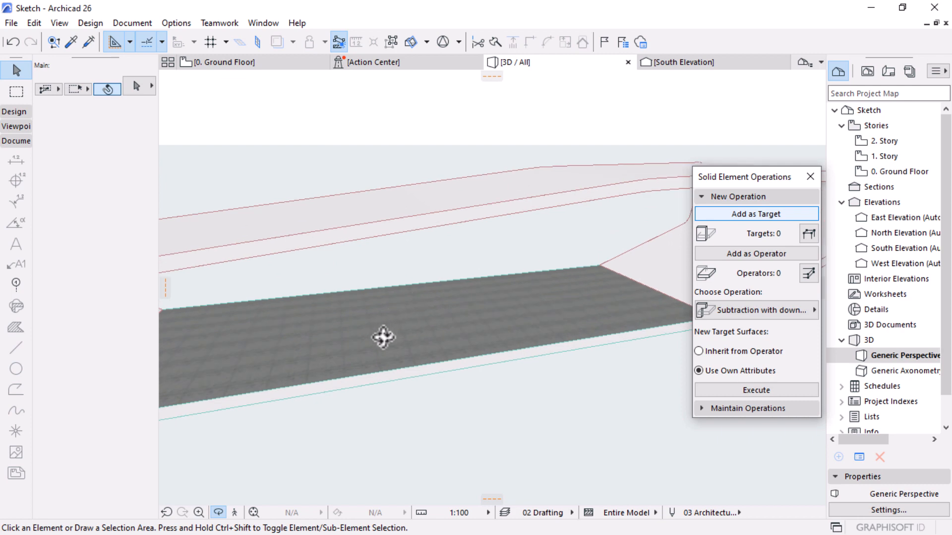
left_click(406, 311)
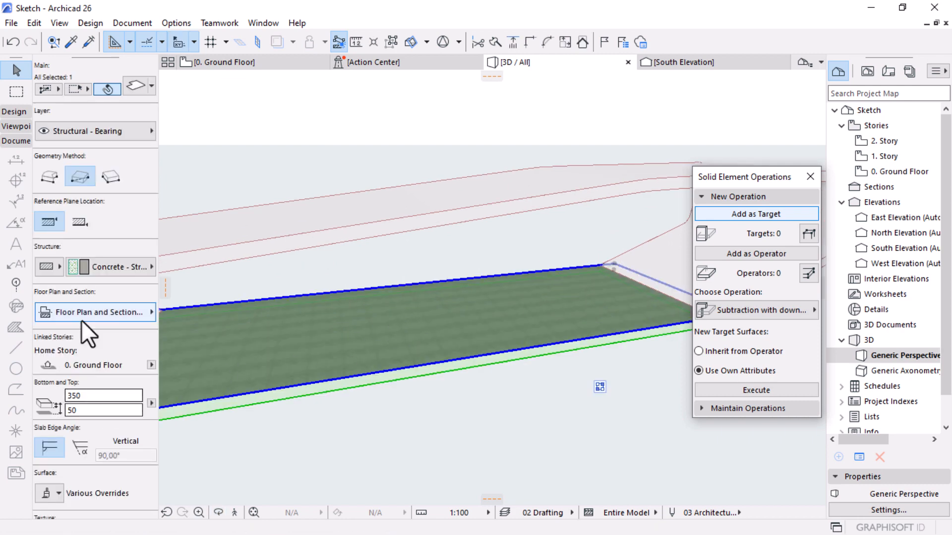
scroll(81, 320, "down", 6)
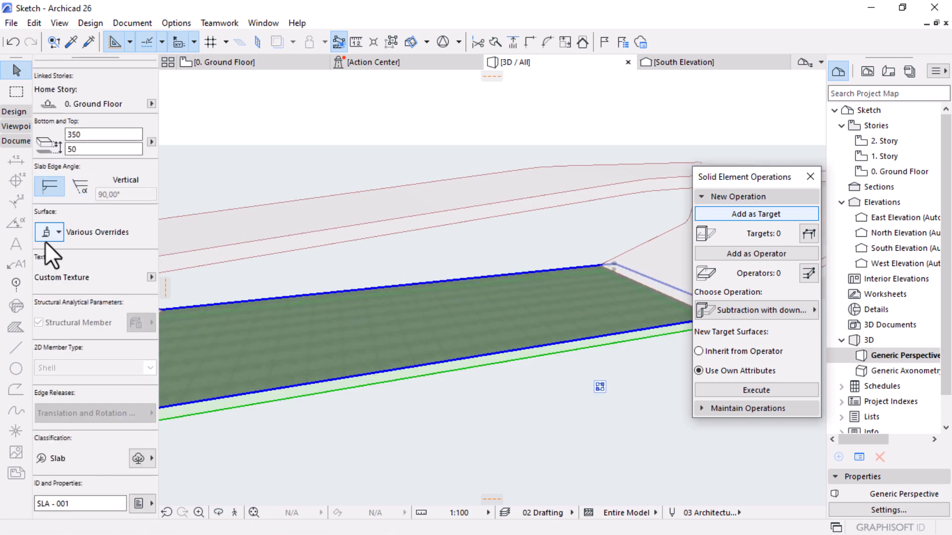
left_click(47, 232)
left_click(44, 268)
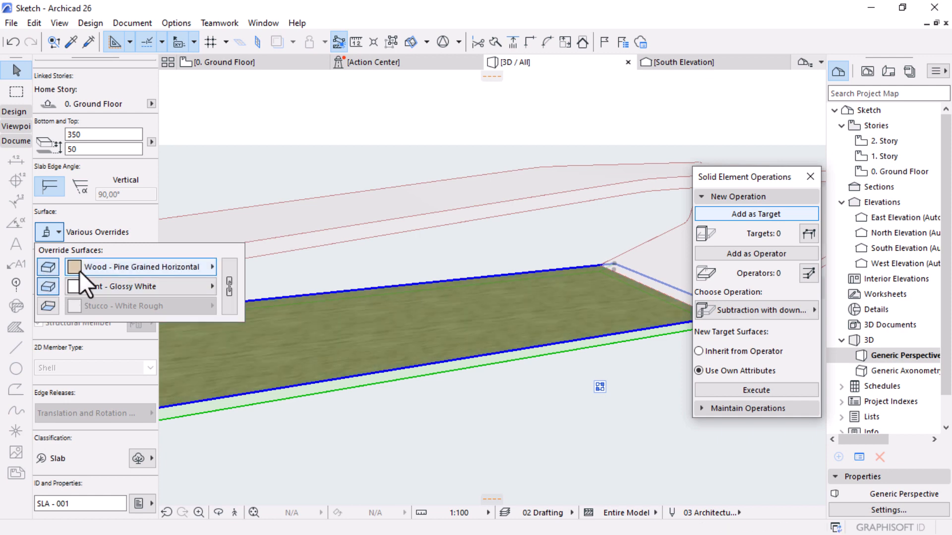
Step: Search the surfaces for "floor", apply Floorboards - 01 to the slab's top surface, and clear the selection
left_click(132, 268)
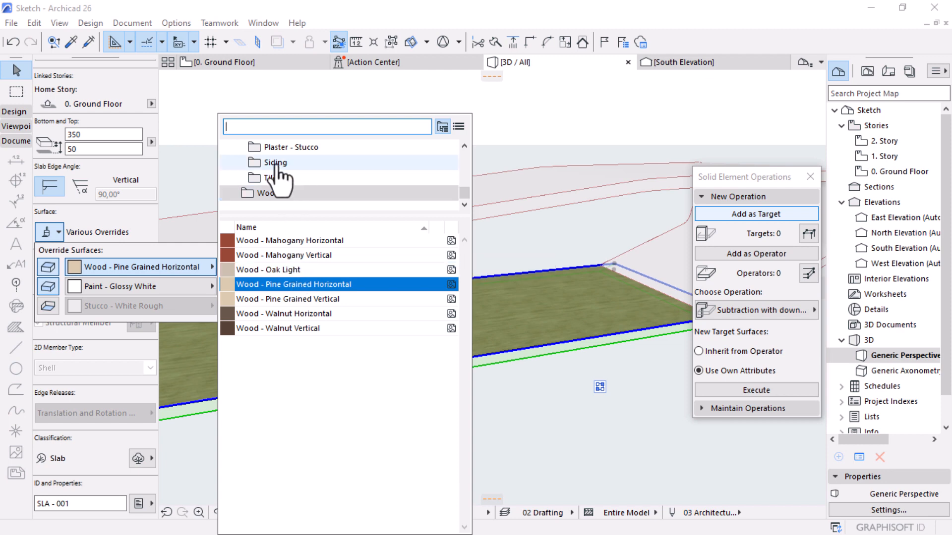
scroll(277, 166, "up", 3)
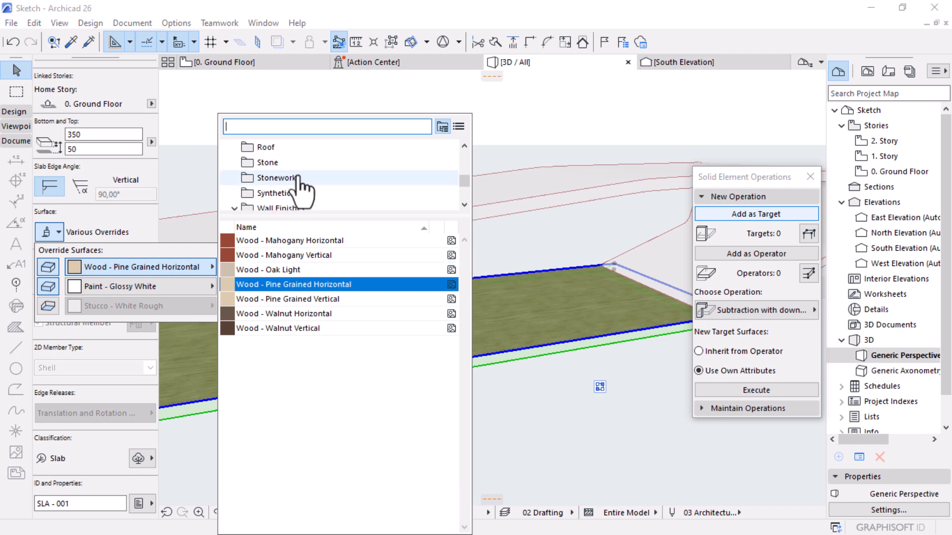
type("floor")
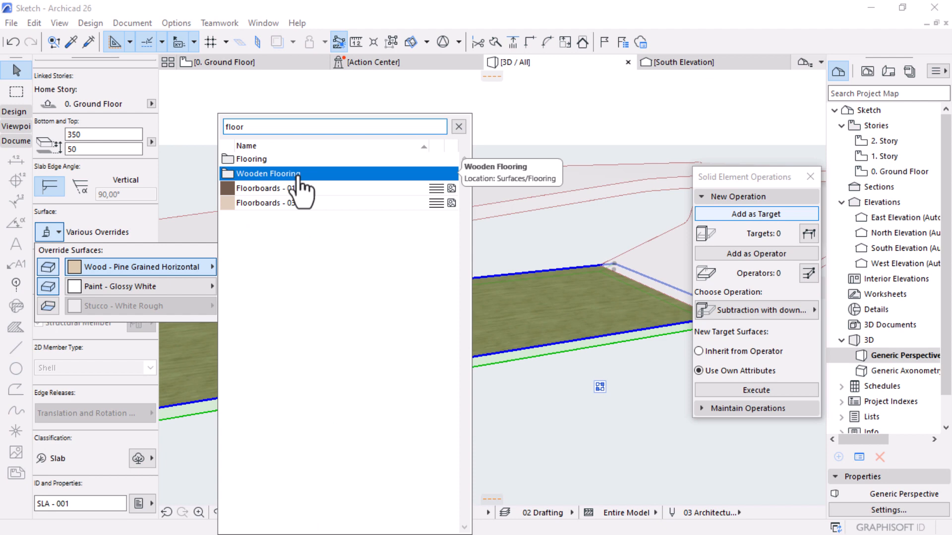
left_click(255, 190)
left_click(488, 328)
scroll(477, 327, "up", 4)
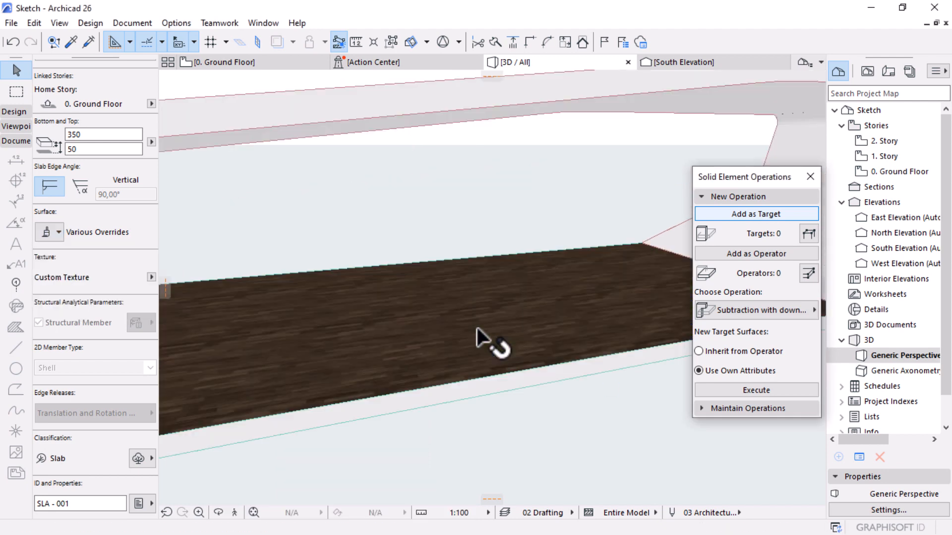
scroll(486, 364, "down", 3)
scroll(504, 411, "down", 3)
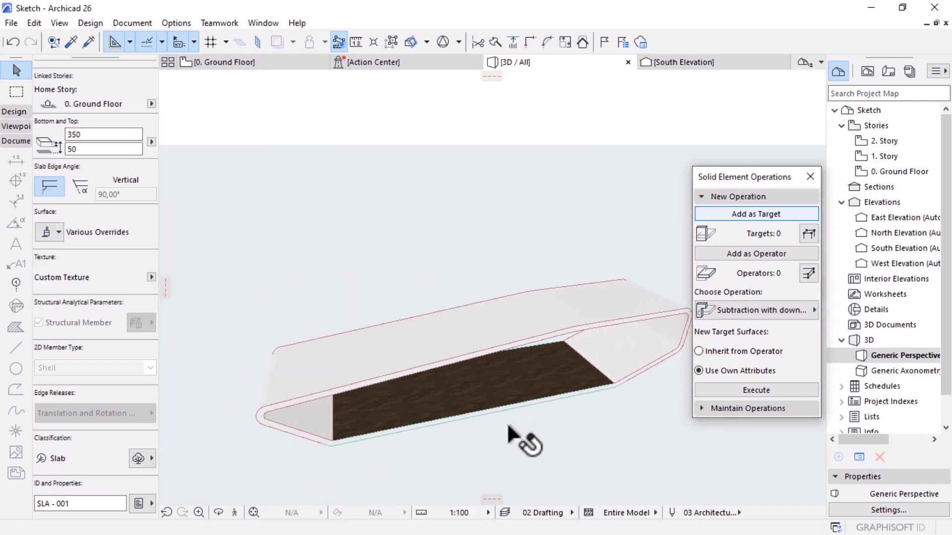
left_click(555, 436)
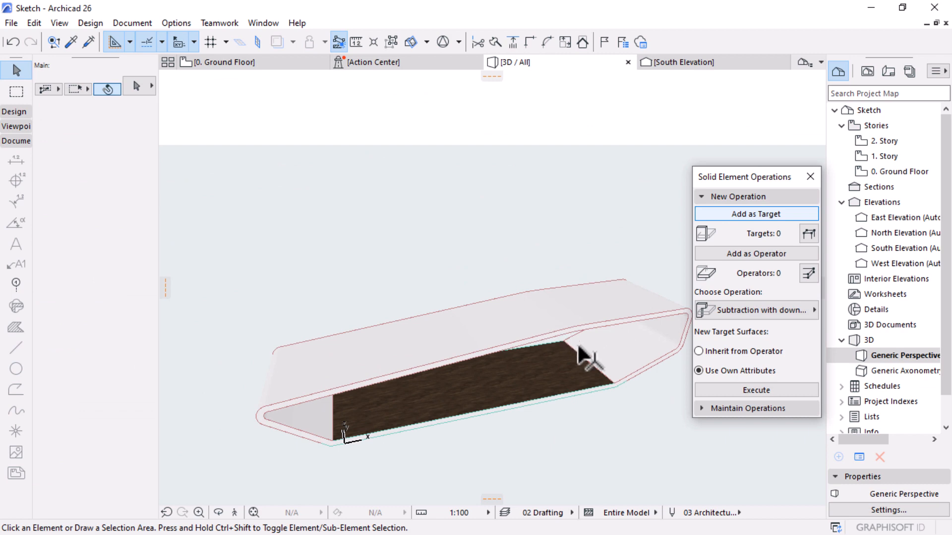
Step: Collapse the New Operation section of Solid Element Operations and move the palette clear of the model
left_click(723, 196)
left_click_drag(739, 179, 743, 81)
scroll(473, 282, "down", 2)
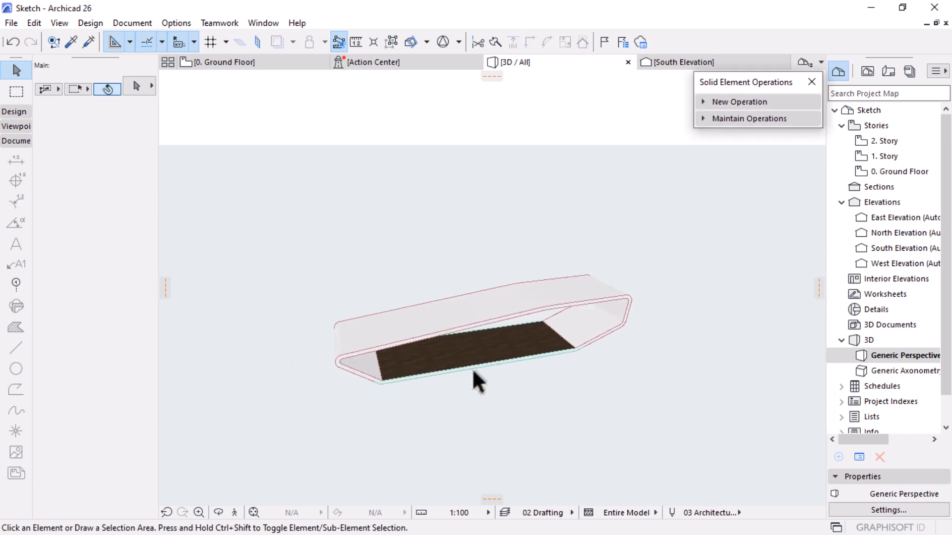
scroll(472, 369, "up", 1)
key("o")
scroll(474, 378, "down", 1)
left_click_drag(474, 379, 493, 341)
scroll(494, 342, "up", 2)
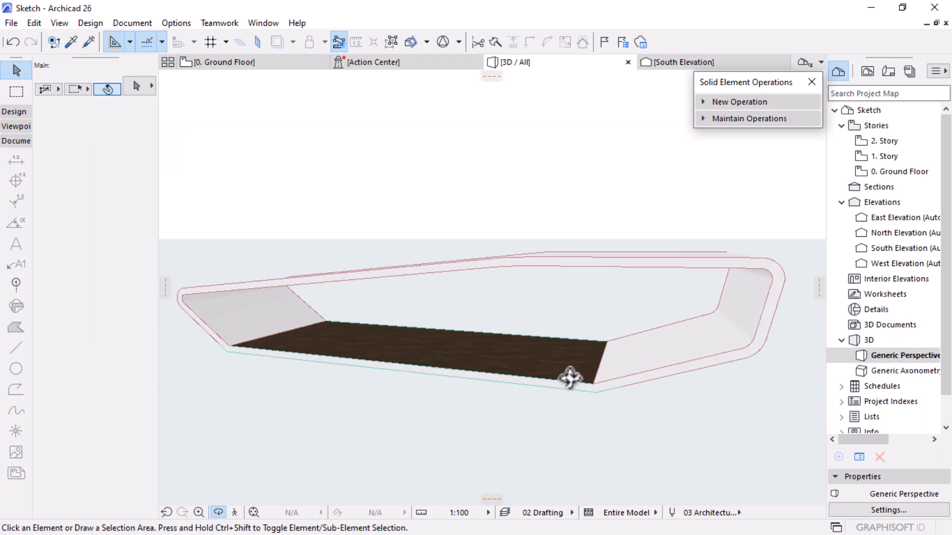
key("Escape")
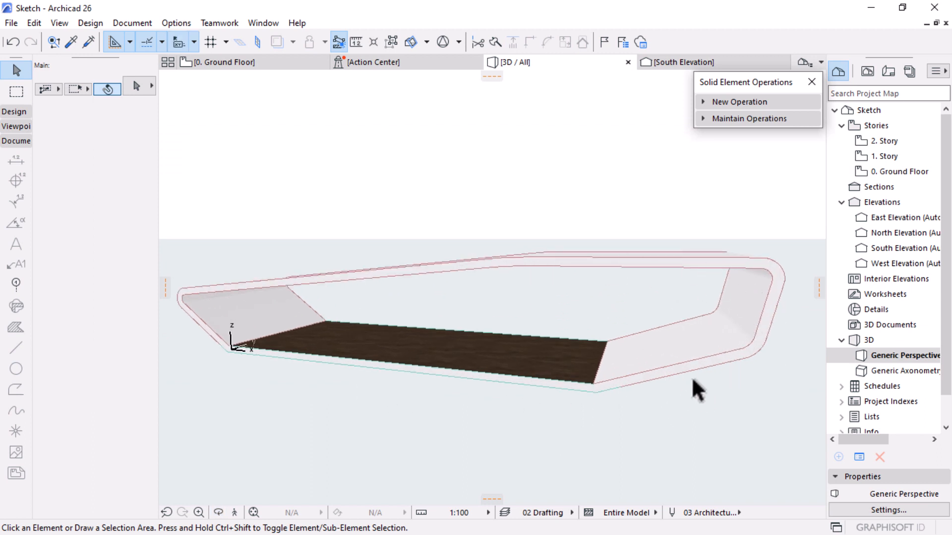
Step: Set the shell's uncut line pen and overhead line pen to 1
scroll(693, 380, "up", 4)
left_click(621, 245)
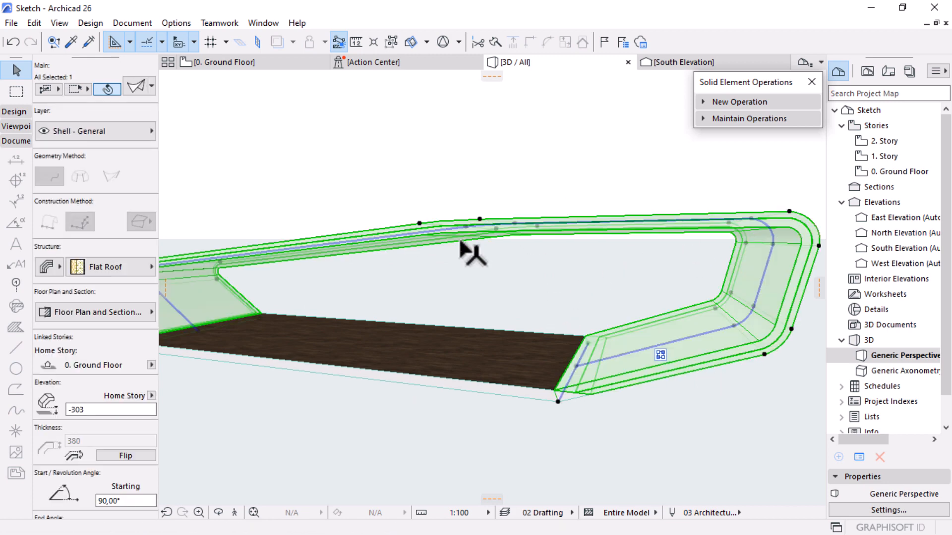
left_click(98, 312)
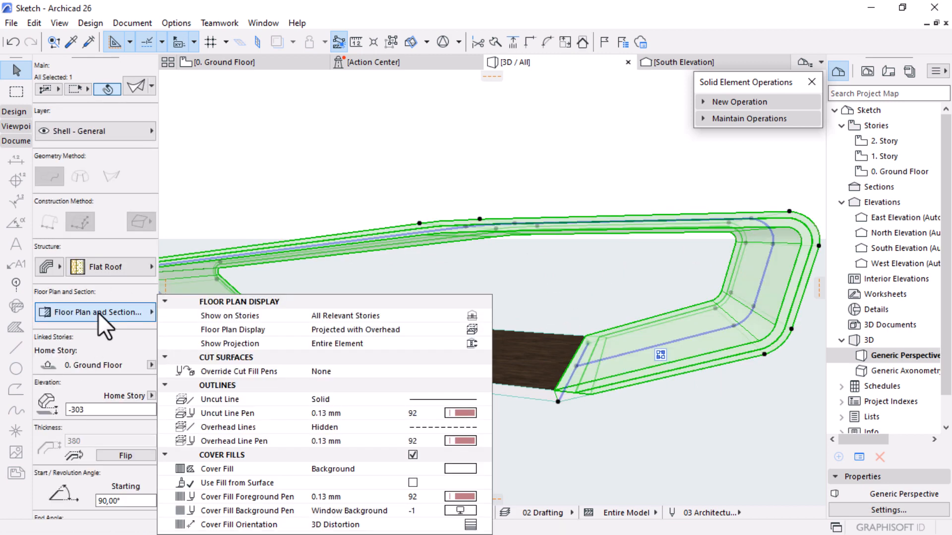
left_click(432, 413)
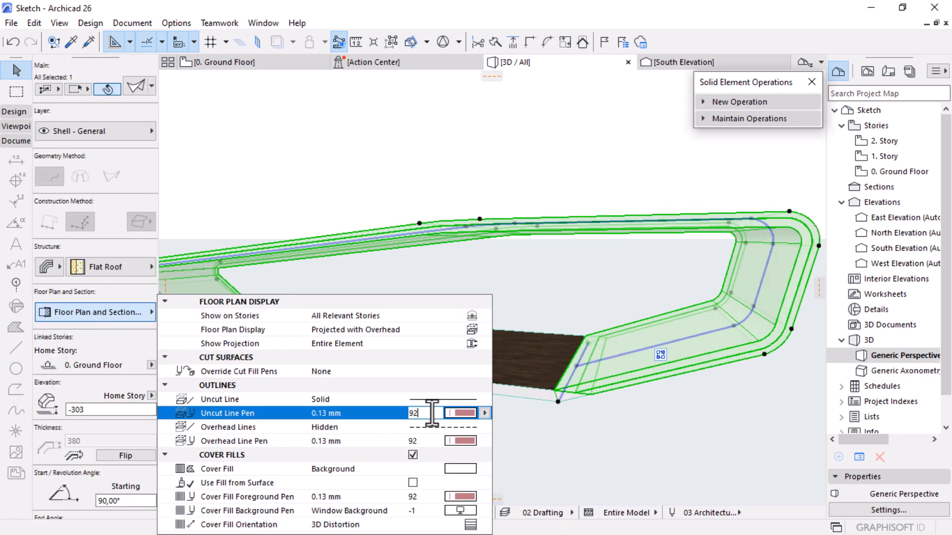
type("1")
left_click(430, 439)
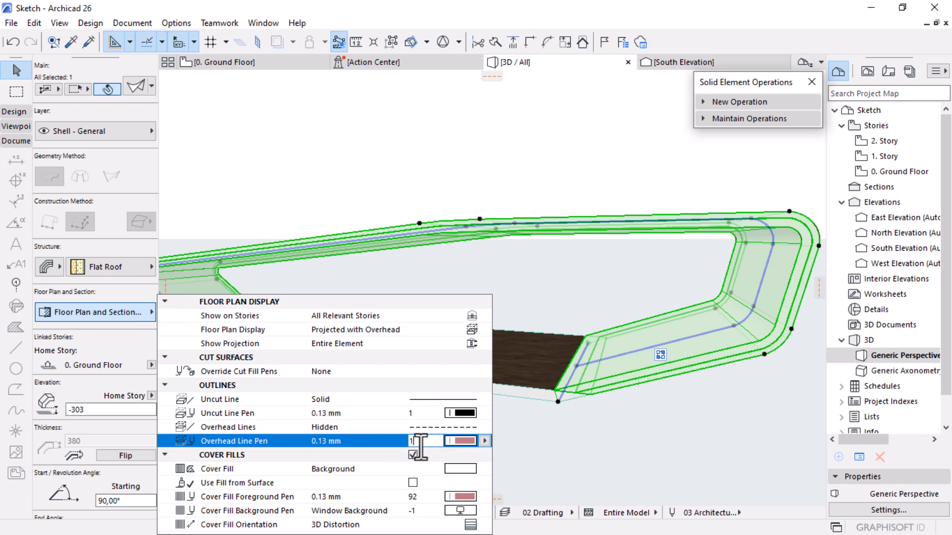
type("1")
Step: Set the shell's cover fill foreground pen to 1 and clear the selection
left_click(422, 495)
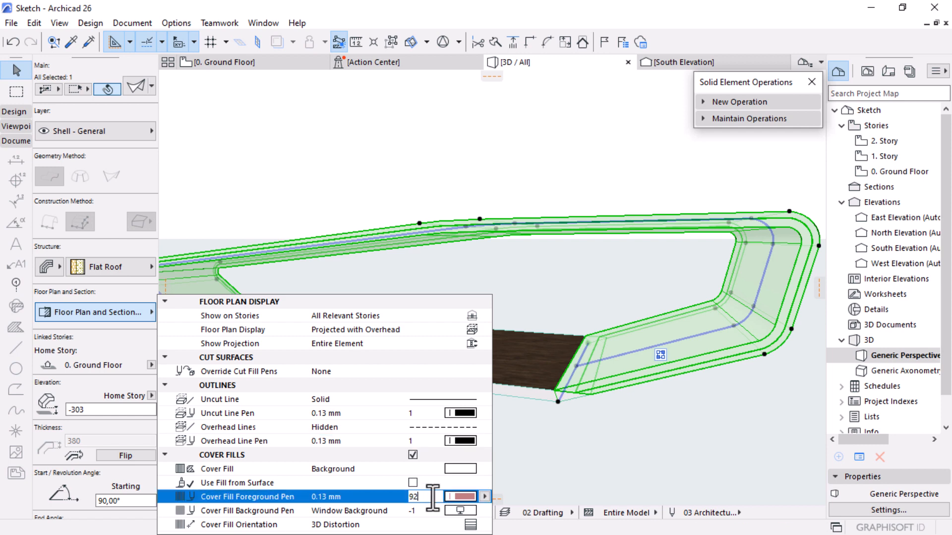
left_click(92, 483)
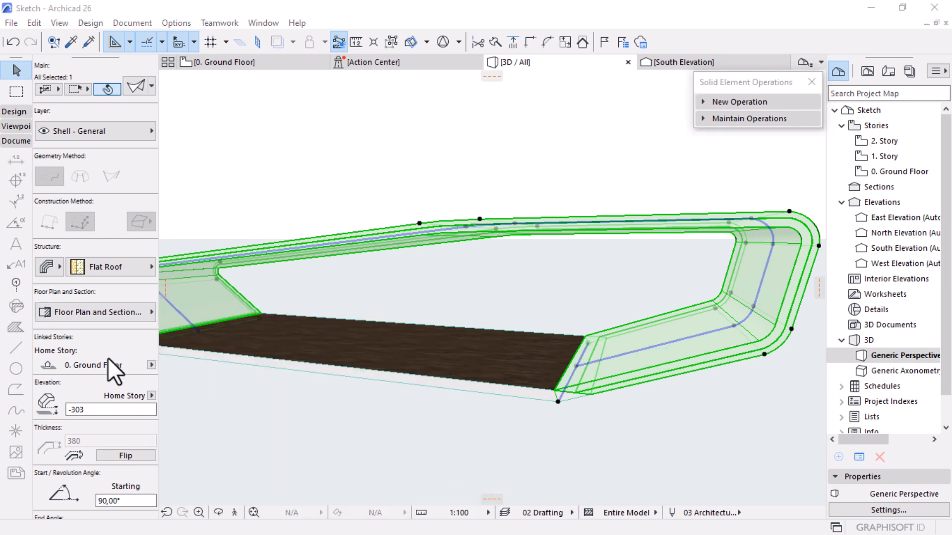
left_click(135, 312)
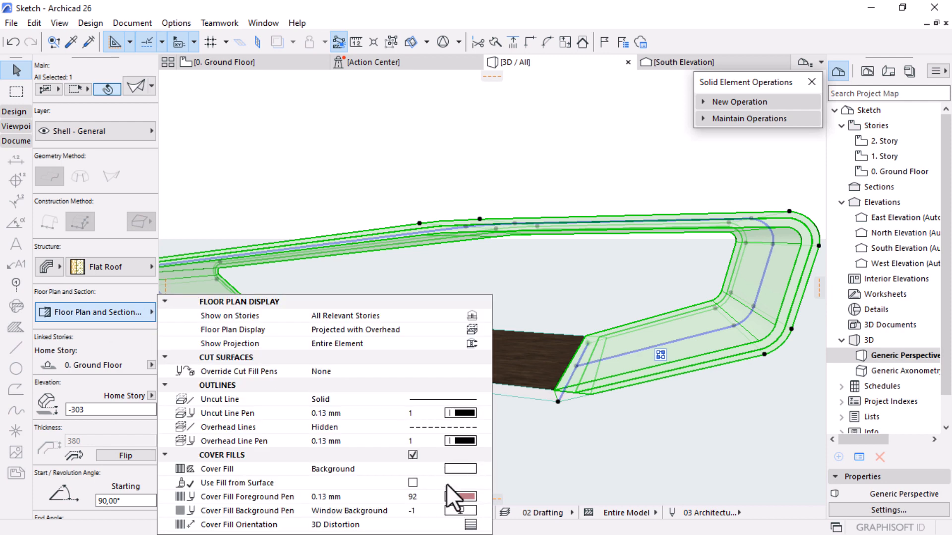
left_click(431, 496)
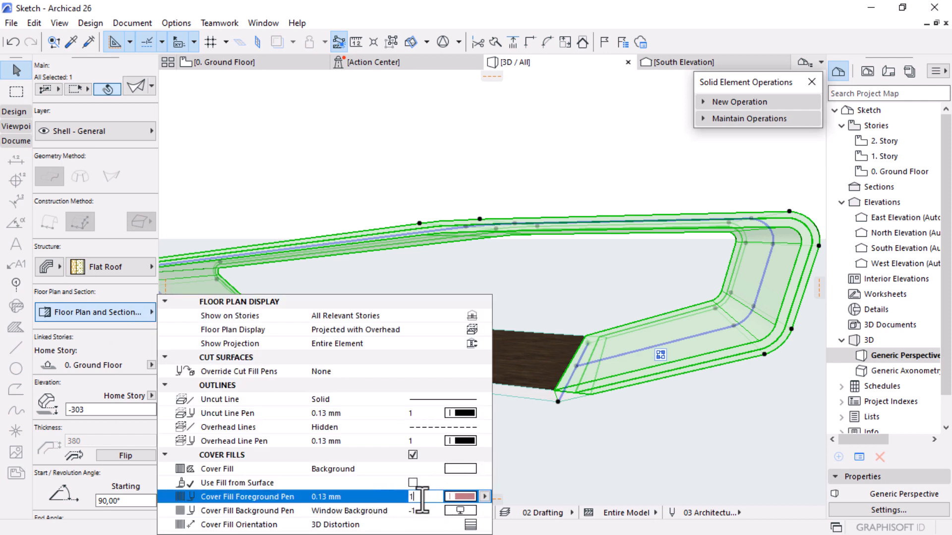
key("Return")
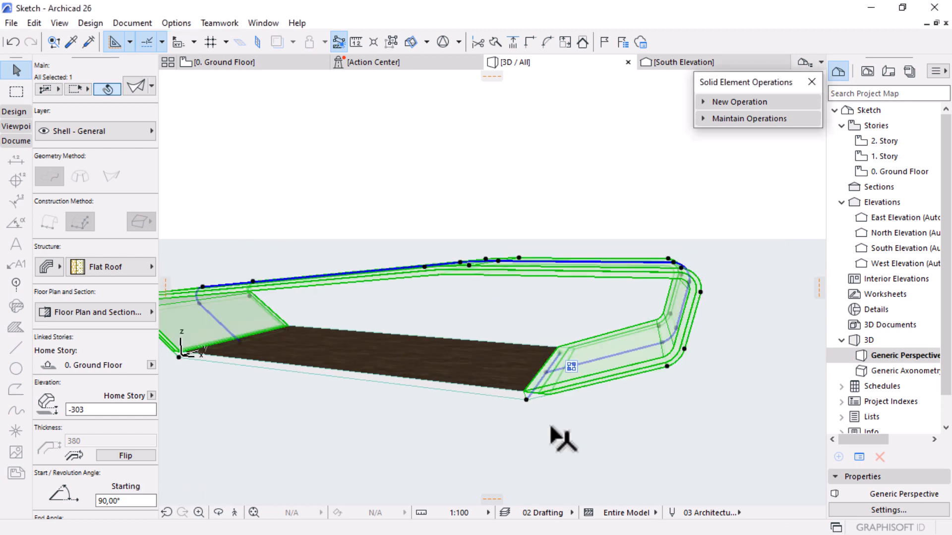
key("Escape")
Step: Set the concrete slab's cut line pen to black pen 21, 0.35 mm General - Cut Structural
left_click(427, 353)
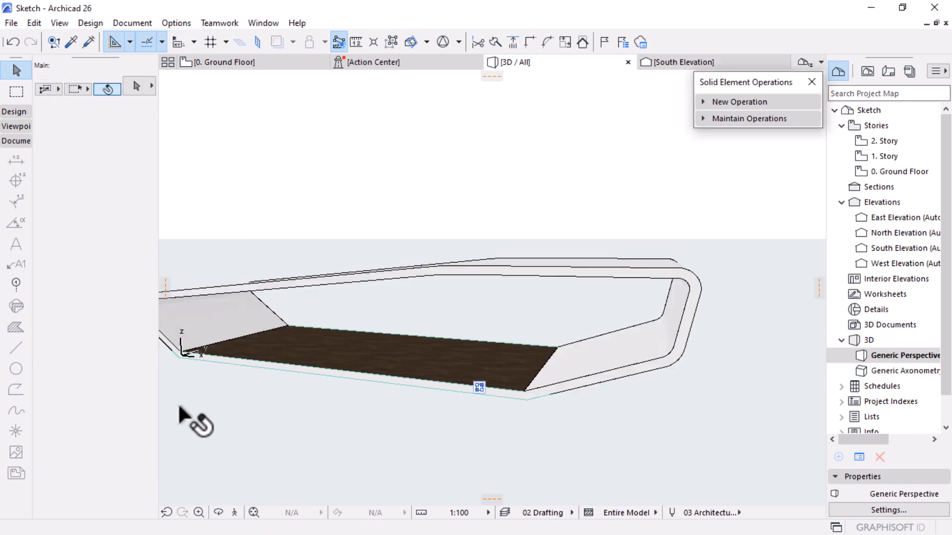
left_click(83, 312)
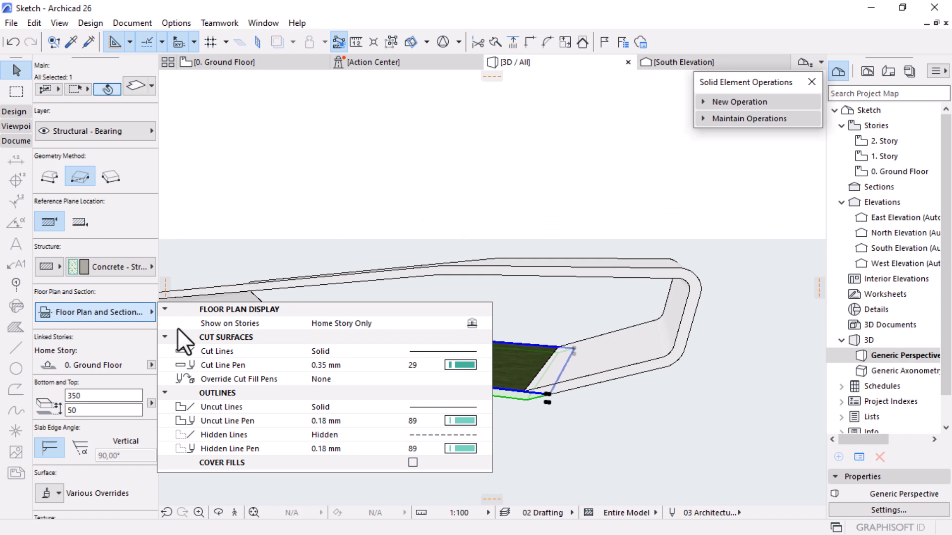
left_click(413, 365)
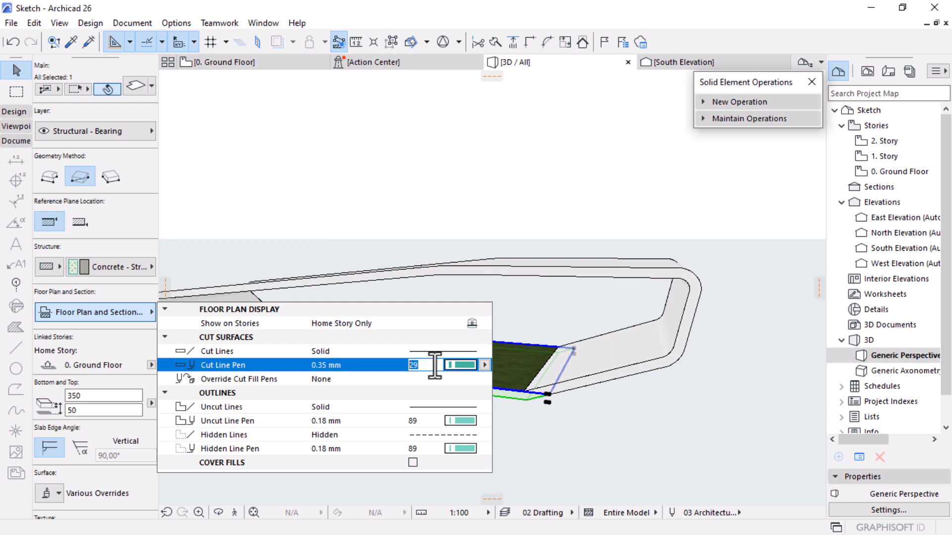
left_click(462, 366)
left_click(497, 371)
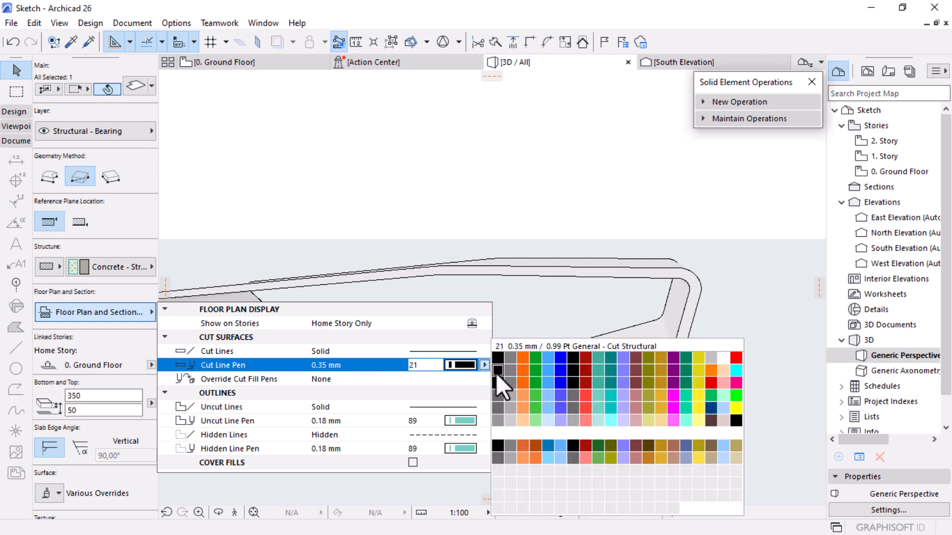
Step: Set the concrete slab's uncut line pen to 1, then clear the selection
left_click(423, 421)
type("1")
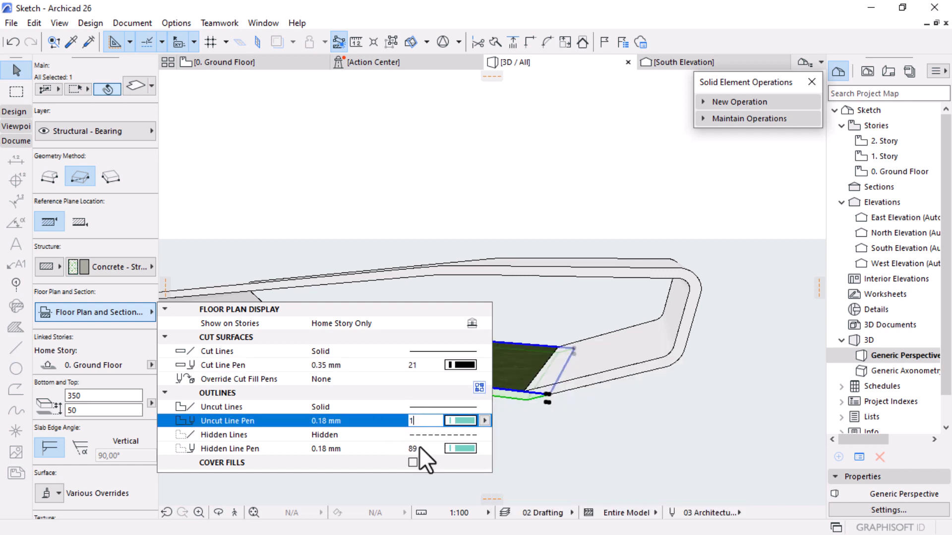
left_click(420, 447)
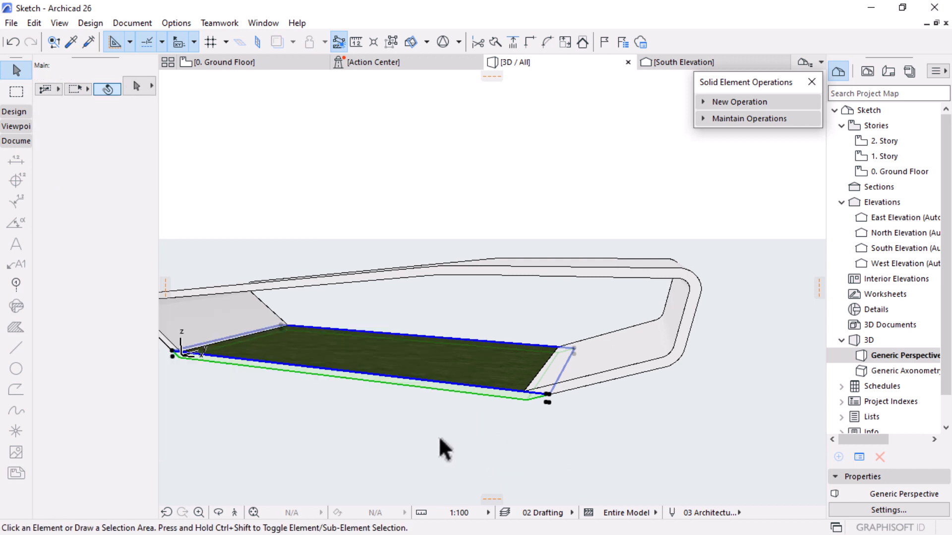
left_click(446, 426)
Step: Examine the joints between the concrete slab and the shell from the side, from below and at both ends
mouse_move(628, 390)
middle_mouse_down("shift")
mouse_move(621, 419)
mouse_move(644, 392)
middle_mouse_up("shift")
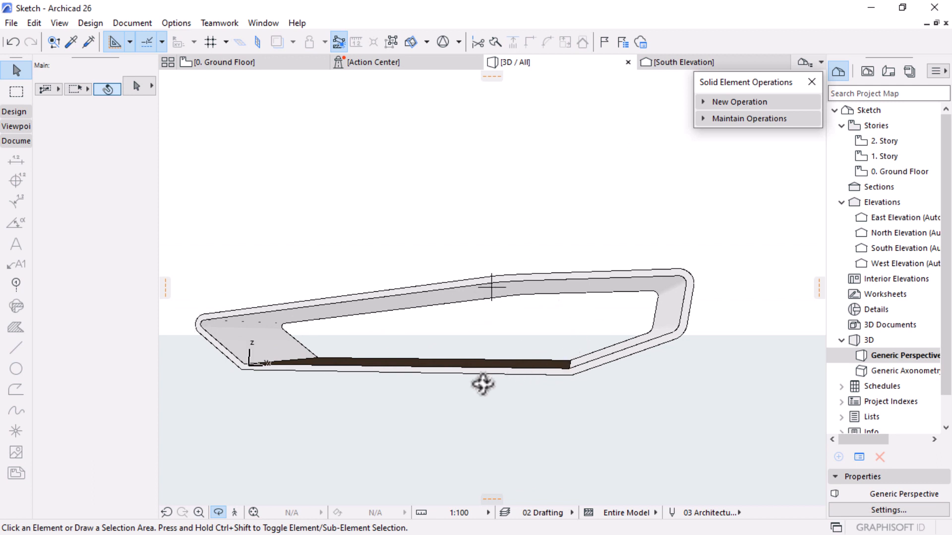
middle_click_drag(482, 384, 414, 375, "shift")
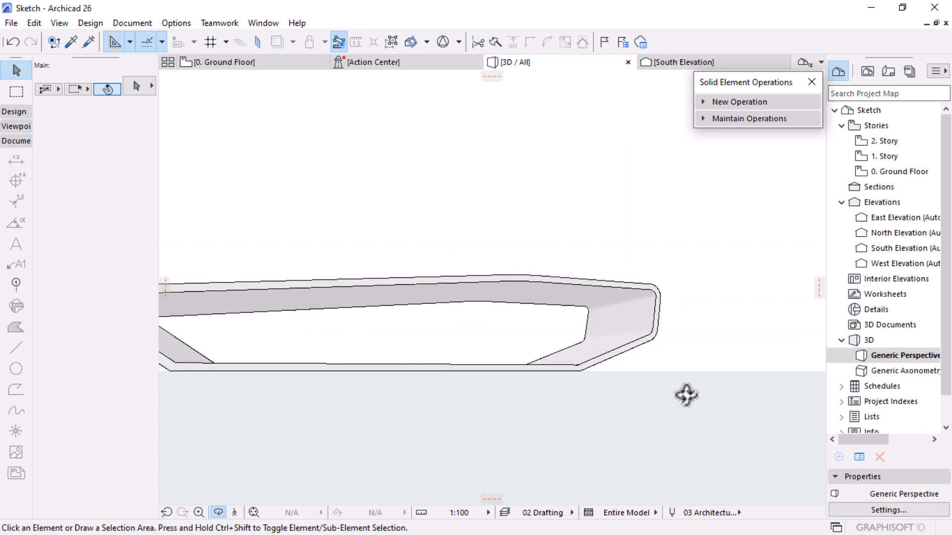
mouse_move(685, 395)
middle_mouse_down("shift")
mouse_move(652, 342)
mouse_move(620, 317)
mouse_move(483, 361)
mouse_move(542, 442)
mouse_move(474, 319)
mouse_move(660, 342)
mouse_move(527, 320)
mouse_move(567, 335)
mouse_move(342, 272)
middle_mouse_up("shift")
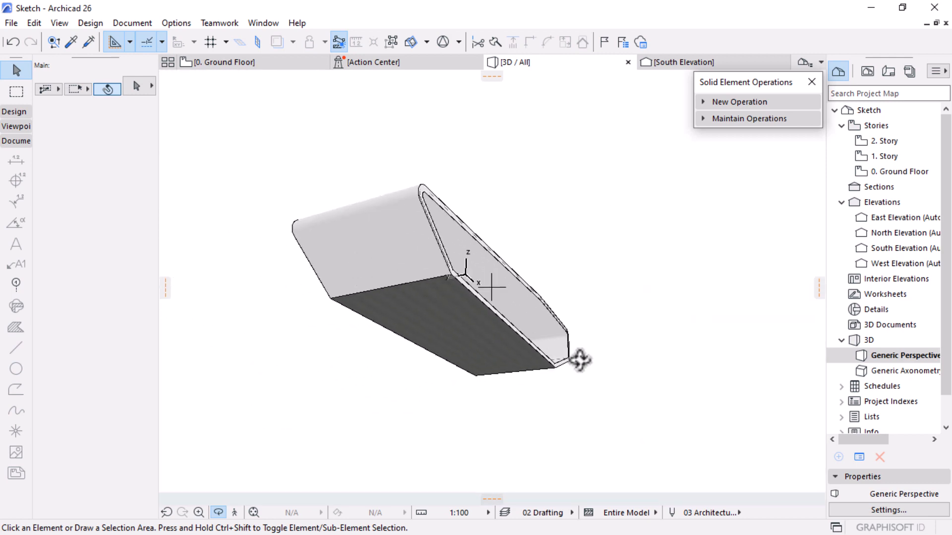
middle_click_drag(580, 360, 615, 304, "shift")
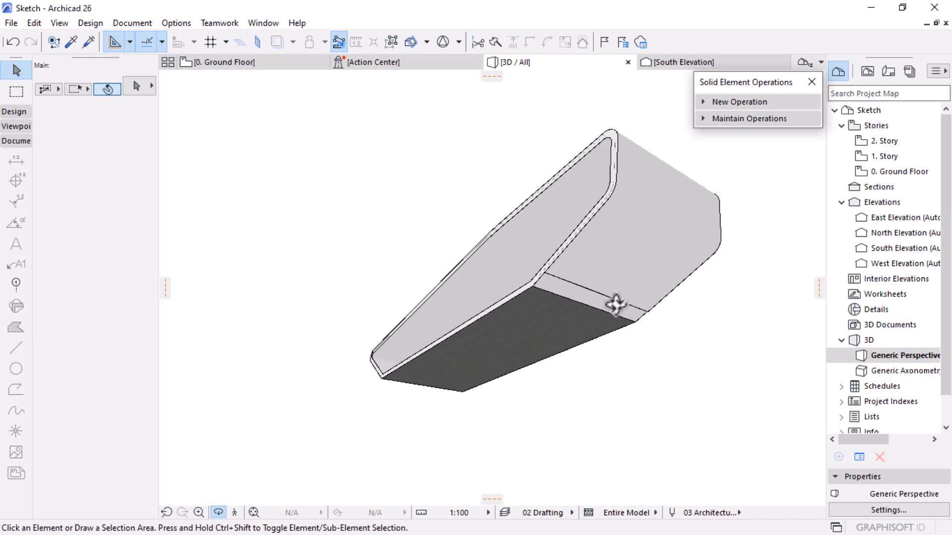
scroll(615, 304, "up", 5)
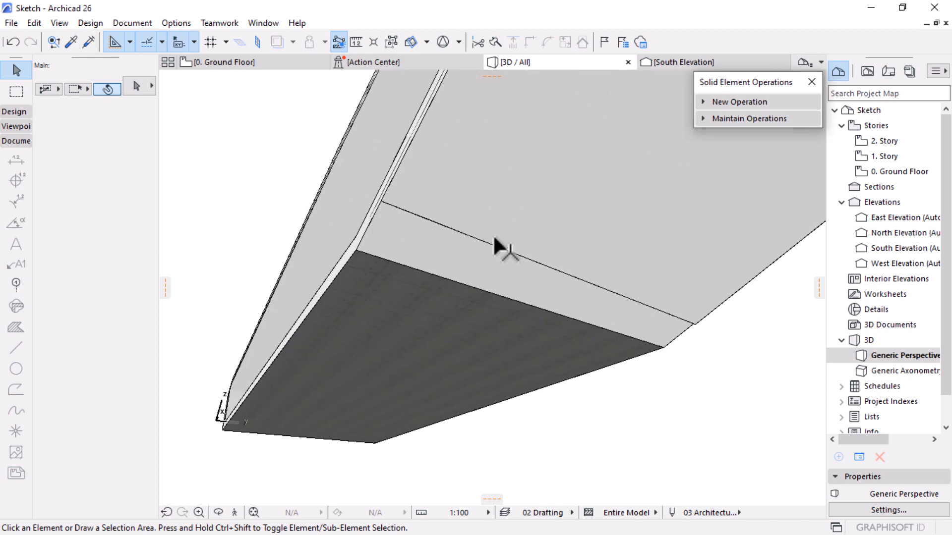
middle_click_drag(709, 327, 436, 355, "shift")
left_click(605, 270)
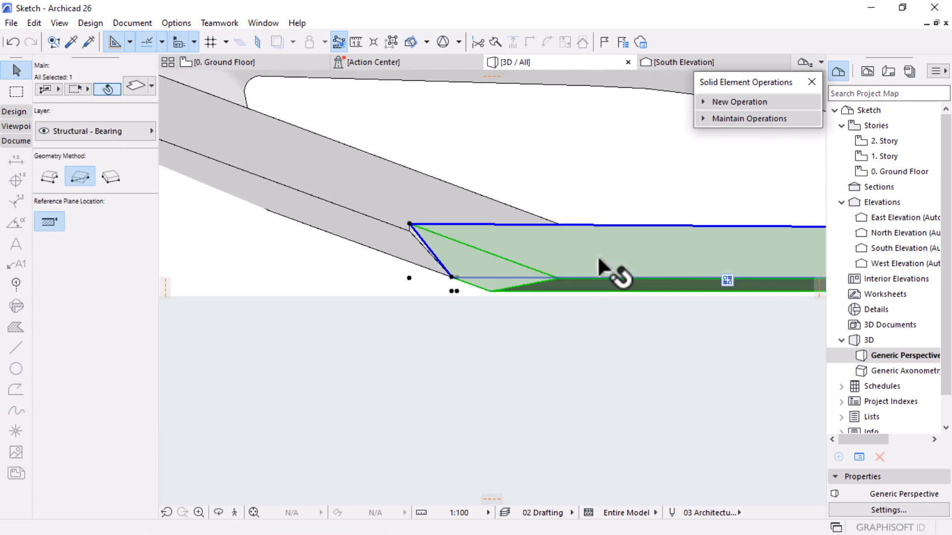
middle_click_drag(442, 244, 425, 228, "shift")
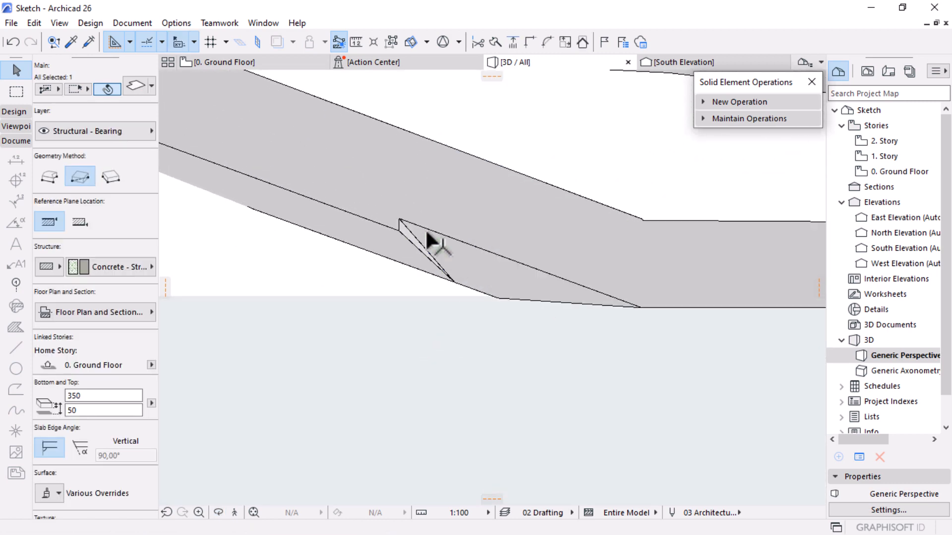
left_click(397, 218)
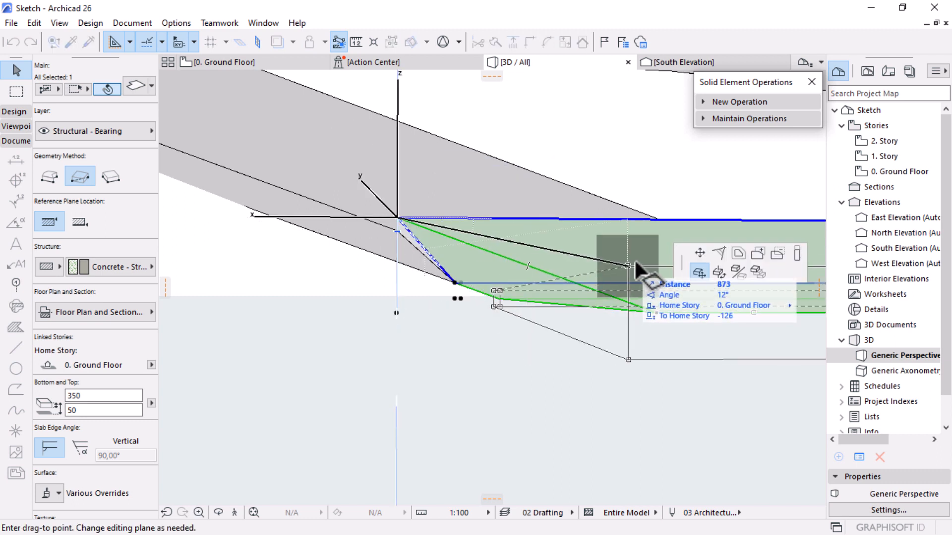
left_click(698, 254)
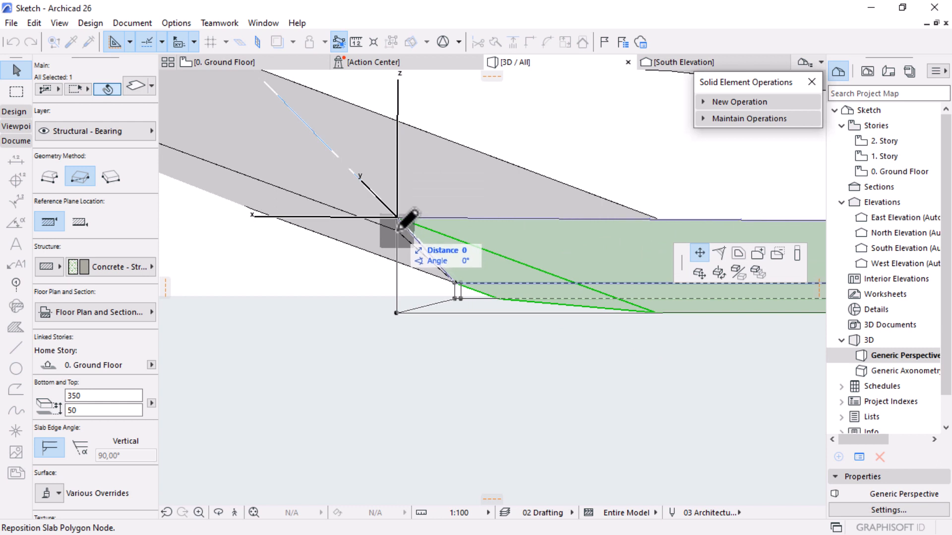
left_click(396, 217)
left_click(353, 314)
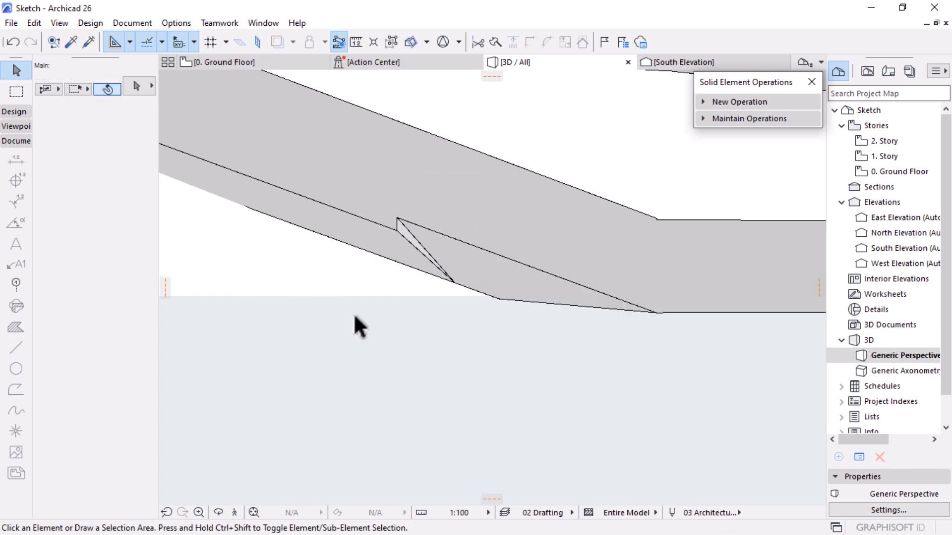
Step: On the 0. Ground Floor plan, reposition the concrete slab's south-east corner node to straighten its skewed east end edge
middle_click_drag(506, 318, 585, 330, "shift")
left_click(601, 318)
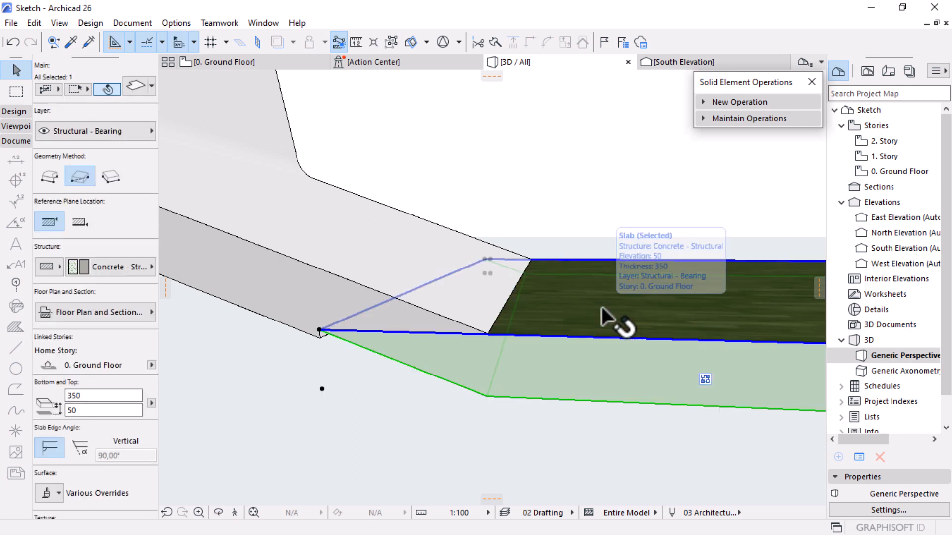
left_click(249, 63)
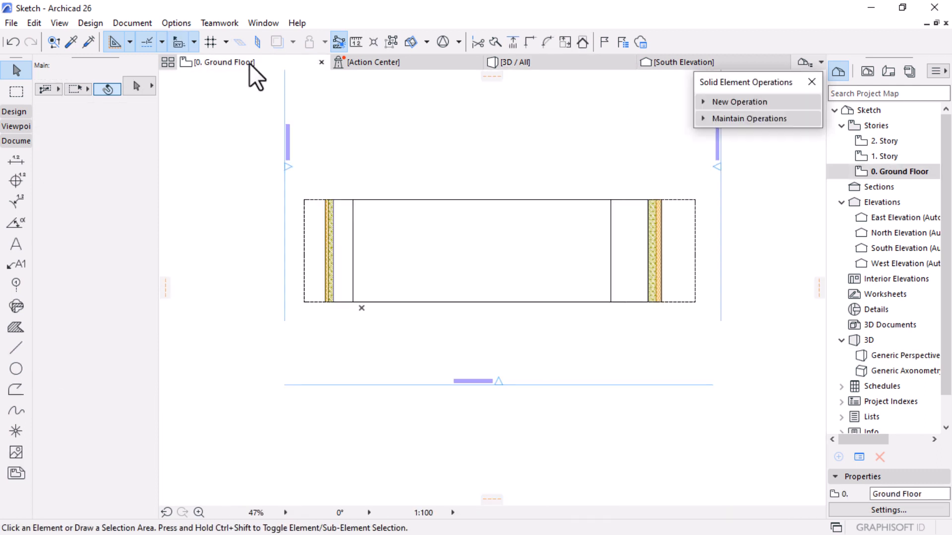
left_click(449, 228)
scroll(648, 298, "up", 12)
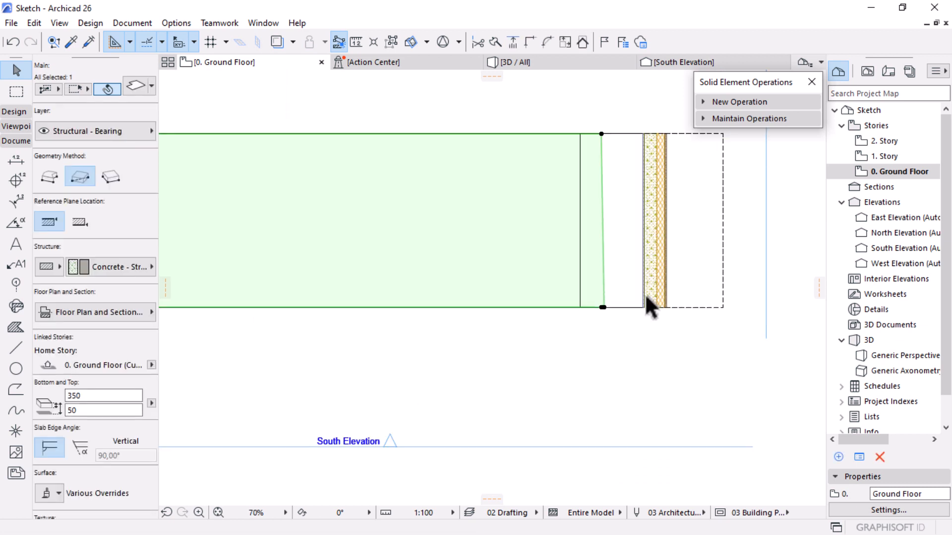
scroll(493, 331, "up", 1)
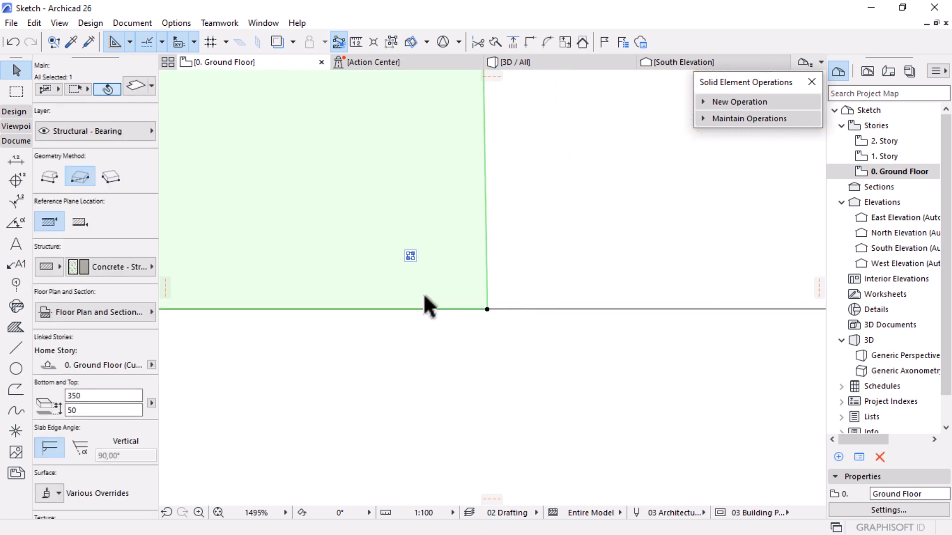
scroll(446, 243, "up", 2)
left_click(515, 357)
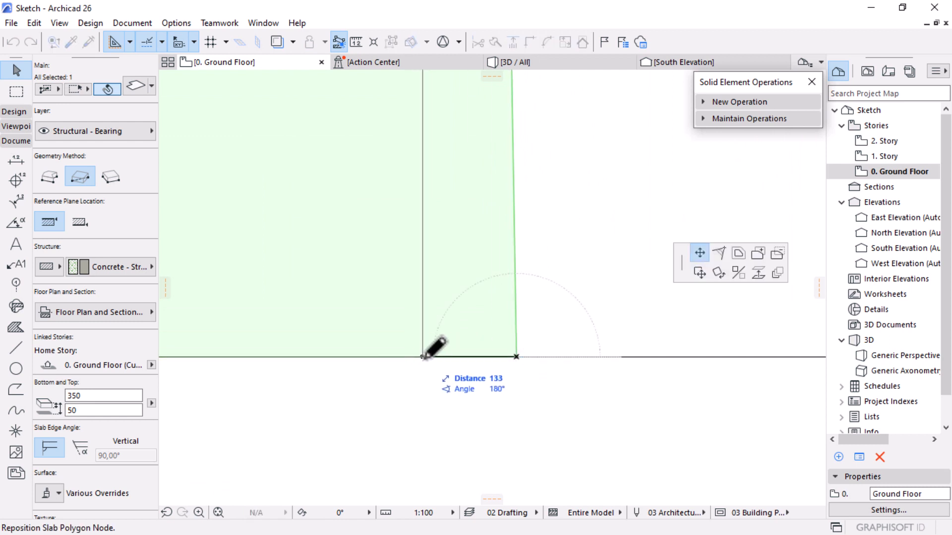
left_click(493, 358)
scroll(502, 350, "down", 5)
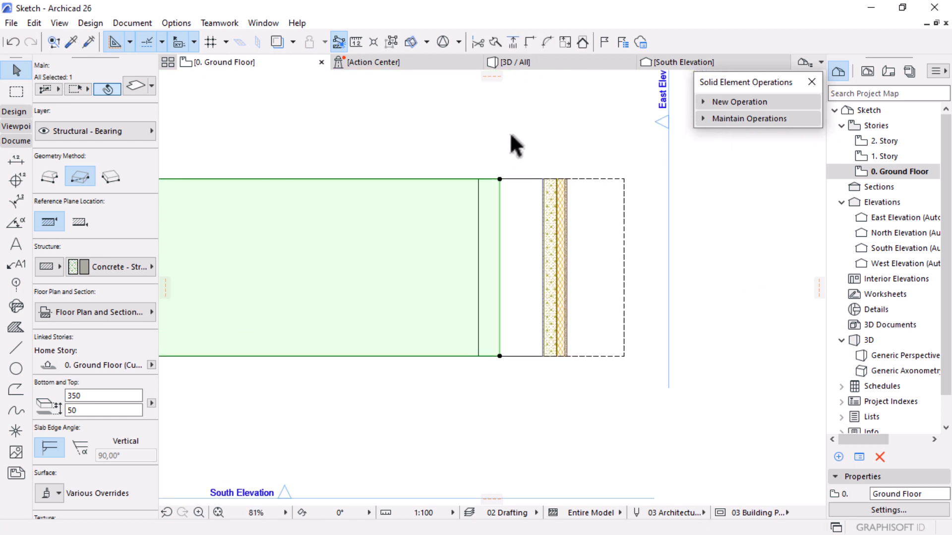
Step: Back in the 3D view, offset the concrete slab's end edge outward by about 130 mm to meet the shell's sloped underside
left_click(542, 64)
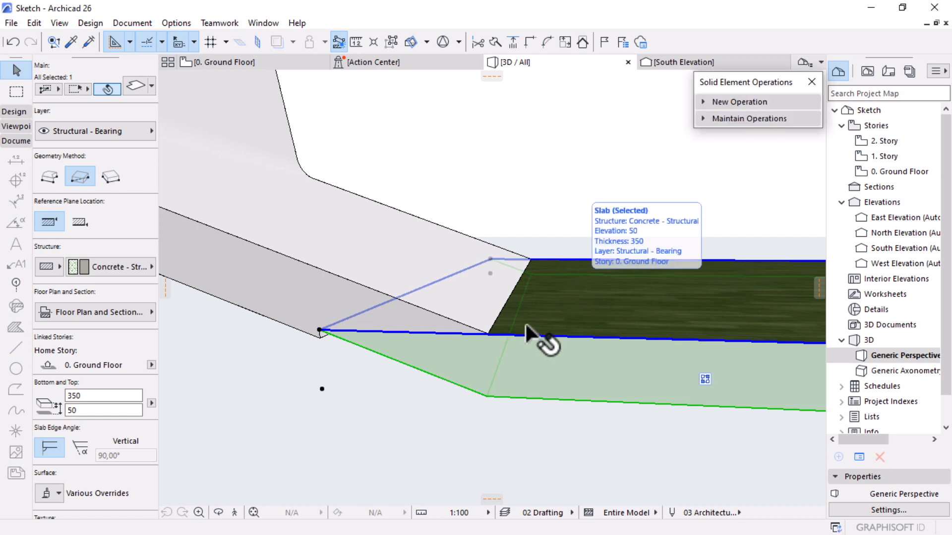
middle_click_drag(473, 342, 484, 296, "shift")
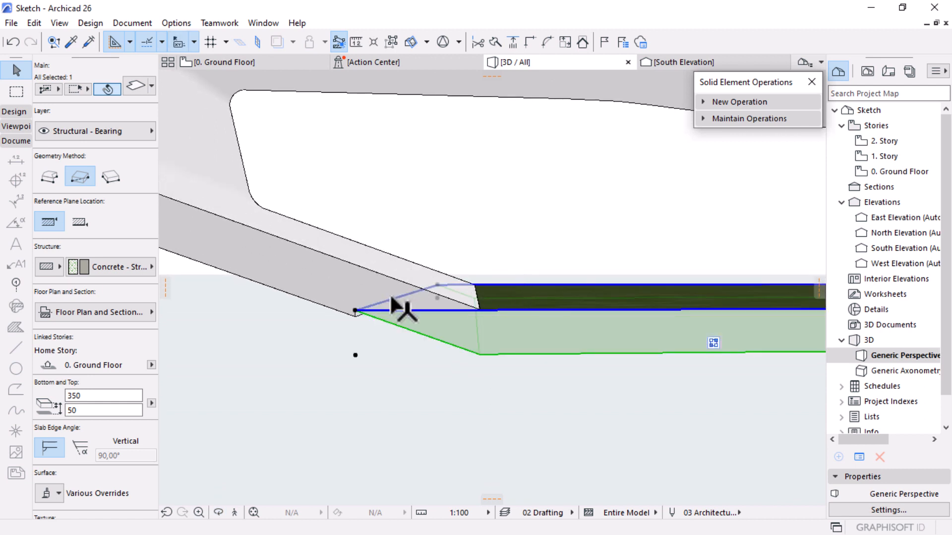
left_click(392, 298)
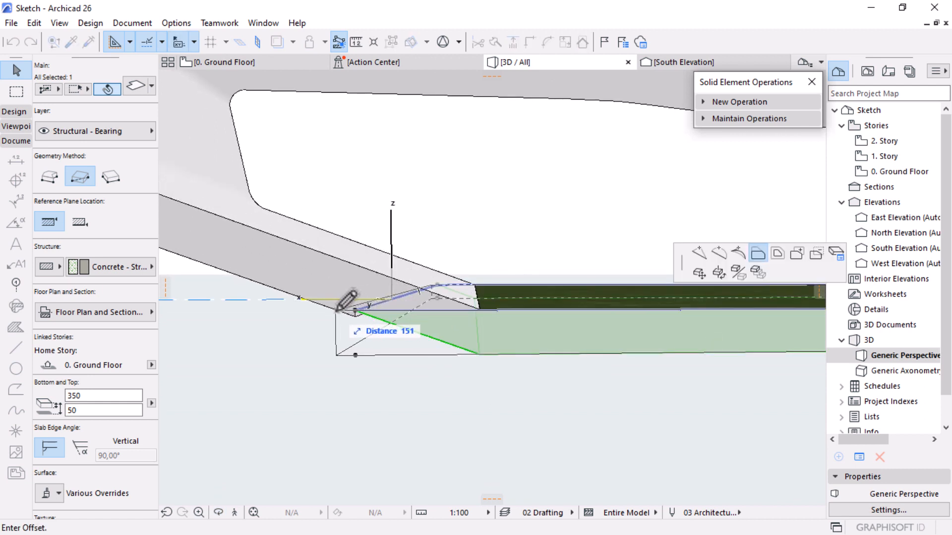
scroll(341, 317, "up", 3)
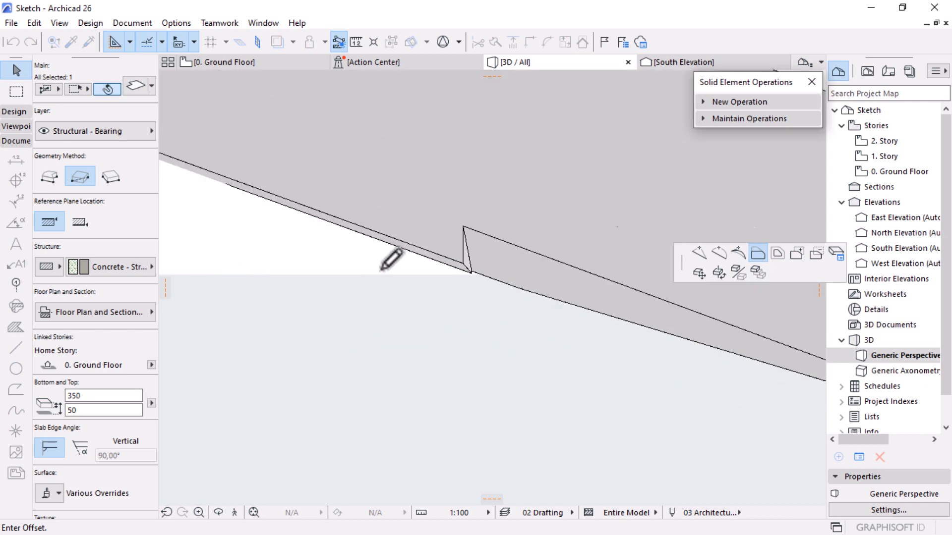
scroll(393, 259, "up", 2)
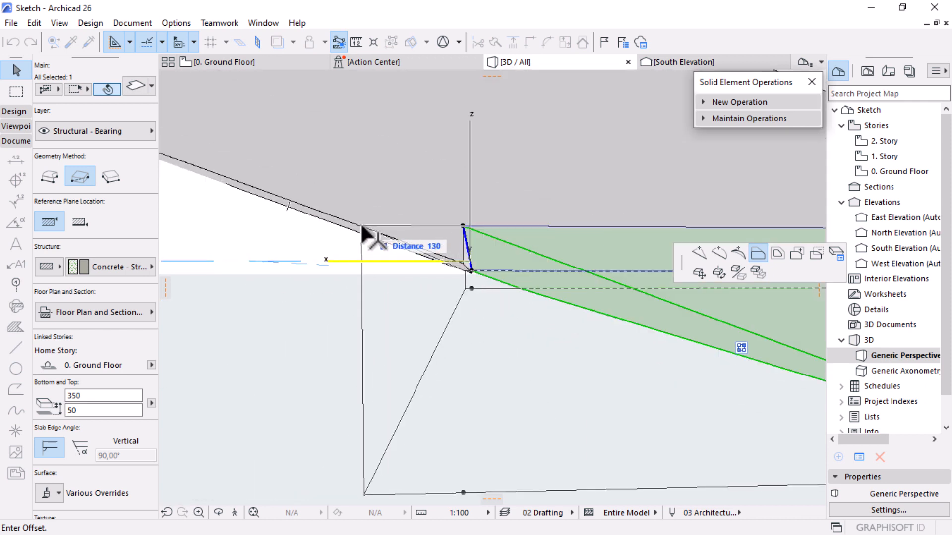
left_click(360, 226)
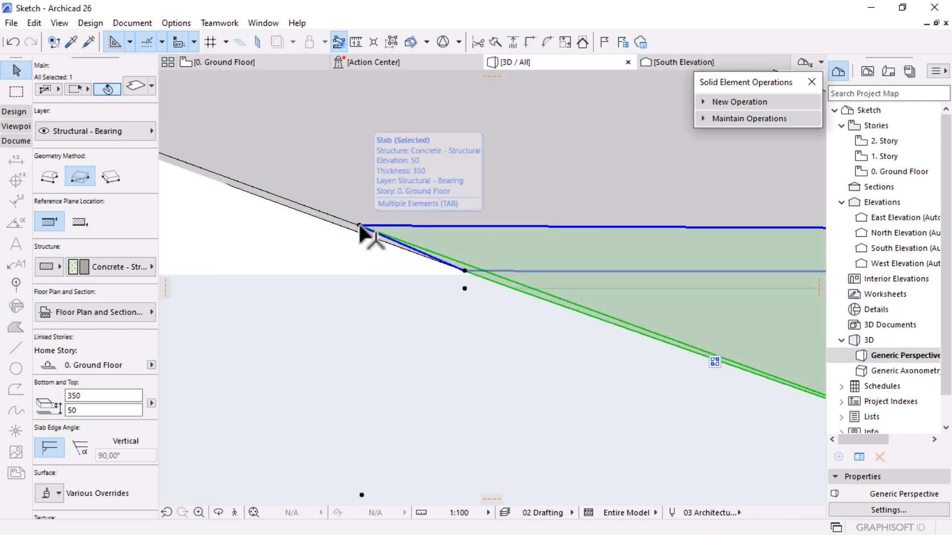
left_click(279, 282)
scroll(306, 279, "down", 5)
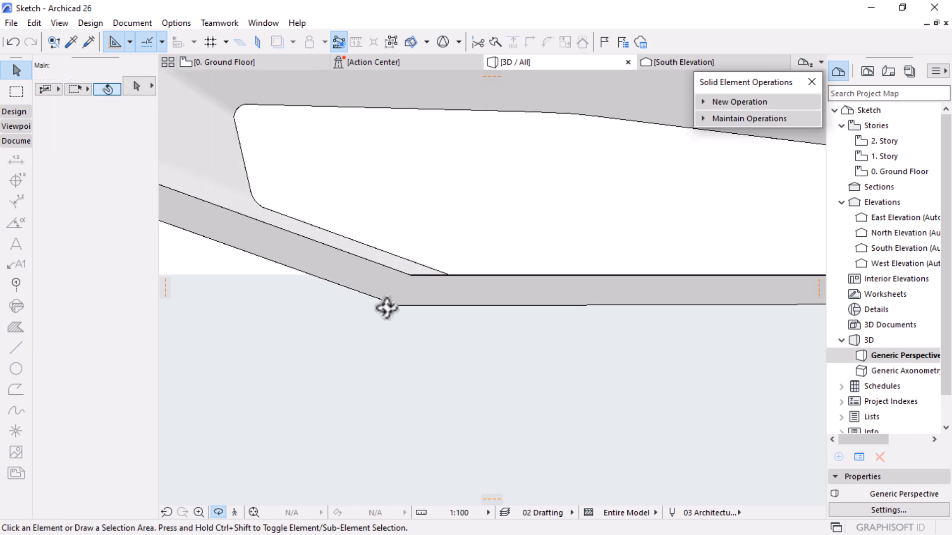
Step: Try to fine-tune the slab's end edge against the shell's underside with small offsets, then undo the last offset
middle_click_drag(387, 308, 306, 257, "shift")
left_click(391, 303)
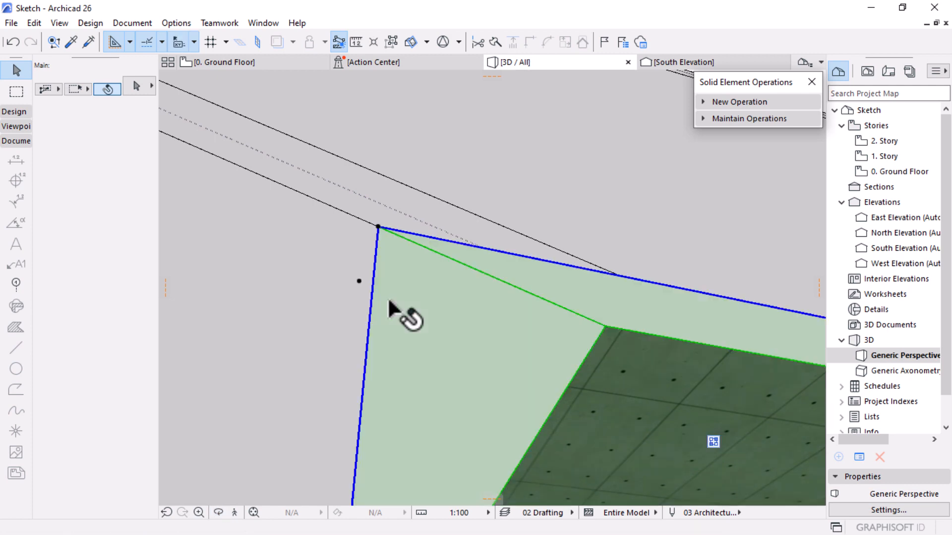
scroll(359, 228, "up", 9)
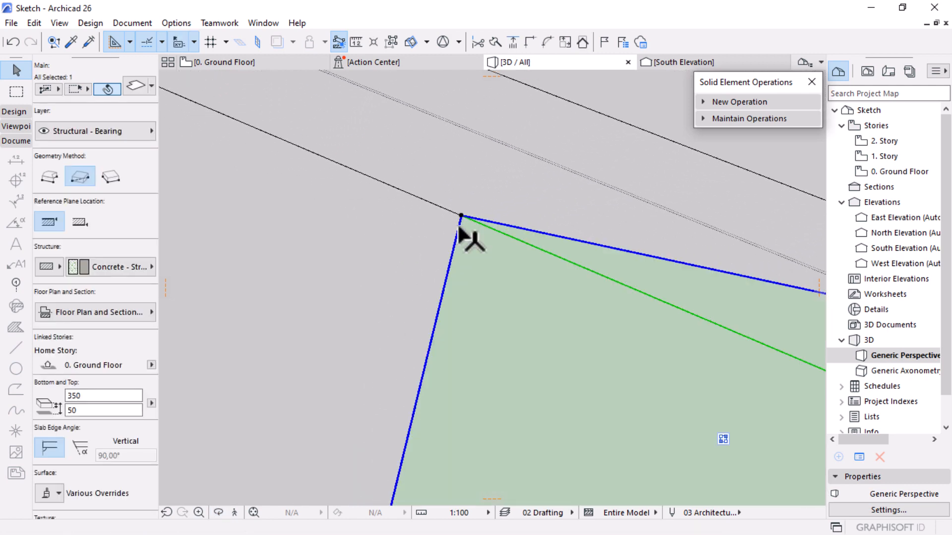
left_click(459, 227)
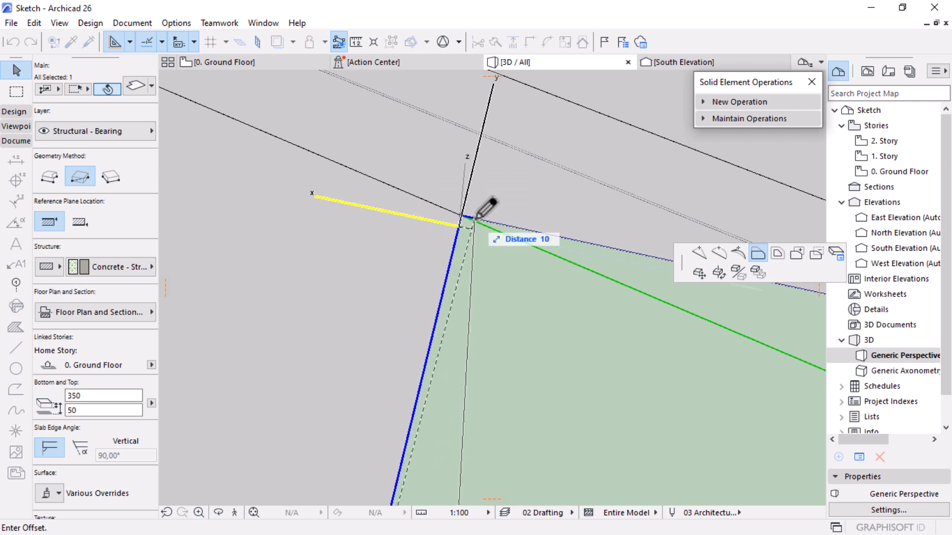
left_click(475, 221)
left_click(468, 246)
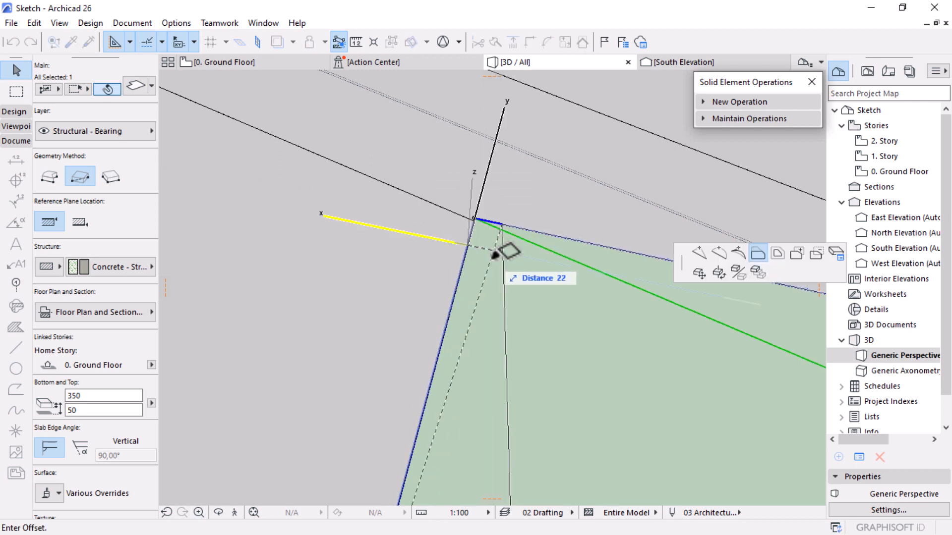
left_click(470, 214)
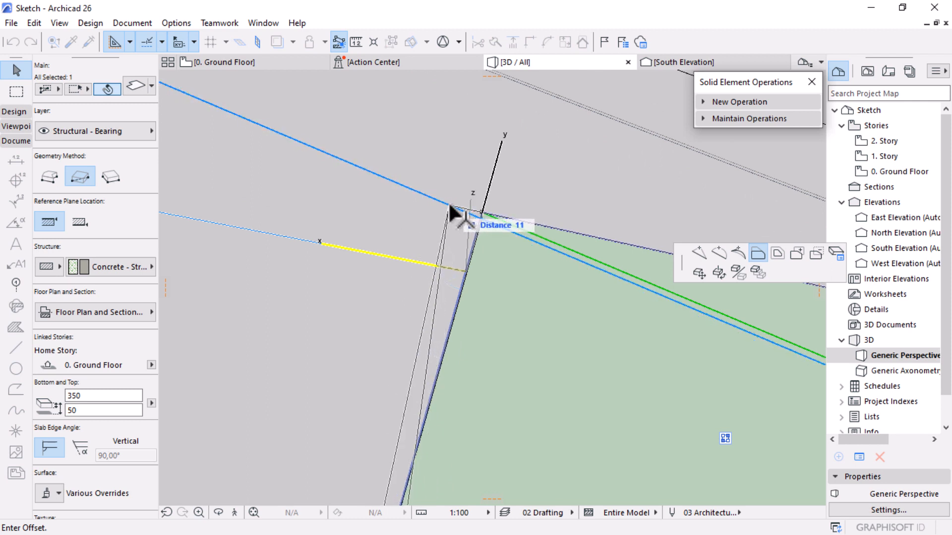
left_click(451, 207)
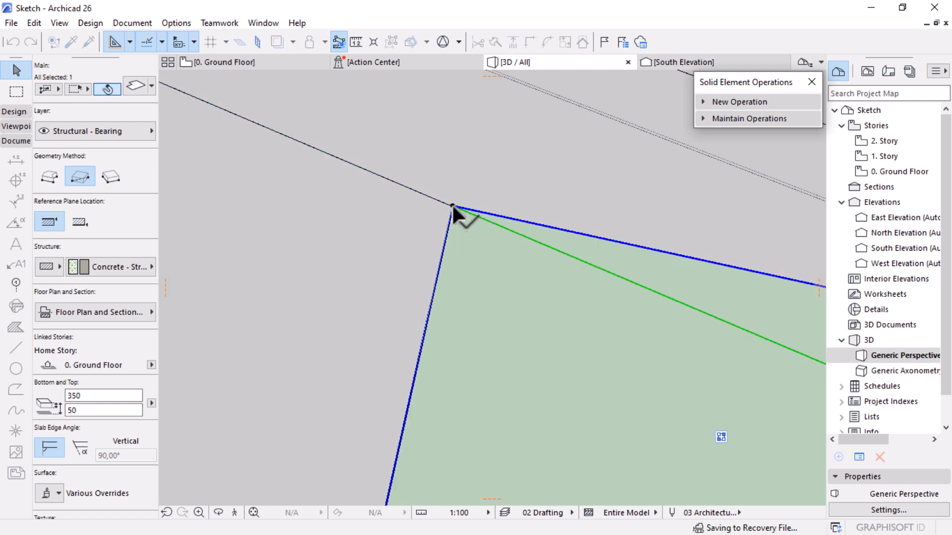
key("ctrl+z")
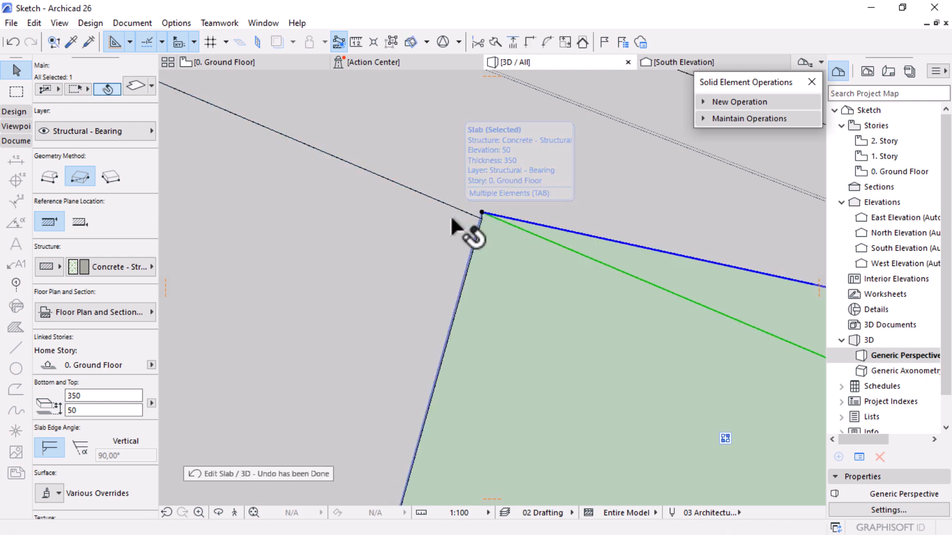
Step: Offset the slab's end edge outward by about 10 mm onto the shell's underside line and clear the selection
left_click(478, 232)
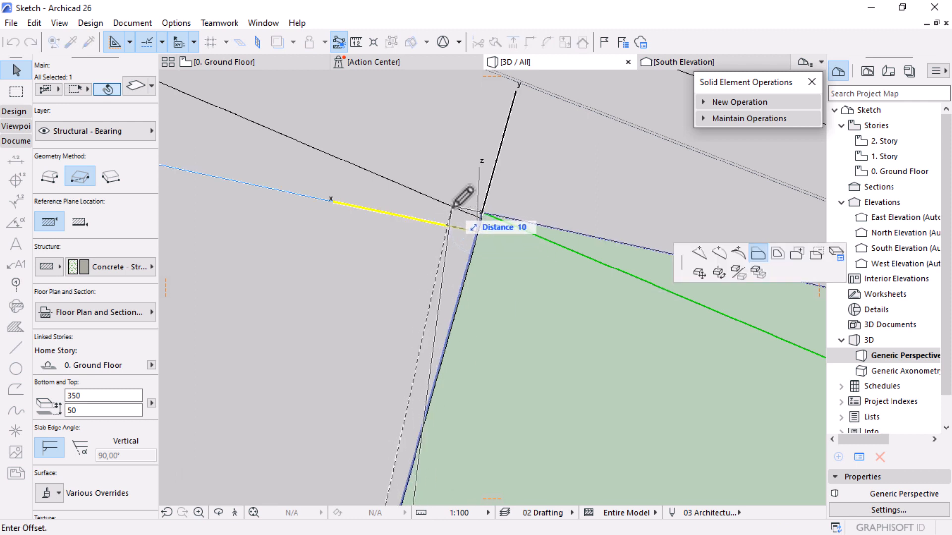
left_click(453, 204)
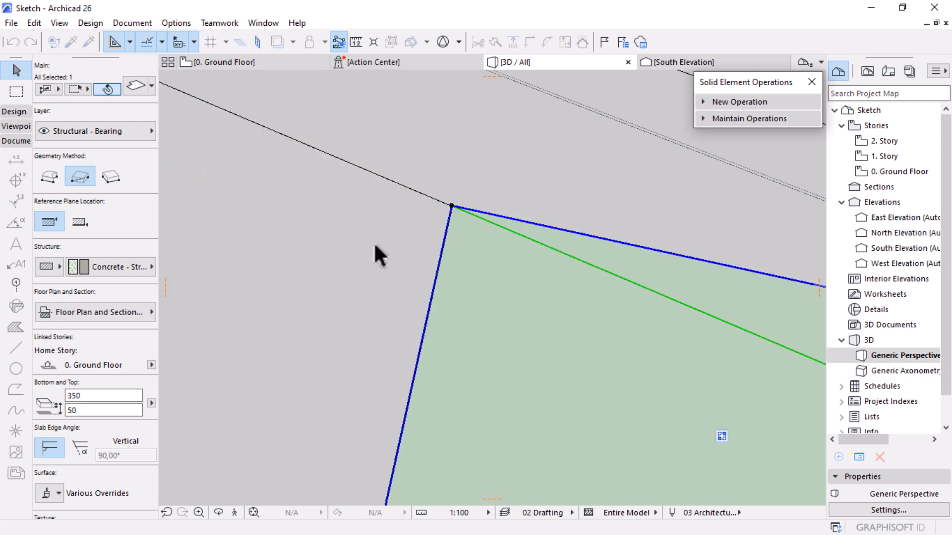
key("Escape")
scroll(370, 267, "down", 5)
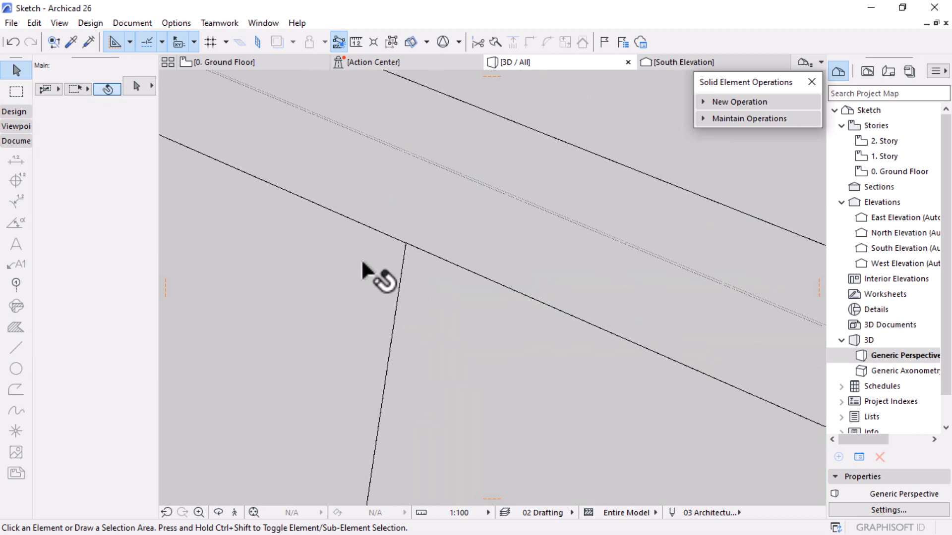
scroll(354, 317, "down", 3)
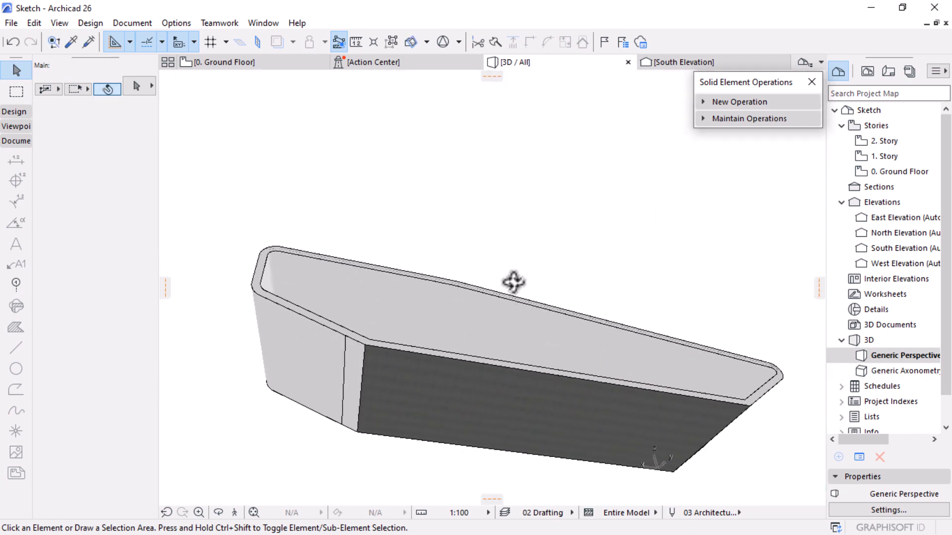
middle_click_drag(514, 282, 596, 402, "shift")
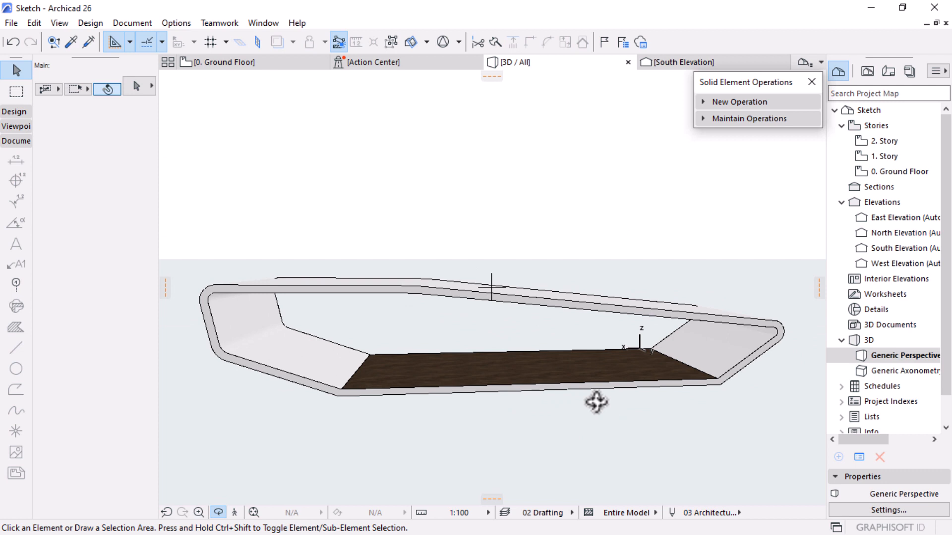
Step: Examine the joints between the floor slab and the shell's sloped sides and rounded end from several angles
middle_click_drag(500, 397, 492, 367, "shift")
scroll(492, 367, "up", 1)
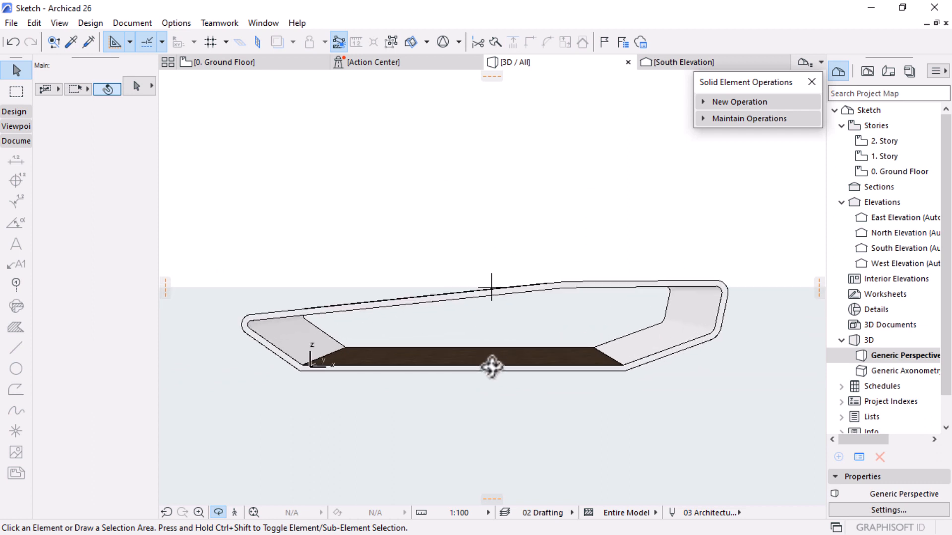
scroll(736, 303, "up", 8)
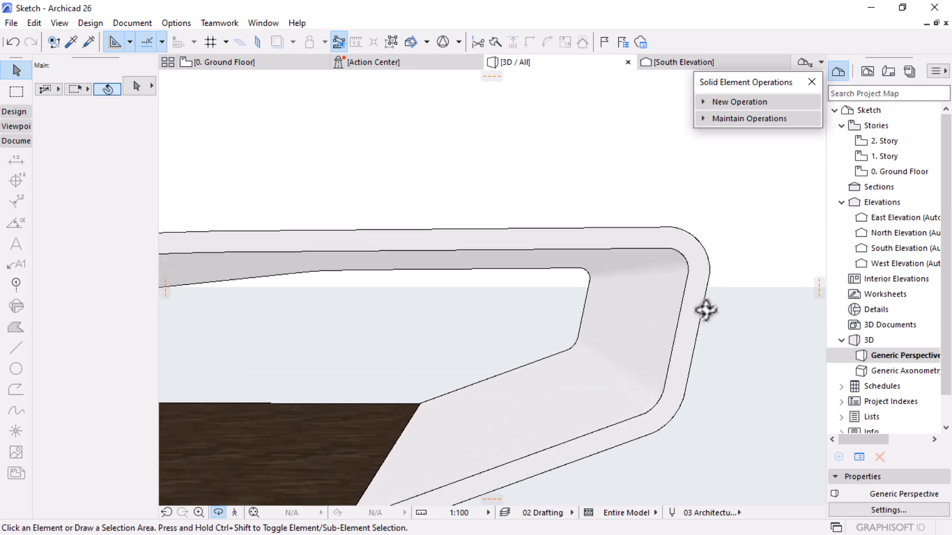
scroll(706, 310, "down", 2)
scroll(746, 258, "down", 4)
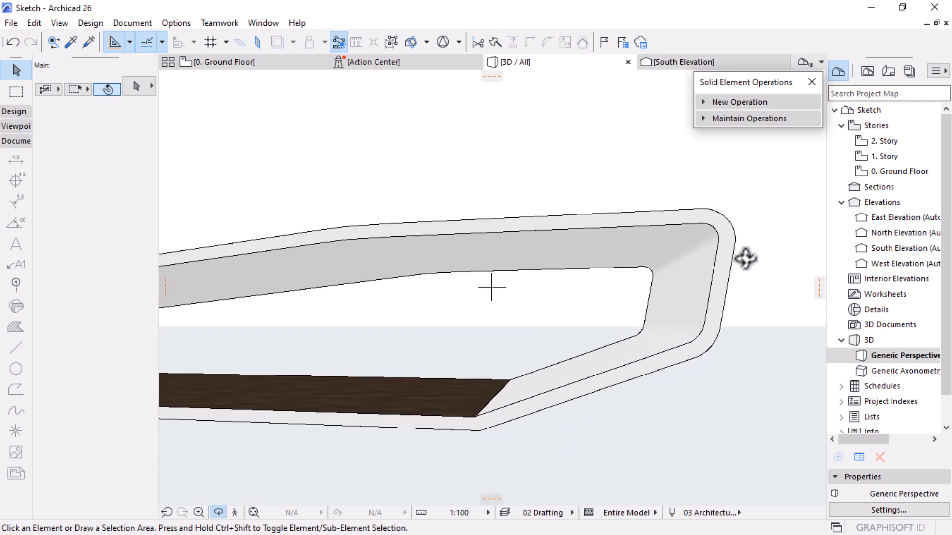
scroll(745, 258, "up", 4)
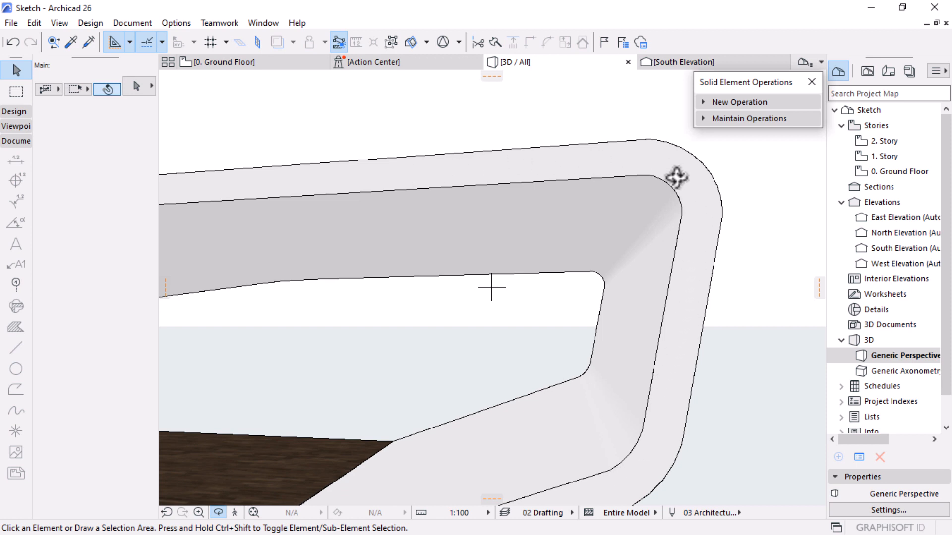
middle_click_drag(713, 170, 645, 242, "shift")
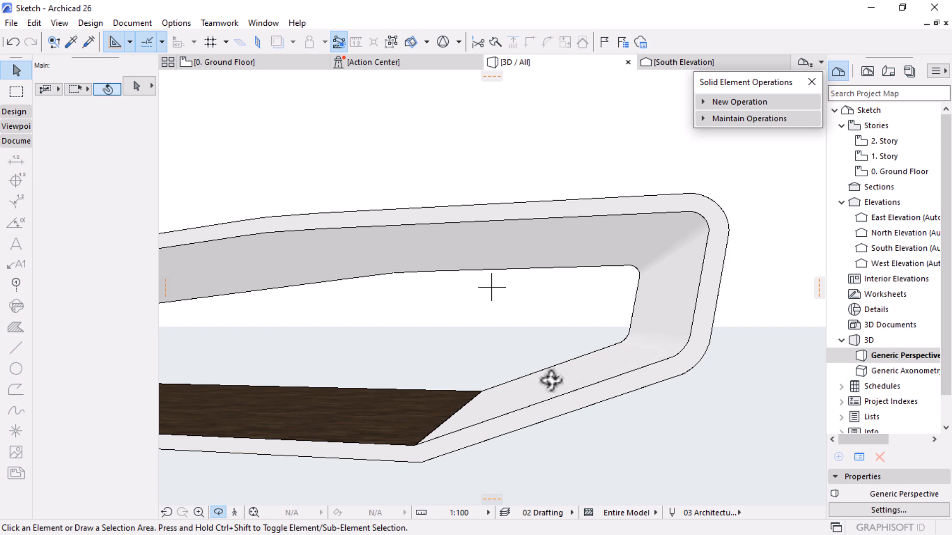
middle_click_drag(706, 270, 307, 199, "shift")
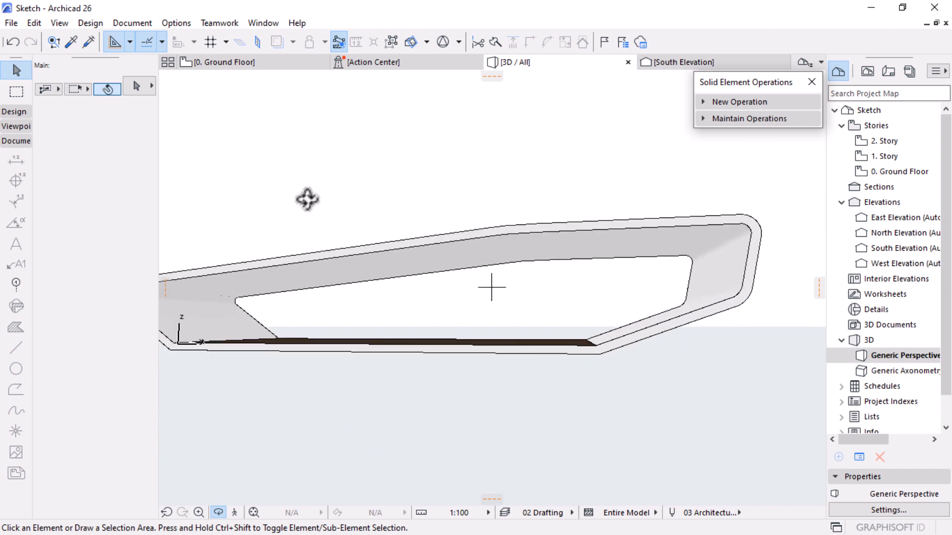
Step: On the 0. Ground Floor plan, start the Curtain Wall tool and open its default settings
left_click(240, 66)
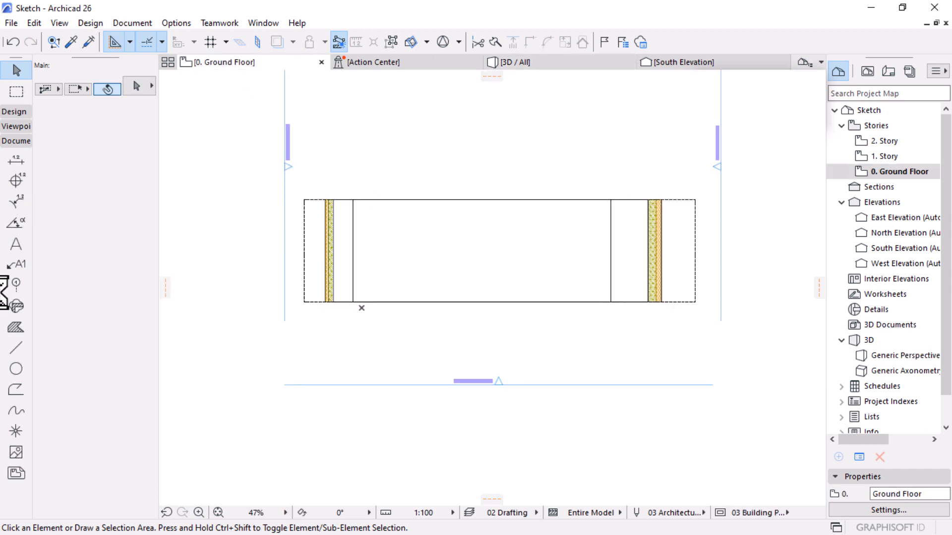
left_click(15, 112)
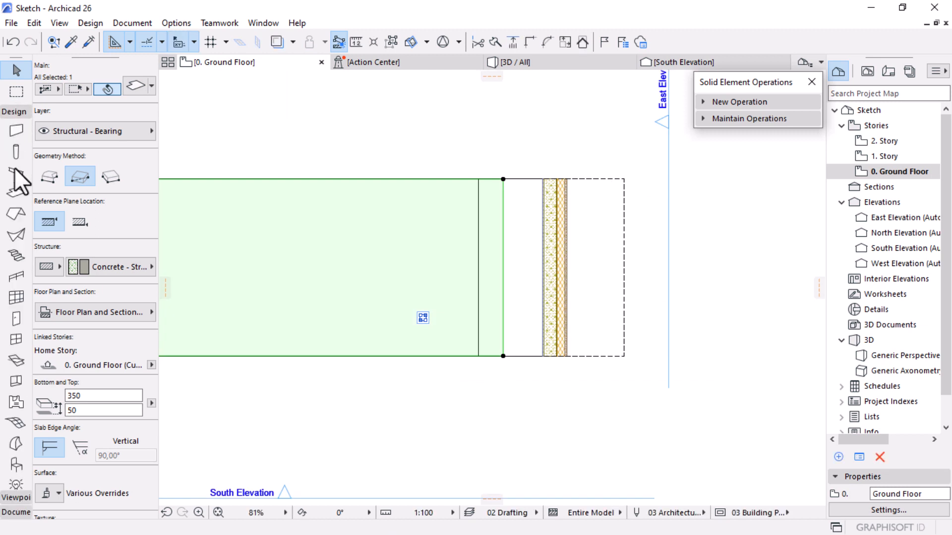
scroll(19, 253, "down", 3)
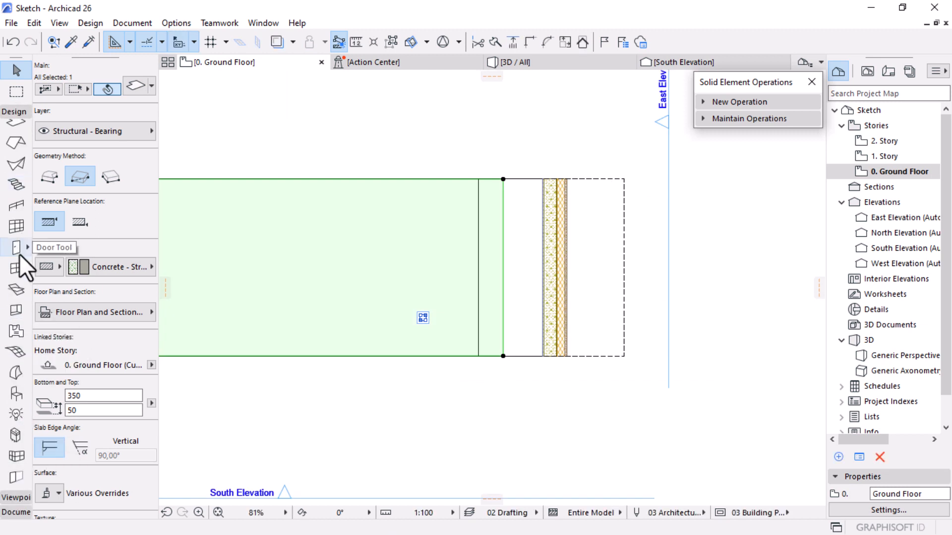
left_click(13, 229)
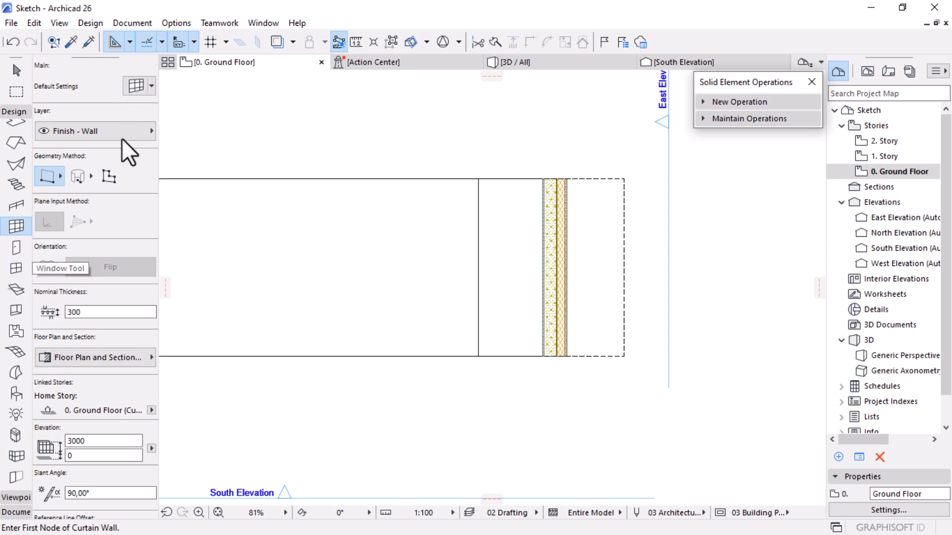
left_click(134, 88)
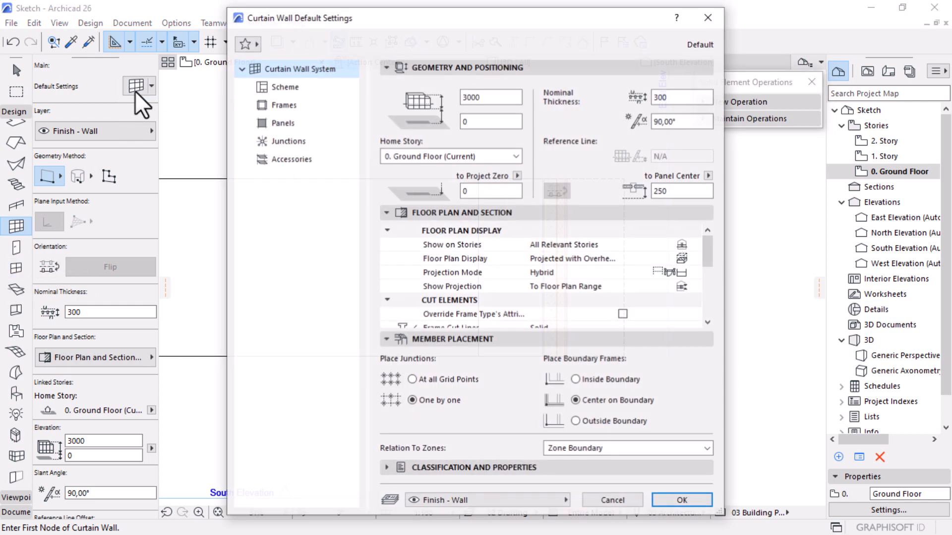
left_click(255, 43)
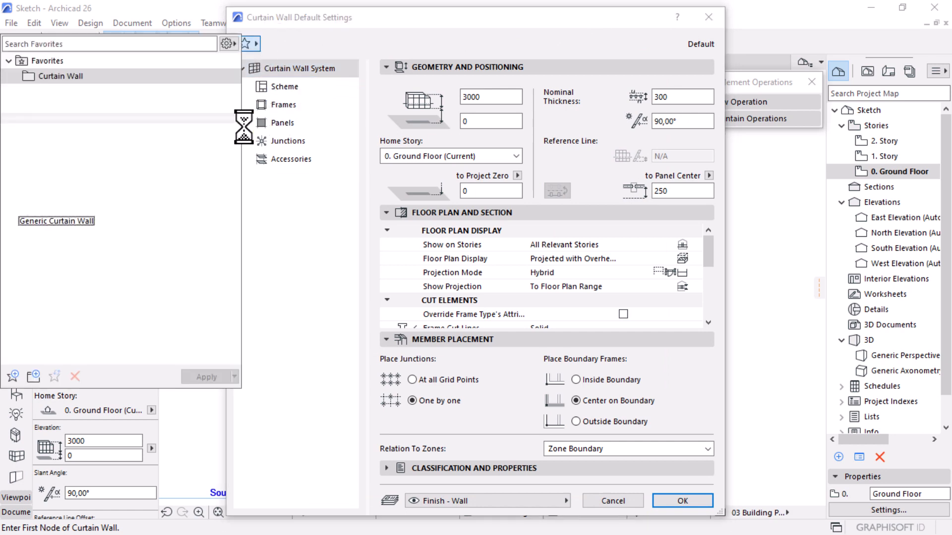
left_click(272, 191)
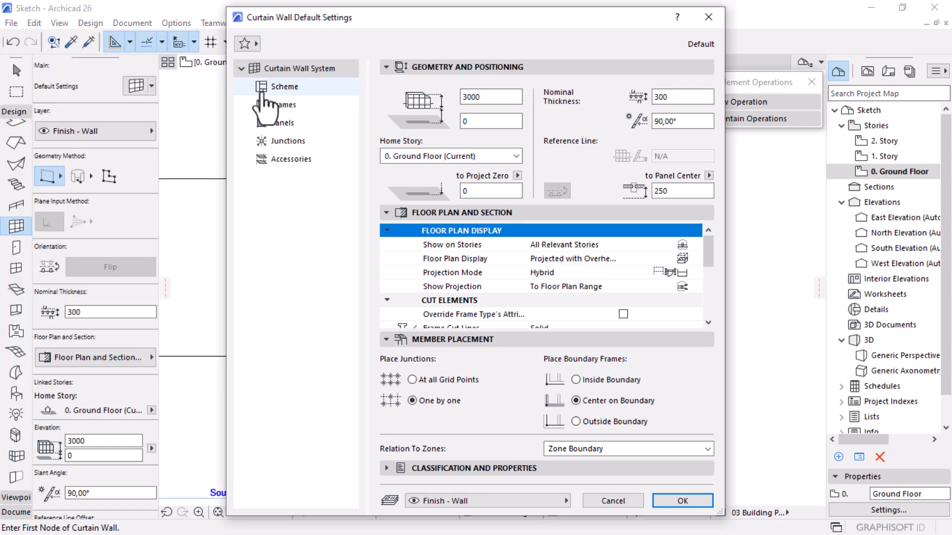
Step: Apply the Empty scheme favorite to the curtain wall defaults and confirm the settings
left_click(277, 87)
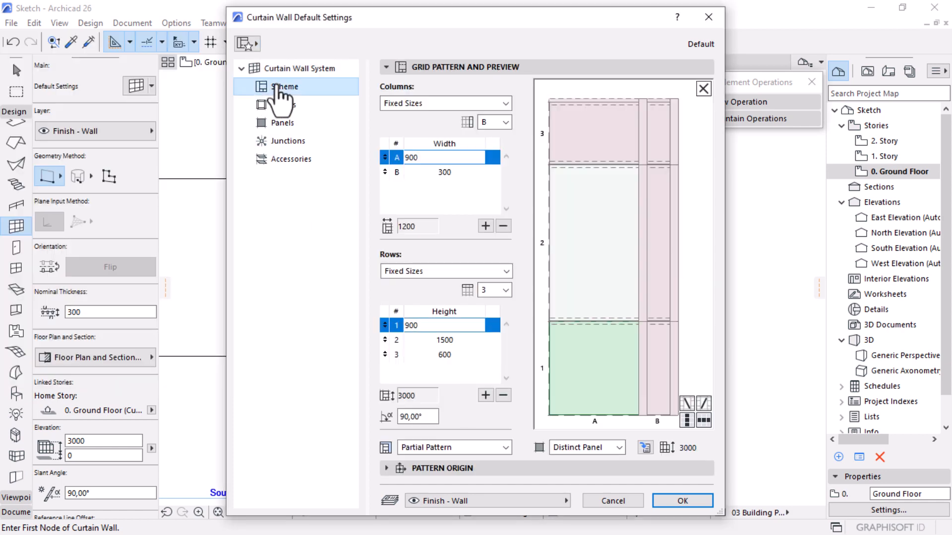
left_click(247, 44)
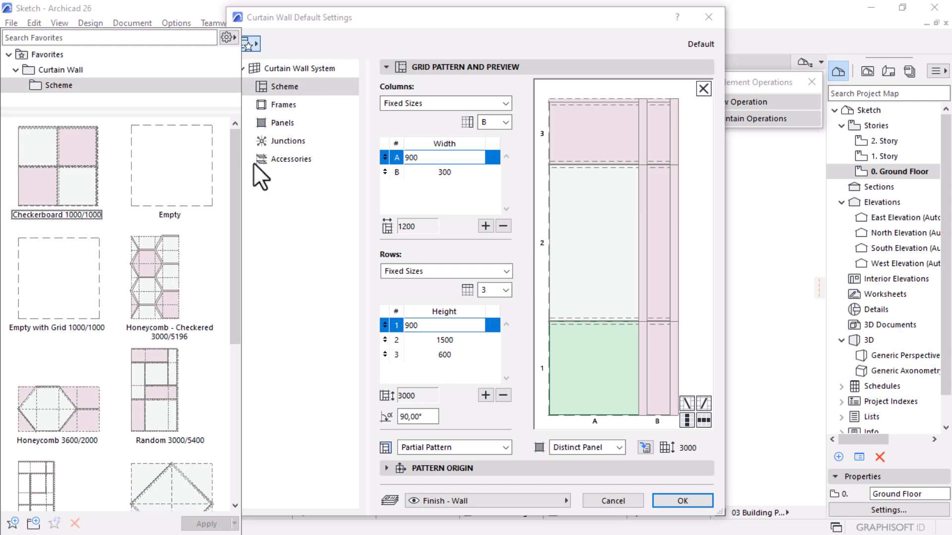
scroll(233, 158, "down", 2)
left_click_drag(239, 234, 231, 129)
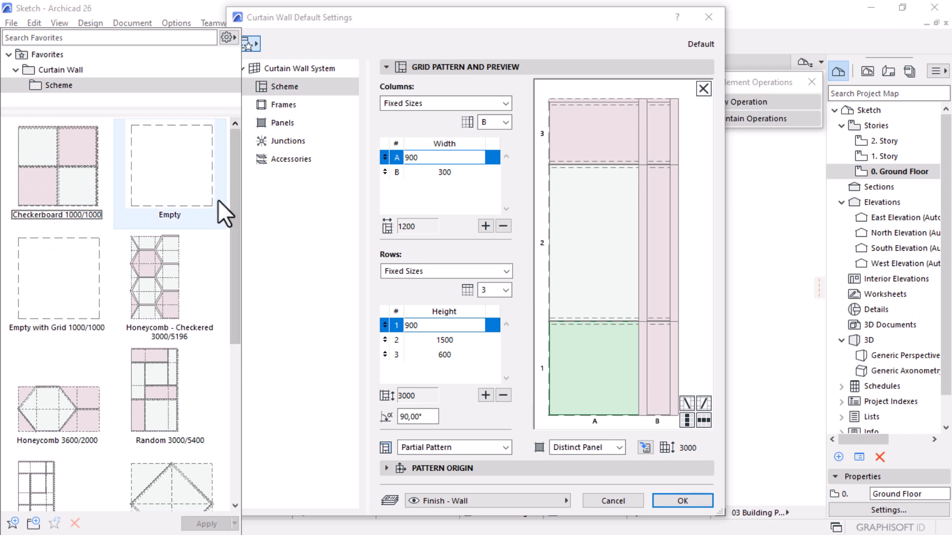
left_click(165, 158)
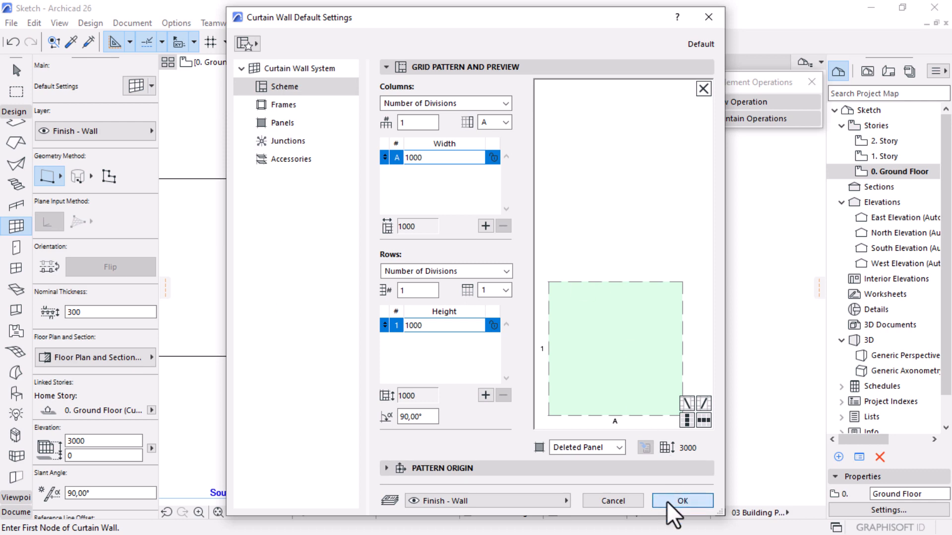
left_click(675, 515)
Step: Place a single straight curtain wall along the shell's south edge, from the west to the east end of its flat floor section
scroll(635, 254, "down", 3)
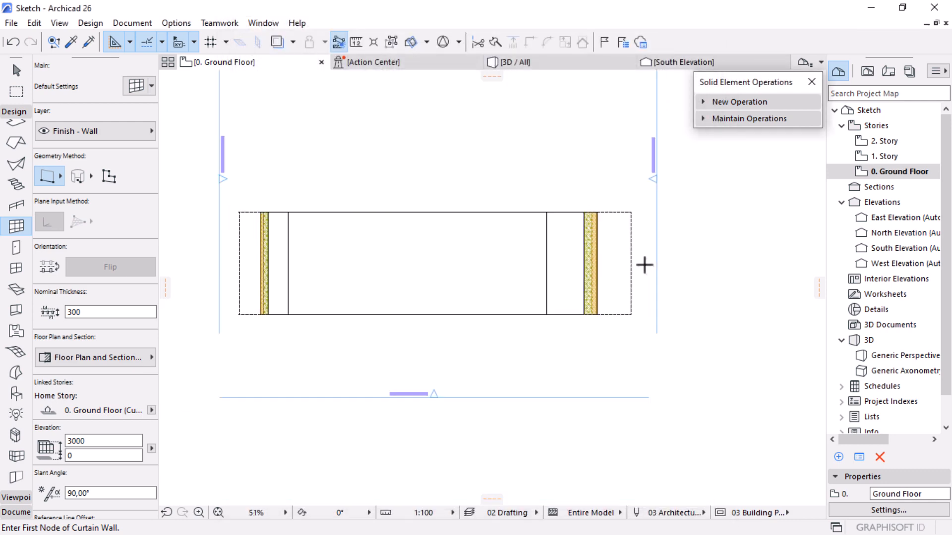
scroll(423, 283, "down", 2)
scroll(373, 285, "up", 6)
scroll(356, 310, "up", 5)
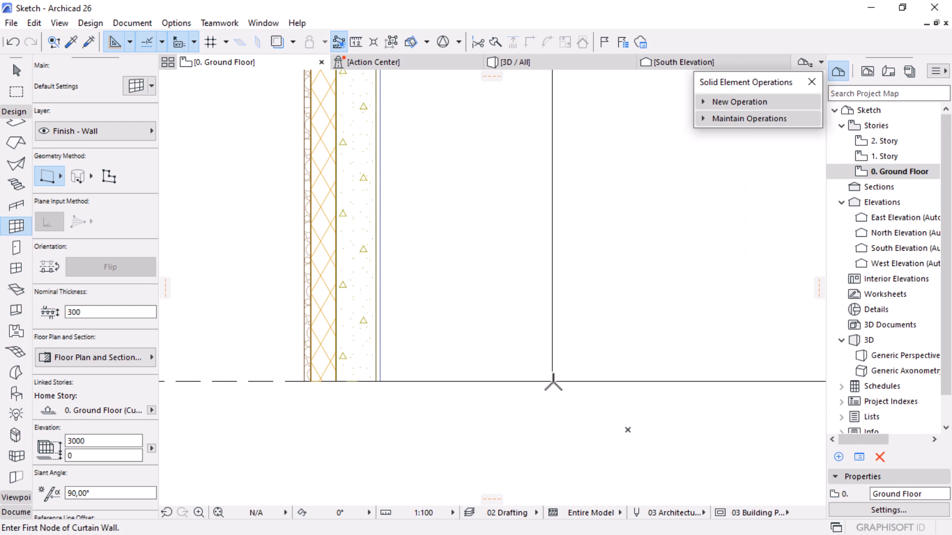
left_click(553, 382)
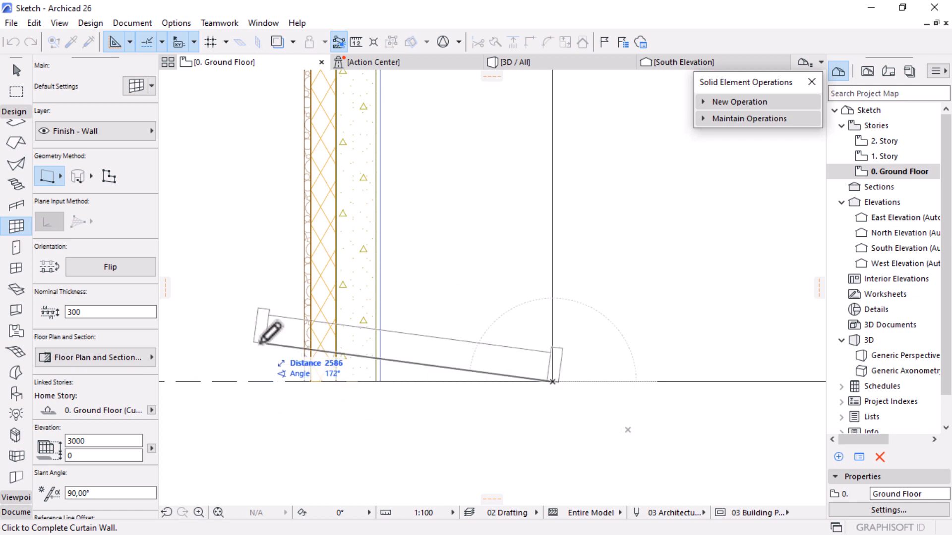
scroll(270, 331, "down", 6)
scroll(476, 307, "up", 5)
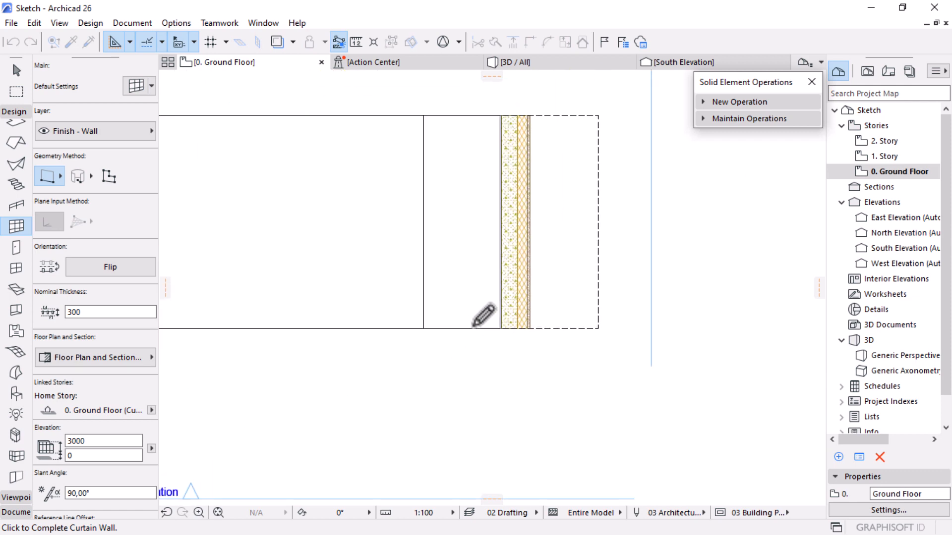
scroll(474, 327, "up", 2)
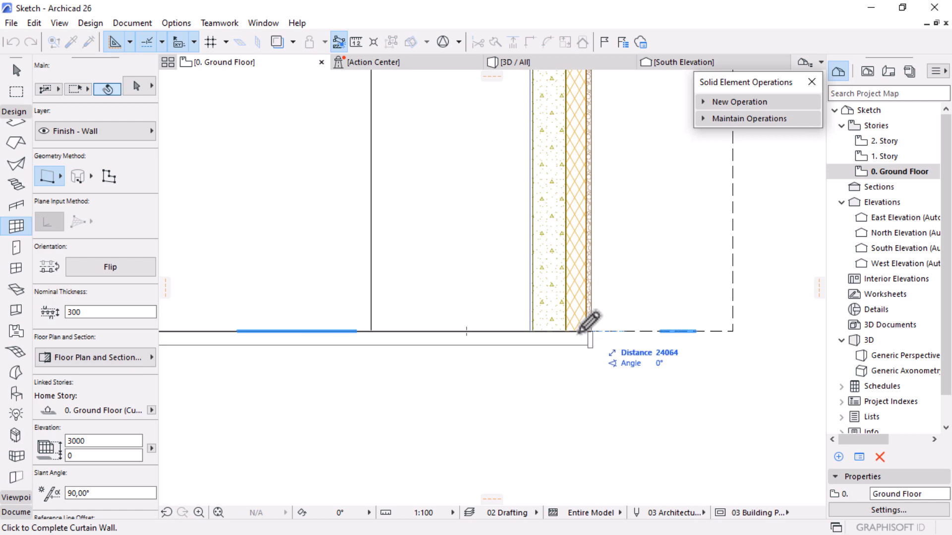
left_click(370, 331)
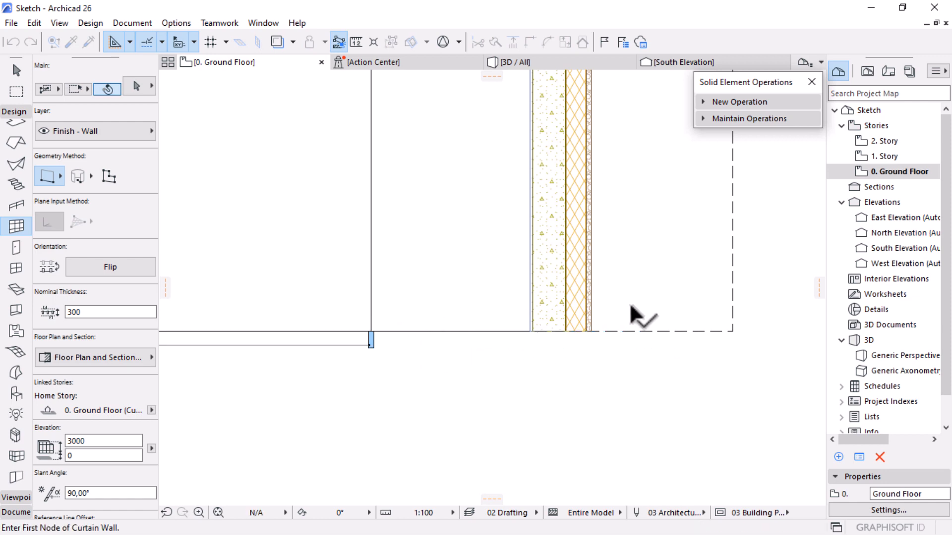
Step: Flip the new curtain wall's orientation so its frame lies on the inner side of the shell's south edge
scroll(644, 328, "down", 3)
scroll(561, 330, "up", 5)
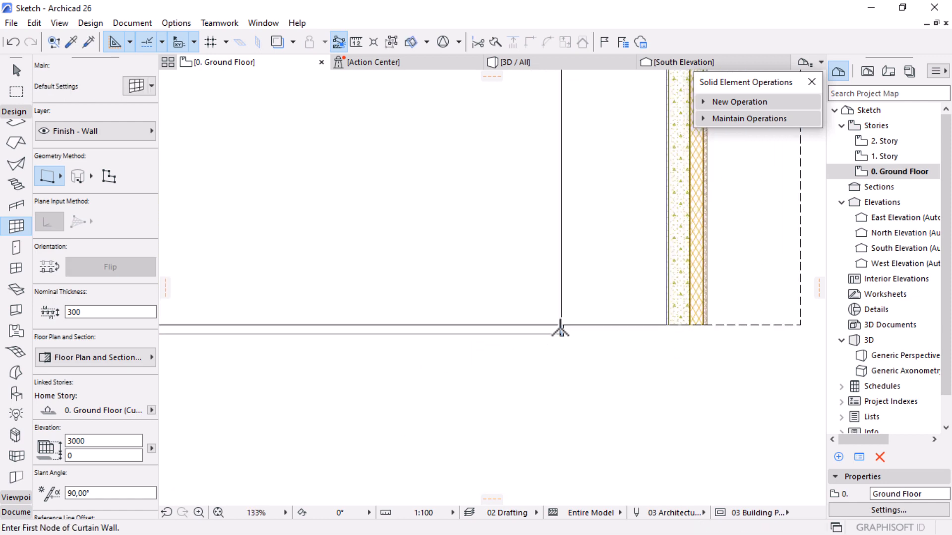
left_click(17, 70)
left_click(558, 337)
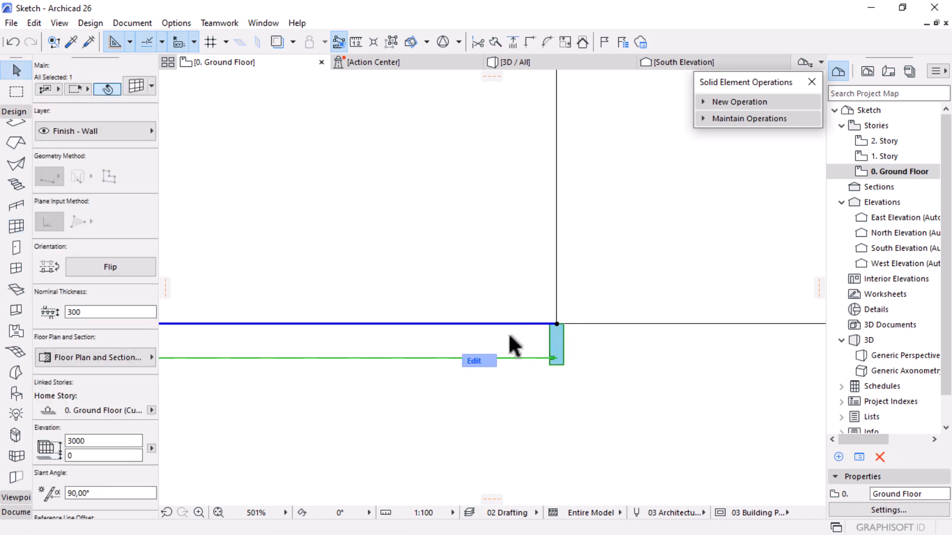
left_click(94, 267)
scroll(664, 327, "down", 3)
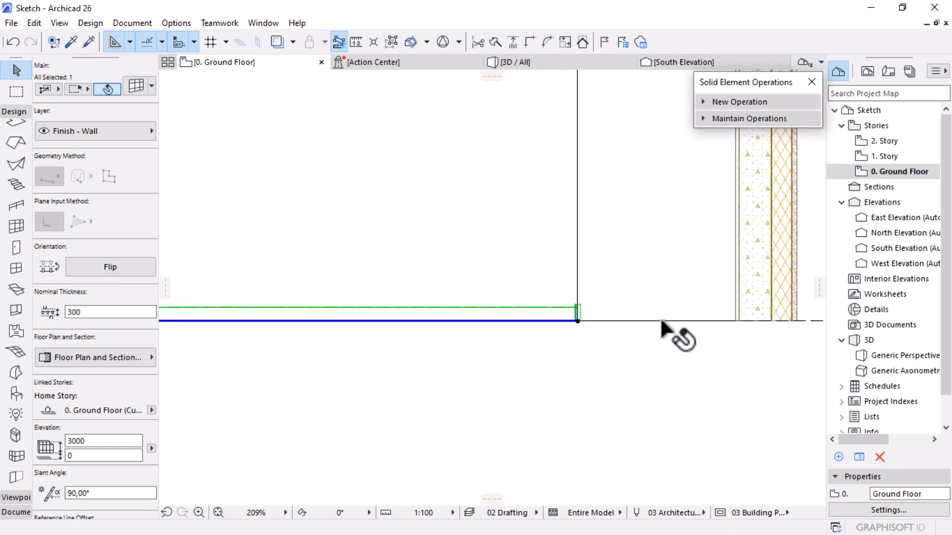
Step: Examine in 3D how the curtain wall frame fits the shell's front opening, and return to the 0. Ground Floor plan
left_click(563, 63)
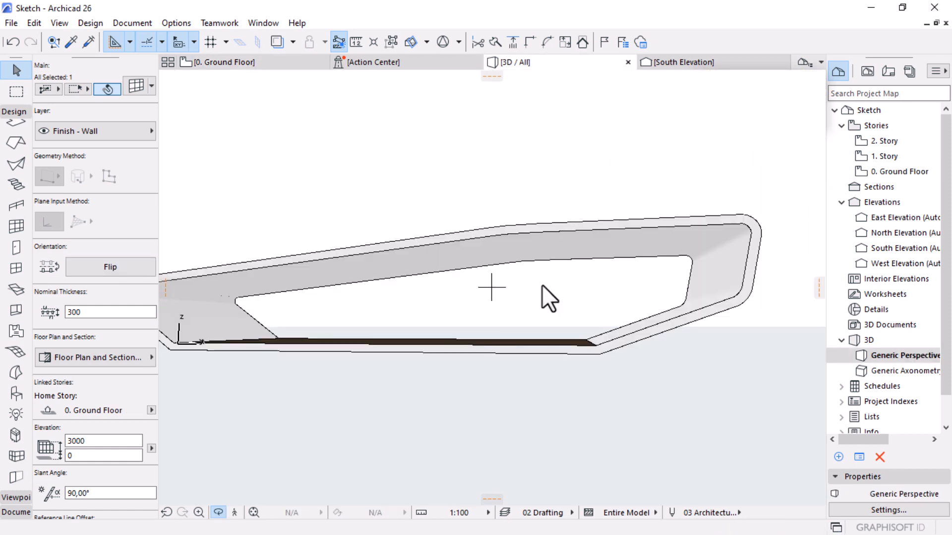
scroll(675, 340, "up", 3)
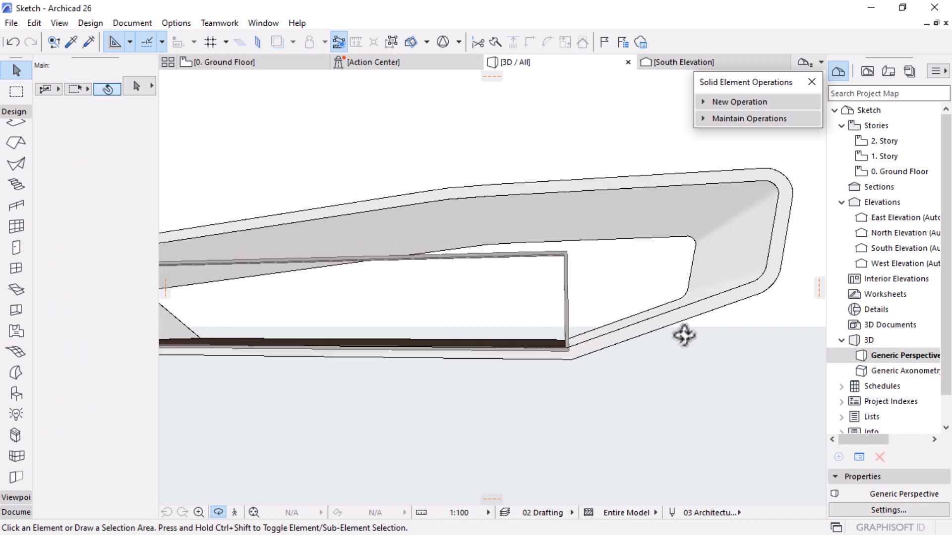
left_click_drag(683, 335, 286, 300)
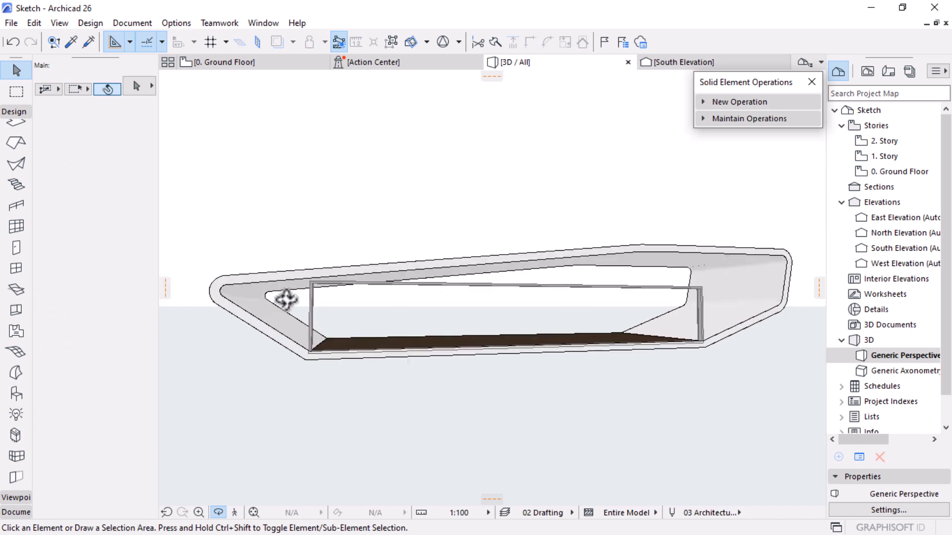
scroll(286, 300, "up", 2)
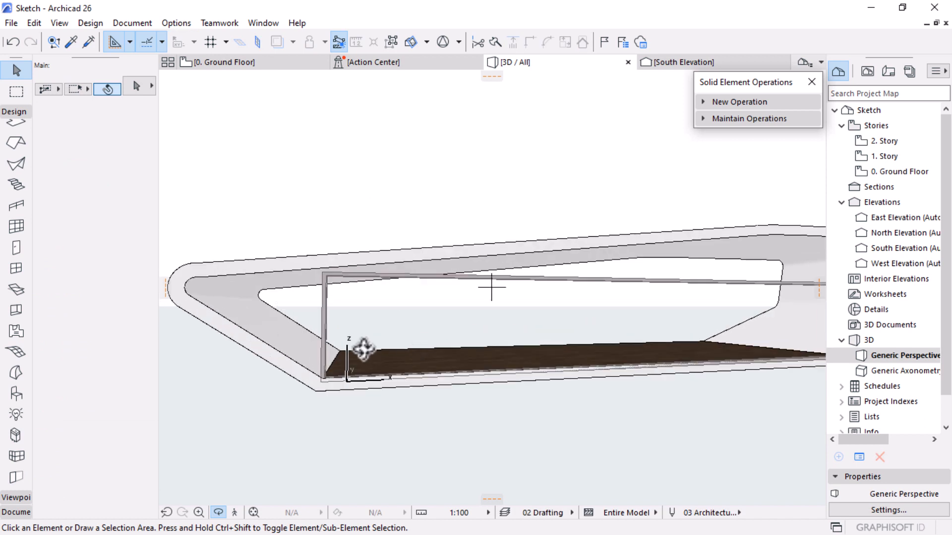
left_click_drag(357, 347, 435, 319)
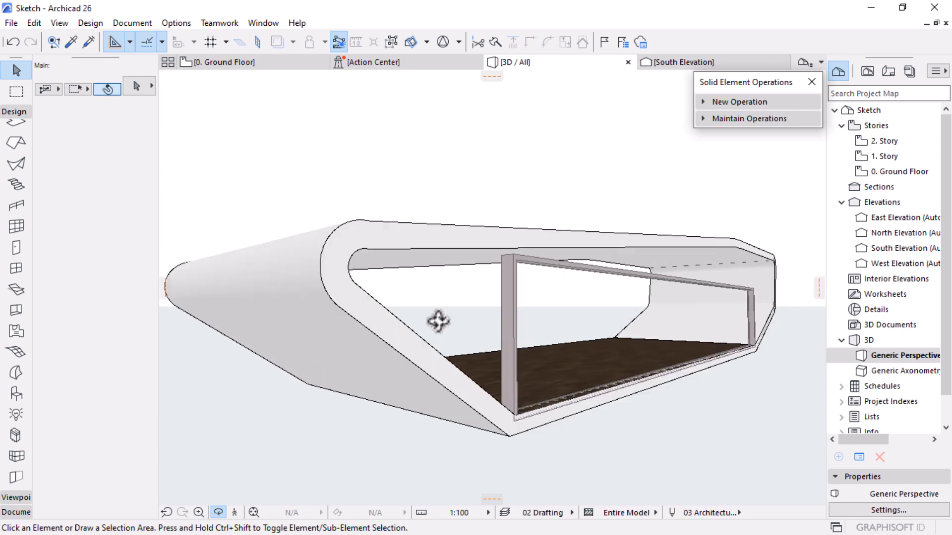
left_click_drag(370, 265, 247, 225)
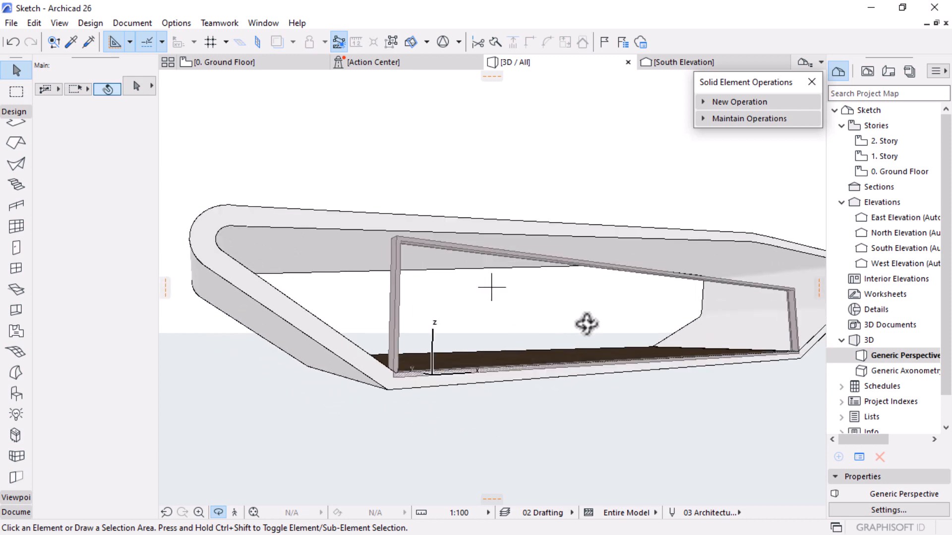
left_click_drag(584, 323, 352, 369)
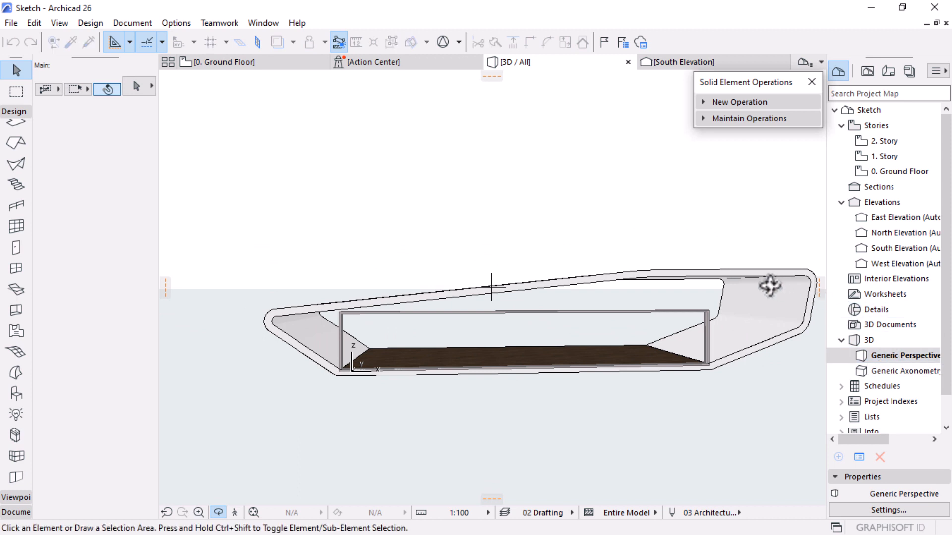
middle_click_drag(769, 283, 605, 287)
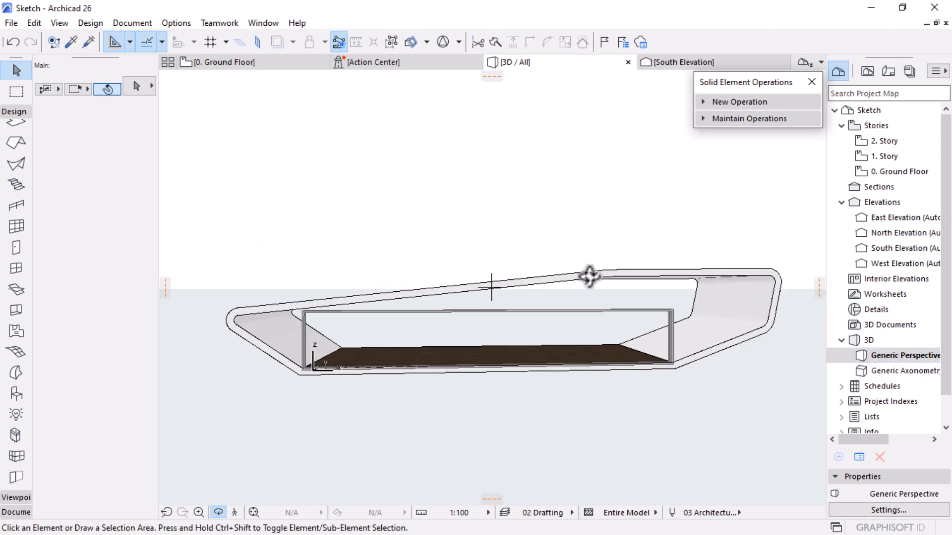
left_click(256, 62)
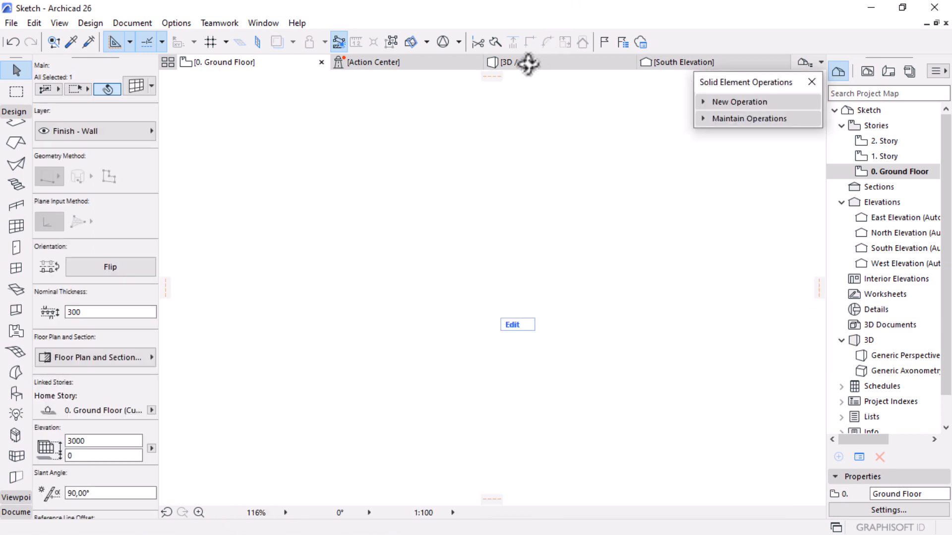
Step: Stretch the curtain wall's east end along the shell's south edge to the outer face of the east composite wall
mouse_move(528, 63)
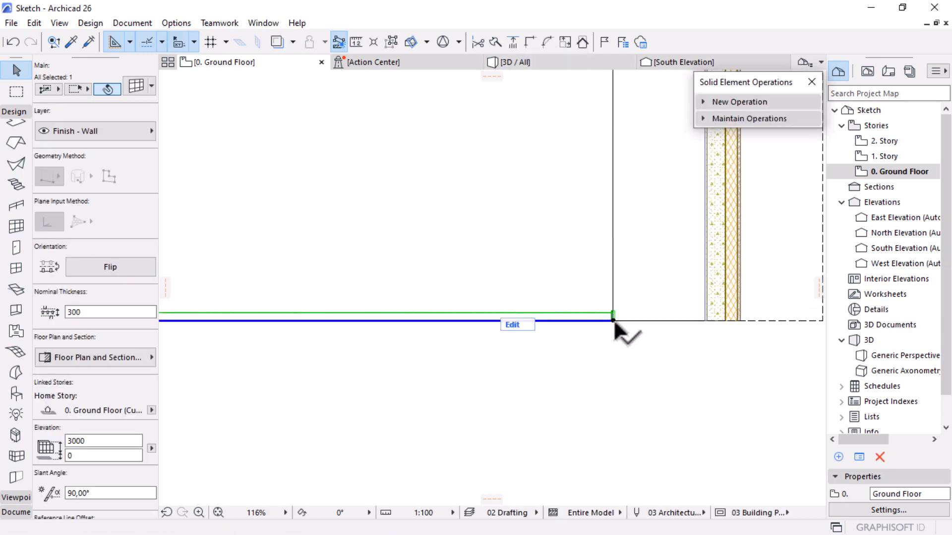
left_click(613, 320)
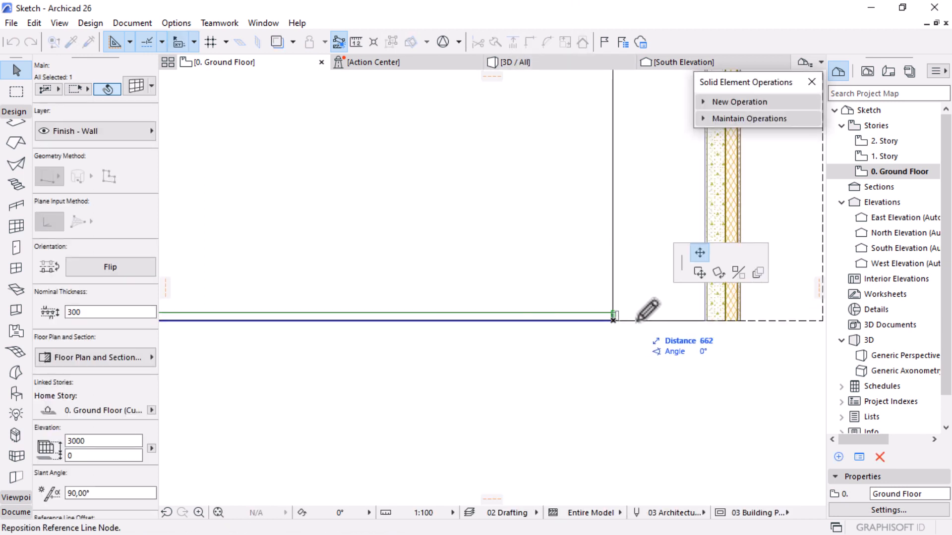
left_click(738, 320)
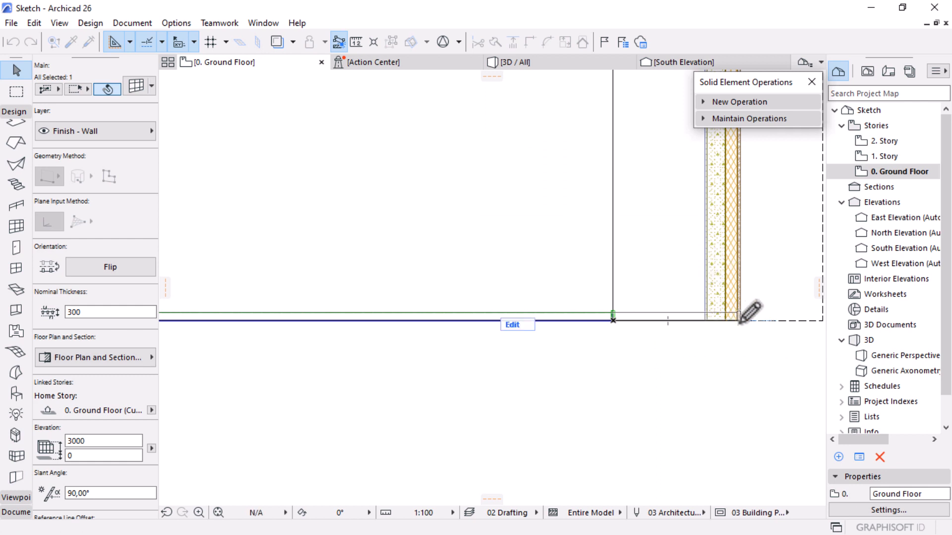
Step: Examine in 3D how both ends and the top of the extended curtain wall meet the shell's front opening
left_click(545, 65)
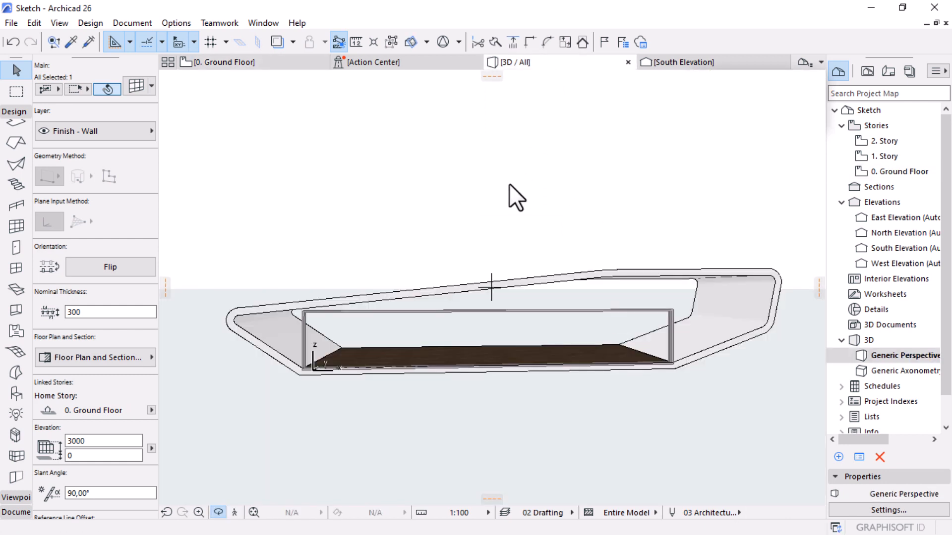
middle_click_drag(509, 185, 639, 365, "shift")
left_click(620, 374)
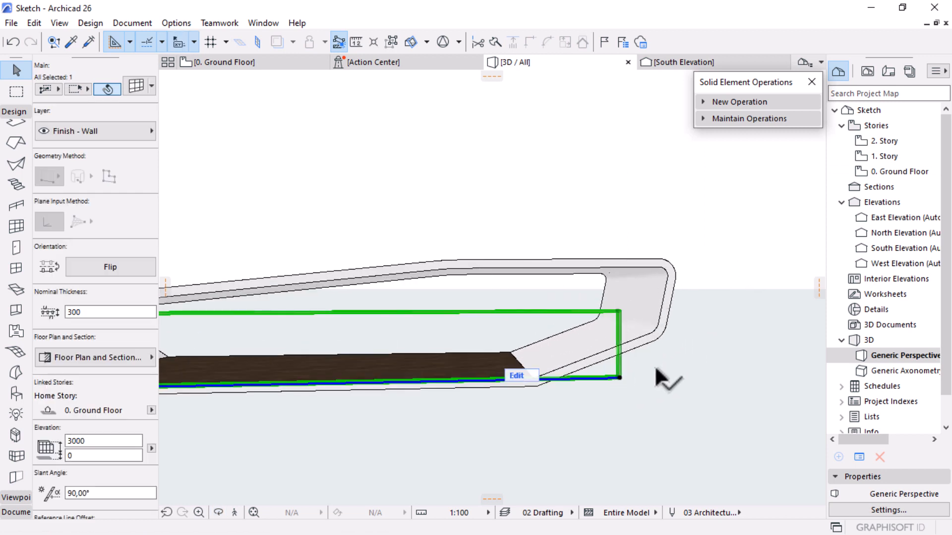
scroll(707, 265, "down", 4)
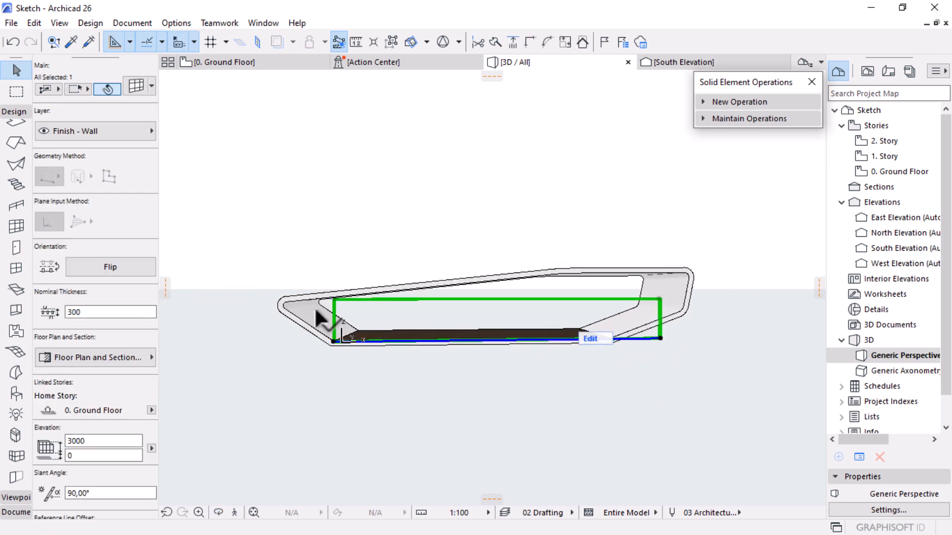
scroll(315, 311, "up", 2)
scroll(783, 336, "up", 4)
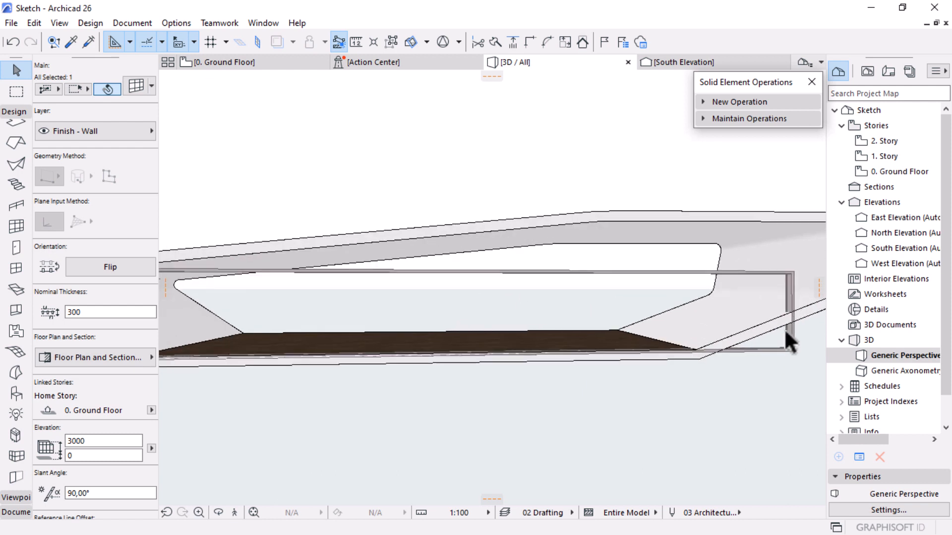
scroll(787, 337, "down", 2)
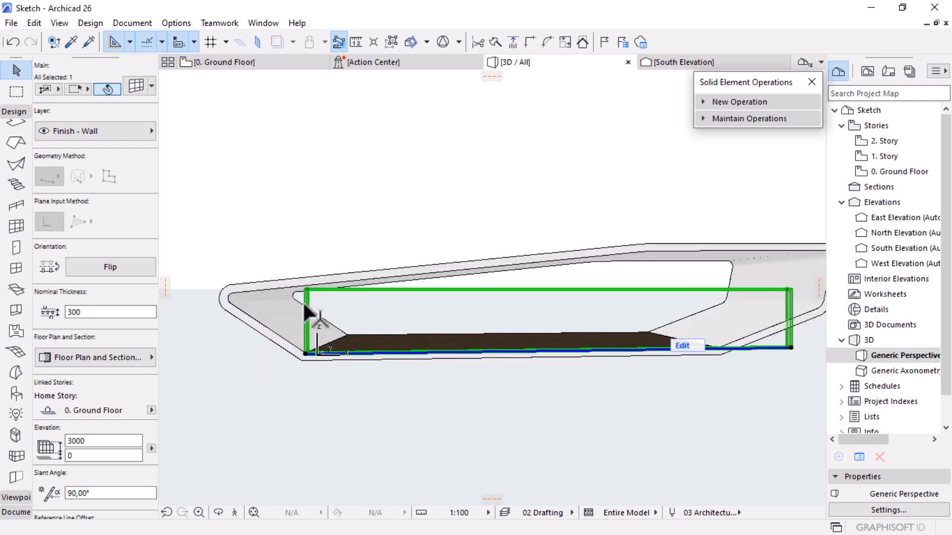
scroll(402, 355, "down", 1)
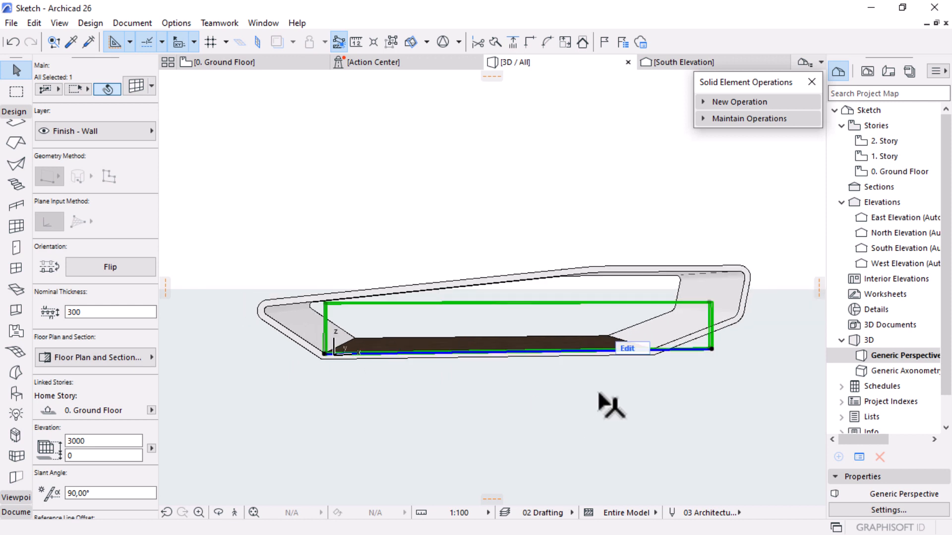
Step: Open the South Elevation and close the Solid Element Operations palette
left_click(675, 62)
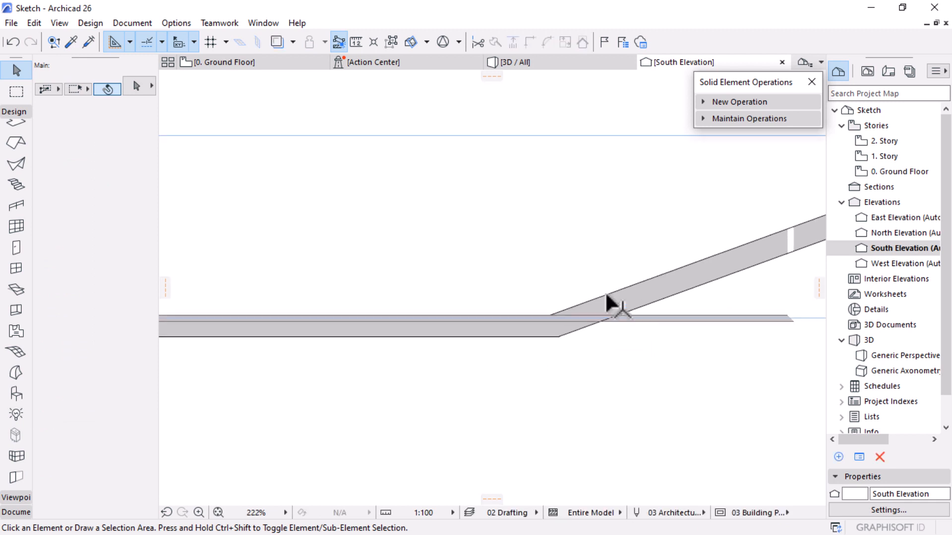
left_click(811, 82)
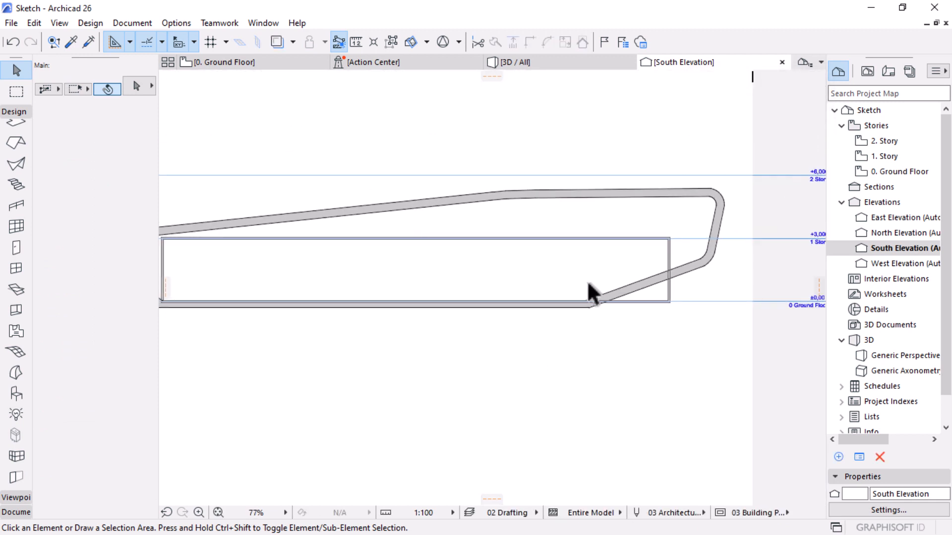
scroll(588, 293, "down", 3)
scroll(436, 223, "up", 1)
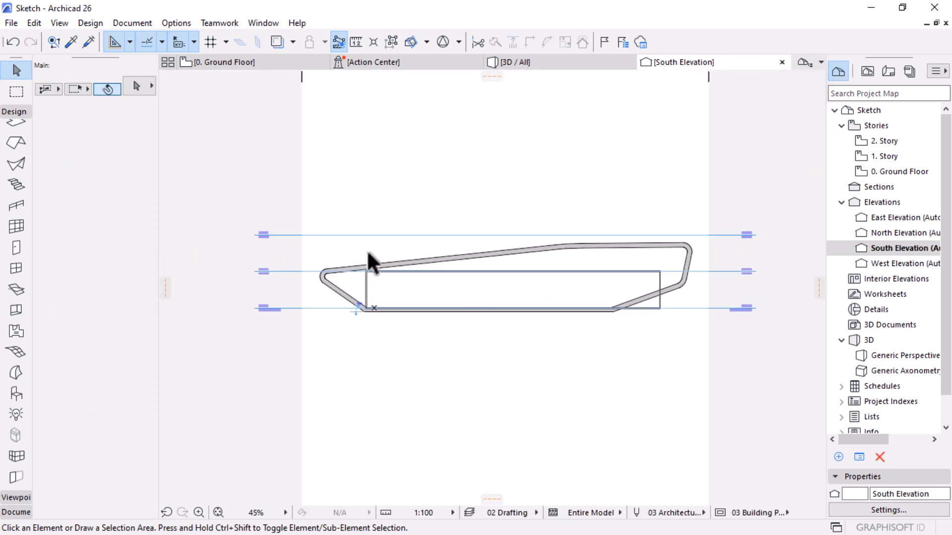
scroll(369, 255, "up", 2)
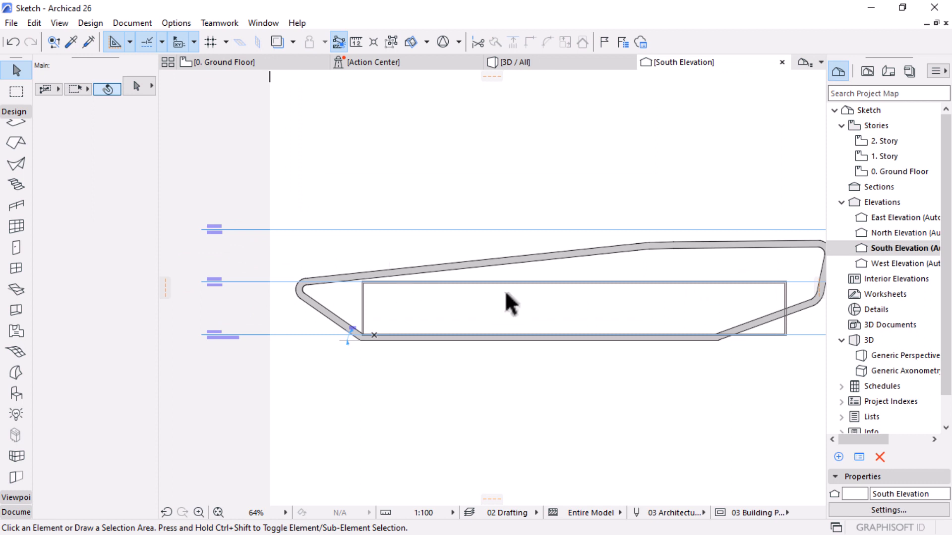
Step: Enter the curtain wall's edit mode and show its Scheme Grid with Frame, Panel, Junction and Accessory hidden
left_click(535, 284)
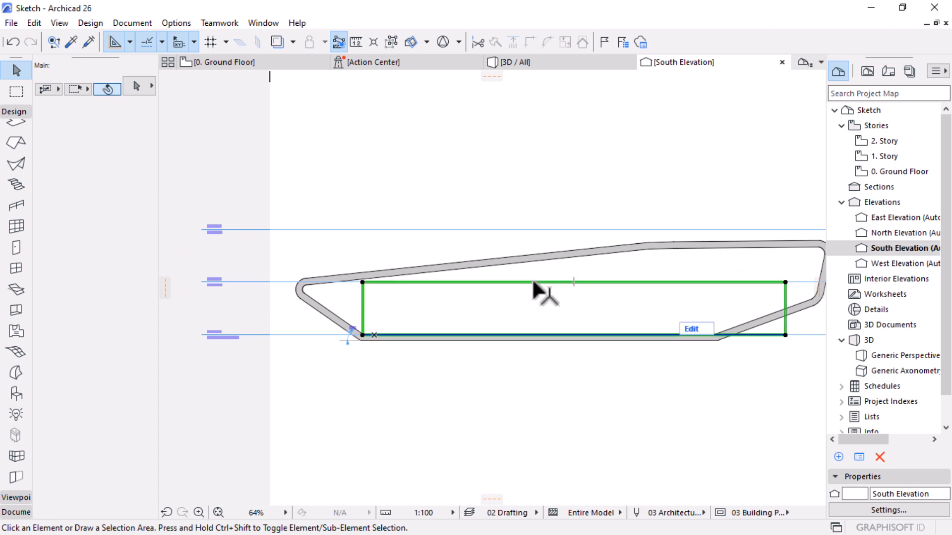
left_click(701, 331)
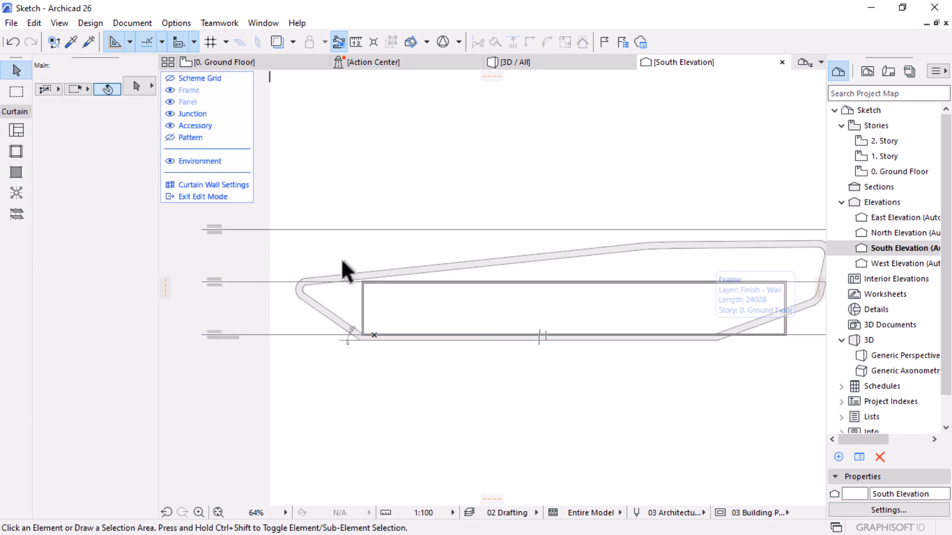
scroll(307, 292, "up", 1)
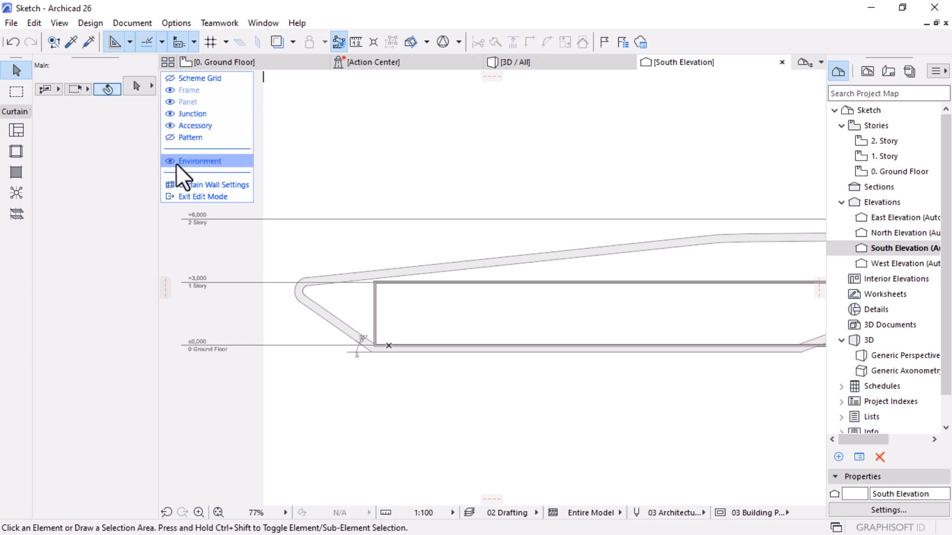
left_click(169, 102)
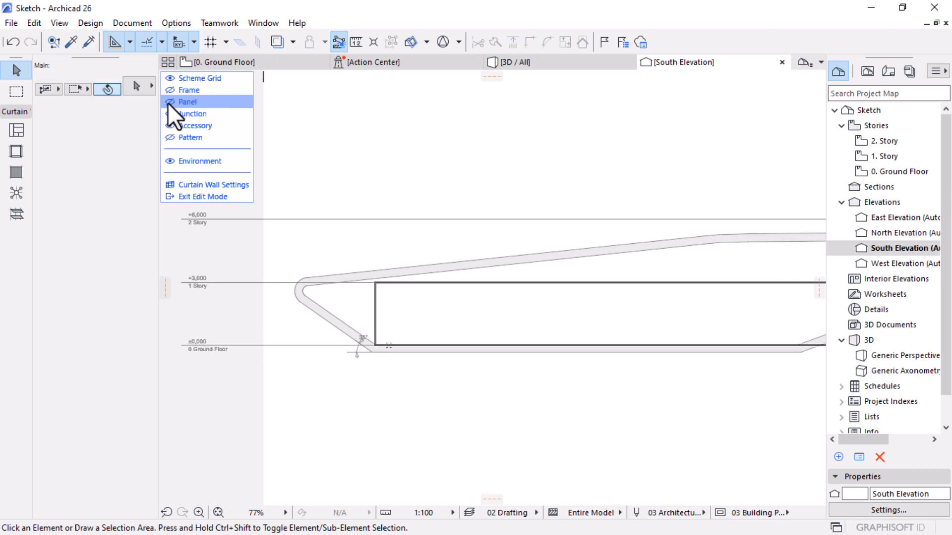
left_click(169, 113)
left_click(170, 126)
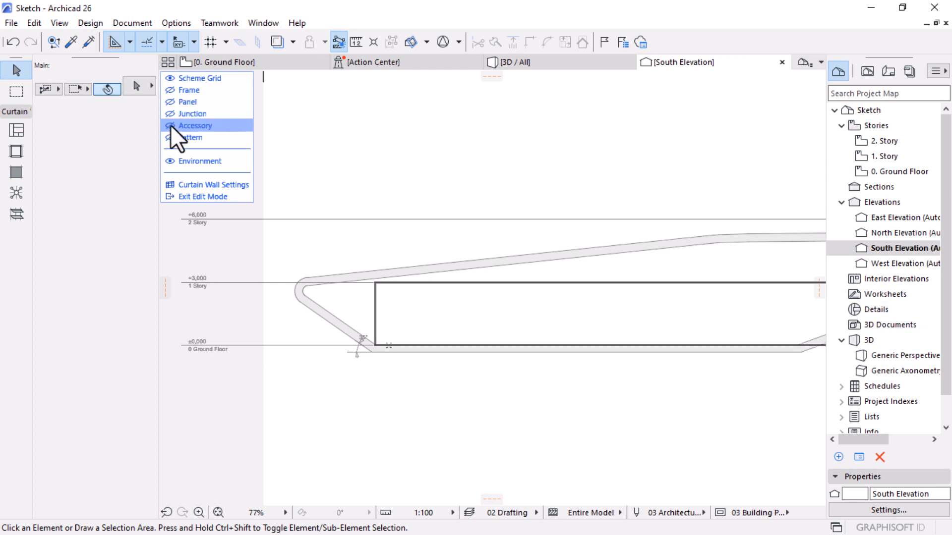
Step: Move the scheme boundary's upper west corner to where the shell's sloped inner roof line meets its rounded west corner
scroll(374, 314, "up", 6)
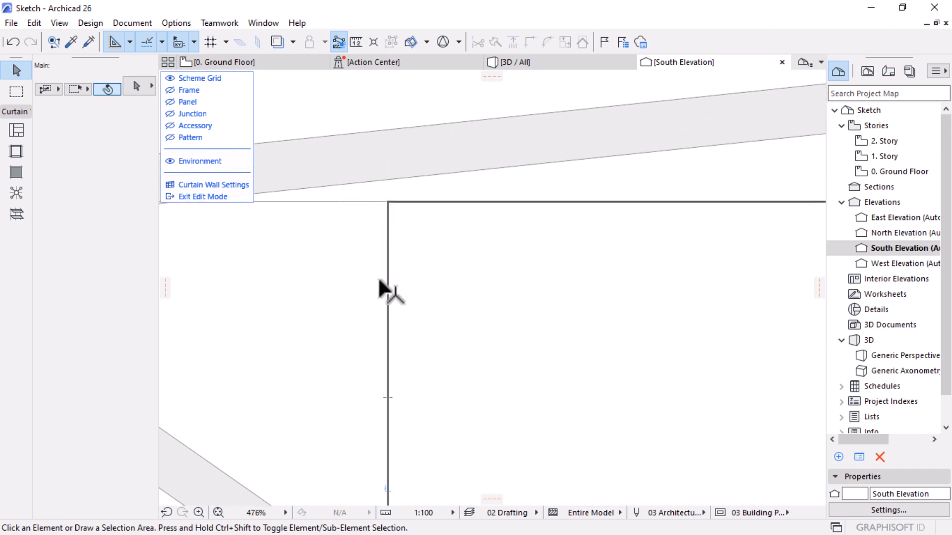
left_click(387, 258)
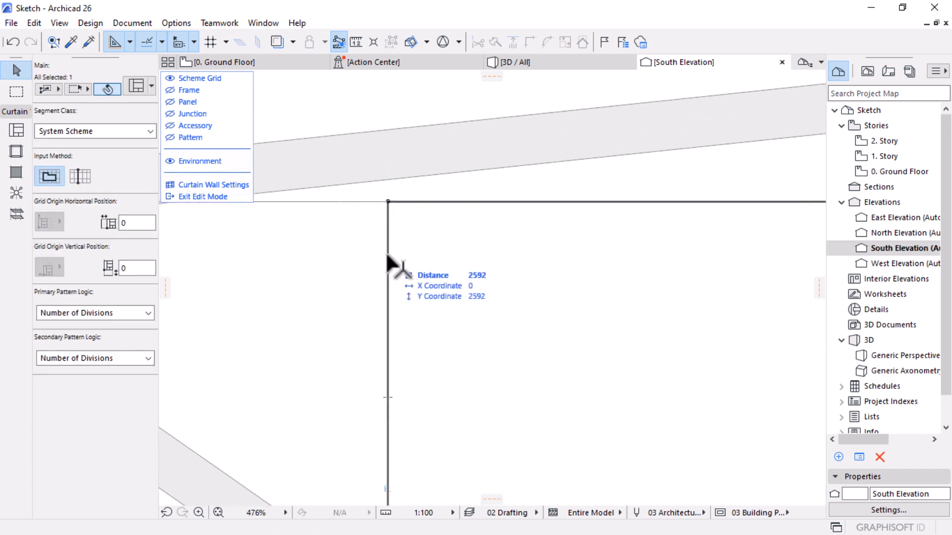
scroll(630, 262, "down", 2)
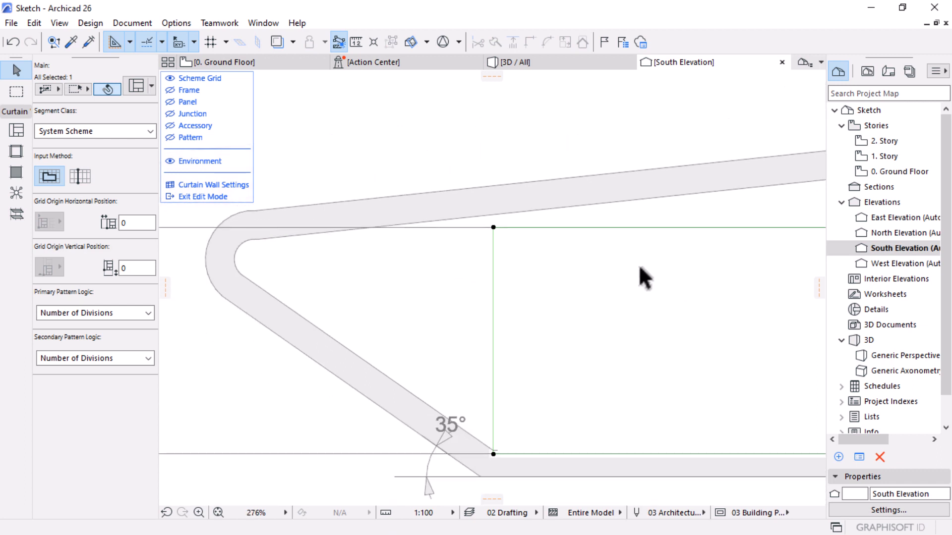
left_click(493, 228)
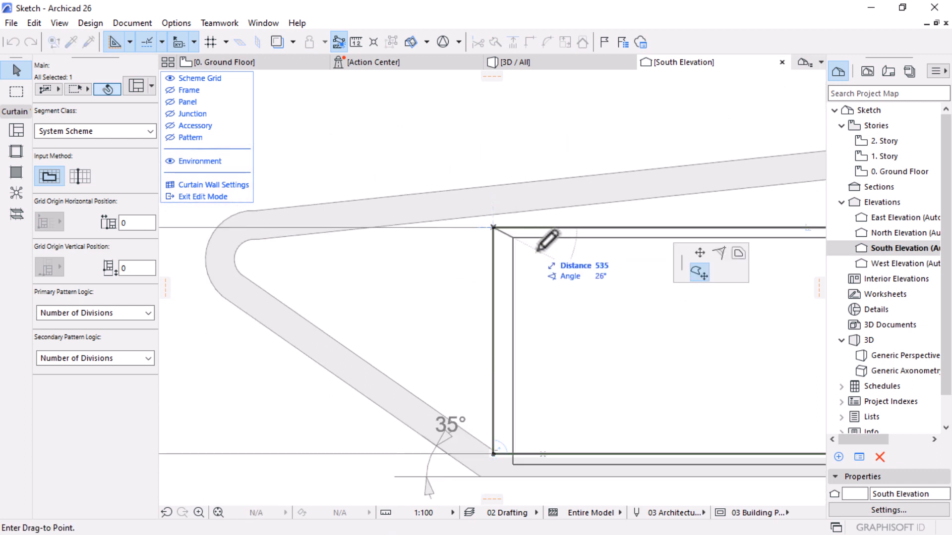
left_click(697, 252)
scroll(221, 244, "up", 4)
scroll(241, 233, "up", 1)
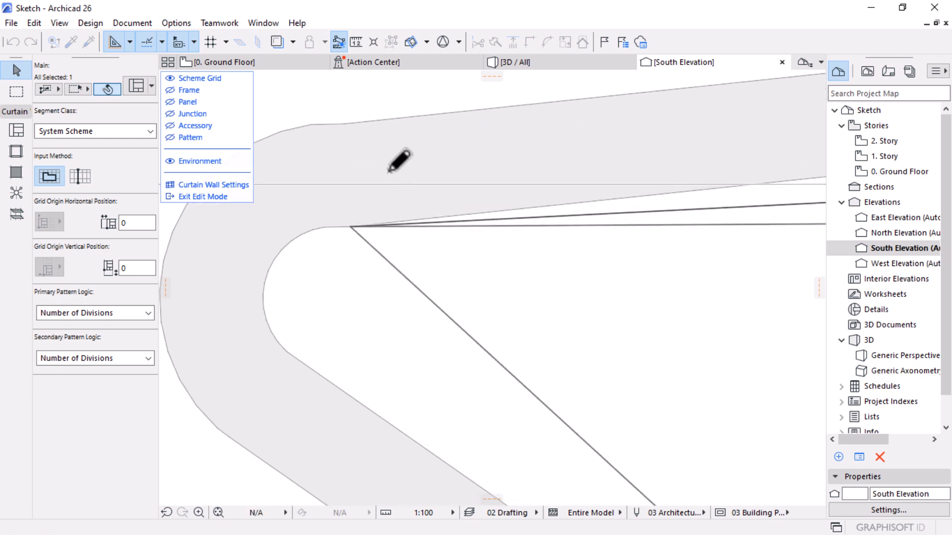
Step: Insert a new node on the slanted west edge of the curtain wall boundary, toward the shell's rounded inner corner
left_click(383, 257)
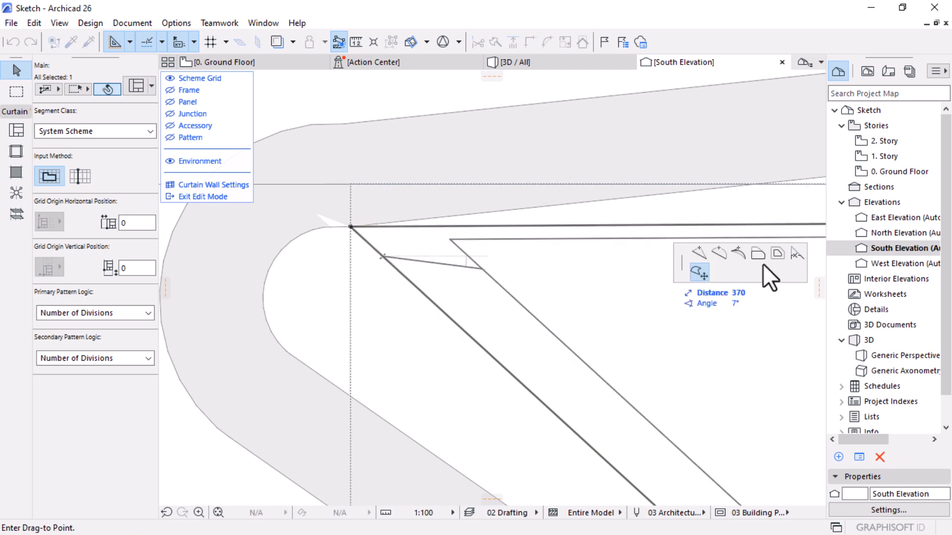
left_click(698, 253)
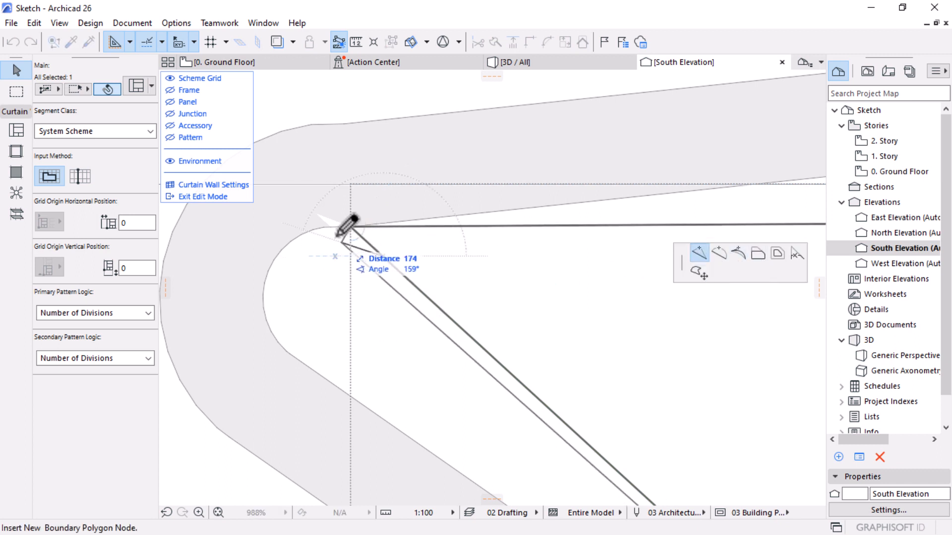
Step: Insert curtain wall boundary nodes at the upper start and lower end of the shell's rounded inner corner
left_click(412, 279)
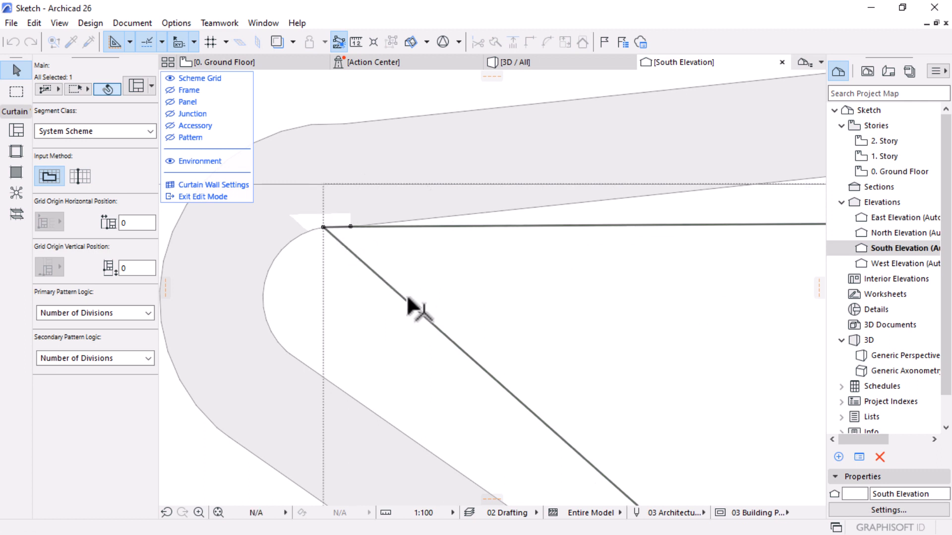
left_click(405, 298)
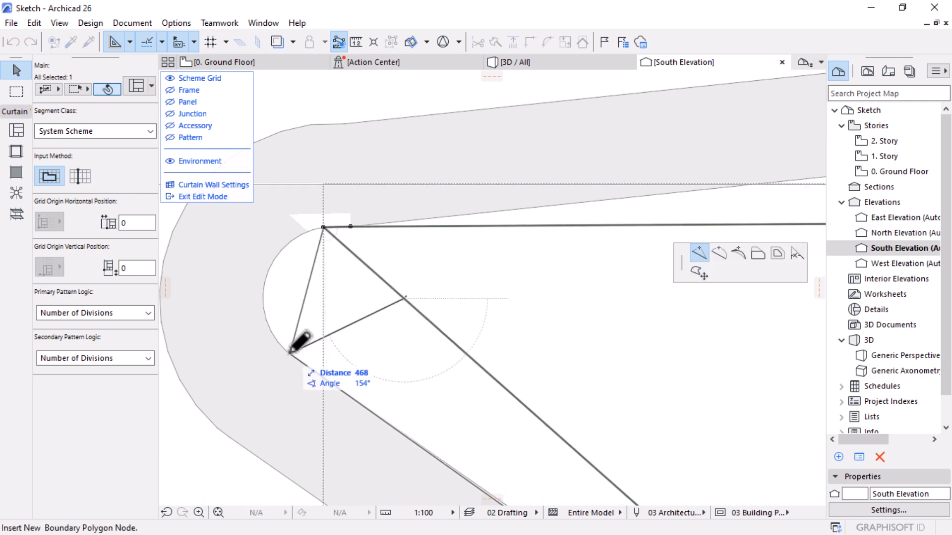
left_click(359, 236)
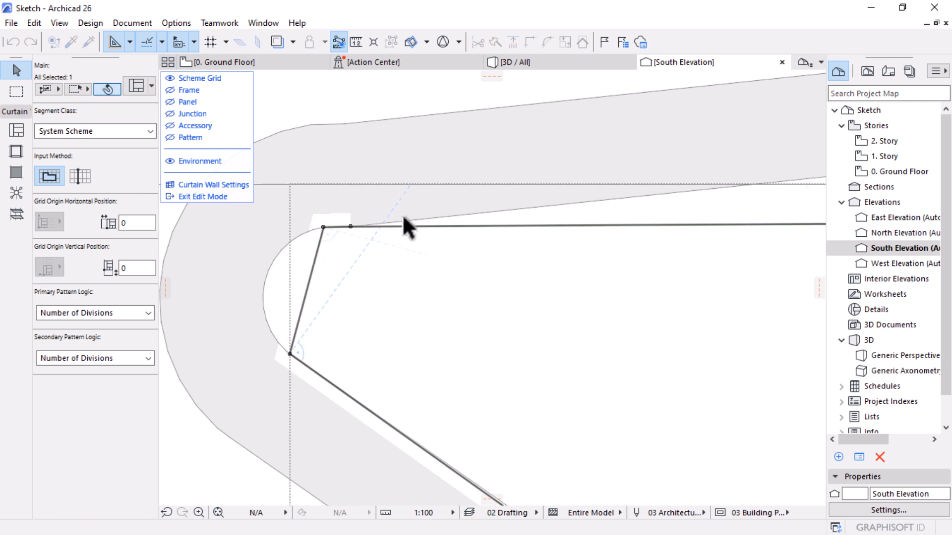
Step: Try to bend the short boundary segment into an arc matching the shell's rounded inner corner
scroll(255, 266, "up", 3)
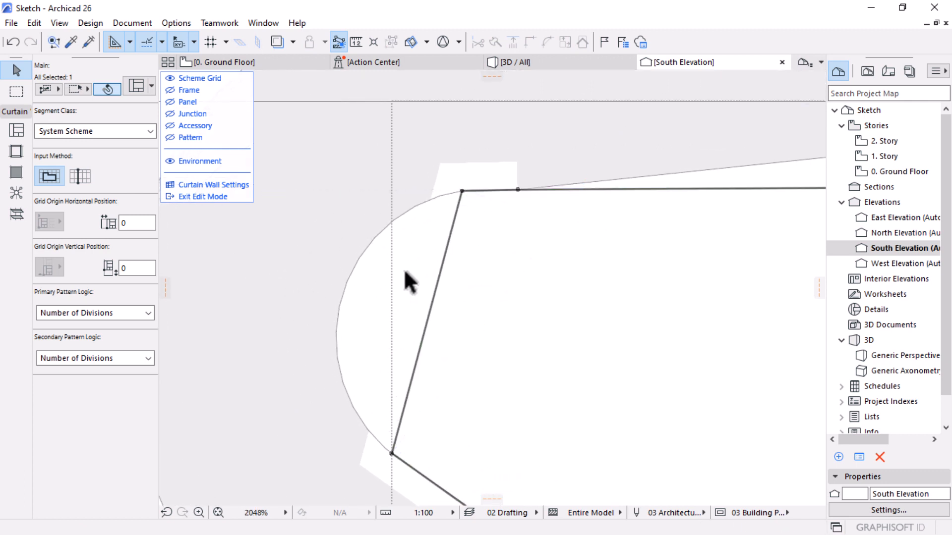
left_click(438, 281)
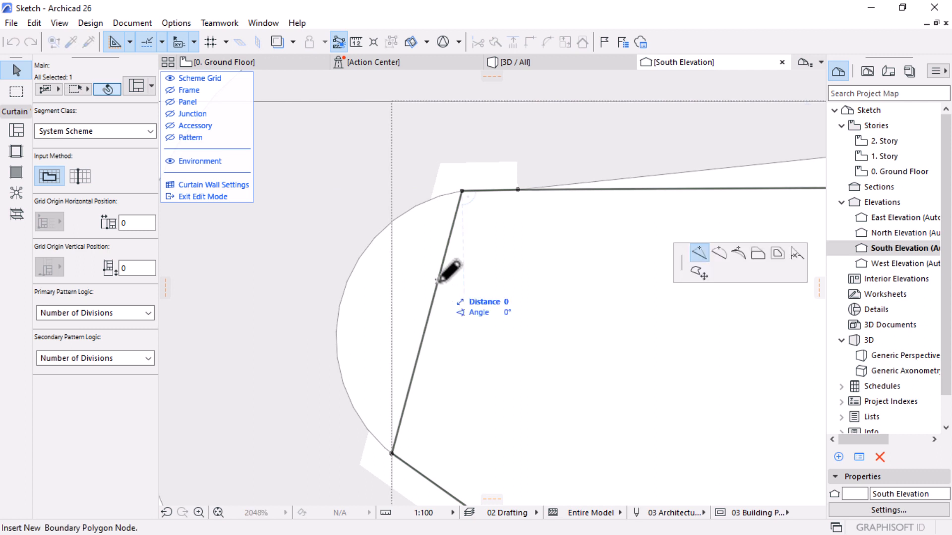
left_click(718, 254)
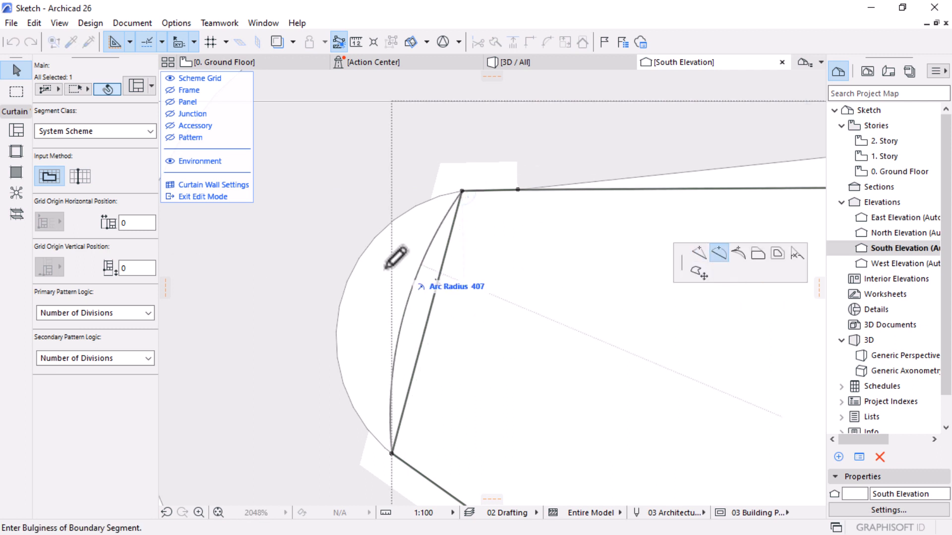
left_click(355, 266)
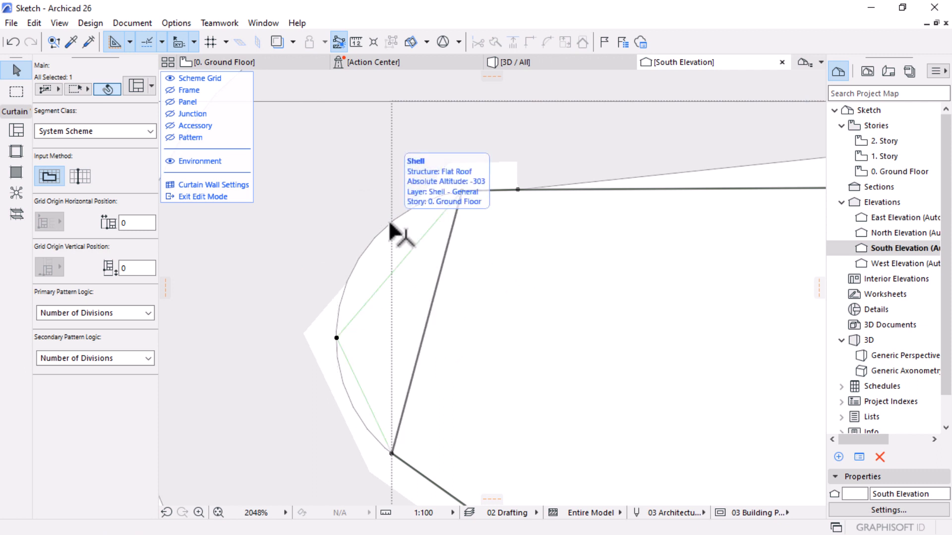
key("ctrl+z")
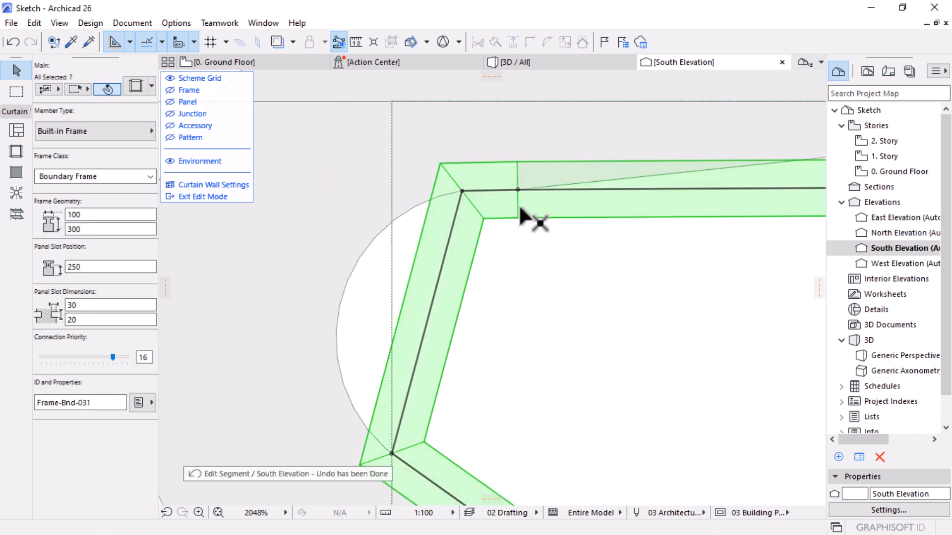
Step: Insert three boundary nodes snapped to the facet vertices along the upper part of the rounded corner
scroll(521, 213, "down", 2)
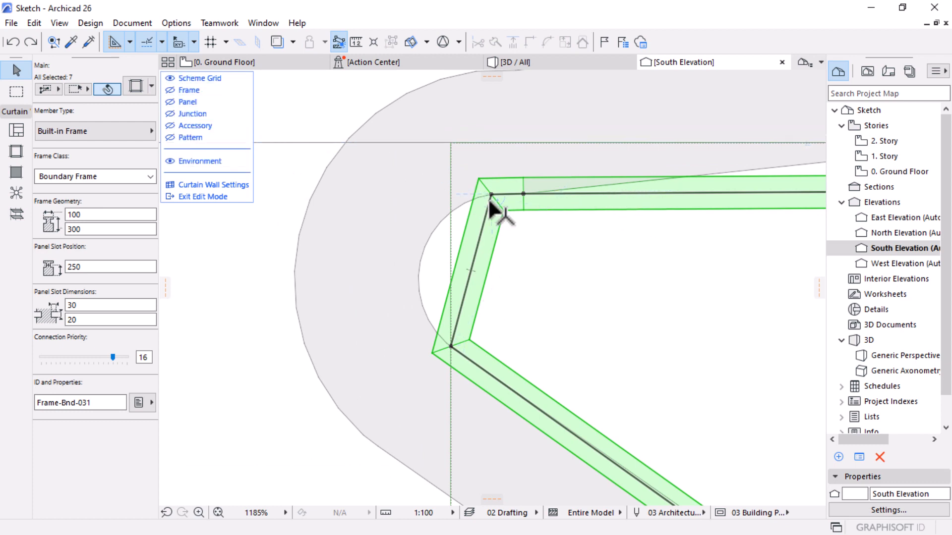
scroll(403, 224, "up", 4)
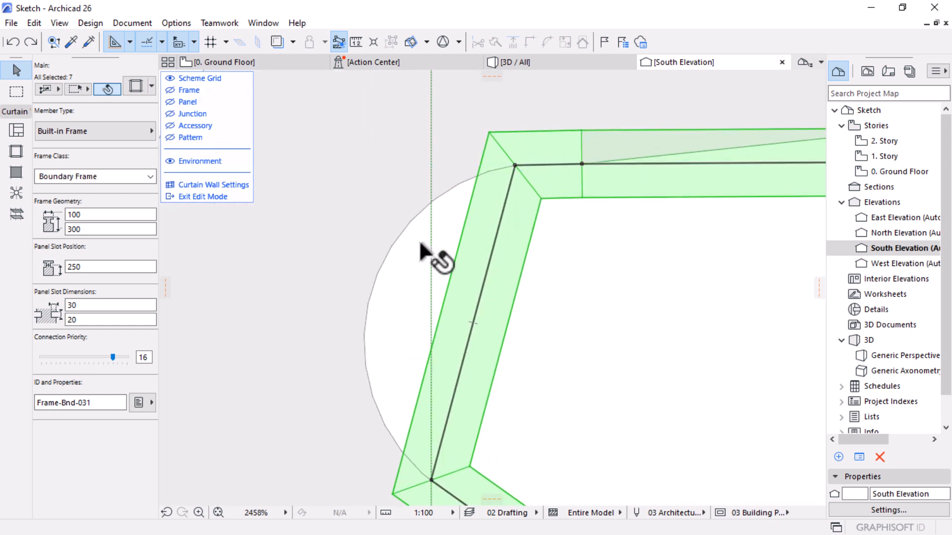
left_click(496, 240)
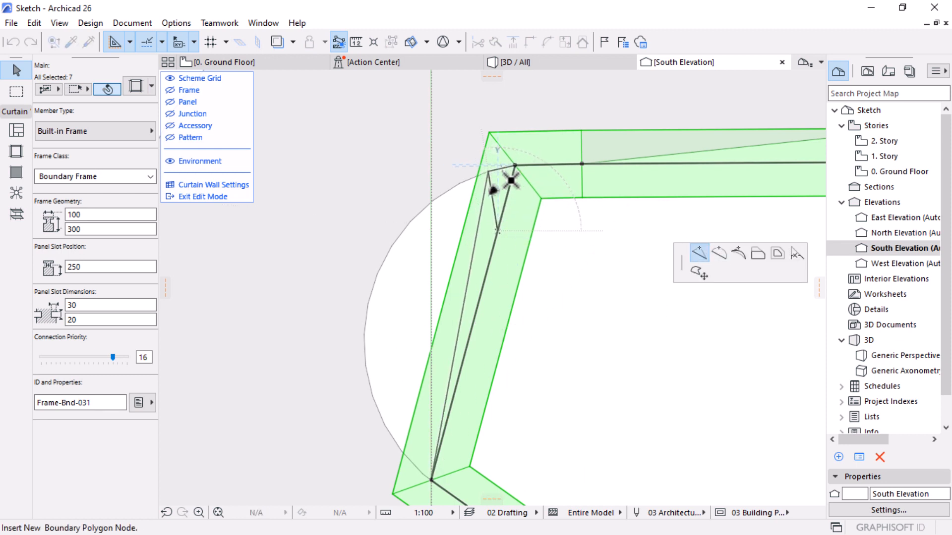
left_click(488, 171)
left_click(481, 218)
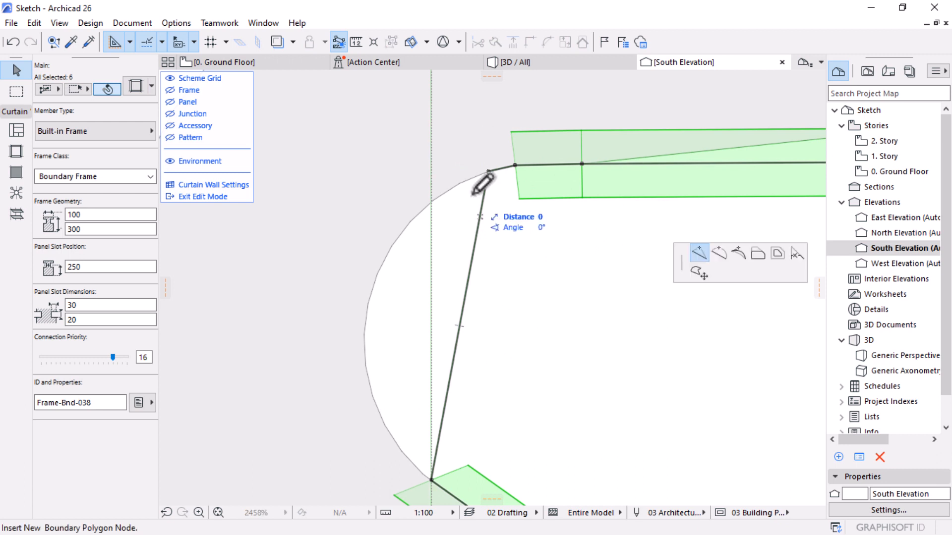
left_click(466, 218)
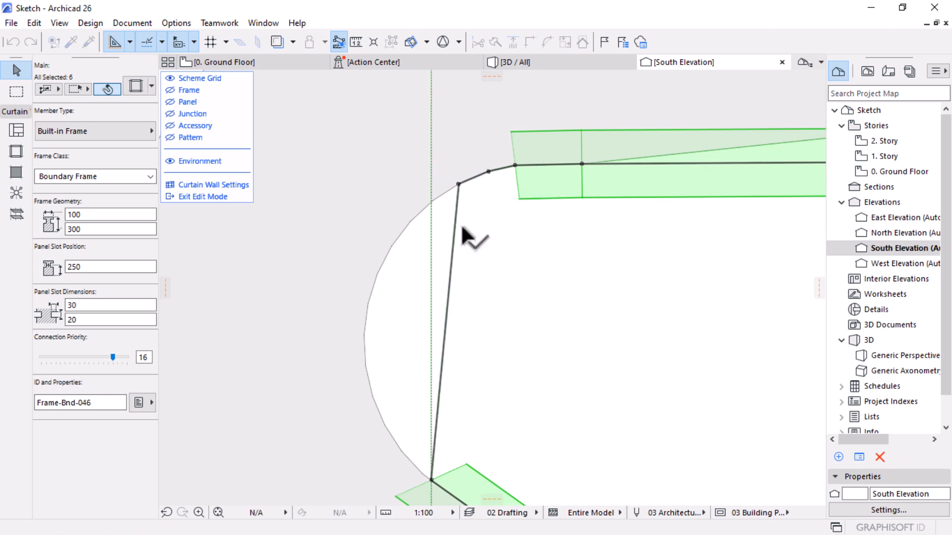
left_click(453, 248)
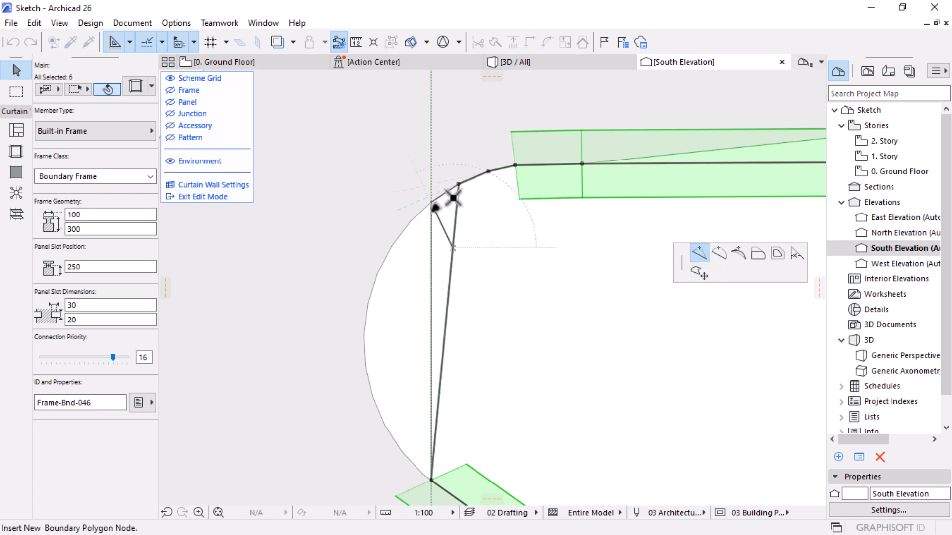
left_click(469, 242)
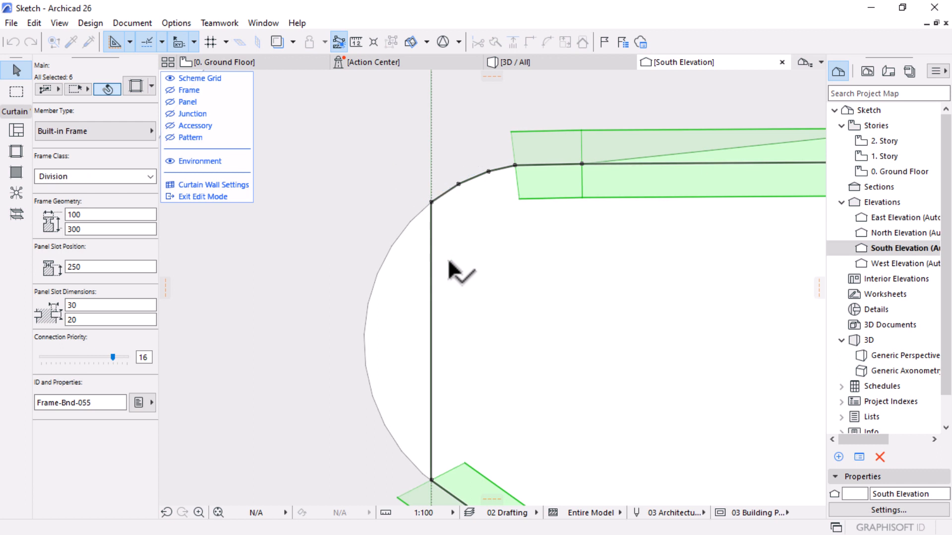
Step: Continue the boundary down the curve with three more nodes on the shell's upper-left facet vertices
left_click(432, 286)
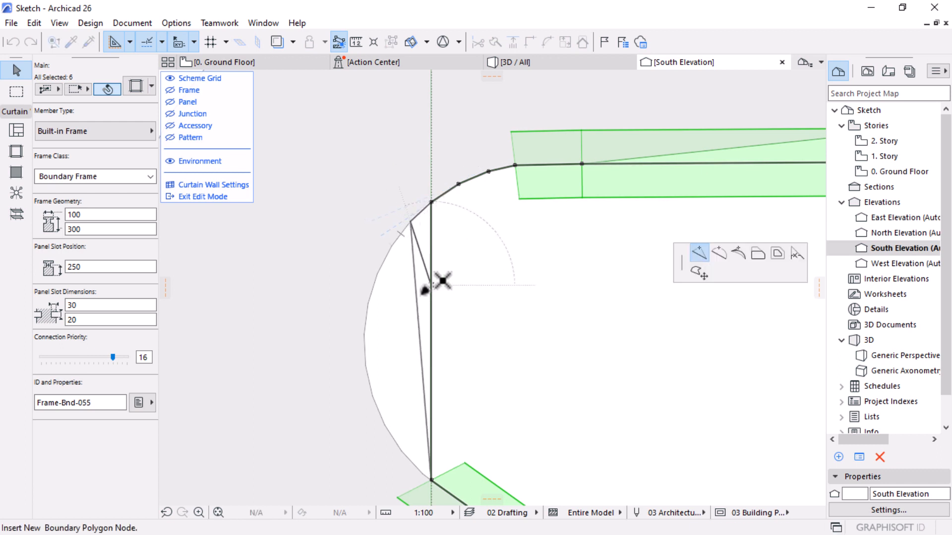
left_click(443, 280)
left_click(422, 308)
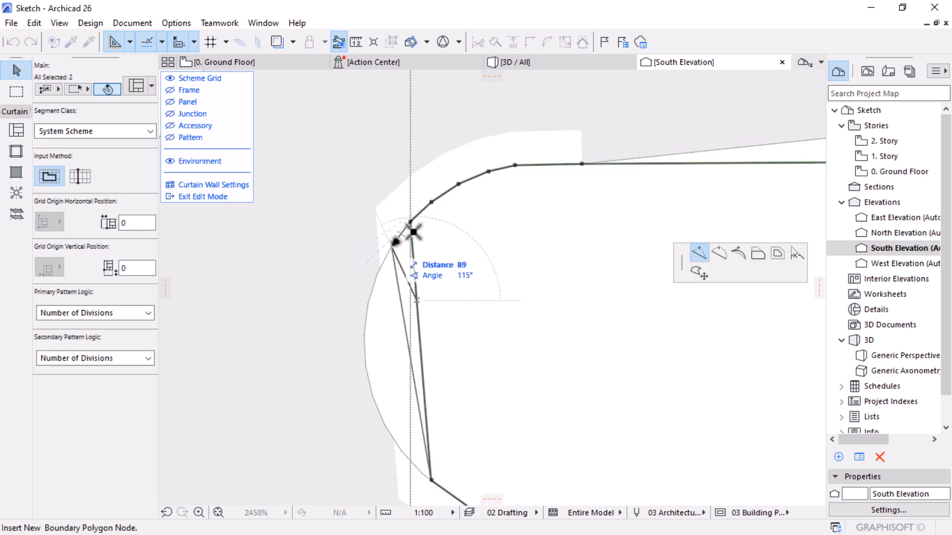
left_click(432, 323)
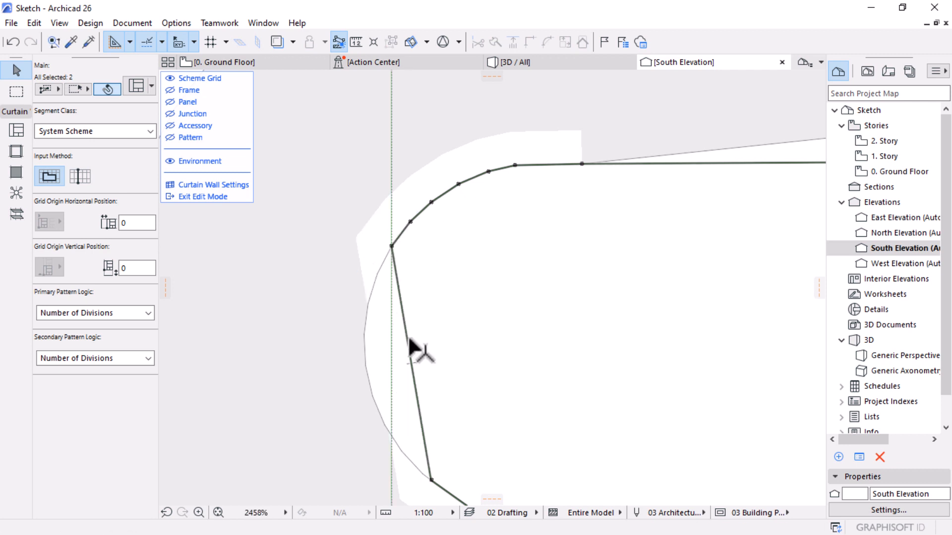
left_click(390, 299)
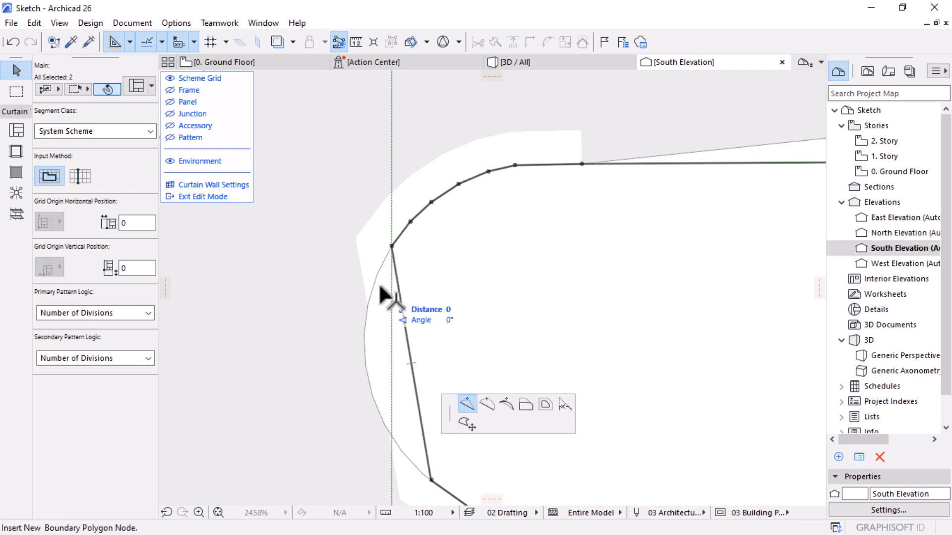
left_click(423, 340)
Step: Add three boundary nodes on the facet vertices around the outermost point of the rounded corner
left_click(388, 344)
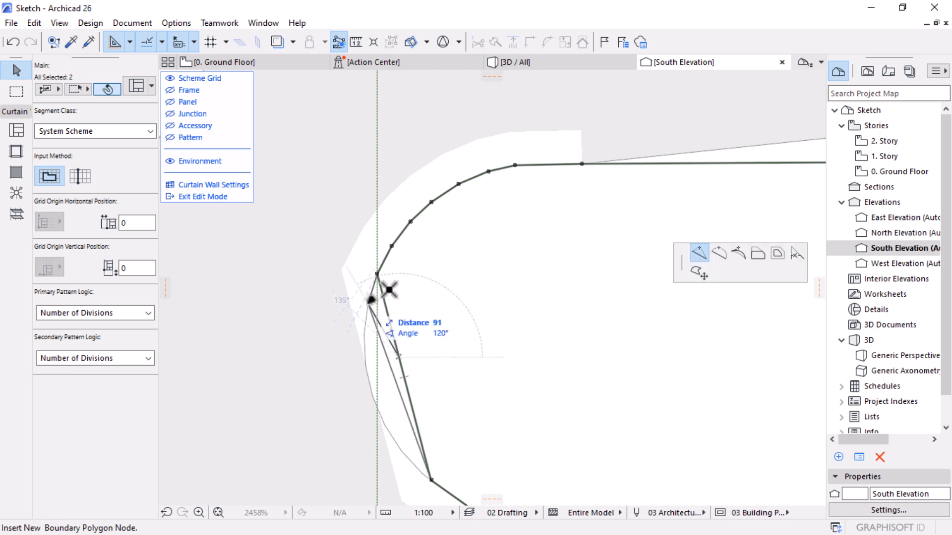
left_click(402, 349)
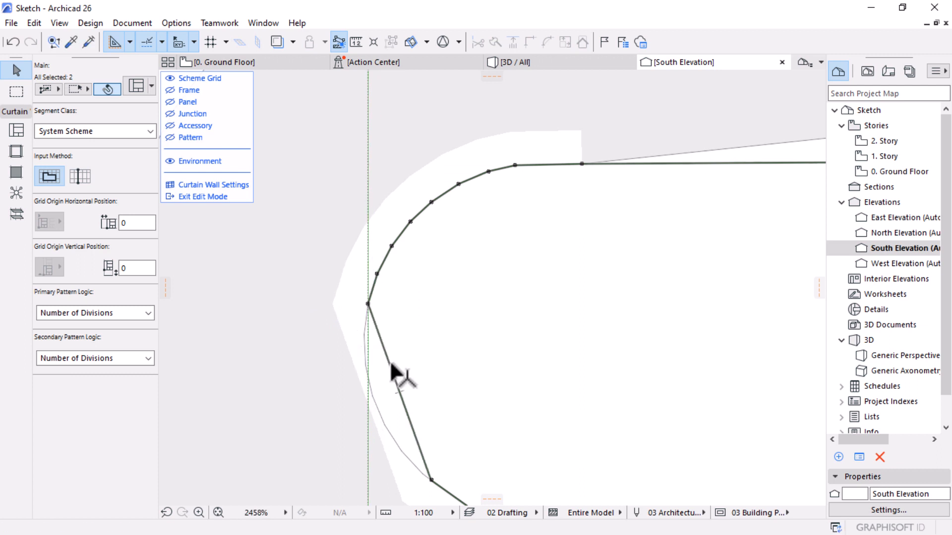
left_click(379, 336)
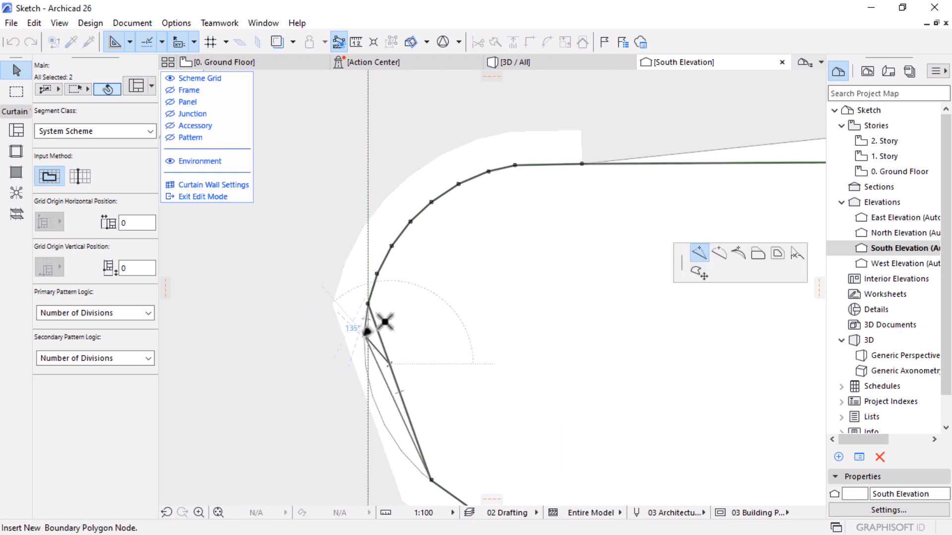
left_click(385, 322)
left_click(374, 376)
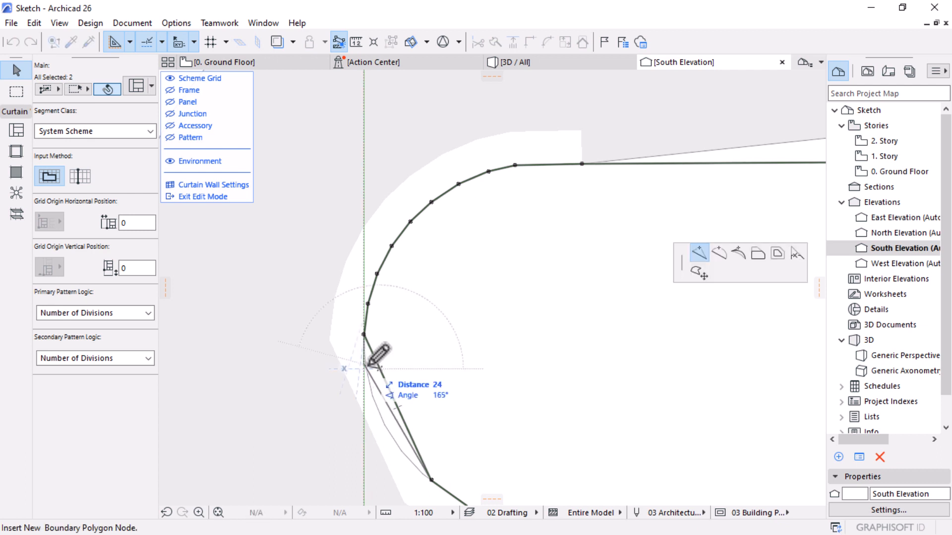
left_click(391, 354)
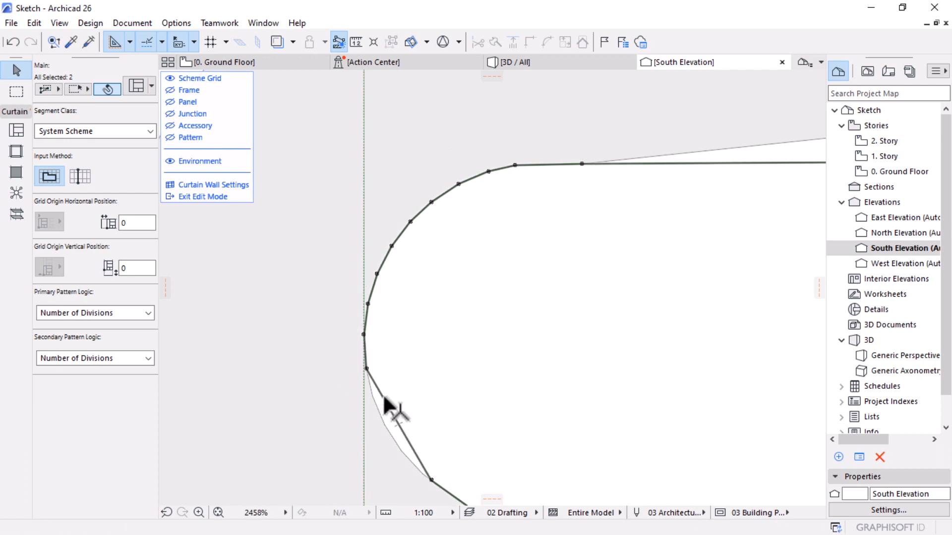
Step: Insert the last four boundary nodes on the lower facet vertices, closing the gaps down to the straight sloping edge
left_click(384, 398)
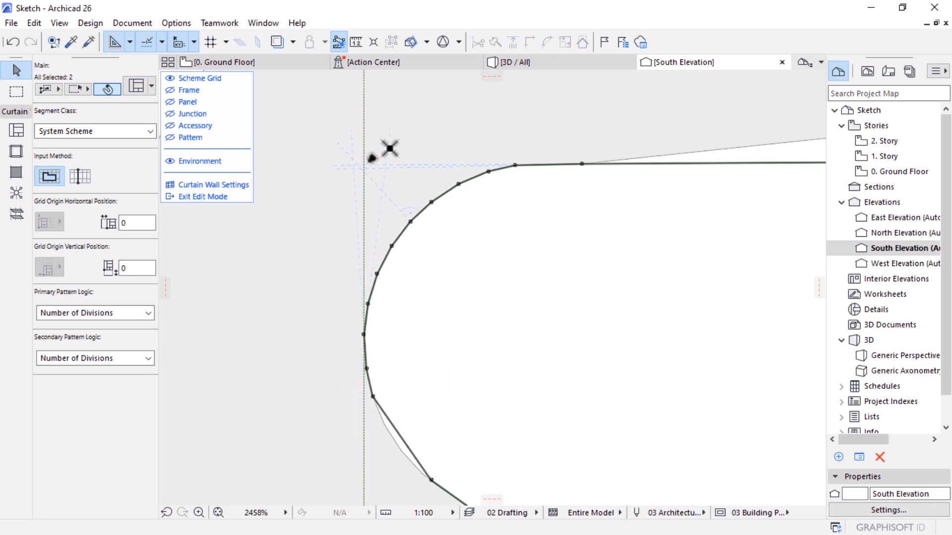
scroll(387, 297, "up", 15)
left_click(373, 274)
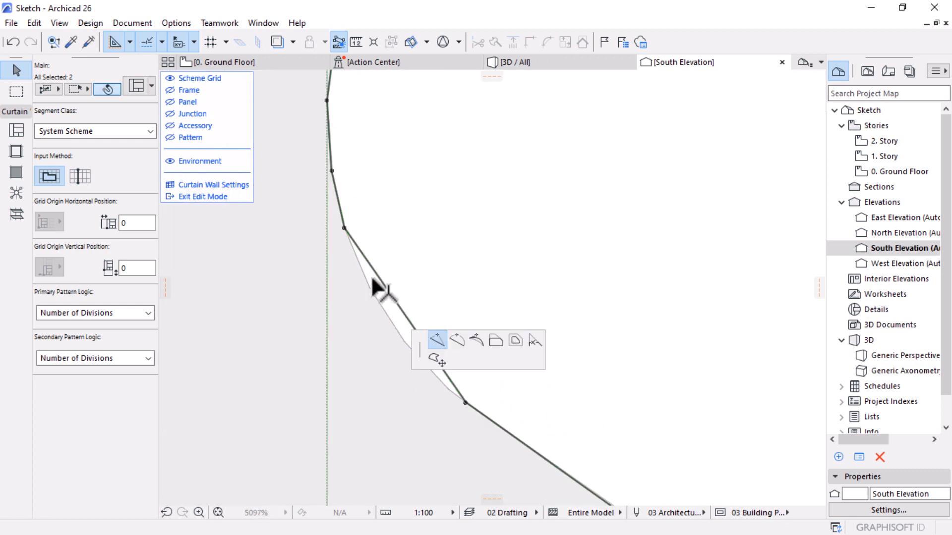
left_click(412, 321)
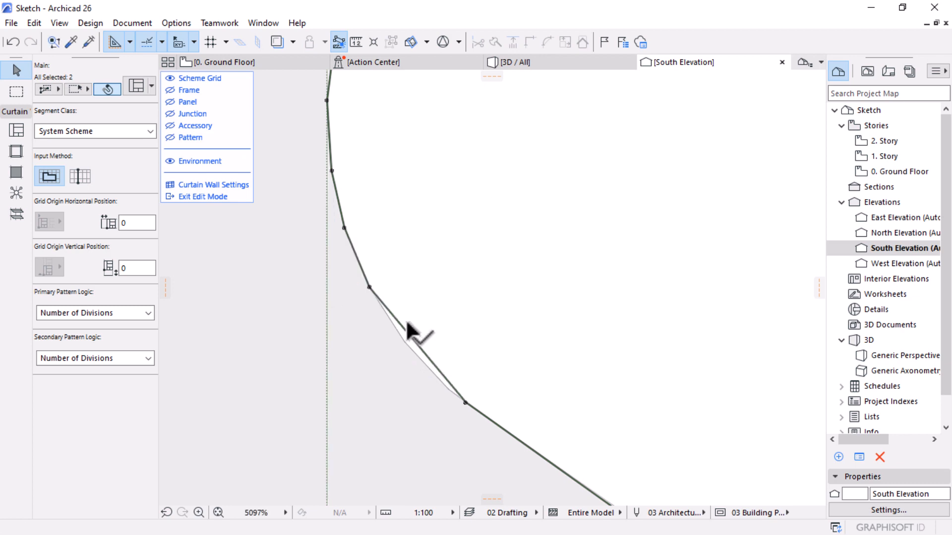
left_click(410, 339)
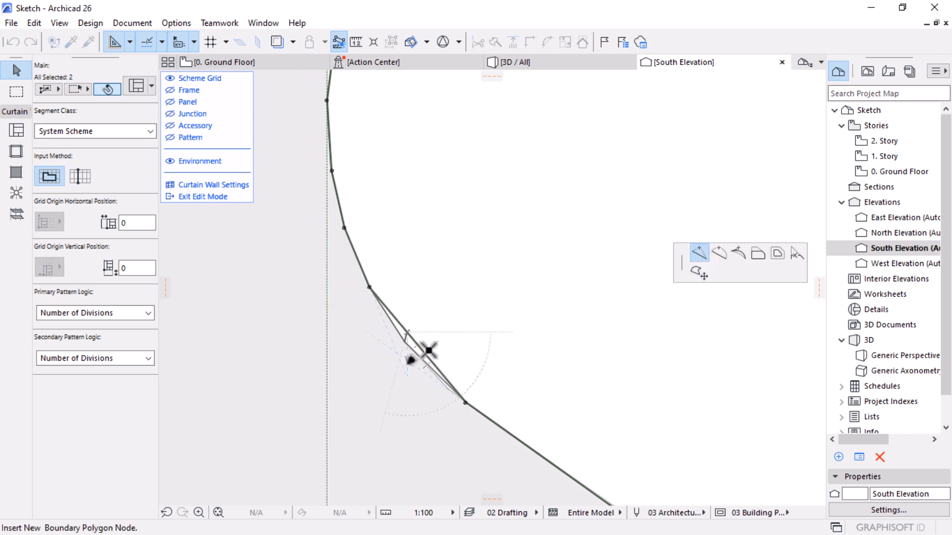
left_click(461, 400)
scroll(446, 403, "up", 5)
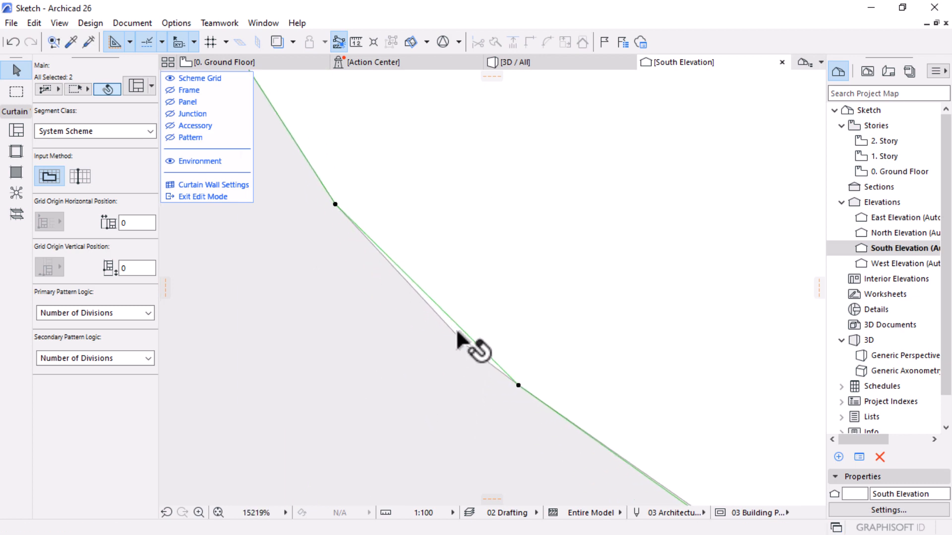
left_click(461, 327)
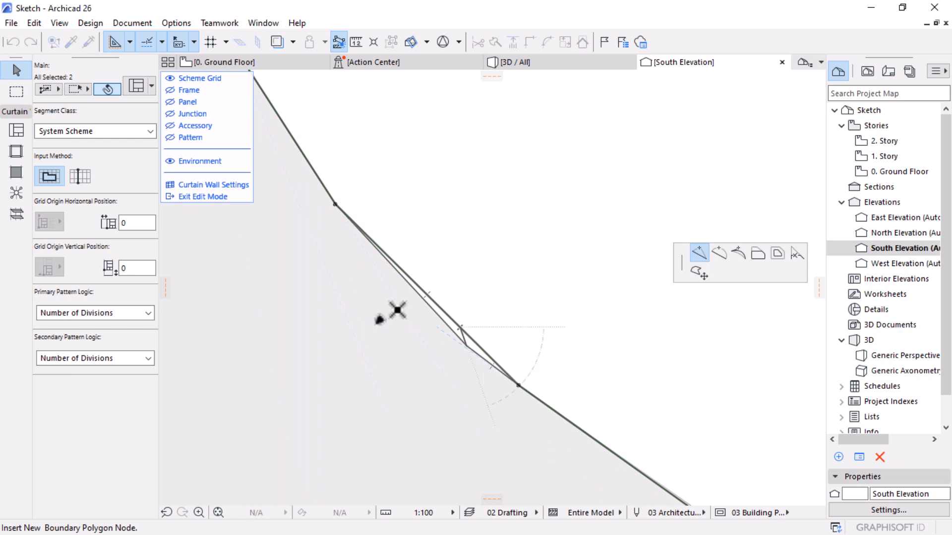
left_click(466, 345)
Step: Insert a boundary node in the curtain wall's upper edge, snapped to the inner vertex where the shell's sloping roof bends
scroll(378, 324, "down", 12)
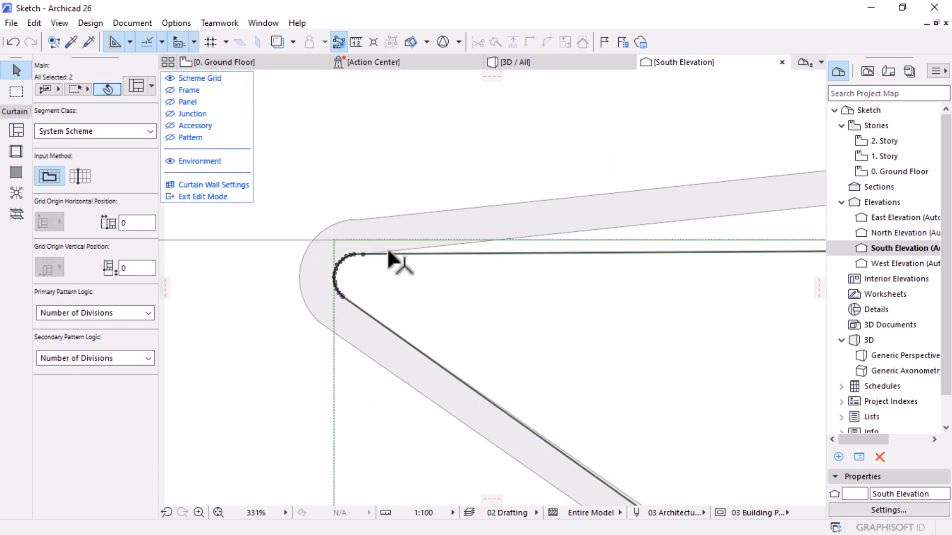
scroll(388, 250, "down", 4)
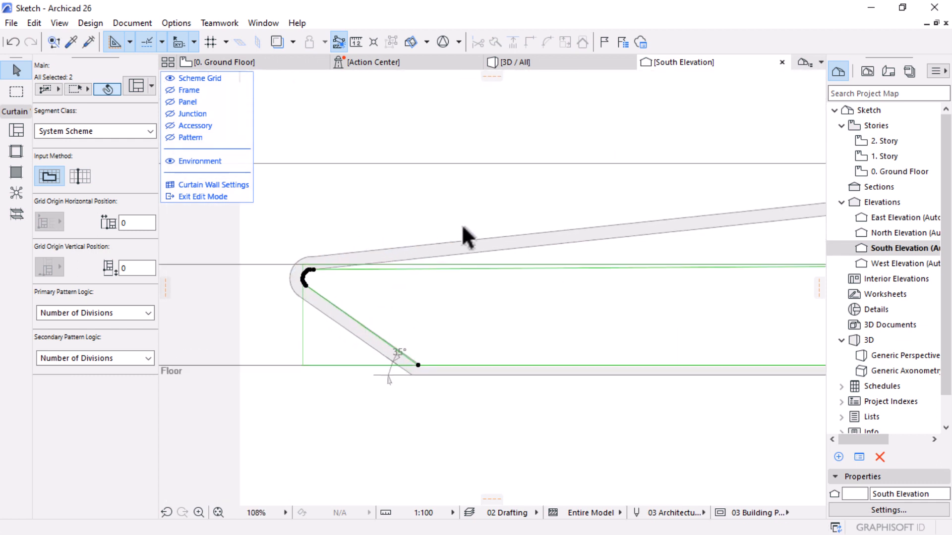
scroll(219, 290, "up", 6)
left_click(316, 294)
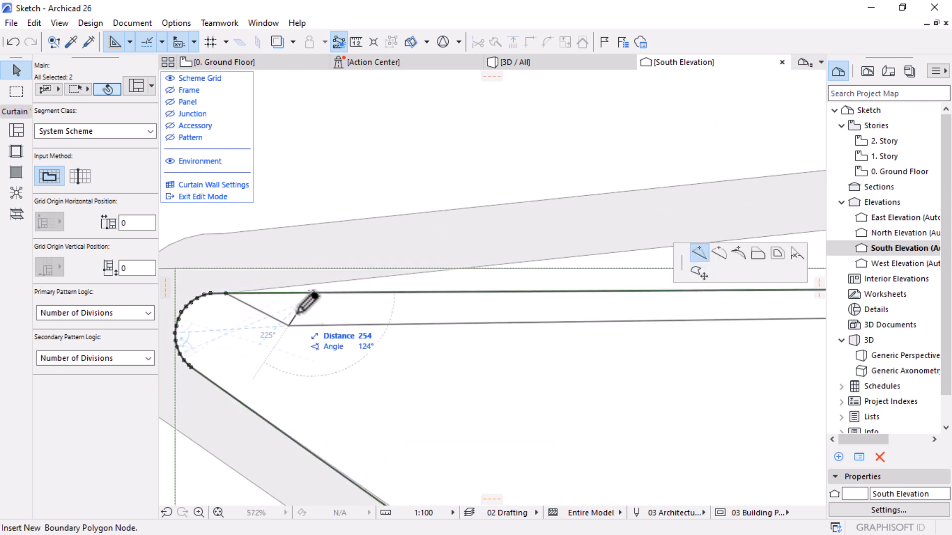
scroll(240, 342, "down", 11)
scroll(597, 297, "up", 7)
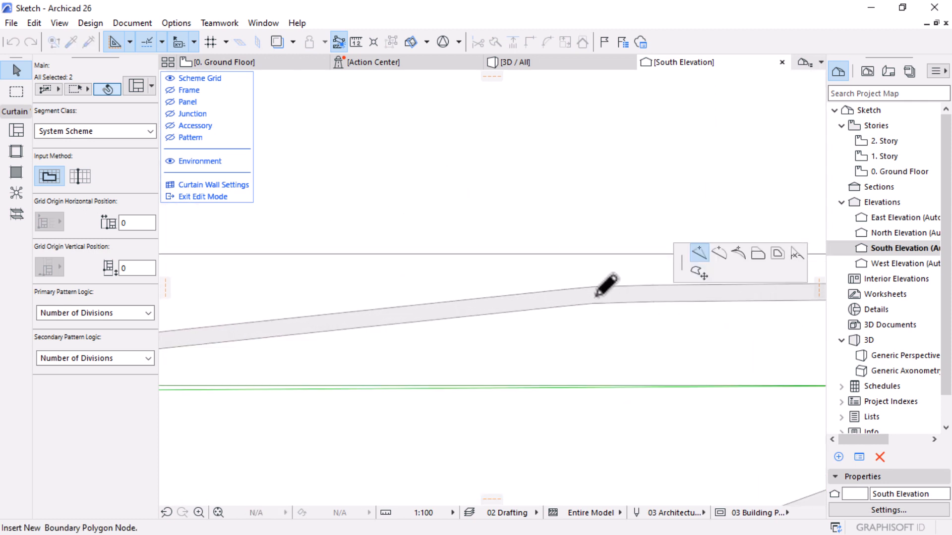
scroll(600, 294, "up", 3)
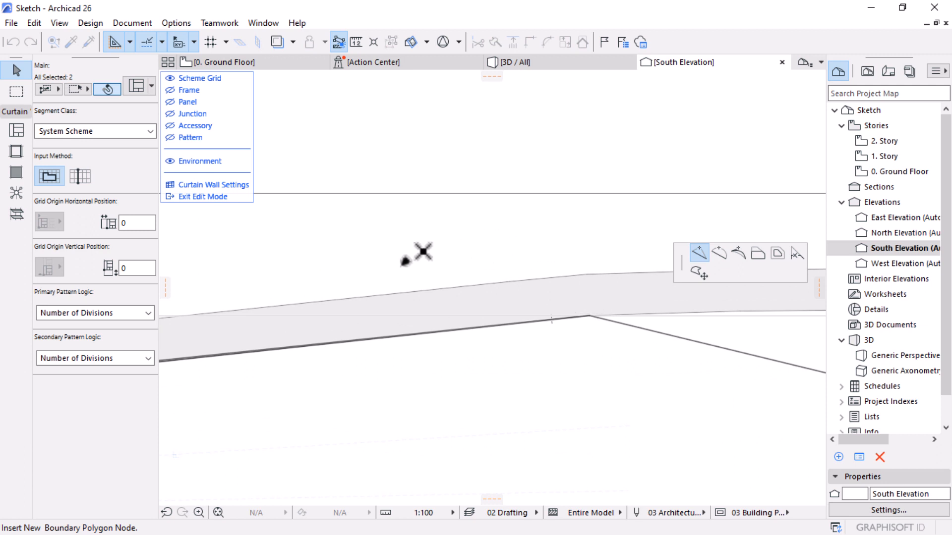
Step: Reposition the boundary's upper-right node to the inner start of the shell's upper-right rounded corner
scroll(347, 290, "down", 9)
scroll(497, 305, "up", 2)
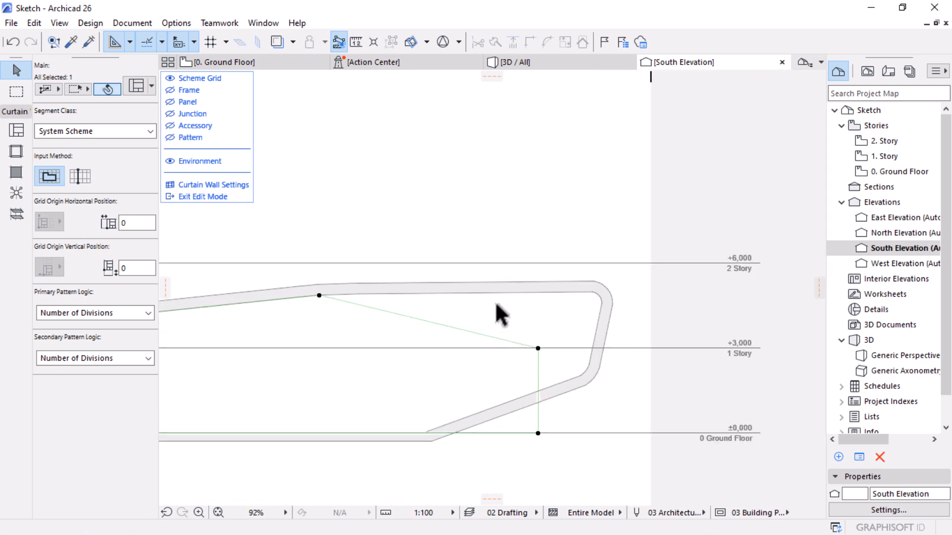
scroll(497, 306, "up", 3)
left_click(561, 372)
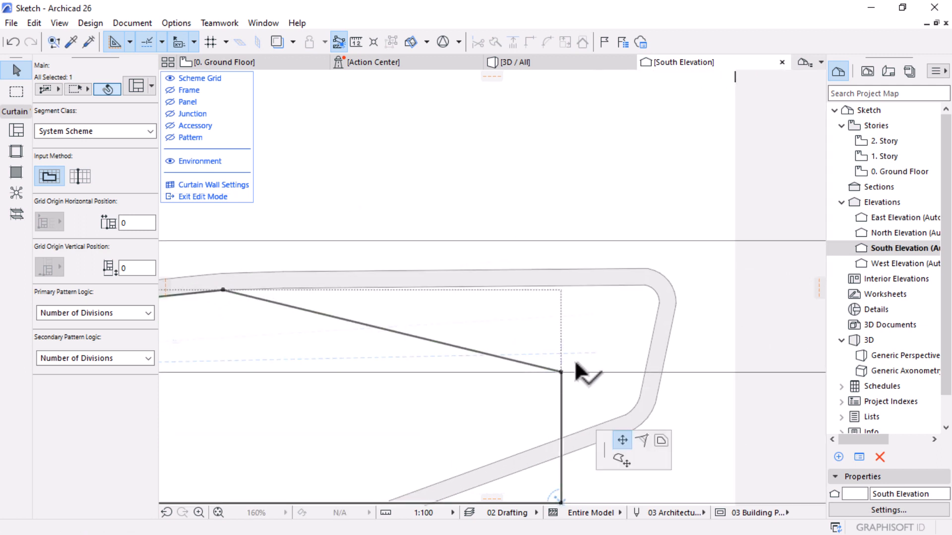
scroll(644, 277, "up", 4)
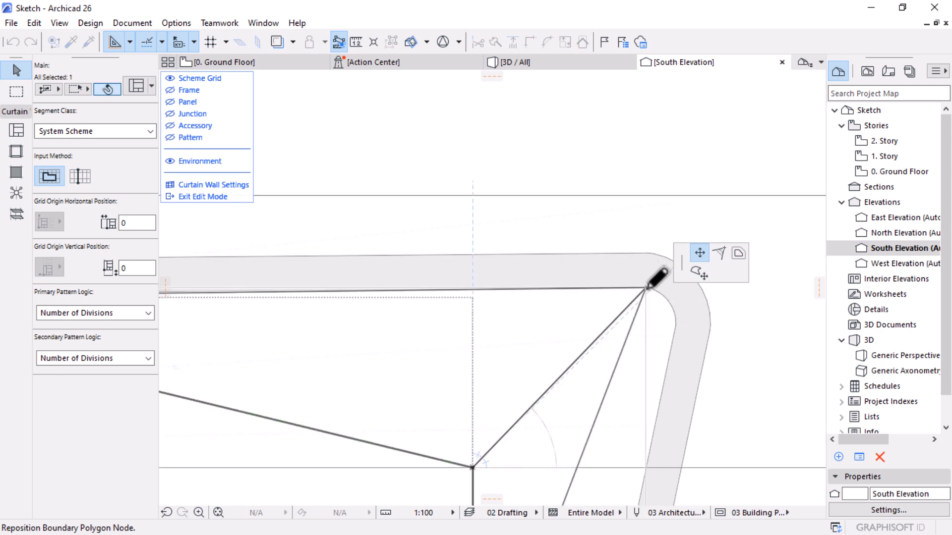
left_click(646, 296)
scroll(700, 318, "down", 4)
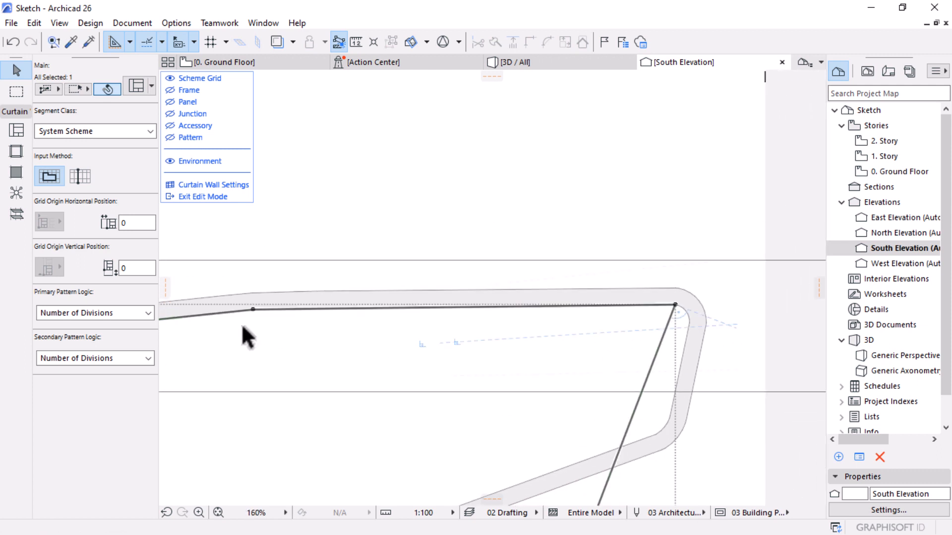
Step: Insert a boundary node on the upper edge just right of the roof bend
scroll(237, 310, "up", 3)
scroll(243, 294, "up", 5)
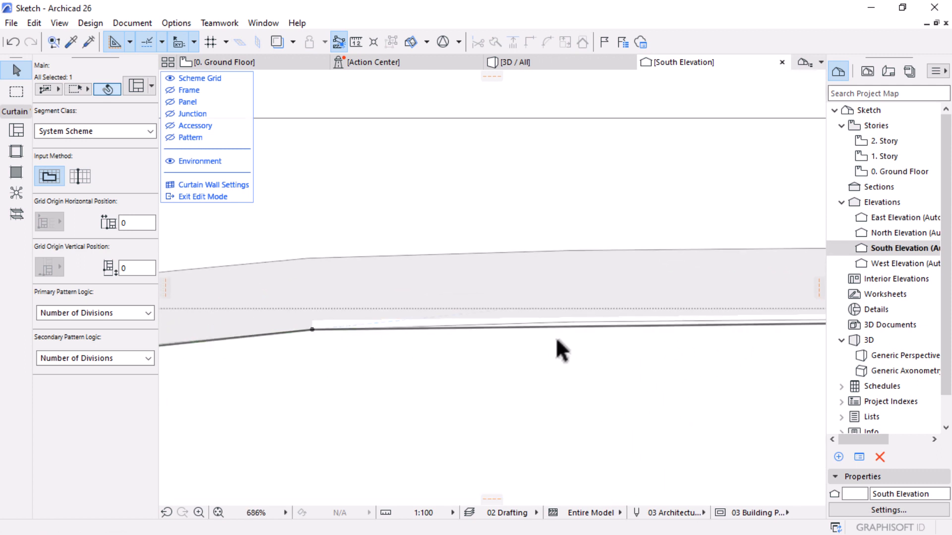
left_click(579, 328)
scroll(367, 322, "down", 5)
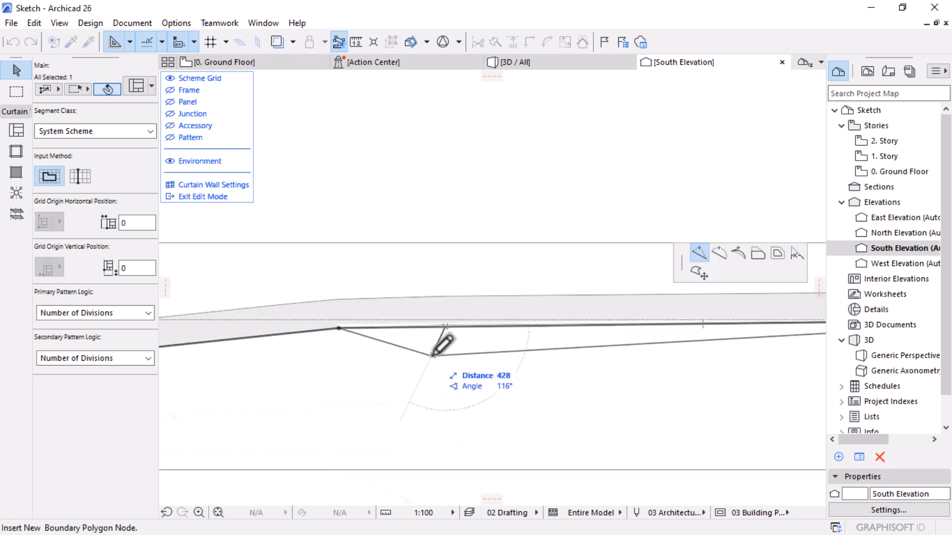
scroll(433, 347, "up", 3)
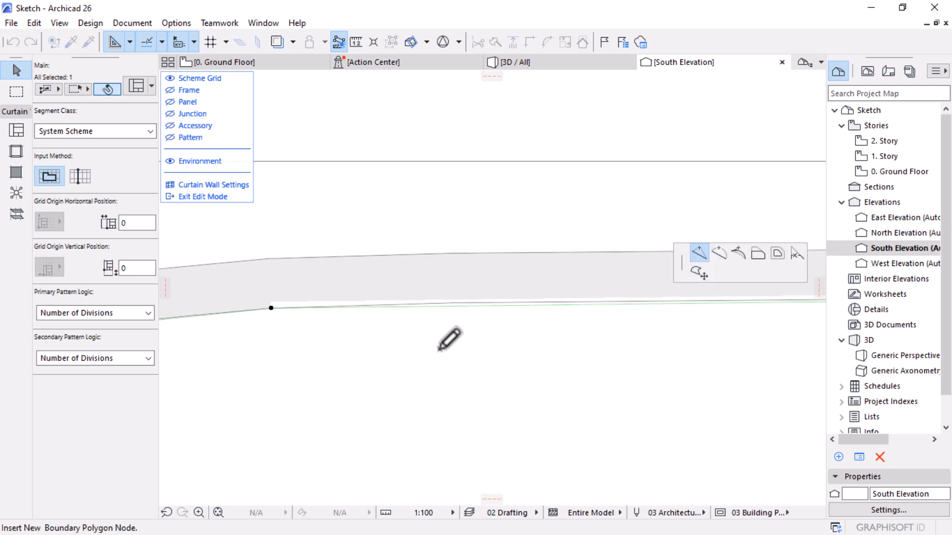
left_click(552, 297)
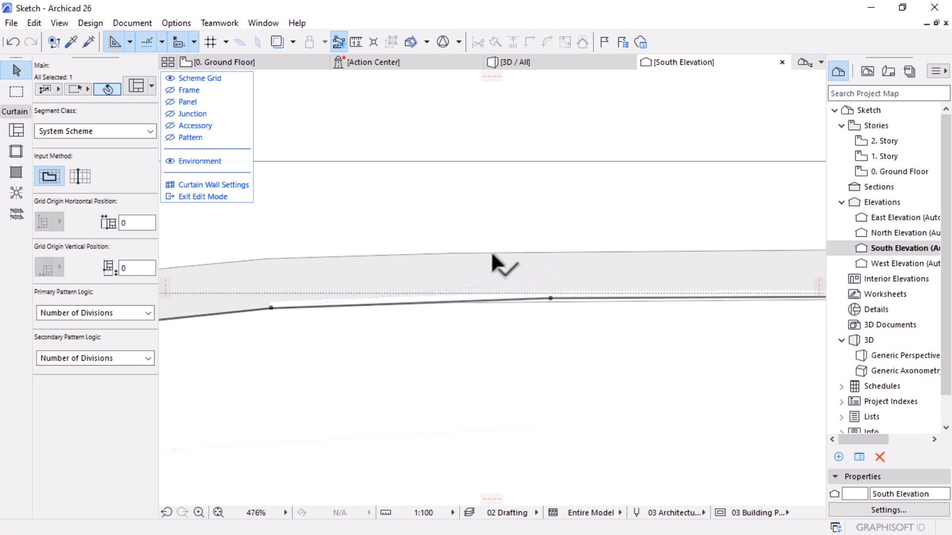
Step: Reposition the new node beside the roof bend onto the shell's inner outline
scroll(493, 265, "down", 5)
scroll(448, 277, "up", 10)
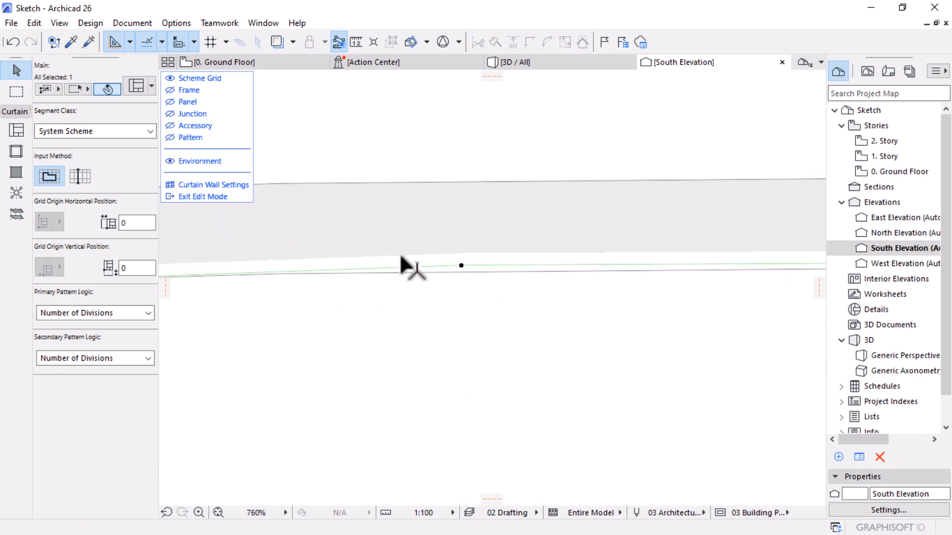
left_click(468, 266)
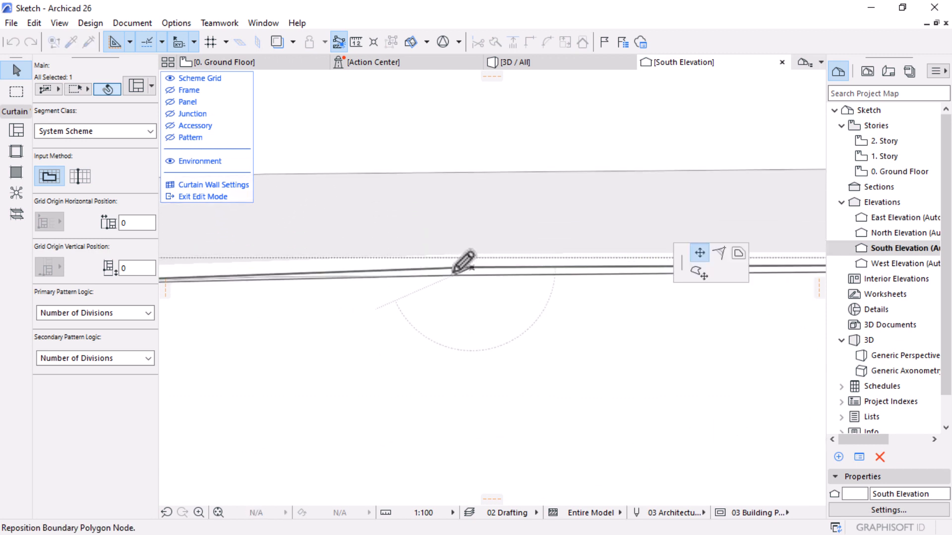
left_click(455, 271)
scroll(503, 346, "down", 5)
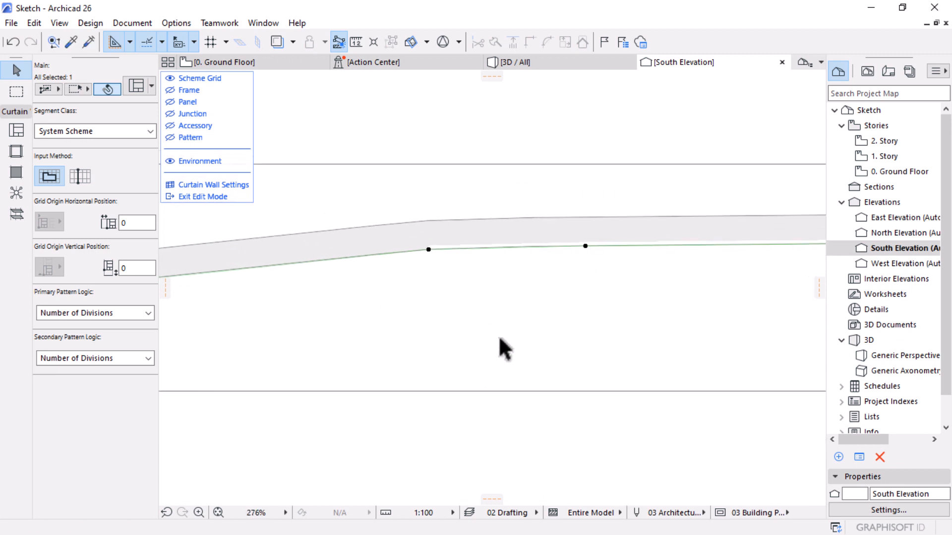
Step: Insert a boundary node in the right edge, snapped to the lower inner end of the upper-right rounded corner
scroll(415, 239, "down", 5)
scroll(727, 300, "up", 3)
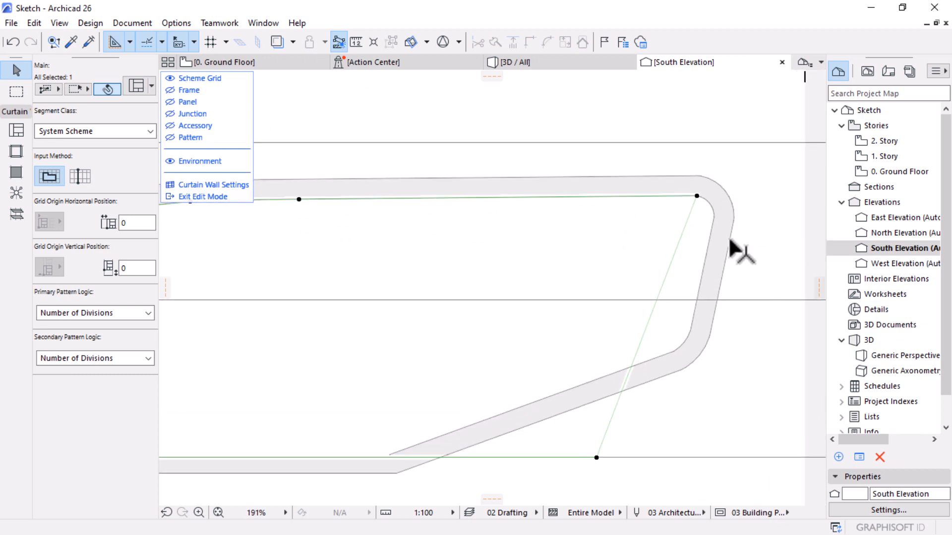
scroll(729, 240, "up", 4)
left_click(643, 184)
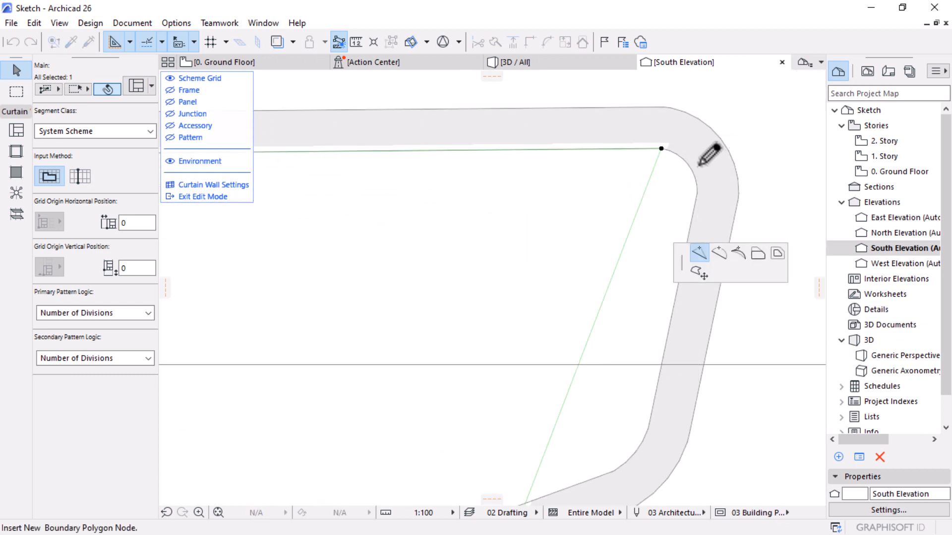
scroll(703, 168, "up", 2)
scroll(699, 176, "up", 1)
scroll(451, 273, "down", 2)
scroll(600, 277, "up", 2)
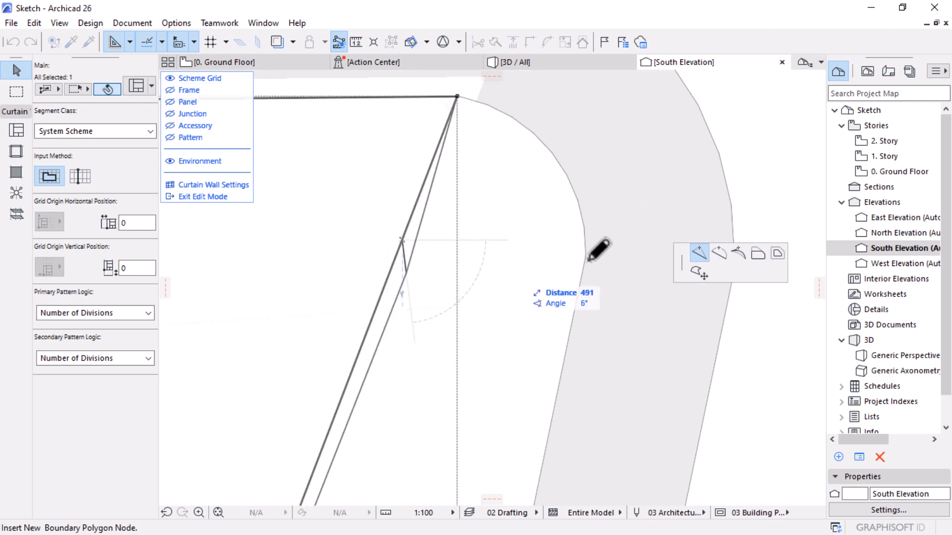
left_click(585, 258)
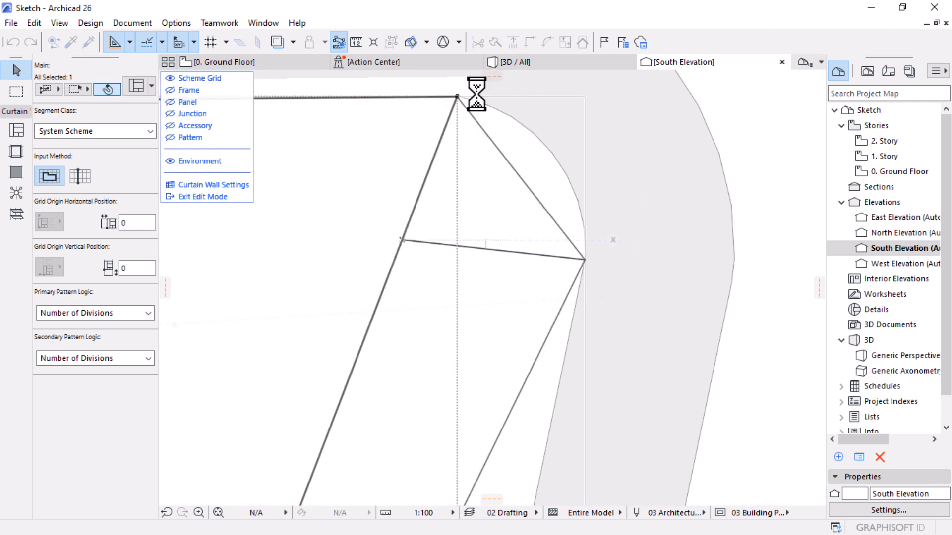
Step: Insert three boundary nodes on the first facet vertices along the upper part of the upper-right rounded corner
scroll(478, 95, "up", 1)
left_click(504, 164)
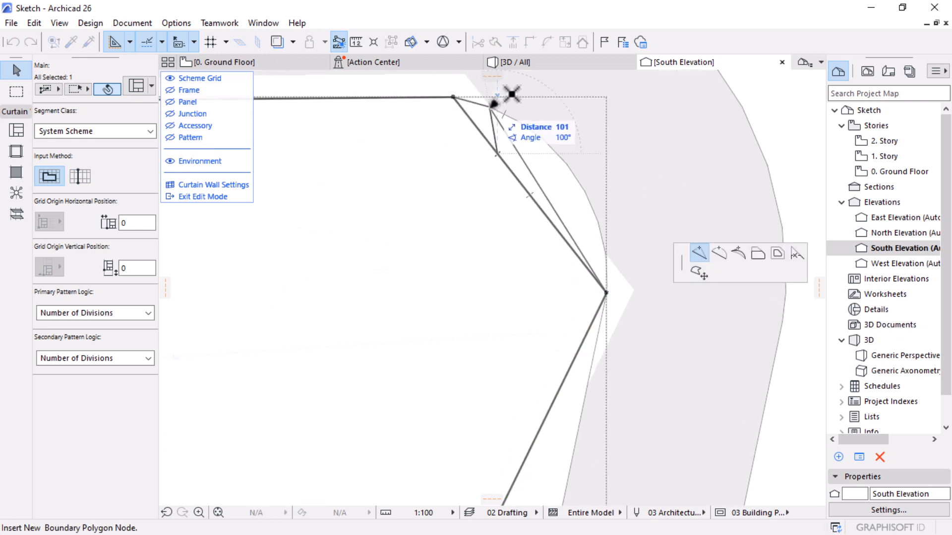
left_click(535, 156)
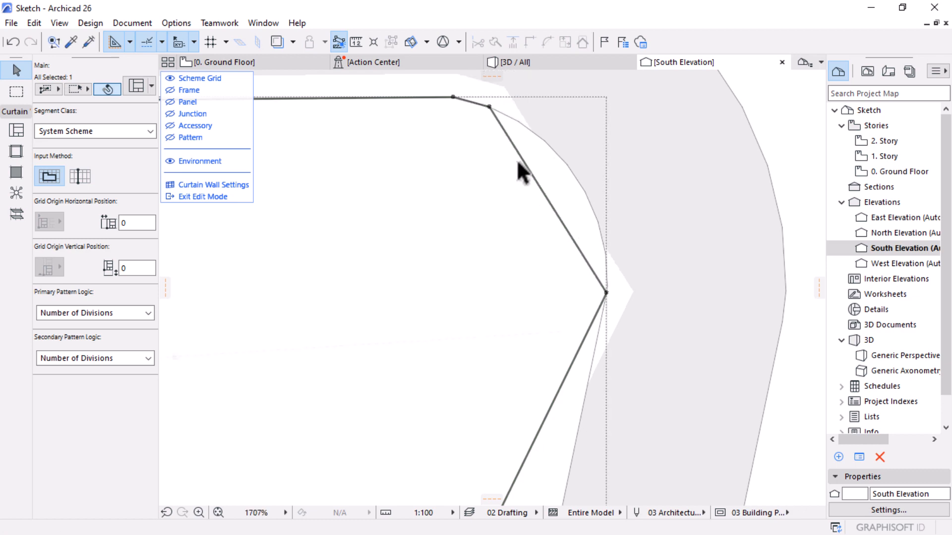
left_click(529, 167)
left_click(542, 110)
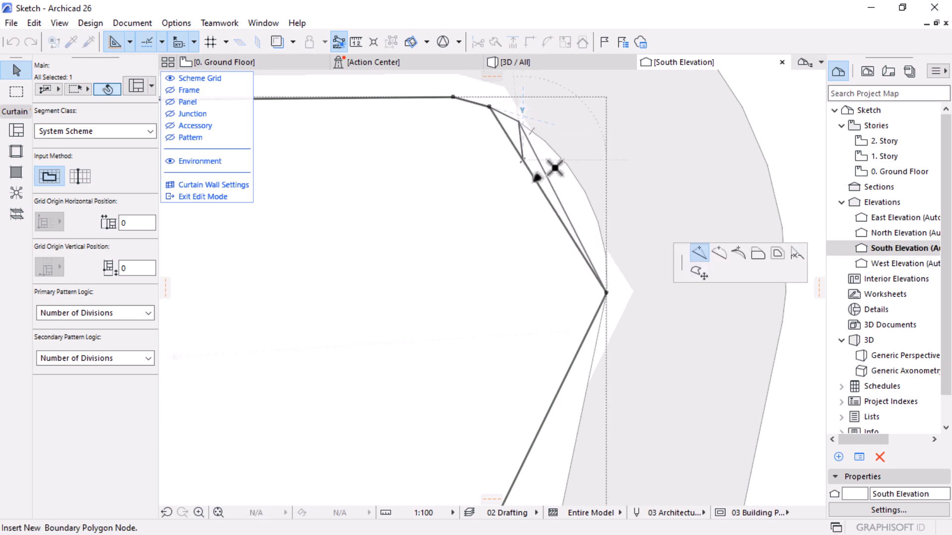
left_click(546, 179)
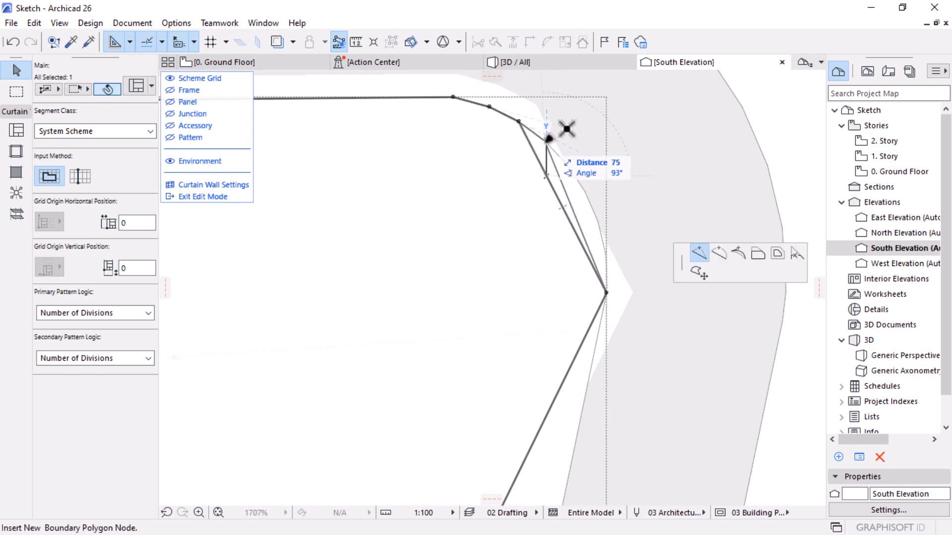
left_click(572, 201)
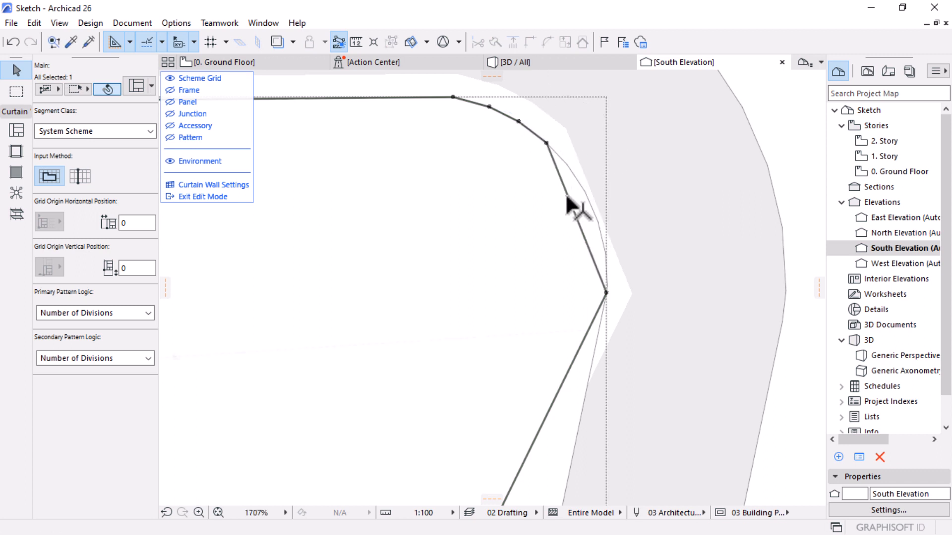
Step: Insert four more boundary nodes on the remaining facet vertices down to the lower end of the upper-right rounded corner
left_click(570, 206)
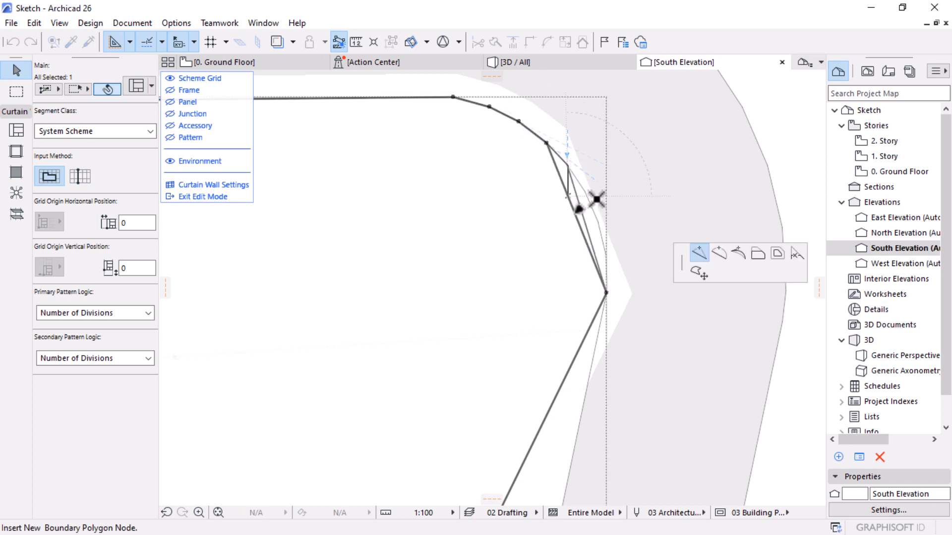
left_click(579, 209)
left_click(580, 212)
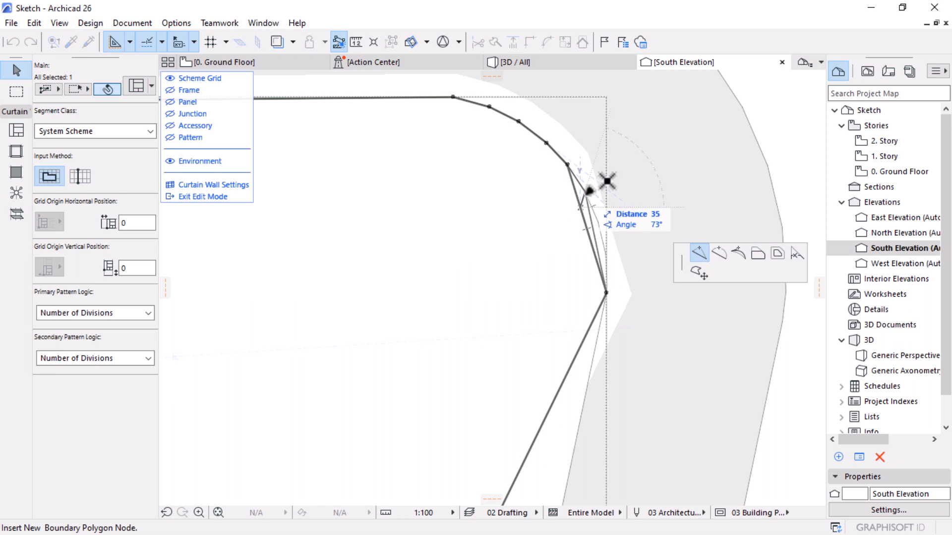
left_click(591, 243)
left_click(600, 246)
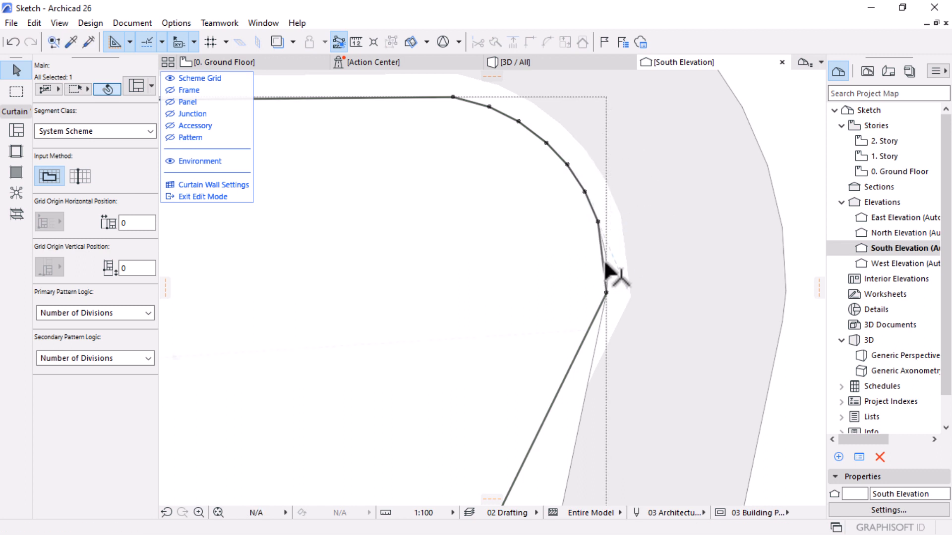
scroll(610, 268, "up", 5)
left_click(609, 221)
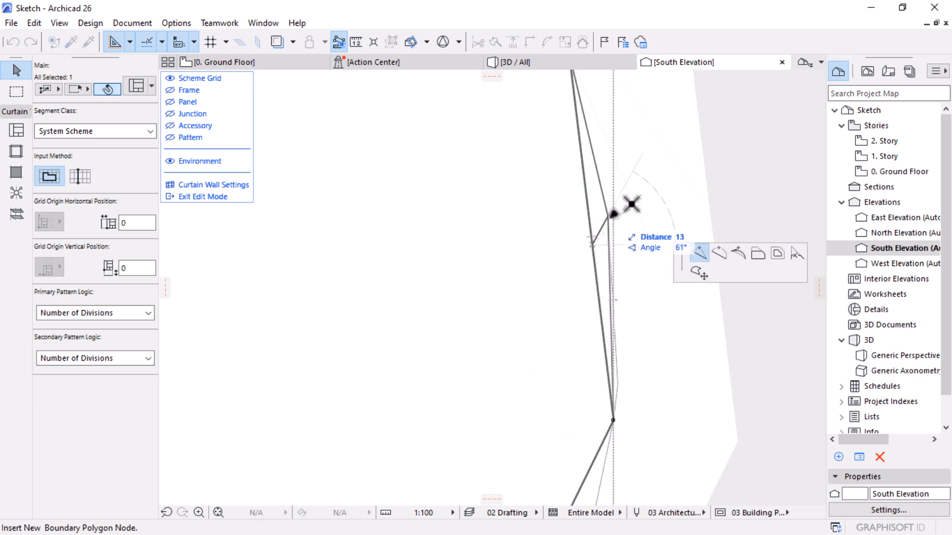
scroll(698, 212, "down", 2)
scroll(697, 209, "down", 4)
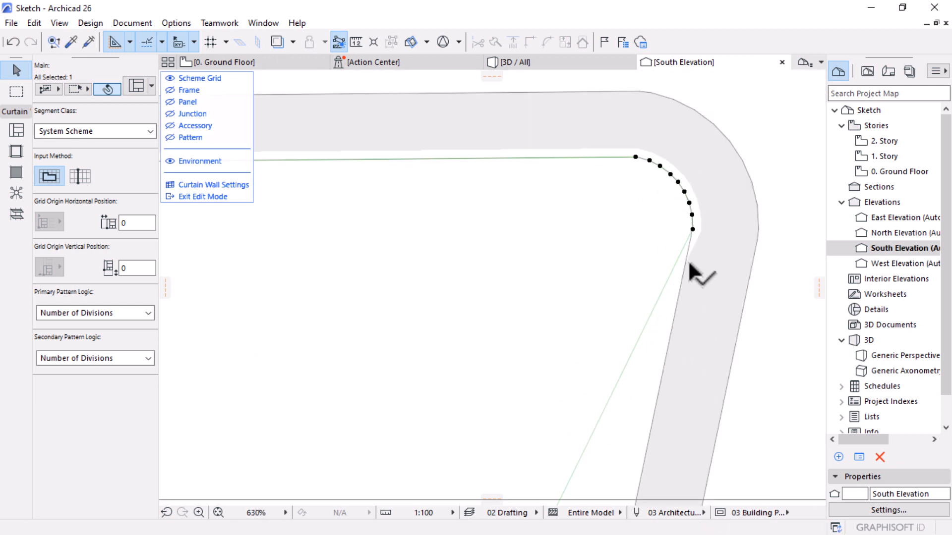
Step: Insert a boundary node in the right edge, snapped to the inner start of the shell's lower-right rounded corner
scroll(689, 223, "down", 2)
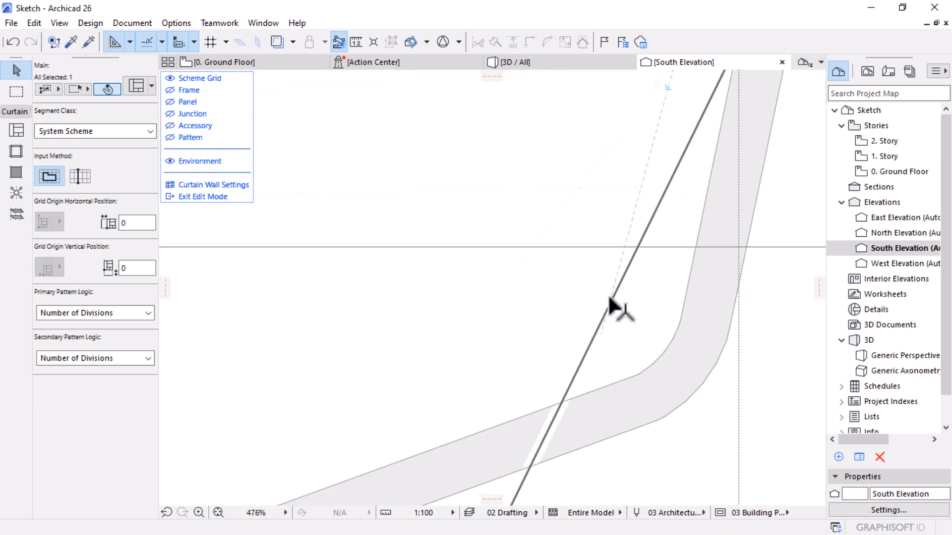
left_click(612, 298)
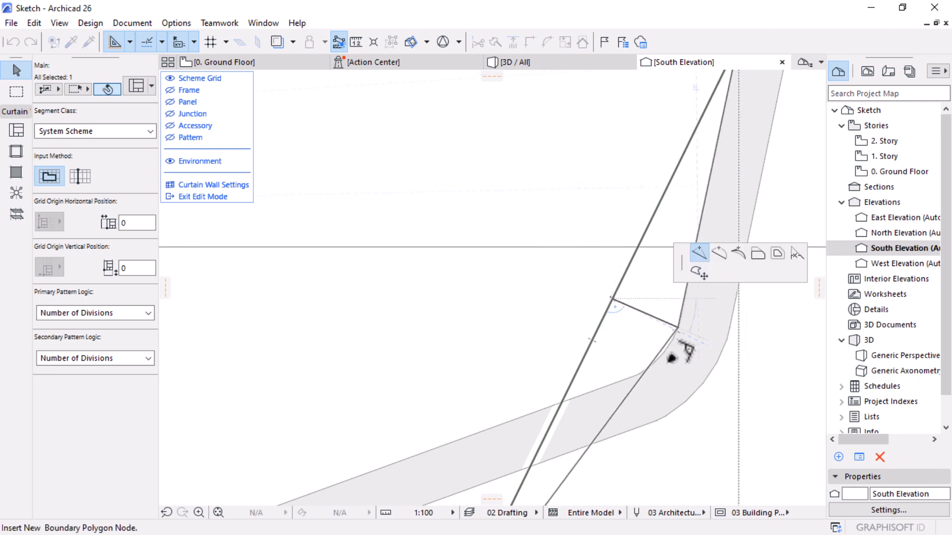
left_click(709, 320)
scroll(707, 357, "down", 2)
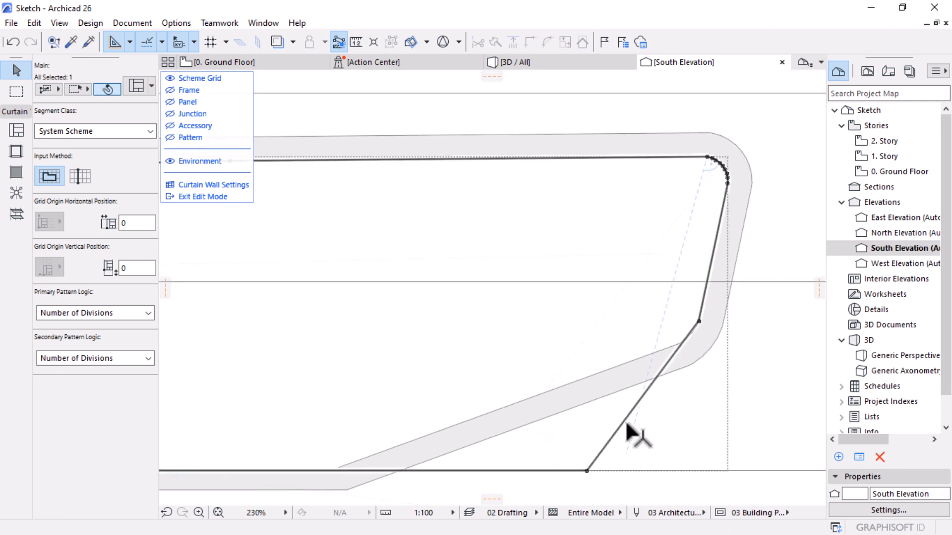
Step: Move the boundary's lower-right node to the inner corner where the shell's bottom meets the sloped right segment
left_click(586, 470)
scroll(634, 377, "down", 2)
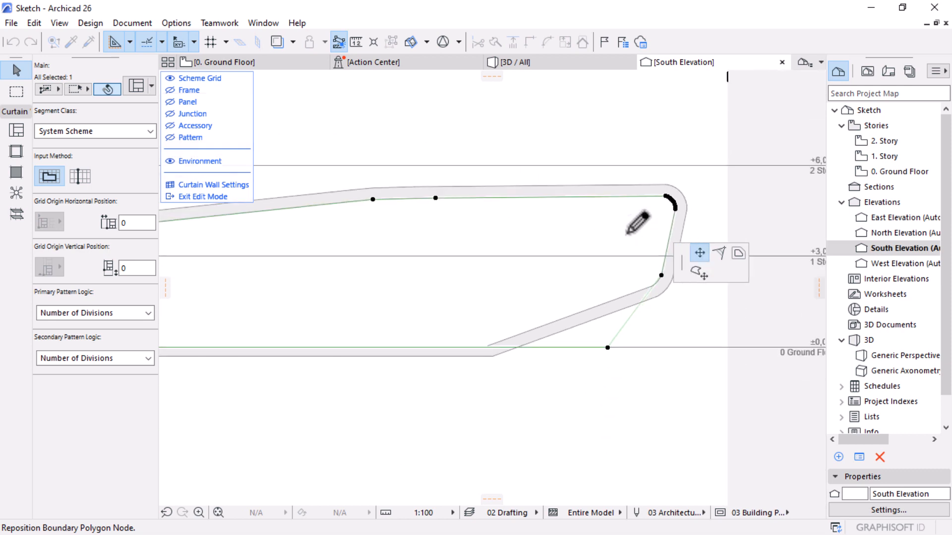
scroll(560, 297, "up", 3)
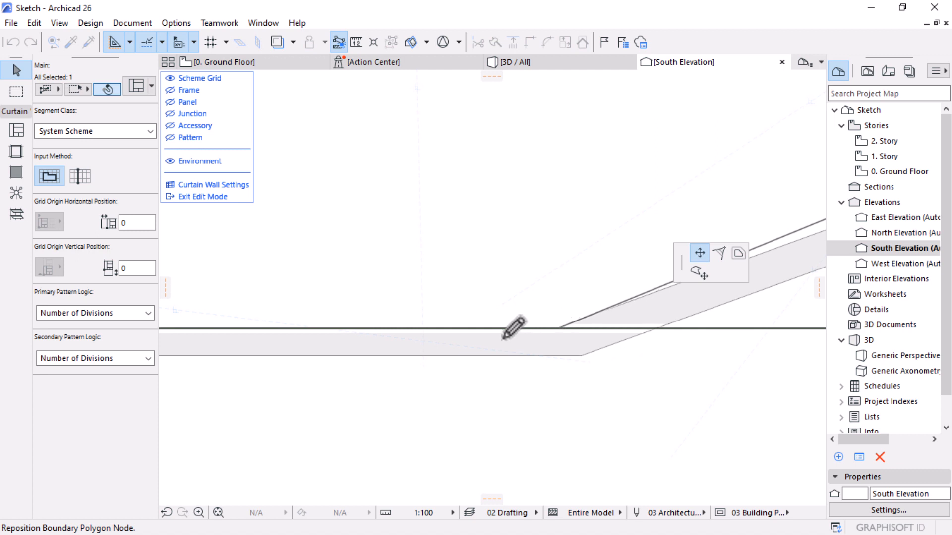
left_click(479, 352)
scroll(426, 369, "down", 5)
scroll(653, 298, "up", 5)
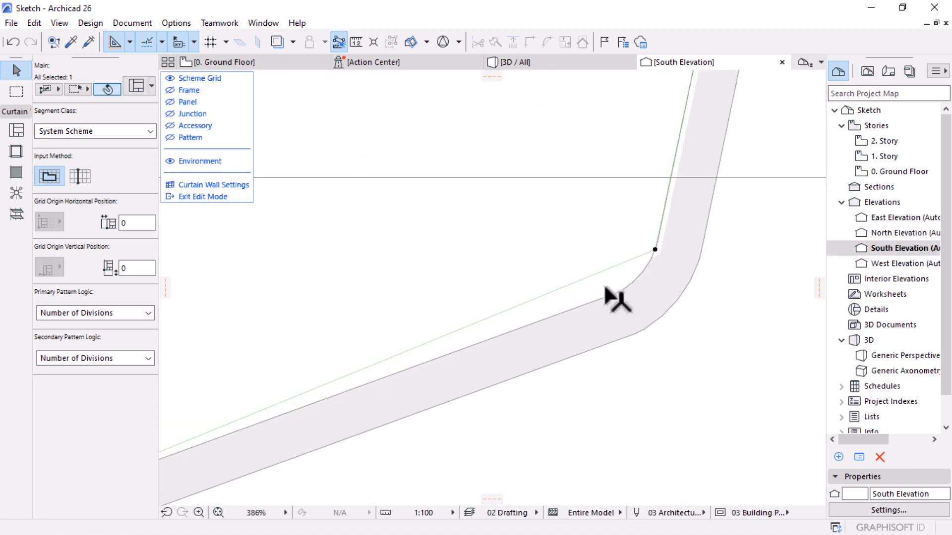
Step: Insert boundary nodes at the lower end and on the intermediate facet vertices of the shell's lower-right rounded corner
left_click(603, 280)
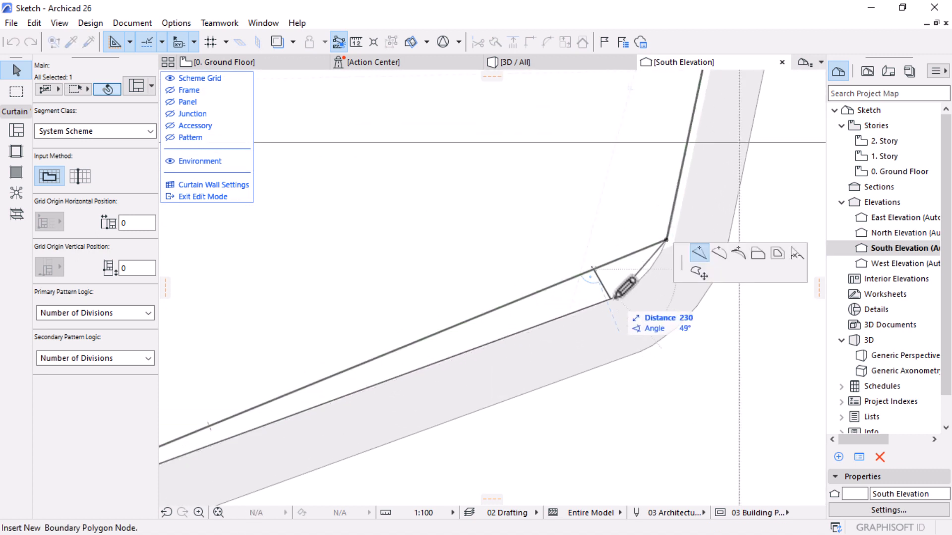
scroll(659, 272, "up", 5)
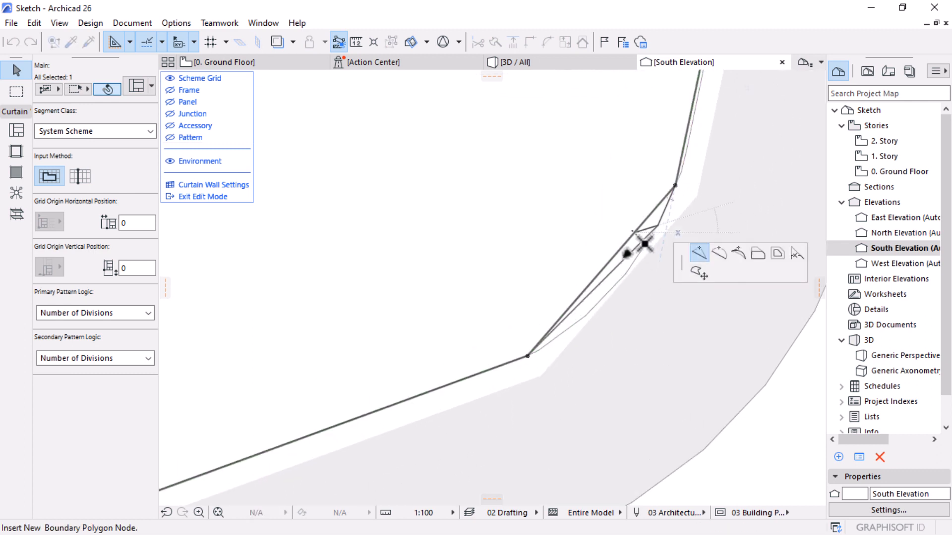
left_click(636, 253)
left_click(627, 258)
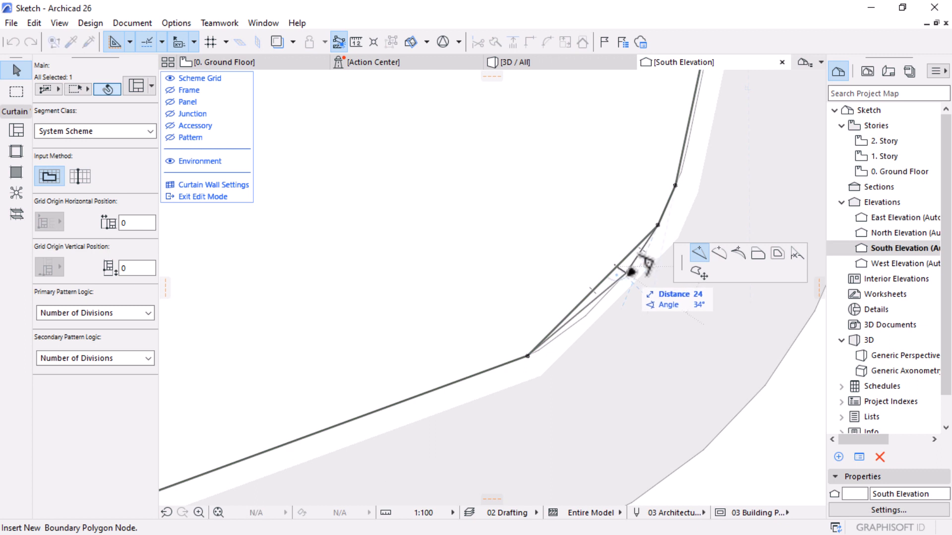
left_click(625, 273)
left_click(582, 308)
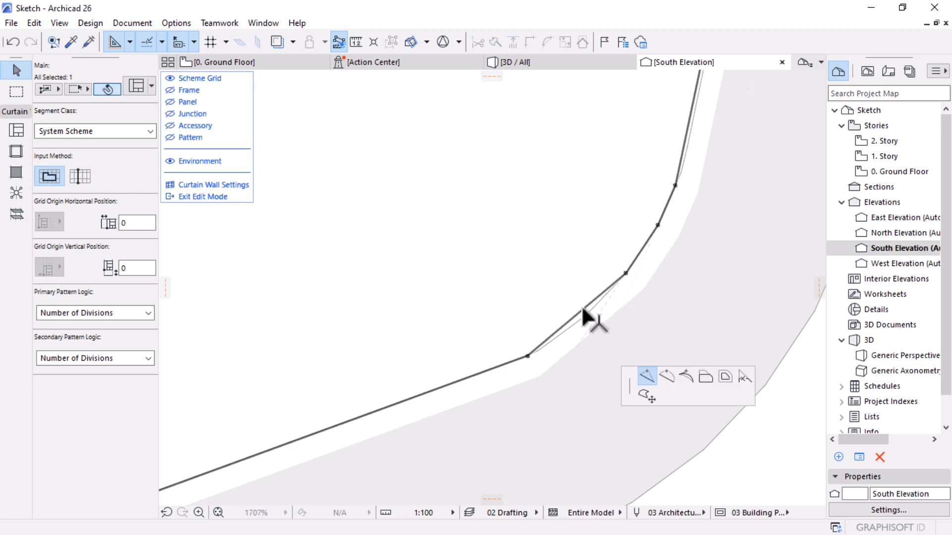
left_click(589, 311)
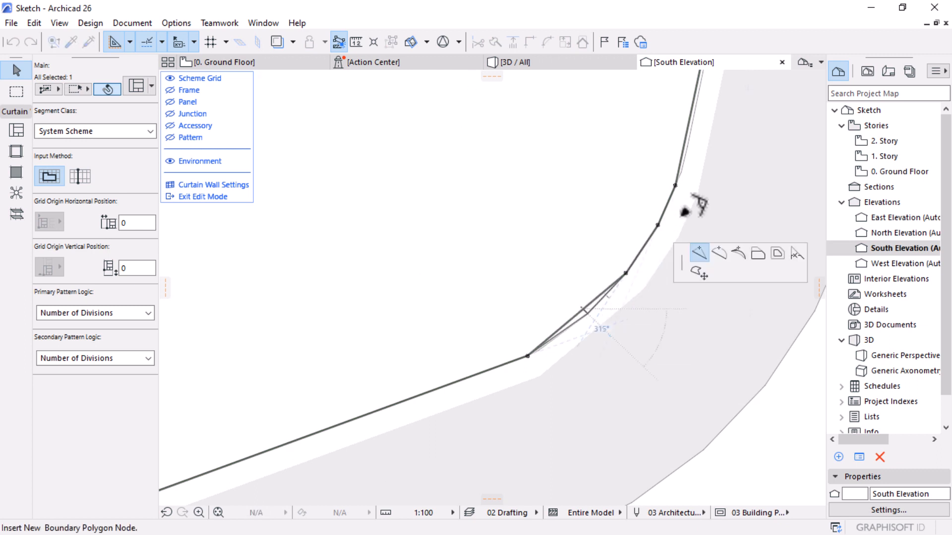
Step: Turn the curtain wall's frame display back on and exit its edit mode
scroll(705, 254, "down", 12)
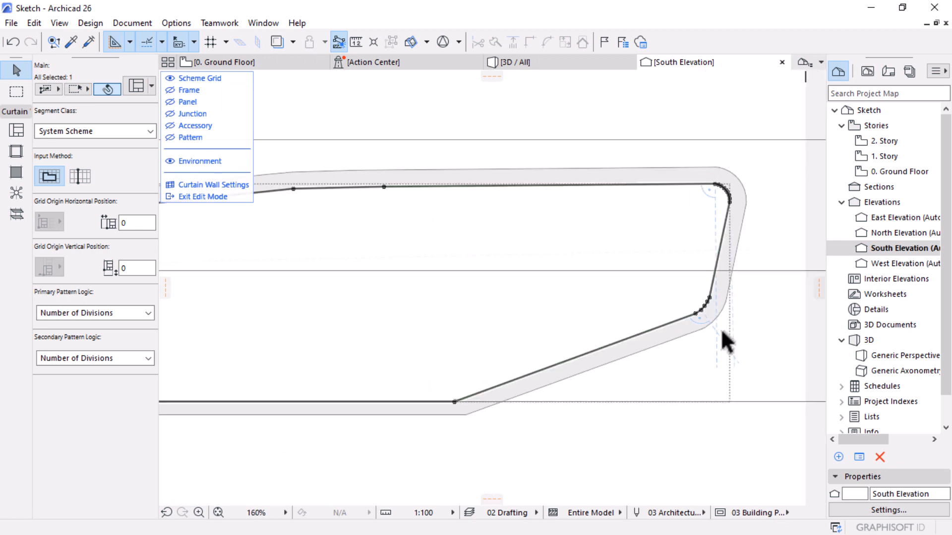
scroll(720, 328, "down", 10)
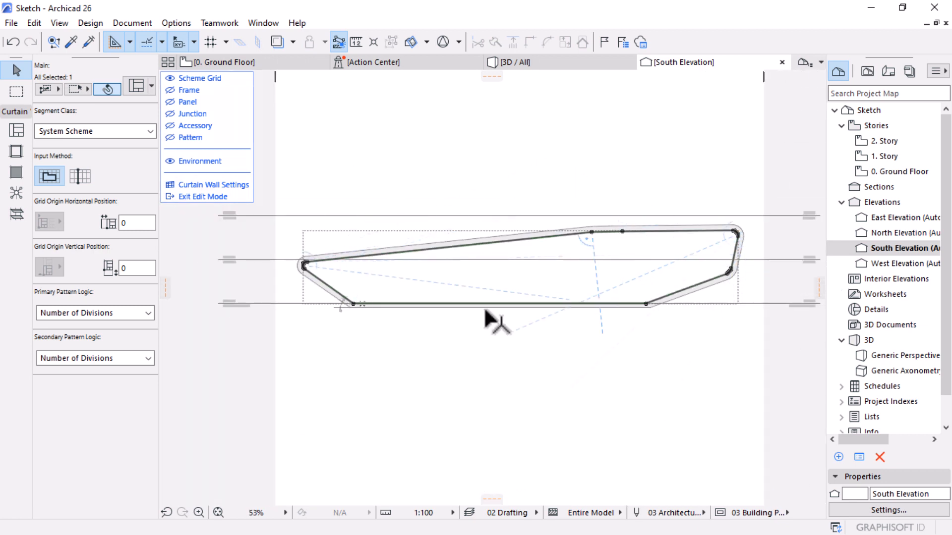
scroll(599, 265, "up", 2)
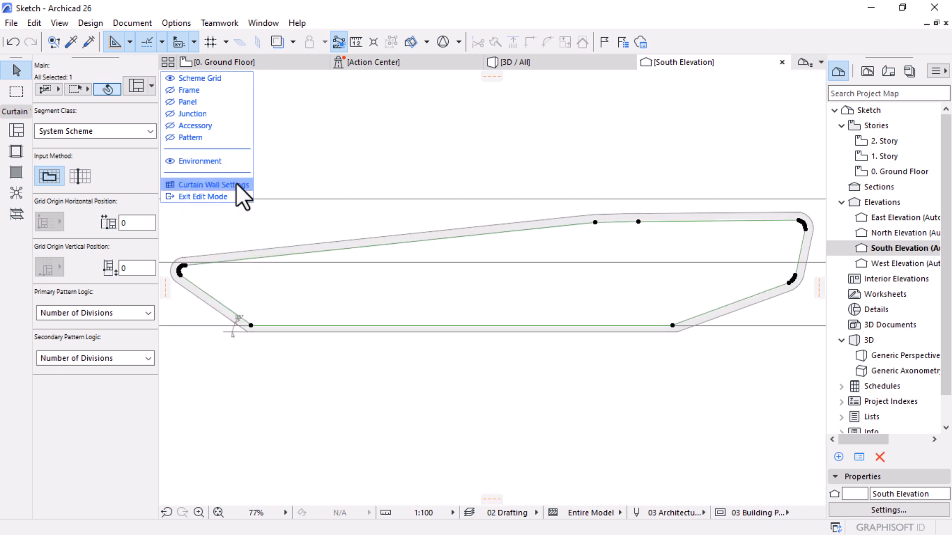
left_click(168, 91)
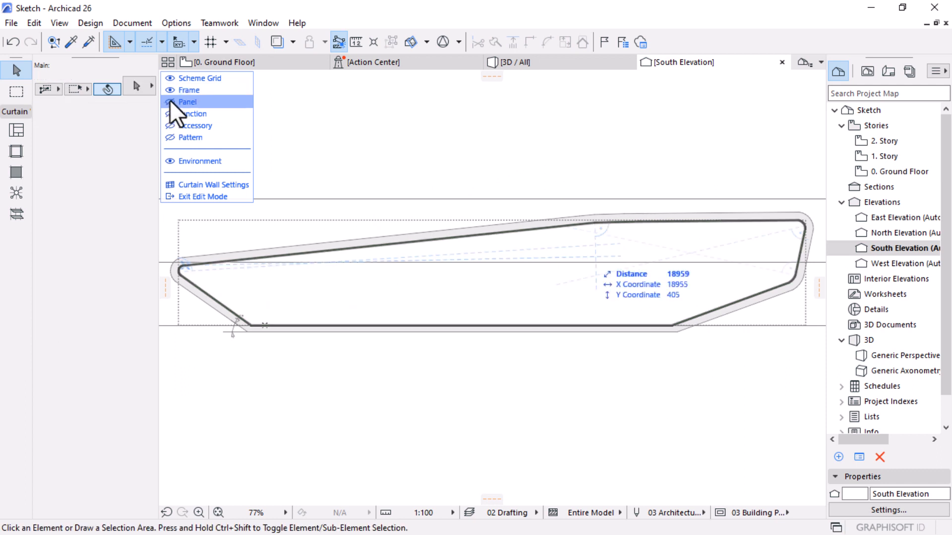
left_click(189, 194)
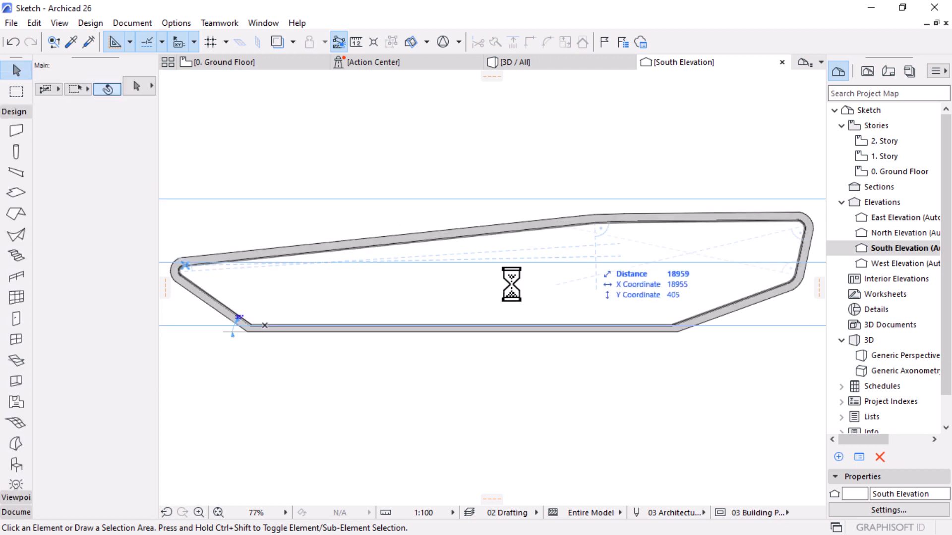
Step: Examine the curtain wall frame along the shell's inner outline in the elevation, including the right and left rounded corners
scroll(809, 214, "up", 5)
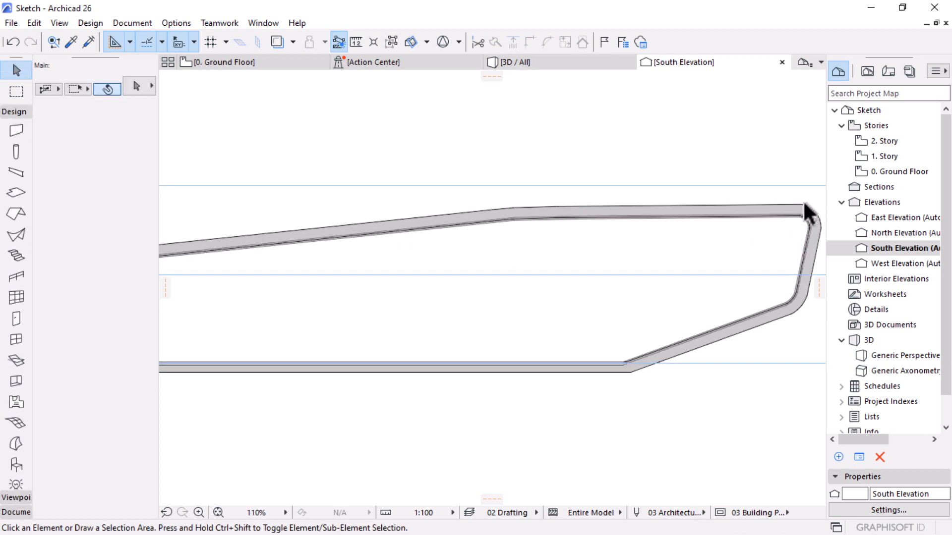
scroll(369, 254, "down", 3)
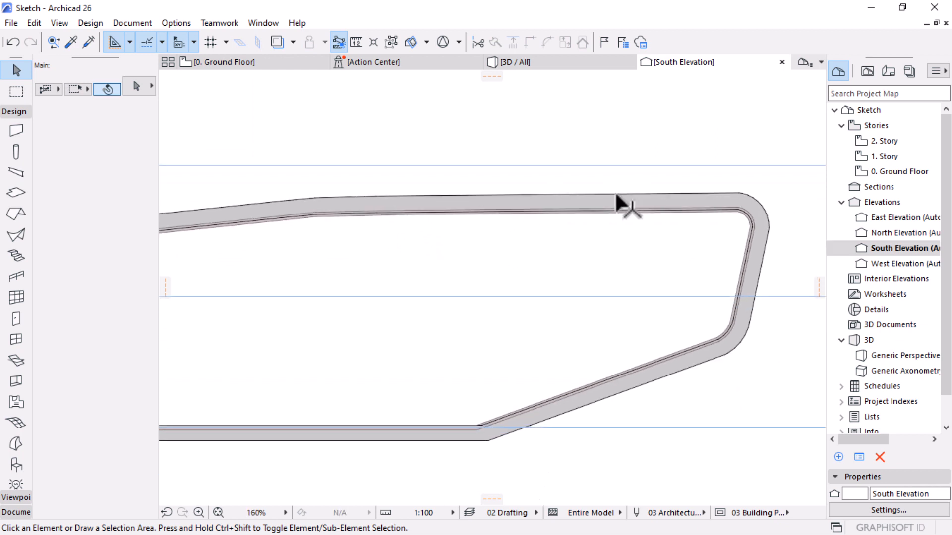
scroll(763, 292, "down", 4)
scroll(314, 267, "up", 6)
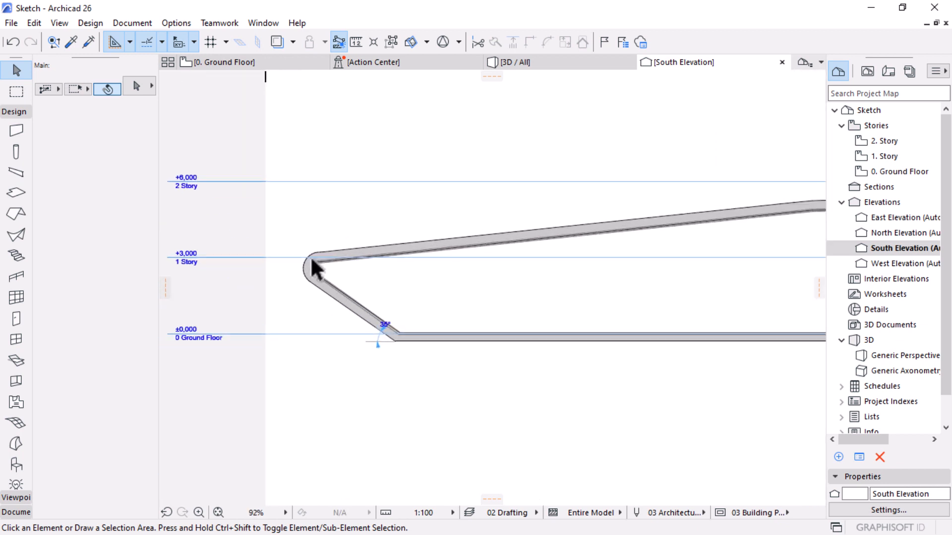
scroll(317, 280, "up", 3)
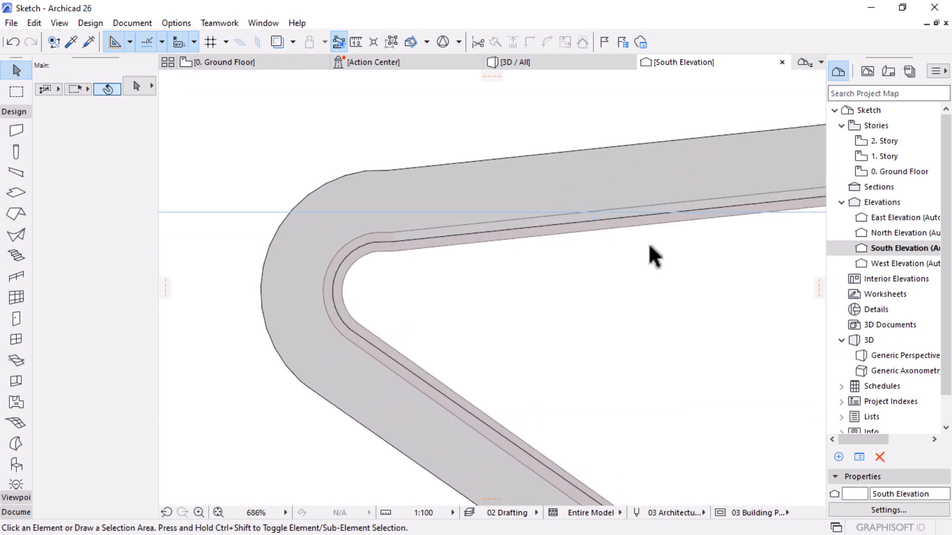
Step: Switch to the 3D view, select the curtain wall and examine its frame where the floor meets the sloped right segment
left_click(575, 67)
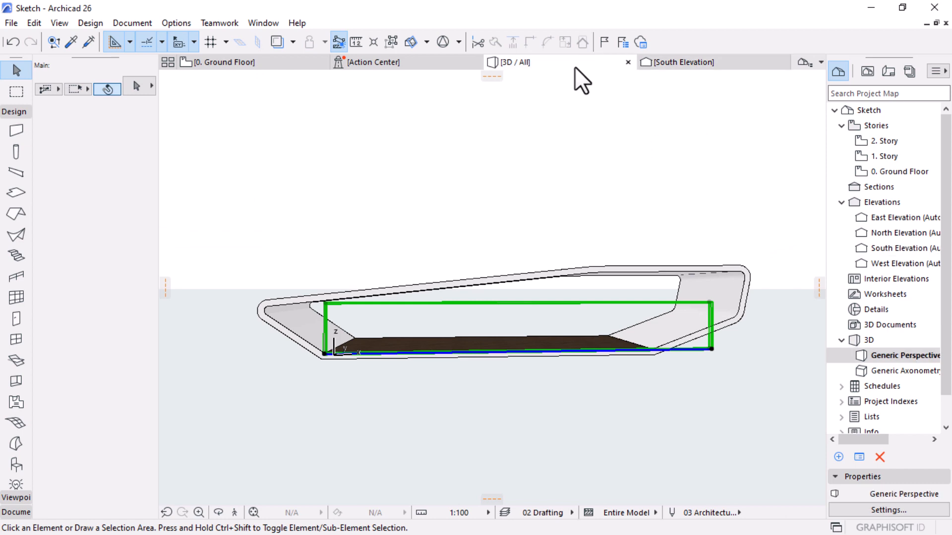
left_click(712, 428)
scroll(741, 305, "up", 5)
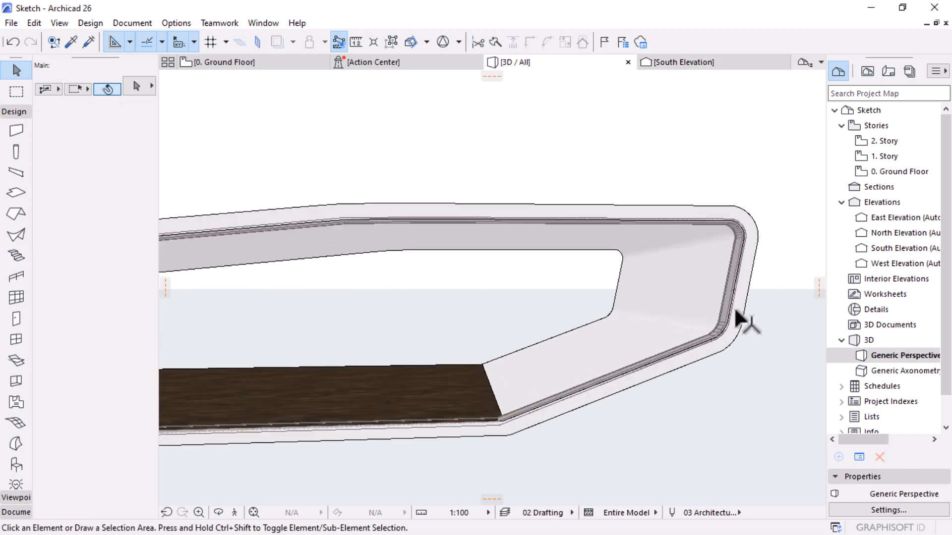
middle_click_drag(733, 306, 468, 370, "shift")
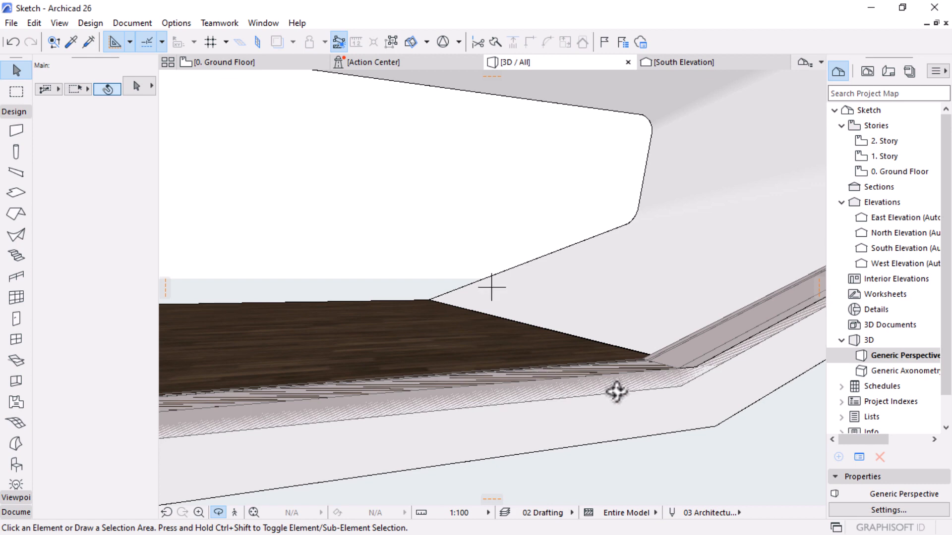
left_click(579, 389)
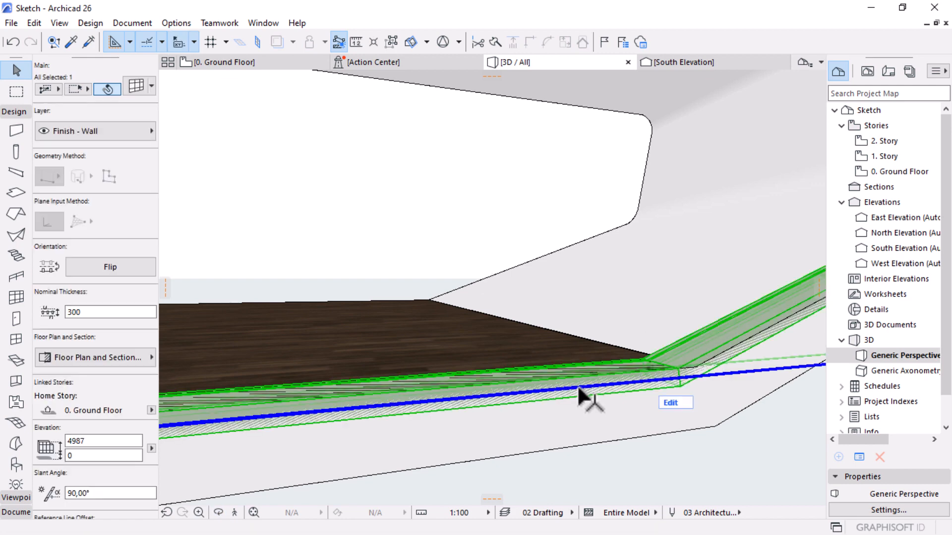
middle_click_drag(579, 367, 620, 372, "shift")
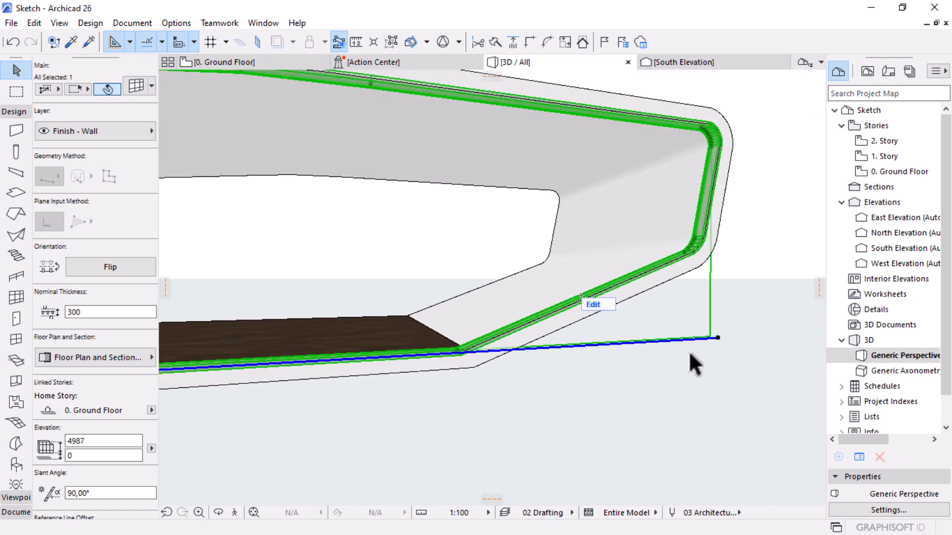
scroll(438, 352, "up", 5)
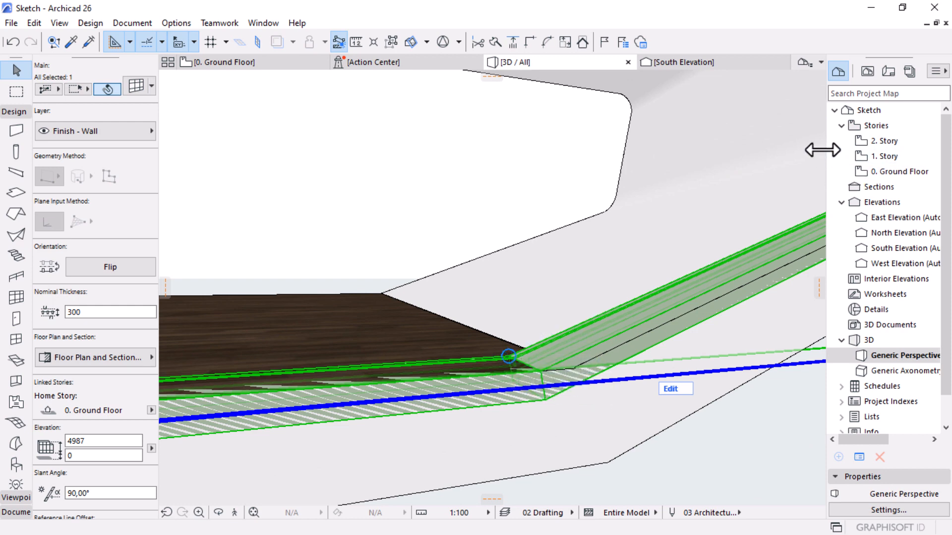
Step: Return to the South Elevation, select the curtain wall at the shell's lower-right inner corner and enter its edit mode
left_click(708, 68)
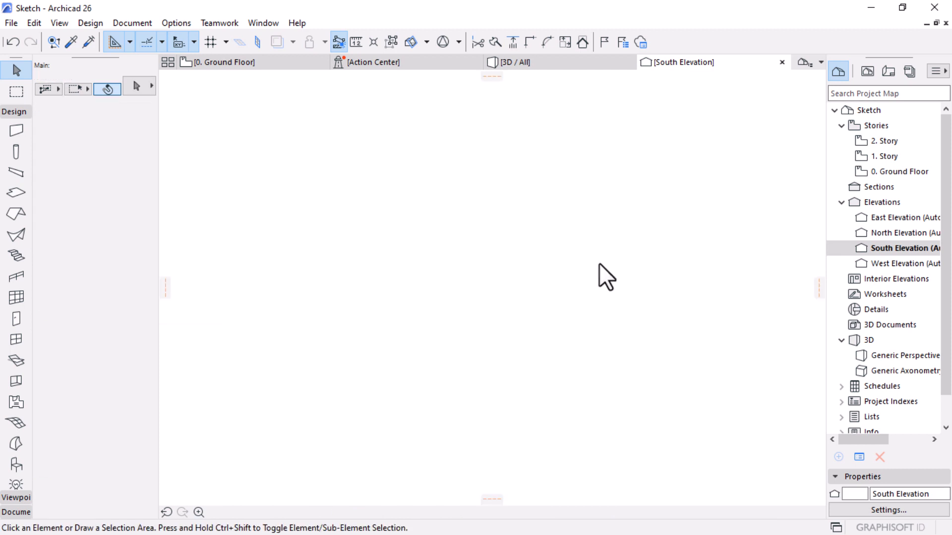
scroll(357, 242, "down", 9)
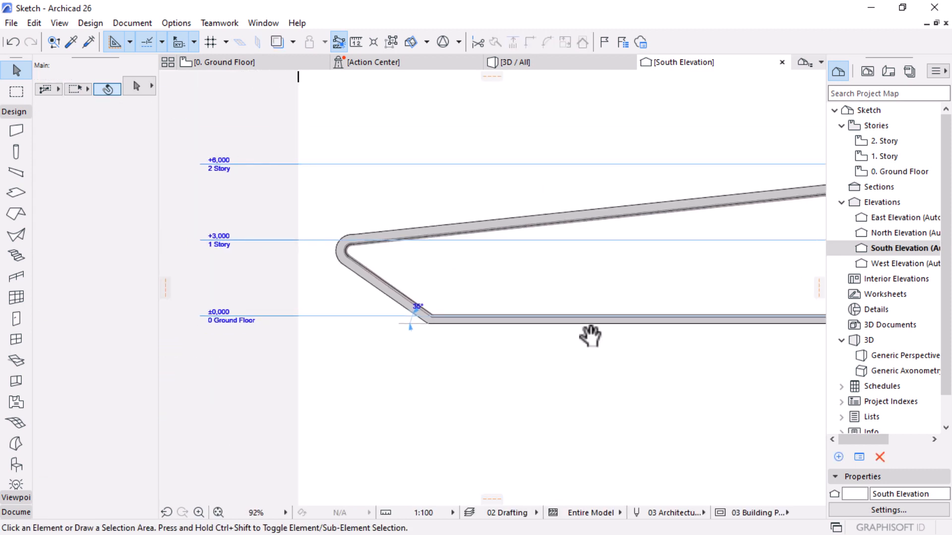
middle_click_drag(590, 335, 354, 308)
scroll(673, 261, "up", 9)
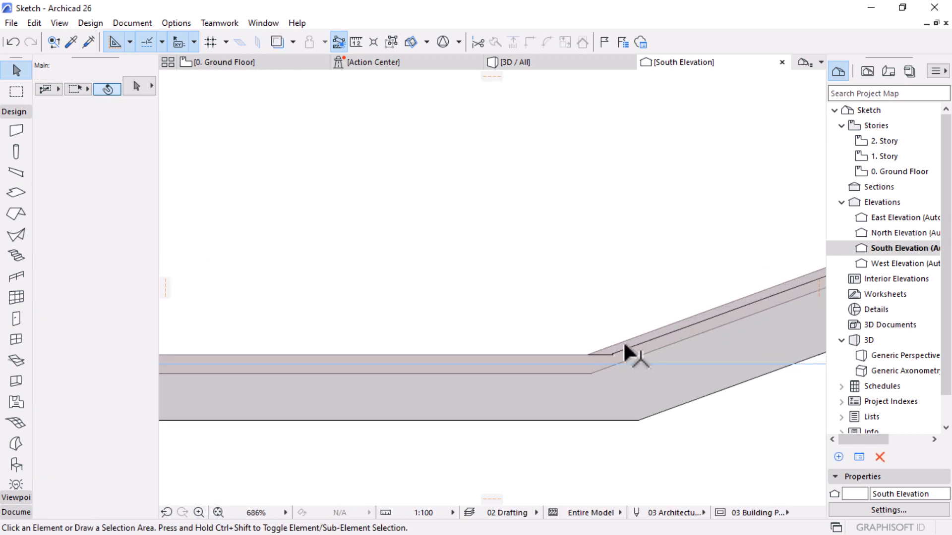
left_click(606, 354)
left_click(684, 307)
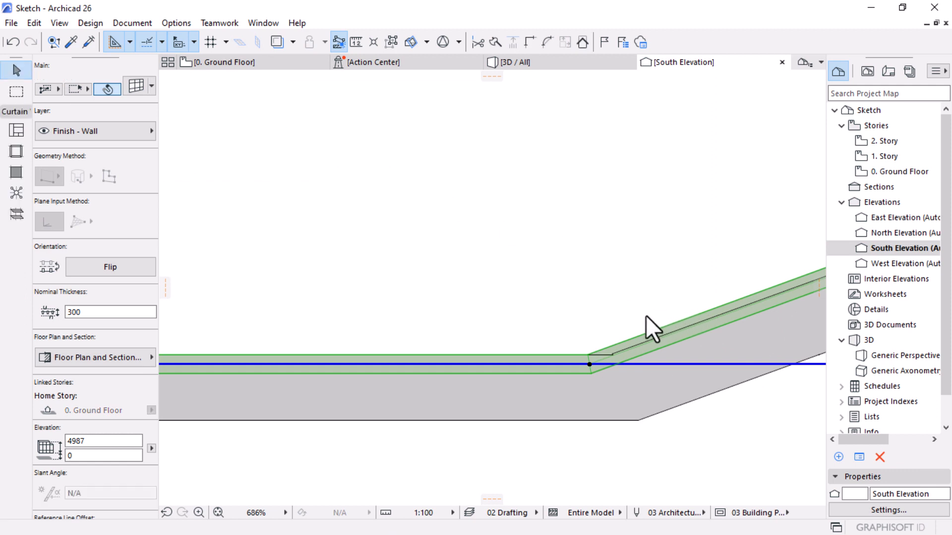
scroll(578, 345, "down", 5)
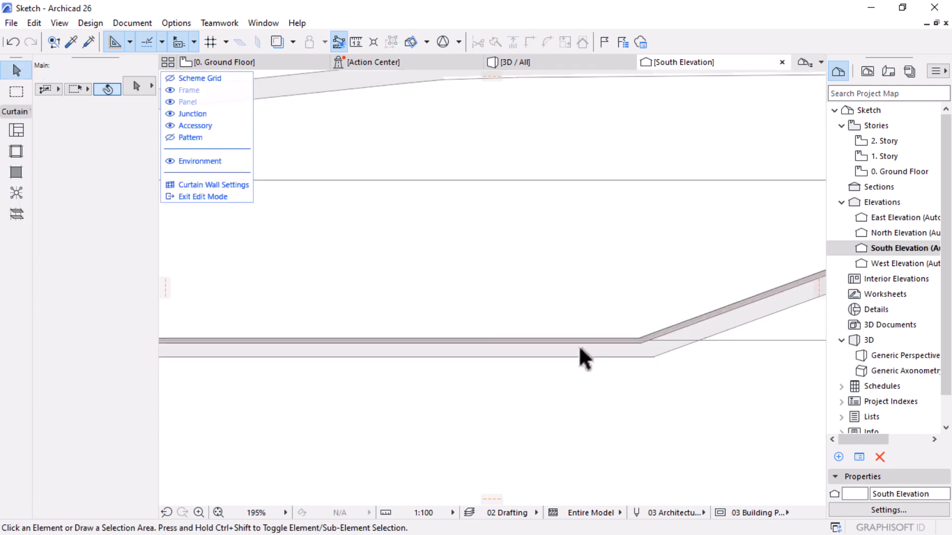
Step: Inspect the curtain wall's bottom boundary frame and turn on the Scheme Grid display
left_click(536, 346)
scroll(644, 348, "up", 7)
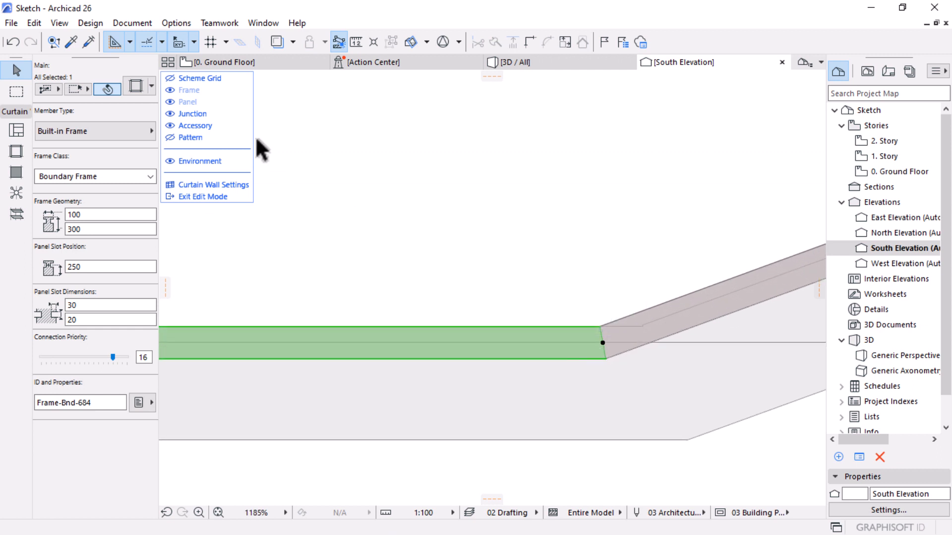
left_click(165, 76)
key("Escape")
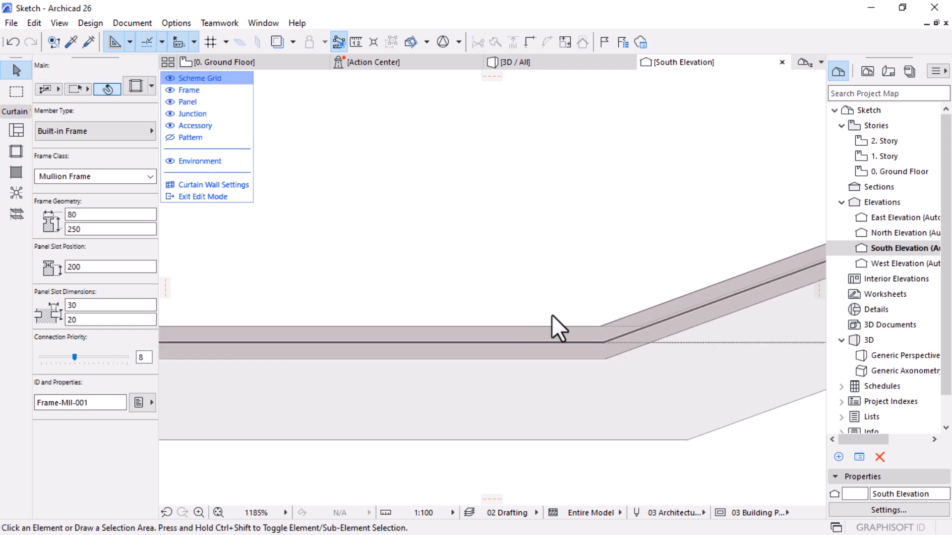
Step: Check the scheme's bottom boundary line against the curtain wall's base line, then hide the frames and panels
left_click(505, 342)
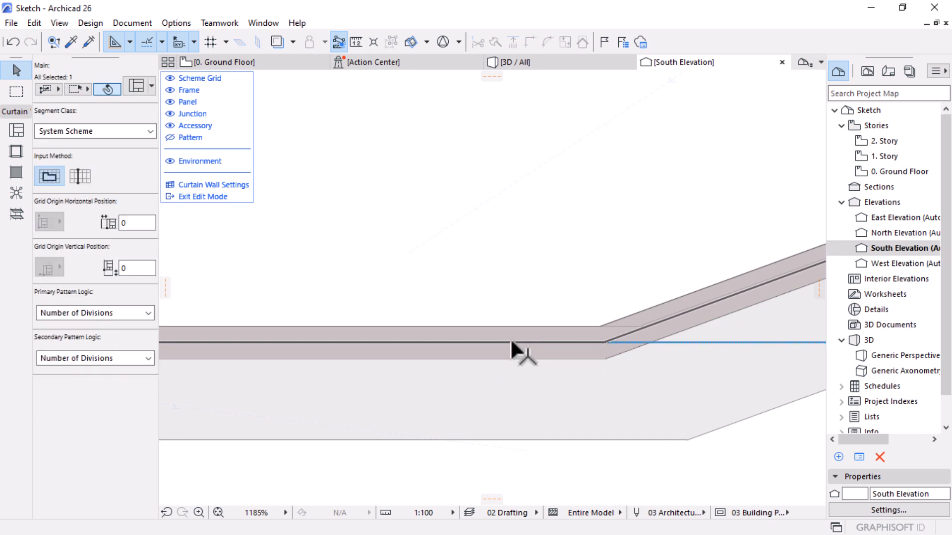
left_click(602, 342)
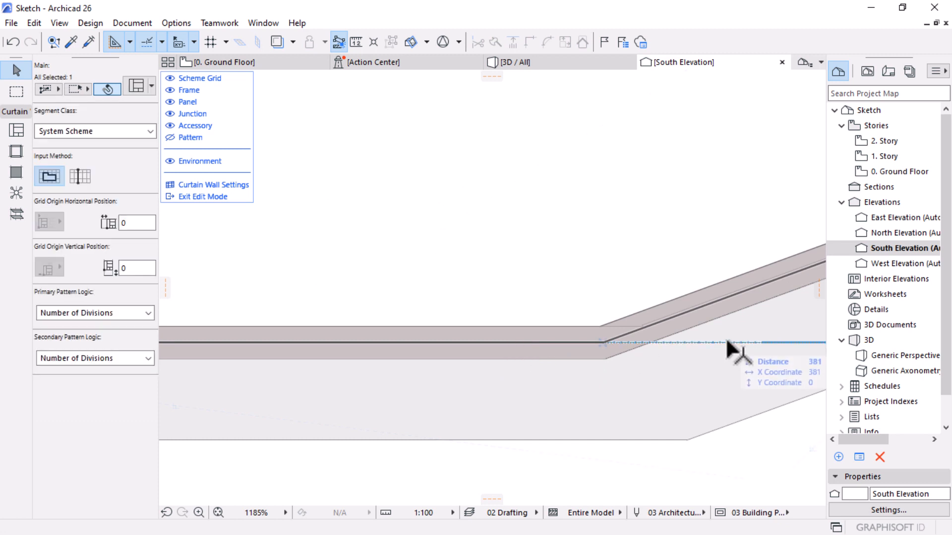
scroll(556, 346, "down", 8)
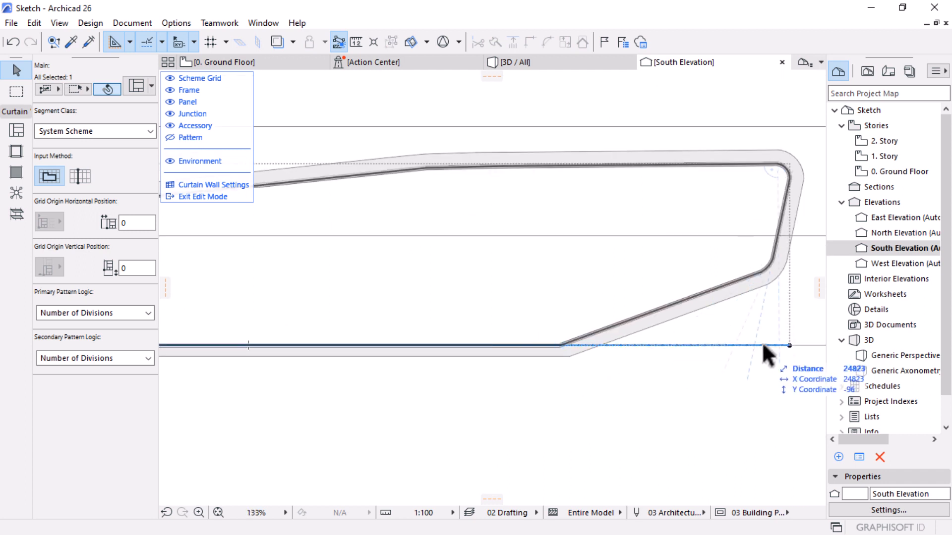
scroll(545, 350, "up", 3)
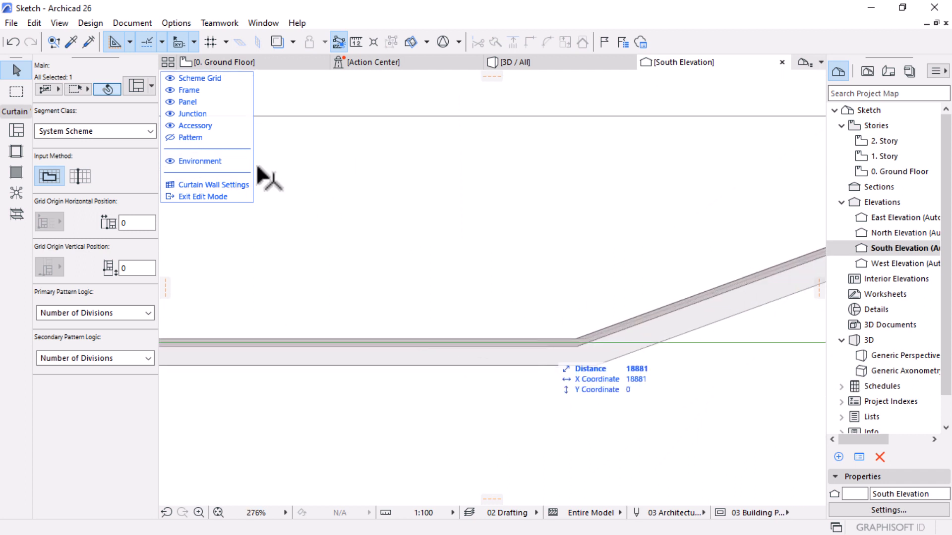
left_click(167, 104)
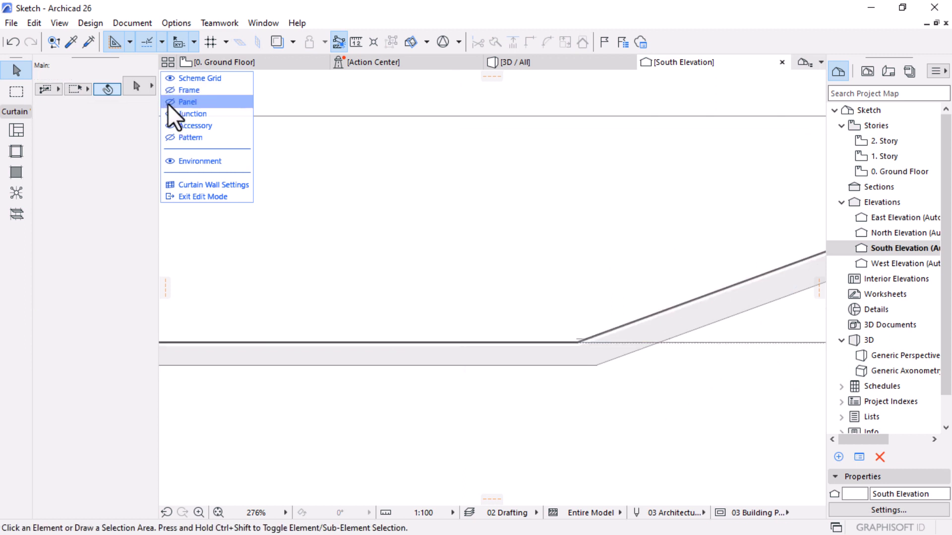
Step: Hide the junctions and accessories, and offset the scheme's bottom boundary edge up about 50 mm to the shell's inner corner
left_click(169, 115)
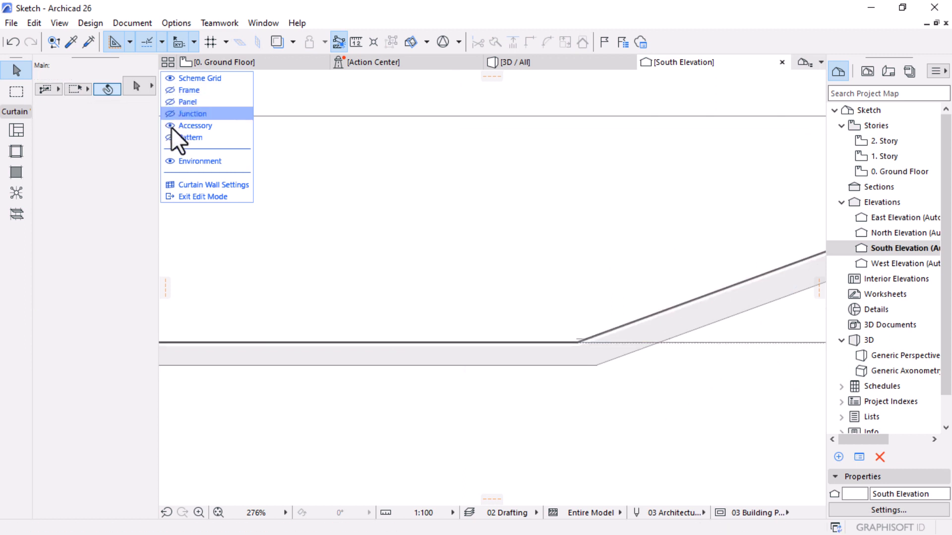
left_click(171, 127)
left_click(535, 344)
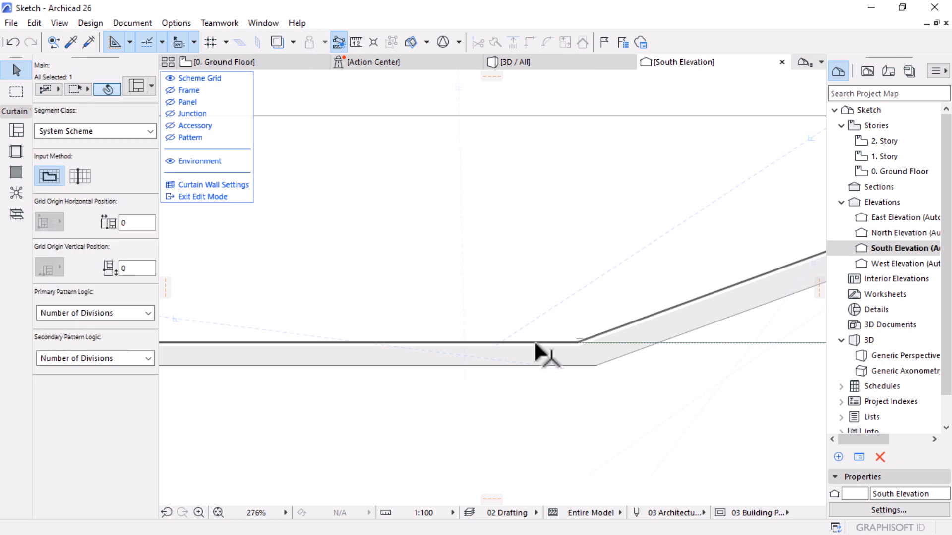
scroll(621, 337, "up", 7)
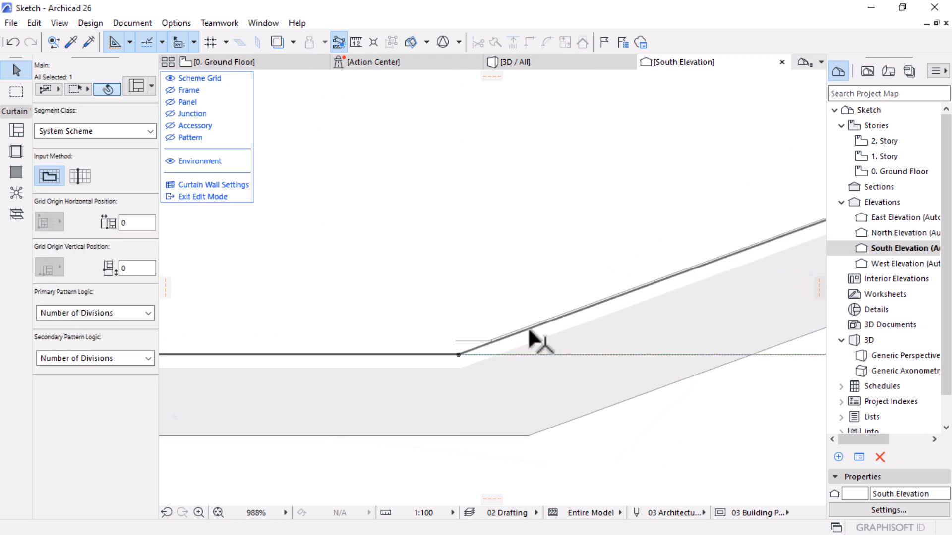
left_click(385, 354)
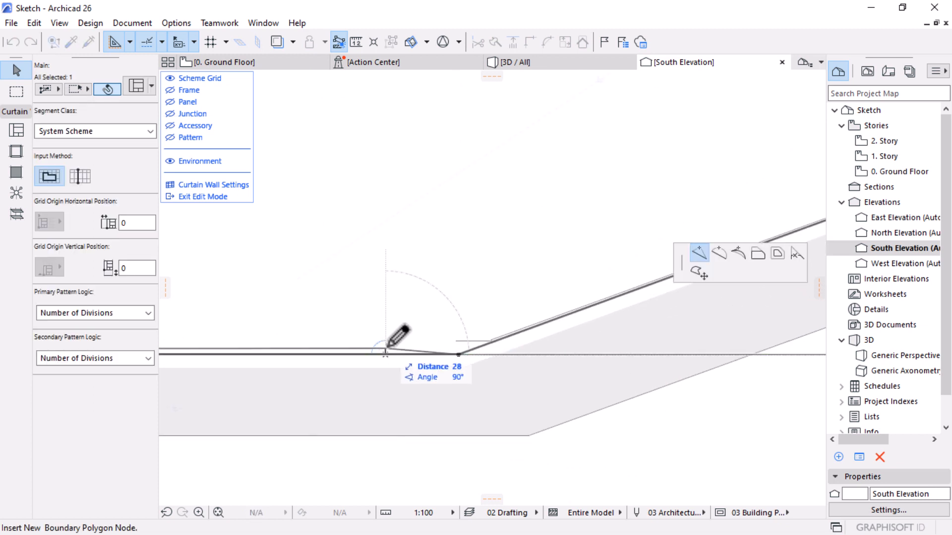
left_click(758, 253)
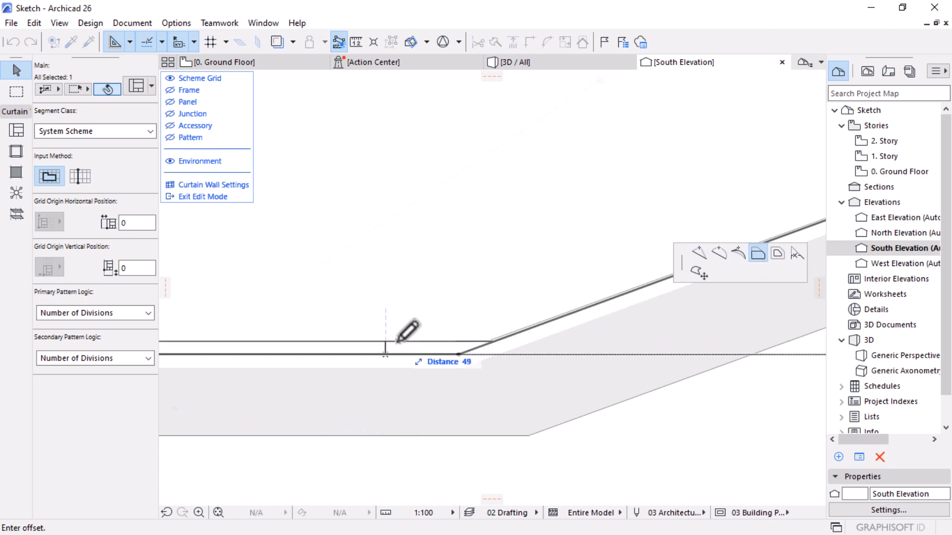
left_click(493, 340)
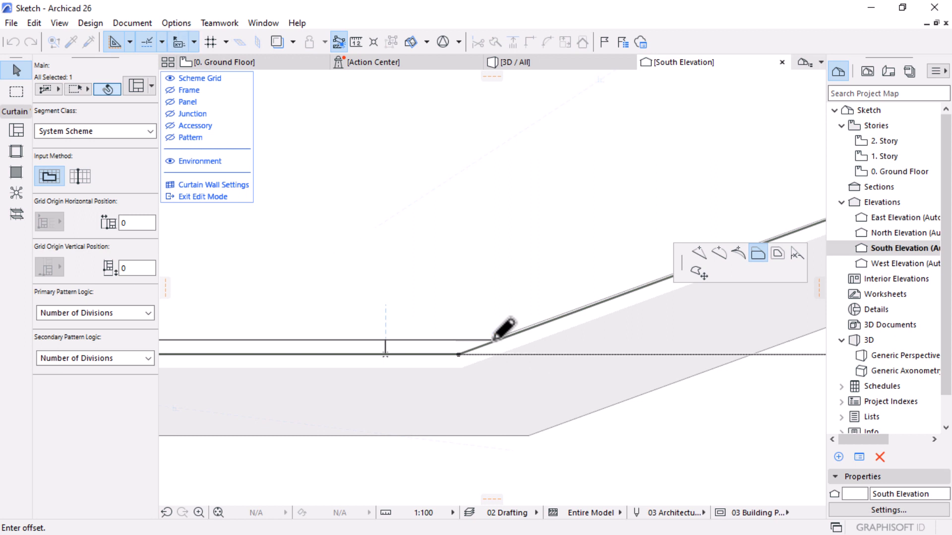
left_click(494, 341)
scroll(642, 355, "down", 3)
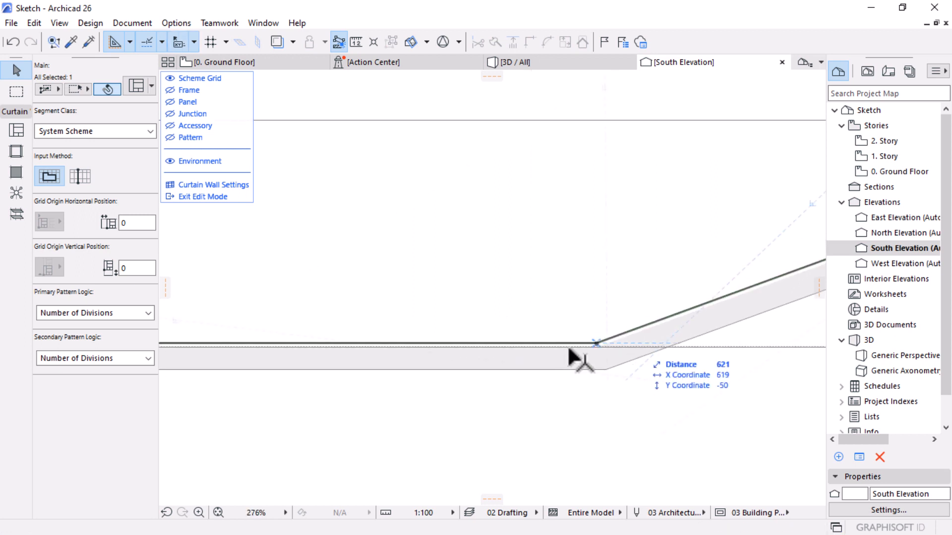
Step: Show the frames, inspect the bottom frame at the lower-right corner and exit the curtain wall's edit mode
scroll(360, 258, "down", 3)
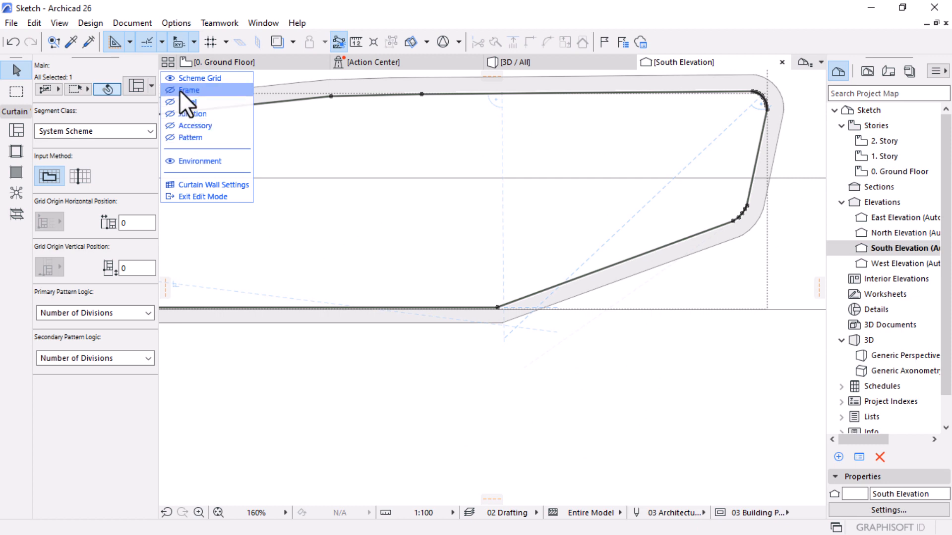
key("Escape")
scroll(501, 320, "up", 10)
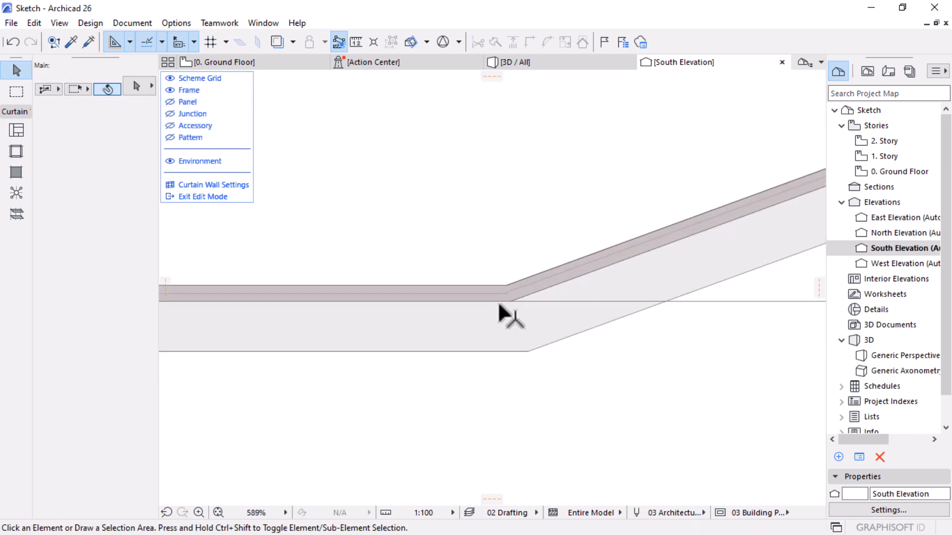
scroll(518, 387, "down", 6)
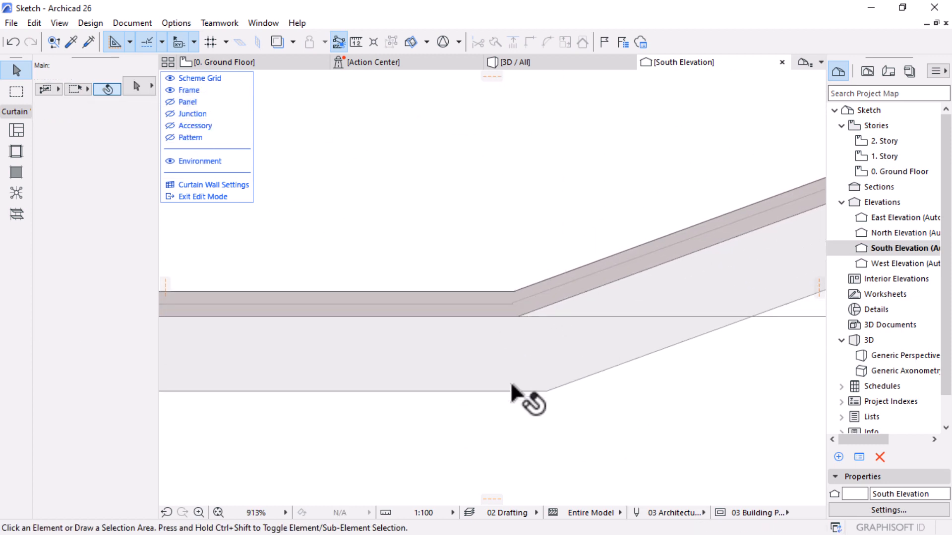
scroll(669, 361, "down", 4)
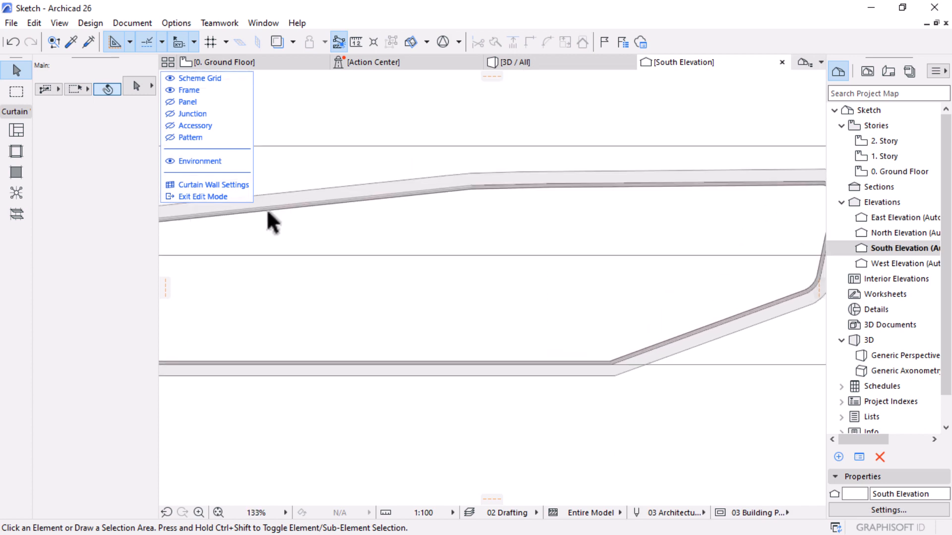
left_click(183, 197)
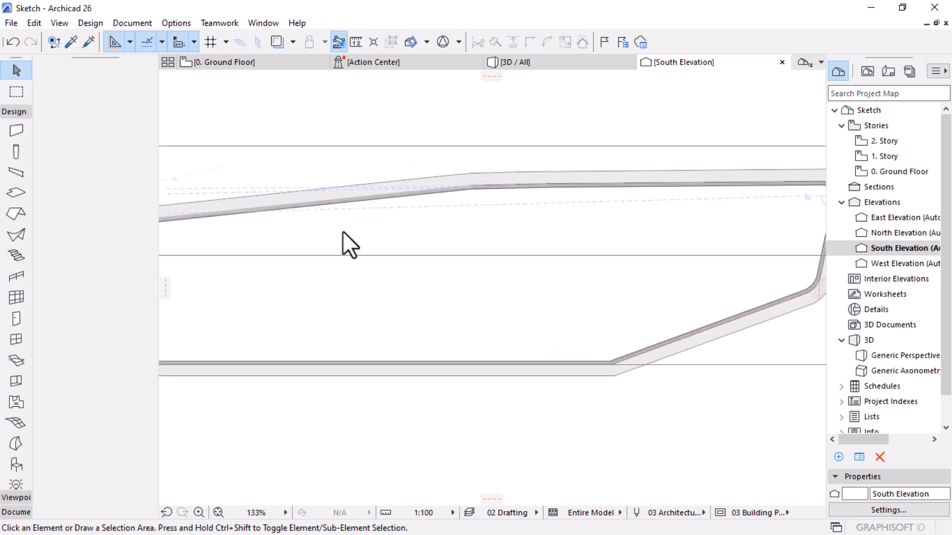
Step: Switch to the 3D view and examine how the curtain wall's bottom frame meets the floor at the right corner
left_click(534, 64)
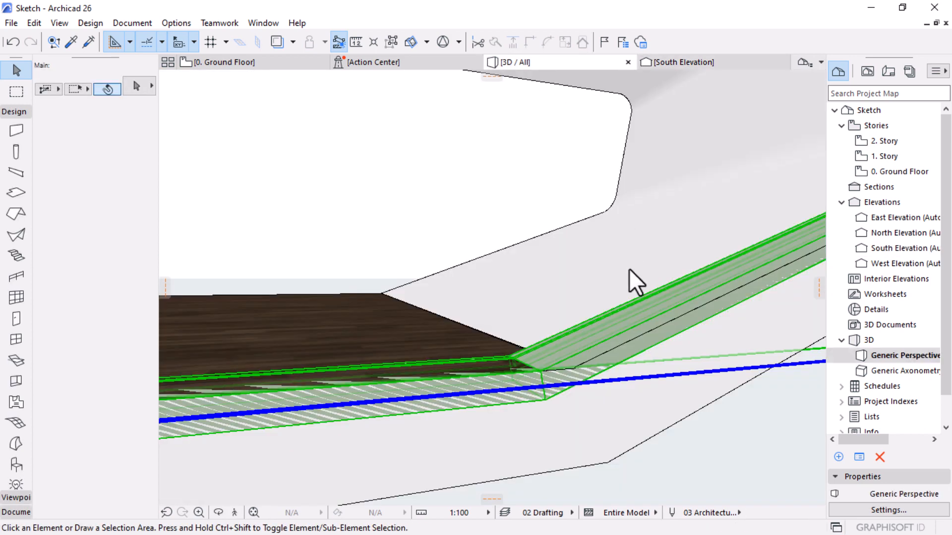
left_click(617, 352)
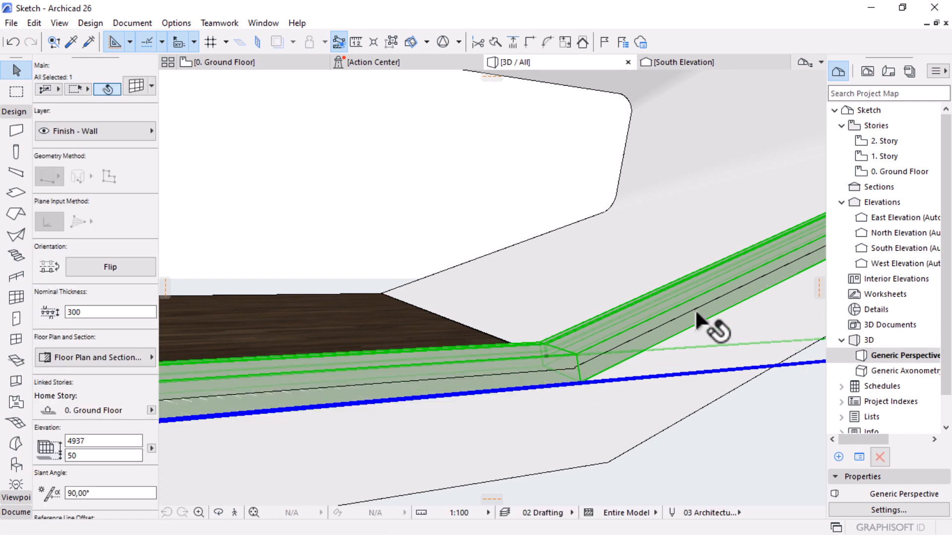
scroll(696, 317, "down", 1)
left_click(716, 439)
scroll(587, 377, "up", 1)
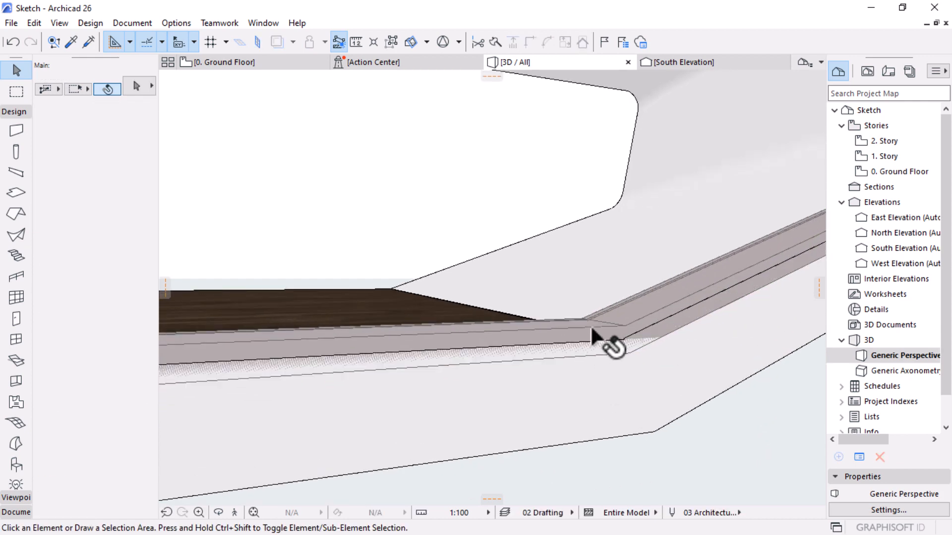
scroll(602, 355, "up", 2)
middle_click_drag(590, 333, 587, 373, "shift")
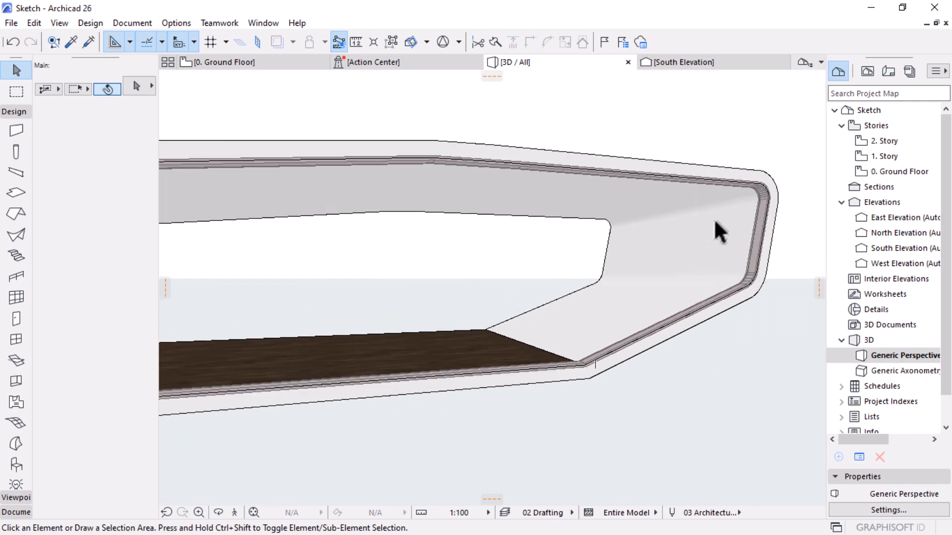
Step: Inspect the curtain wall's frame along the shell's upper-right corner and around the whole opening
scroll(764, 162, "up", 1)
scroll(764, 163, "up", 1)
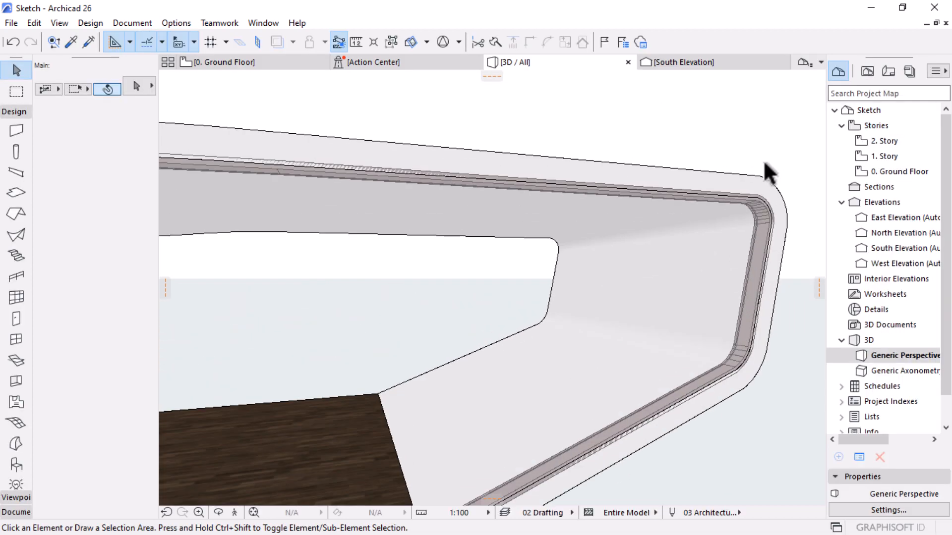
scroll(744, 192, "down", 1)
scroll(718, 191, "down", 4)
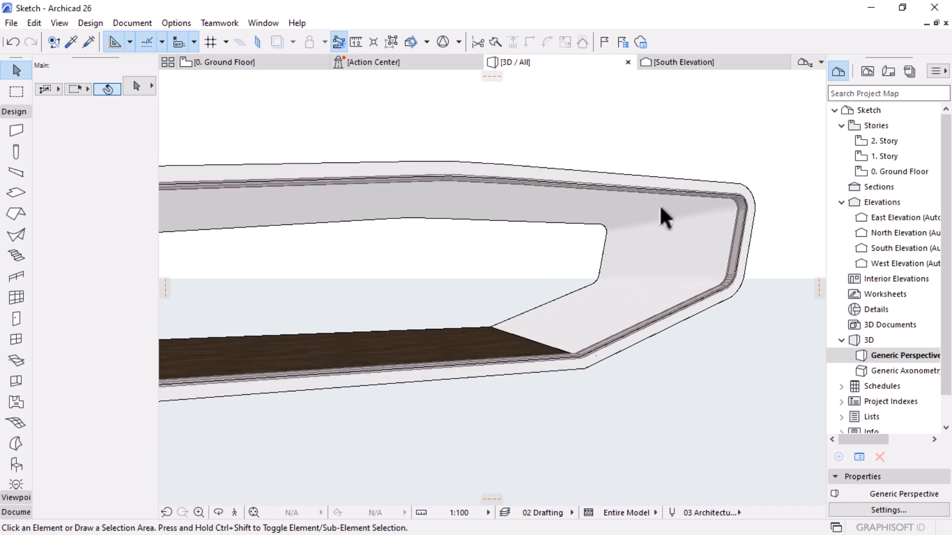
middle_click_drag(660, 206, 557, 207)
scroll(590, 178, "up", 2)
scroll(731, 192, "down", 4)
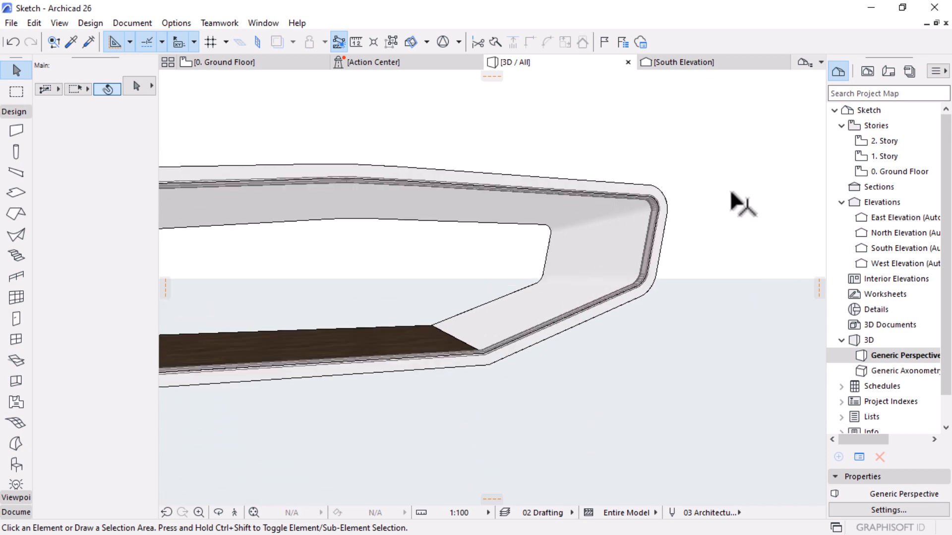
middle_click_drag(516, 255, 642, 263)
scroll(652, 259, "down", 5)
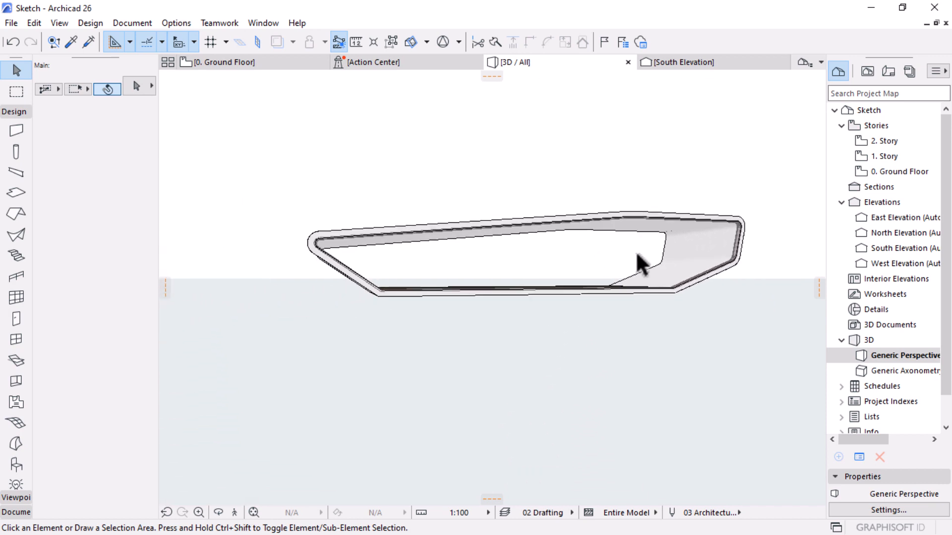
scroll(634, 251, "up", 2)
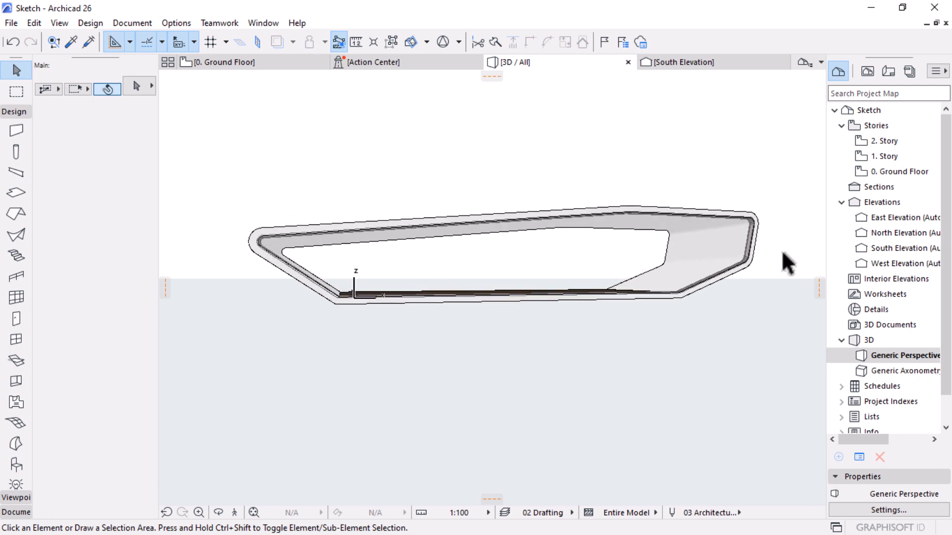
scroll(767, 241, "up", 2)
Step: Return to the South Elevation, select the curtain wall and enter its edit mode
left_click(687, 228)
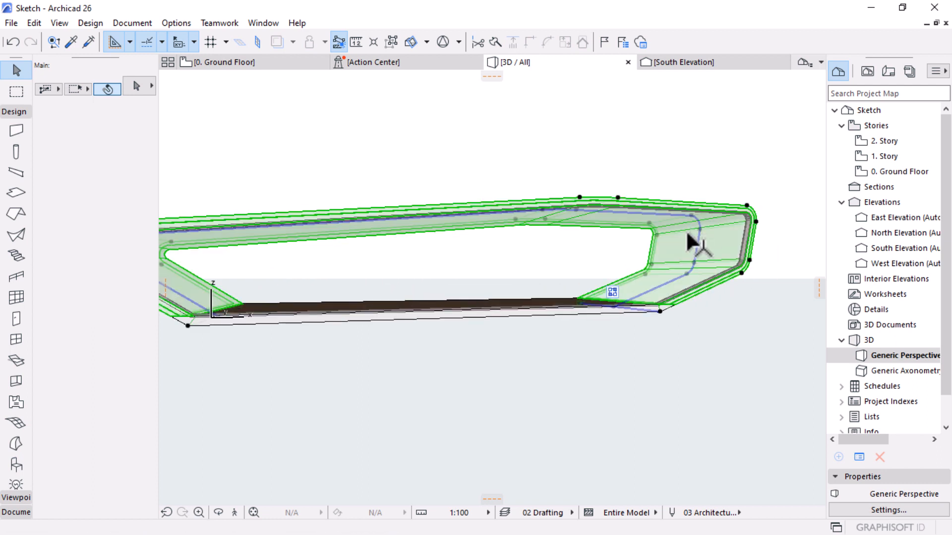
left_click(644, 315)
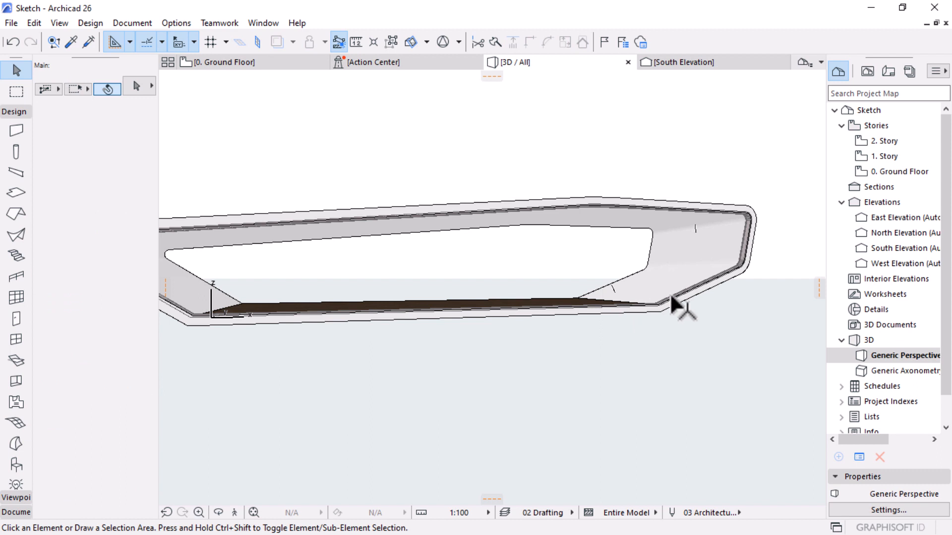
left_click(676, 304)
left_click(708, 63)
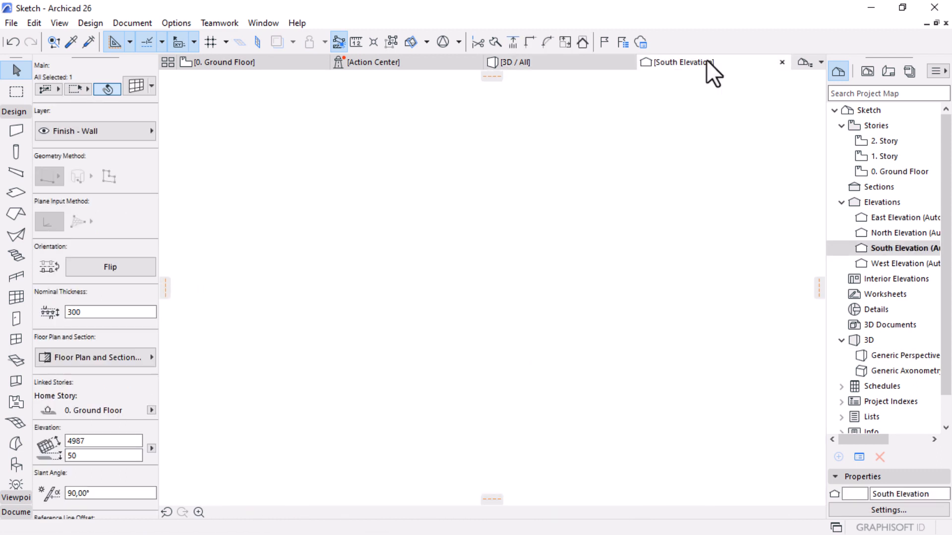
scroll(713, 202, "down", 4)
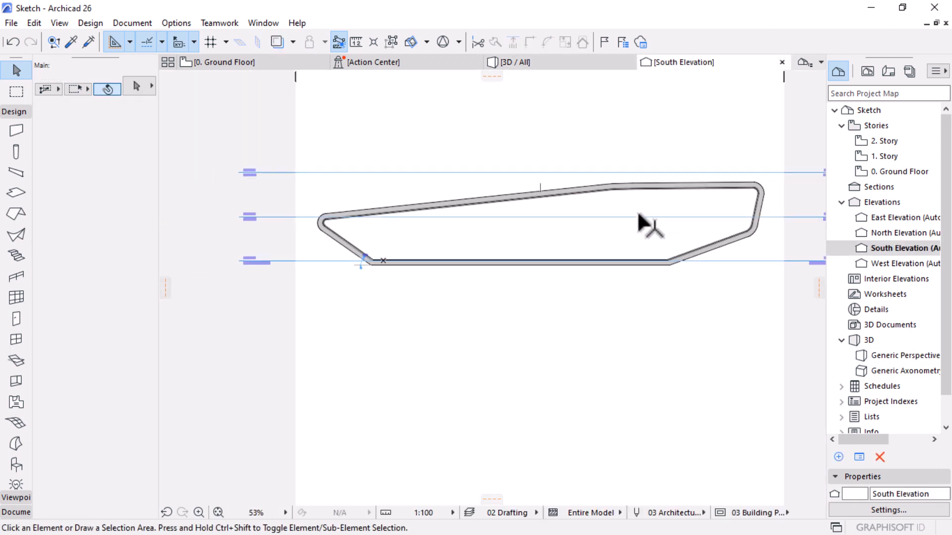
left_click(705, 253)
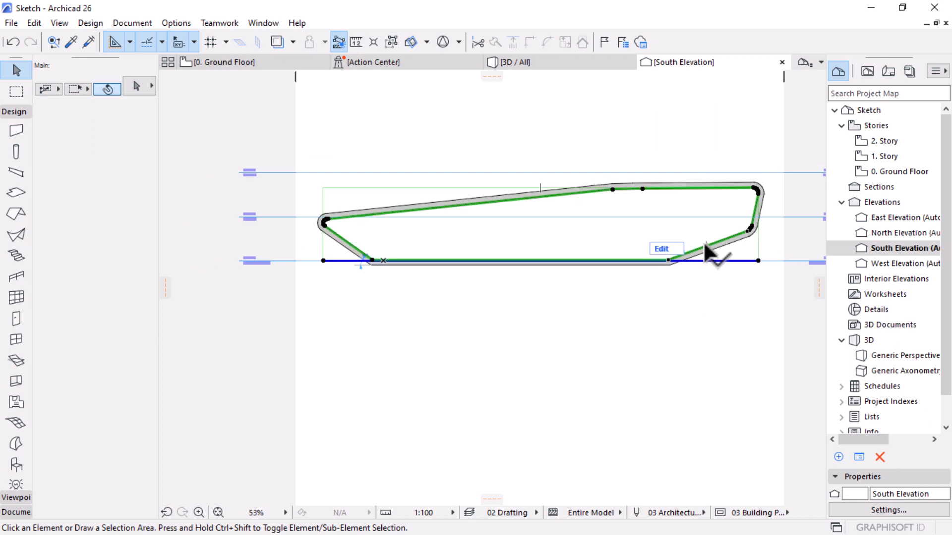
left_click(659, 249)
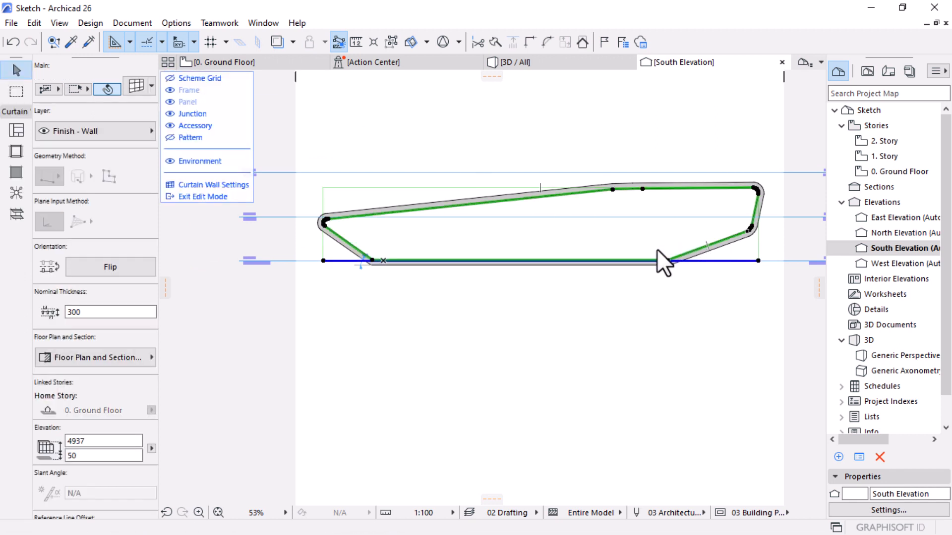
scroll(689, 130, "up", 2)
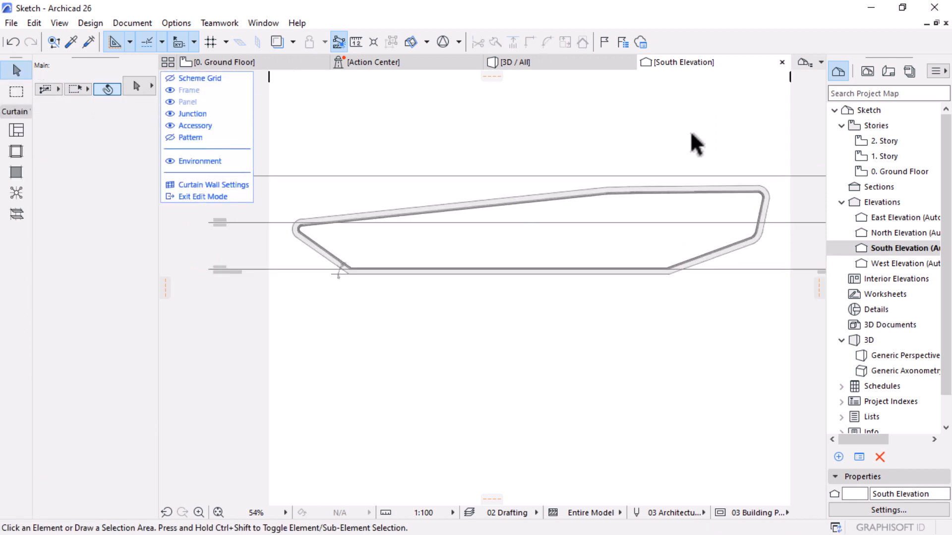
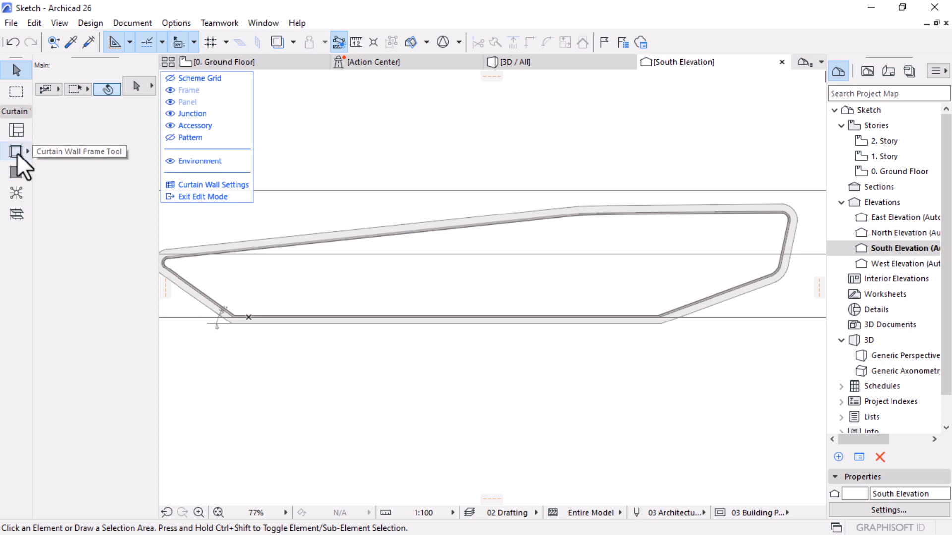
Step: Start the Curtain Wall Frame tool with the frame class set to Transom Frame
left_click(17, 153)
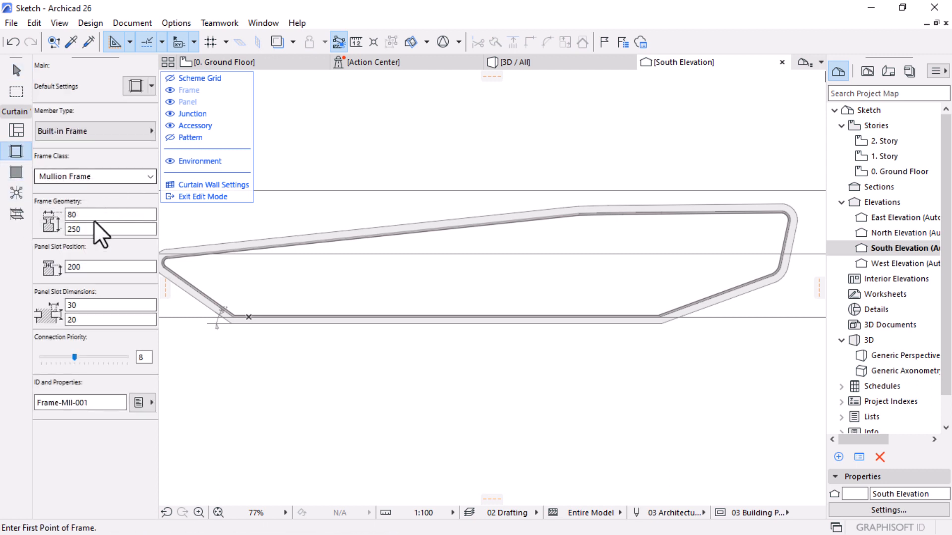
left_click(91, 178)
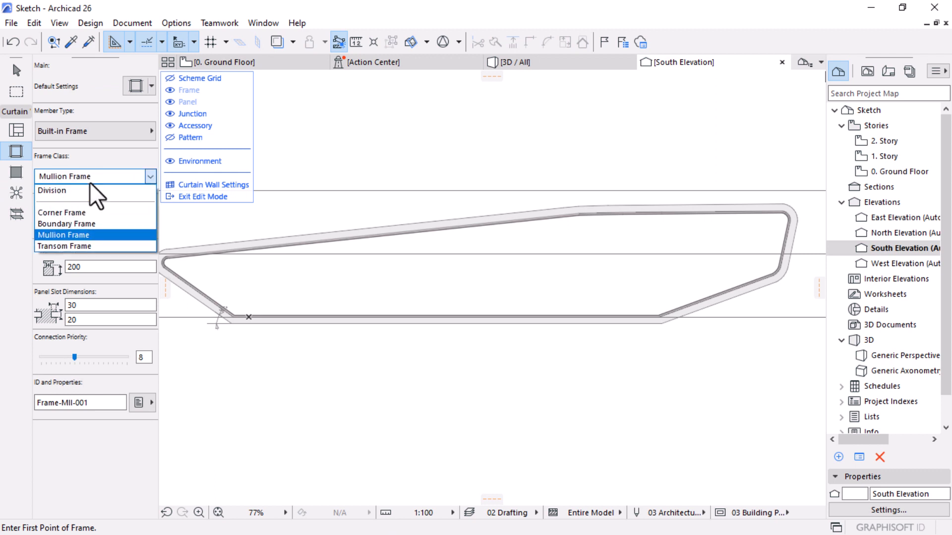
key("Down")
key("Return")
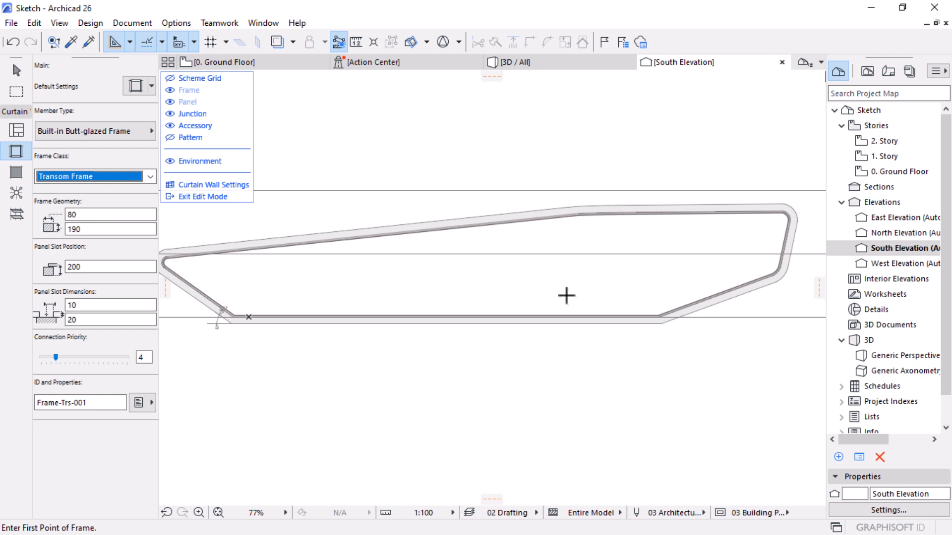
Step: Try to place a slanted transom frame about 4928 mm long at 60° between the bottom frame and the sloping top frame
scroll(431, 296, "down", 2)
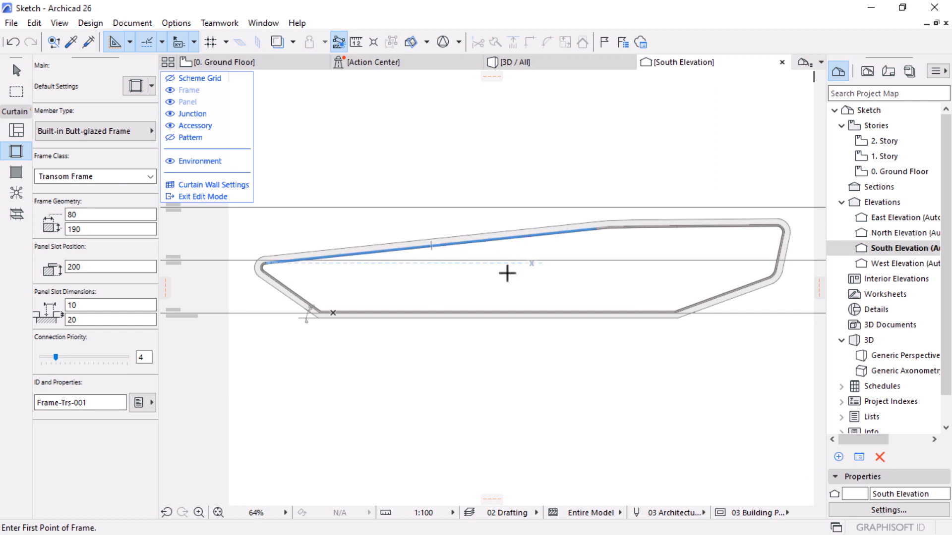
scroll(501, 279, "up", 2)
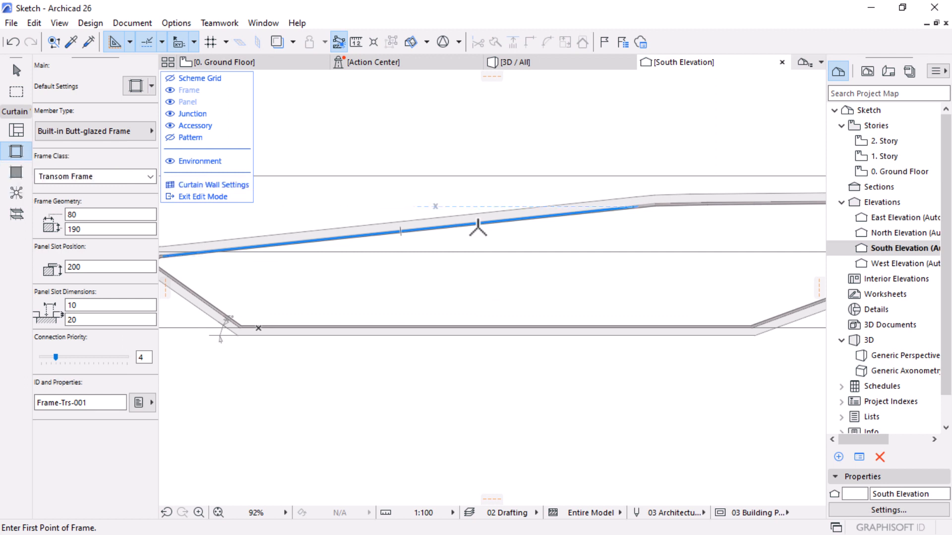
scroll(430, 258, "up", 8)
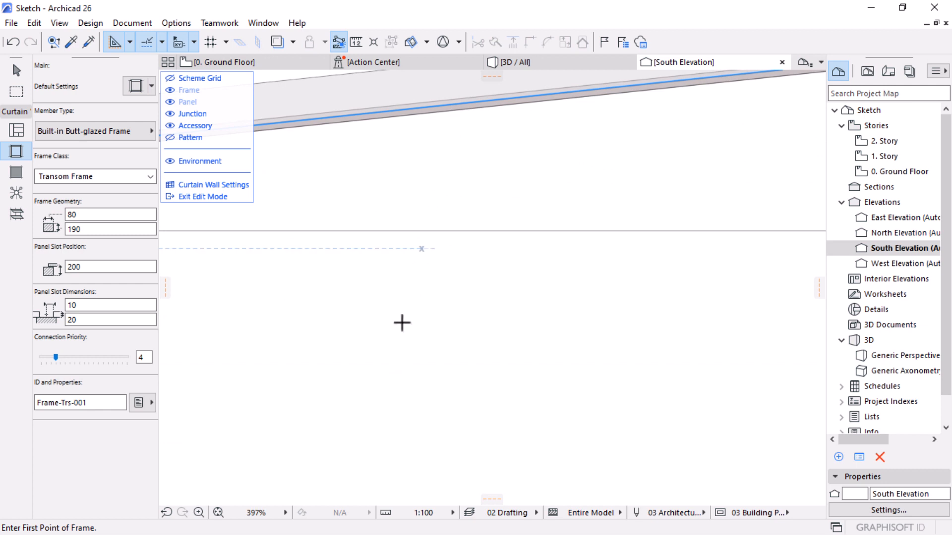
left_click(402, 323)
left_click(600, 170)
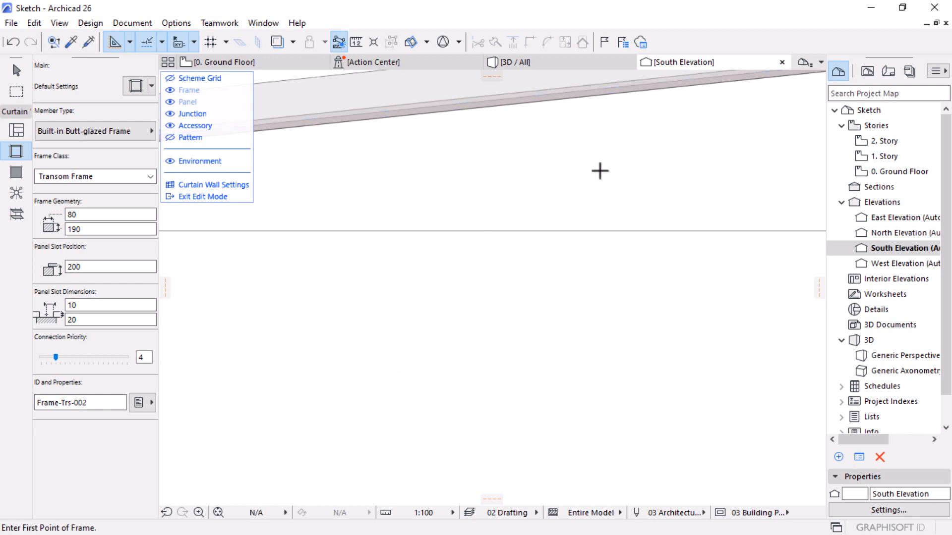
scroll(558, 182, "down", 4)
scroll(445, 377, "up", 6)
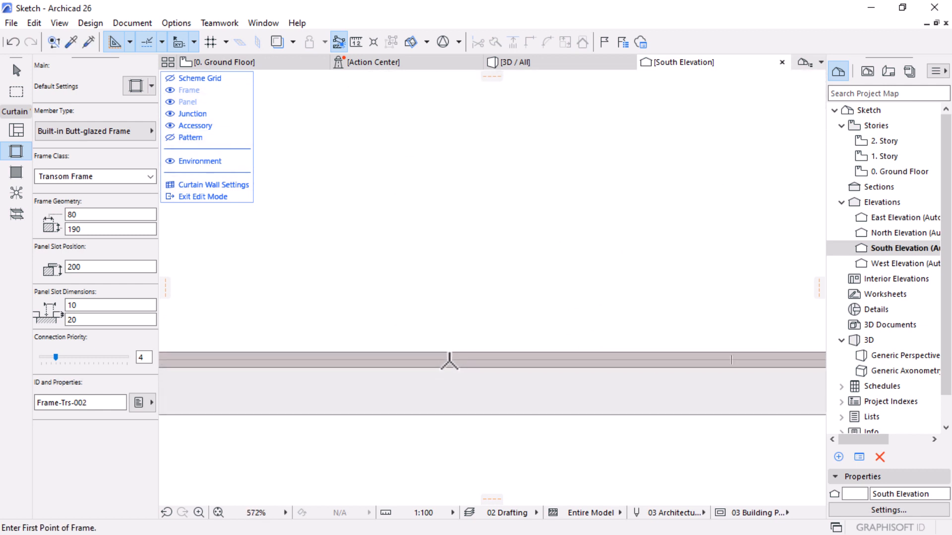
left_click(449, 360)
scroll(503, 354, "down", 2)
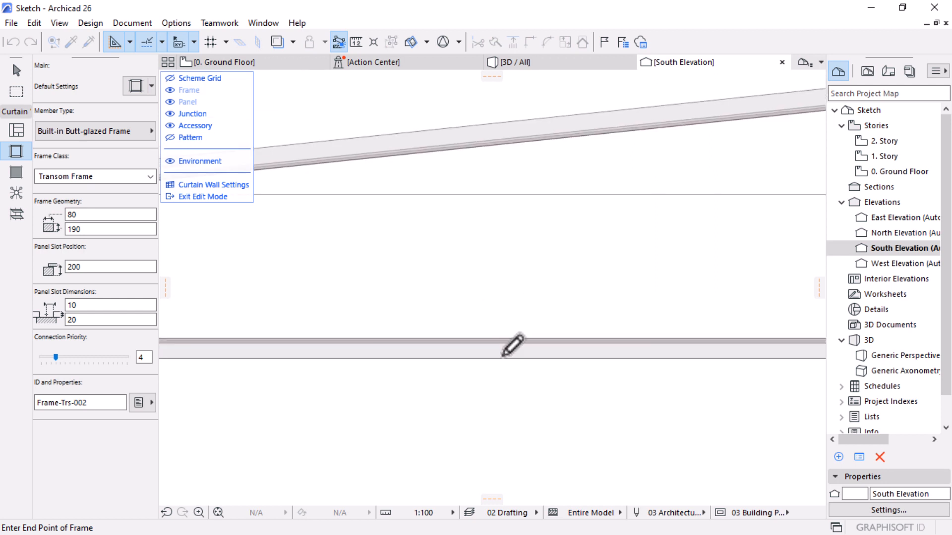
scroll(540, 281, "down", 2)
scroll(548, 269, "up", 2)
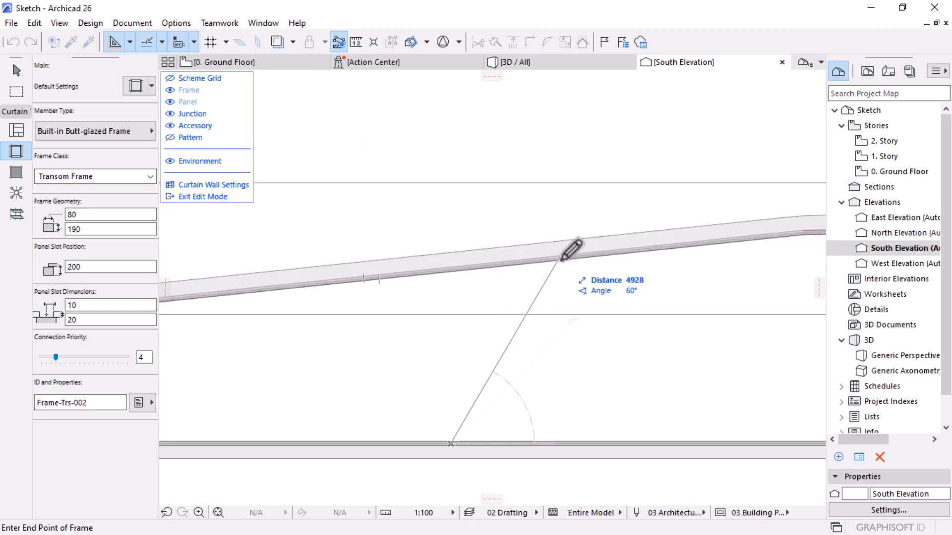
scroll(561, 257, "up", 3)
left_click(562, 255)
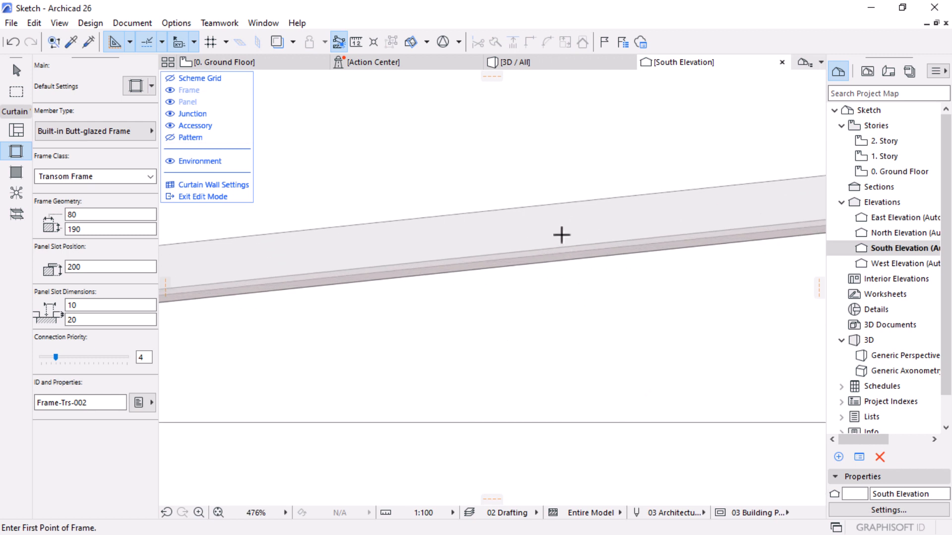
Step: Place a transom frame slanting up to the right from the bottom frame's middle part to the sloping top frame
scroll(562, 235, "down", 3)
scroll(514, 383, "down", 2)
scroll(501, 406, "up", 5)
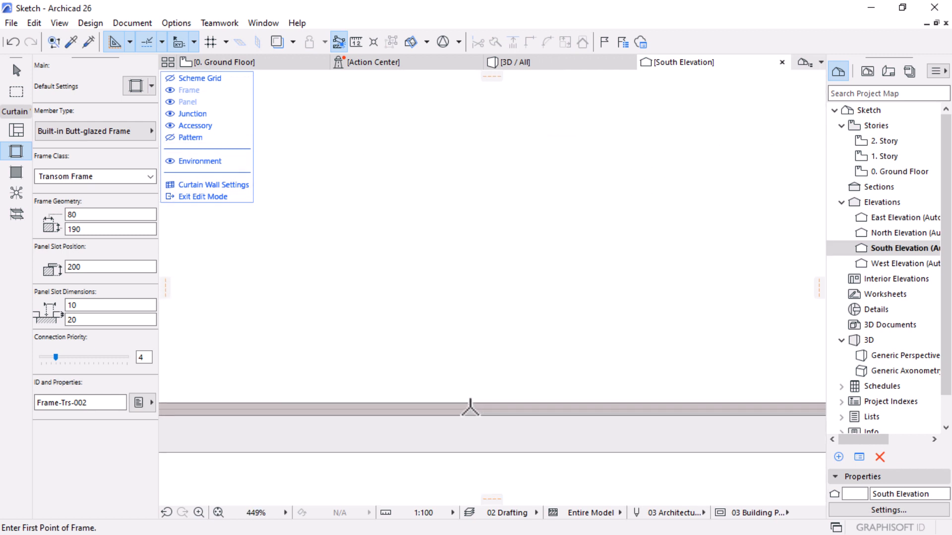
scroll(470, 407, "up", 1)
left_click(470, 408)
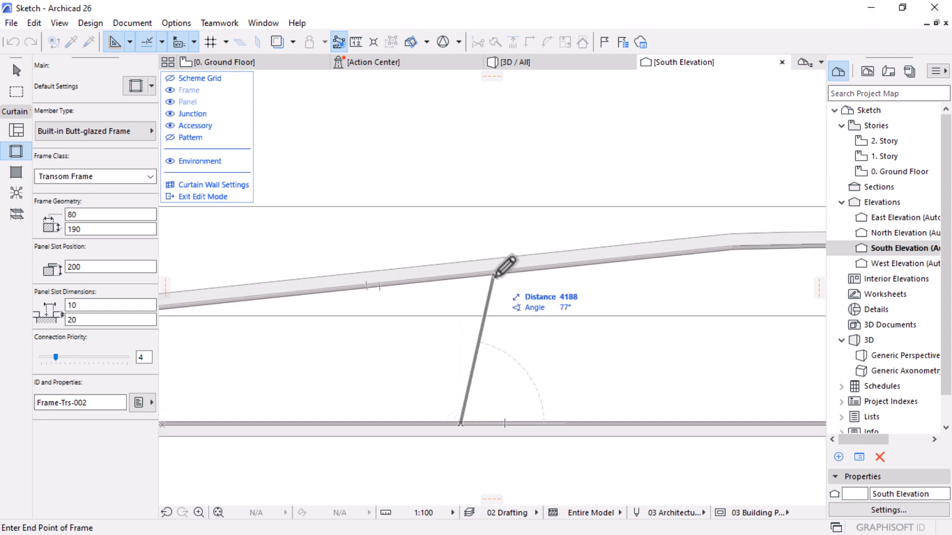
left_click(520, 272)
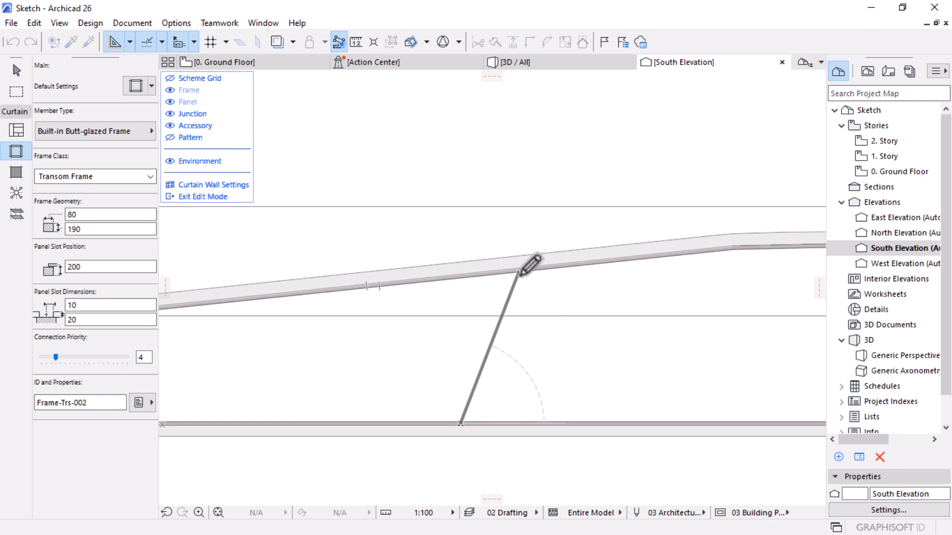
scroll(580, 233, "down", 2)
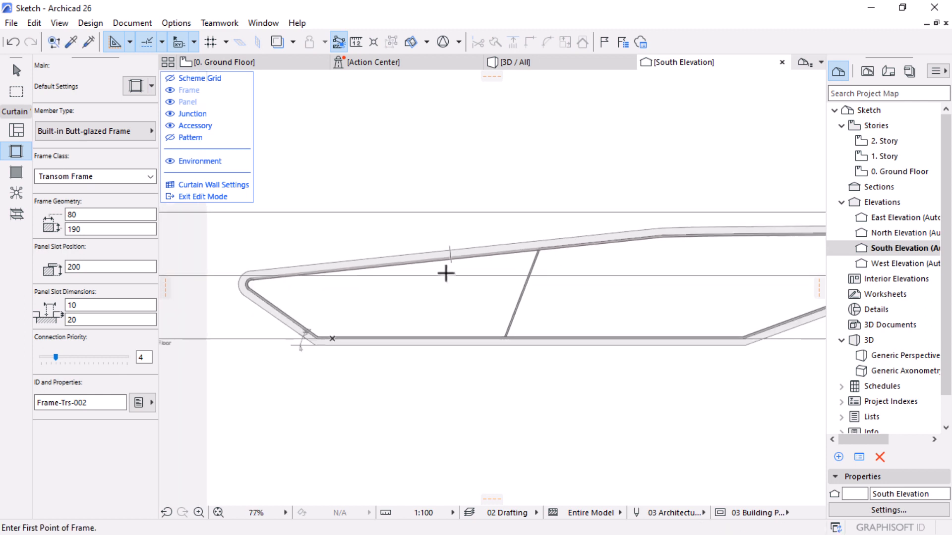
scroll(445, 273, "down", 2)
scroll(530, 285, "up", 1)
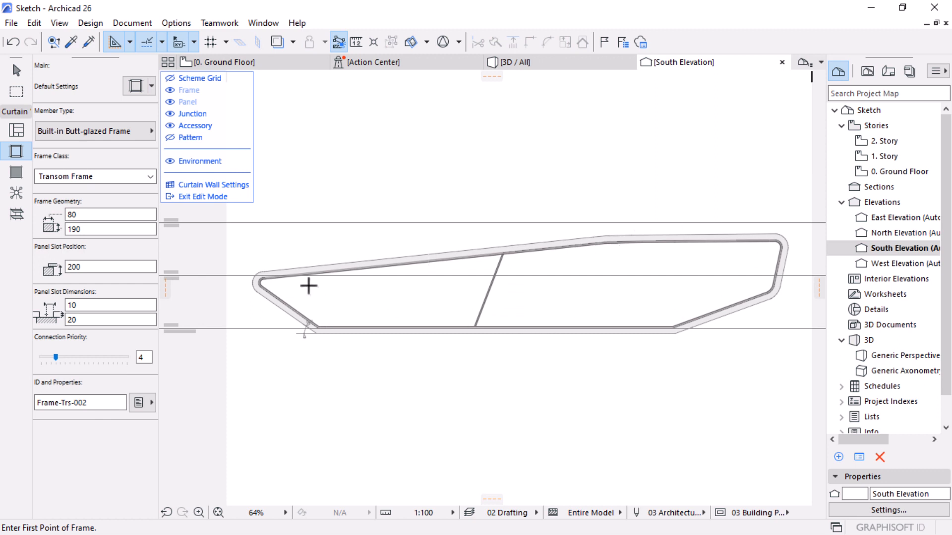
Step: Set up a Multiply by Drag of the slanted transom frame using Increment and Spread, without path picking or rotation of copies
scroll(308, 286, "up", 4)
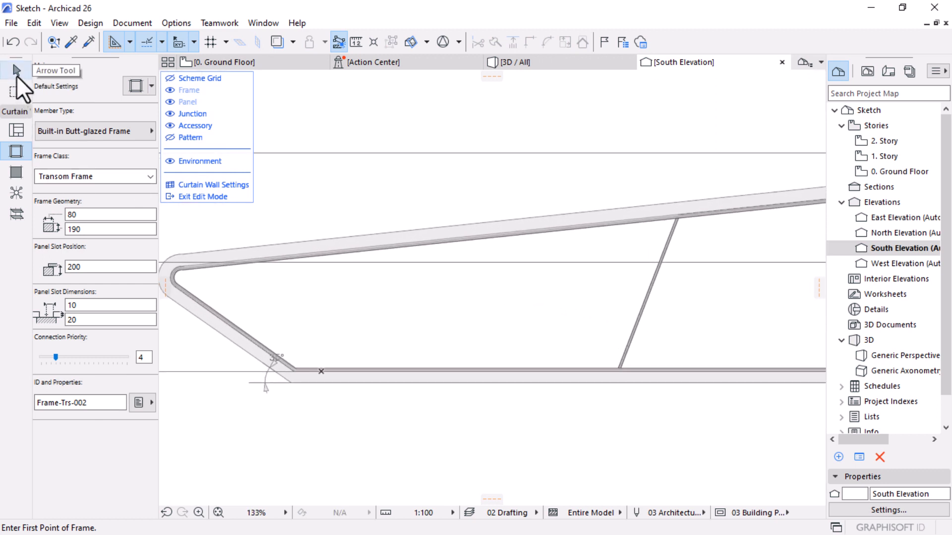
left_click(17, 72)
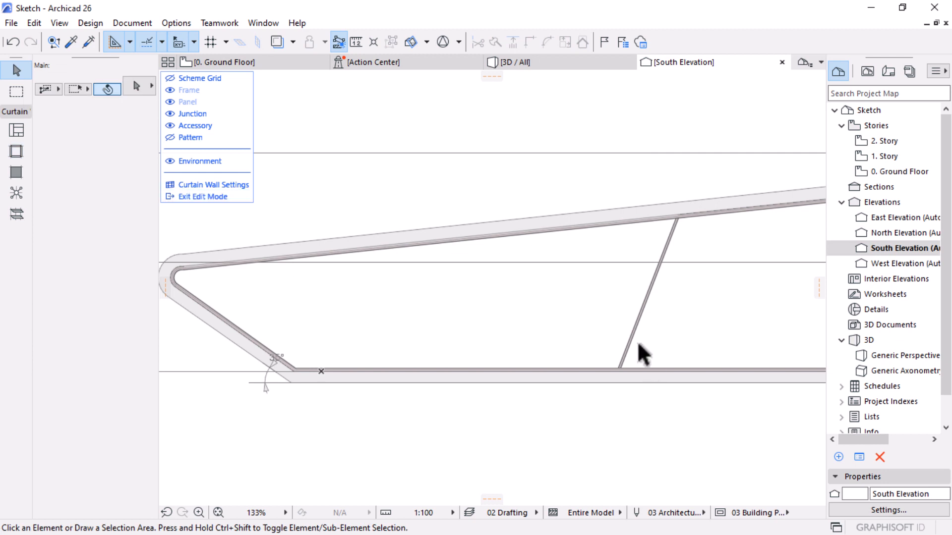
left_click(635, 342)
left_click(619, 369)
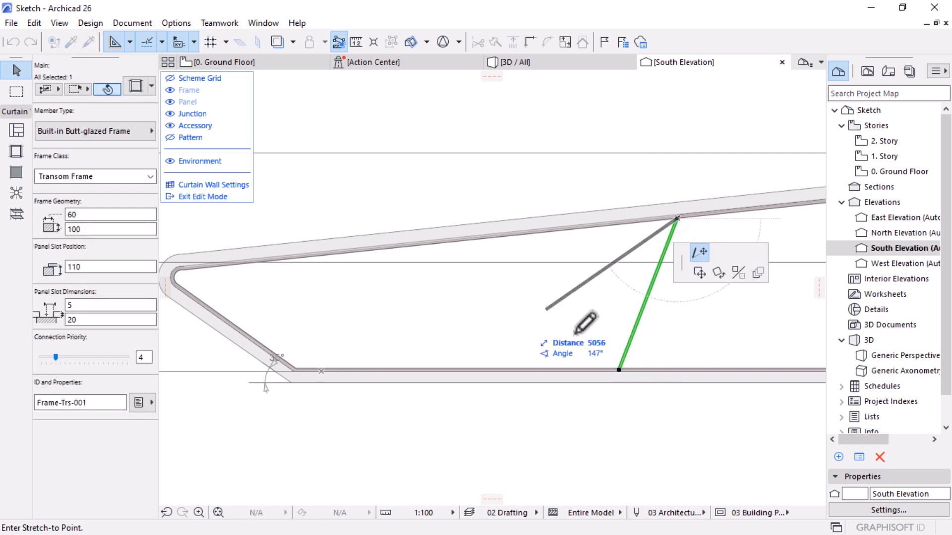
left_click(757, 272)
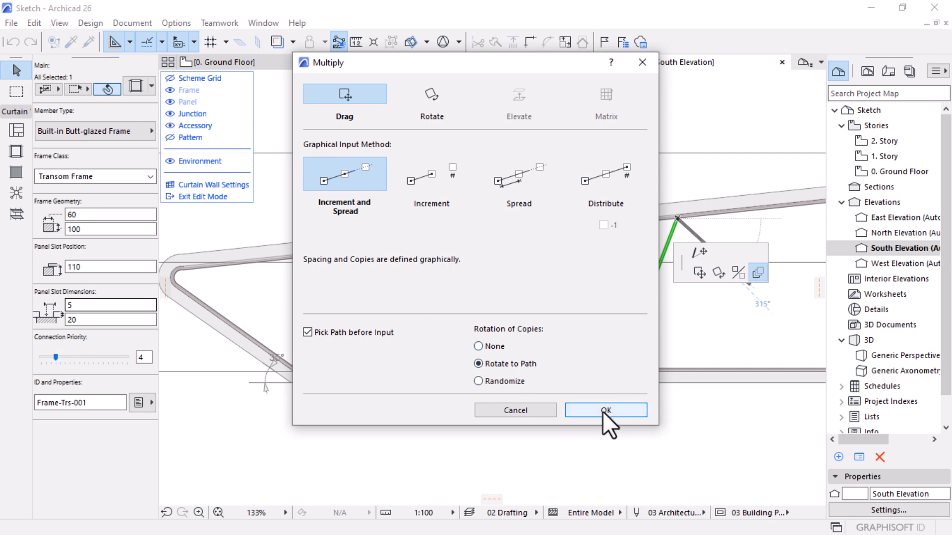
left_click(307, 332)
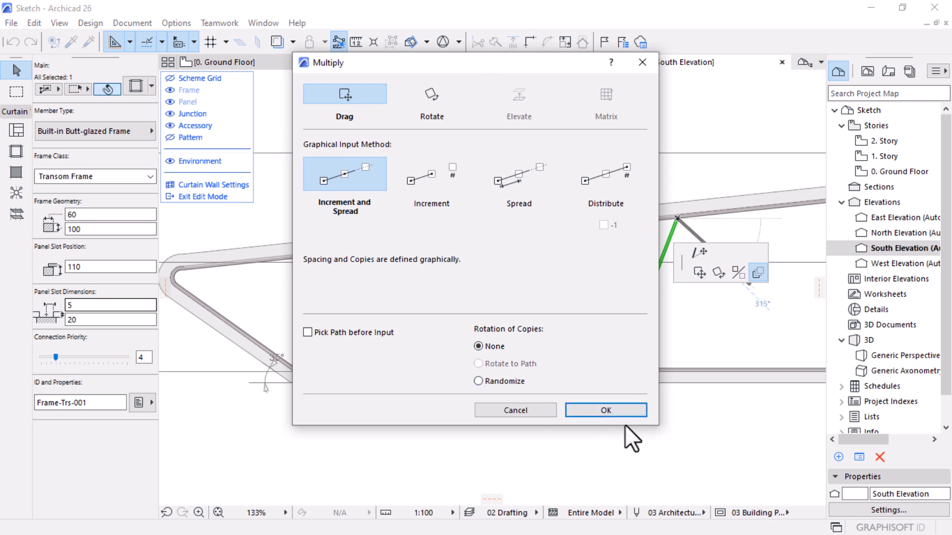
left_click(607, 408)
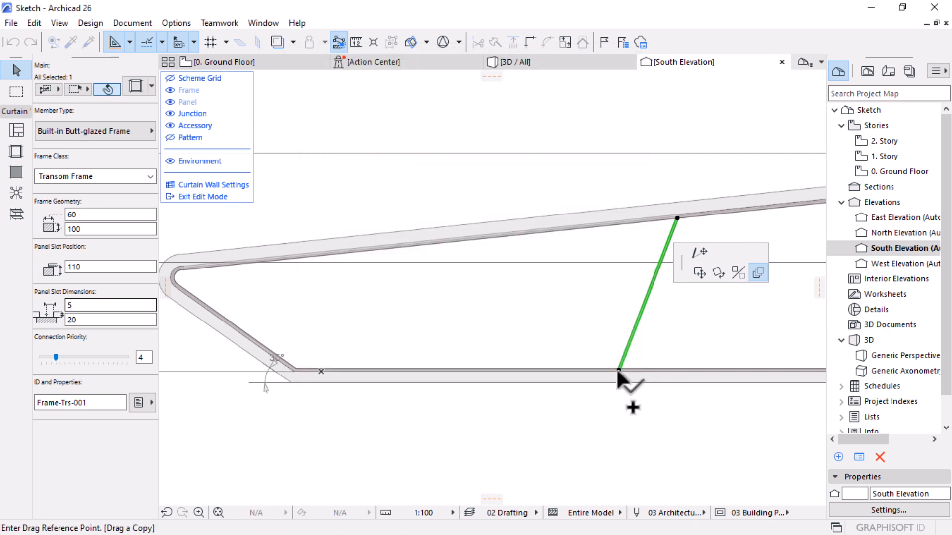
Step: Multiply the slanted transom frame along the bottom frame at 1200 mm spacing, extending past the curtain wall's left end
left_click(618, 370)
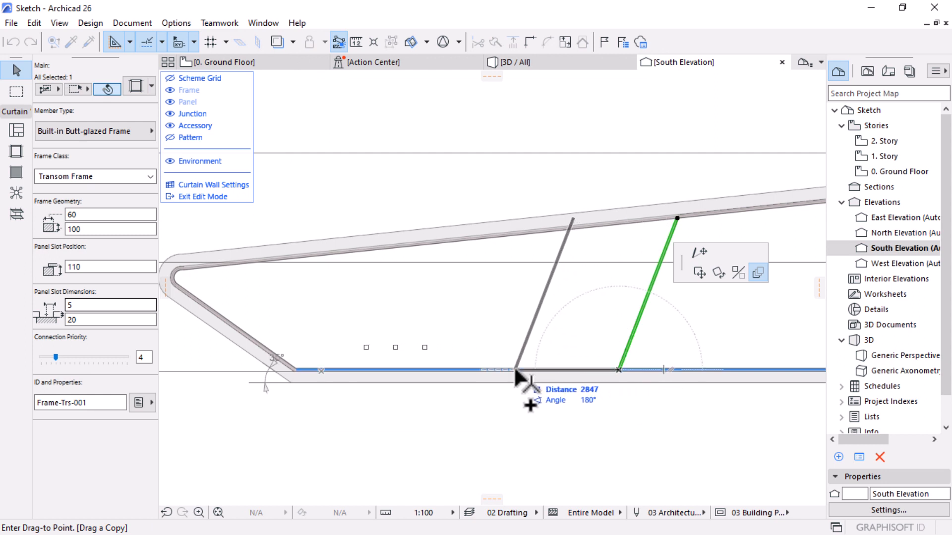
type("1200")
key("Return")
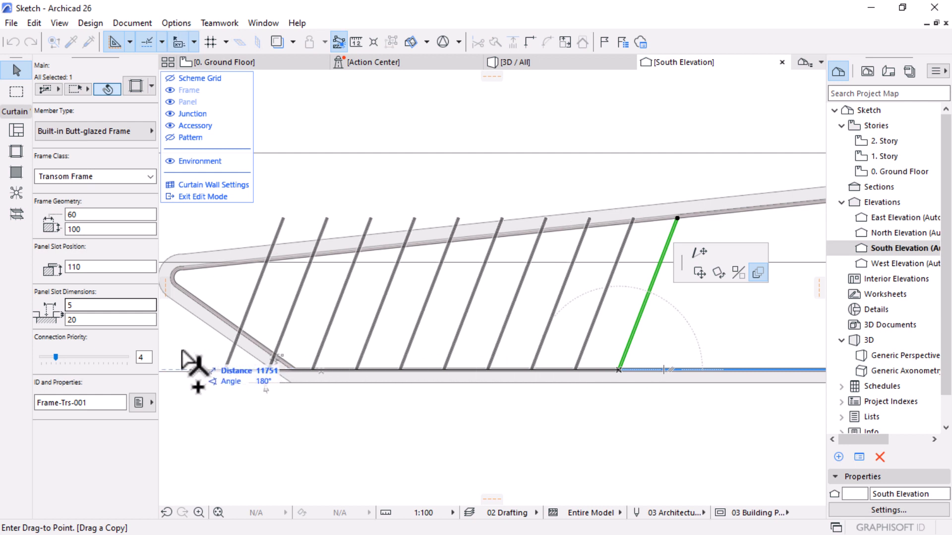
left_click(185, 368)
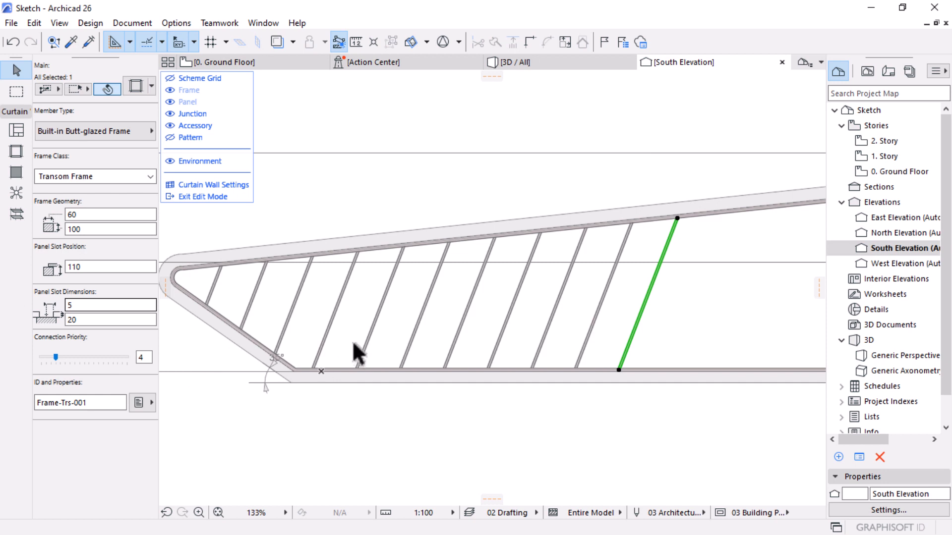
scroll(352, 342, "down", 4)
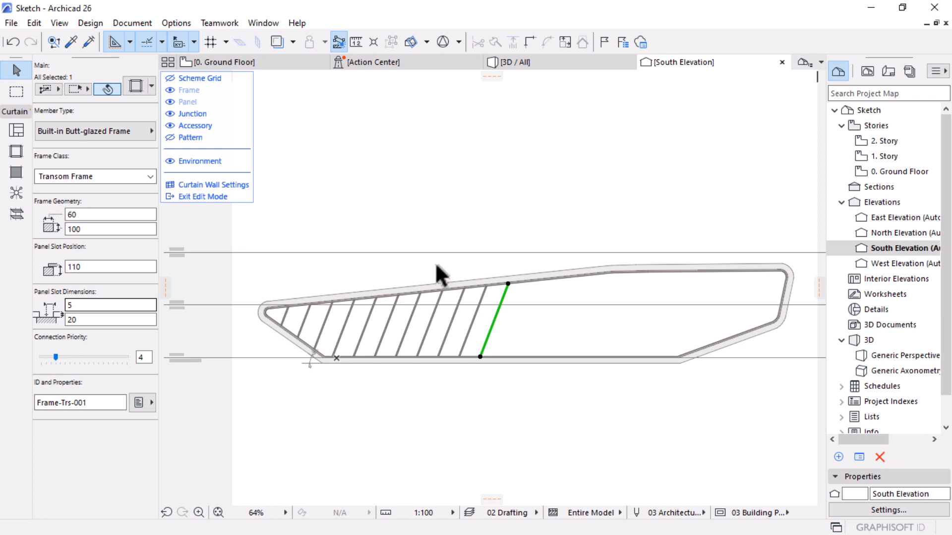
Step: Exit the curtain wall's edit mode and examine the slanted transom frames in the 3D view
left_click(222, 196)
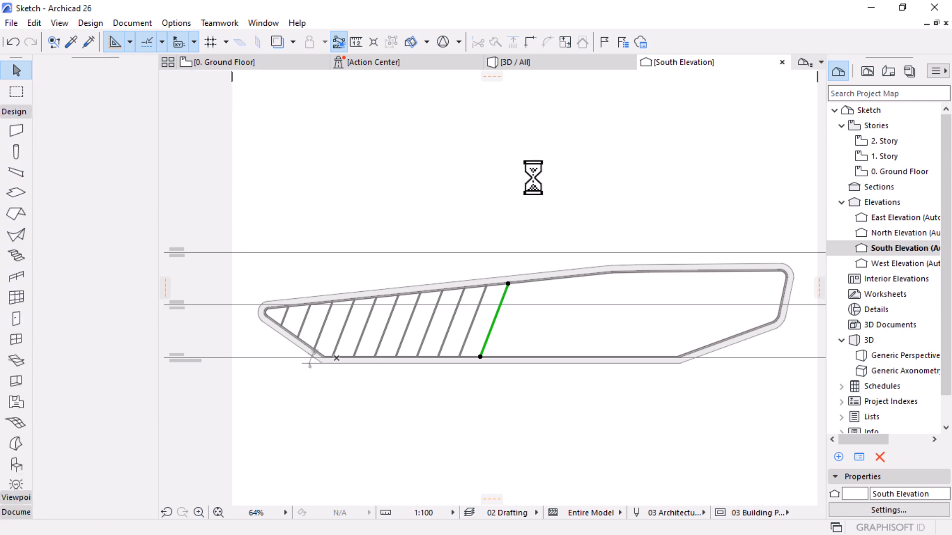
left_click(544, 61)
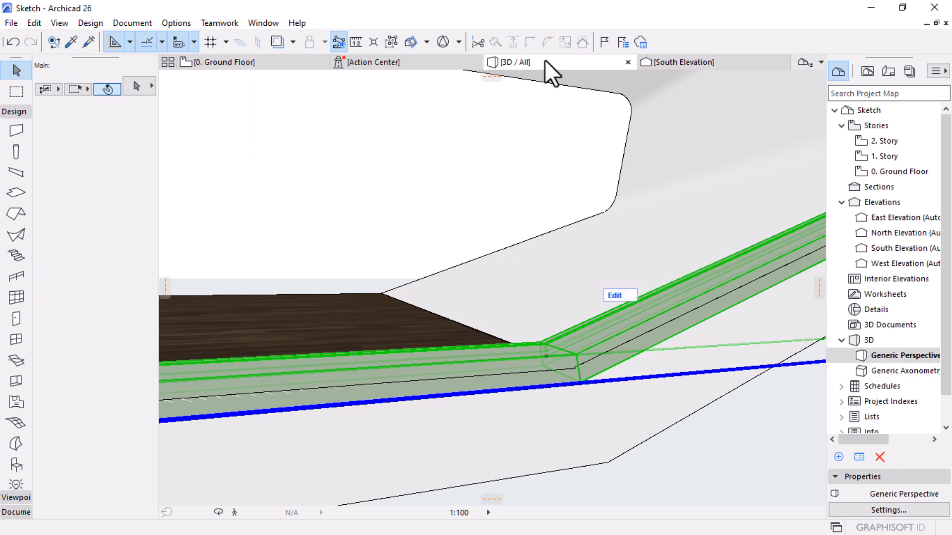
mouse_move(667, 256)
middle_mouse_down("shift")
mouse_move(431, 202)
mouse_move(318, 218)
mouse_move(361, 270)
mouse_move(343, 231)
middle_mouse_up("shift")
scroll(342, 230, "up", 2)
left_click(593, 403)
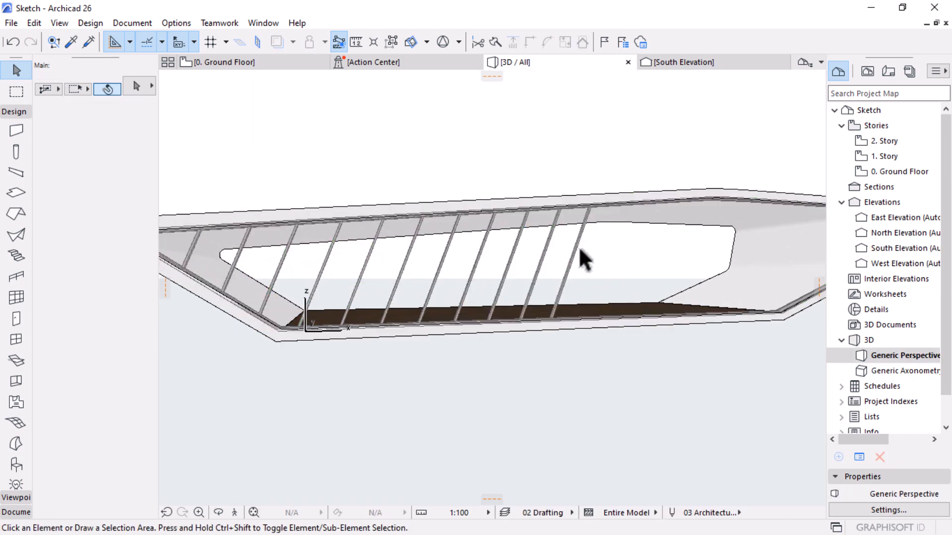
left_click(525, 256)
scroll(575, 257, "up", 2)
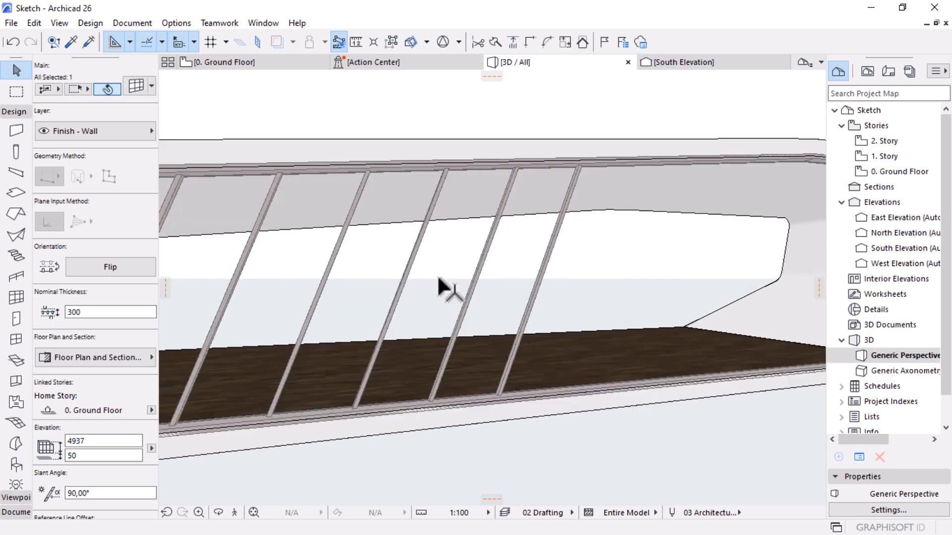
scroll(448, 287, "up", 1)
Step: Return to the South Elevation, select the curtain wall with its slanted frames and enter its edit mode
left_click(687, 63)
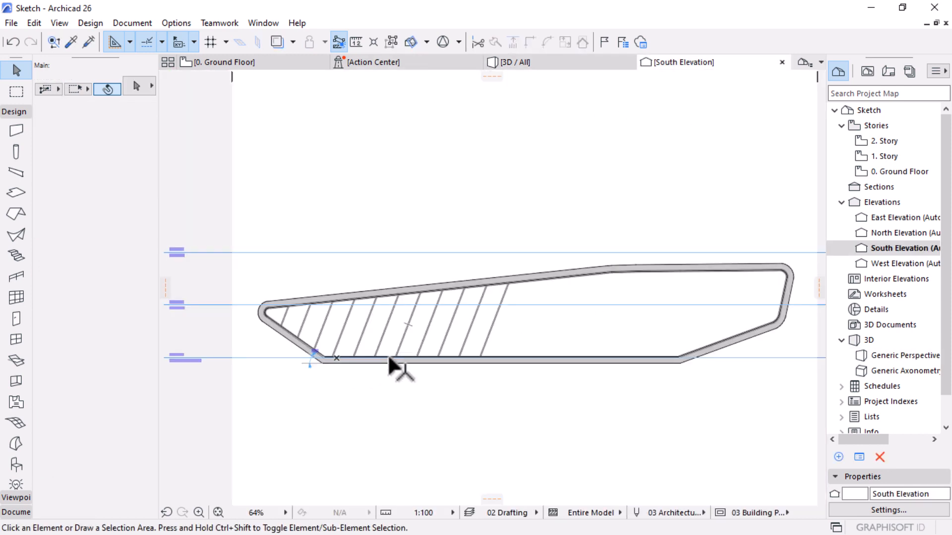
scroll(379, 357, "up", 2)
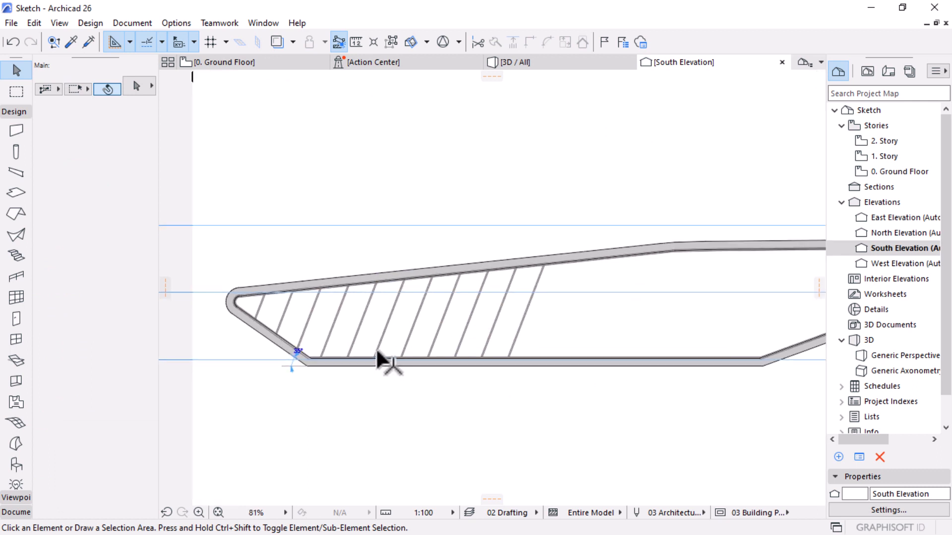
scroll(364, 315, "down", 2)
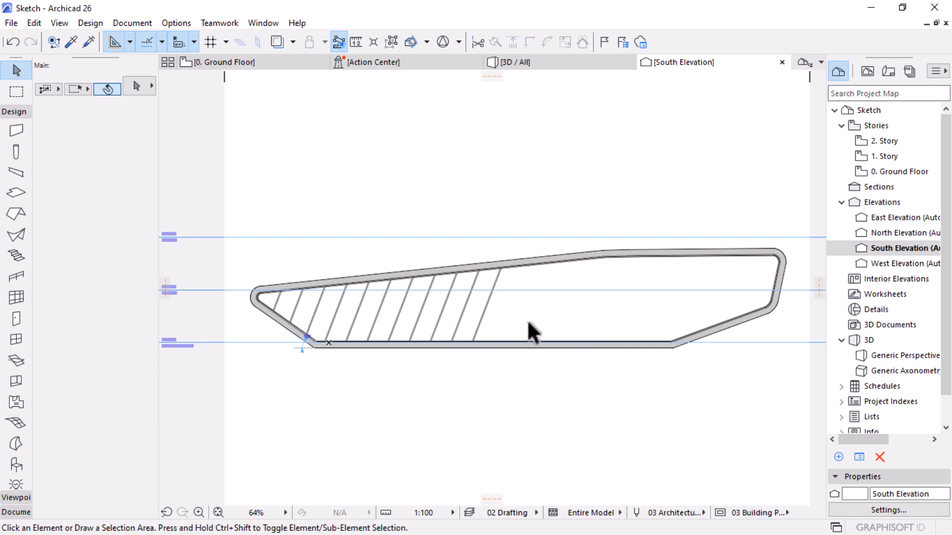
left_click_drag(526, 321, 485, 306)
left_click(485, 307)
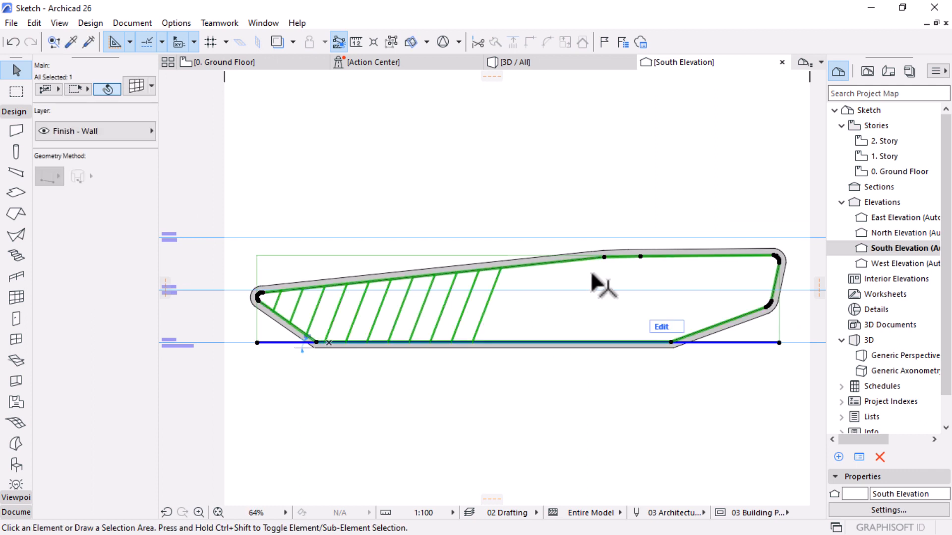
left_click(666, 326)
left_click(668, 326)
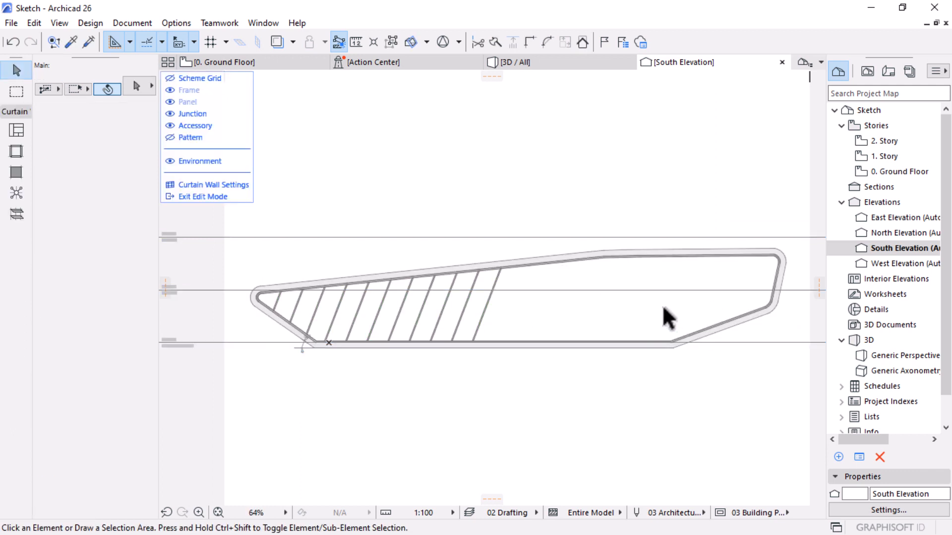
Step: Place Main Panel curtain wall panels in every empty cell, from the large undivided area to the small triangular cell at the far end
left_click(16, 171)
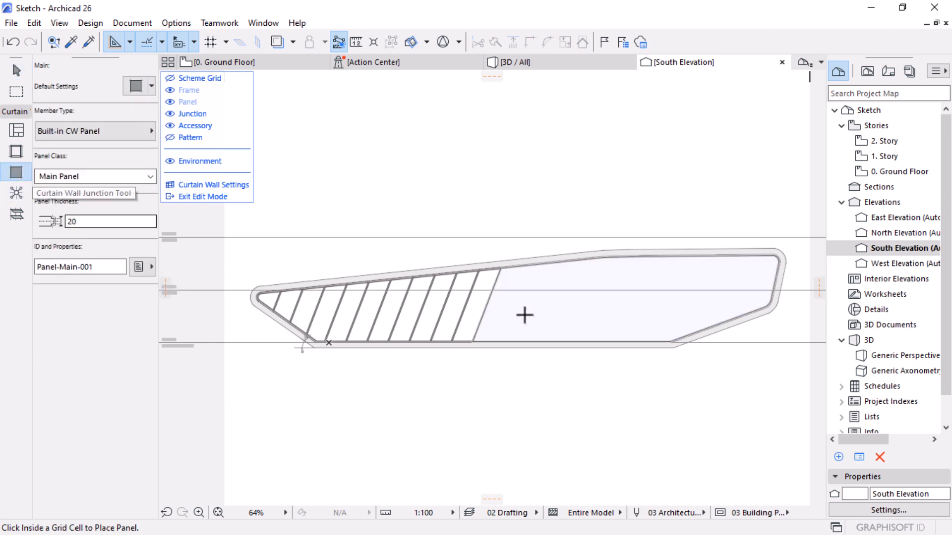
left_click(620, 291)
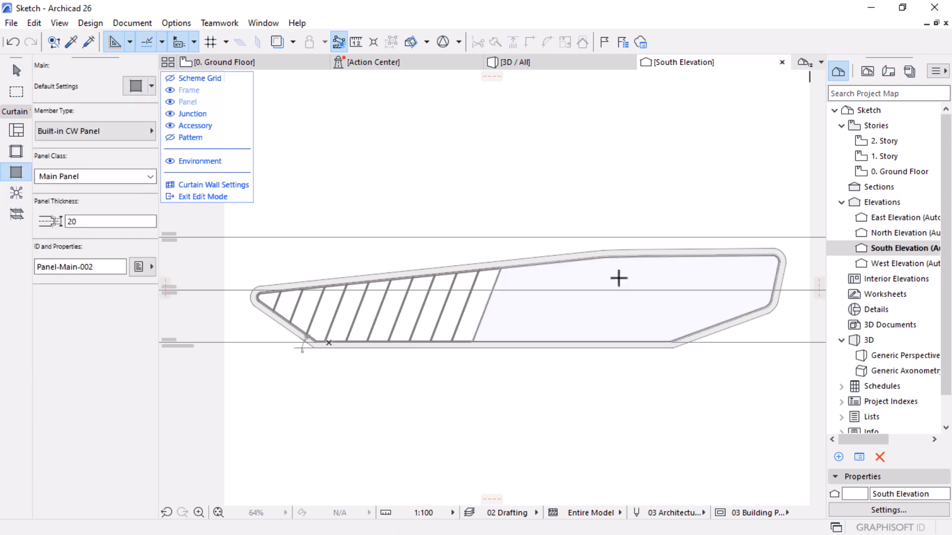
left_click(464, 308)
left_click(454, 311)
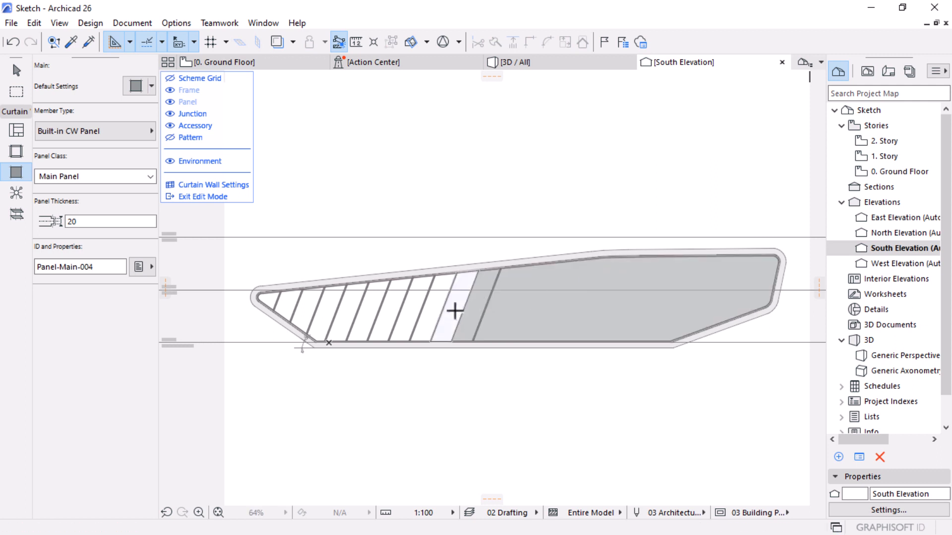
left_click(429, 318)
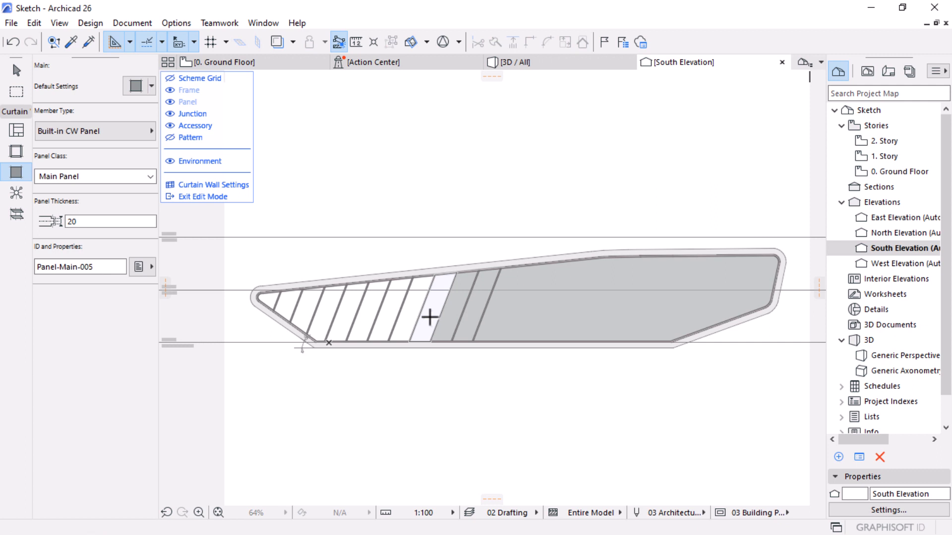
left_click(397, 325)
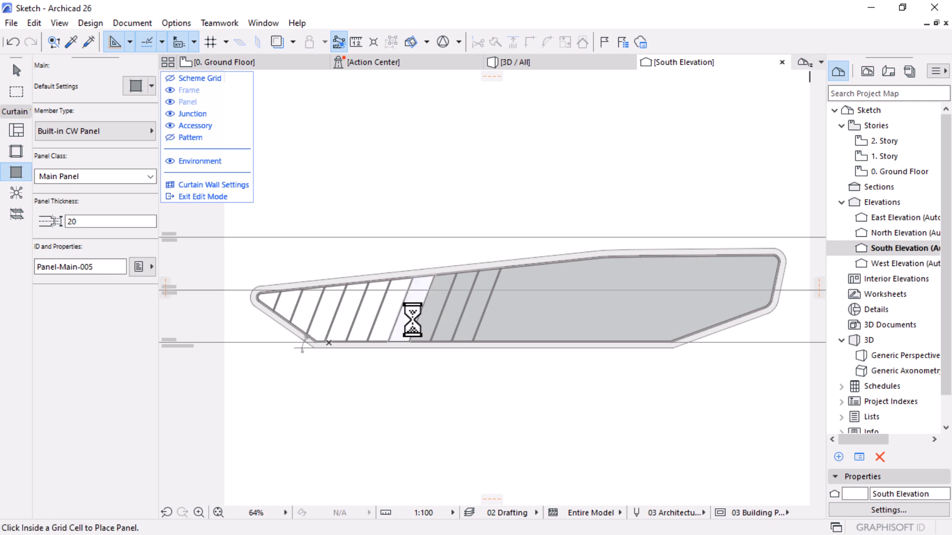
left_click(384, 326)
left_click(363, 326)
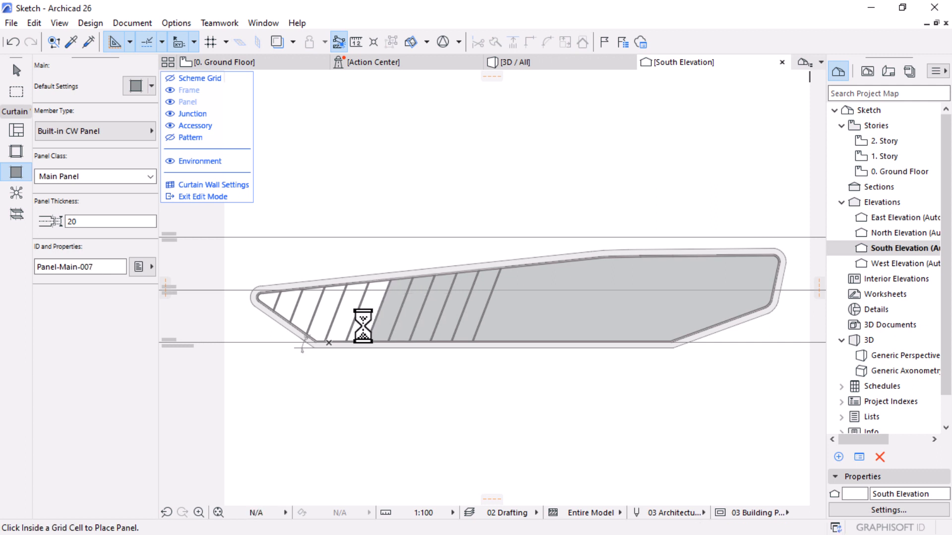
left_click(362, 326)
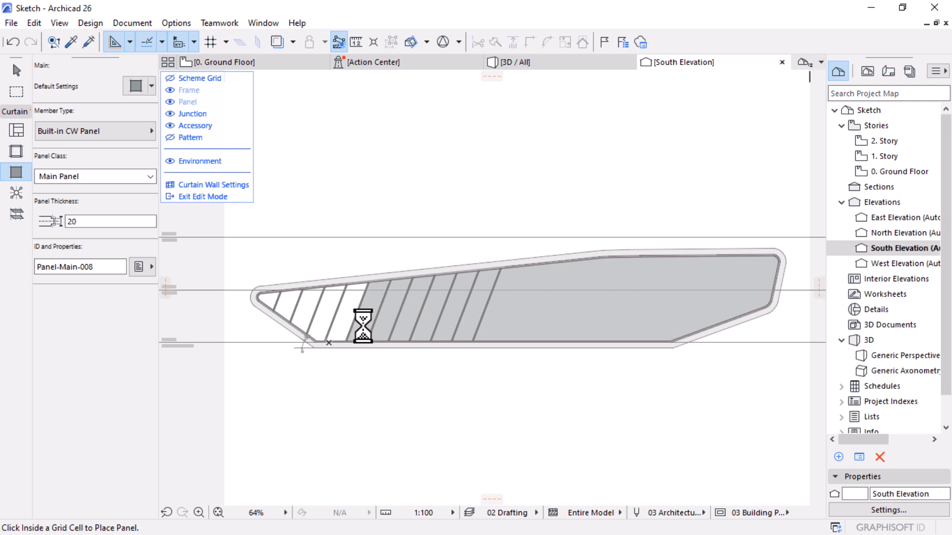
left_click(336, 320)
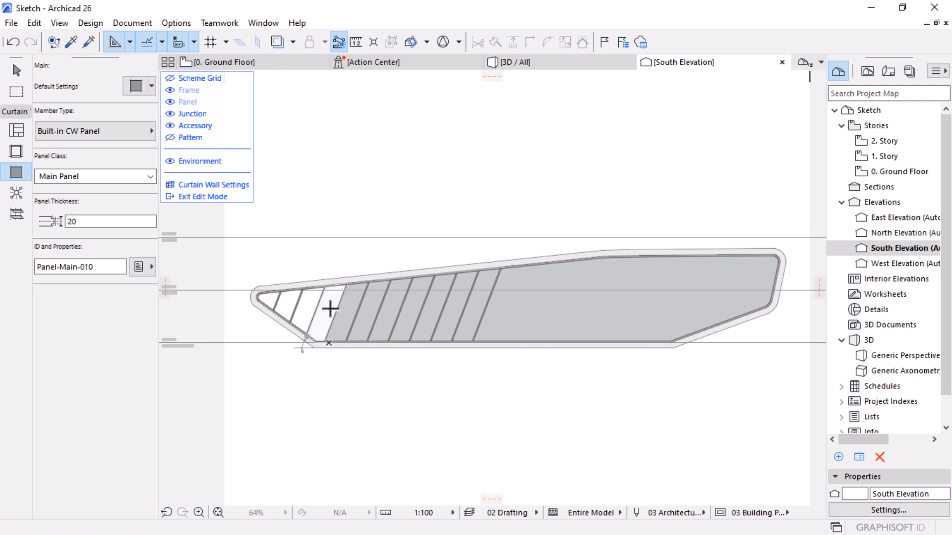
left_click(306, 311)
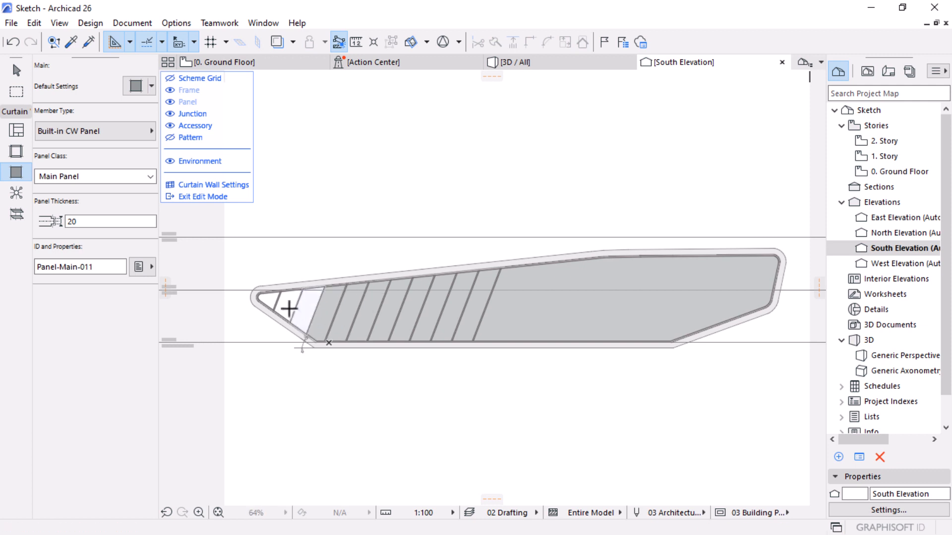
left_click(289, 307)
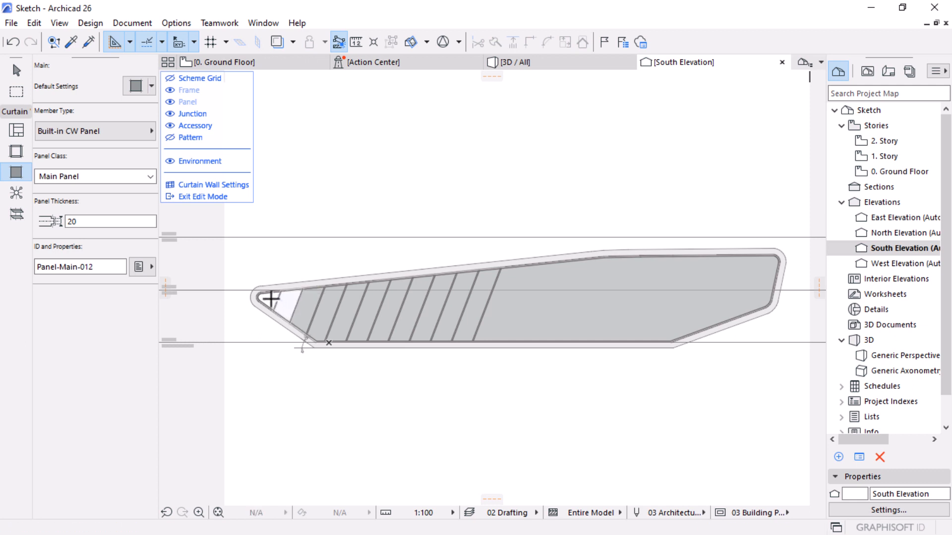
left_click(270, 298)
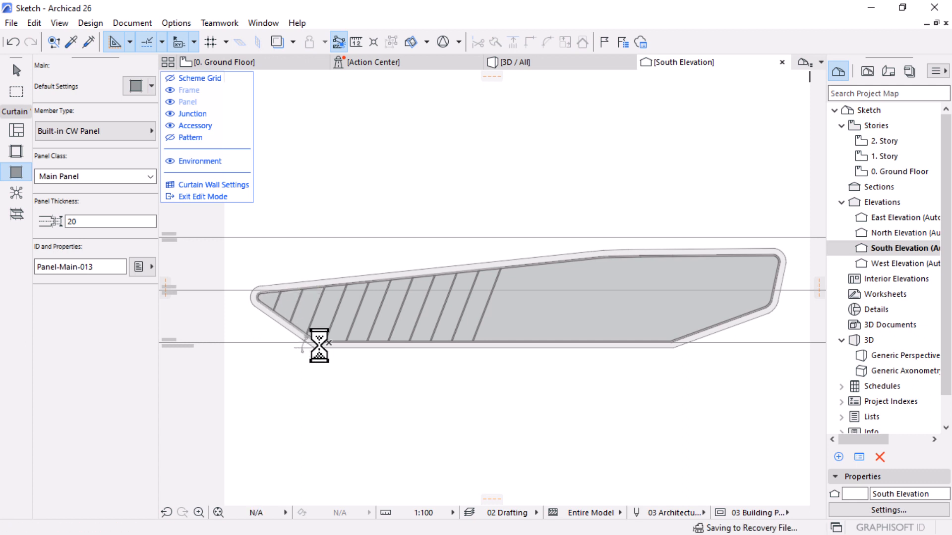
Step: Make the large undivided panel a Custom Panel with a thickness of 100 and the building material Timber - Structural
left_click(15, 72)
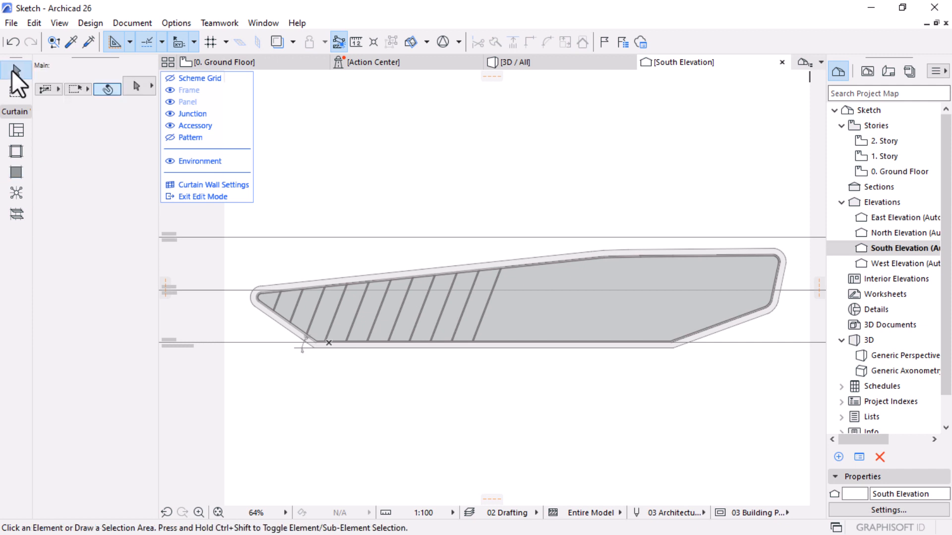
left_click(586, 311)
scroll(753, 306, "up", 3)
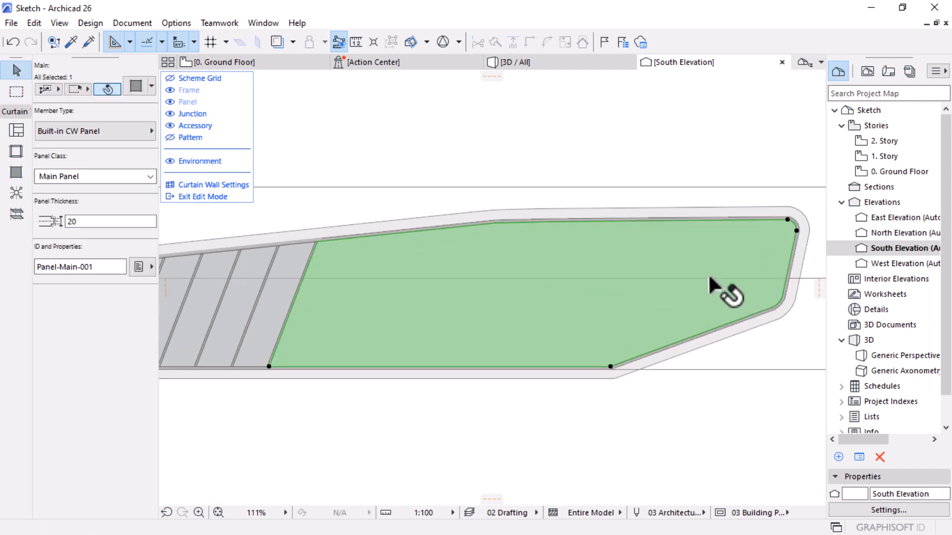
left_click(133, 85)
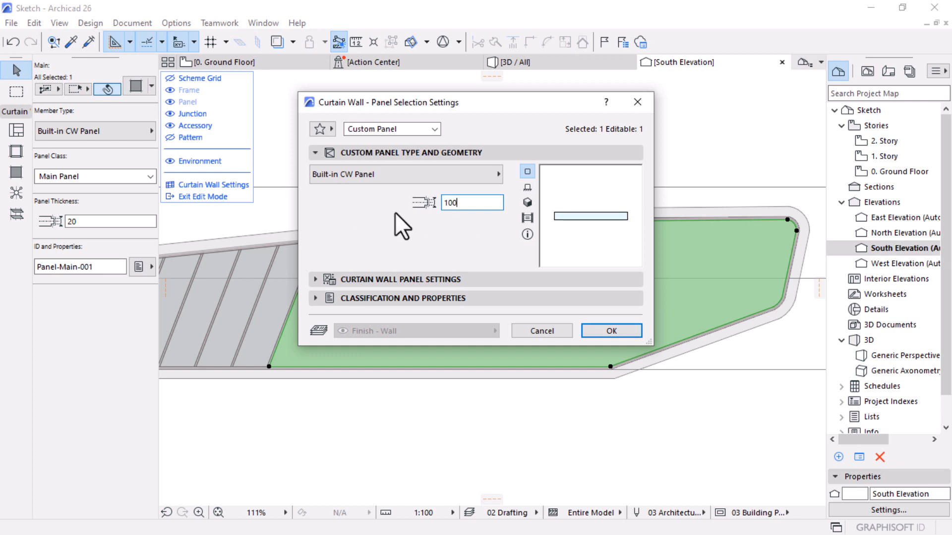
left_click(320, 278)
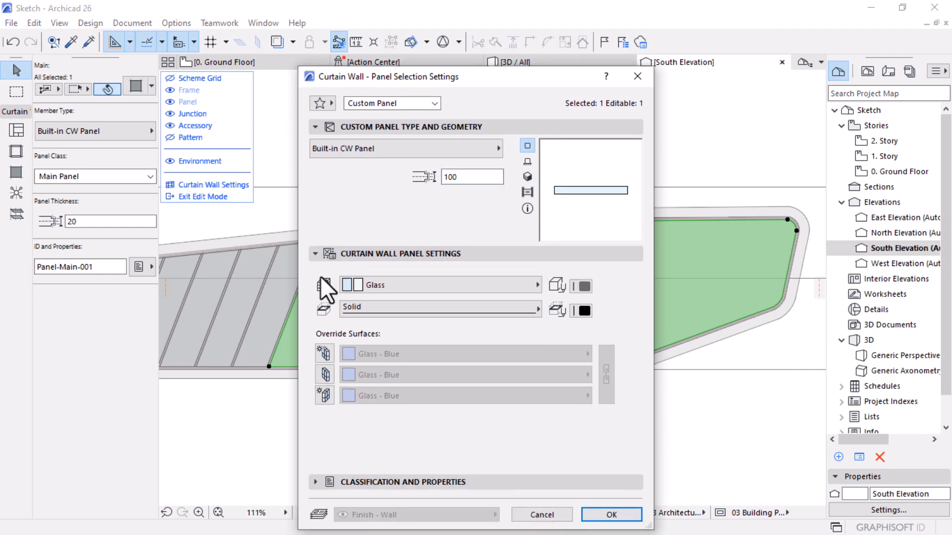
left_click(421, 279)
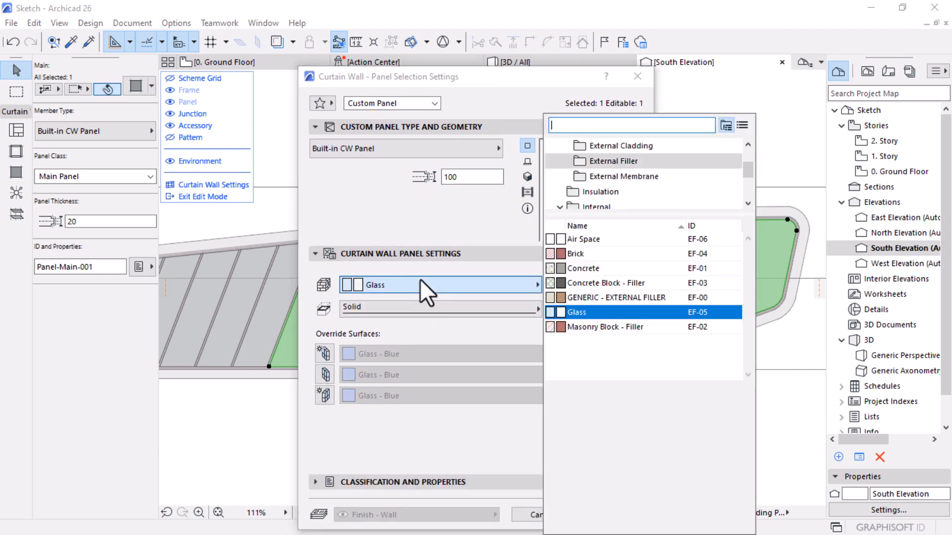
type("tim")
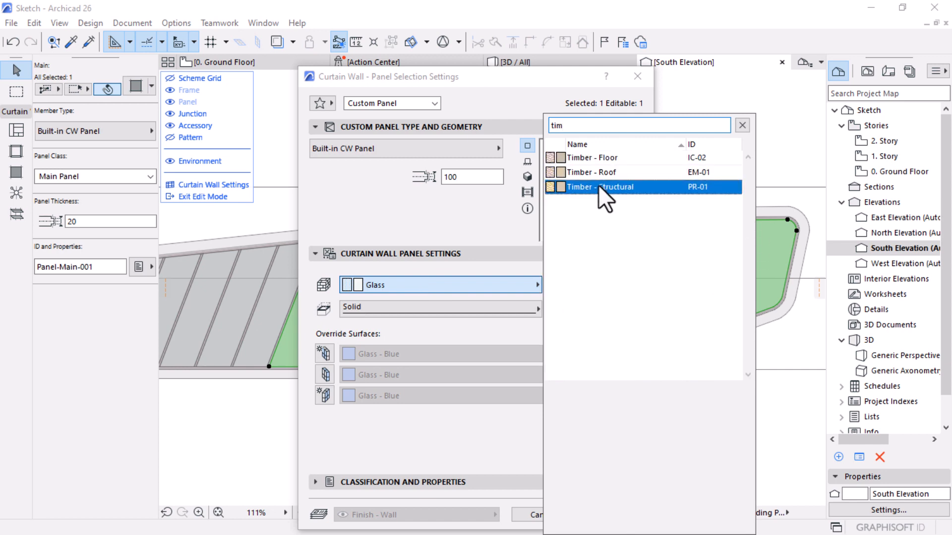
left_click(613, 188)
Step: Override all three surfaces of the large panel uniformly with Wood - Mahogany Vertical and apply the panel settings
left_click(323, 353)
left_click(324, 375)
left_click(325, 395)
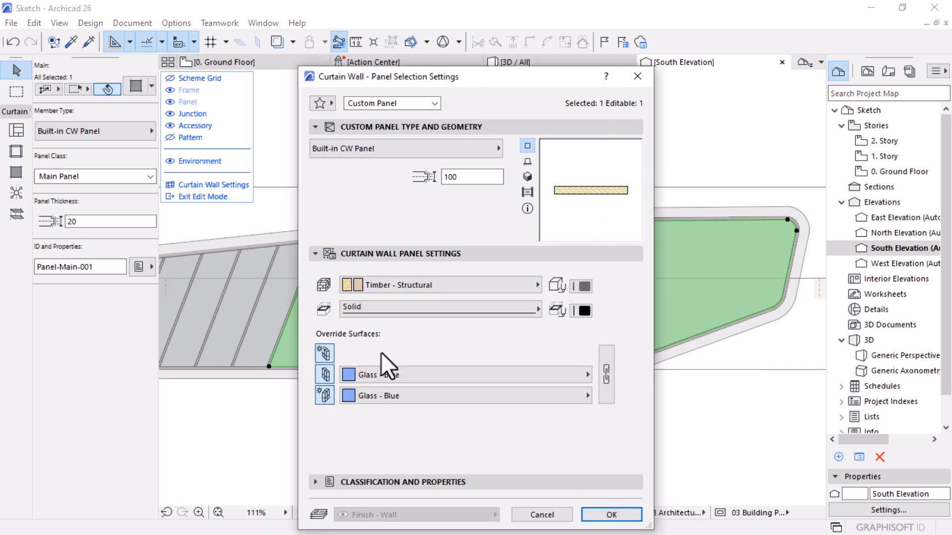
left_click(449, 353)
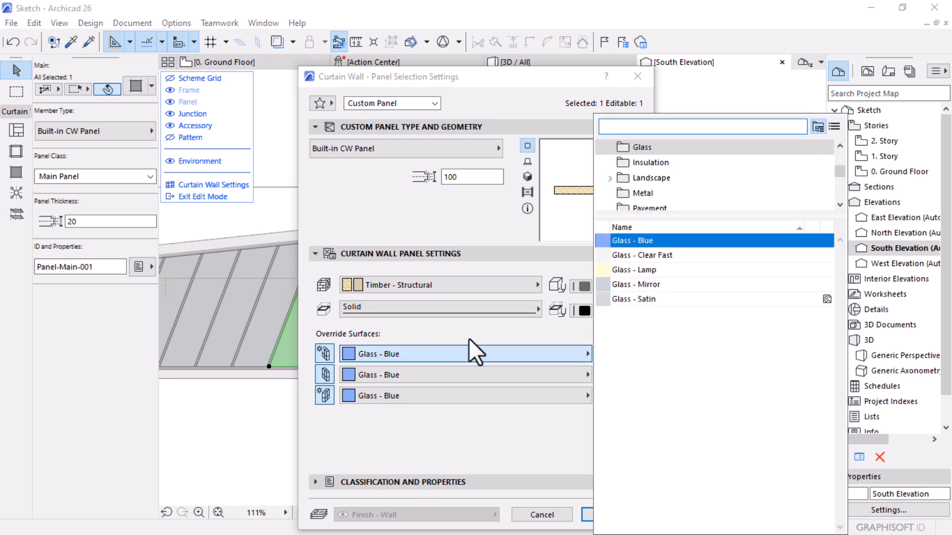
type("woo")
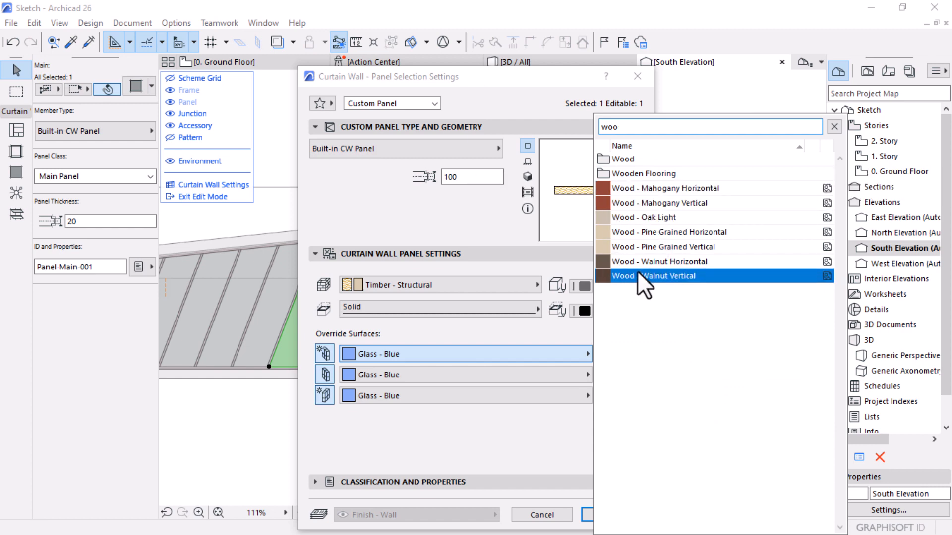
left_click(640, 203)
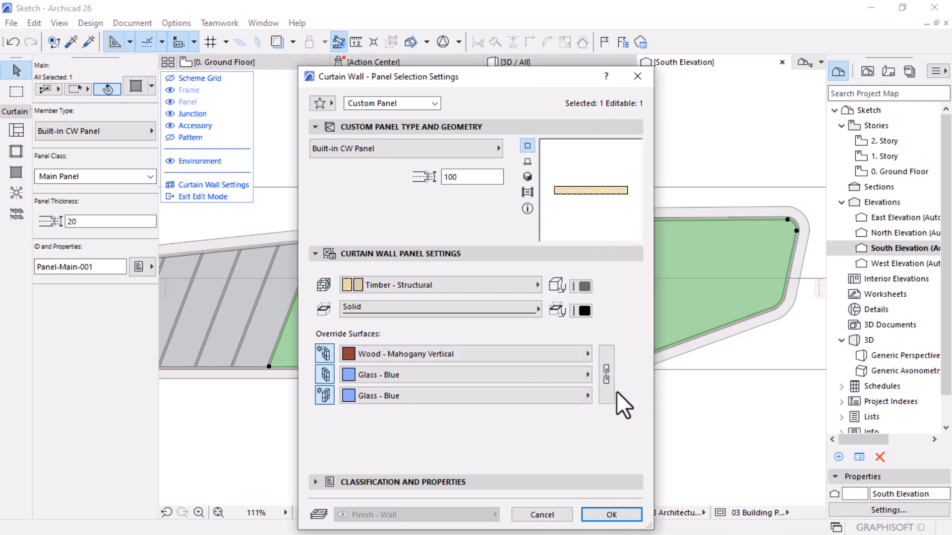
left_click(609, 367)
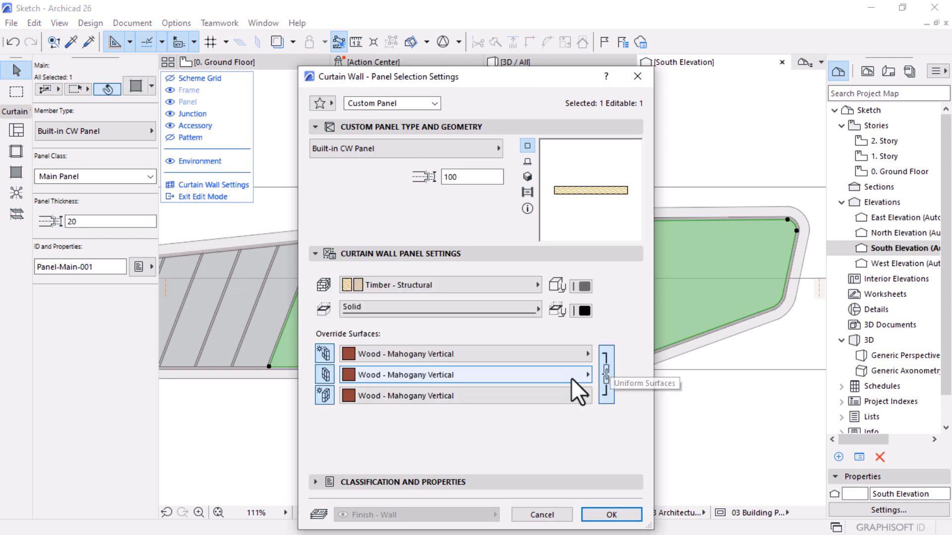
left_click(612, 515)
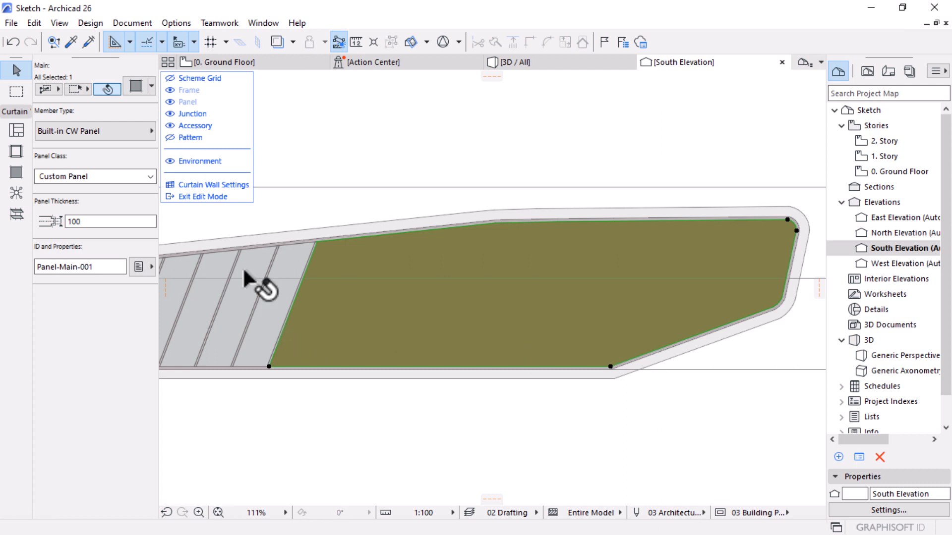
Step: Exit the curtain wall's edit mode and examine the glass panels and the mahogany panel in the 3D view
left_click(203, 196)
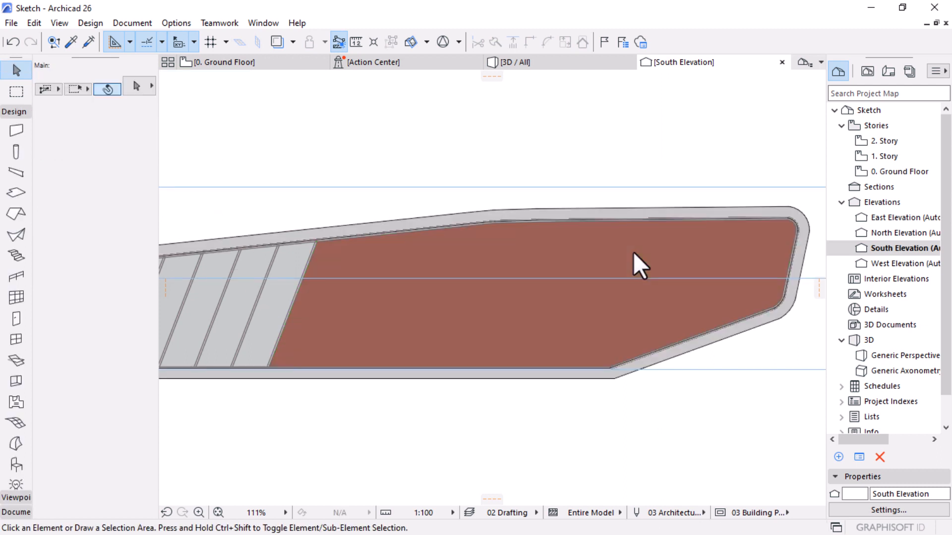
left_click(519, 56)
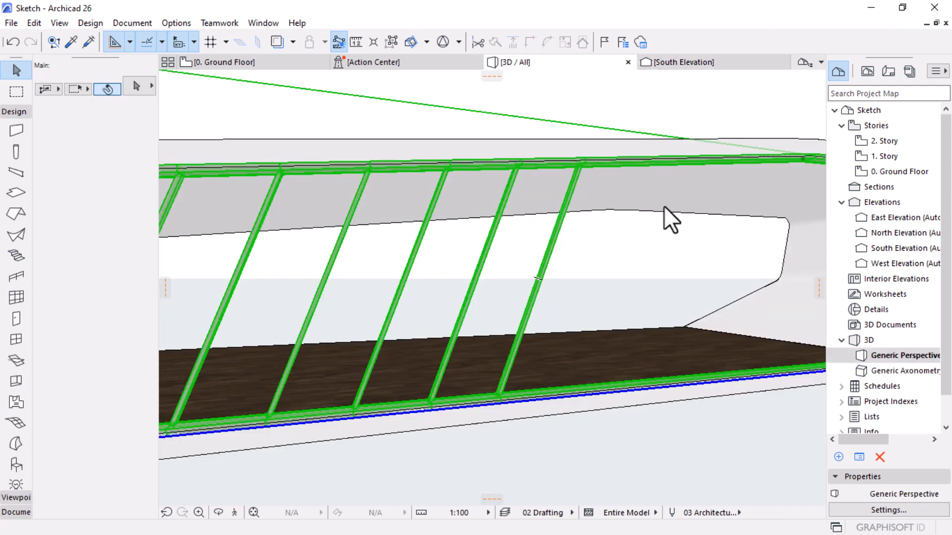
left_click(664, 206)
scroll(599, 287, "down", 10)
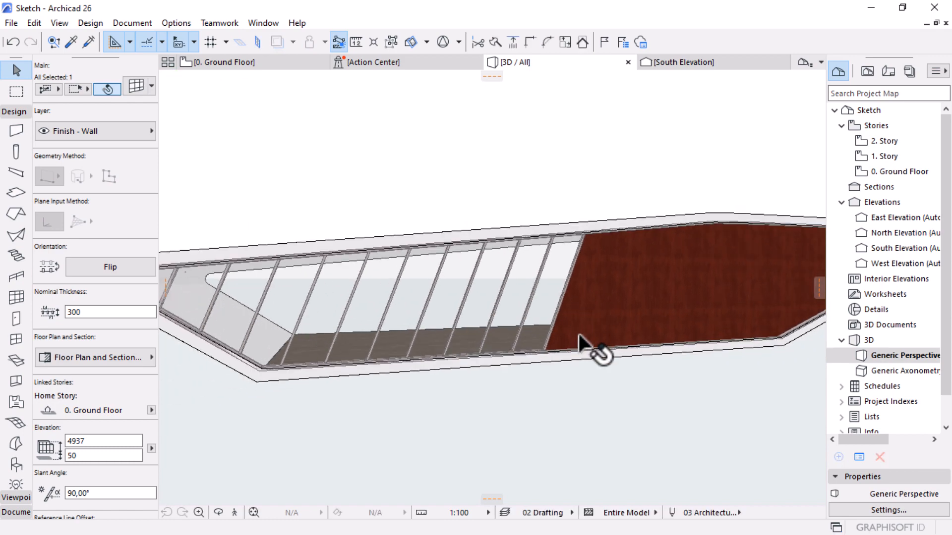
left_click(575, 425)
scroll(388, 356, "up", 4)
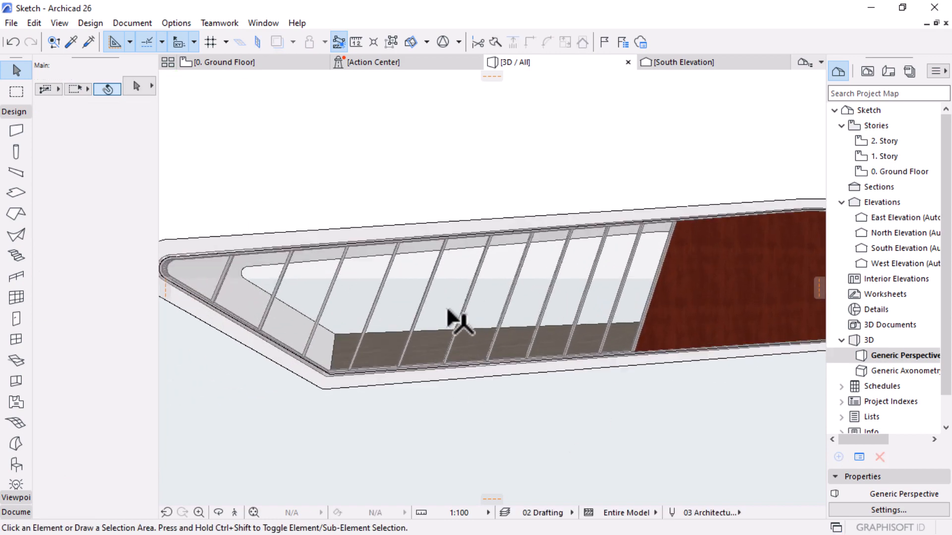
middle_click_drag(695, 393, 491, 349, "shift")
scroll(492, 350, "down", 8)
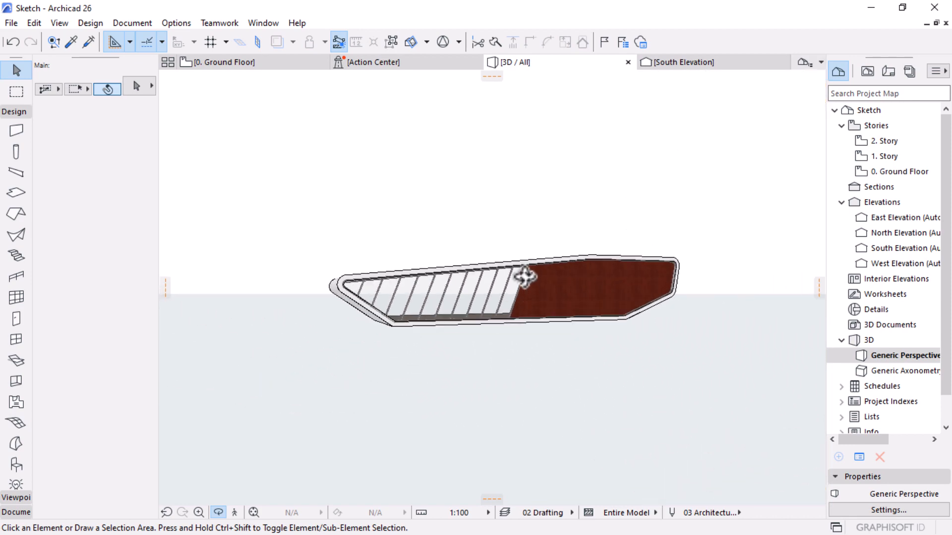
middle_click_drag(669, 236, 626, 308, "shift")
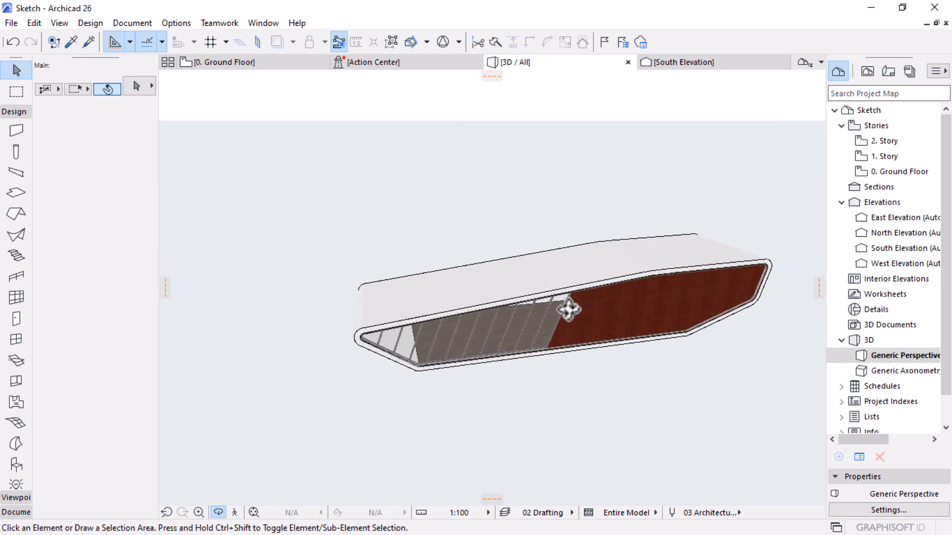
Step: On the Ground Floor plan, mirror a copy of the curtain wall about a horizontal axis through the middle of the shell
left_click(245, 63)
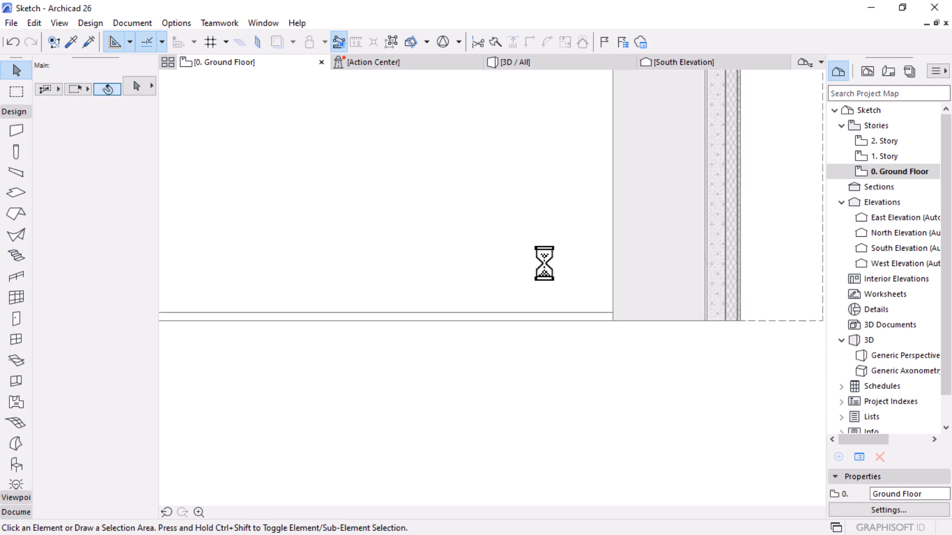
scroll(588, 379, "down", 3)
left_click(591, 343)
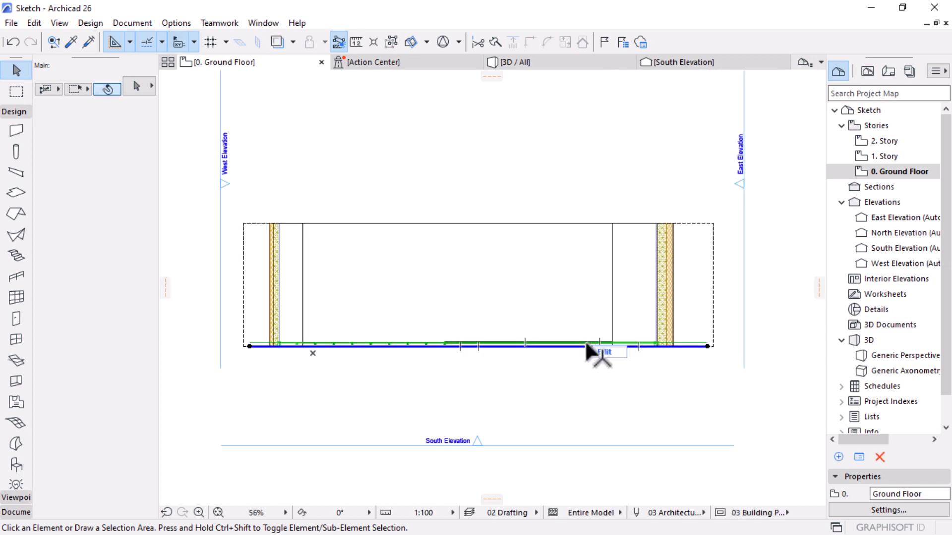
key("Escape")
scroll(435, 348, "up", 3)
scroll(436, 350, "up", 2)
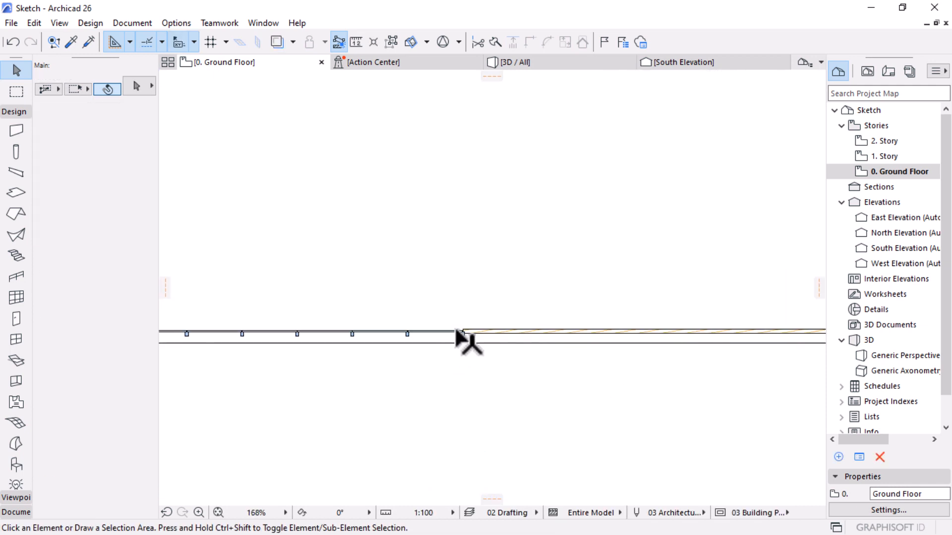
left_click(461, 344)
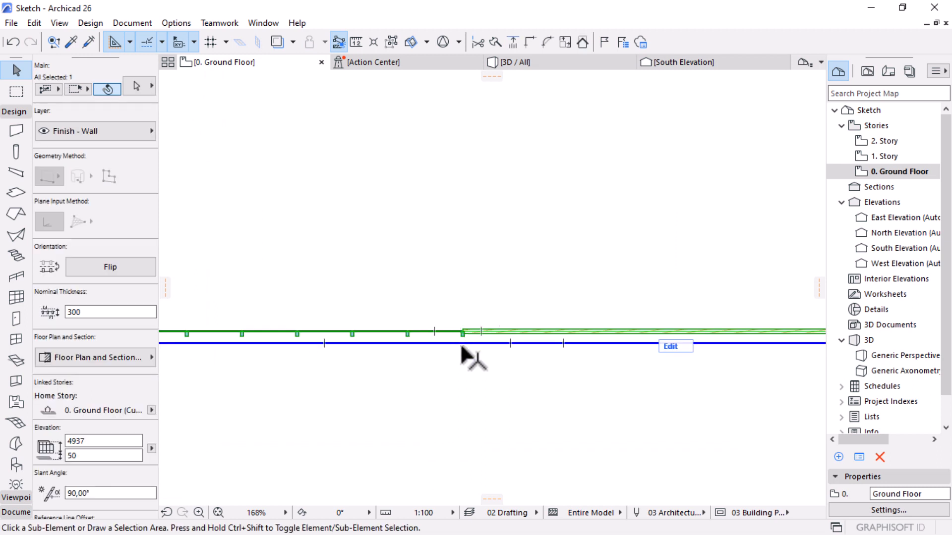
key("ctrl+alt+m")
scroll(618, 320, "down", 2)
scroll(619, 330, "down", 1)
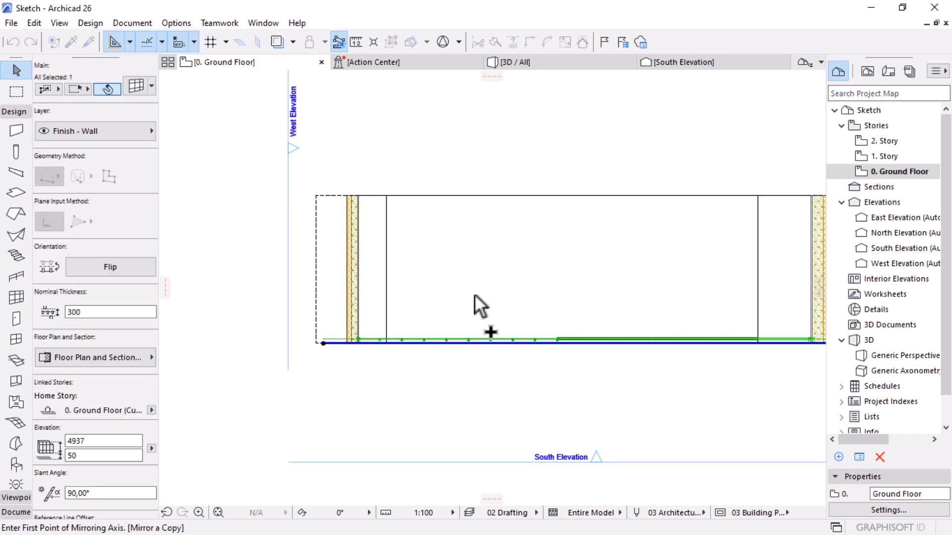
left_click(383, 270)
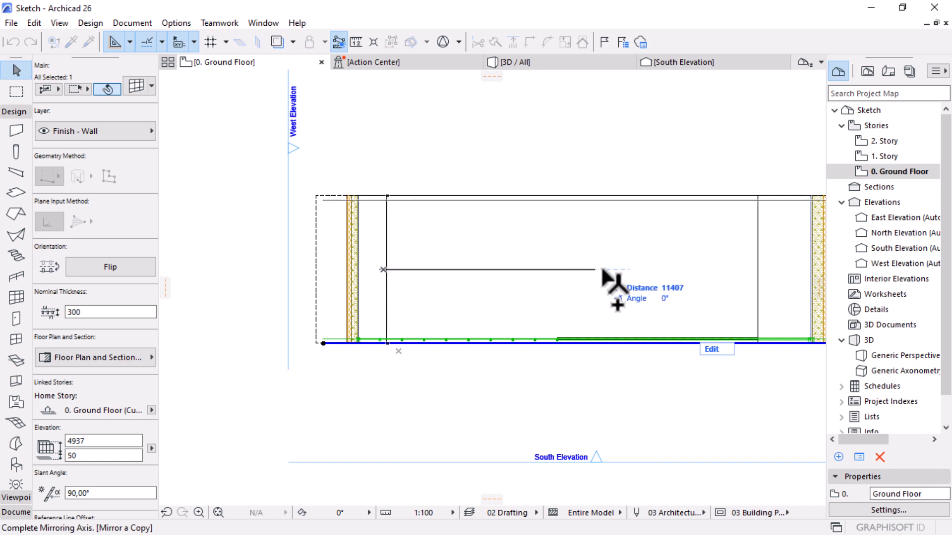
left_click(634, 270)
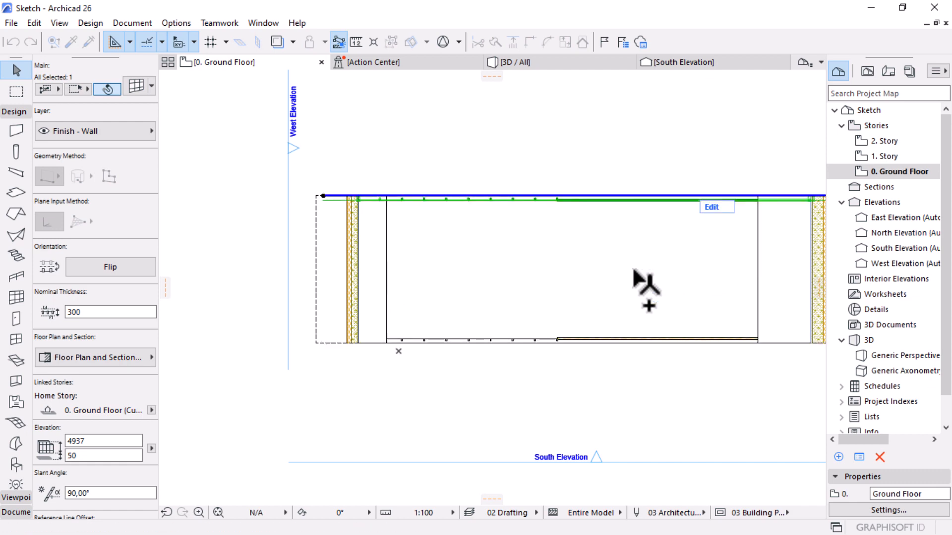
Step: Examine the curtain walls on both sides of the shell in the 3D view, and open the South Elevation
left_click(538, 65)
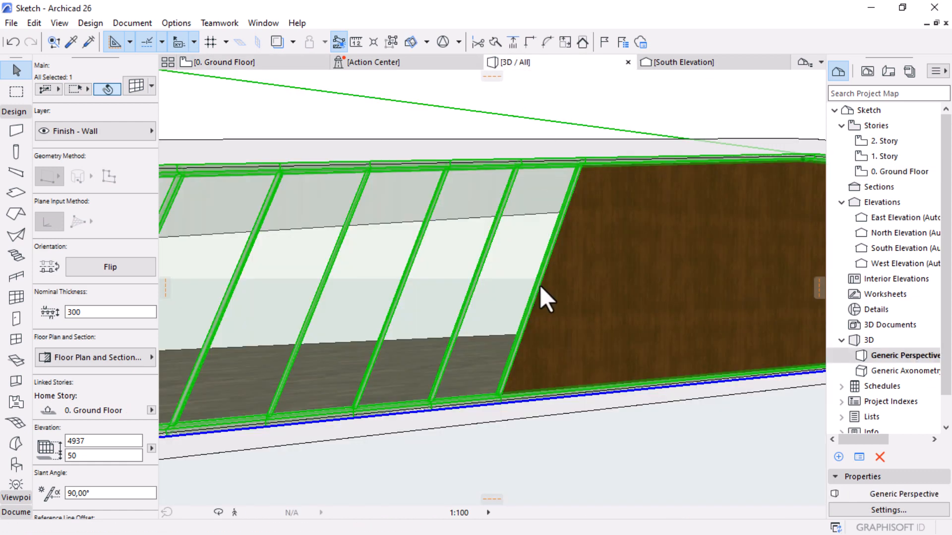
scroll(540, 286, "down", 5)
middle_click_drag(540, 286, 545, 346, "shift")
scroll(340, 340, "up", 10)
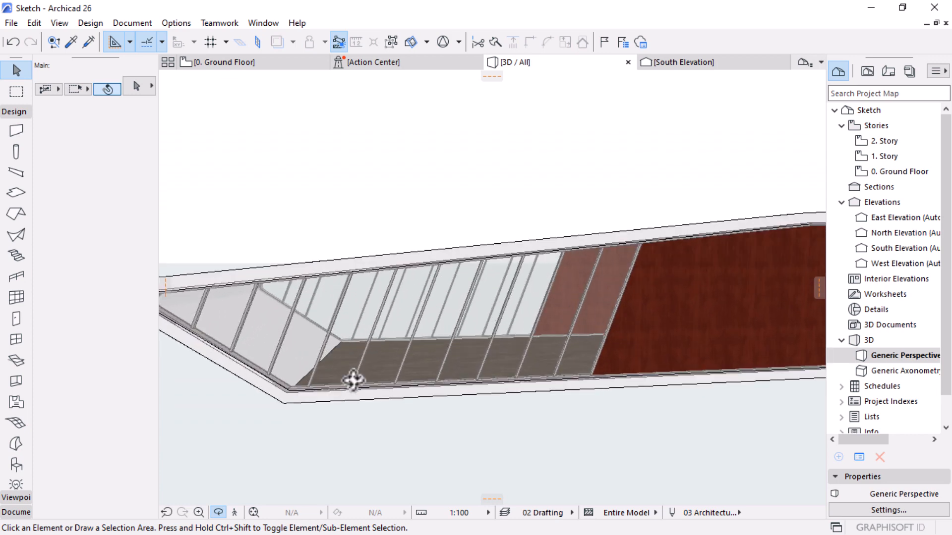
middle_click_drag(399, 365, 725, 77, "shift")
left_click(725, 63)
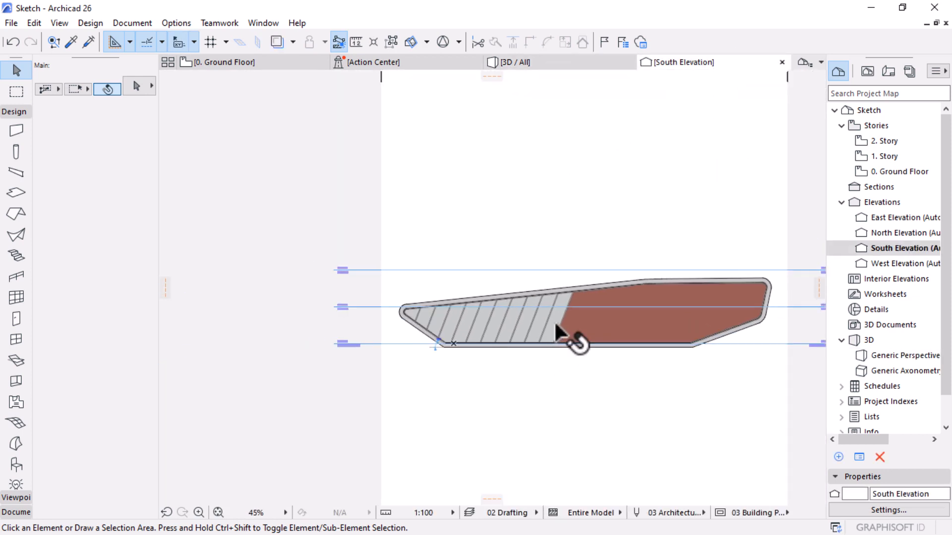
left_click(569, 329)
left_click(694, 335)
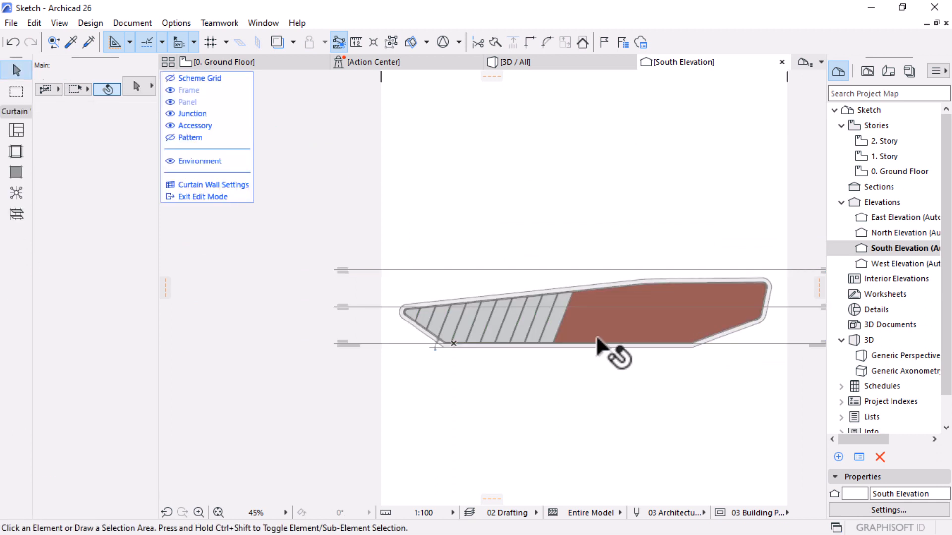
scroll(516, 333, "up", 5)
scroll(549, 330, "up", 2)
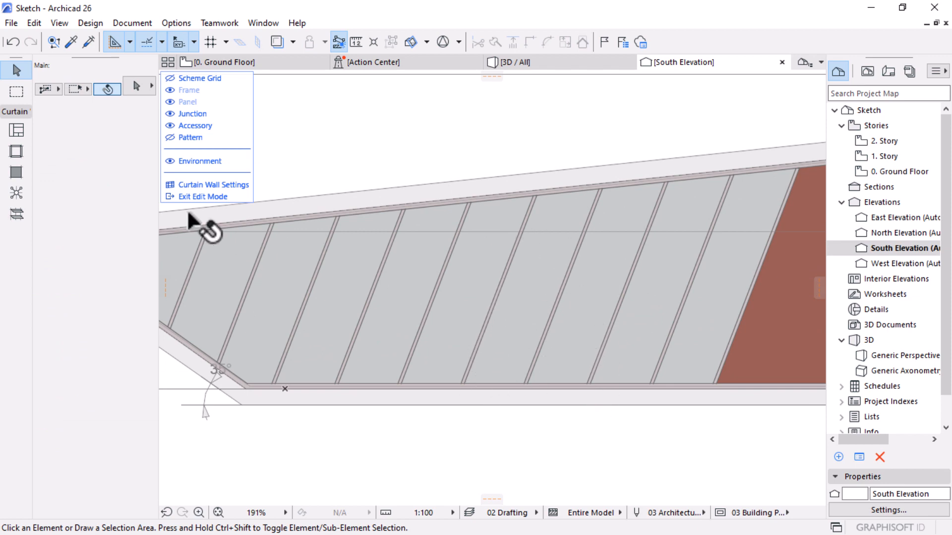
left_click(16, 173)
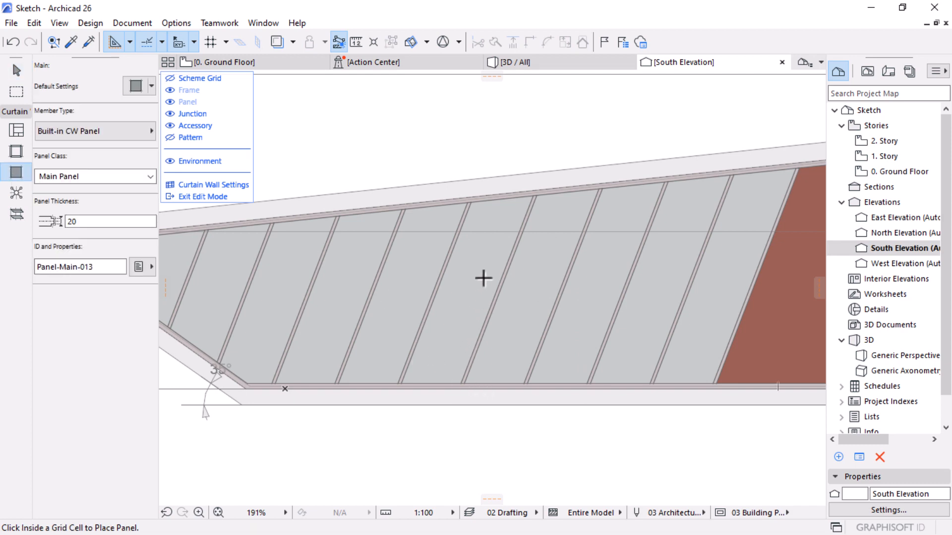
left_click(201, 197)
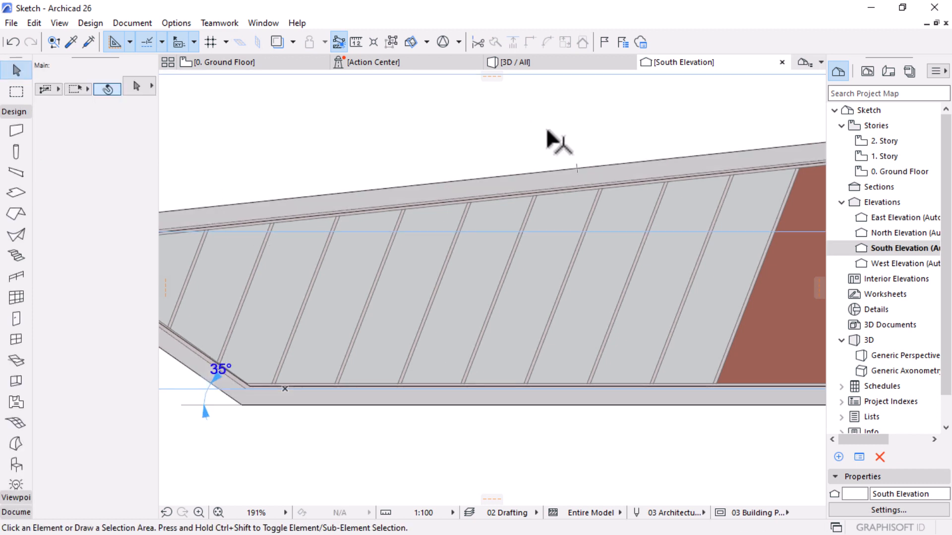
Step: Draw a 1600 by 2100 rectangle with the Polyline tool over the glass panels, with its base on the bottom frame
scroll(490, 246, "down", 4)
left_click(17, 512)
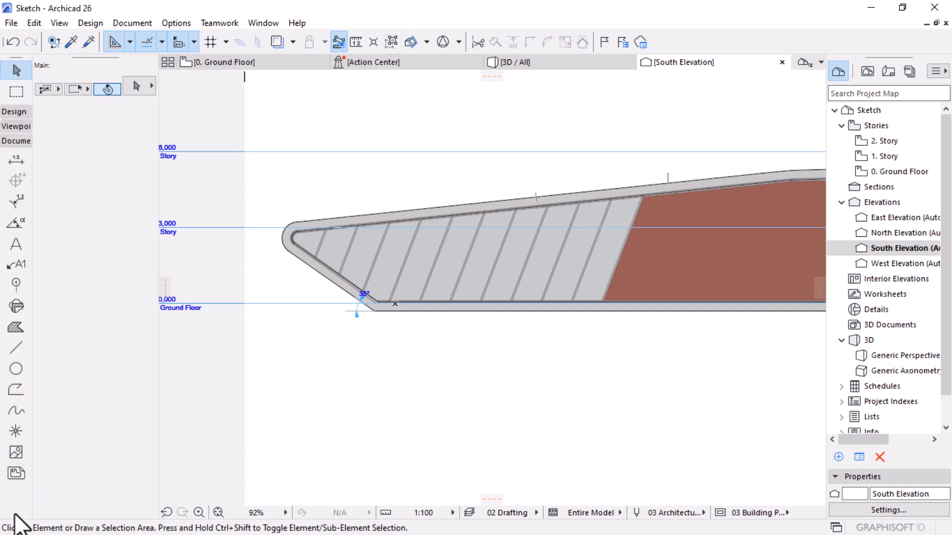
left_click(16, 389)
scroll(494, 266, "up", 3)
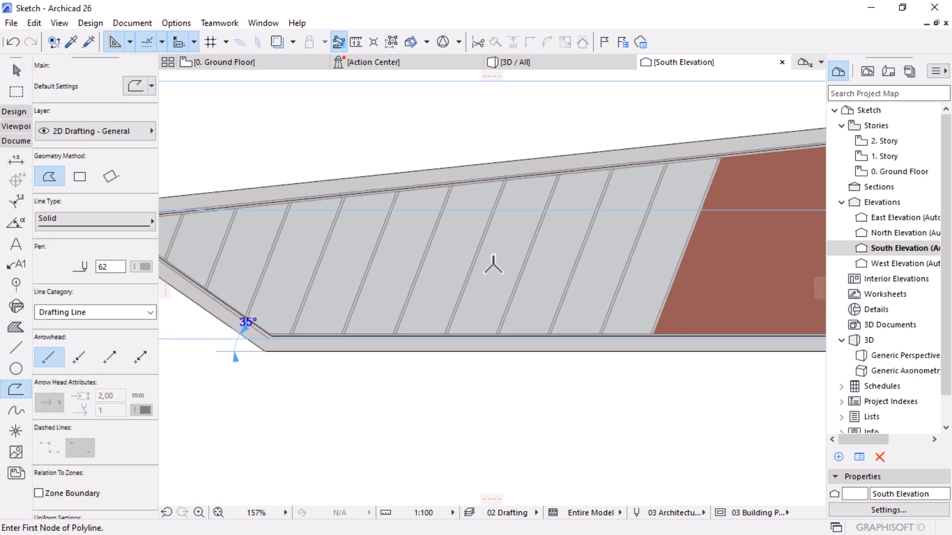
scroll(493, 266, "up", 3)
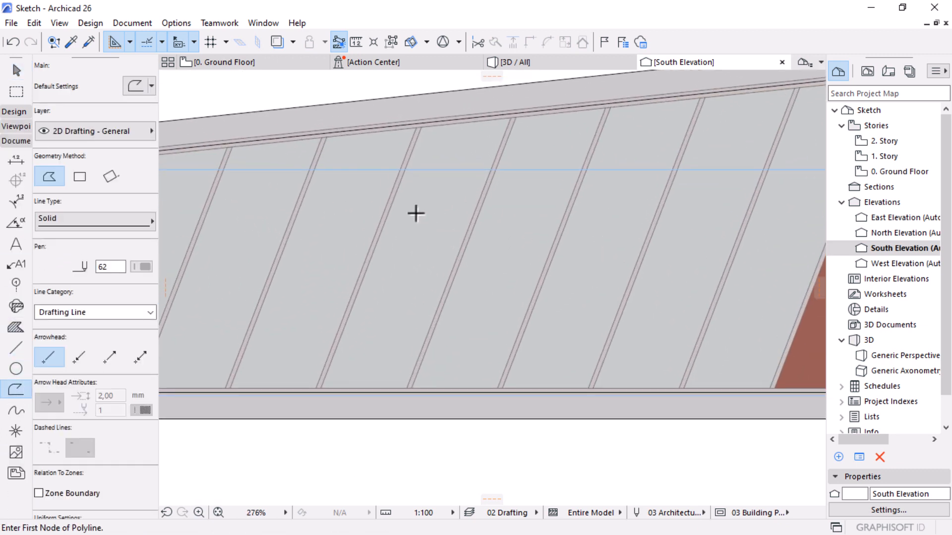
left_click(80, 177)
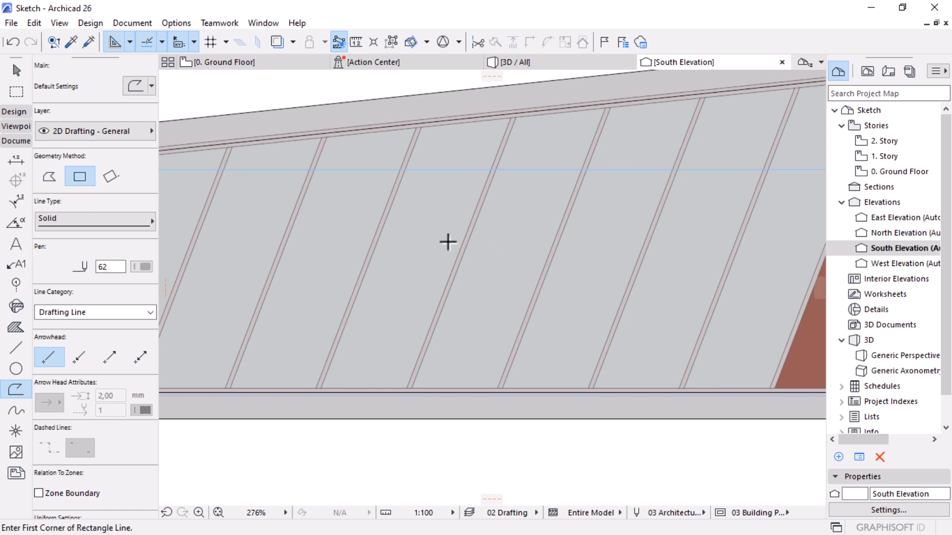
left_click(431, 230)
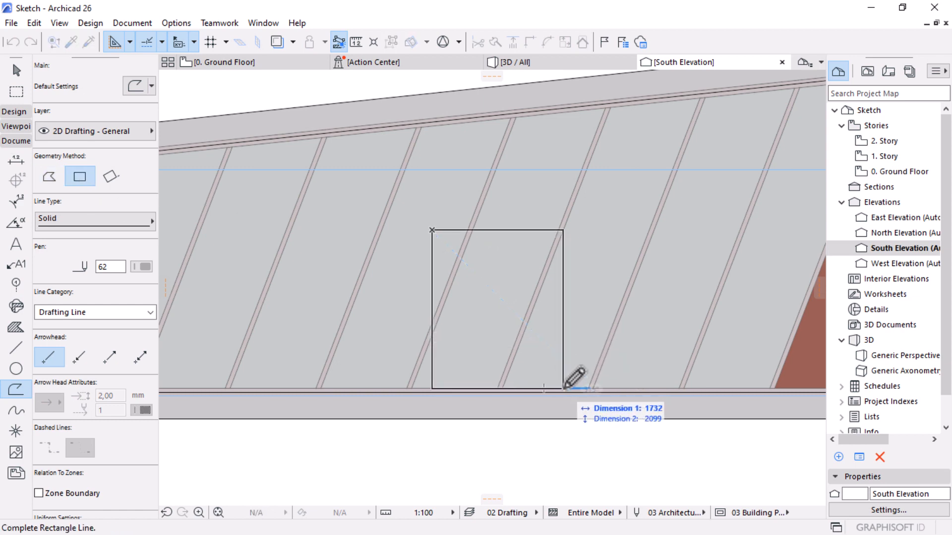
type("1600")
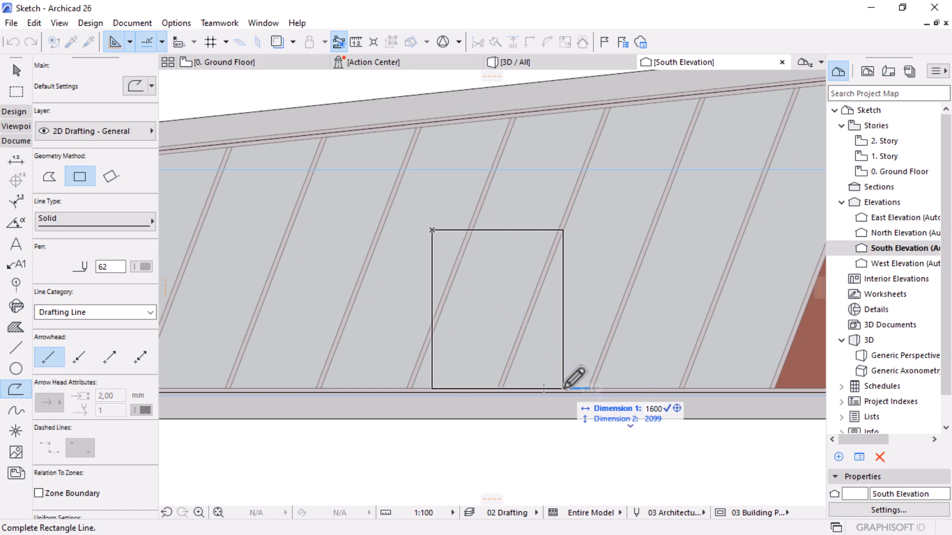
key("Tab")
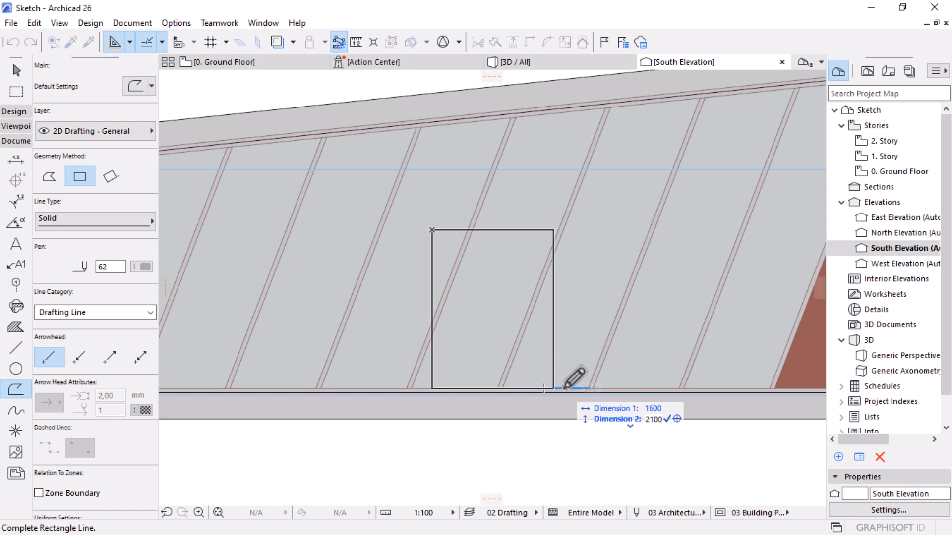
key("Return")
Step: Move the rectangle along the bottom frame away from the mahogany panel, bringing its base midpoint to the foot of a slanted frame
scroll(637, 329, "down", 3)
key("shift")
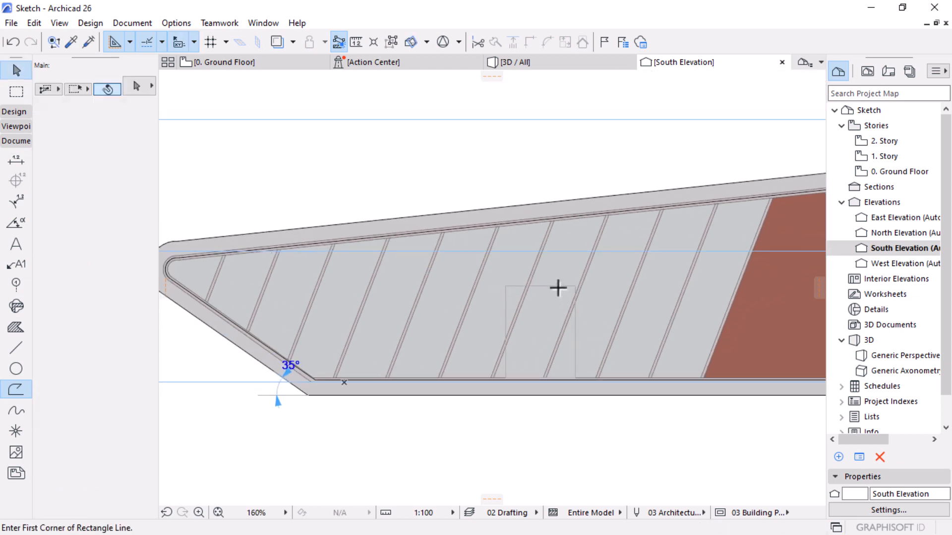
left_click(557, 286)
scroll(540, 377, "up", 2)
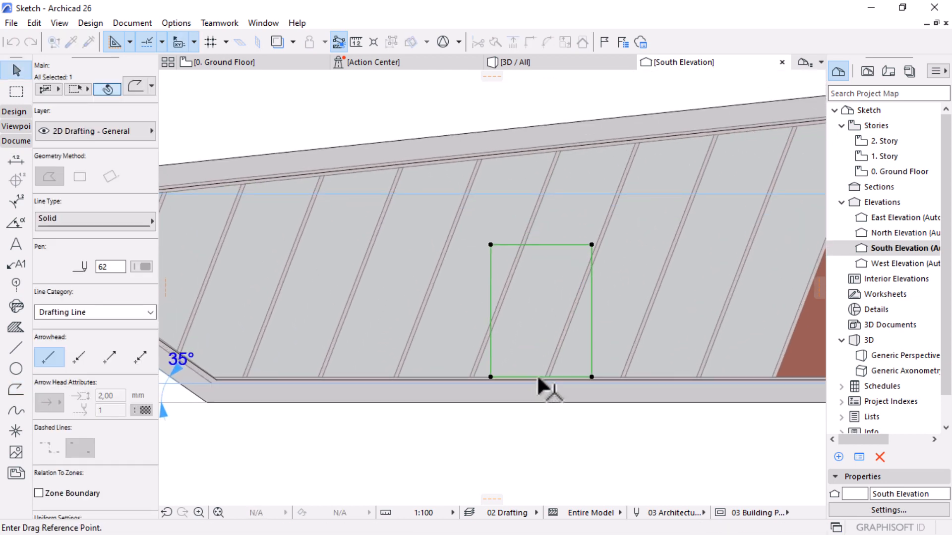
left_click(545, 380)
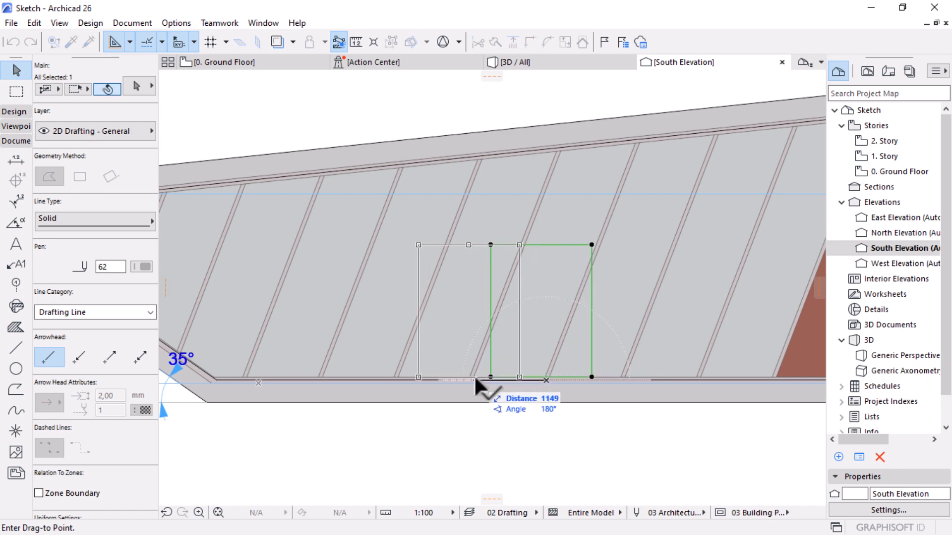
left_click(471, 375)
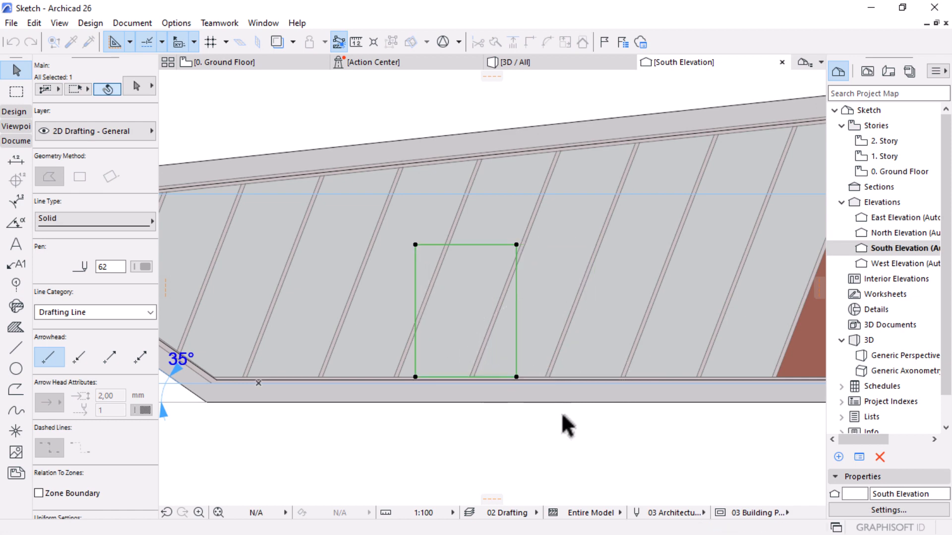
left_click(561, 422)
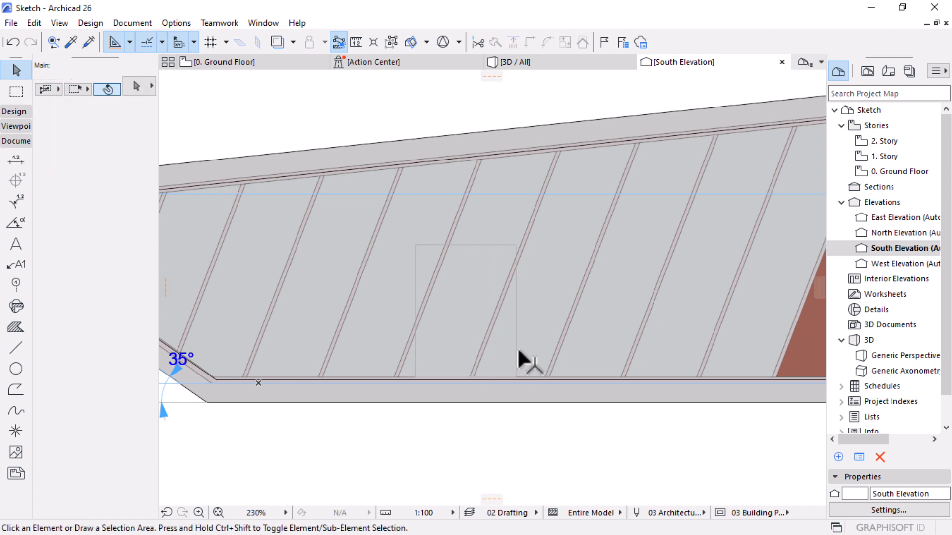
Step: Shift the rectangle along the bottom frame toward the mahogany panel so that it crosses the next slanted frame's foot
left_click(515, 377)
scroll(516, 375, "up", 3)
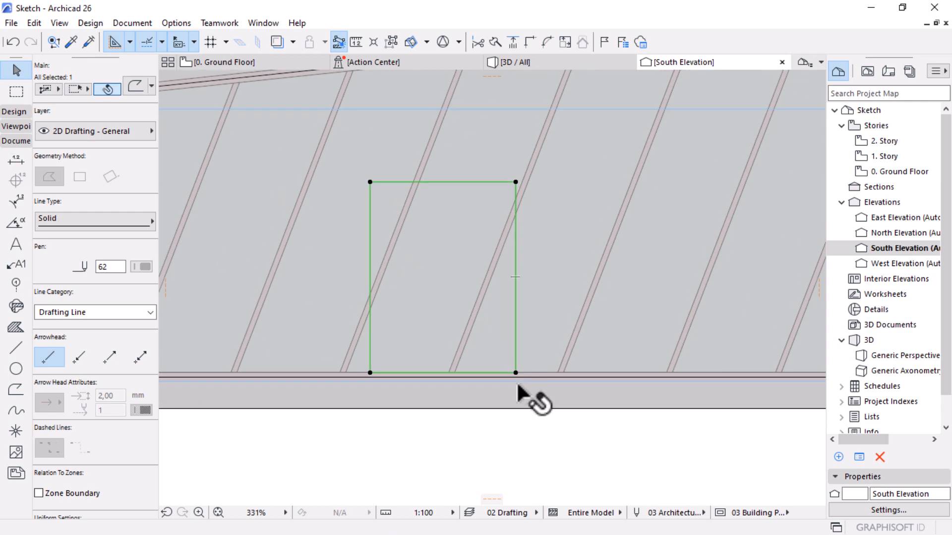
left_click(515, 373)
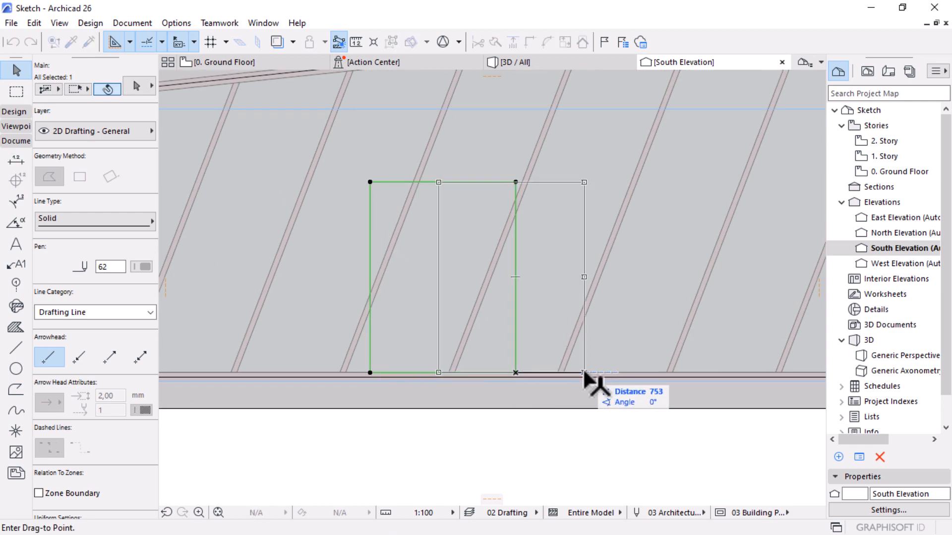
left_click(614, 373)
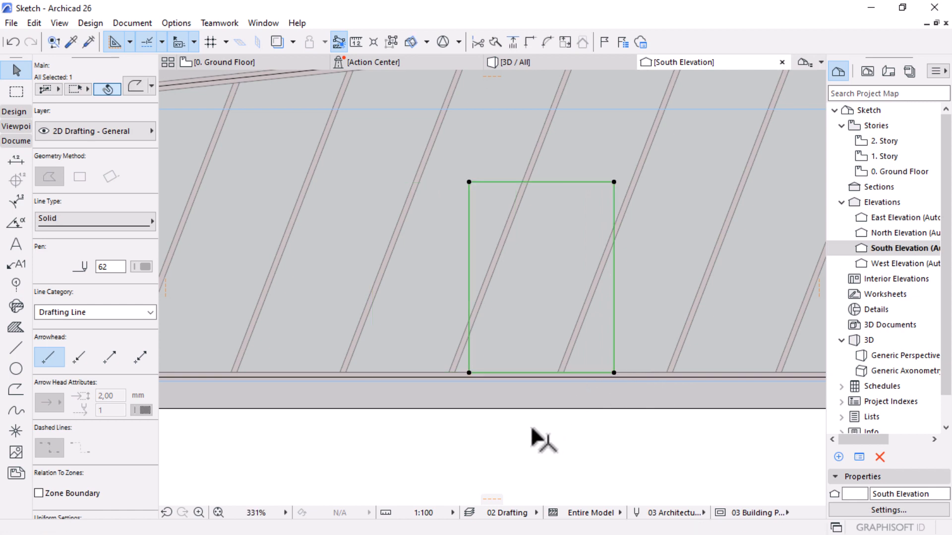
scroll(505, 436, "down", 6)
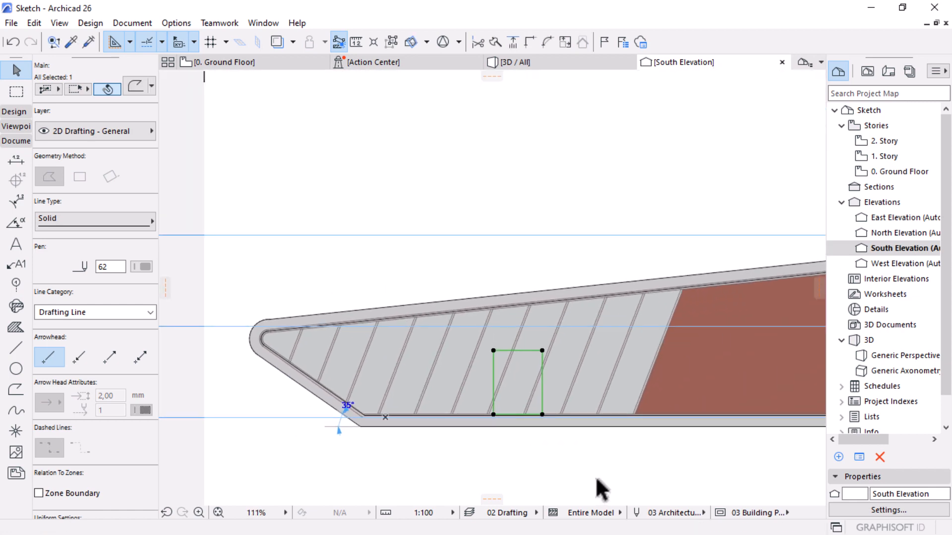
left_click(601, 474)
Step: Enter edit mode of the curtain wall with the glass panels behind the door-sized rectangle
scroll(605, 397, "up", 1)
left_click(579, 384)
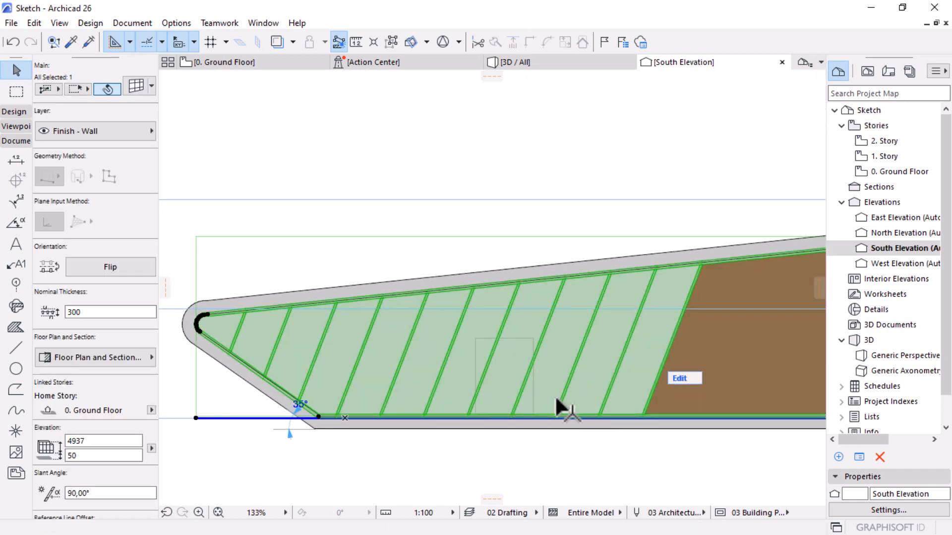
left_click(678, 380)
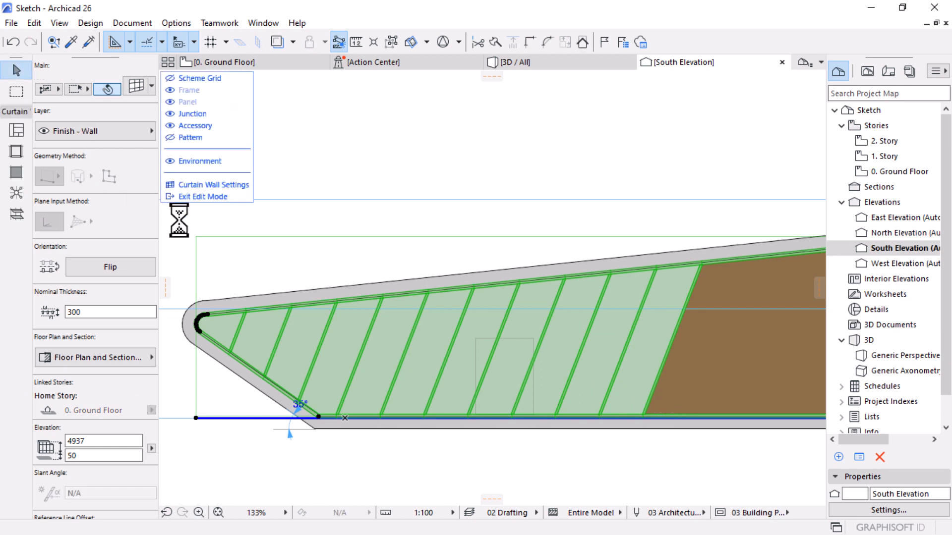
scroll(490, 434, "up", 4)
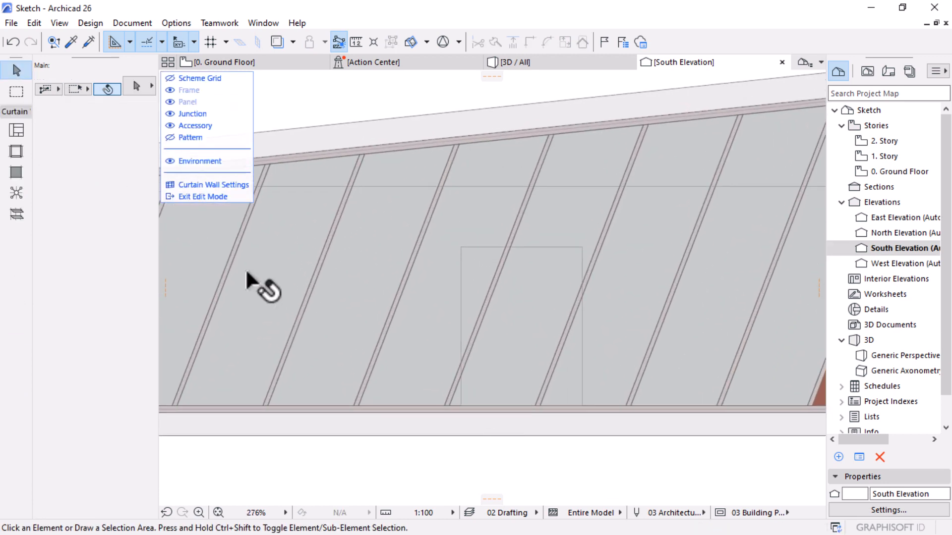
Step: Draw Transom Frame members along both vertical sides and the upper edge of the 1600 by 2100 rectangle
left_click(14, 171)
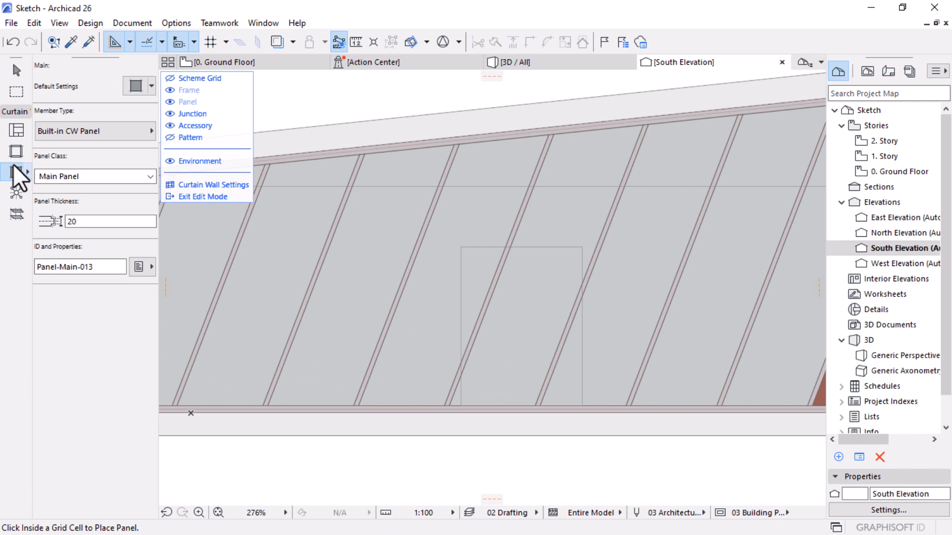
left_click(17, 151)
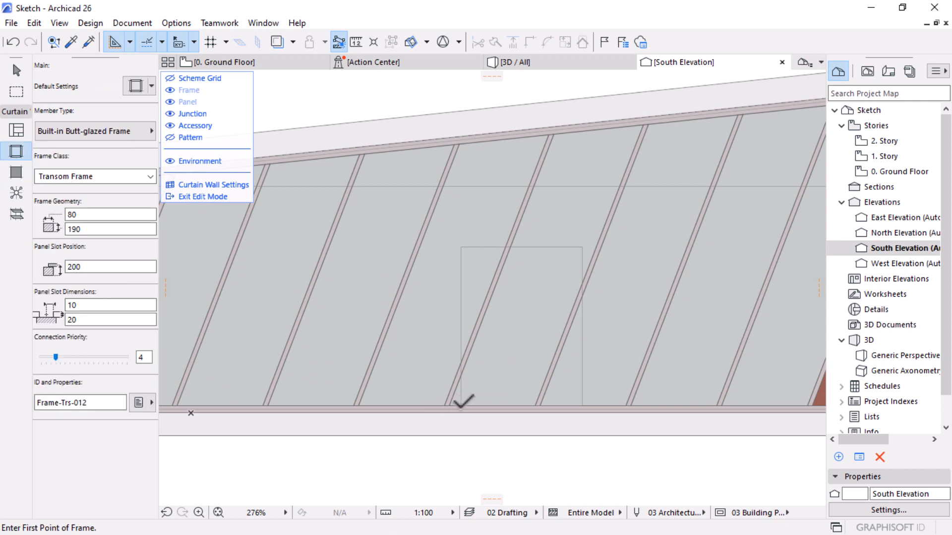
left_click(461, 405)
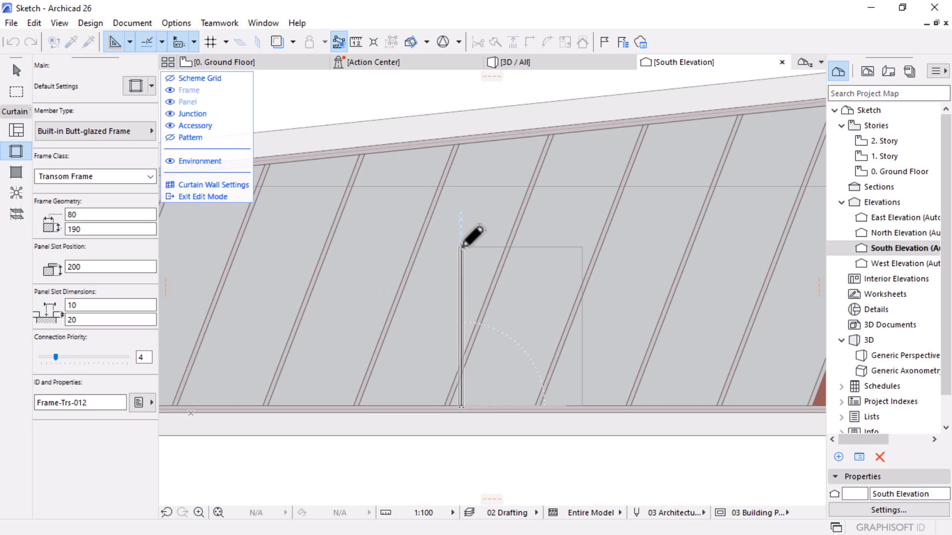
left_click(461, 247)
left_click(461, 246)
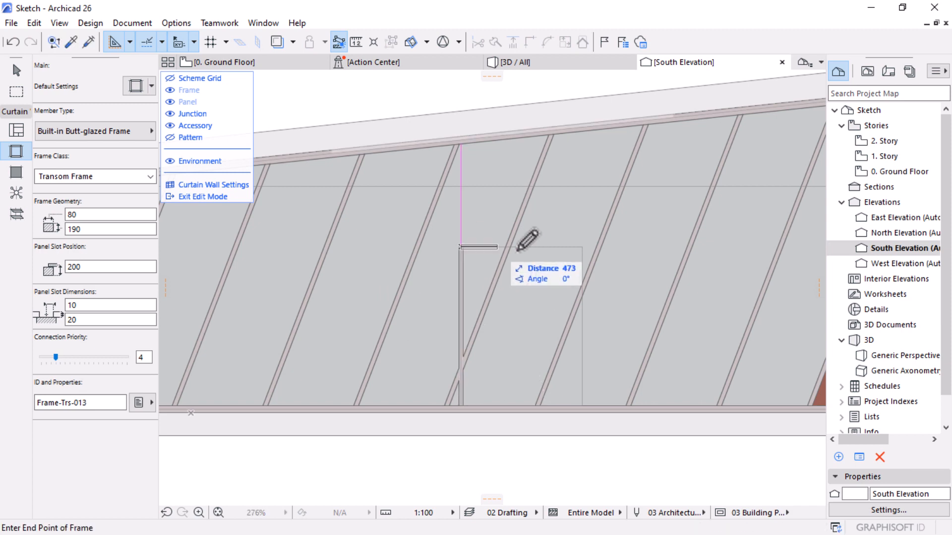
left_click(583, 246)
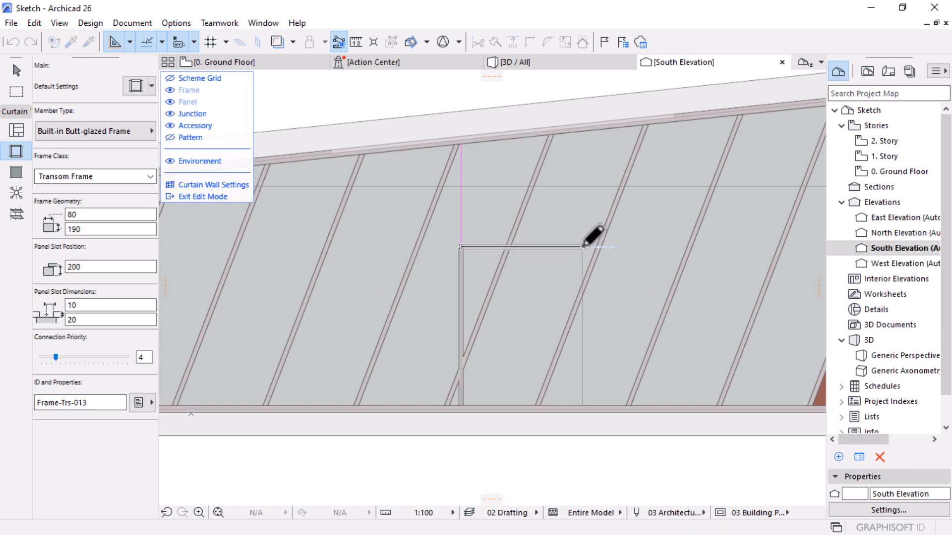
left_click(582, 247)
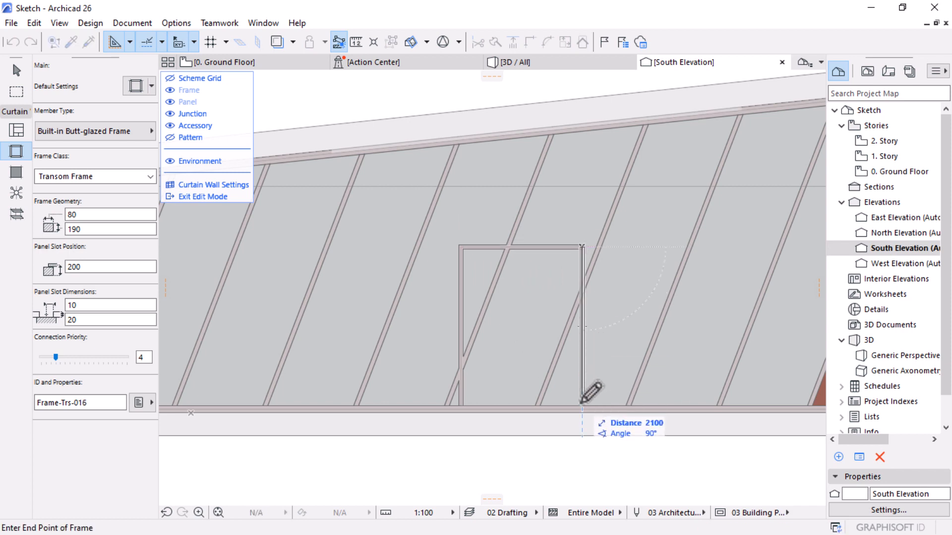
left_click(583, 407)
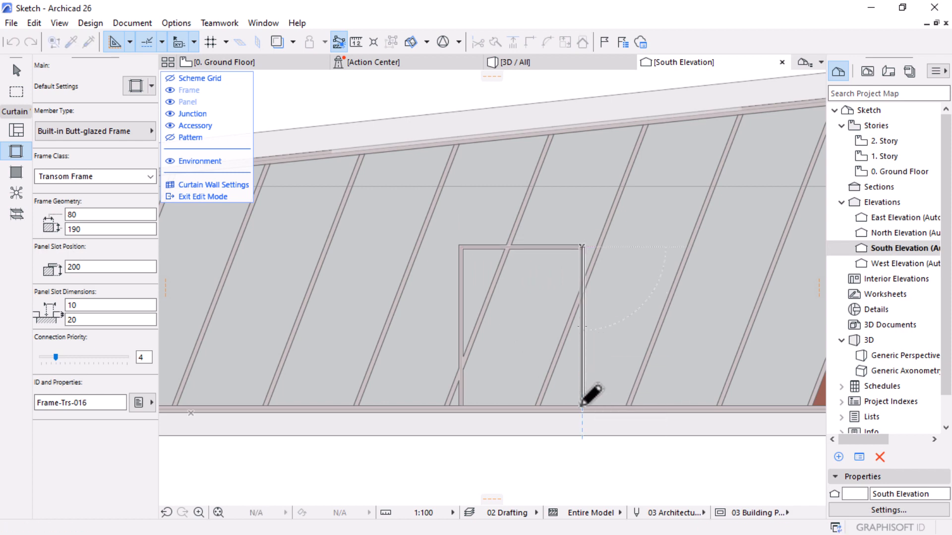
key("Escape")
Step: Delete the two slanted frame segments that run inside the new door frame
left_click(555, 358)
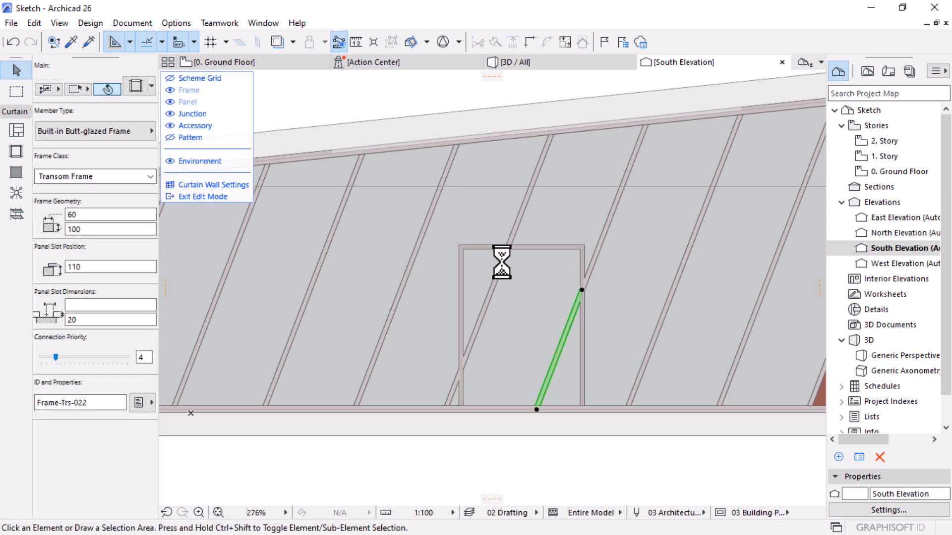
key("Delete")
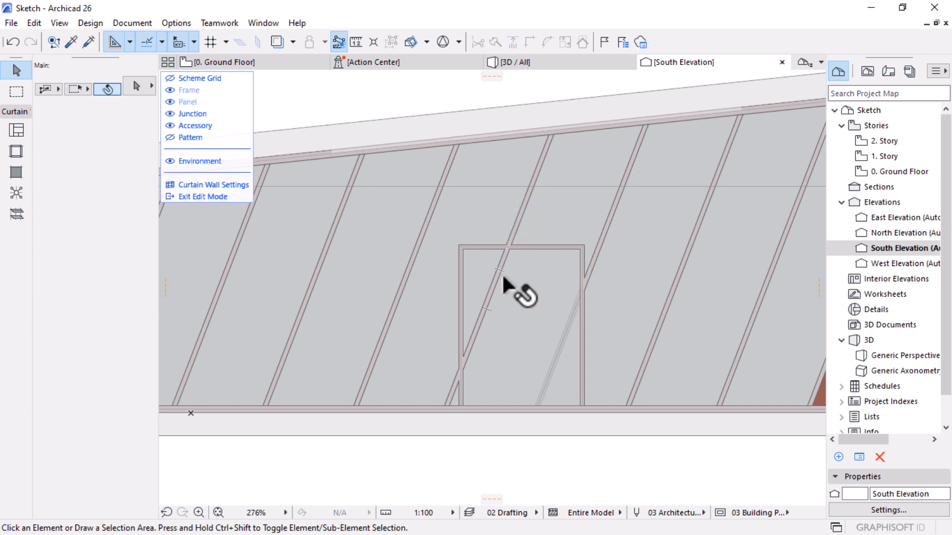
scroll(503, 277, "up", 3)
scroll(503, 278, "up", 1)
left_click(503, 225)
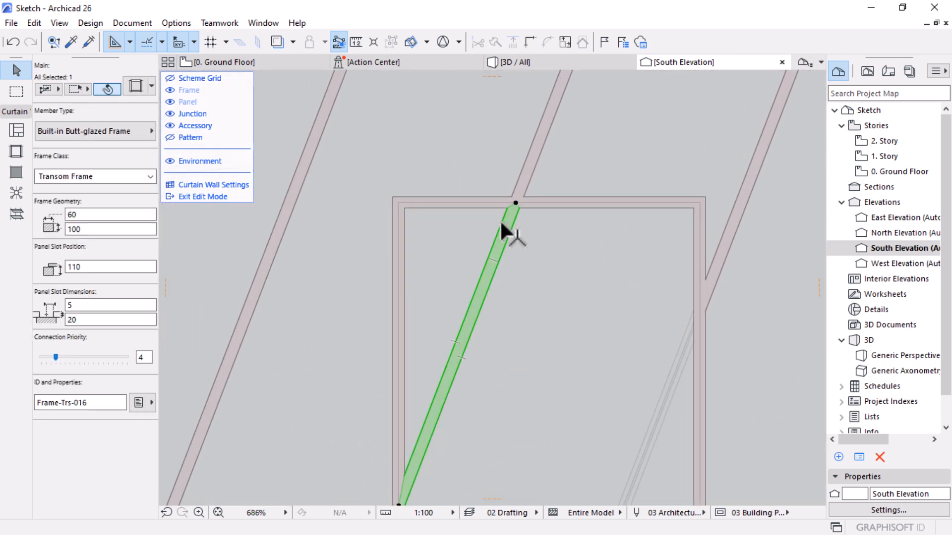
key("Delete")
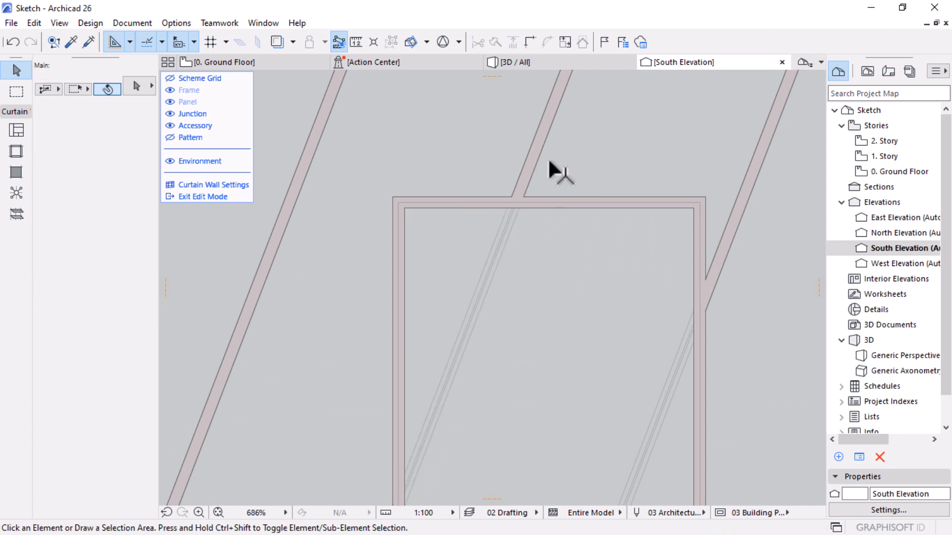
Step: Change the glass panel inside the door frame to the CW Double Door Asymmetric 26 panel type
scroll(501, 176, "down", 1)
scroll(545, 233, "down", 3)
scroll(545, 245, "up", 1)
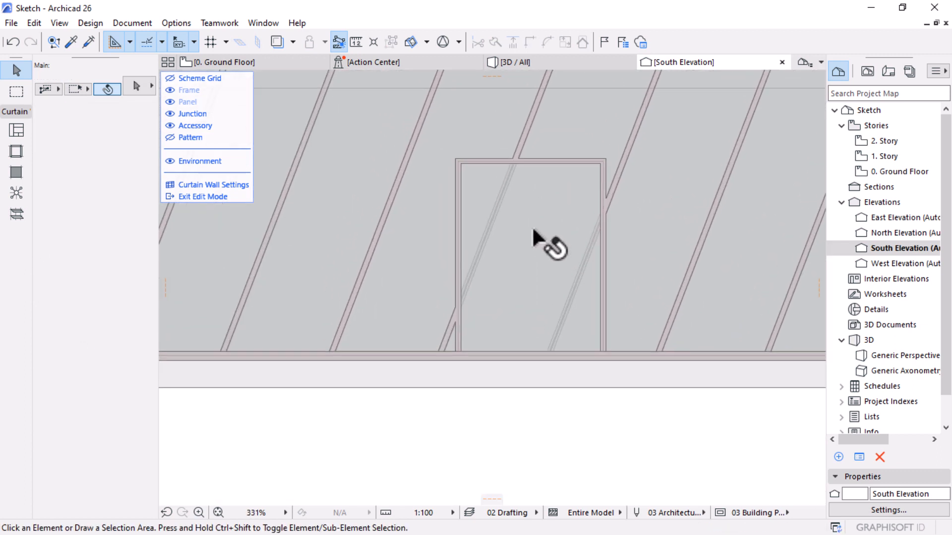
left_click(531, 227)
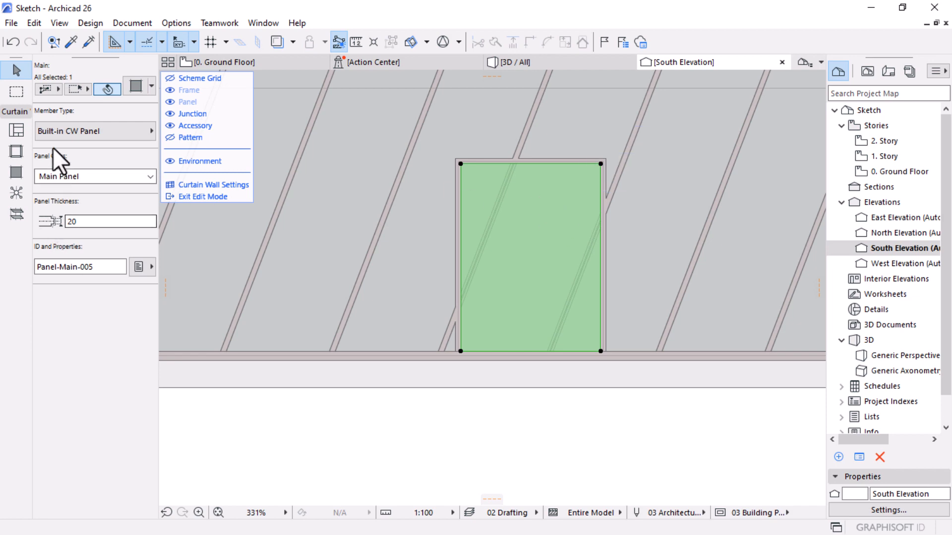
left_click(133, 85)
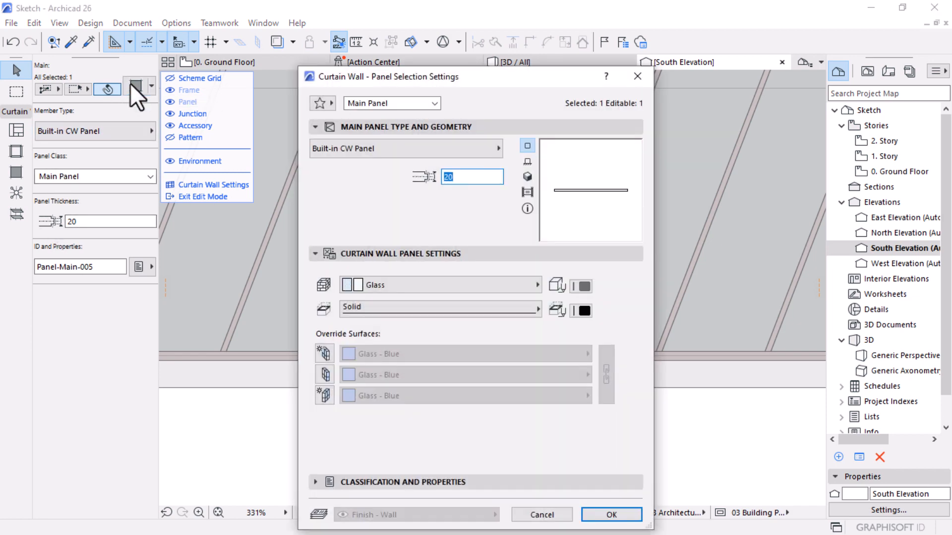
left_click(474, 150)
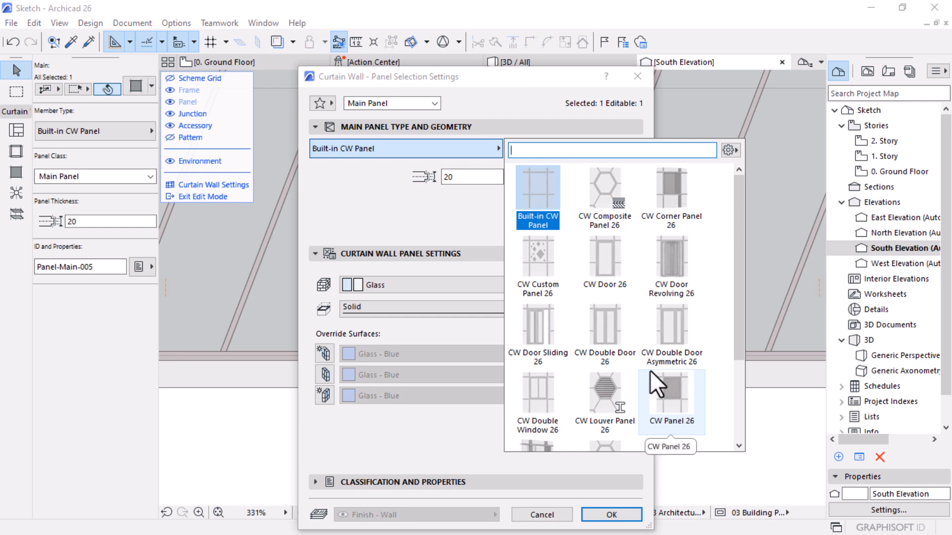
left_click(672, 326)
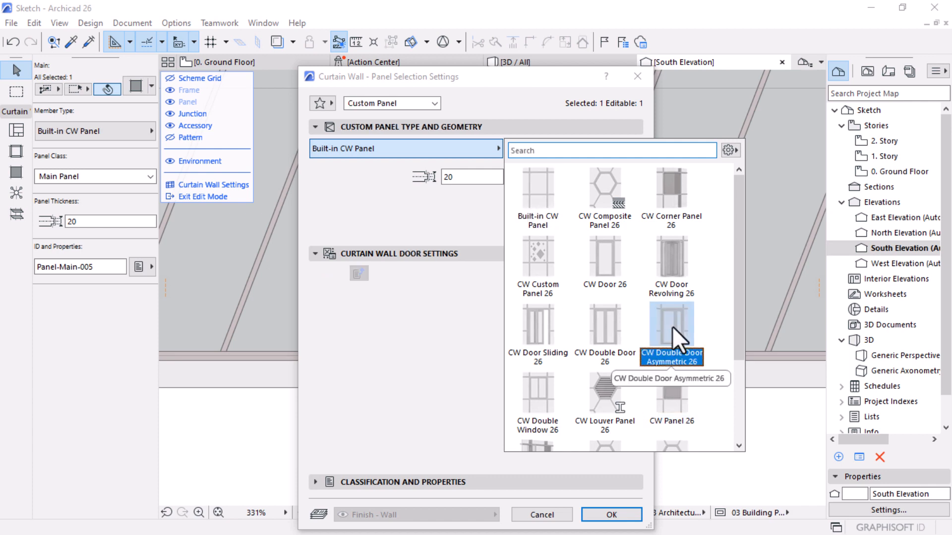
left_click(370, 200)
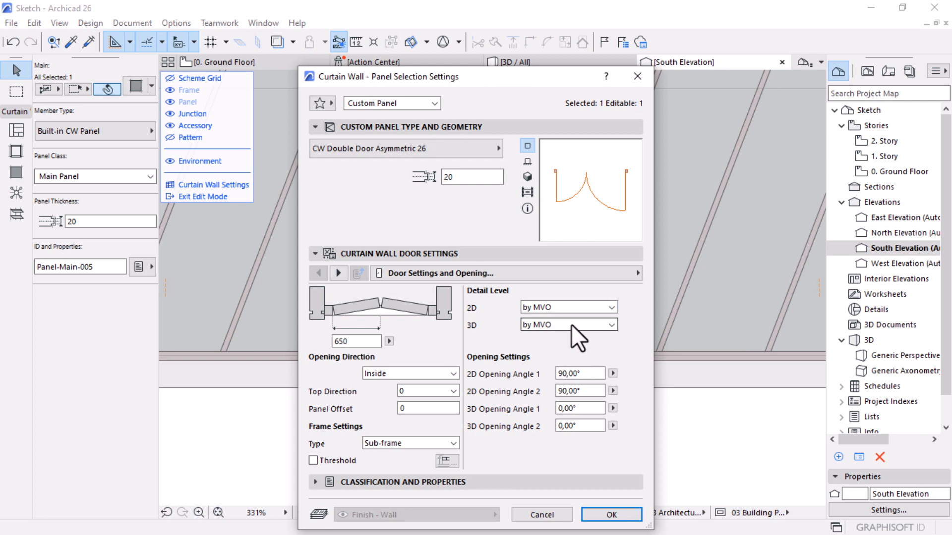
Step: Set both the 3D and 2D detail levels of the double door to Full
left_click(570, 324)
left_click(539, 349)
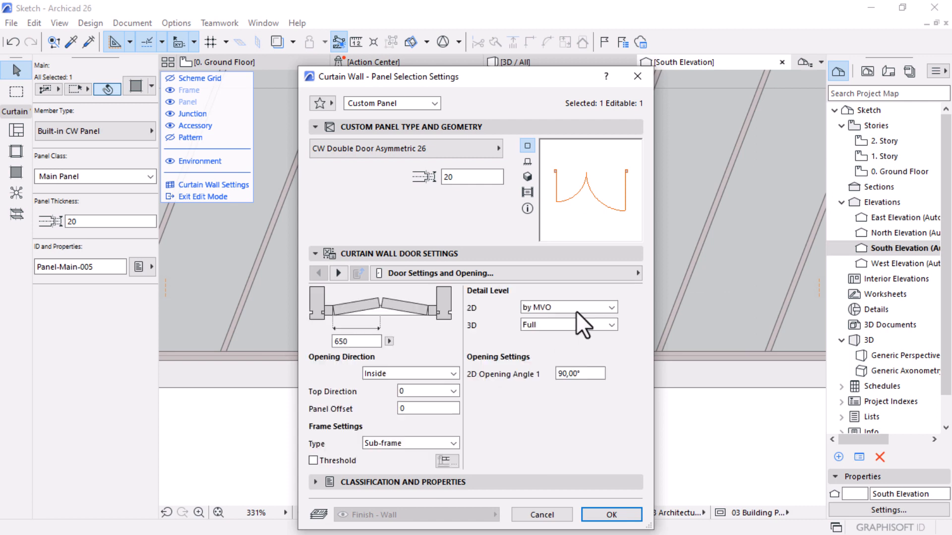
left_click(578, 307)
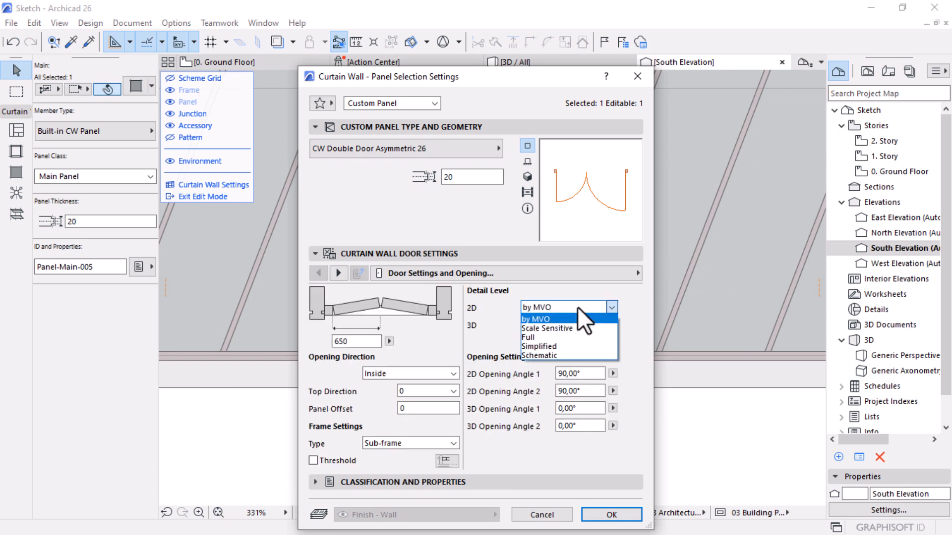
left_click(544, 339)
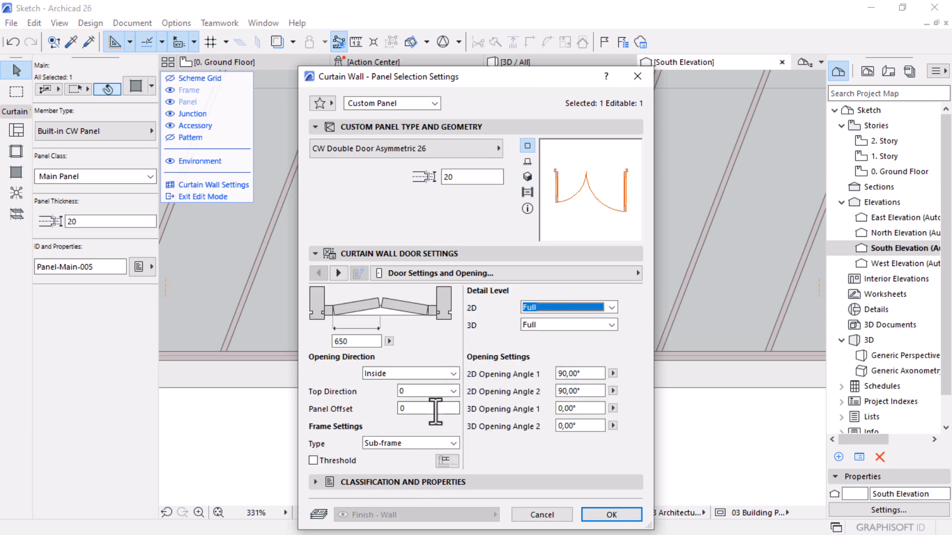
Step: Review the door's leaf settings and set both Handle 1 and Handle 2 to Style 1
left_click_drag(481, 77, 576, 3)
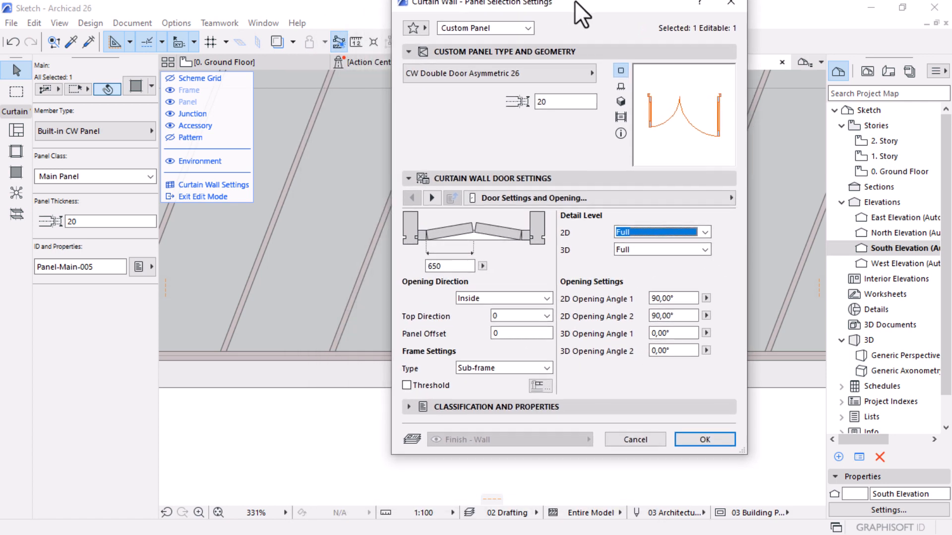
left_click(432, 207)
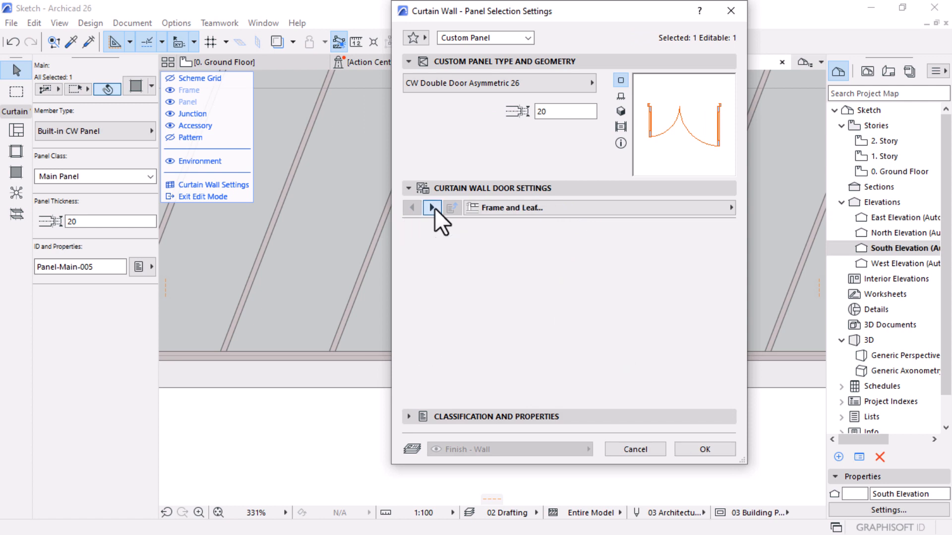
left_click(432, 207)
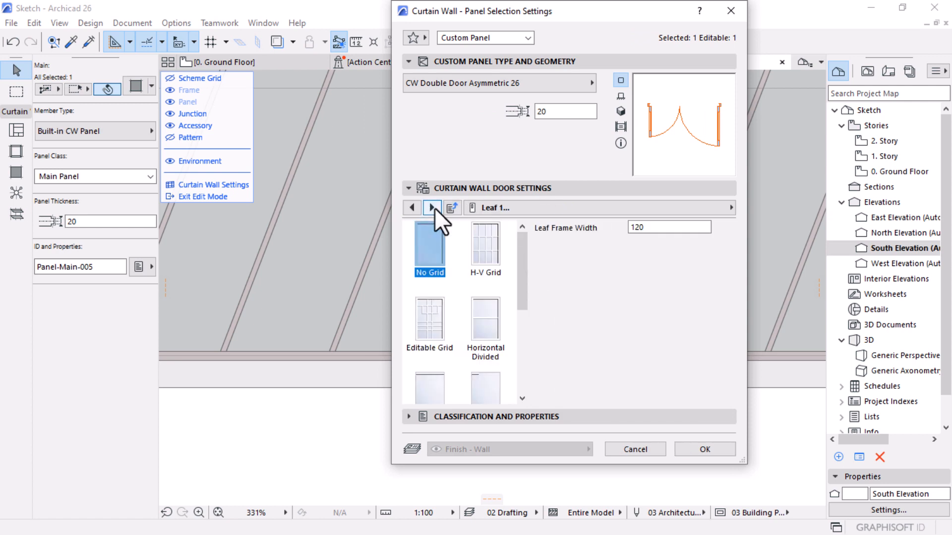
left_click_drag(519, 242, 454, 222)
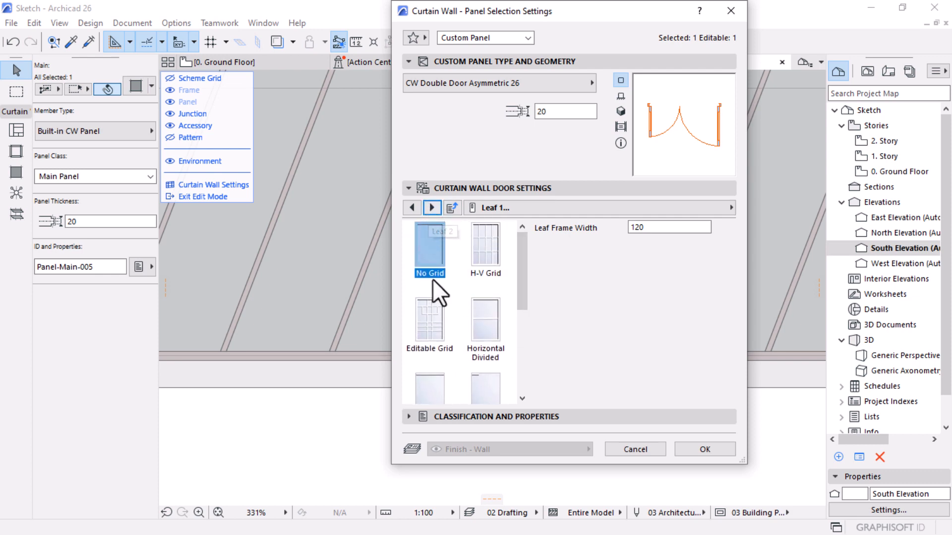
left_click(427, 208)
left_click(429, 207)
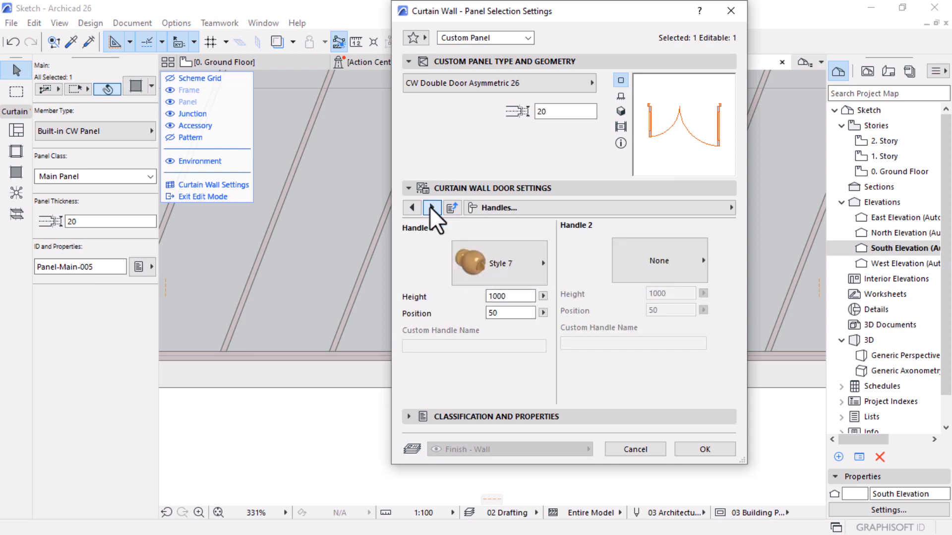
left_click(493, 264)
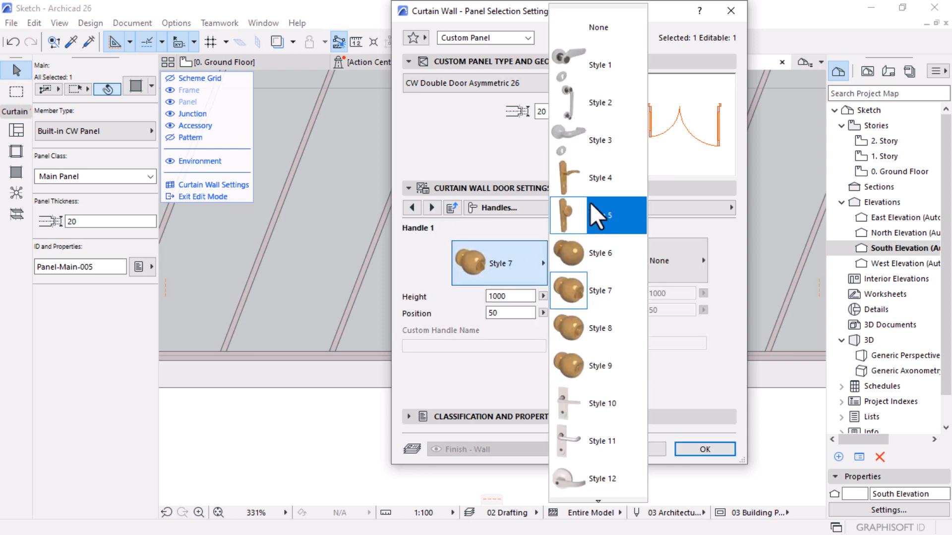
left_click(588, 69)
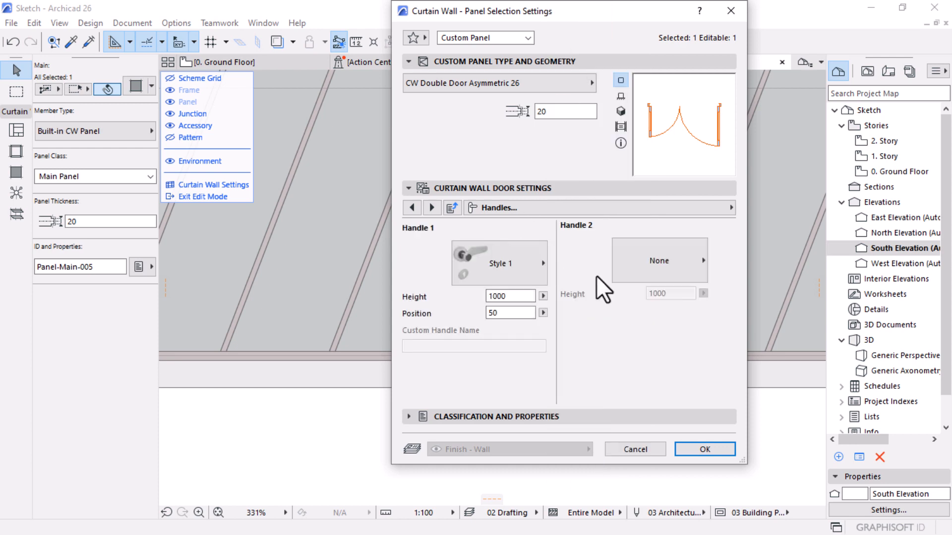
left_click(659, 261)
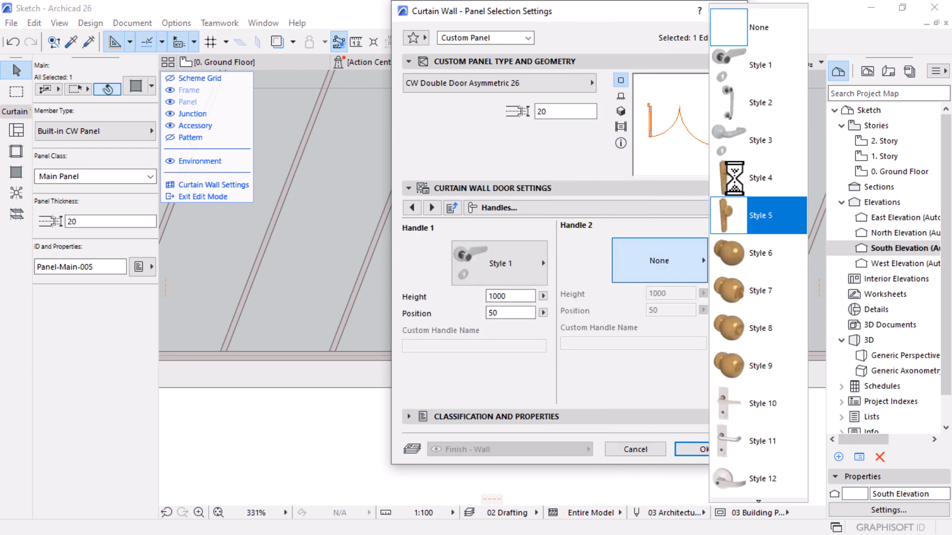
left_click(739, 69)
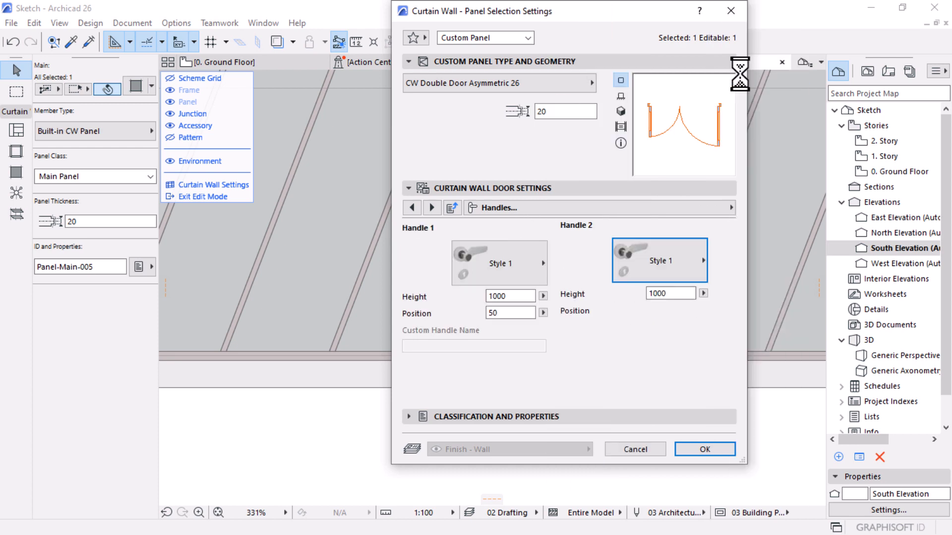
Step: Override the model view options for the door's 2D and 3D opening lines and set the 2D line type to Dashed
left_click(432, 208)
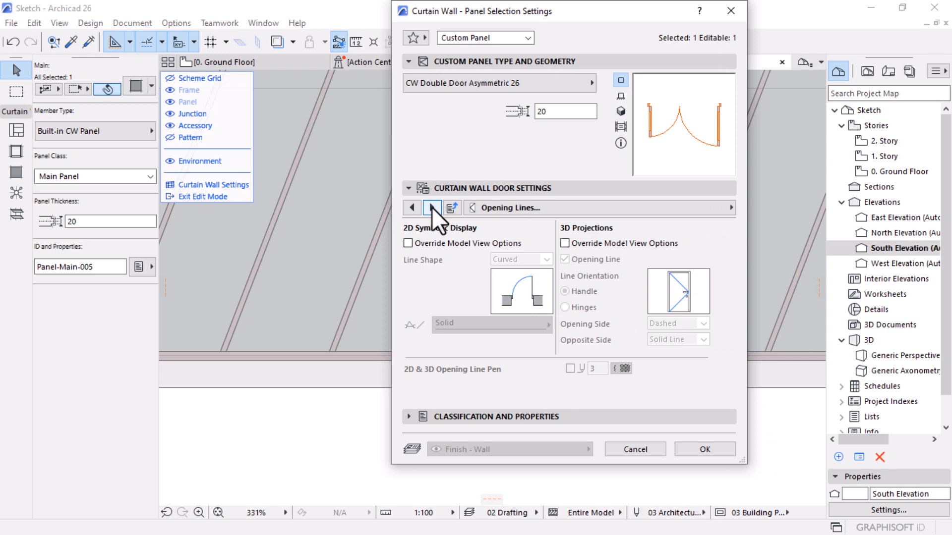
left_click(407, 242)
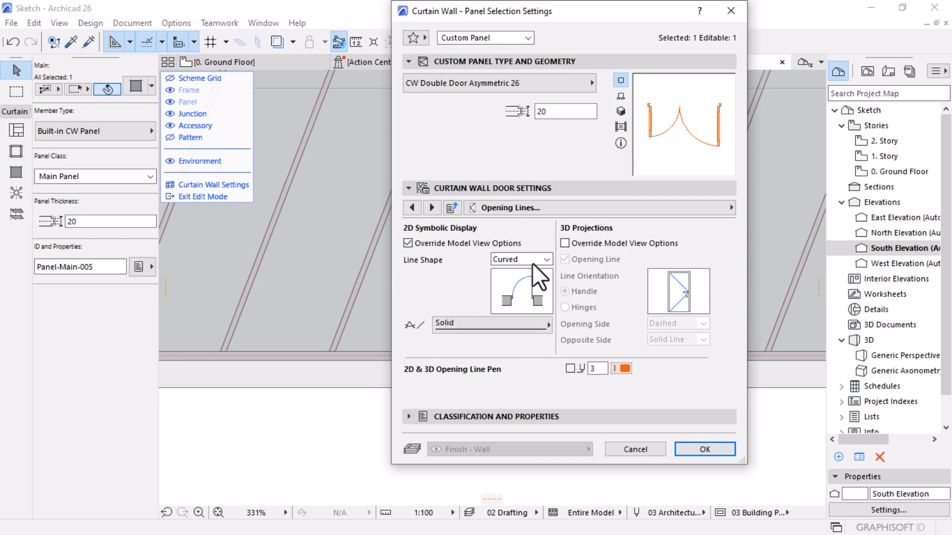
left_click(497, 322)
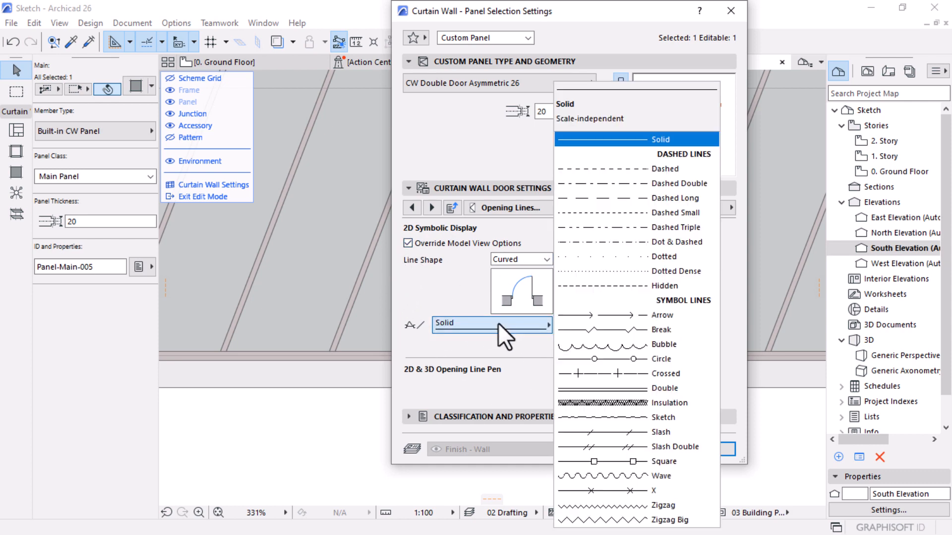
left_click(465, 356)
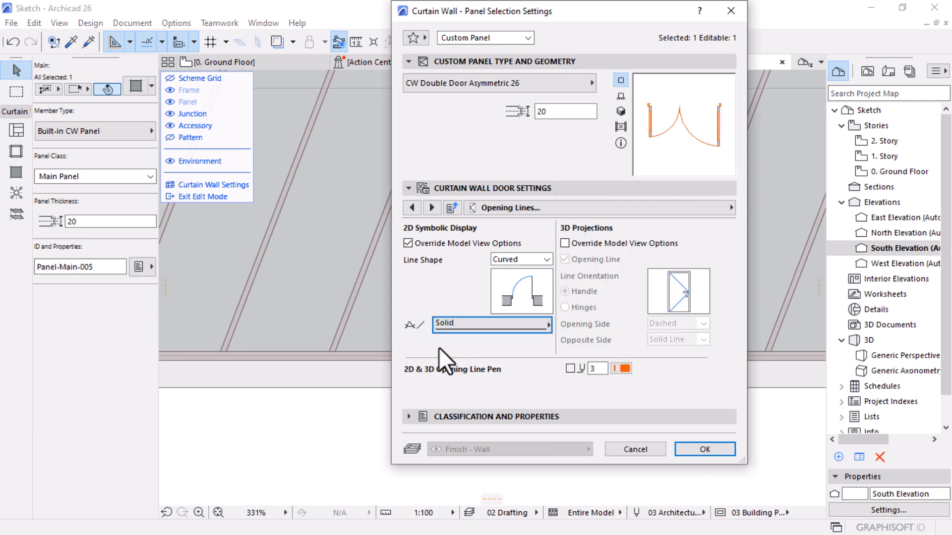
left_click(483, 327)
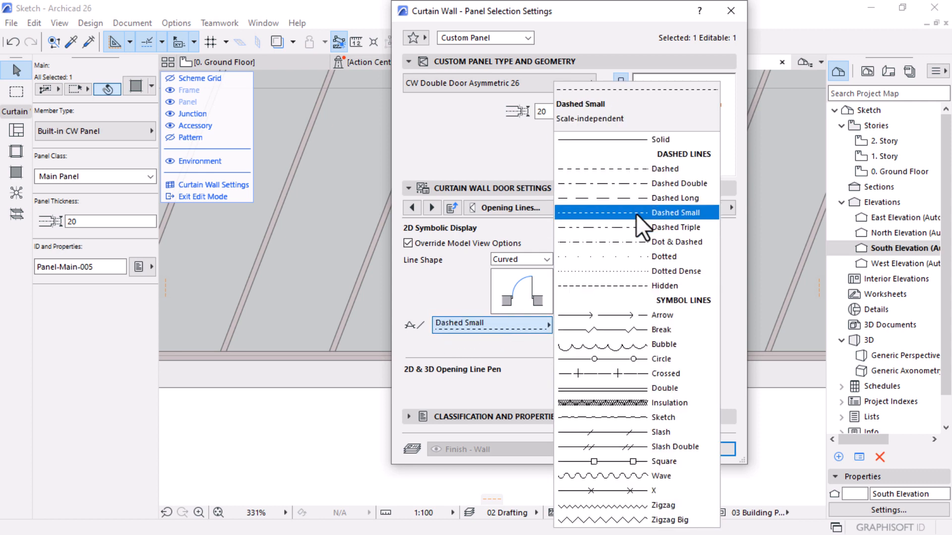
left_click(422, 285)
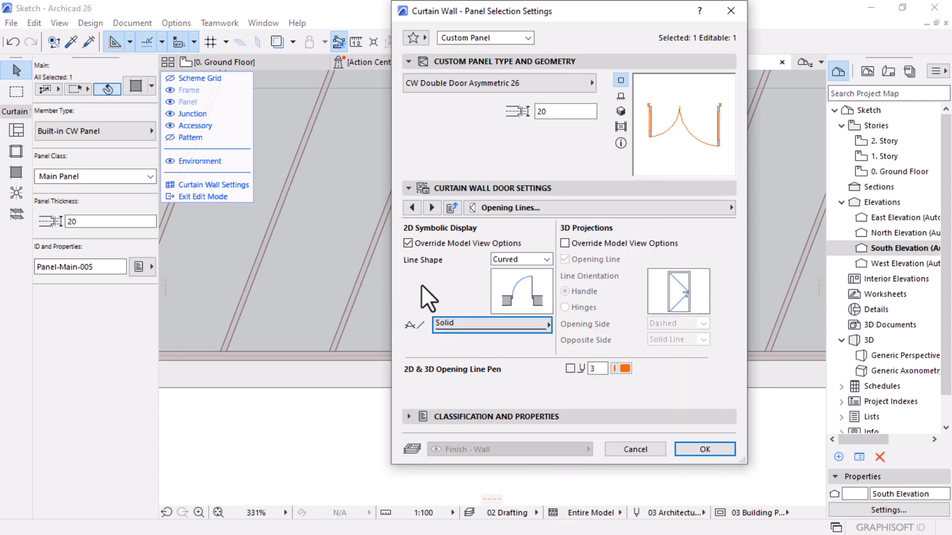
left_click(565, 242)
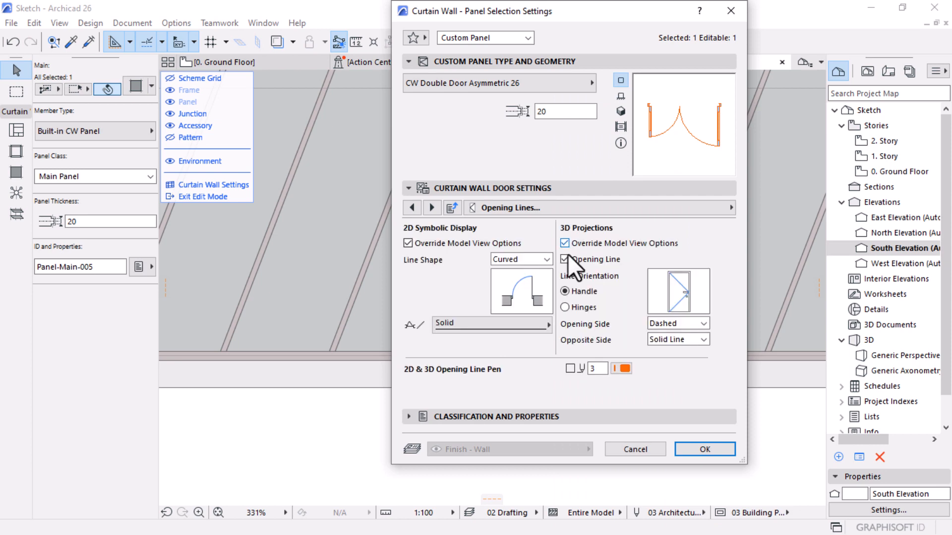
left_click(509, 327)
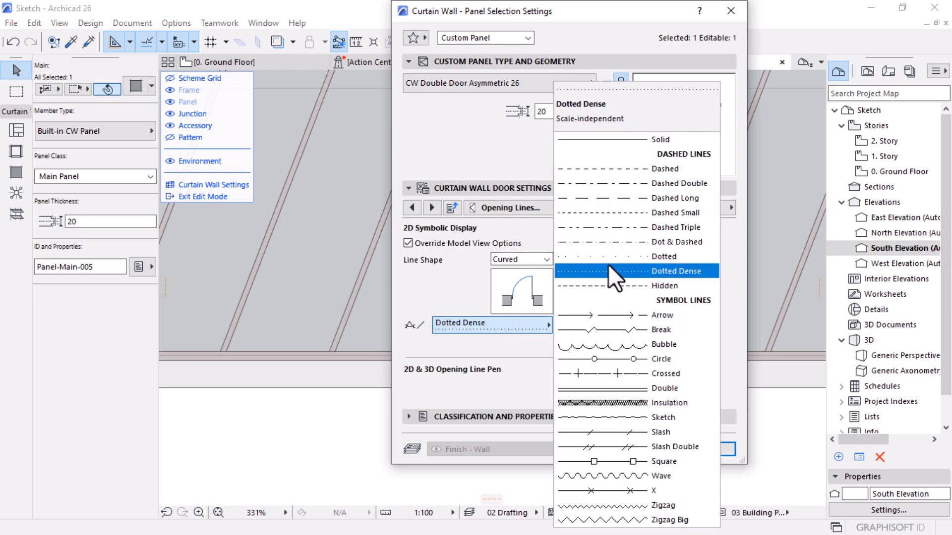
left_click(620, 171)
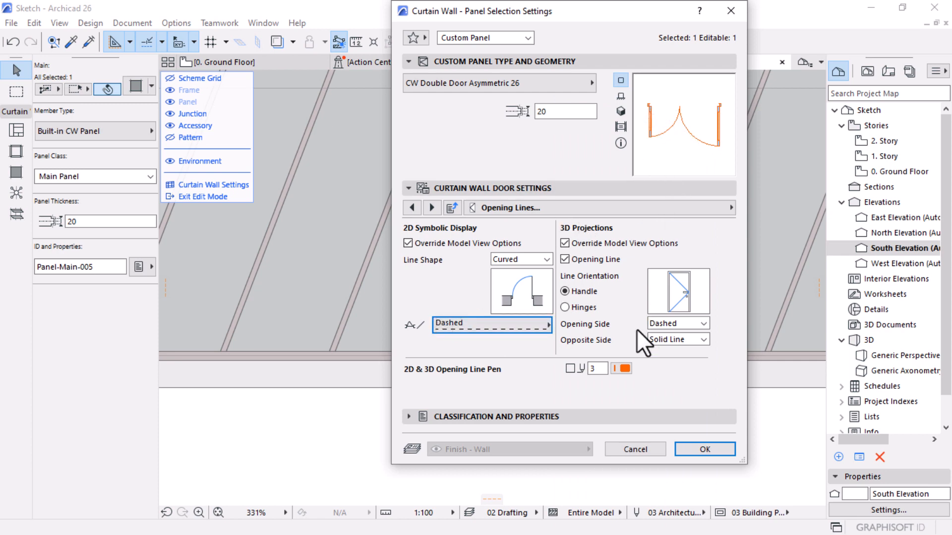
left_click(525, 325)
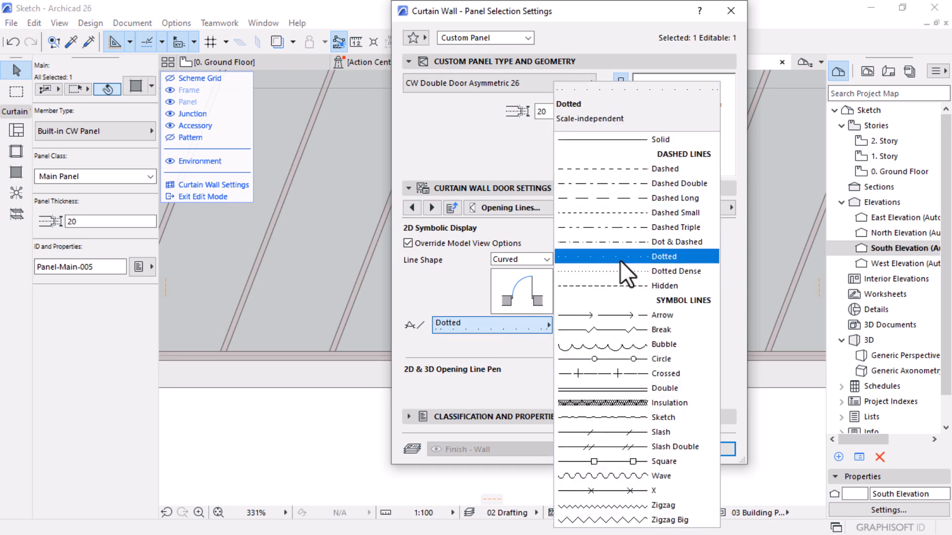
left_click(620, 169)
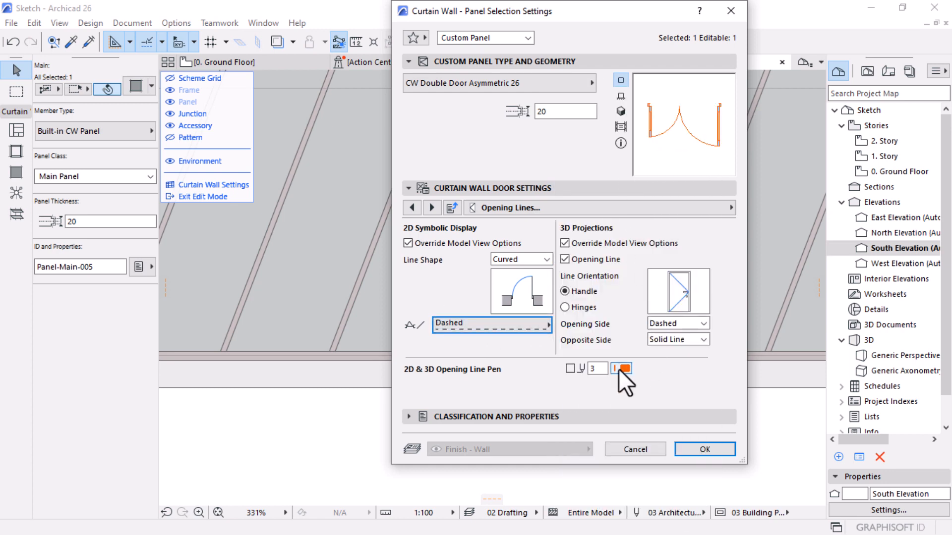
Step: Set the door's 2D and 3D opening line pen to 1 and apply the panel settings
left_click(621, 368)
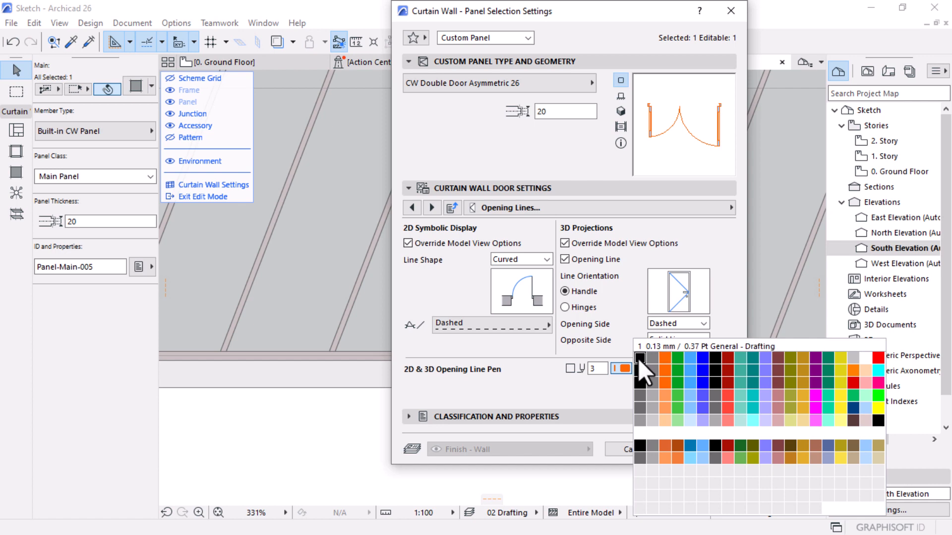
left_click(639, 358)
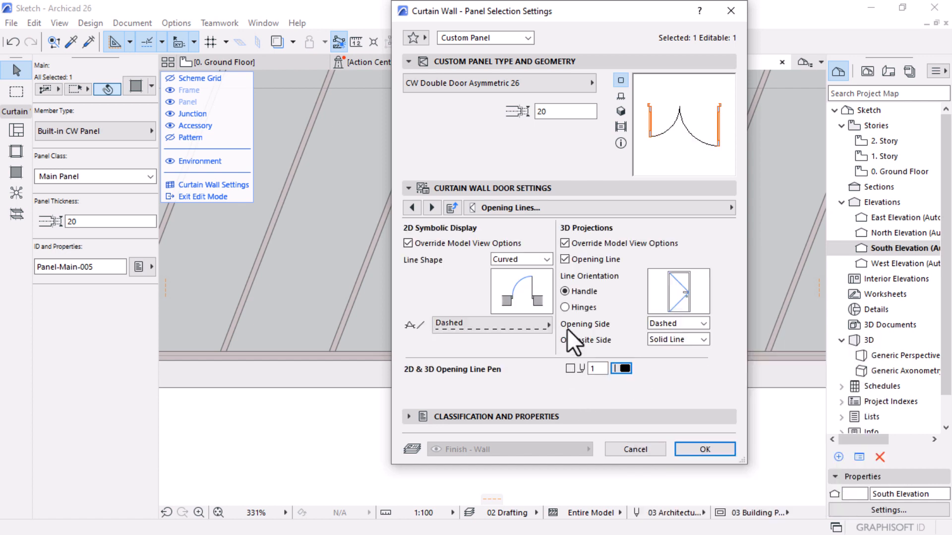
left_click(430, 207)
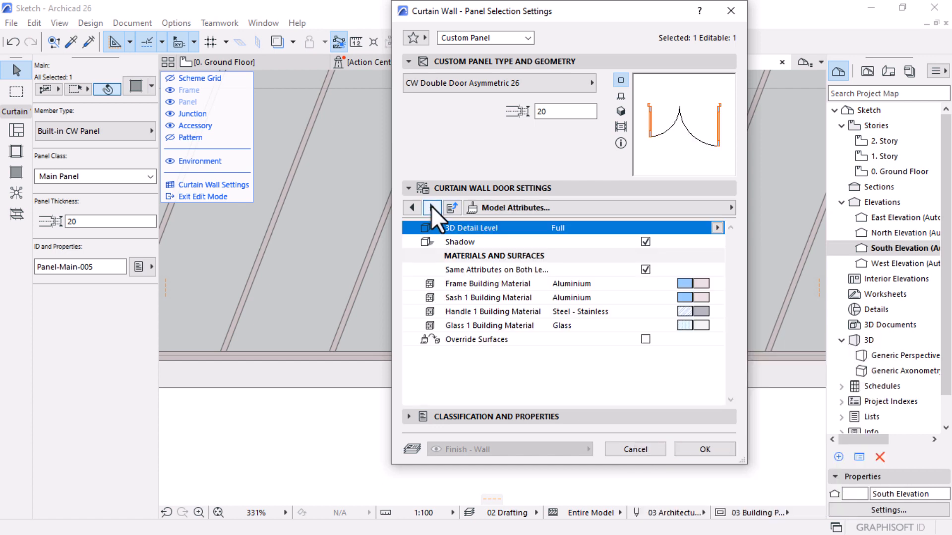
left_click(430, 207)
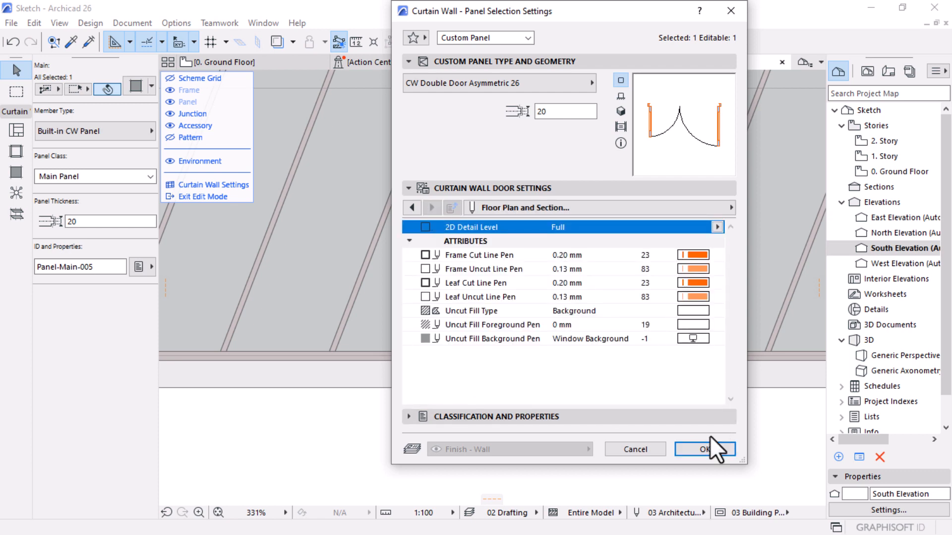
left_click(704, 449)
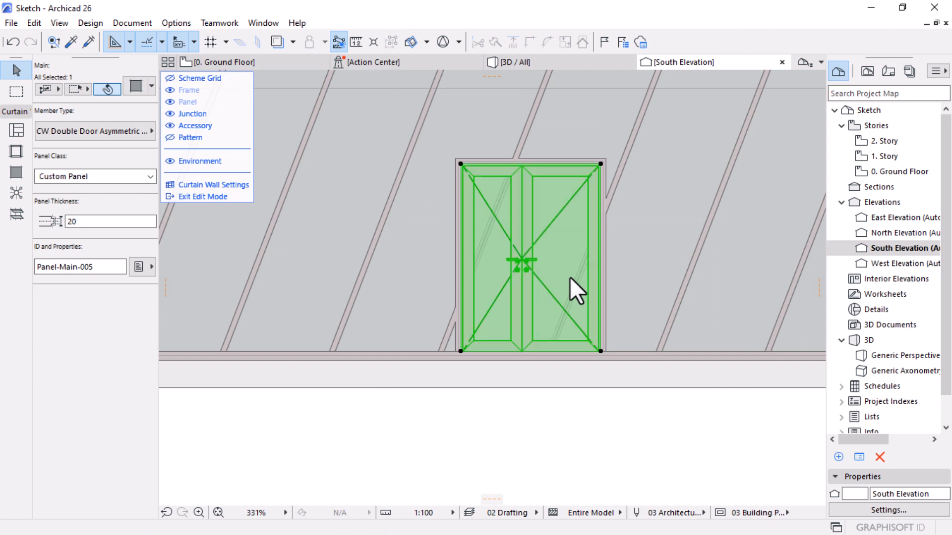
Step: Set the Leaf 1 frame width of the double door to 50 and apply the change
scroll(595, 252, "up", 1)
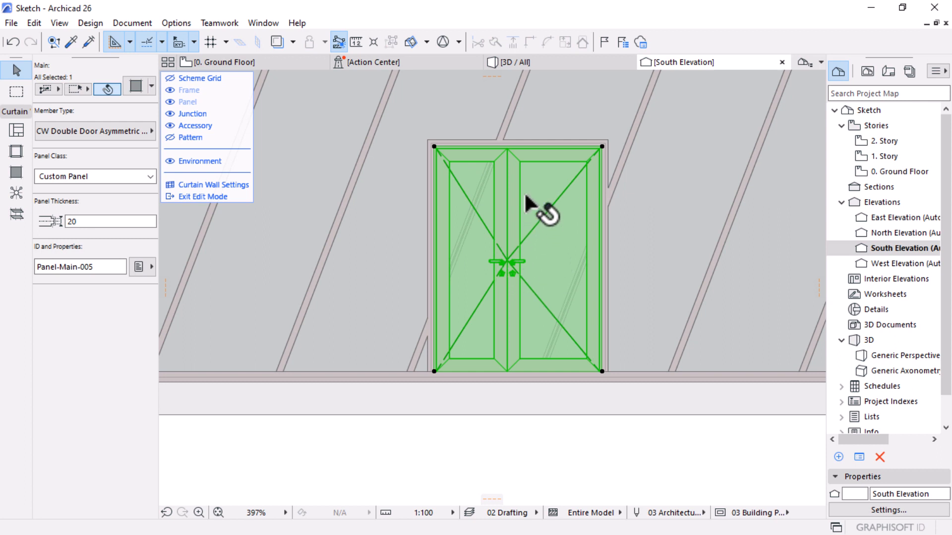
mouse_move(526, 197)
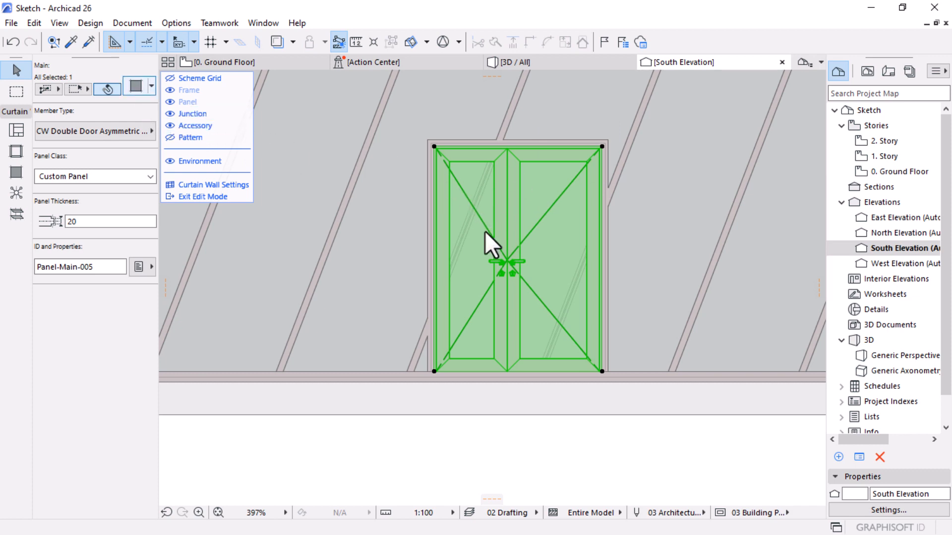
double_click(496, 251)
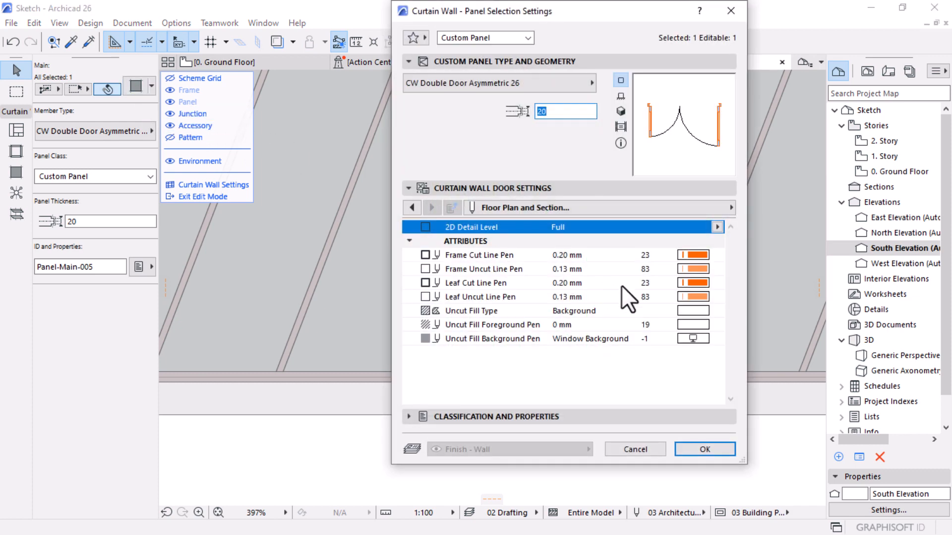
left_click(412, 207)
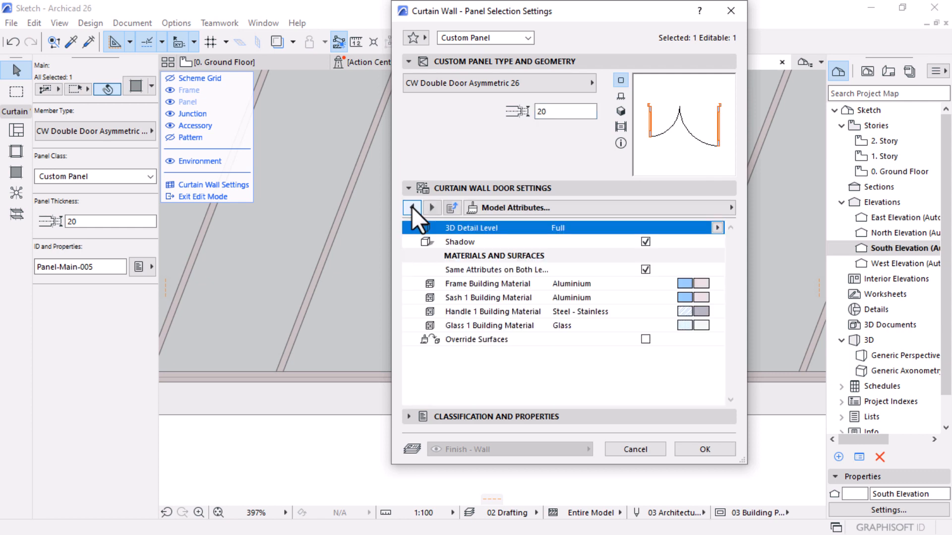
left_click(411, 207)
left_click(412, 207)
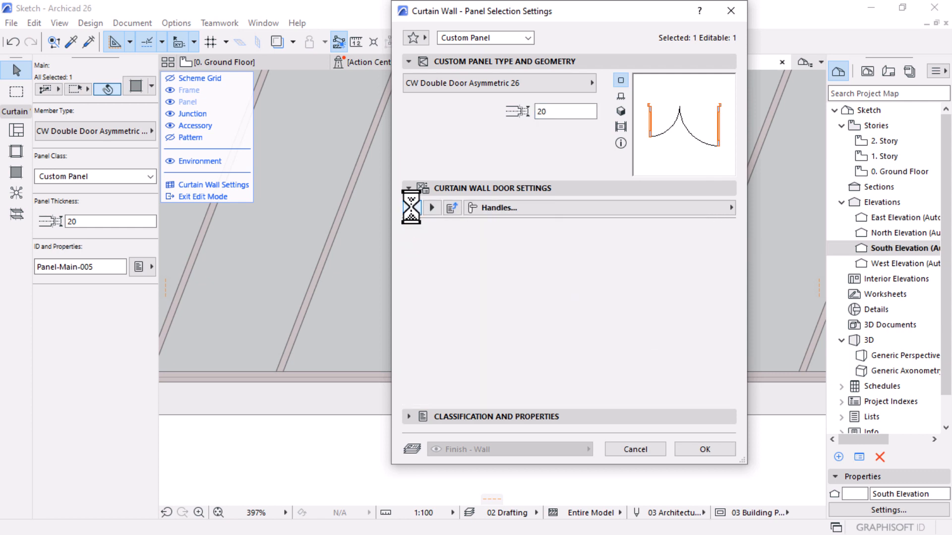
left_click(731, 207)
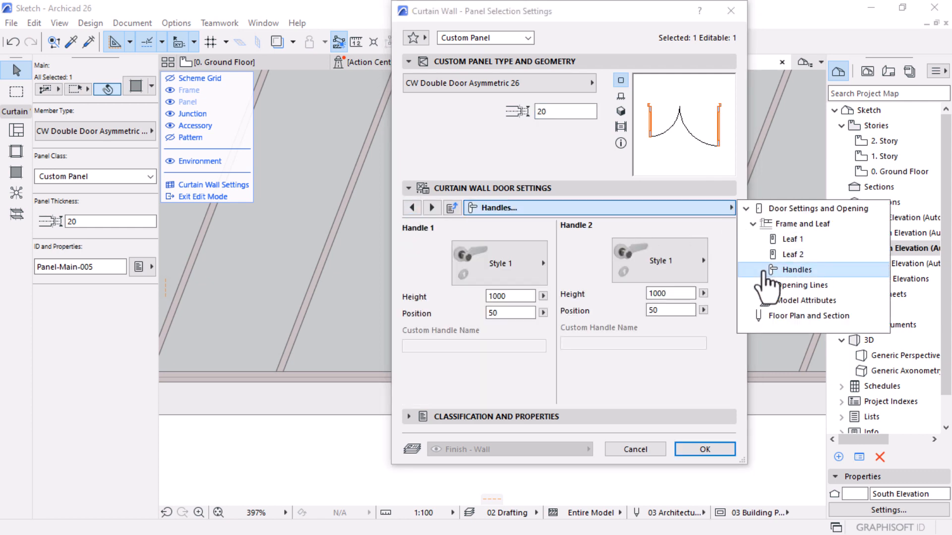
left_click(800, 224)
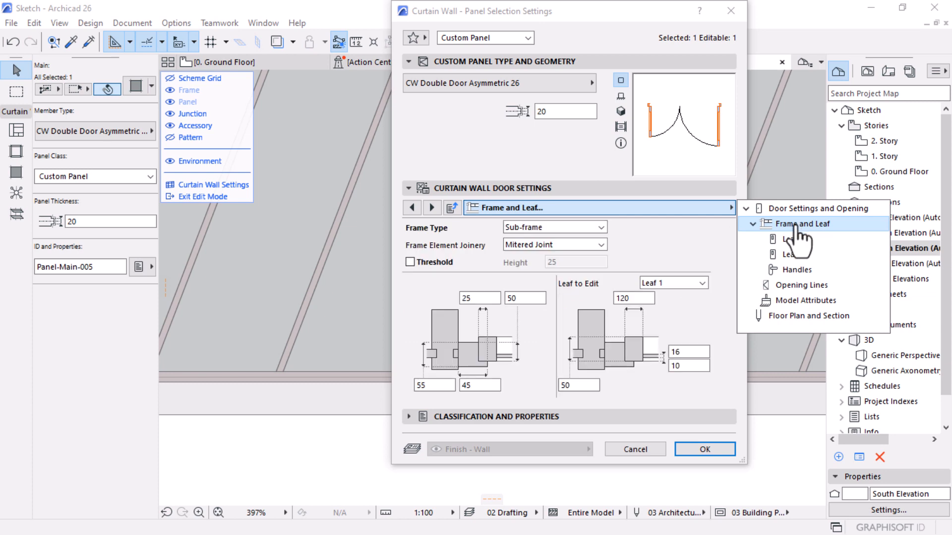
left_click(686, 250)
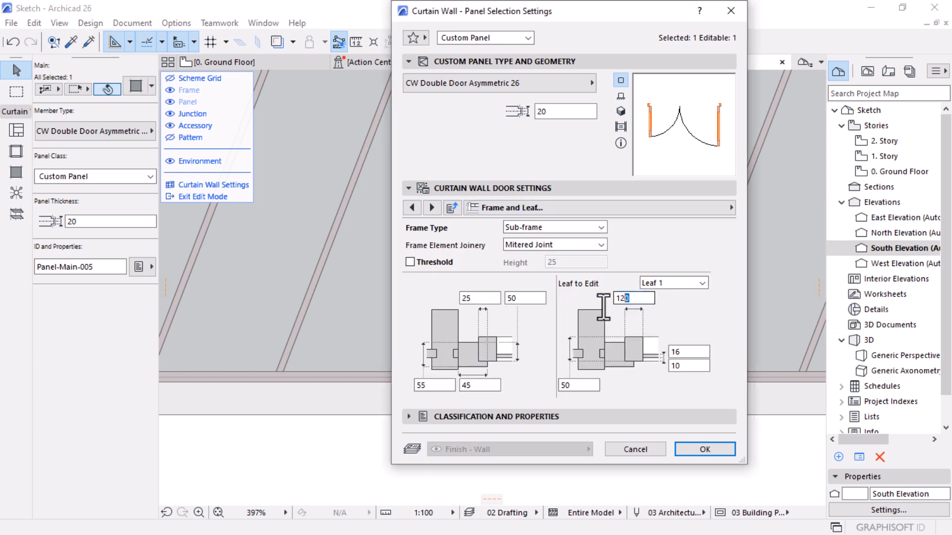
left_click_drag(603, 307, 591, 308)
left_click(520, 308)
left_click(431, 208)
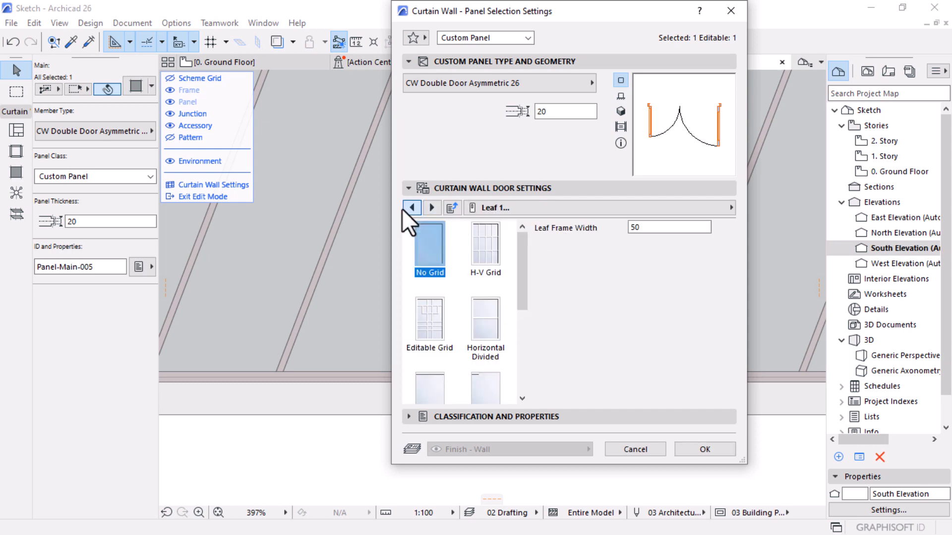
left_click(404, 209)
left_click(412, 207)
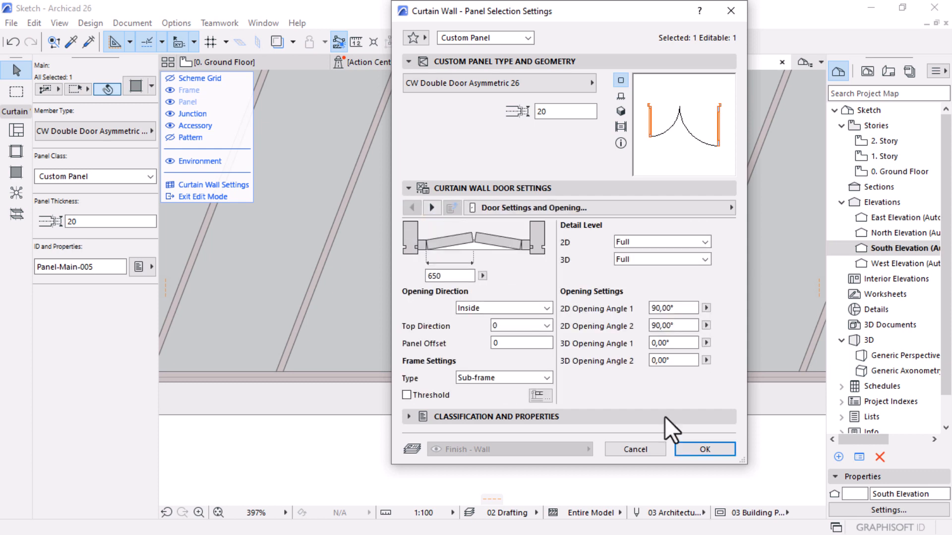
left_click(702, 449)
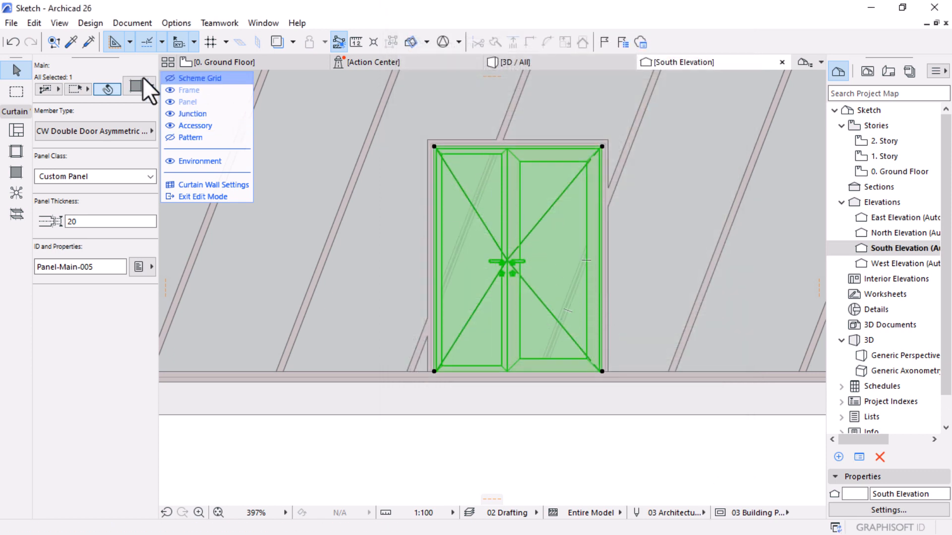
Step: Open the double door's frame and leaf settings, try the Adapter frame type and return it to Sub-frame
key("ctrl+t")
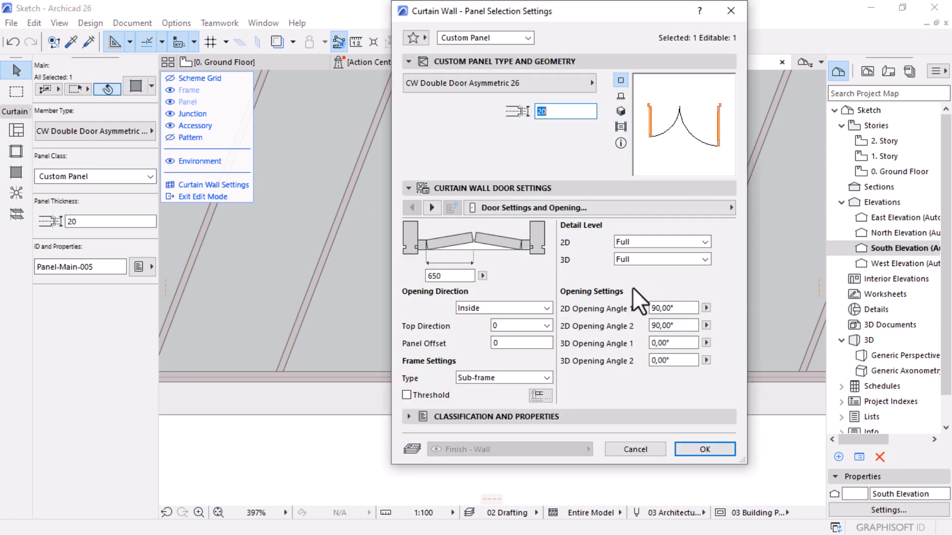
left_click(432, 207)
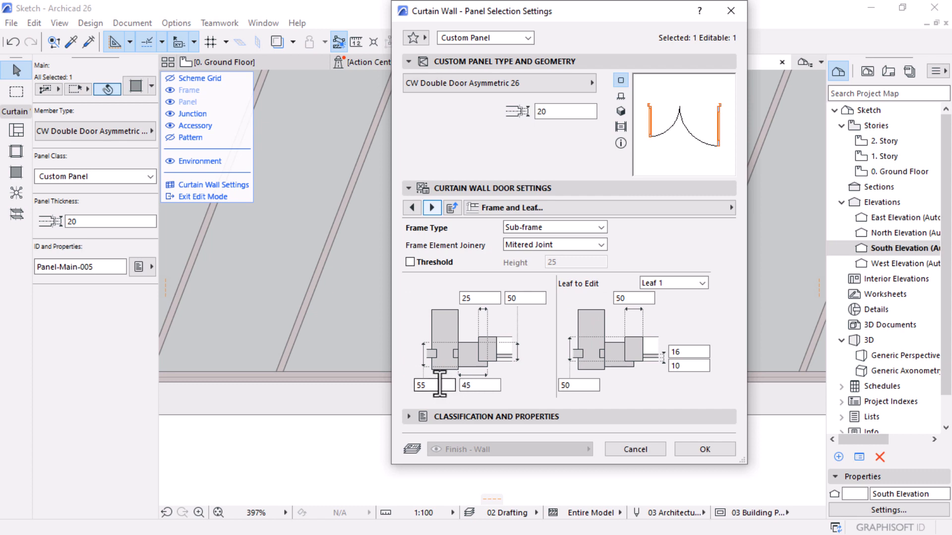
left_click(570, 228)
left_click(511, 250)
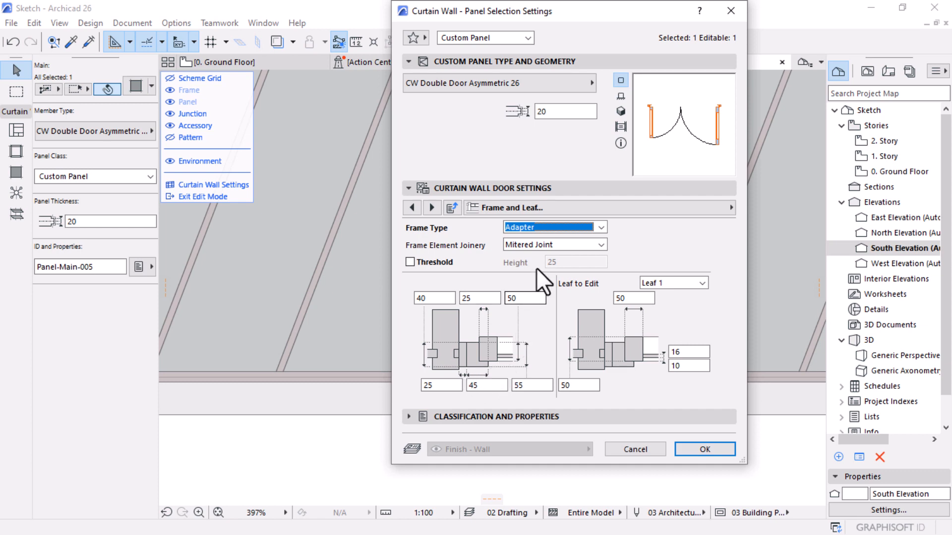
left_click(585, 227)
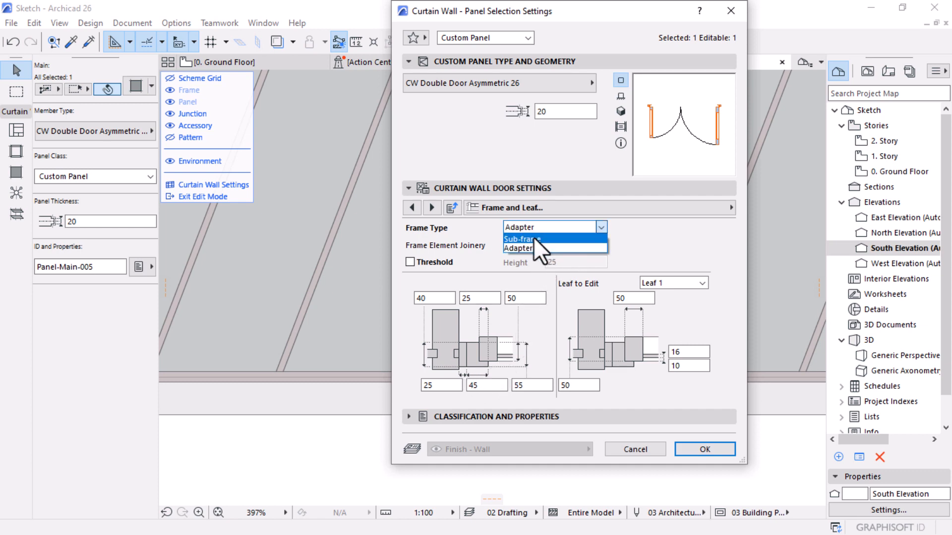
left_click(533, 237)
Step: Set the Leaf 2 frame width of the double door to 50 and apply the change
left_click(676, 283)
left_click(659, 303)
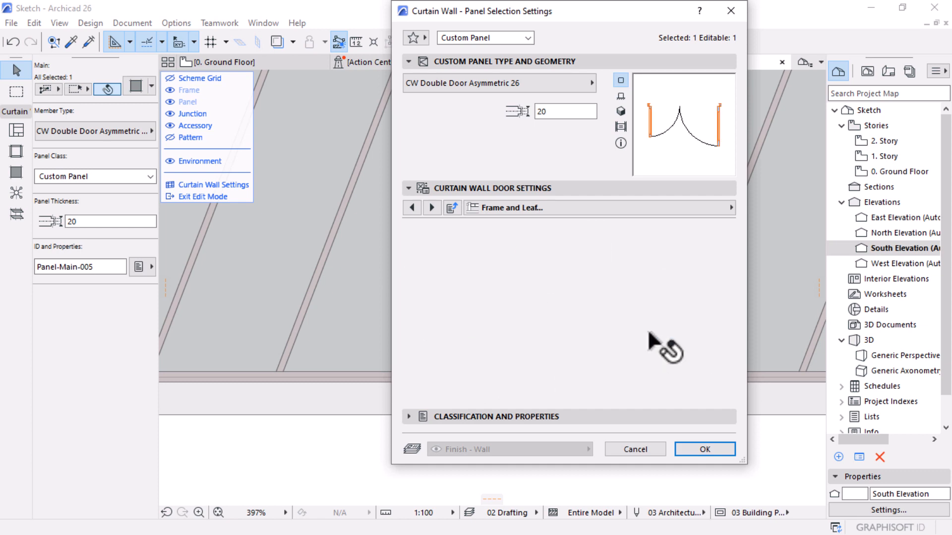
key("Tab")
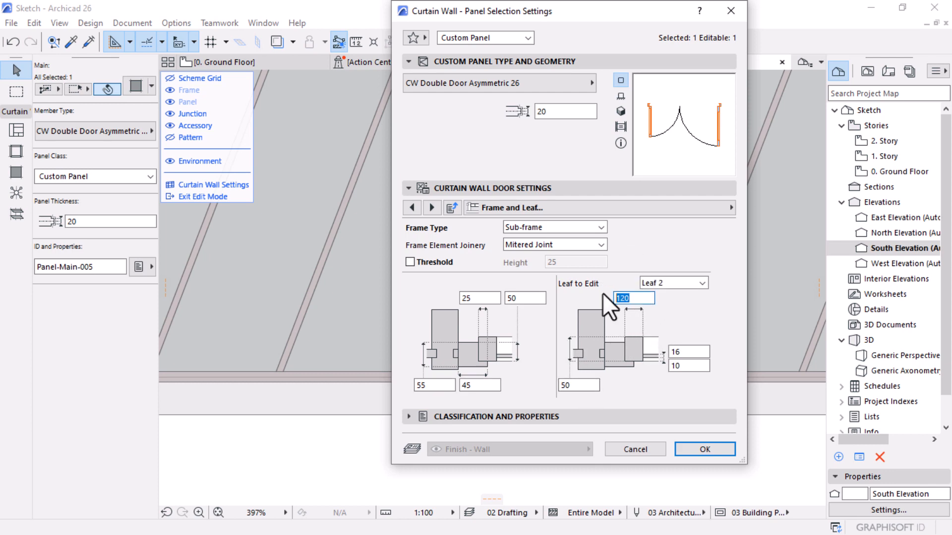
type("50")
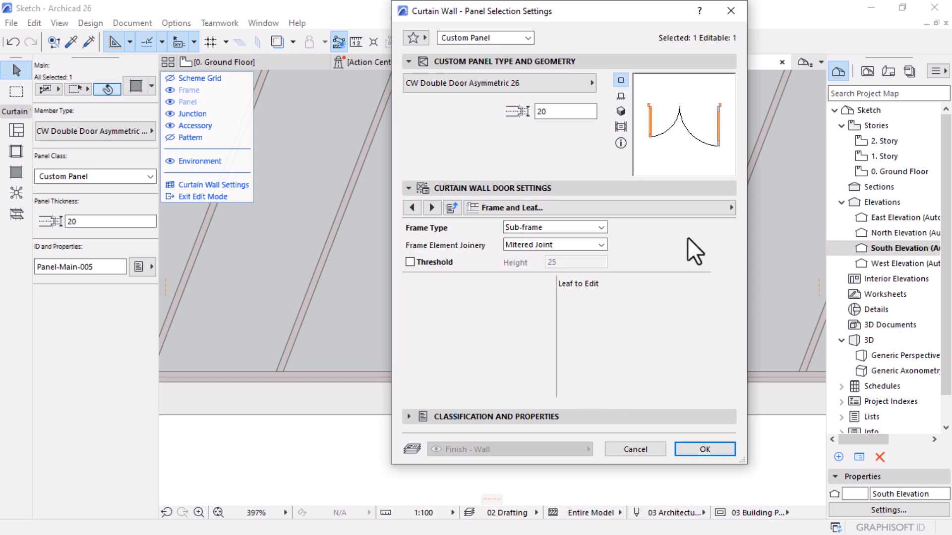
left_click(712, 446)
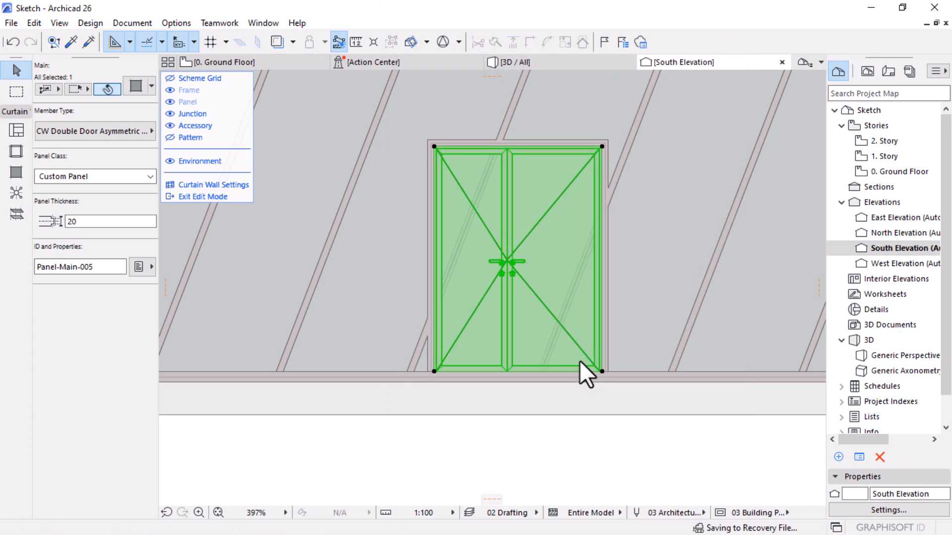
Step: Exit the curtain wall's edit mode and inspect the double door and facade in the 3D view
scroll(458, 339, "down", 5)
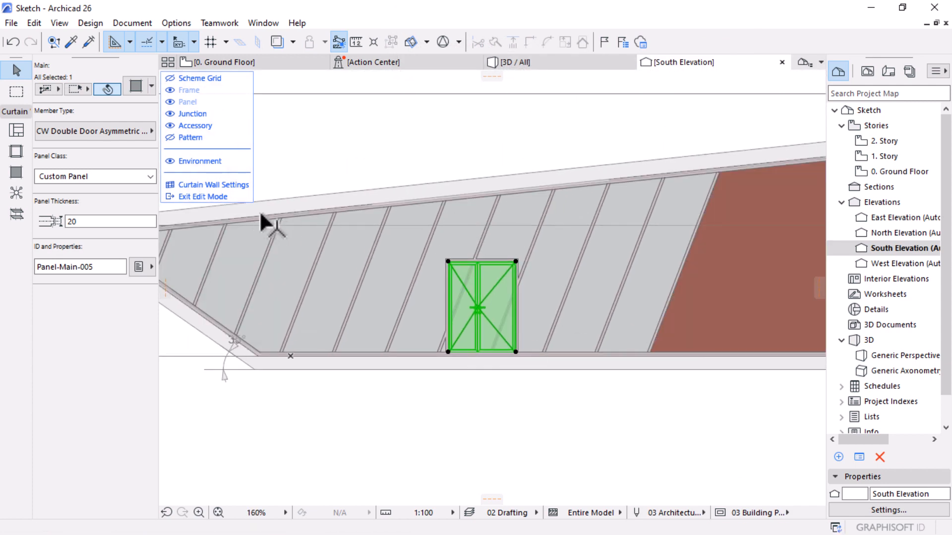
left_click(203, 196)
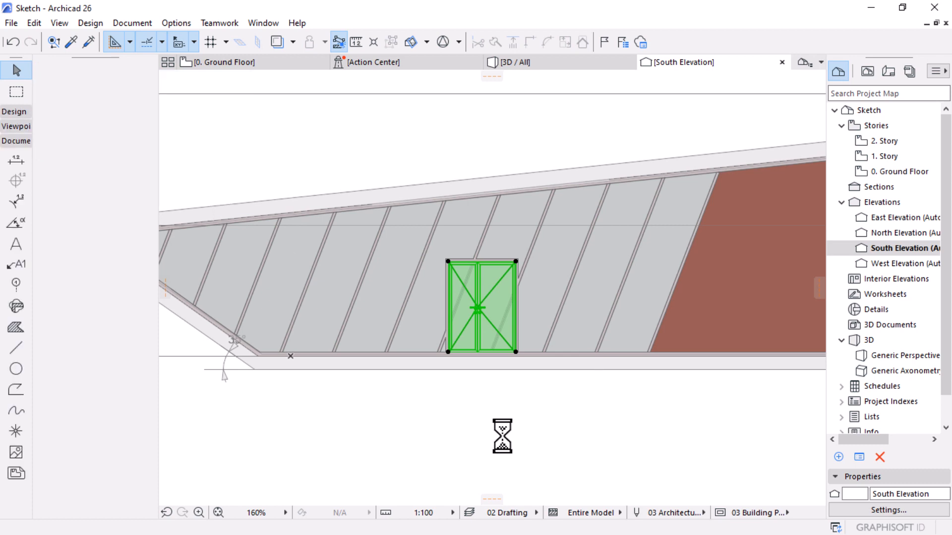
scroll(462, 365, "down", 4)
scroll(522, 376, "down", 2)
middle_click_drag(522, 376, 505, 379)
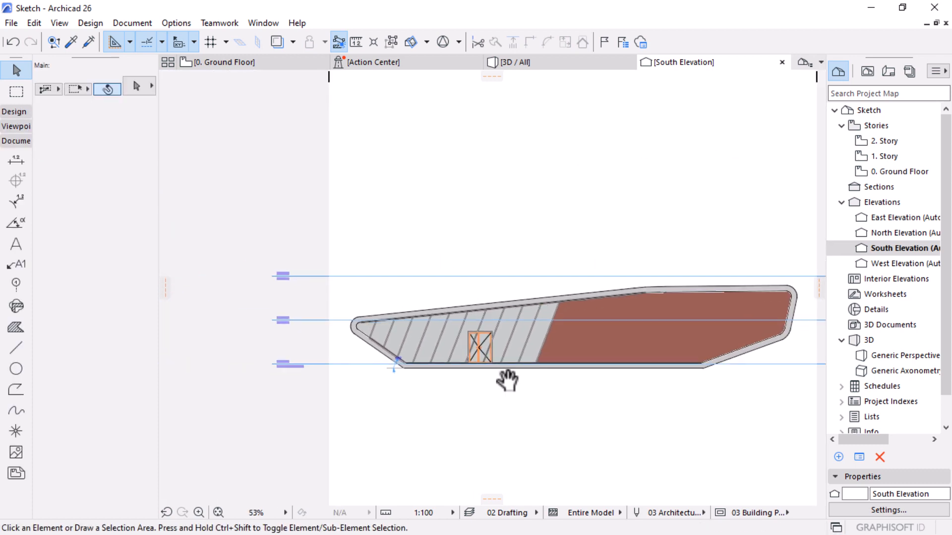
scroll(649, 367, "up", 1)
left_click(551, 66)
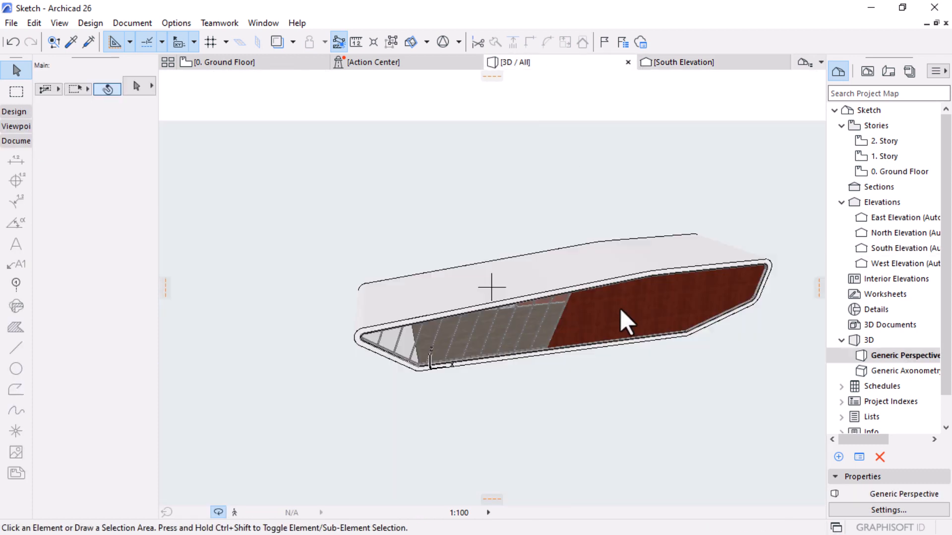
scroll(578, 314, "up", 5)
scroll(459, 283, "up", 3)
middle_click_drag(459, 283, 698, 158, "shift")
middle_click_drag(443, 157, 336, 90, "shift")
Step: Open the Ground Floor plan, deselect the curtain wall and look over the interior floor area
left_click(276, 59)
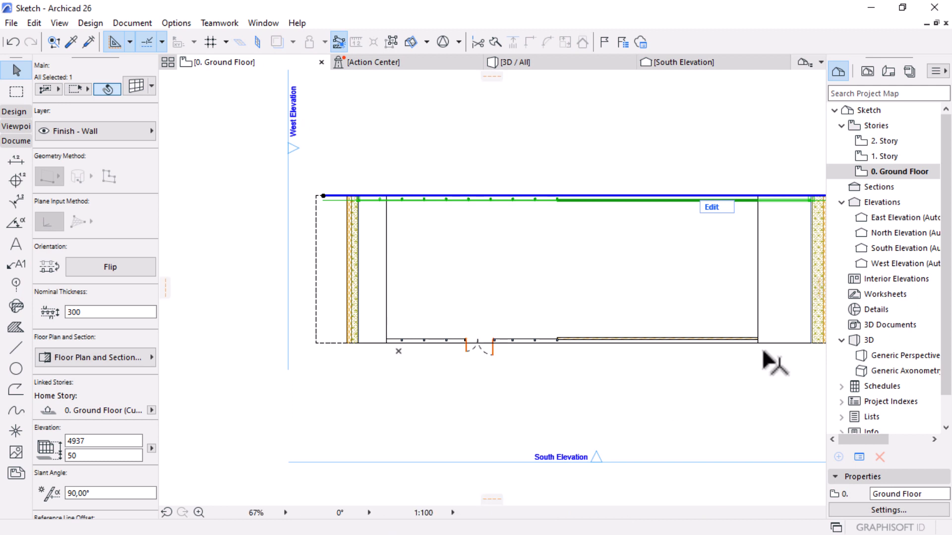
key("Escape")
scroll(488, 311, "down", 3)
scroll(656, 293, "up", 3)
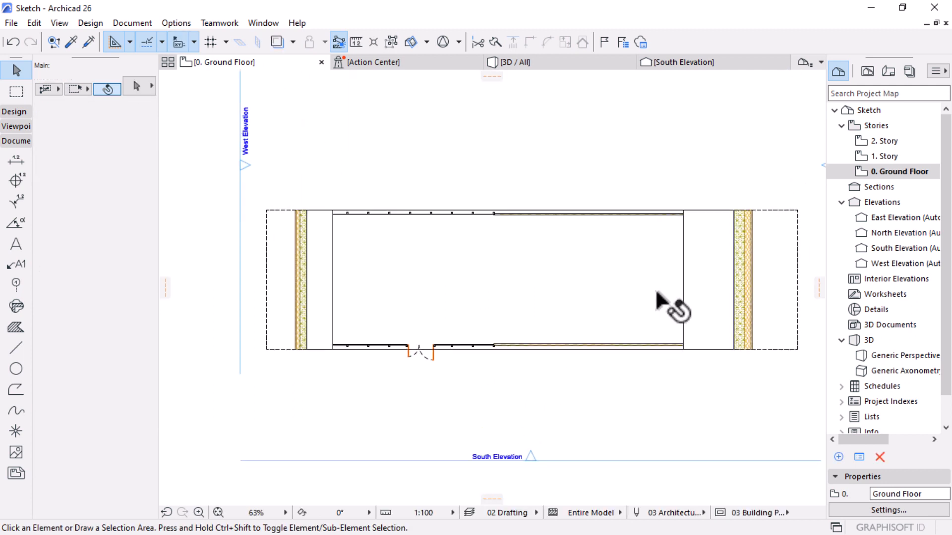
scroll(656, 292, "up", 1)
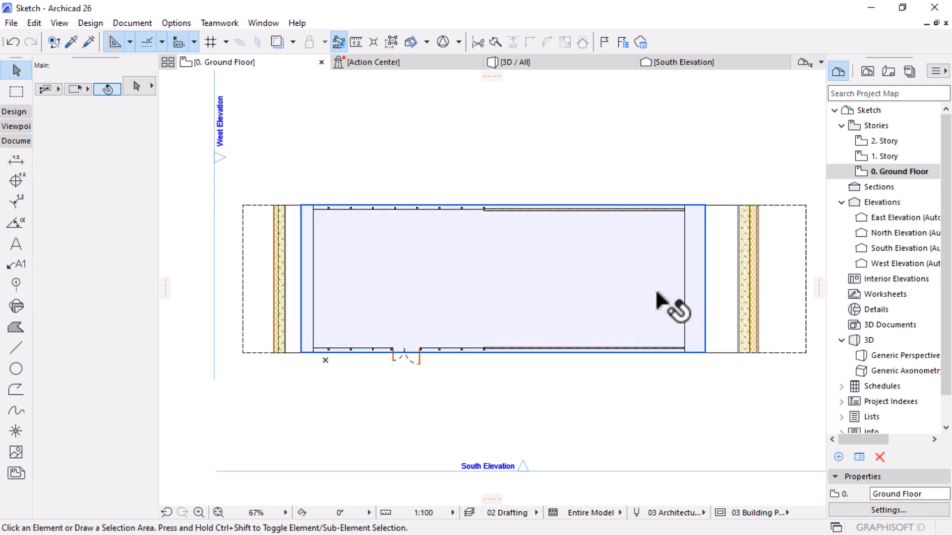
scroll(570, 278, "up", 3)
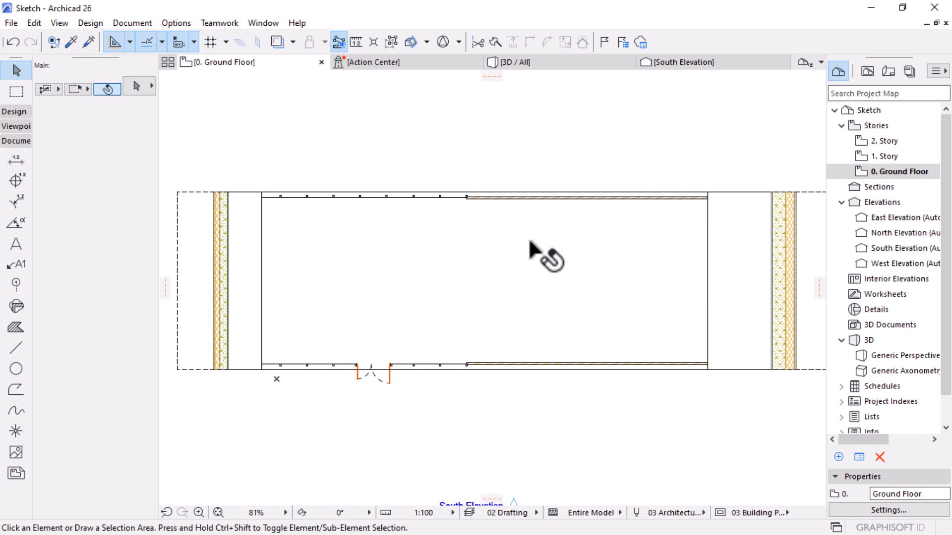
mouse_move(530, 243)
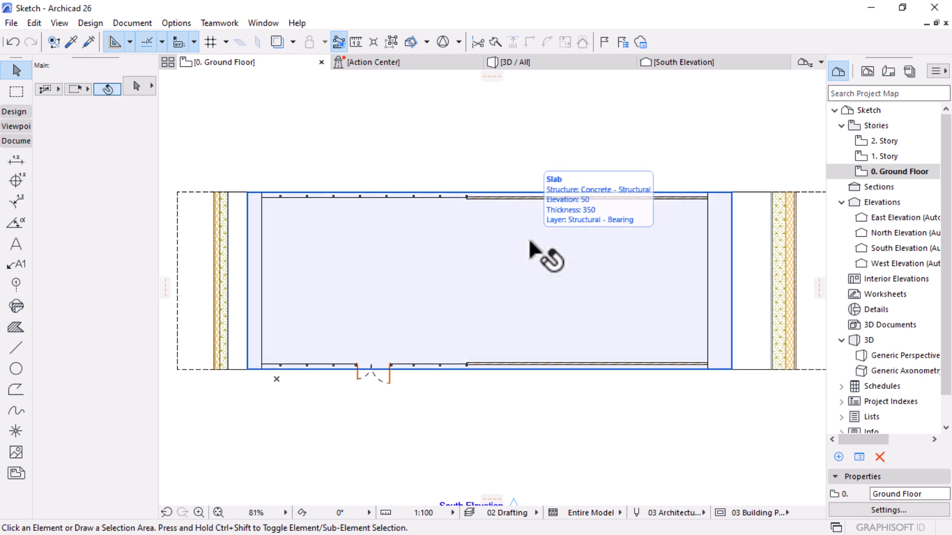
scroll(529, 242, "down", 2)
scroll(651, 232, "up", 2)
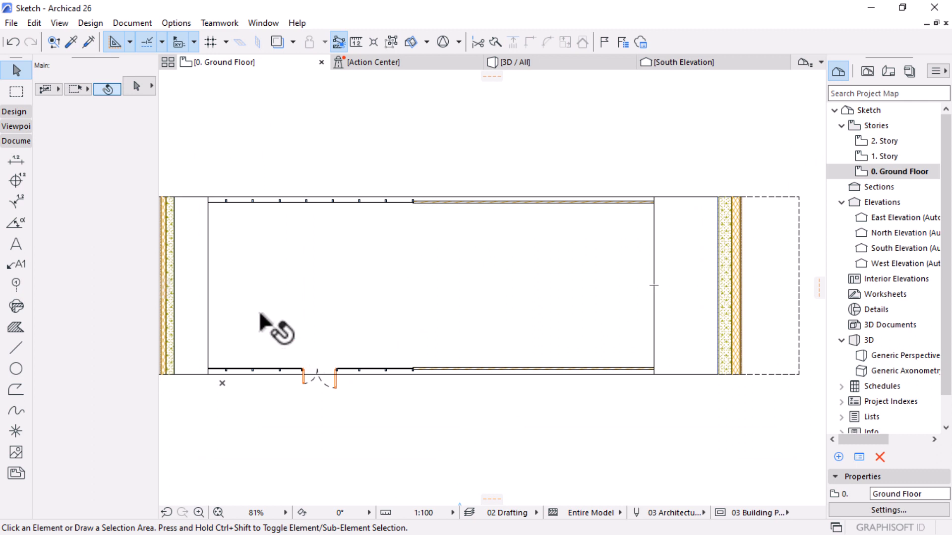
Step: Activate the Wall tool and switch its default structure from composite to a basic generic structural material
left_click(10, 115)
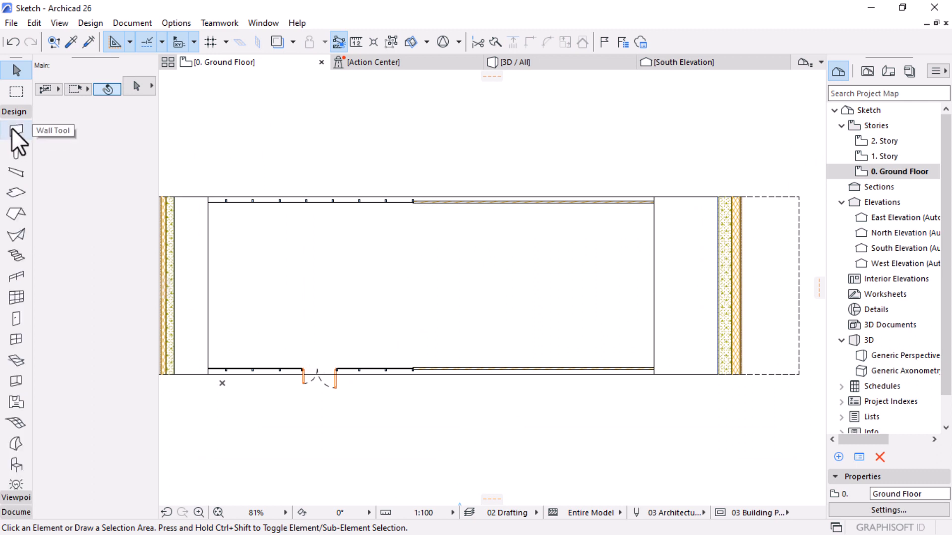
left_click(12, 132)
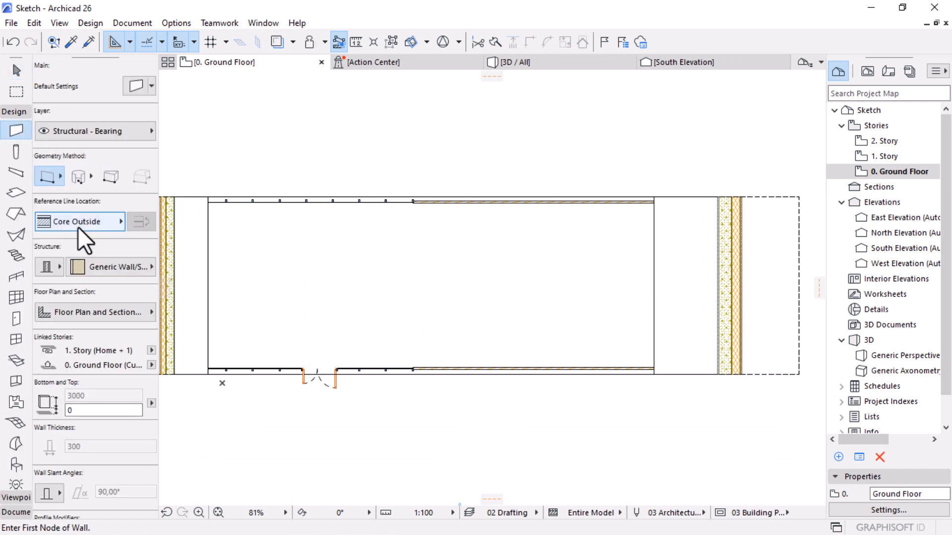
left_click(49, 268)
left_click(73, 264)
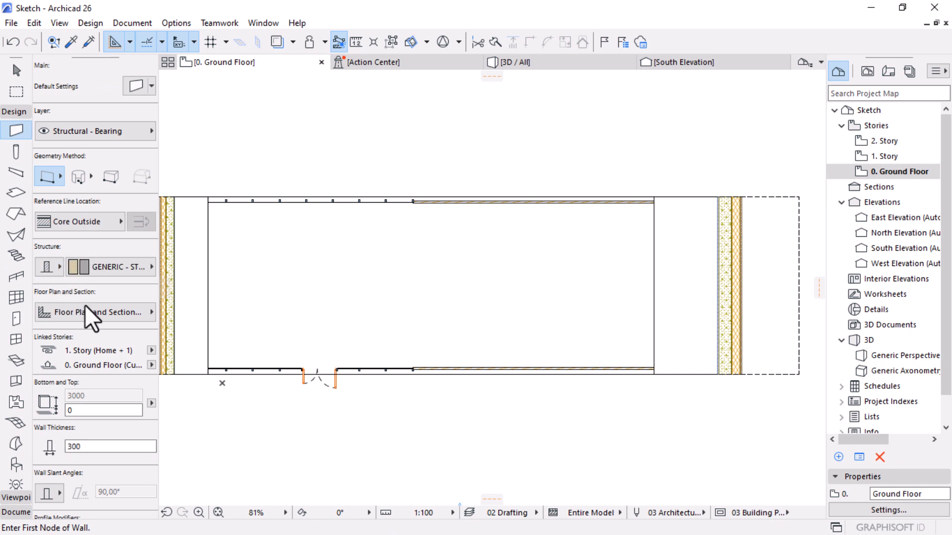
scroll(102, 404, "down", 4)
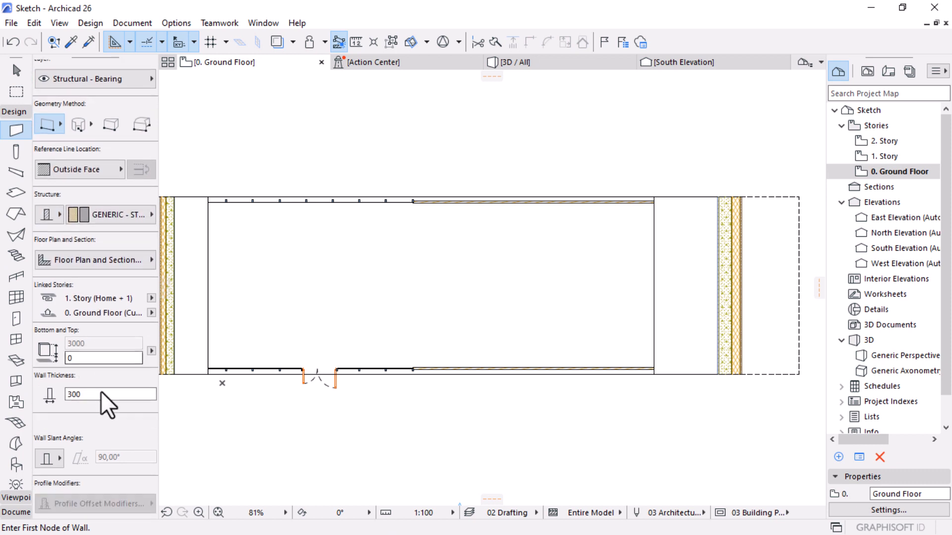
Step: Override all three surfaces of the default wall, linked together, with Stucco - White Fine
left_click(59, 427)
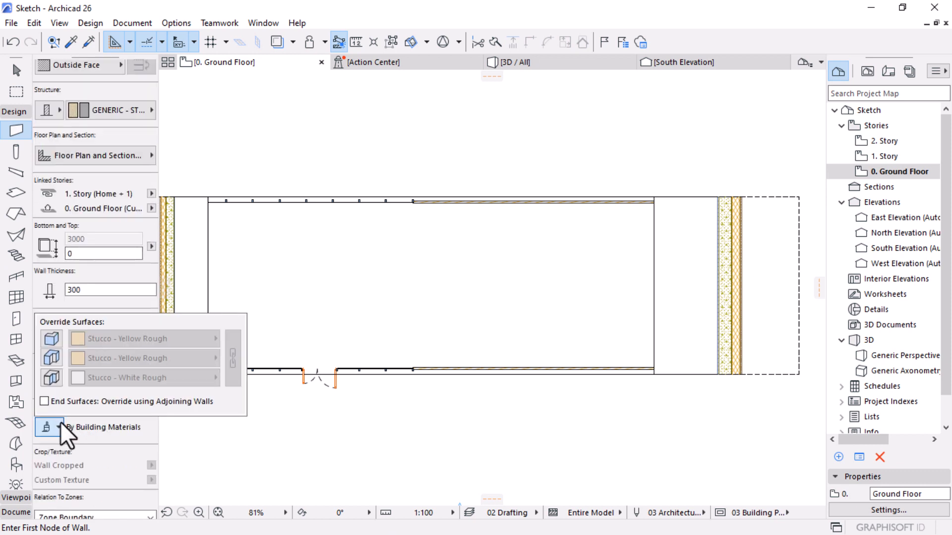
left_click(52, 339)
left_click(52, 359)
left_click(52, 378)
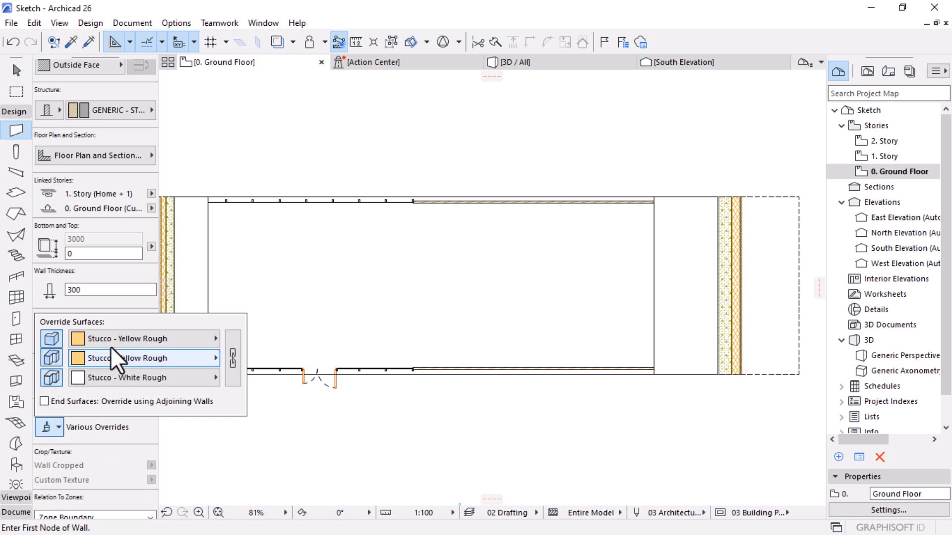
left_click(233, 358)
left_click(128, 339)
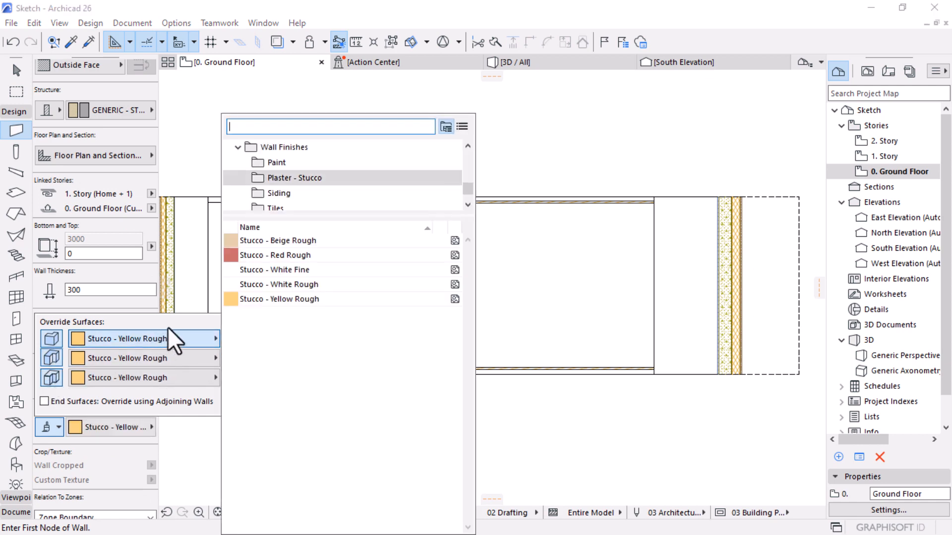
left_click(268, 272)
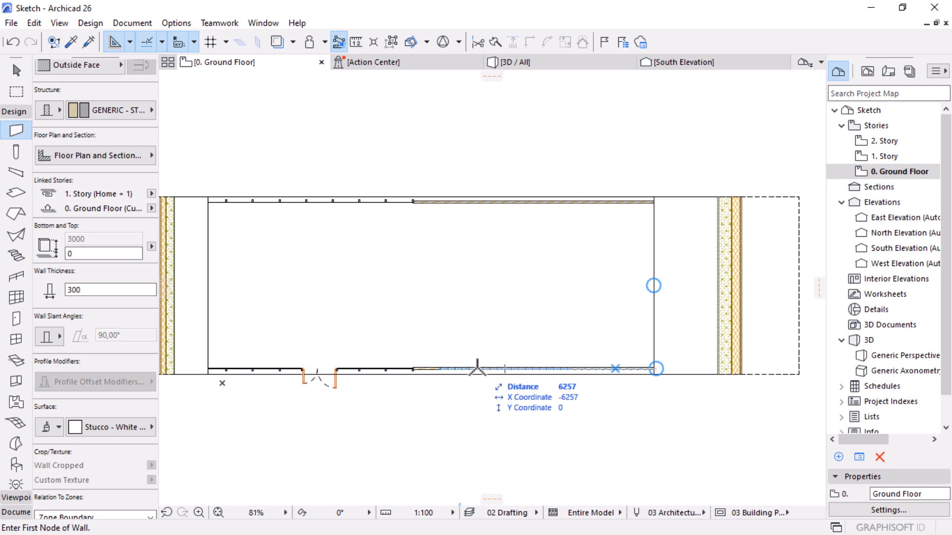
Step: Draw a 300 thick straight wall across the interior between the two curtain walls, 6000 from the interior's east end
type("600")
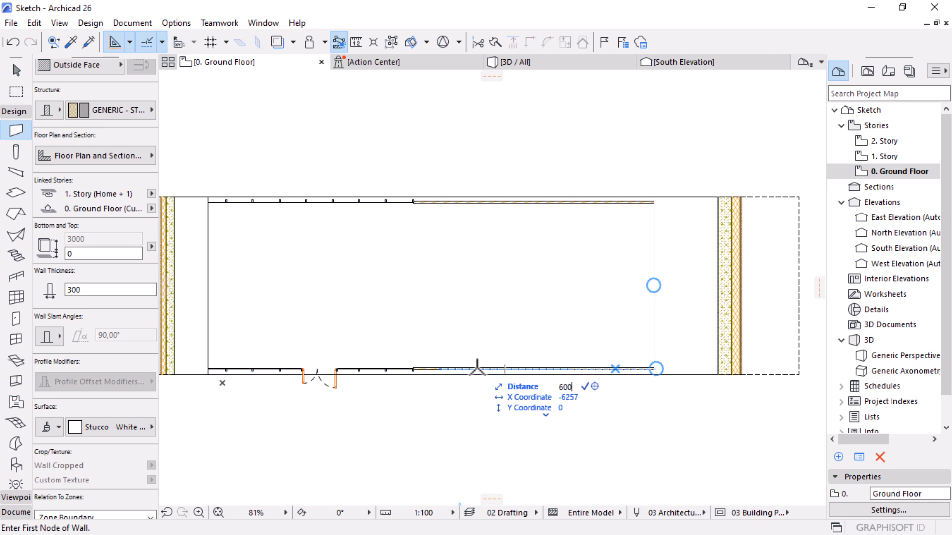
type("0")
key("Return")
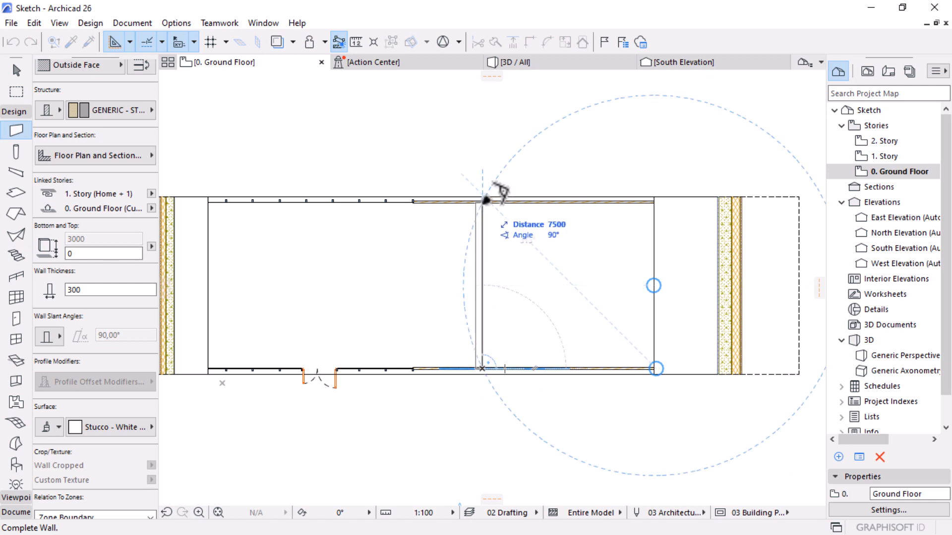
left_click(486, 201)
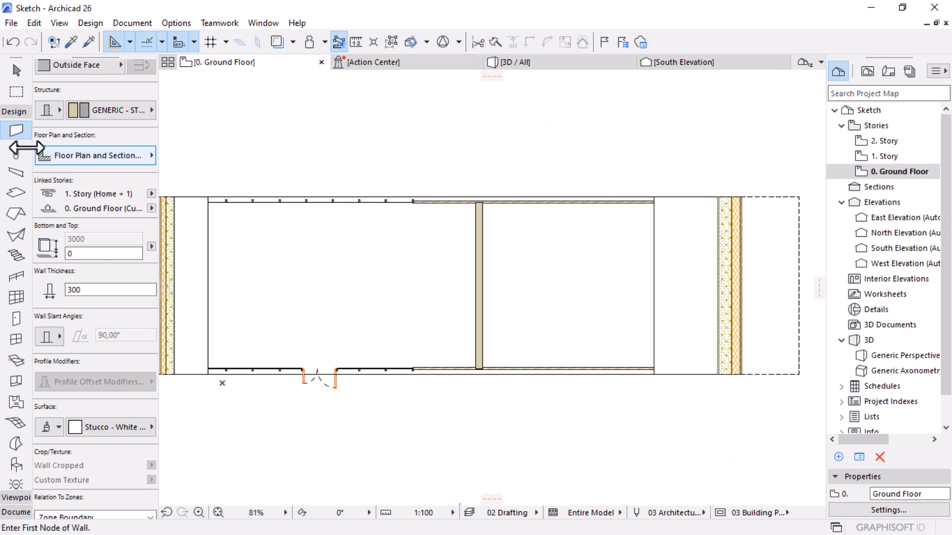
Step: Set the new interior wall's top link to Not Linked and its height to 1200 in the 3D view
left_click(558, 64)
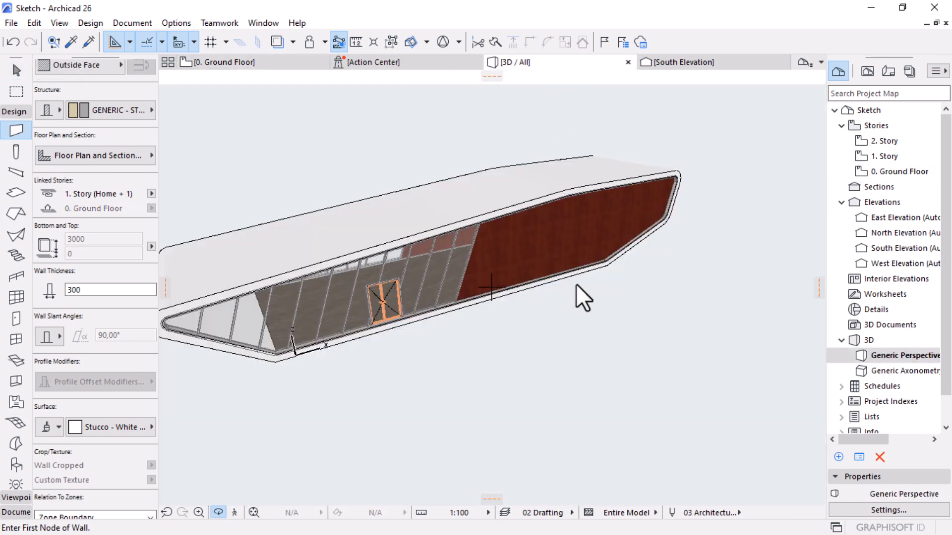
scroll(492, 283, "up", 8)
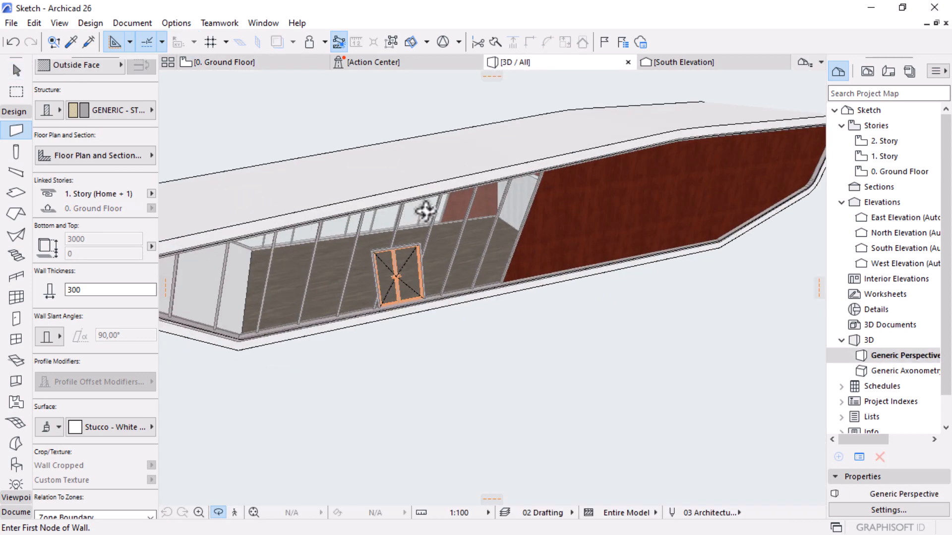
scroll(425, 211, "up", 8)
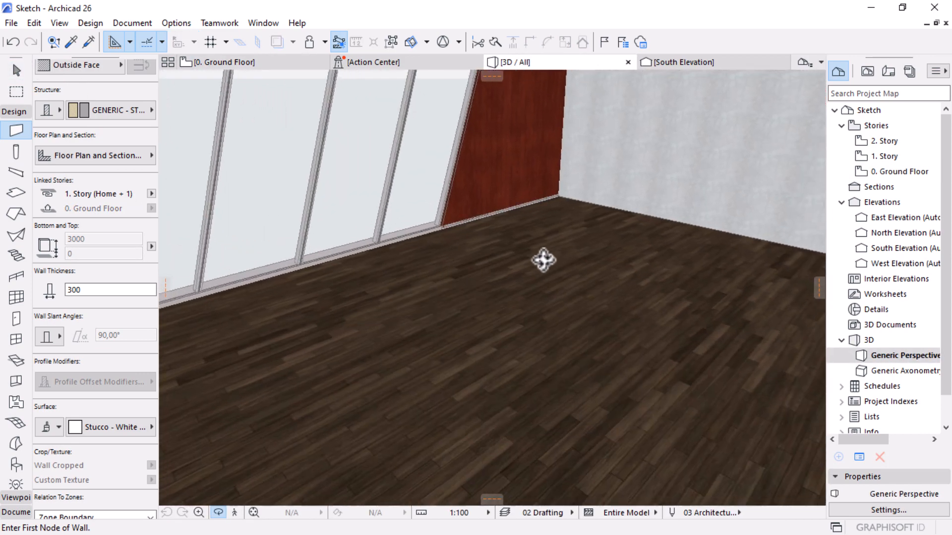
key("Escape")
key("Escape")
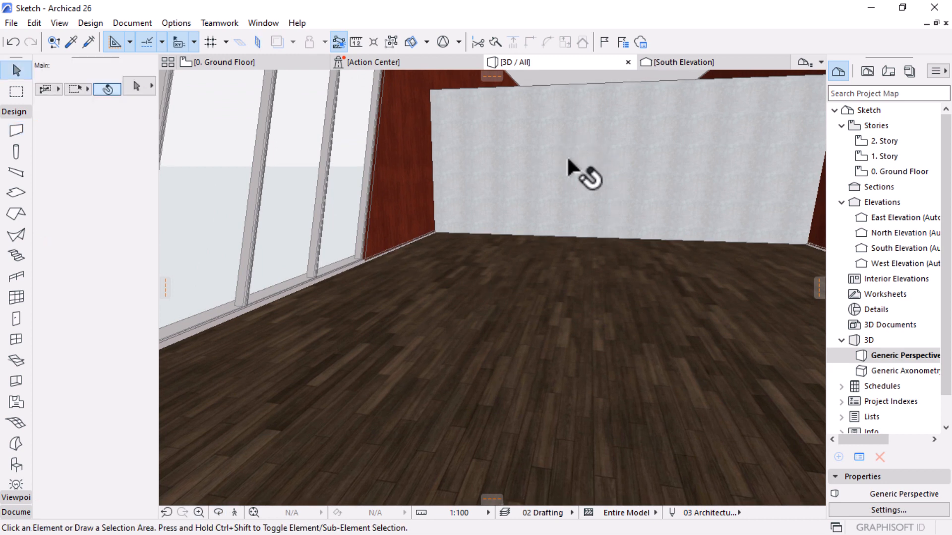
left_click(569, 159)
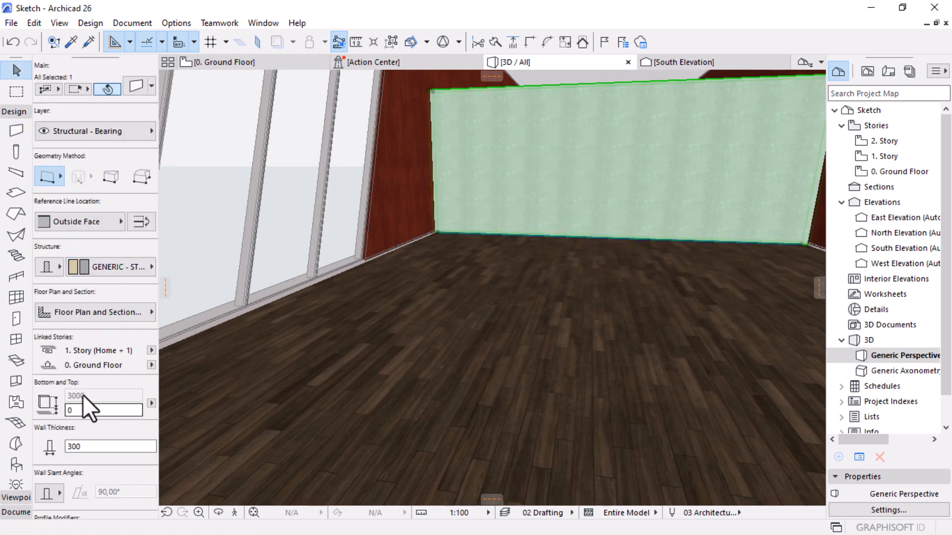
left_click(150, 351)
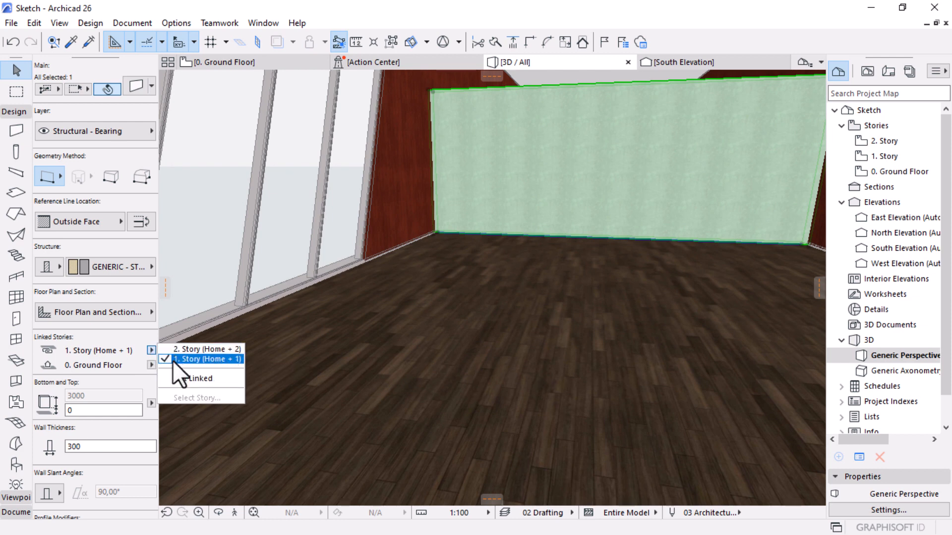
left_click(183, 379)
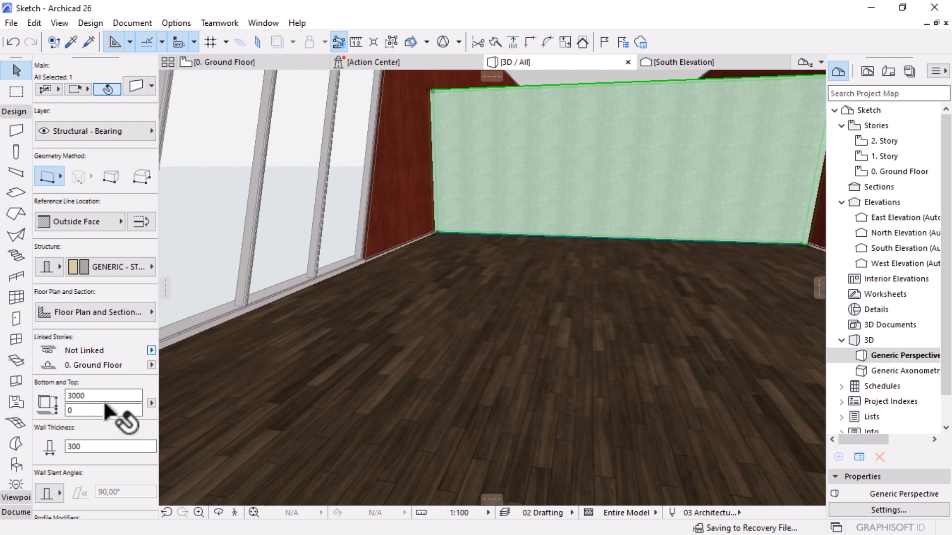
left_click(78, 395)
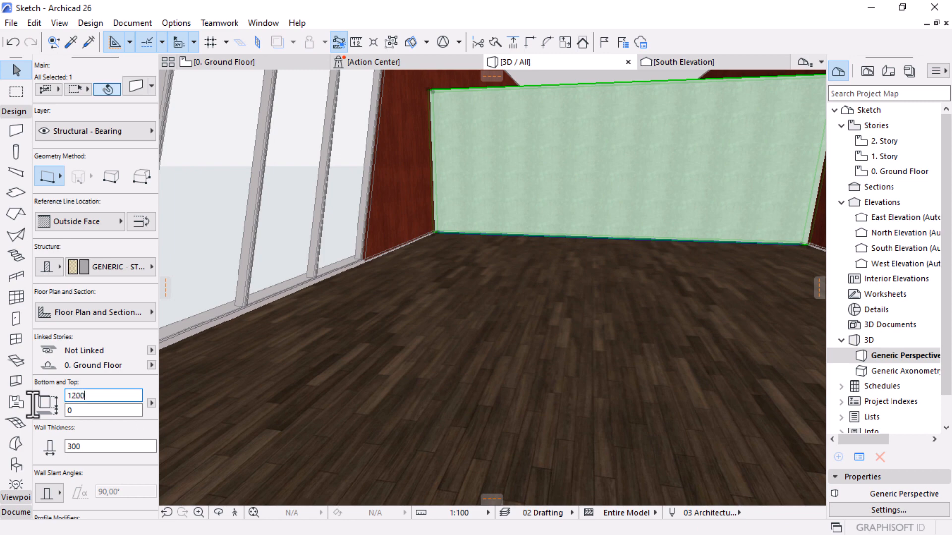
type("1200")
key("Return")
middle_click_drag(354, 360, 707, 187, "shift")
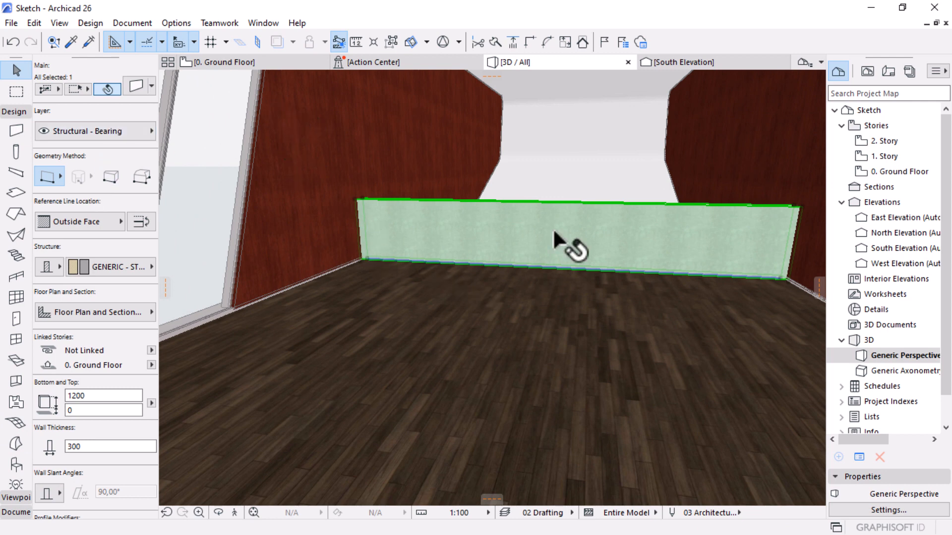
Step: On the ground floor plan, activate the Slab tool with the existing floor slab's settings and set its top elevation to 1200
left_click(224, 64)
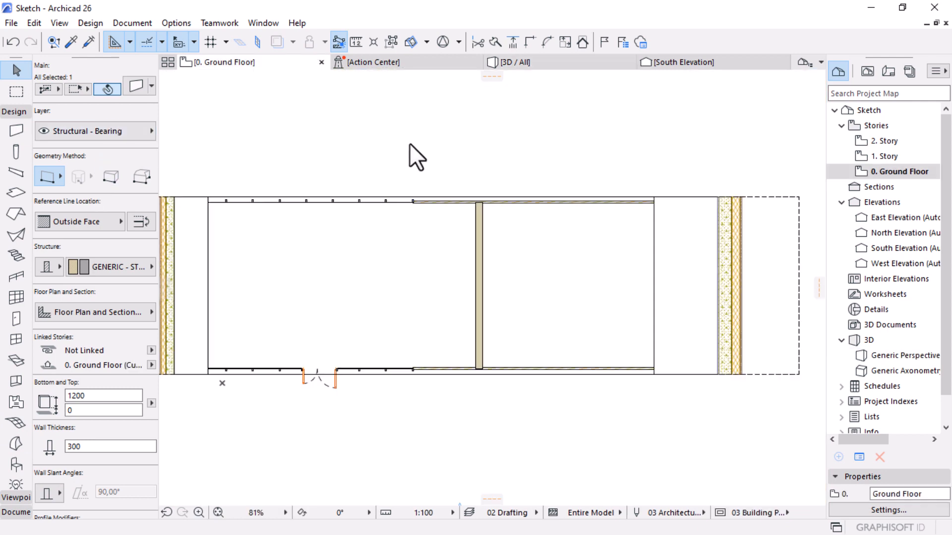
left_click(519, 198)
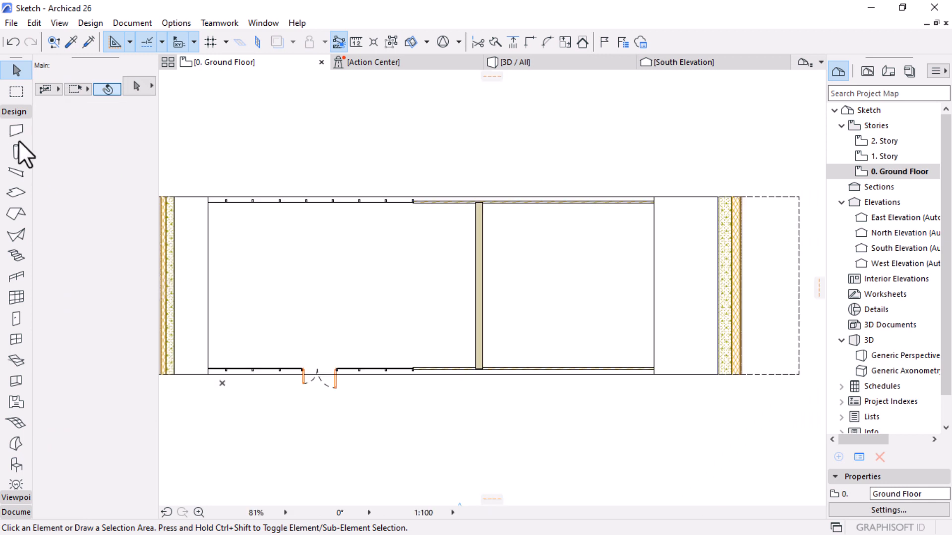
left_click(16, 192)
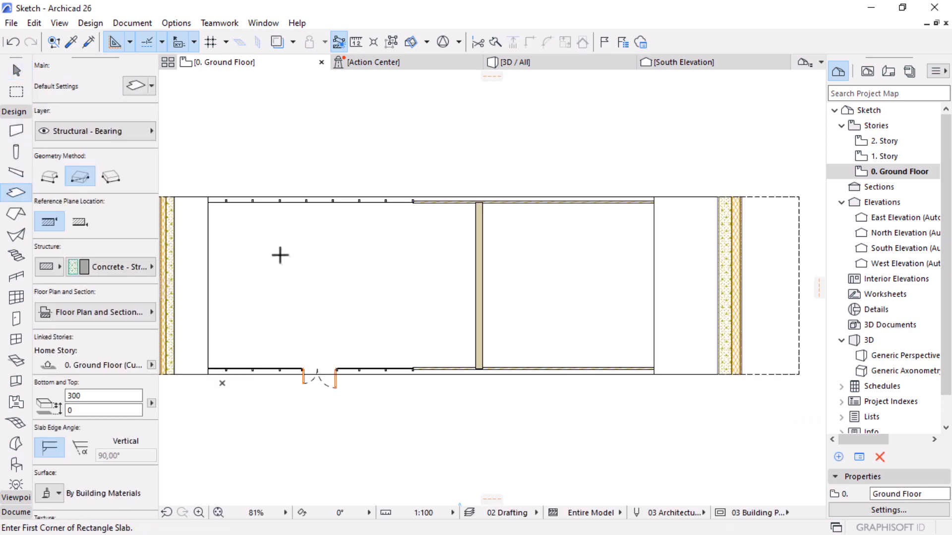
scroll(281, 254, "down", 1)
scroll(400, 277, "up", 1)
left_click(304, 250, "alt")
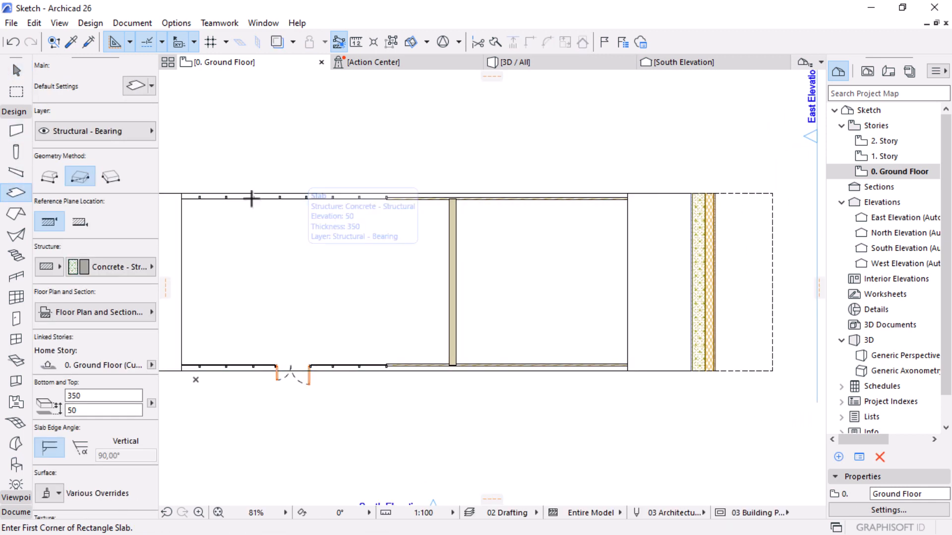
left_click(85, 411)
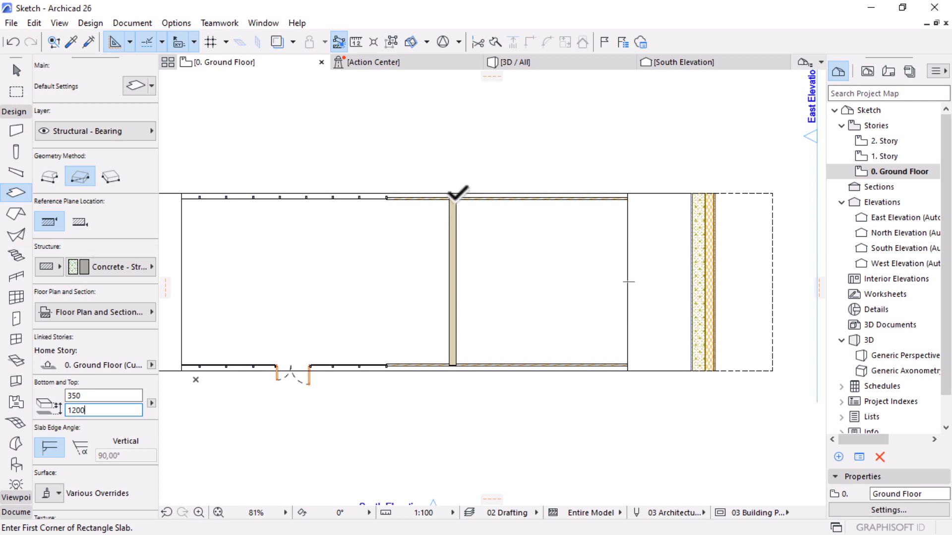
Step: Draw a rectangular slab, about 10690 by 7330, from the interior wall's northeast corner to the shell's east side near the south curtain wall
scroll(457, 194, "up", 10)
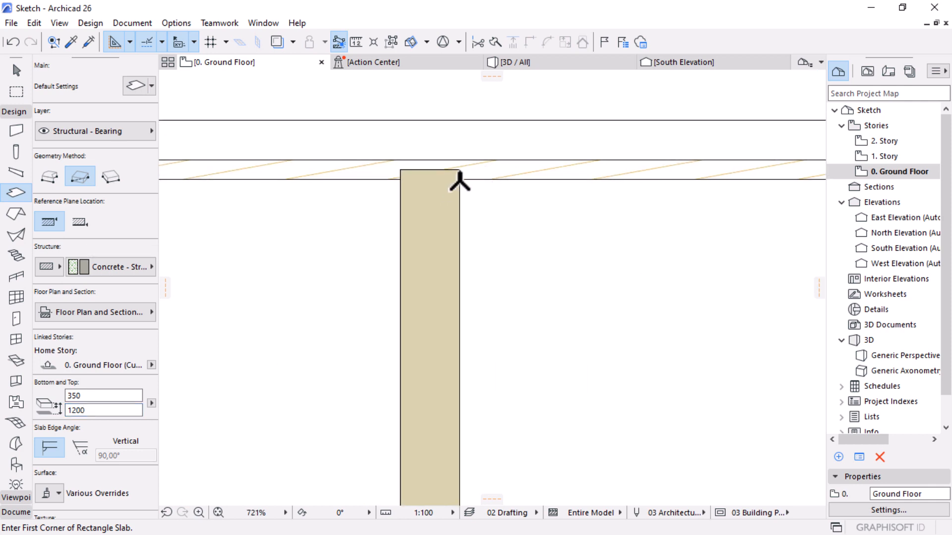
left_click(459, 180)
scroll(356, 154, "down", 8)
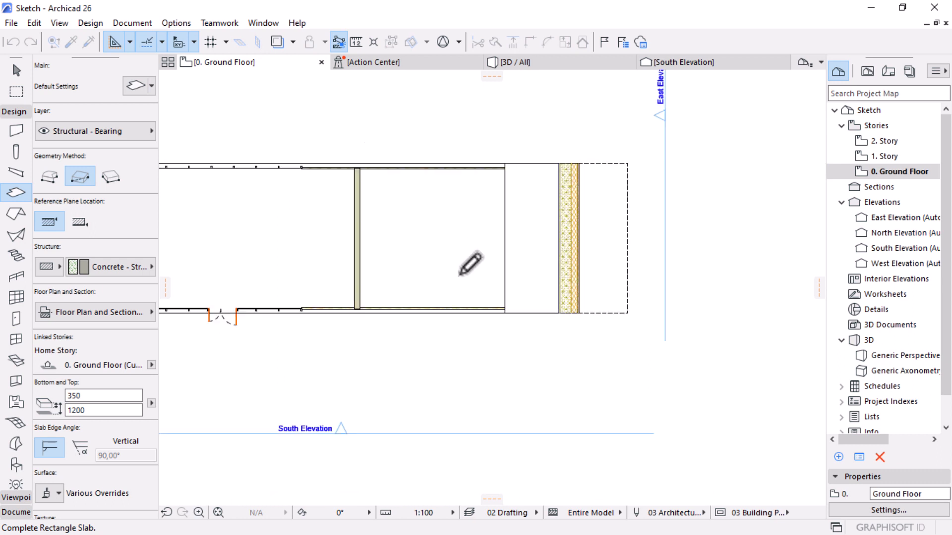
scroll(503, 245, "up", 4)
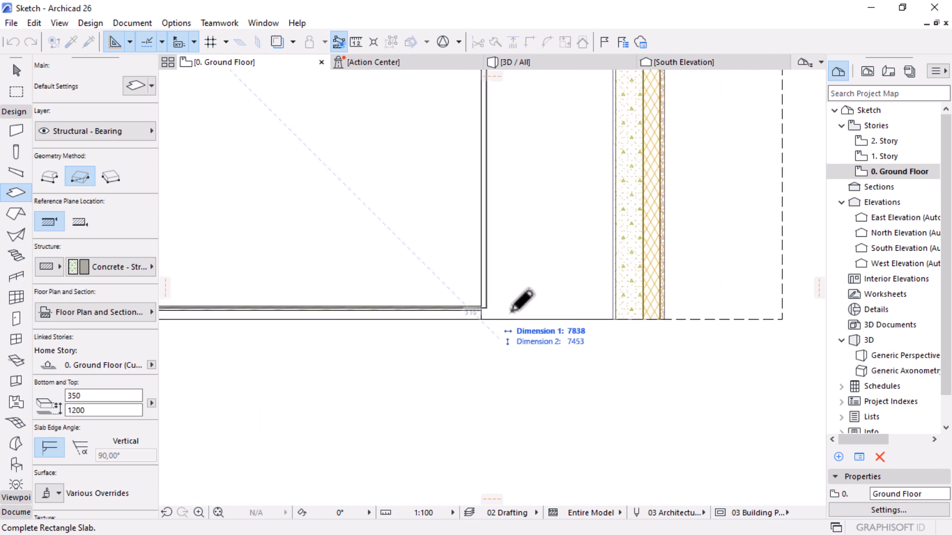
scroll(616, 313, "up", 4)
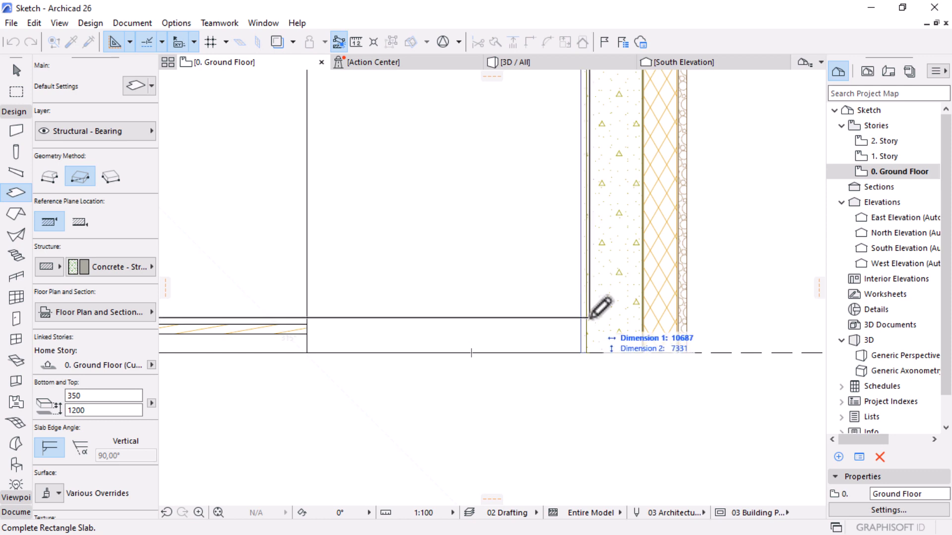
left_click(683, 278)
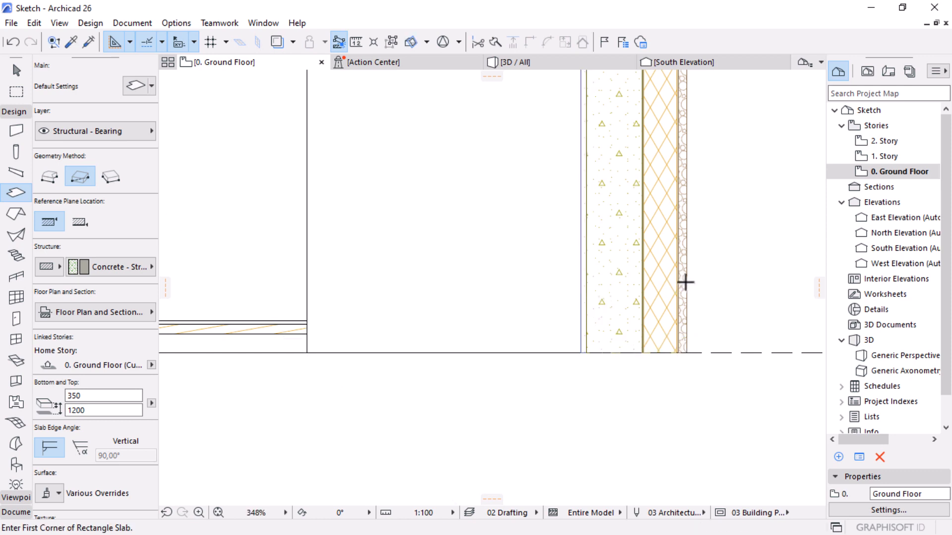
scroll(694, 285, "down", 4)
key("Escape")
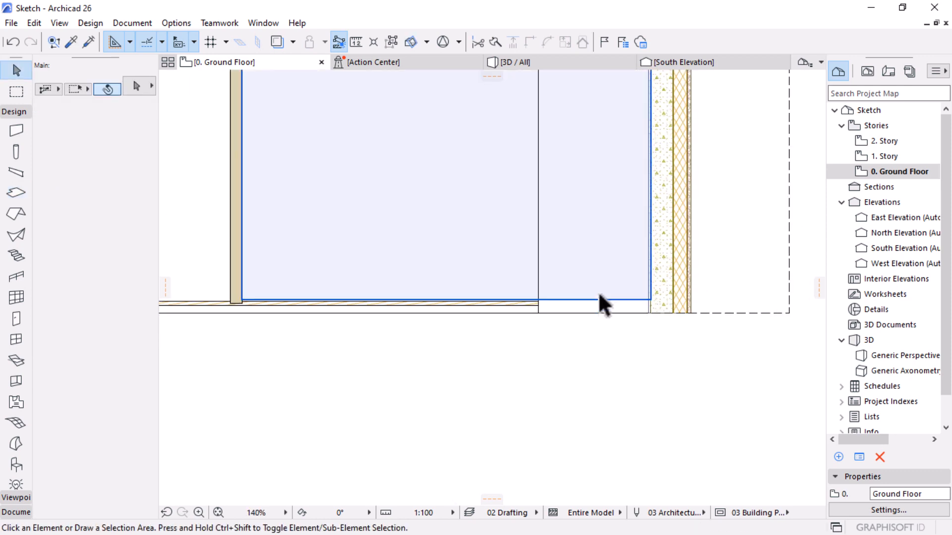
Step: Offset the raised slab's south edge to the inner face of the south curtain wall
left_click(605, 307)
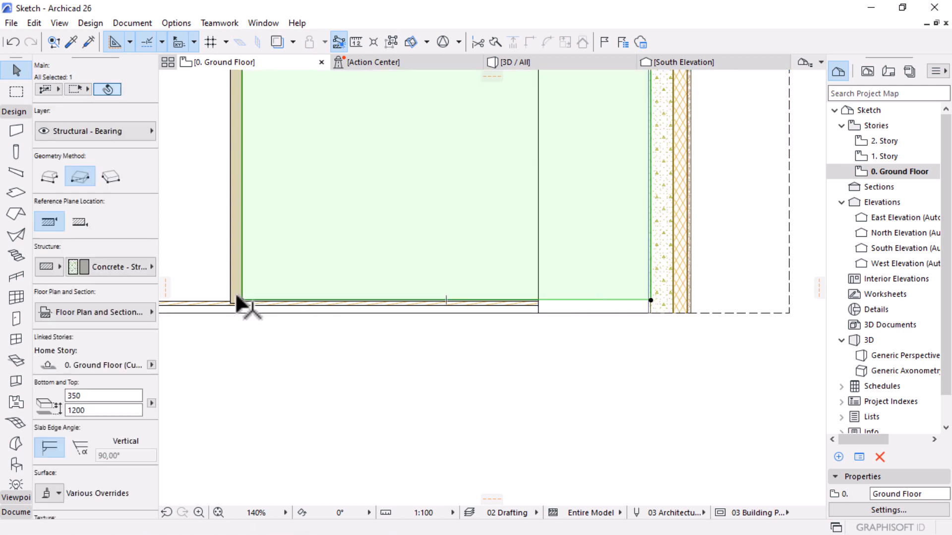
scroll(238, 304, "up", 4)
scroll(237, 307, "up", 4)
left_click(307, 302)
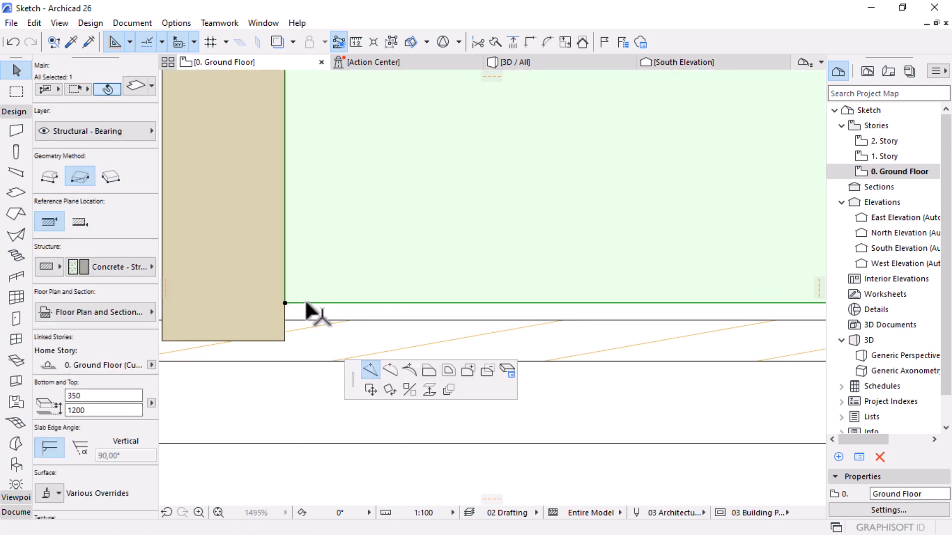
left_click(757, 253)
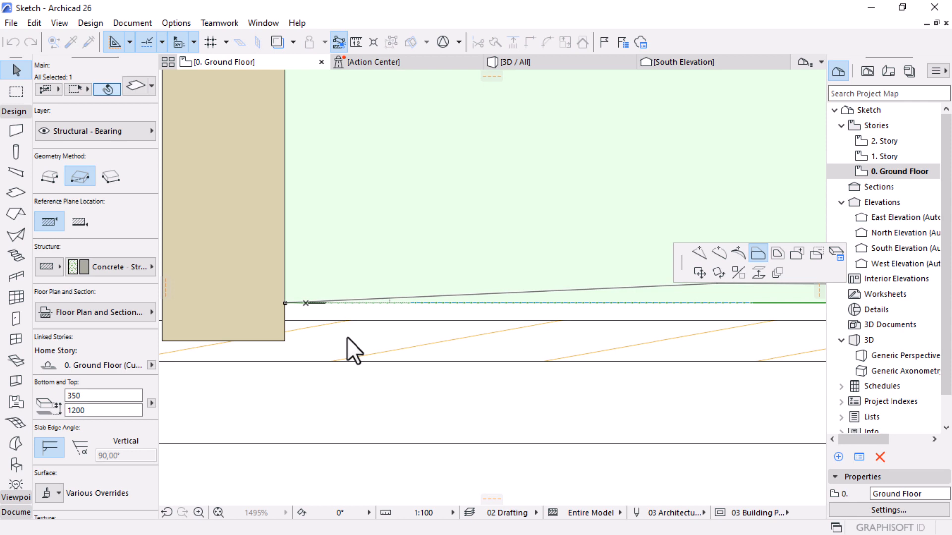
left_click(286, 319)
Step: Shorten both ends of the low interior wall to meet the inner faces of the south and north curtain walls
left_click(232, 284)
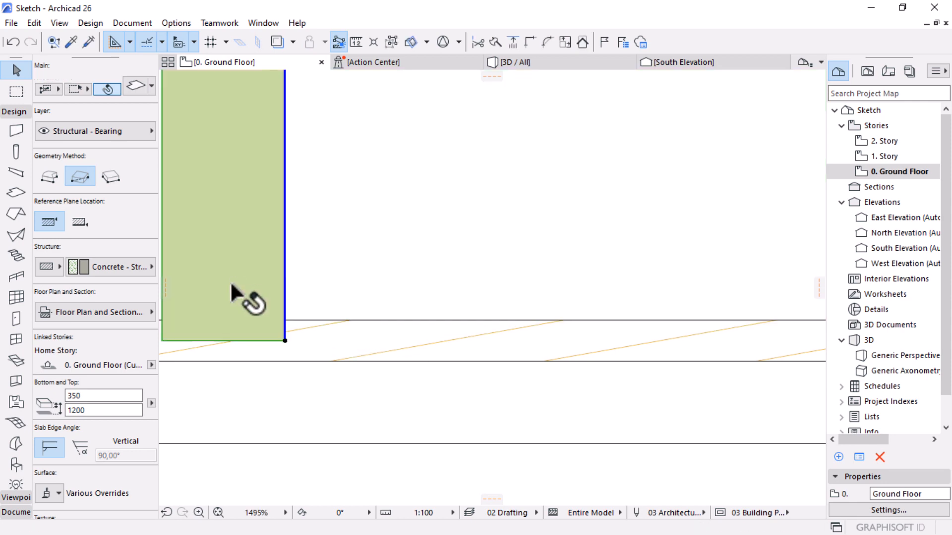
left_click(285, 341)
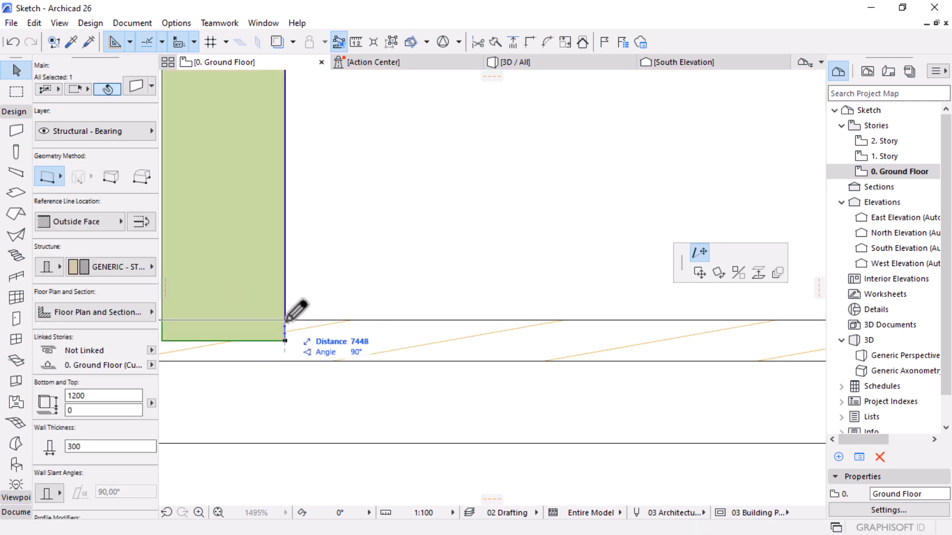
left_click(286, 320)
scroll(594, 370, "down", 7)
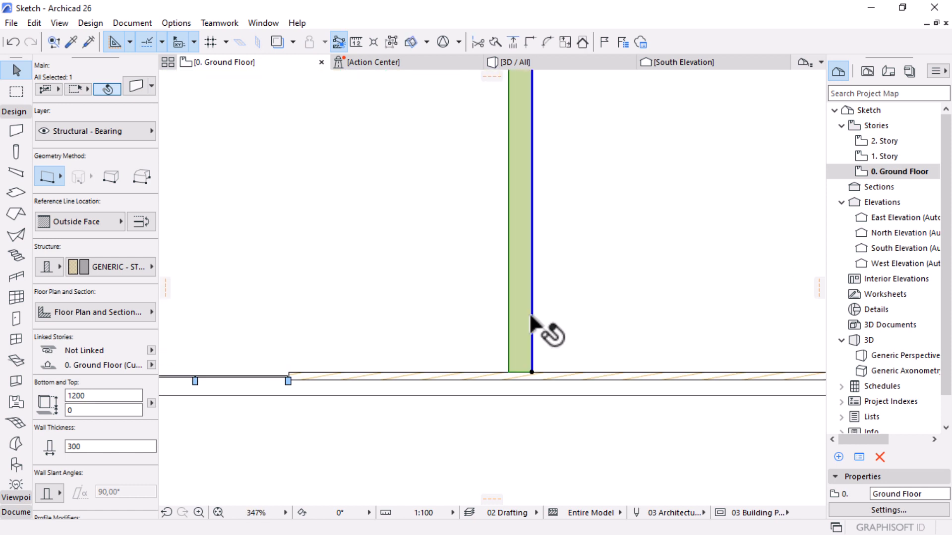
scroll(532, 318, "down", 4)
middle_click_drag(488, 372, 474, 441)
scroll(541, 154, "up", 1)
scroll(543, 164, "up", 10)
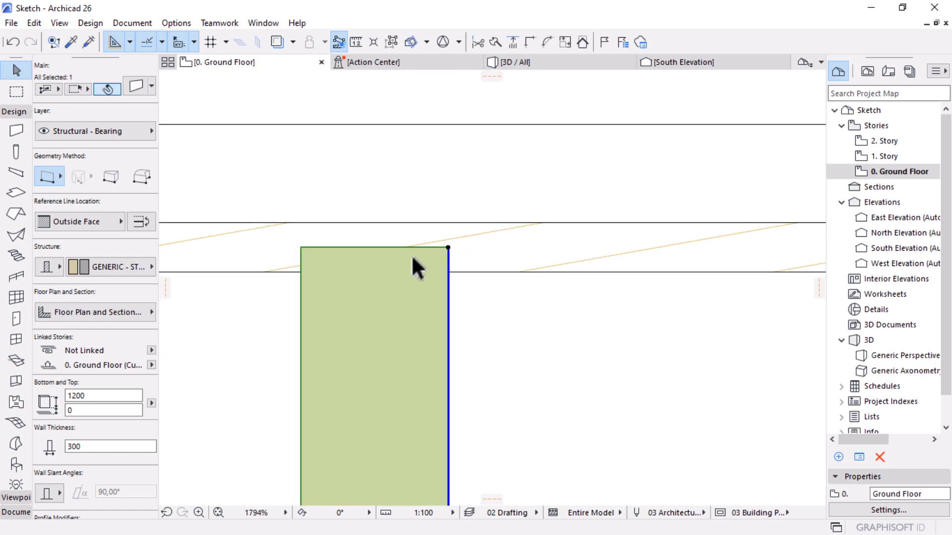
left_click(448, 247)
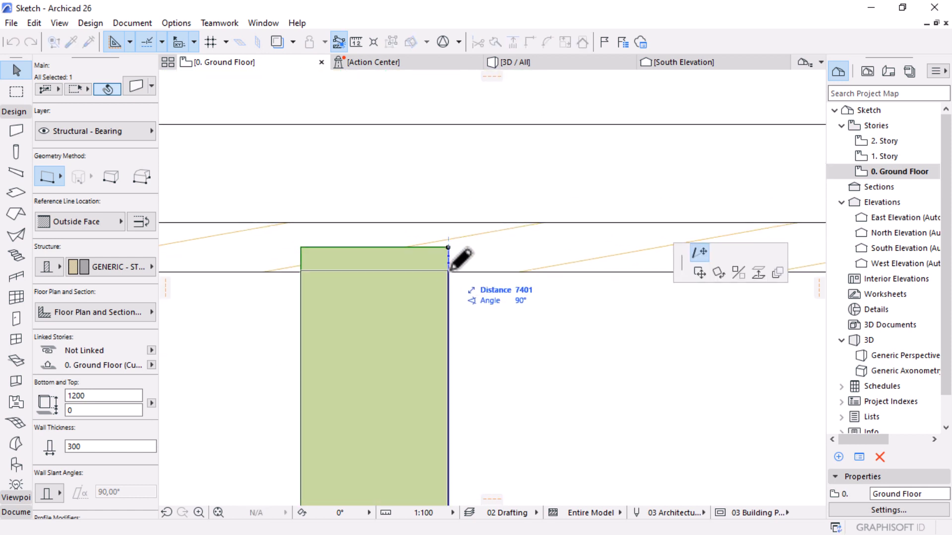
left_click(449, 270)
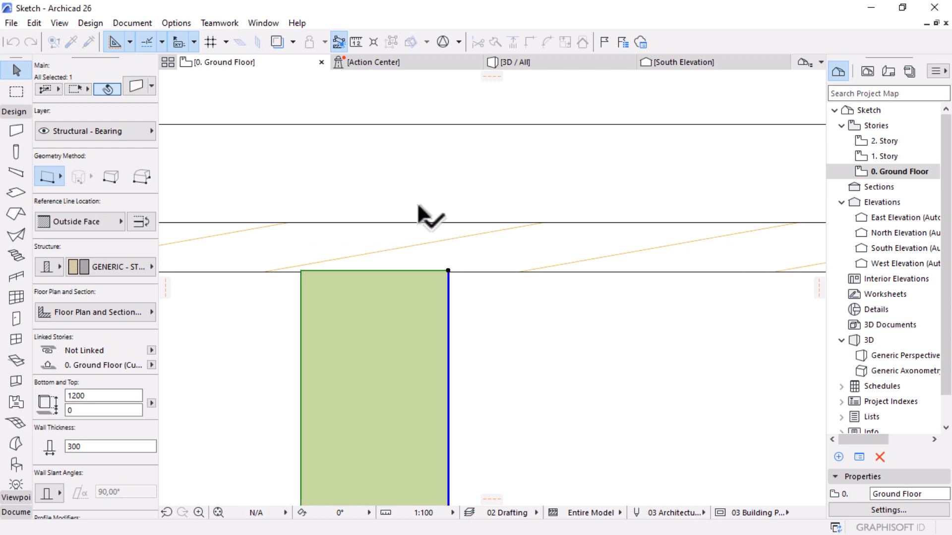
scroll(415, 213, "down", 8)
scroll(449, 235, "down", 4)
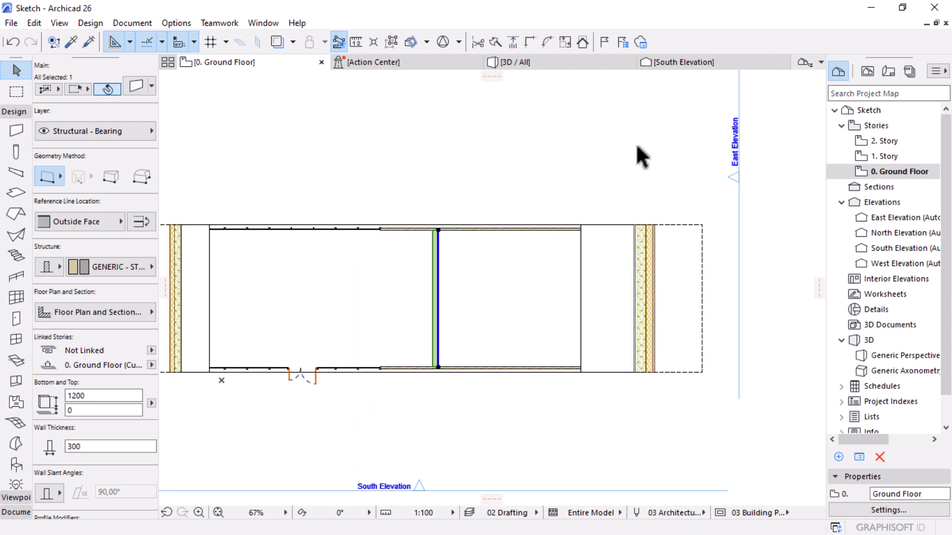
Step: In the 3D view, override the raised slab's top and edge surfaces, linked together, with Tiles - White Matte 15x15
left_click(545, 59)
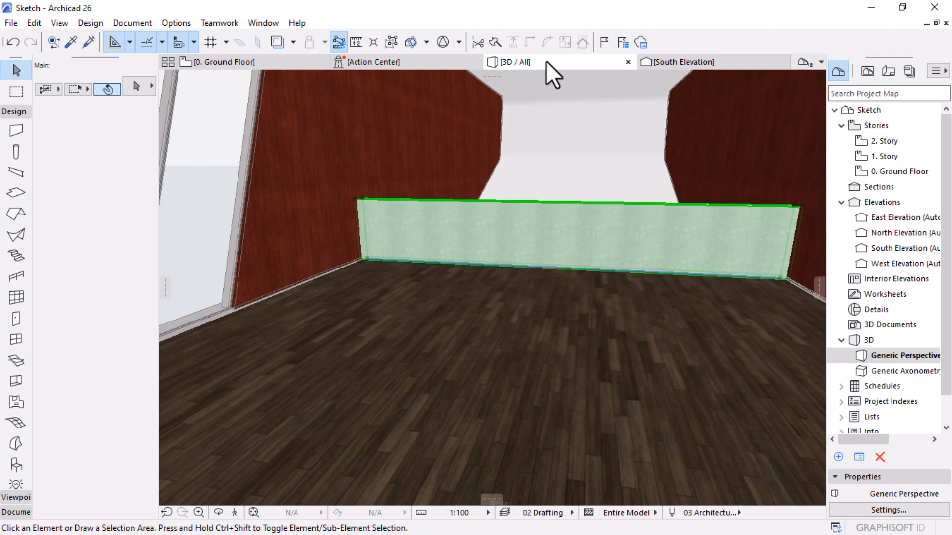
scroll(646, 145, "up", 5)
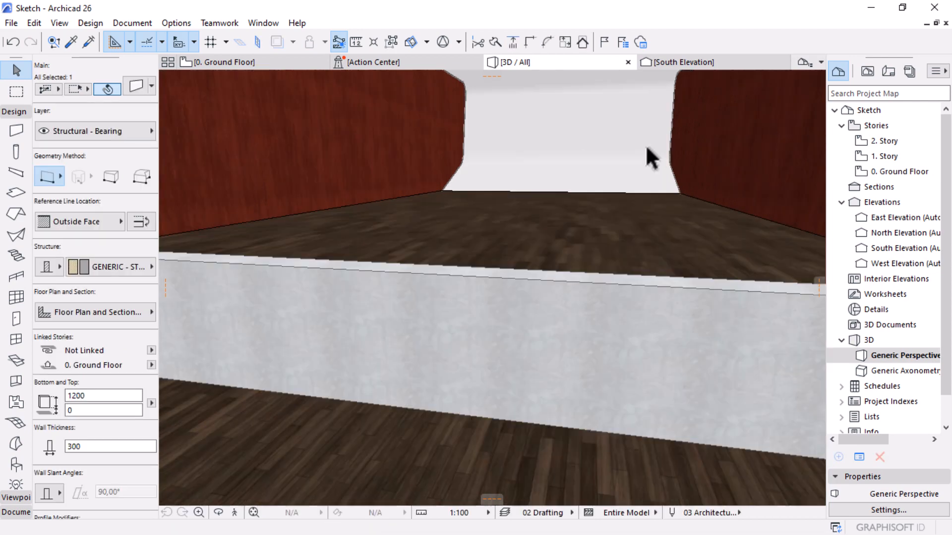
scroll(625, 171, "down", 3)
key("Escape")
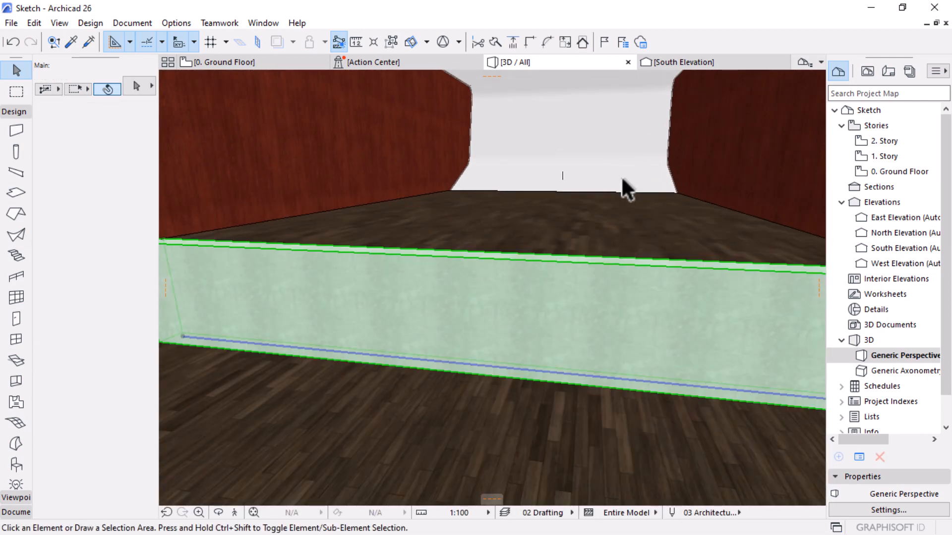
middle_click_drag(494, 226, 555, 280, "shift")
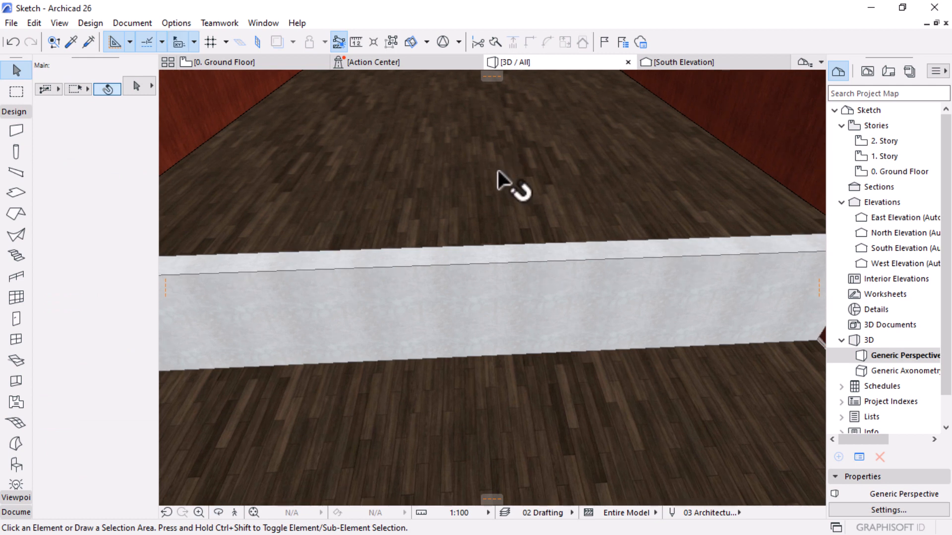
left_click(511, 185)
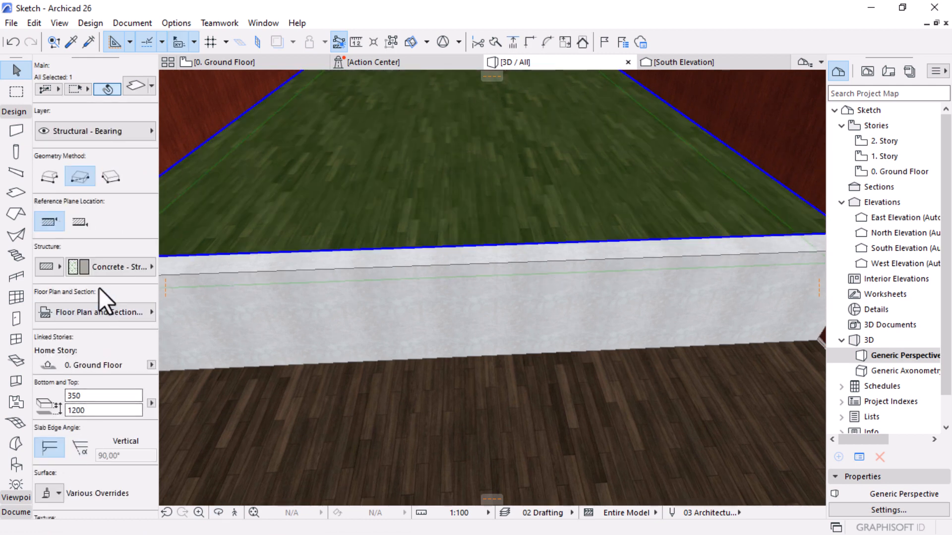
scroll(65, 440, "down", 5)
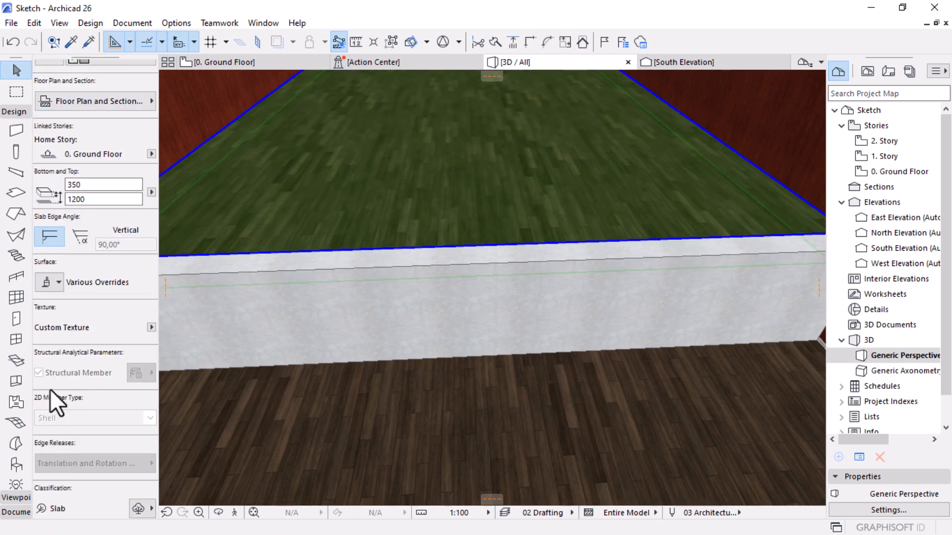
left_click(51, 275)
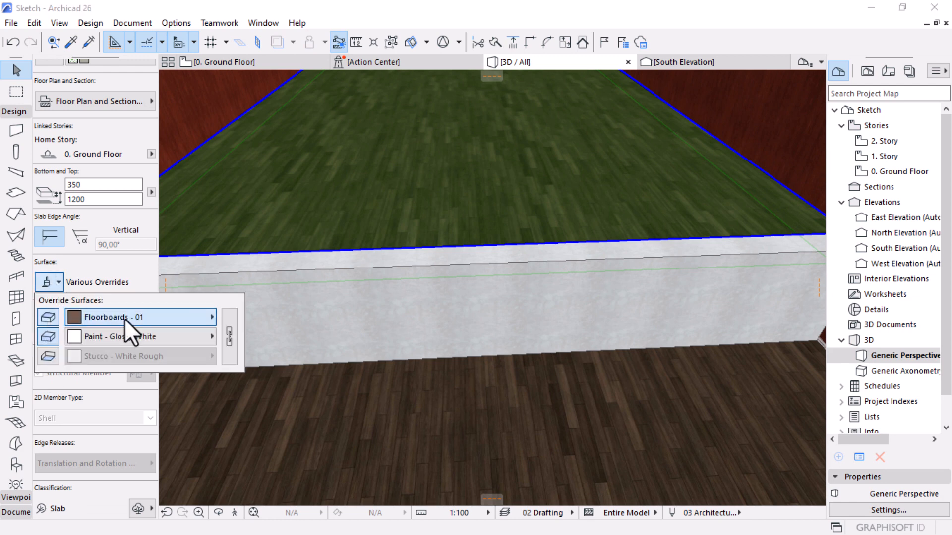
left_click(124, 317)
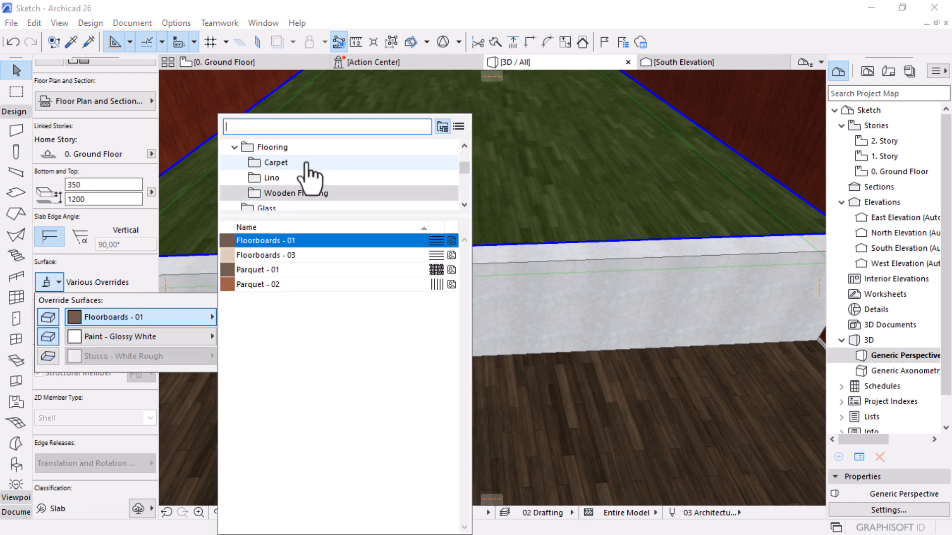
type("tile")
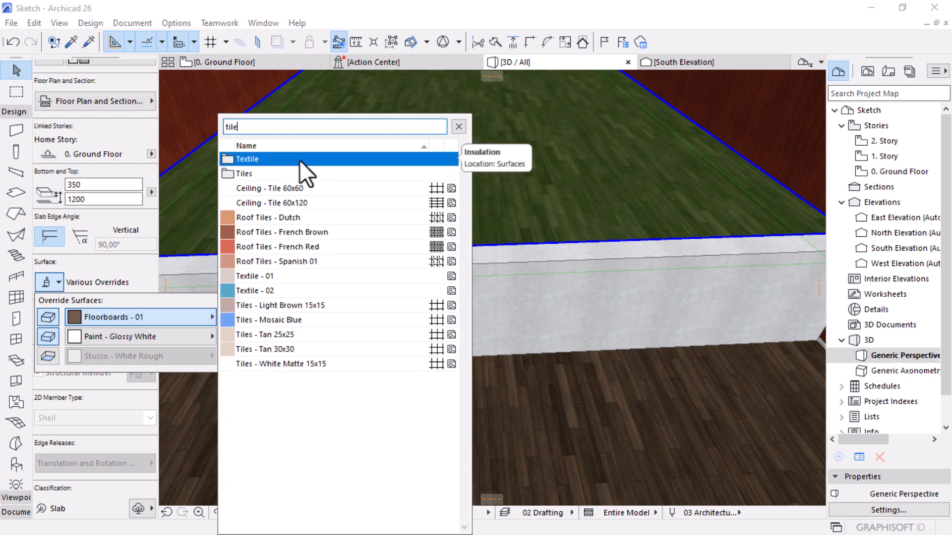
left_click(266, 365)
left_click(228, 337)
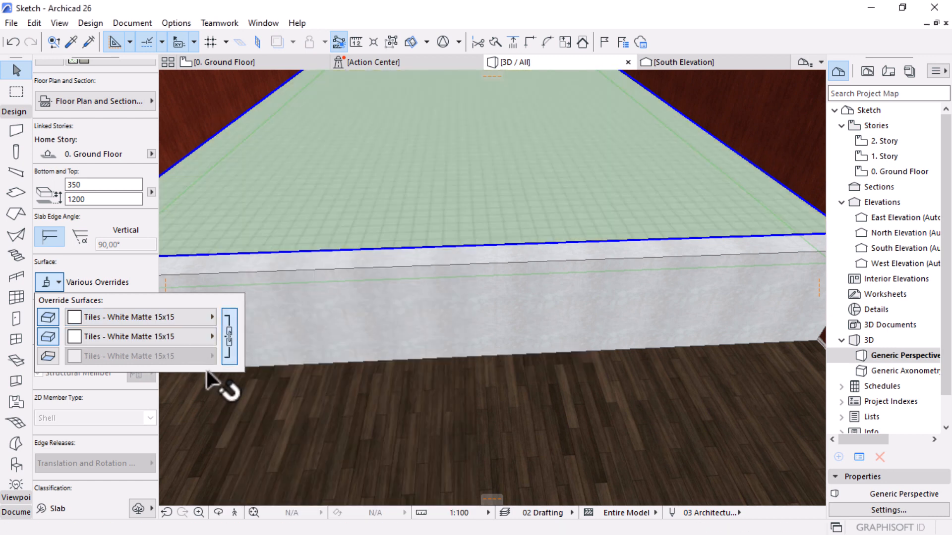
left_click(531, 450)
key("Escape")
Step: Examine the tiled raised slab and the low wall in 3D from inside and outside the shell
scroll(511, 310, "down", 3)
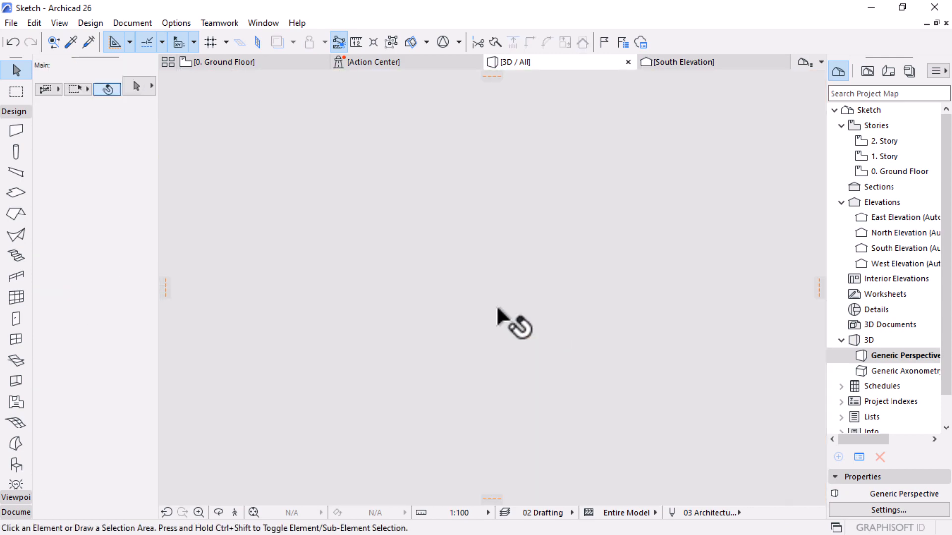
scroll(534, 304, "up", 2)
middle_click_drag(534, 282, 562, 222, "shift")
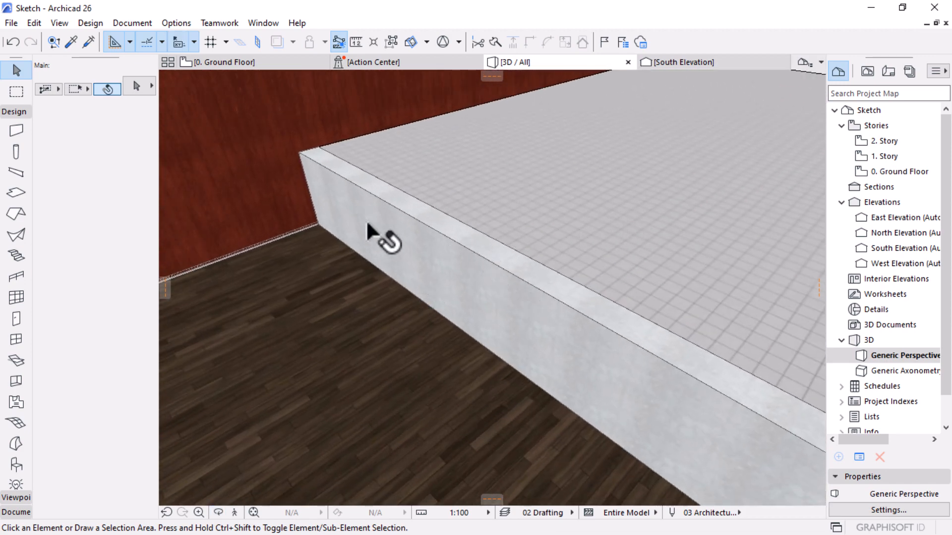
middle_click_drag(453, 202, 650, 269, "shift")
left_click_drag(649, 269, 650, 262)
scroll(653, 247, "down", 3)
scroll(423, 371, "up", 6)
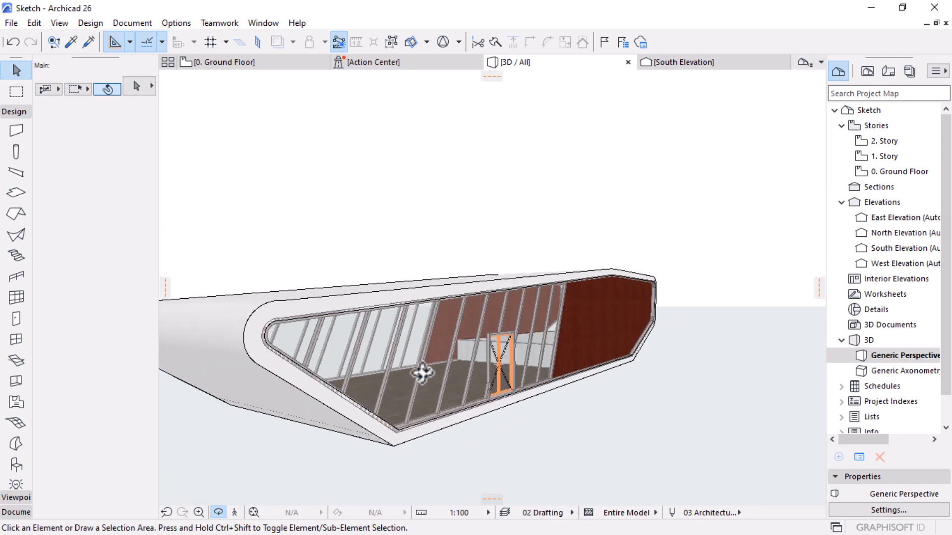
scroll(506, 328, "up", 3)
left_click_drag(593, 325, 617, 329)
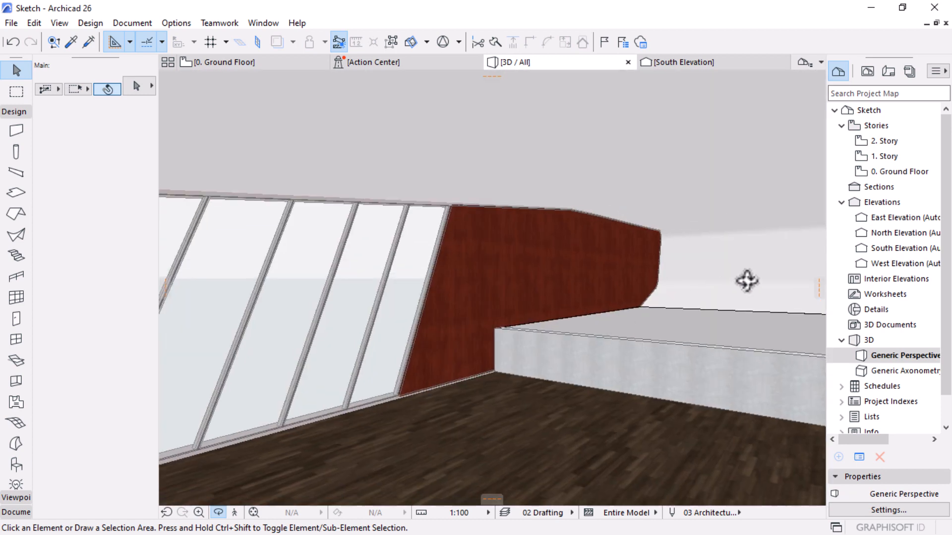
Step: In the 3D view, offset the raised slab's east edge outward by about 197 to meet the sloping shell
scroll(751, 267, "up", 4)
left_click_drag(753, 259, 629, 355)
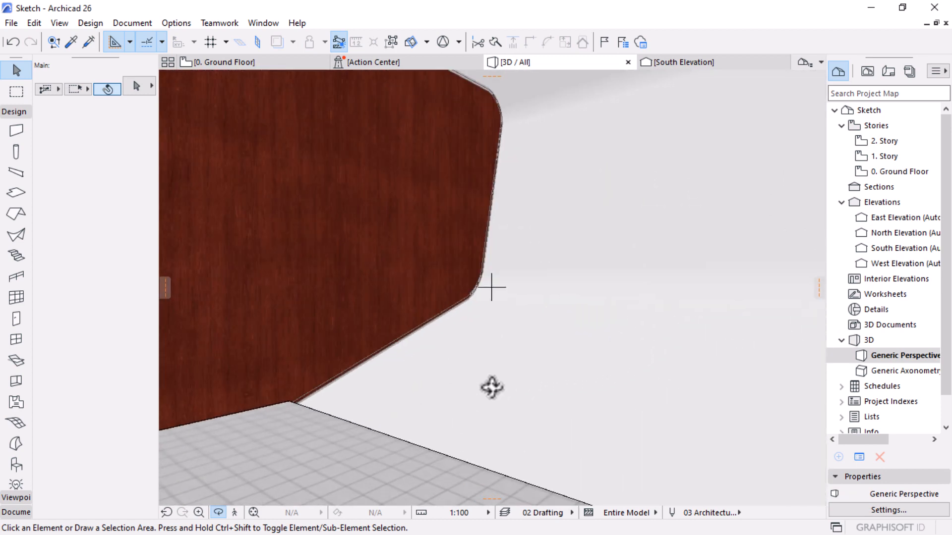
left_click_drag(491, 387, 266, 388)
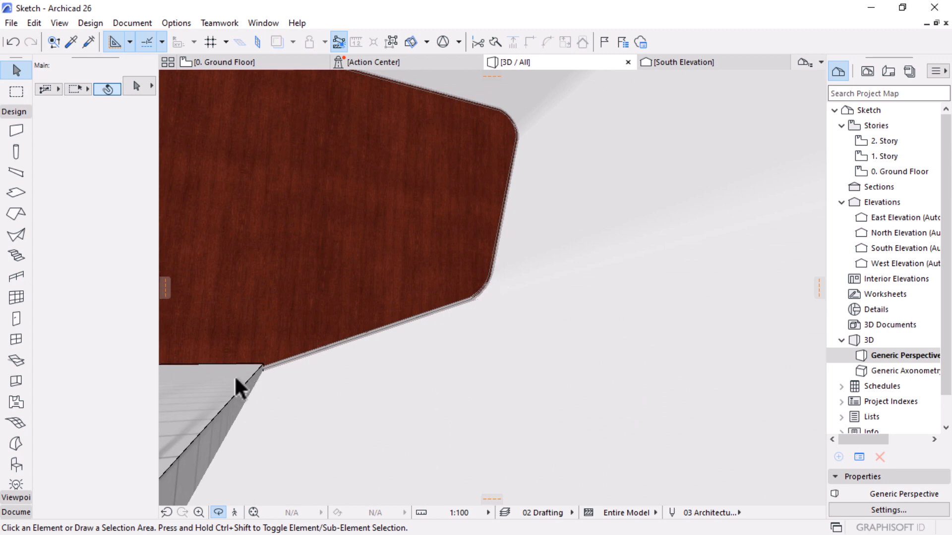
left_click(251, 386)
left_click(249, 386)
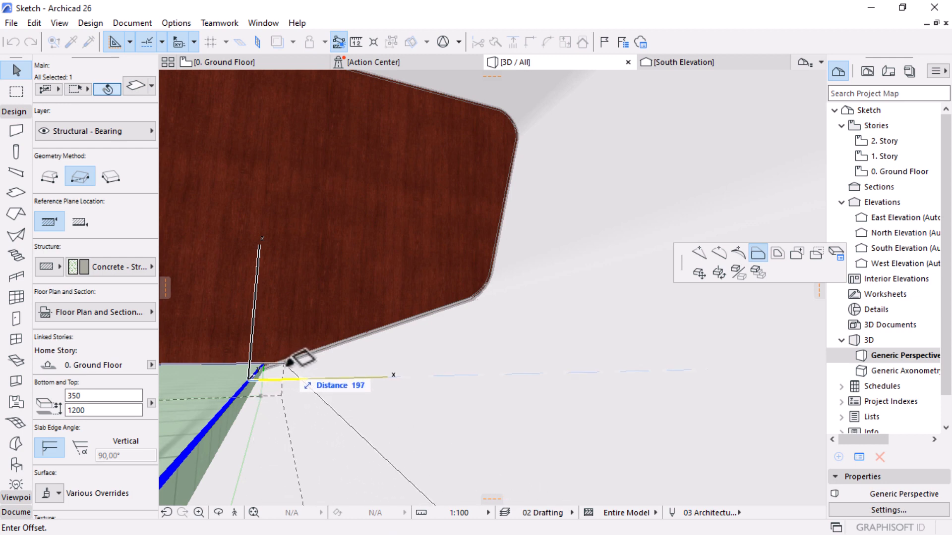
left_click(288, 362)
left_click(602, 318)
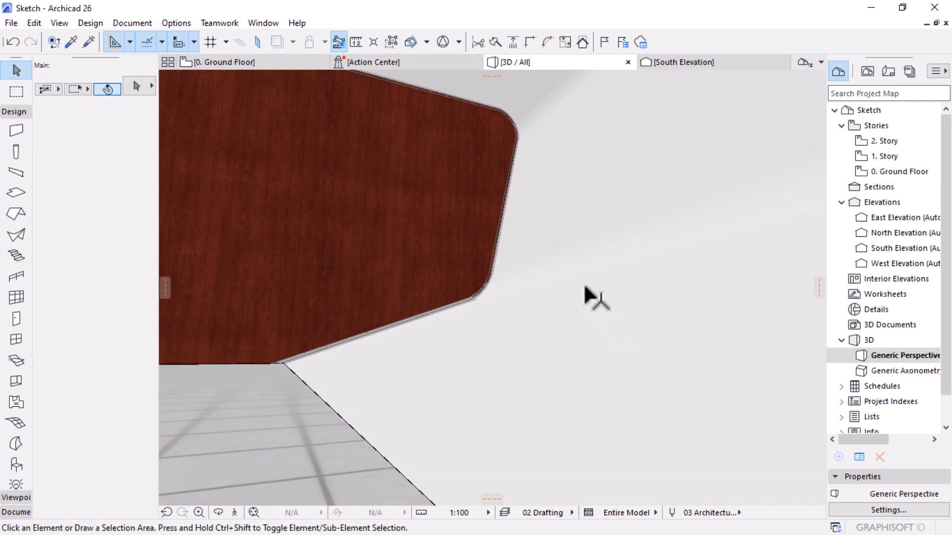
scroll(585, 286, "down", 2)
middle_click_drag(297, 370, 471, 342)
scroll(476, 337, "down", 4)
middle_click_drag(495, 381, 509, 412)
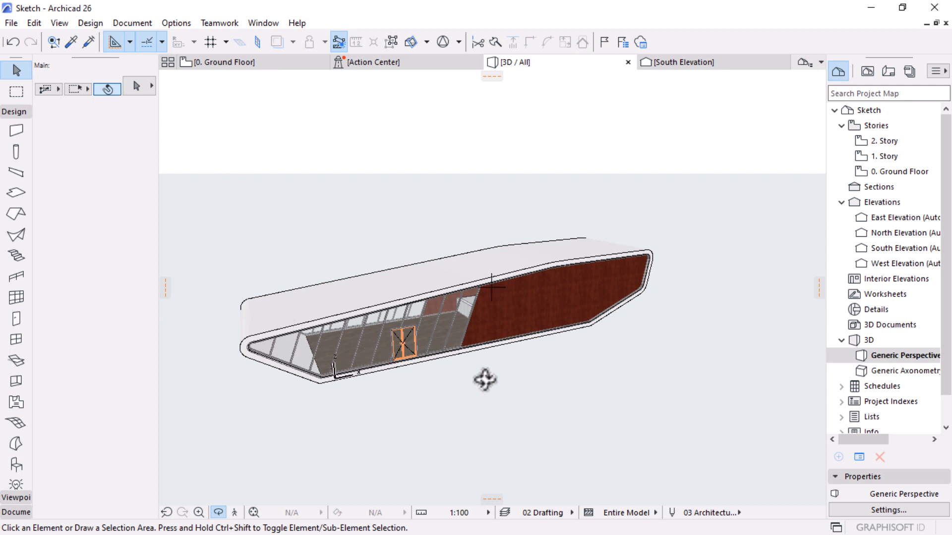
Step: Draw a section line lengthwise through the middle of the building on the Ground Floor plan, looking north
left_click(221, 63)
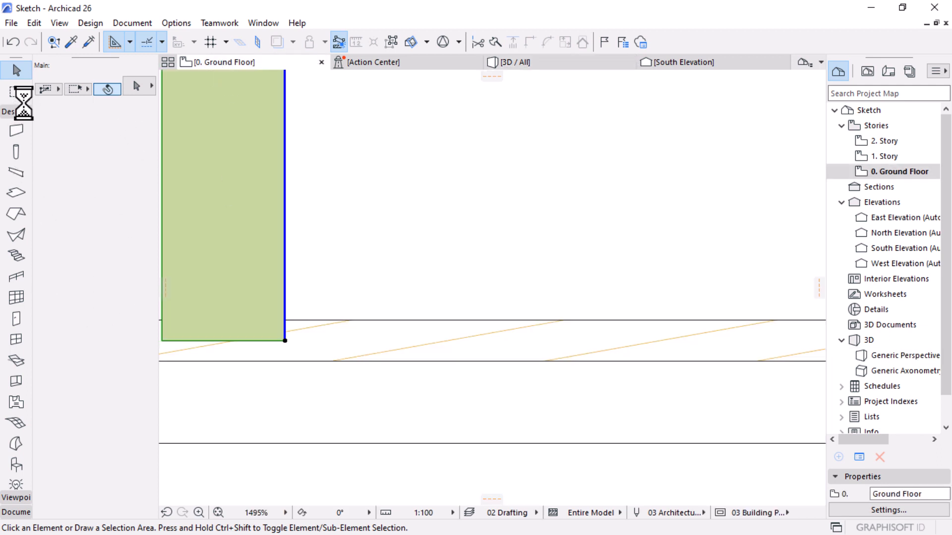
left_click(15, 111)
left_click(16, 127)
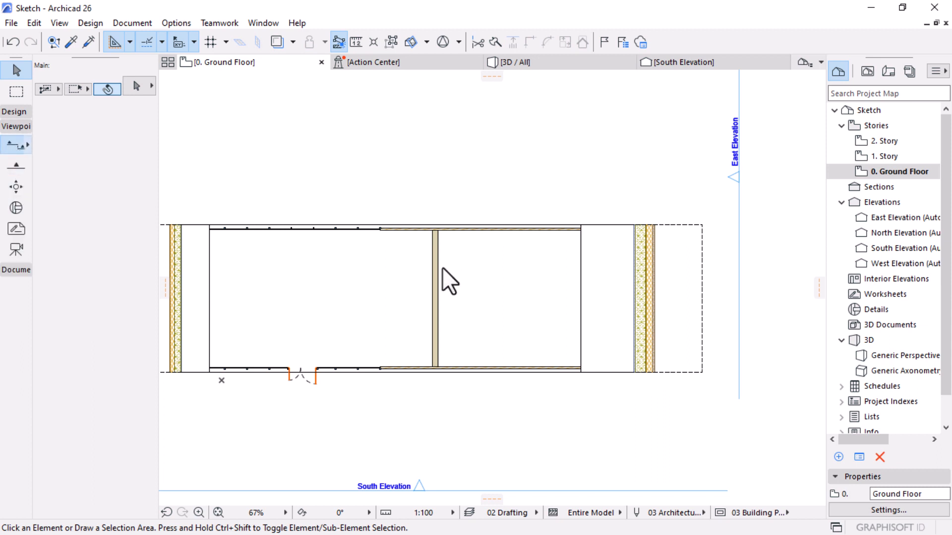
scroll(633, 327, "down", 2)
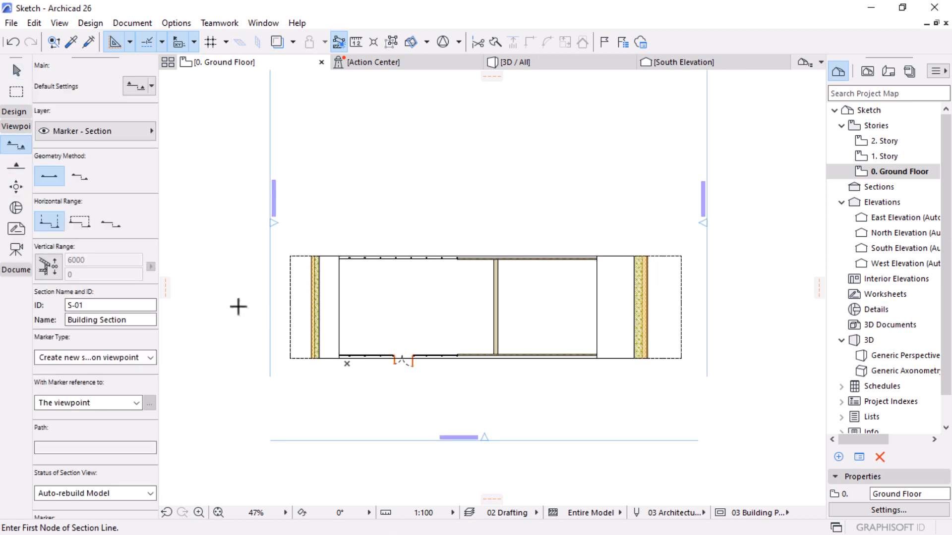
left_click(238, 307)
left_click(721, 306)
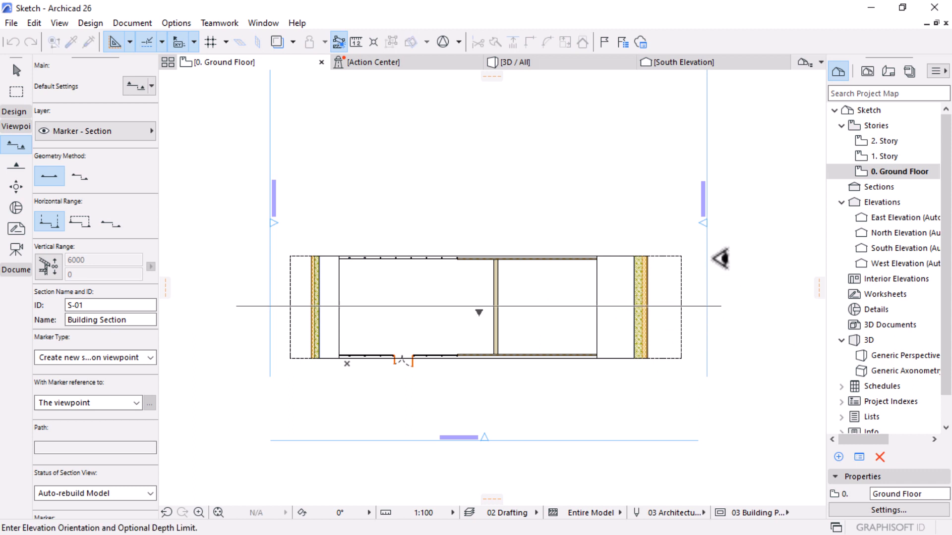
left_click(511, 200)
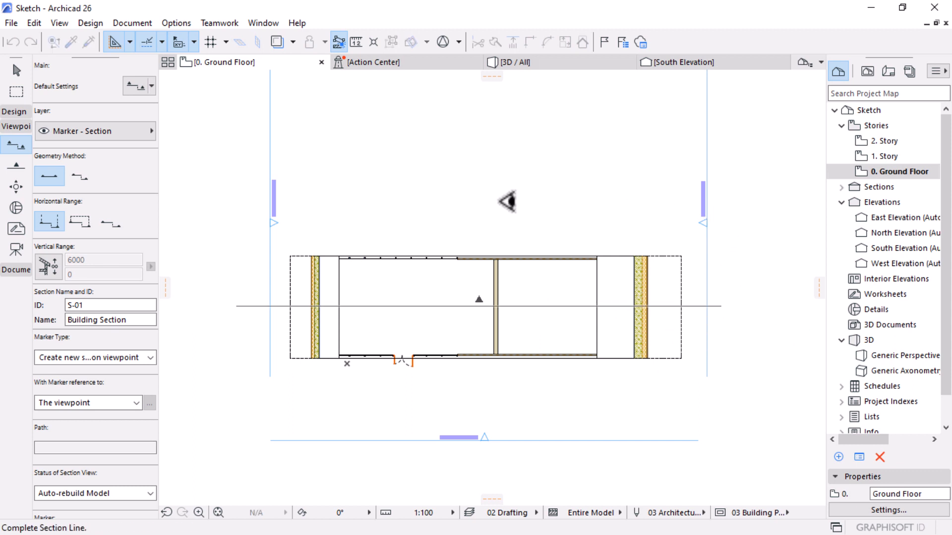
key("Escape")
Step: Open the new building section from its marker with the current view settings
left_click(717, 300)
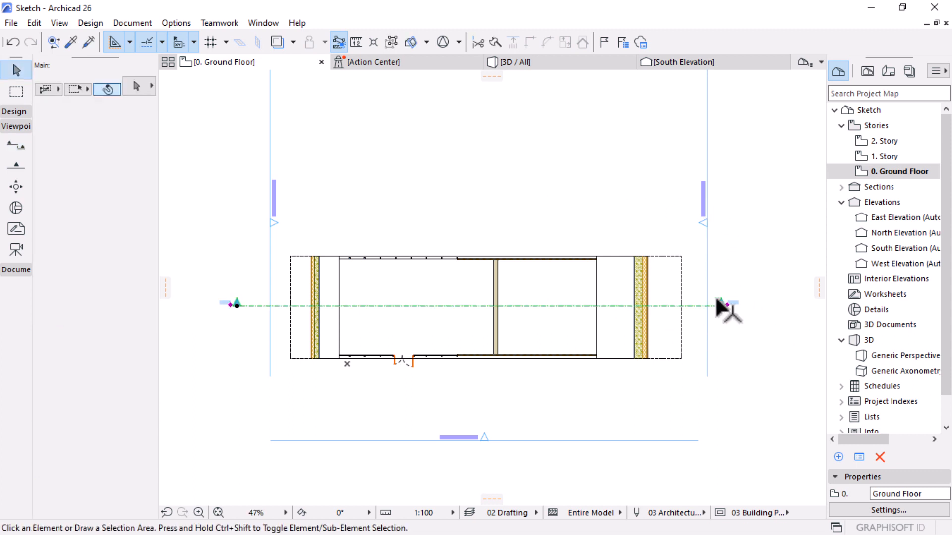
right_click(559, 160)
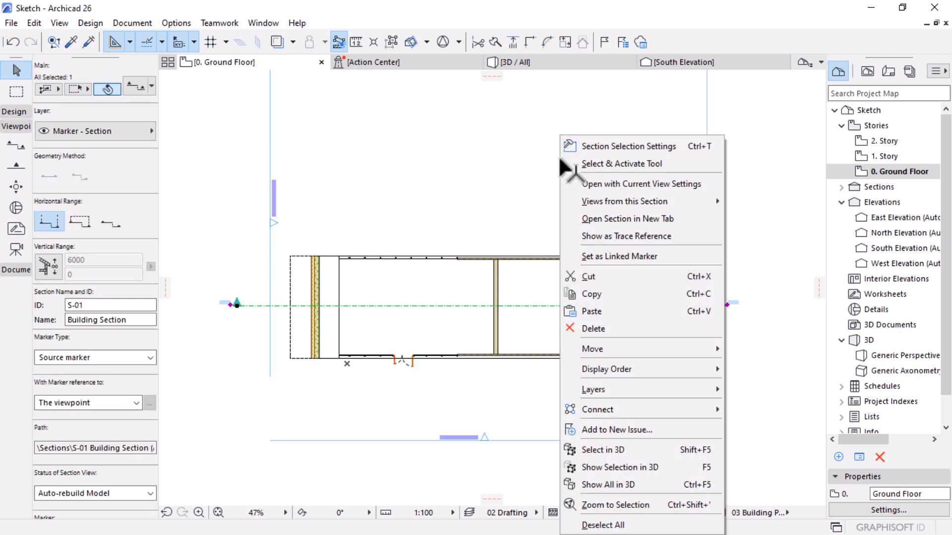
left_click(602, 184)
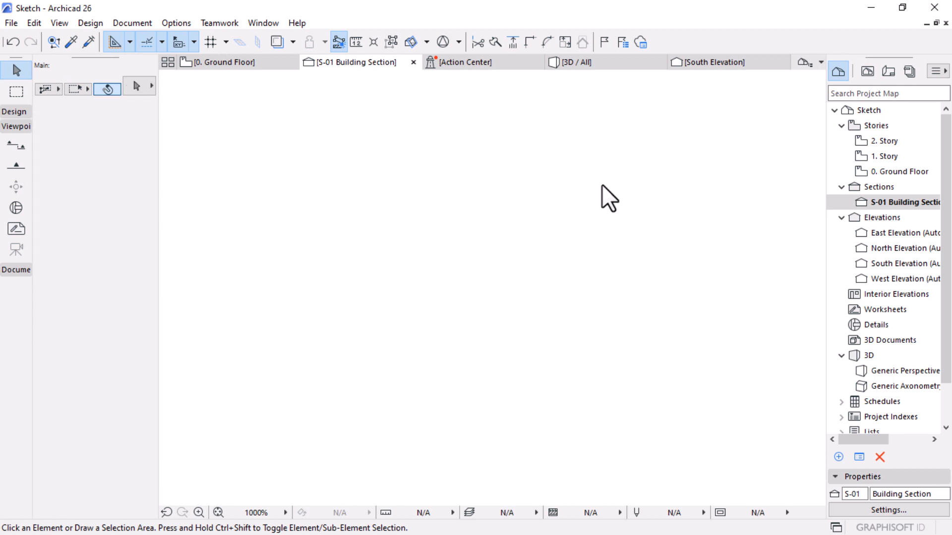
Step: In the section, start Solid Element Operations and set the raised slab as the target
scroll(670, 321, "up", 10)
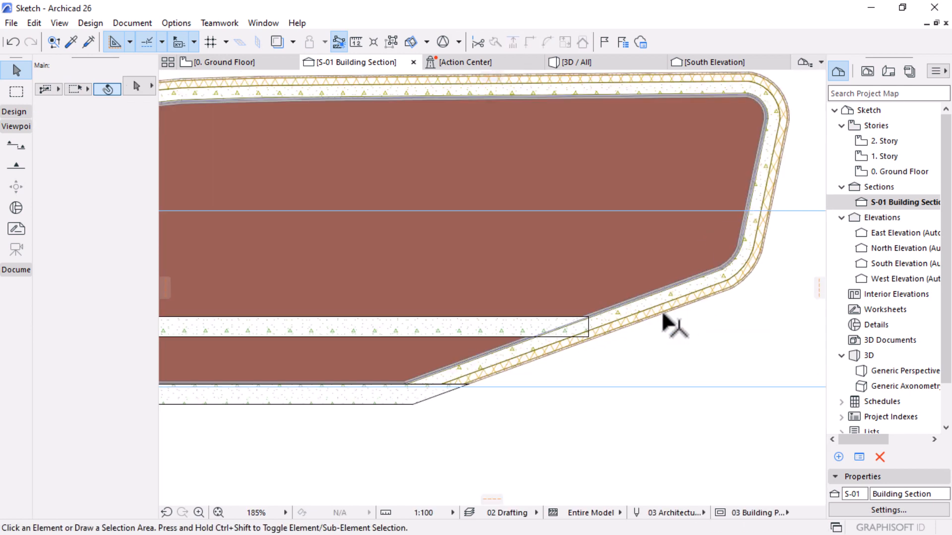
scroll(609, 302, "down", 2)
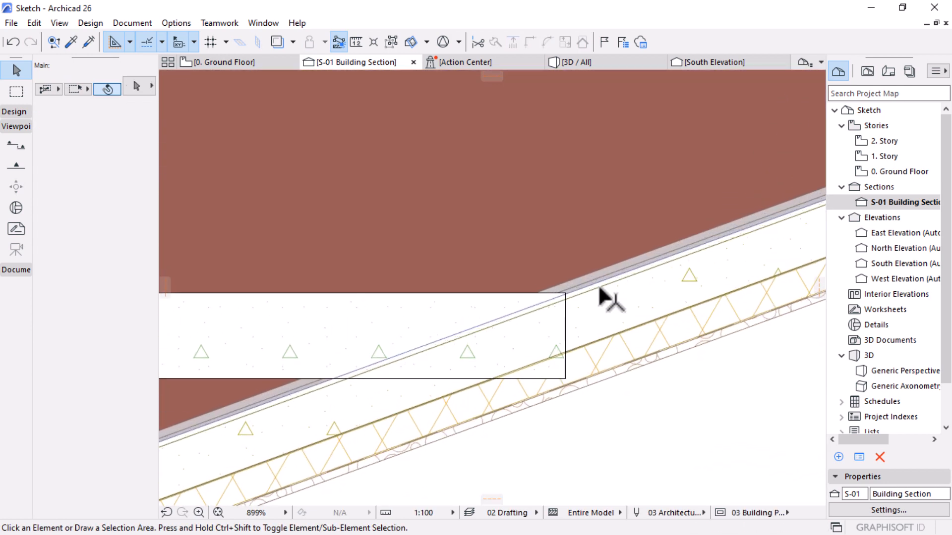
left_click(403, 318)
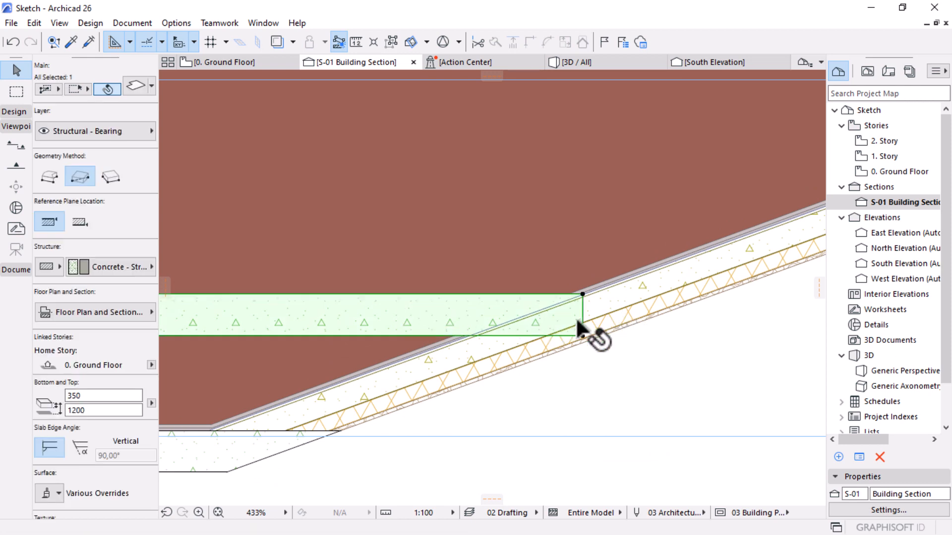
right_click(474, 310)
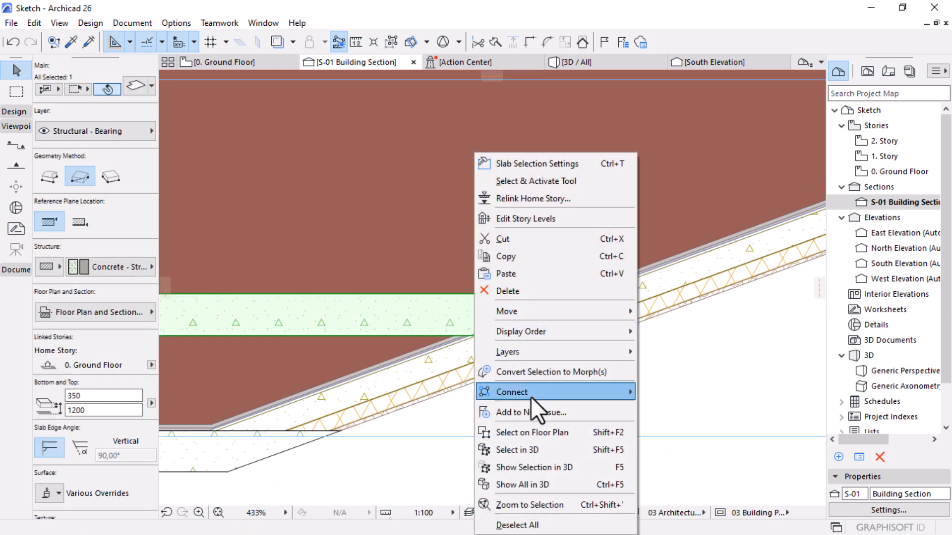
mouse_move(530, 397)
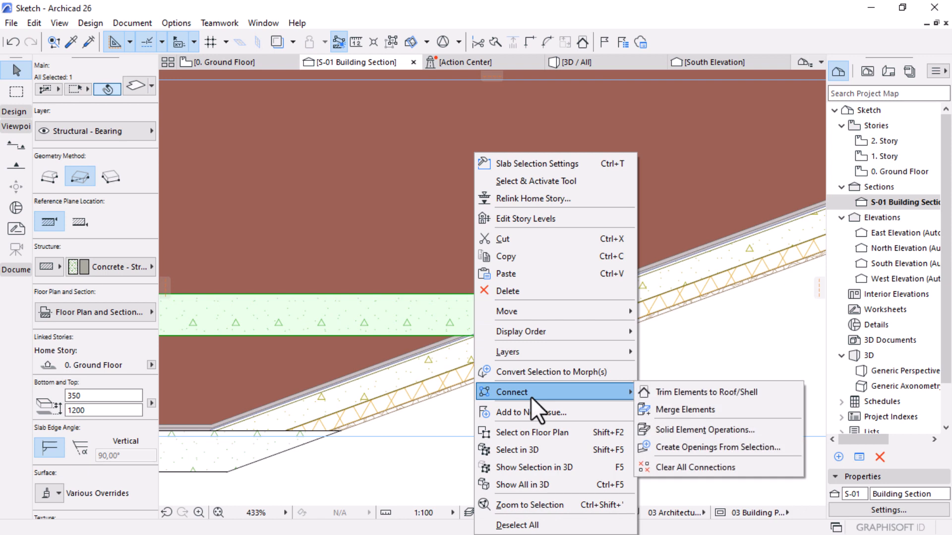
left_click(674, 429)
left_click(738, 102)
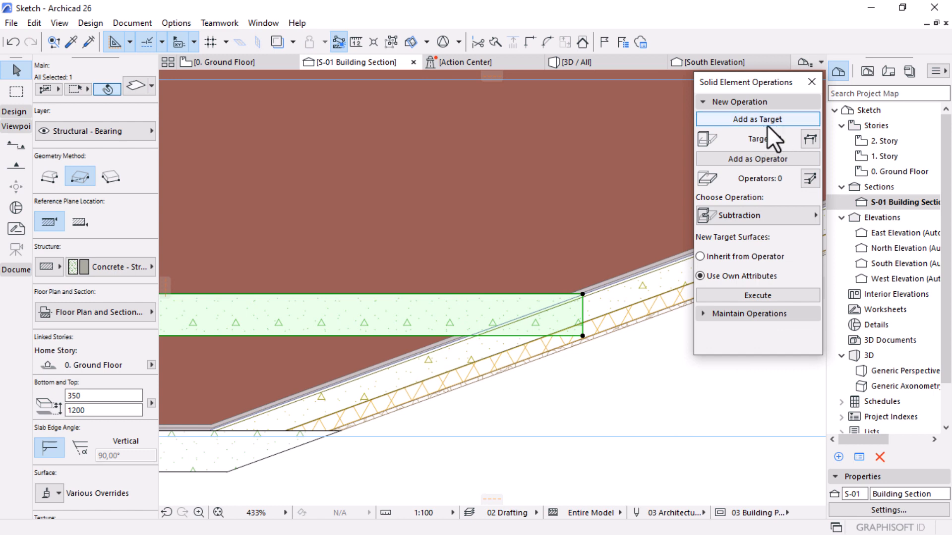
Step: Add the sloping shell as operator and execute a Subtraction with Use Own Attributes to trim the raised slab's end
left_click(433, 395)
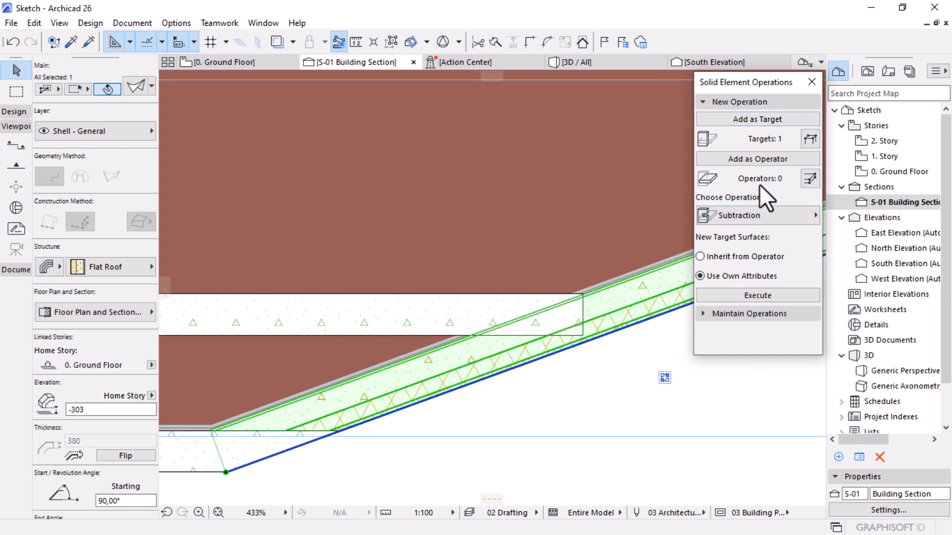
left_click(744, 159)
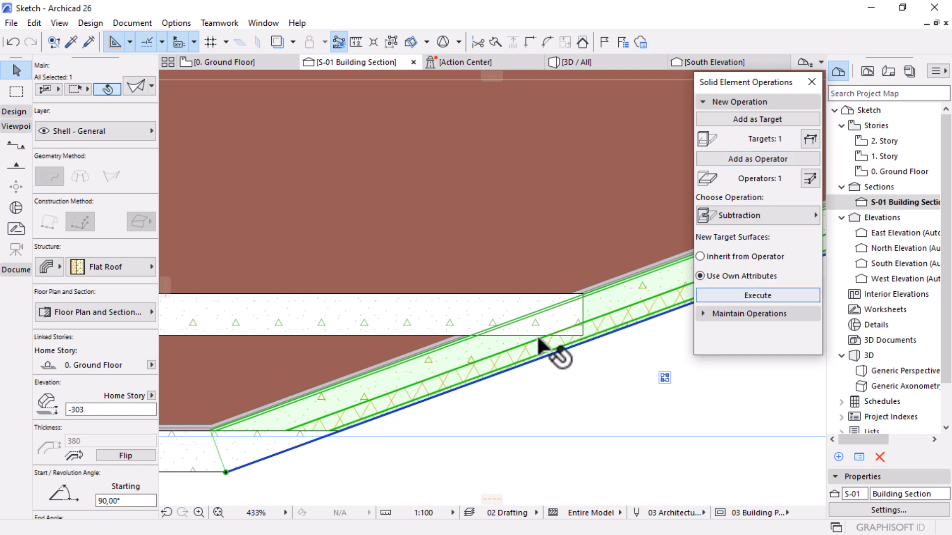
scroll(574, 350, "up", 1)
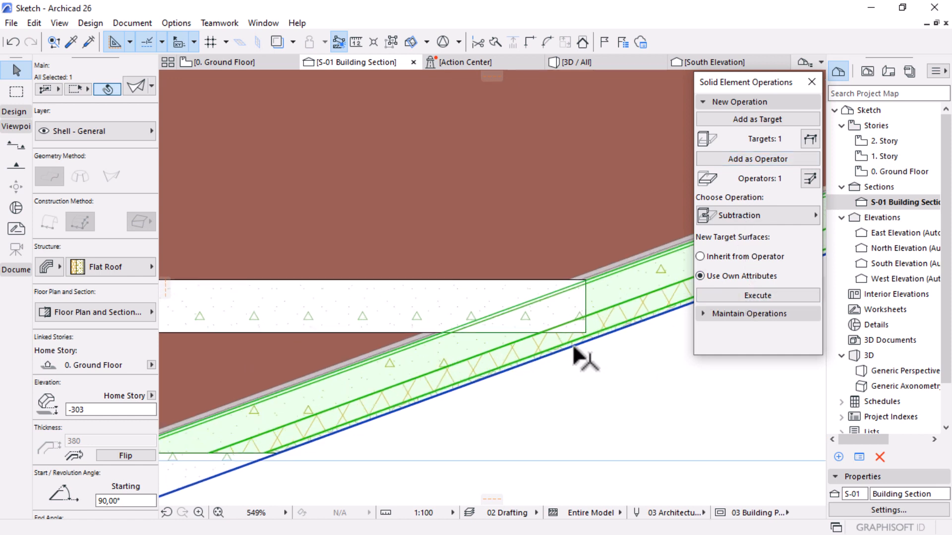
scroll(574, 349, "up", 2)
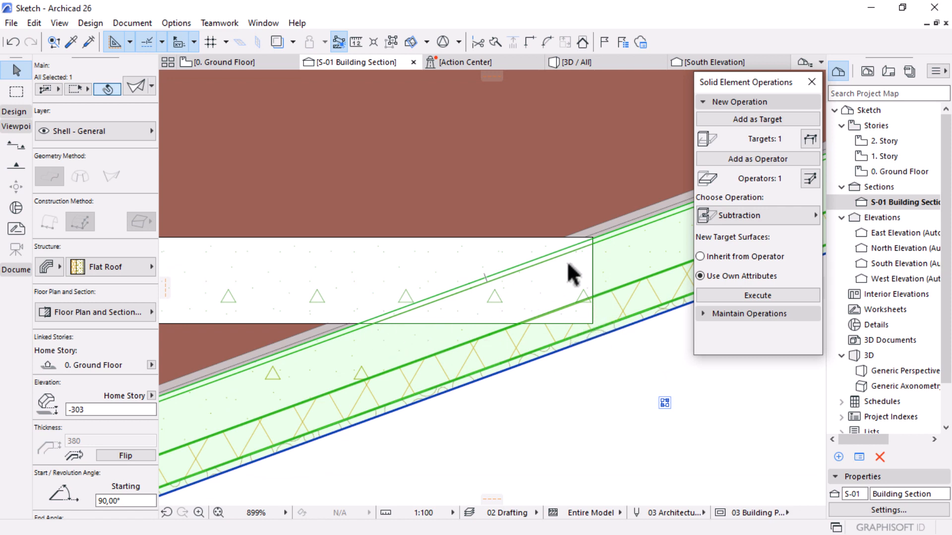
left_click(729, 296)
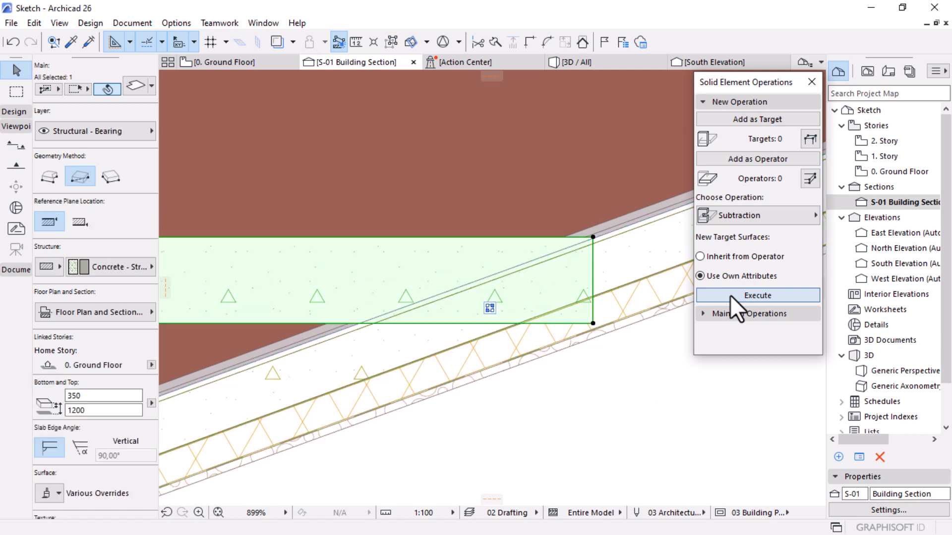
scroll(604, 277, "down", 8)
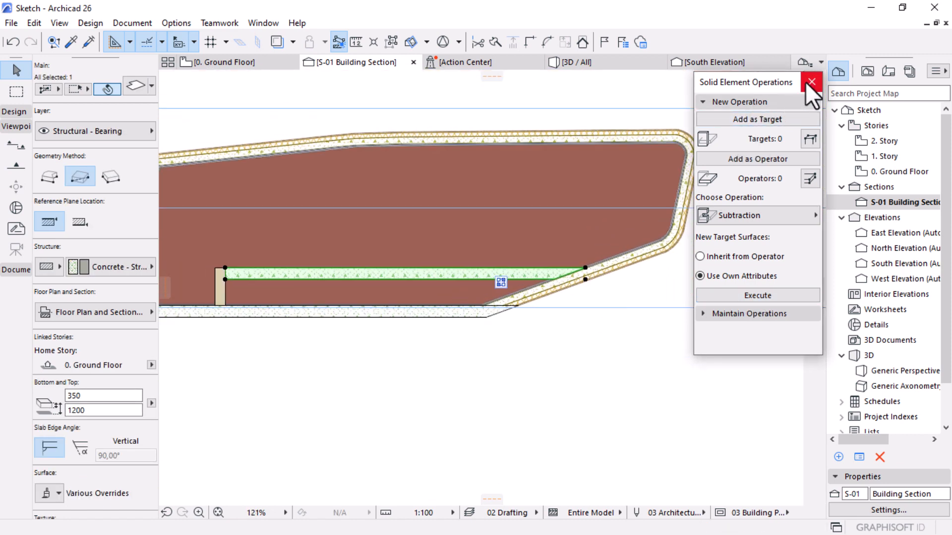
left_click(814, 82)
scroll(652, 264, "down", 1)
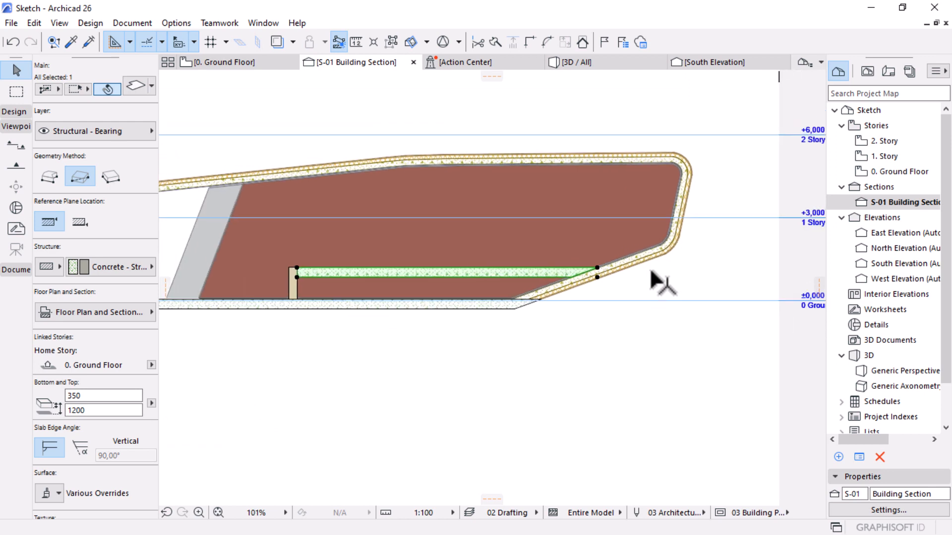
left_click(436, 374)
Step: Change the raised slab's building material to Timber - Structural
scroll(676, 321, "down", 2)
middle_click_drag(625, 321, 627, 291)
scroll(449, 254, "up", 3)
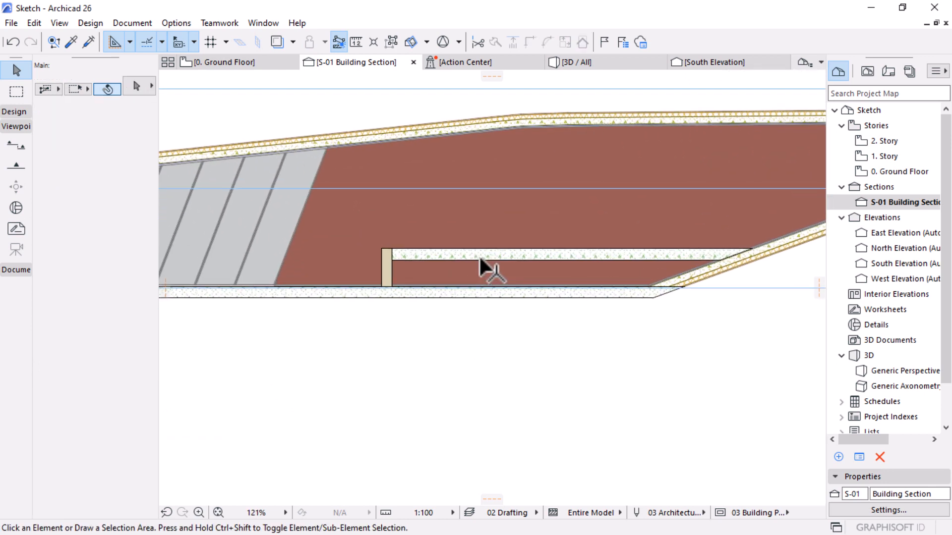
left_click(480, 254)
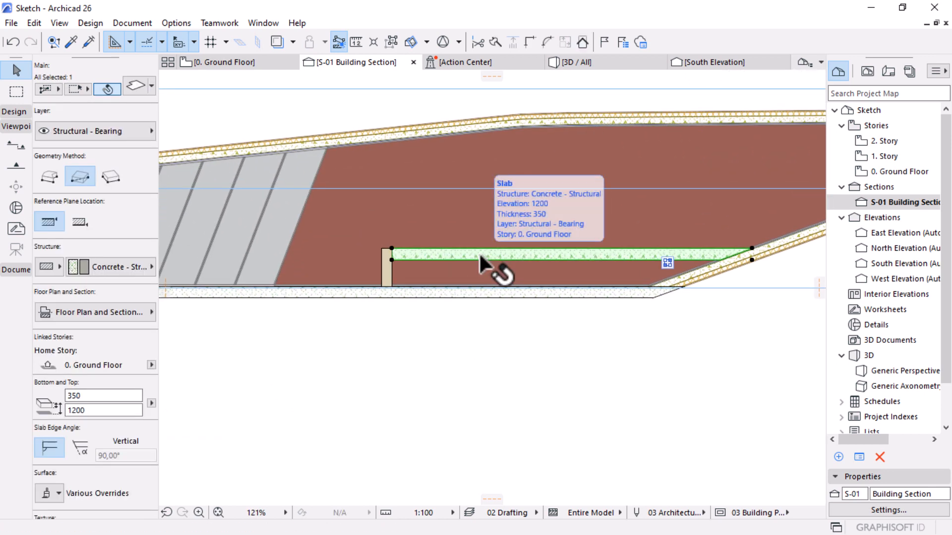
left_click(122, 268)
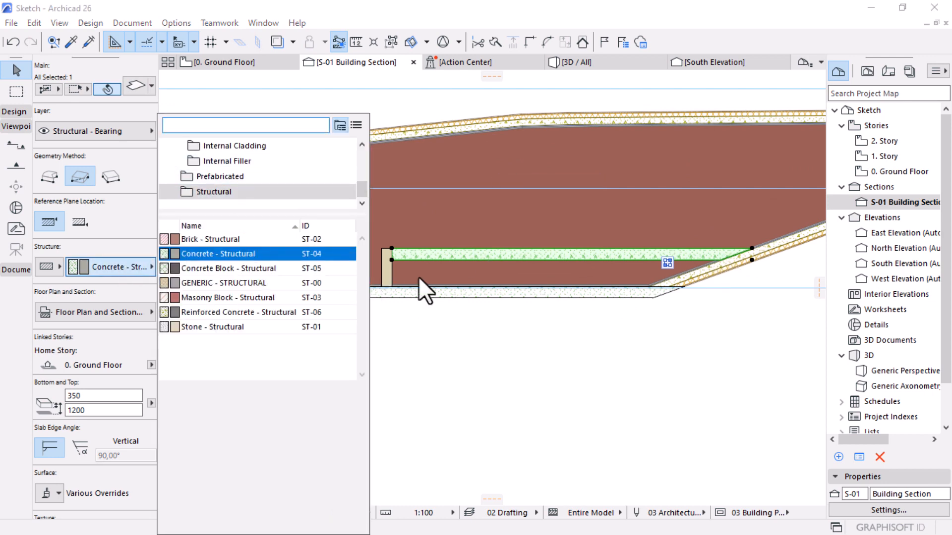
left_click(225, 125)
type("tim")
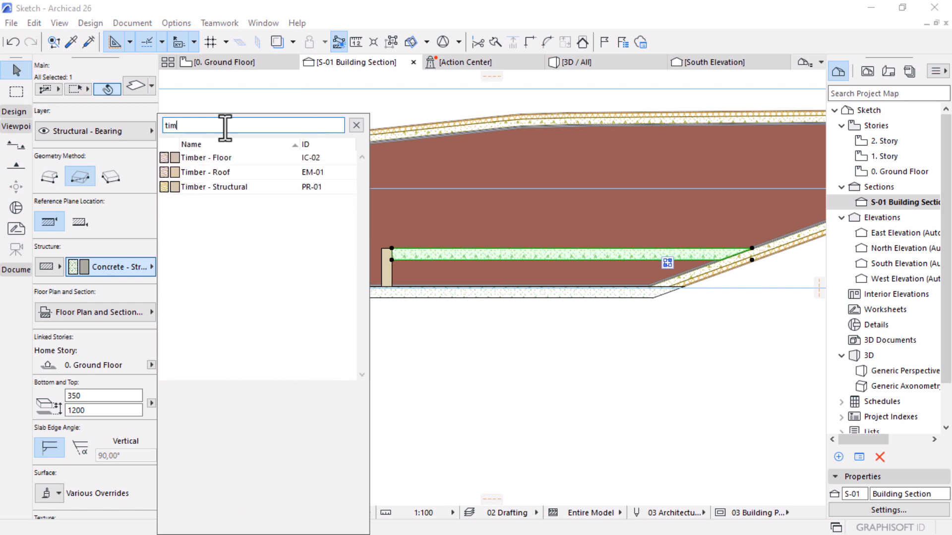
type("b")
left_click(213, 186)
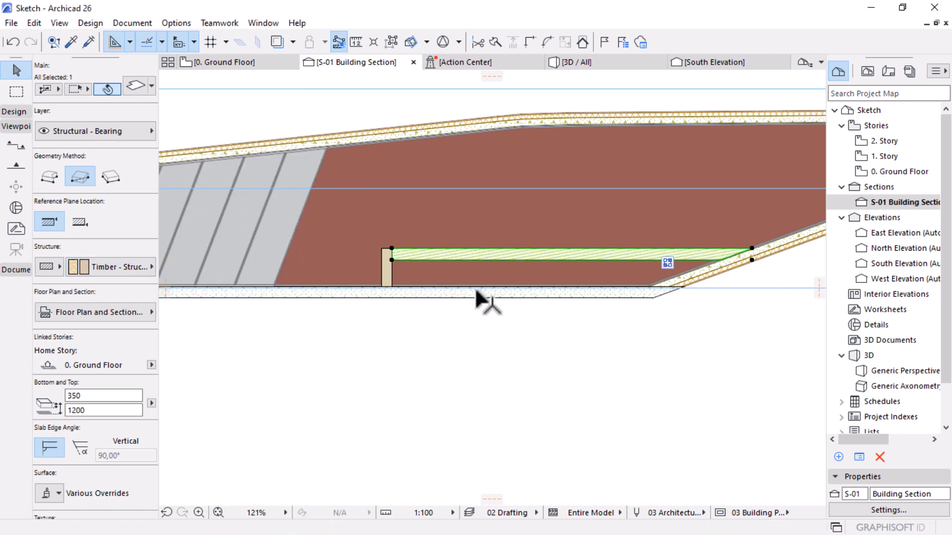
scroll(711, 267, "up", 3)
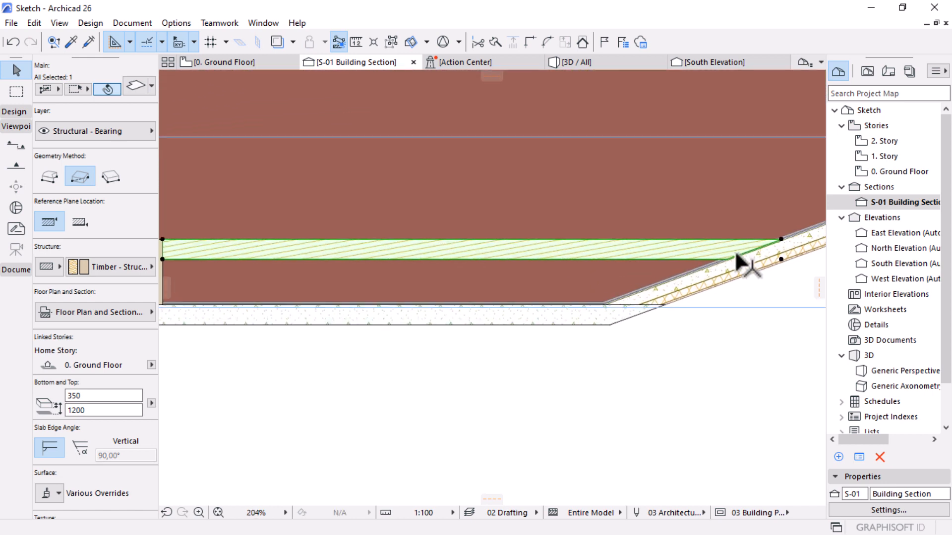
scroll(644, 256, "down", 3)
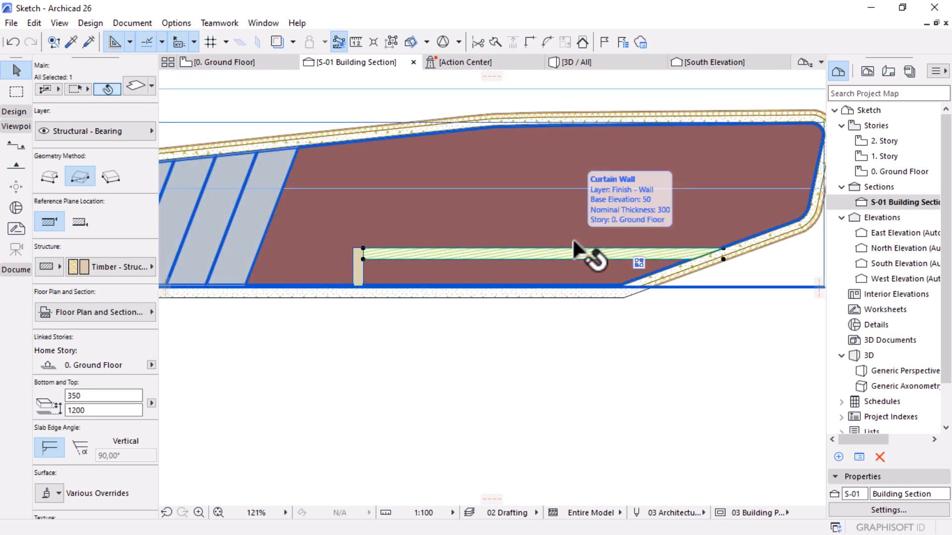
scroll(526, 240, "up", 2)
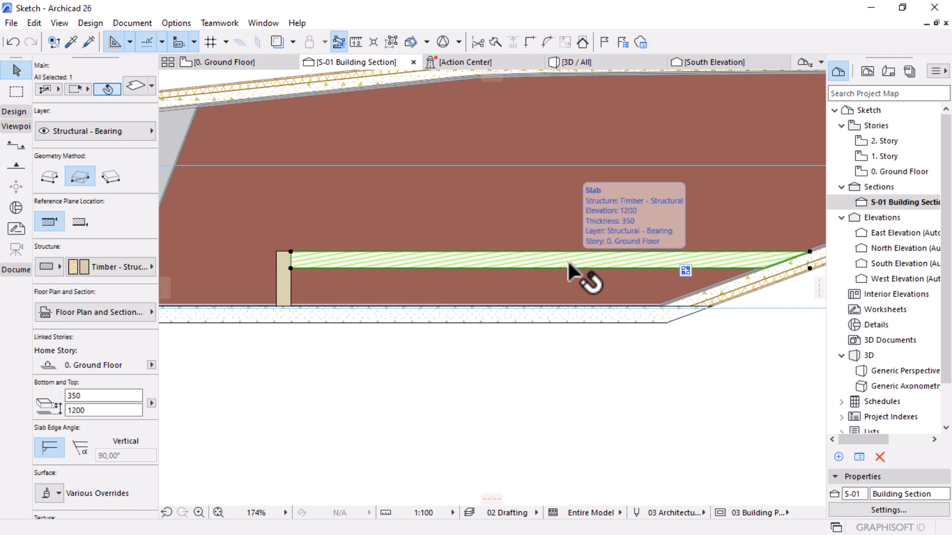
scroll(567, 265, "down", 6)
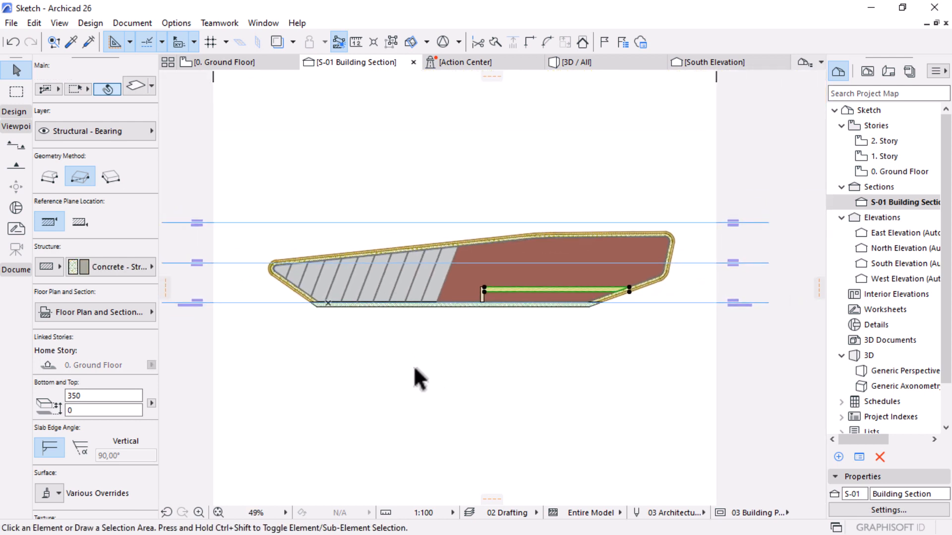
left_click(477, 327)
Step: Open the building material choices for the low interior wall supporting the raised slab
scroll(477, 327, "up", 4)
left_click(475, 296)
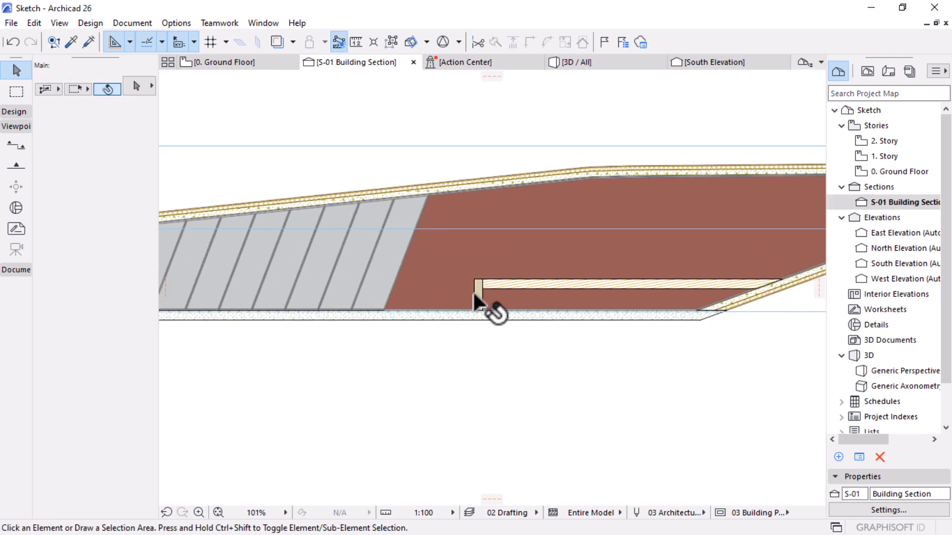
scroll(474, 292, "up", 5)
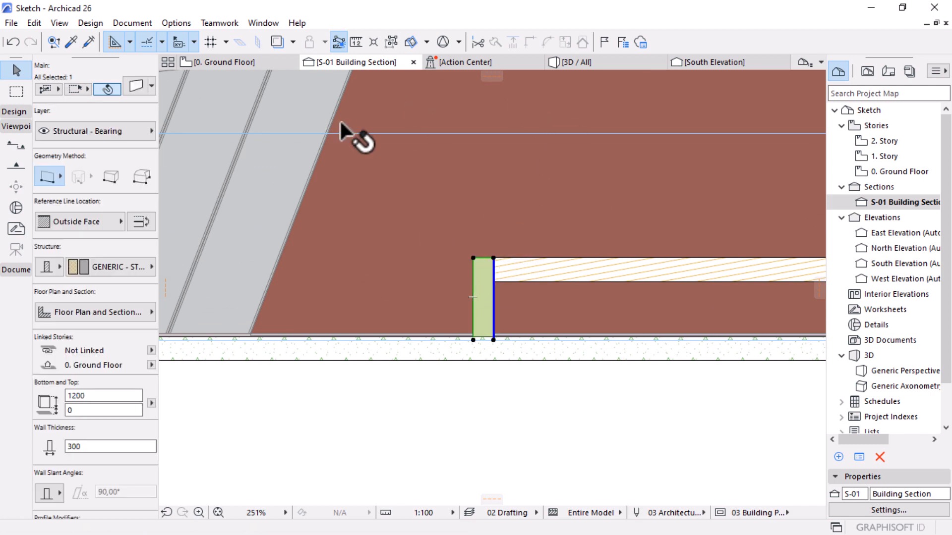
left_click(113, 266)
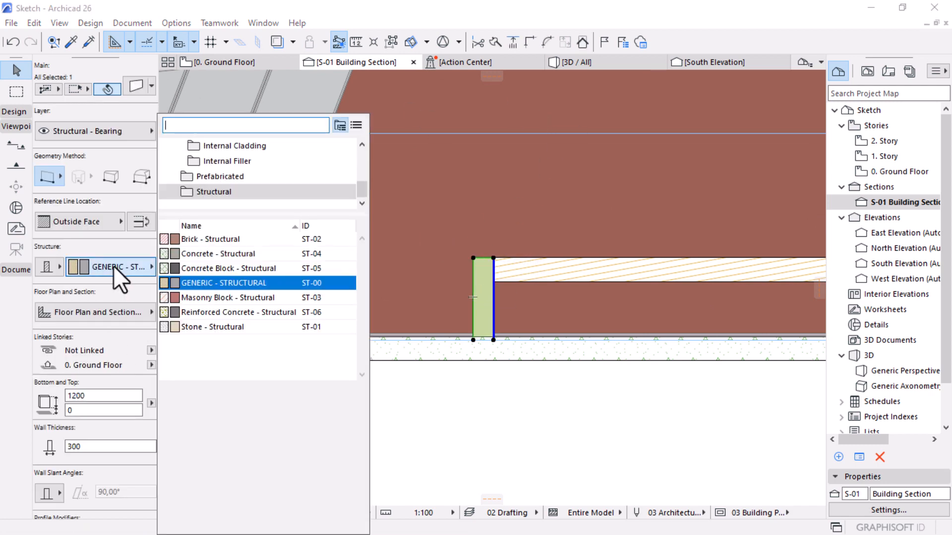
Step: Assign the Timber - Structural building material to the selected short wall supporting the raised floor's edge in the section
type("tim")
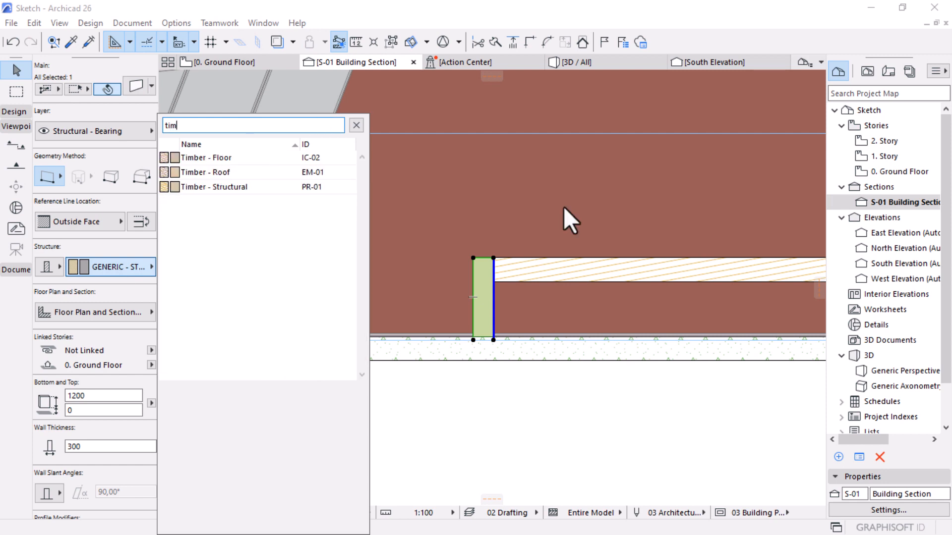
left_click(251, 187)
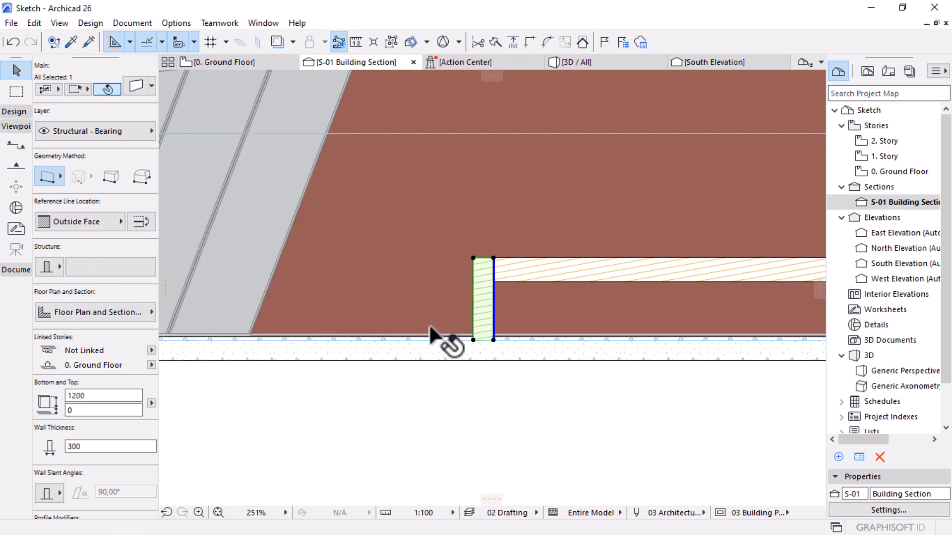
key("Escape")
scroll(477, 282, "down", 1)
scroll(474, 307, "down", 8)
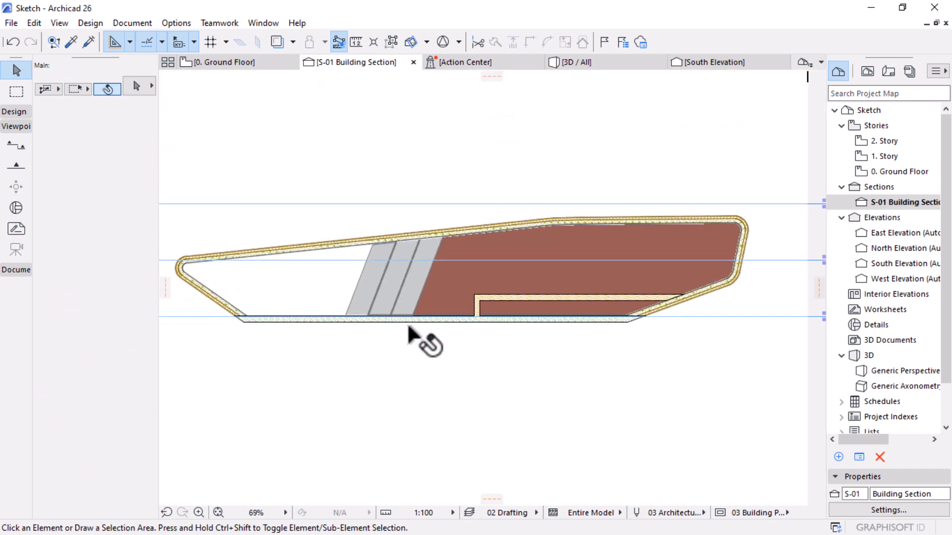
middle_click_drag(363, 327, 390, 323)
middle_click_drag(279, 343, 310, 341)
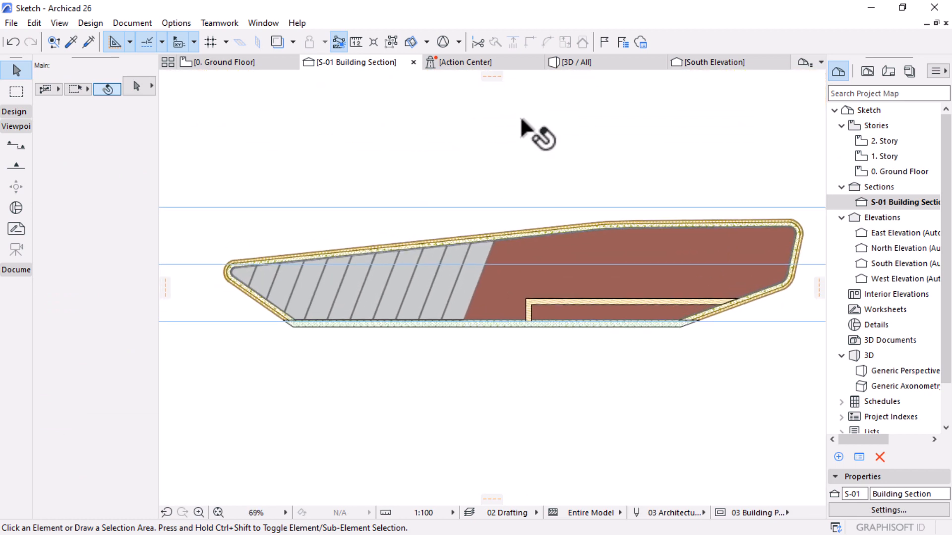
Step: Examine the raised floor and its supporting wall inside the building in the 3D view
left_click(575, 64)
scroll(351, 370, "up", 4)
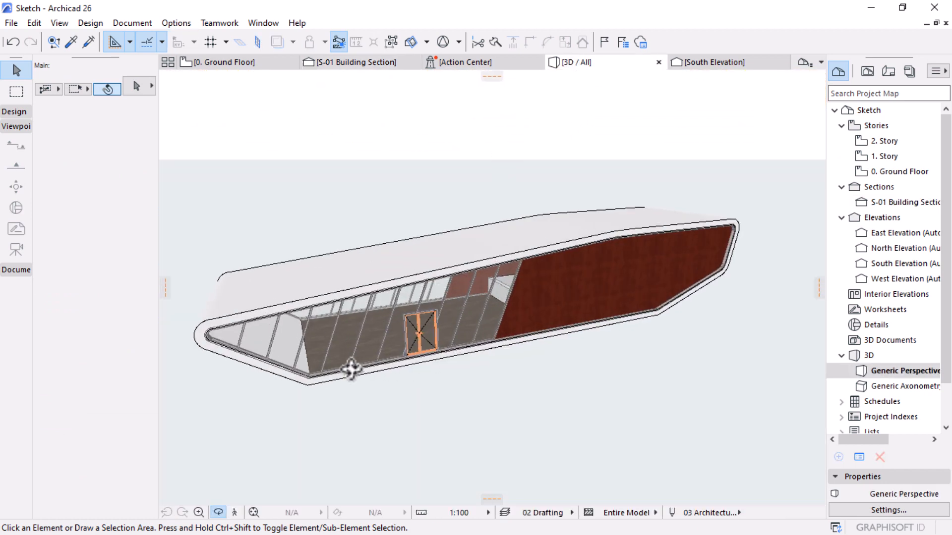
left_click_drag(391, 355, 545, 325)
scroll(378, 263, "up", 2)
scroll(380, 270, "up", 5)
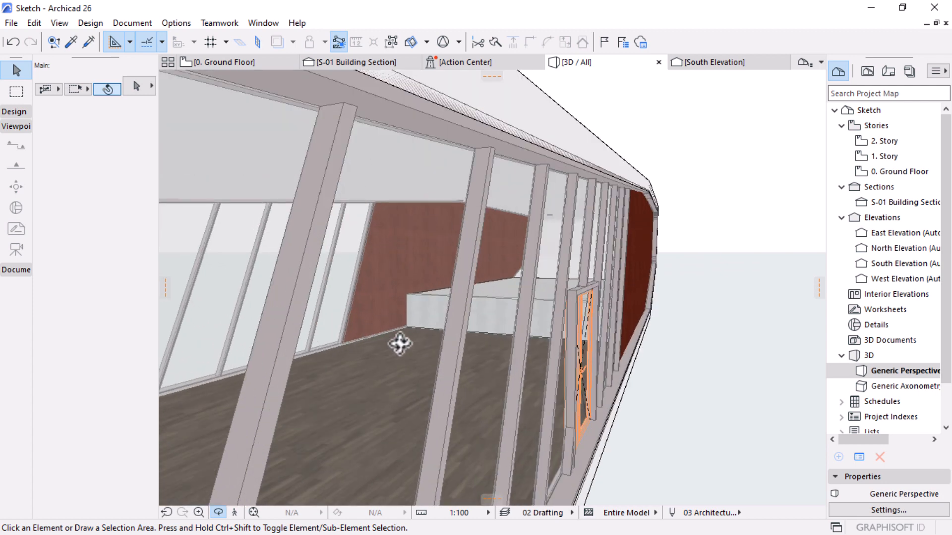
left_click_drag(399, 342, 614, 276)
left_click_drag(443, 343, 582, 285)
scroll(582, 285, "up", 4)
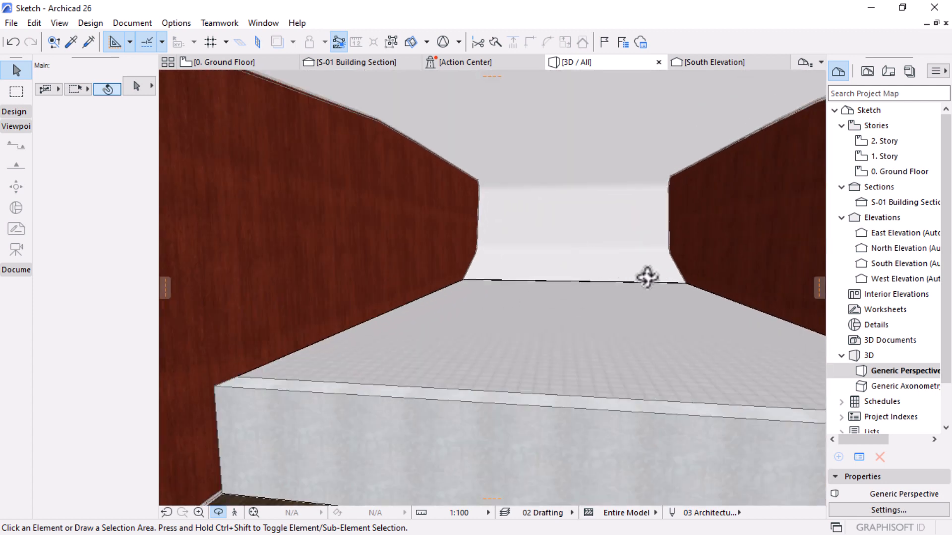
Step: On the ground floor plan, choose Bed Layout 26 from Furniture Layouts 26 as the default for the Object tool
left_click(221, 63)
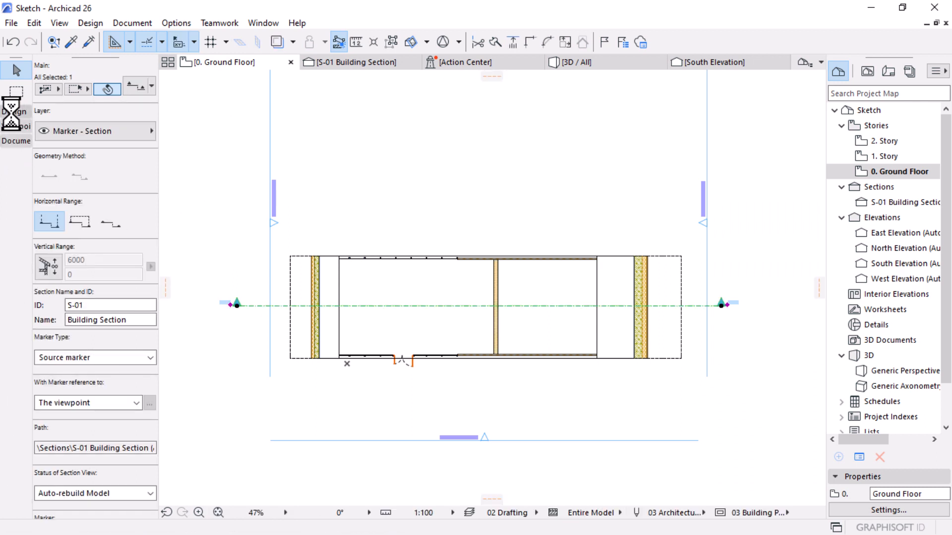
left_click(11, 112)
left_click(350, 144)
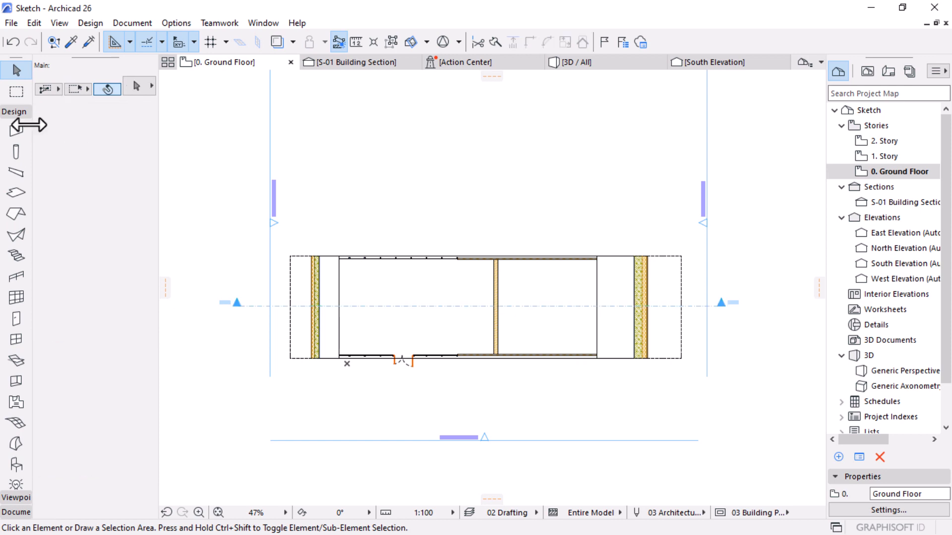
left_click(15, 464)
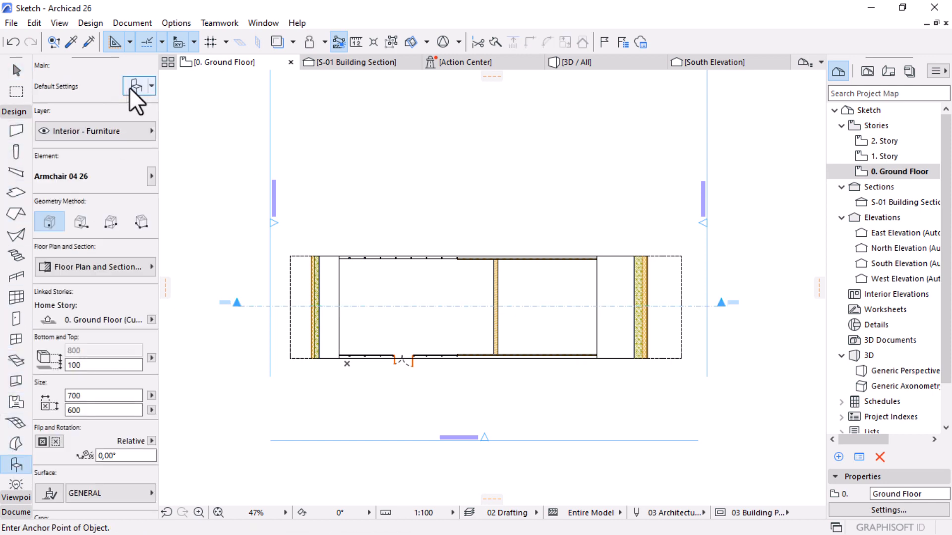
left_click(133, 86)
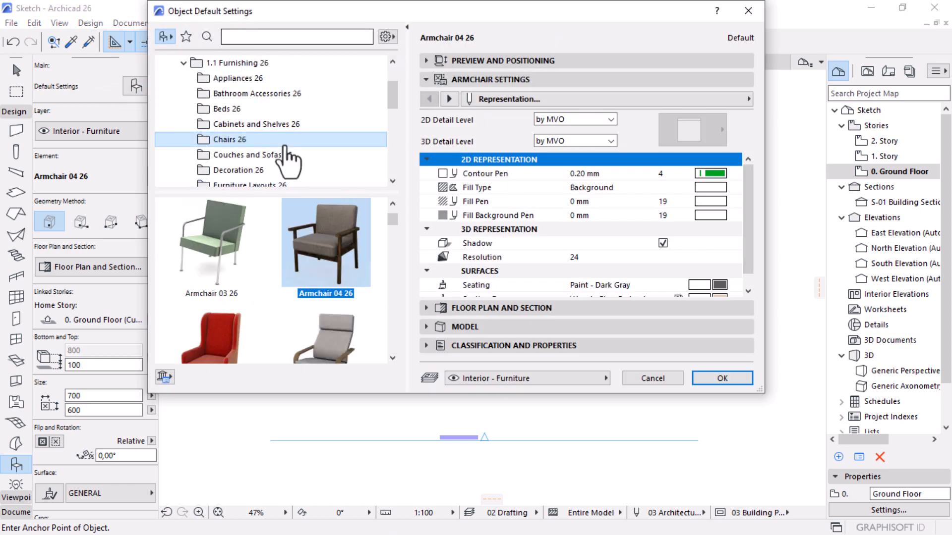
scroll(248, 133, "down", 3)
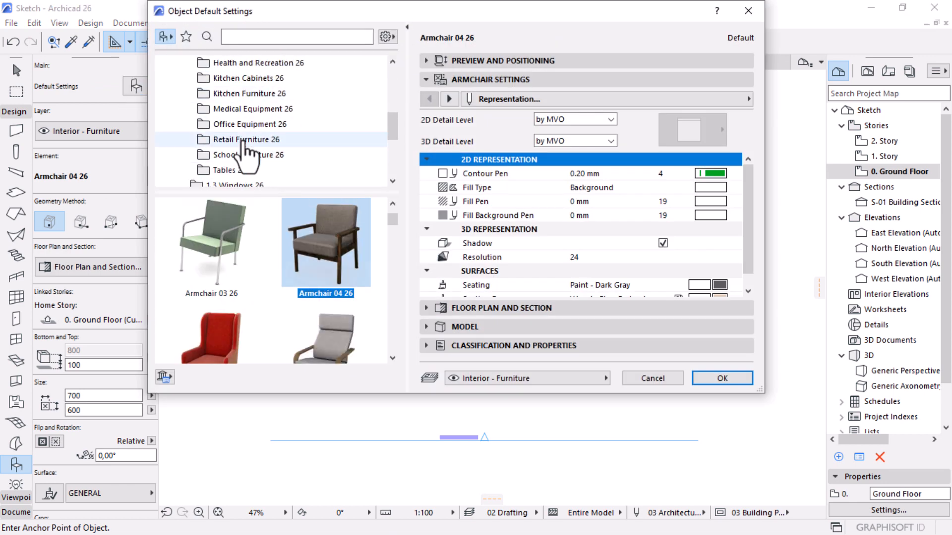
scroll(283, 127, "up", 2)
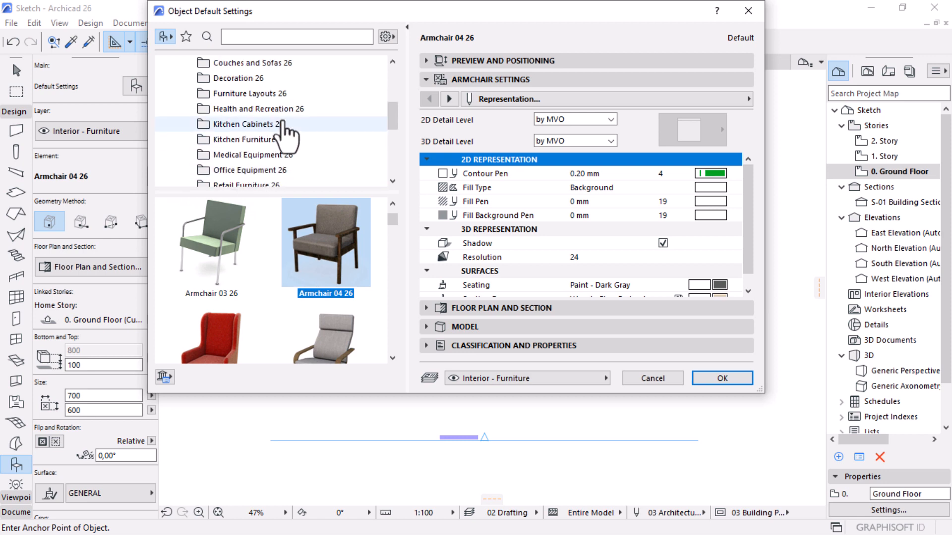
left_click(251, 140)
left_click(285, 255)
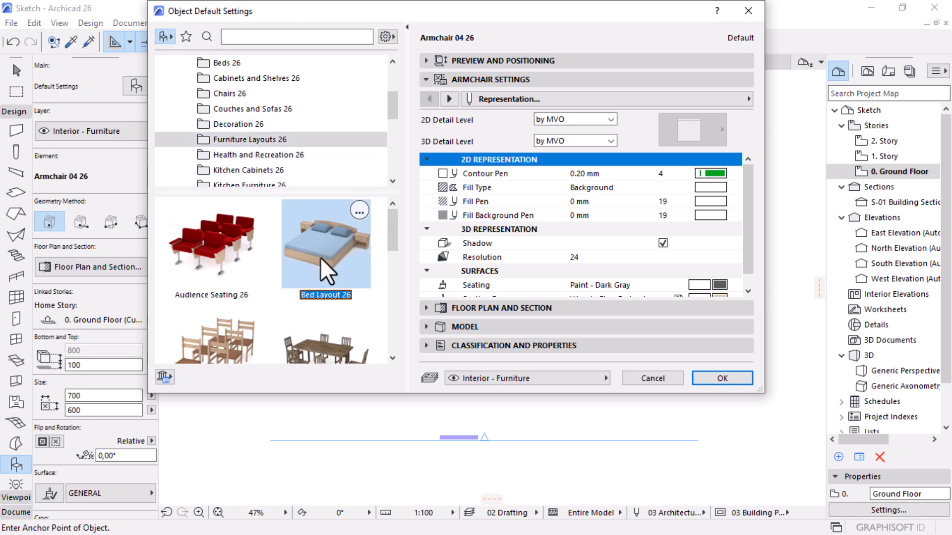
left_click(723, 379)
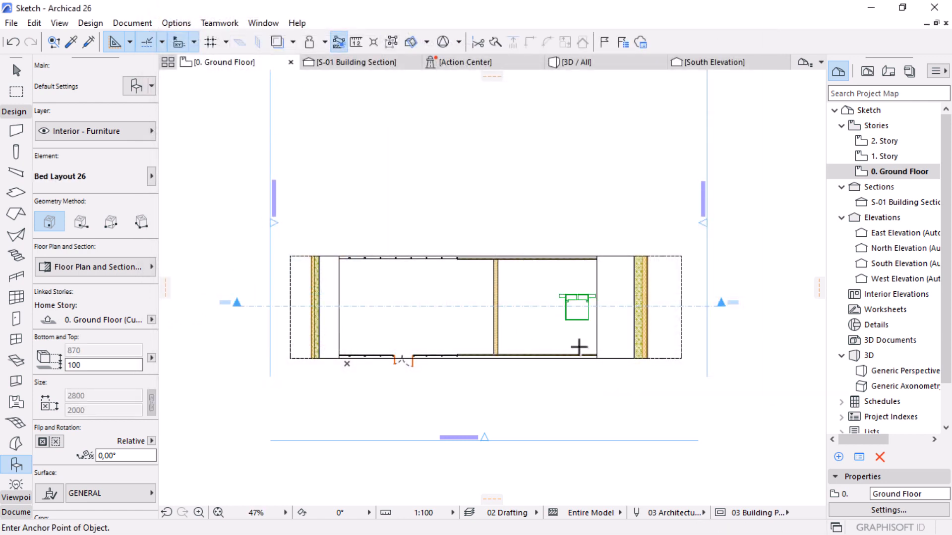
Step: Place the bed on the raised floor east of the timber wall and rotate it to 270° with its headboard facing east
scroll(579, 347, "up", 4)
left_click(589, 270, "shift")
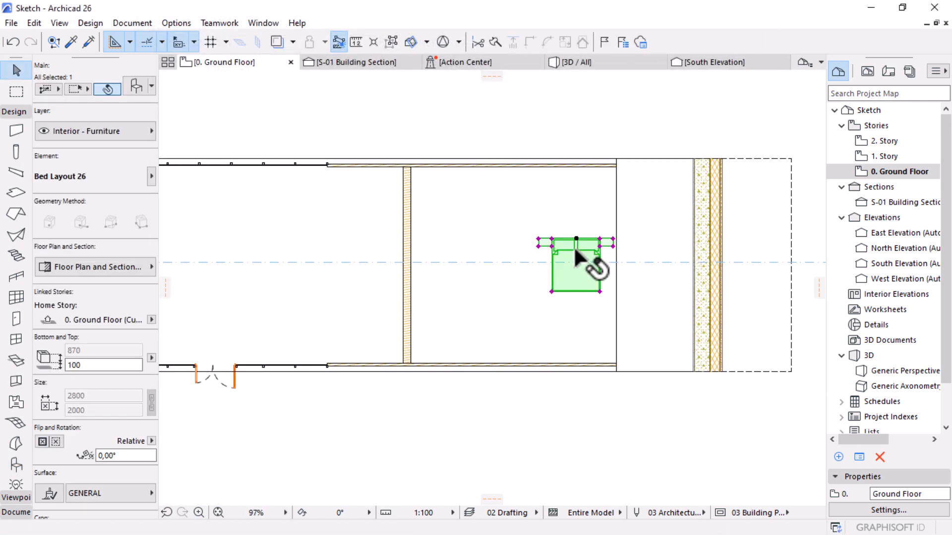
left_click(575, 238)
left_click(576, 130)
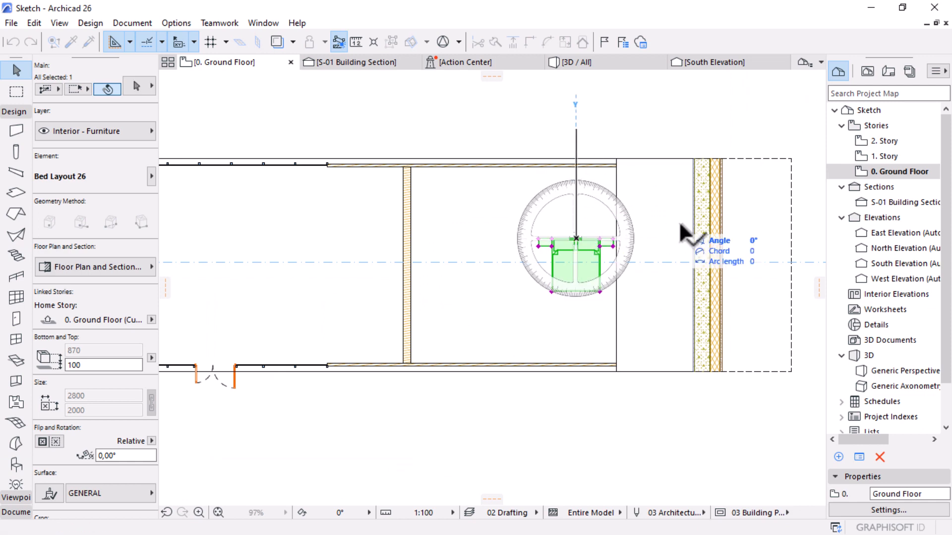
left_click(729, 257)
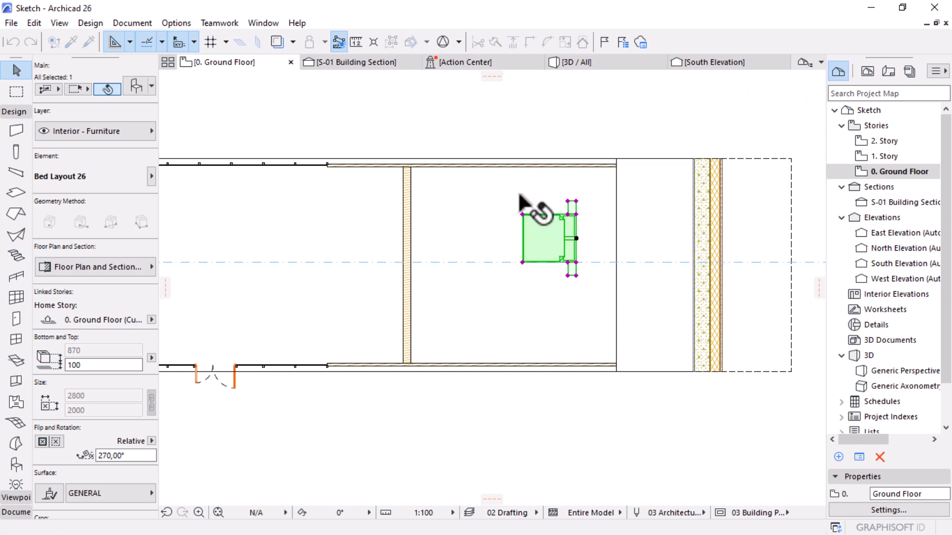
Step: Move the bed south, below the section line and closer to the south wall of the raised area
key("ctrl+d")
left_click(575, 239)
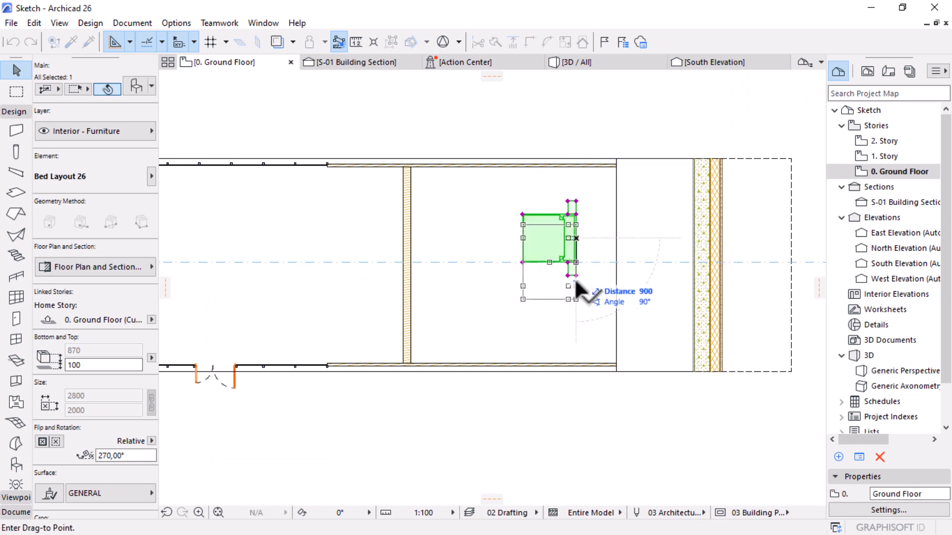
left_click(571, 309)
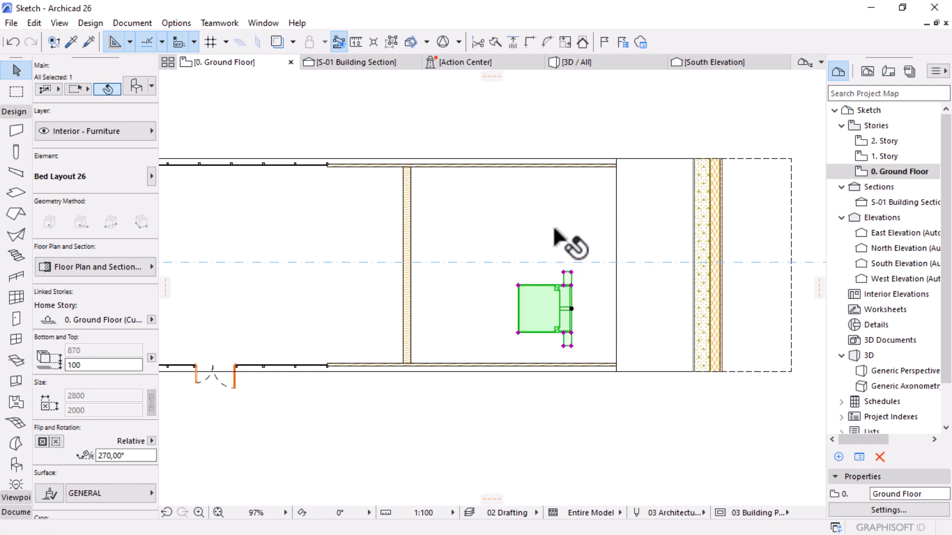
scroll(553, 230, "down", 3)
middle_click_drag(492, 251, 536, 221)
left_click(699, 370)
Step: Override the bed object's pens and set its symbol line pen to 2
scroll(485, 143, "up", 1)
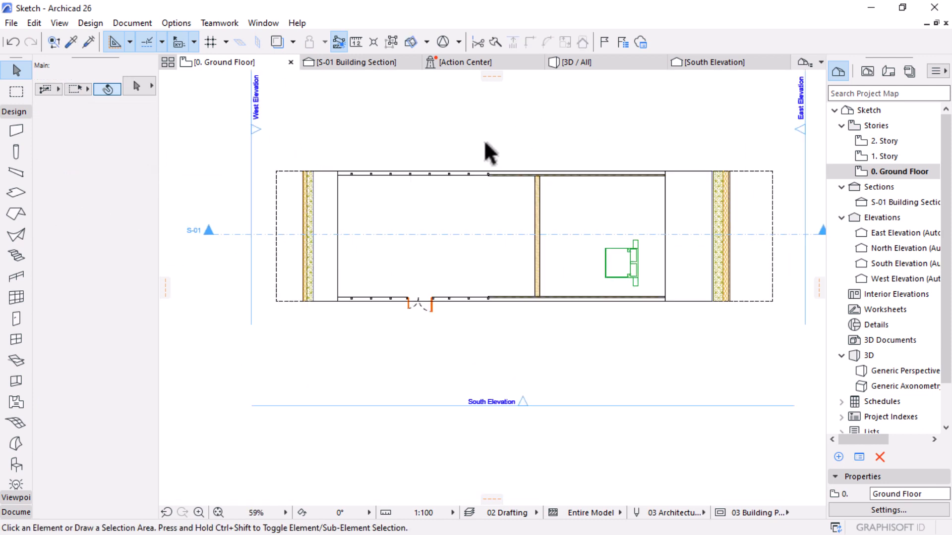
scroll(485, 142, "up", 1)
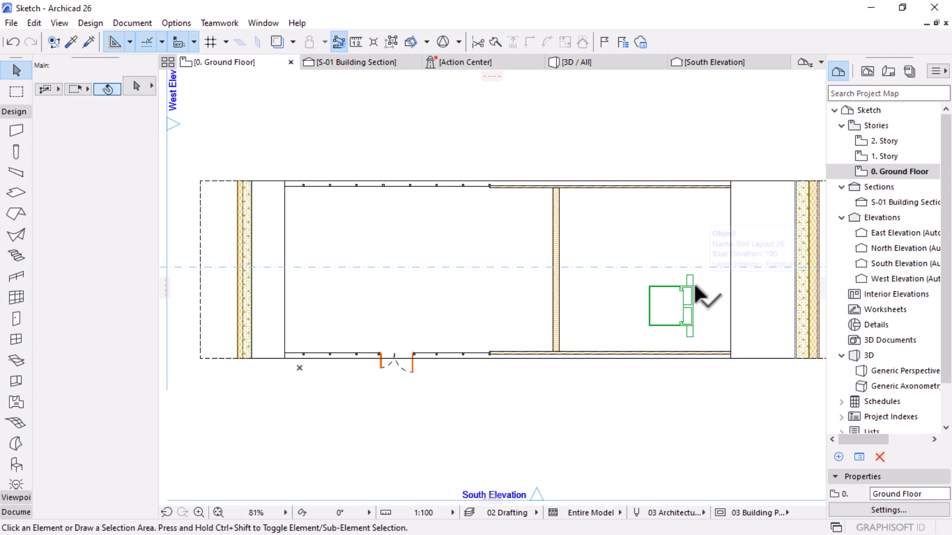
left_click(693, 281)
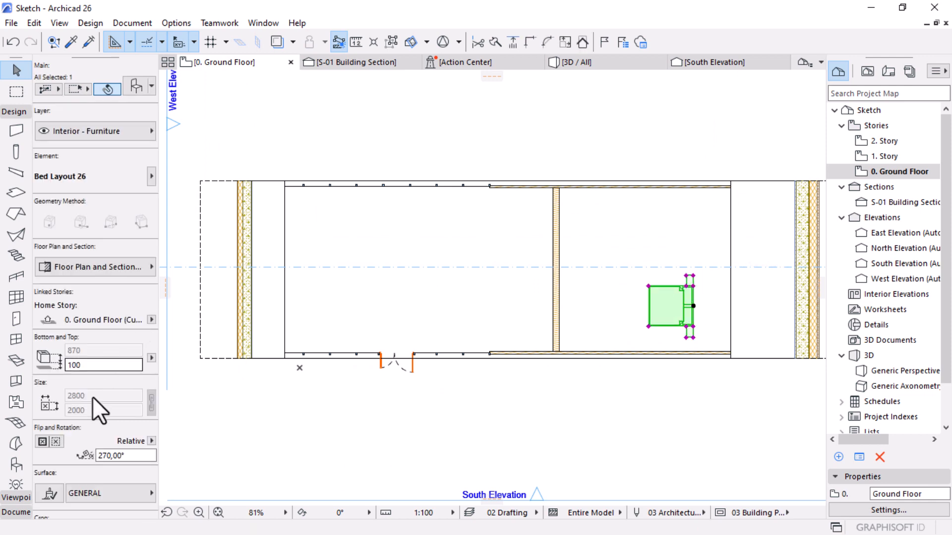
left_click(108, 268)
left_click(414, 320)
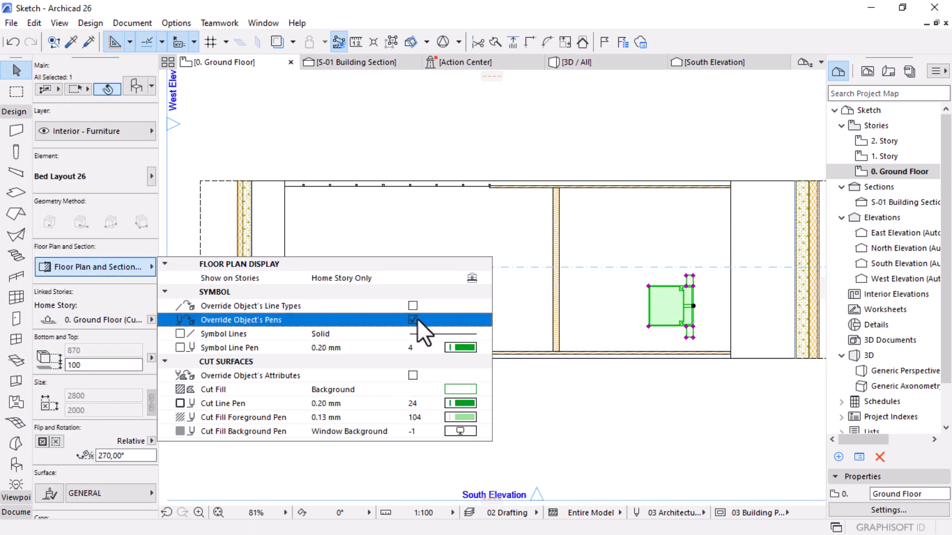
left_click(419, 347)
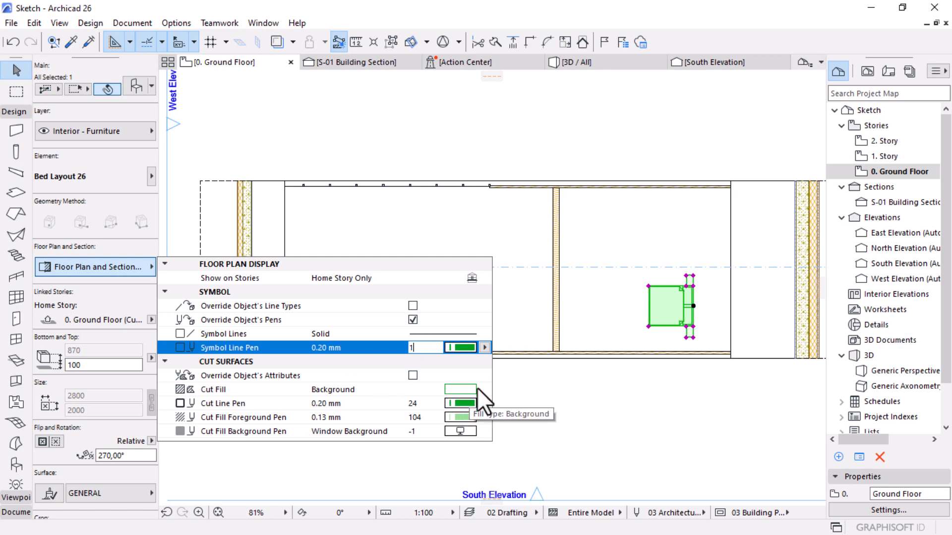
left_click_drag(433, 351, 365, 350)
left_click(453, 348)
left_click(414, 349)
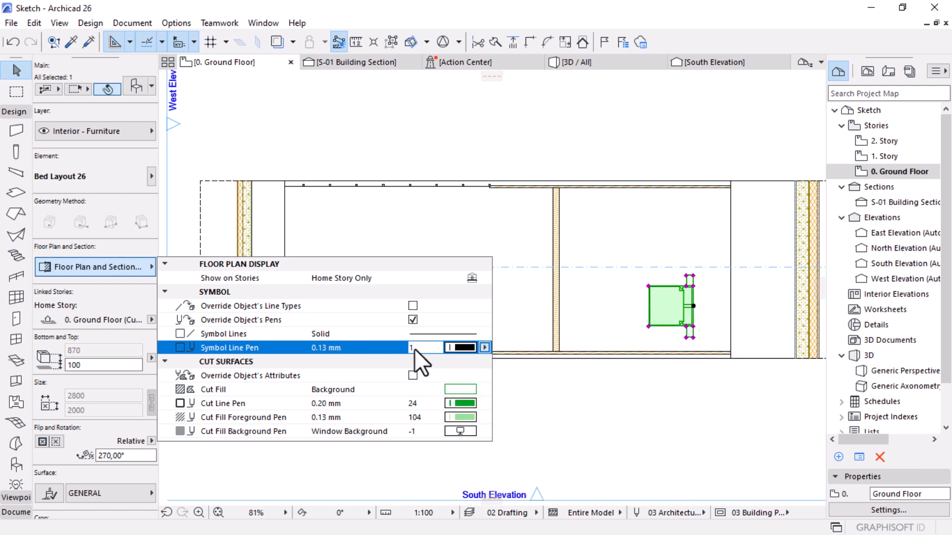
type("2")
left_click(584, 430)
left_click(412, 441)
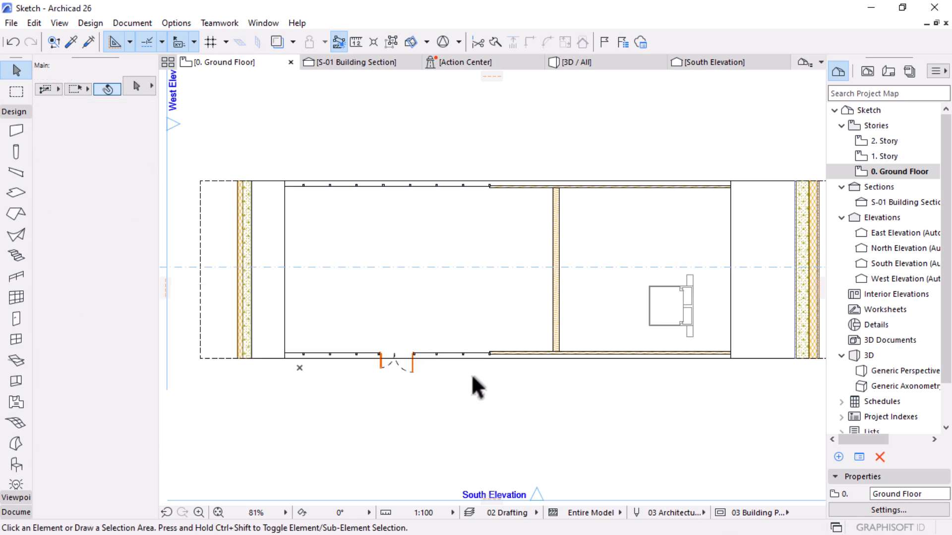
Step: Configure the Stair tool with its top Not Linked, a top offset of 1200 and a bottom offset of 0
scroll(473, 376, "down", 2)
scroll(495, 310, "up", 2)
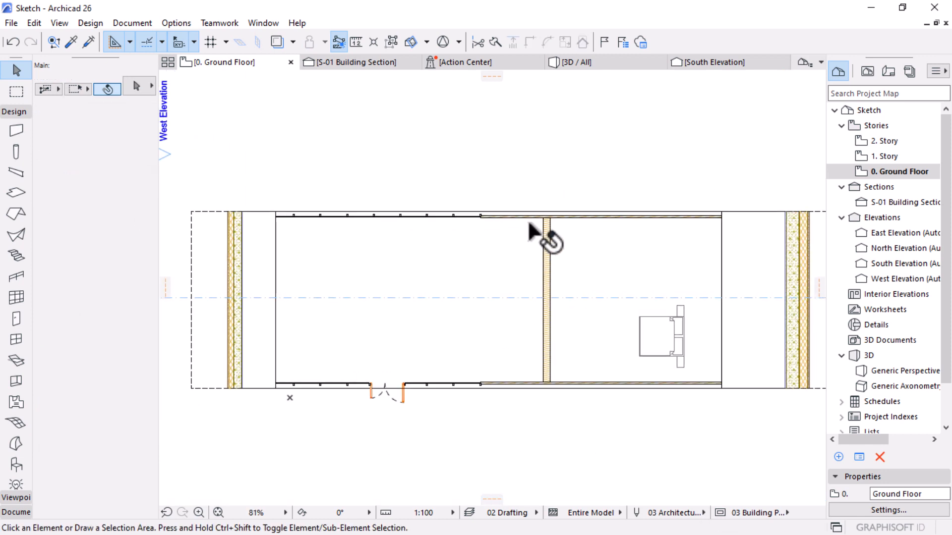
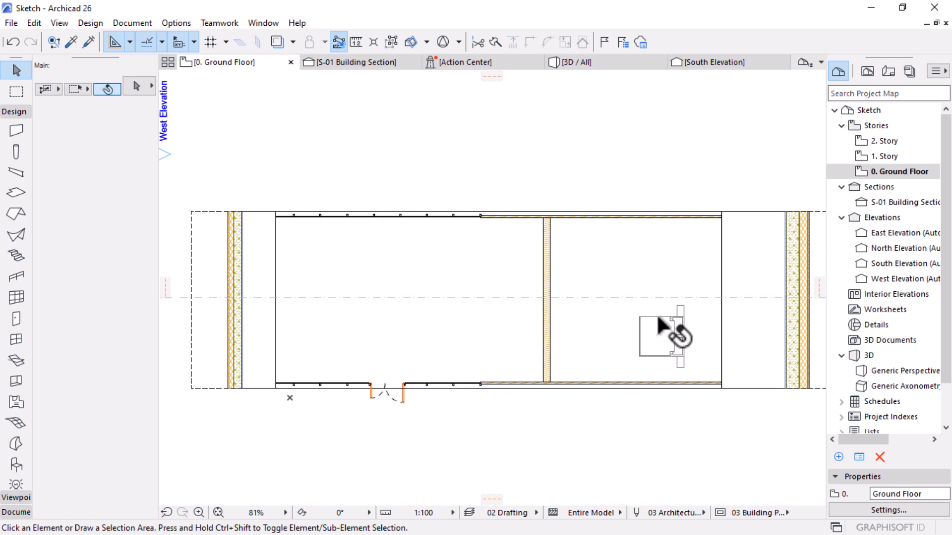
scroll(426, 292, "up", 2)
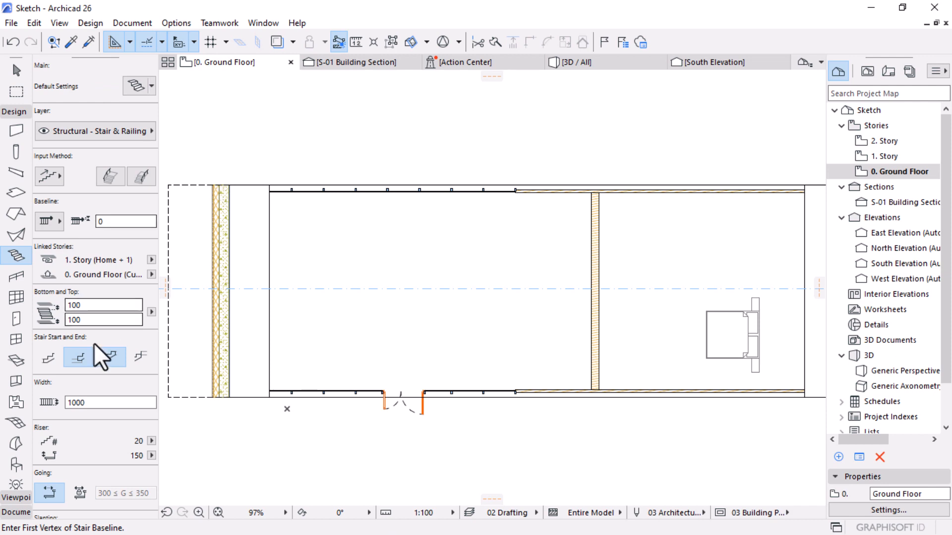
left_click(152, 260)
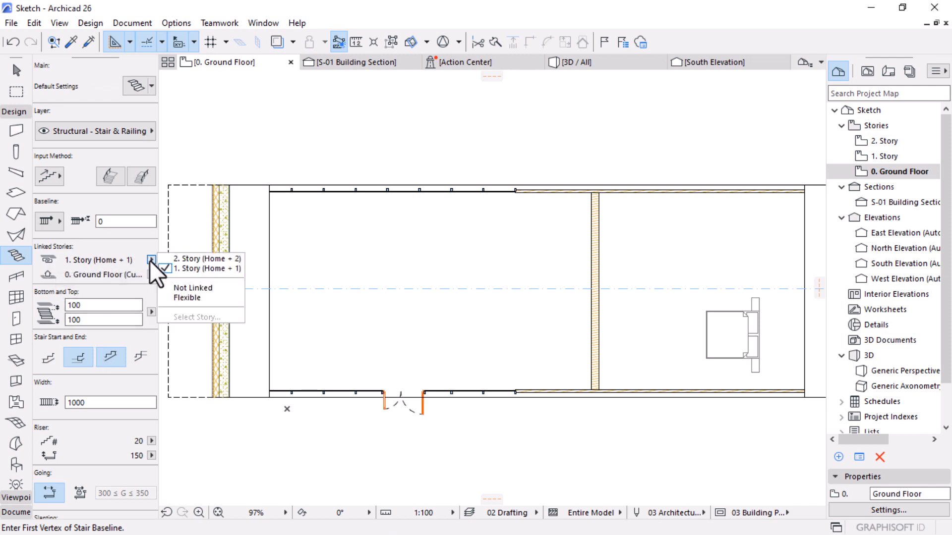
left_click(192, 288)
double_click(73, 305)
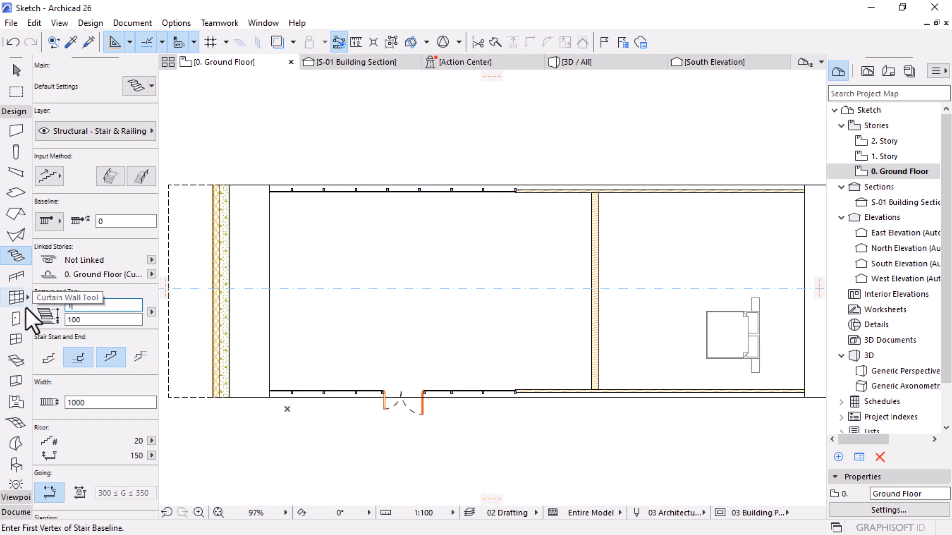
type("1200")
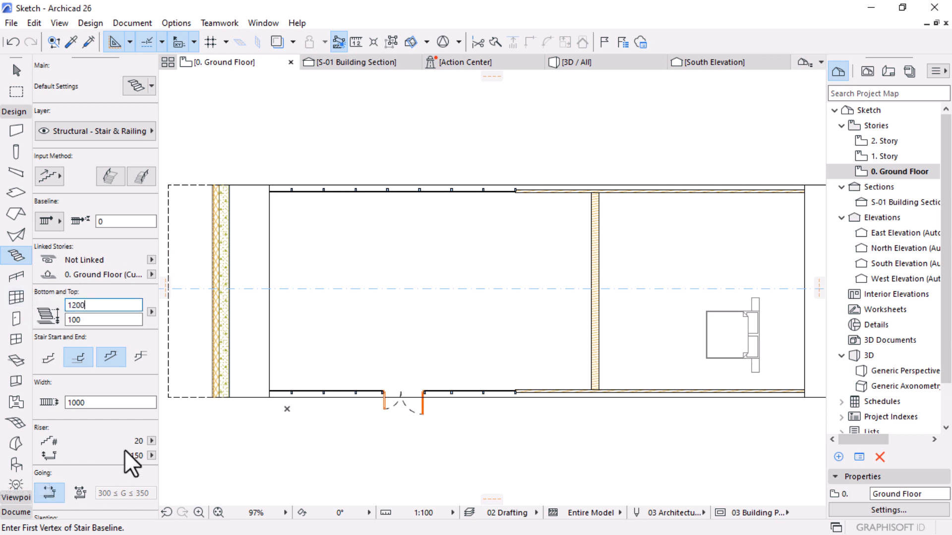
double_click(75, 320)
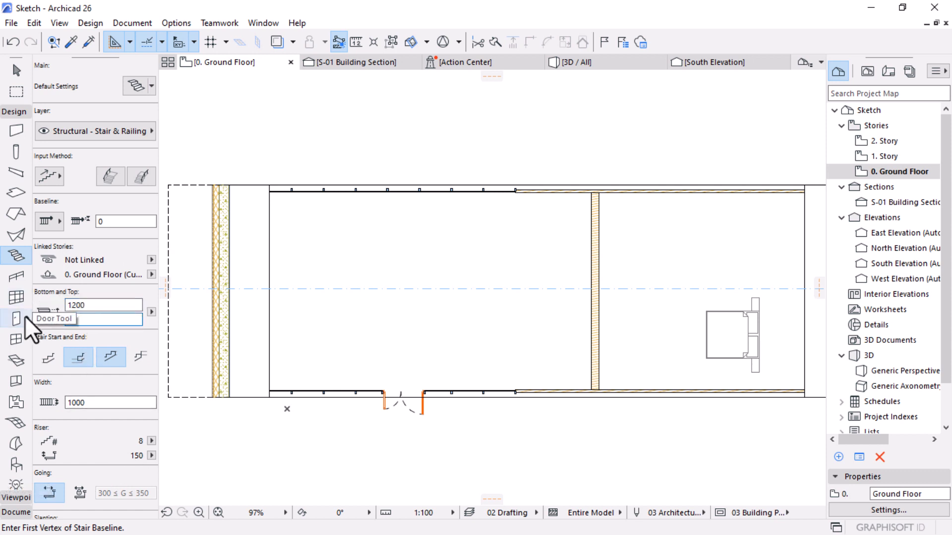
scroll(535, 258, "up", 2)
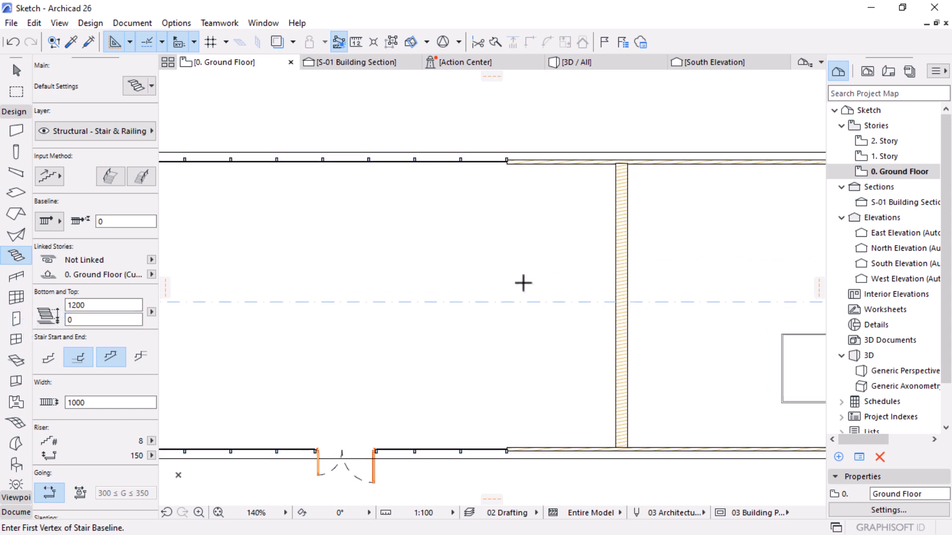
Step: Draw a straight eight-riser stair about 2700 mm long, running east towards the timber wall along the section line
left_click(499, 283)
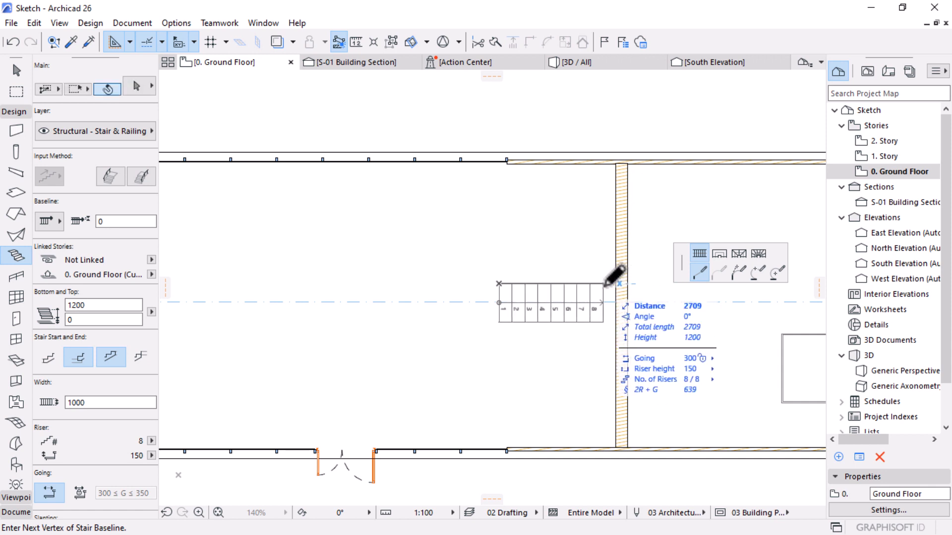
double_click(605, 285)
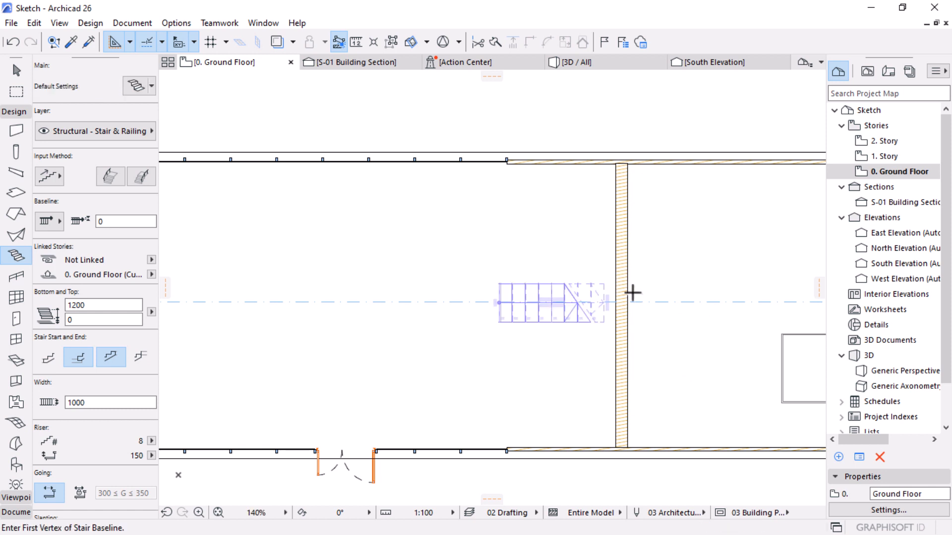
scroll(633, 291, "up", 4)
left_click(13, 64)
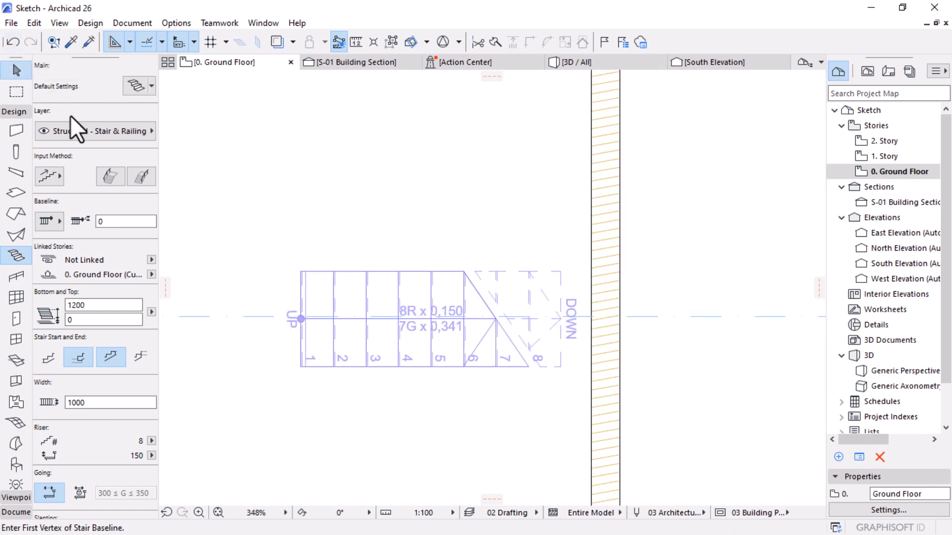
Step: Move the stair by its upper northeast corner onto the timber wall's west face, about 610 mm, and check it in 3D
left_click(559, 271)
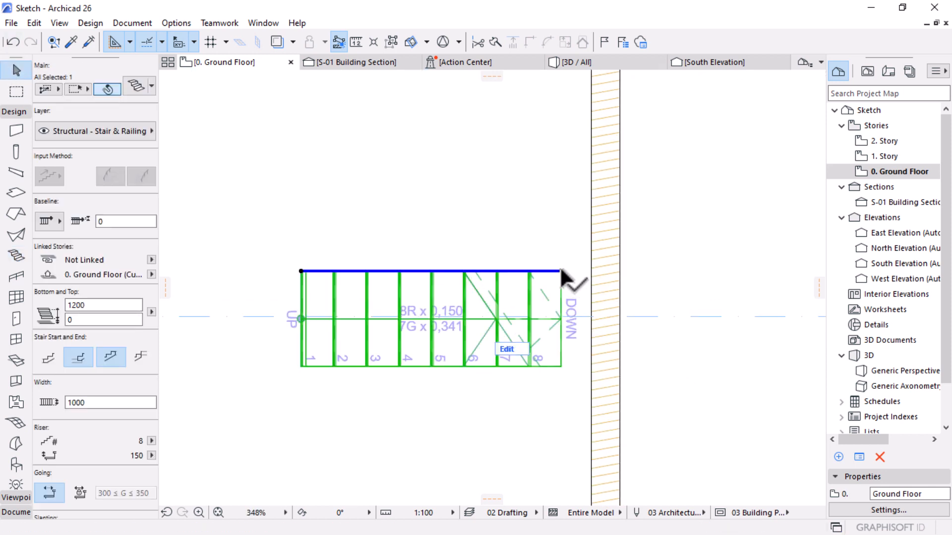
left_click(558, 270)
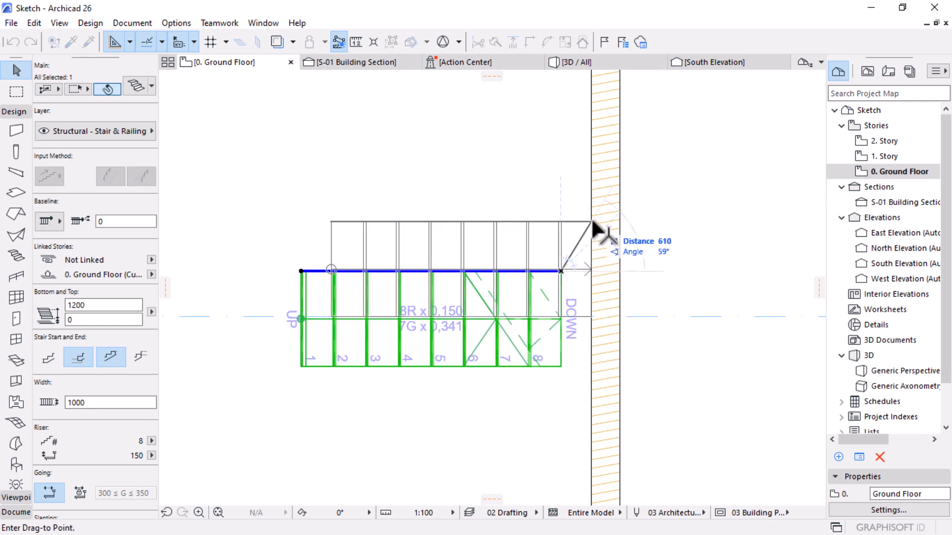
left_click(592, 221)
scroll(592, 222, "down", 5)
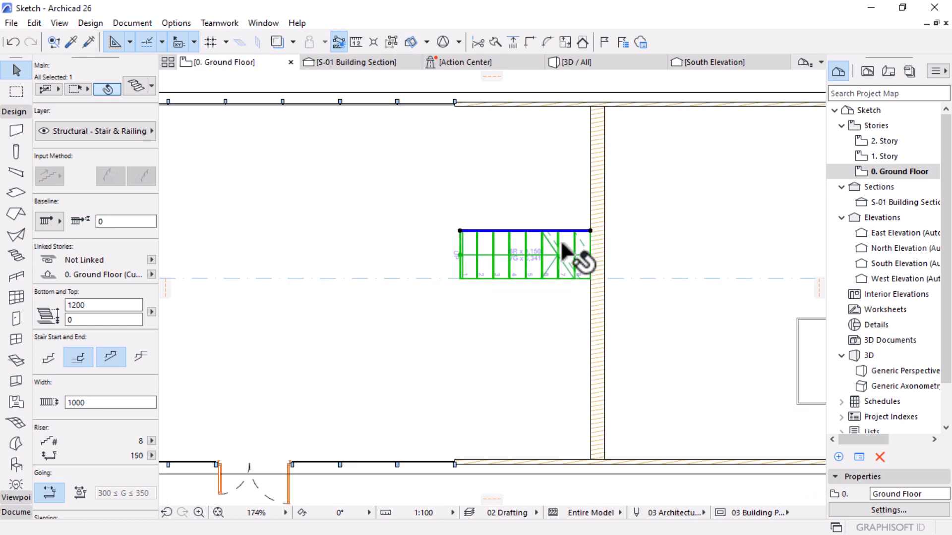
scroll(542, 213, "up", 3)
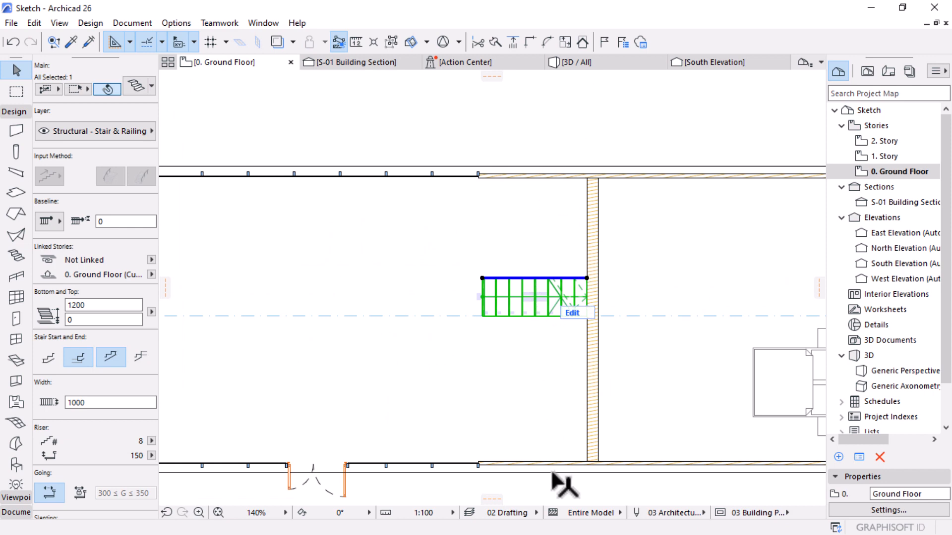
left_click(581, 62)
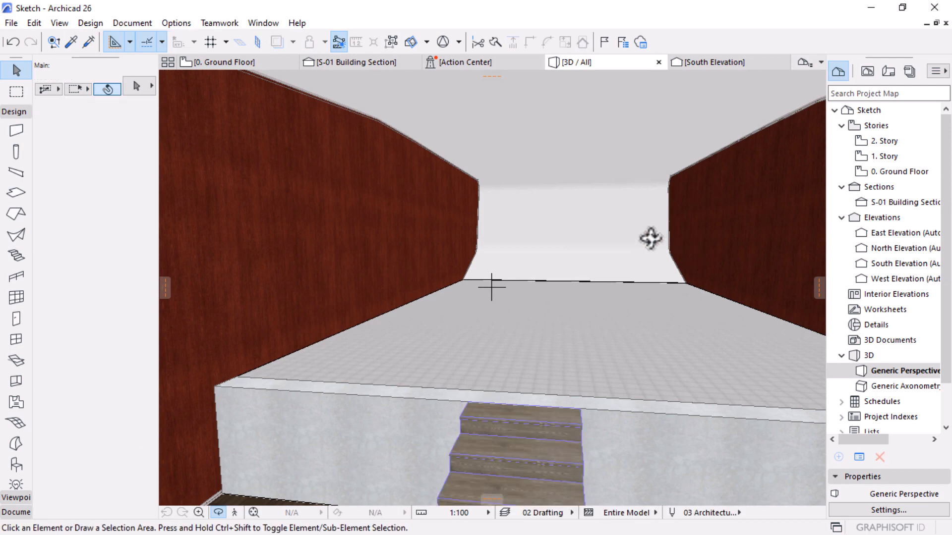
scroll(565, 238, "down", 8)
left_click_drag(601, 329, 553, 300)
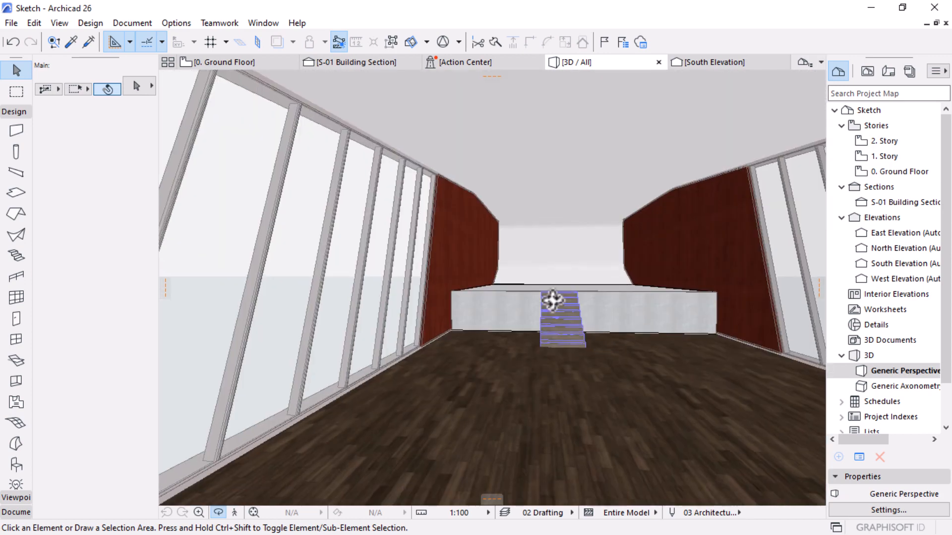
scroll(565, 311, "up", 5)
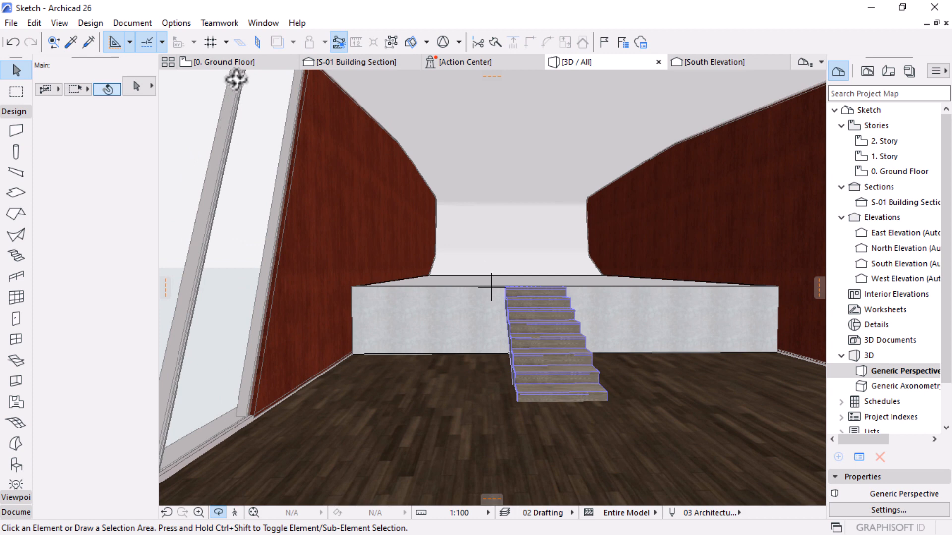
Step: On the ground floor plan, set the Object tool to Chest of Drawers 26 from Cabinets and Shelves 26
left_click(243, 63)
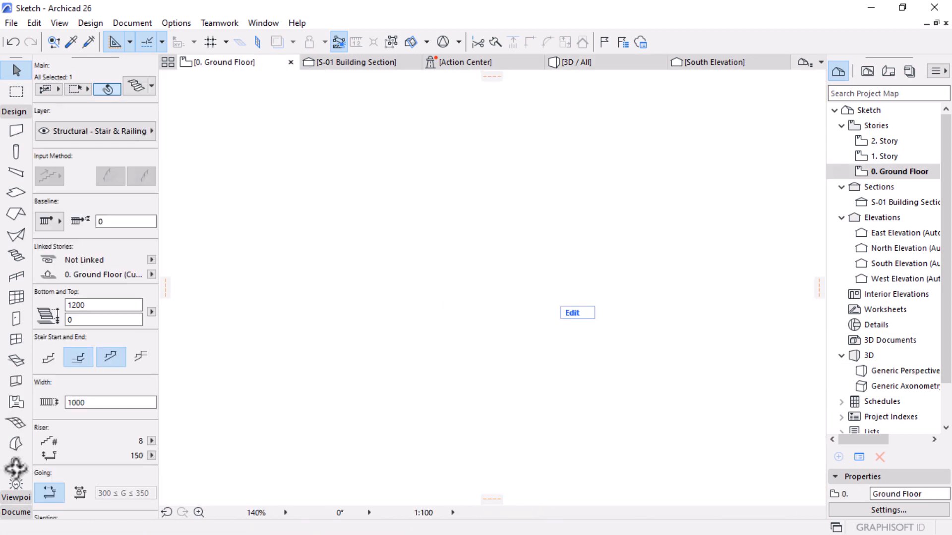
left_click(14, 468)
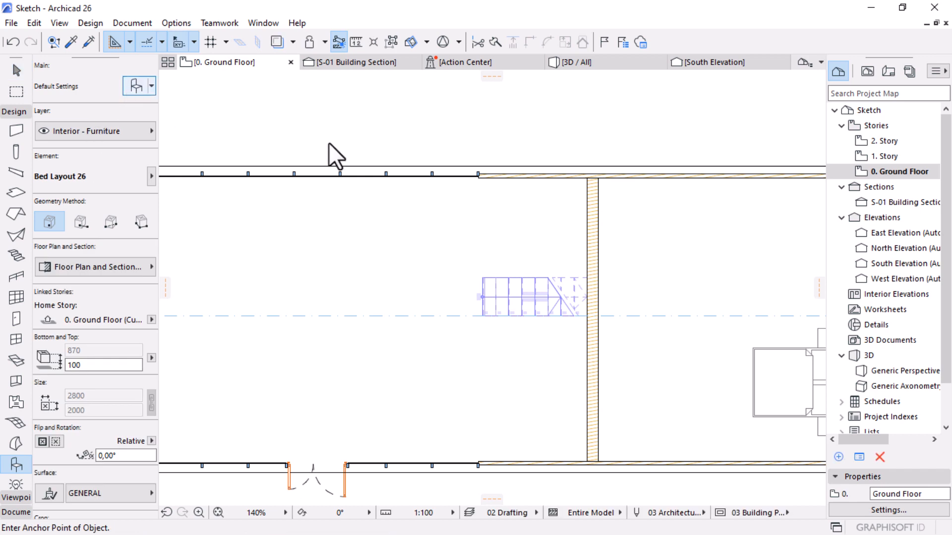
key("ctrl+t")
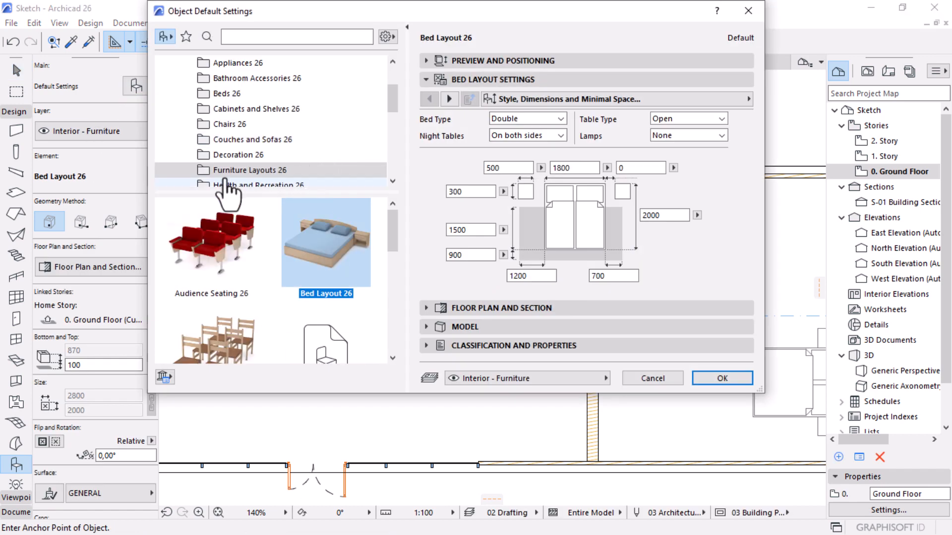
left_click(250, 109)
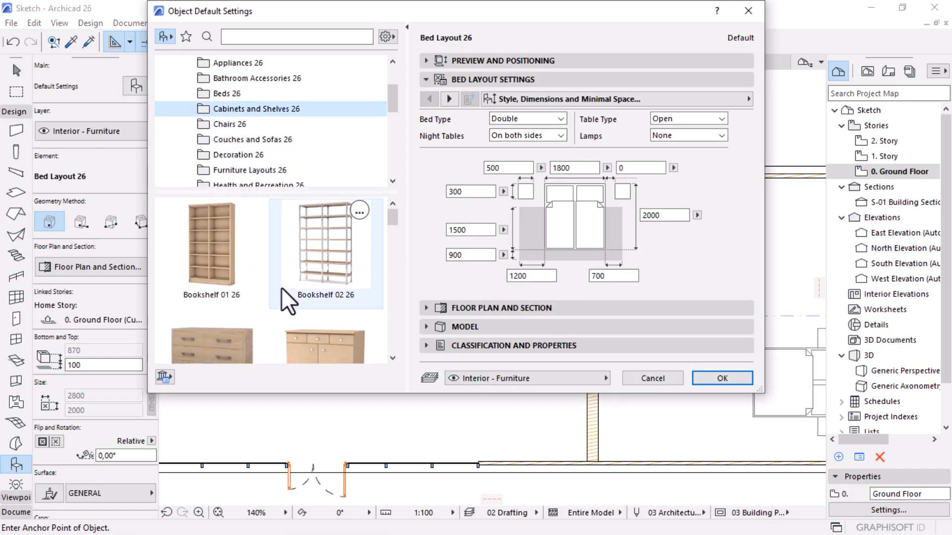
scroll(282, 293, "down", 3)
scroll(289, 305, "down", 2)
scroll(290, 304, "up", 3)
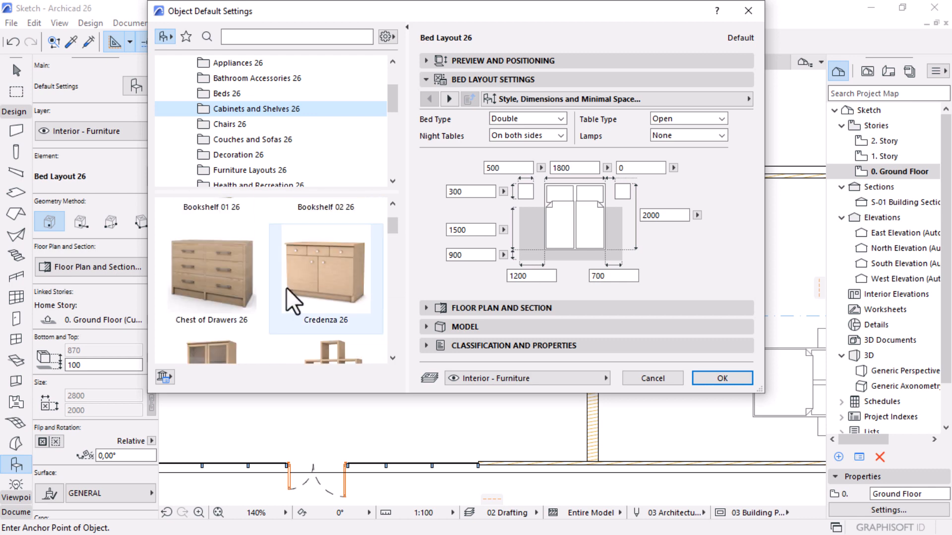
left_click(206, 283)
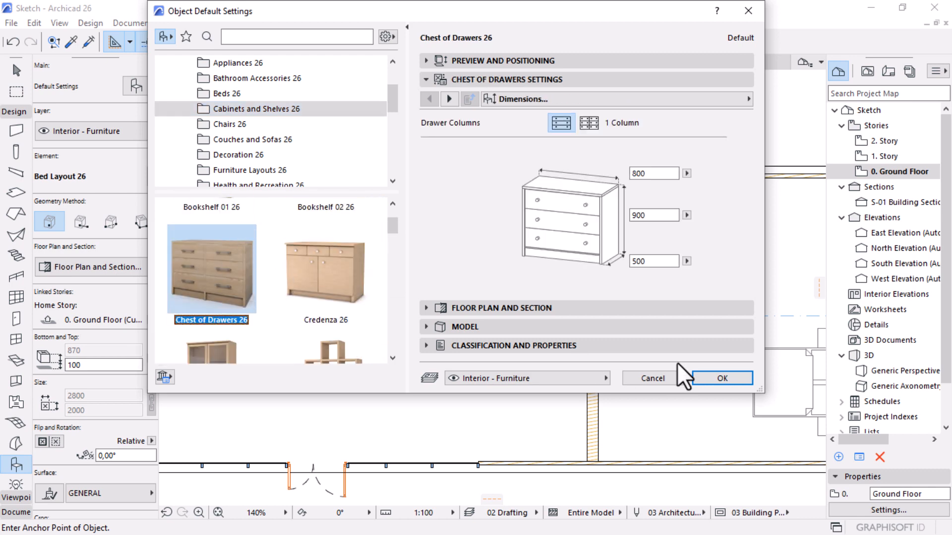
left_click(722, 377)
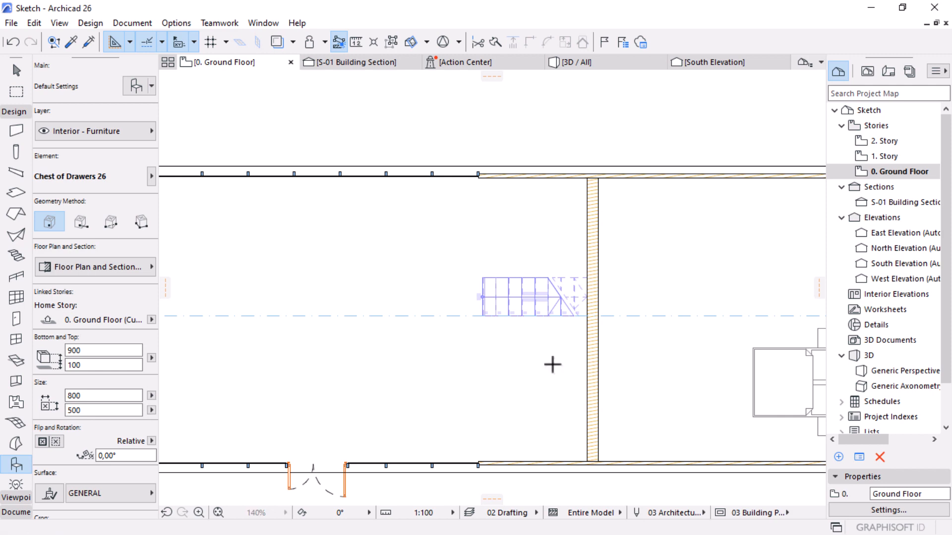
Step: Place the chest of drawers south of the stair, west of the timber wall, and rotate it to 270°
left_click(553, 364)
scroll(550, 361, "up", 3)
left_click(571, 292, "shift")
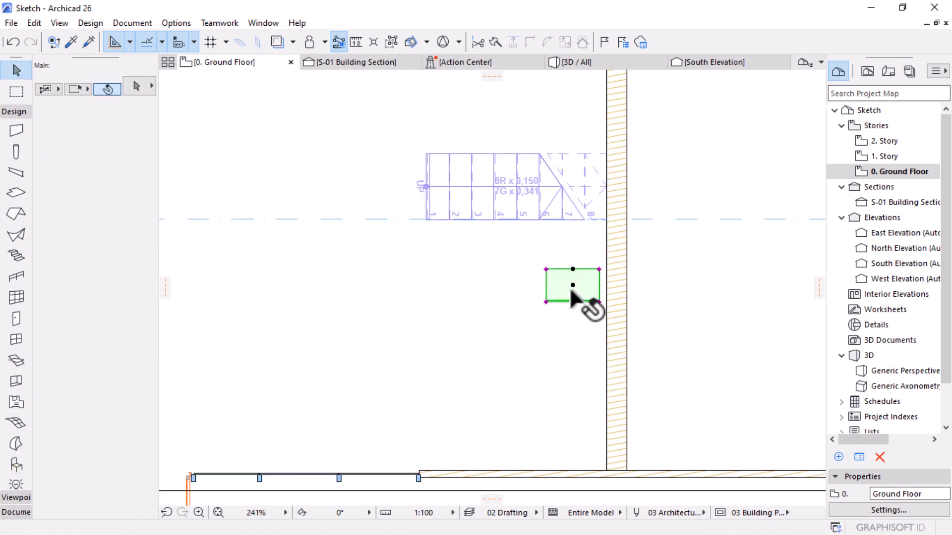
key("ctrl+e")
left_click(569, 286)
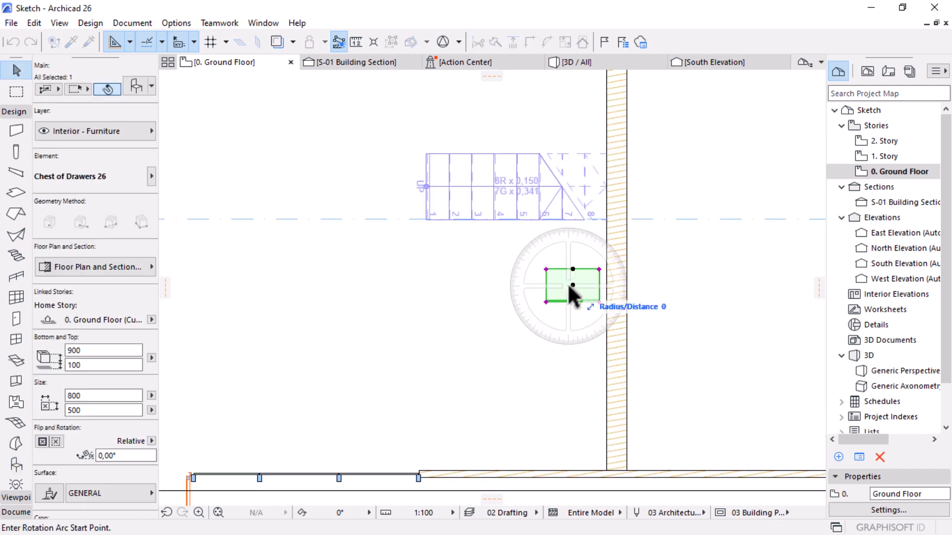
left_click(683, 286)
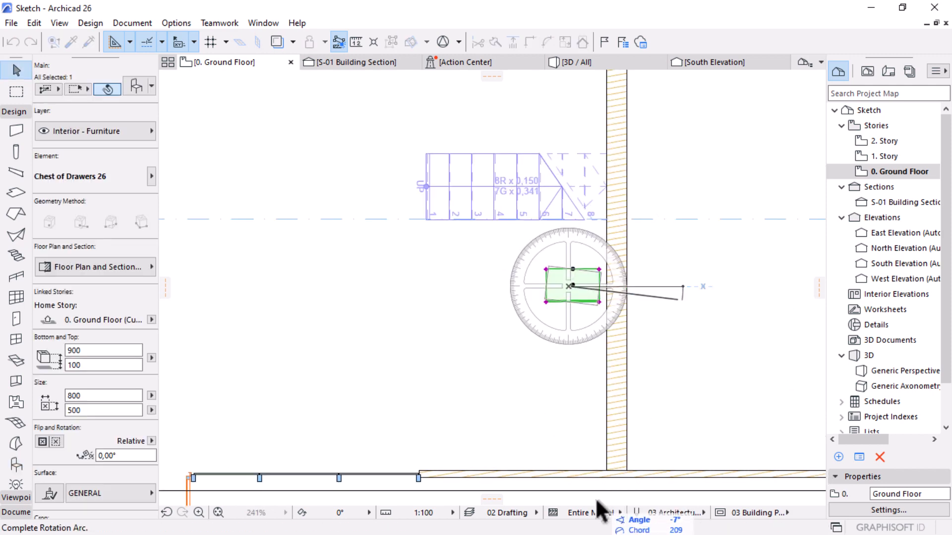
left_click(567, 493)
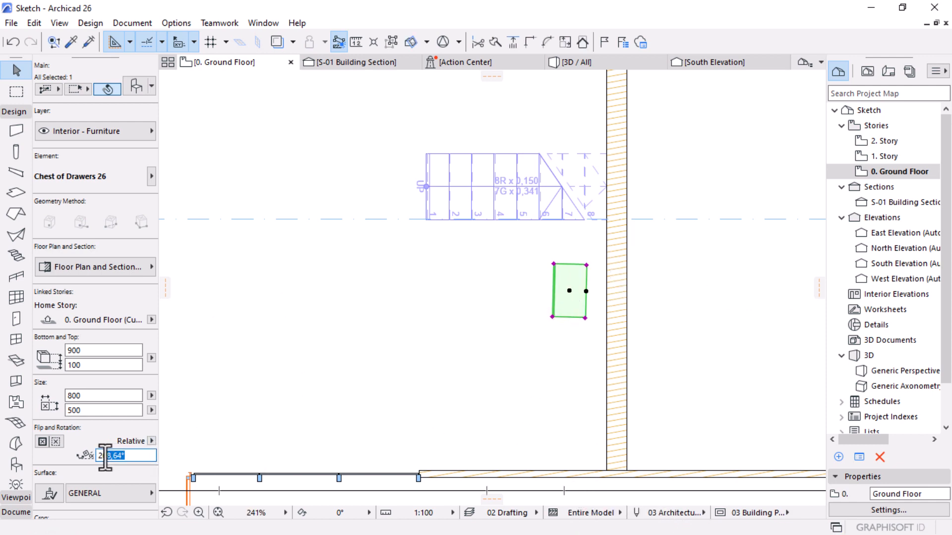
type("0")
key("Return")
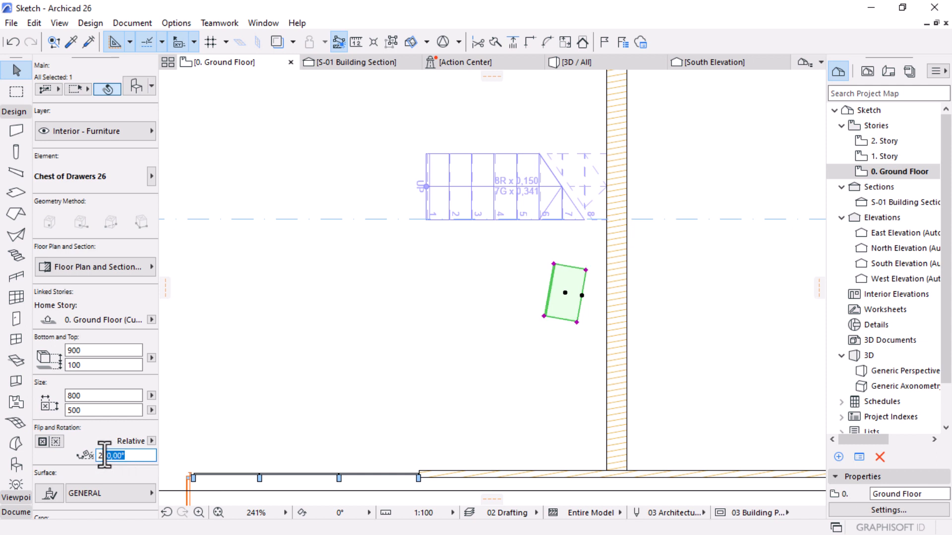
key("Return")
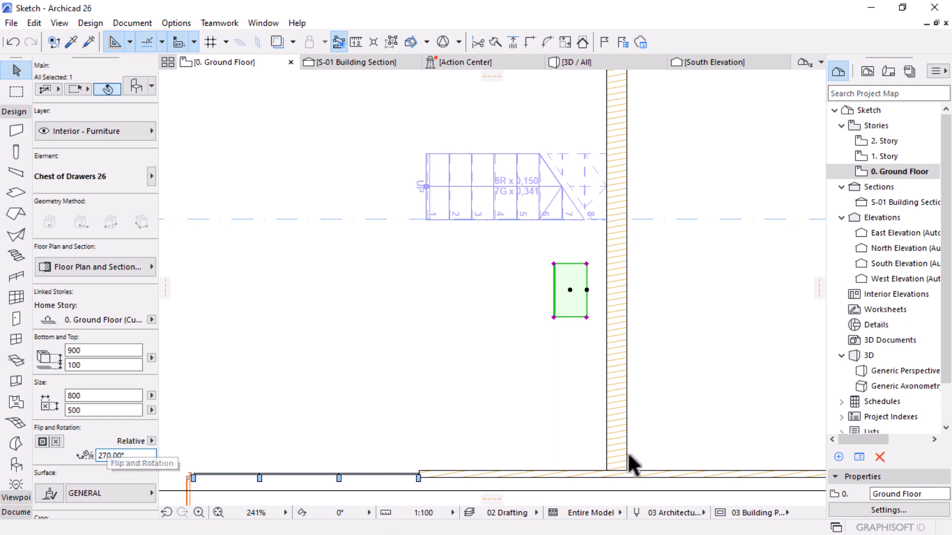
Step: Move the chest of drawers by its southeast corner into the corner between the timber wall and the south wall
key("ctrl+d")
left_click(586, 317)
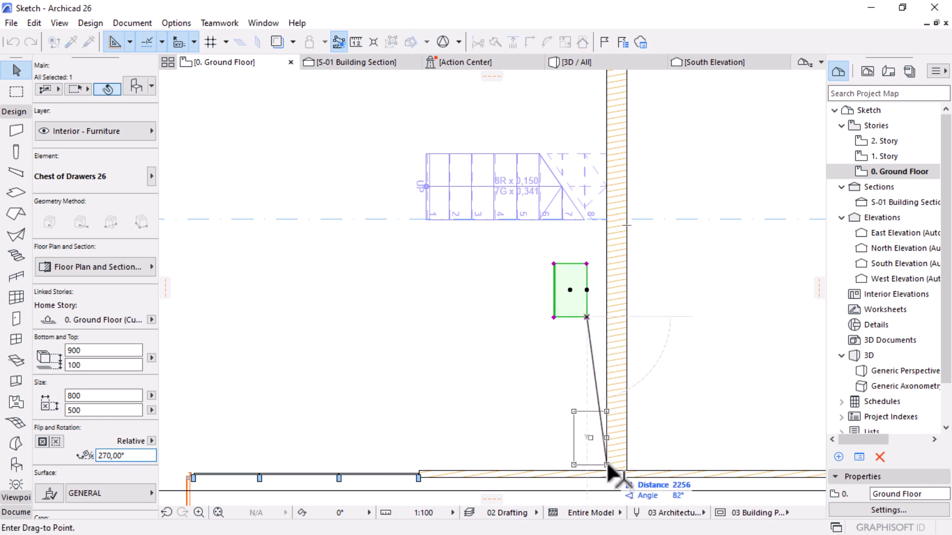
left_click(606, 471)
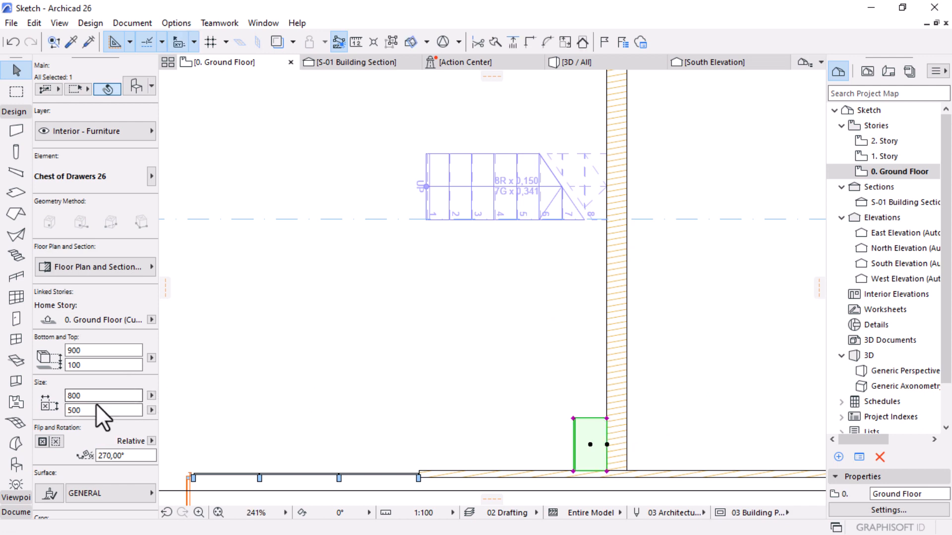
Step: Set the chest of drawers' width to 1200 and shift it 400 north so it sits against the south wall's inner face
type("1200")
key("Return")
key("ctrl+d")
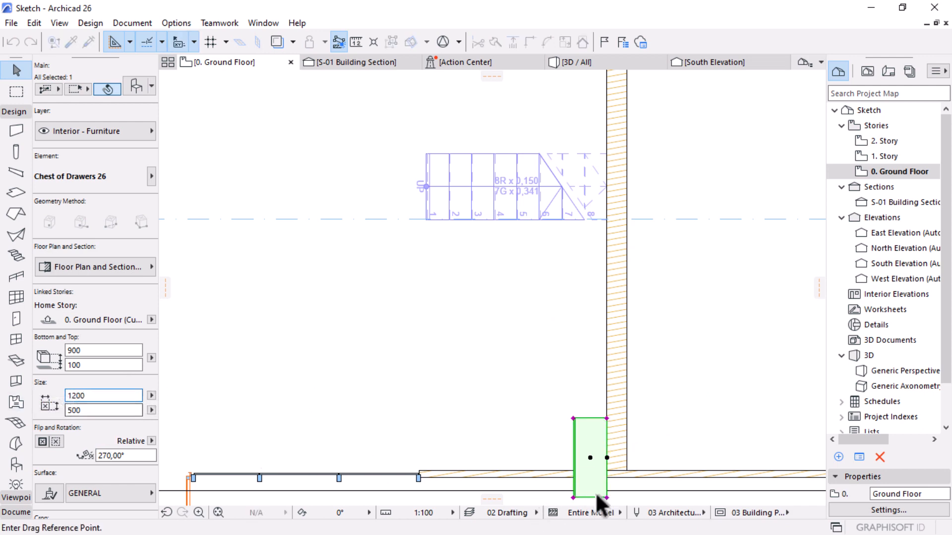
left_click(605, 496)
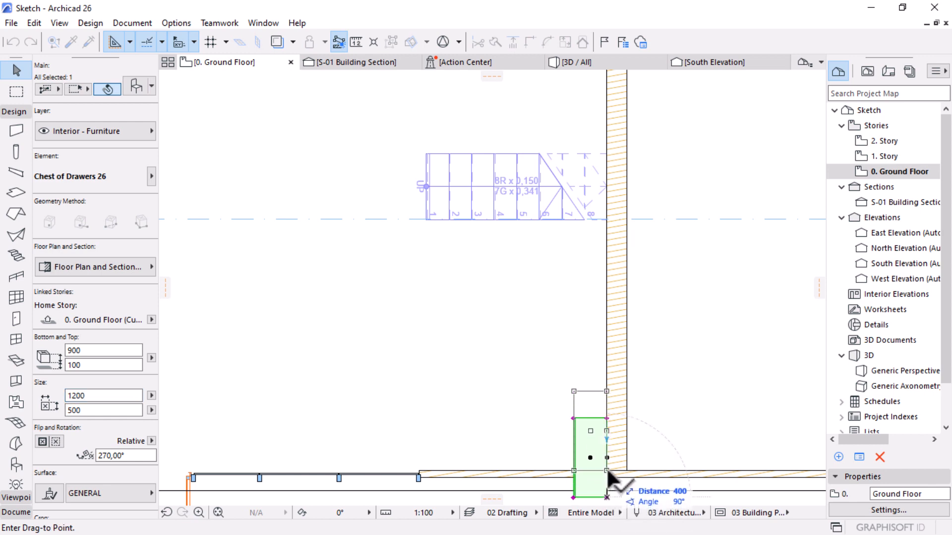
left_click(606, 468)
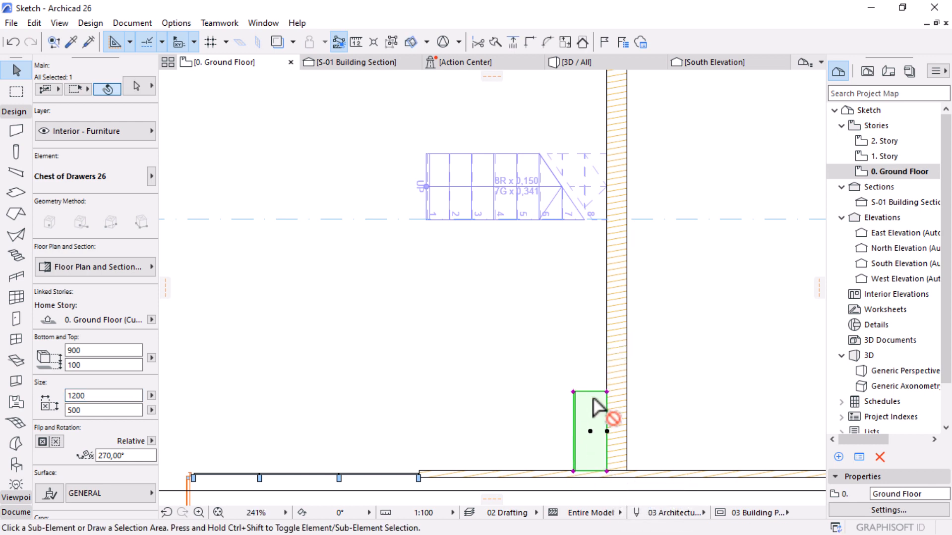
Step: Copy the chest of drawers twice northwards along the timber wall, forming a row of three
key("ctrl+alt+d")
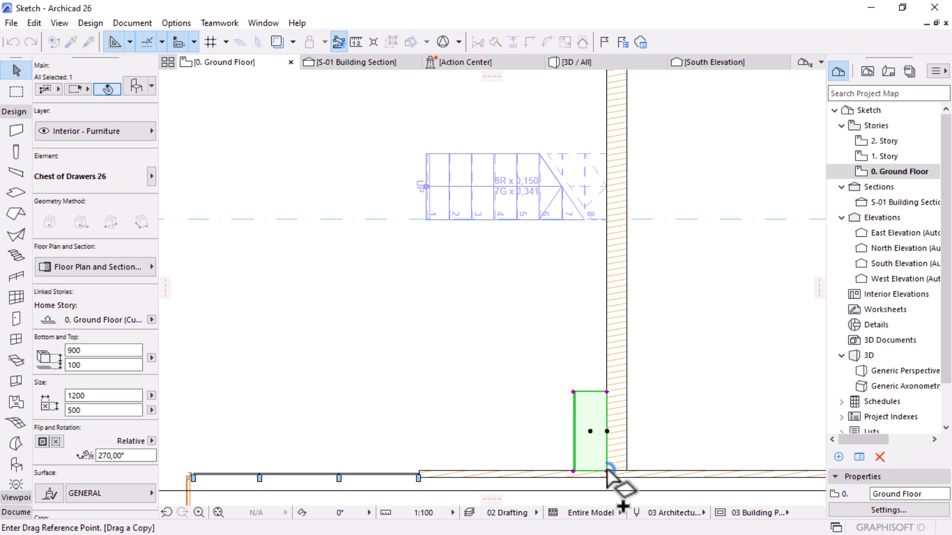
left_click(607, 470)
left_click(606, 392)
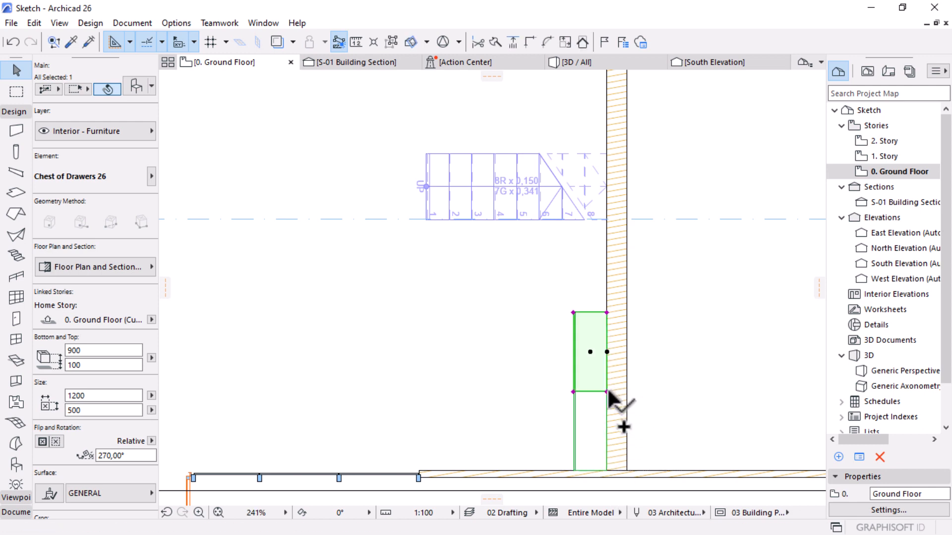
left_click(607, 392)
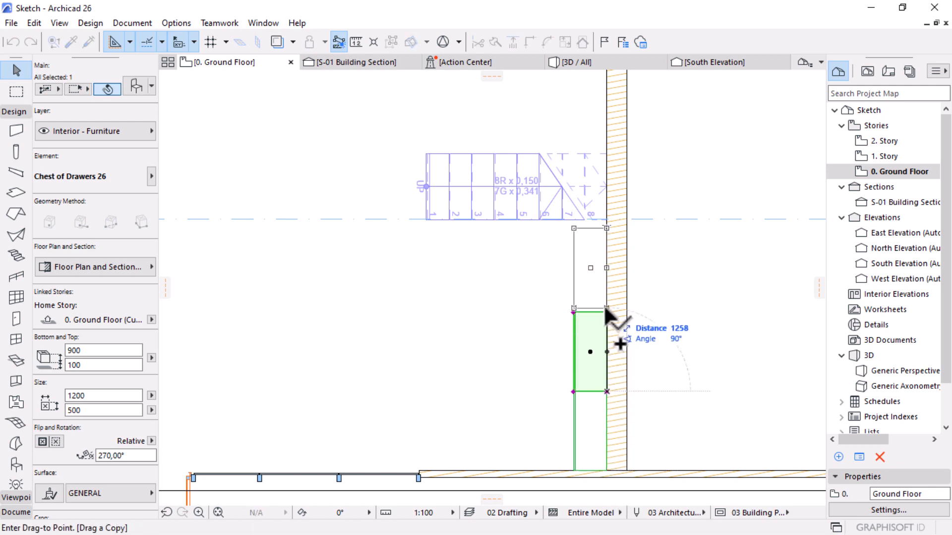
left_click(605, 308)
Step: Set the height of all three chests of drawers beside the stair to 1200 in the 3D view
left_click(570, 61)
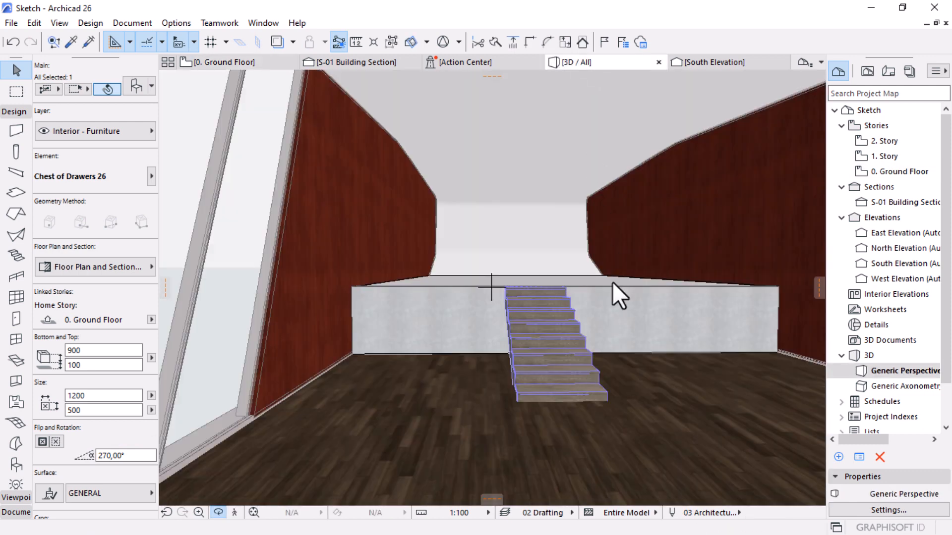
scroll(419, 329, "down", 2)
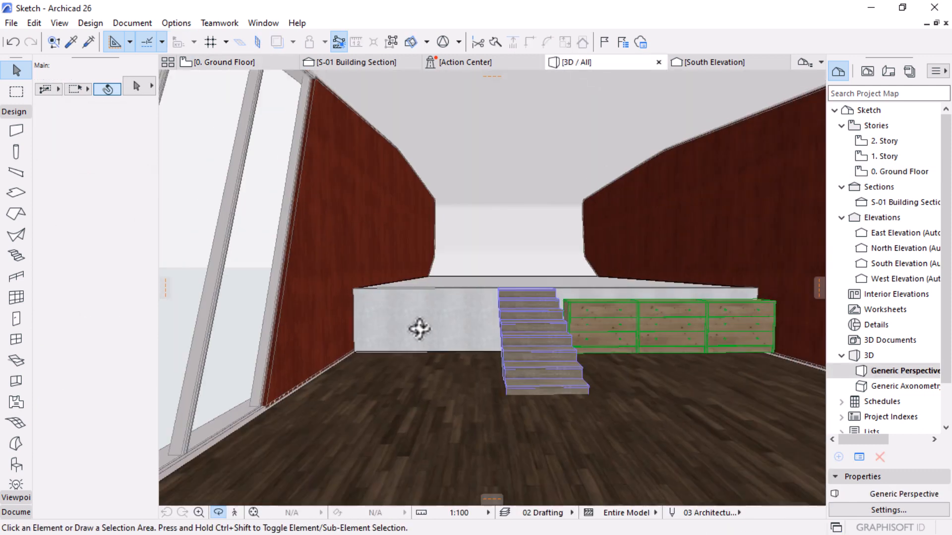
scroll(735, 332, "up", 5)
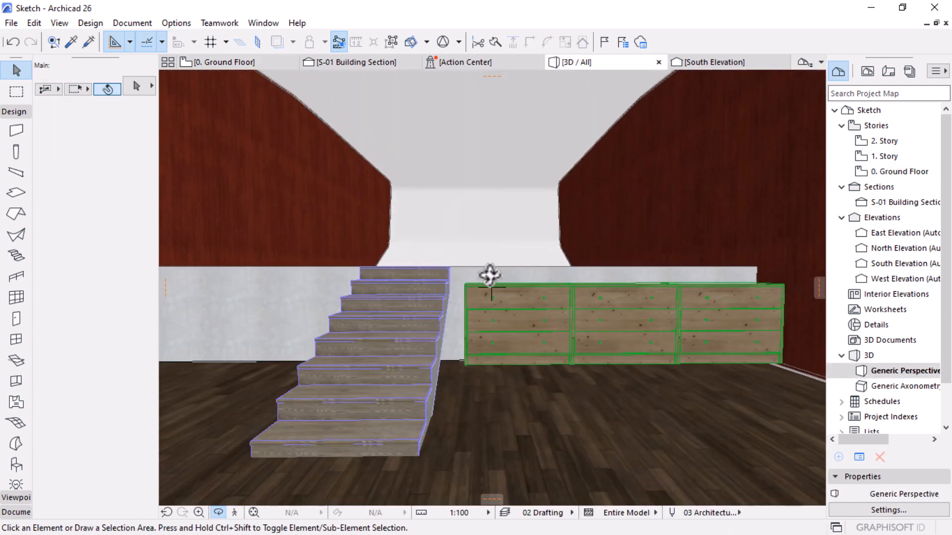
left_click(616, 317)
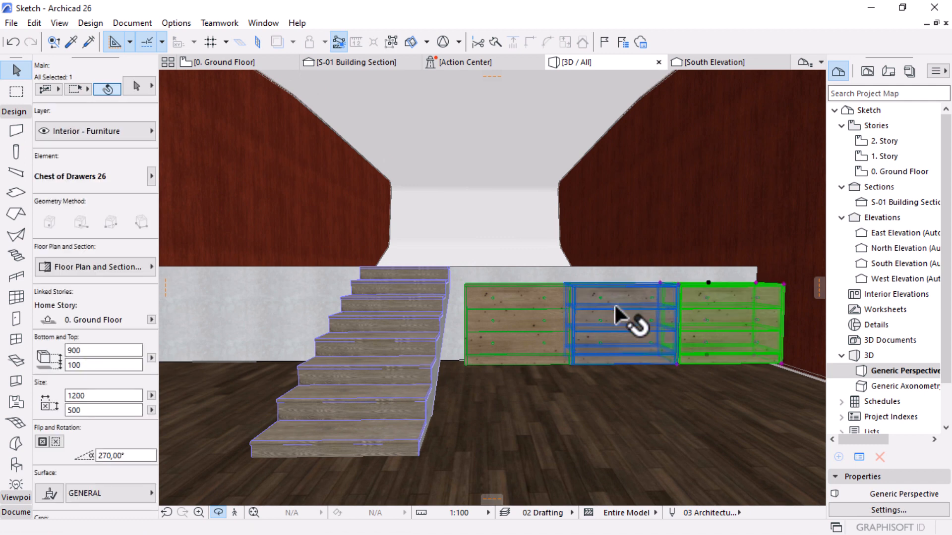
left_click(556, 321, "shift")
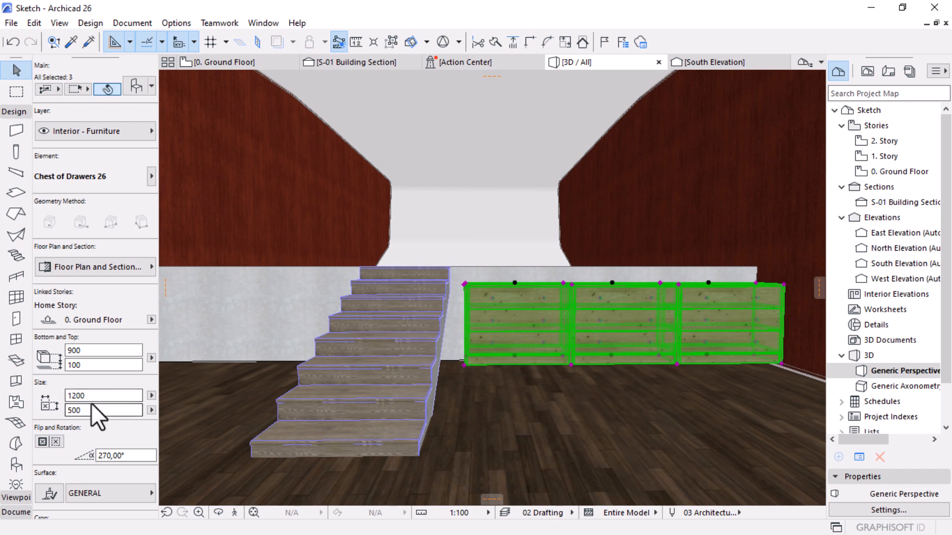
left_click(66, 352)
type("1200")
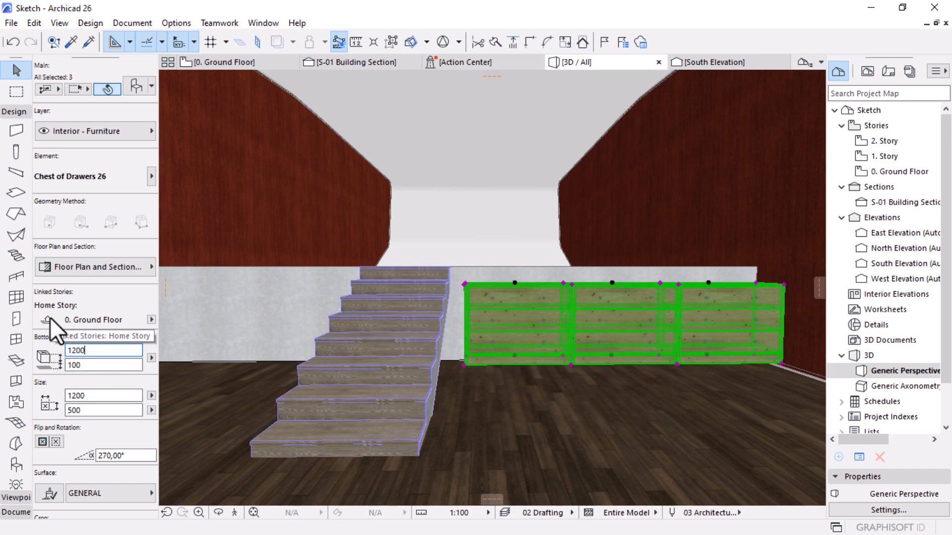
key("Return")
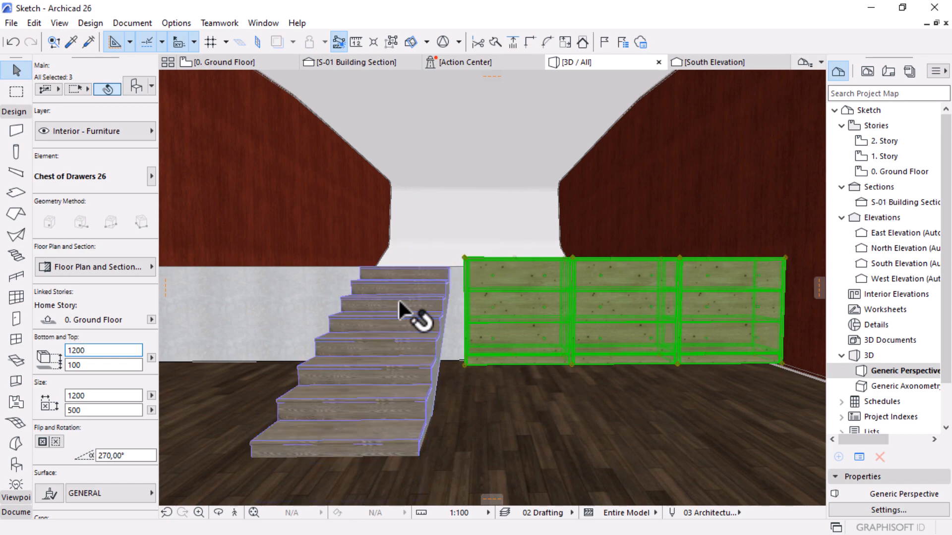
key("Escape")
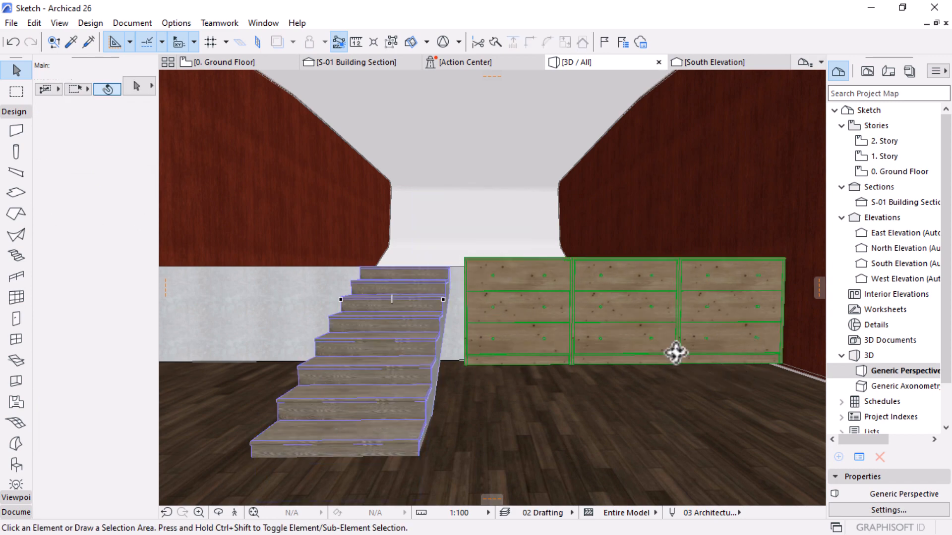
Step: Override the object pens of the three chests of drawers and set their symbol line pen to 1
middle_click_drag(675, 352, 592, 384, "shift")
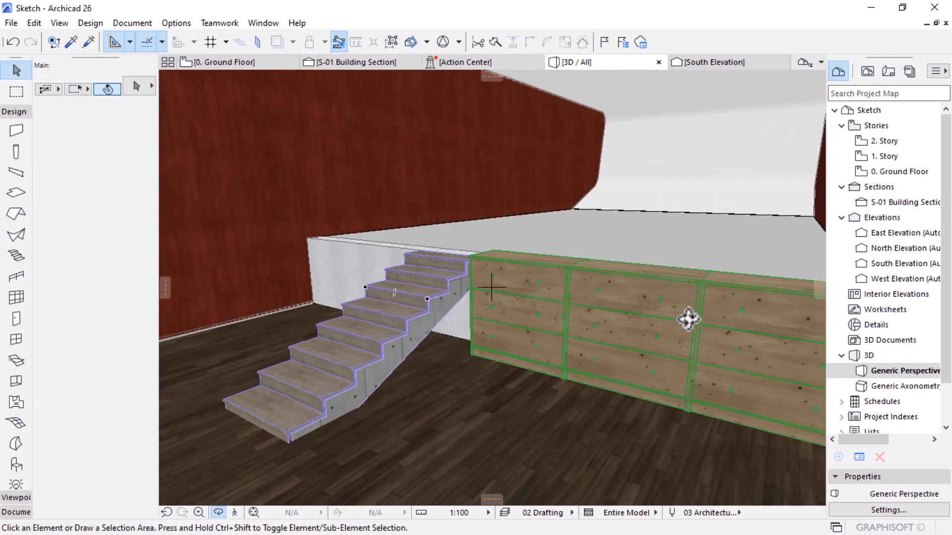
left_click(637, 329)
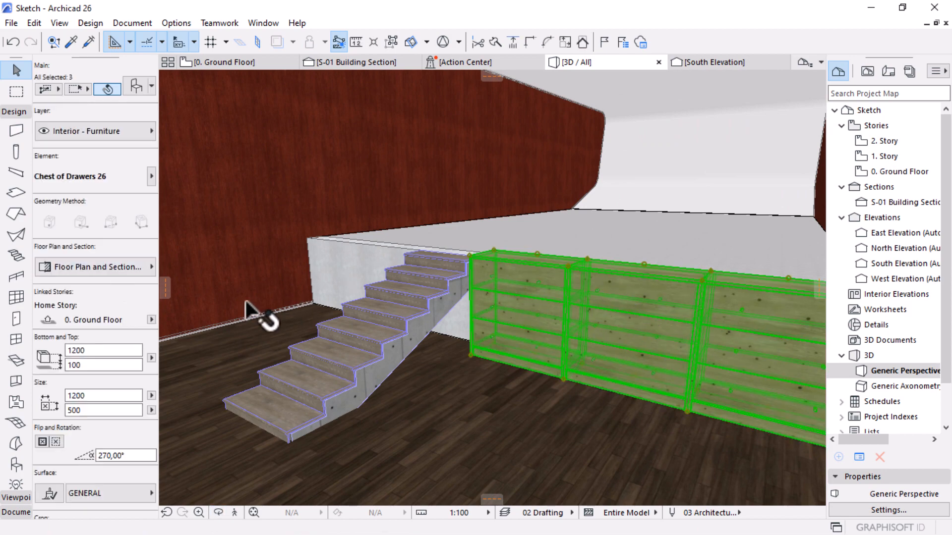
left_click(125, 266)
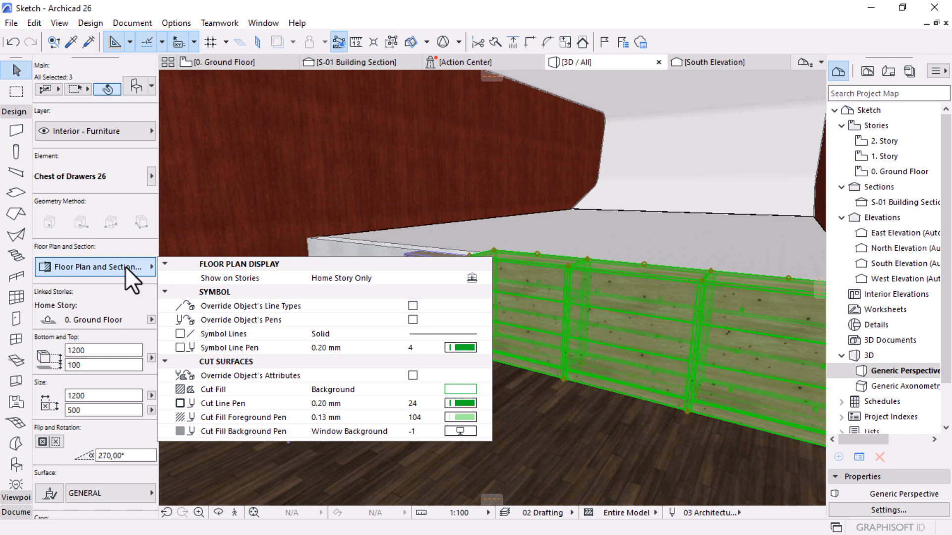
left_click(412, 320)
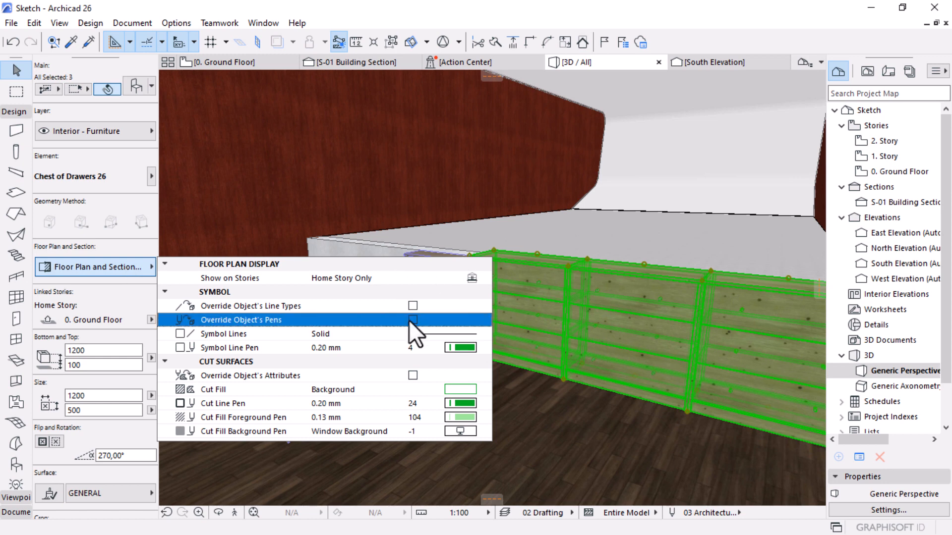
left_click(417, 346)
left_click(417, 346)
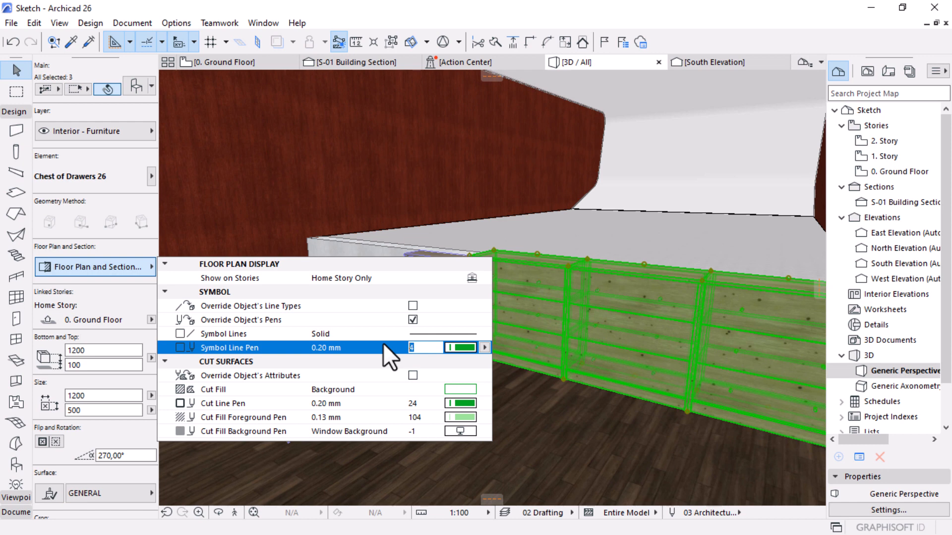
type("1")
key("Return")
left_click(677, 171)
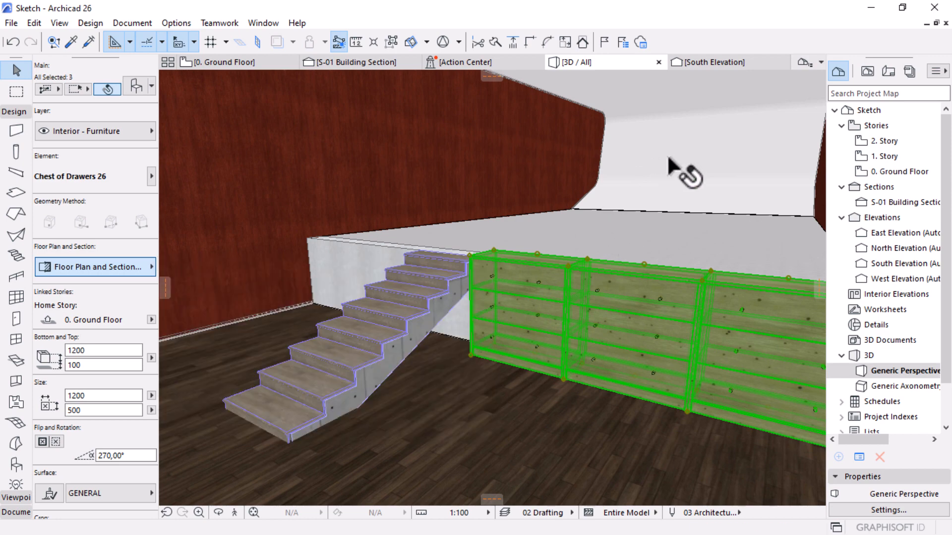
key("Escape")
Step: Open the object settings of the three chests of drawers at their Knobs options
scroll(498, 277, "down", 2)
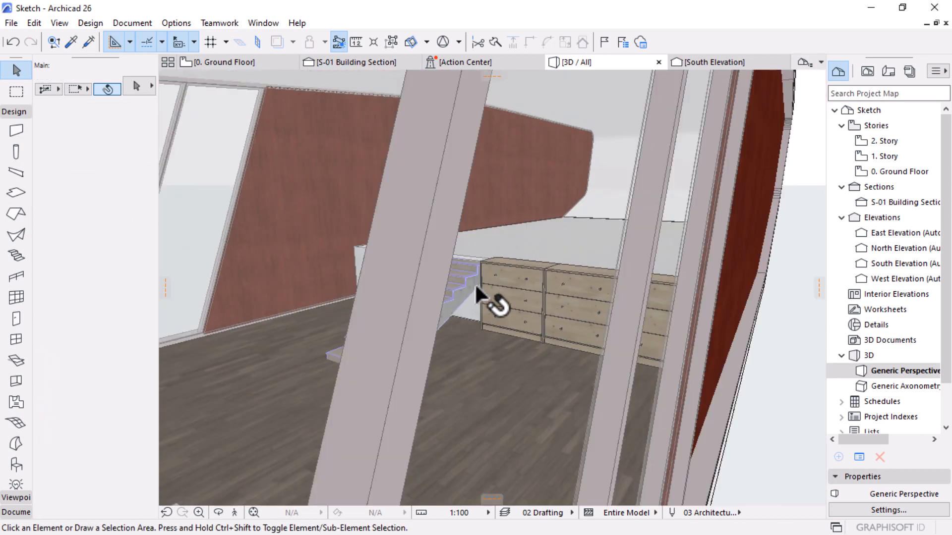
scroll(485, 255, "up", 4)
key("o")
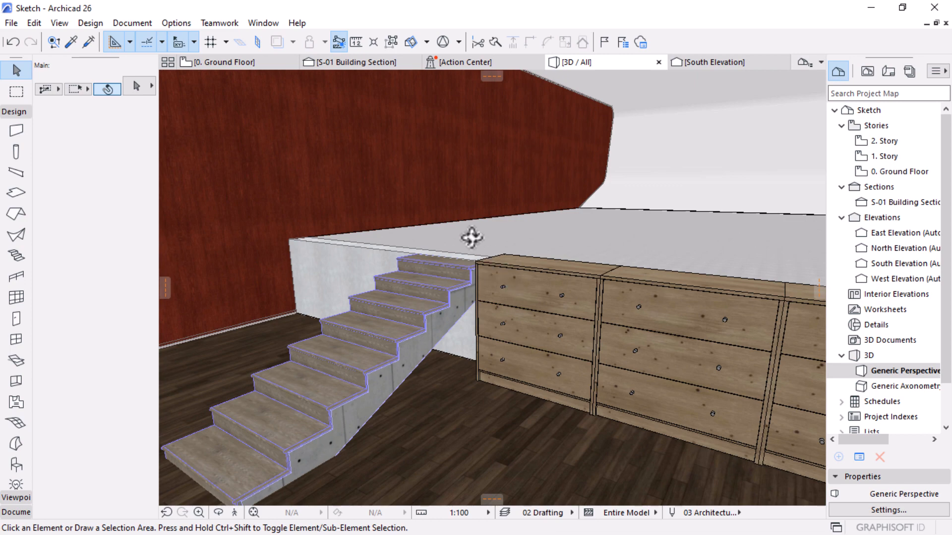
scroll(470, 240, "down", 3)
left_click_drag(461, 325, 443, 302)
left_click(453, 282)
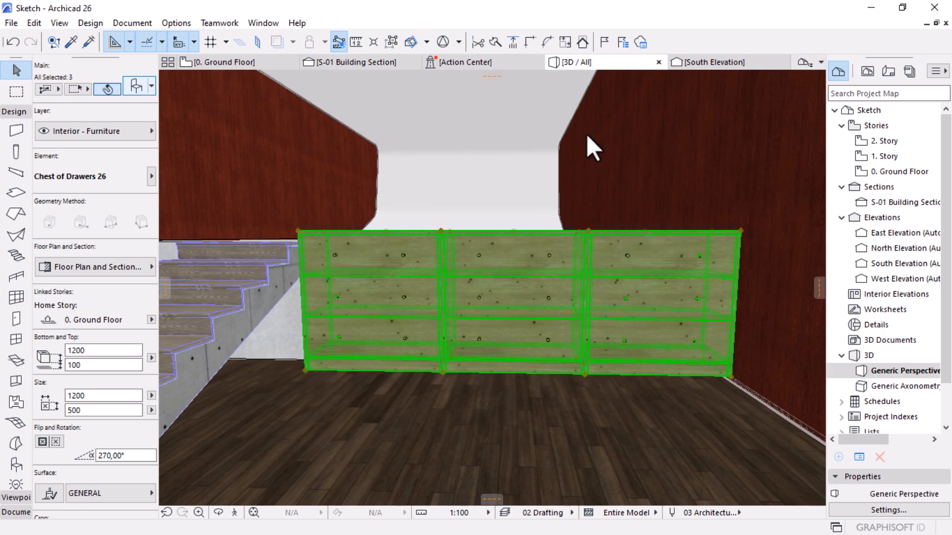
key("ctrl+t")
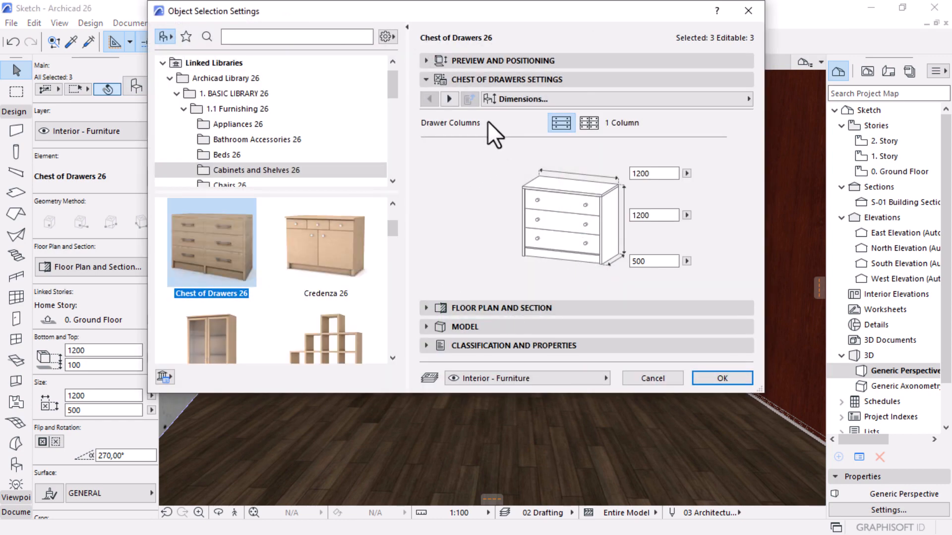
left_click(449, 99)
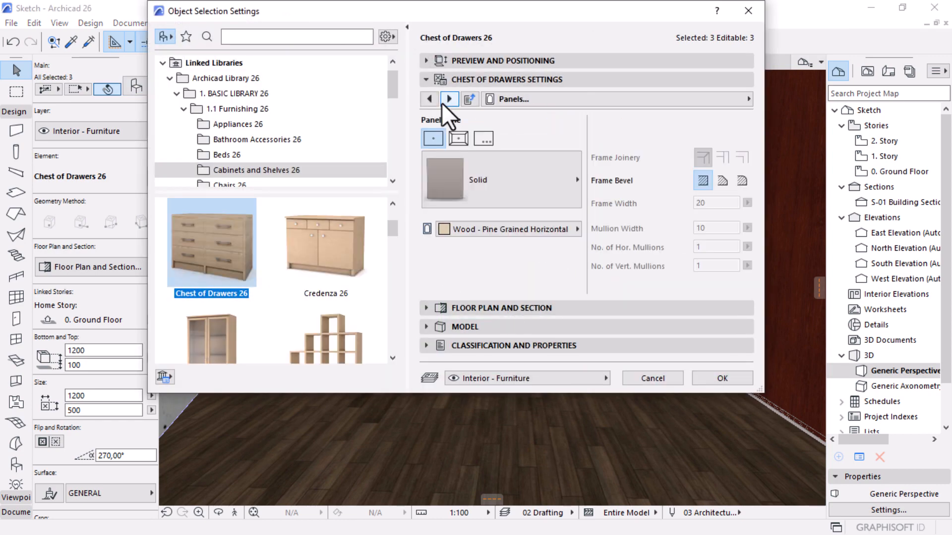
left_click(442, 103)
Step: Look through the cylinder, linear and custom knob styles available for the chests of drawers
left_click(530, 199)
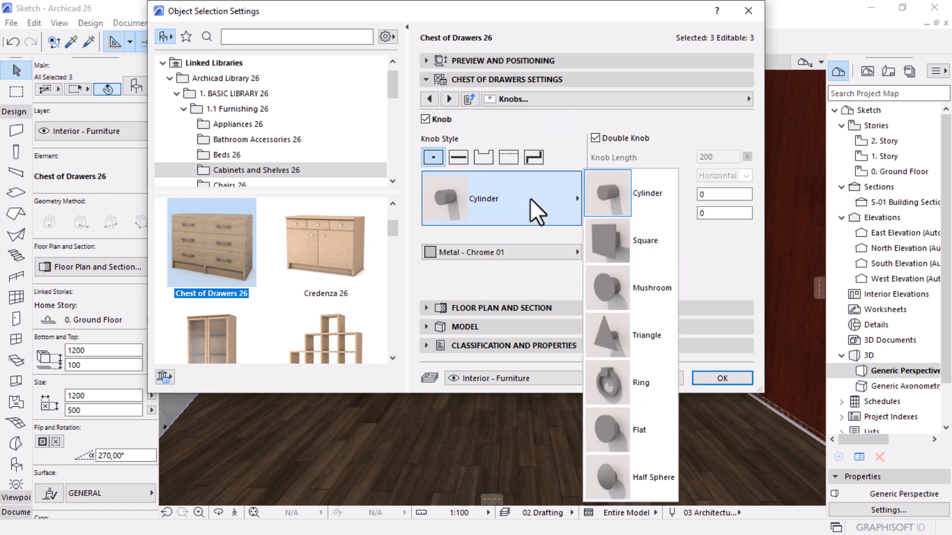
left_click(478, 164)
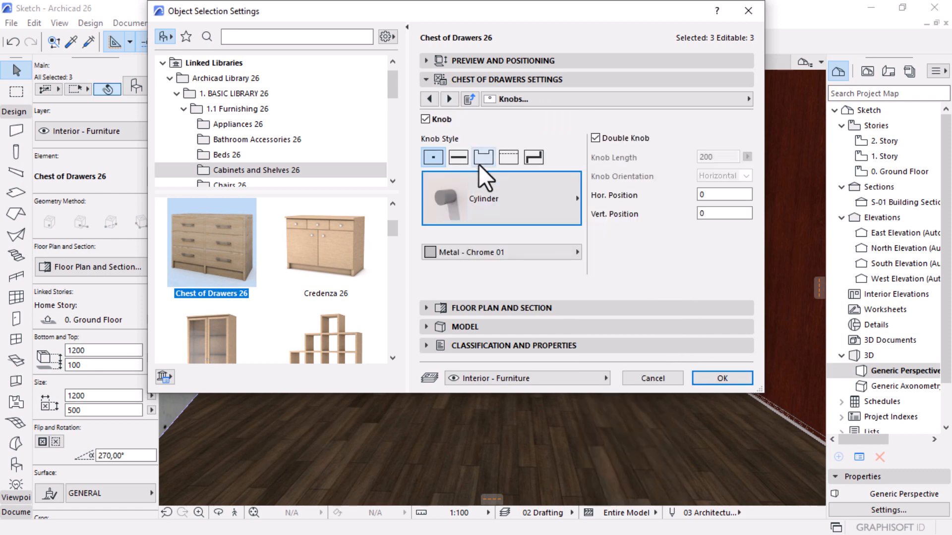
left_click(459, 158)
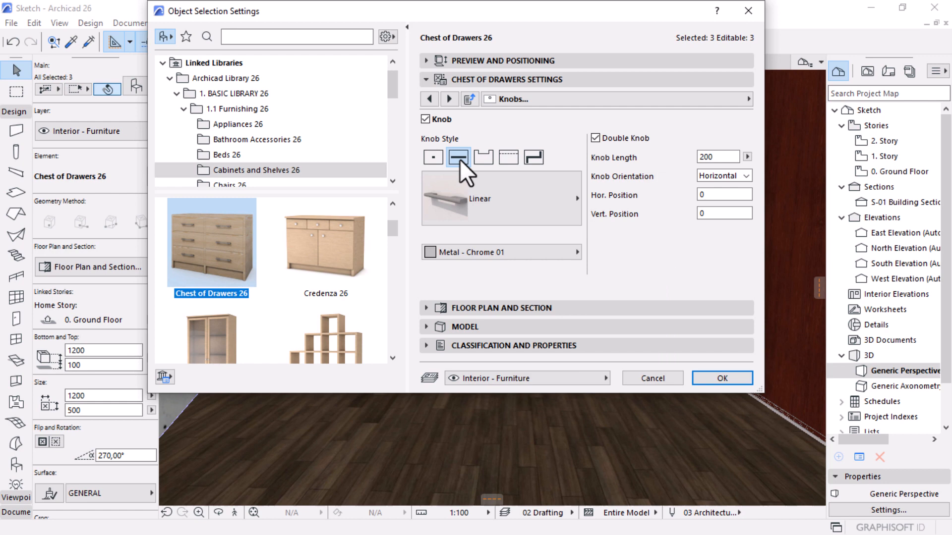
left_click(489, 206)
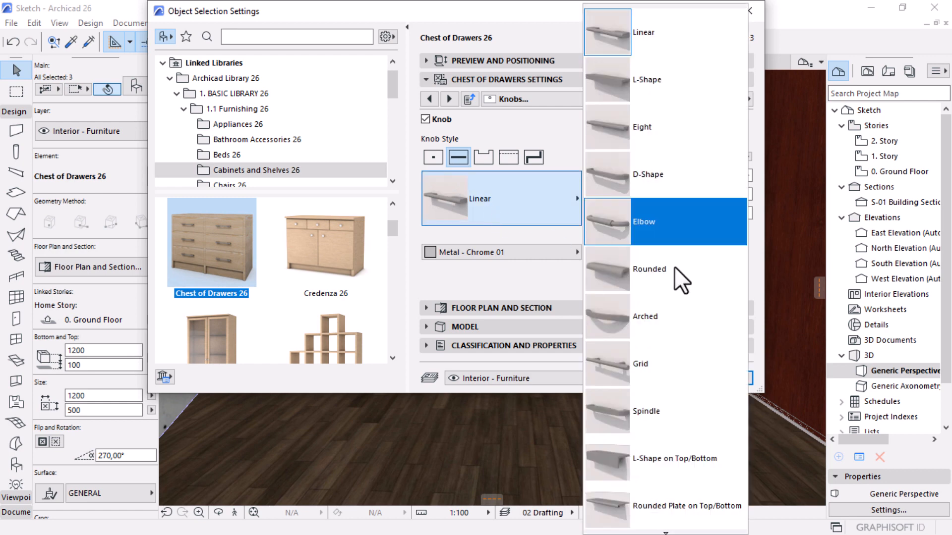
scroll(693, 366, "down", 2)
scroll(693, 367, "up", 2)
left_click(495, 159)
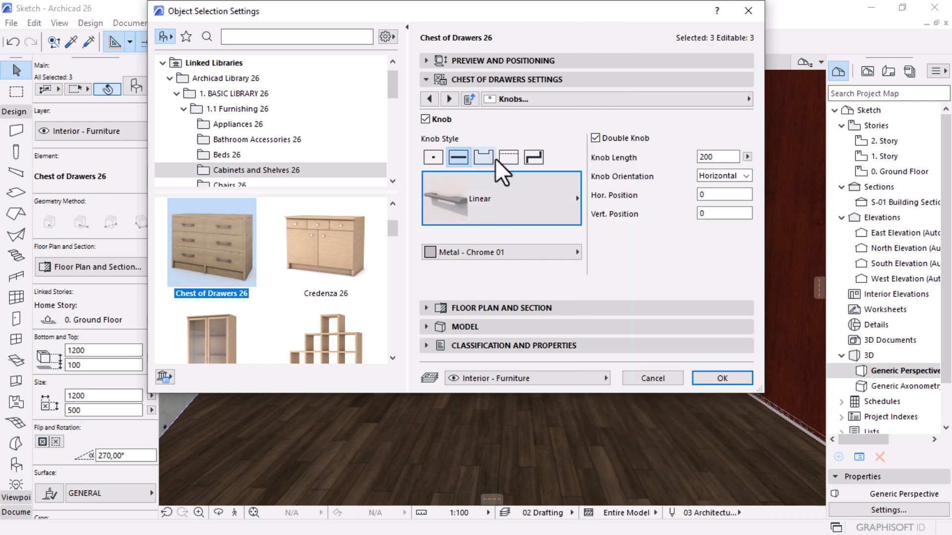
left_click(528, 158)
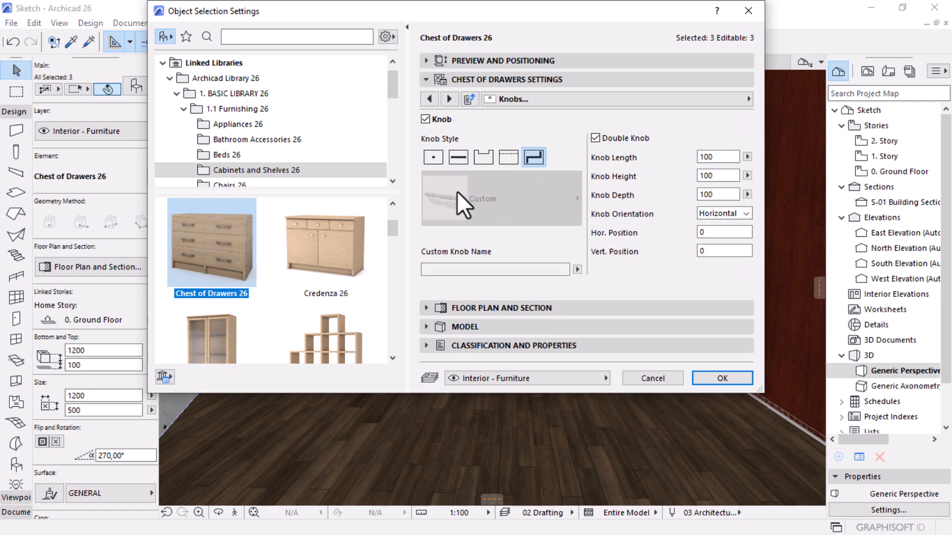
Step: Give the three chests of drawers the Bevel edge grip as knob style, keeping the edge at Top, and apply it
left_click(507, 155)
left_click(475, 197)
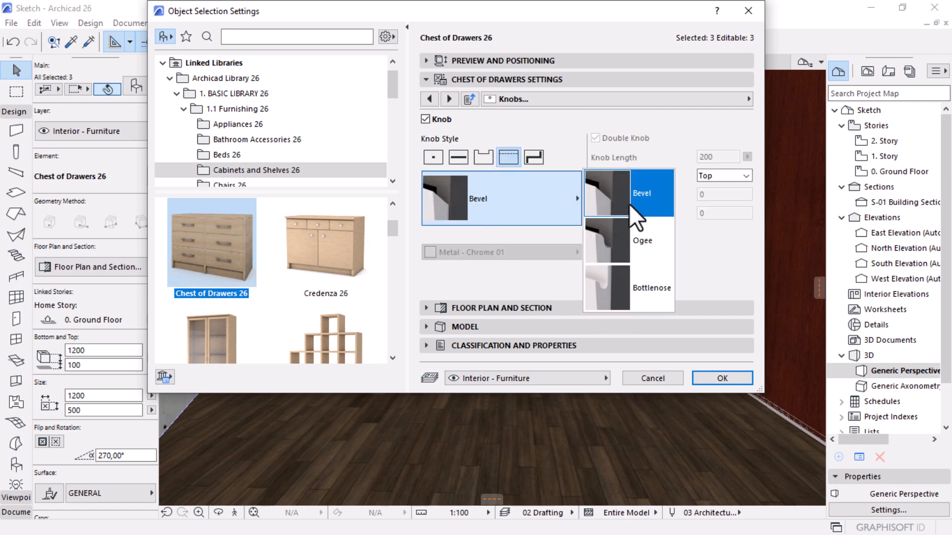
left_click(617, 194)
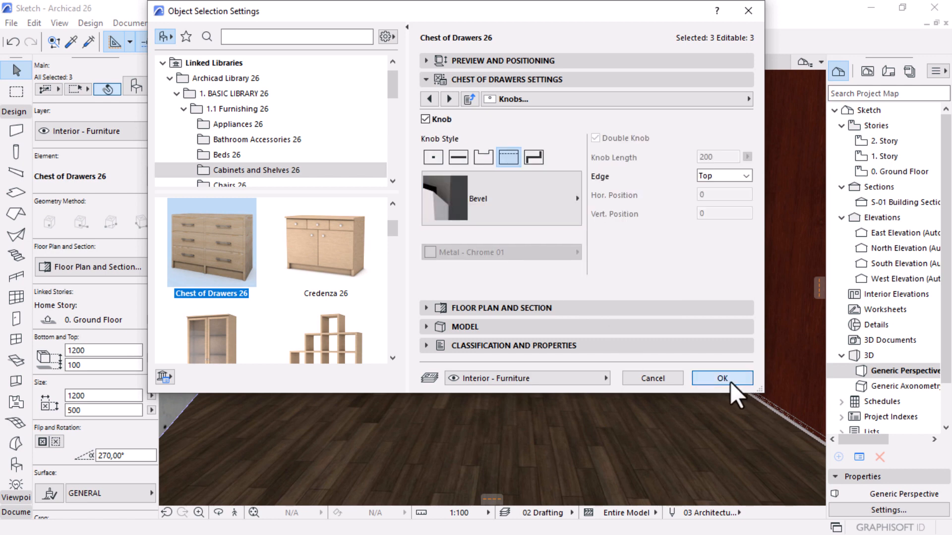
left_click(728, 380)
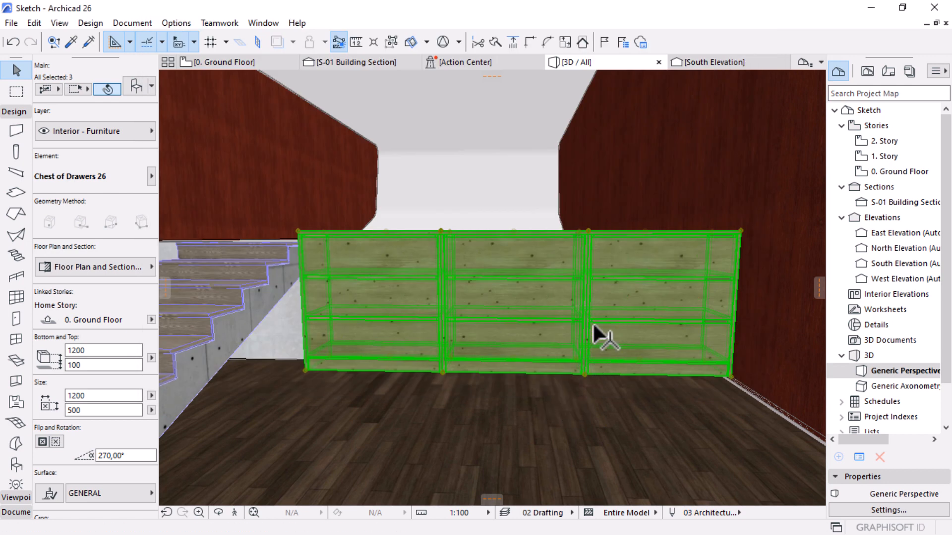
key("Escape")
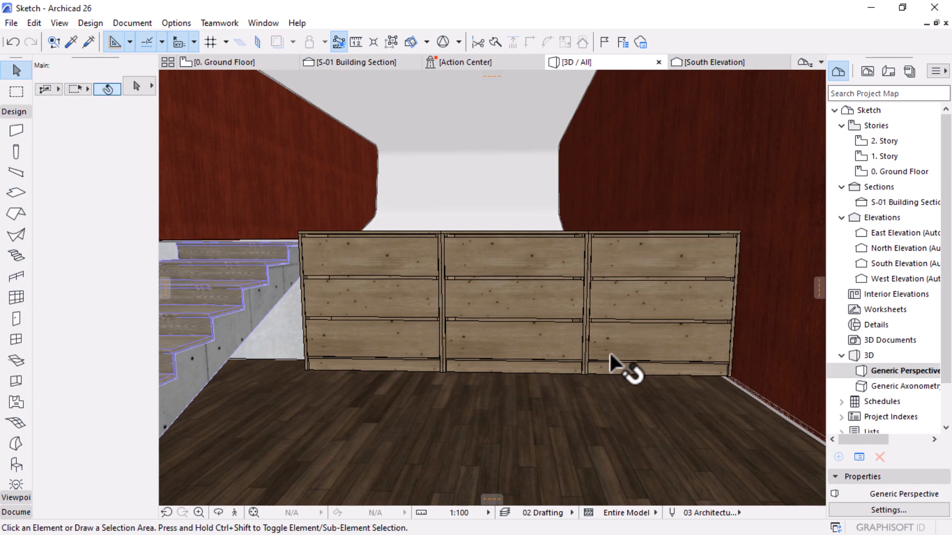
Step: Reopen the settings of the three chests of drawers and look through the edge and cut-out knob styles
middle_click_drag(622, 367, 586, 320, "shift")
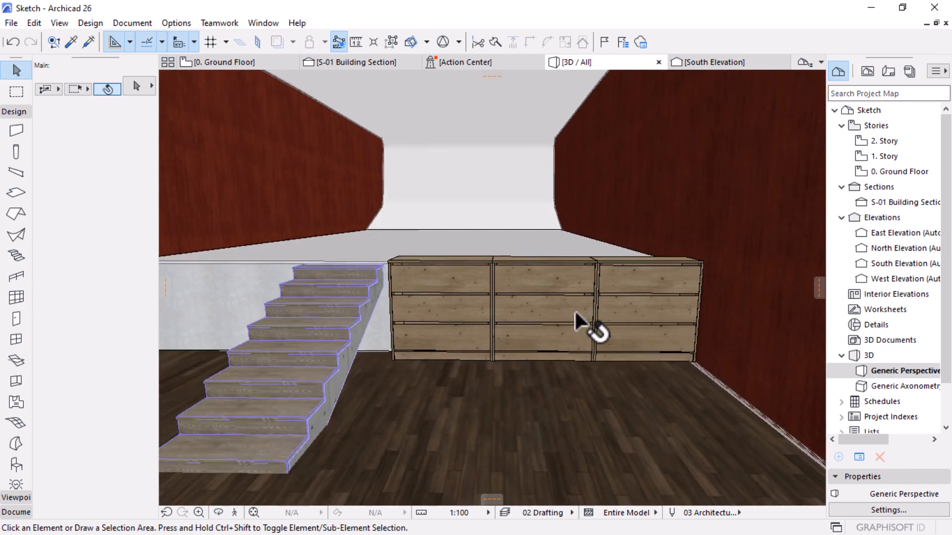
left_click(612, 318)
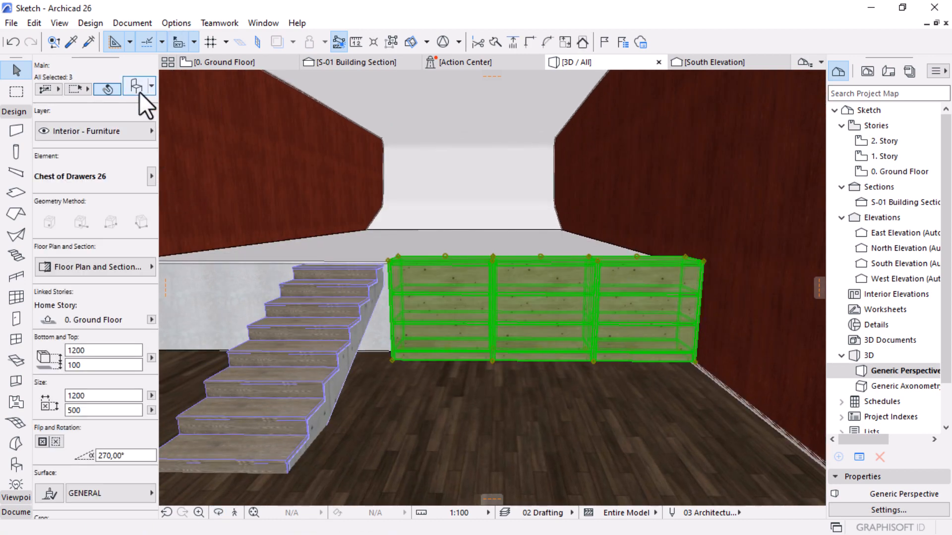
left_click(138, 91)
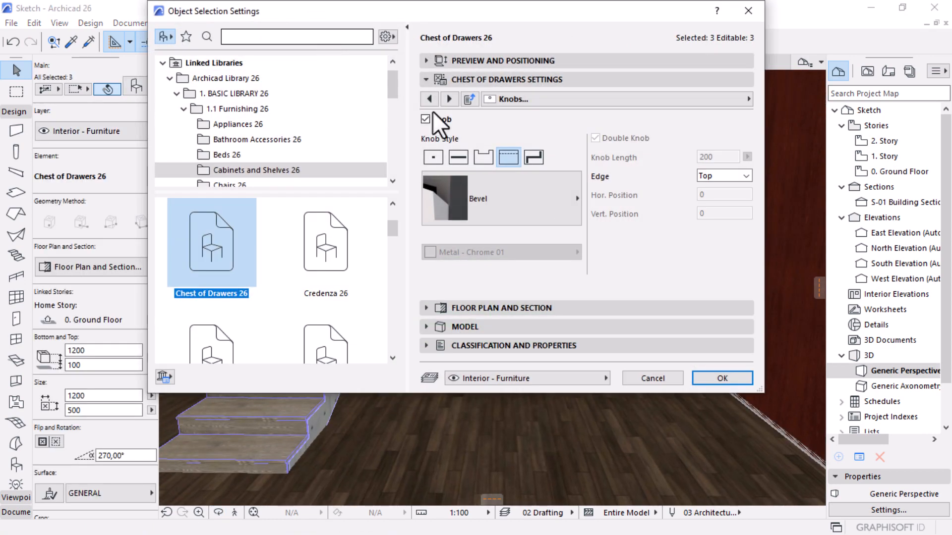
left_click(517, 210)
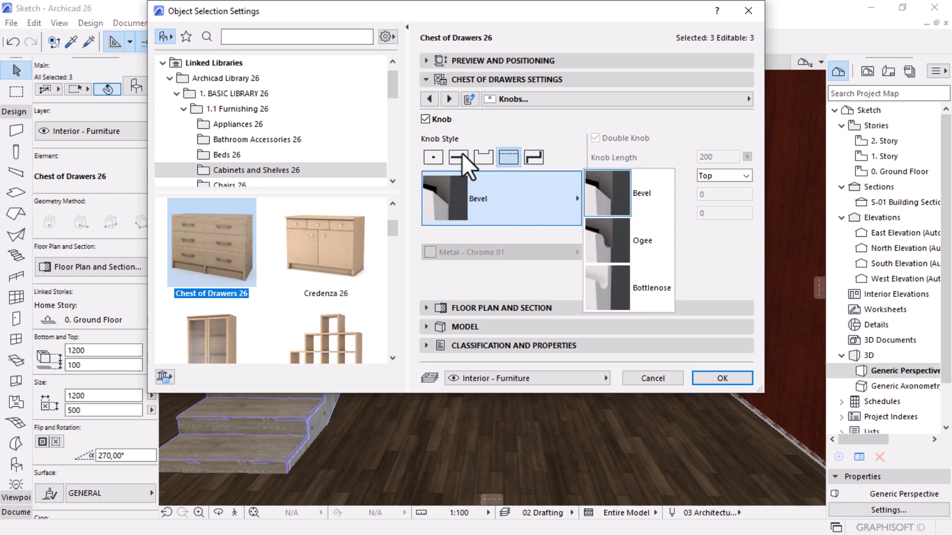
left_click(481, 155)
left_click(482, 155)
left_click(474, 195)
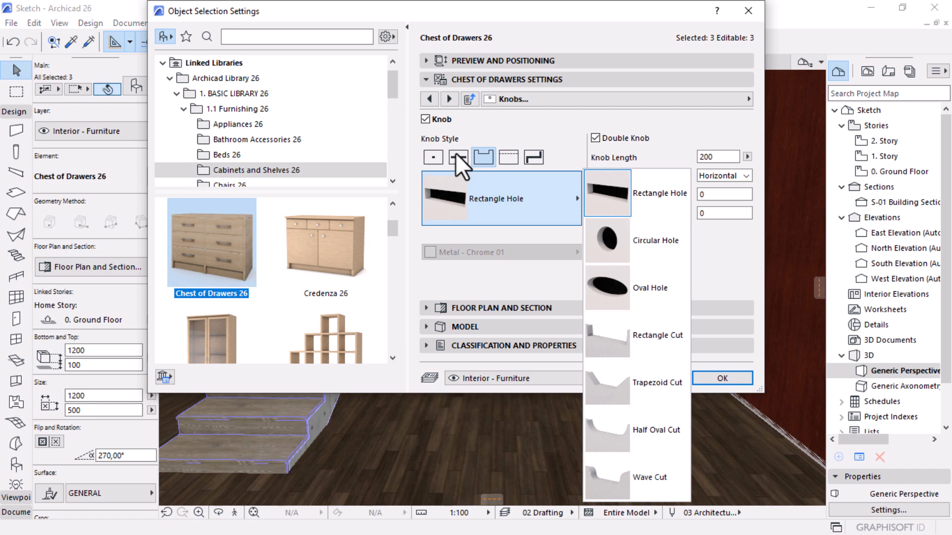
Step: Give the three chests of drawers the Linear knob style in Metal - Chrome 01 and apply it
left_click(455, 155)
left_click(462, 196)
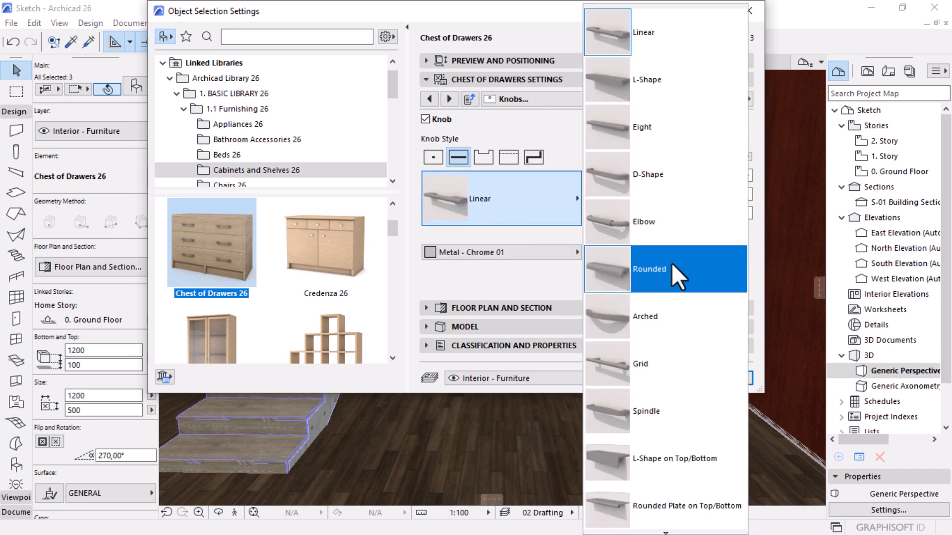
scroll(688, 333, "down", 2)
scroll(690, 317, "up", 2)
left_click(697, 129)
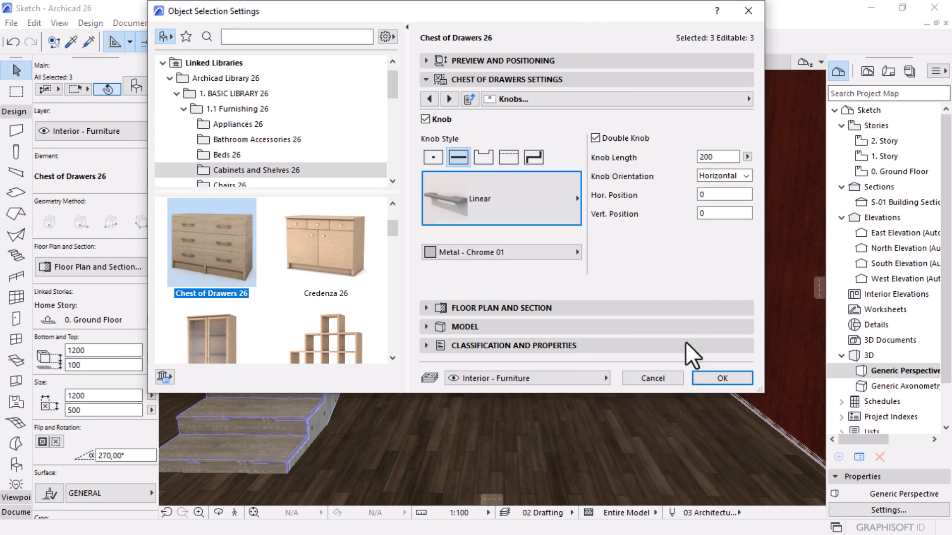
left_click(720, 377)
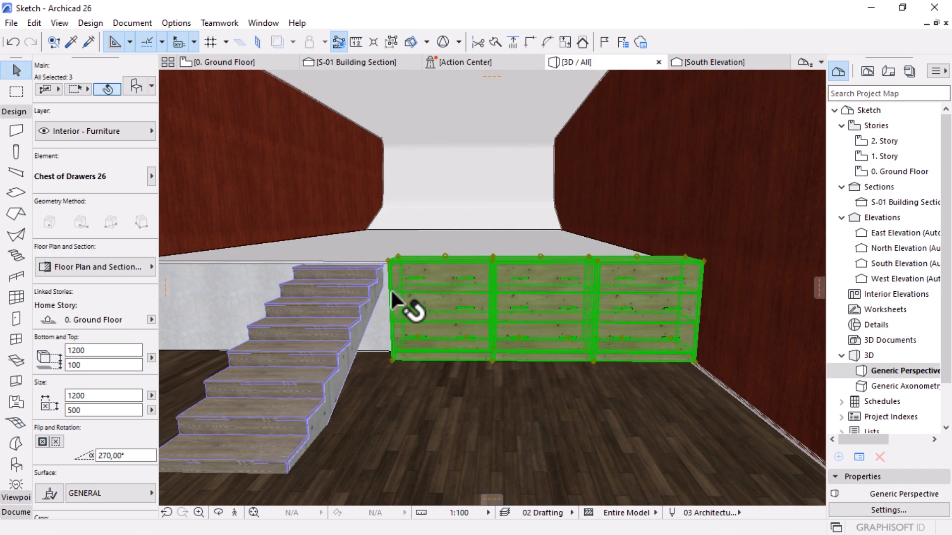
Step: Inspect the linear handles up close, undo the knob style change and clear the selection
key("Escape")
scroll(616, 336, "up", 10)
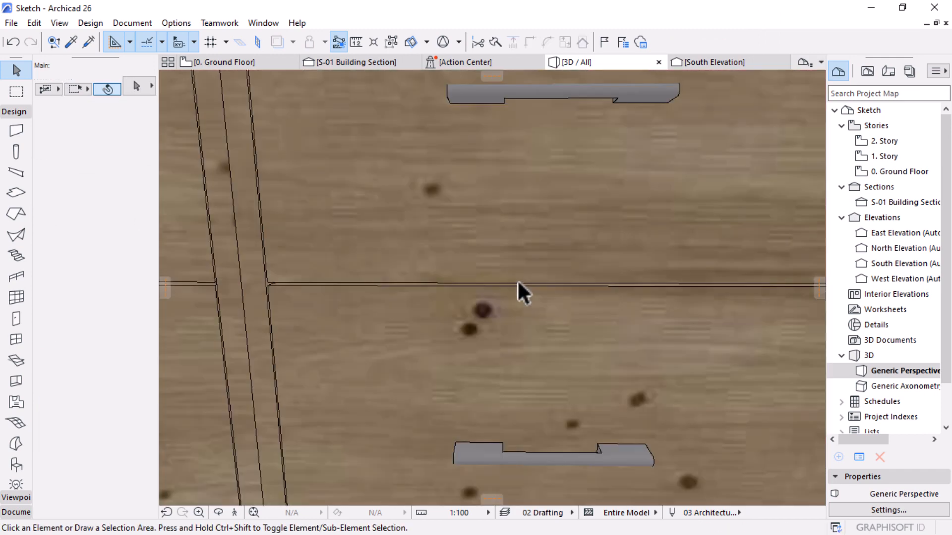
scroll(518, 283, "down", 10)
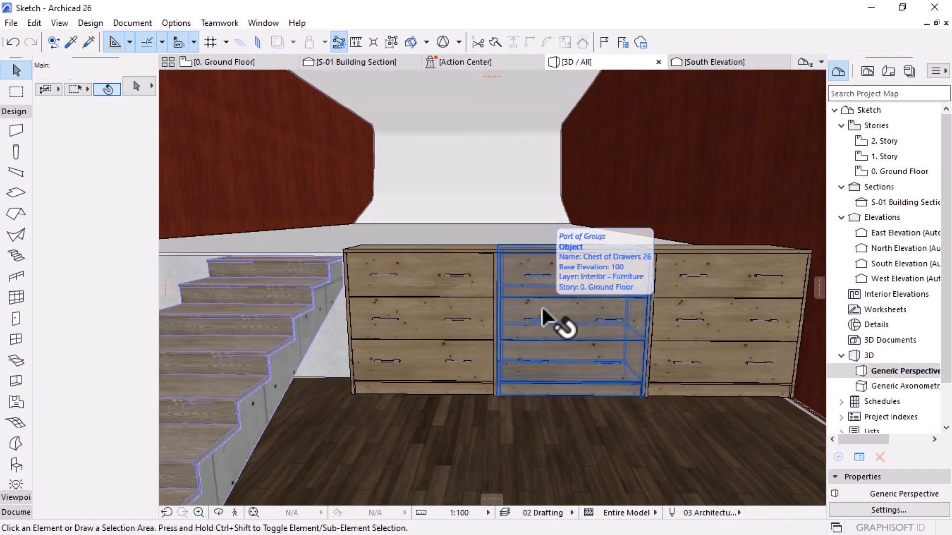
scroll(448, 309, "up", 2)
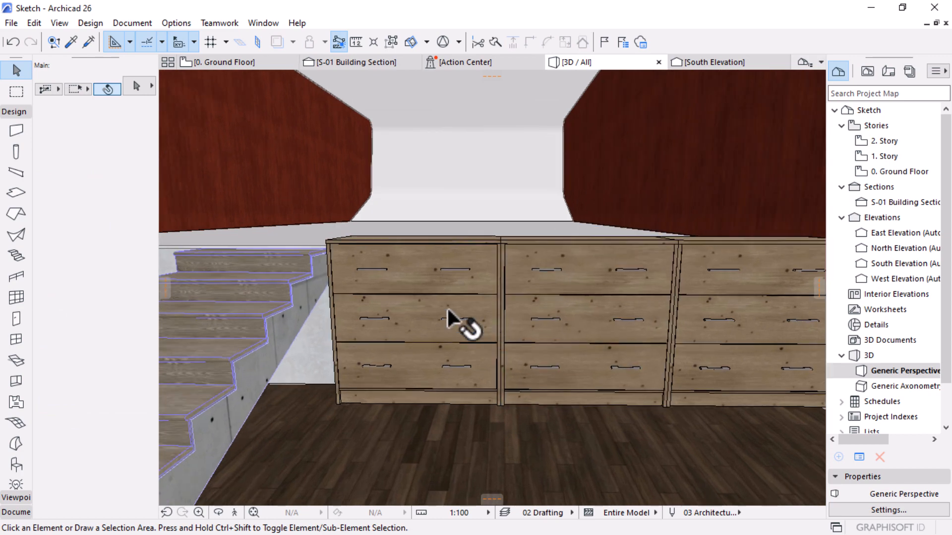
left_click(12, 43)
key("Escape")
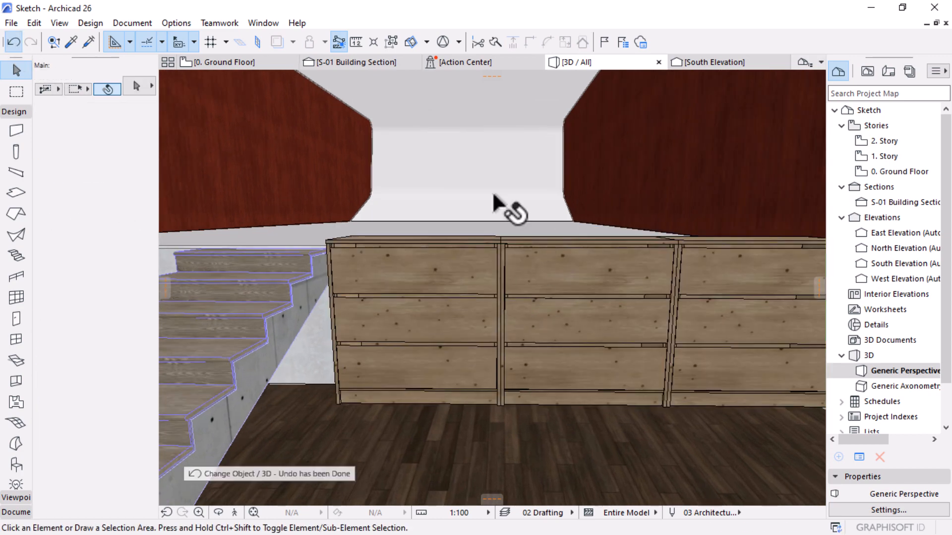
left_click_drag(498, 172, 290, 89)
key("Escape")
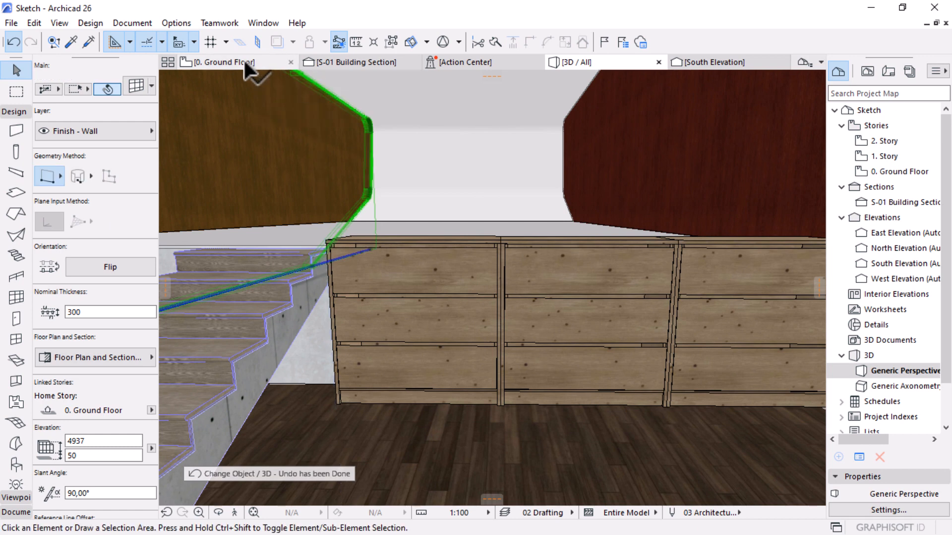
key("Escape")
Step: On the ground floor plan, move the stair along the wall until its corner meets the nearest chest of drawers
left_click(246, 62)
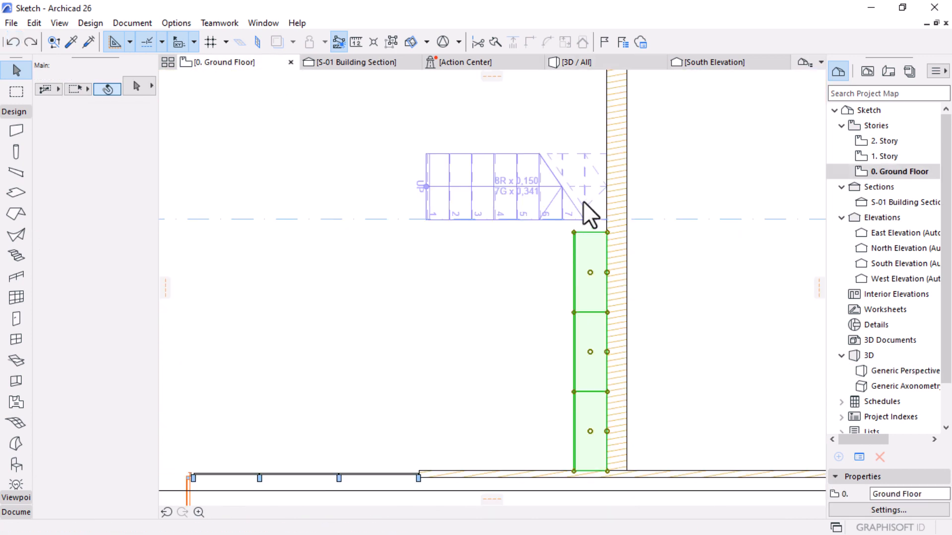
left_click(606, 184)
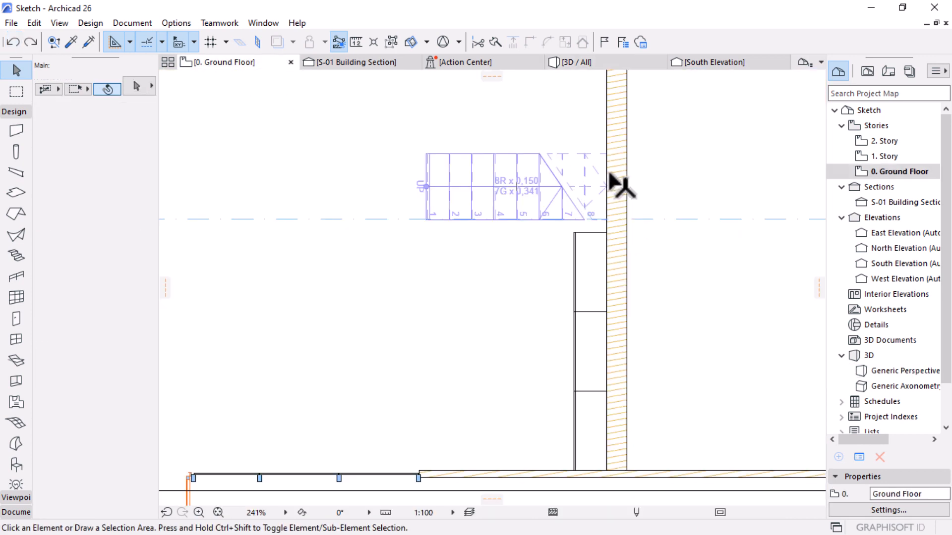
scroll(617, 225, "up", 2)
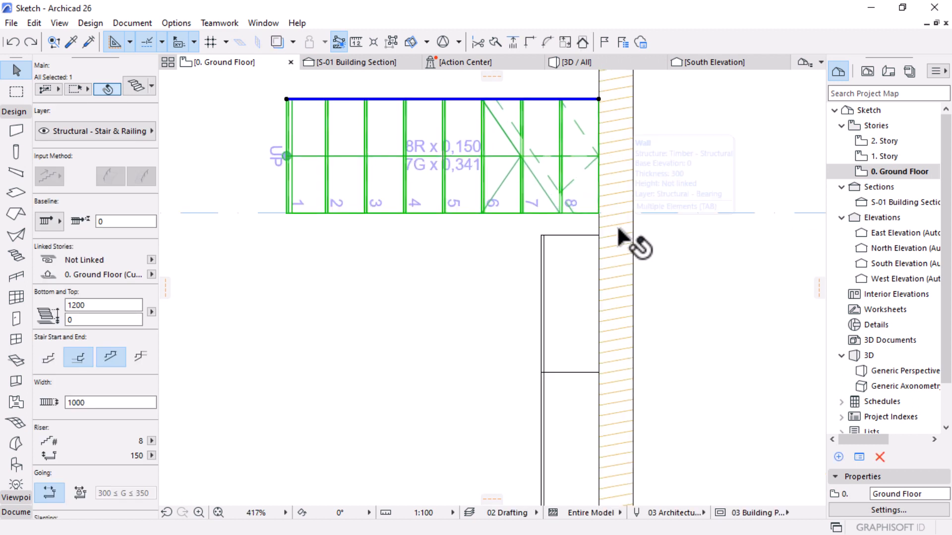
key("ctrl+d")
left_click(598, 213)
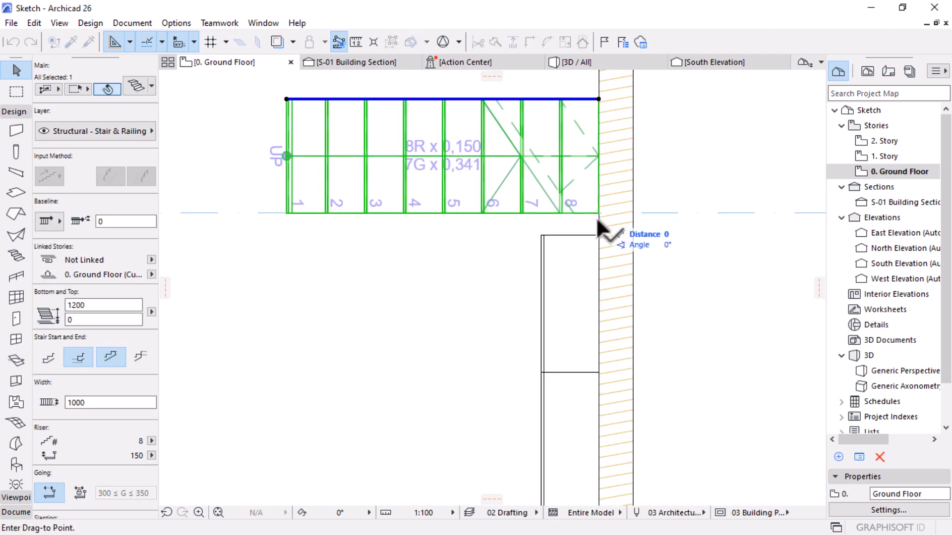
left_click(598, 235)
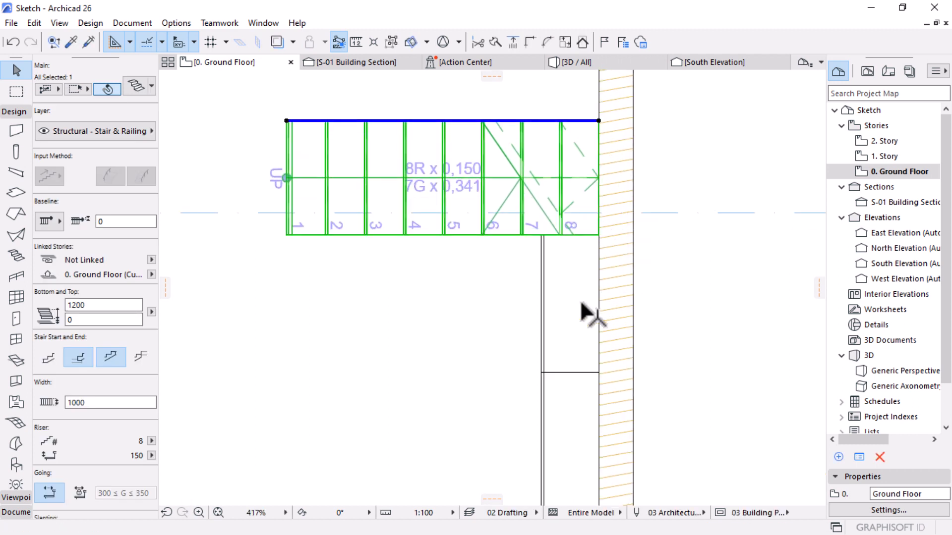
scroll(583, 277, "down", 3)
scroll(579, 171, "up", 2)
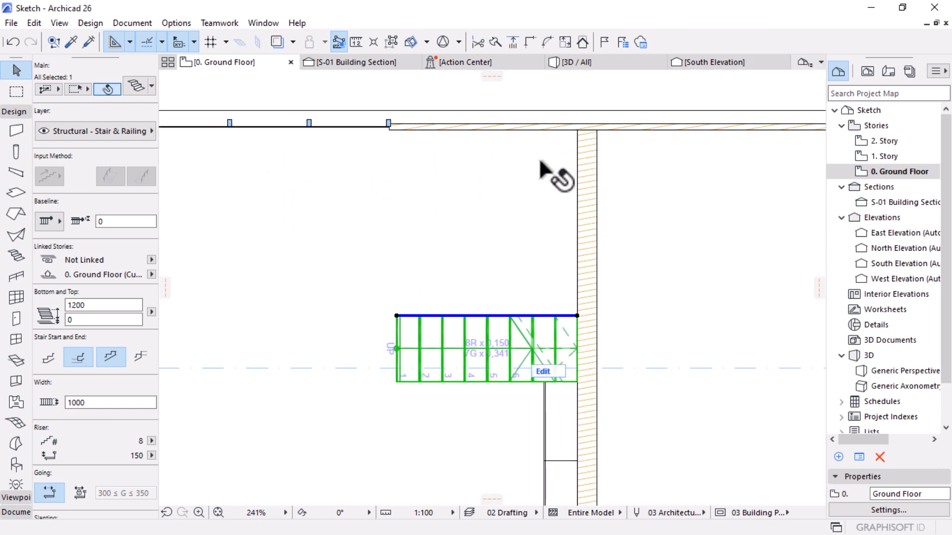
key("Escape")
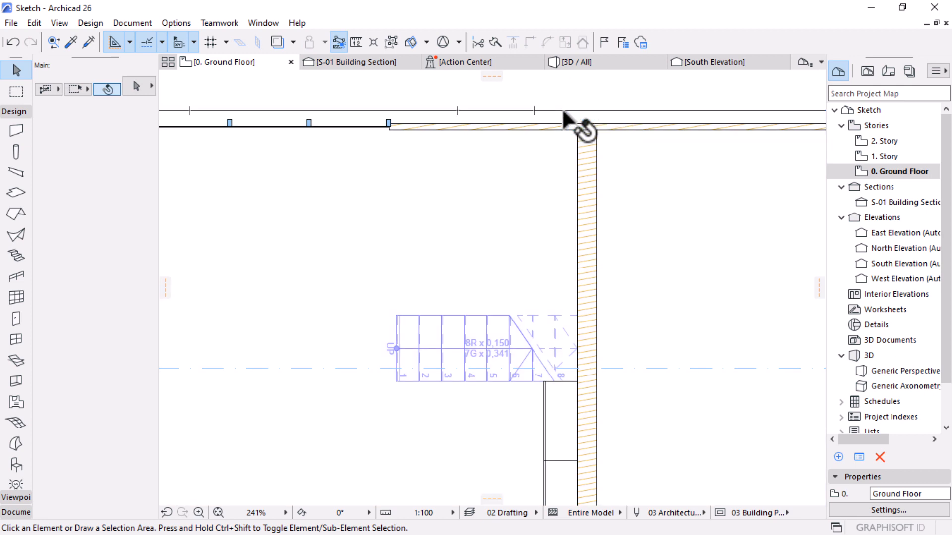
Step: Set the Object tool's default to Base Cabinet Block 26 from the Kitchen Cabinets 26 library folder
scroll(565, 127, "down", 3)
scroll(547, 212, "down", 1)
scroll(556, 153, "up", 3)
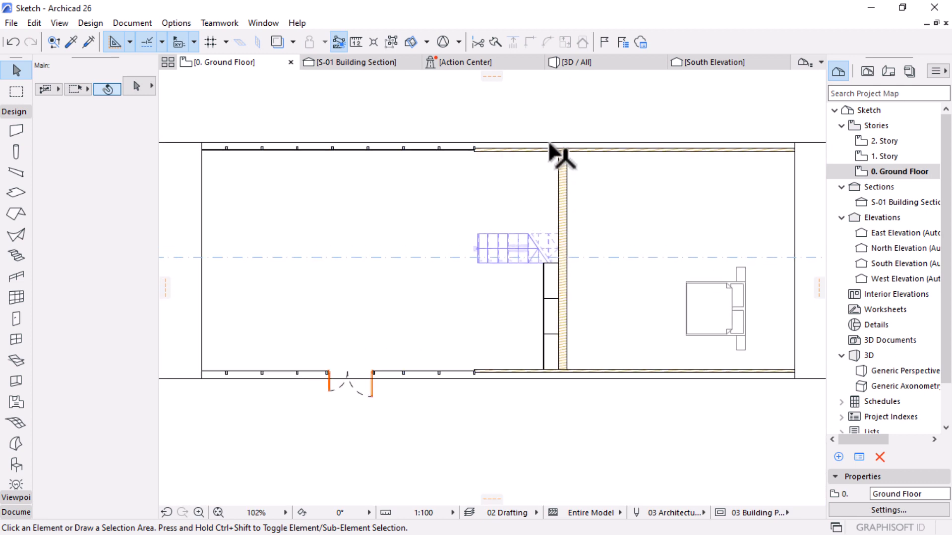
left_click(17, 465)
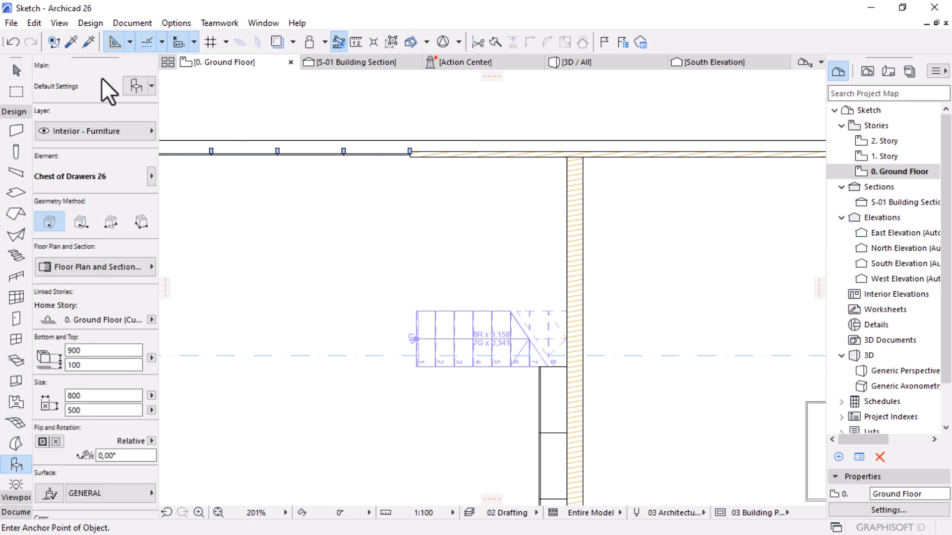
key("ctrl+t")
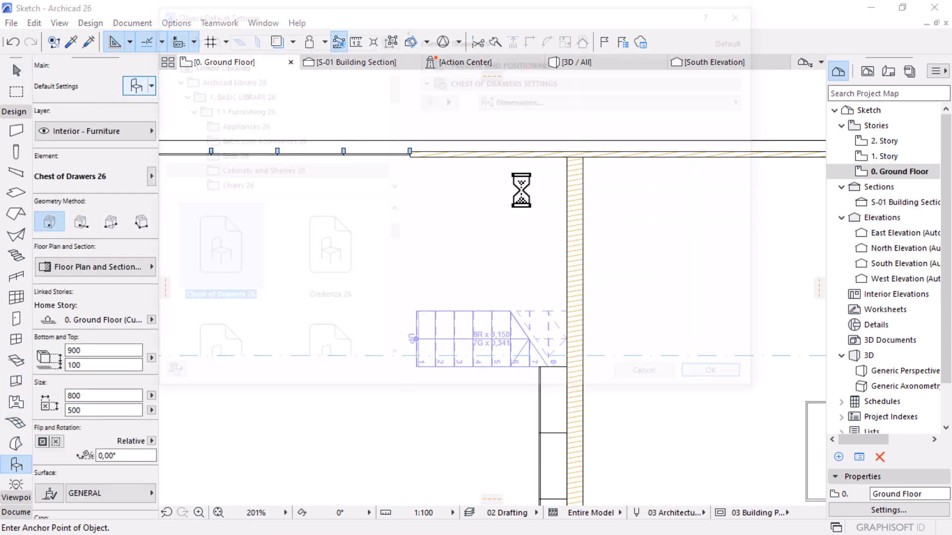
scroll(228, 141, "down", 1)
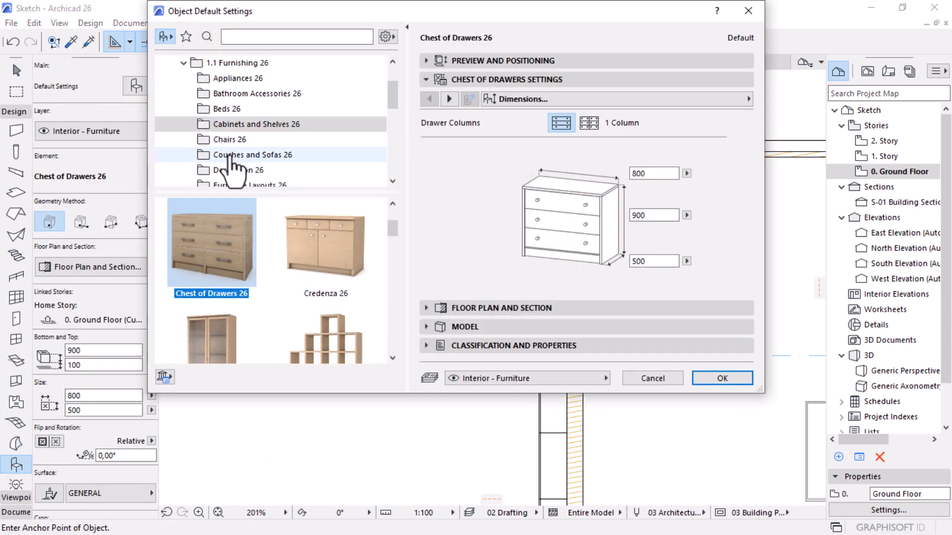
scroll(218, 171, "down", 1)
left_click(223, 173)
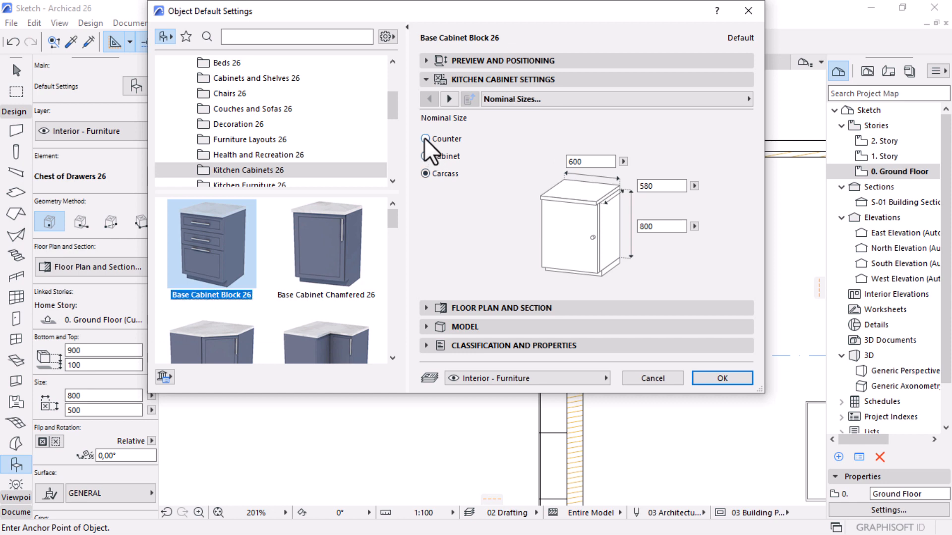
Step: Add a sink to the base cabinet block and choose the Style 6 basin for it
left_click(448, 99)
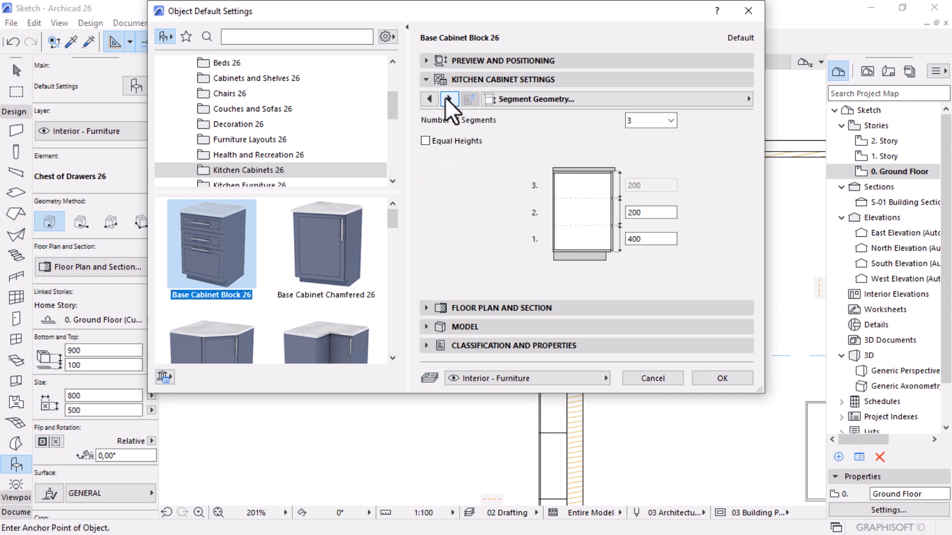
left_click(448, 99)
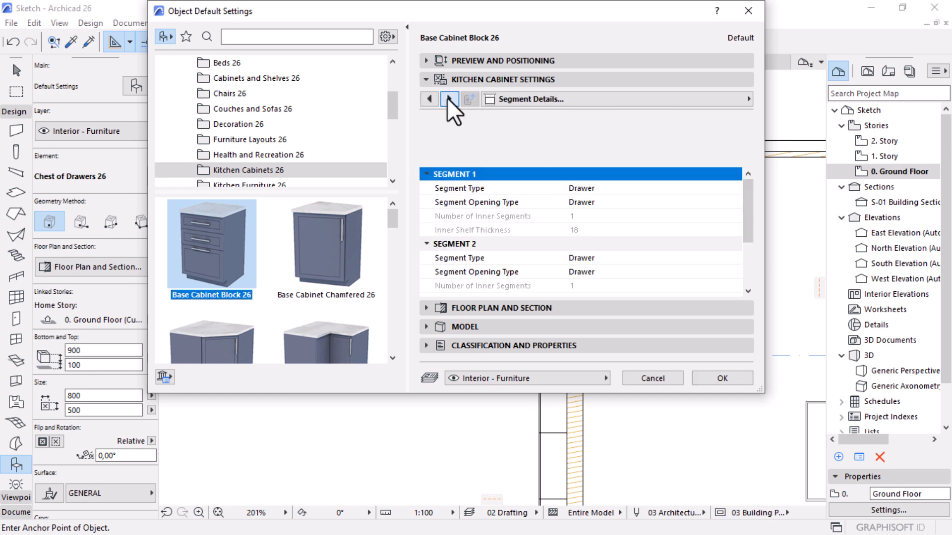
left_click(449, 99)
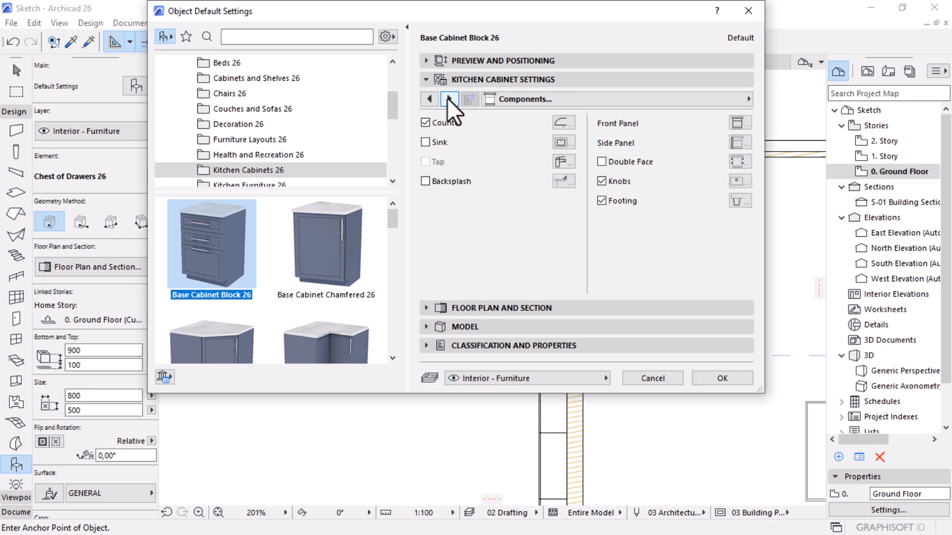
left_click(562, 143)
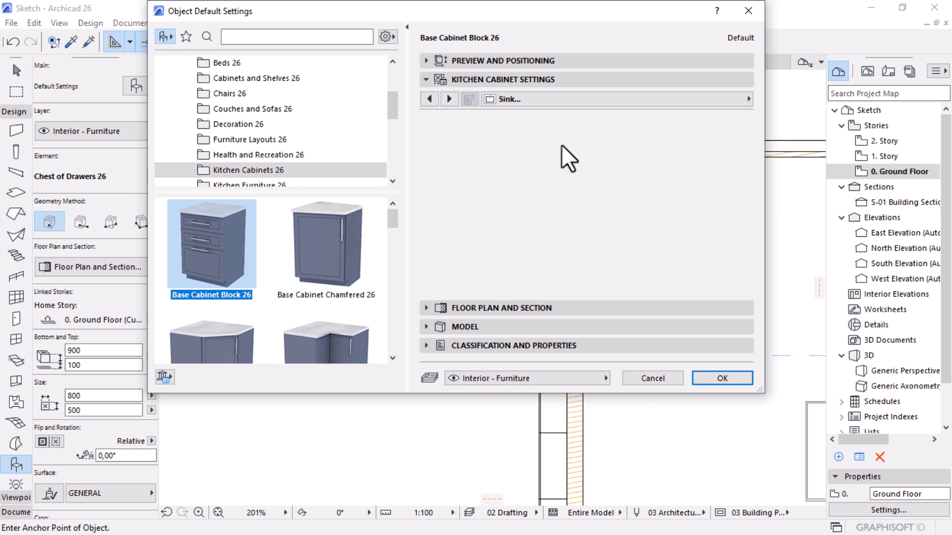
left_click(429, 99)
left_click(449, 98)
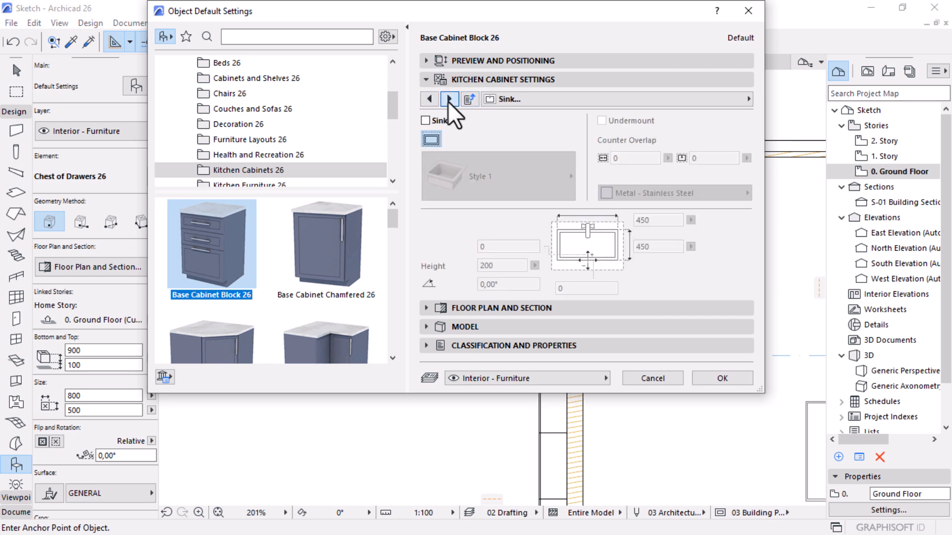
left_click(425, 120)
left_click(513, 186)
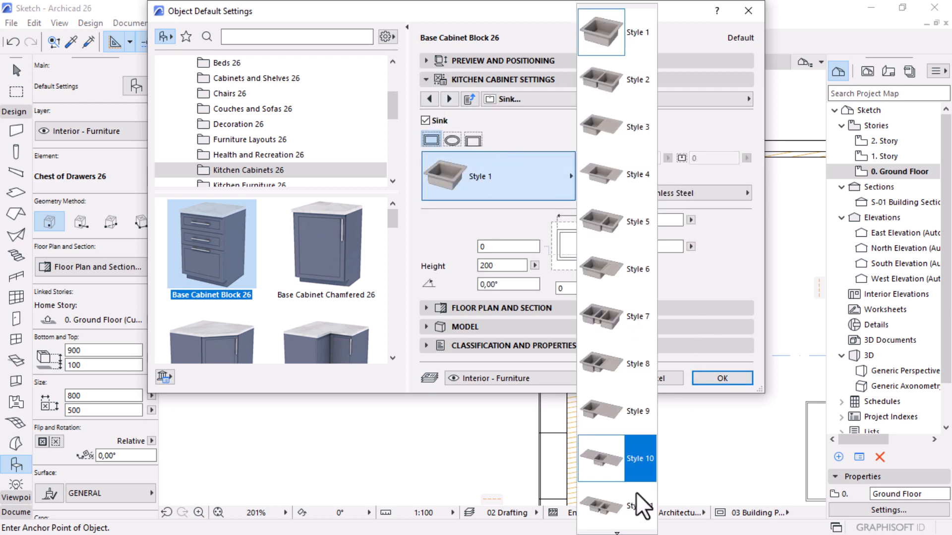
left_click(539, 262)
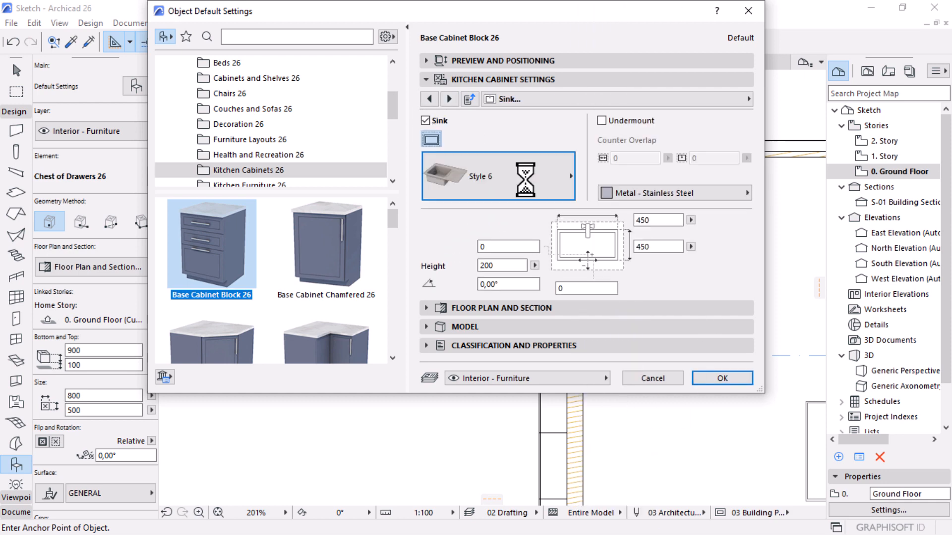
Step: Add a single level mixer tap to the base cabinet block, choose Style 1 for it and accept the default settings
left_click(449, 99)
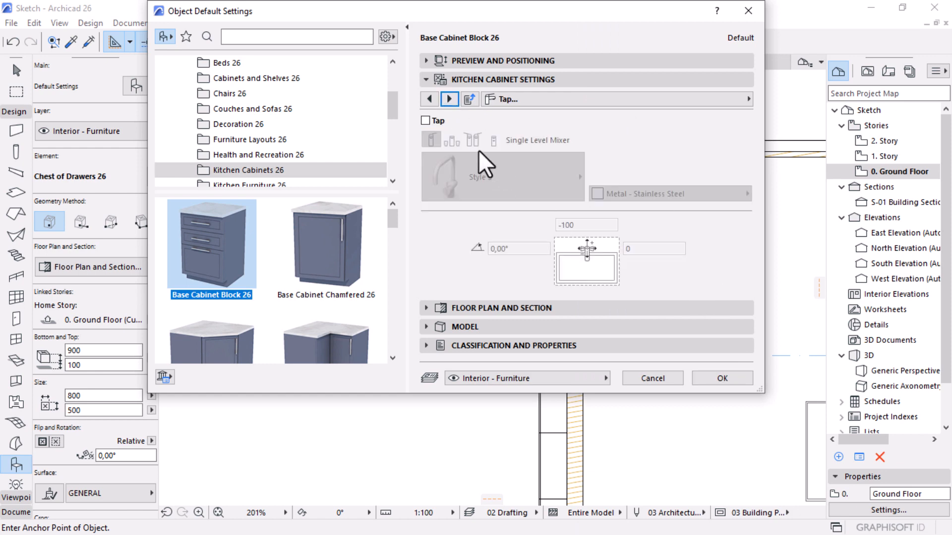
left_click(425, 121)
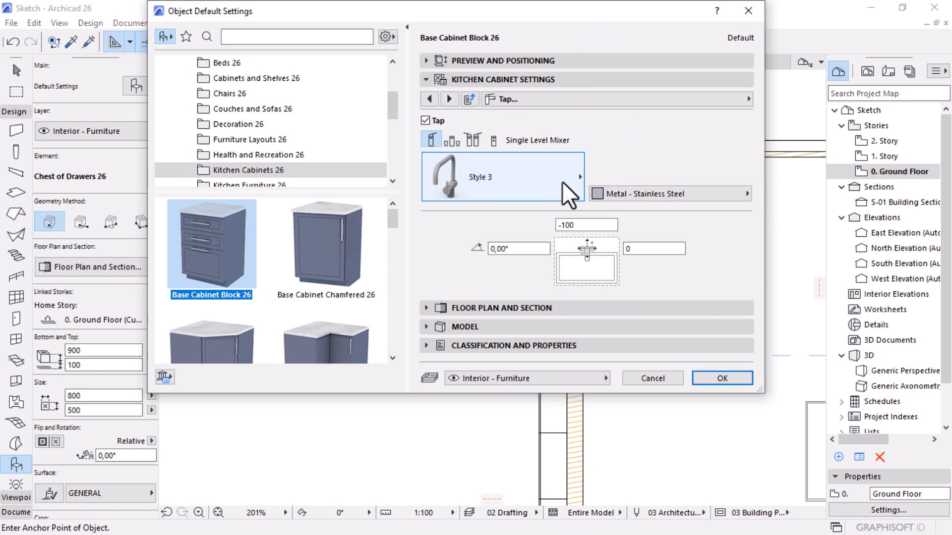
left_click(548, 187)
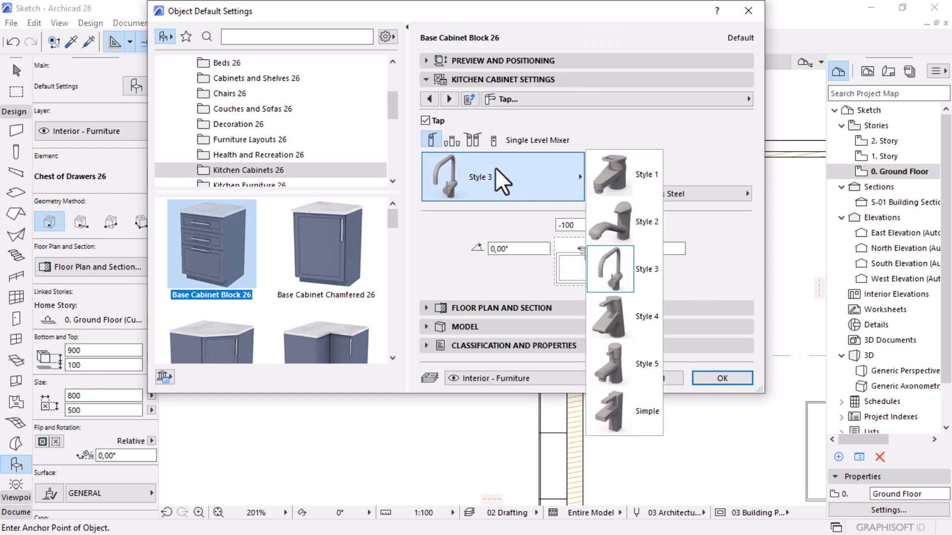
left_click(615, 178)
left_click(722, 379)
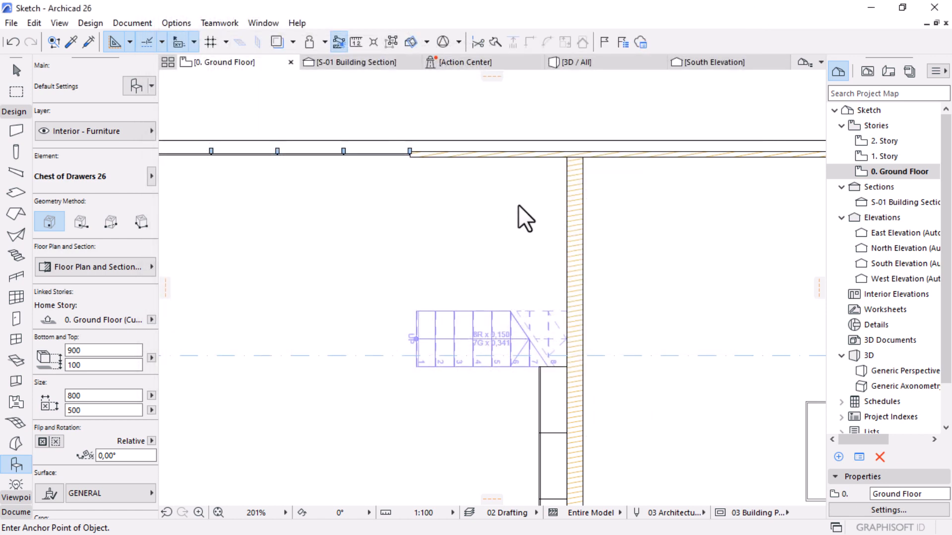
Step: Place the base cabinet block in the room between the stair and the upper wall and set its width to 1200
scroll(543, 203, "up", 3)
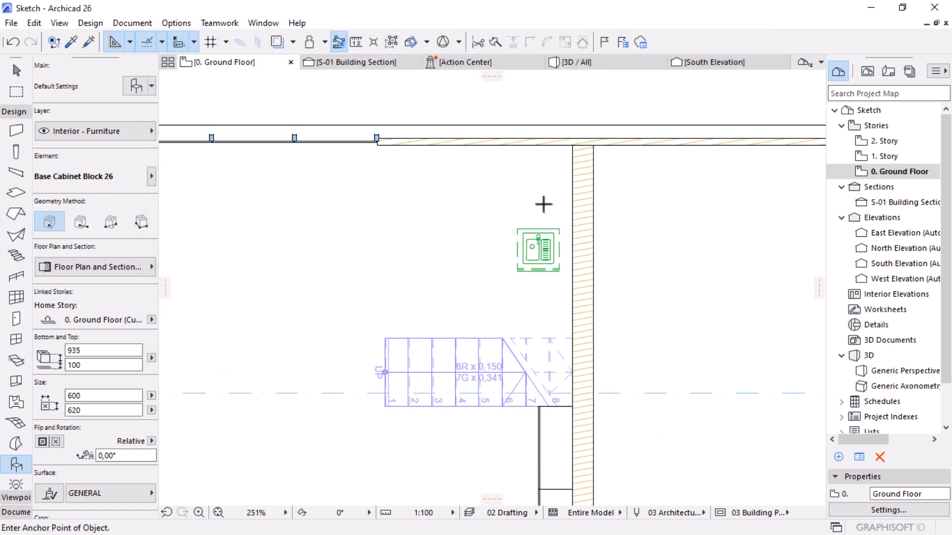
key("Escape")
left_click(531, 275)
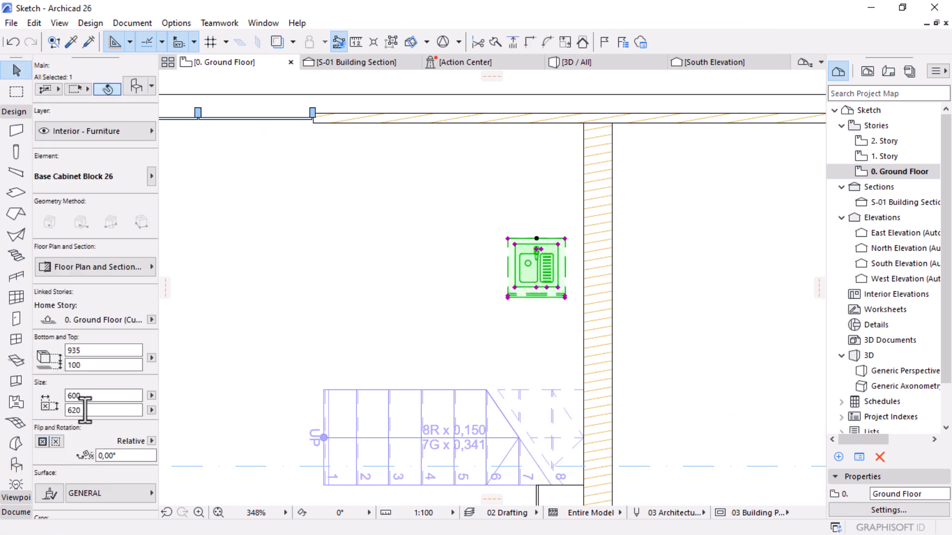
left_click(92, 395)
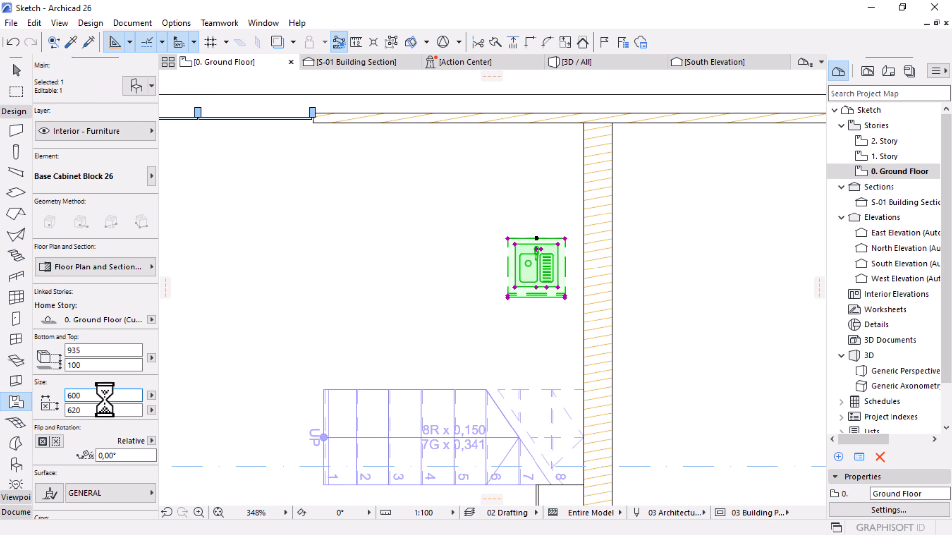
key("Escape")
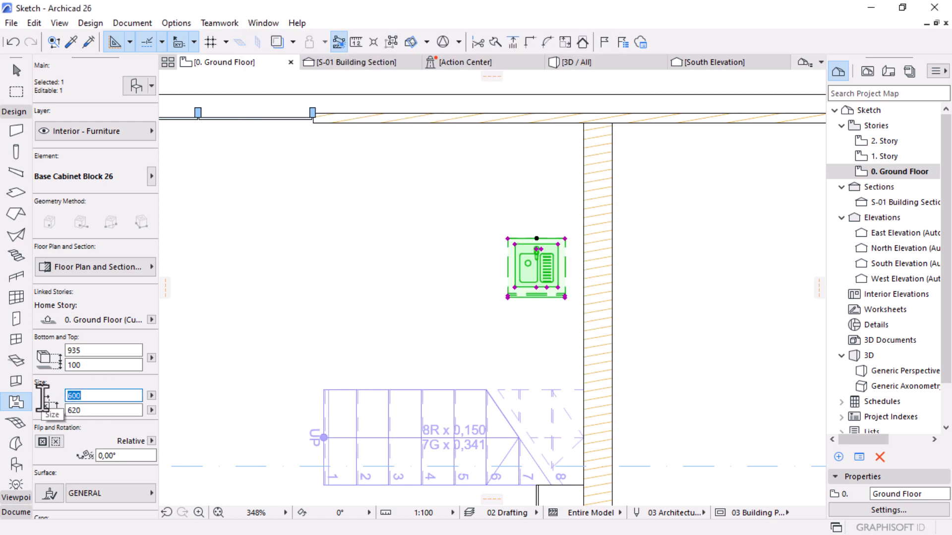
key("Return")
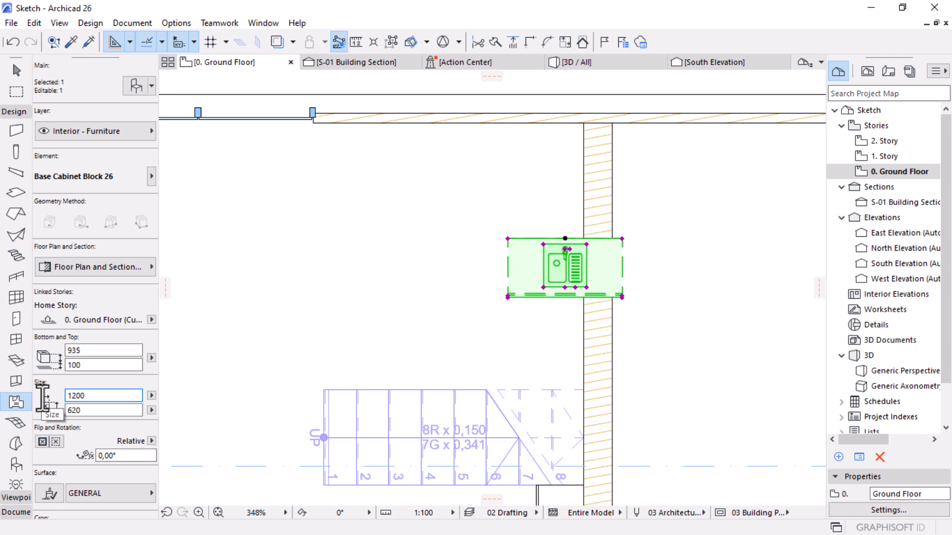
Step: Rotate the base cabinet 90° clockwise about its centre so that its back faces the partition wall
key("ctrl+e")
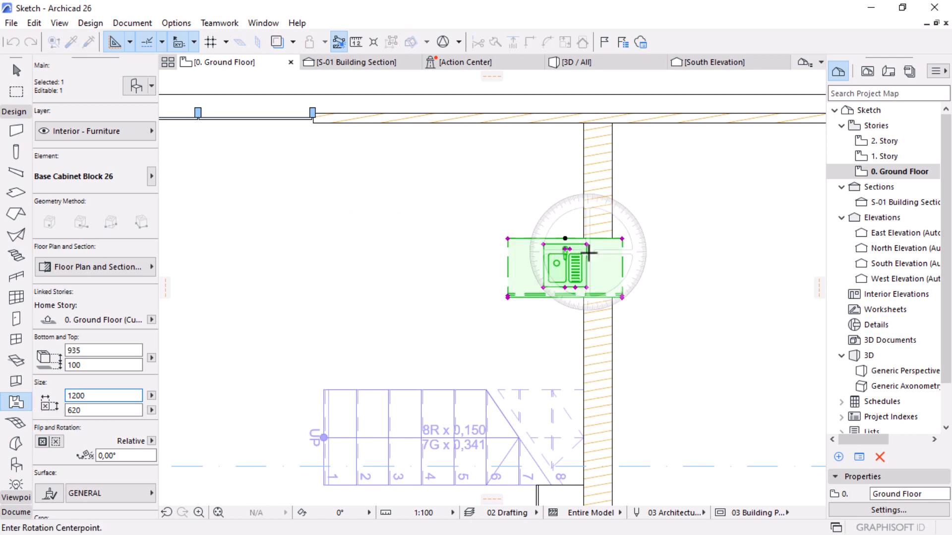
left_click(564, 265)
left_click(696, 264)
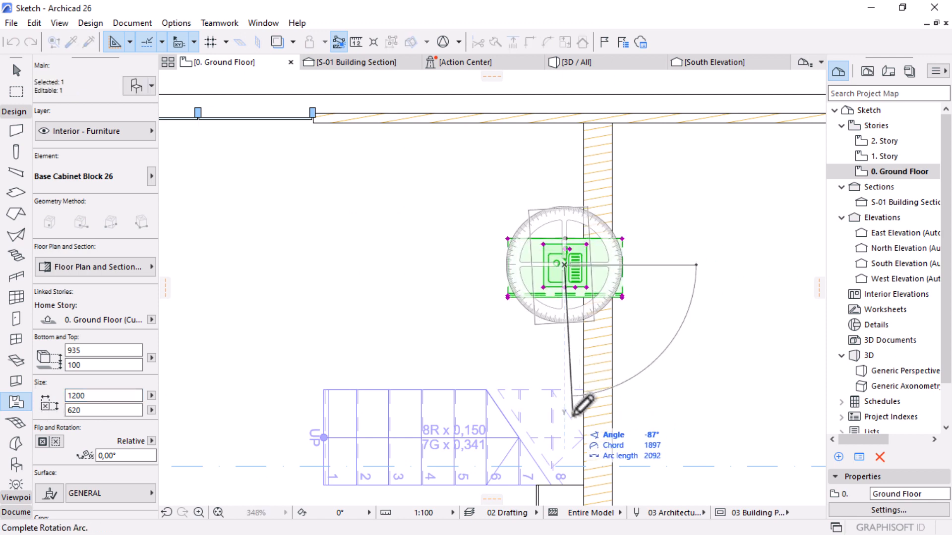
left_click(595, 349)
Step: Move the base cabinet flush against the partition wall and along it into the corner with the upper exterior wall
scroll(599, 260, "up", 5)
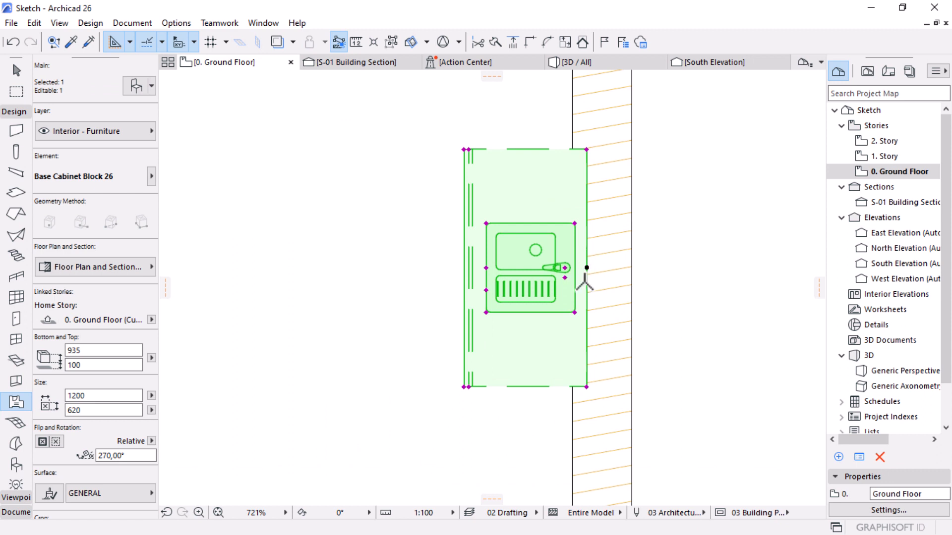
key("ctrl+d")
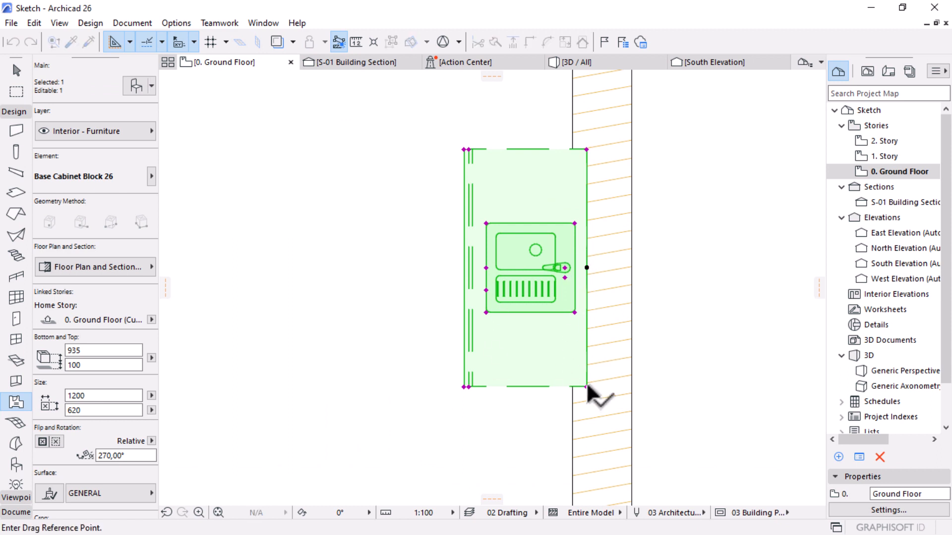
left_click(587, 386)
left_click(572, 386)
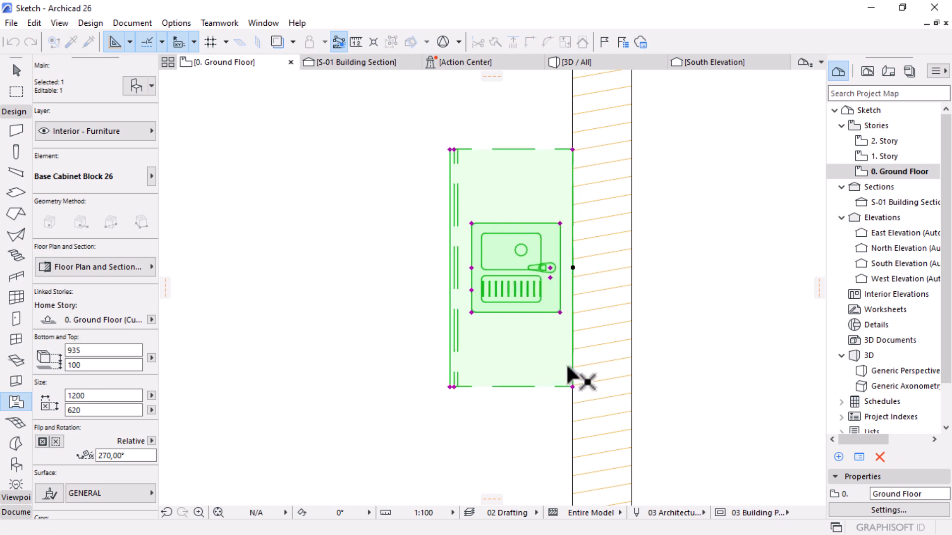
scroll(570, 327, "down", 5)
middle_click_drag(565, 268, 560, 297)
scroll(563, 253, "up", 2)
key("ctrl+d")
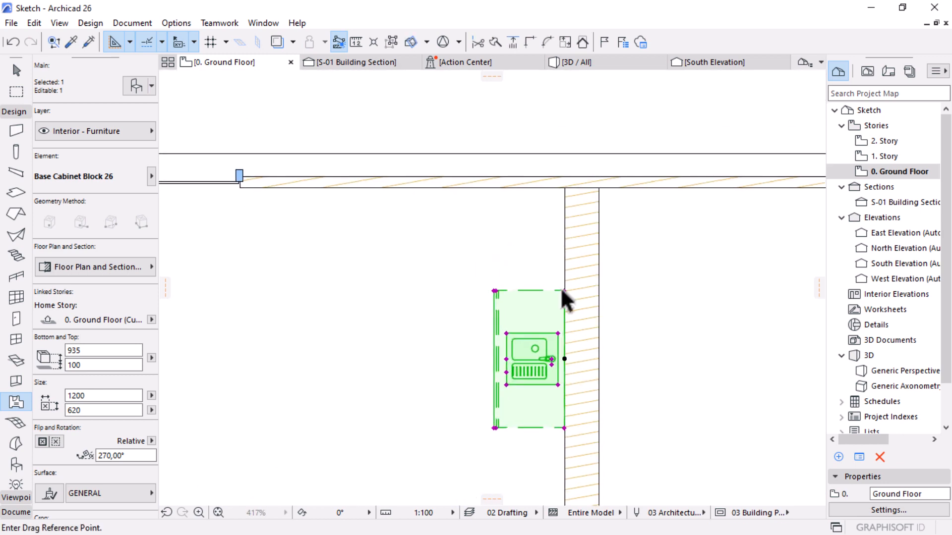
left_click(564, 290)
left_click(564, 188)
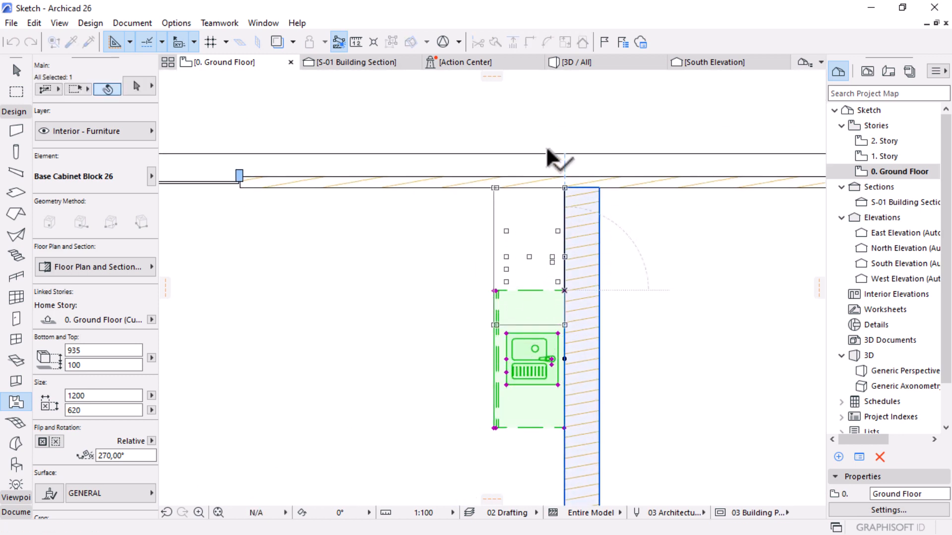
Step: Copy the sink cabinet straight along the partition wall, about 1594 down, so the copy ends at the stair's edge
scroll(548, 147, "down", 2)
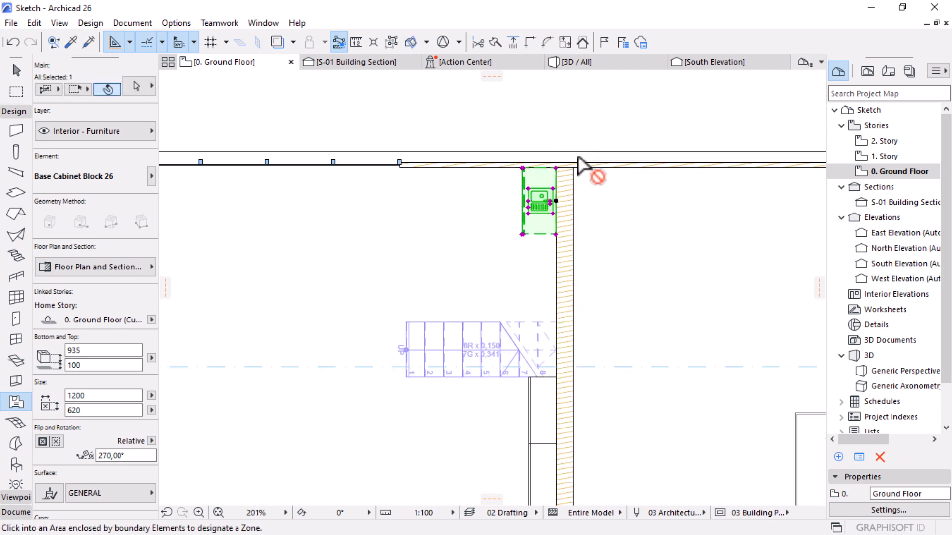
key("ctrl+d")
left_click(555, 168)
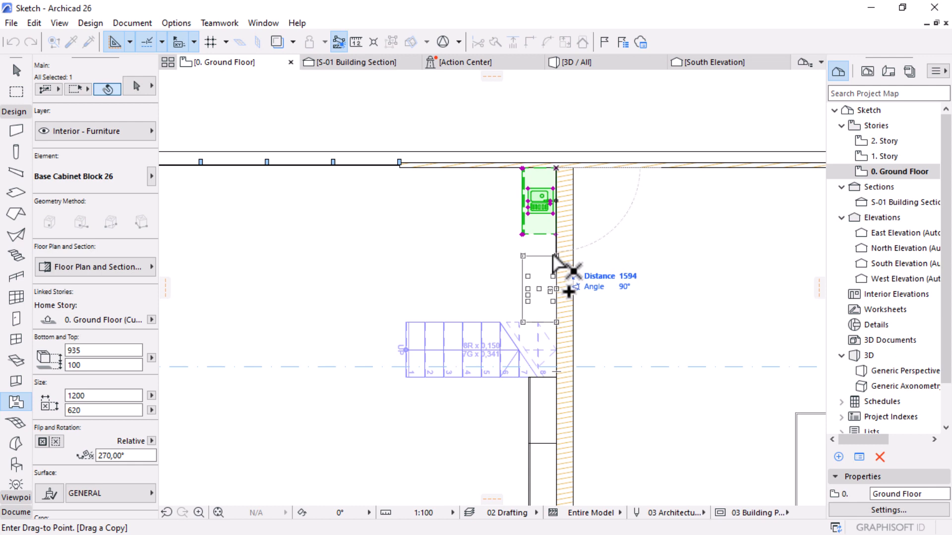
left_click(571, 268)
Step: Stretch the copied cabinet upward to a counter width of 1413 and stretch the corner cabinet down to meet it
scroll(550, 210, "up", 4)
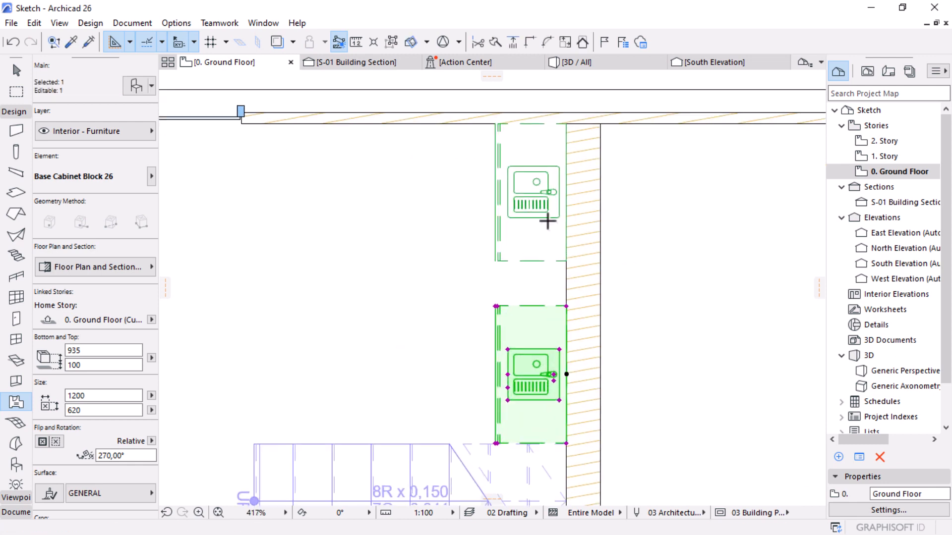
left_click(567, 306)
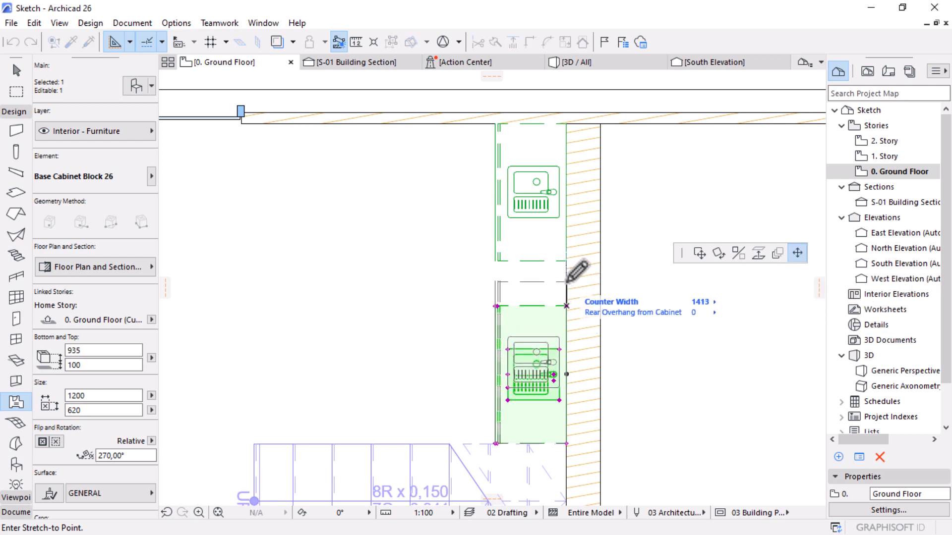
left_click(566, 281)
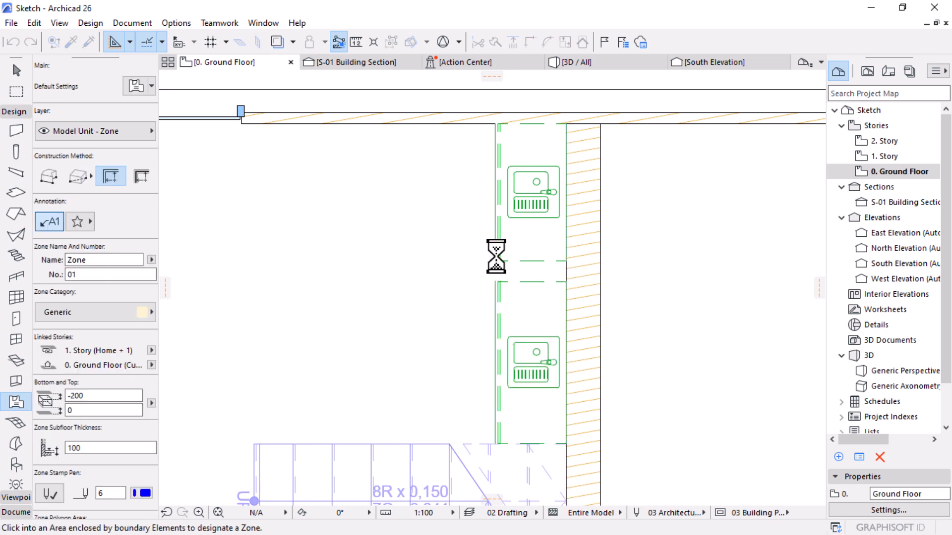
left_click(501, 262)
left_click(566, 261)
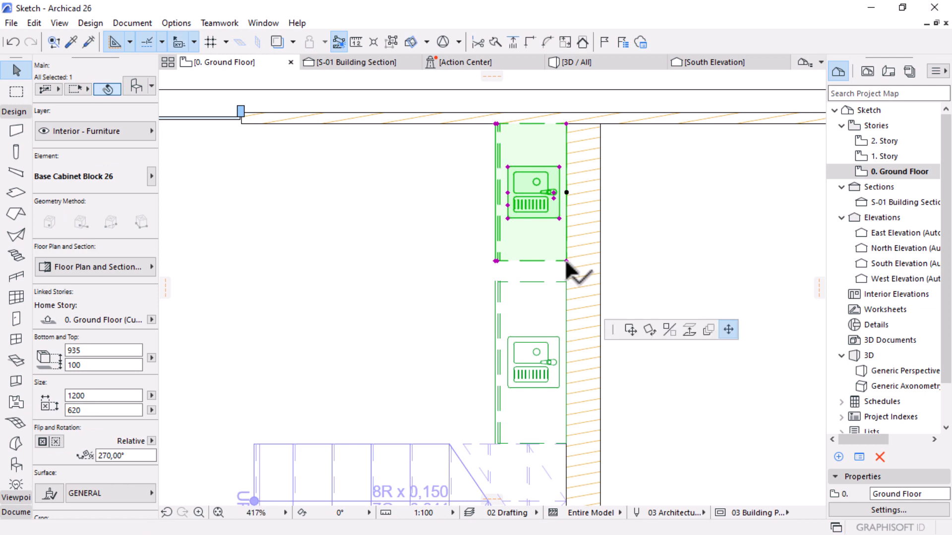
left_click(566, 281)
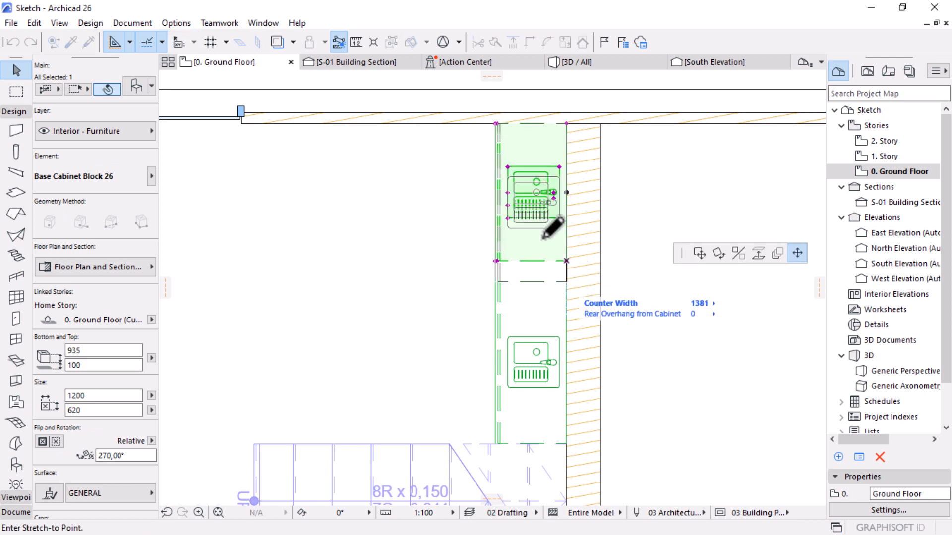
Step: Override the pens of both sink cabinets on the floor plan, set their symbol line pen to 1 and clear the selection
left_click(538, 332, "shift")
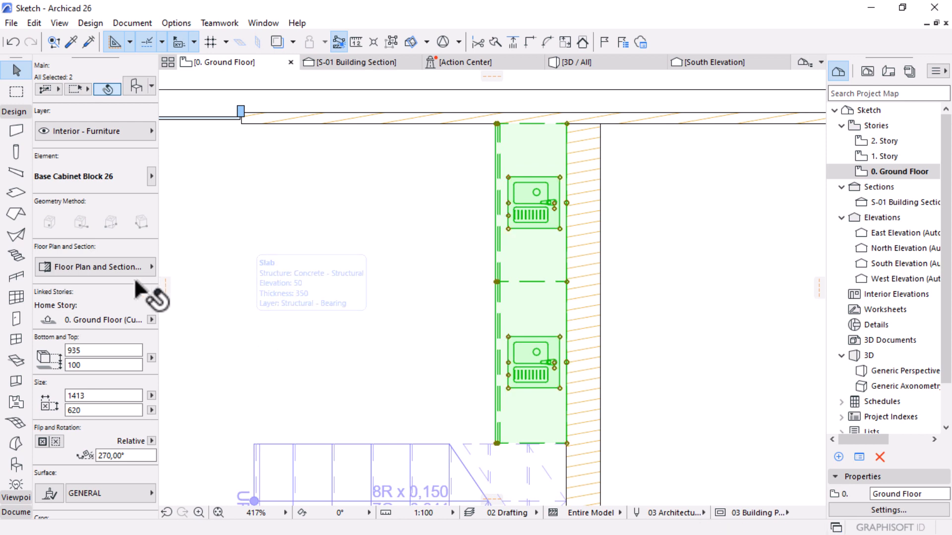
left_click(116, 266)
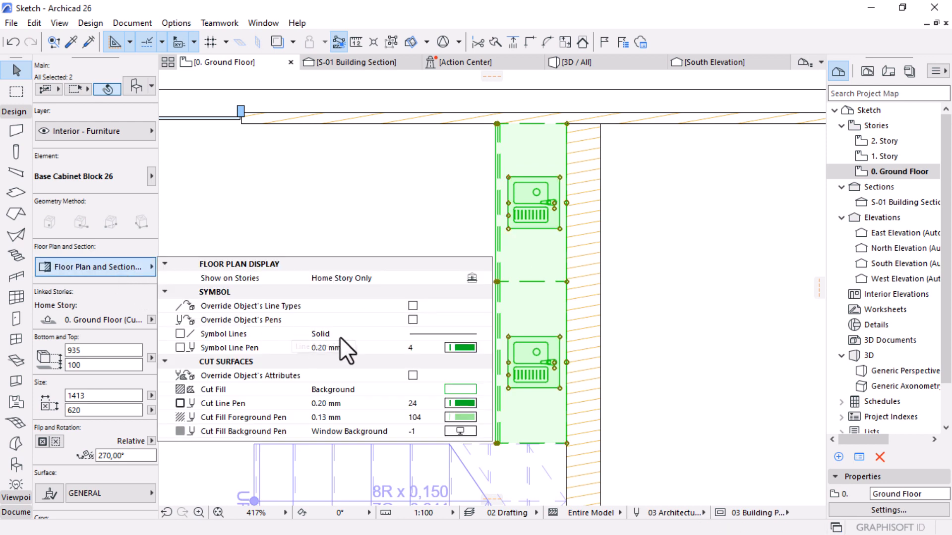
left_click(413, 319)
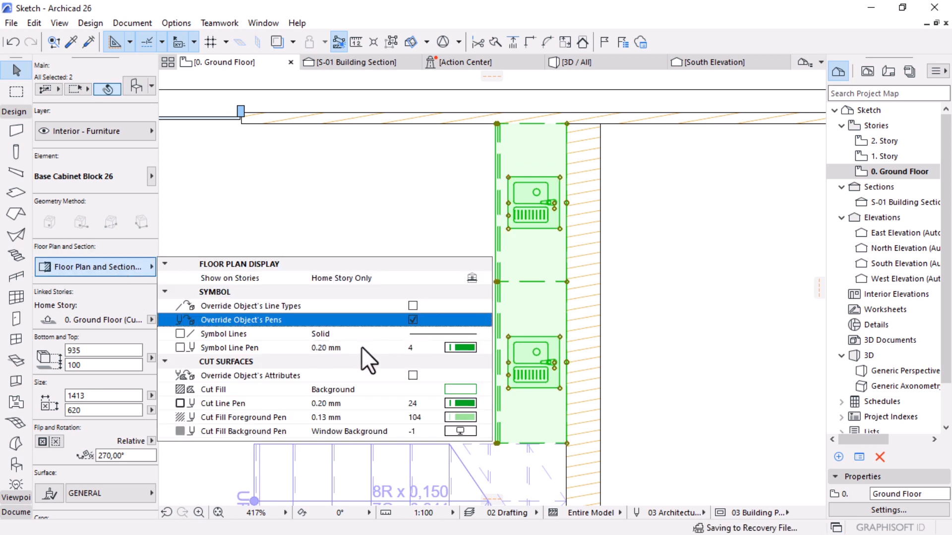
left_click(426, 350)
left_click_drag(440, 351, 390, 345)
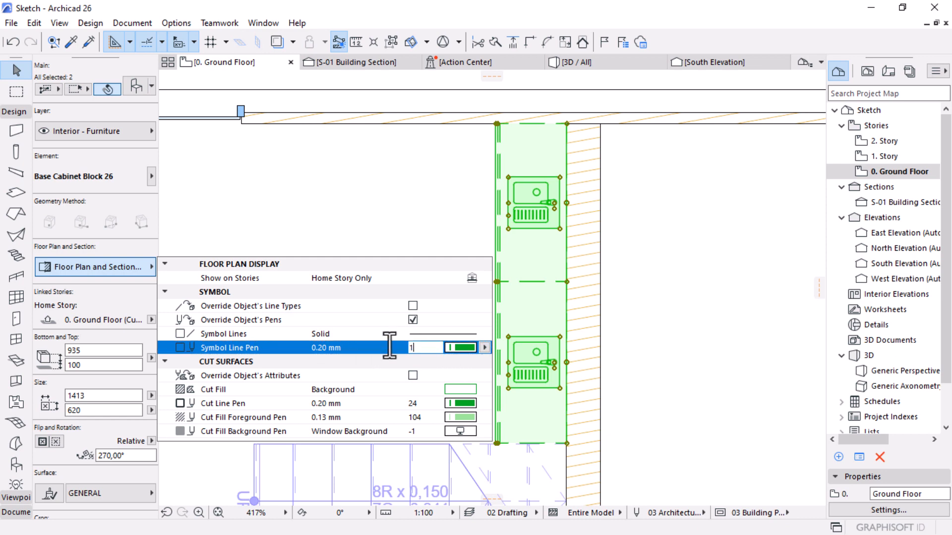
type("1")
key("Return")
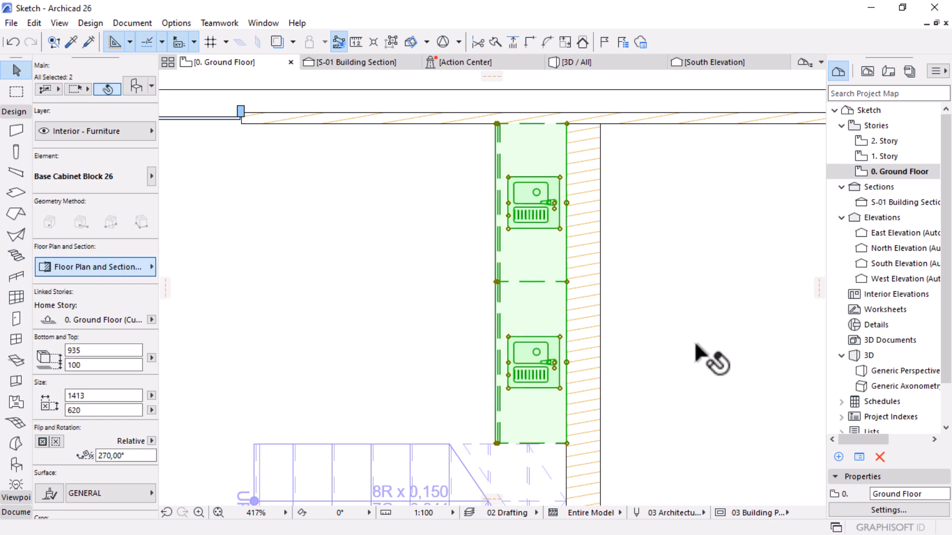
left_click(684, 291)
Step: Select both sink cabinets and the three chests of drawers, change their shared symbol line pen and clear the selection
scroll(590, 194, "down", 3)
scroll(583, 178, "down", 3)
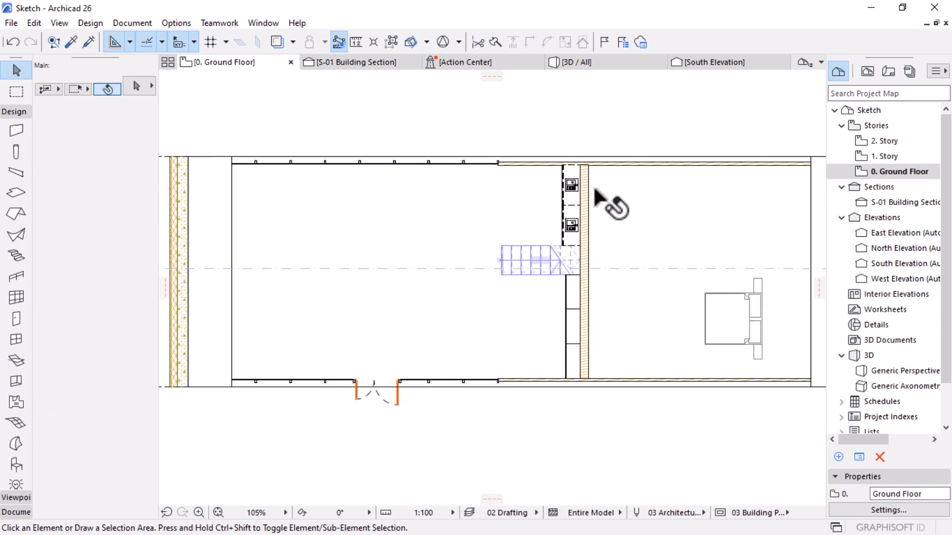
scroll(584, 226, "up", 2)
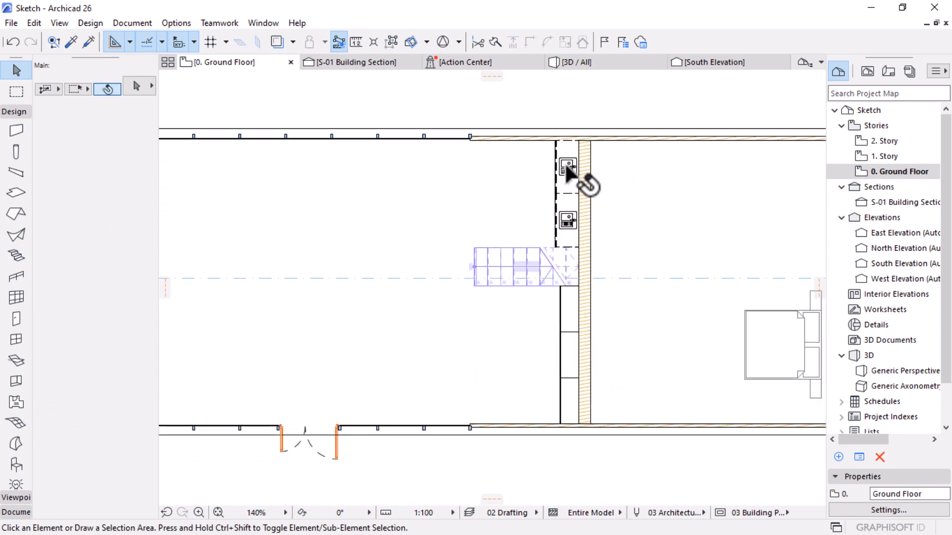
left_click(576, 195)
left_click(561, 346, "shift")
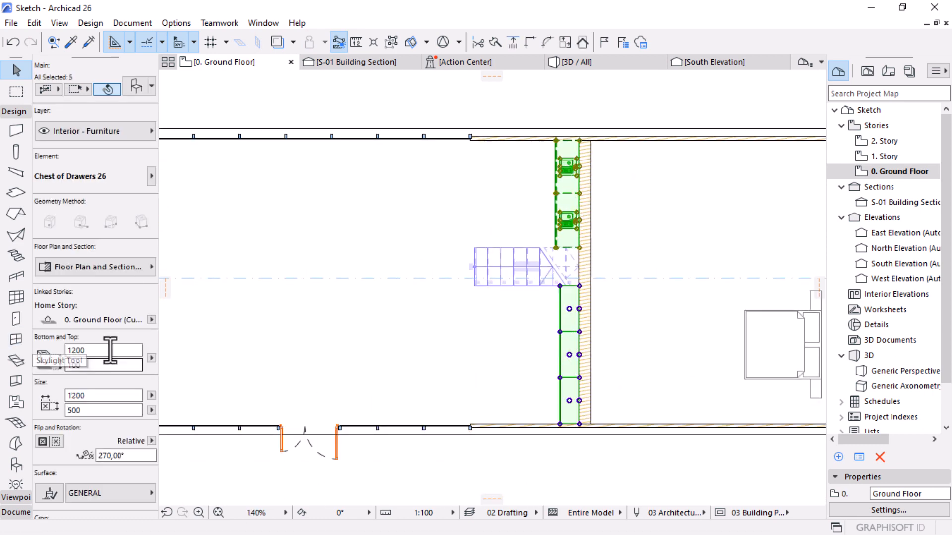
left_click(144, 266)
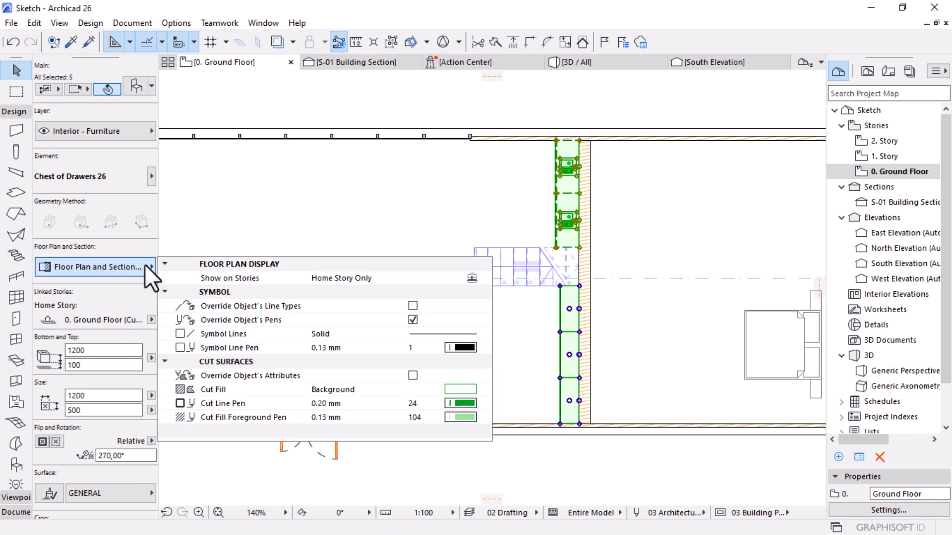
left_click(416, 347)
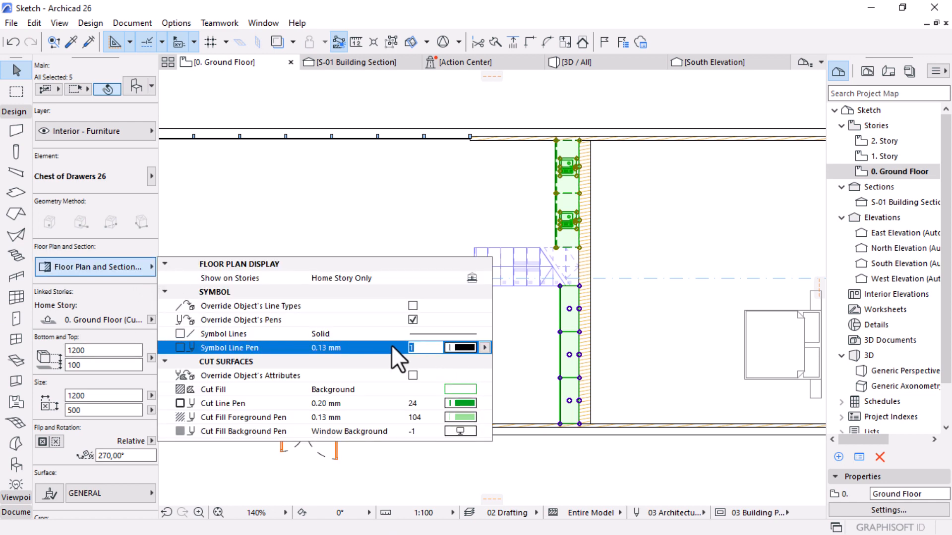
key("Return")
key("Escape")
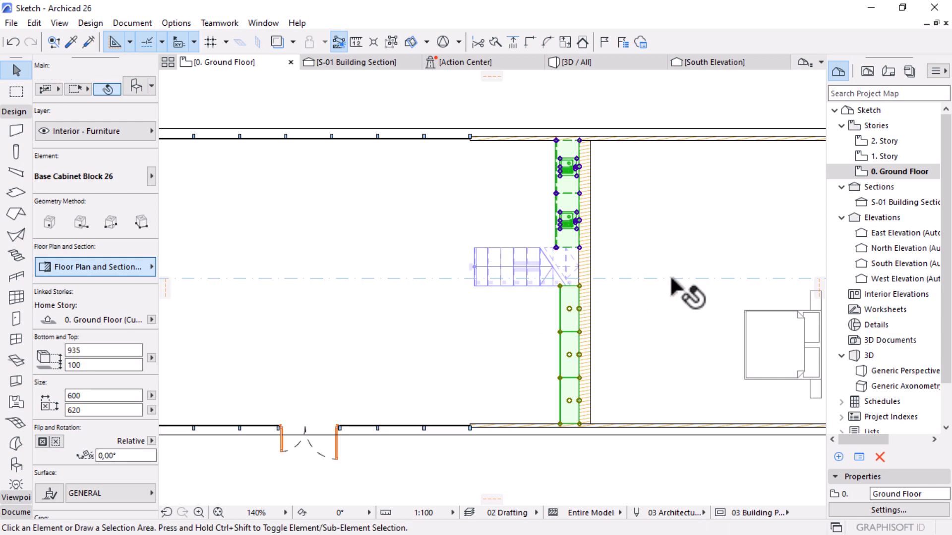
scroll(731, 266, "down", 4)
middle_click_drag(644, 265, 582, 263)
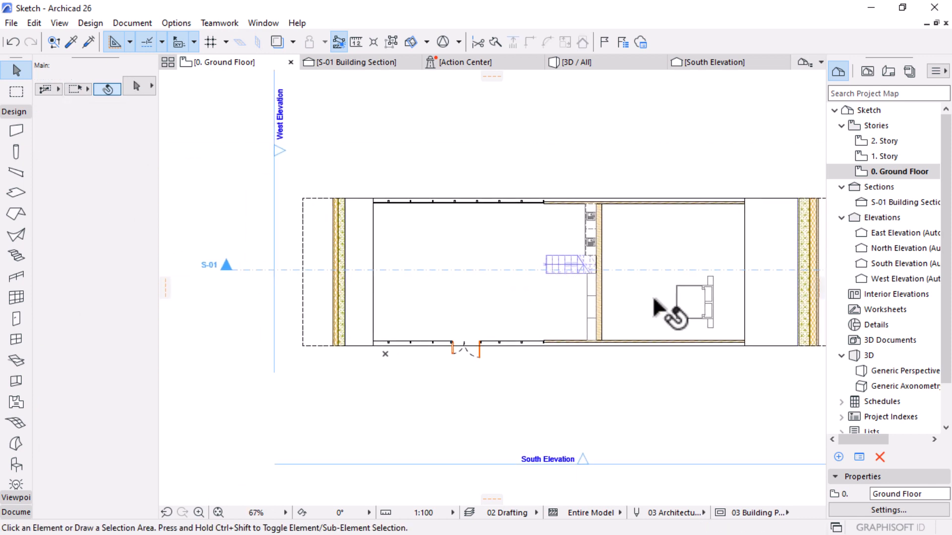
Step: Show the kitchen in the 3D view, suspend grouping and select only the sink cabinet beside the stair
scroll(616, 272, "up", 3)
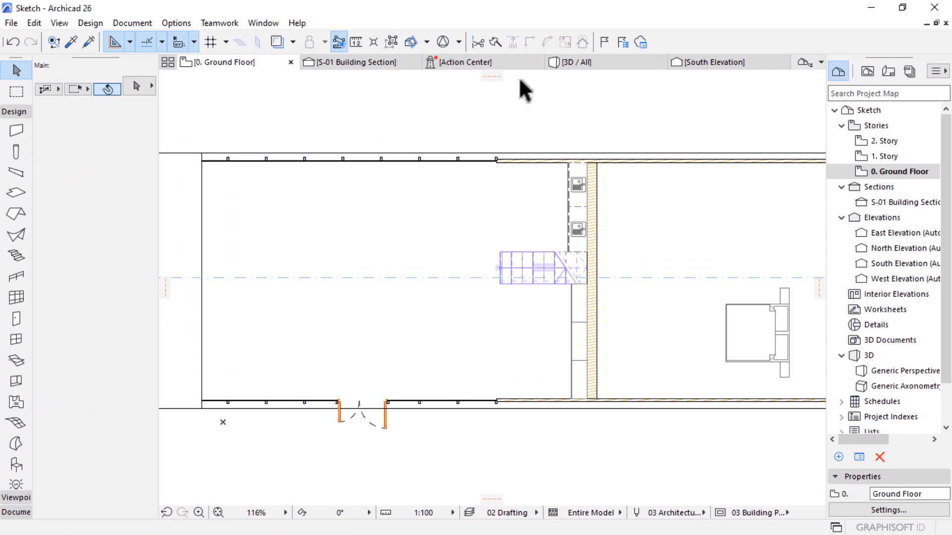
left_click(575, 62)
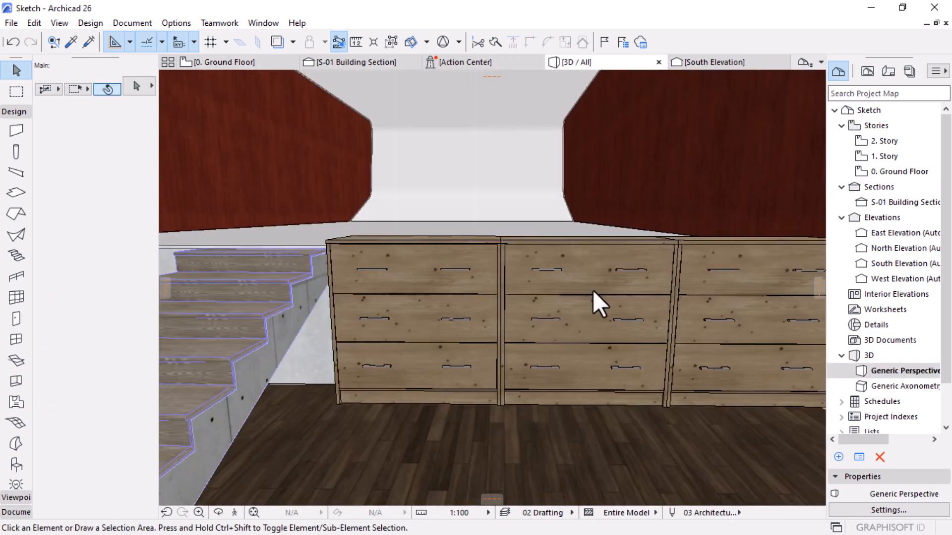
scroll(594, 292, "down", 10)
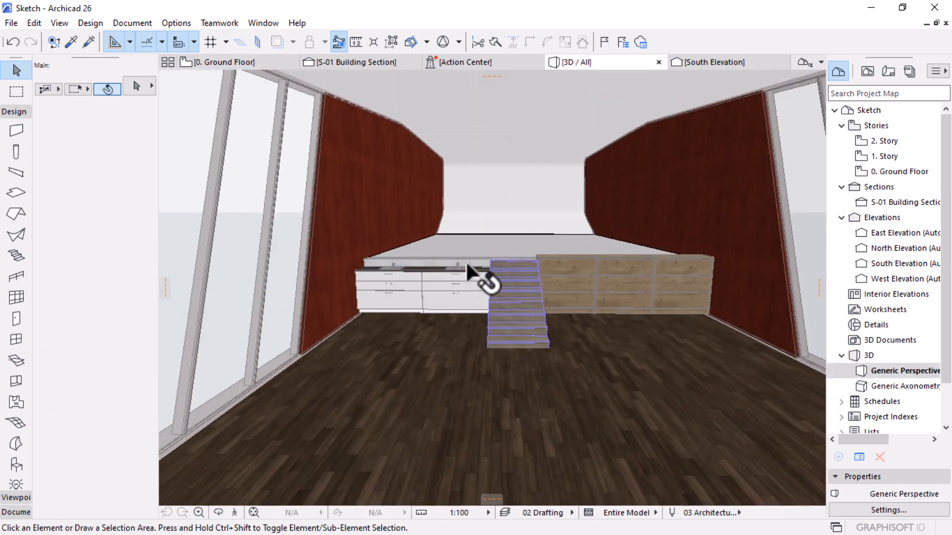
scroll(470, 272, "up", 4)
scroll(446, 249, "up", 3)
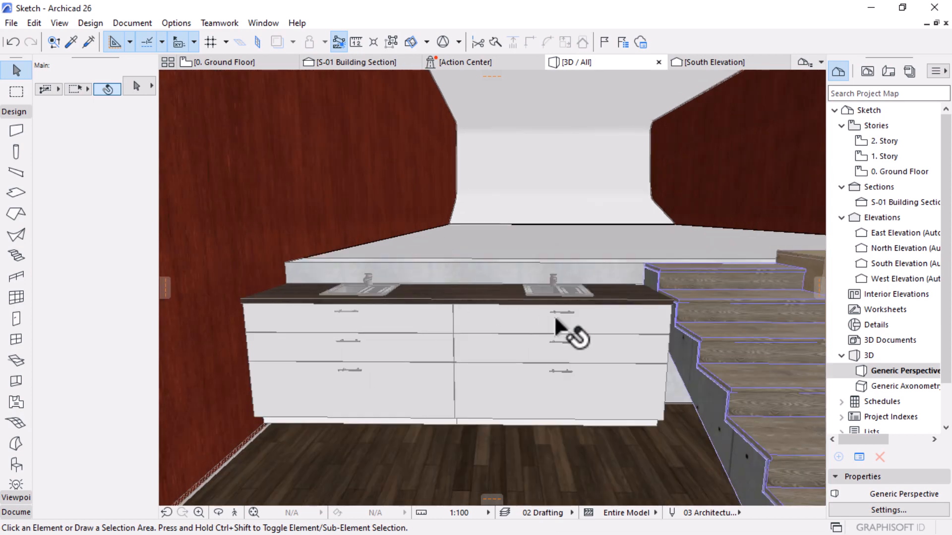
left_click(557, 312)
left_click(390, 42)
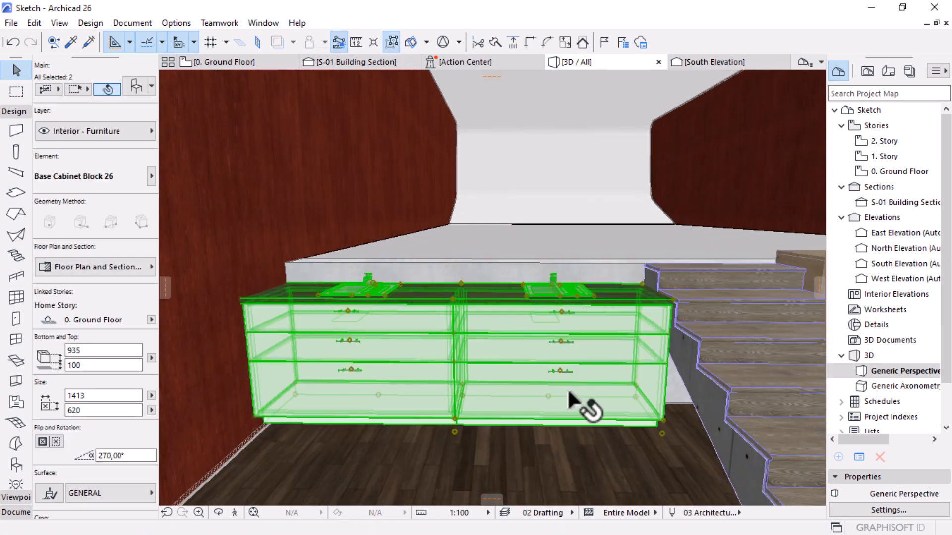
key("Escape")
left_click(542, 304)
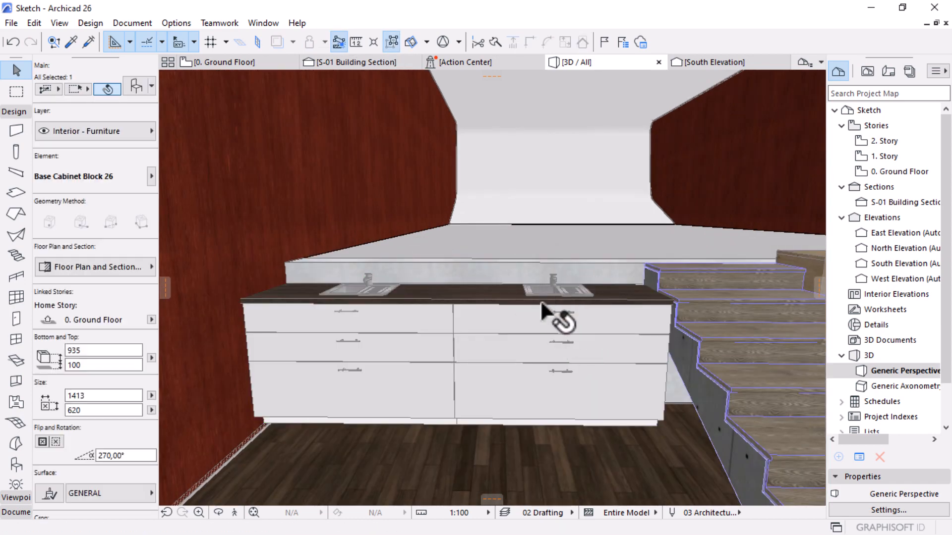
left_click(567, 302)
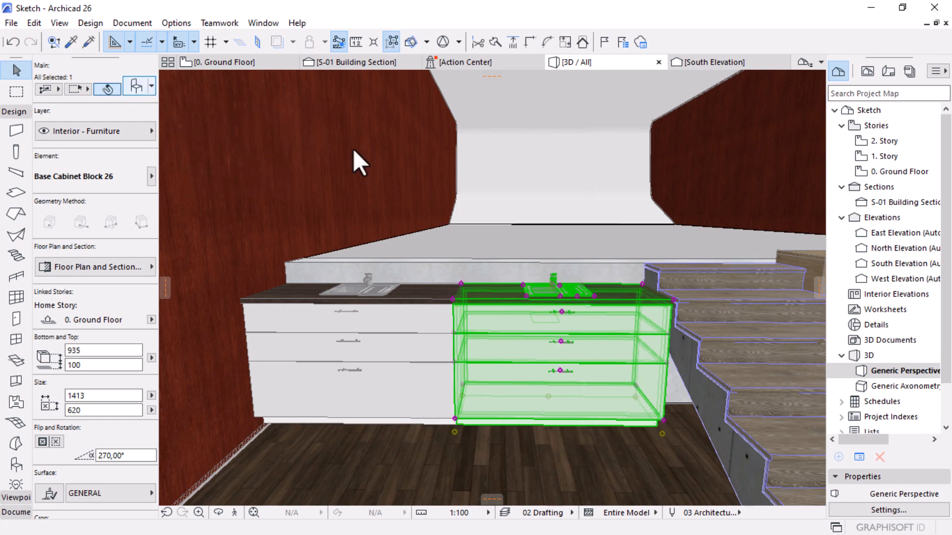
Step: Remove the sink from the selected base cabinet while keeping its counter, apply the settings and clear the selection
key("ctrl+t")
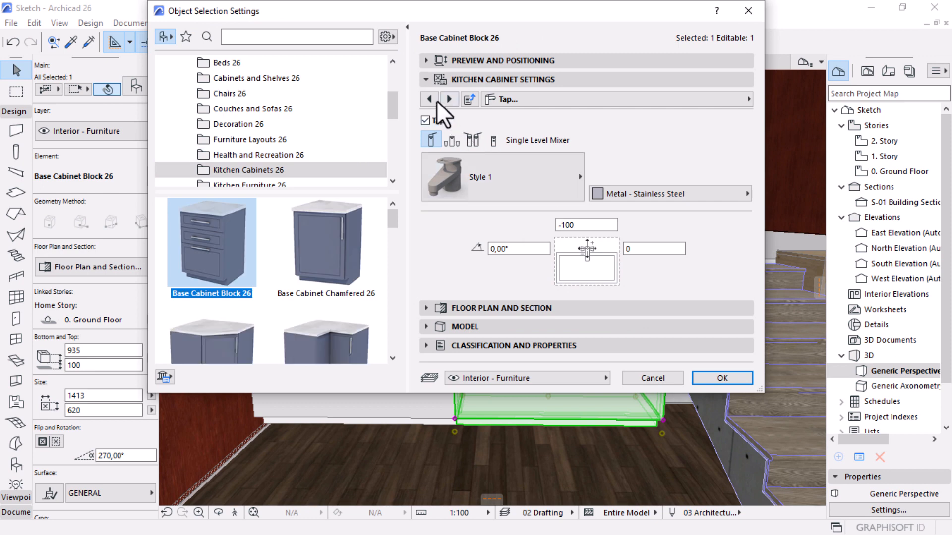
left_click(434, 98)
left_click(434, 99)
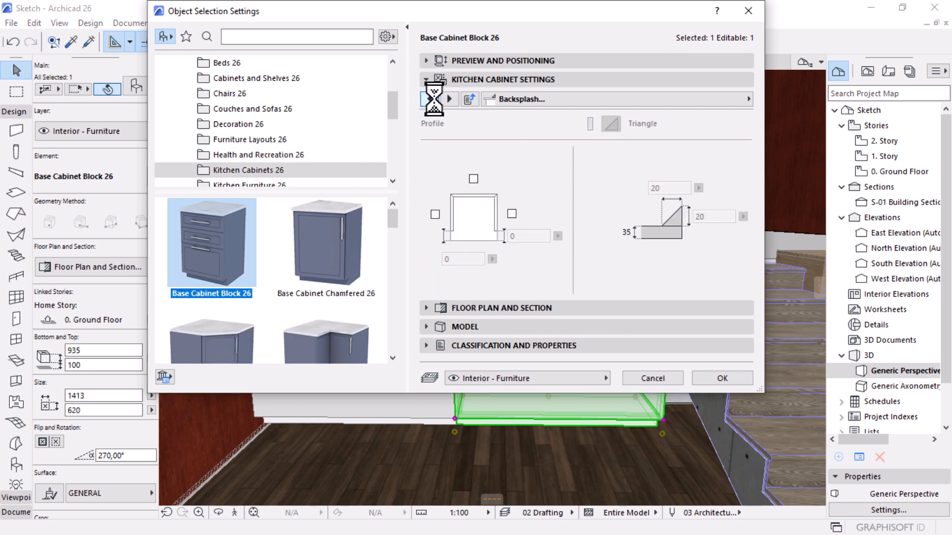
left_click(434, 99)
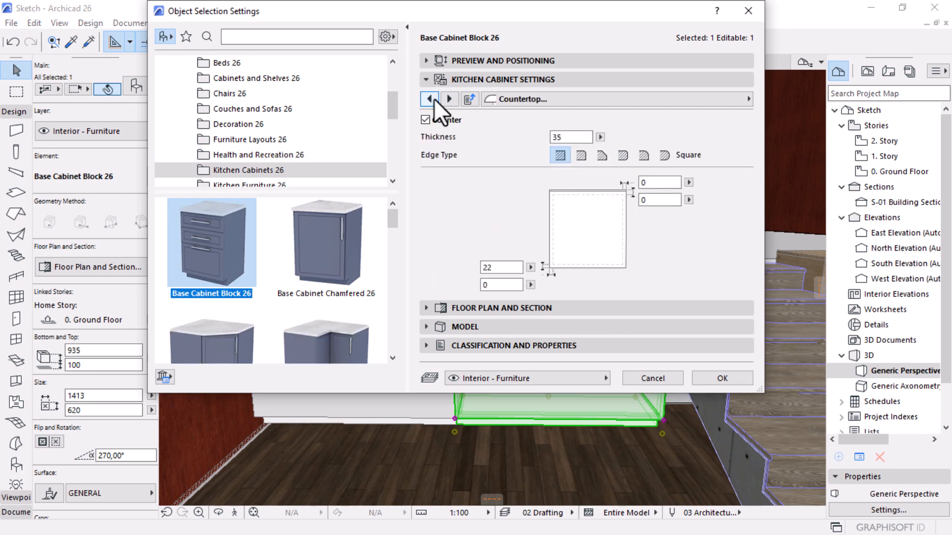
left_click(433, 99)
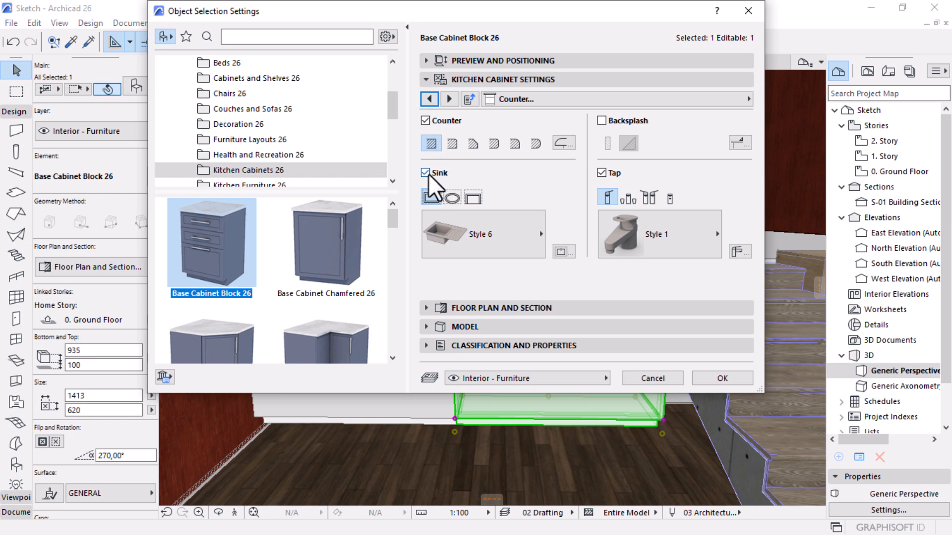
left_click(427, 173)
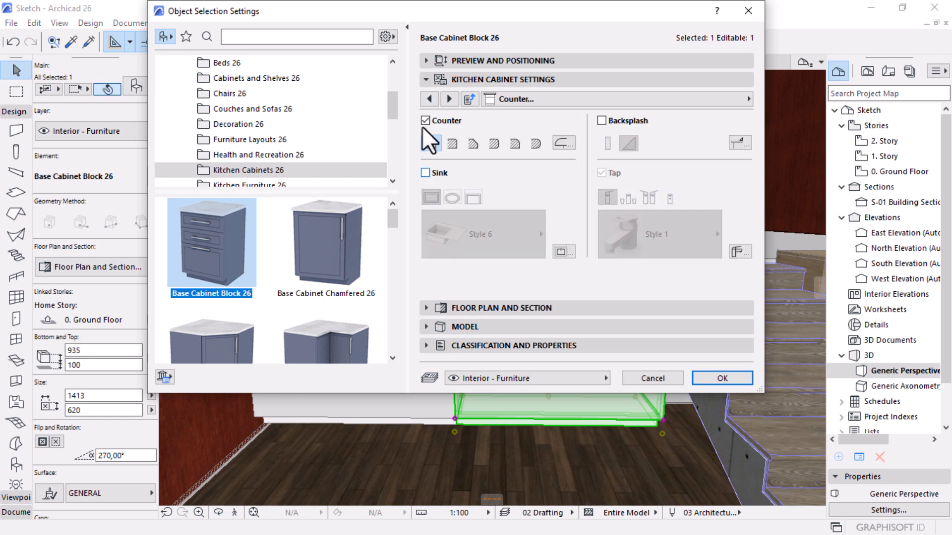
left_click(426, 102)
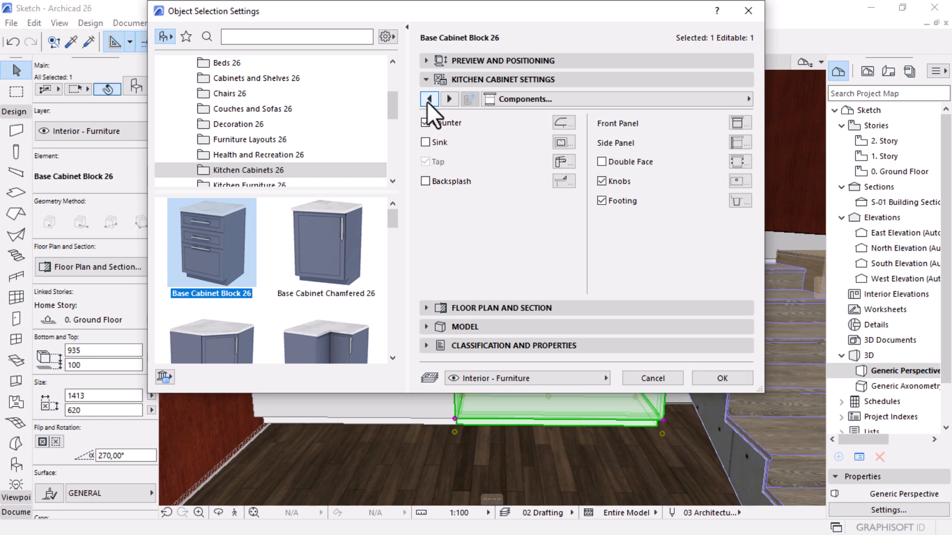
left_click(719, 379)
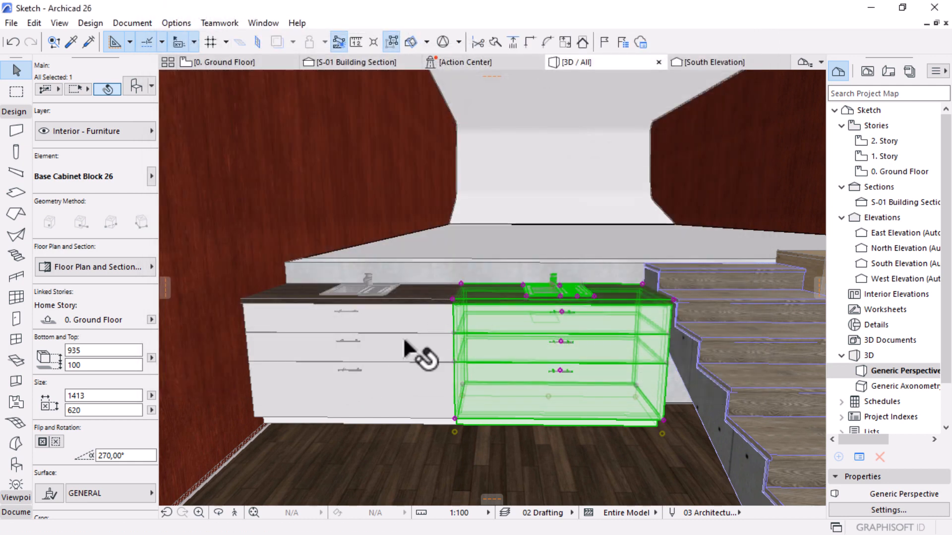
left_click(505, 197)
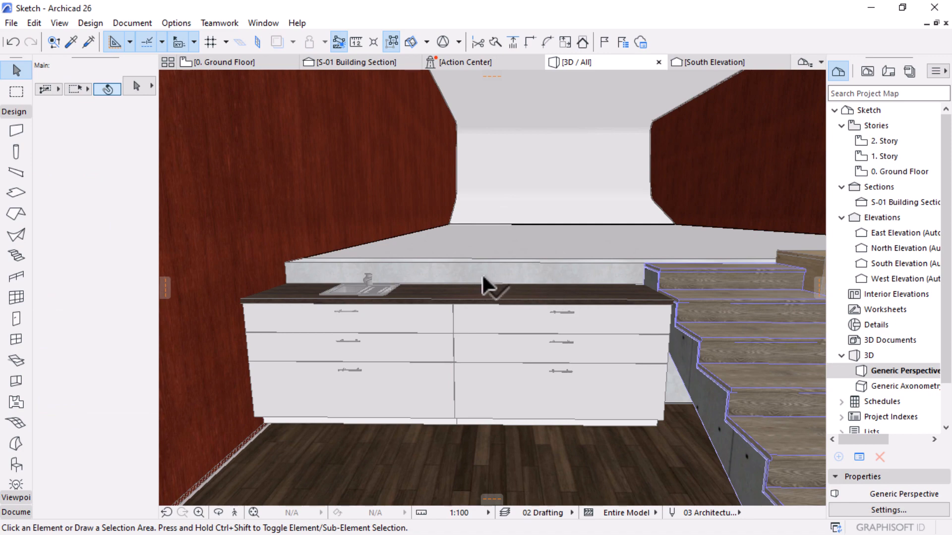
Step: Select the base cabinet beside the stair and examine the surfaces in its 3D representation settings
scroll(431, 267, "down", 10)
mouse_move(531, 286)
middle_mouse_down()
mouse_move(521, 259)
mouse_move(546, 283)
middle_mouse_up()
scroll(525, 259, "down", 4)
scroll(542, 275, "up", 7)
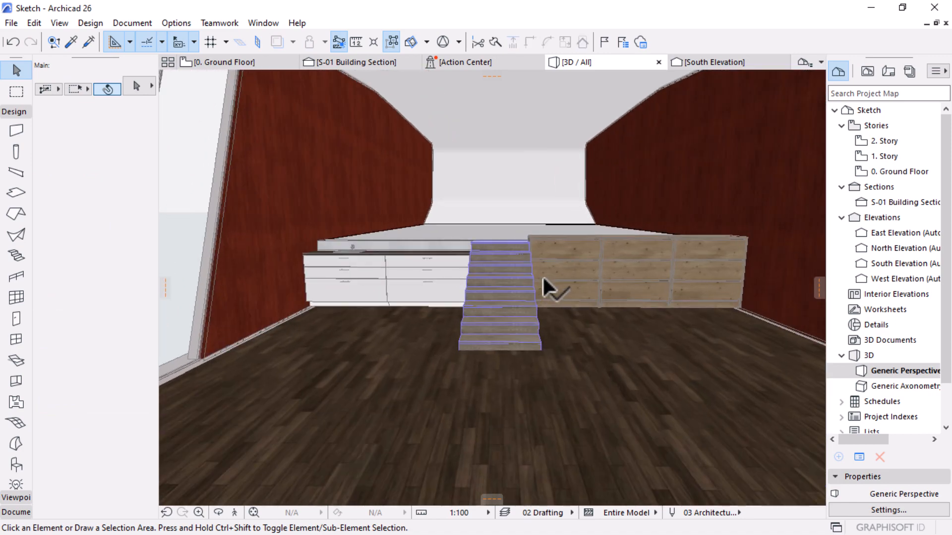
left_click(411, 293)
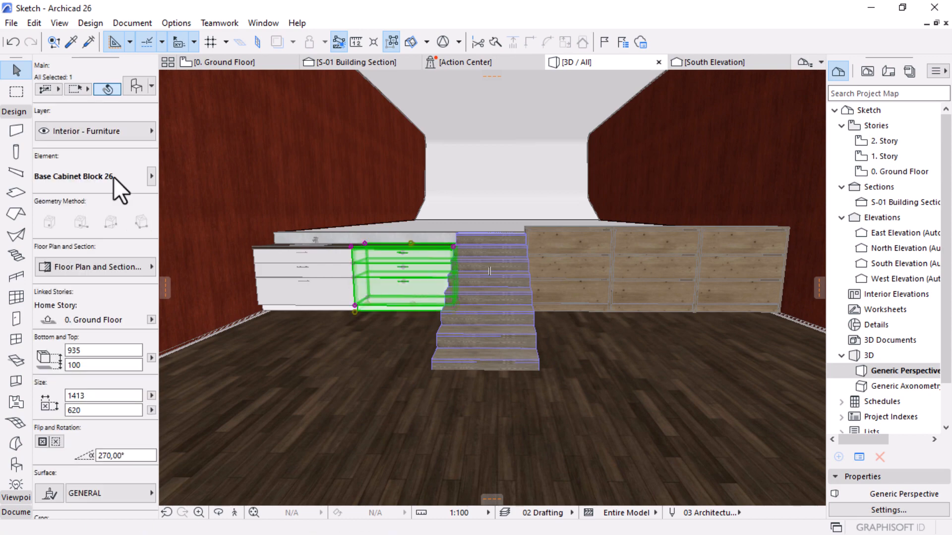
scroll(342, 327, "up", 10)
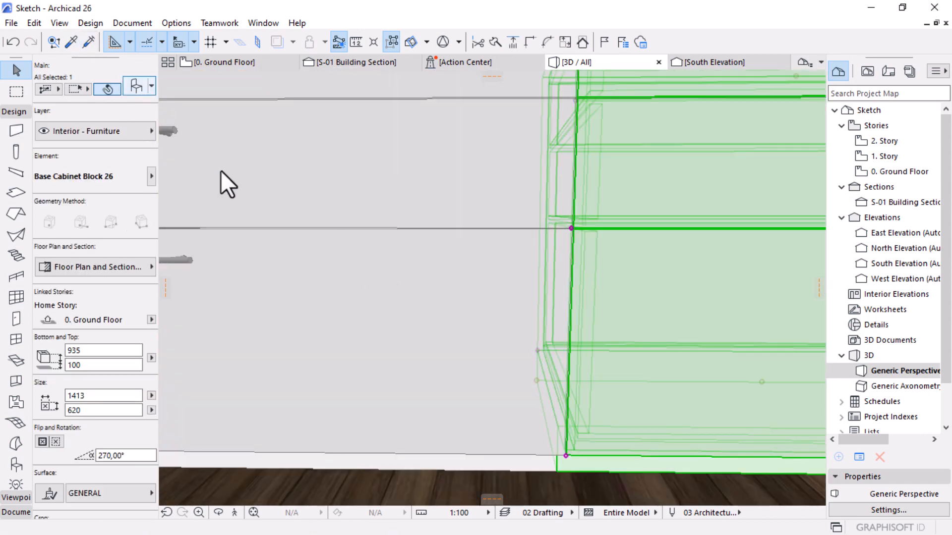
key("ctrl+t")
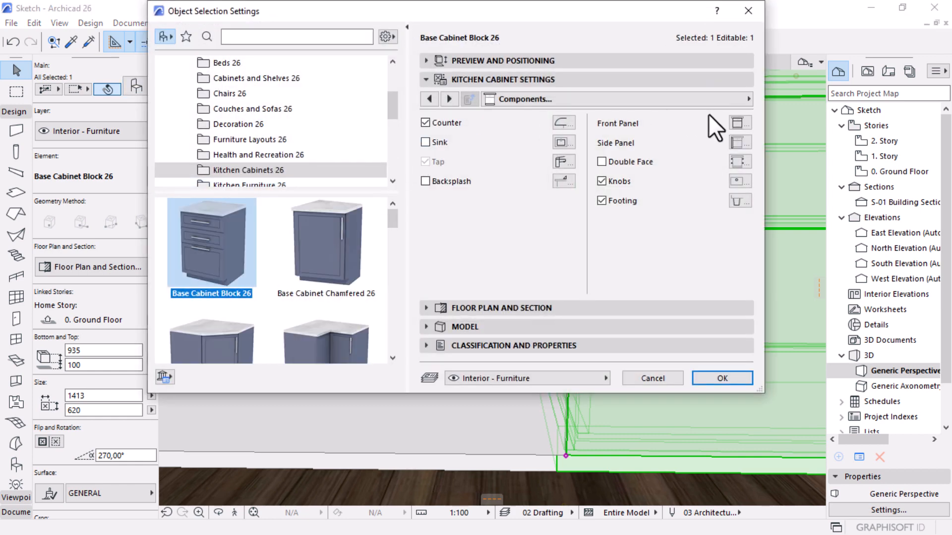
left_click(448, 100)
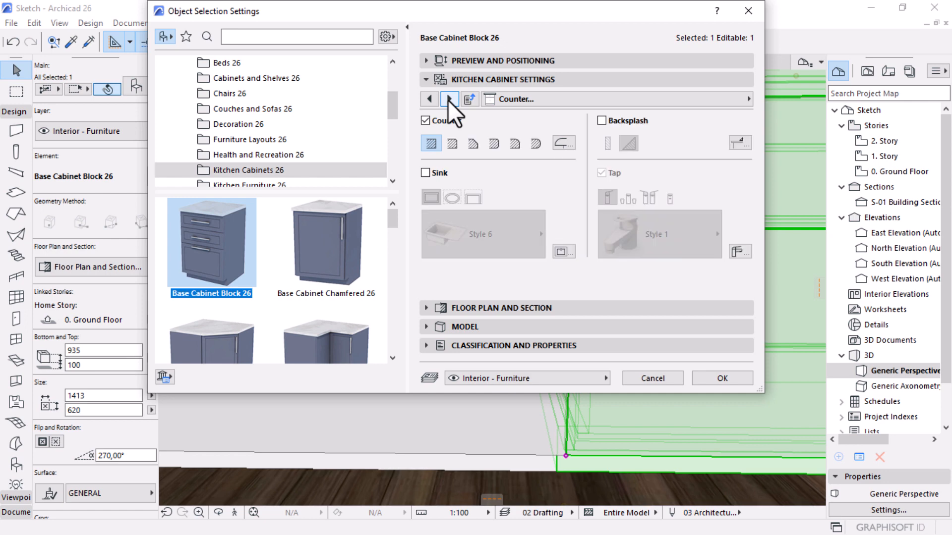
left_click(447, 100)
left_click(447, 100)
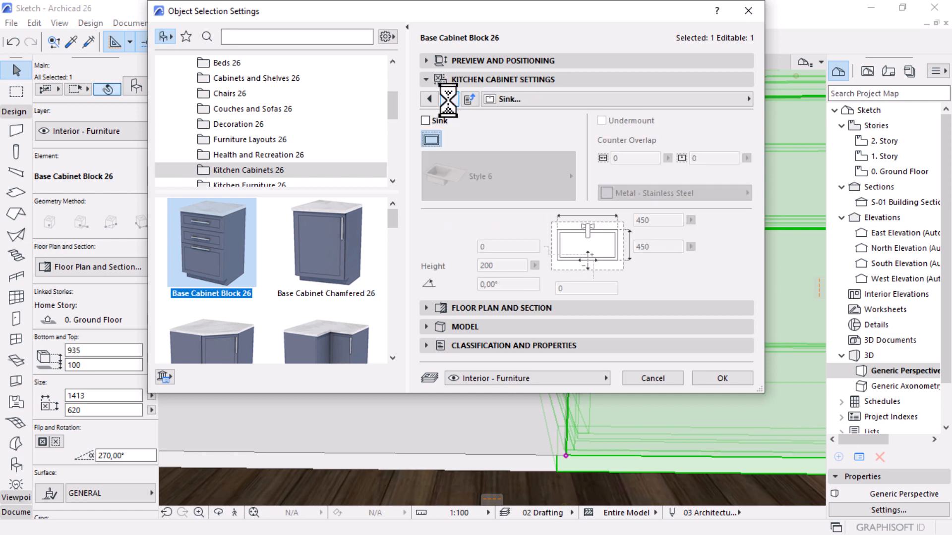
left_click(448, 100)
left_click(448, 100)
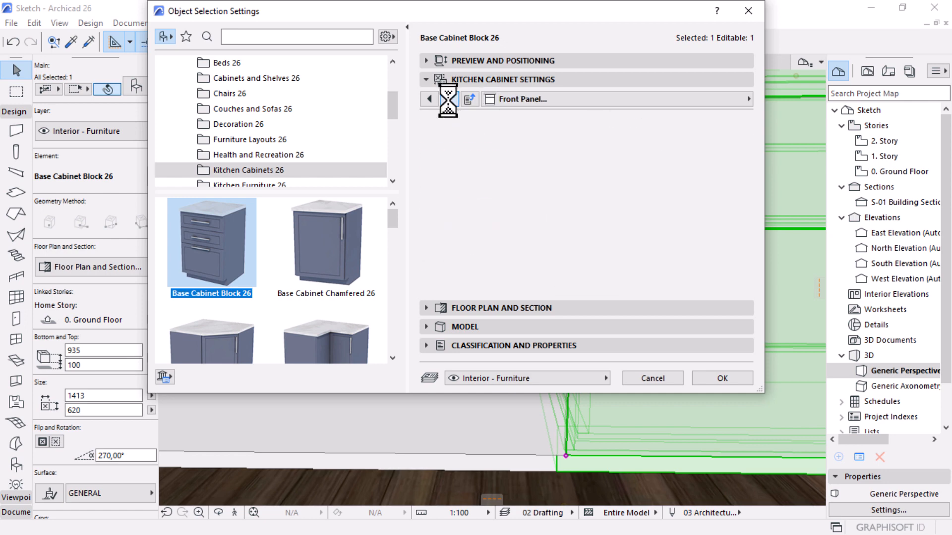
left_click(706, 102)
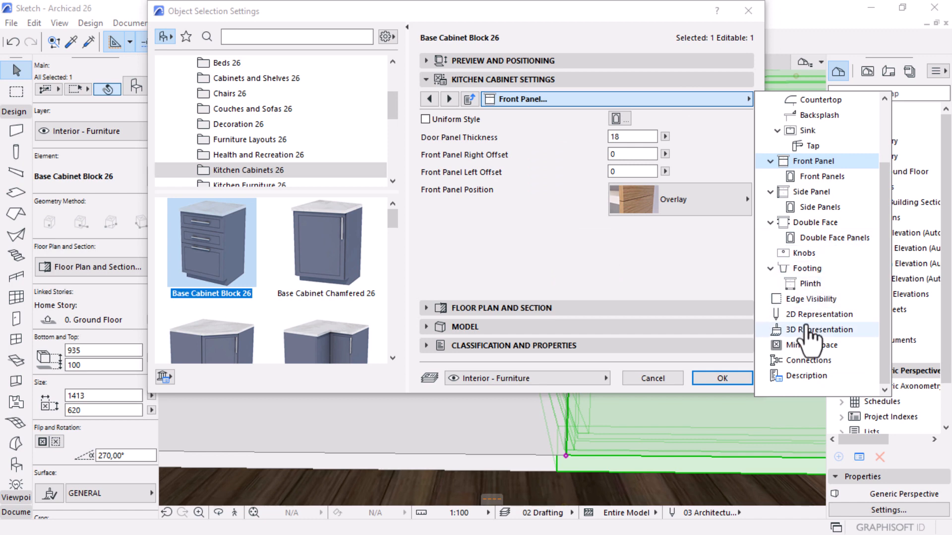
left_click(808, 332)
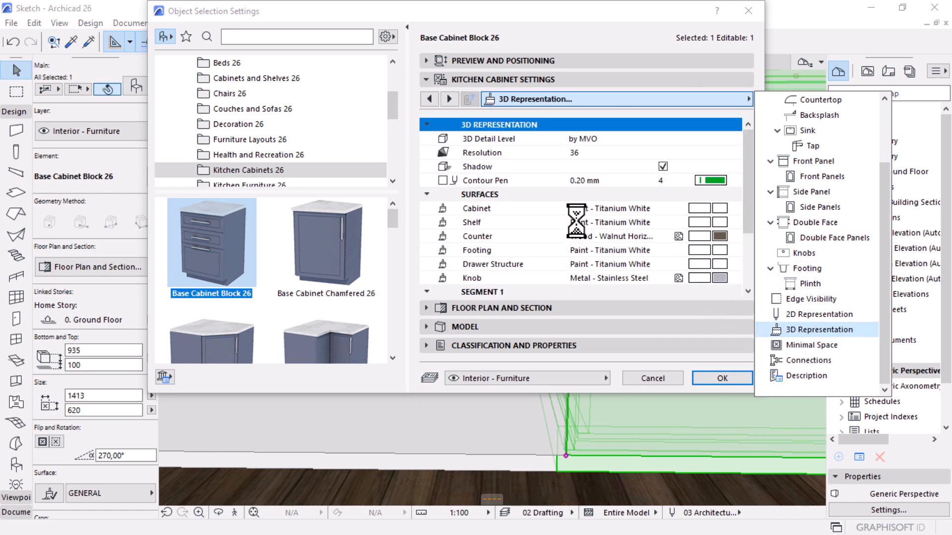
key("Escape")
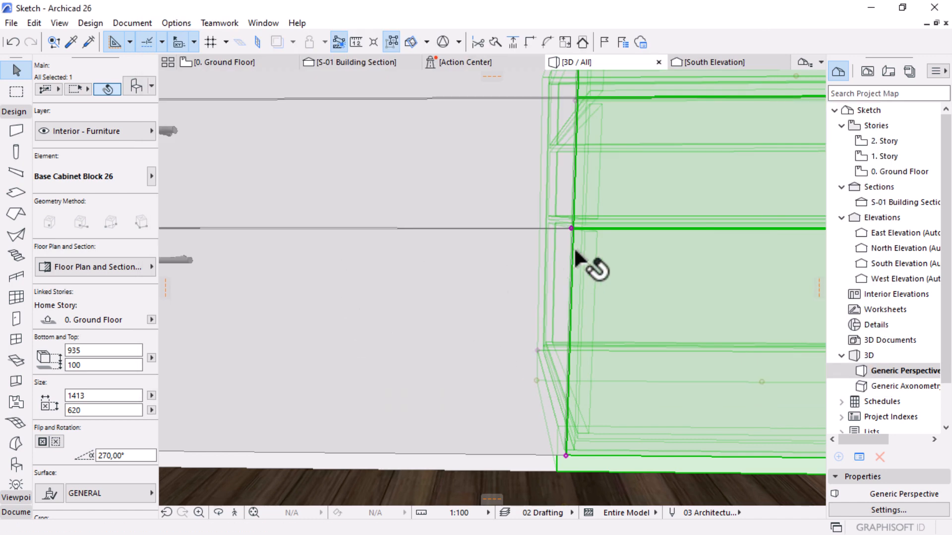
Step: Turn grouping back on and select the three wooden chests of drawers together
scroll(502, 258, "down", 2)
scroll(501, 259, "down", 5)
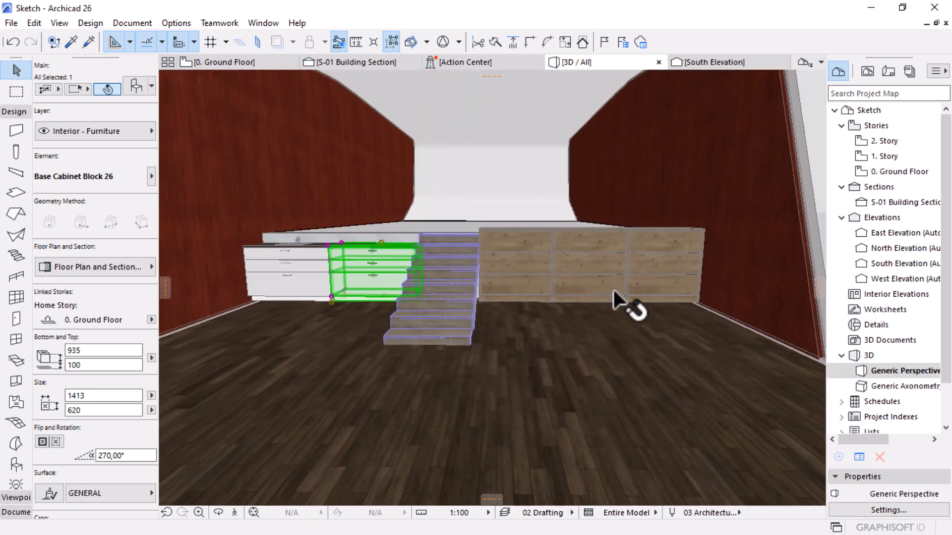
left_click(642, 265)
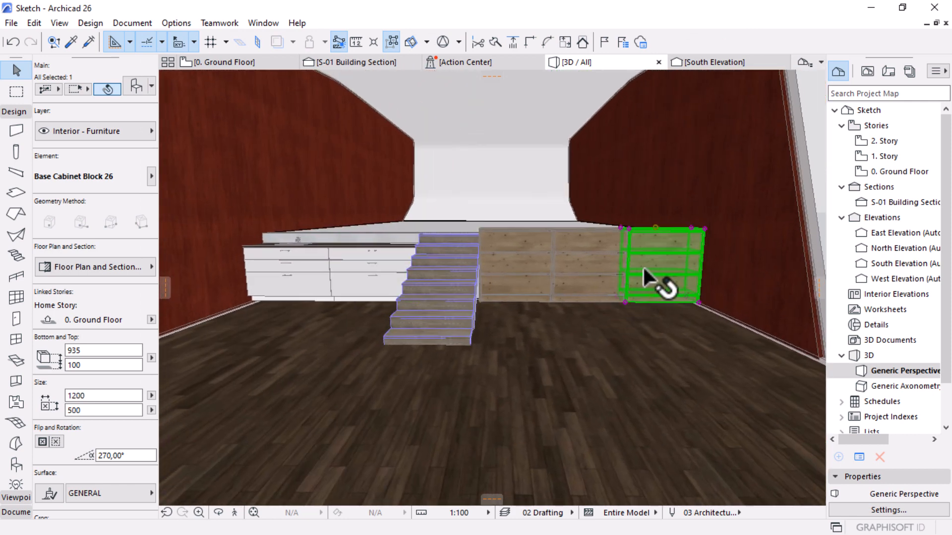
left_click(391, 41)
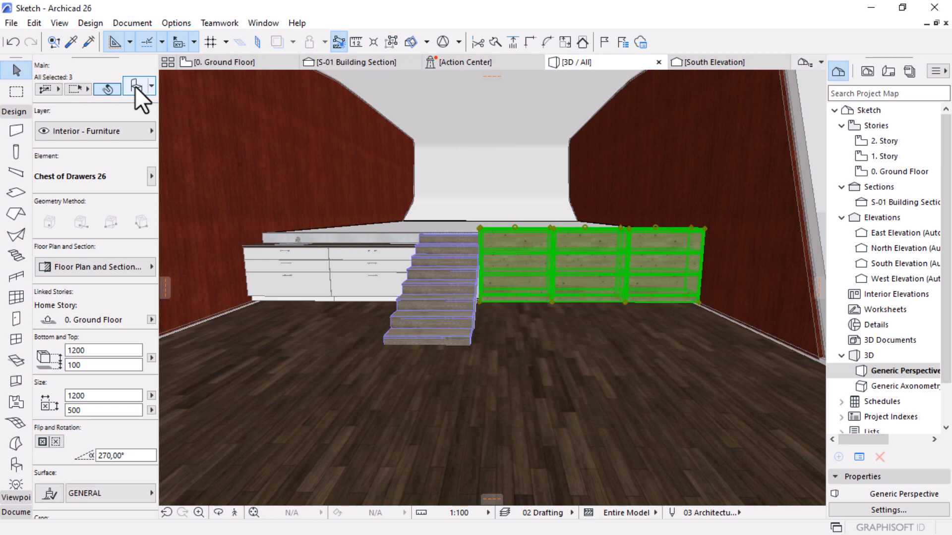
left_click(135, 86)
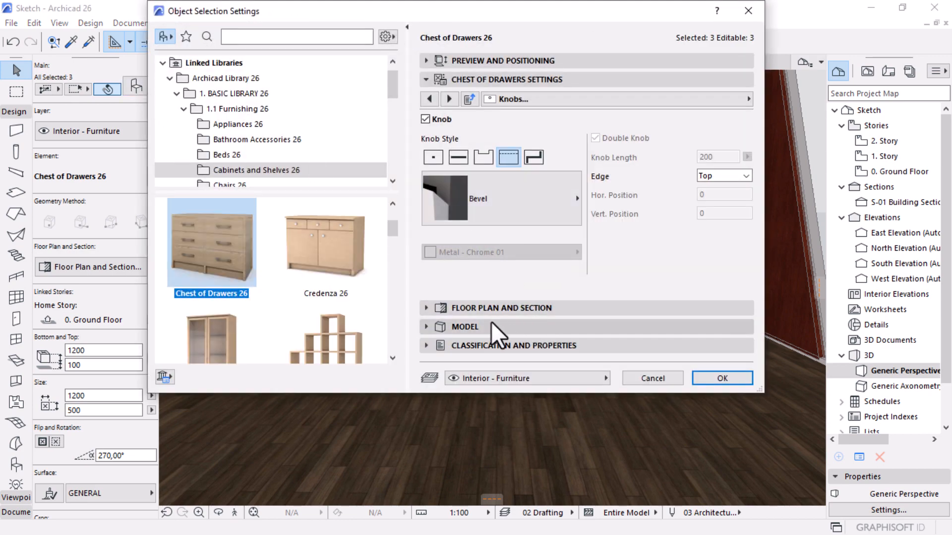
key("Escape")
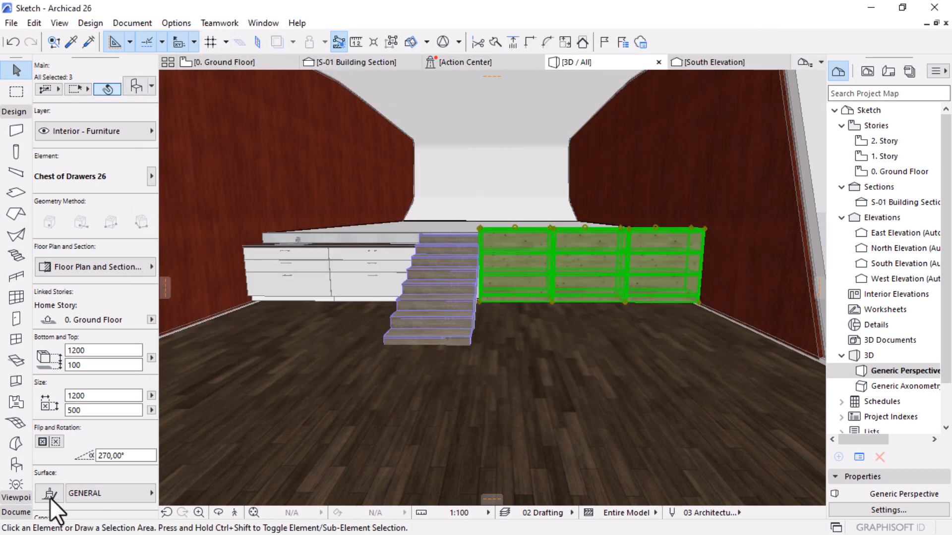
Step: Find the paint surfaces and set the three chests of drawers' surface to Paint - Titanium White
left_click(87, 493)
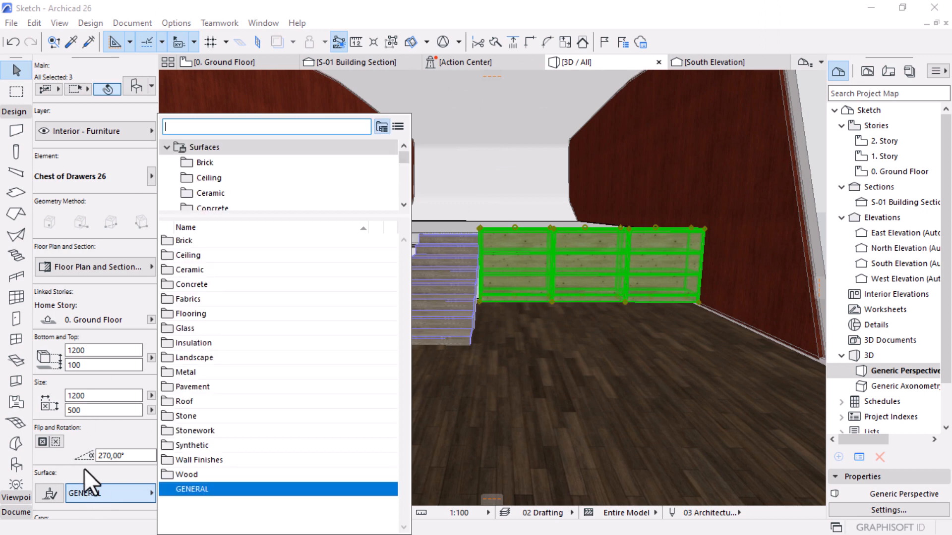
type("paint")
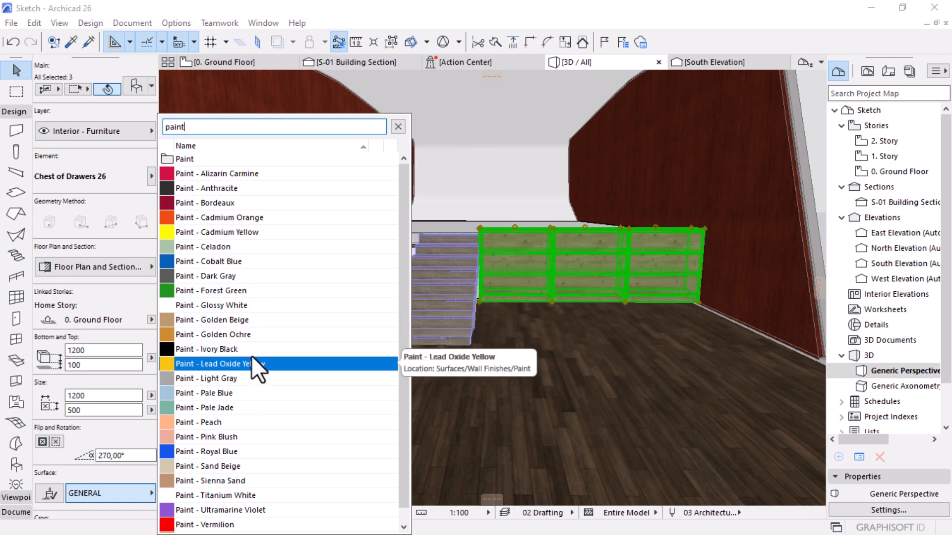
scroll(249, 303, "down", 1)
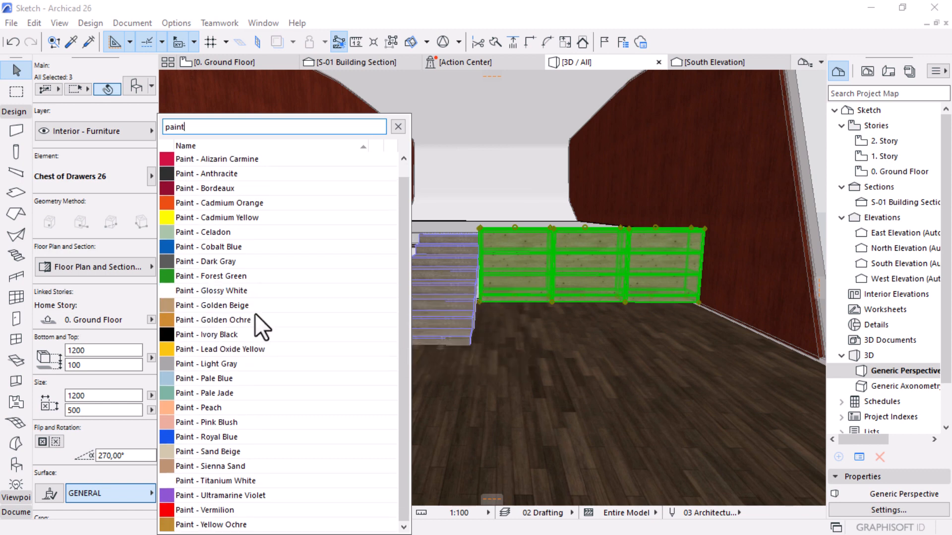
left_click(164, 481)
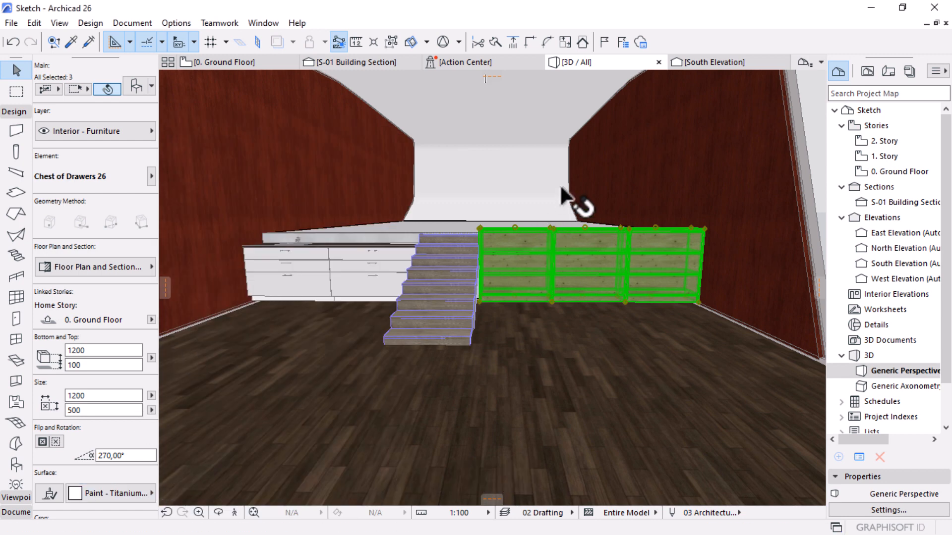
scroll(570, 199, "up", 5)
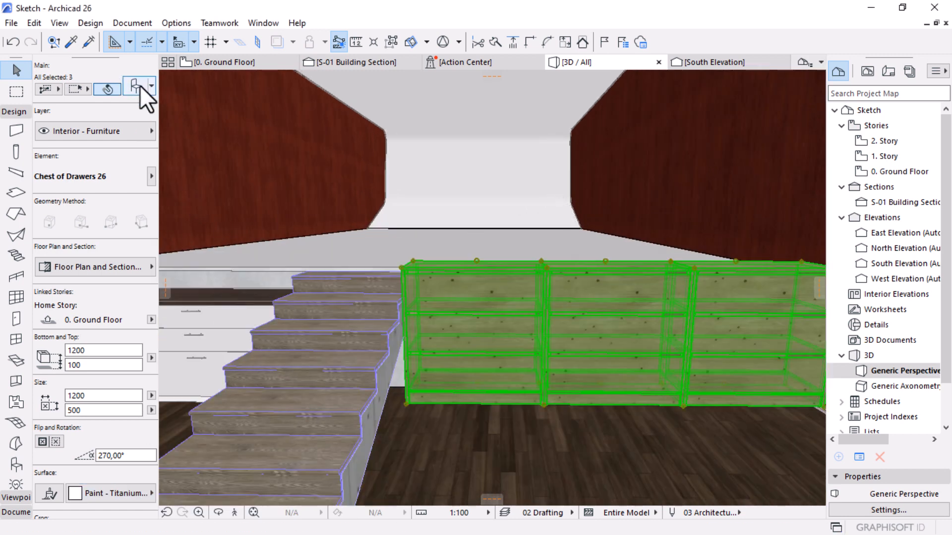
Step: Set the Cabinet surface of the three chests of drawers to Paint - Titanium White in their representation settings
key("ctrl+t")
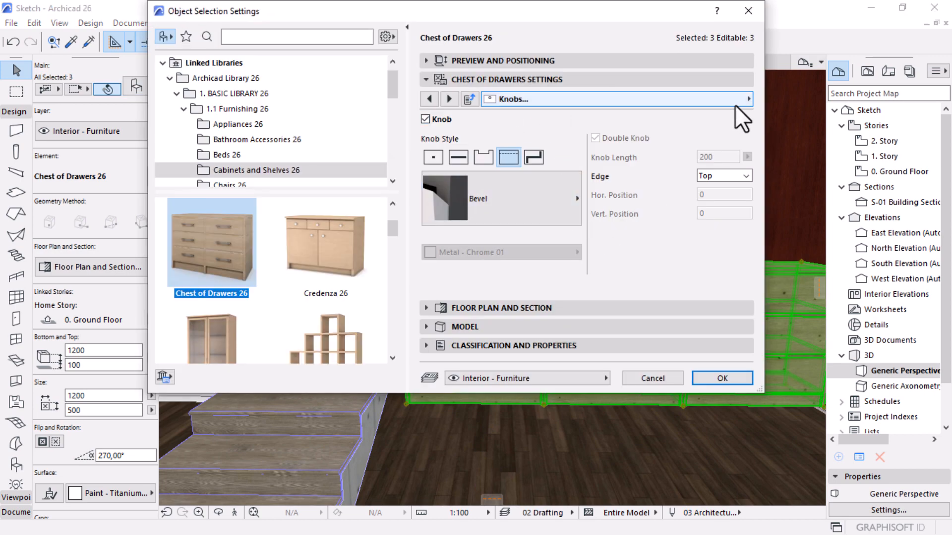
left_click(745, 99)
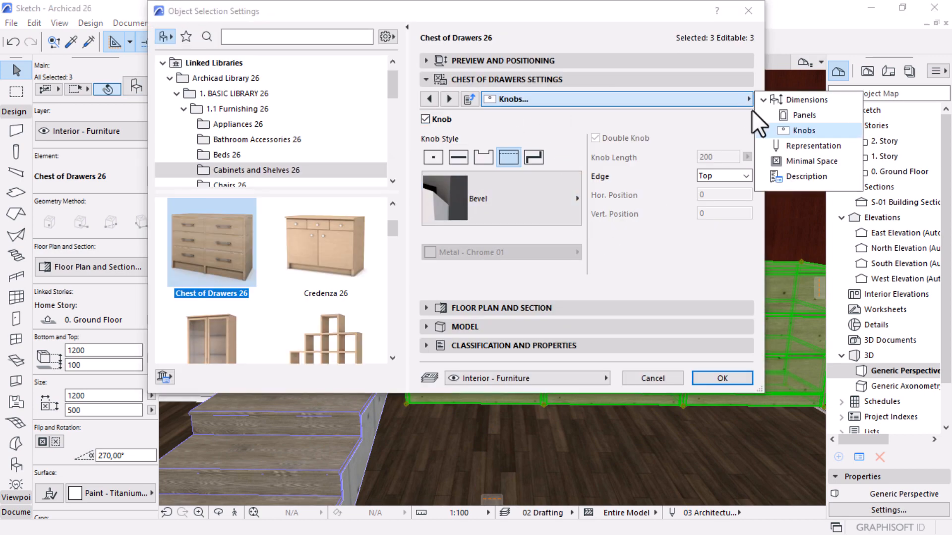
left_click(807, 148)
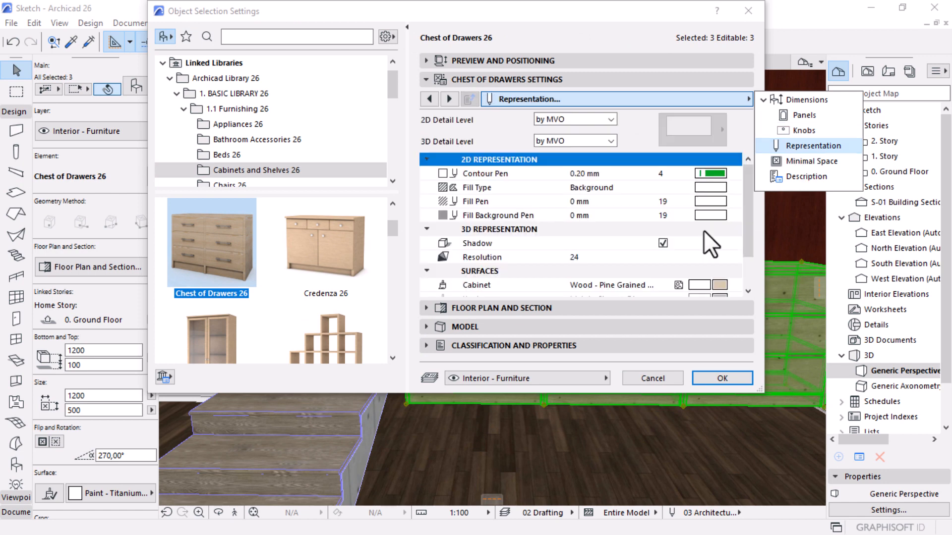
scroll(703, 230, "down", 1)
left_click(713, 243)
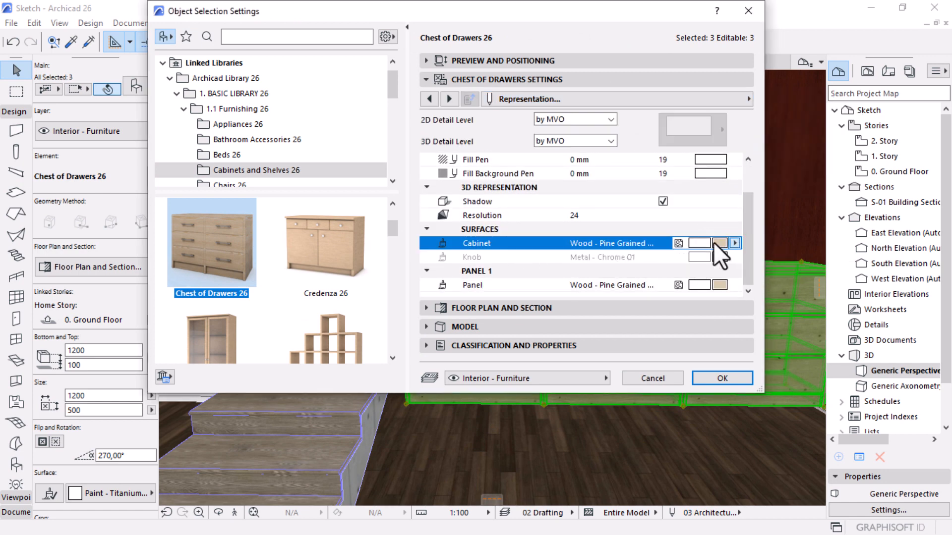
left_click(713, 242)
key("p")
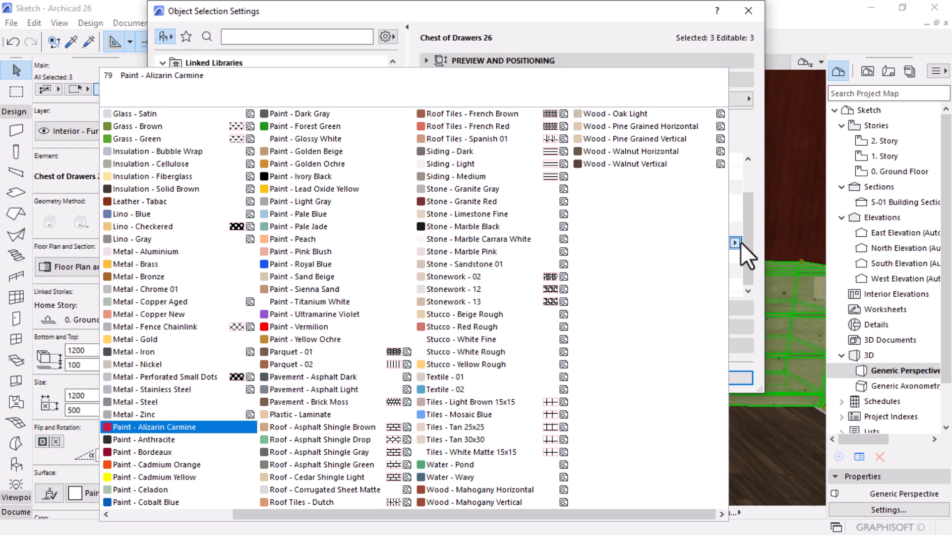
left_click(357, 304)
Step: Set the chests' Panel surface to Paint - Titanium White, apply the settings and clear the selection
left_click(719, 288)
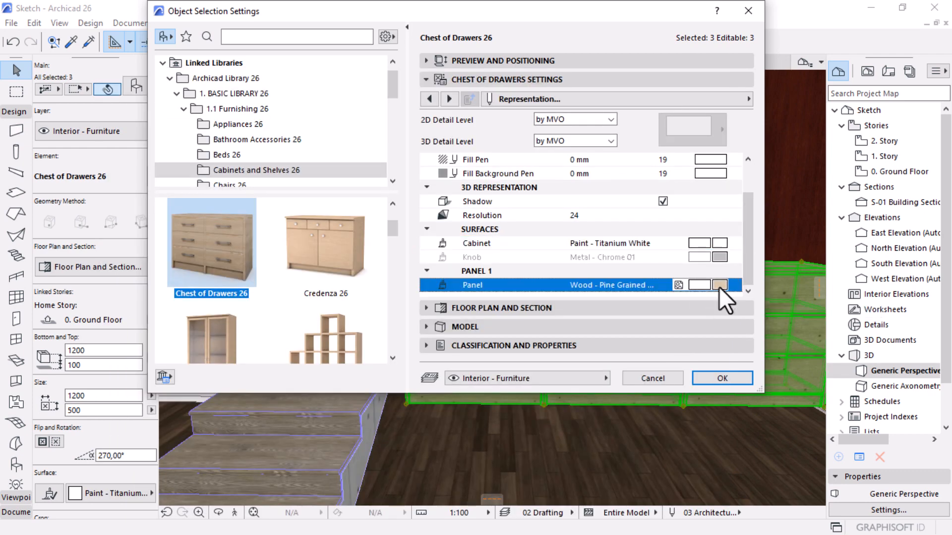
left_click(720, 286)
left_click(277, 244)
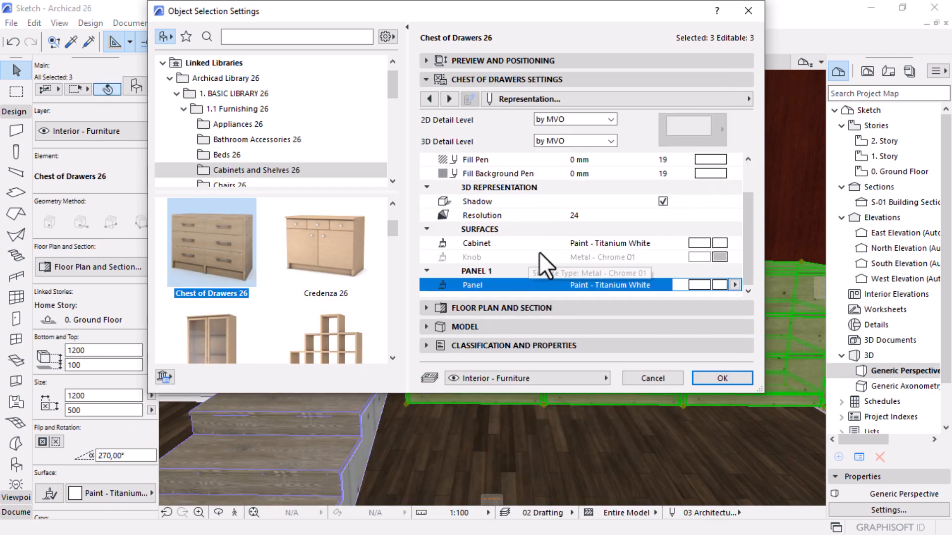
left_click(722, 378)
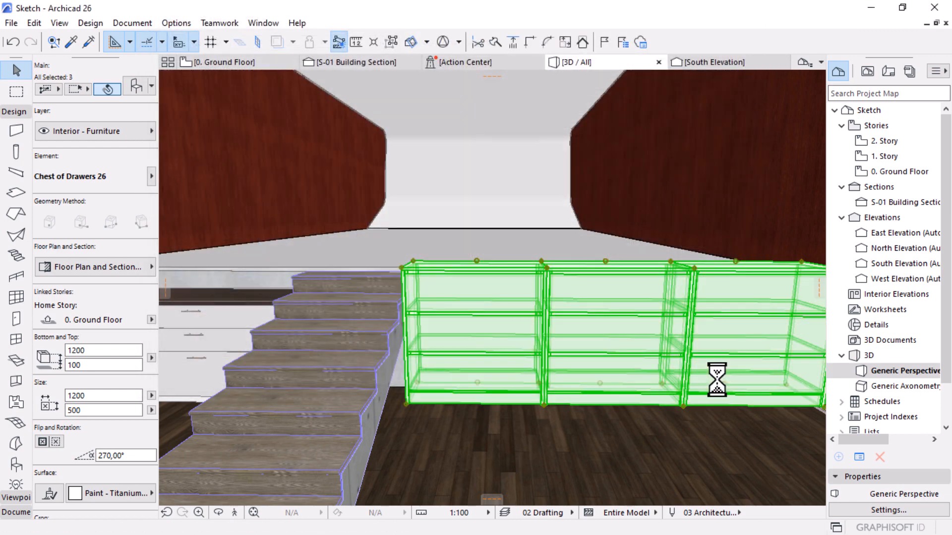
key("Escape")
Step: Enter edit mode for the mahogany curtain wall beside the chests of drawers and select its panel
scroll(673, 340, "down", 6)
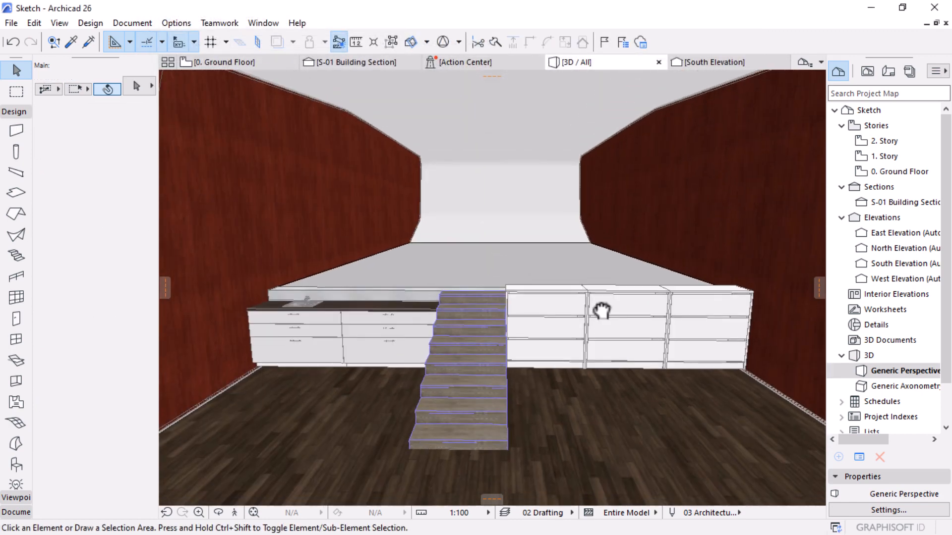
scroll(594, 292, "down", 5)
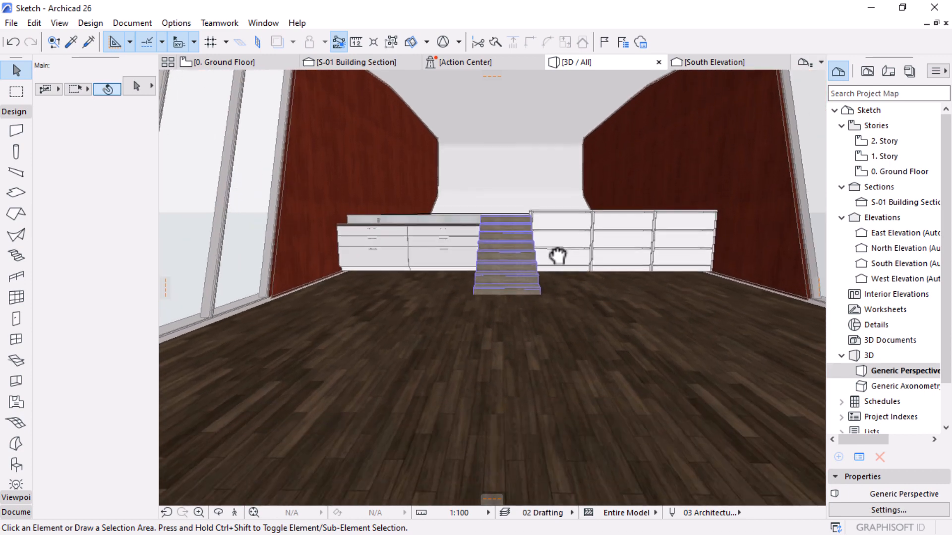
scroll(560, 278, "down", 3)
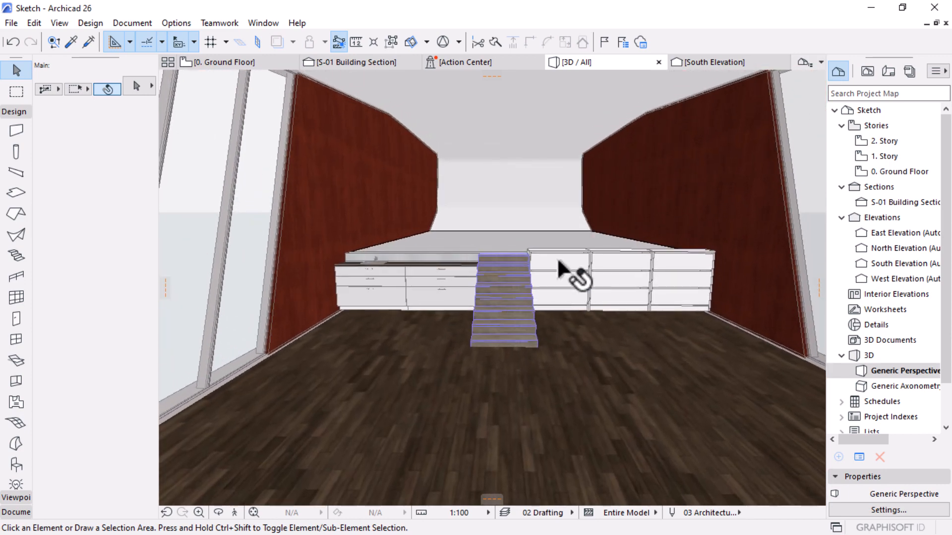
middle_click_drag(578, 287, 393, 213, "shift")
left_click(713, 178)
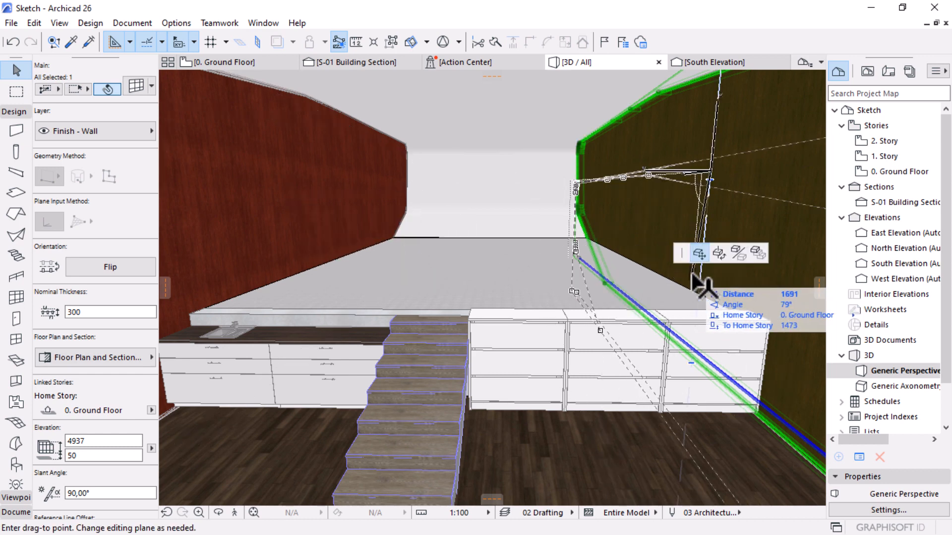
key("Escape")
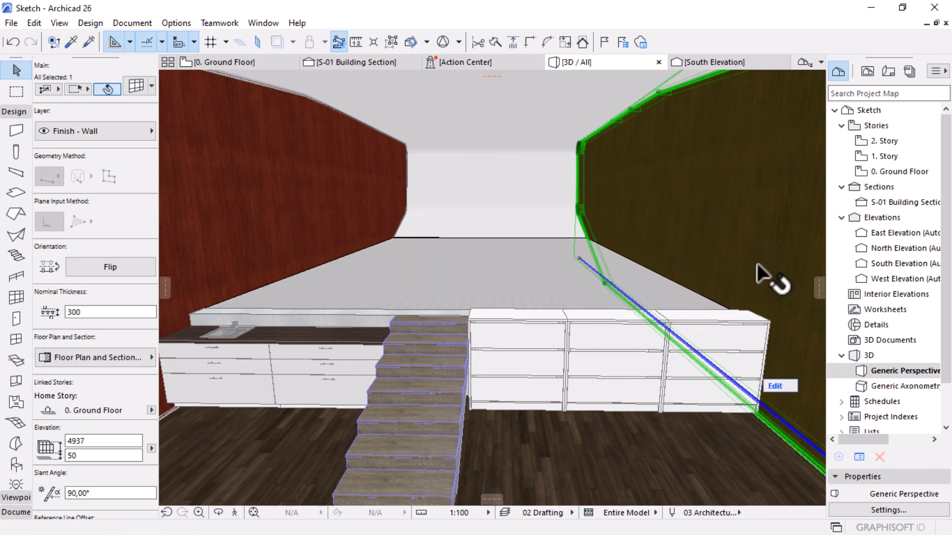
mouse_move(743, 218)
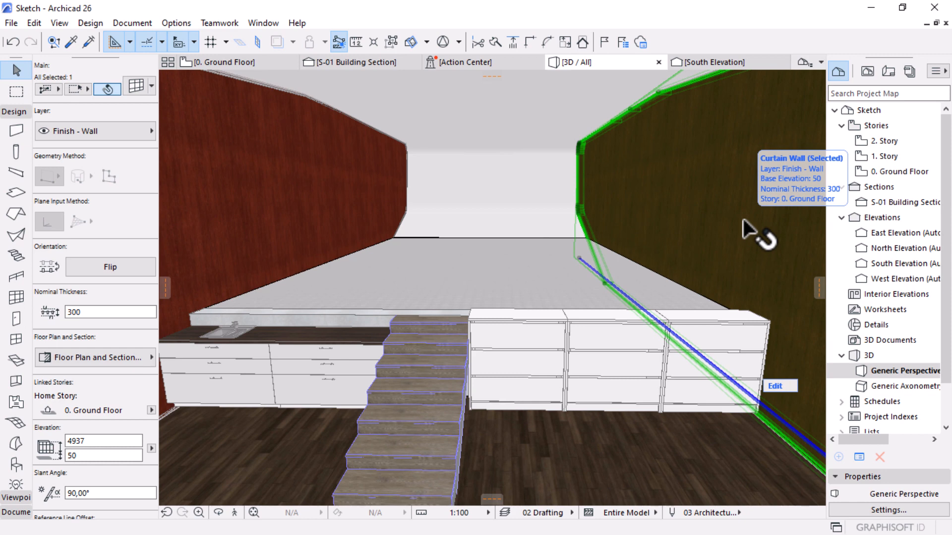
left_click(778, 386)
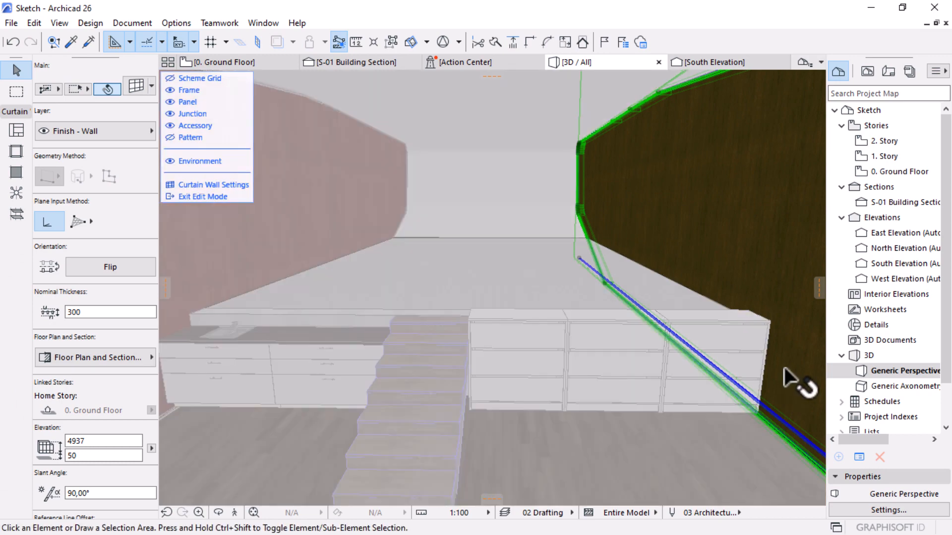
left_click(693, 204)
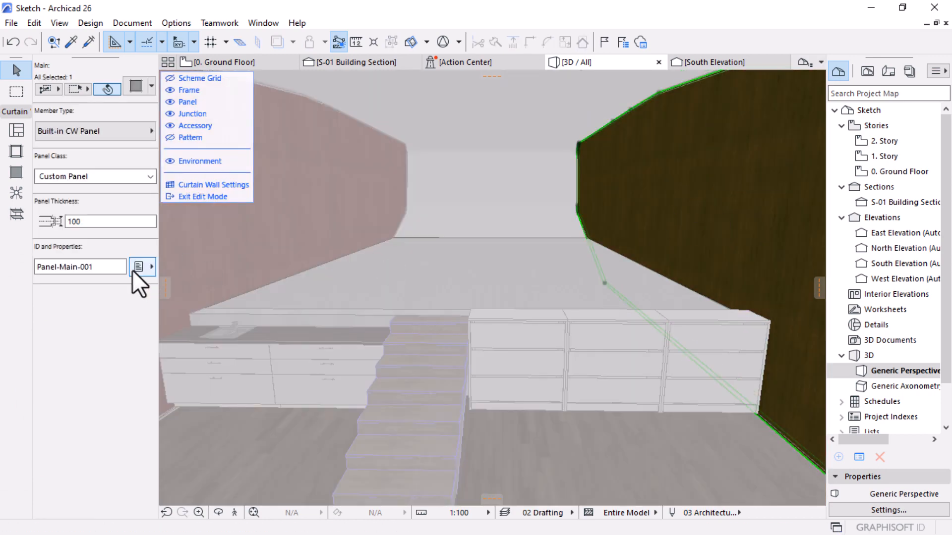
Step: Unlink the panel's override surfaces, set the first one to Paint - Titanium White, and leave curtain wall editing with nothing selected
left_click(134, 83)
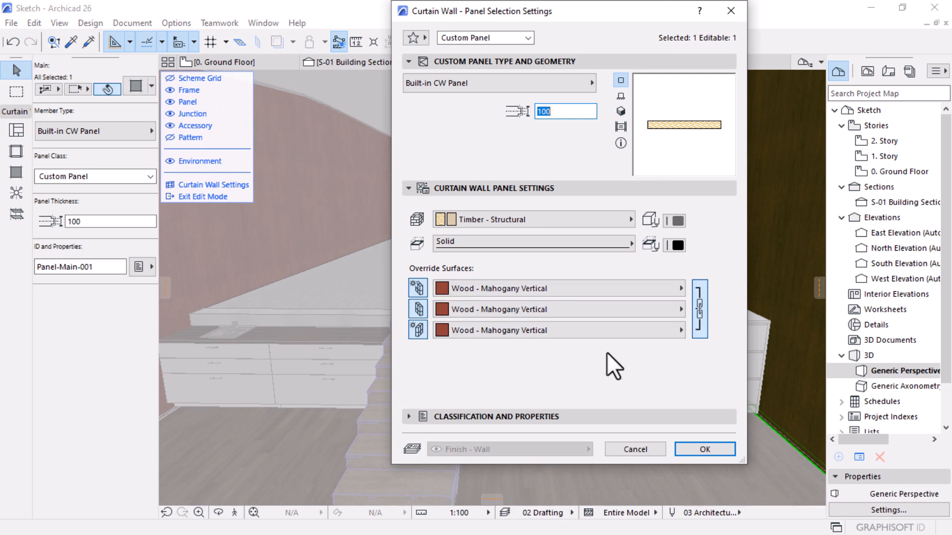
left_click(700, 300)
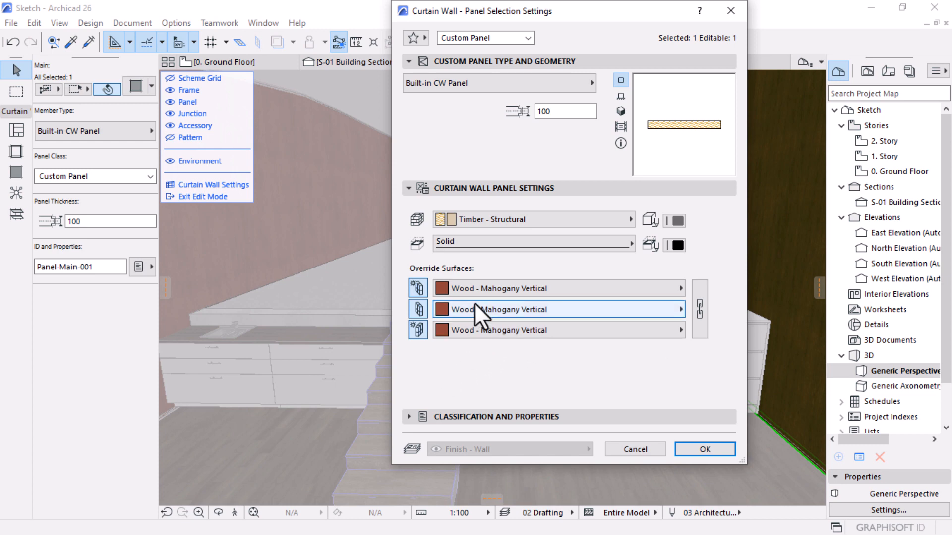
left_click(478, 286)
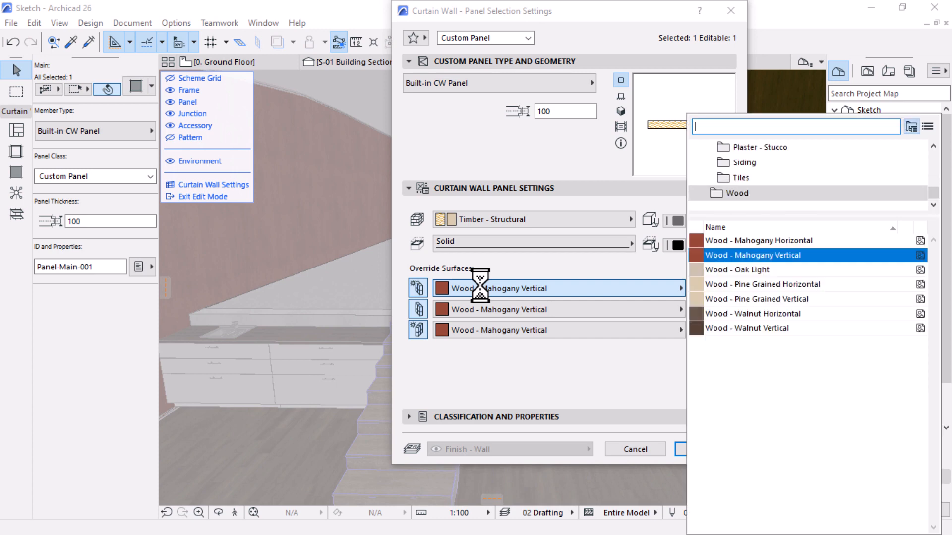
type("paint")
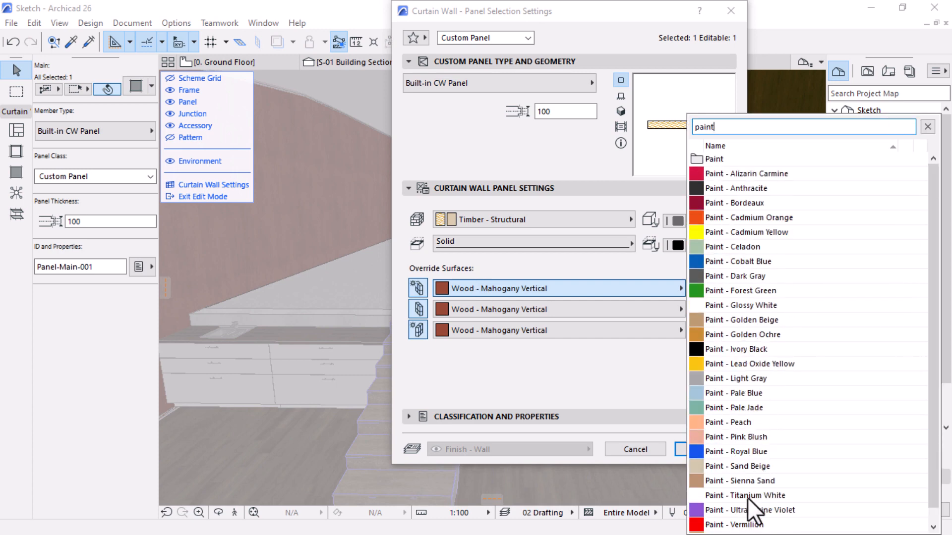
left_click(720, 491)
left_click(705, 449)
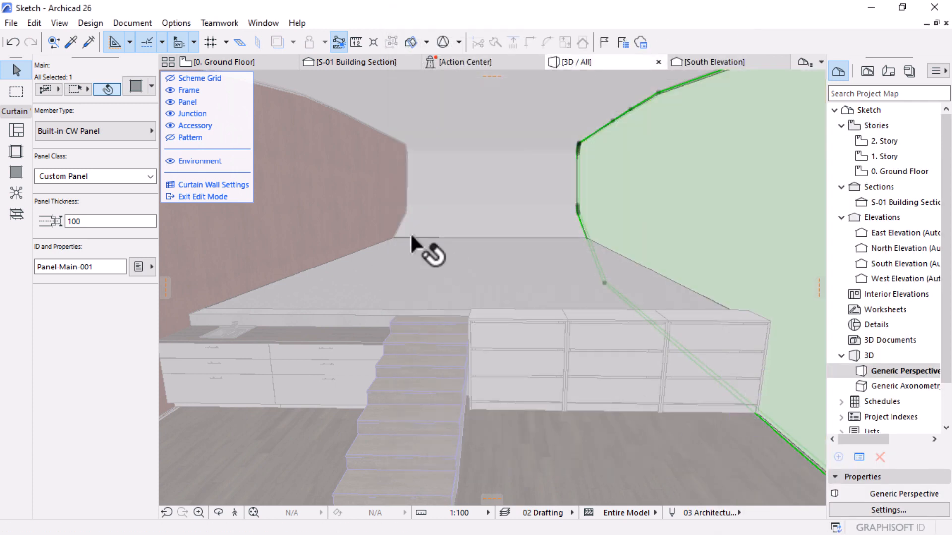
left_click(196, 197)
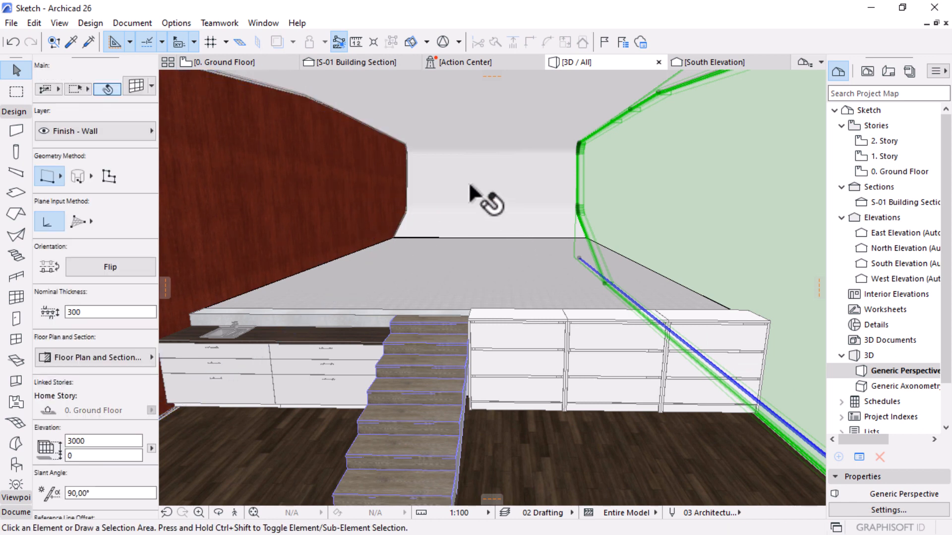
key("Escape")
Step: Enter edit mode for the opposite mahogany curtain wall beside the kitchen cabinets and select its panel
left_click(304, 163)
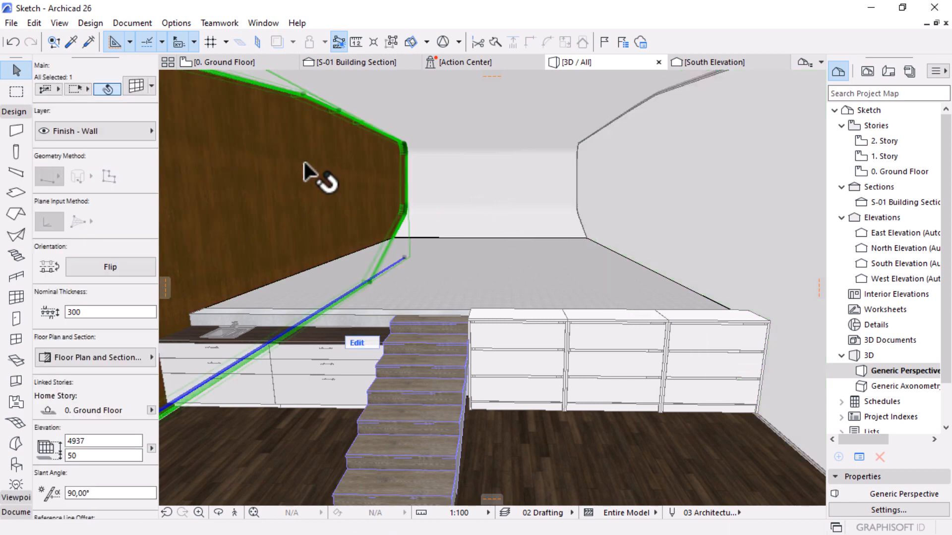
left_click(354, 342)
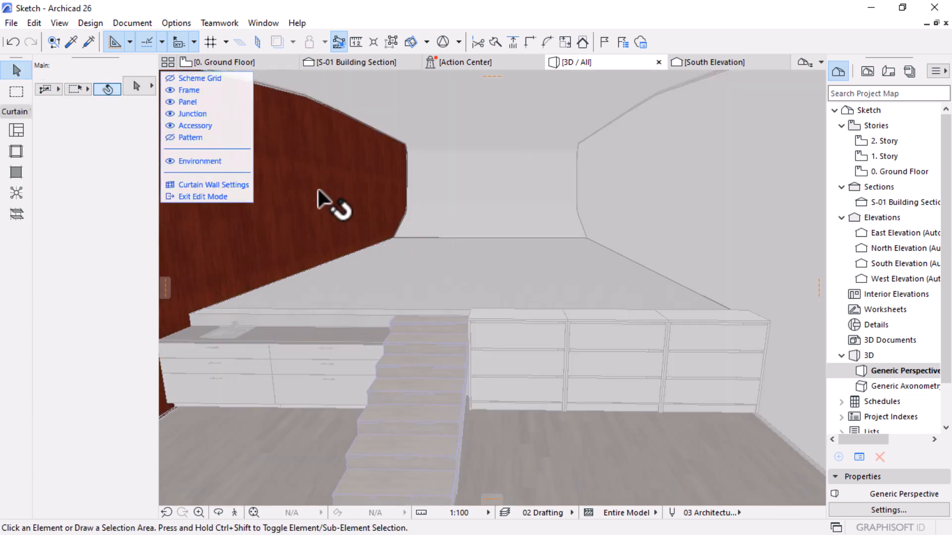
left_click(318, 189)
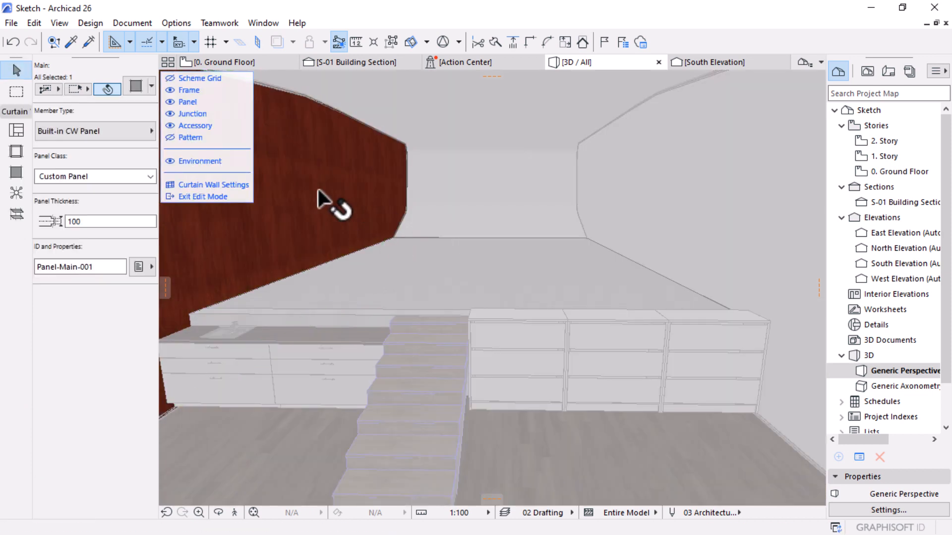
Step: Unlink the override surfaces of the kitchen-side panel, set the third one to Paint - Titanium White and apply
left_click(136, 85)
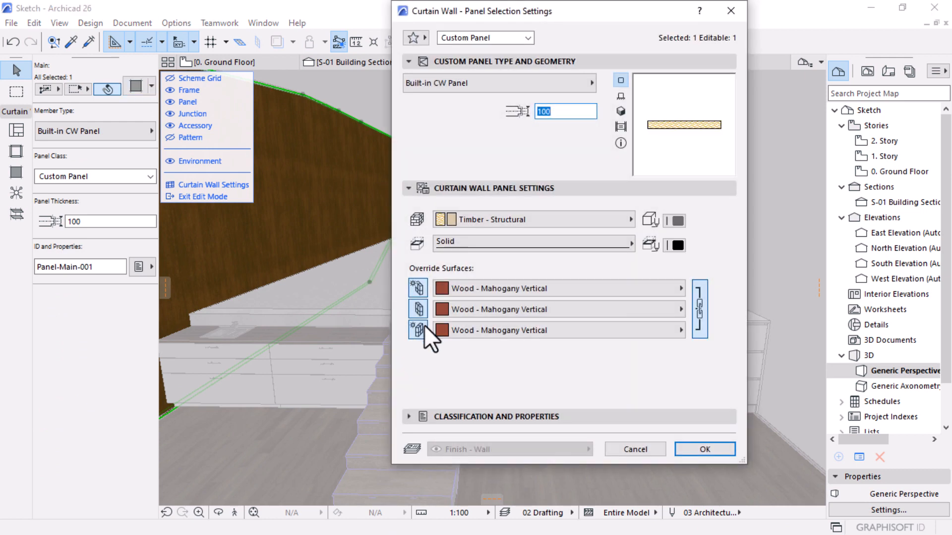
left_click(419, 329)
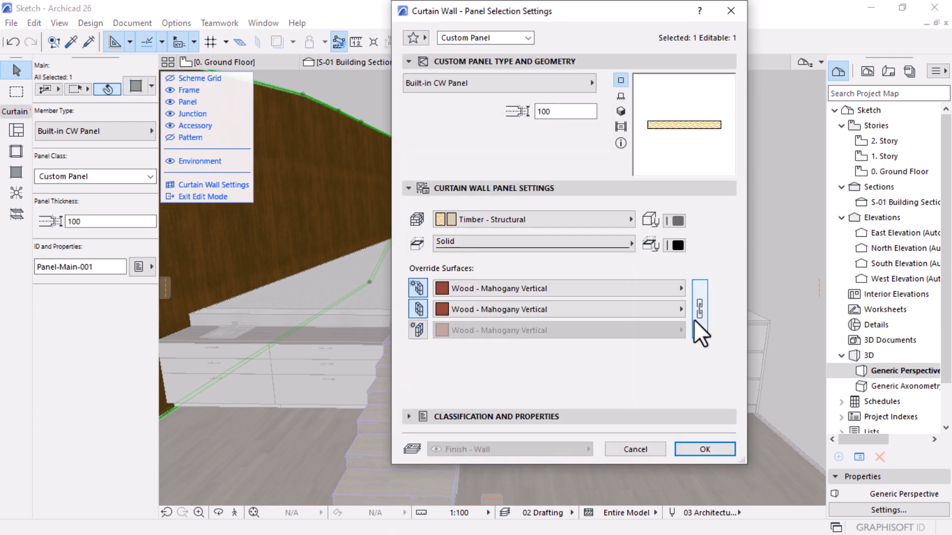
left_click(418, 329)
left_click(546, 331)
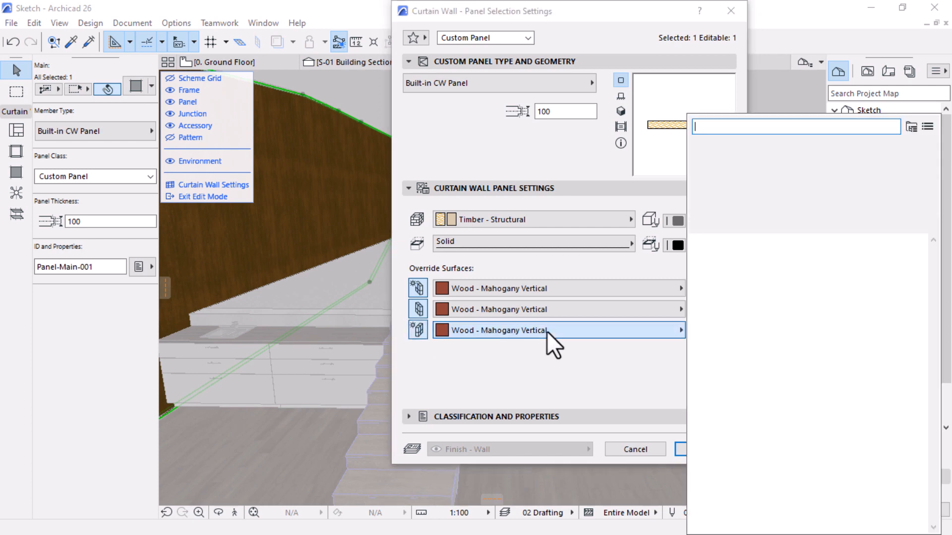
type("pai")
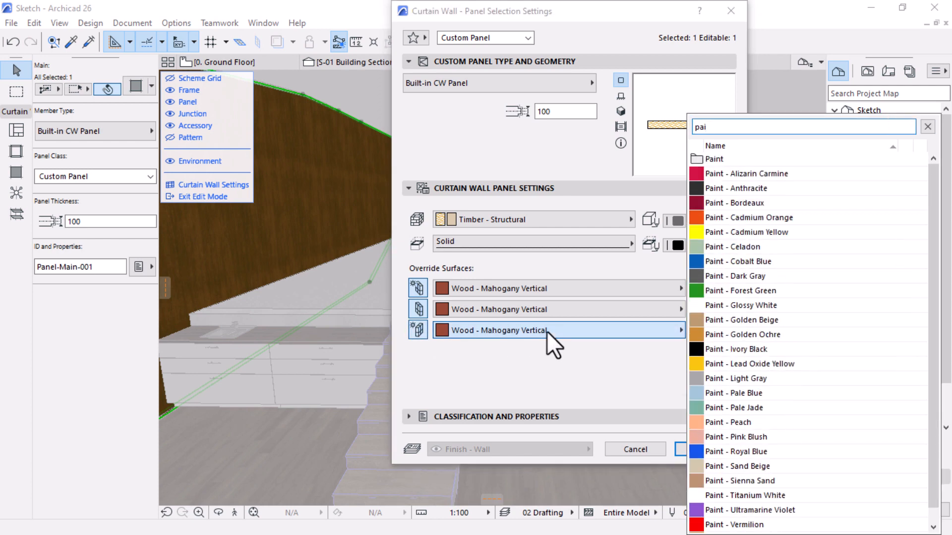
left_click(781, 497)
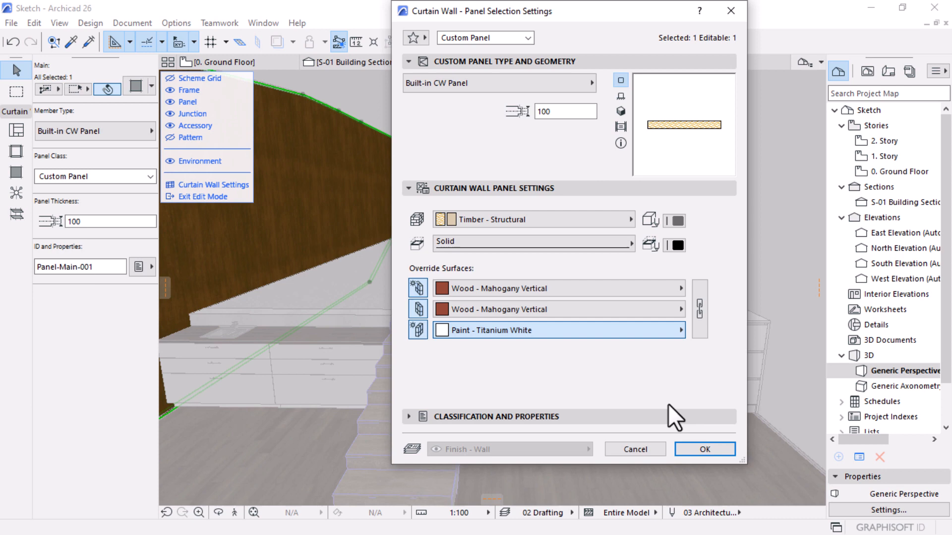
left_click(694, 449)
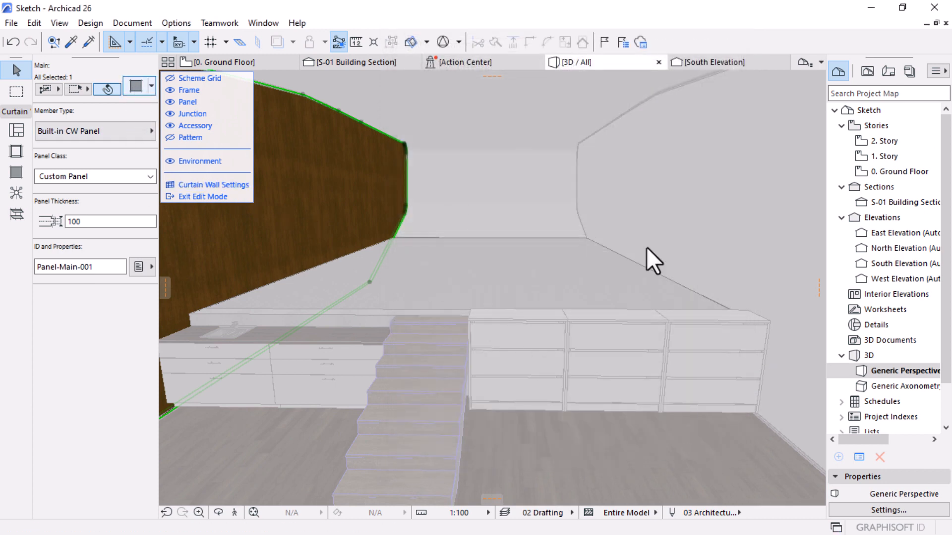
Step: Change the kitchen-side panel's first override surface to Paint - Titanium White and its third to Wood - Mahogany Vertical
key("ctrl+t")
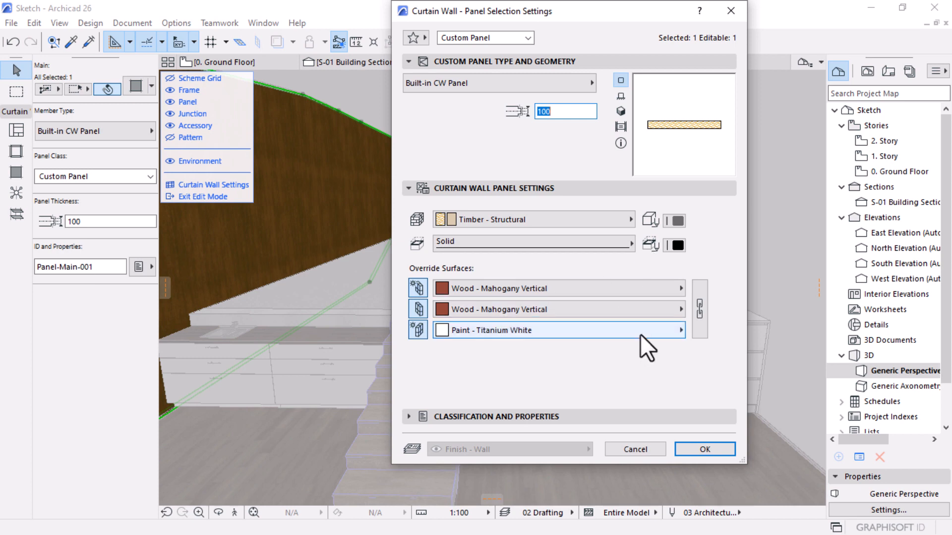
left_click(640, 330)
key("Escape")
left_click(699, 307)
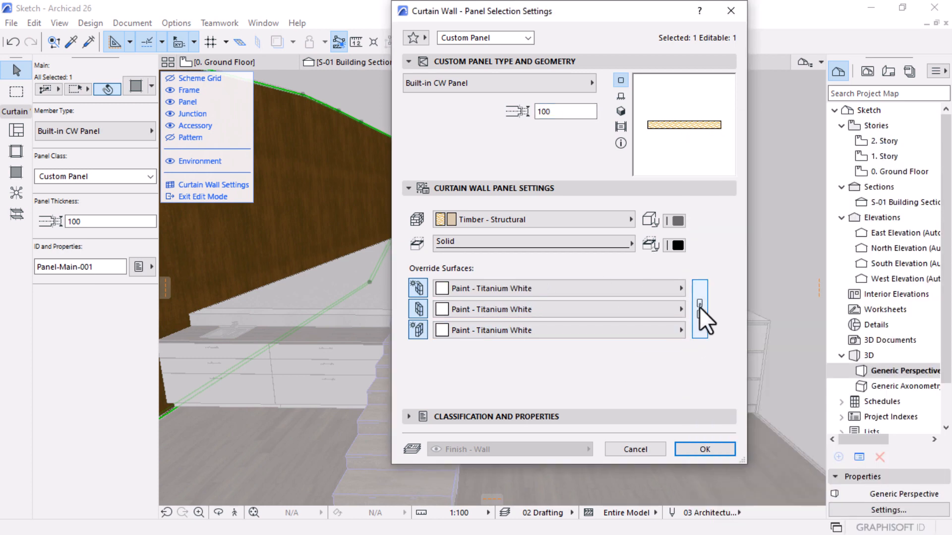
left_click(699, 308)
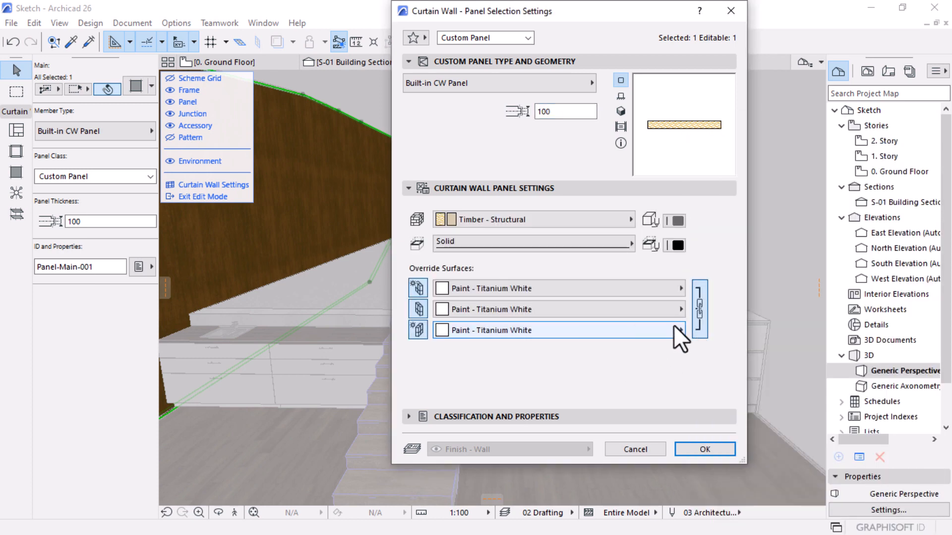
left_click(528, 331)
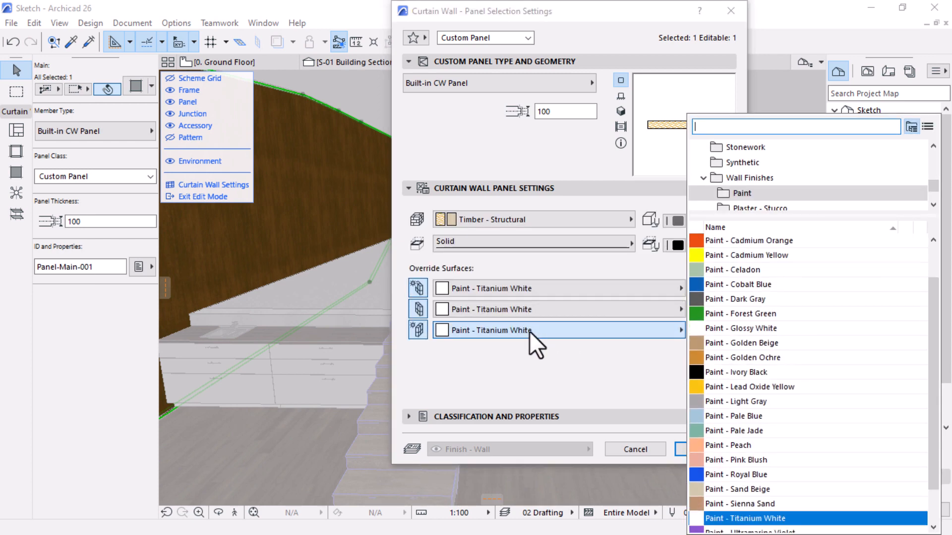
type("woo")
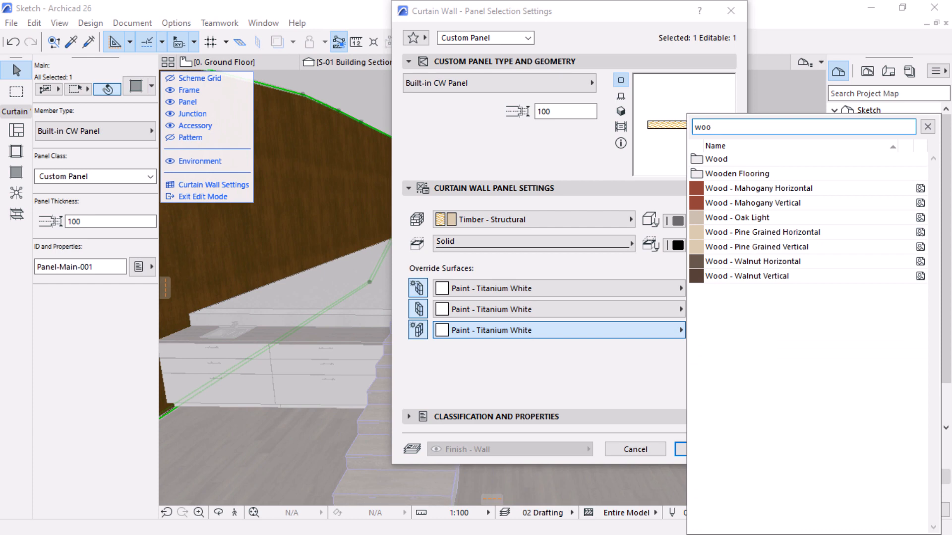
left_click(759, 204)
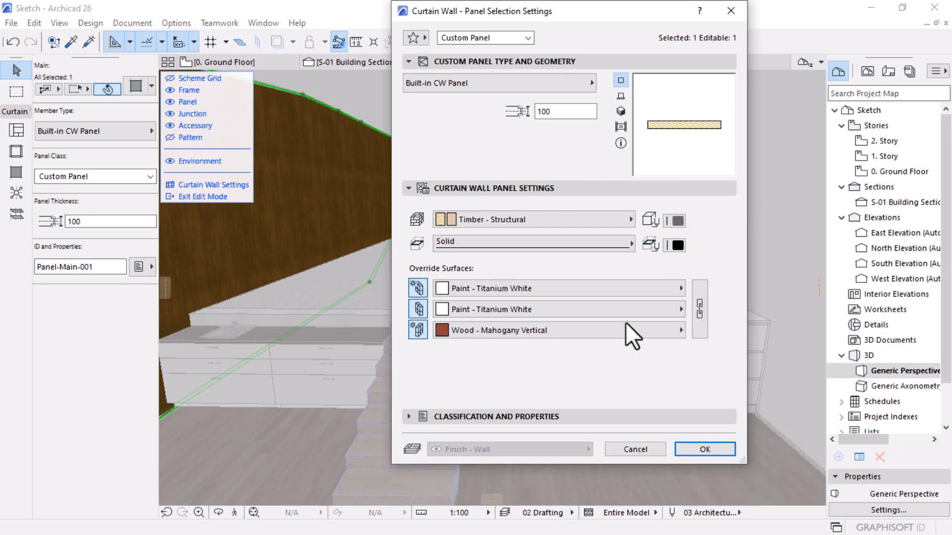
Step: Set the panel's second override surface to Wood - Mahogany Vertical, apply the settings and leave curtain wall editing
left_click(573, 307)
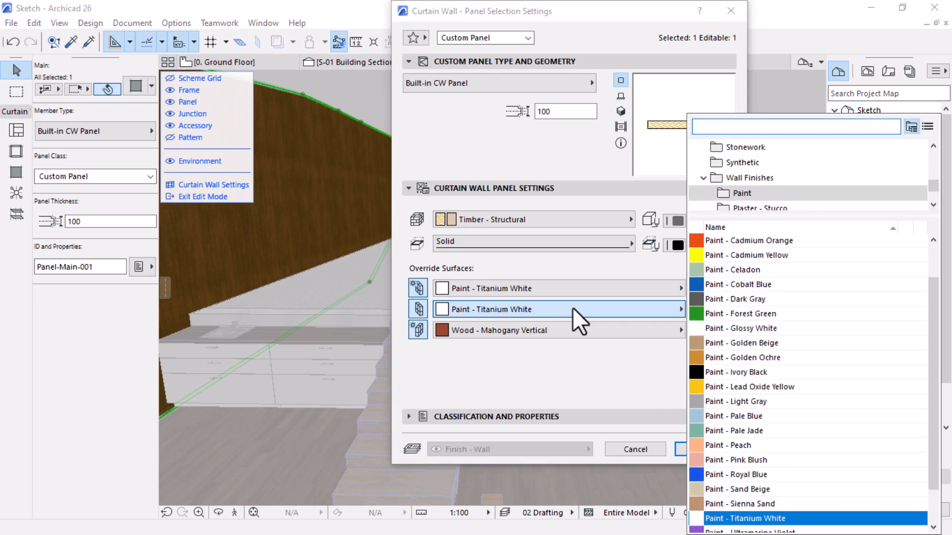
type("wood")
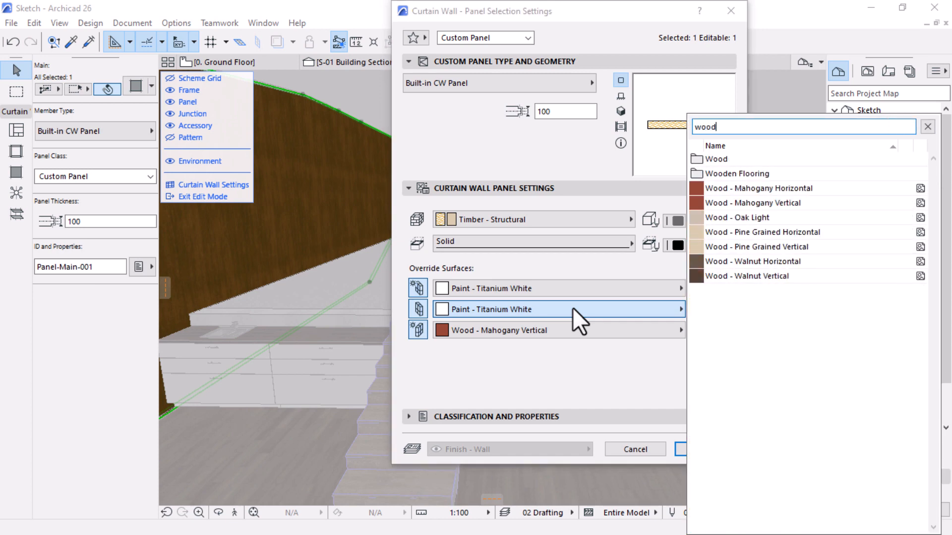
left_click(735, 205)
left_click(703, 450)
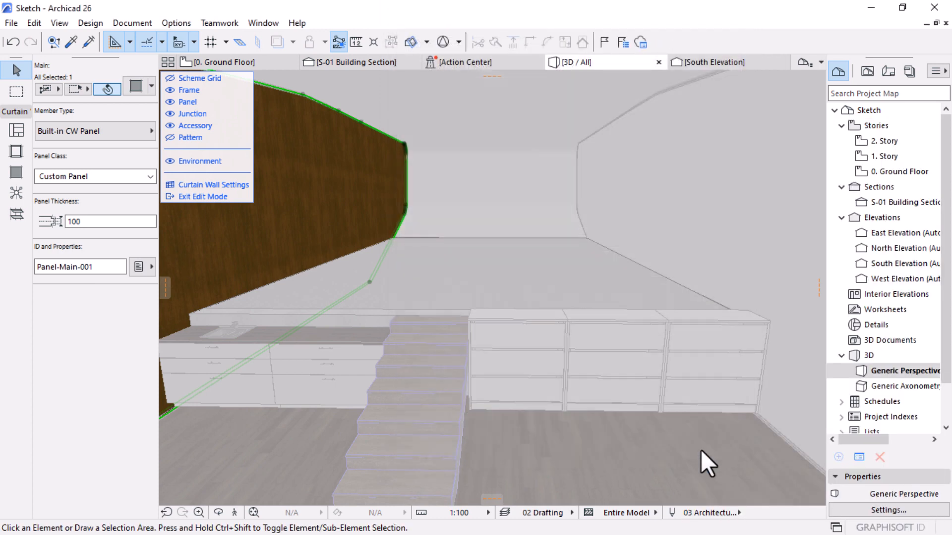
left_click(208, 197)
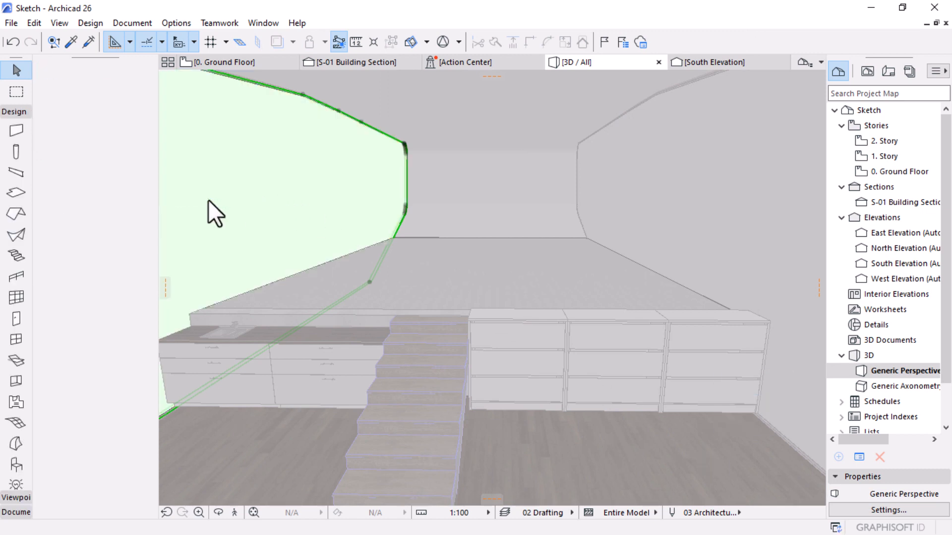
left_click(589, 296)
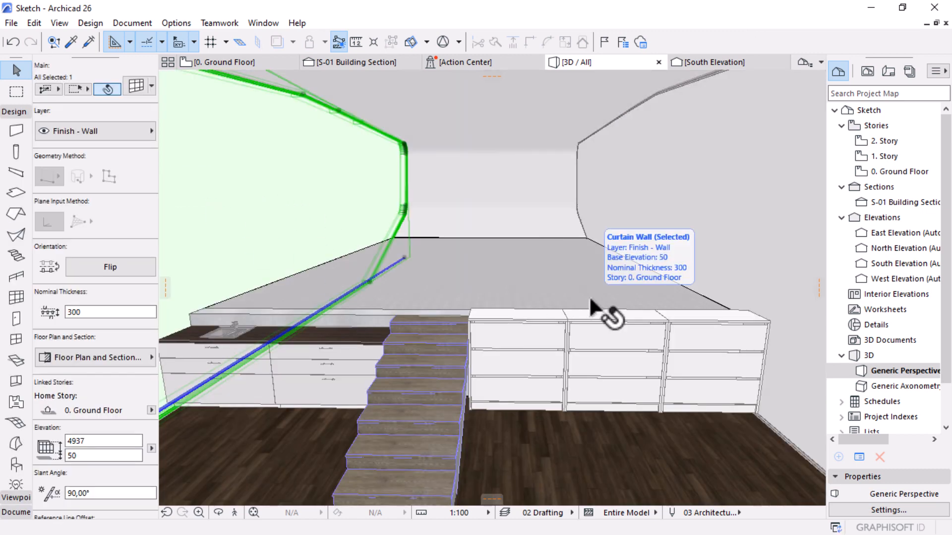
Step: Examine the curtain walls from outside and inside the house, including the glazed part with the door and the mahogany panel
scroll(589, 298, "down", 4)
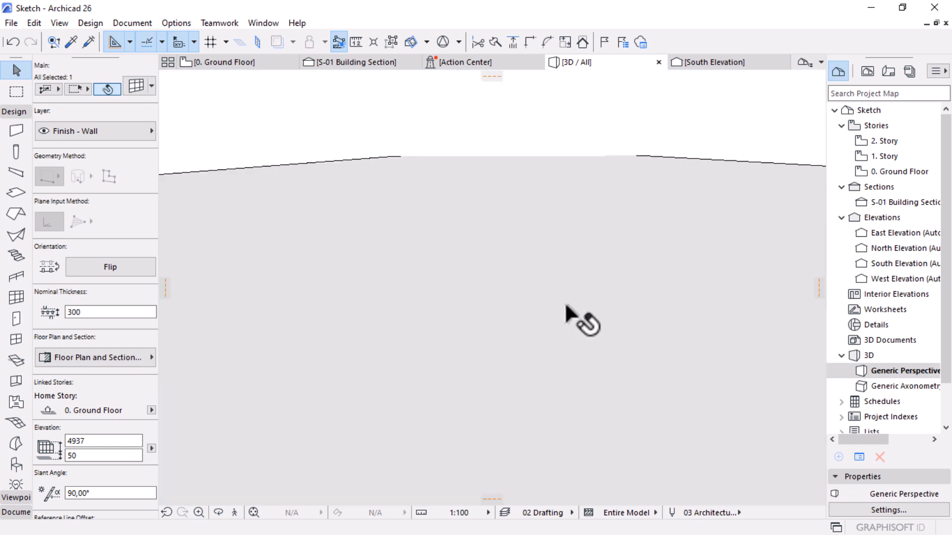
scroll(567, 307, "down", 5)
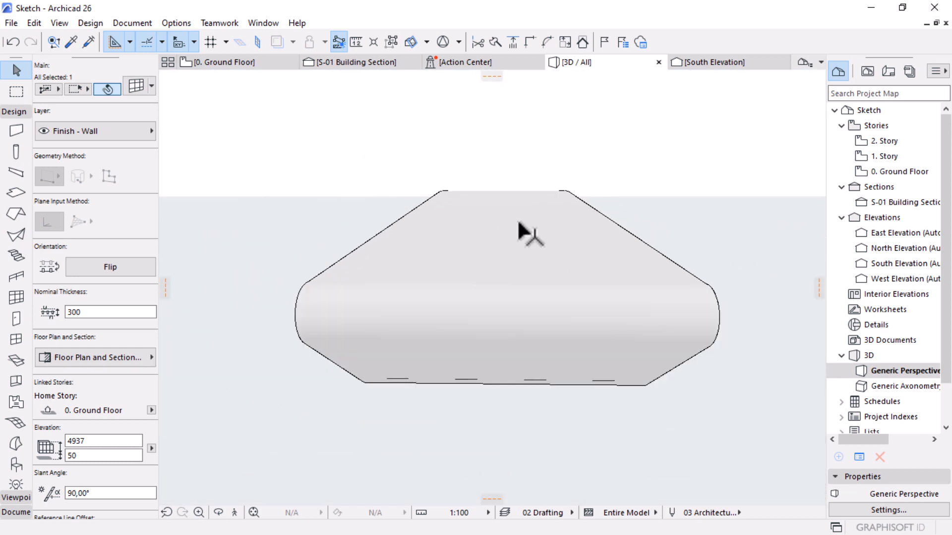
middle_click_drag(518, 223, 414, 266, "shift")
scroll(577, 270, "down", 2)
middle_click_drag(497, 270, 697, 311)
scroll(538, 255, "up", 5)
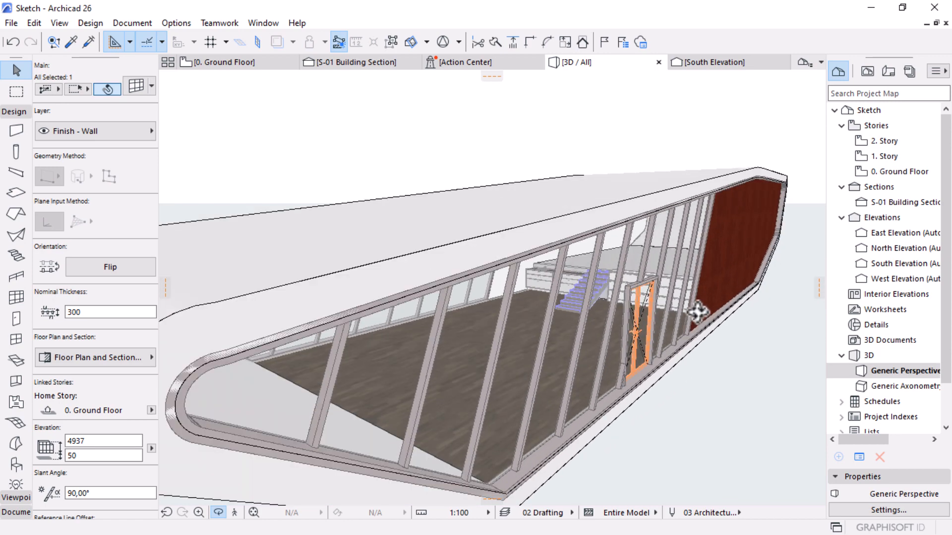
left_click_drag(697, 311, 736, 300, "shift")
scroll(722, 206, "up", 5)
scroll(584, 269, "up", 4)
middle_click_drag(558, 272, 593, 342, "shift")
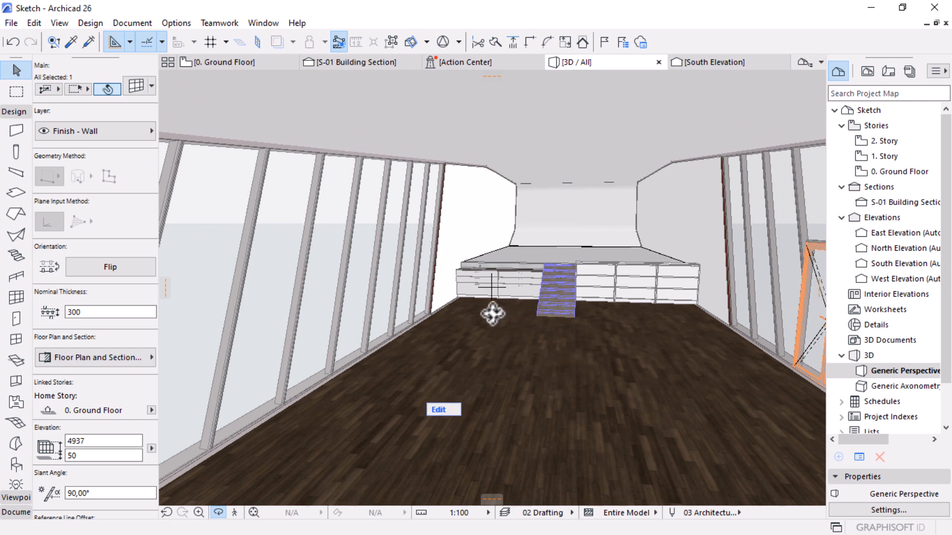
middle_click_drag(497, 418, 545, 347, "shift")
scroll(493, 265, "down", 10)
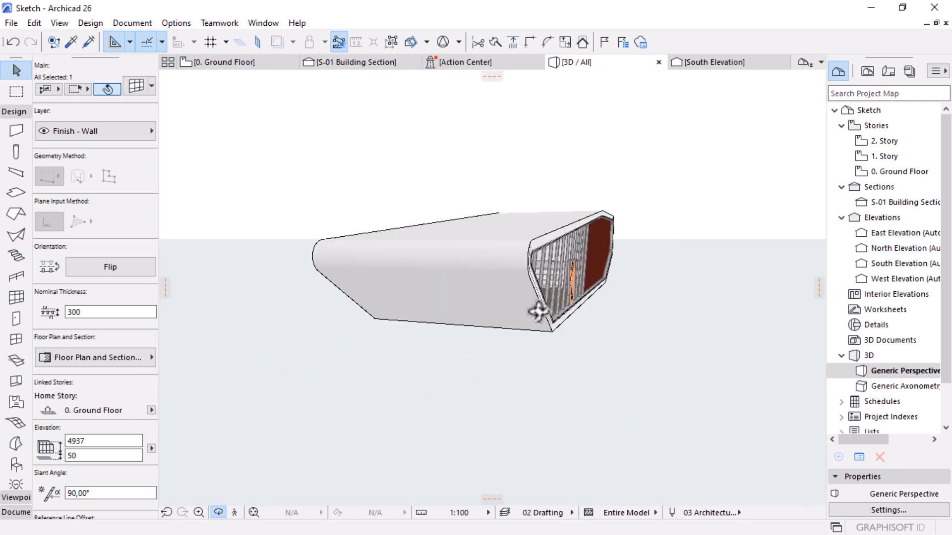
middle_click_drag(538, 311, 367, 321, "shift")
middle_click_drag(407, 276, 463, 311, "shift")
middle_click_drag(429, 270, 382, 295, "shift")
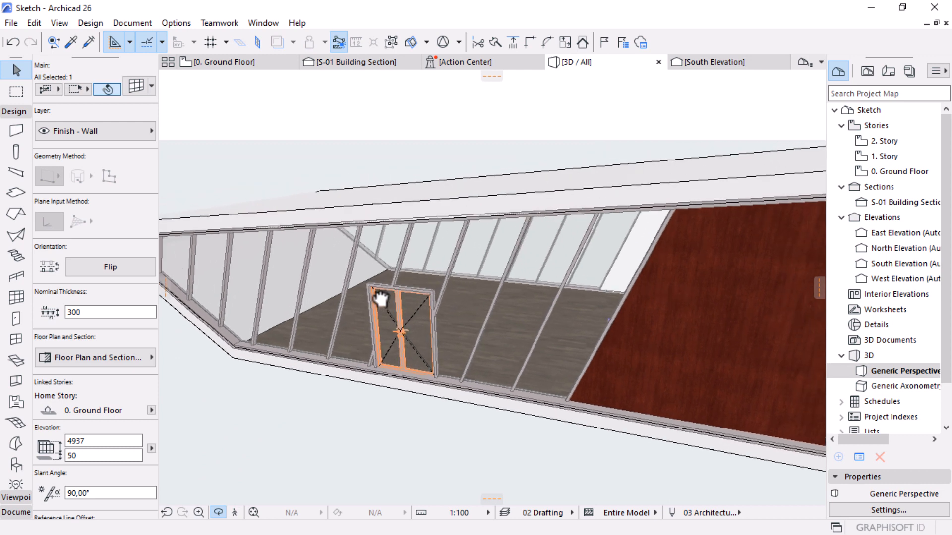
middle_click_drag(565, 299, 425, 361, "shift")
middle_click_drag(515, 351, 516, 380, "shift")
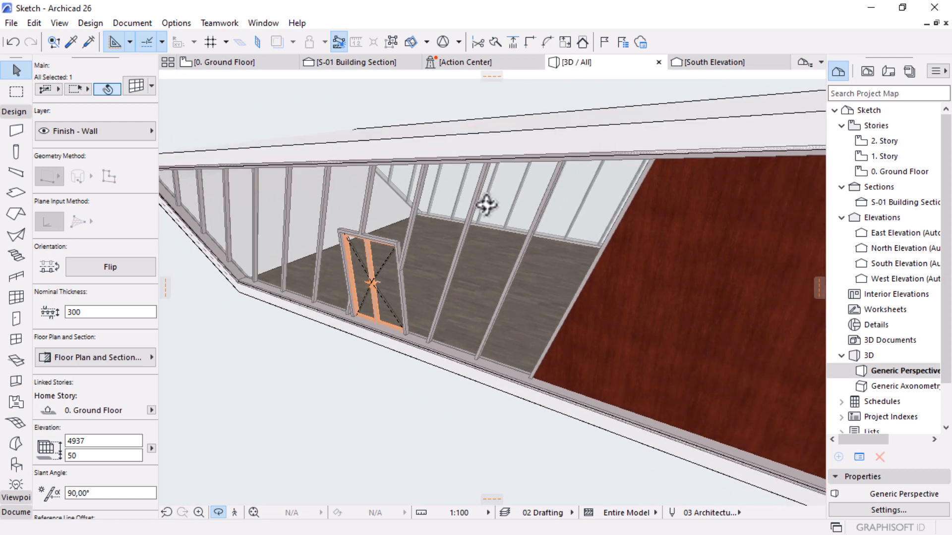
Step: Open the South Elevation and examine the slanted boundary between the glazing and the mahogany panel
left_click(709, 62)
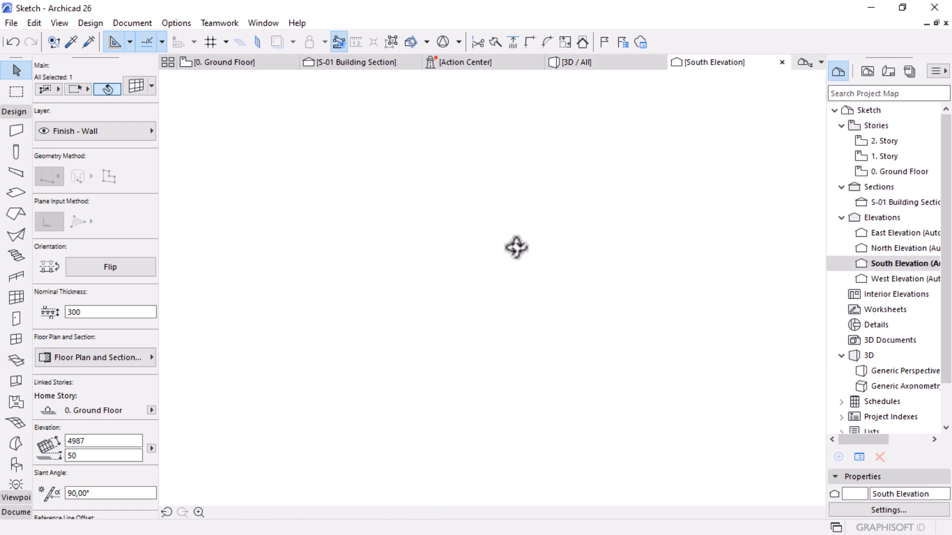
middle_click_drag(761, 338, 736, 300)
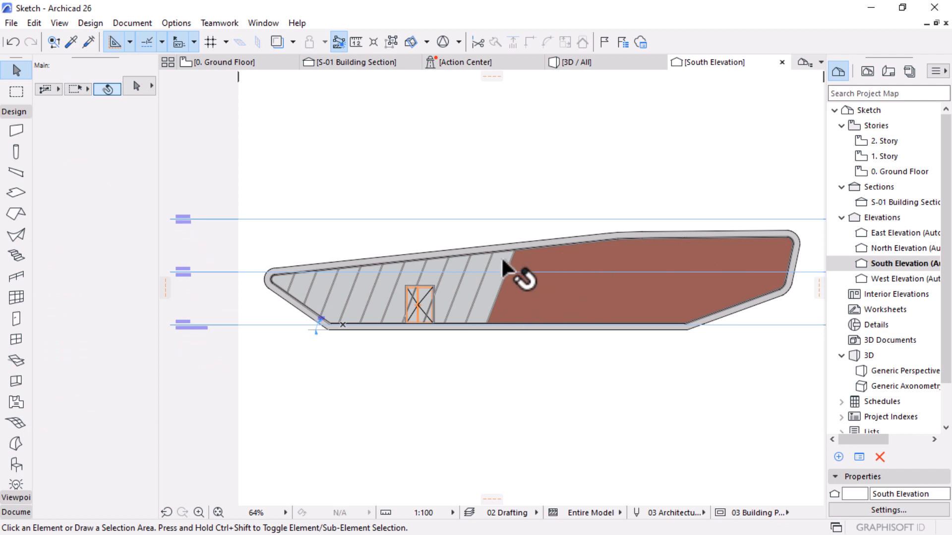
scroll(502, 259, "up", 5)
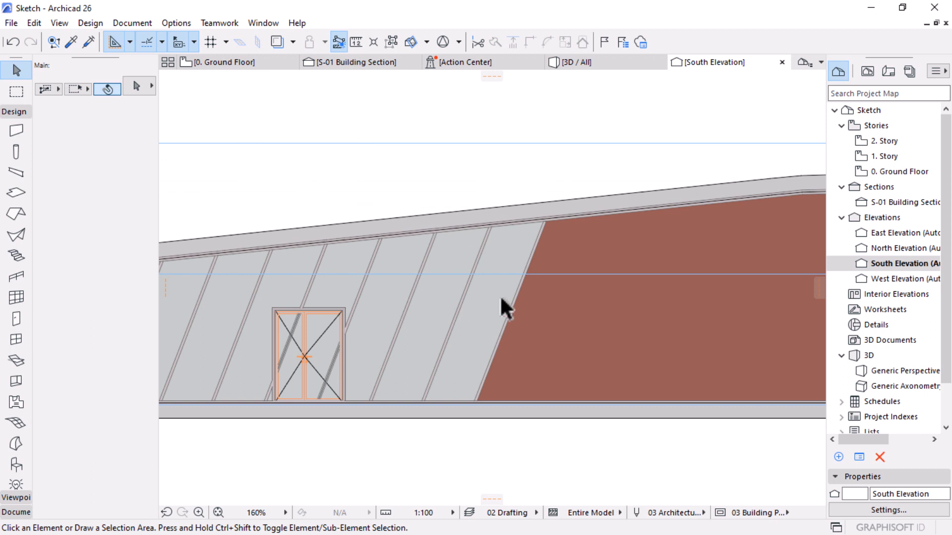
Step: On the ground floor plan, try to add a node to the door-side curtain wall's reference line where the mahogany panel begins
left_click(242, 68)
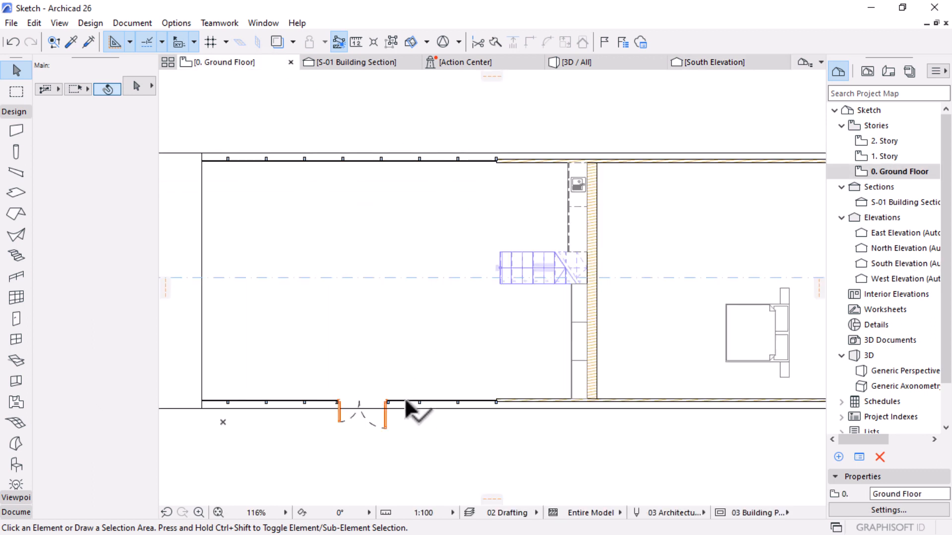
left_click(404, 402)
scroll(436, 409, "up", 4)
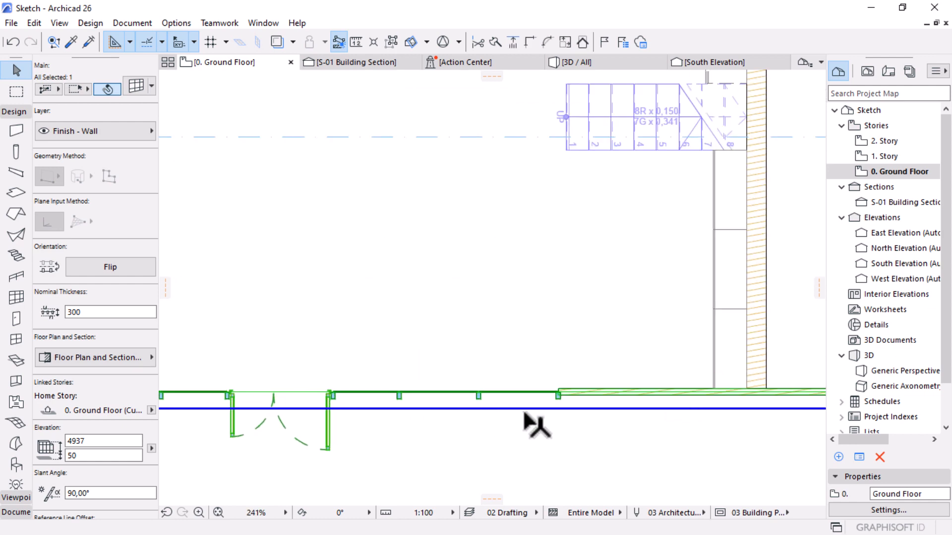
left_click(558, 409)
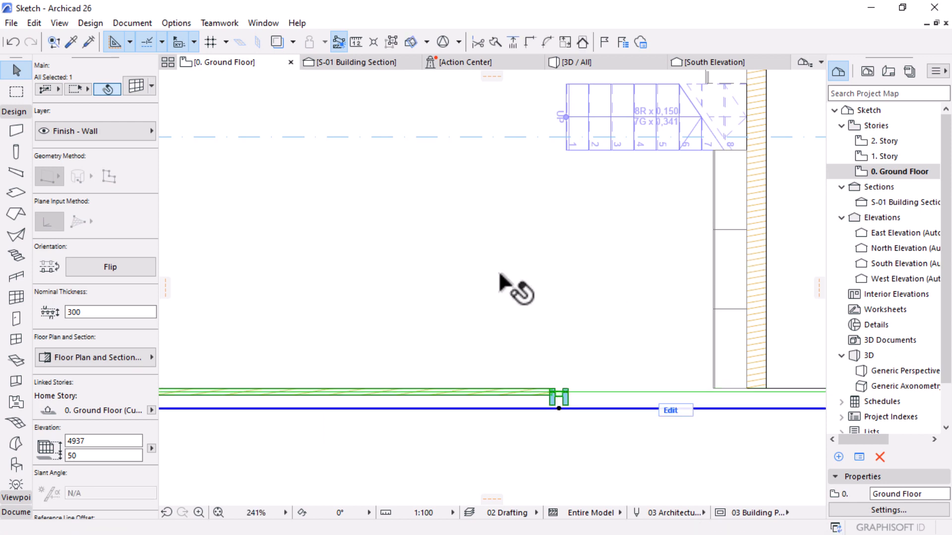
scroll(481, 280, "down", 3)
scroll(482, 320, "down", 3)
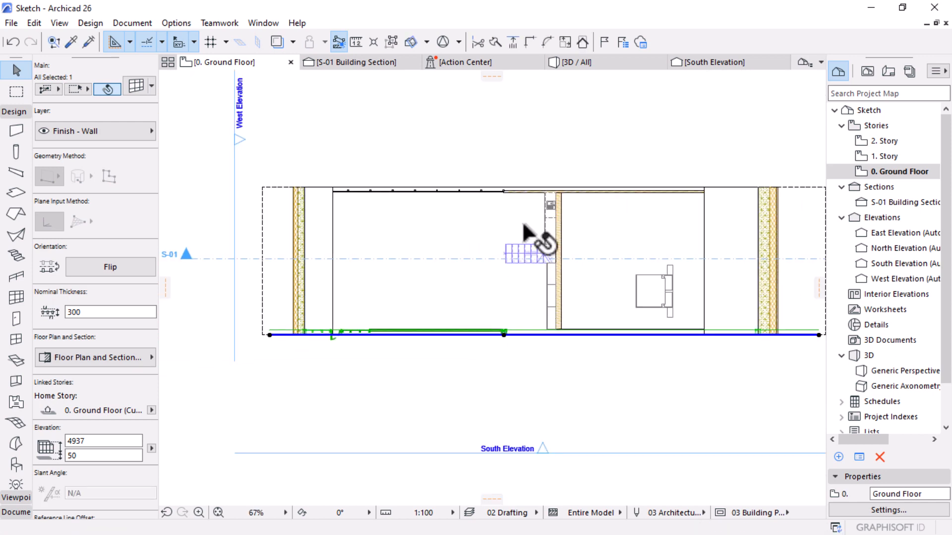
Step: Check the edited curtain wall in 3D and undo the reference line edit
left_click(594, 66)
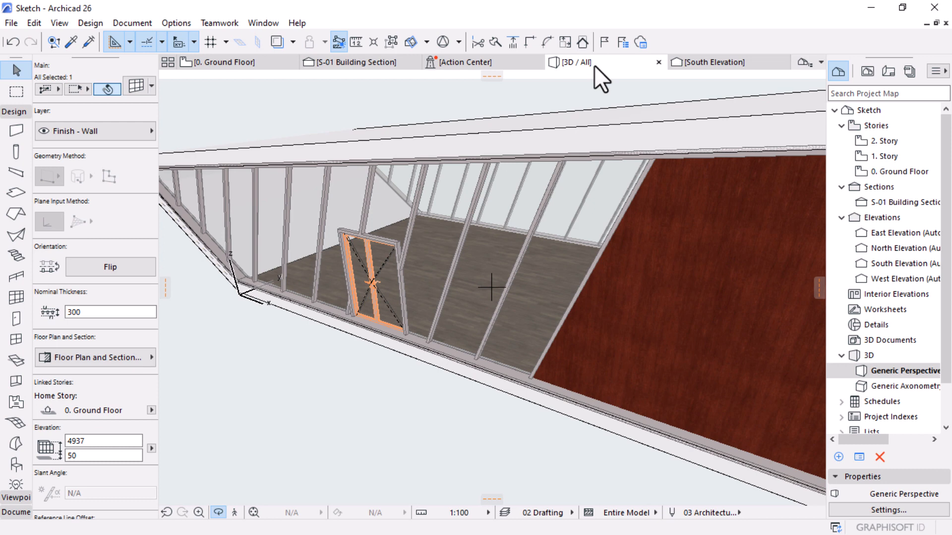
scroll(520, 283, "down", 2)
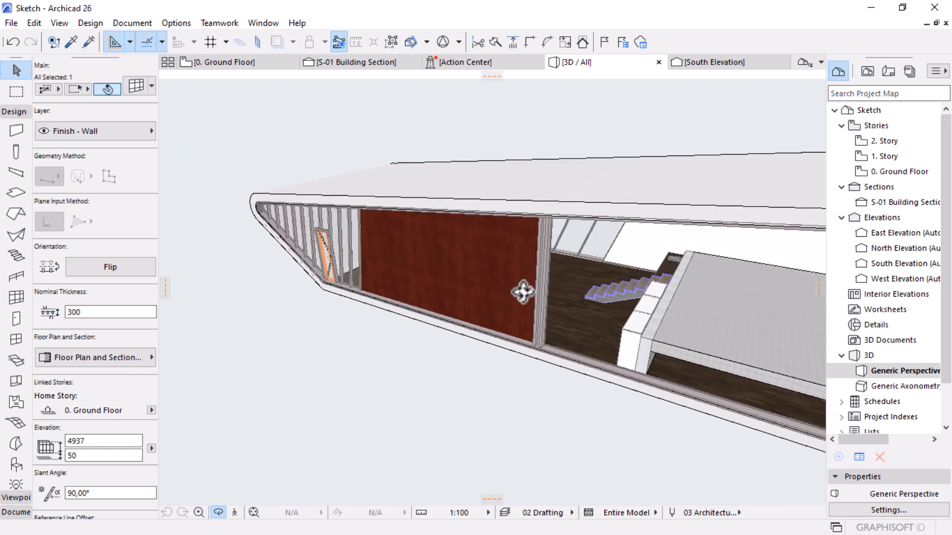
key("F2")
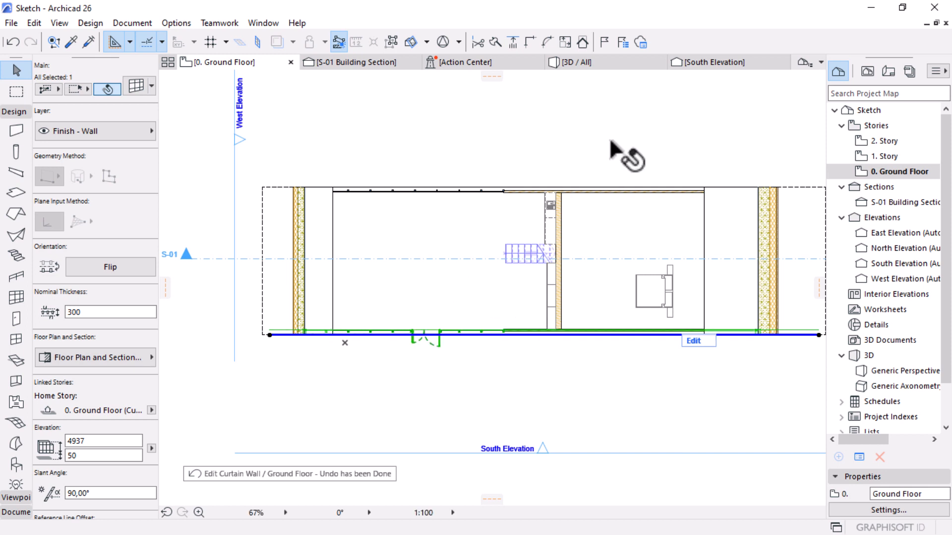
Step: Enter edit mode for the curtain wall with the door in the South Elevation
left_click(705, 64)
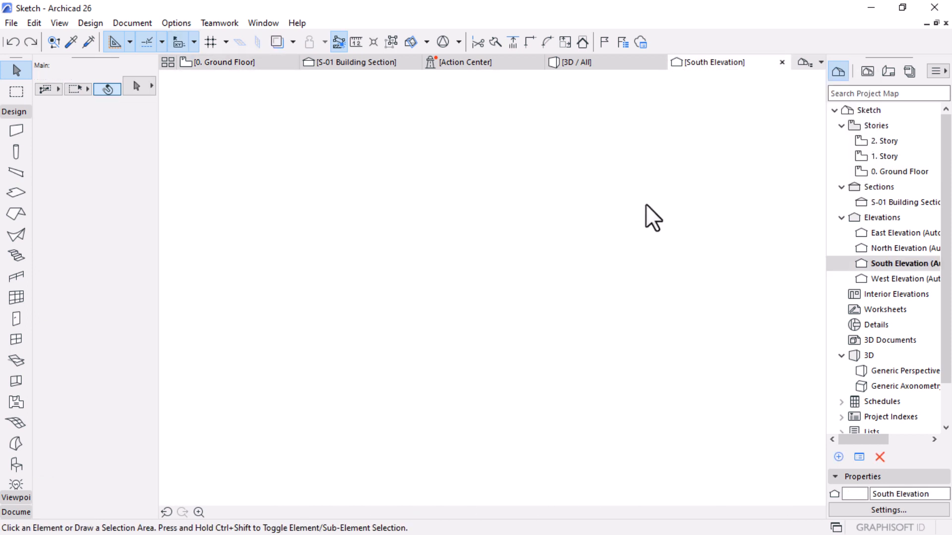
left_click(671, 358)
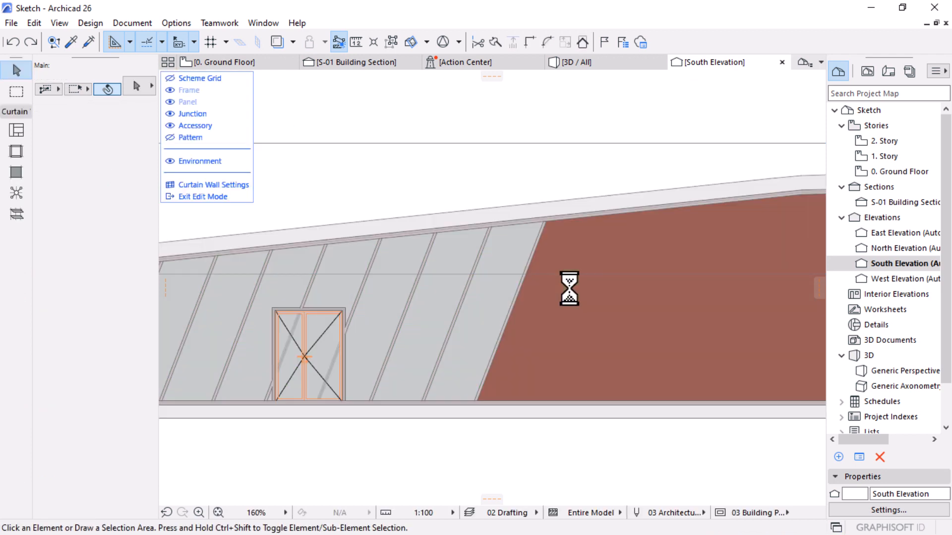
scroll(489, 340, "down", 3)
scroll(520, 343, "down", 3)
middle_click_drag(558, 348, 516, 329)
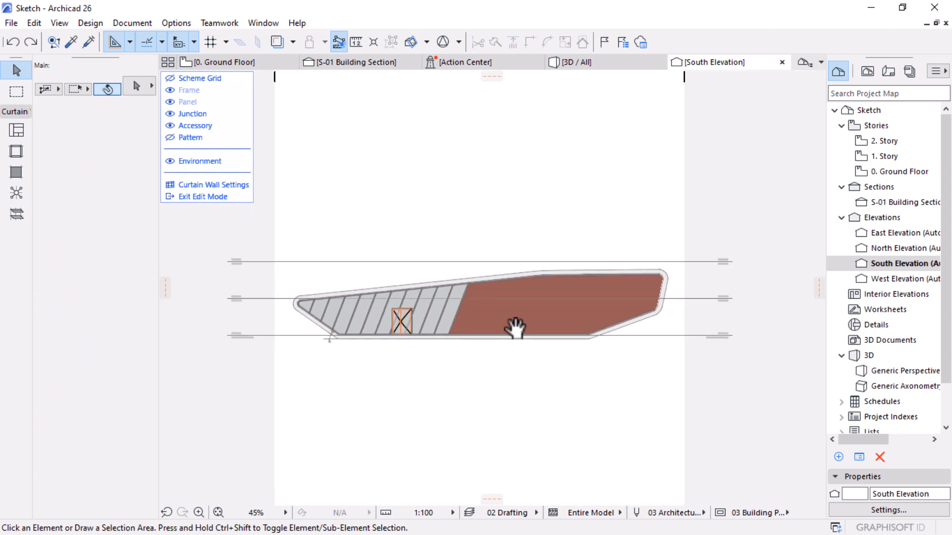
scroll(595, 317, "up", 3)
Step: Delete the large mahogany panel from the curtain wall
left_click(506, 306)
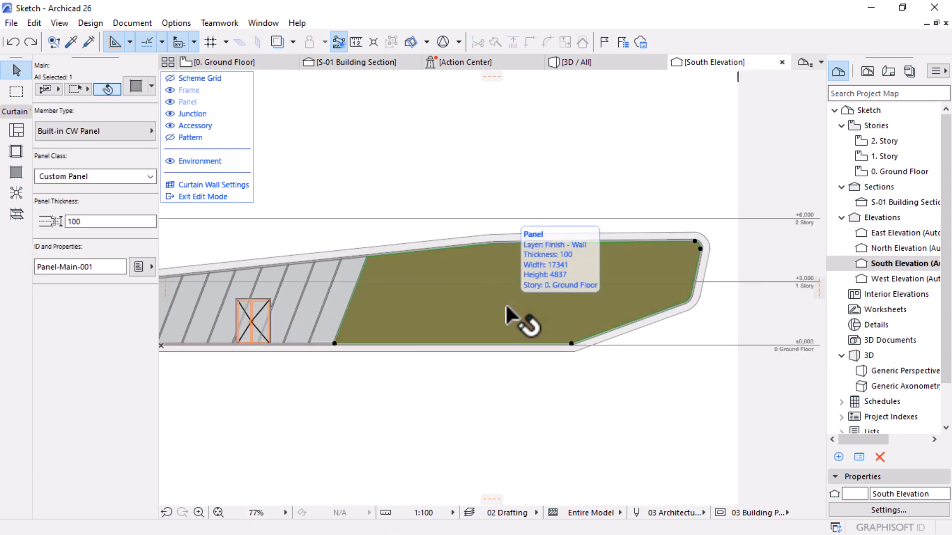
key("Delete")
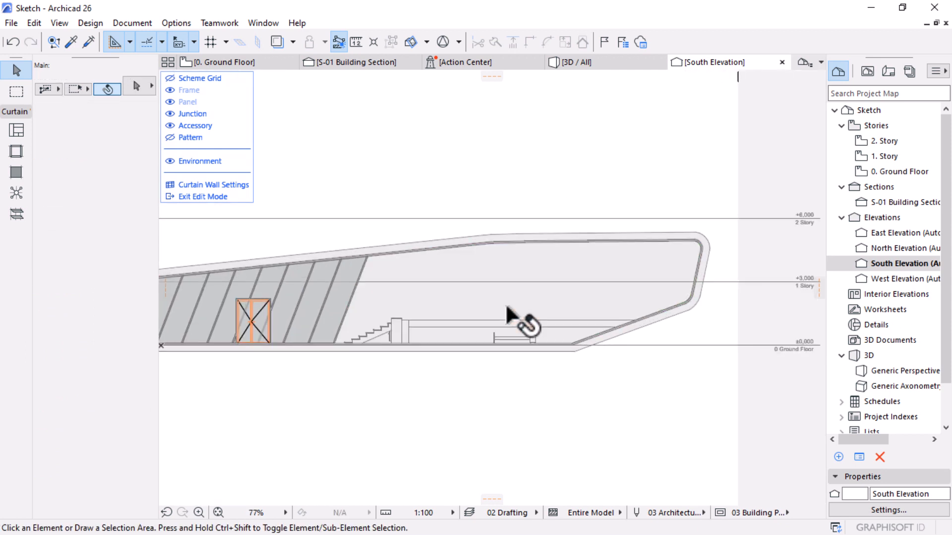
middle_click_drag(624, 265, 674, 248)
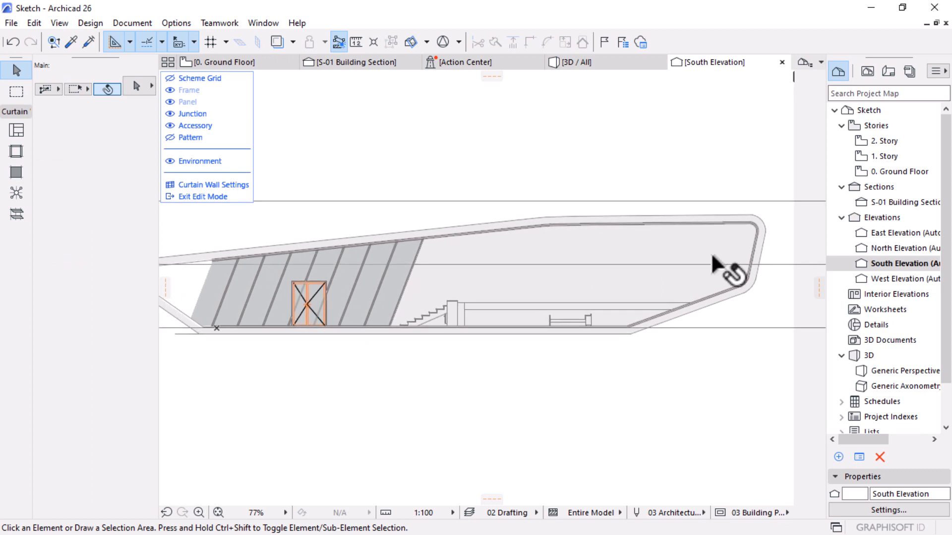
middle_click_drag(393, 291, 474, 289)
middle_click_drag(546, 297, 509, 304)
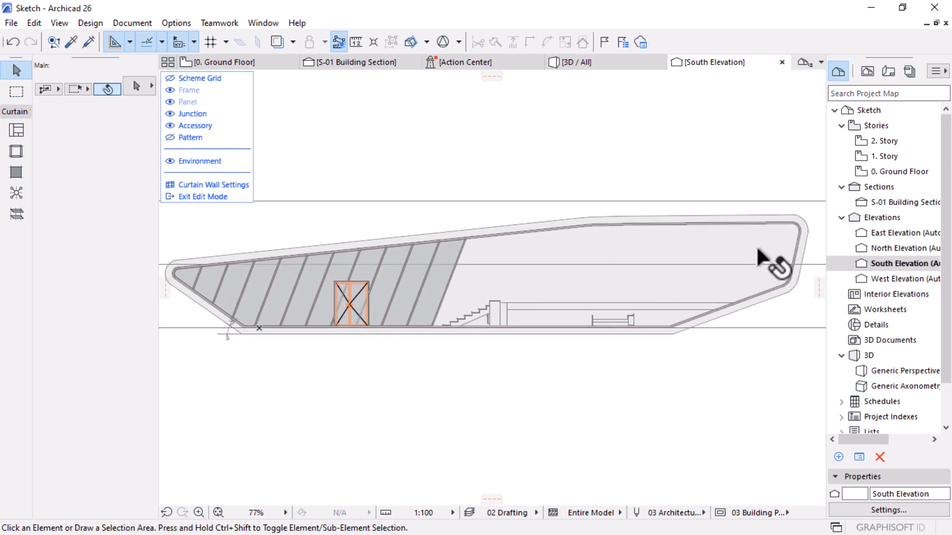
Step: Delete the curtain wall's horizontal floor-level boundary frame running from the last slanted mullion towards the stairs and bed
scroll(799, 245, "up", 5)
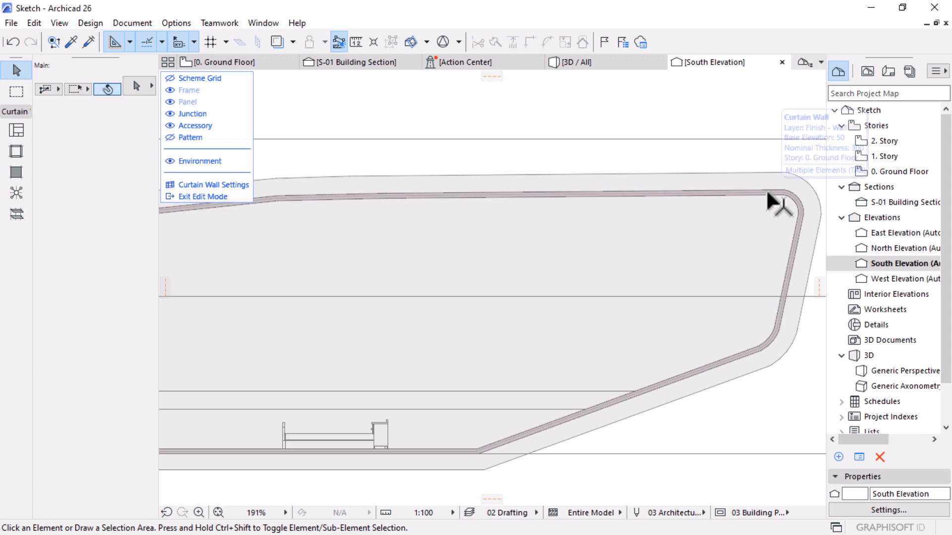
scroll(722, 301, "down", 5)
middle_click_drag(406, 337, 446, 302)
scroll(446, 259, "up", 4)
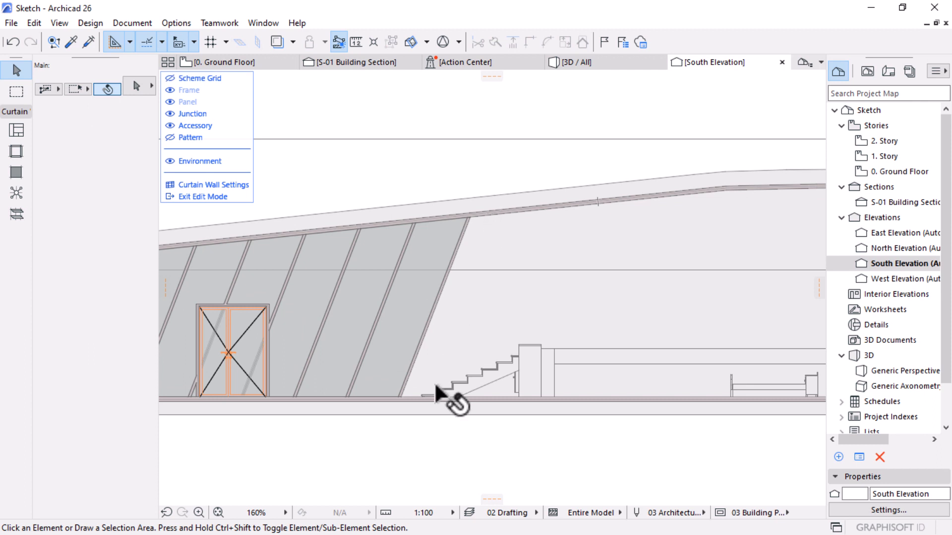
scroll(414, 403, "up", 5)
left_click(413, 308)
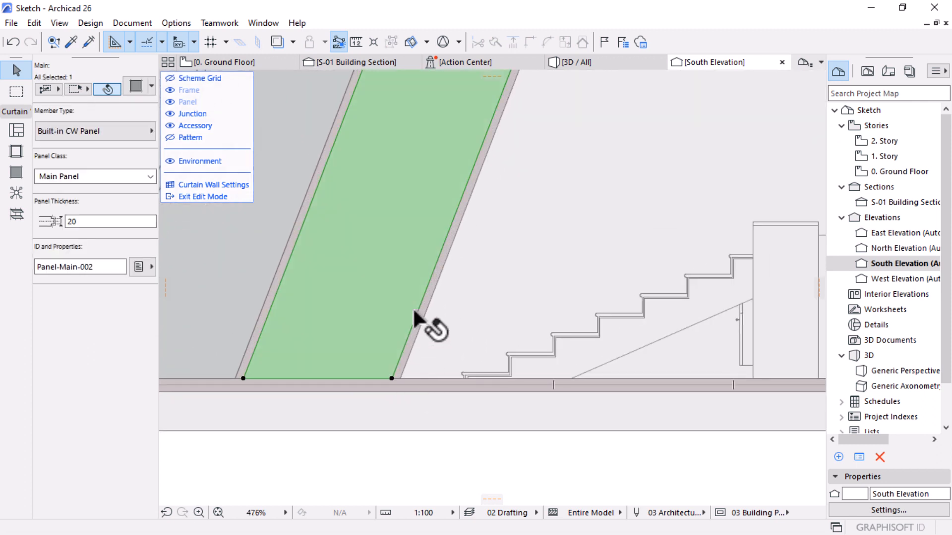
left_click(425, 385)
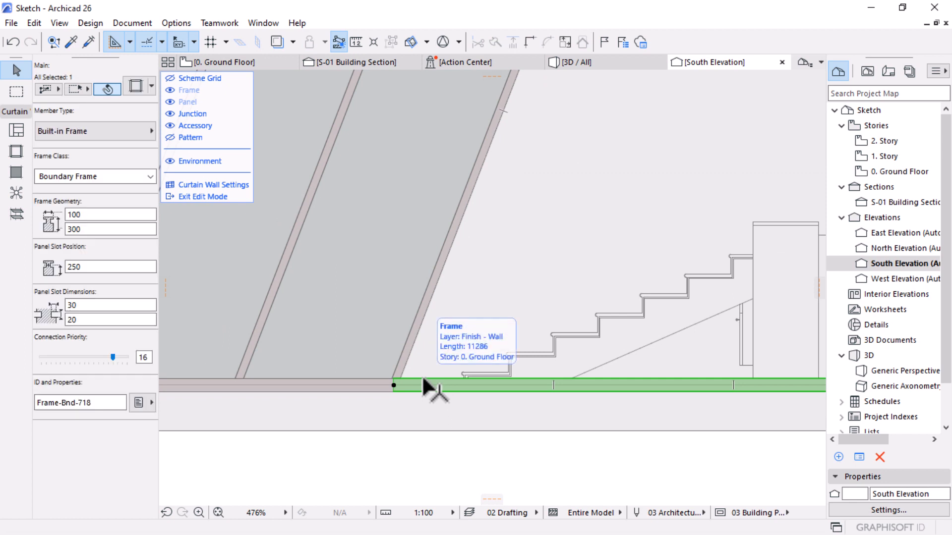
key("Escape")
Step: Delete the upper boundary frame that runs from the last slanted mullion up to the bend in the roof
scroll(399, 403, "down", 5)
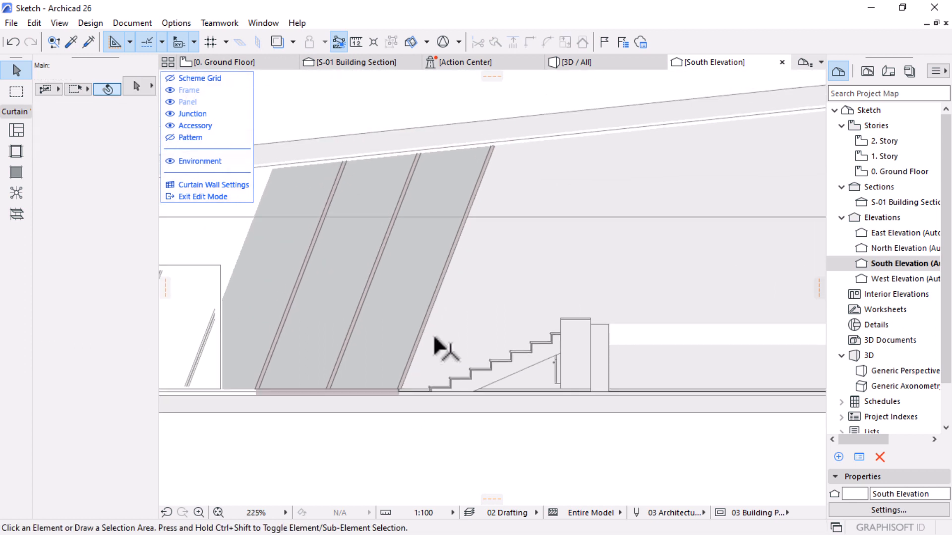
scroll(421, 212, "up", 5)
left_click(420, 248)
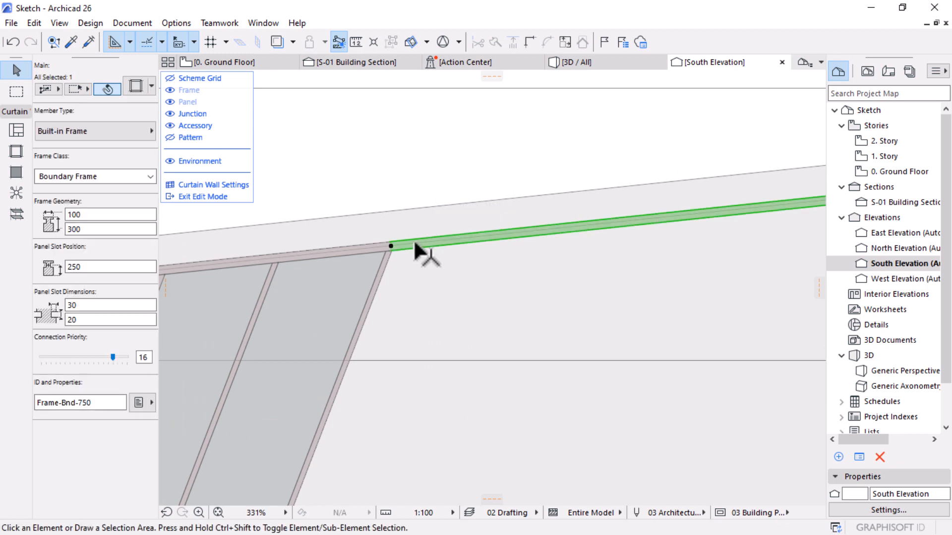
key("Escape")
Step: Delete the short upper boundary frame segment that starts at the roof bend beyond the sloped part
scroll(426, 220, "down", 6)
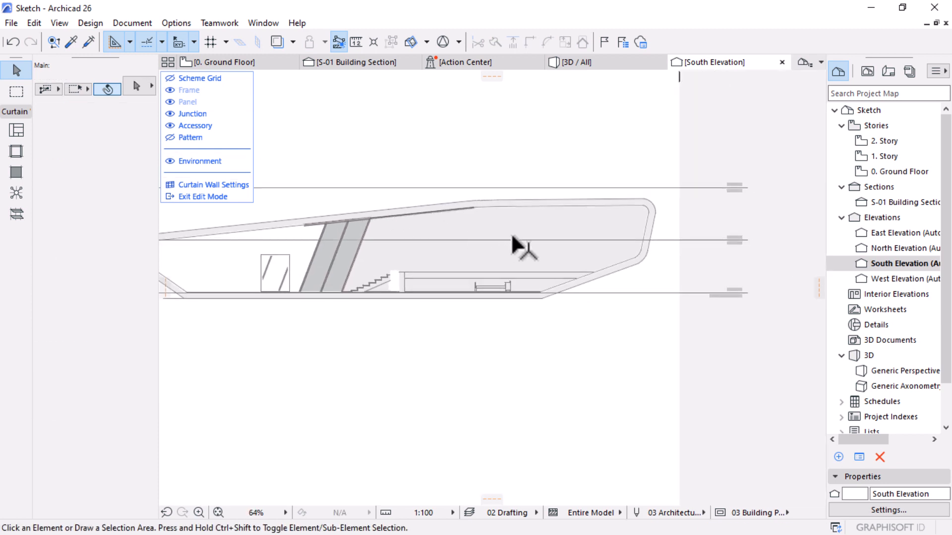
scroll(641, 199, "up", 6)
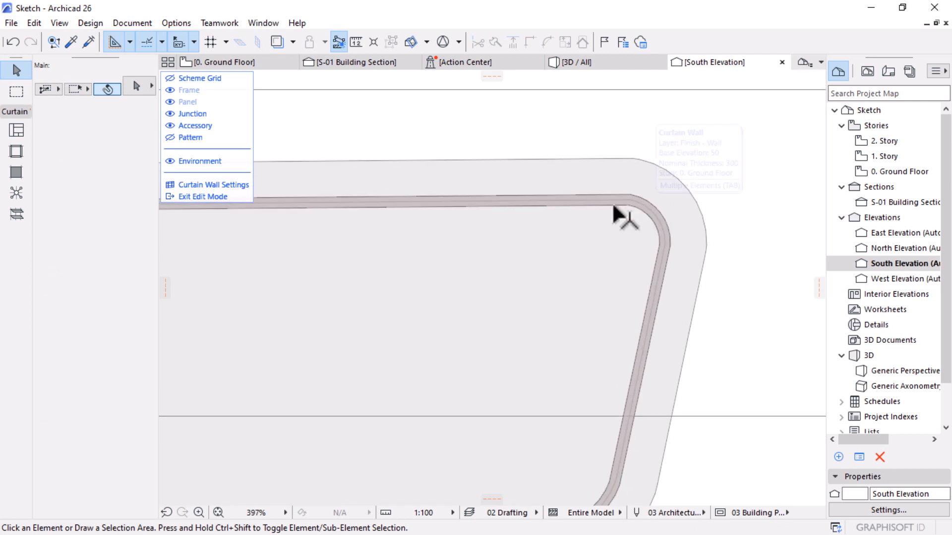
scroll(677, 241, "down", 1)
scroll(677, 241, "down", 3)
middle_click_drag(511, 224, 733, 221)
scroll(327, 227, "up", 6)
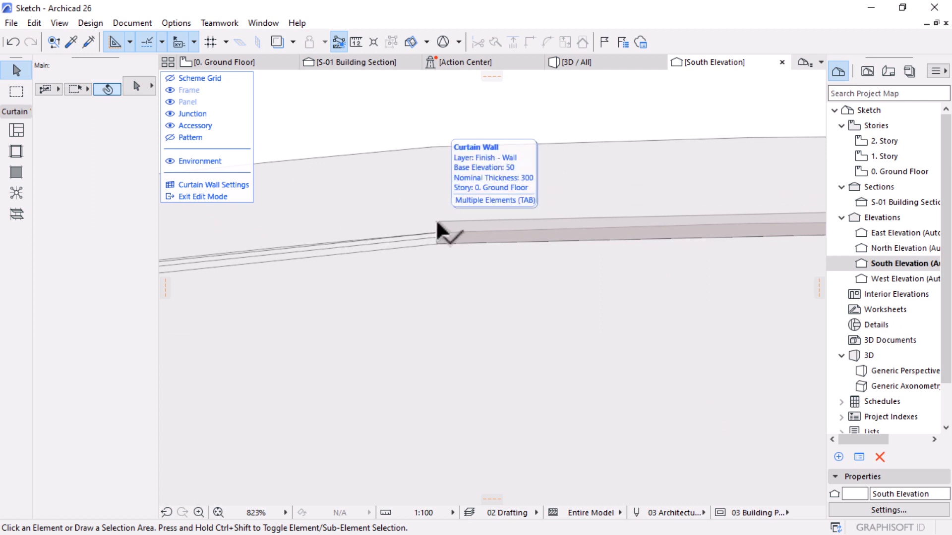
left_click(435, 219)
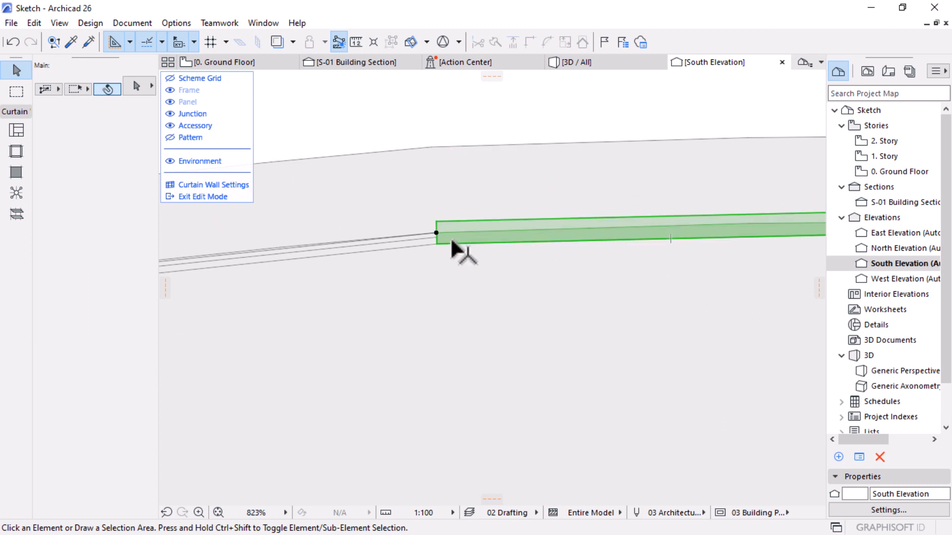
mouse_move(452, 243)
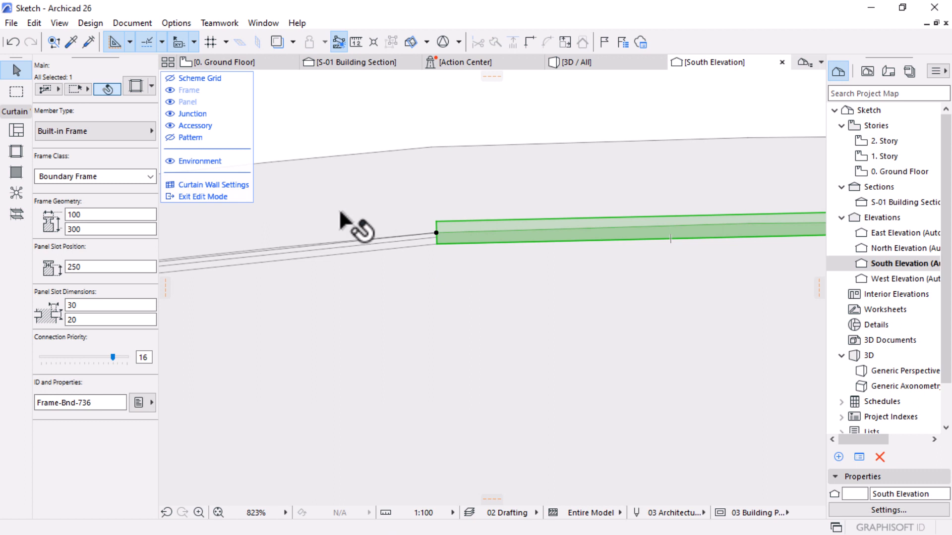
left_click(389, 198)
Step: Delete the sloped lower boundary frame that rises from the floor line to the curtain wall's lower rounded corner
scroll(401, 211, "down", 5)
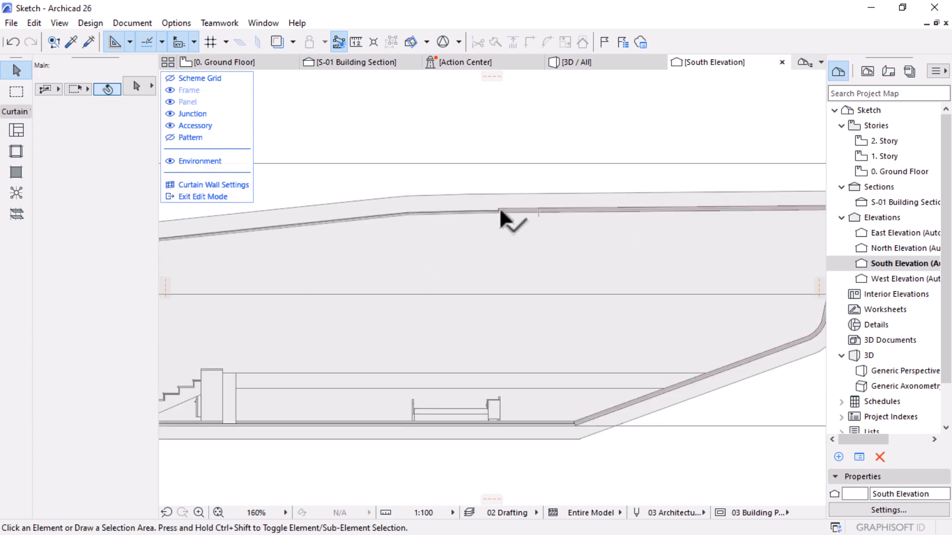
mouse_move(500, 208)
scroll(624, 386, "down", 3)
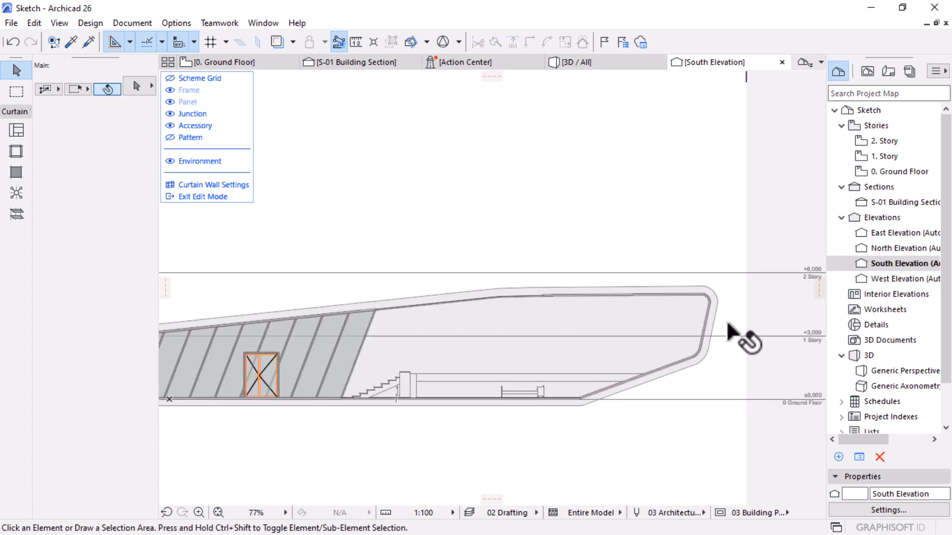
scroll(707, 304, "up", 7)
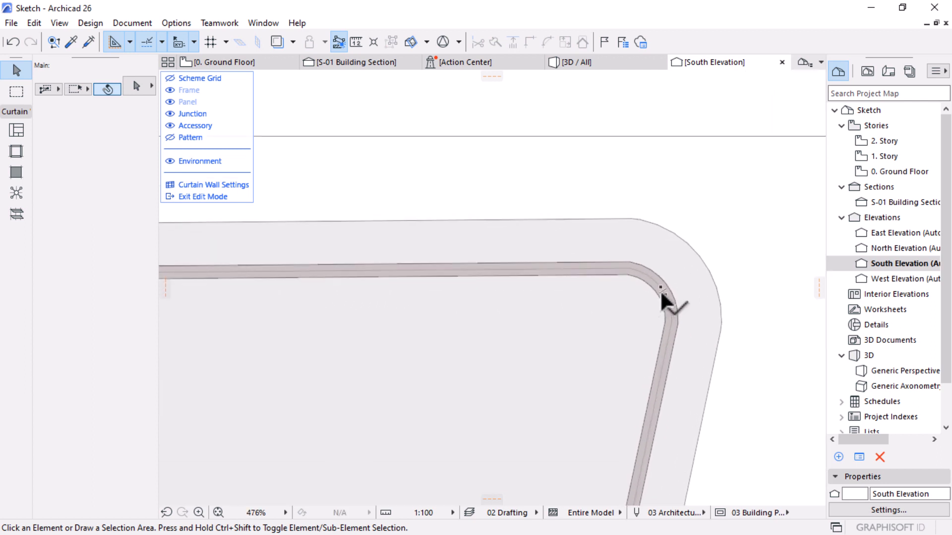
scroll(403, 308, "down", 3)
middle_click_drag(402, 309, 684, 313)
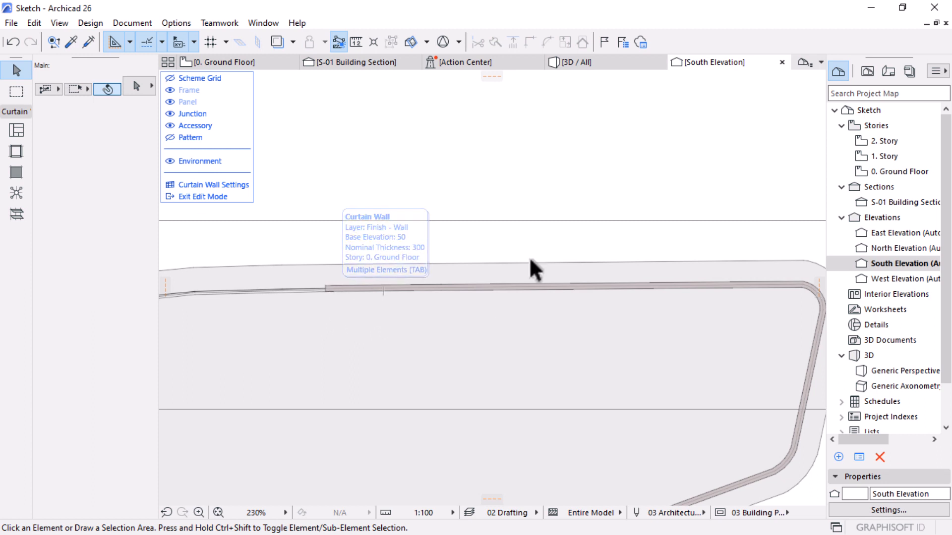
scroll(545, 275, "down", 5)
scroll(575, 385, "up", 12)
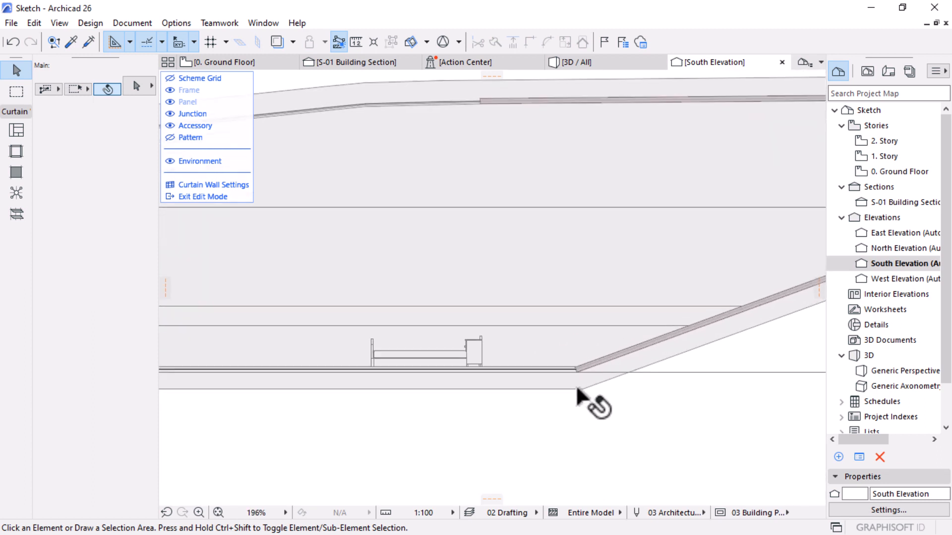
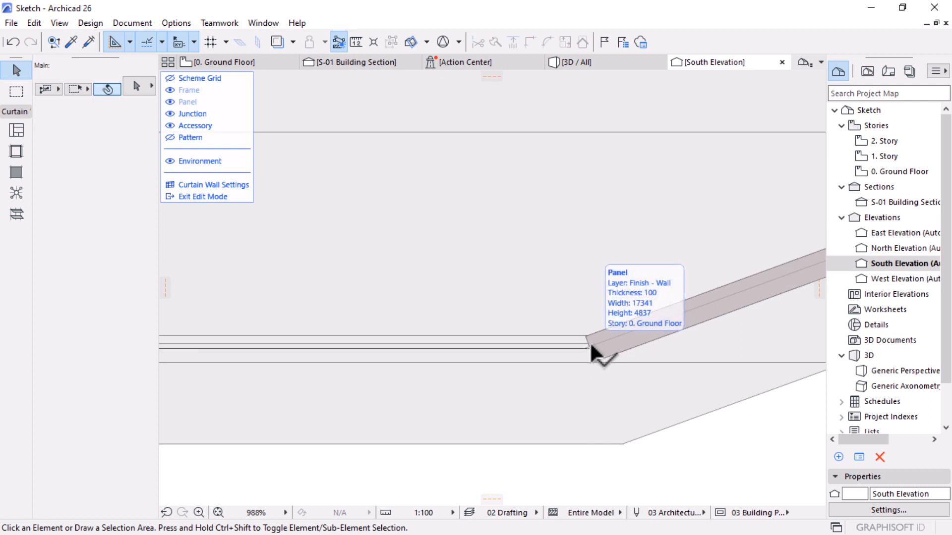
scroll(590, 341, "up", 5)
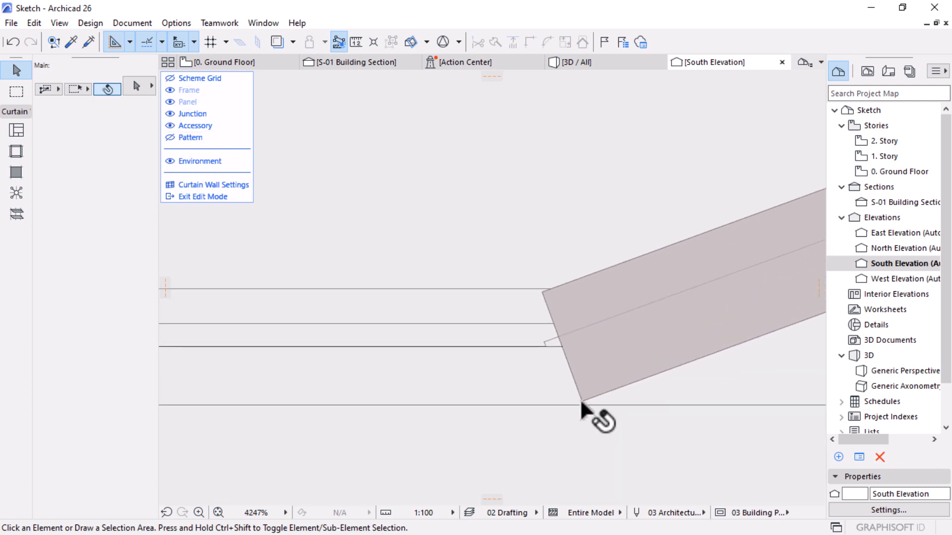
left_click(583, 399)
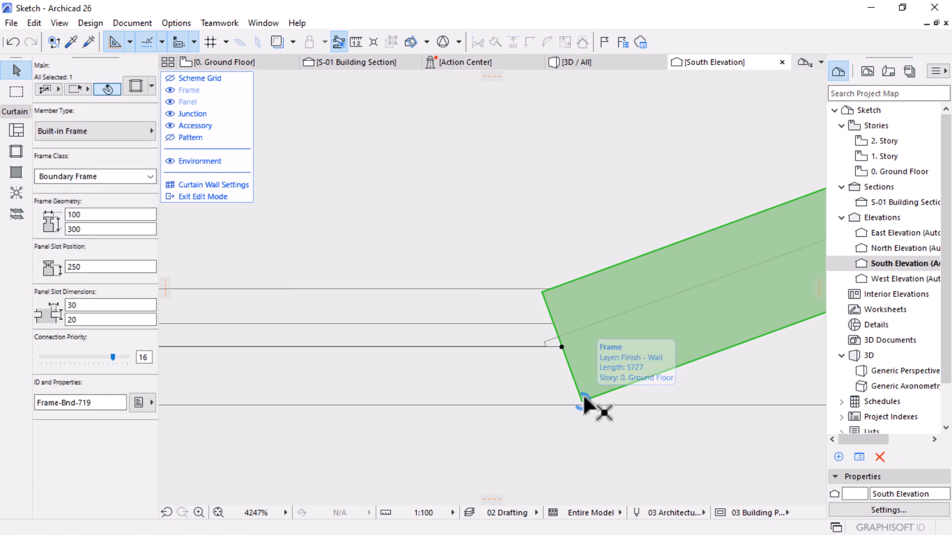
key("Delete")
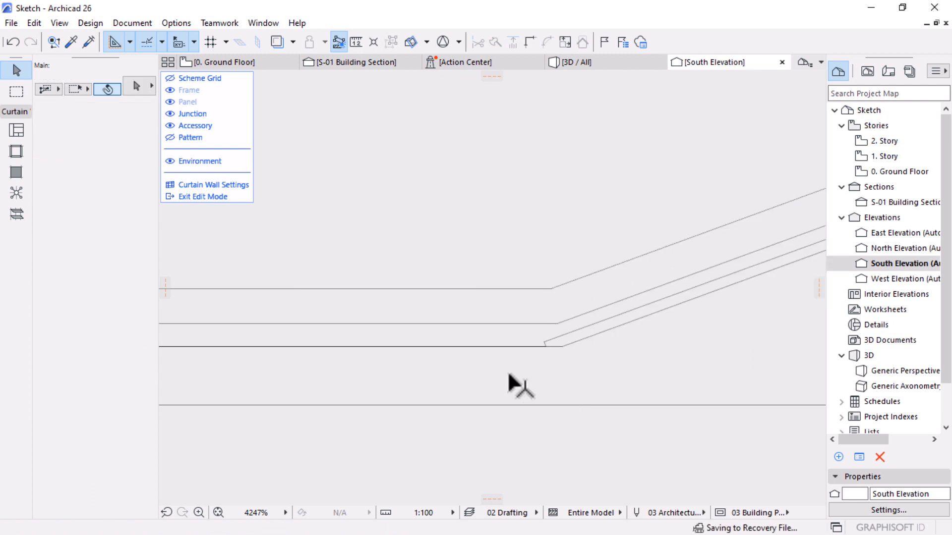
Step: Delete the four short boundary frames around the lower rounded corner and the long slanted end frame above them
scroll(497, 368, "down", 6)
middle_click_drag(590, 339, 356, 421)
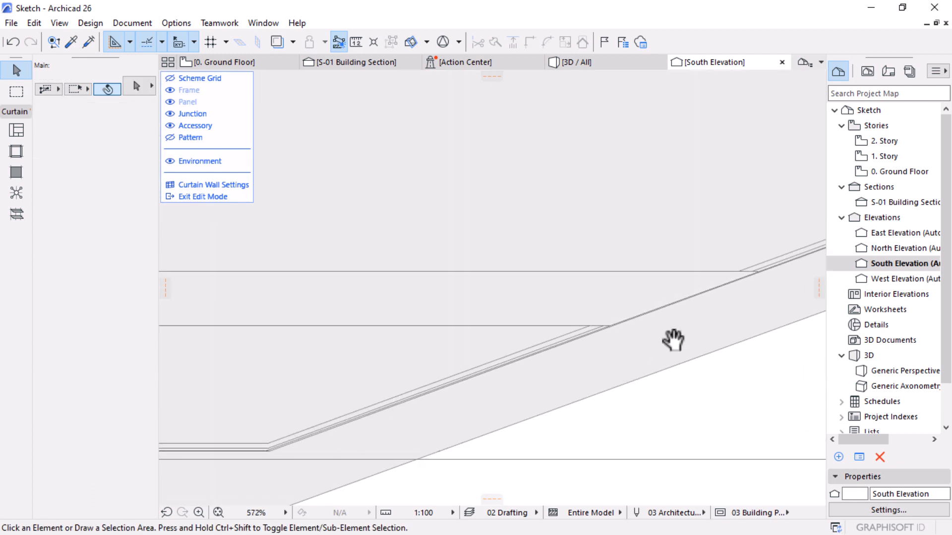
middle_click_drag(649, 323, 423, 400)
scroll(591, 326, "down", 3)
middle_click_drag(591, 326, 637, 308)
scroll(637, 310, "up", 3)
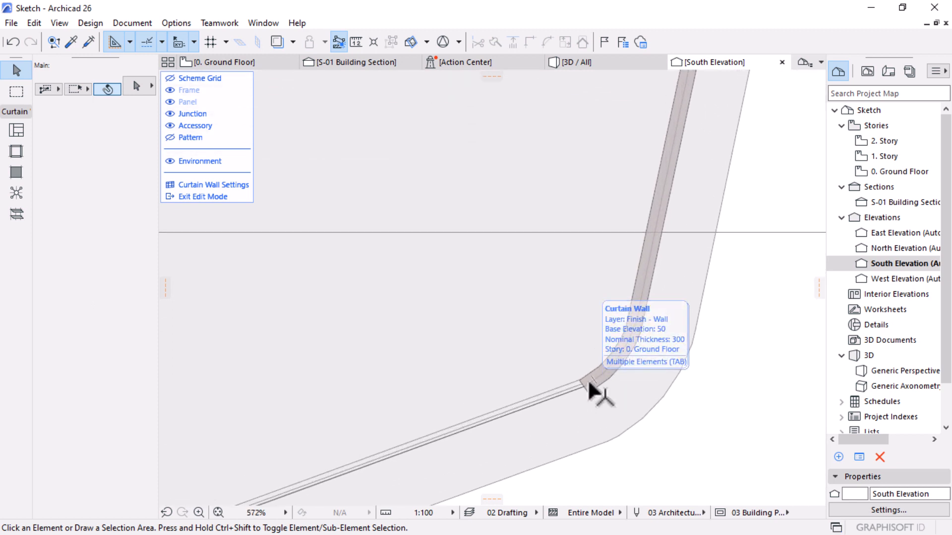
scroll(587, 379, "up", 3)
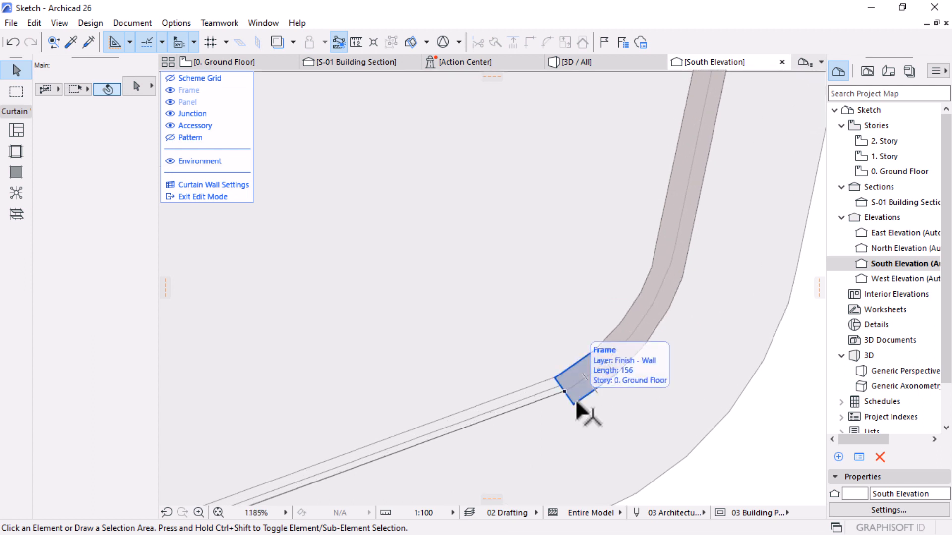
left_click(575, 403)
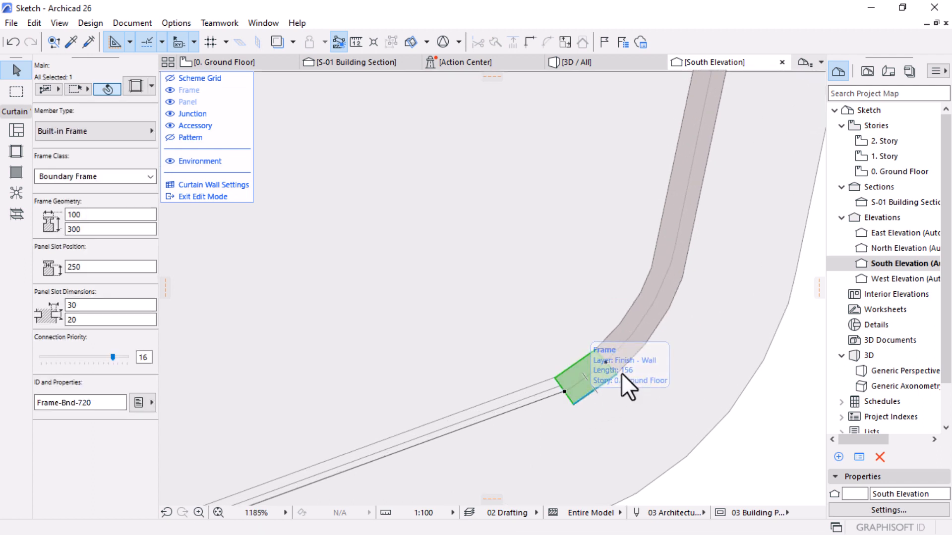
key("Delete")
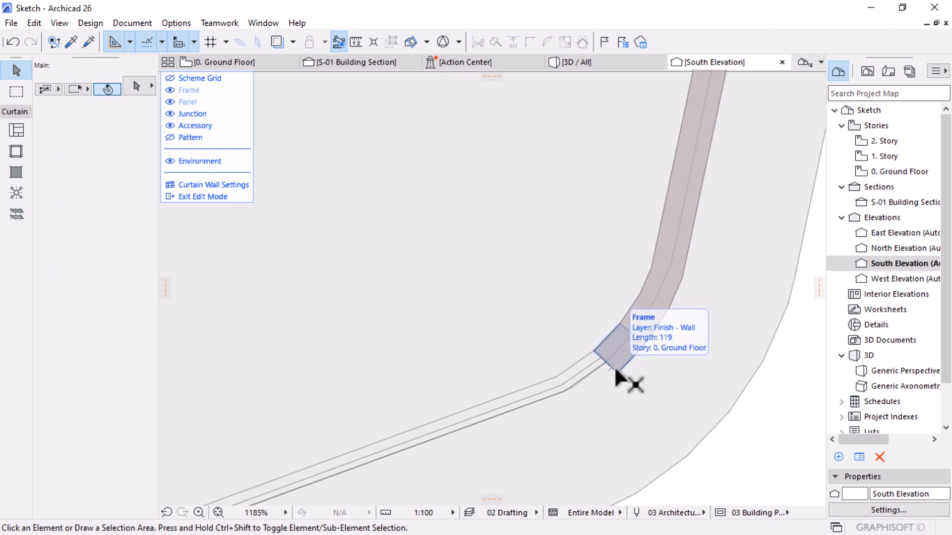
left_click(614, 369)
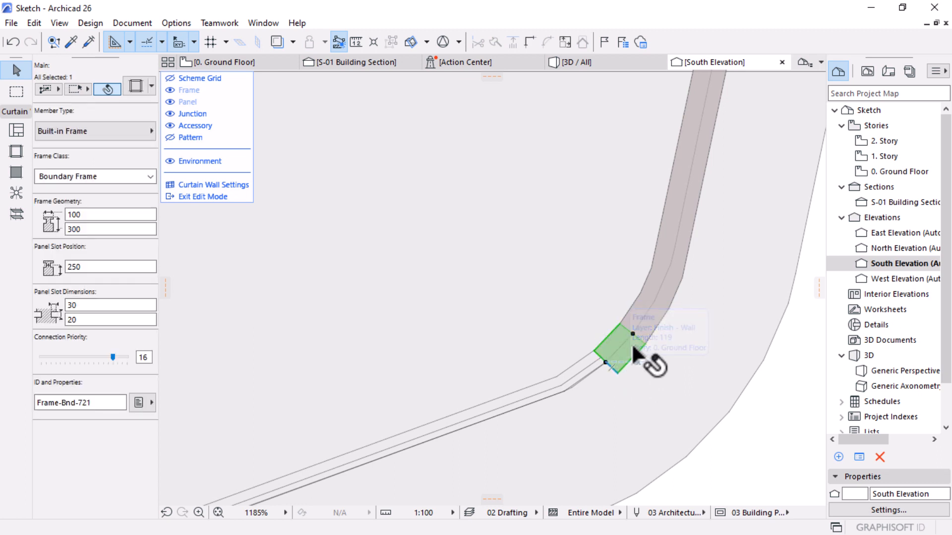
key("Delete")
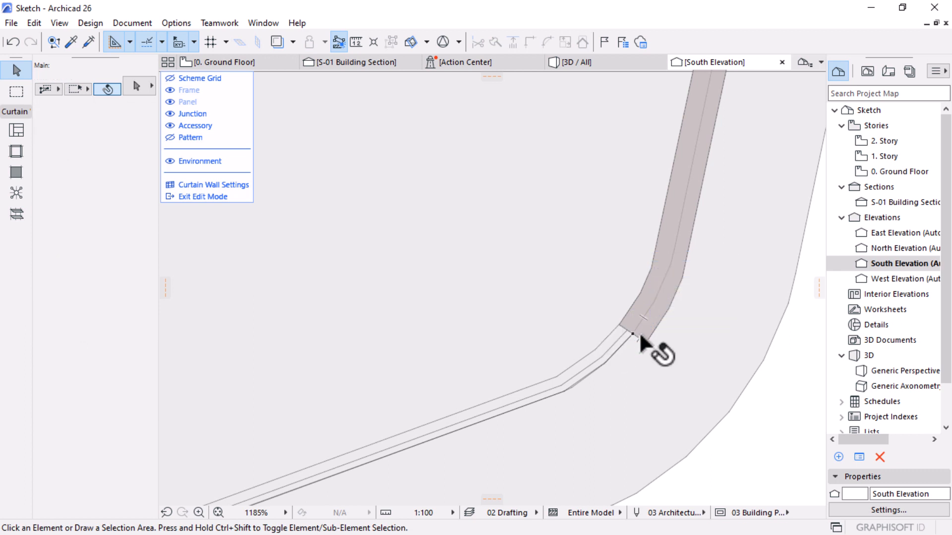
left_click(638, 331)
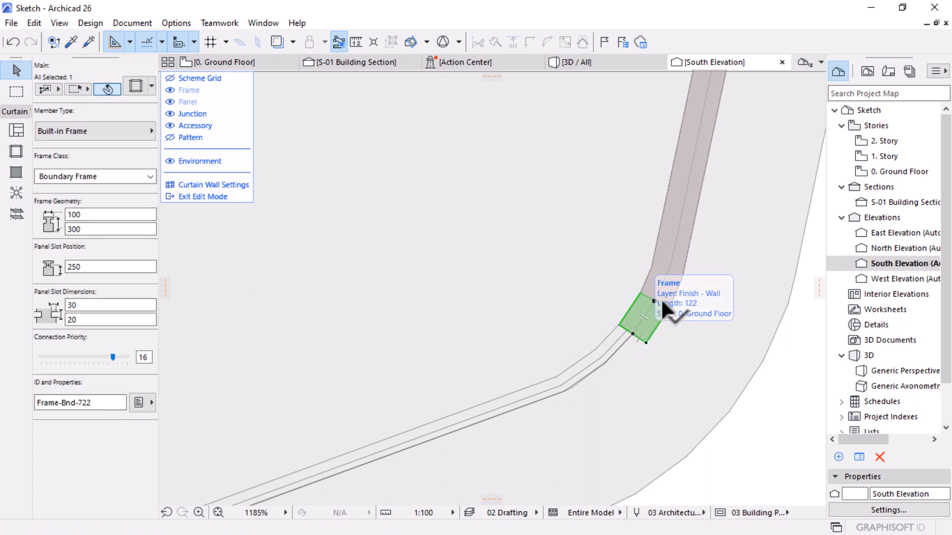
key("Delete")
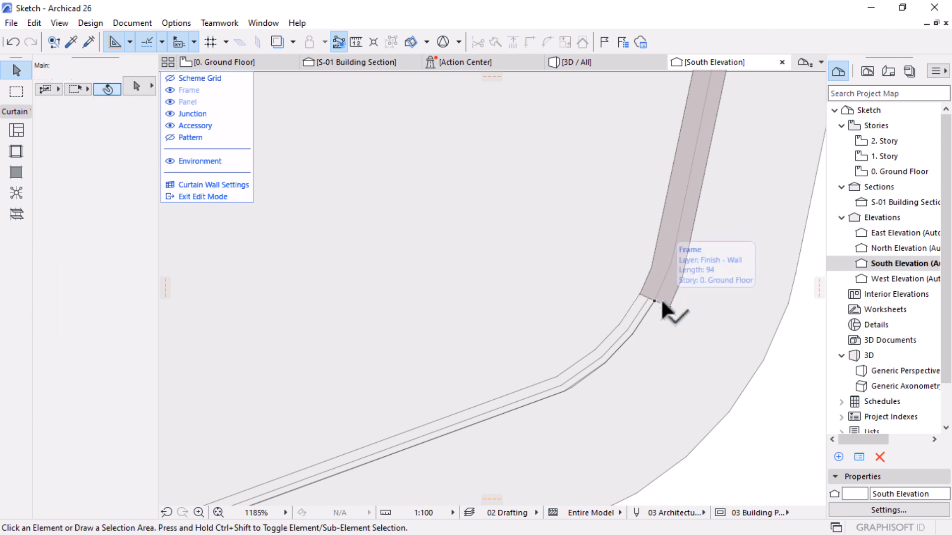
left_click(661, 298)
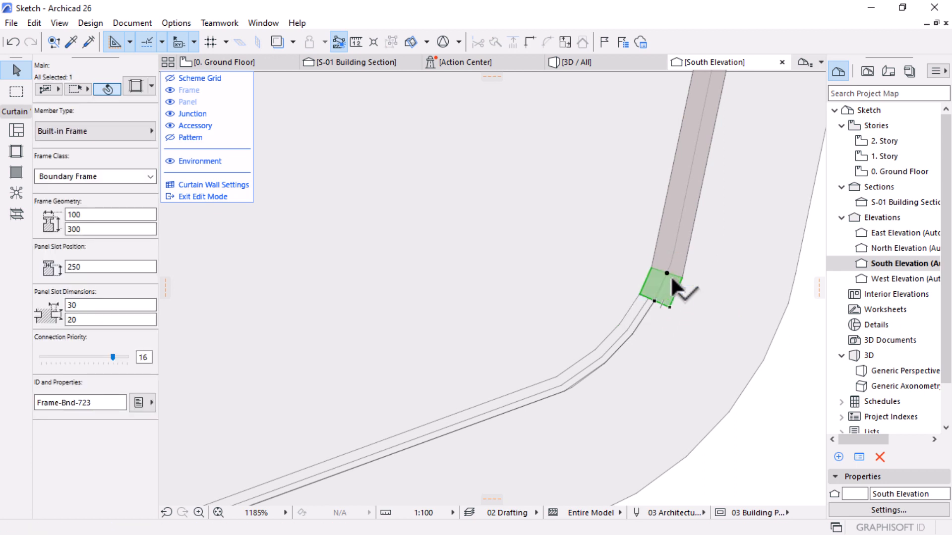
key("Delete")
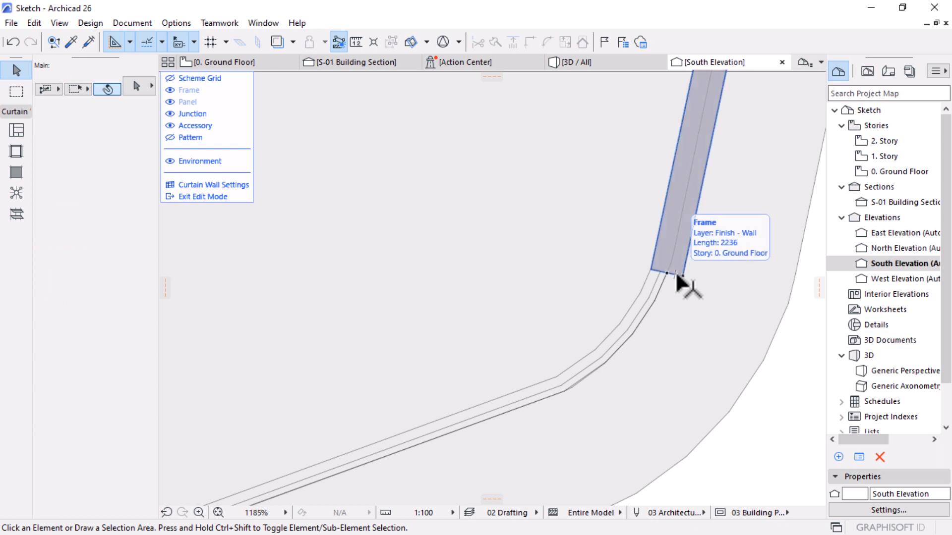
left_click(675, 271)
key("Delete")
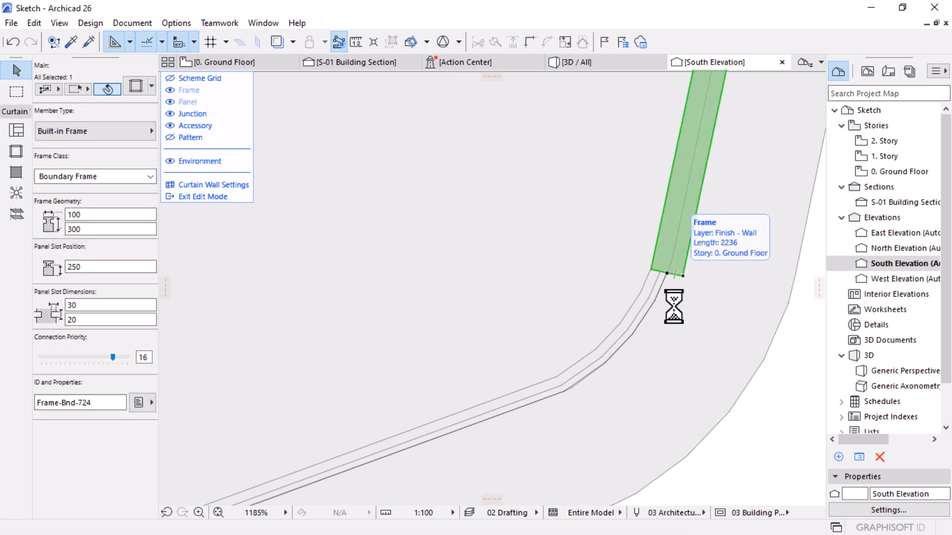
Step: Delete the five short boundary frames around the curtain wall's upper rounded corner and leave the curtain wall edit mode
scroll(671, 303, "down", 6)
scroll(717, 170, "up", 5)
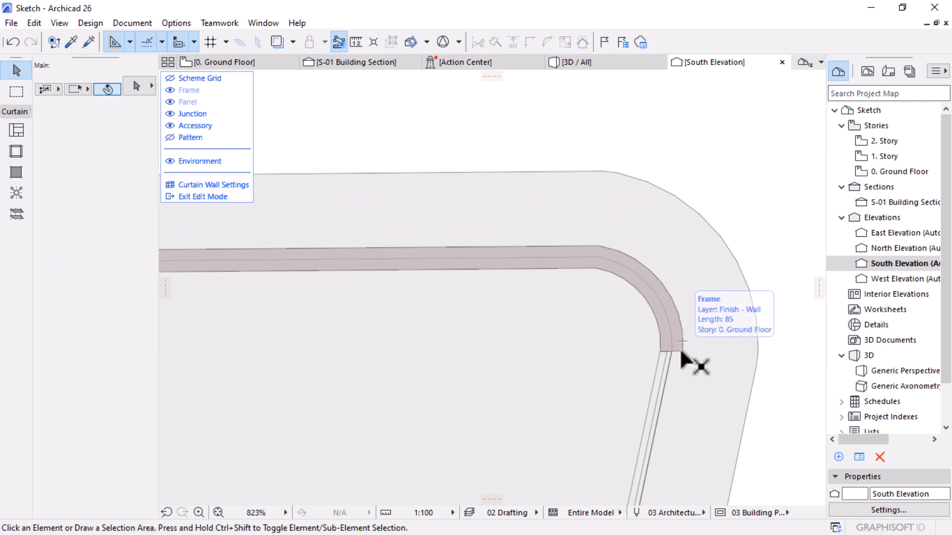
left_click(680, 349)
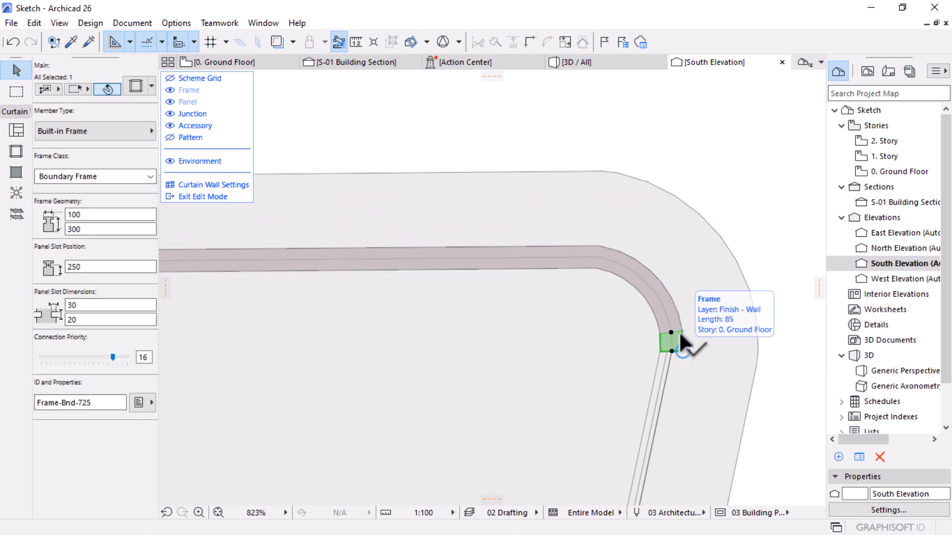
key("Delete")
left_click(677, 325)
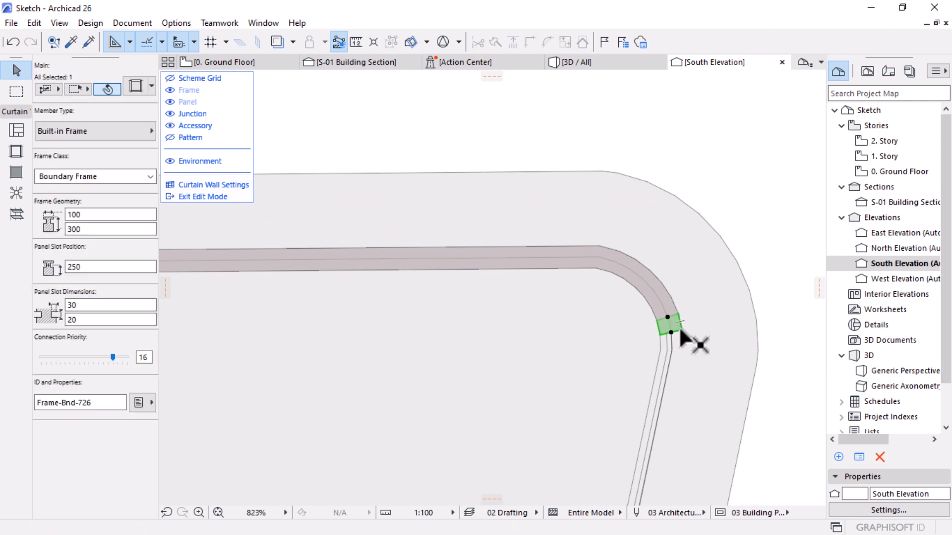
key("Delete")
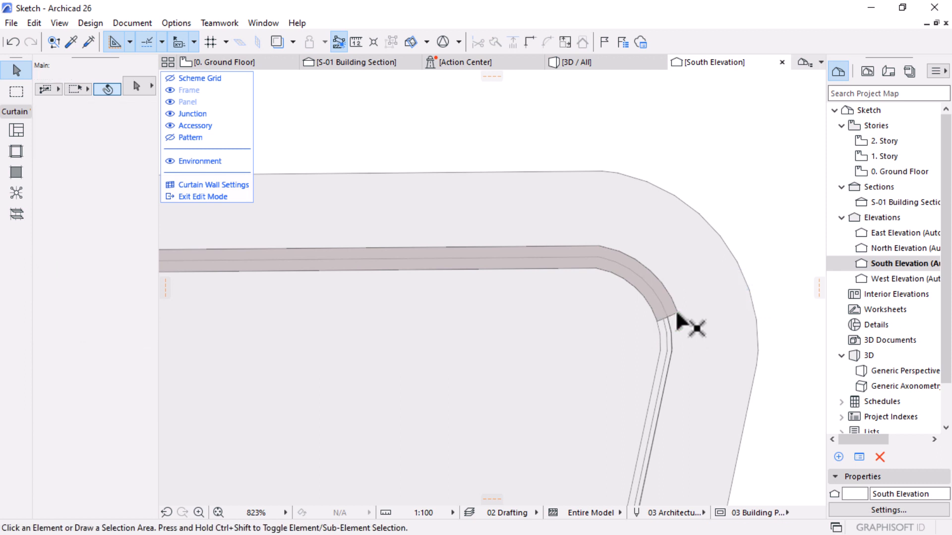
left_click(675, 312)
key("Delete")
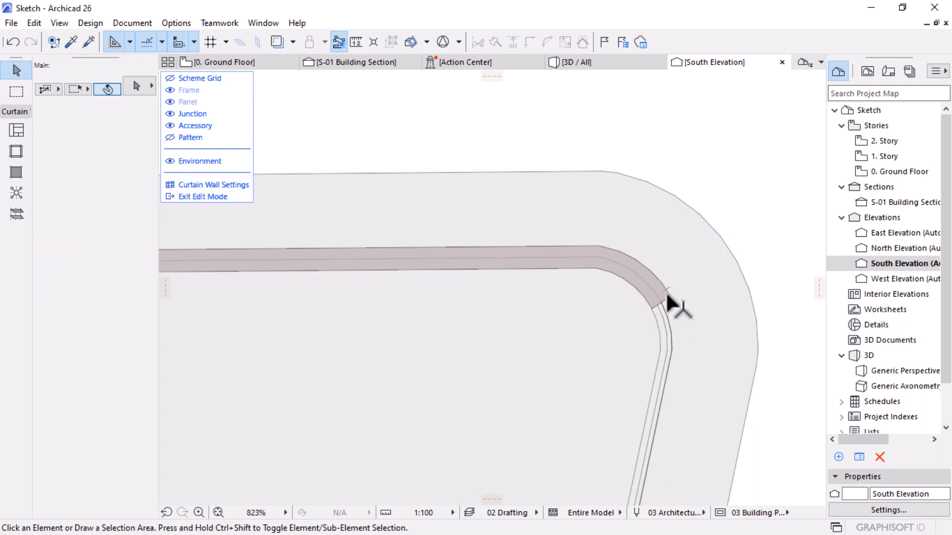
left_click(666, 300)
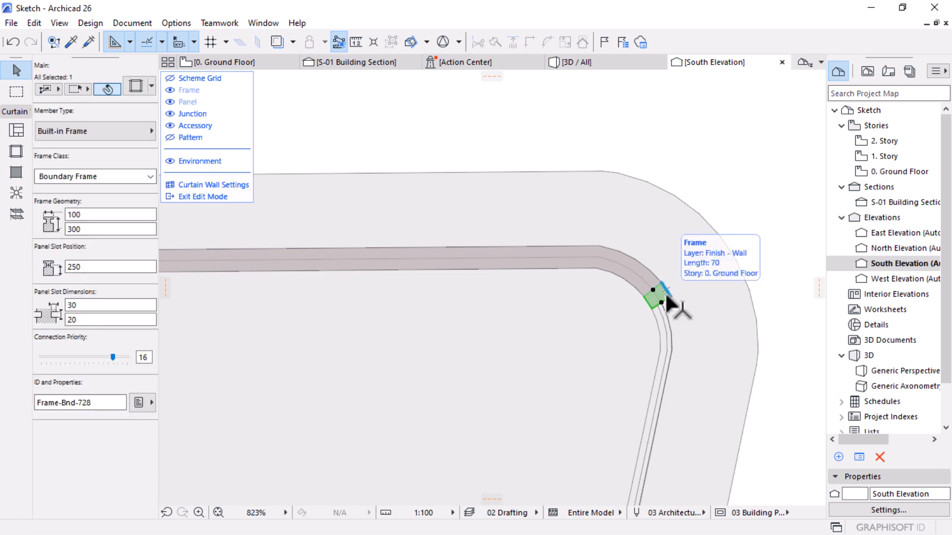
key("Delete")
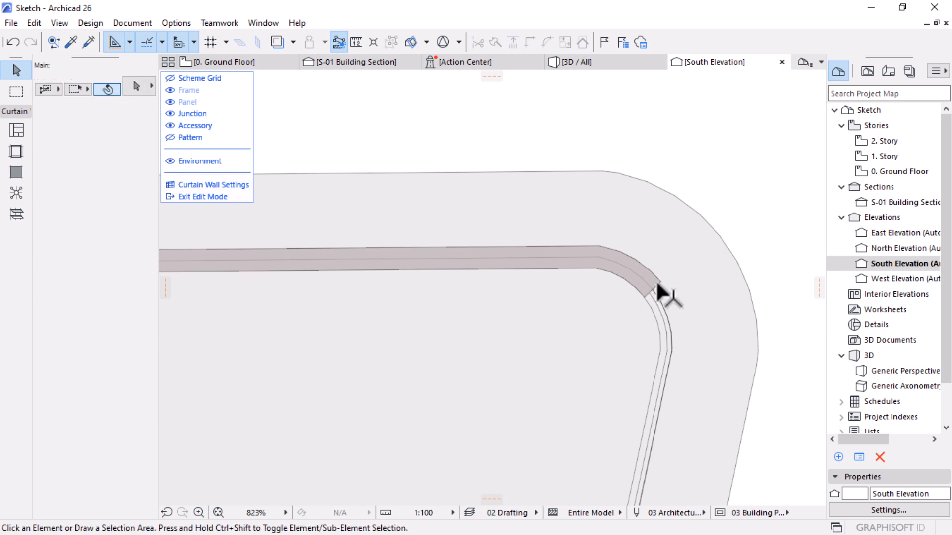
left_click(655, 281)
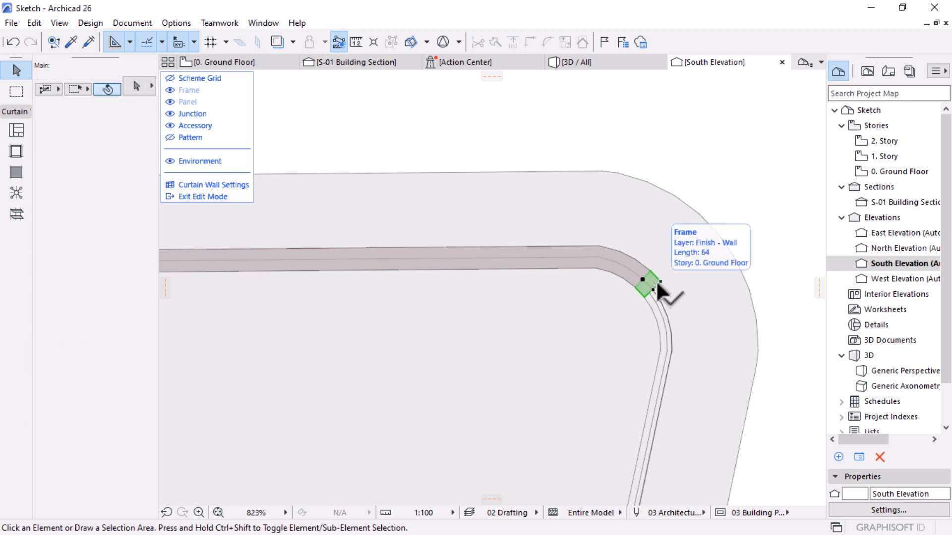
key("Delete")
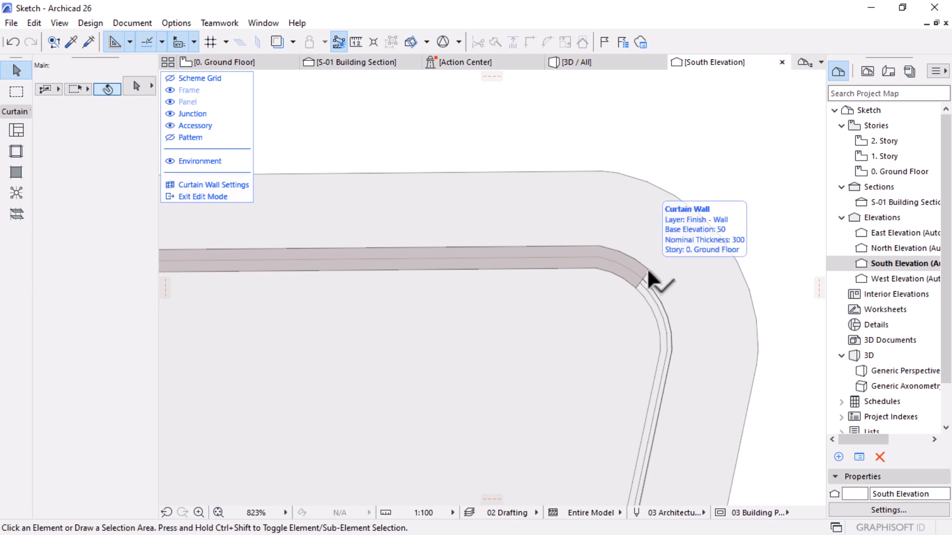
key("Escape")
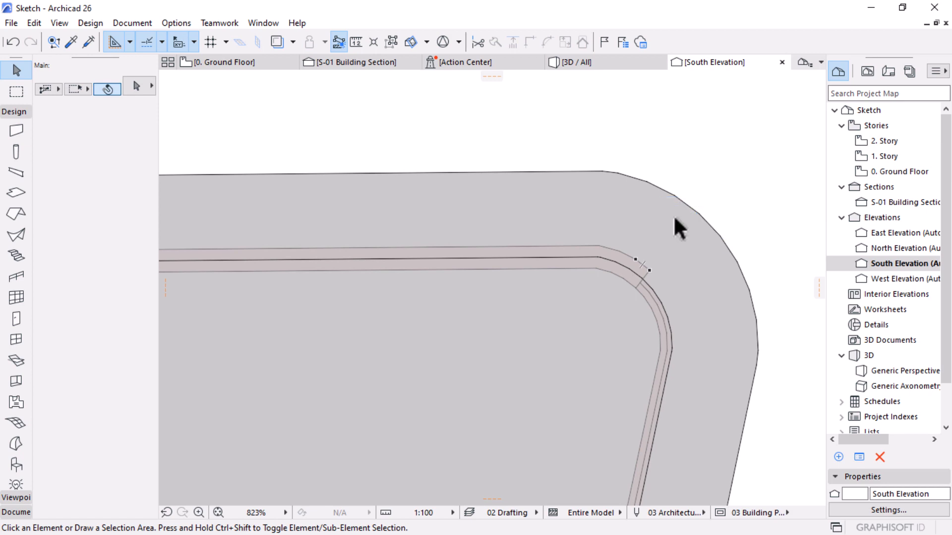
scroll(674, 223, "down", 2)
scroll(675, 224, "down", 10)
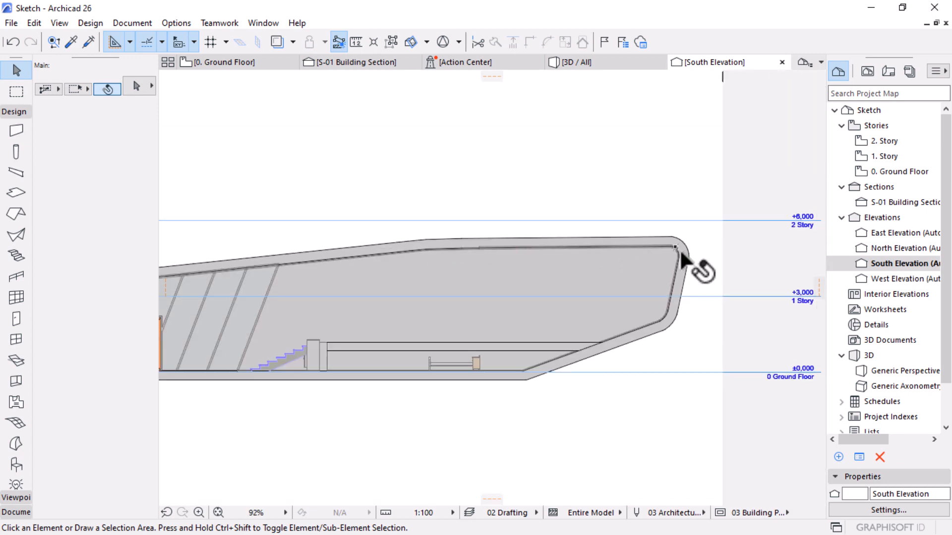
Step: Delete the entire south curtain wall with its slanted mullions and door in the 3D view
left_click(592, 63)
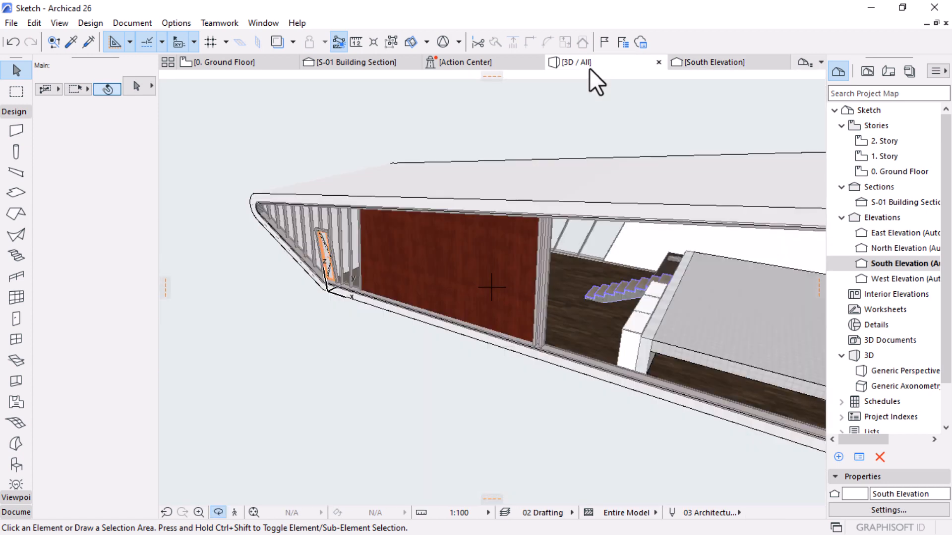
left_click(601, 318)
middle_click_drag(599, 314, 360, 304, "shift")
key("Escape")
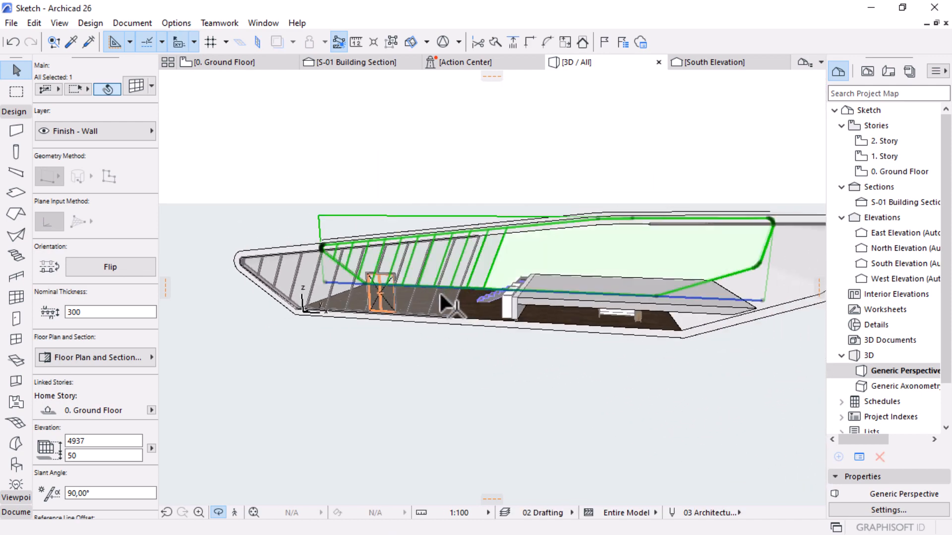
left_click(440, 300)
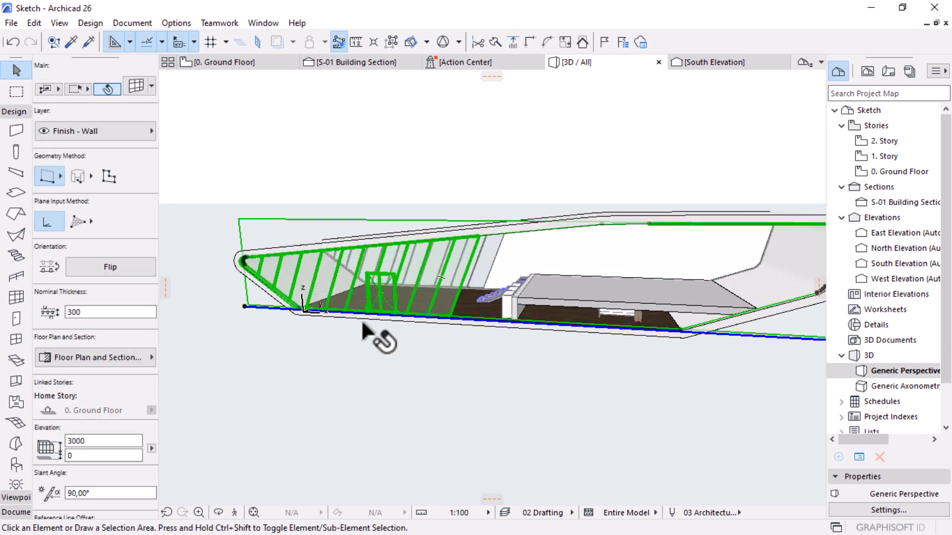
key("Escape")
middle_click_drag(363, 325, 435, 258, "shift")
scroll(435, 259, "up", 3)
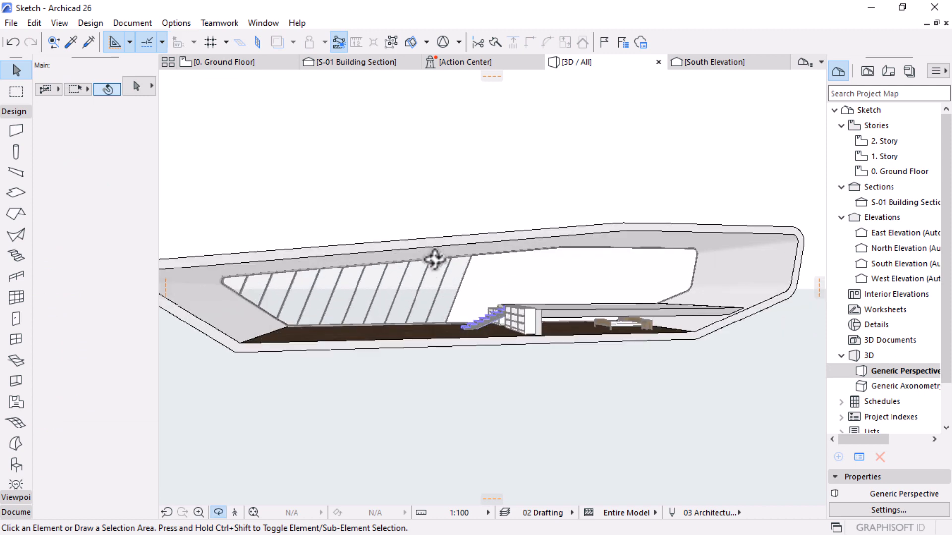
Step: Inspect the remaining curtain wall on the ground floor plan and undo the south curtain wall's deletion in the 3D view
left_click(223, 61)
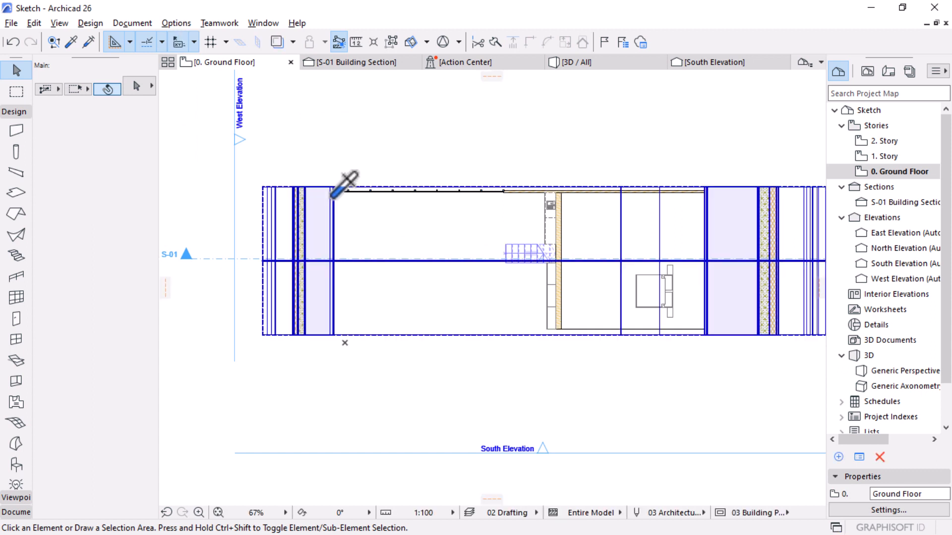
key("alt")
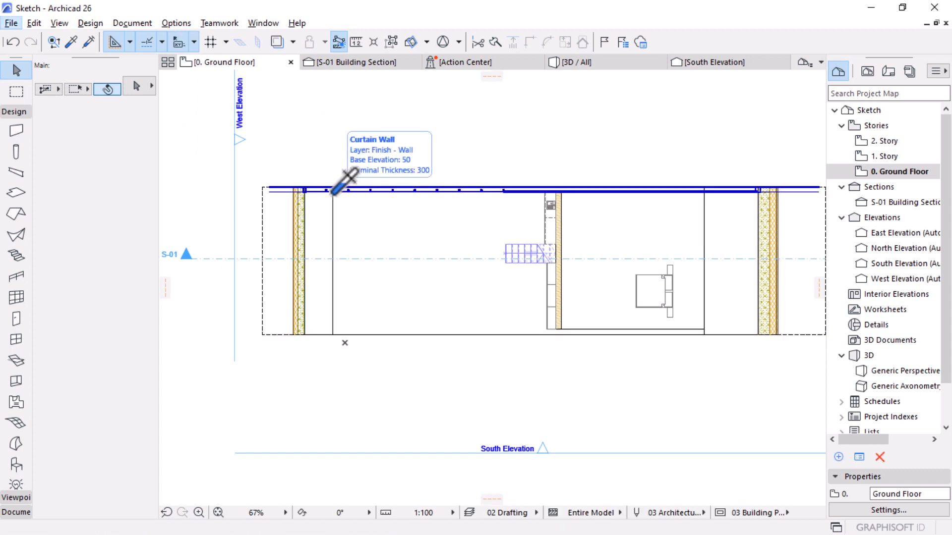
key("alt")
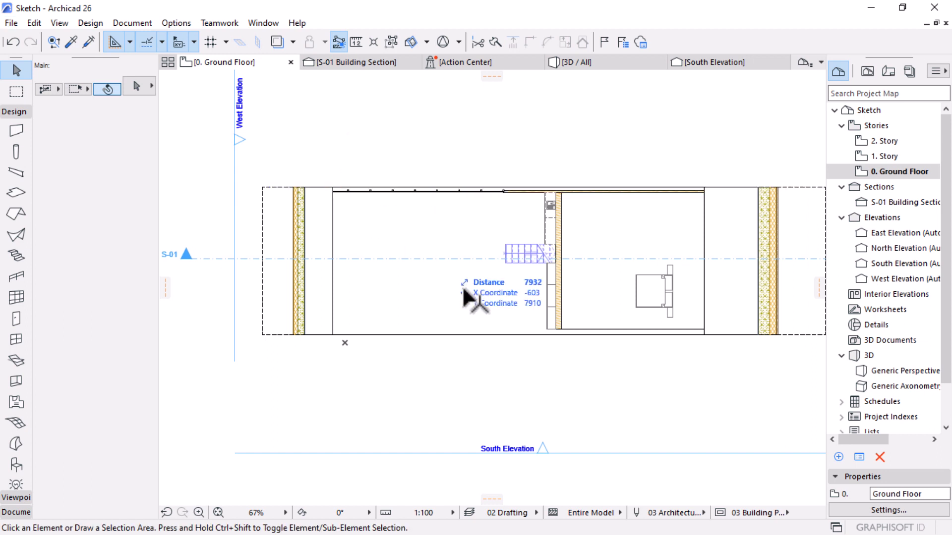
key("F3")
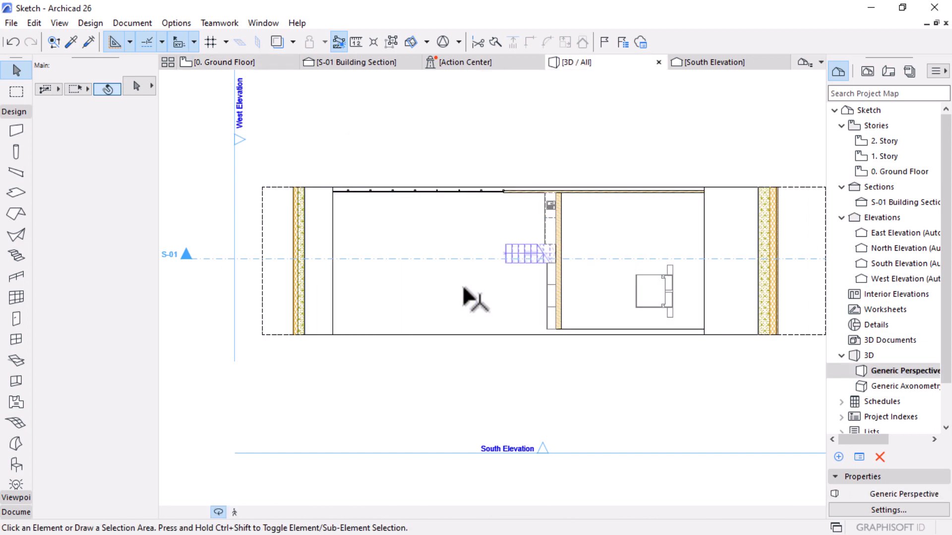
key("ctrl+z")
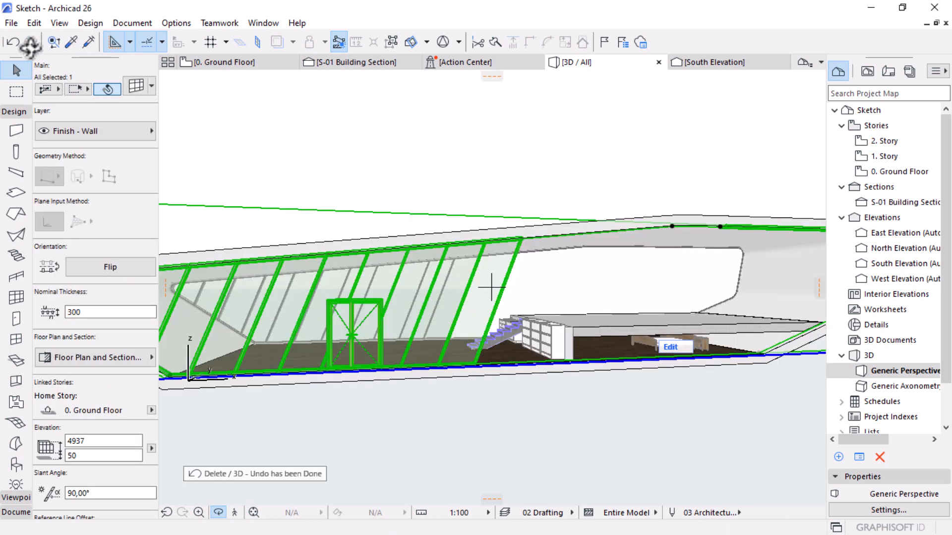
Step: Undo the deletions of the five short boundary frames around the curtain wall's upper rounded corner
left_click(13, 43)
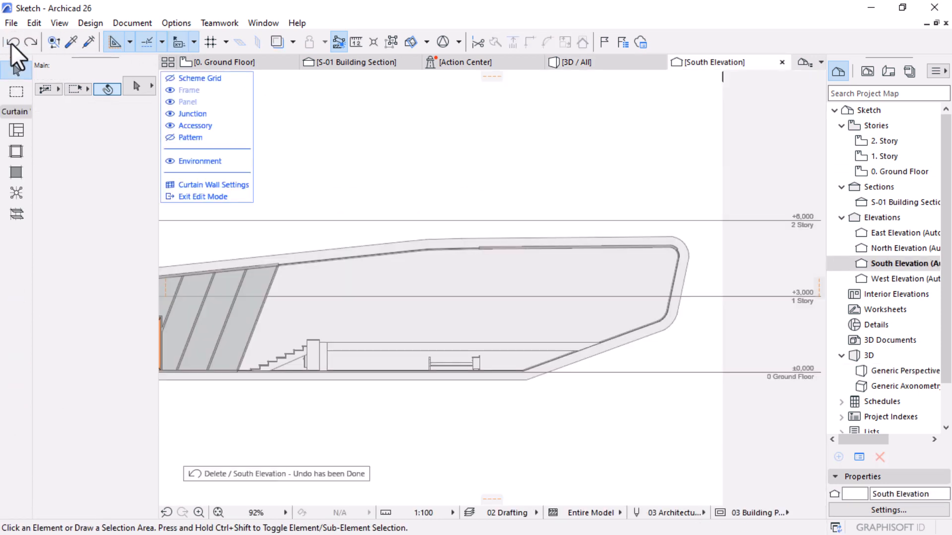
left_click(11, 43)
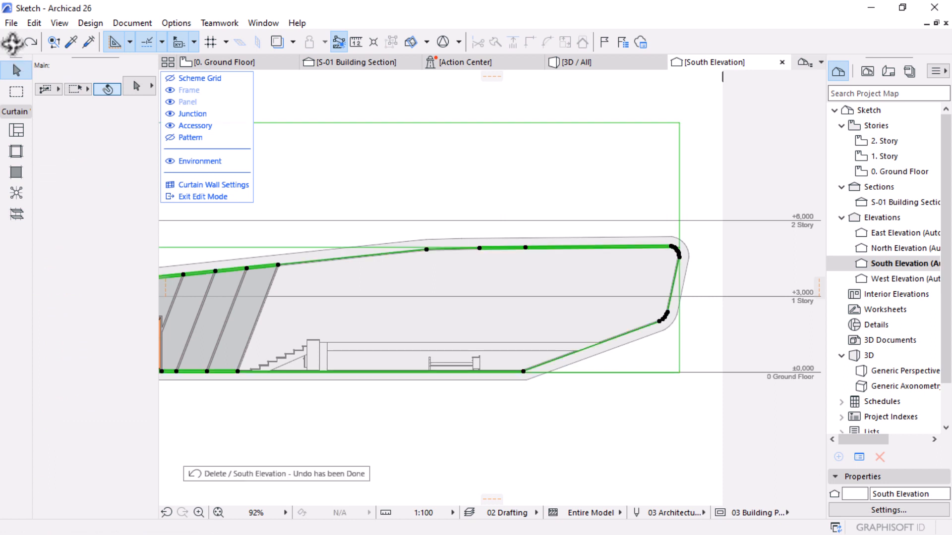
left_click(11, 43)
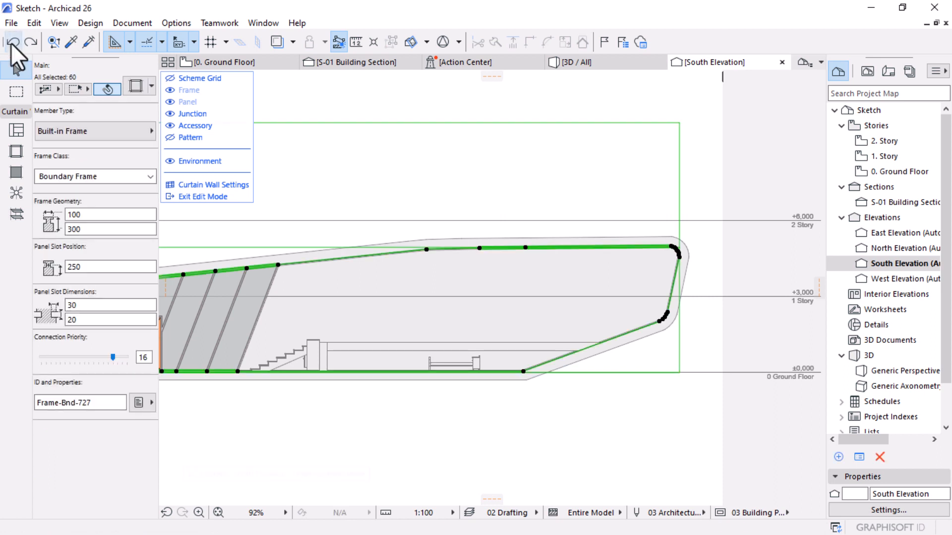
left_click(10, 43)
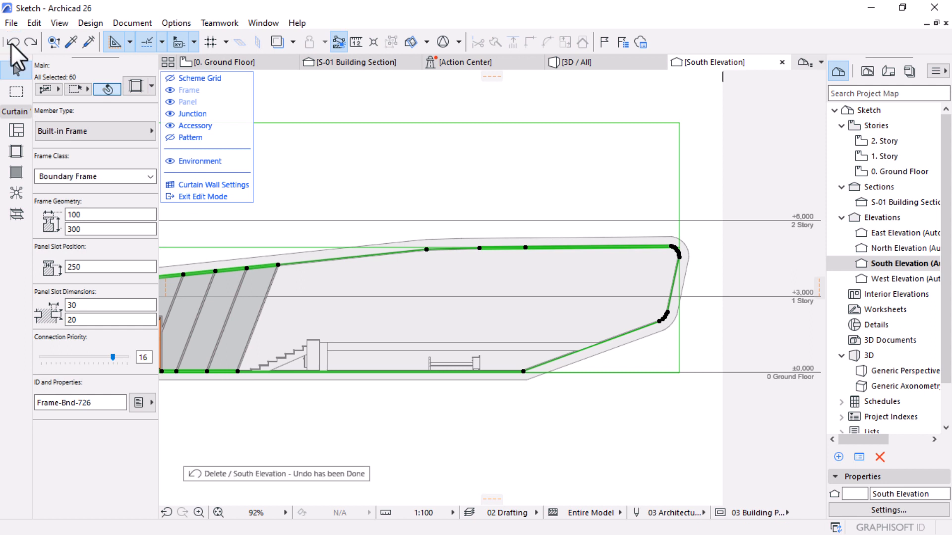
left_click(11, 43)
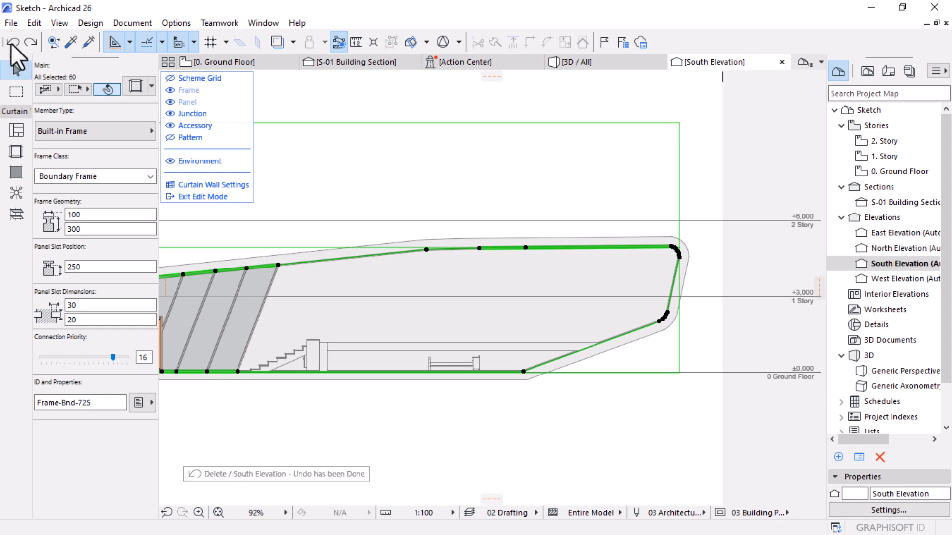
Step: Undo the deletions of the long slanted end frame and the four short boundary frames around the lower rounded corner
left_click(11, 43)
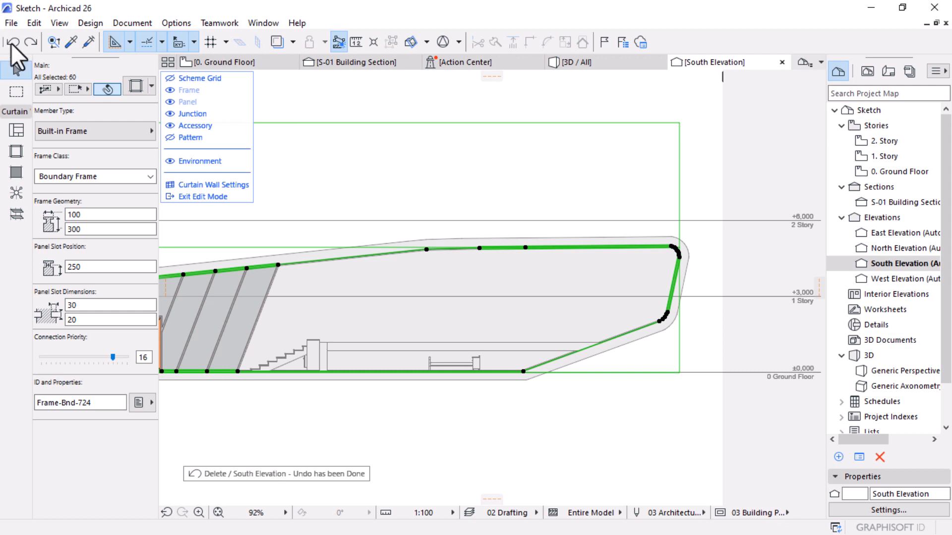
left_click(11, 43)
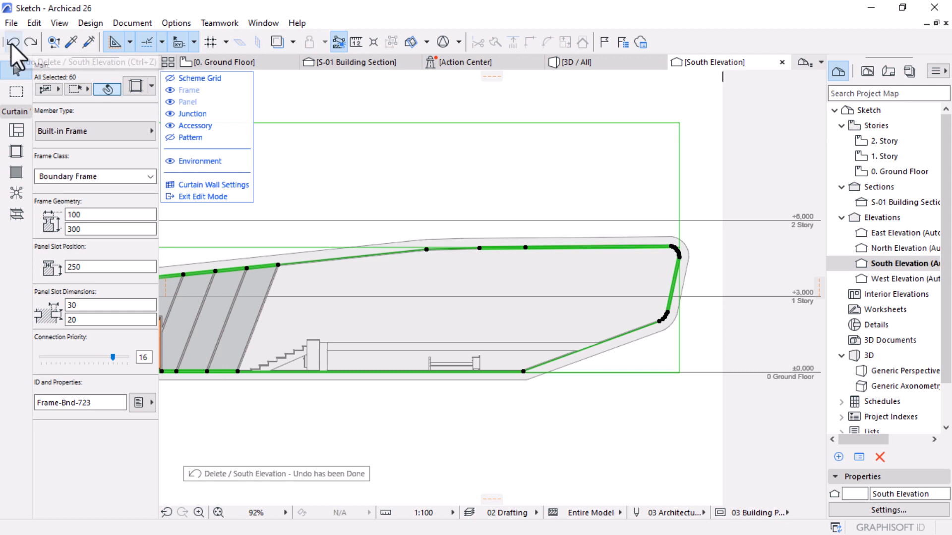
left_click(9, 46)
left_click(10, 44)
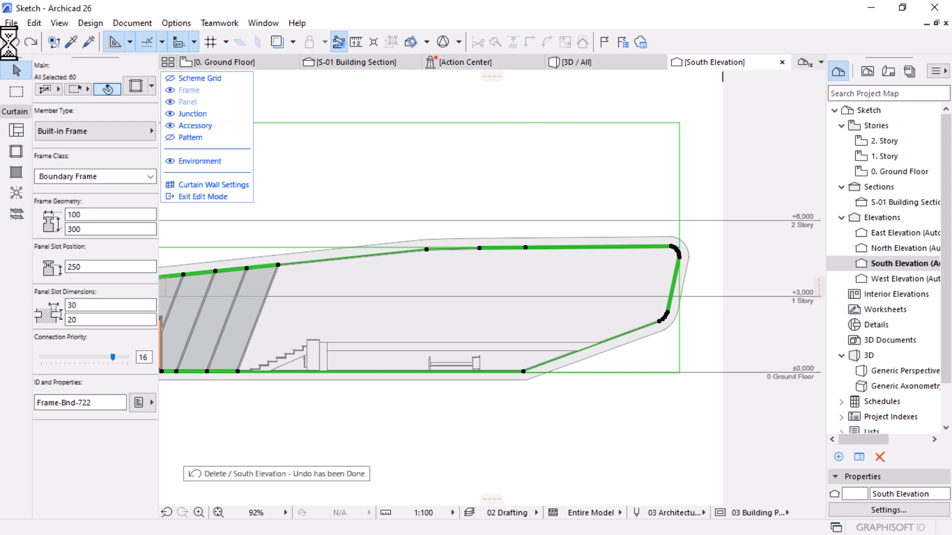
left_click(11, 43)
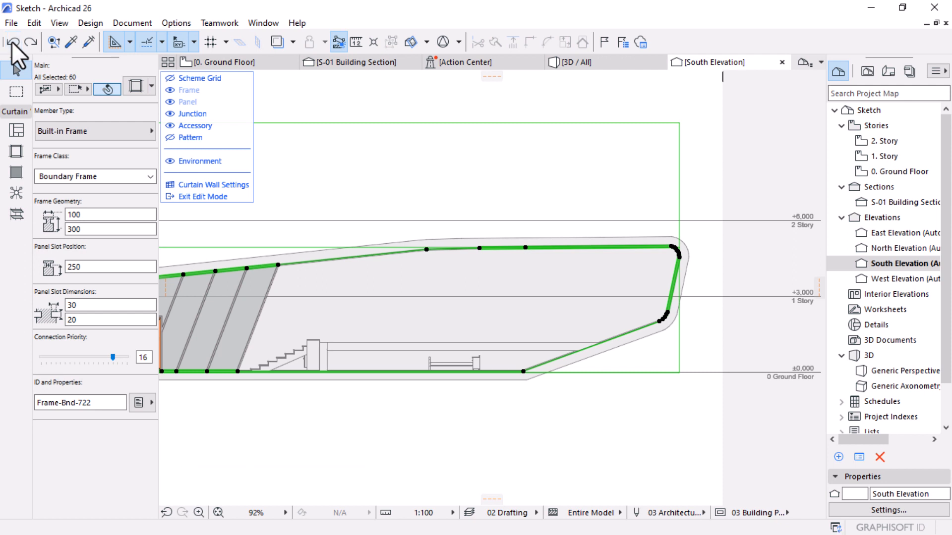
left_click(11, 43)
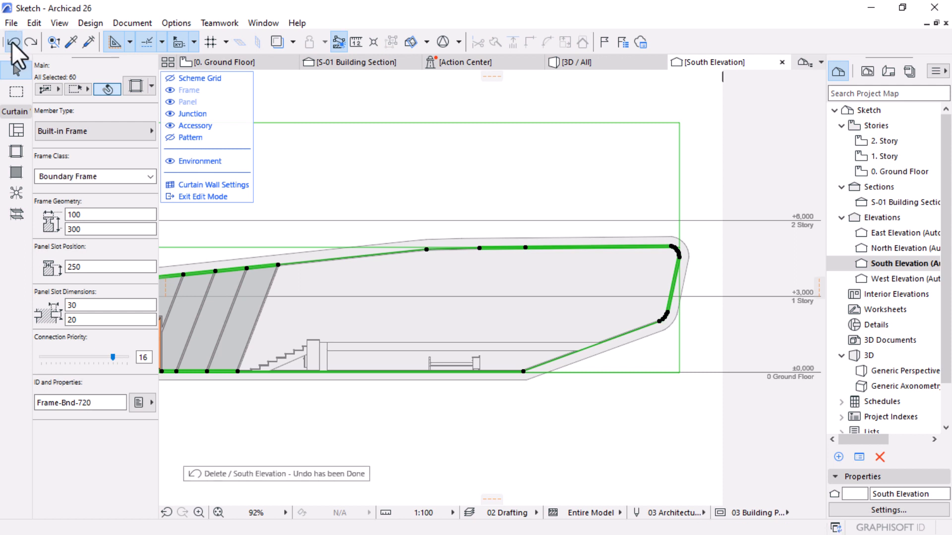
Step: Undo the earlier deletions of the sloped lower boundary frame, the upper boundary frames at the roof bend and the large mahogany panel
left_click(12, 44)
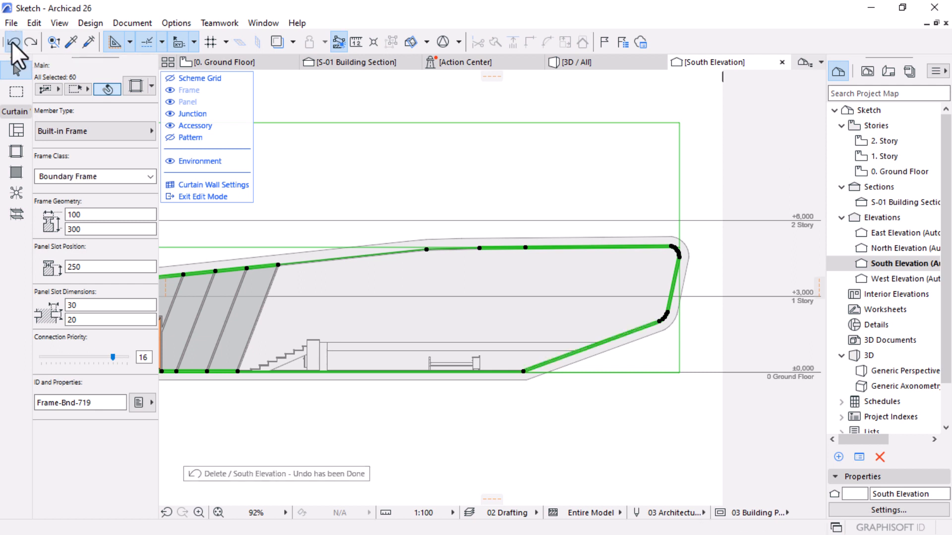
left_click(12, 43)
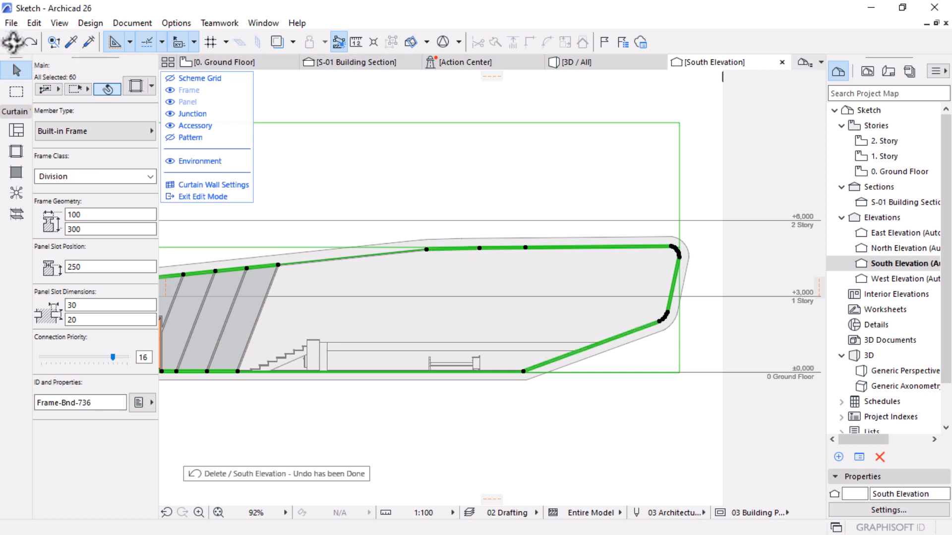
left_click(12, 43)
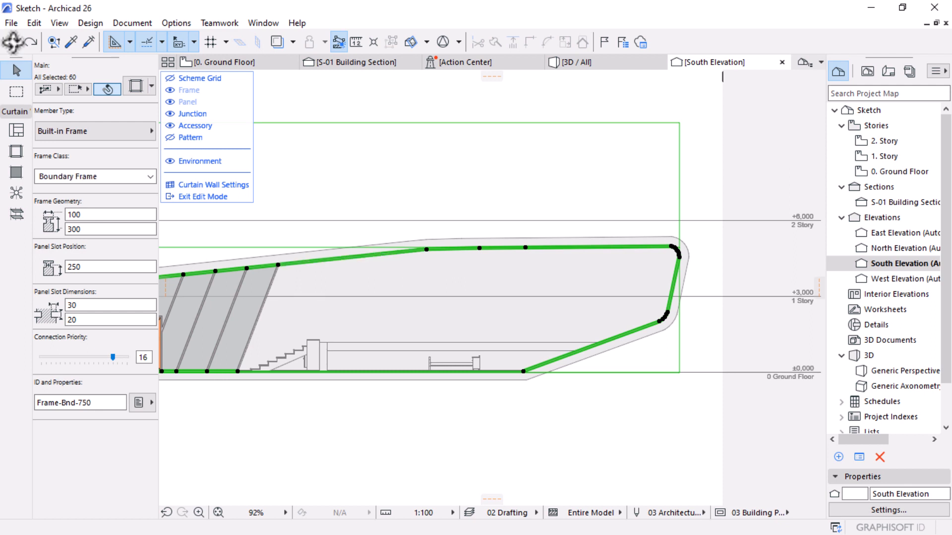
left_click(12, 44)
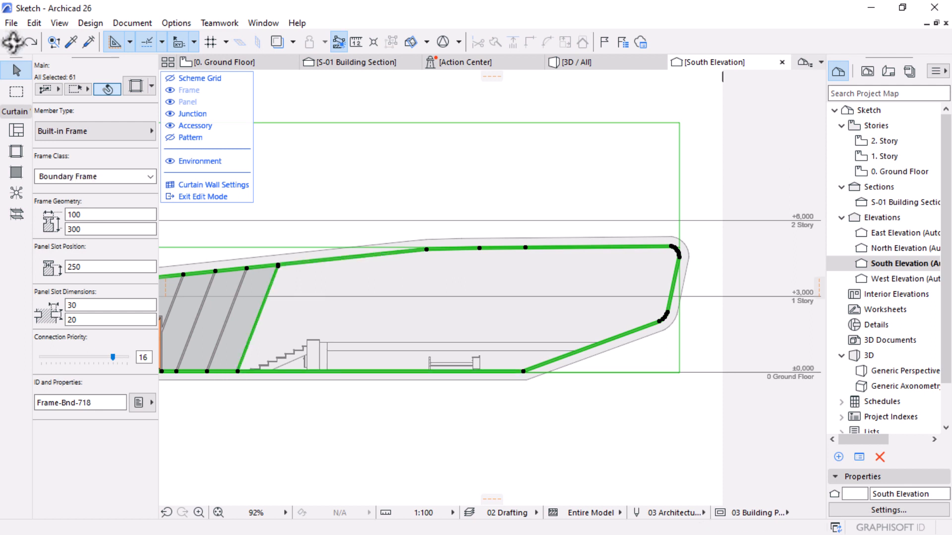
left_click(11, 43)
scroll(639, 255, "down", 4)
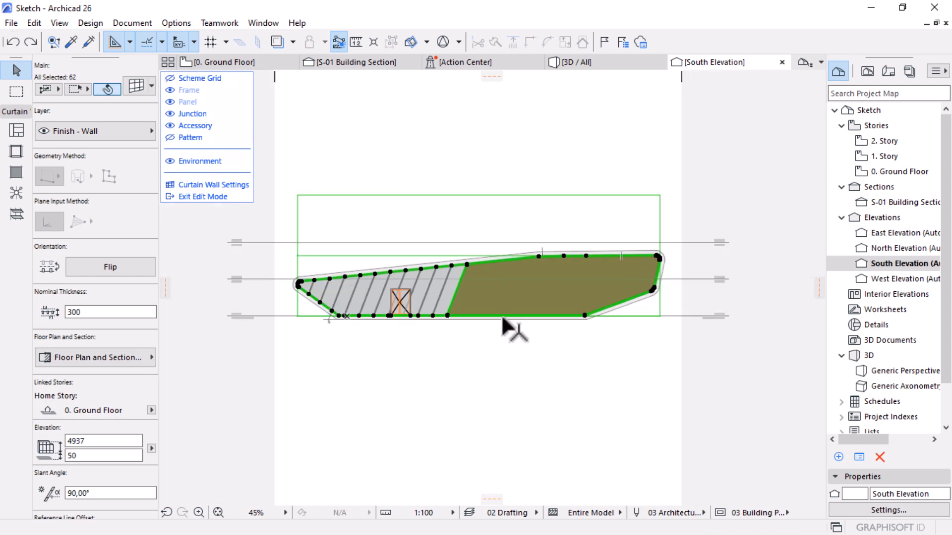
Step: Exit the curtain wall's edit mode in the South Elevation and switch to the ground floor plan
scroll(518, 282, "up", 2)
left_click(216, 196)
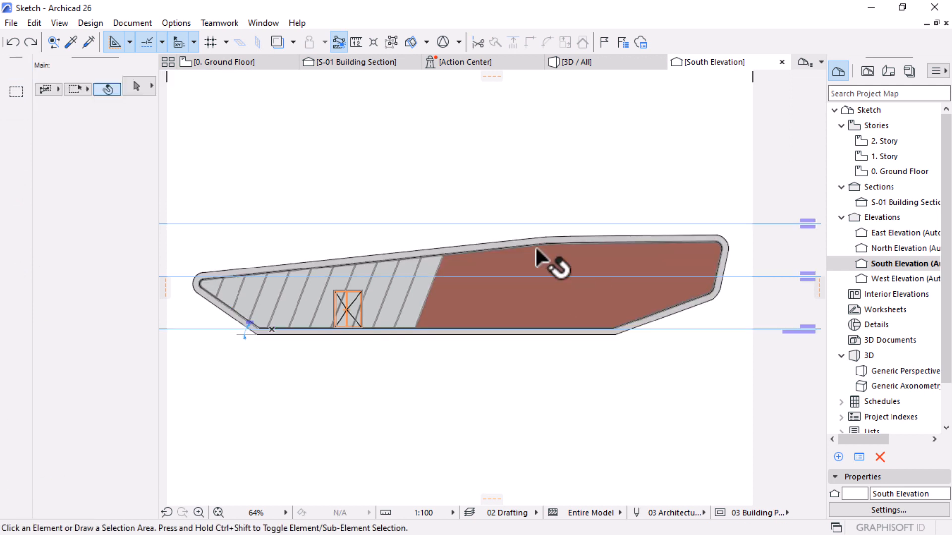
left_click(237, 64)
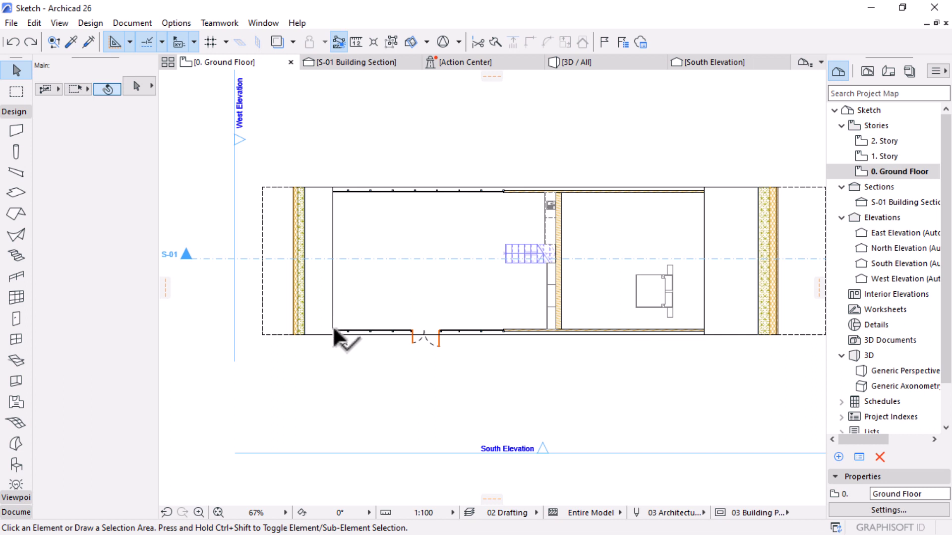
Step: Try shortening the south curtain wall by moving its east end to the junction of glazing and solid panel, and undo it
left_click(332, 328)
scroll(545, 331, "down", 1)
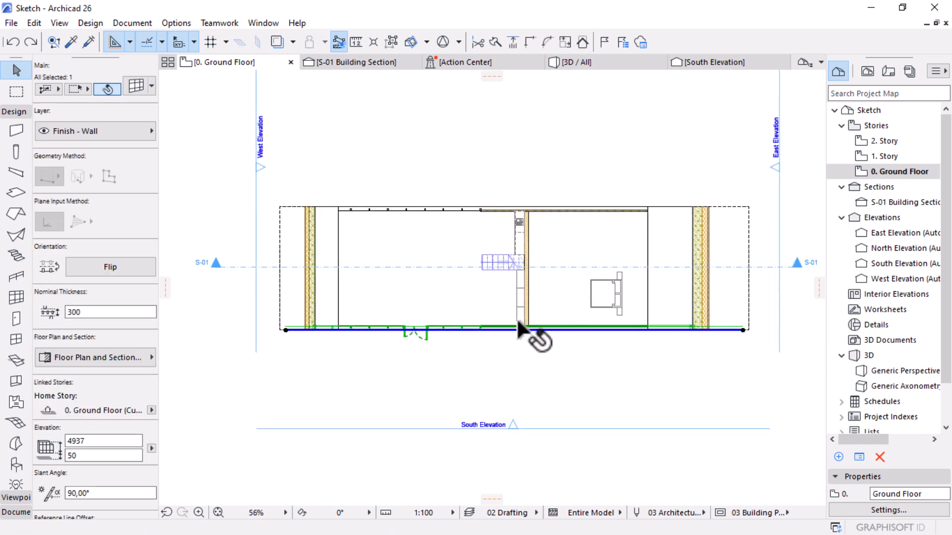
left_click(743, 331)
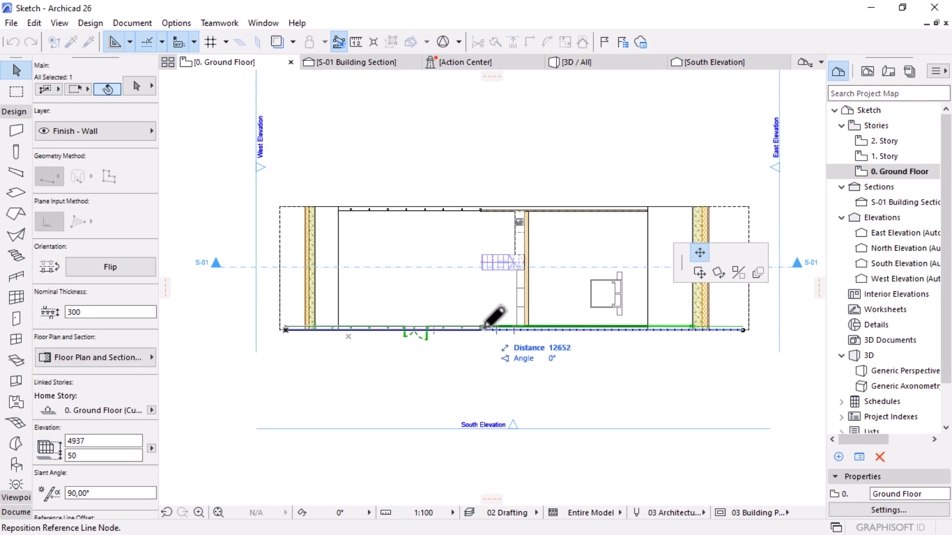
scroll(484, 326, "up", 3)
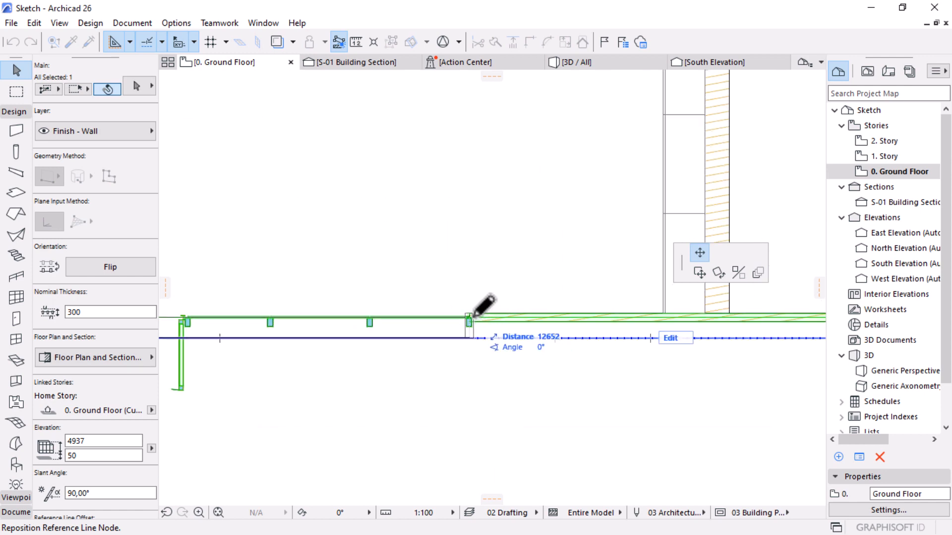
left_click(475, 315)
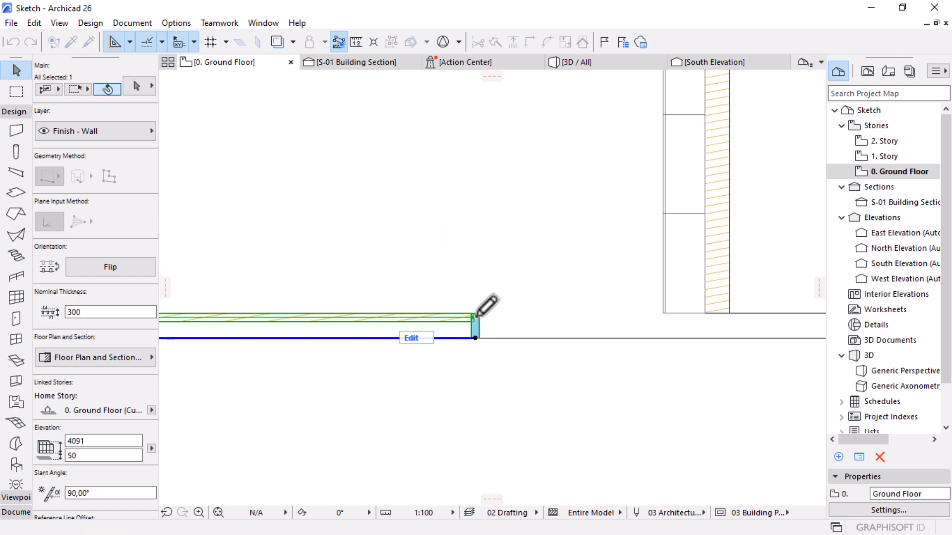
scroll(707, 310, "down", 4)
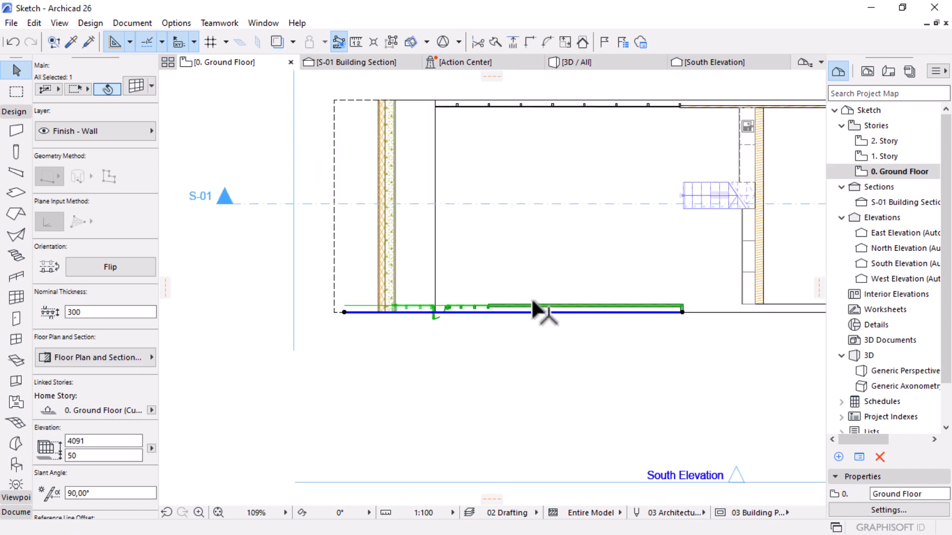
scroll(533, 310, "up", 3)
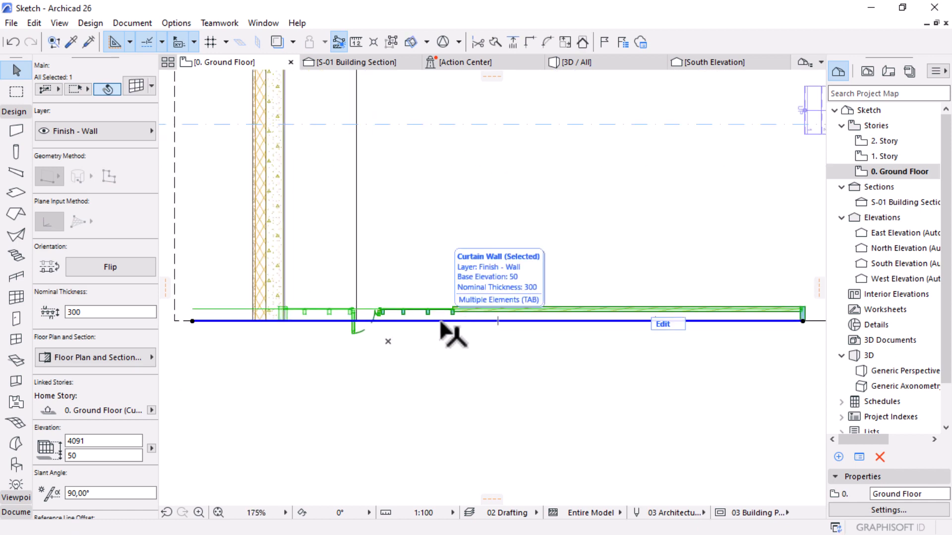
key("ctrl+z")
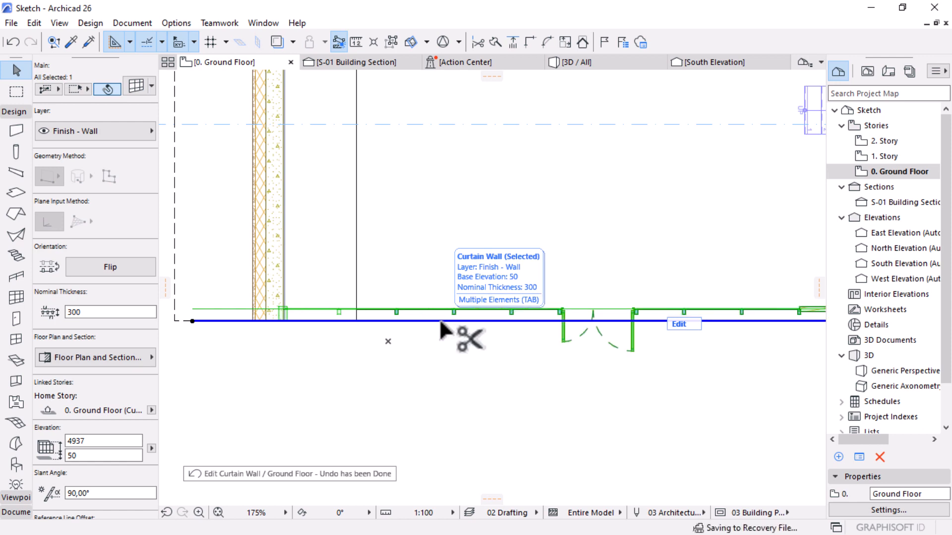
scroll(354, 342, "down", 3)
scroll(561, 304, "up", 1)
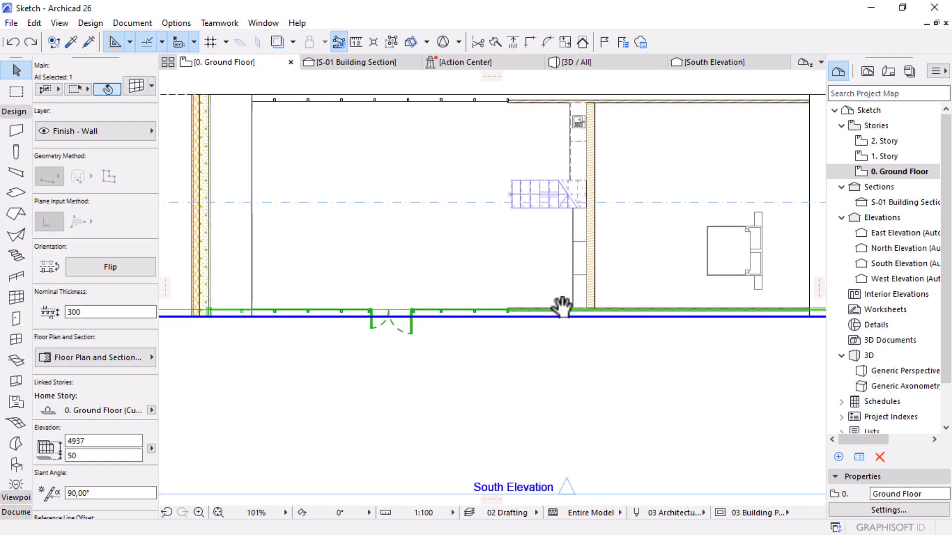
Step: Try to split the south curtain wall on its reference line where the glazing meets the solid panel
scroll(565, 307, "up", 1)
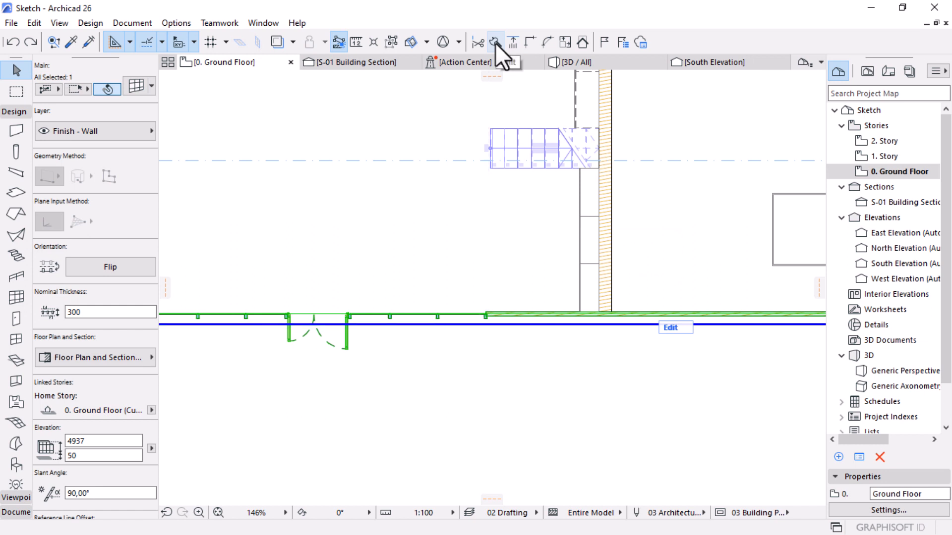
left_click(491, 325)
key("Escape")
key("Escape")
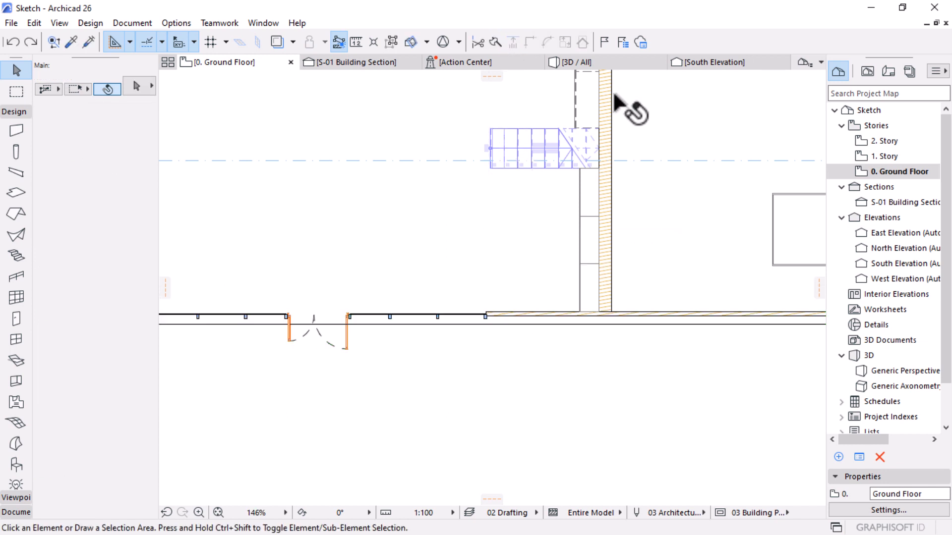
left_click(493, 43)
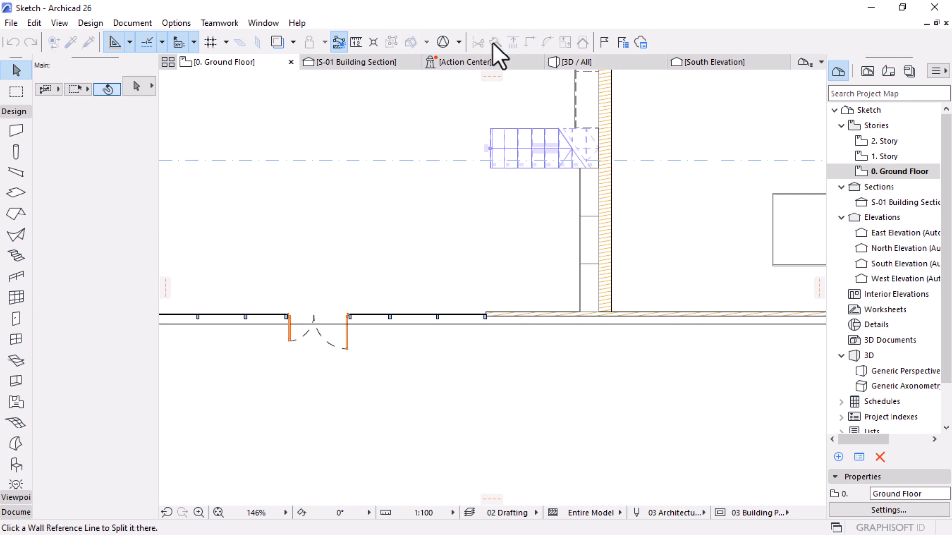
left_click(489, 324)
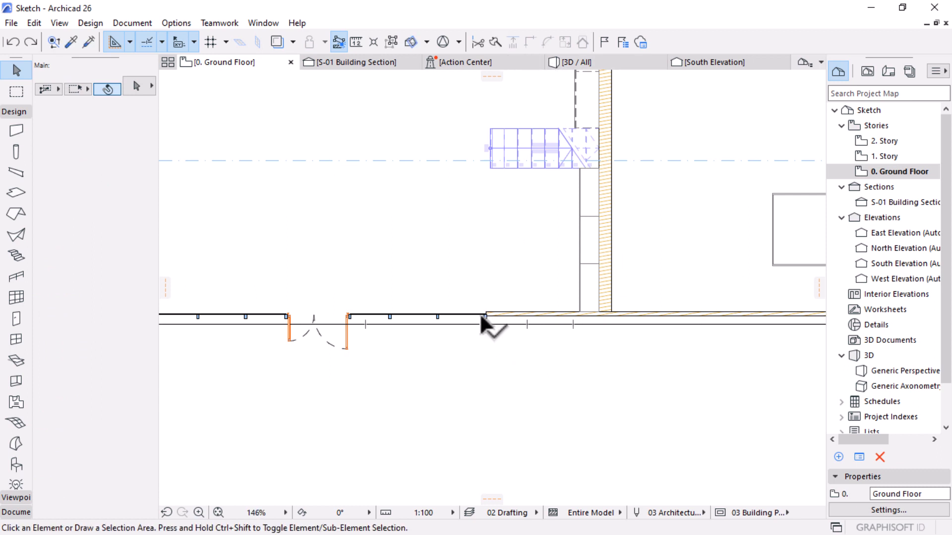
left_click(480, 314)
key("Escape")
left_click(493, 41)
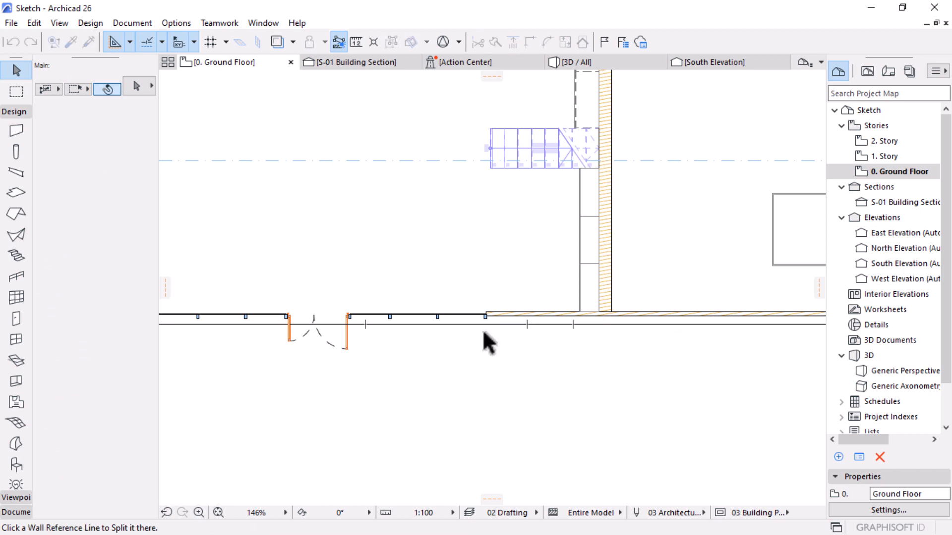
left_click(489, 324)
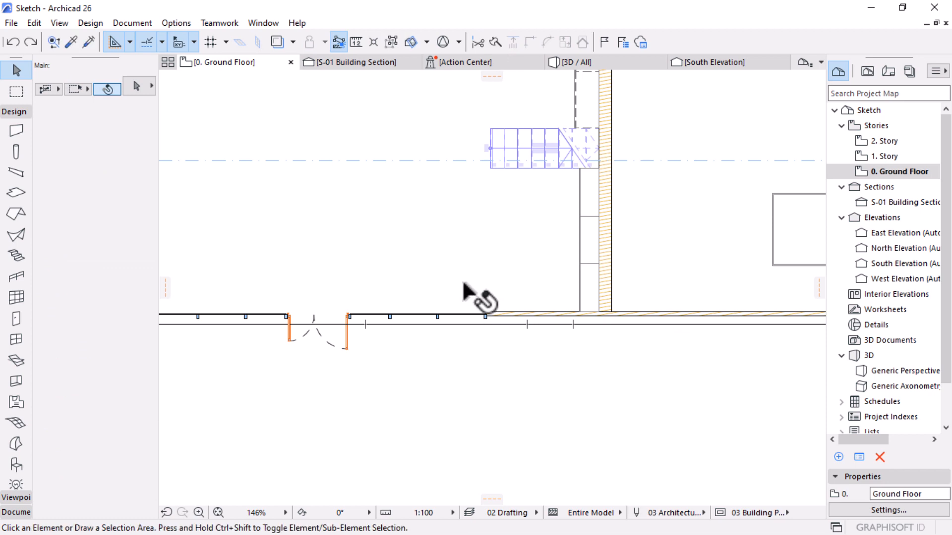
Step: Delete the south curtain wall from the ground floor plan
left_click(457, 314)
key("Escape")
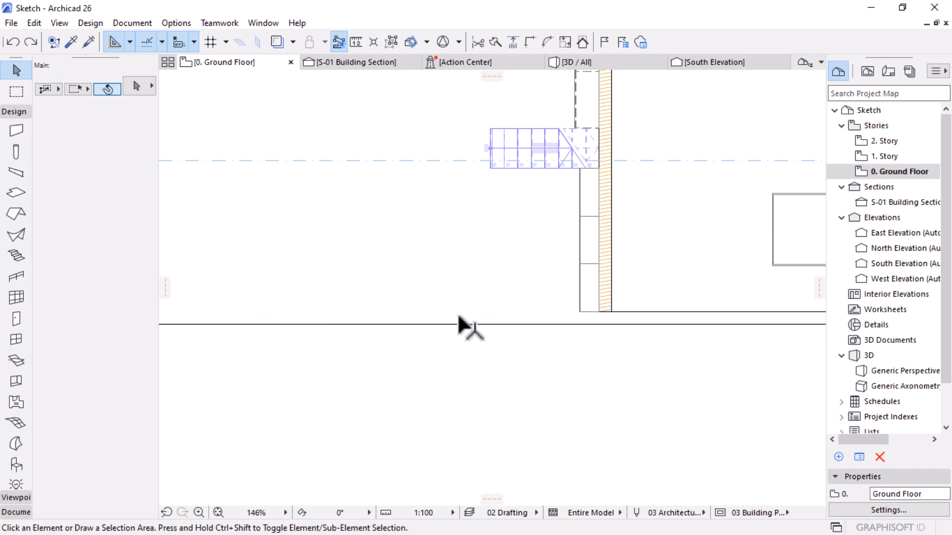
scroll(502, 346, "down", 5)
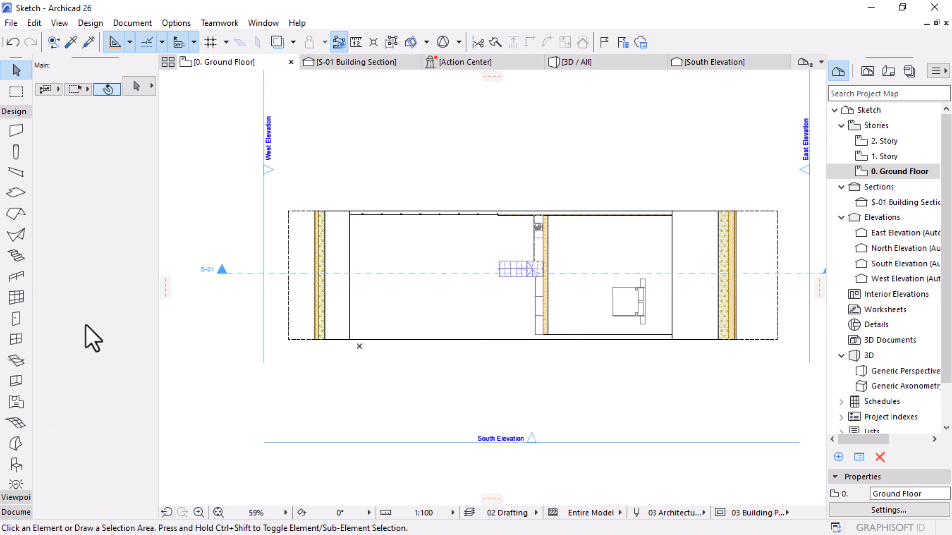
Step: Draw a curtain wall about 10,080 mm long running east, starting 1200 mm north of the floor's southwest corner, and check the 3D view
scroll(435, 293, "up", 2)
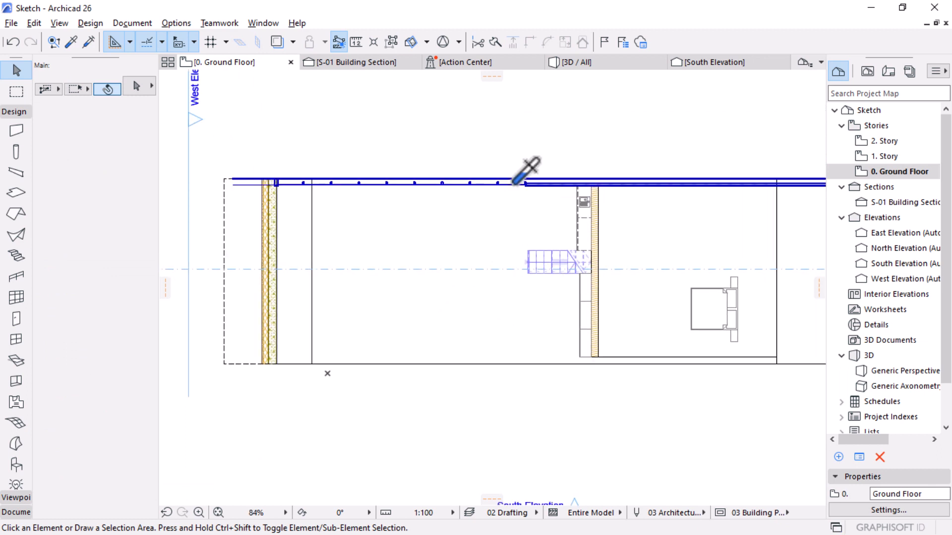
key("alt")
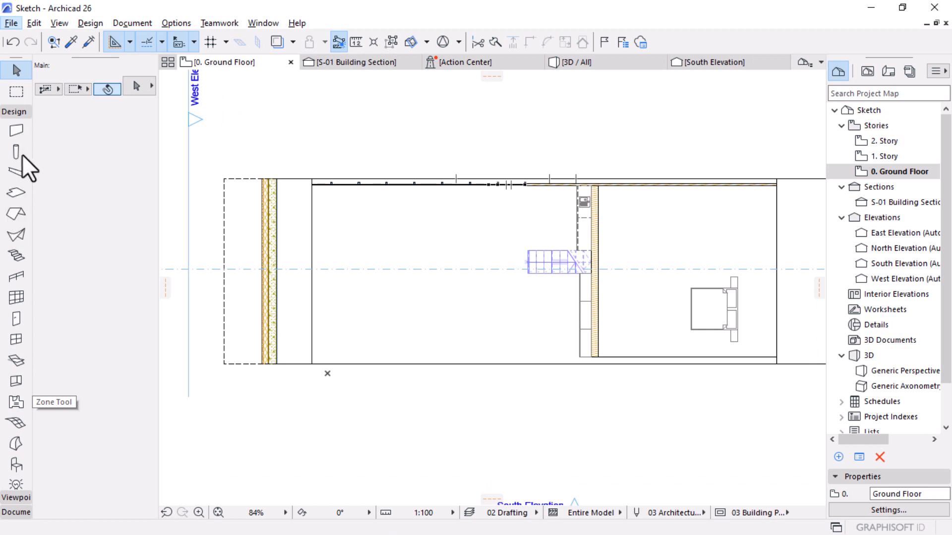
left_click(17, 297)
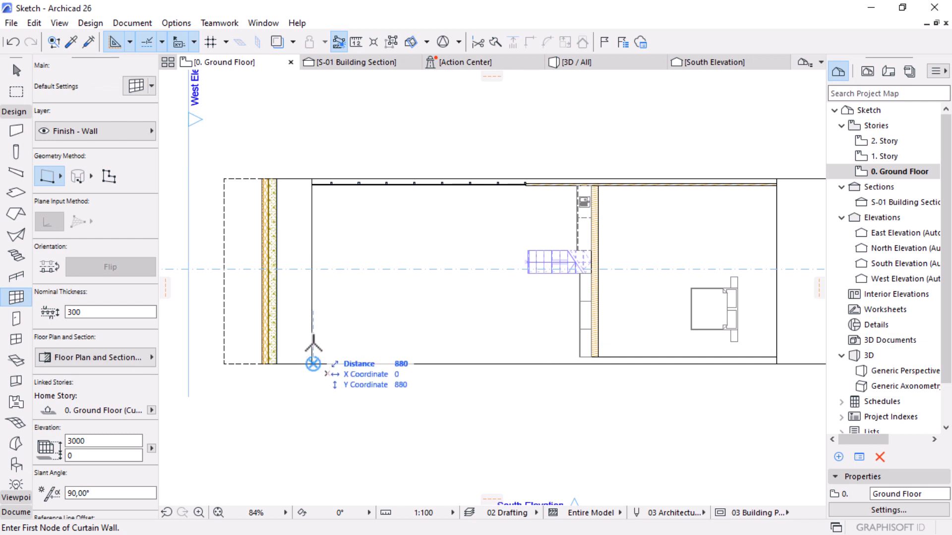
type("1200")
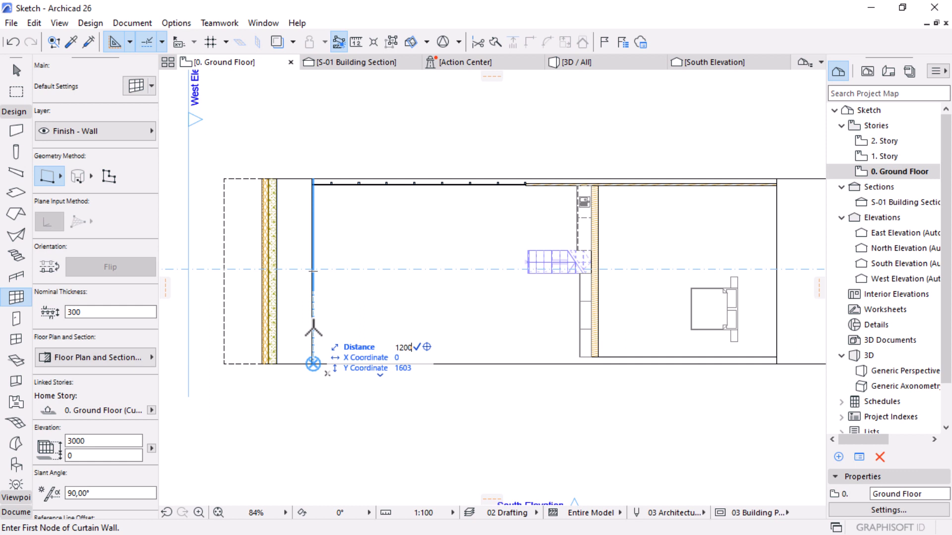
key("Return")
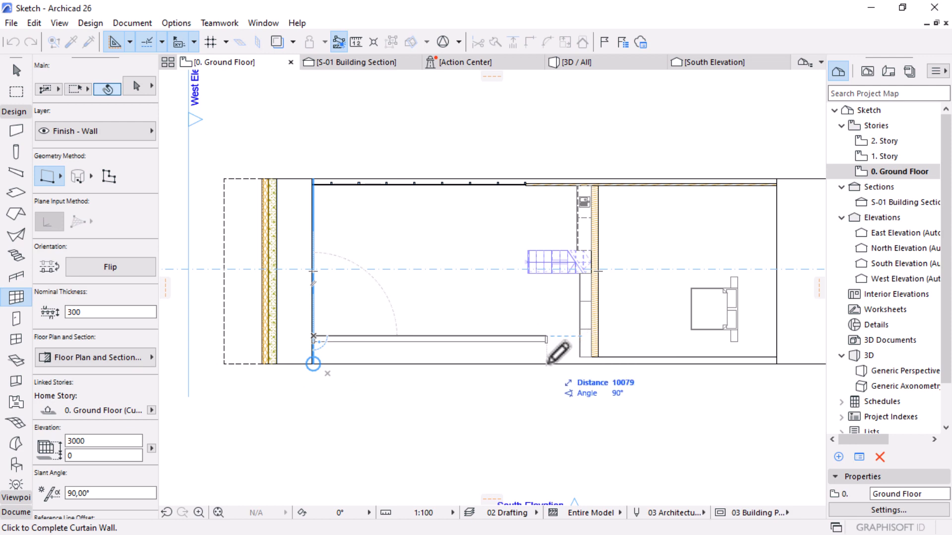
left_click(547, 362)
scroll(522, 403, "down", 3)
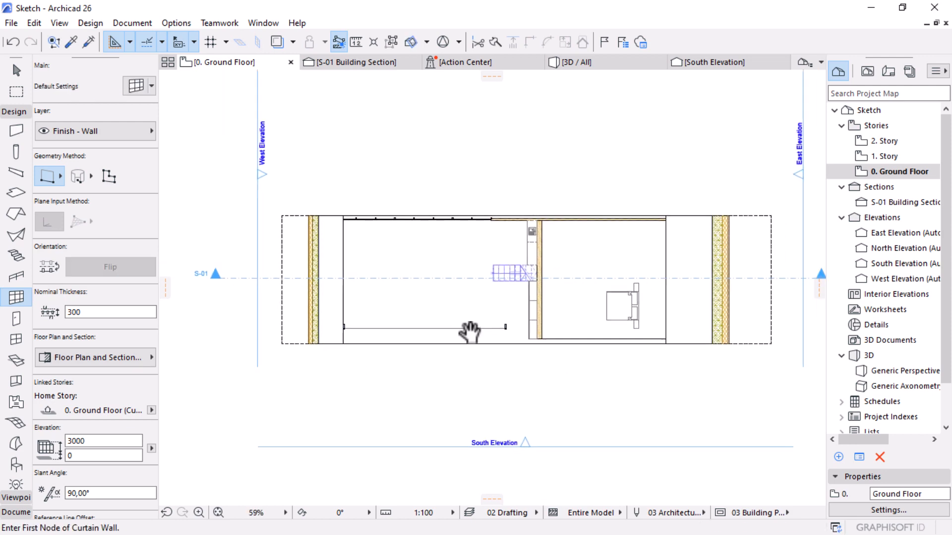
left_click(620, 63)
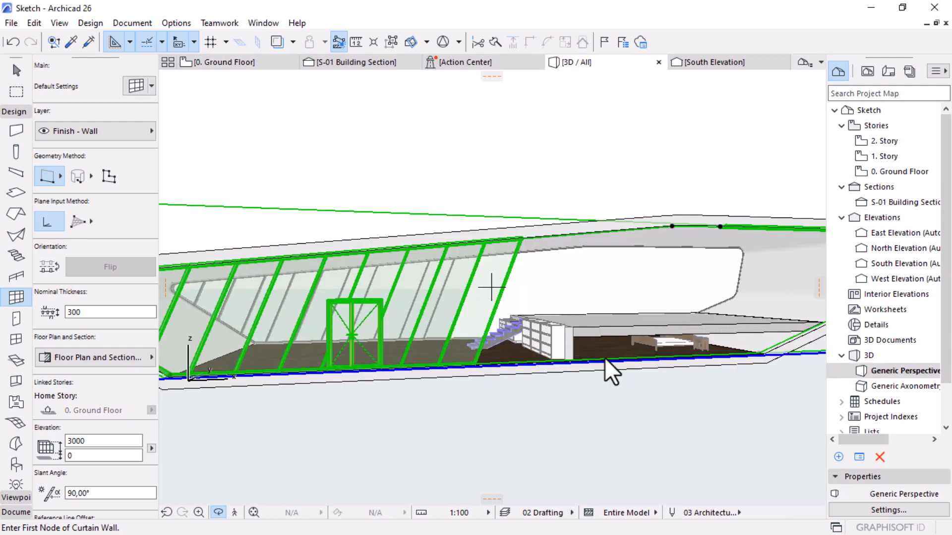
middle_click_drag(611, 367, 585, 415, "shift")
Step: Draw a short perpendicular curtain wall from the recessed curtain wall's east end to the floor's south edge on the ground floor plan
left_click(224, 62)
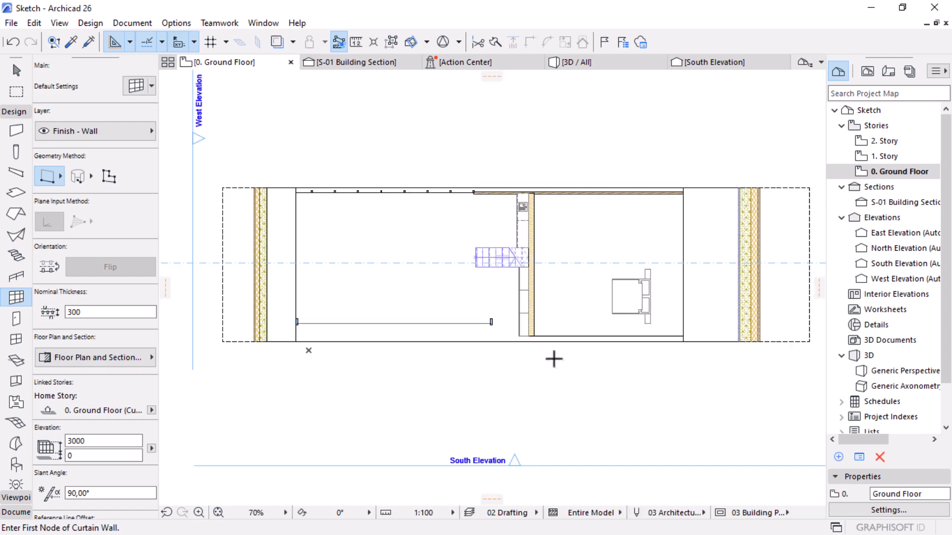
scroll(436, 296, "up", 3)
left_click(445, 294)
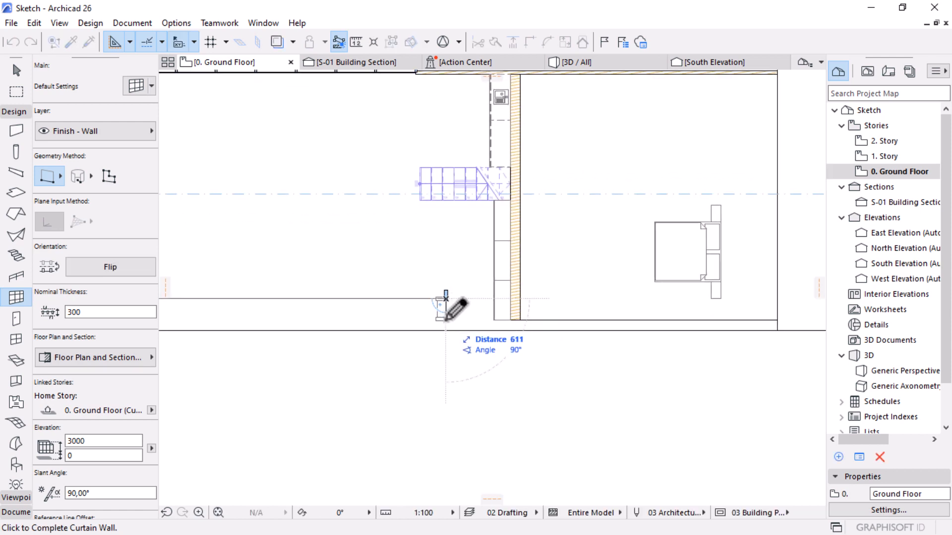
left_click(447, 328)
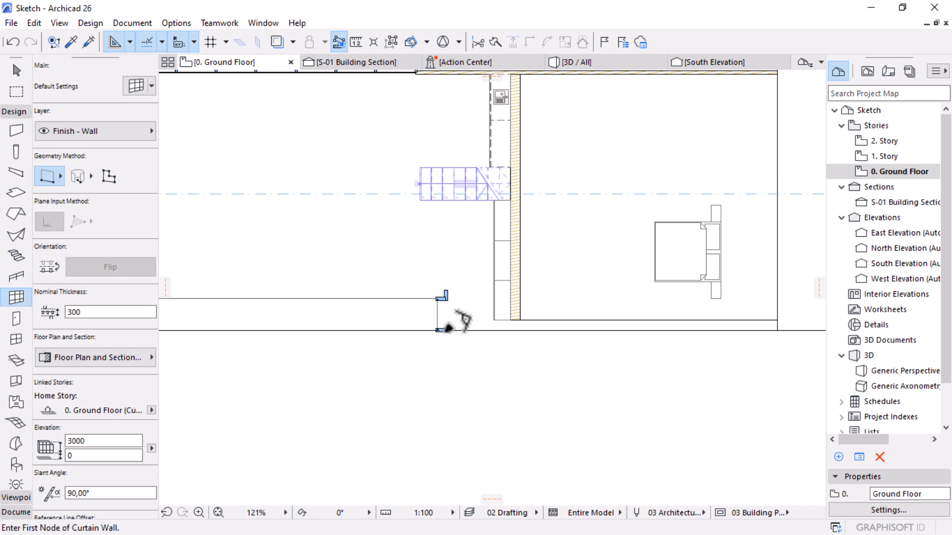
Step: Draw a curtain wall along the south edge from the short return's end to the outer face of the east wall
left_click(444, 328)
scroll(377, 326, "down", 4)
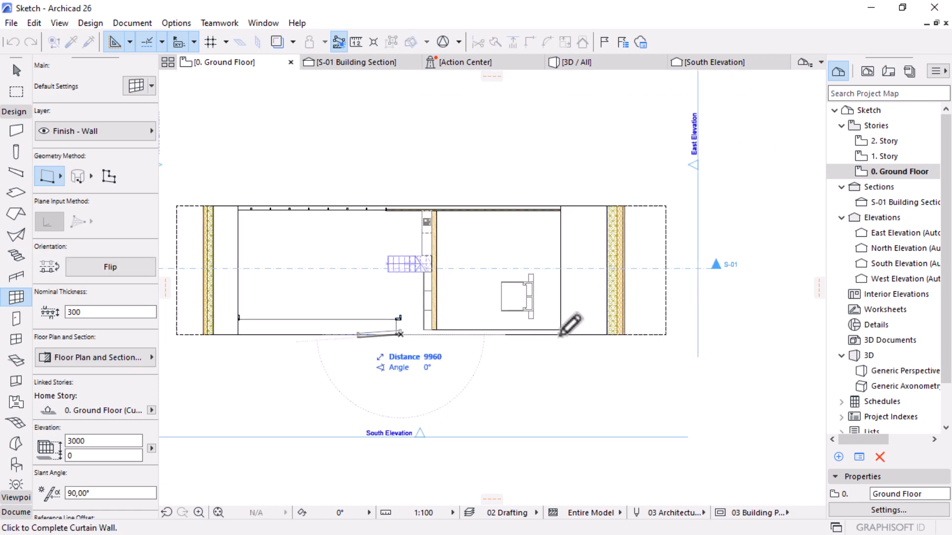
scroll(614, 322, "up", 3)
left_click(670, 338)
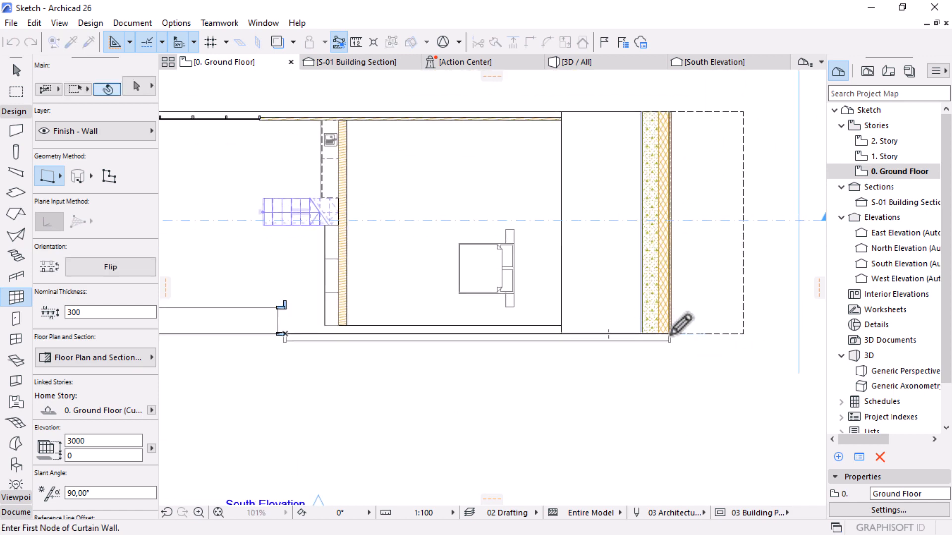
Step: Flip the orientation of the curtain wall along the south edge
key("Escape")
left_click(662, 341)
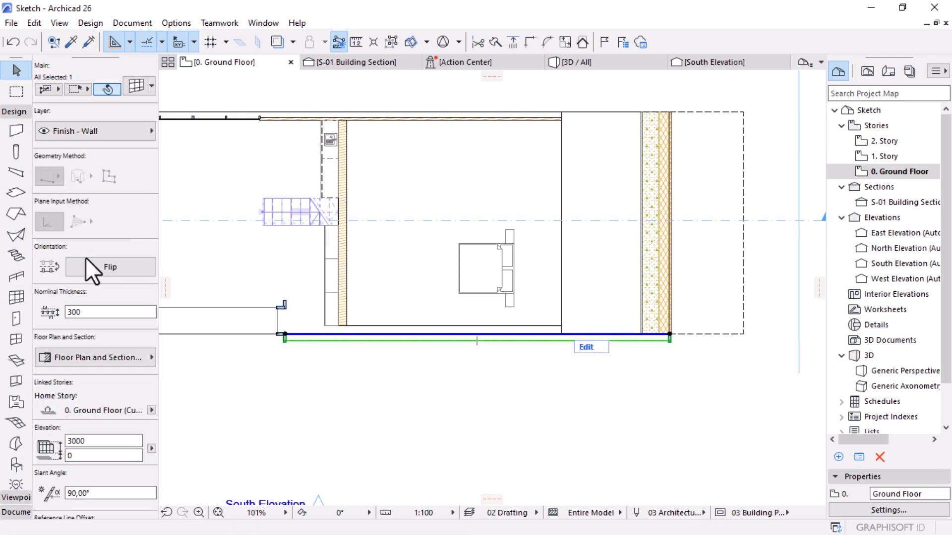
left_click(90, 263)
key("Escape")
Step: Flip the orientation of the short perpendicular curtain wall joining the recessed and south-edge curtain walls
scroll(254, 314, "up", 4)
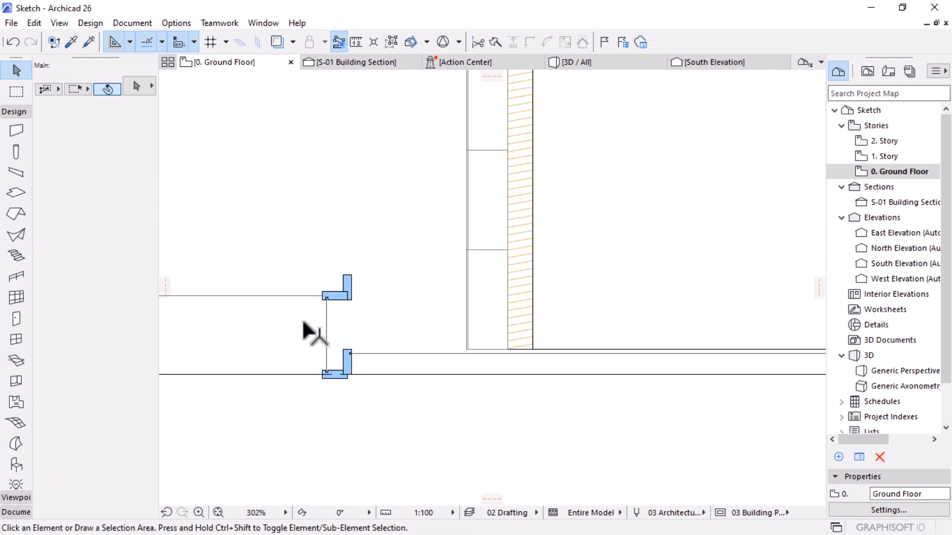
left_click(327, 322)
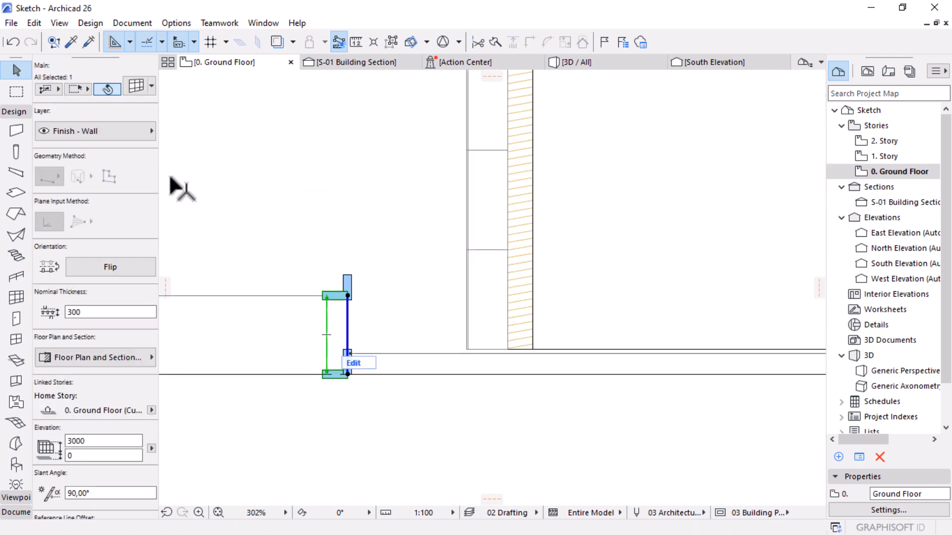
left_click(83, 266)
scroll(334, 385, "up", 2)
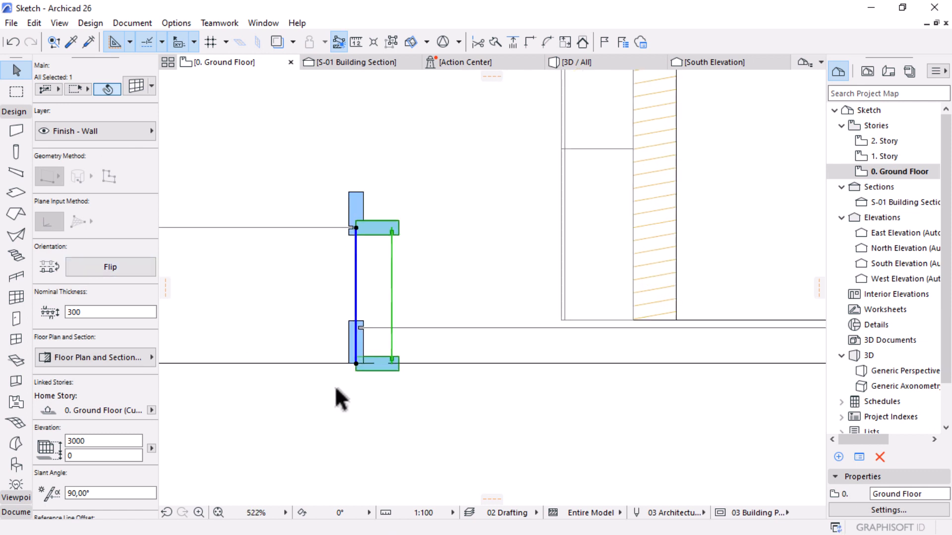
key("Escape")
scroll(384, 268, "down", 3)
scroll(384, 272, "down", 1)
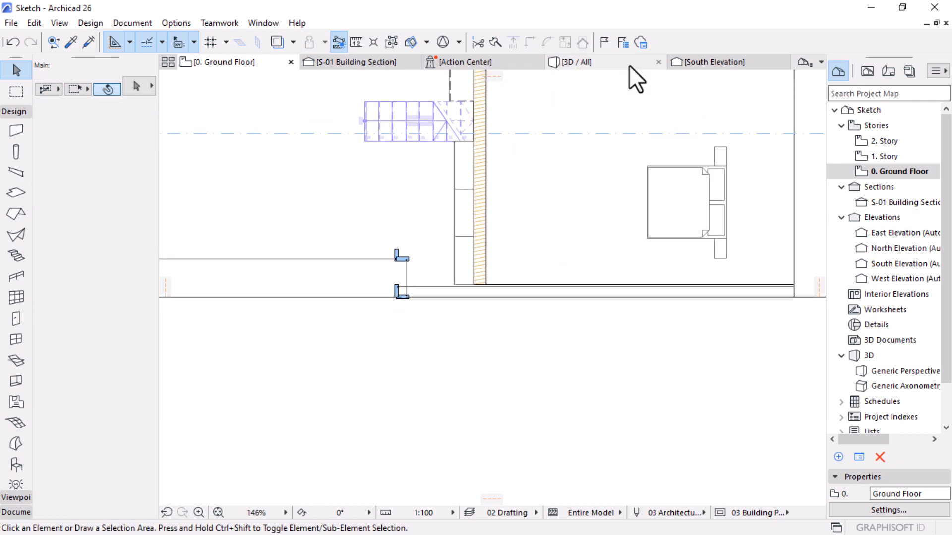
Step: Inspect the recessed, return and south-edge curtain walls from several angles in the 3D view
left_click(628, 64)
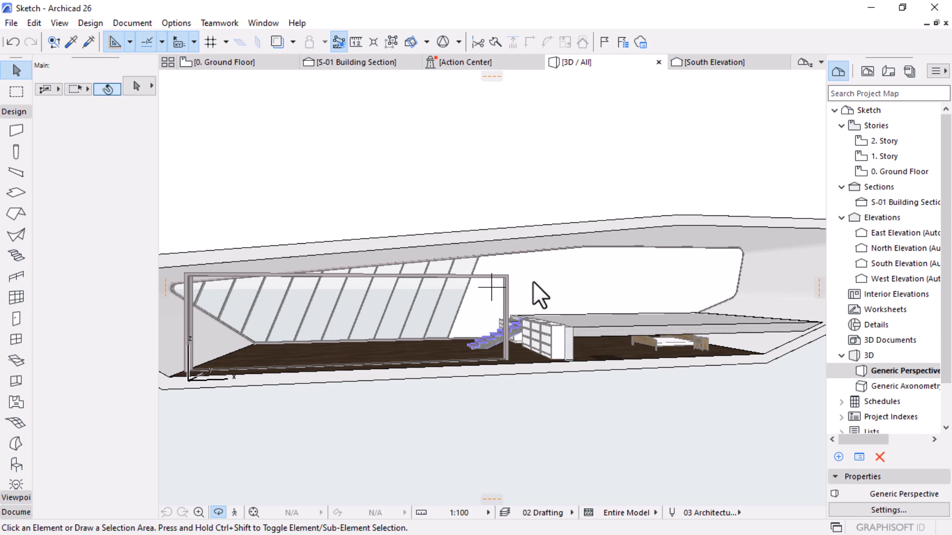
middle_click_drag(533, 281, 558, 307, "shift")
middle_click_drag(540, 350, 611, 269, "shift")
scroll(610, 271, "down", 3)
middle_click_drag(554, 302, 558, 299)
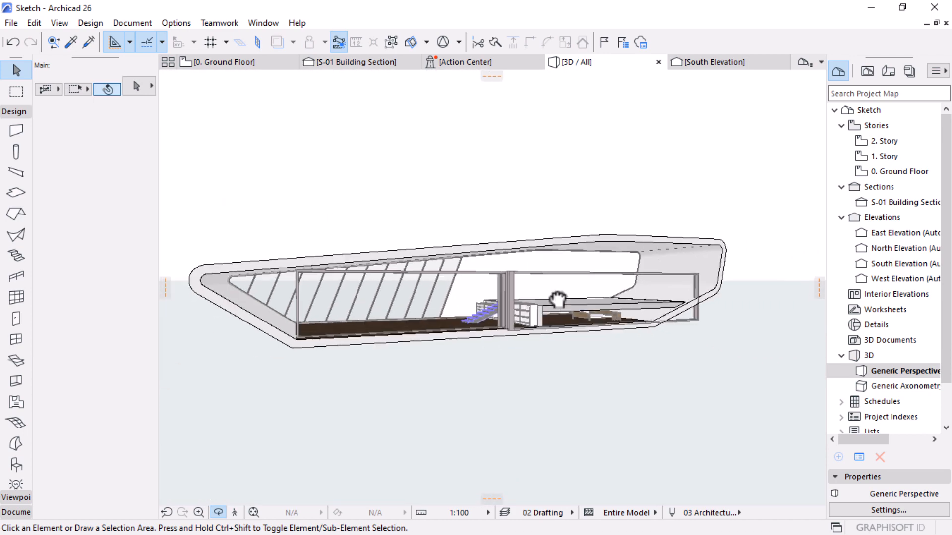
middle_click_drag(610, 346, 515, 319, "shift")
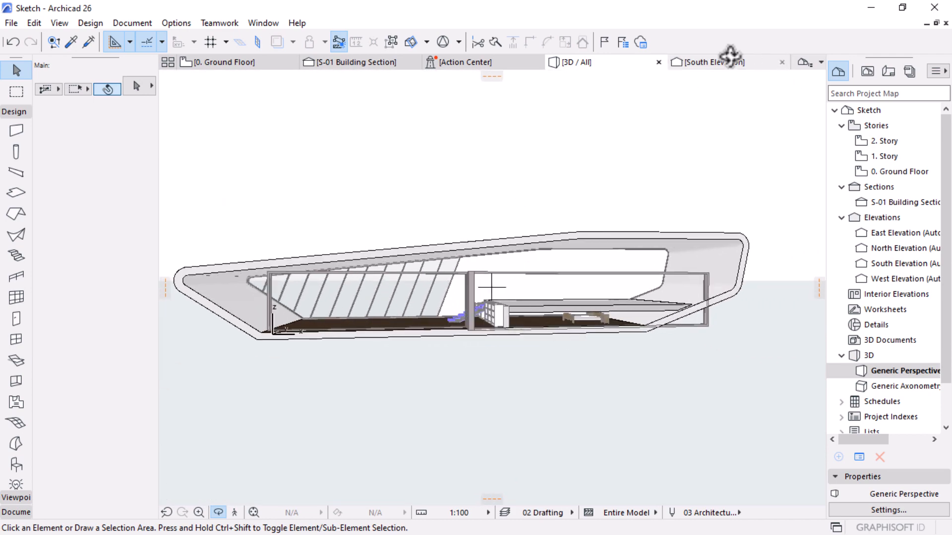
Step: Open the recessed curtain wall for editing in the South Elevation, showing its scheme grid and hiding its frames and junctions
left_click(724, 62)
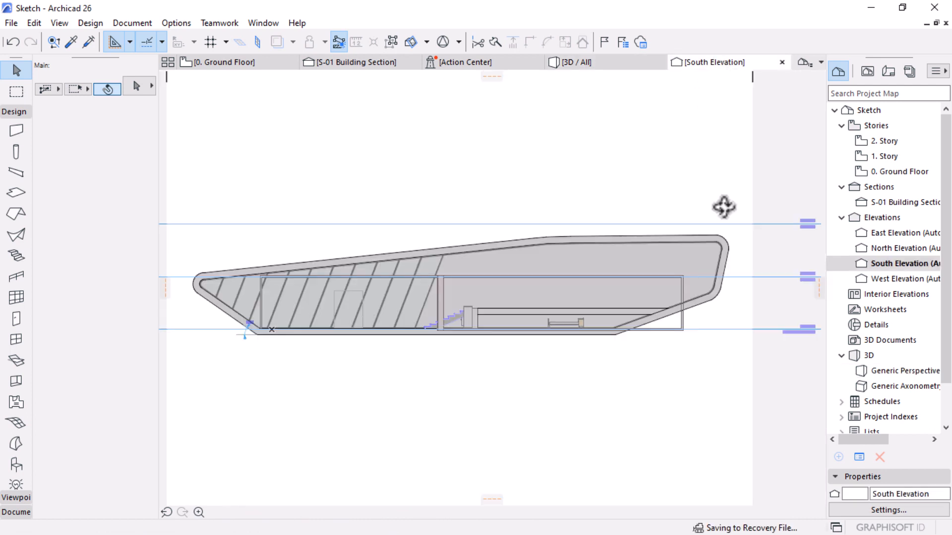
scroll(393, 294, "up", 4)
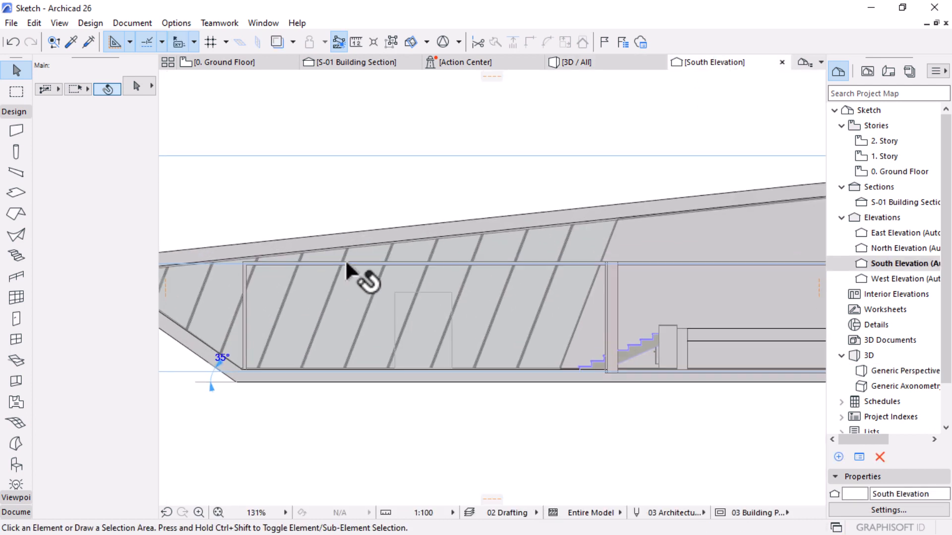
left_click(354, 269)
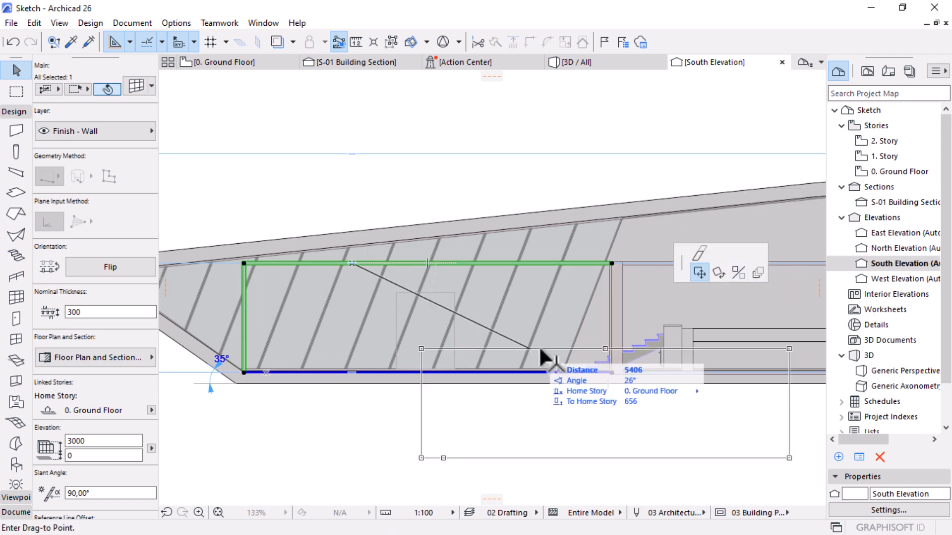
key("Escape")
left_click(530, 352)
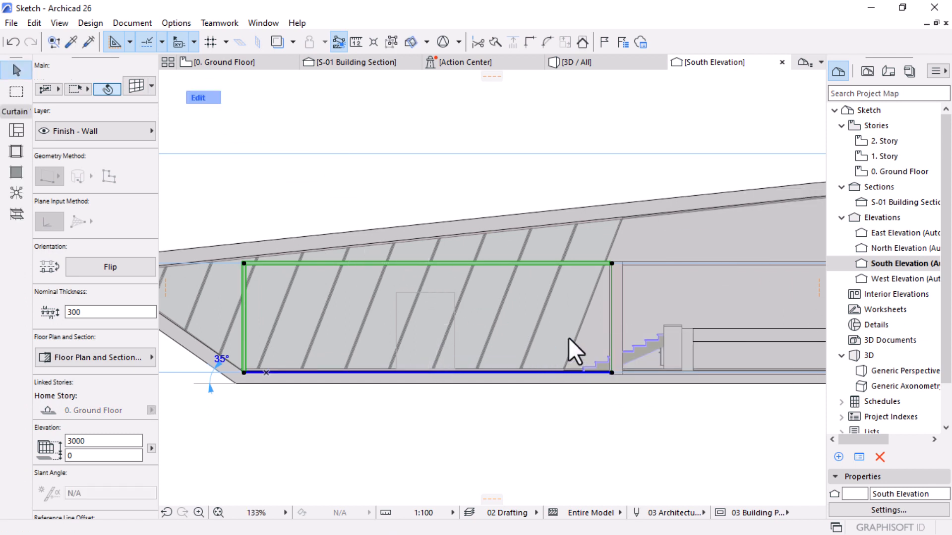
scroll(552, 217, "down", 2)
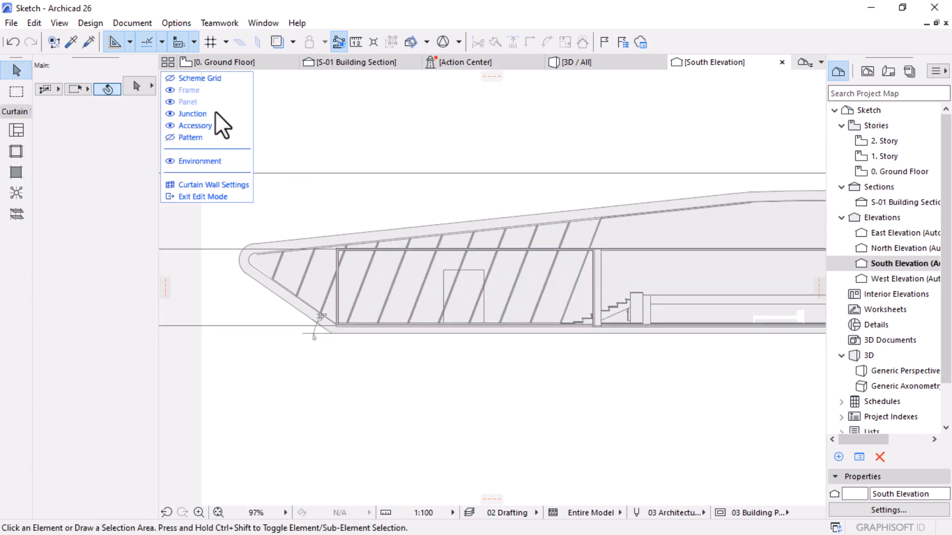
left_click(170, 90)
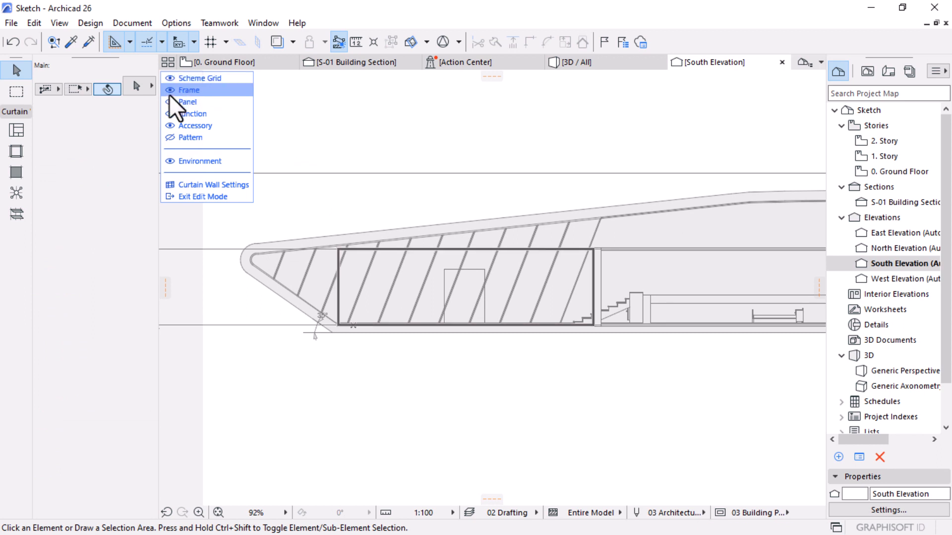
left_click(170, 113)
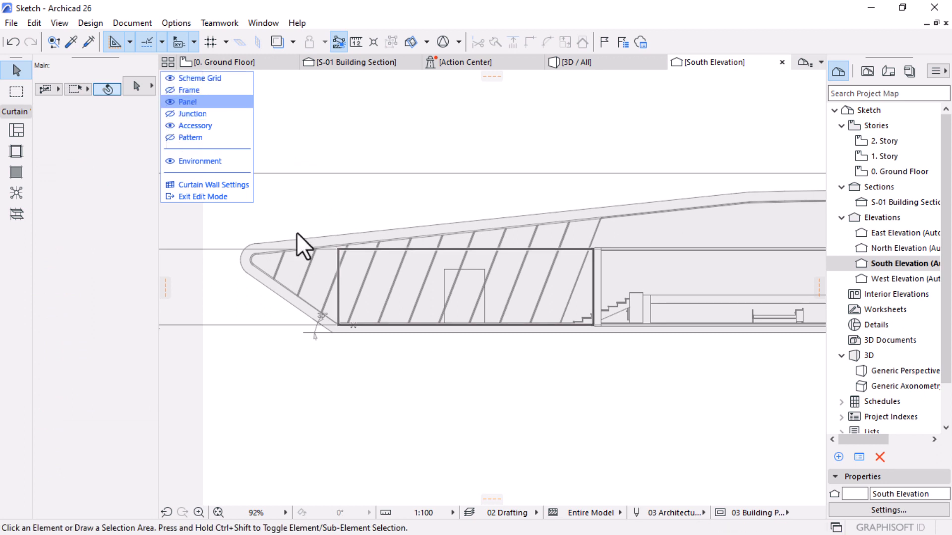
Step: Move the upper west corner node of the curtain wall's boundary to the start of the shell opening's rounded west end
scroll(275, 261, "up", 5)
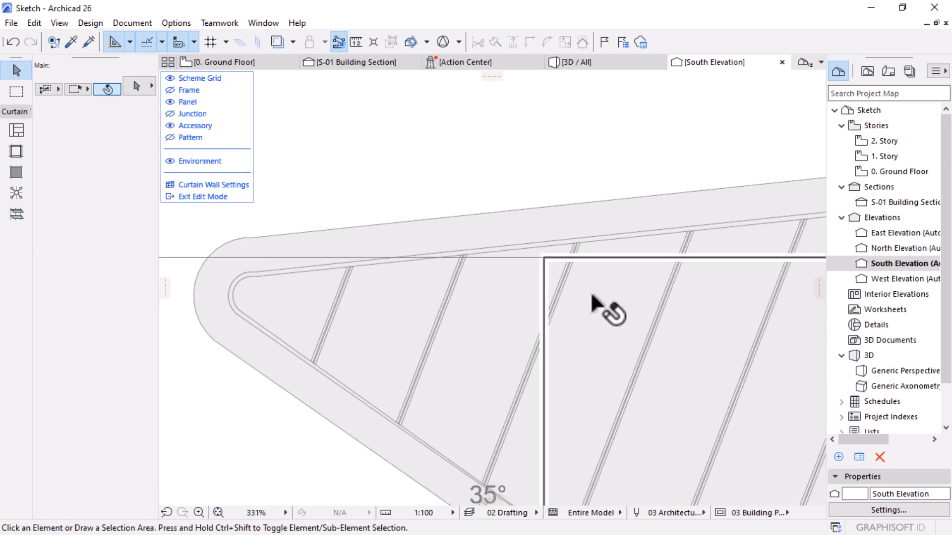
left_click(545, 267)
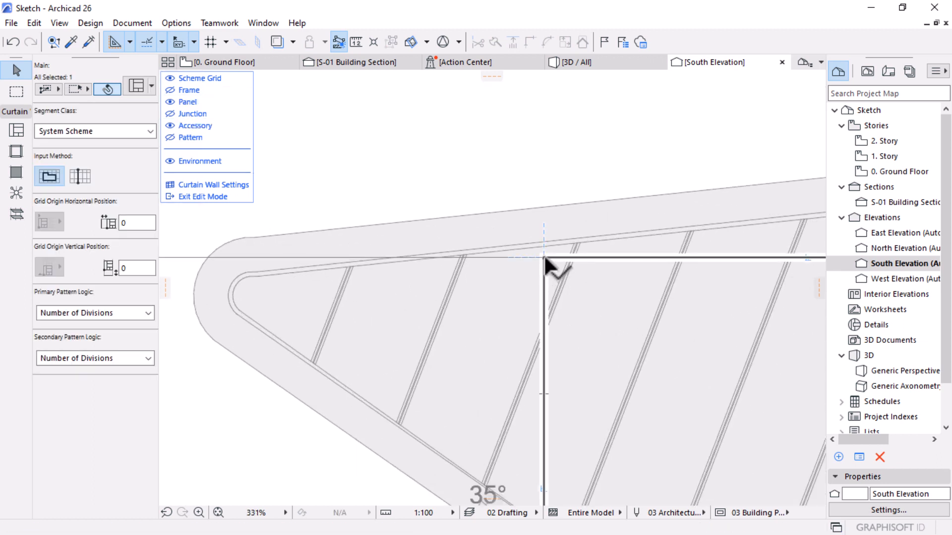
left_click(544, 257)
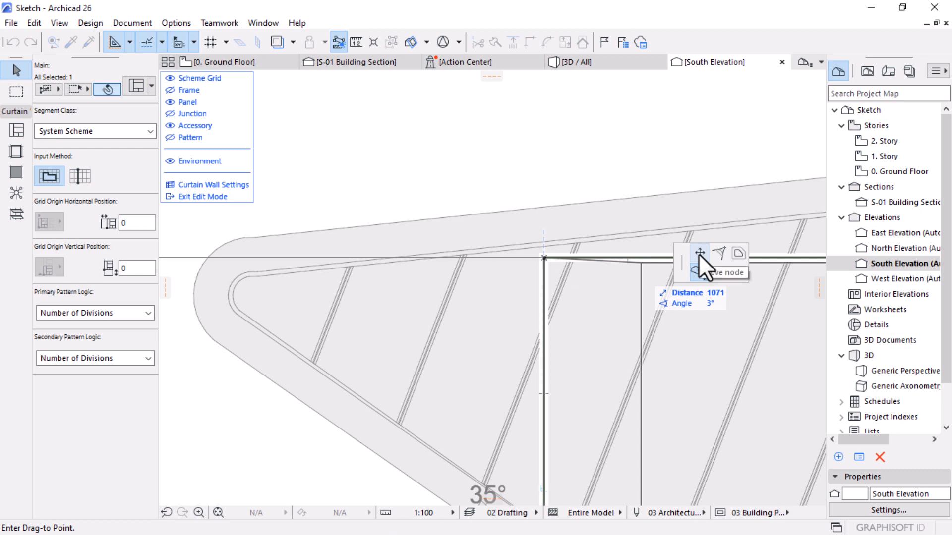
left_click(698, 270)
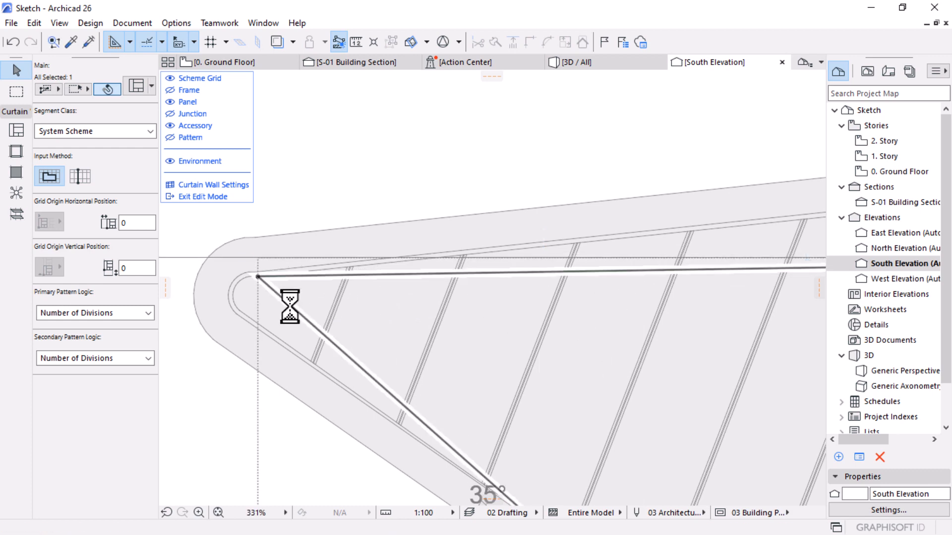
Step: Insert a new boundary node on the sloping west edge, at the first vertex of the shell opening's rounded end
left_click(290, 306)
scroll(241, 293, "up", 4)
left_click(699, 253)
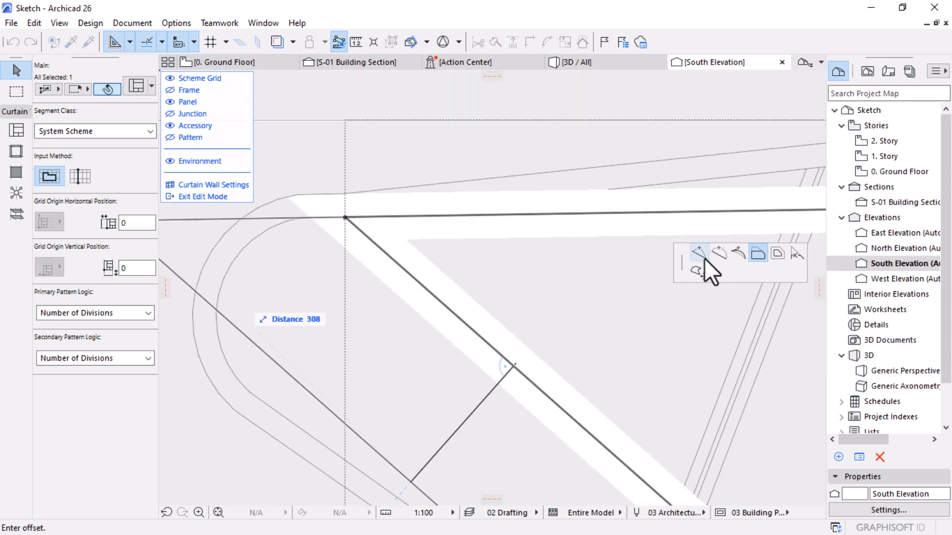
scroll(308, 213, "up", 3)
left_click(319, 242)
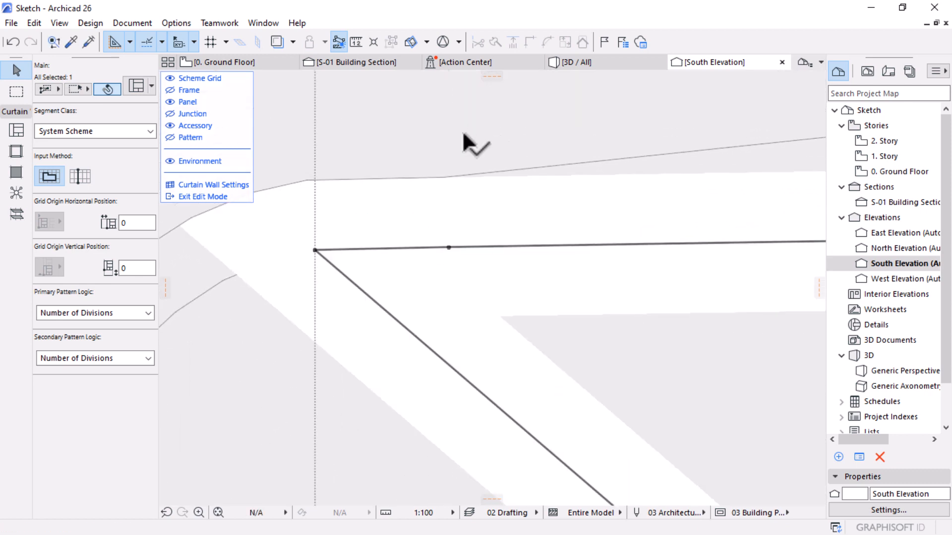
Step: Add boundary nodes vertex by vertex along the upper half of the shell opening's rounded west end
scroll(471, 141, "down", 4)
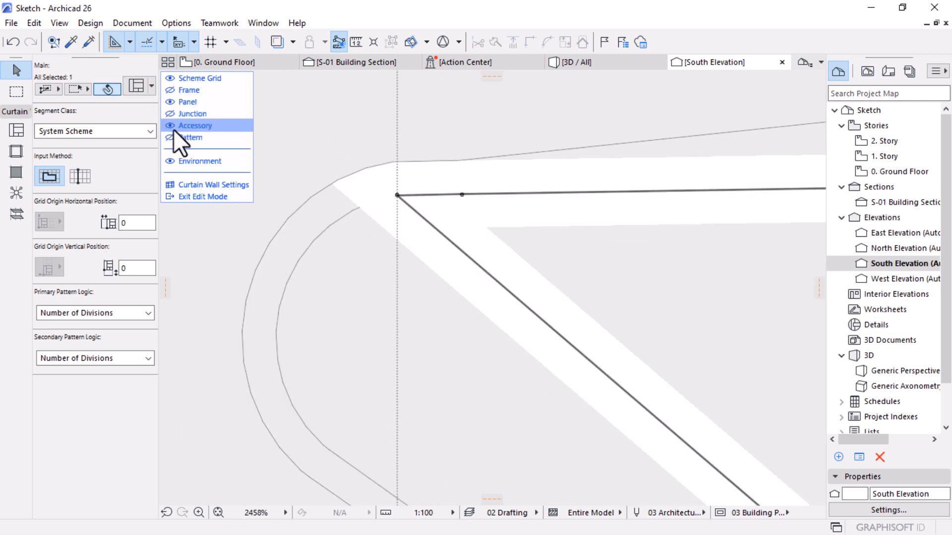
left_click(451, 242)
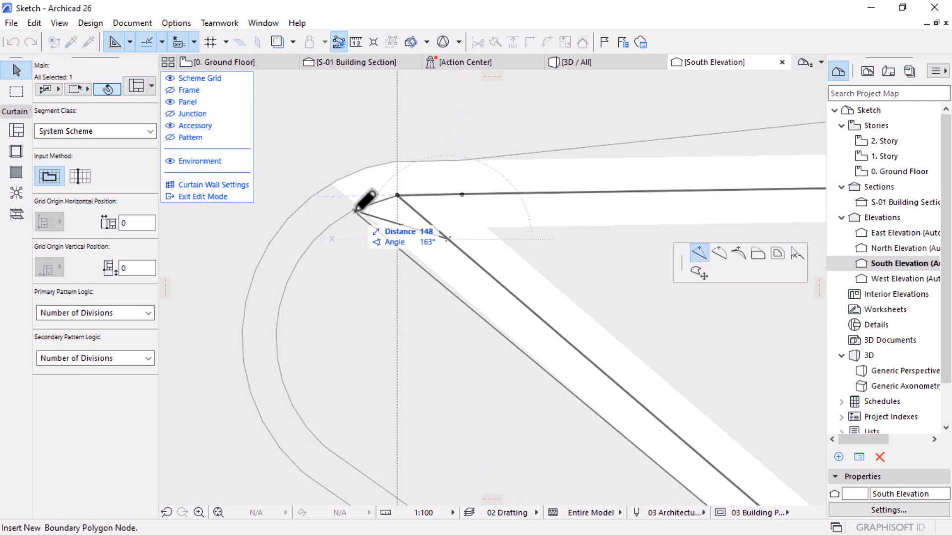
left_click(424, 271)
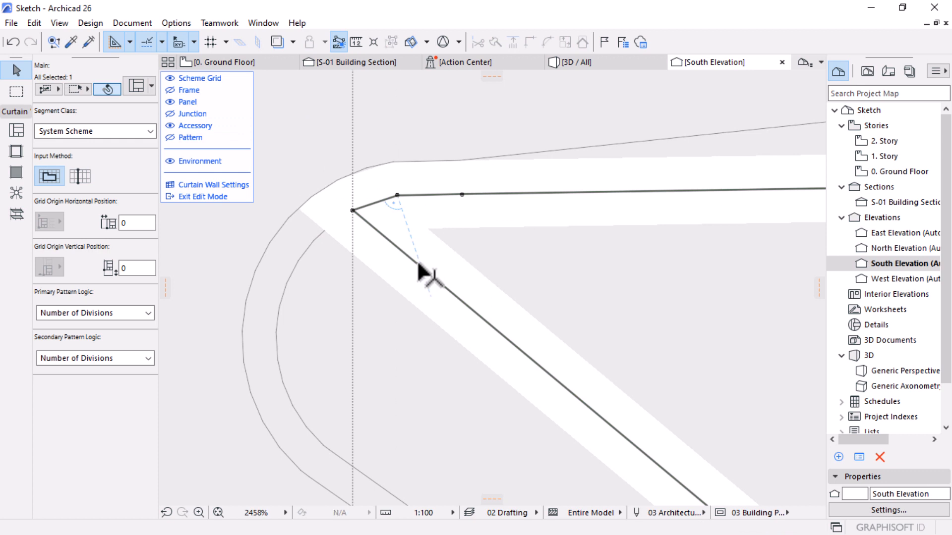
left_click(425, 271)
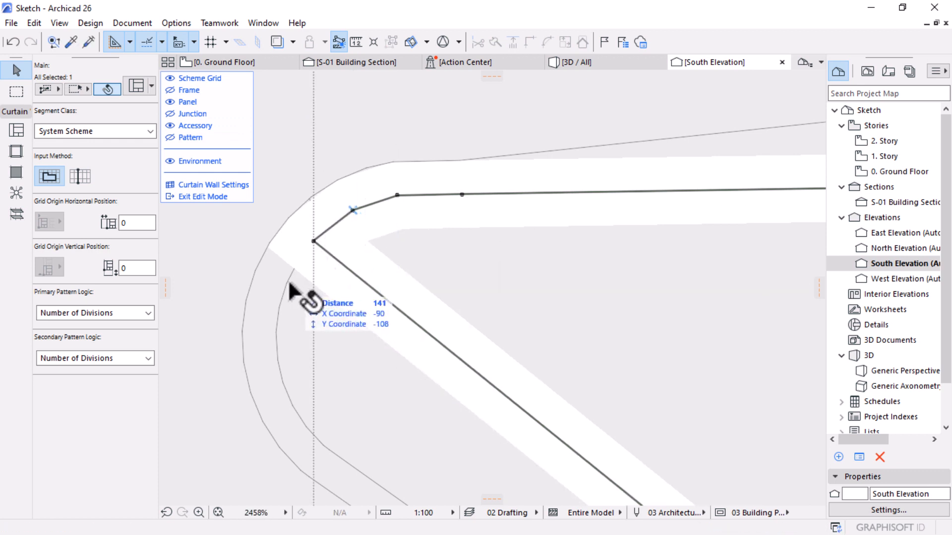
left_click(373, 289)
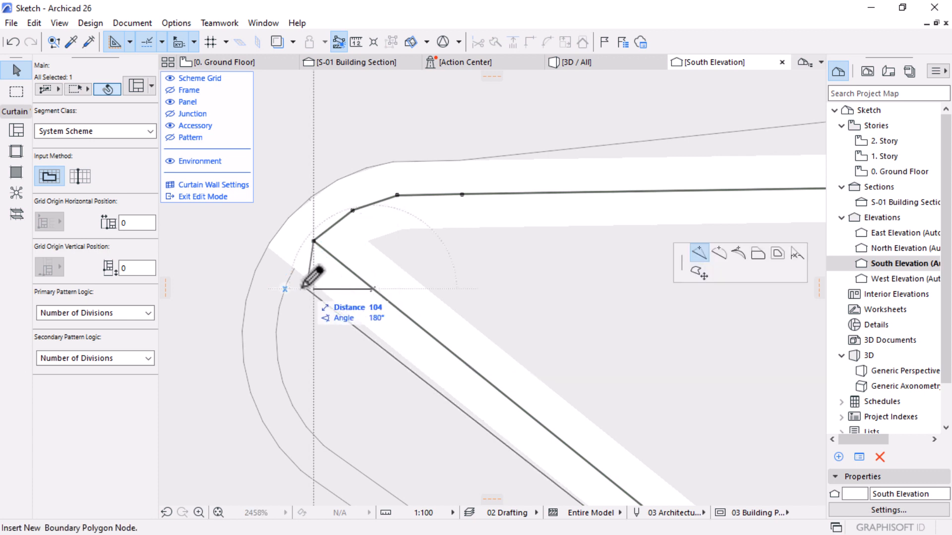
left_click(383, 335)
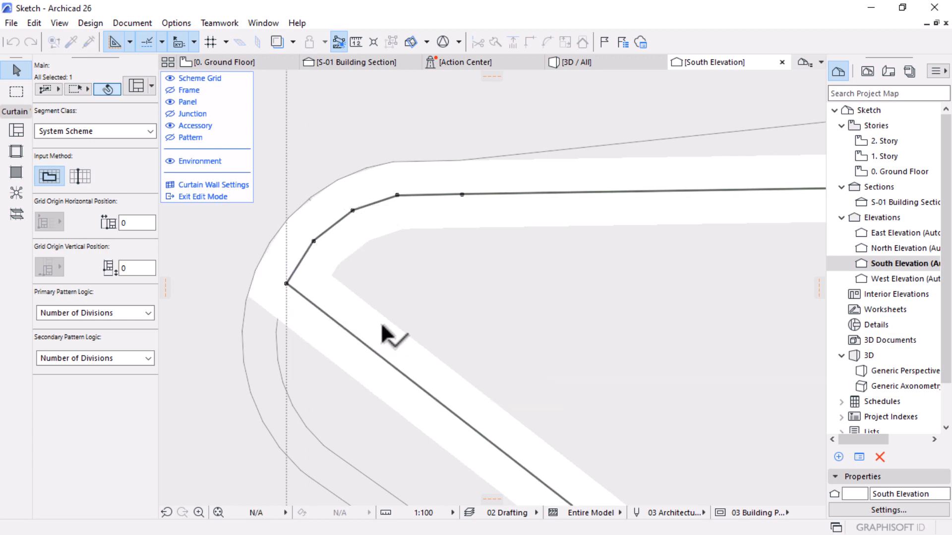
left_click(371, 350)
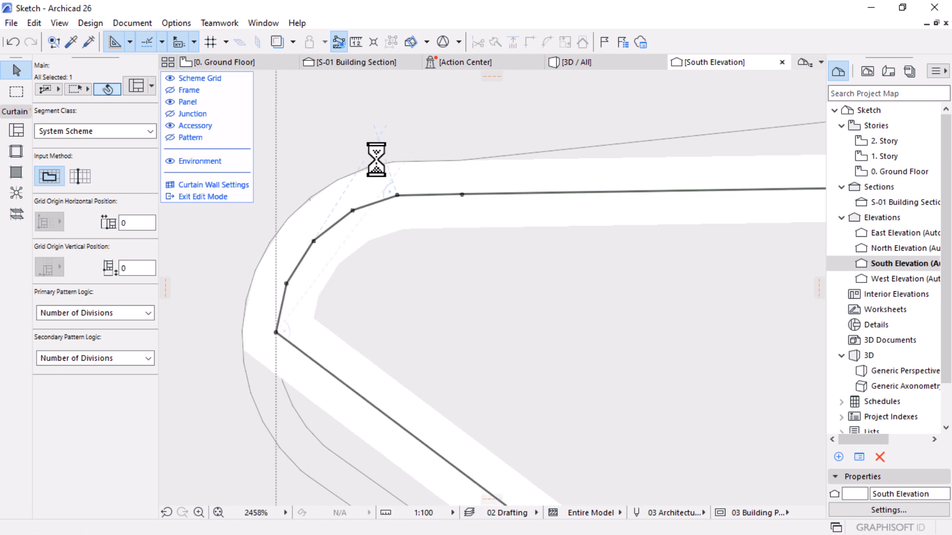
Step: Continue adding boundary nodes along the lower half of the rounded west end toward the sloping inner edge
scroll(383, 141, "down", 4)
scroll(333, 328, "up", 2)
left_click(385, 220)
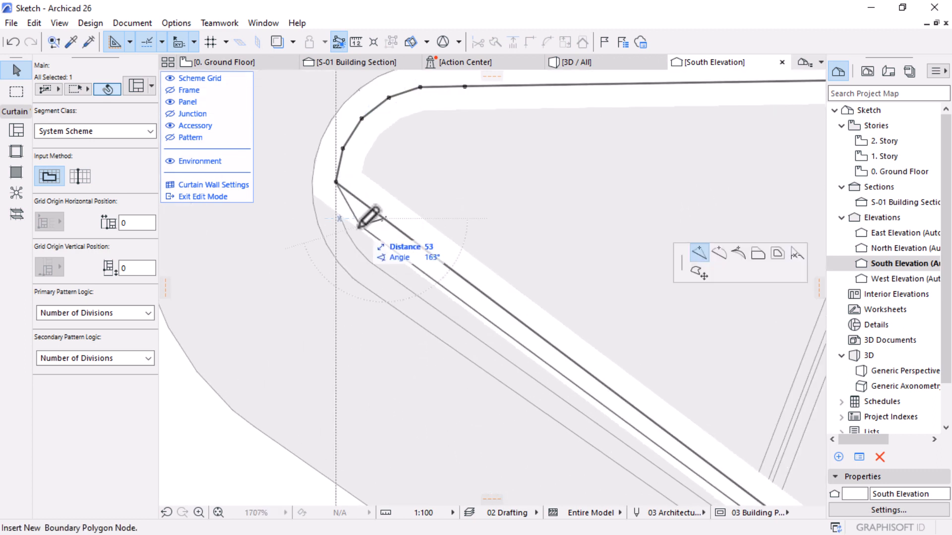
left_click(395, 270)
left_click(399, 272)
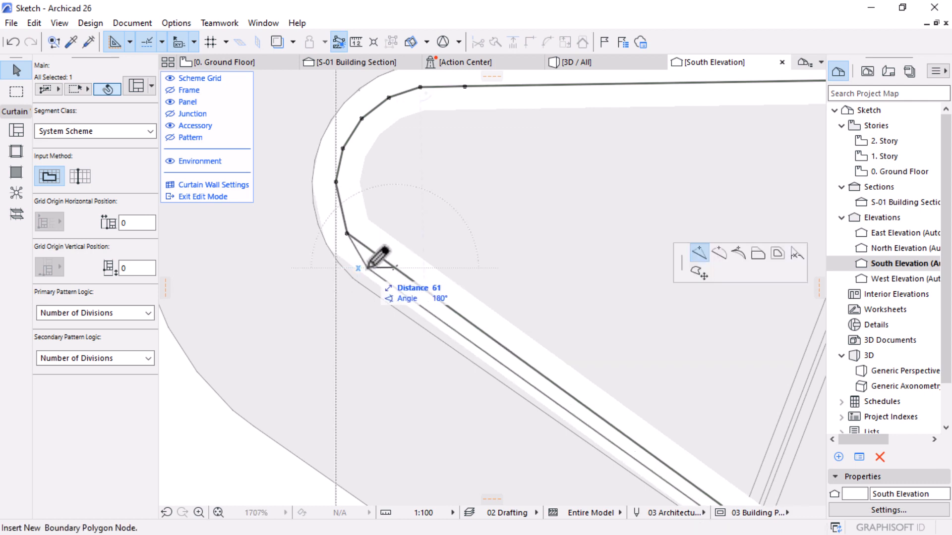
Step: Insert a boundary node at the lower end of the curved nose and move the lower-left corner node onto the inner slab corner
left_click(366, 268)
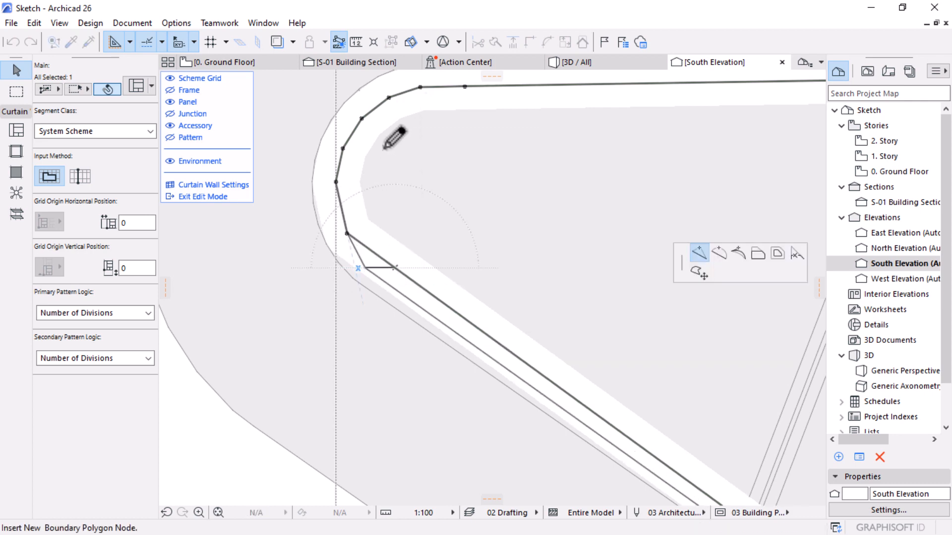
scroll(358, 200, "down", 5)
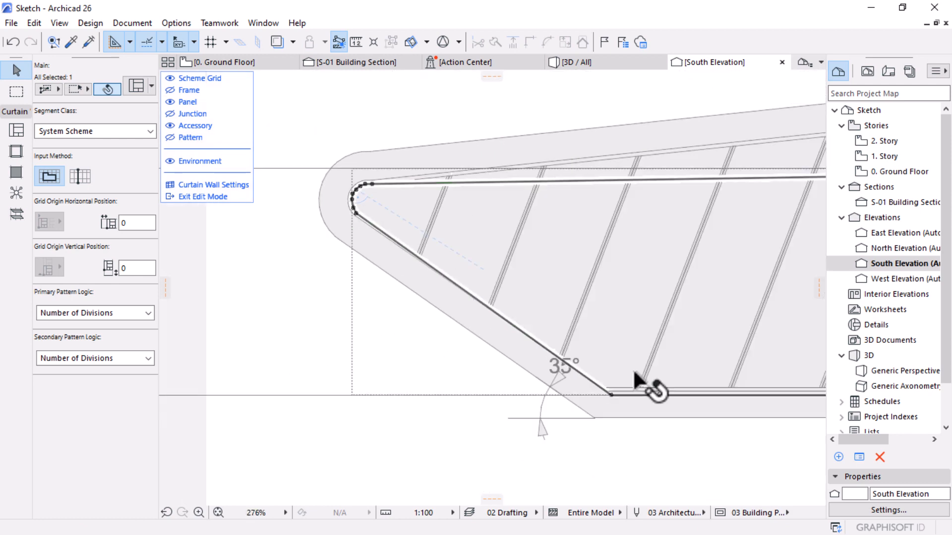
scroll(620, 384, "up", 8)
left_click(606, 366)
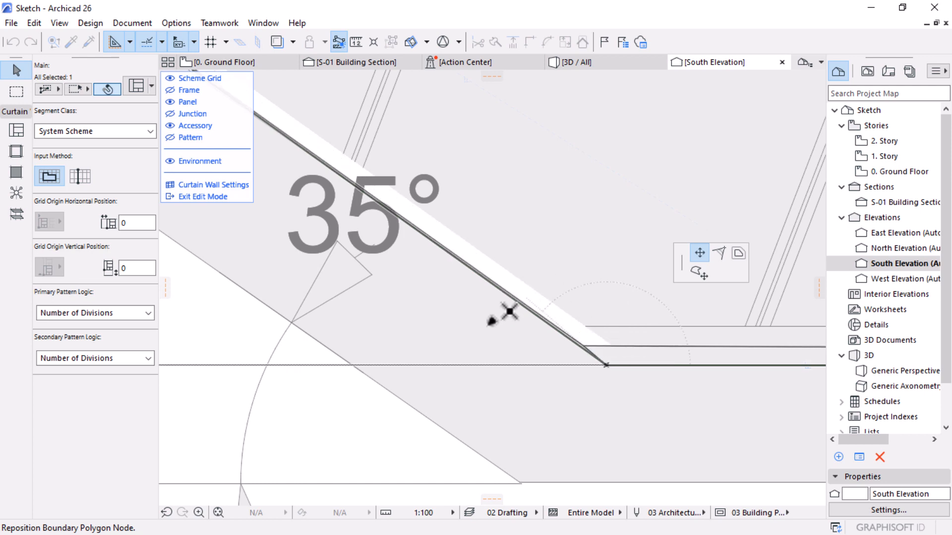
scroll(463, 333, "down", 9)
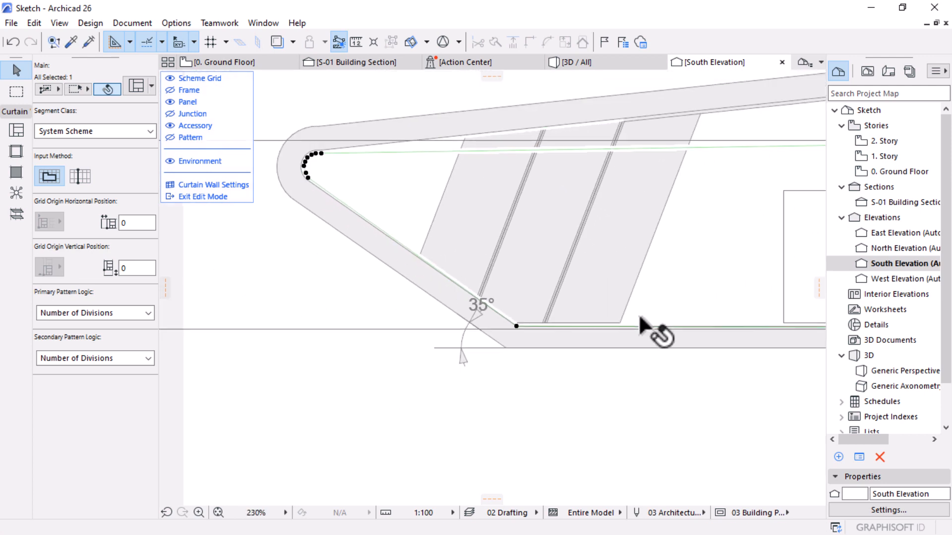
Step: Reposition the boundary's lower-right node 50 vertically upward onto the floor line
scroll(227, 342, "down", 2)
middle_click_drag(687, 313, 524, 329)
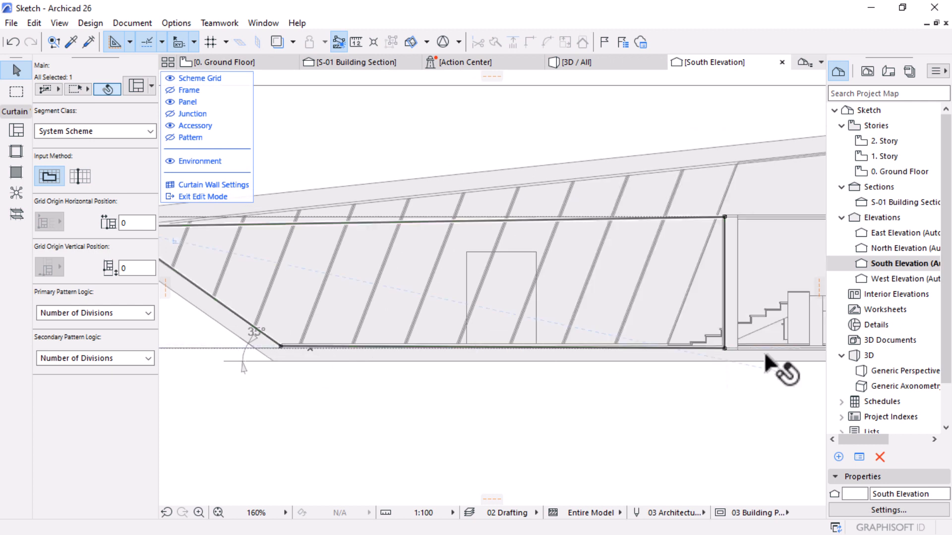
scroll(747, 348, "up", 6)
scroll(689, 334, "up", 2)
left_click(670, 350)
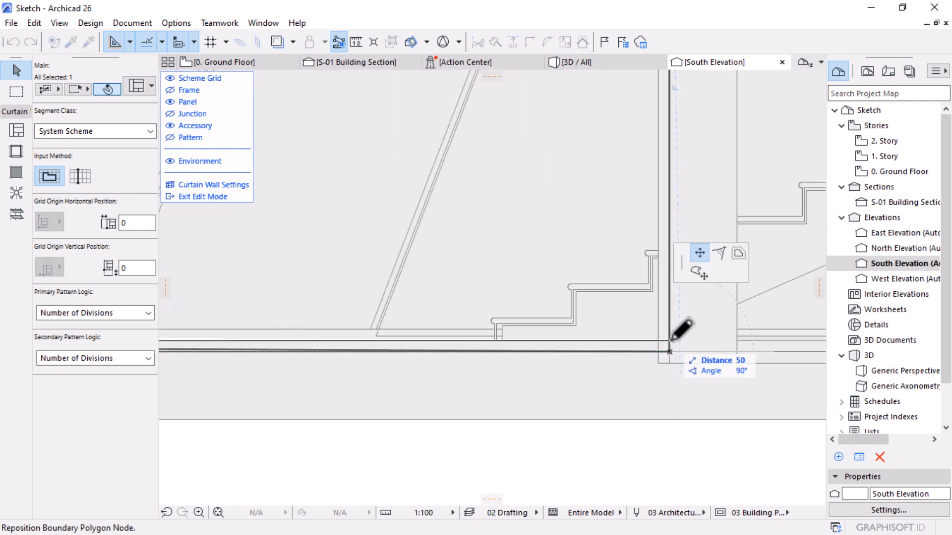
scroll(641, 352, "down", 8)
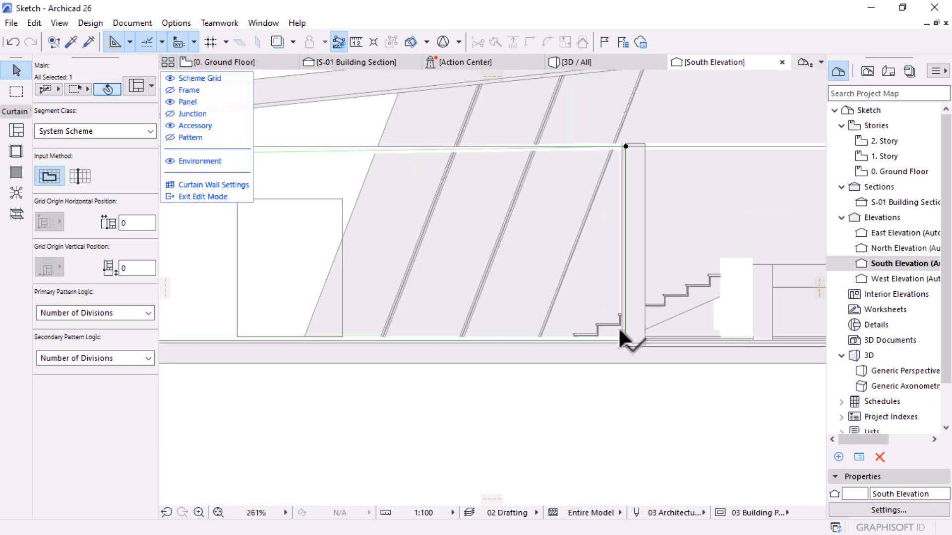
Step: Reshape the boundary's right edge, moving its upper node to the roof underside and its lower node to the foot of the rightmost slanted line
scroll(620, 218, "up", 4)
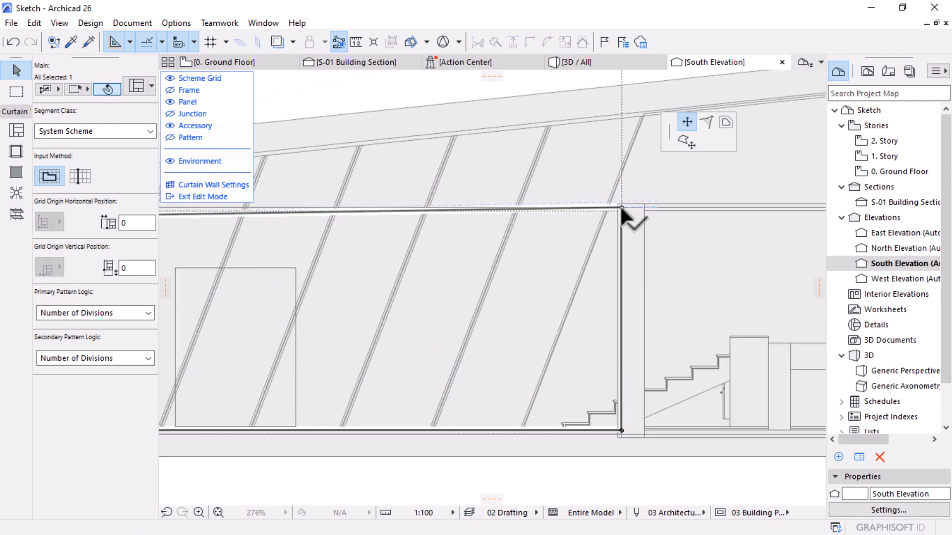
left_click(621, 210)
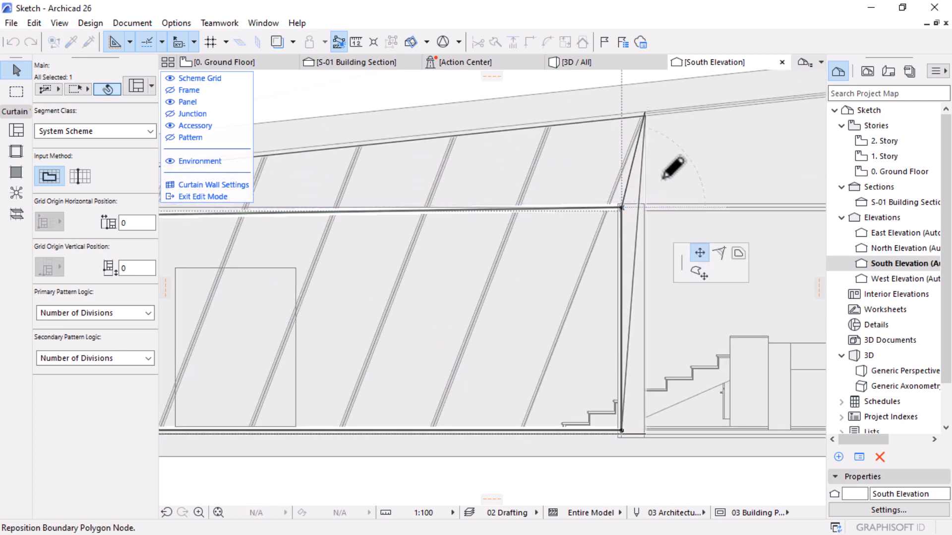
scroll(699, 171, "down", 2)
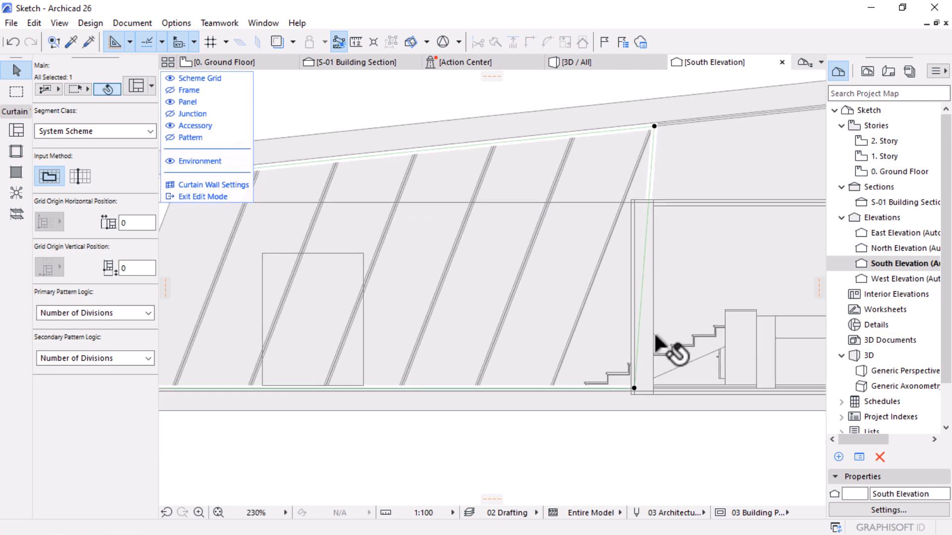
left_click(632, 386)
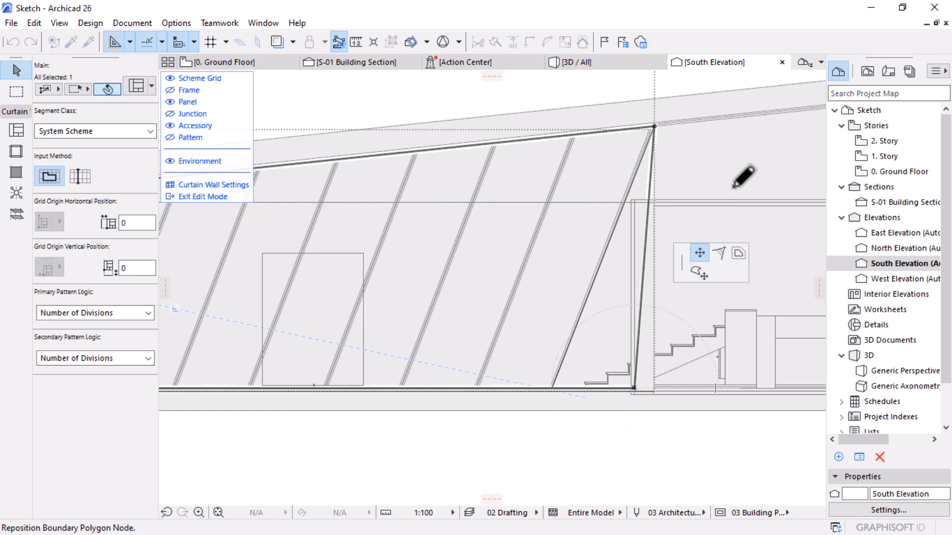
scroll(738, 240, "down", 3)
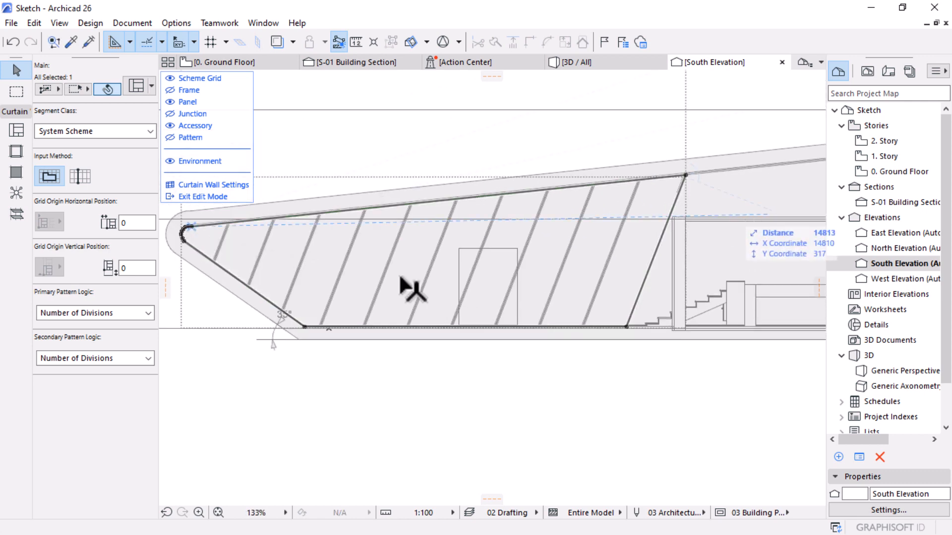
scroll(267, 285, "up", 2)
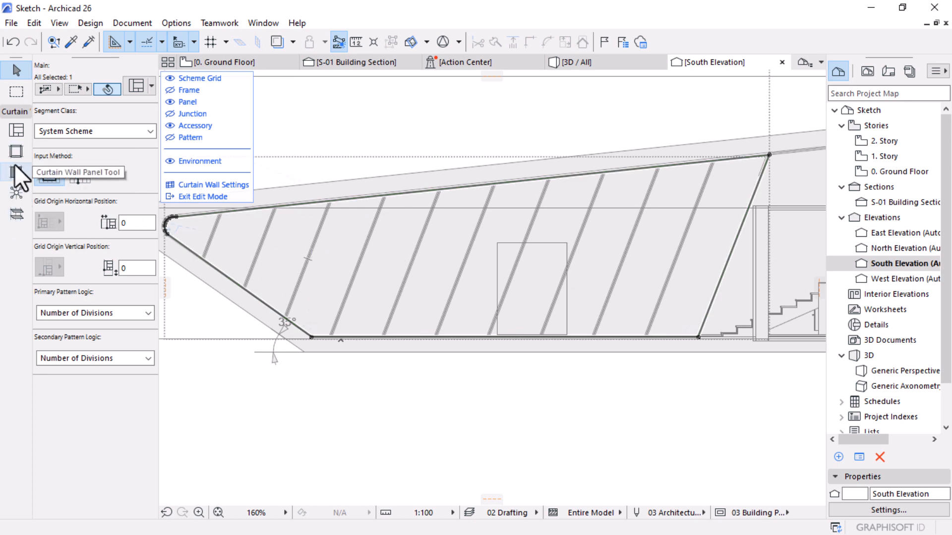
Step: Activate the Curtain Wall Frame tool and show the curtain wall's frames
left_click(16, 151)
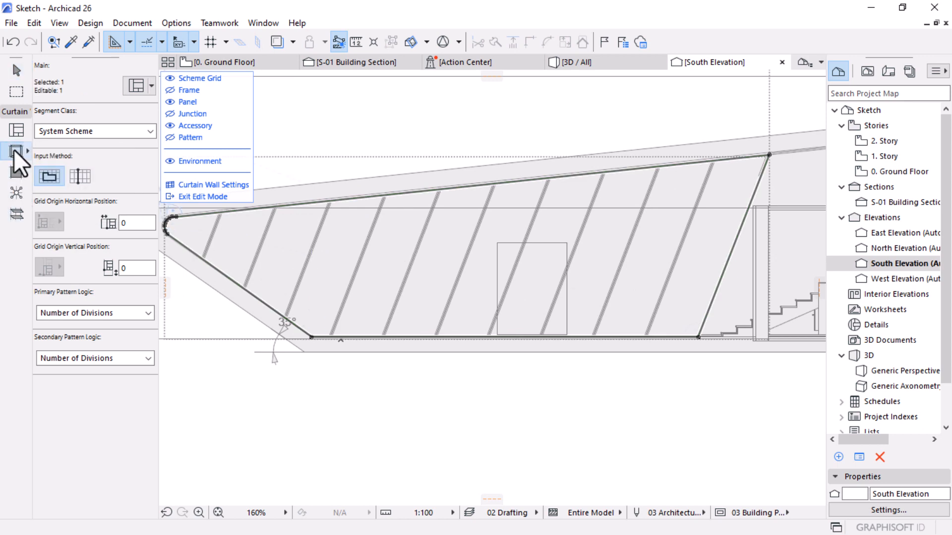
left_click(172, 91)
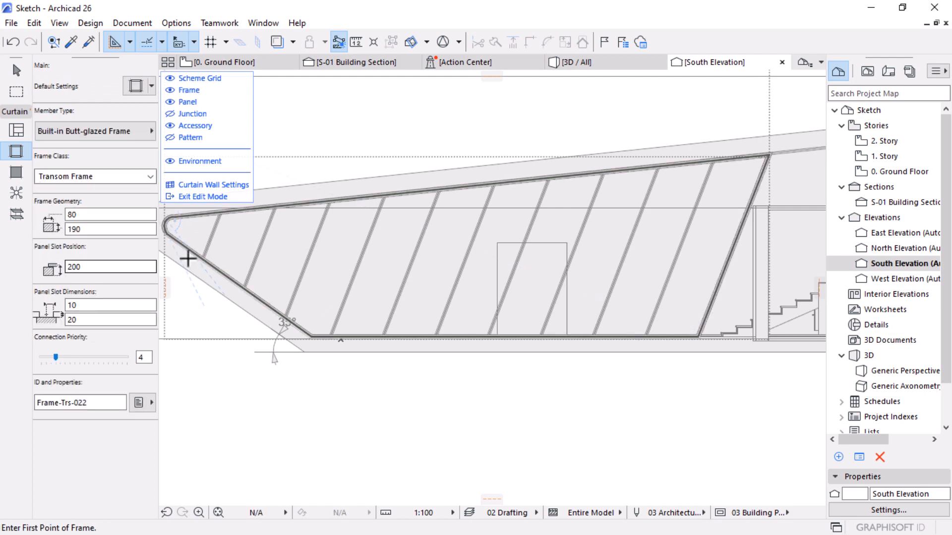
scroll(187, 258, "up", 5)
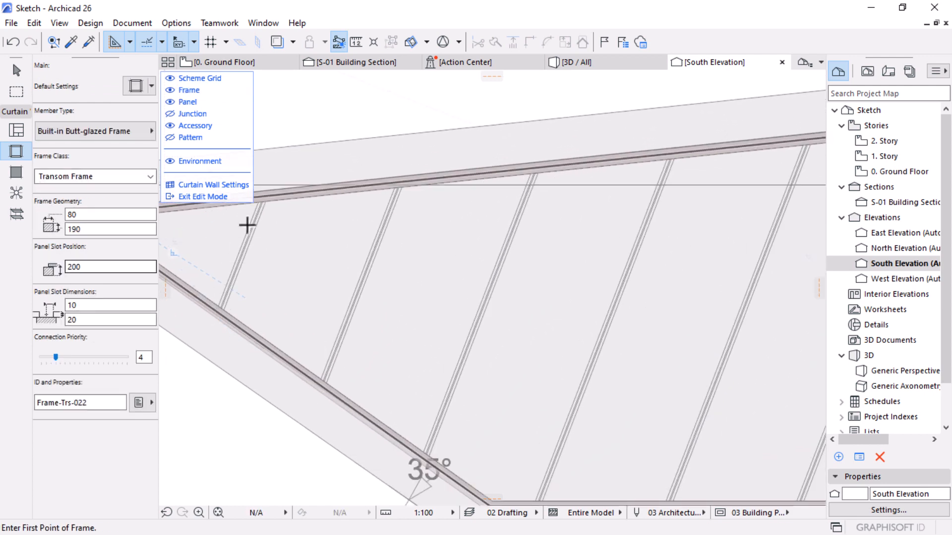
scroll(218, 308, "down", 5)
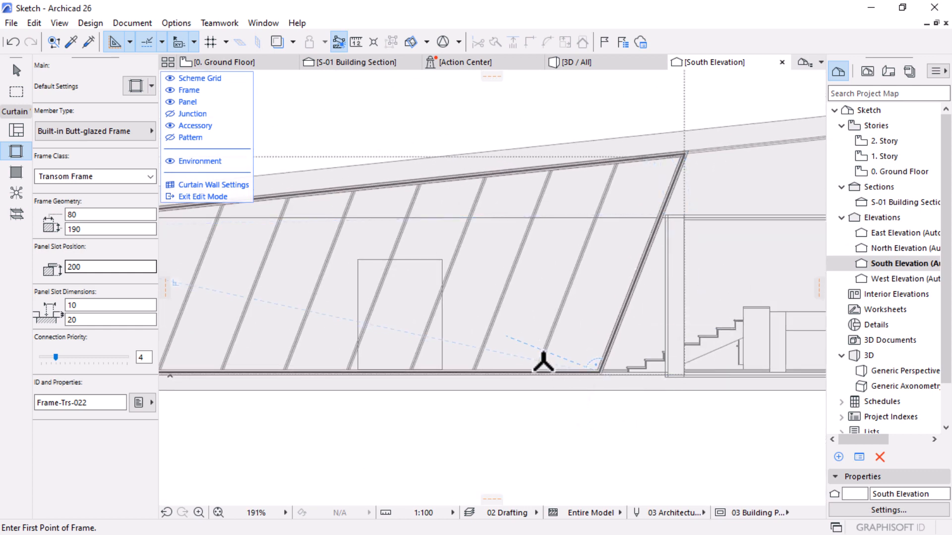
left_click(17, 70)
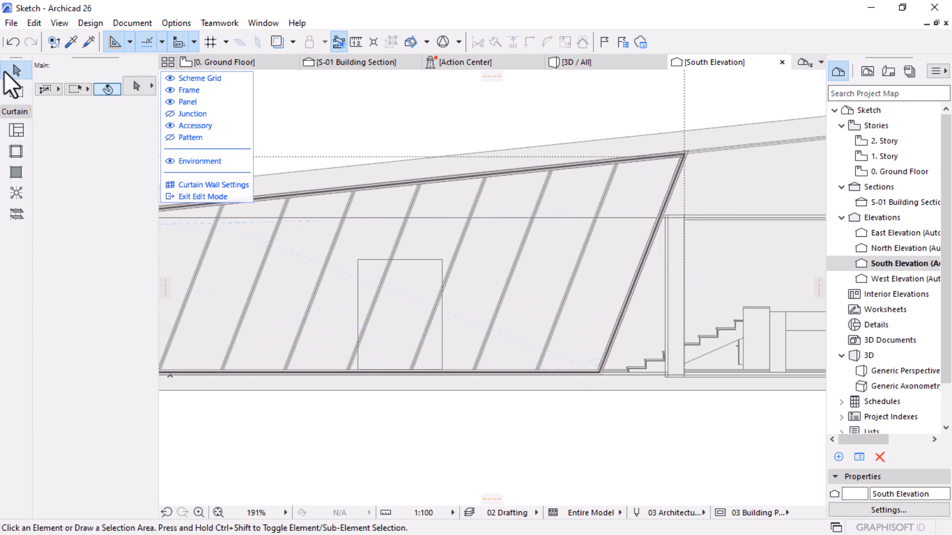
mouse_move(514, 430)
left_mouse_down()
mouse_move(648, 350)
mouse_move(548, 427)
left_mouse_up()
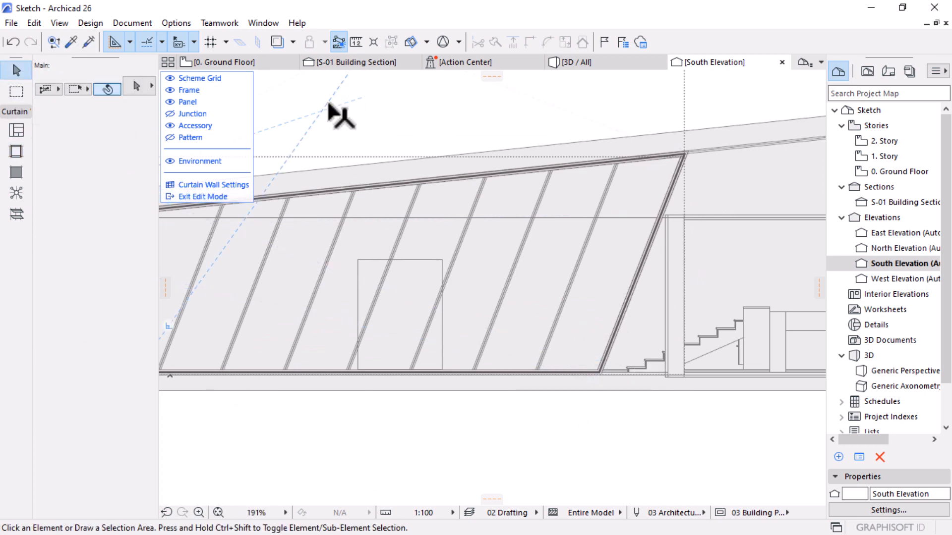
mouse_move(463, 119)
left_mouse_down()
mouse_move(445, 103)
mouse_move(332, 109)
left_mouse_up()
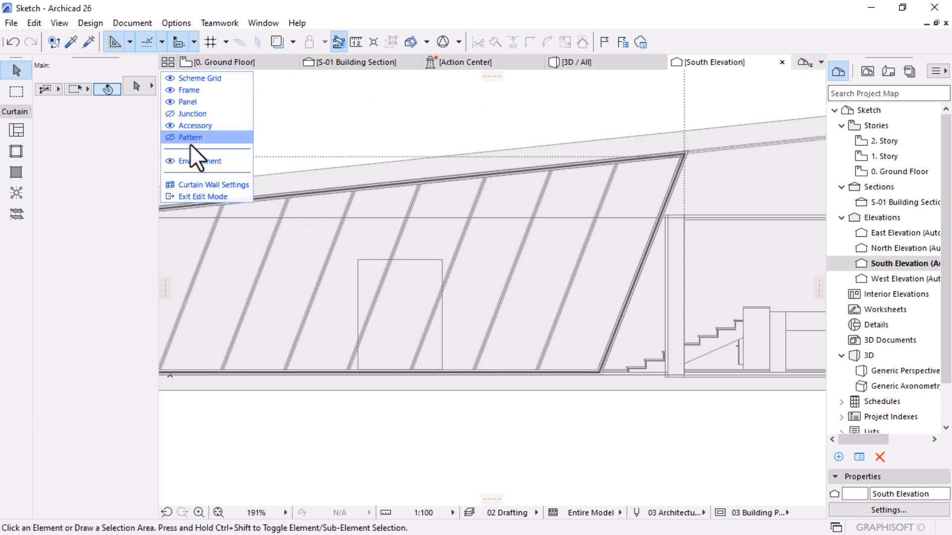
Step: Place a Built-in Butt-glazed Transom Frame along the rightmost interior slanted guide line, from the bottom frame to the top frame
left_click(15, 151)
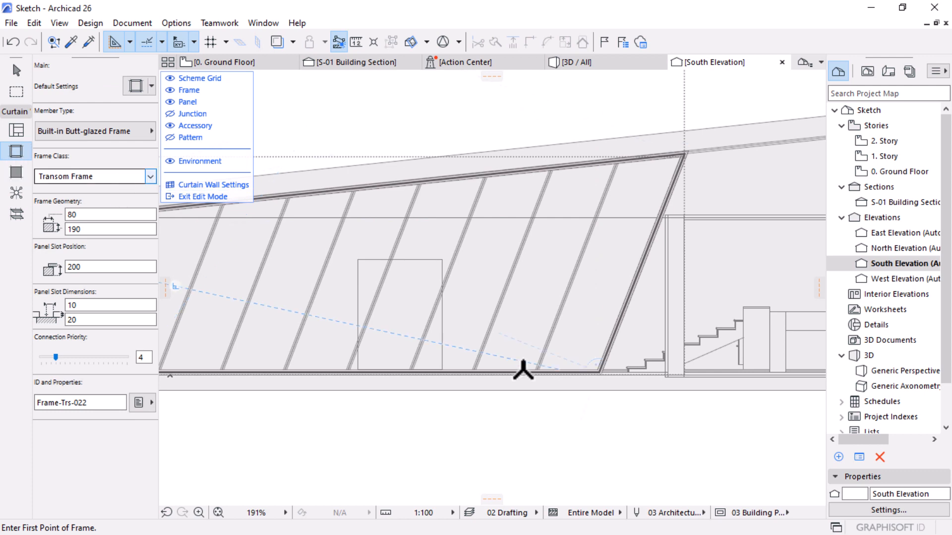
scroll(501, 392, "up", 3)
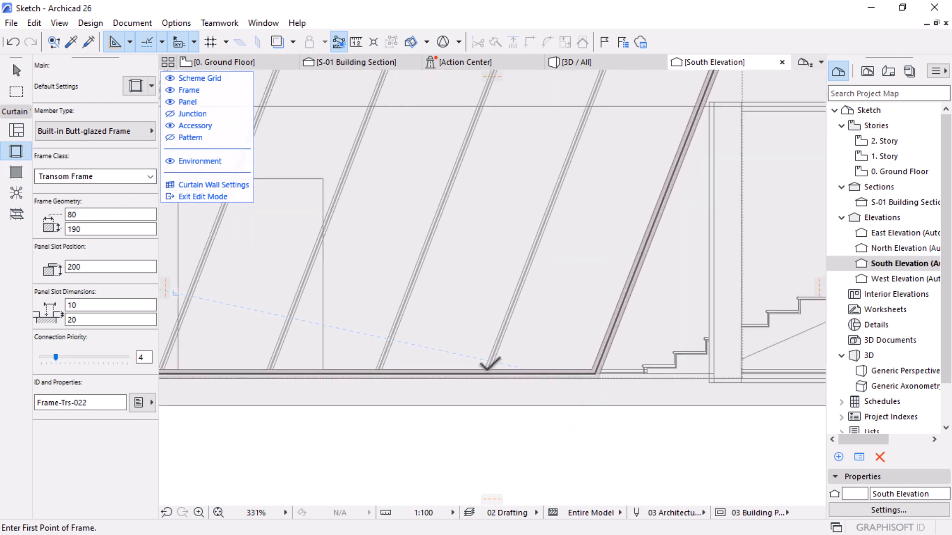
left_click(488, 367)
scroll(517, 278, "down", 2)
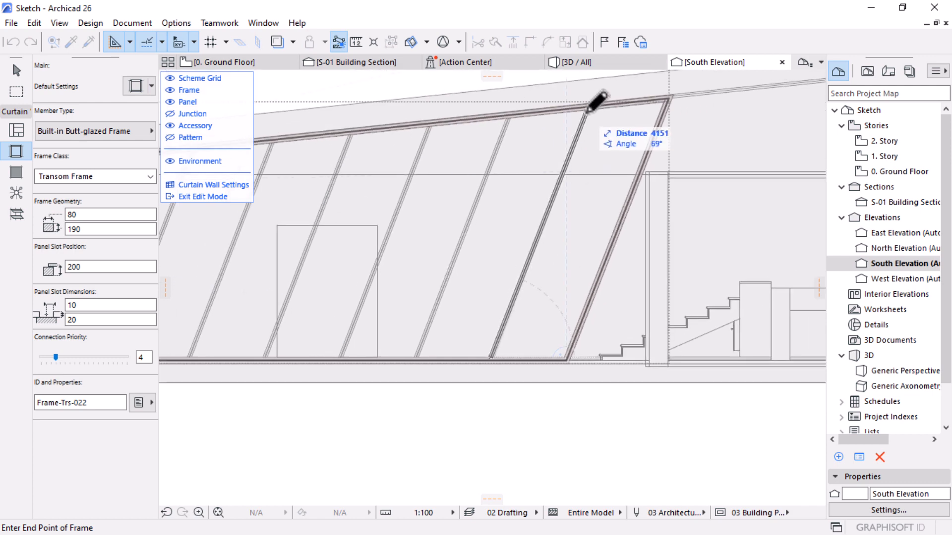
left_click(589, 103)
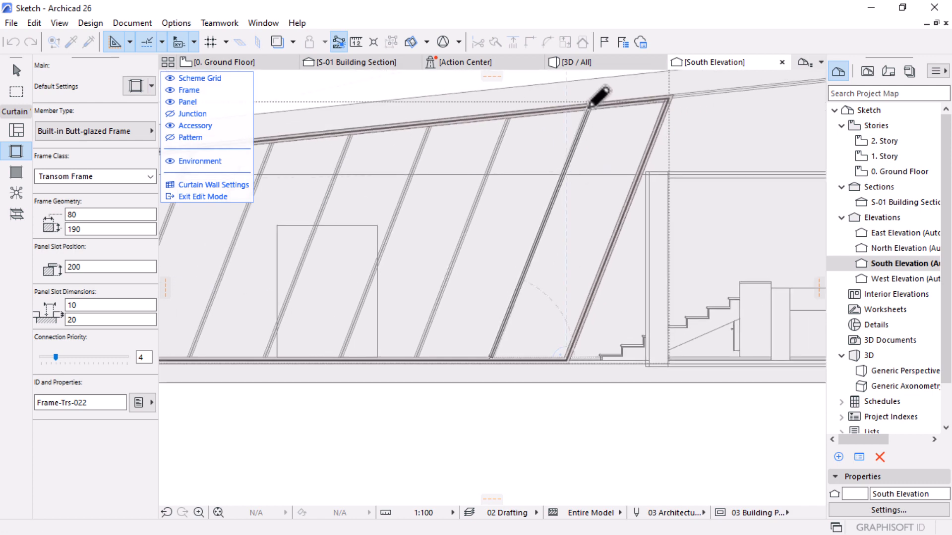
left_click(589, 104)
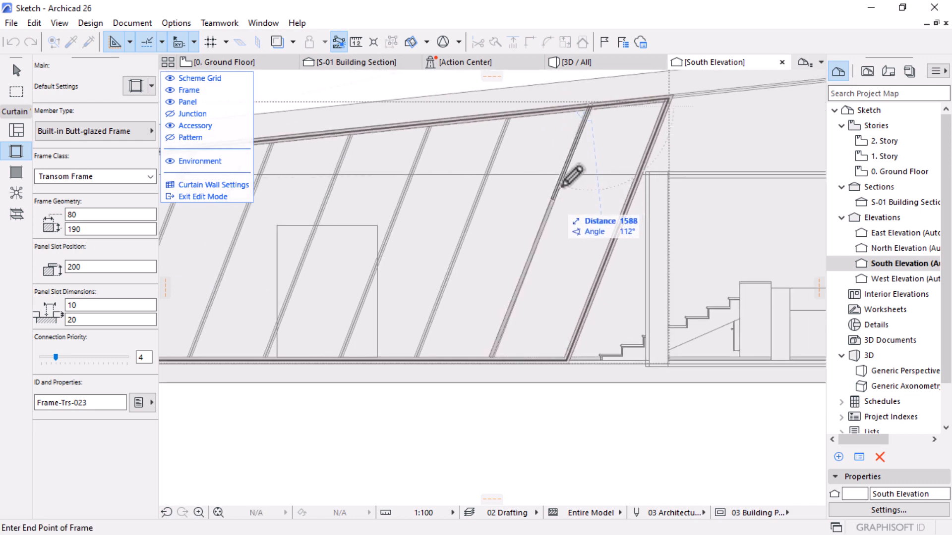
right_click(600, 120)
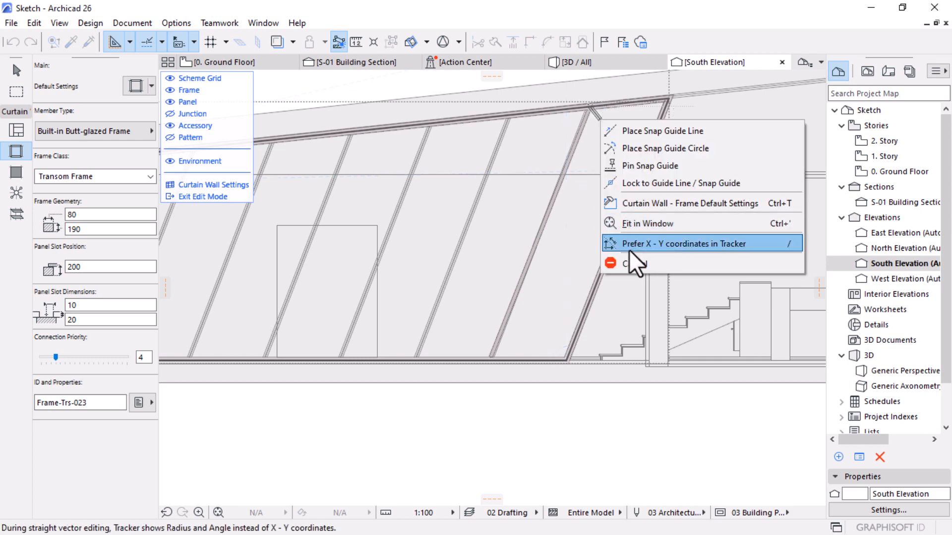
key("Escape")
scroll(592, 101, "up", 3)
scroll(595, 100, "up", 2)
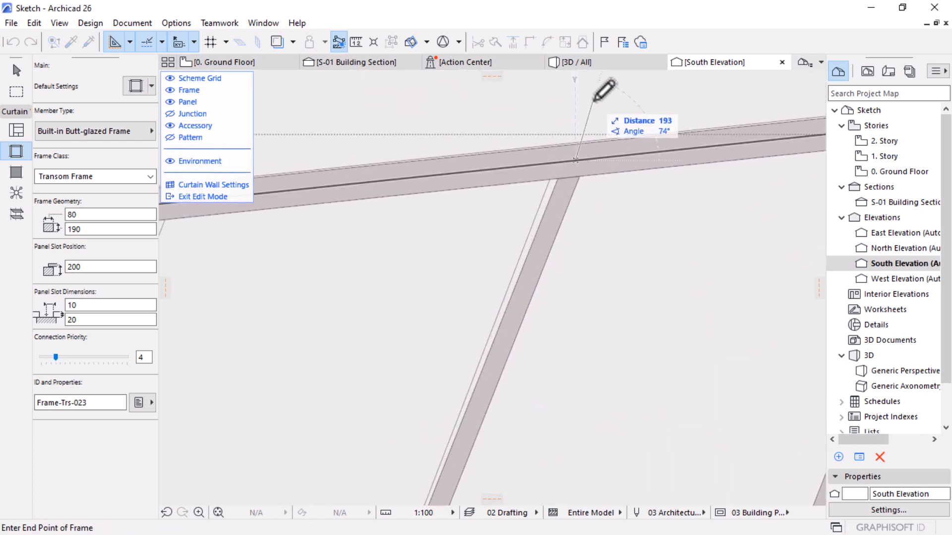
left_click(587, 158)
scroll(580, 143, "up", 5)
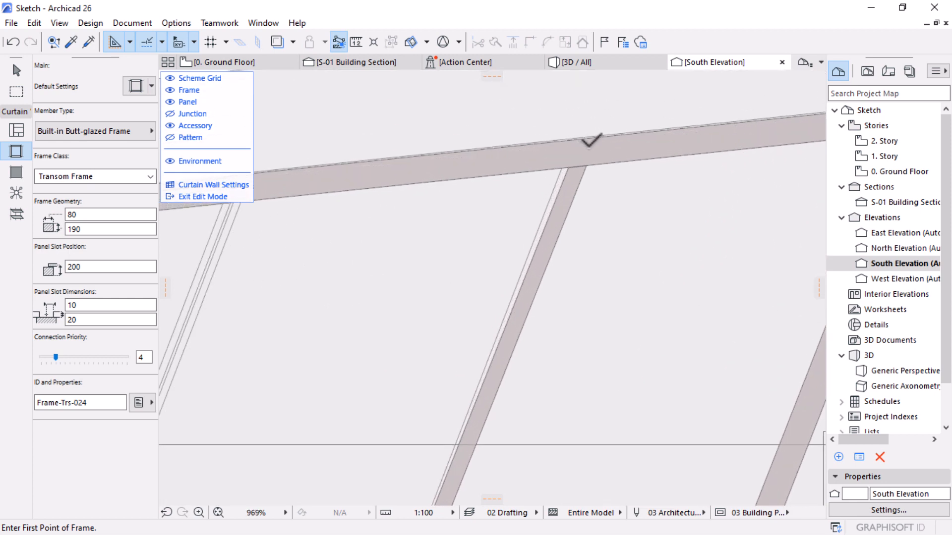
Step: Select the new slanted frame and stretch its upper end along the top frame to align with the slanted guide line
left_click(16, 70)
left_click(570, 193)
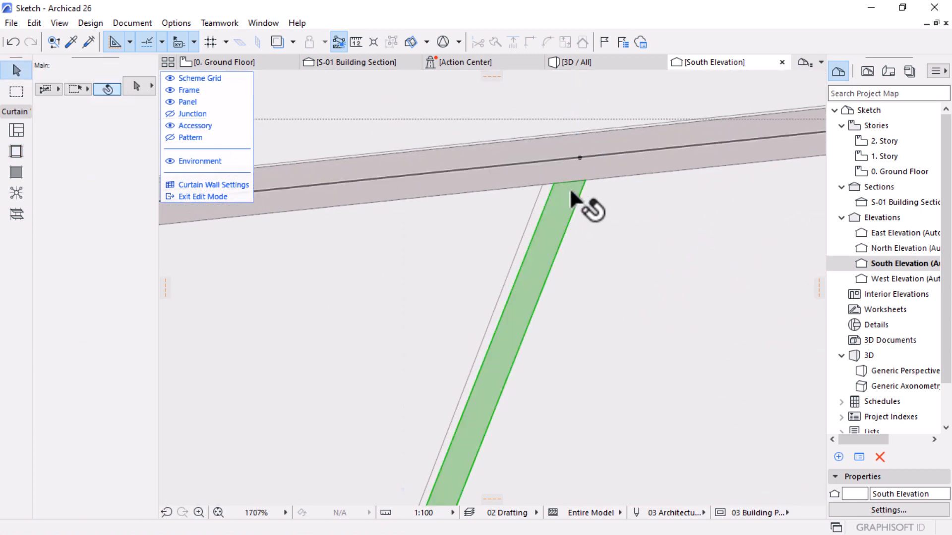
left_click(578, 153)
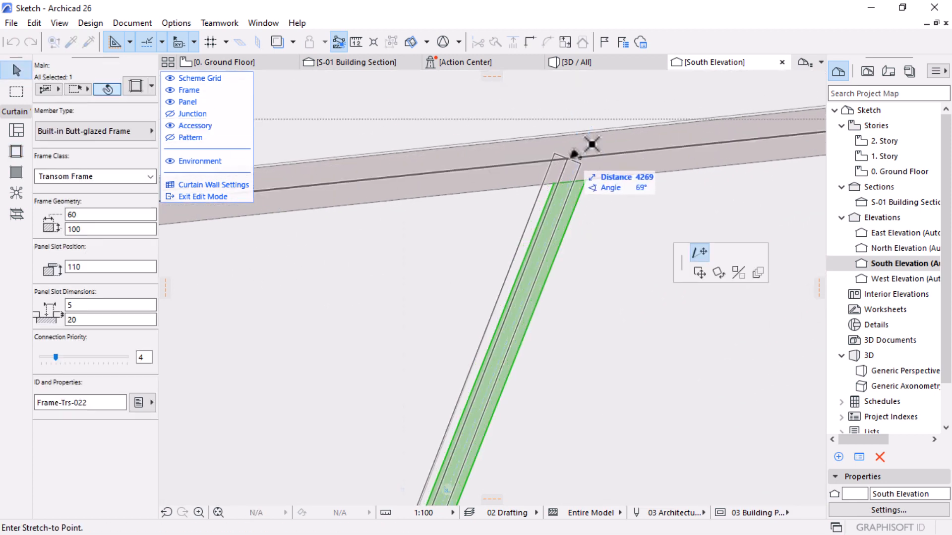
left_click(568, 158)
scroll(596, 141, "down", 8)
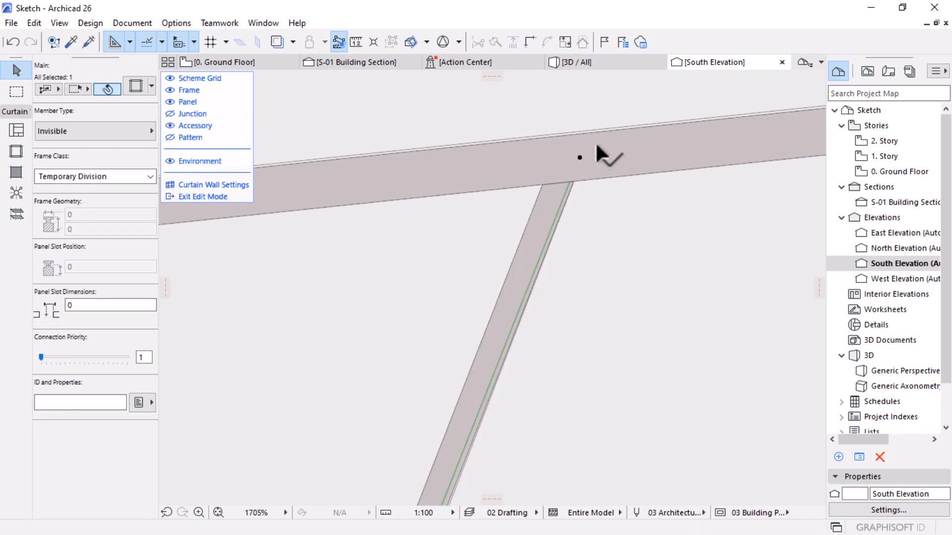
scroll(518, 377, "up", 10)
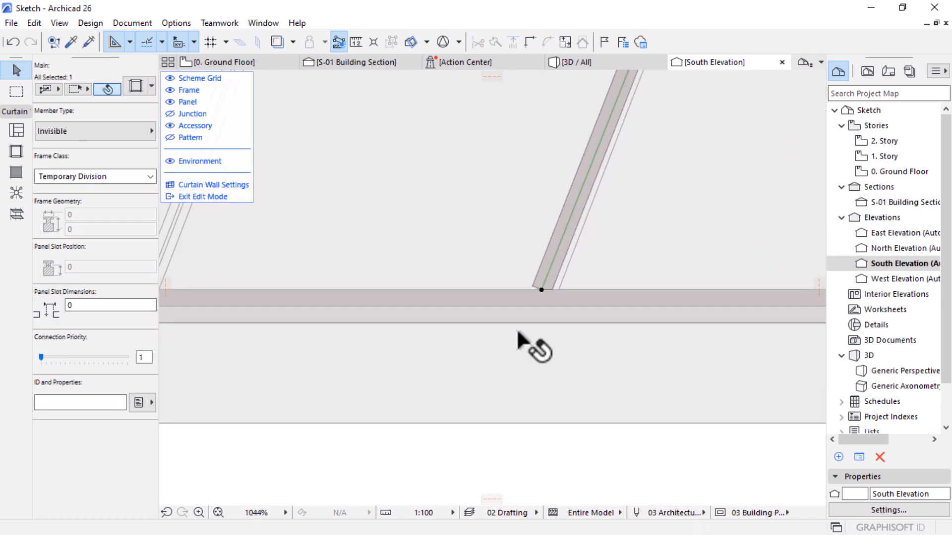
left_click(501, 284)
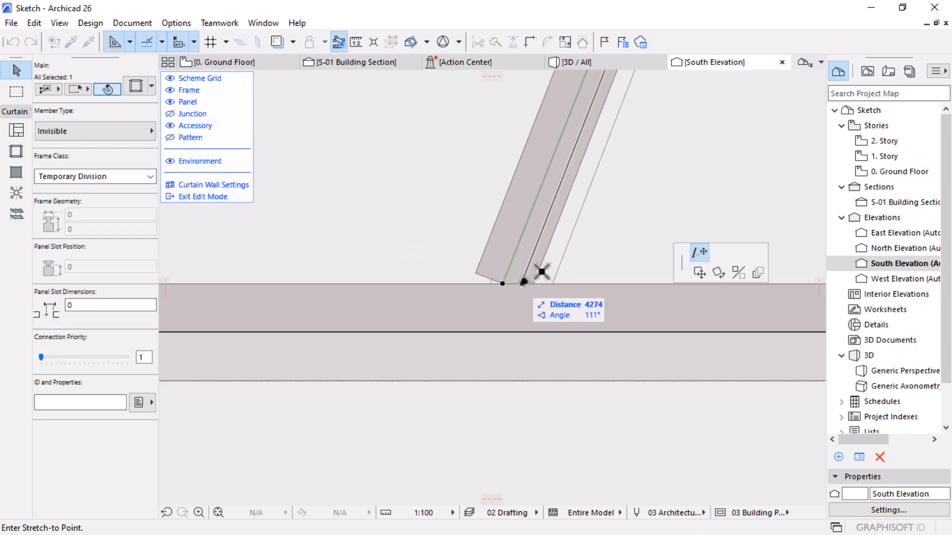
left_click(517, 284)
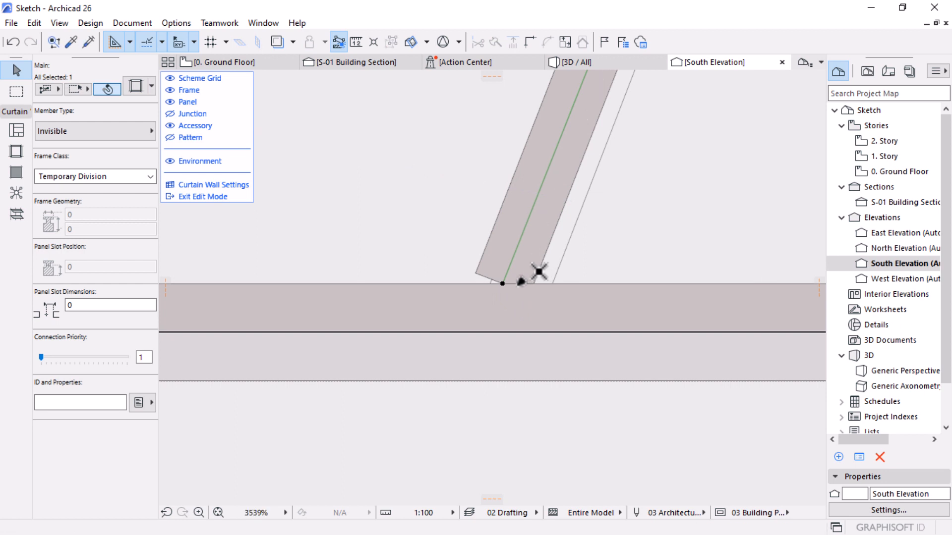
left_click(524, 284)
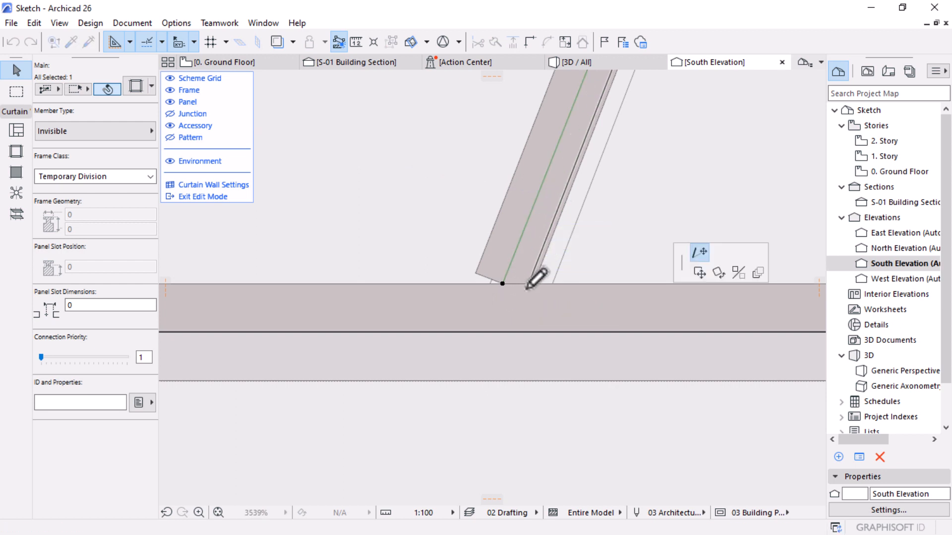
key("Escape")
scroll(567, 352, "down", 10)
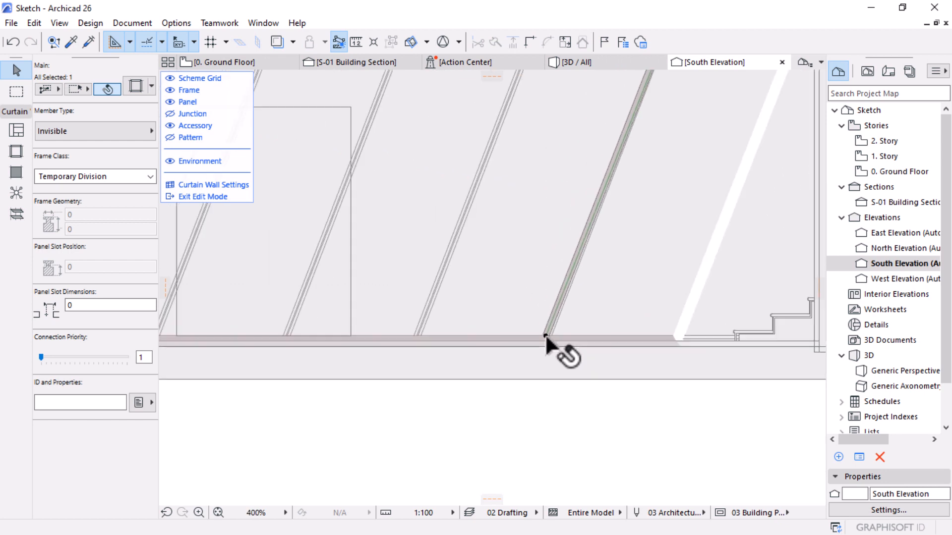
scroll(653, 238, "down", 4)
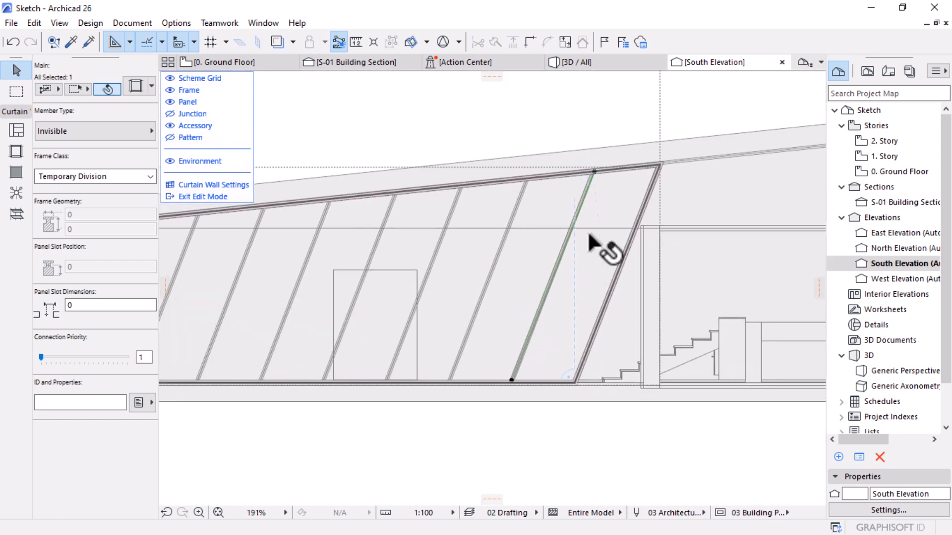
key("Escape")
Step: Select the new slanted transom frame and stretch its lower end down into the bottom frame, in line with the slanted guide line
scroll(530, 382, "up", 9)
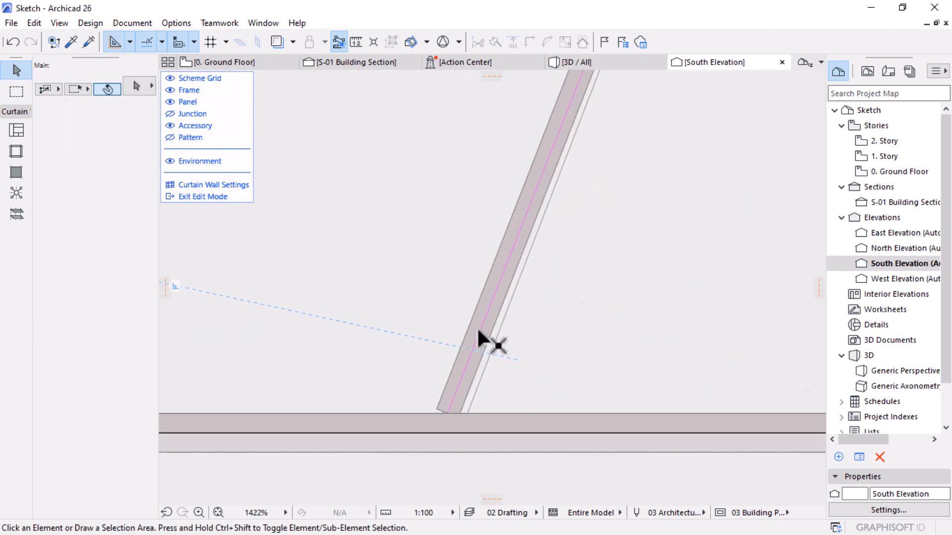
left_click(474, 314)
left_click(447, 413)
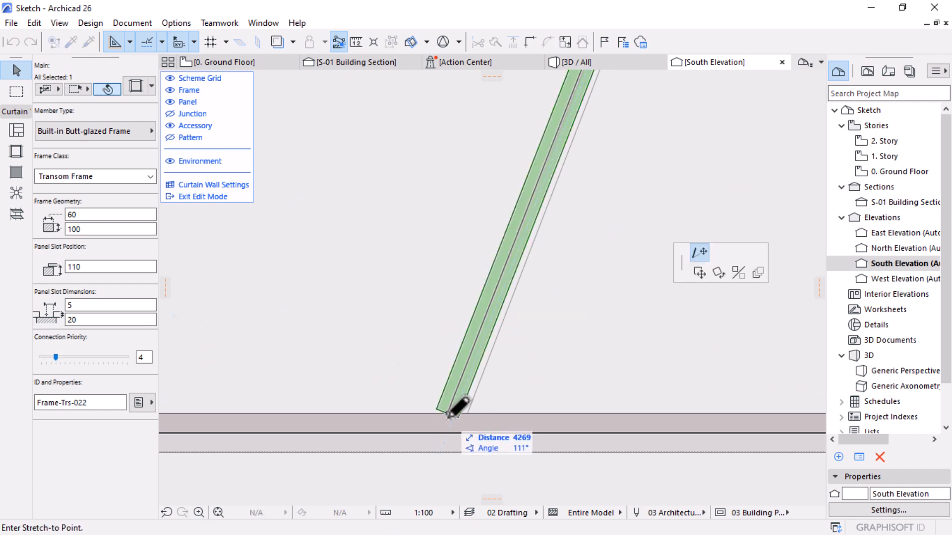
left_click(453, 421)
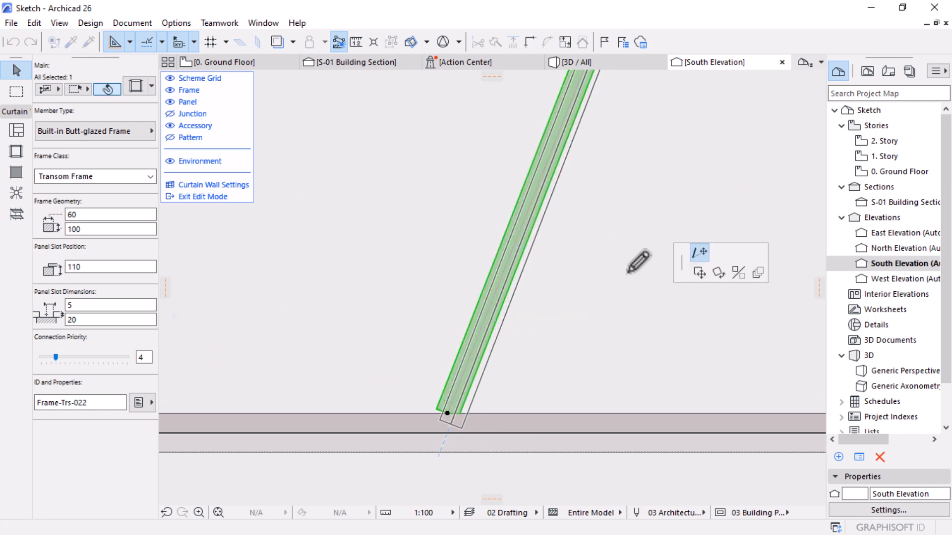
key("Escape")
scroll(640, 313, "down", 9)
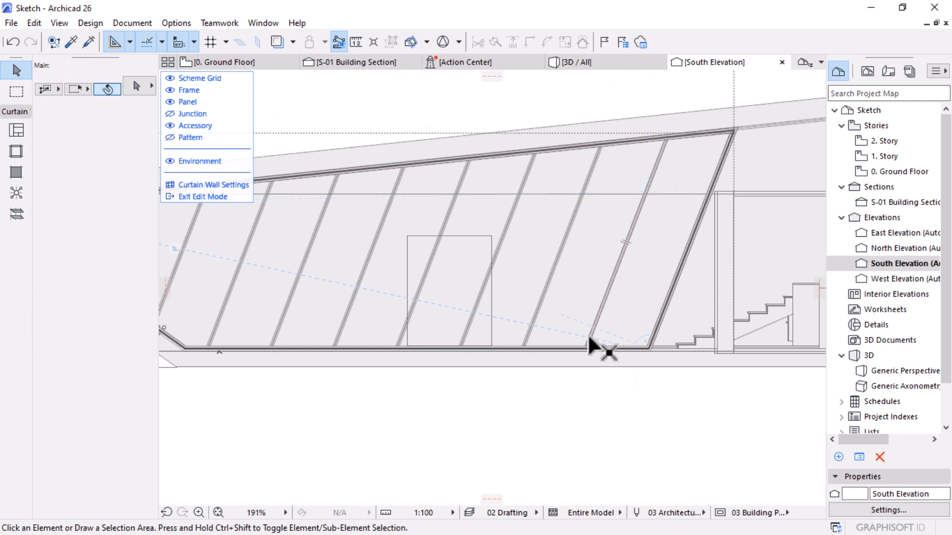
Step: Multiply the slanted frame across the curtain wall to its pointed end using Drag with Increment and Spread, matching the guide-line spacing
scroll(585, 342, "up", 7)
scroll(583, 343, "up", 1)
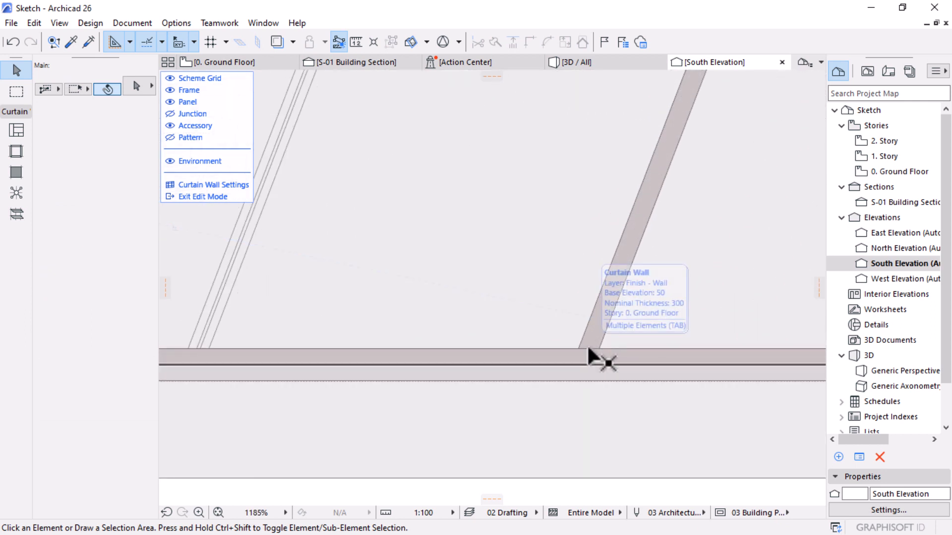
left_click(599, 340)
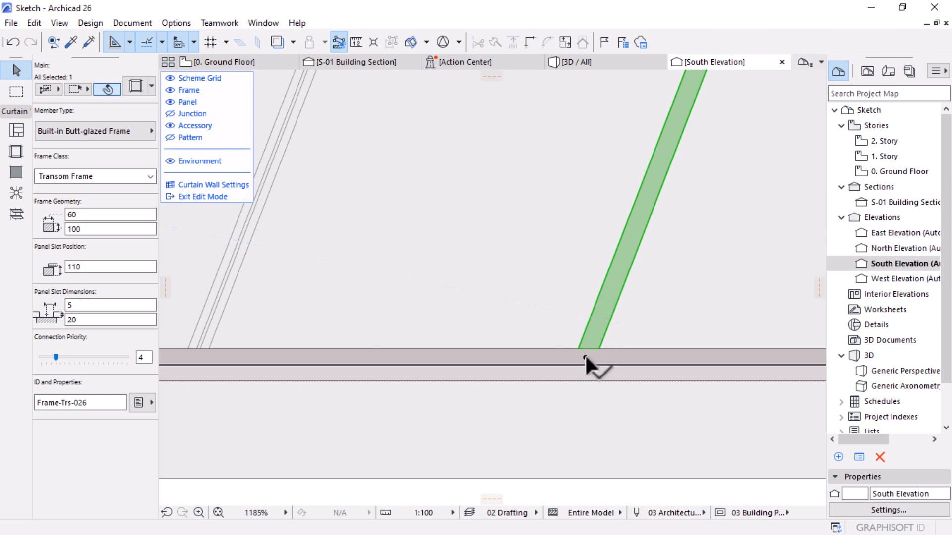
left_click(585, 355)
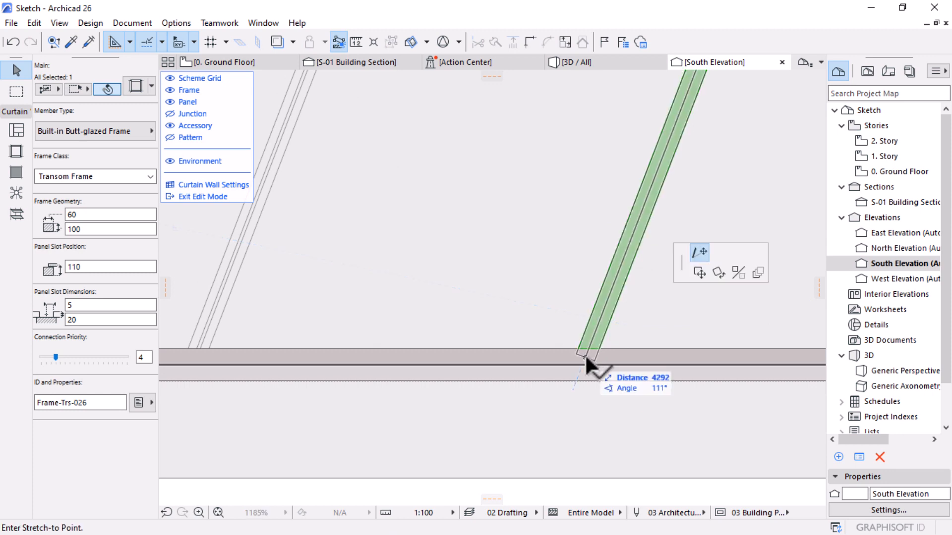
left_click(757, 272)
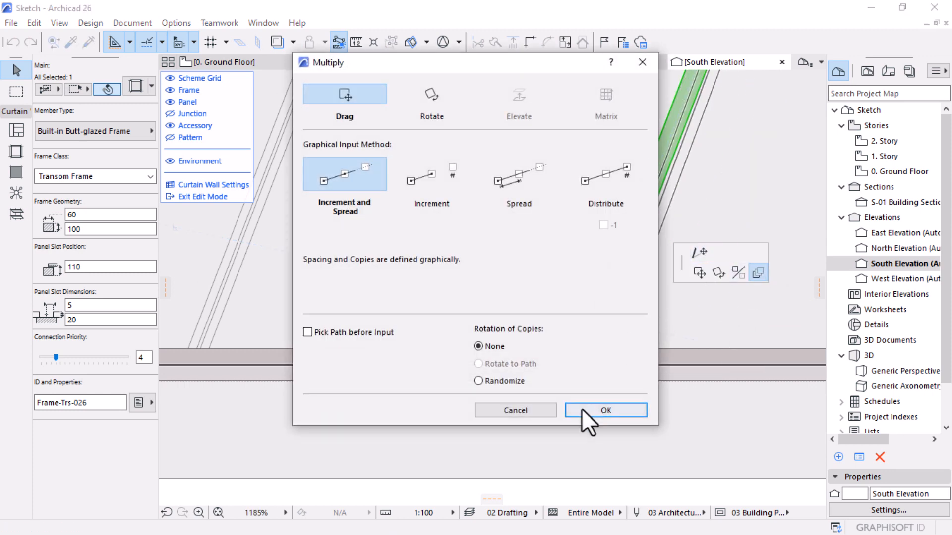
left_click(579, 409)
left_click(584, 355)
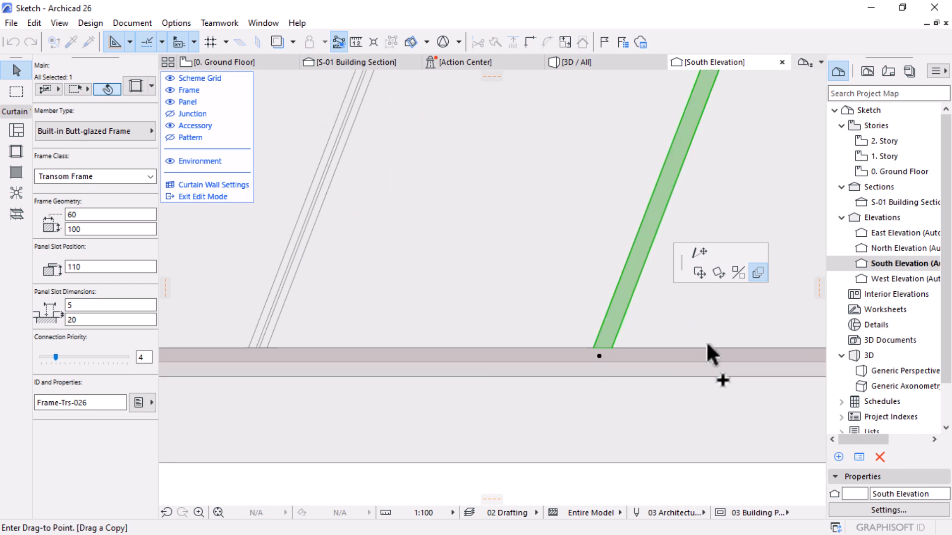
scroll(708, 345, "down", 3)
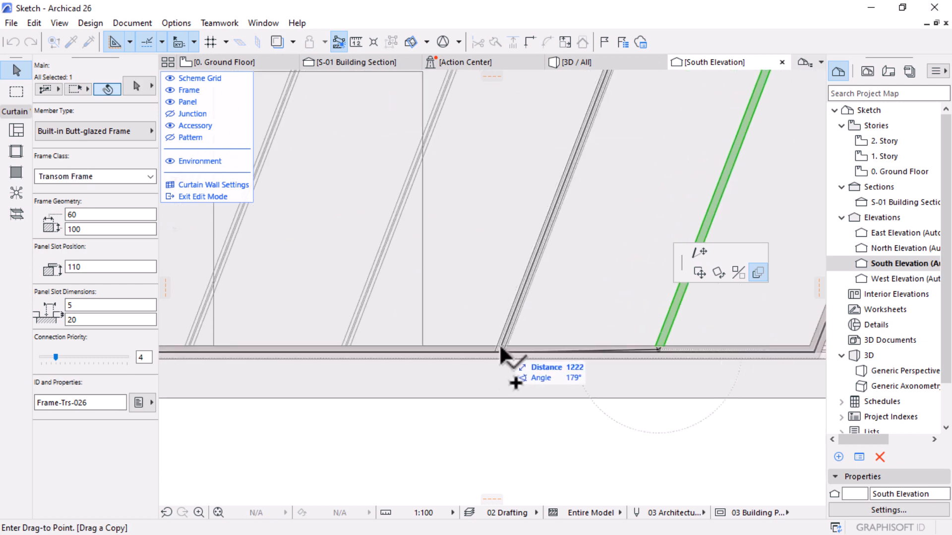
scroll(744, 336, "down", 1)
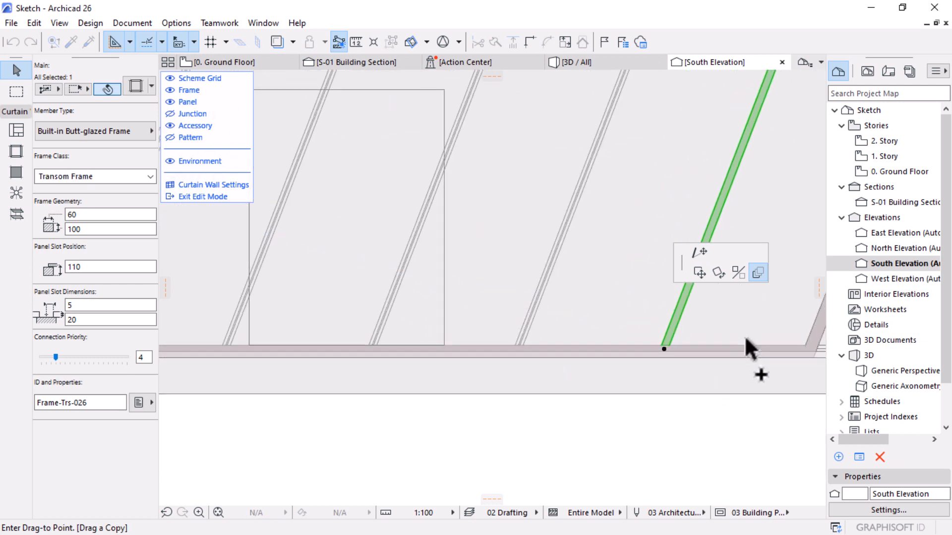
scroll(745, 337, "down", 2)
scroll(697, 345, "down", 3)
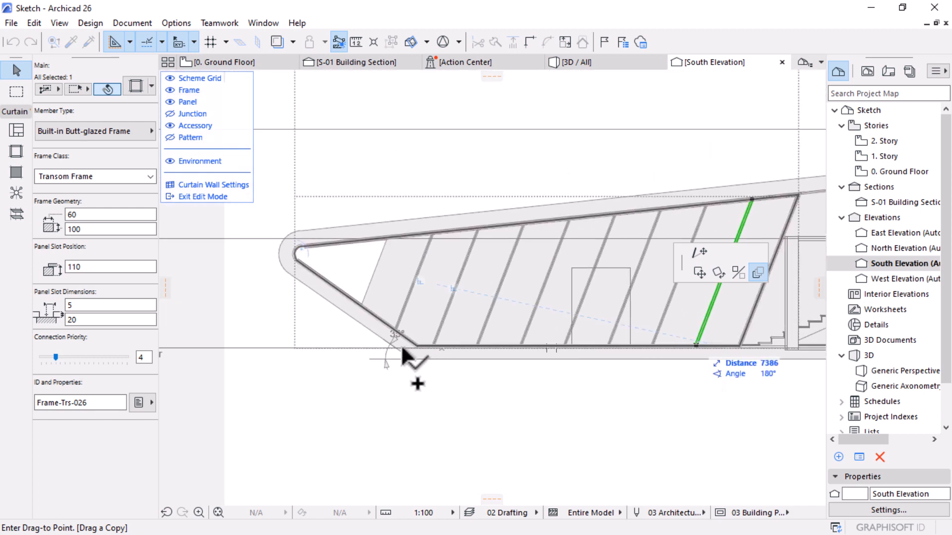
left_click(261, 356)
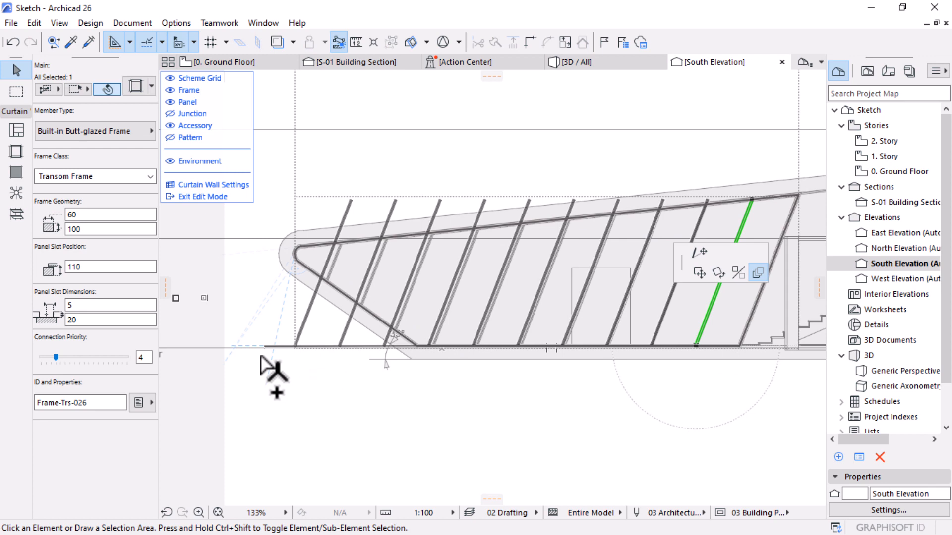
Step: Exit the curtain wall's edit mode and inspect the slanted frames in the 3D view
left_click(206, 198)
left_click(485, 284)
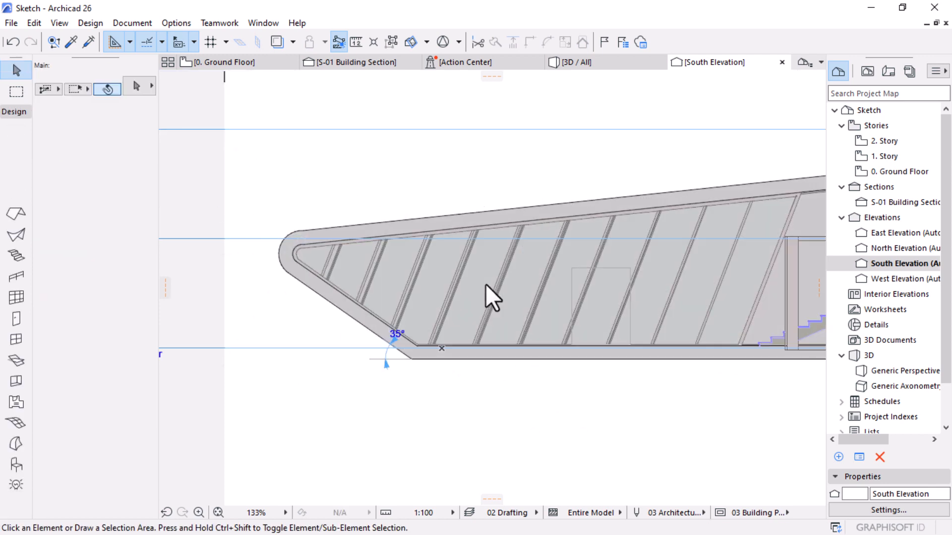
left_click(566, 66)
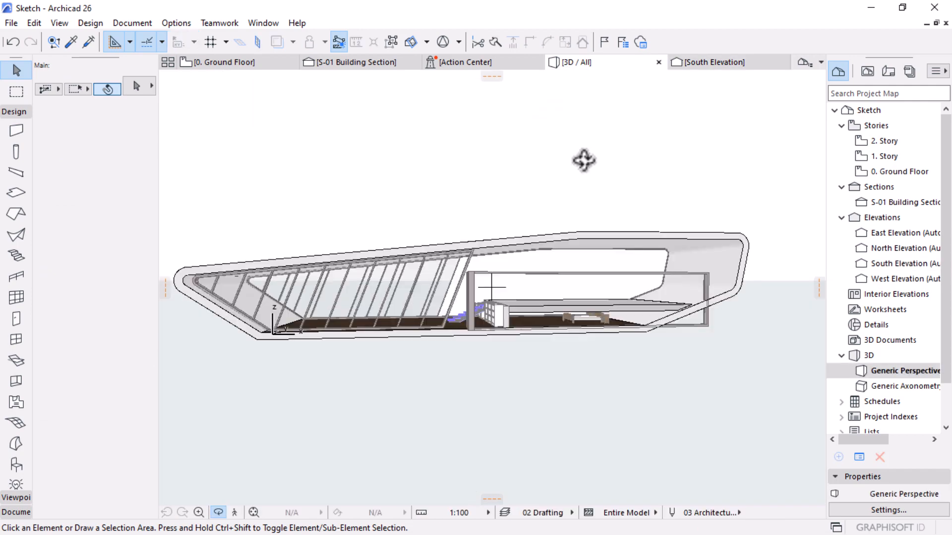
scroll(273, 294, "up", 3)
left_click_drag(279, 295, 464, 309)
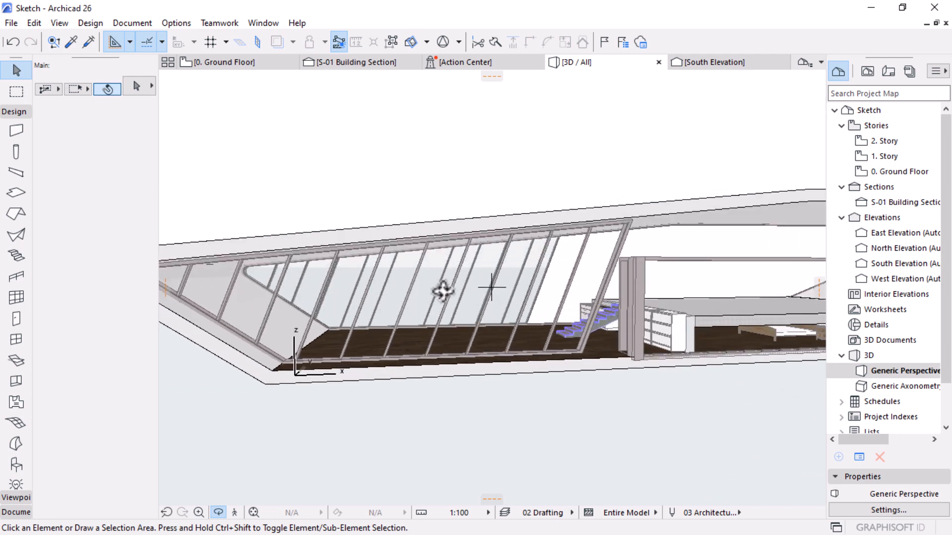
Step: Return to the South Elevation and open the curtain wall for editing again
left_click(721, 64)
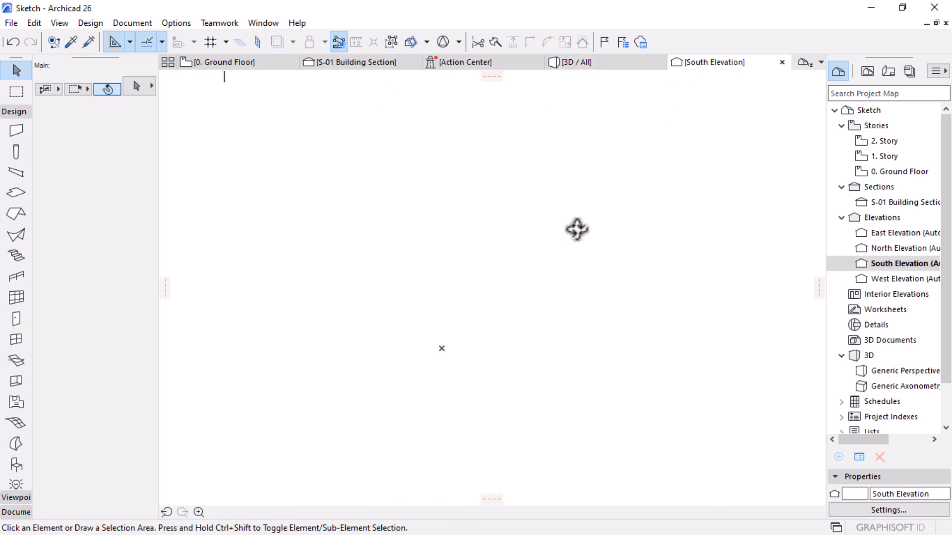
scroll(596, 287, "up", 3)
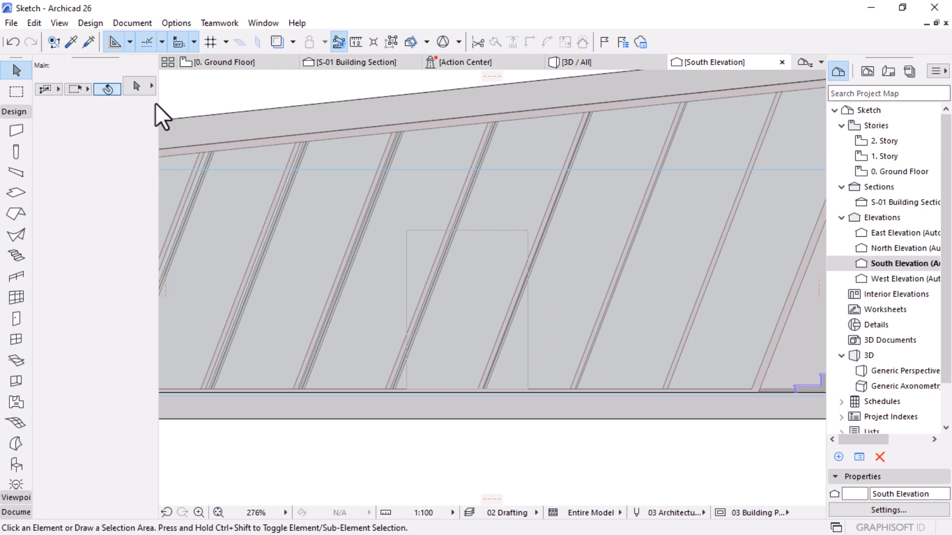
left_click(674, 281)
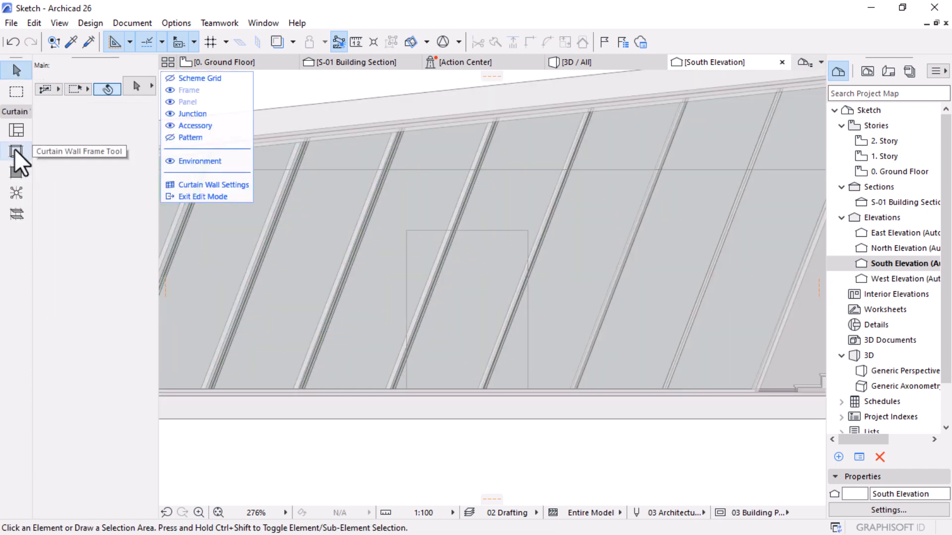
Step: Place Built-in Butt-glazed Transom Frames along the right side, top and left side of the rectangular door outline
left_click(15, 150)
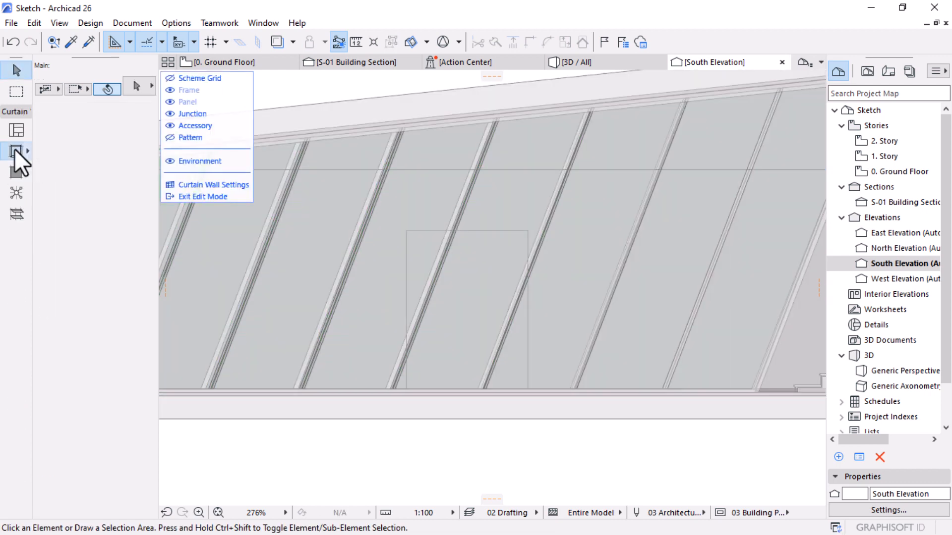
left_click(528, 391)
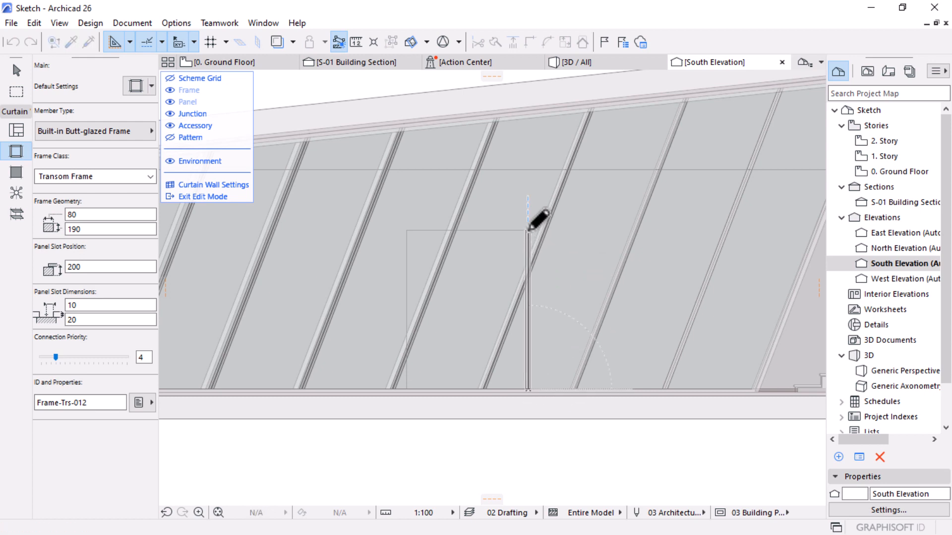
left_click(528, 230)
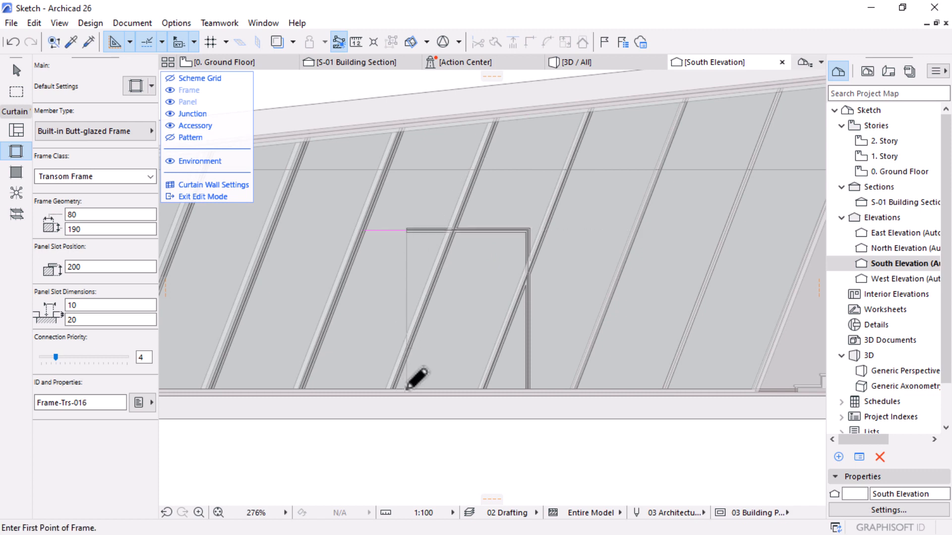
left_click(407, 230)
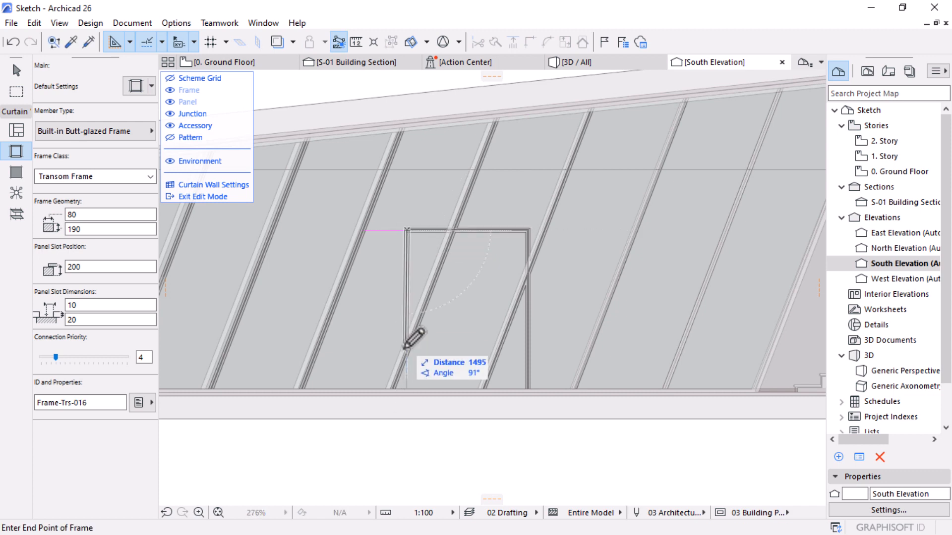
left_click(406, 389)
scroll(414, 376, "up", 3)
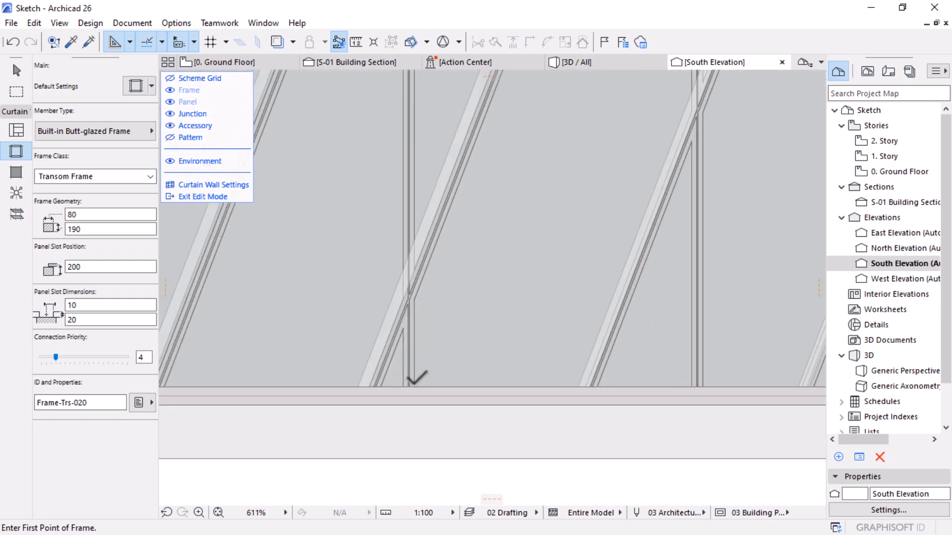
key("Escape")
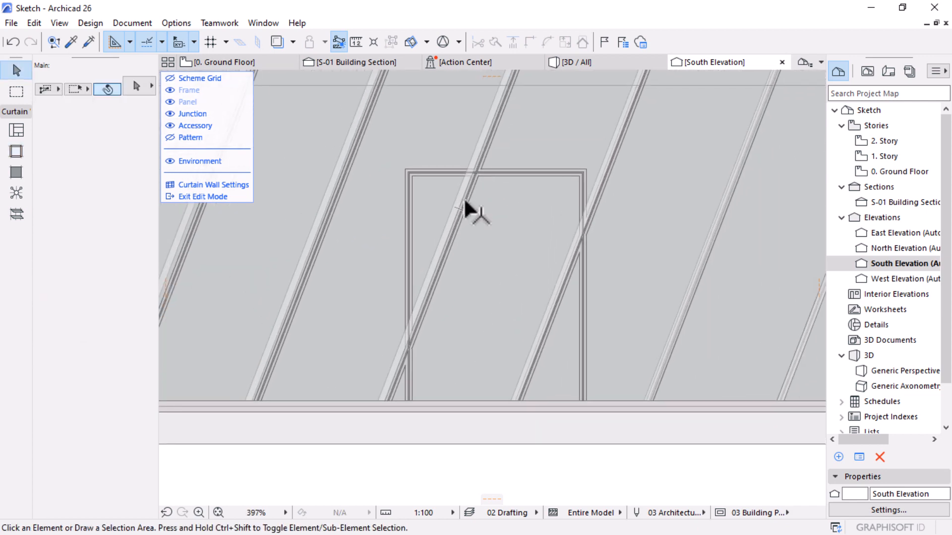
Step: Delete the slanted frame segment that runs from the door opening's top frame to its left side frame
left_click(461, 220)
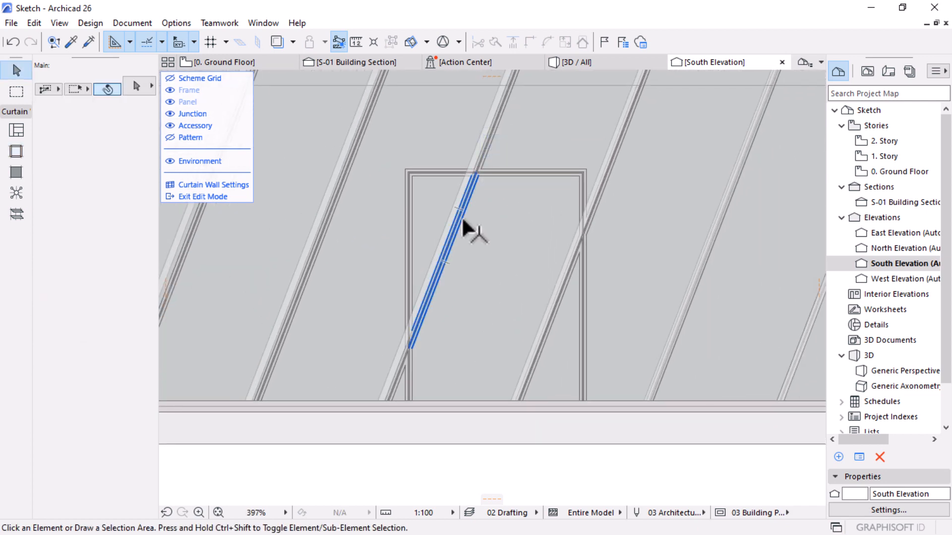
left_click(463, 222)
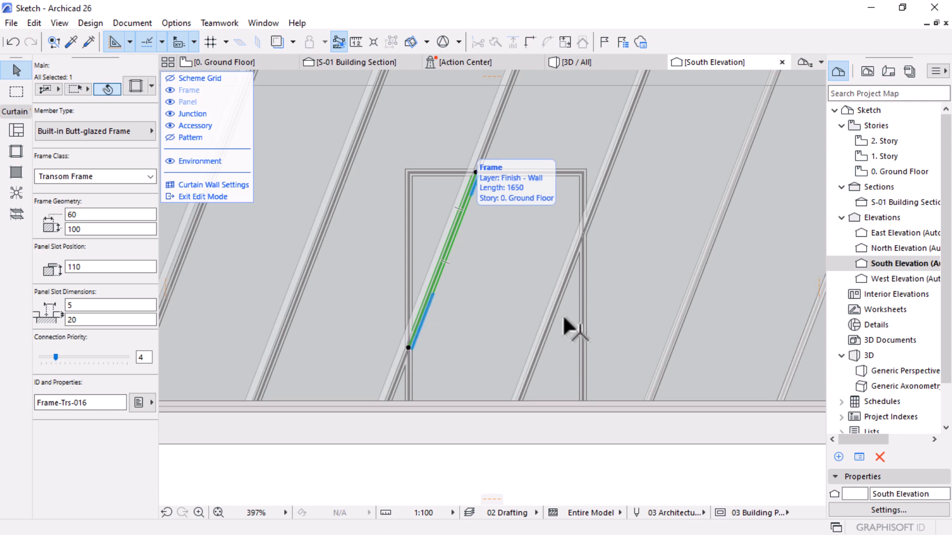
key("Delete")
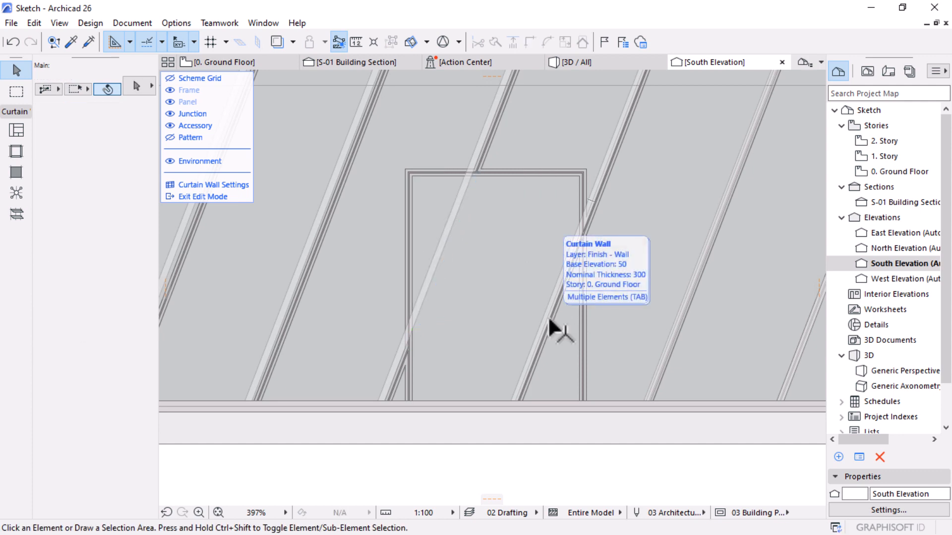
Step: Try to select the remaining slanted frame segment inside the door opening
left_click(520, 397)
scroll(577, 291, "up", 4)
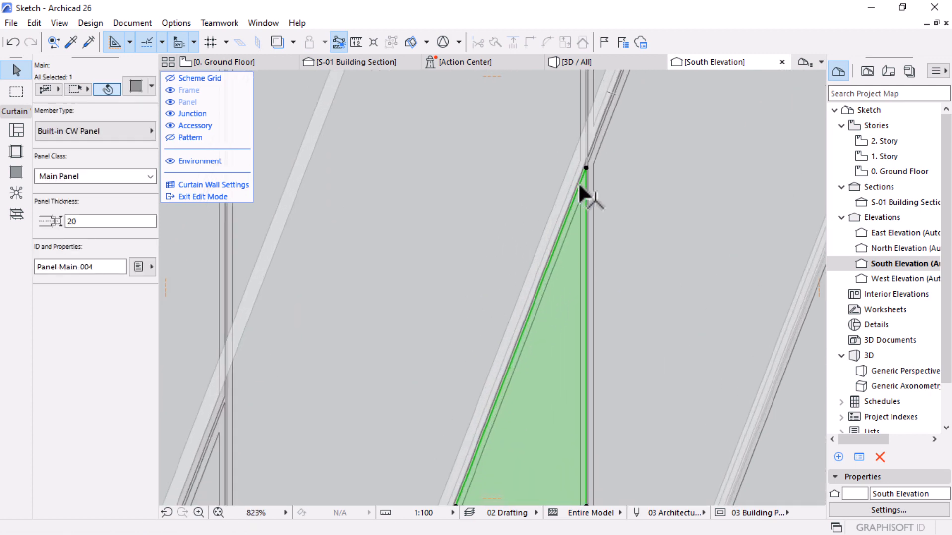
key("Escape")
left_click(569, 195)
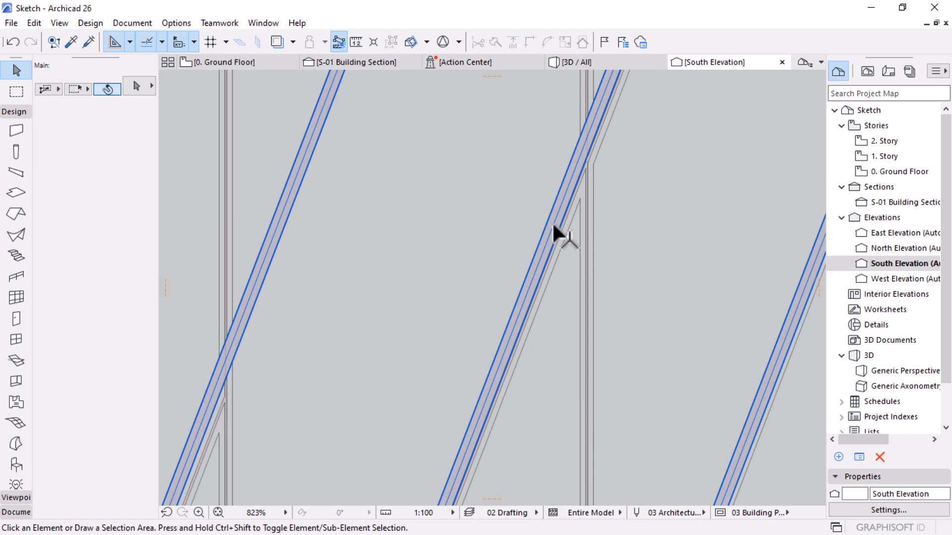
left_click(553, 224)
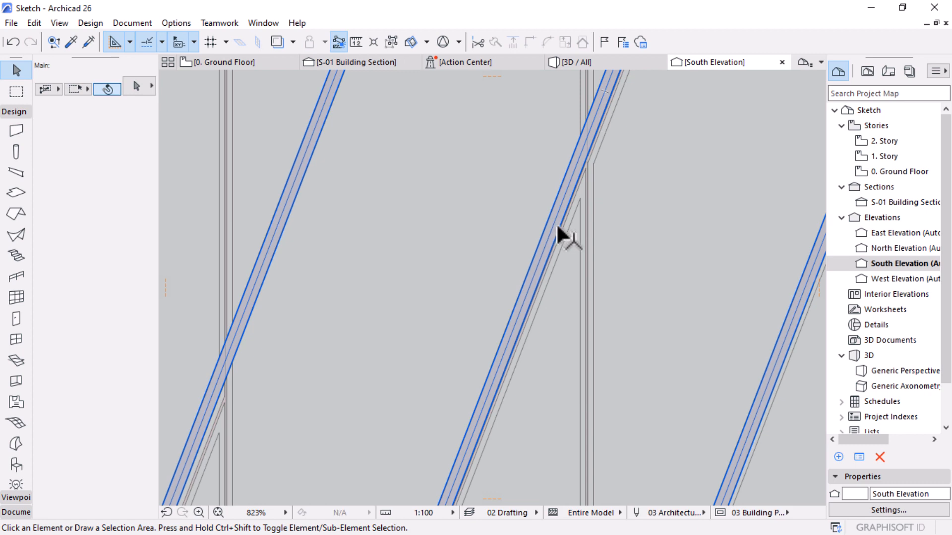
scroll(574, 233, "down", 5)
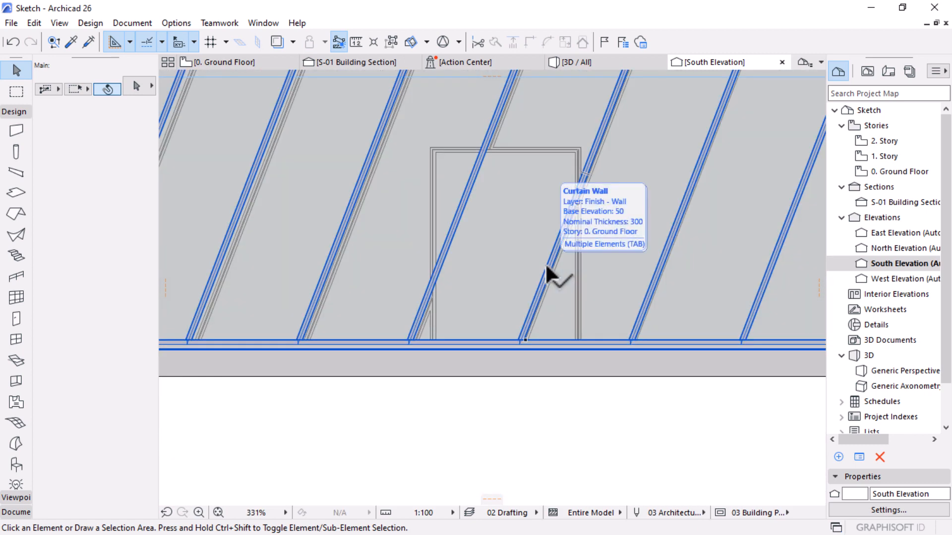
left_click(548, 388)
scroll(548, 336, "down", 3)
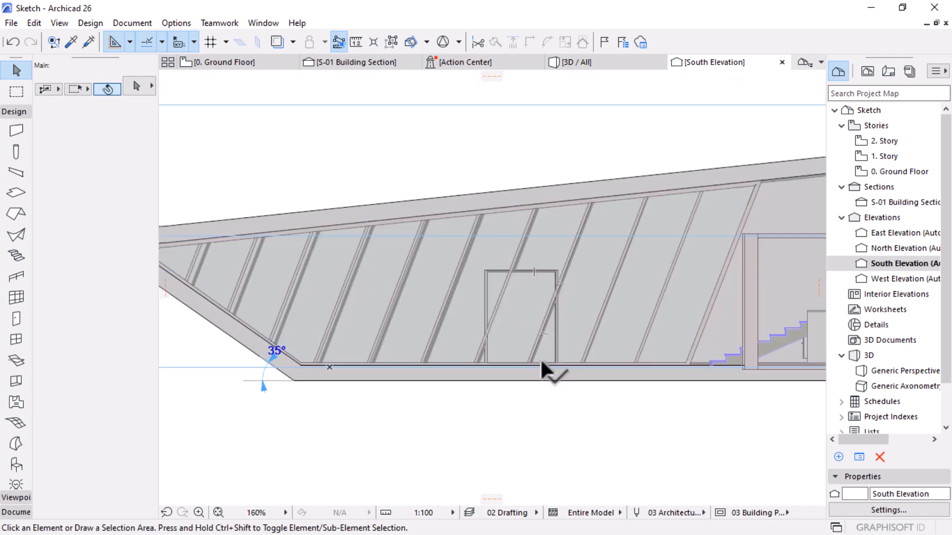
left_click(583, 323)
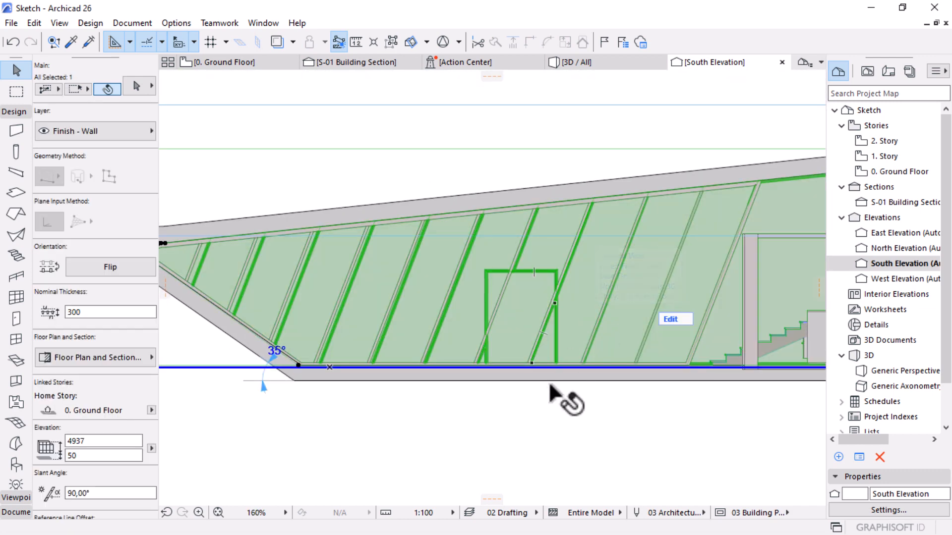
scroll(424, 369, "down", 2)
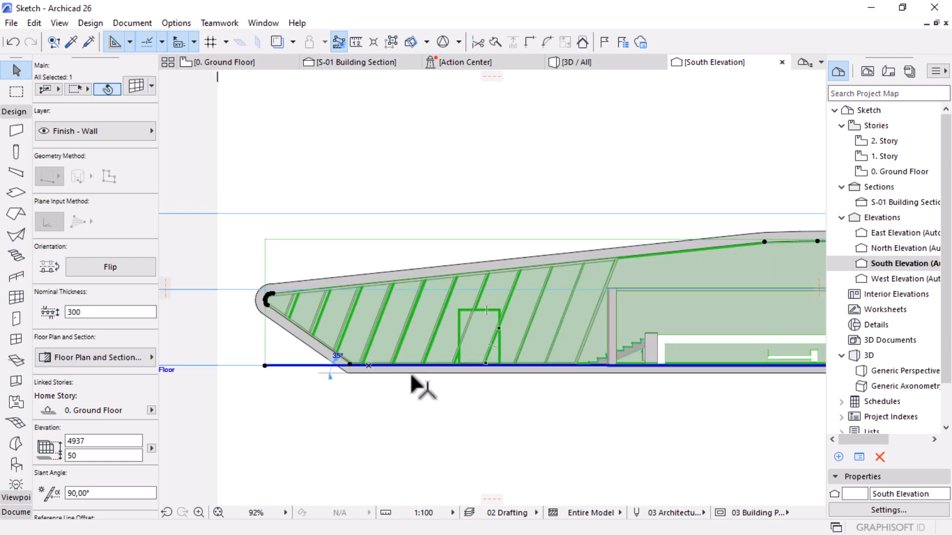
Step: Inspect the placement of the door opening's frames in the 3D view and return to the South Elevation
left_click(585, 63)
left_click_drag(406, 309, 490, 313)
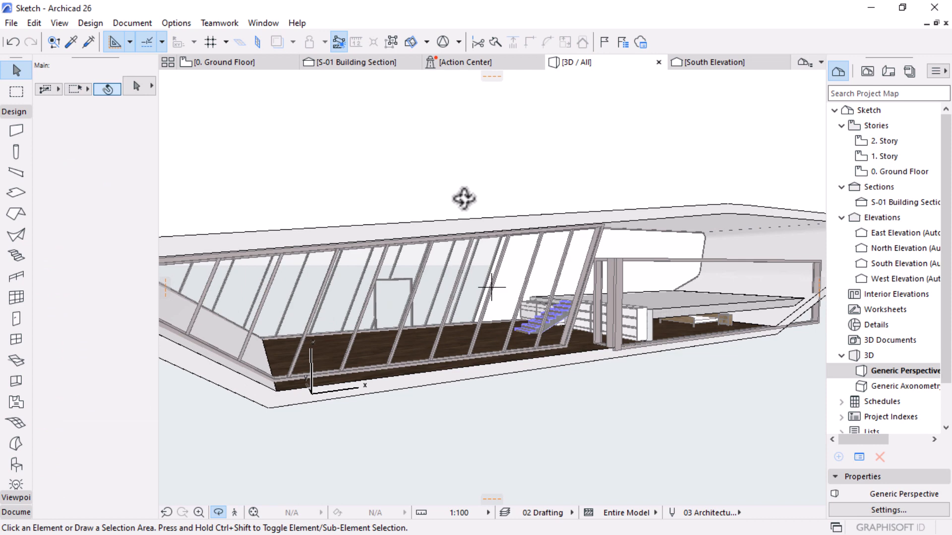
key("ctrl+Tab")
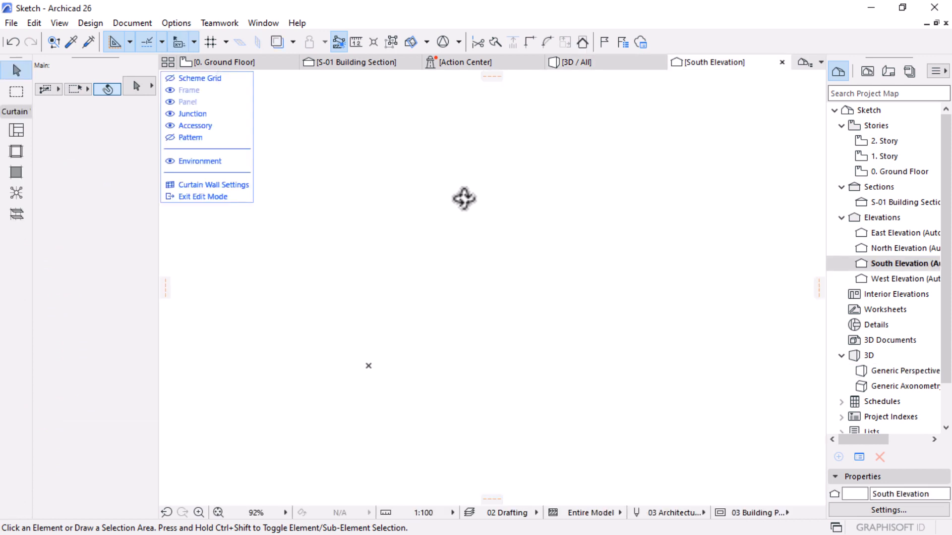
Step: Undo the slanted frame segment's deletion and the transom frames placed around the door outline
key("ctrl+z")
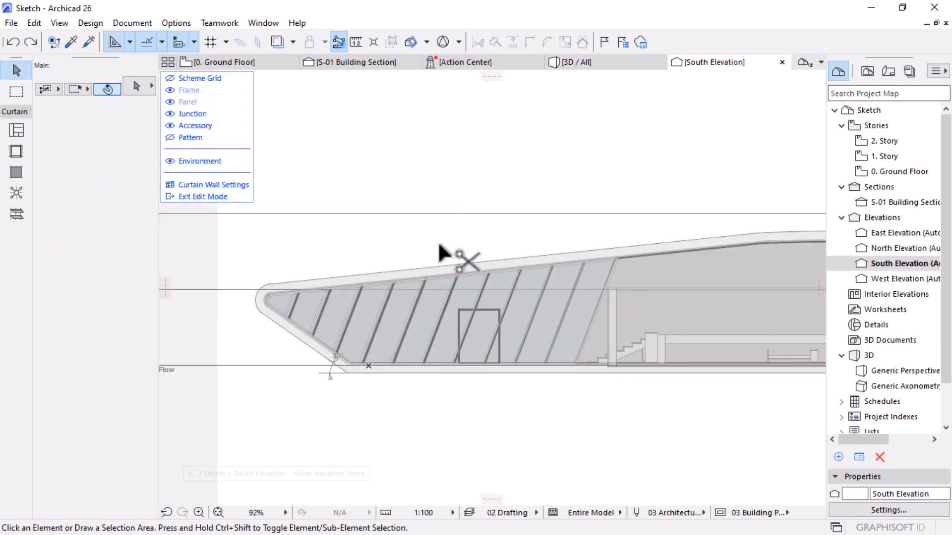
key("ctrl+z")
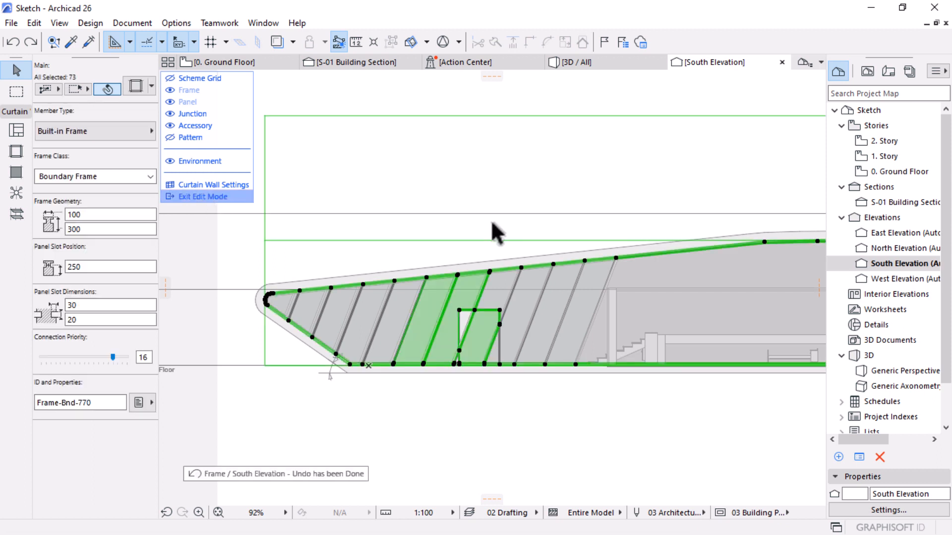
key("ctrl+z")
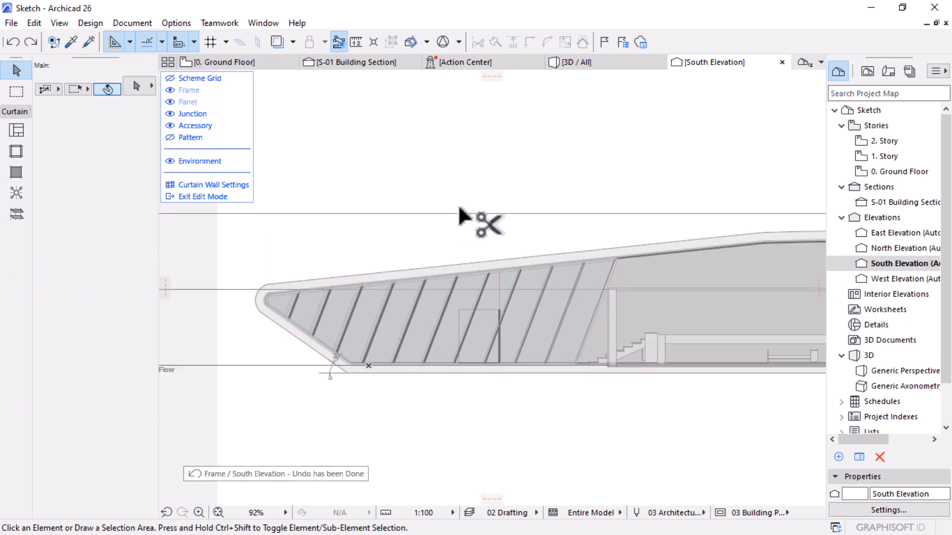
key("ctrl+a")
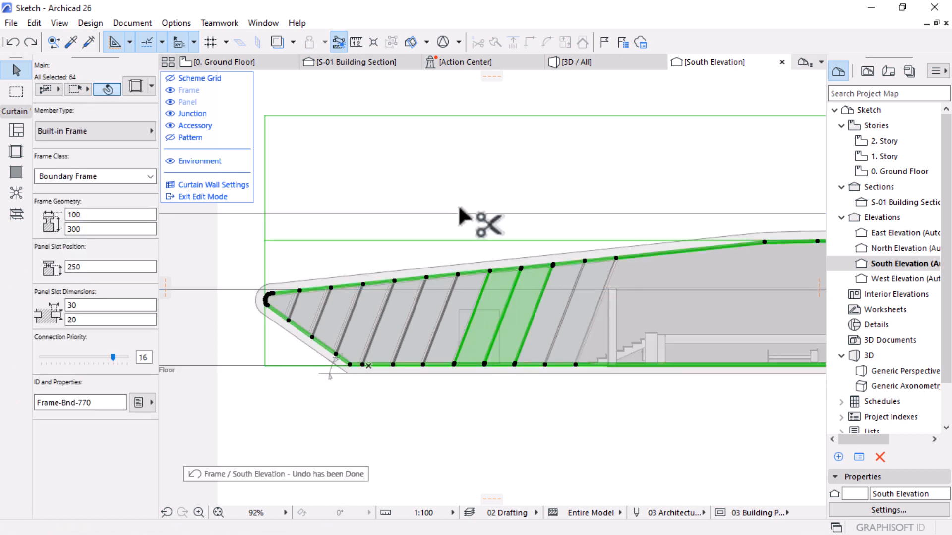
left_click(528, 401)
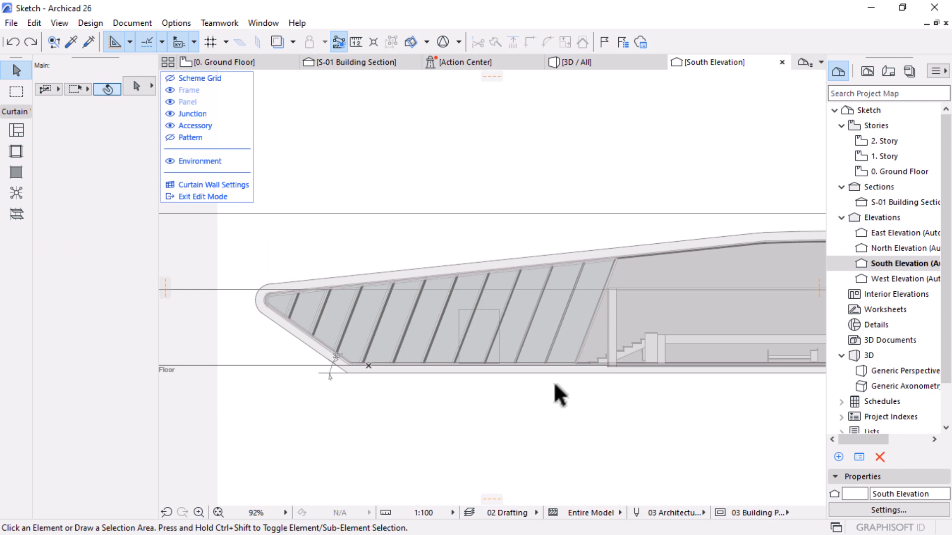
Step: Exit the curtain wall's edit mode and examine the front and rear curtain walls in the 3D view
left_click(208, 198)
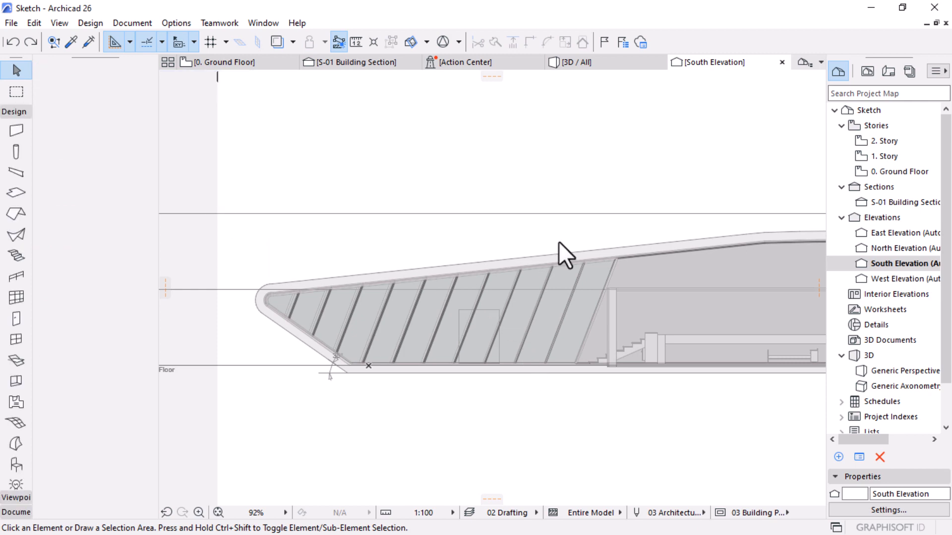
left_click(581, 67)
middle_click_drag(526, 268, 645, 281, "shift")
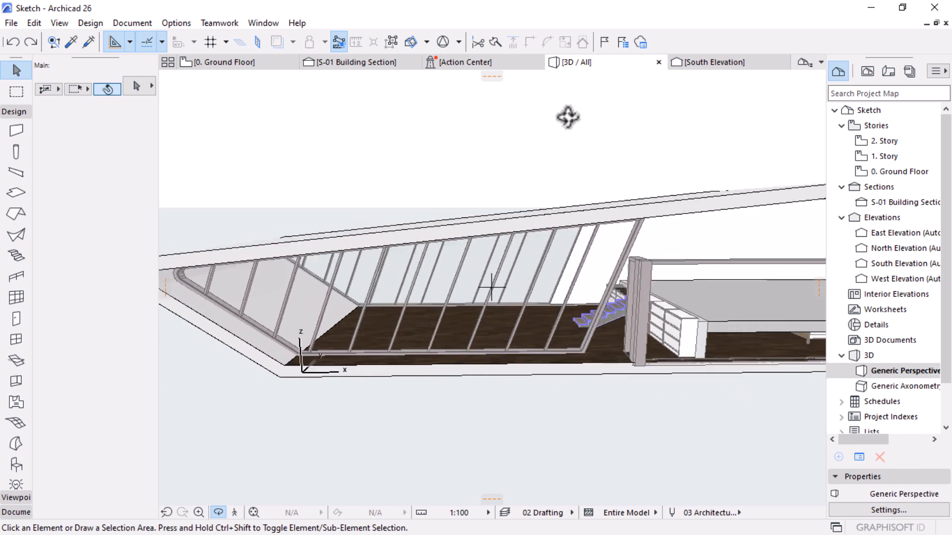
Step: Return to the South Elevation and open the front curtain wall, which ends at the slanted edge beside the stairs, for editing
left_click(709, 62)
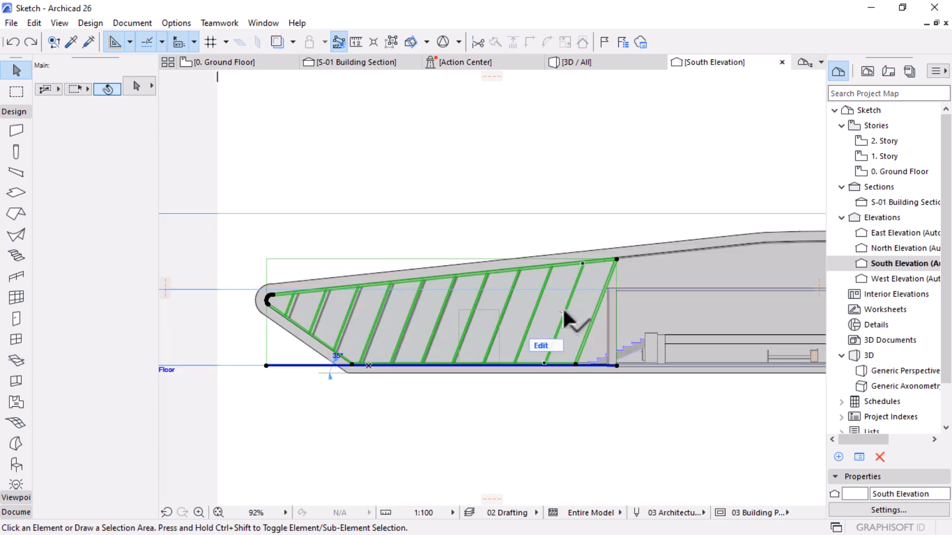
left_click(563, 313)
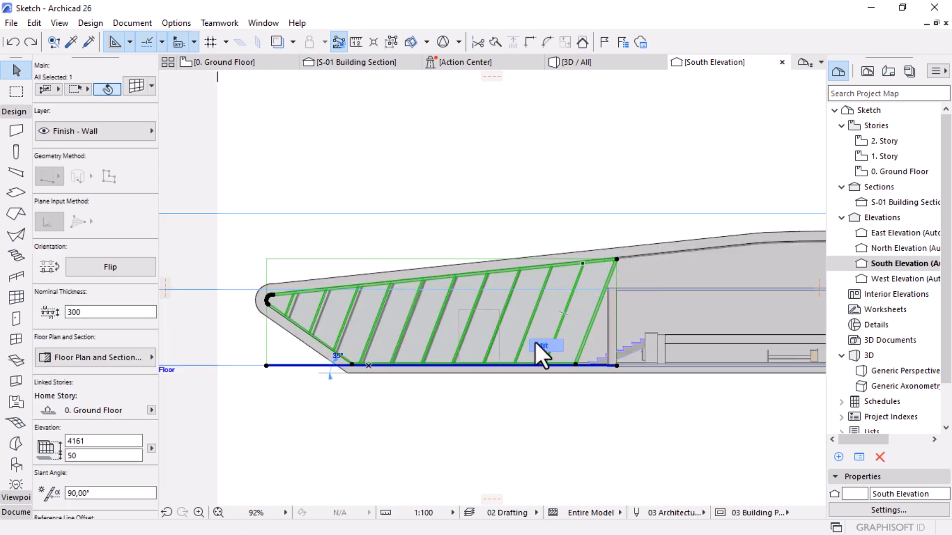
left_click(542, 345)
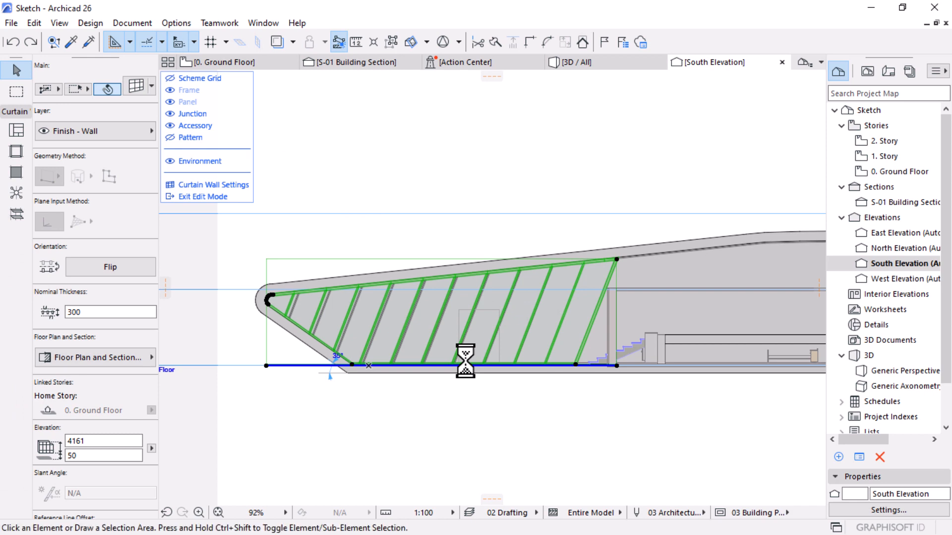
scroll(465, 361, "up", 4)
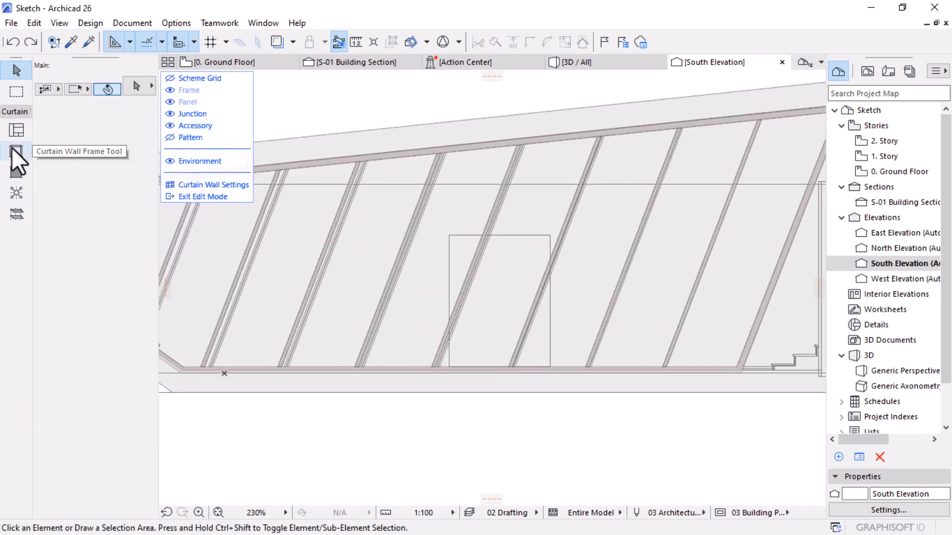
Step: Place Built-in Butt-glazed Transom Frames along the right side, top and left side of the door outline in the front curtain wall
left_click(11, 131)
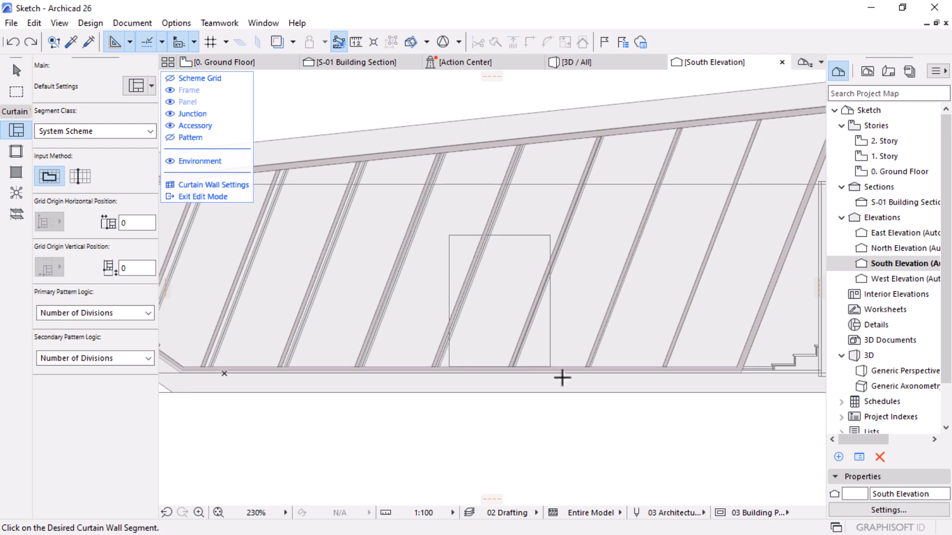
scroll(562, 378, "up", 3)
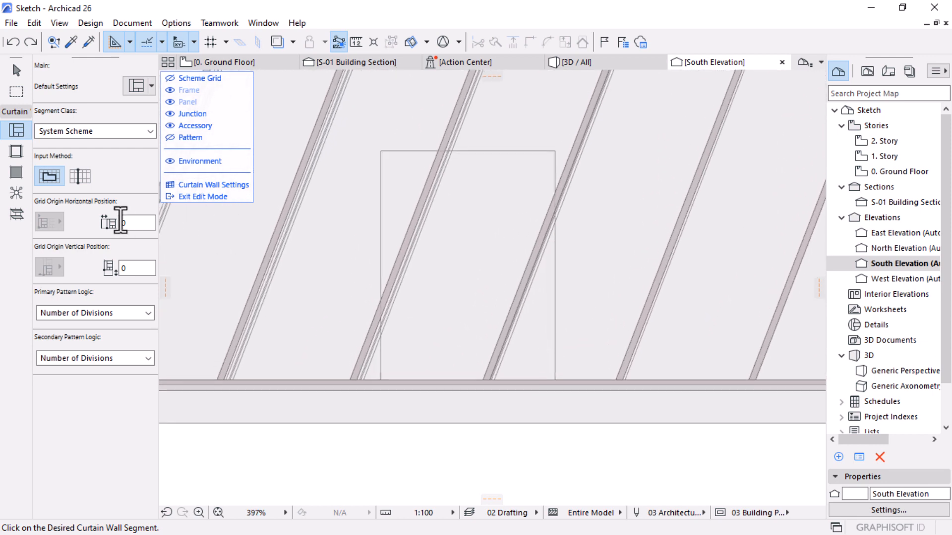
left_click(16, 151)
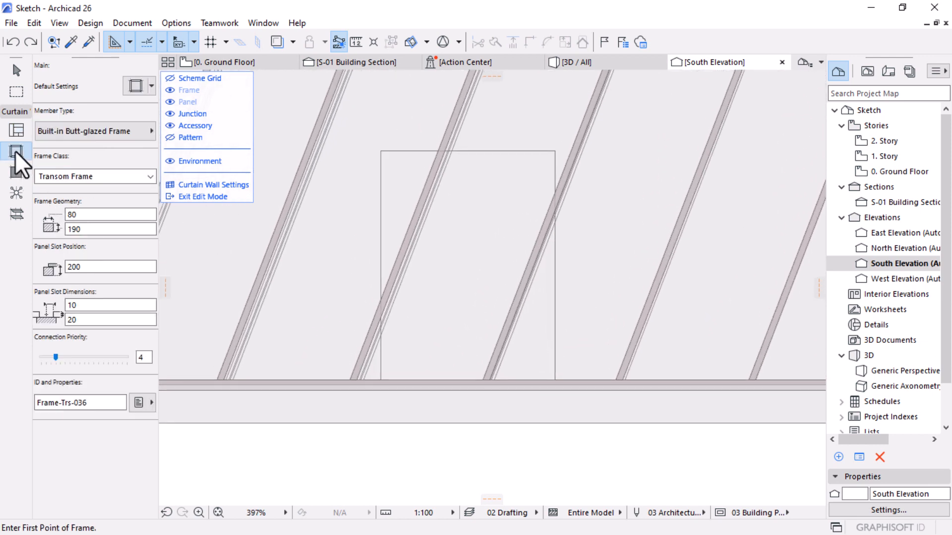
left_click(555, 381)
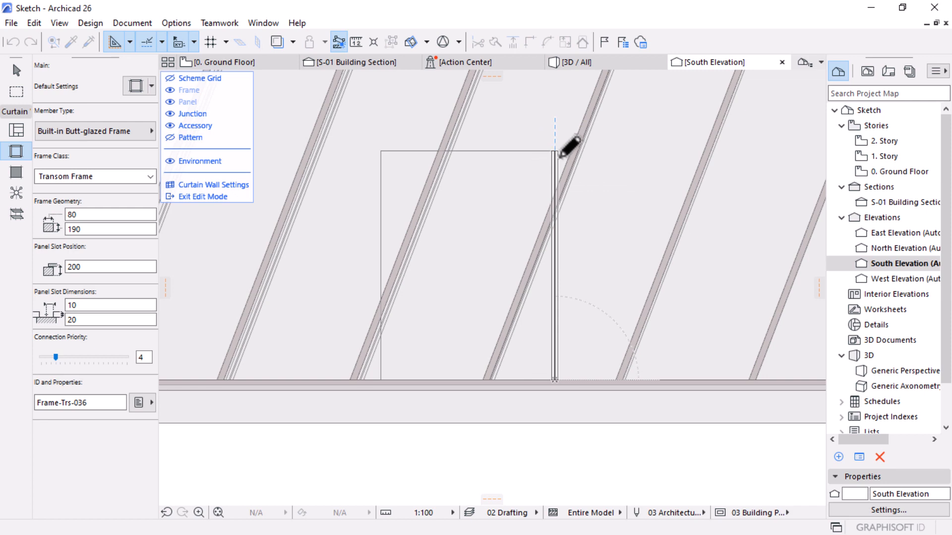
left_click(555, 151)
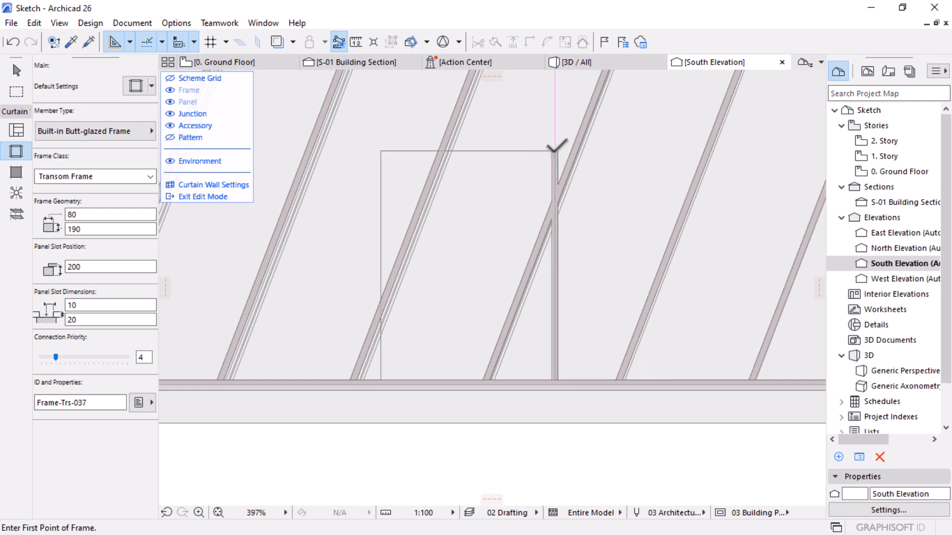
left_click(382, 151)
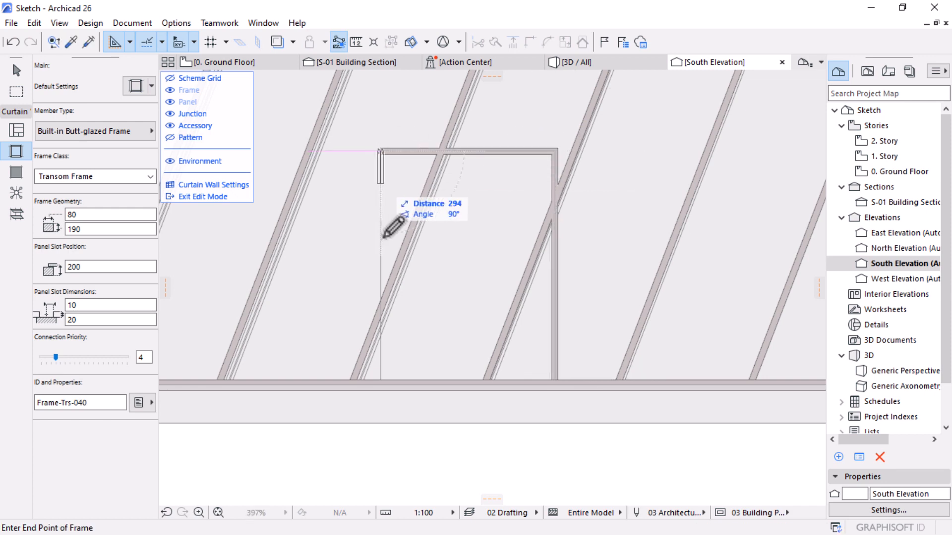
double_click(382, 380)
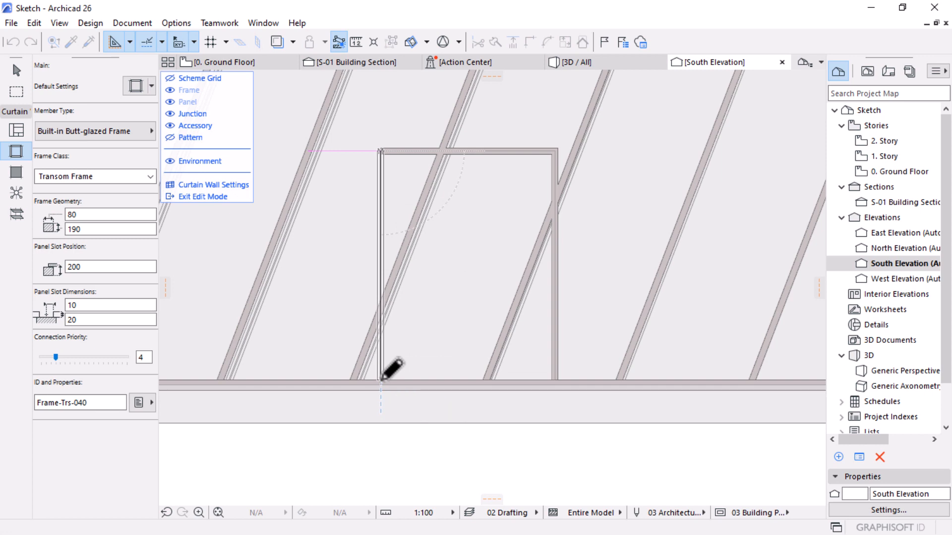
key("Escape")
Step: Delete the two slanted frame segments that cross the inside of the door opening
left_click(419, 200)
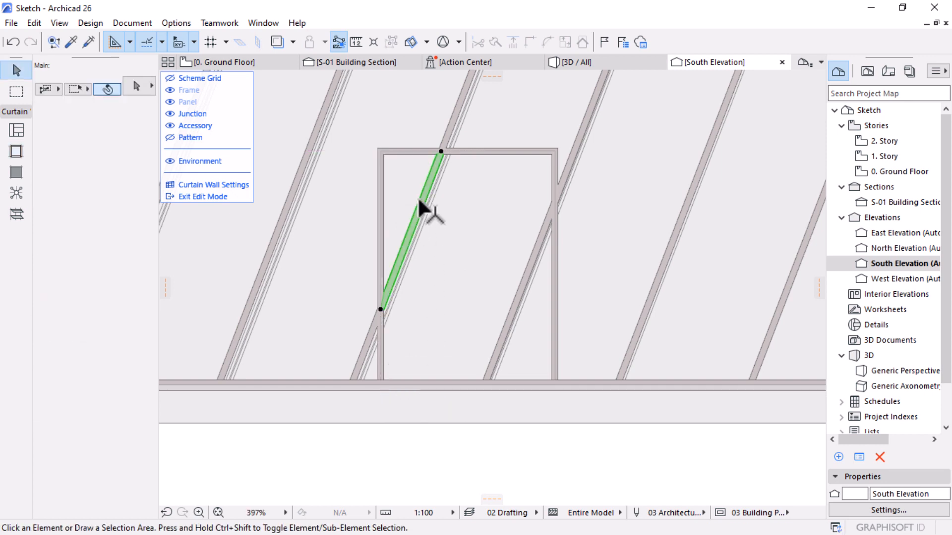
left_click(533, 253)
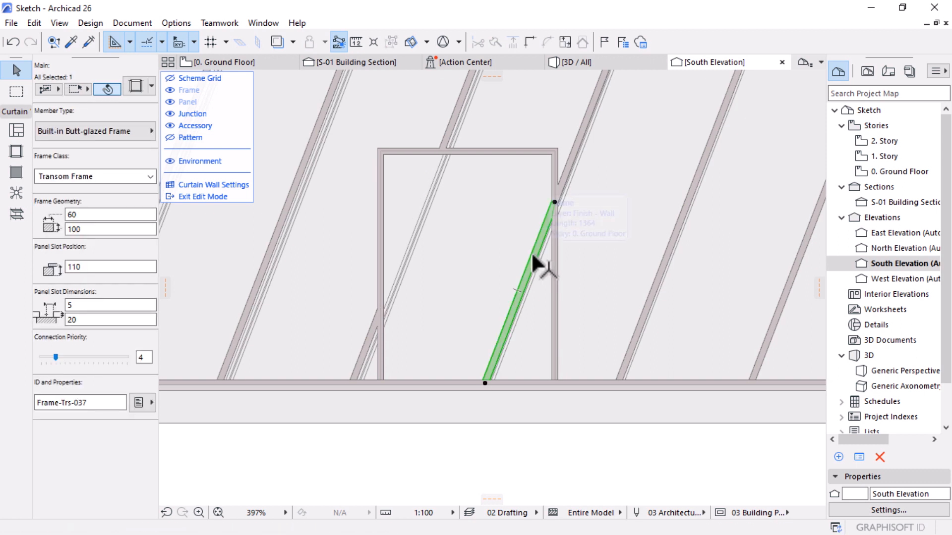
key("Delete")
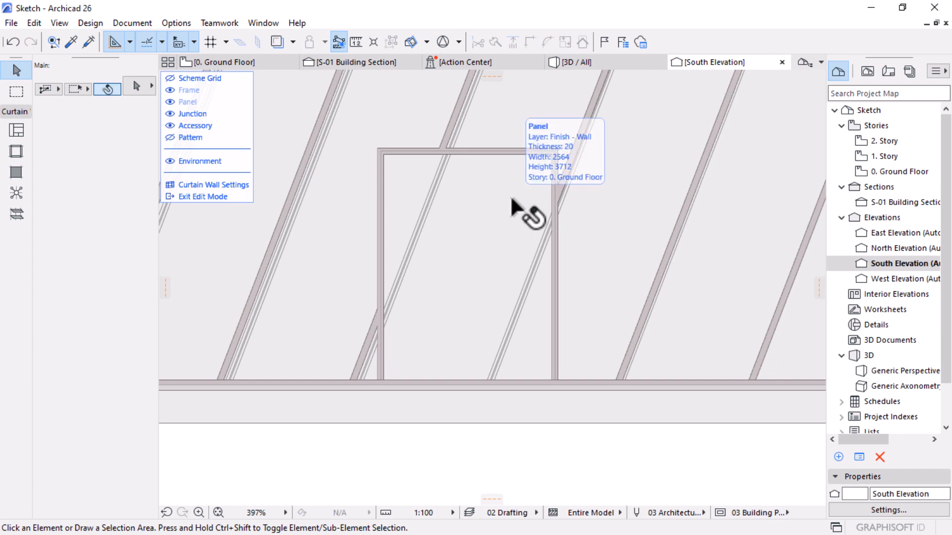
Step: Place 20 mm thick Built-in CW Panels of the Main Panel class in every cell of the front curtain wall, including the door opening
scroll(595, 322, "down", 3)
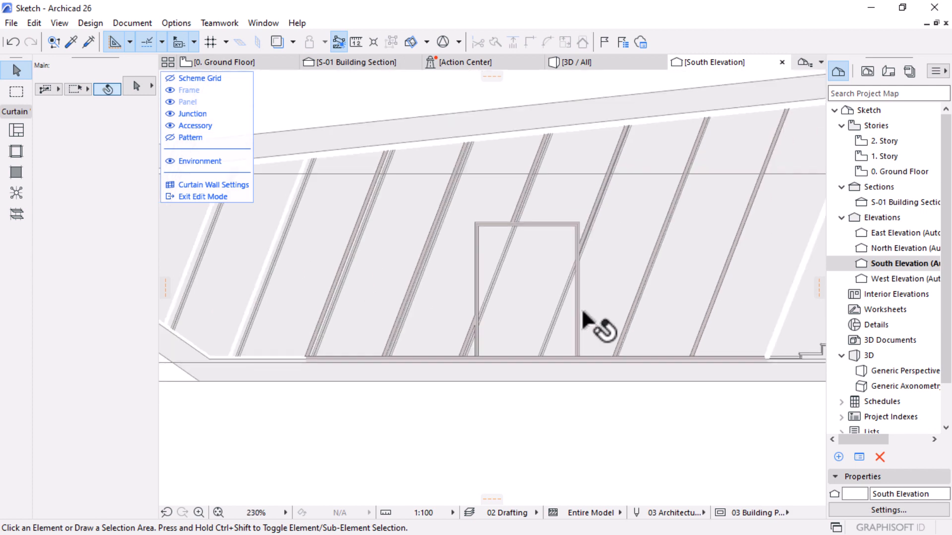
scroll(575, 285, "down", 1)
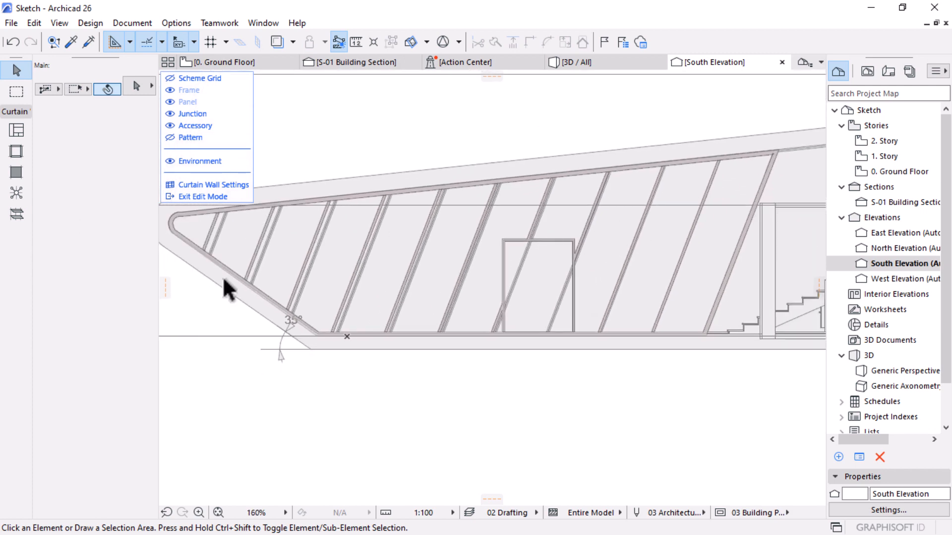
left_click(8, 174)
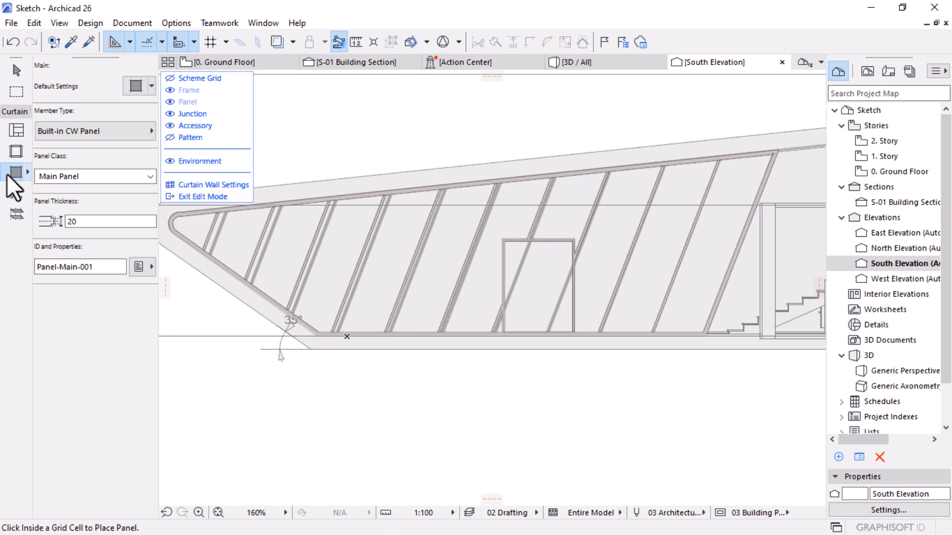
left_click(198, 228)
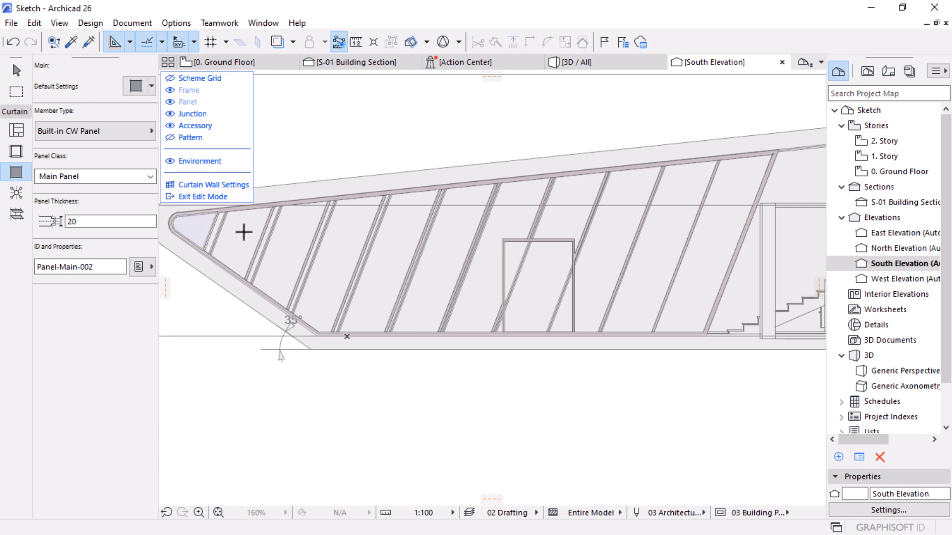
left_click(286, 238)
left_click(346, 250)
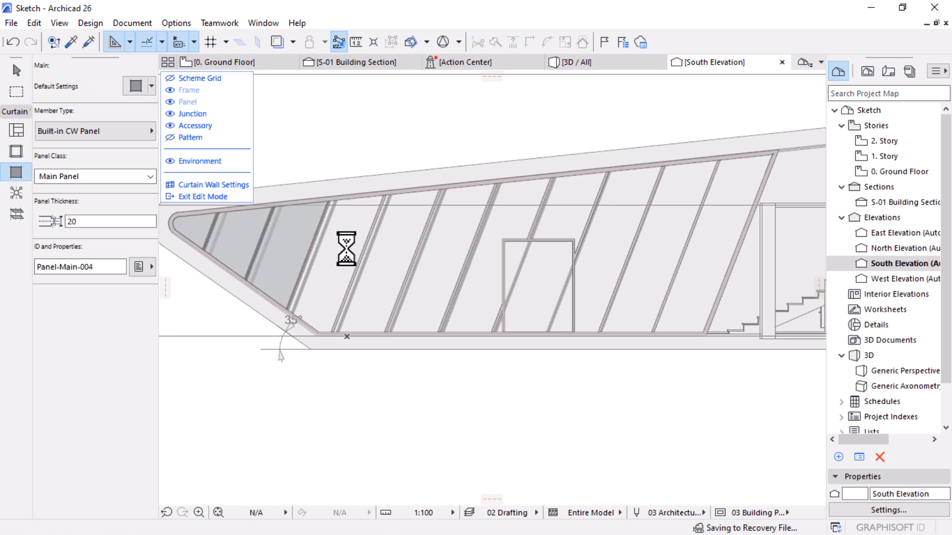
left_click(393, 249)
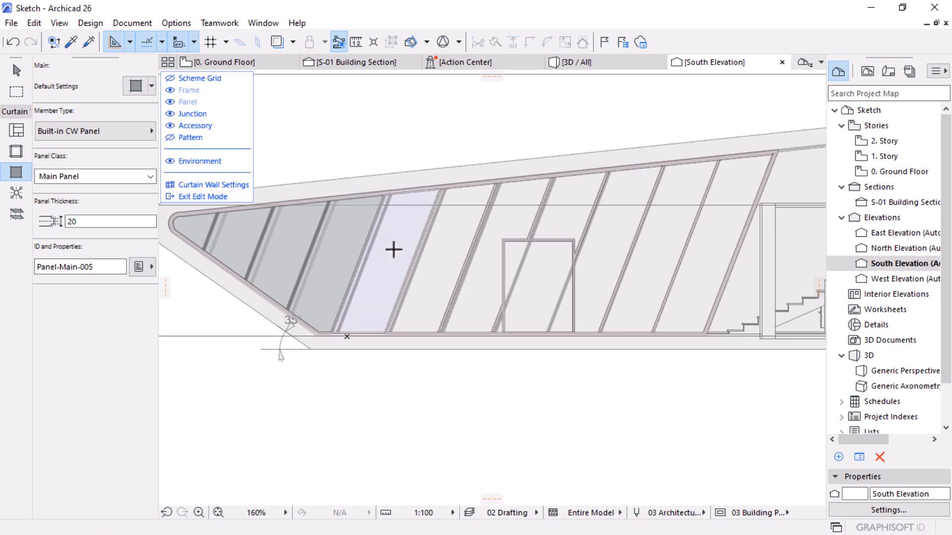
left_click(449, 248)
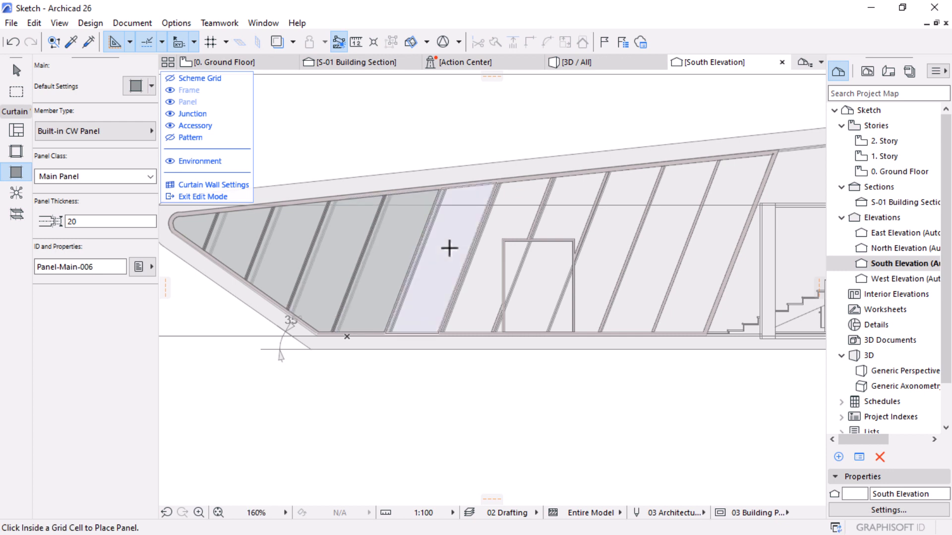
left_click(512, 223)
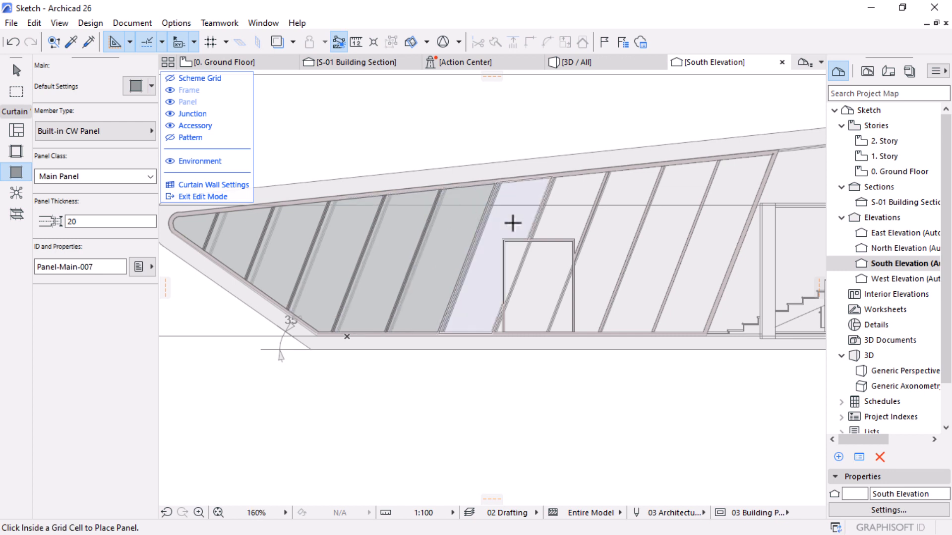
left_click(561, 220)
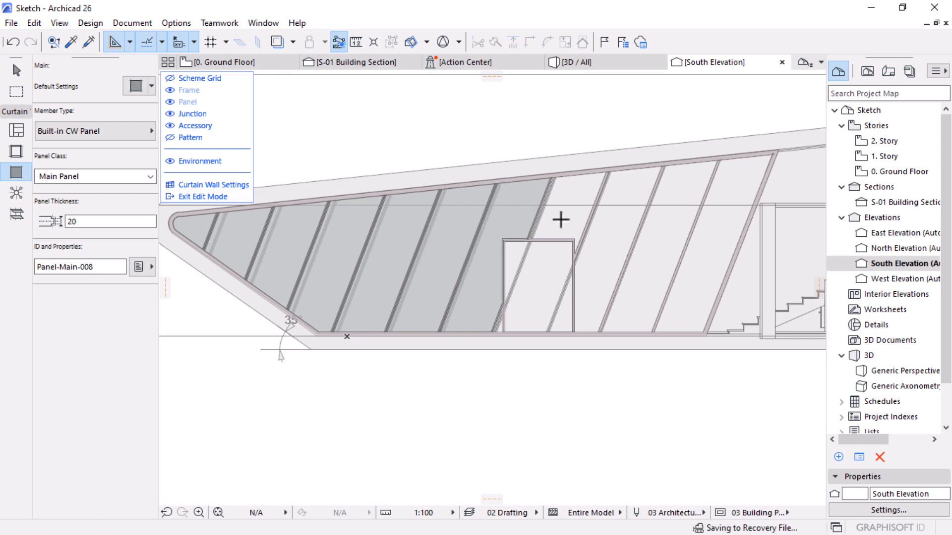
left_click(610, 230)
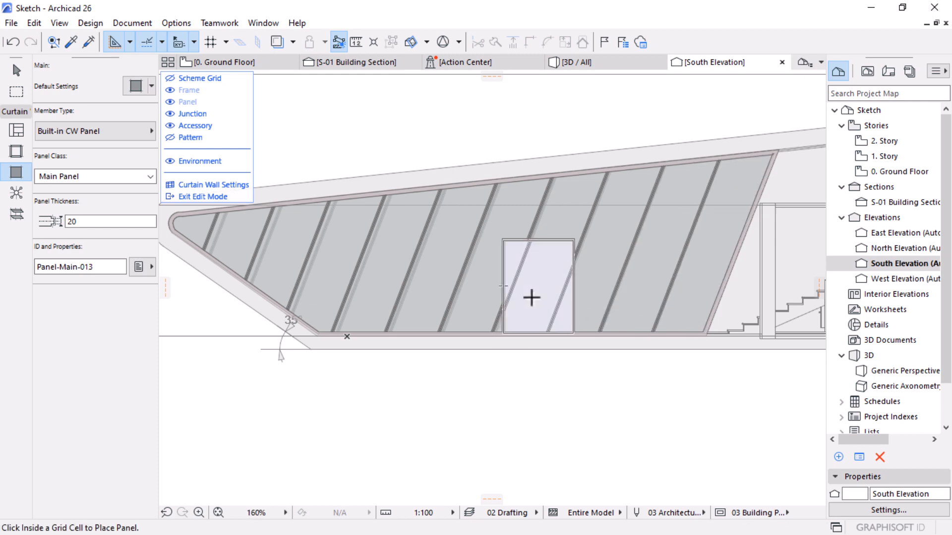
left_click(532, 297)
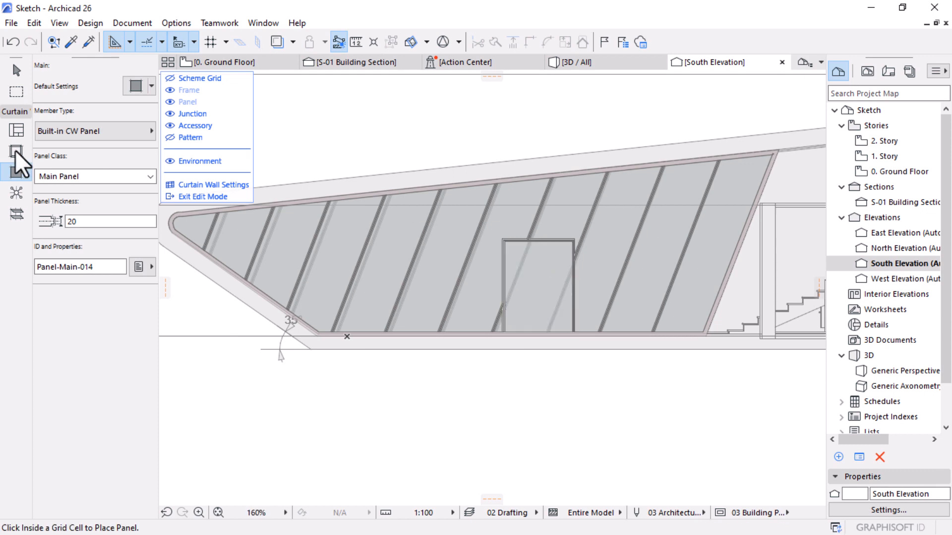
Step: Change the panel type in the door opening to CW Double Door Asymmetric 26
left_click(18, 71)
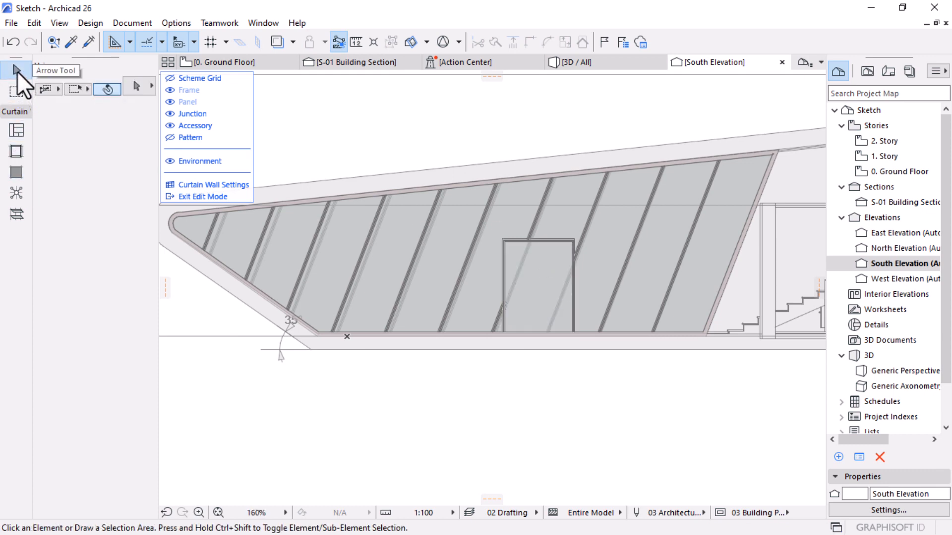
left_click(539, 276)
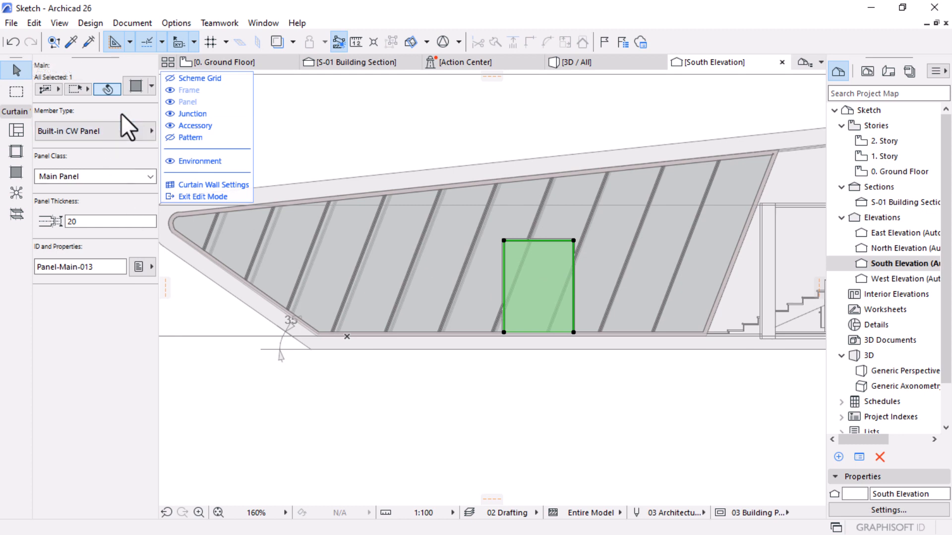
left_click(131, 82)
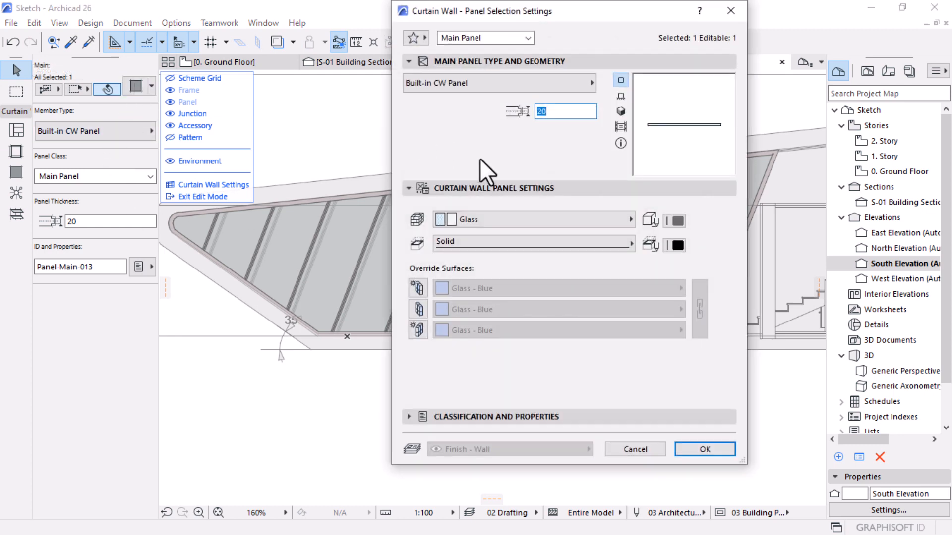
left_click(495, 80)
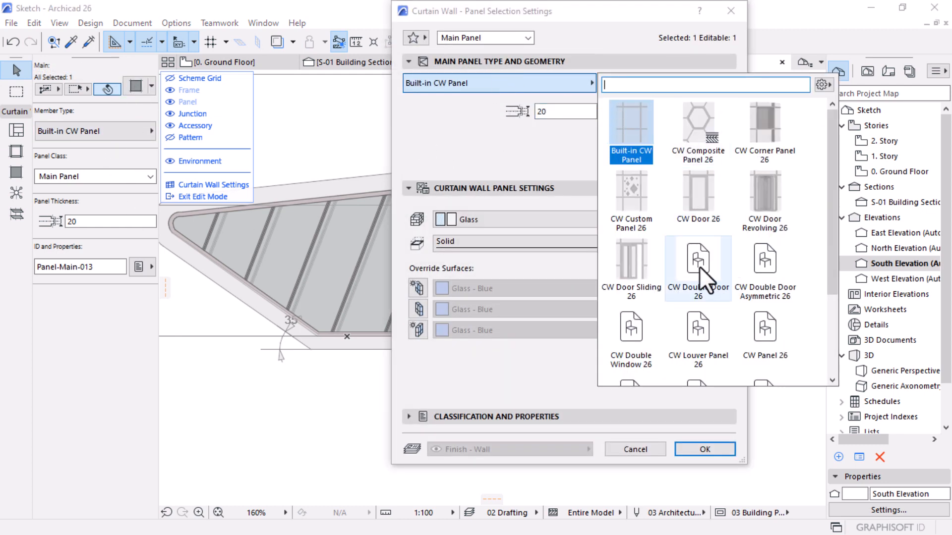
left_click(769, 268)
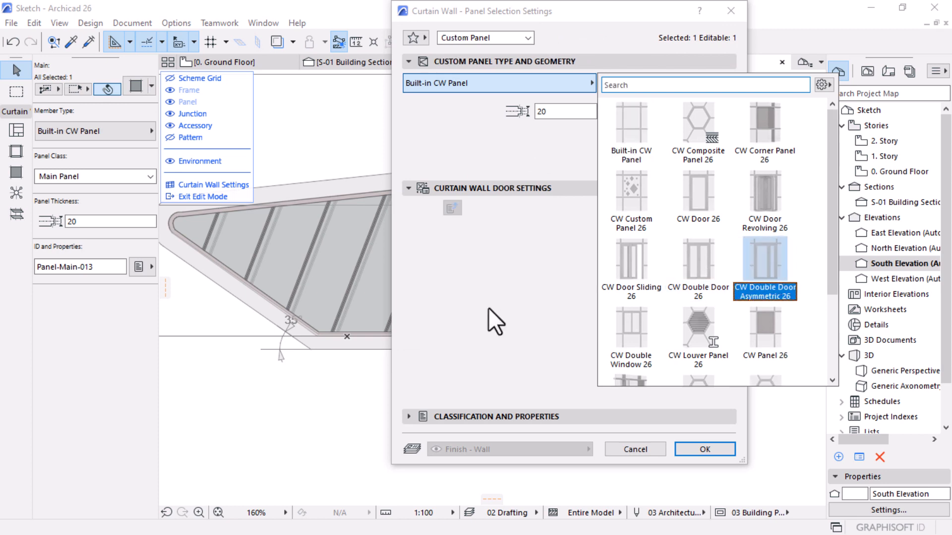
left_click(542, 146)
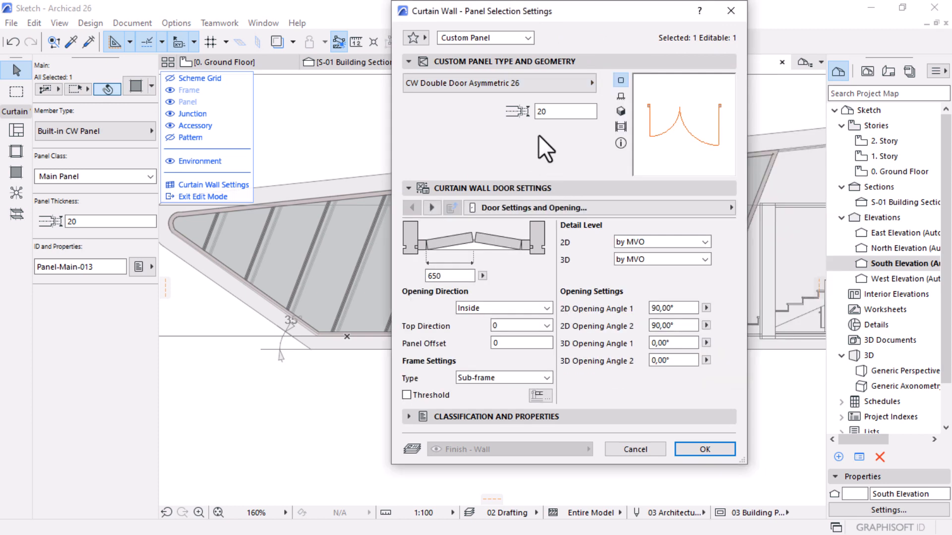
Step: Set both the 3D and 2D detail levels of the double door to Full
left_click(432, 207)
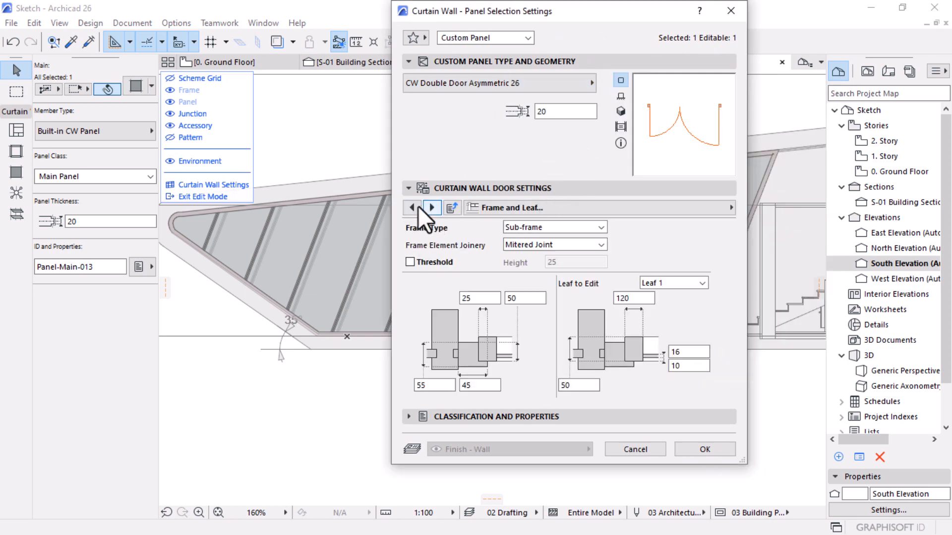
left_click(417, 207)
left_click(672, 261)
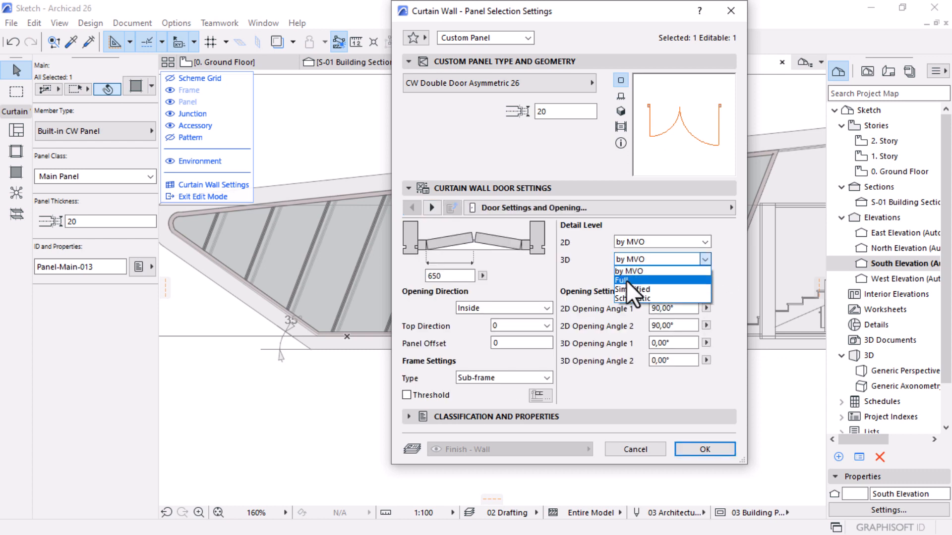
left_click(629, 280)
left_click(659, 243)
left_click(628, 278)
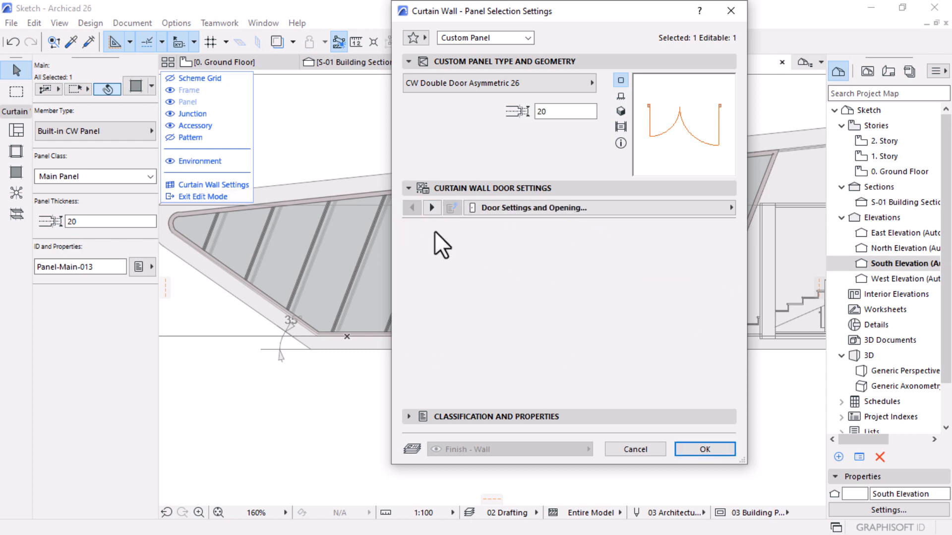
Step: Set the leaf frame width to 50 for both Leaf 1 and Leaf 2 of the double door
left_click(432, 207)
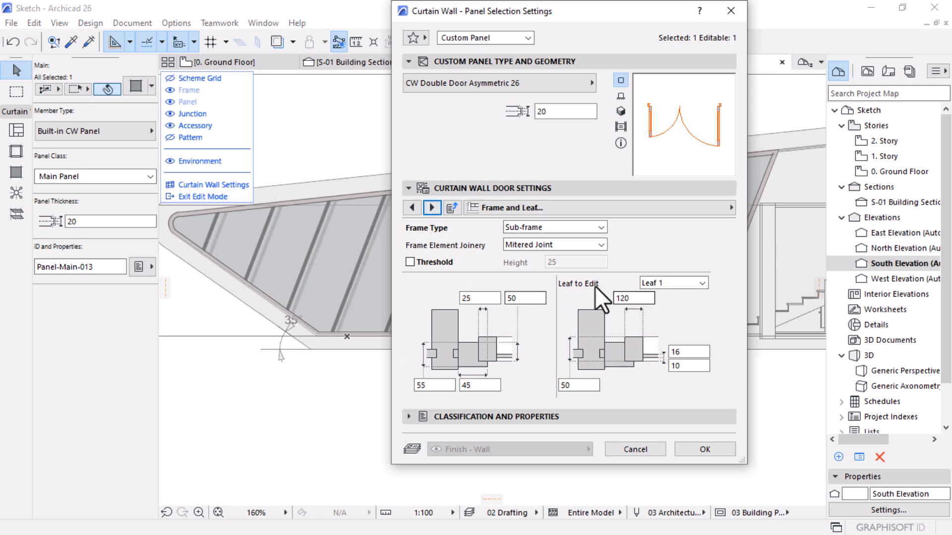
type("50")
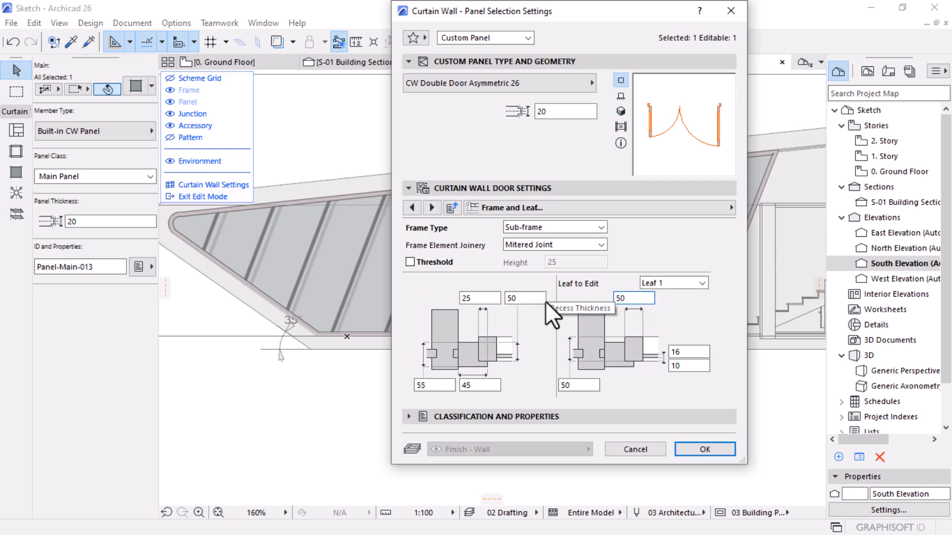
left_click(667, 283)
left_click(662, 297)
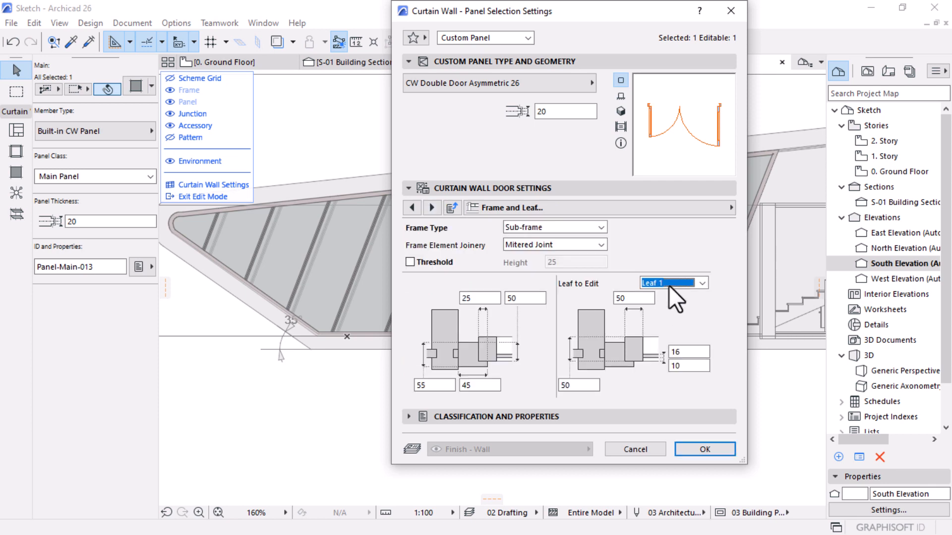
left_click(668, 286)
left_click(655, 301)
left_click_drag(632, 300, 546, 299)
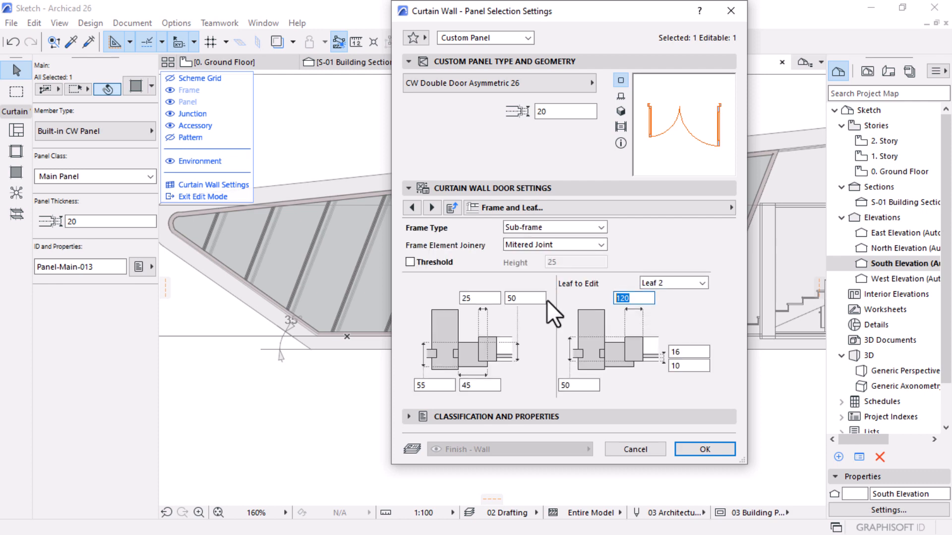
type("5")
key("BackSpace")
type("50")
Step: Assign the Style 1 handle to both Handle 1 and Handle 2 of the double door
left_click(430, 209)
left_click(430, 208)
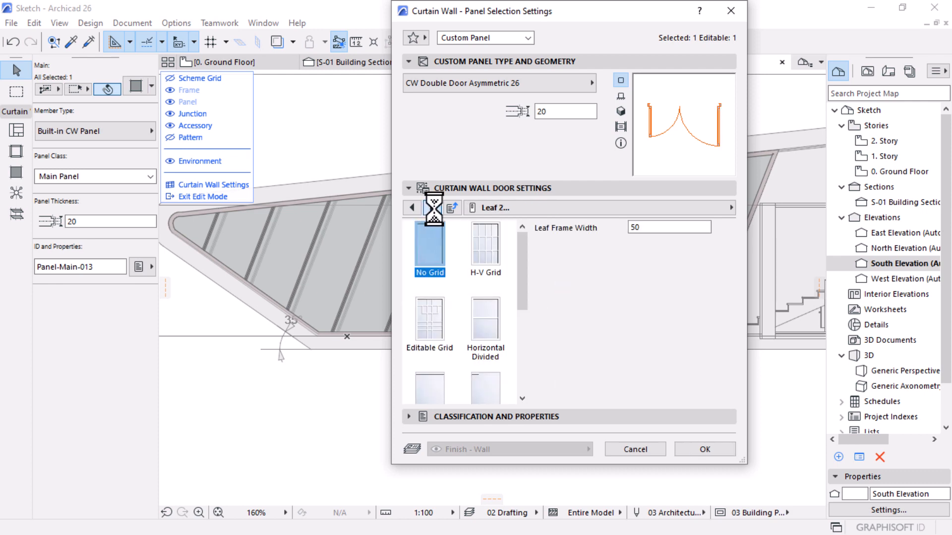
left_click(501, 262)
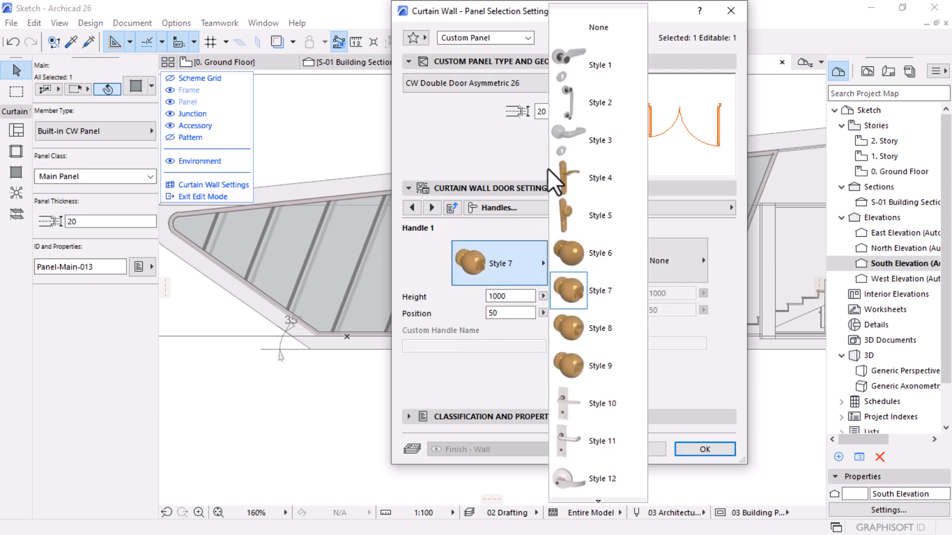
left_click(579, 65)
left_click(660, 261)
left_click(726, 65)
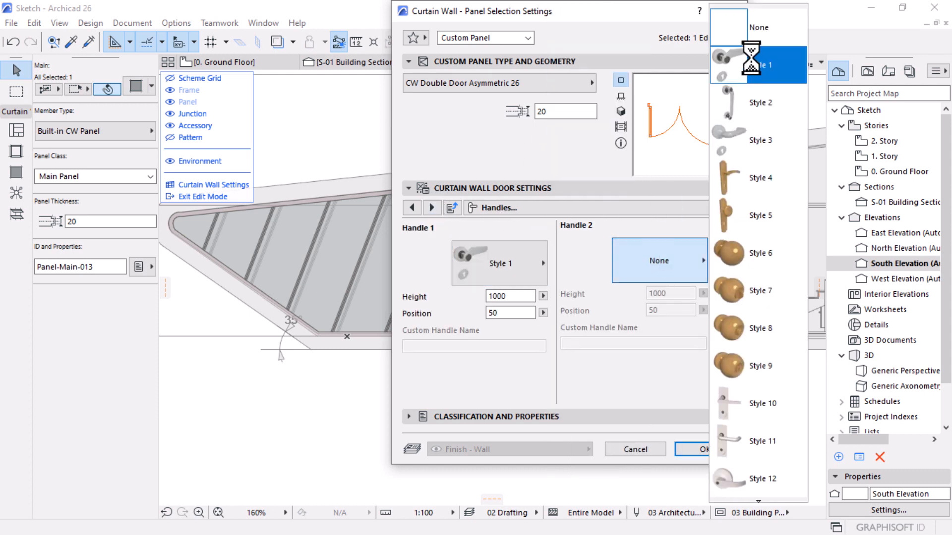
Step: Override the model view options for the door's 2D symbolic display and set its opening line type to Dashed
left_click(431, 208)
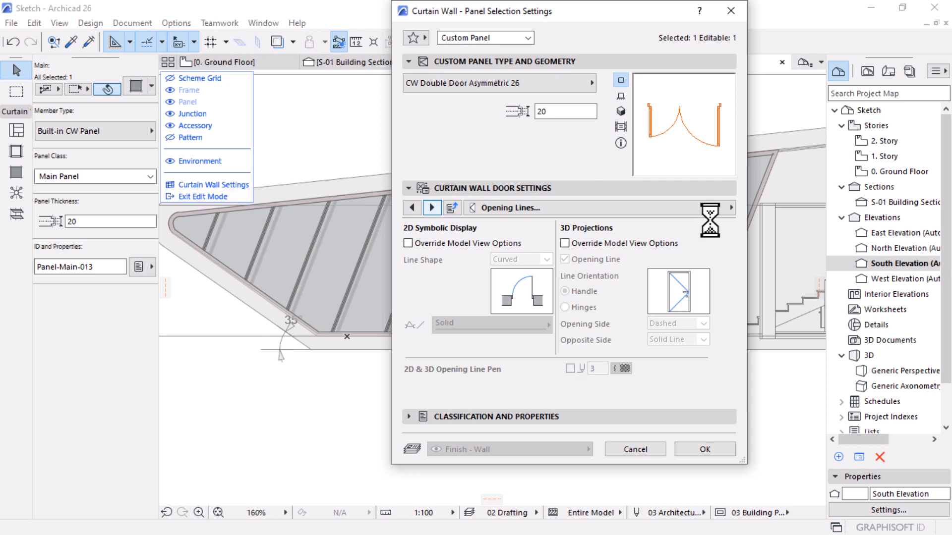
left_click(423, 245)
left_click(490, 323)
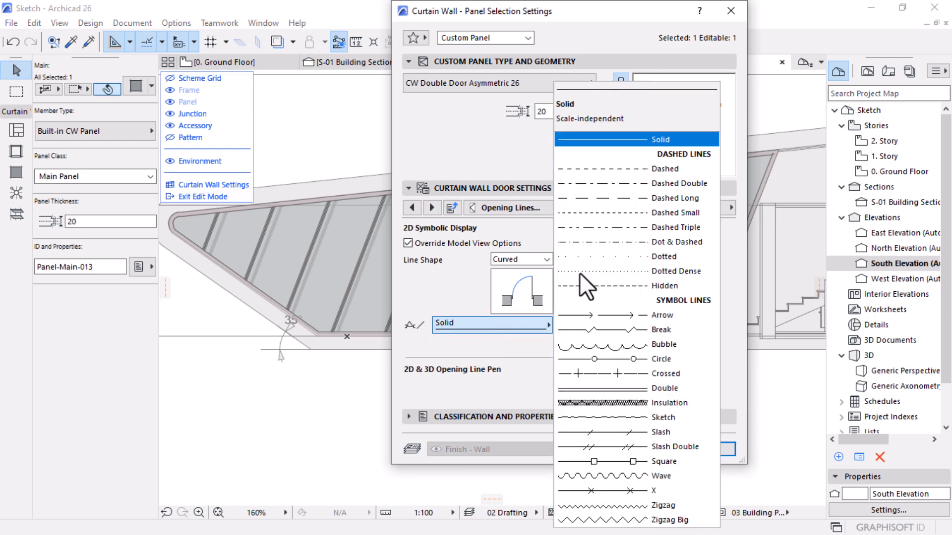
left_click(644, 184)
left_click(644, 169)
Step: Set the 2D and 3D opening line pen of the door to pen 2
left_click(617, 368)
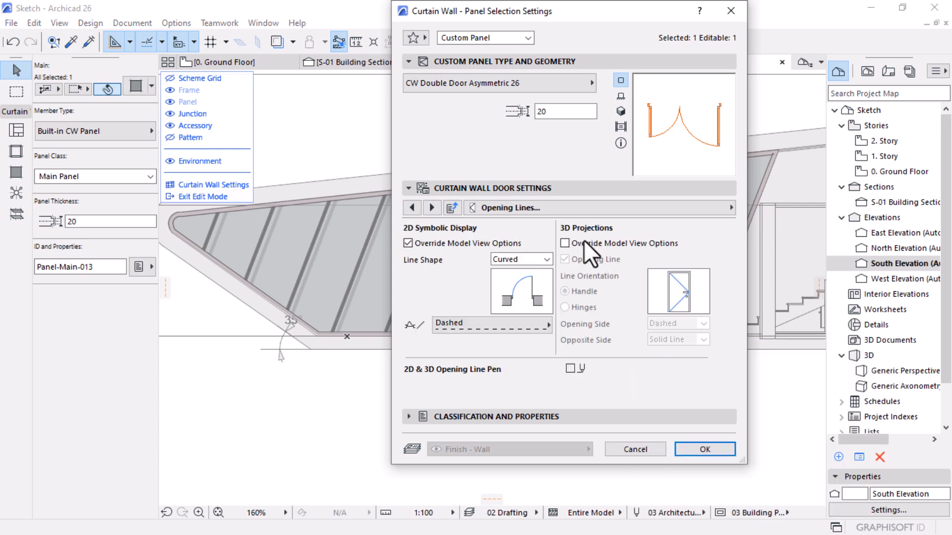
left_click(622, 370)
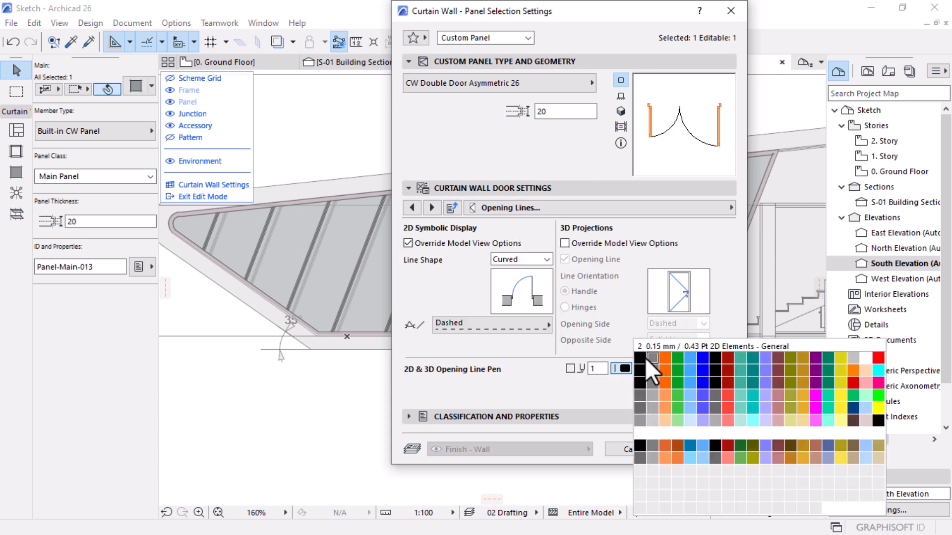
left_click(642, 358)
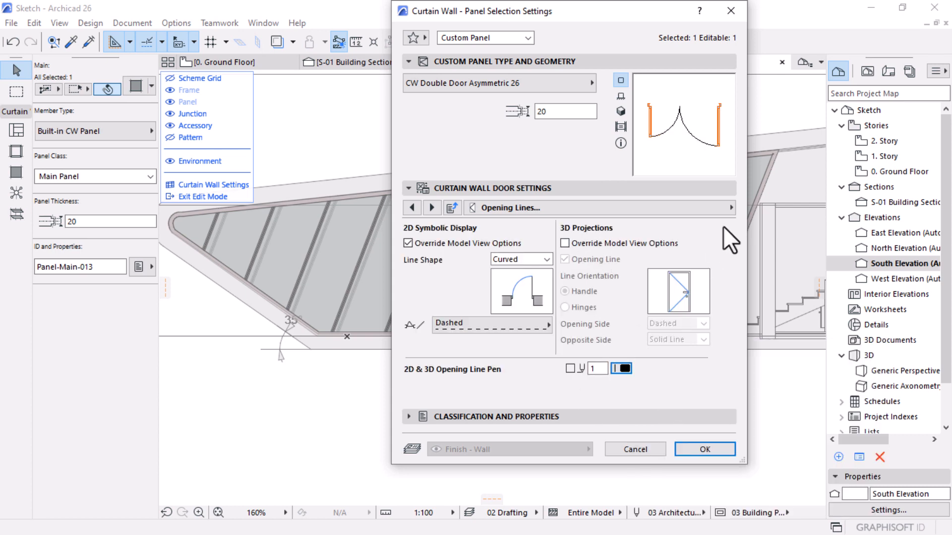
left_click(626, 368)
left_click(656, 359)
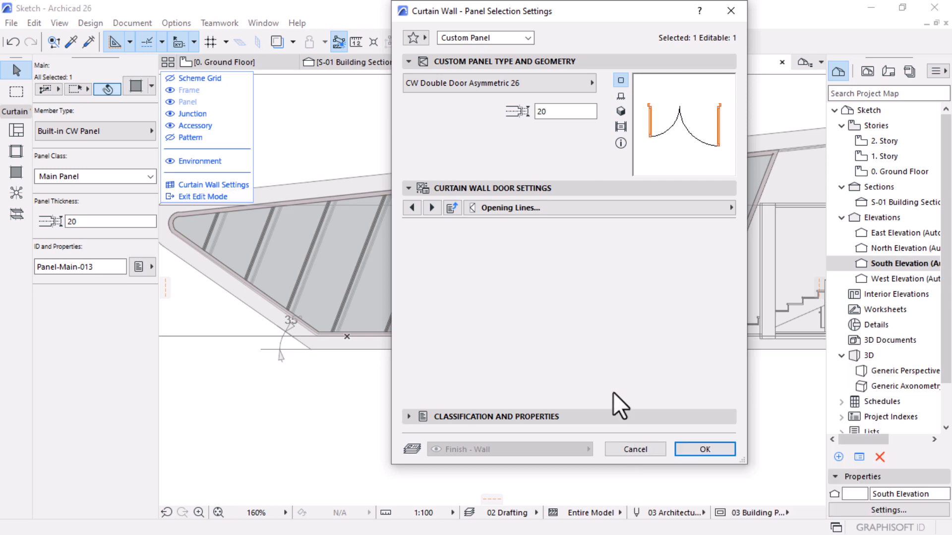
Step: Set the door's frame cut, frame uncut, leaf cut and leaf uncut line pens to pen 2 in the floor plan and section settings
left_click(722, 209)
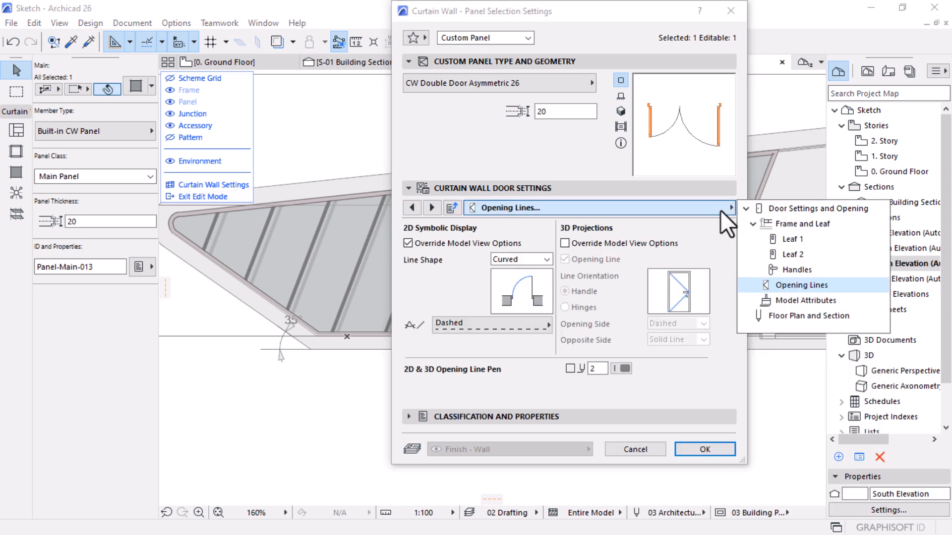
left_click(793, 316)
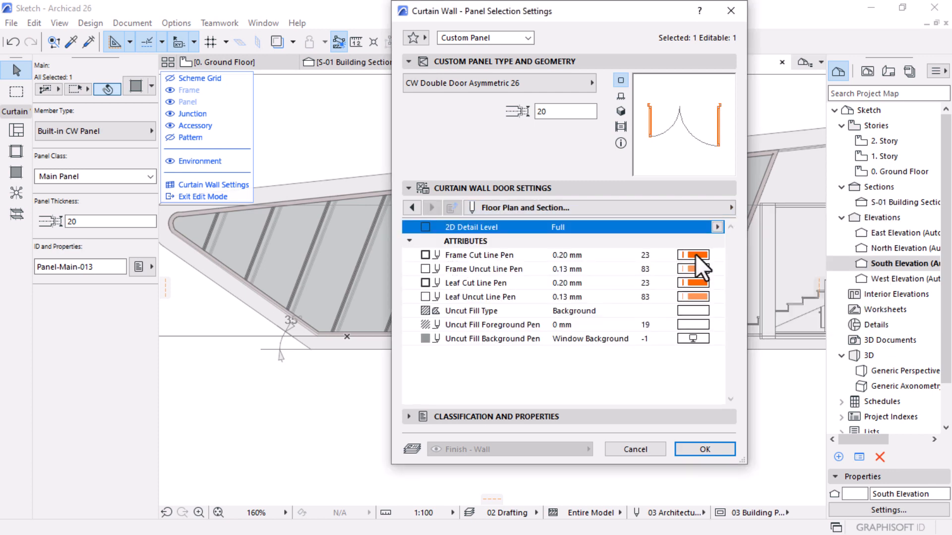
left_click(693, 256)
left_click(485, 280)
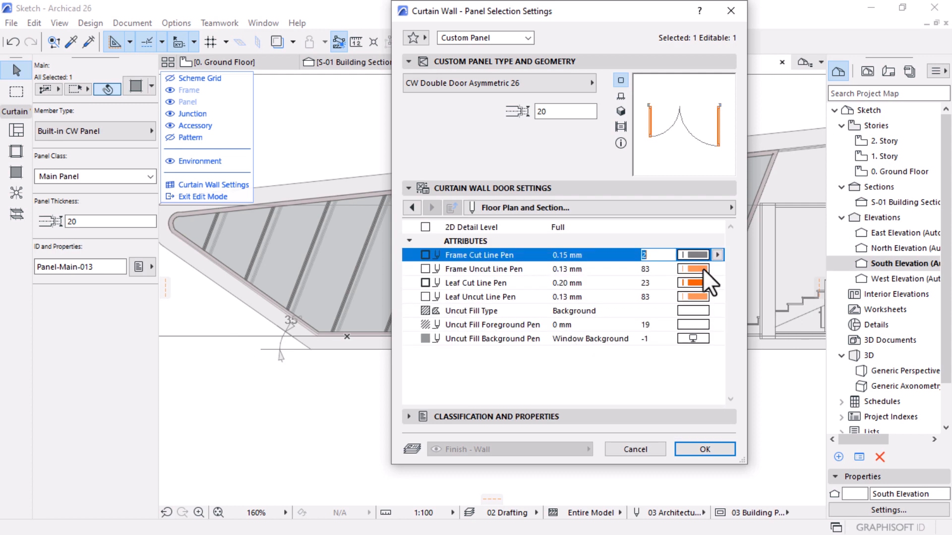
left_click(696, 268)
left_click(484, 296)
left_click(696, 283)
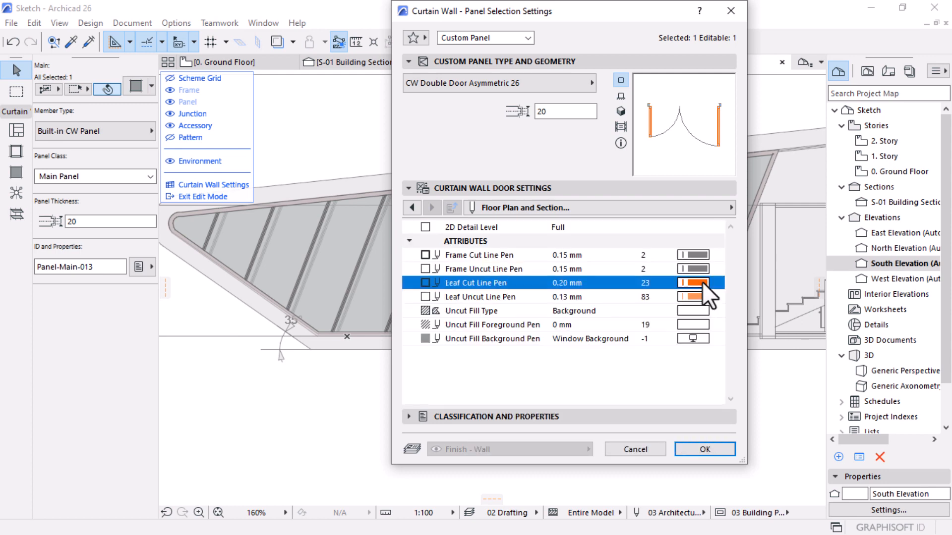
left_click(515, 311)
left_click(696, 296)
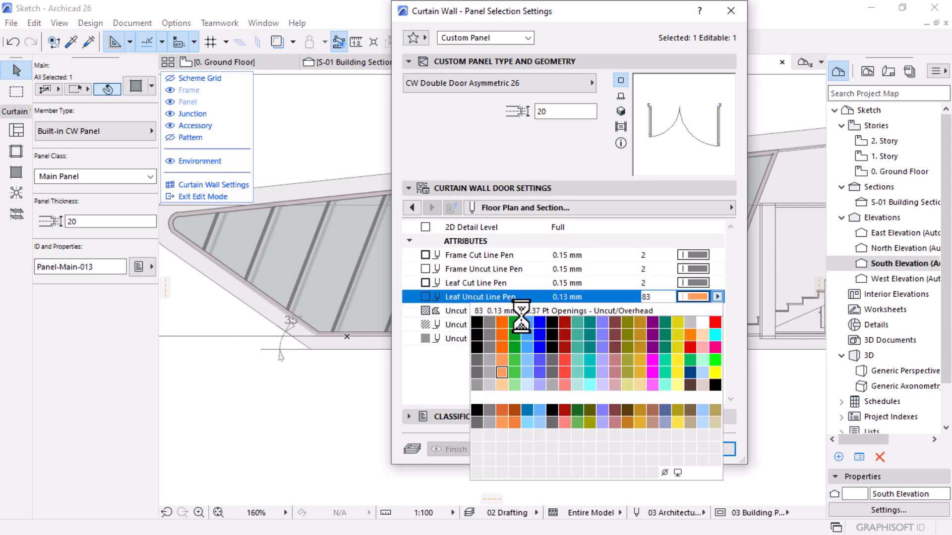
left_click(484, 323)
Step: Check the 3D detail level in the door's model attributes and apply the asymmetric double door settings to the selected panel
left_click(731, 207)
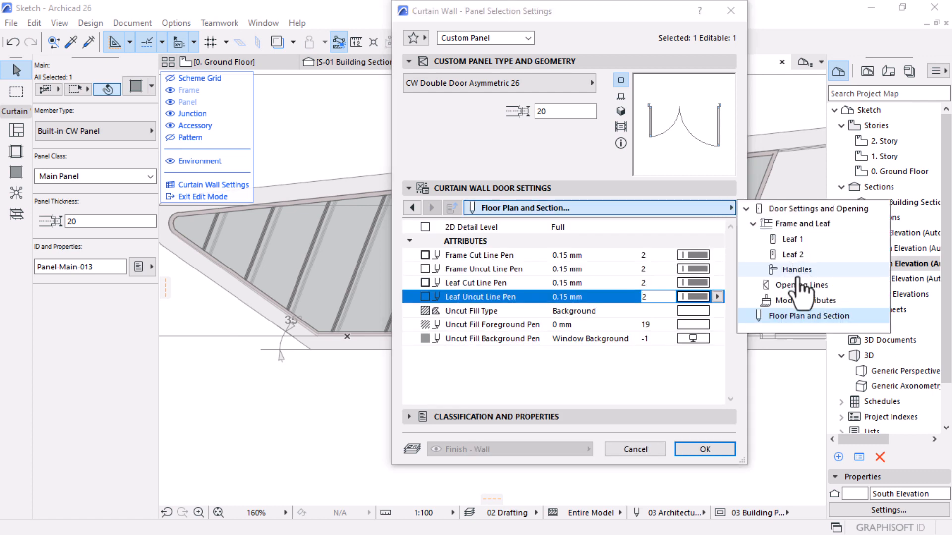
left_click(798, 300)
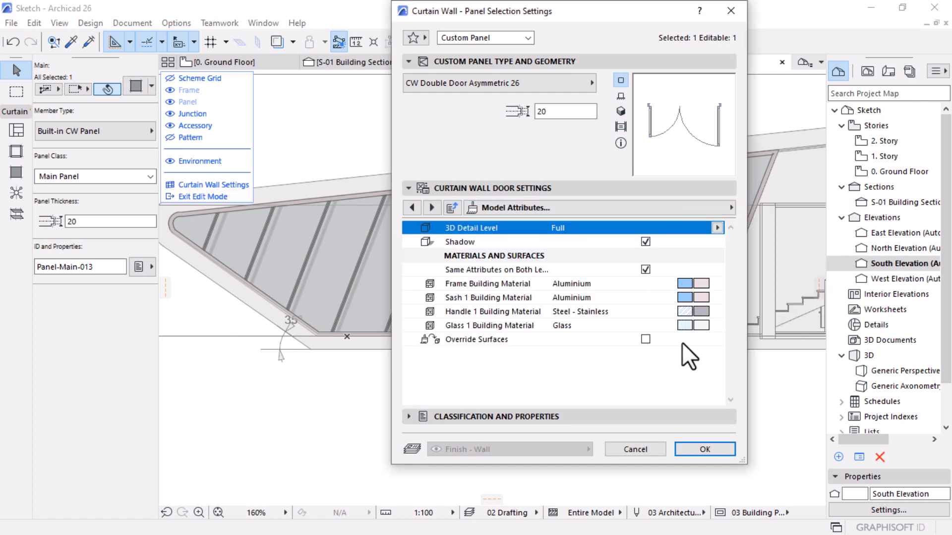
left_click(716, 228)
left_click(733, 321)
left_click(705, 449)
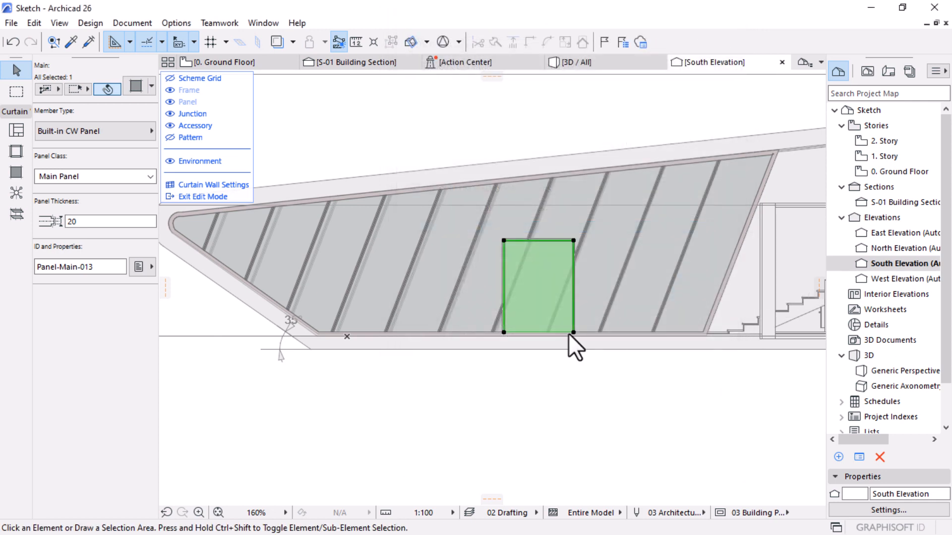
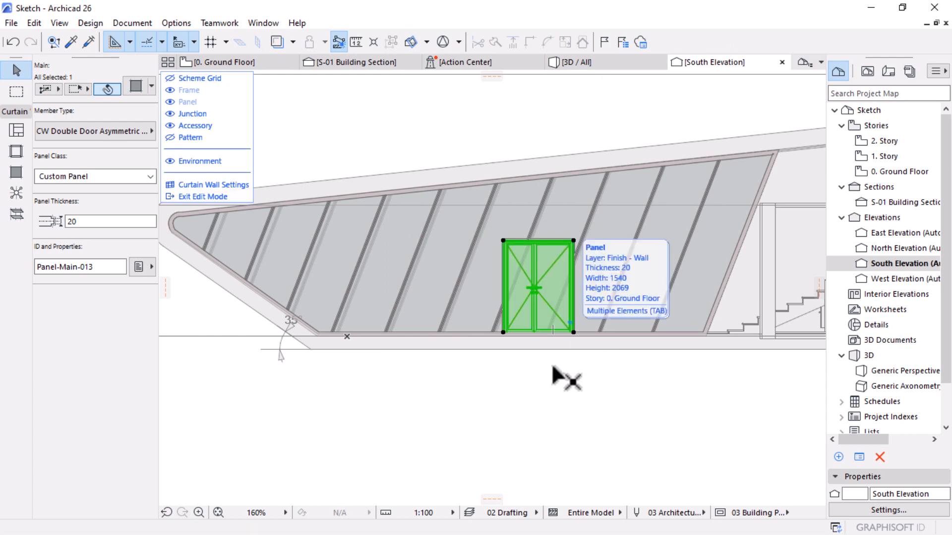
Step: Deselect the door panel, exit curtain wall edit mode and inspect the front curtain wall and its door in the 3D view
scroll(557, 399, "down", 2)
scroll(512, 422, "up", 4)
left_click(715, 378)
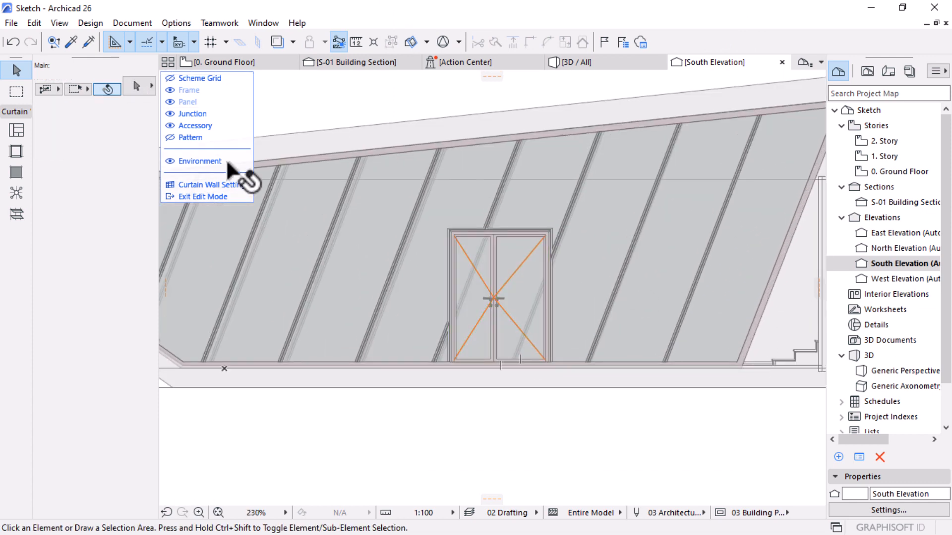
left_click(199, 196)
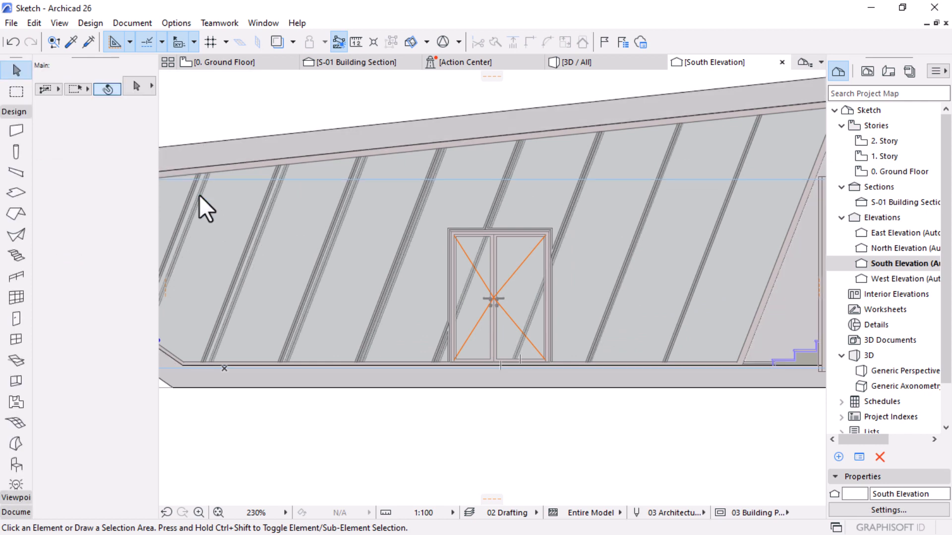
scroll(414, 225, "down", 3)
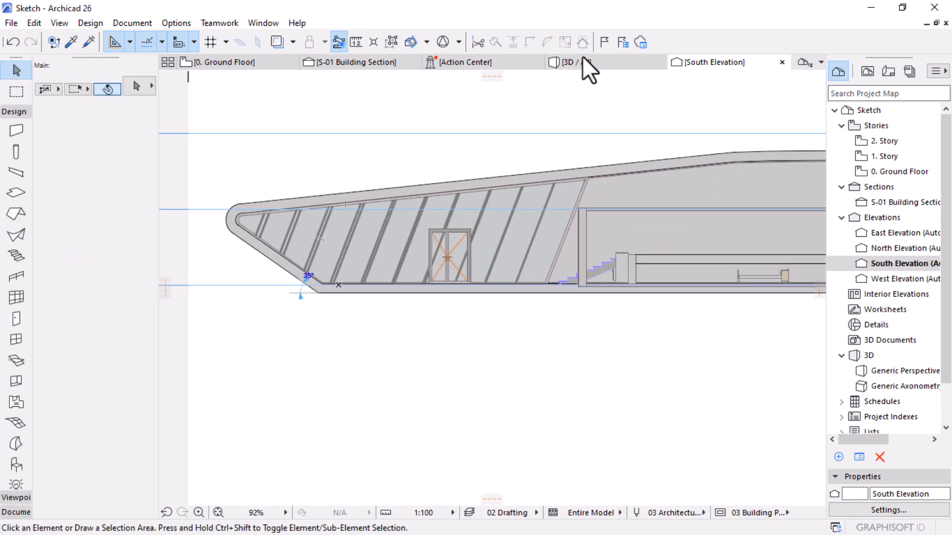
left_click(578, 63)
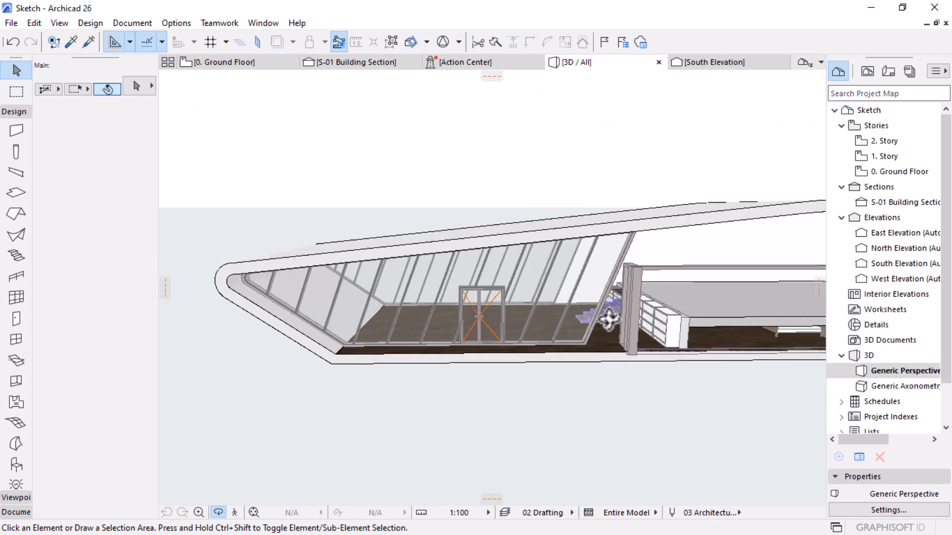
left_click_drag(609, 320, 711, 338)
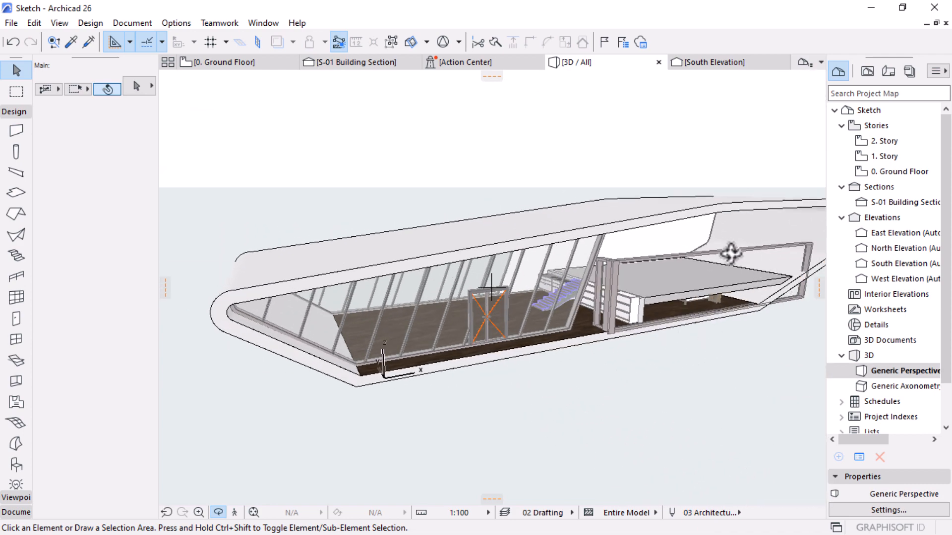
left_click_drag(596, 305, 603, 253)
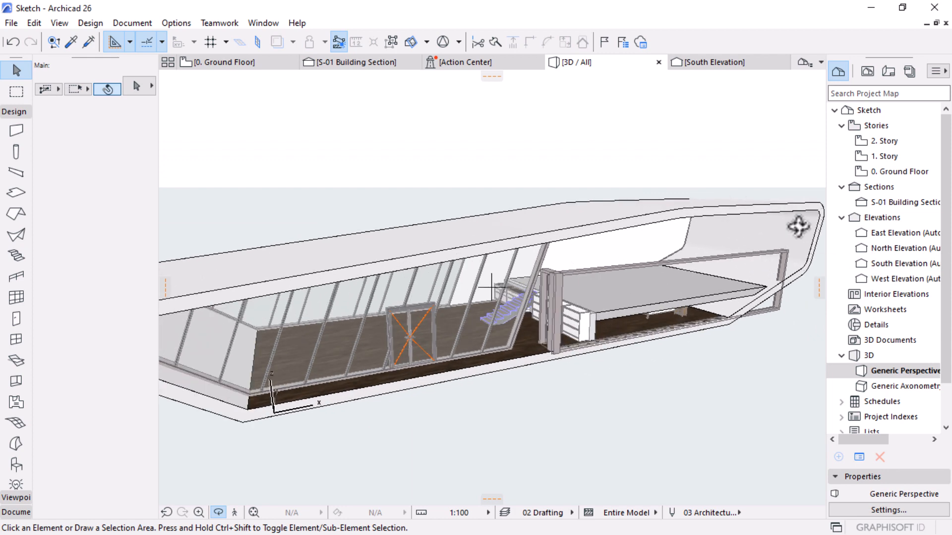
left_click_drag(798, 227, 531, 210)
Step: Return to the South Elevation and enter edit mode for the rectangular curtain wall beside the slanted one
left_click(712, 65)
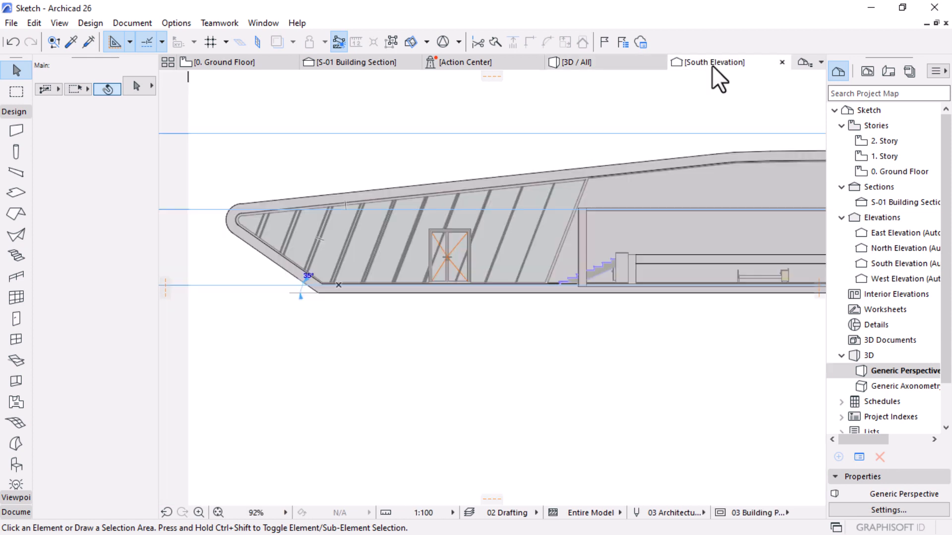
scroll(484, 256, "down", 3)
middle_click_drag(601, 251, 555, 303)
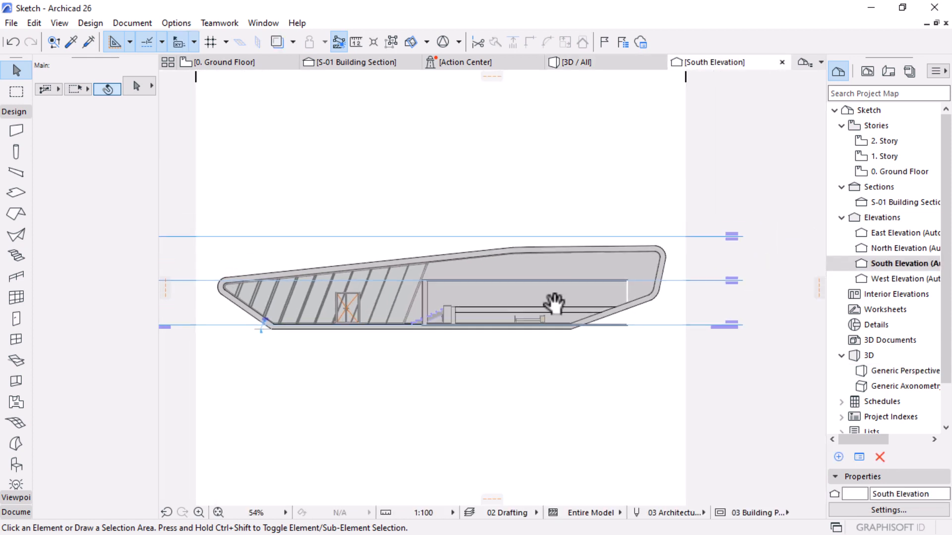
scroll(665, 304, "up", 2)
left_click(565, 338)
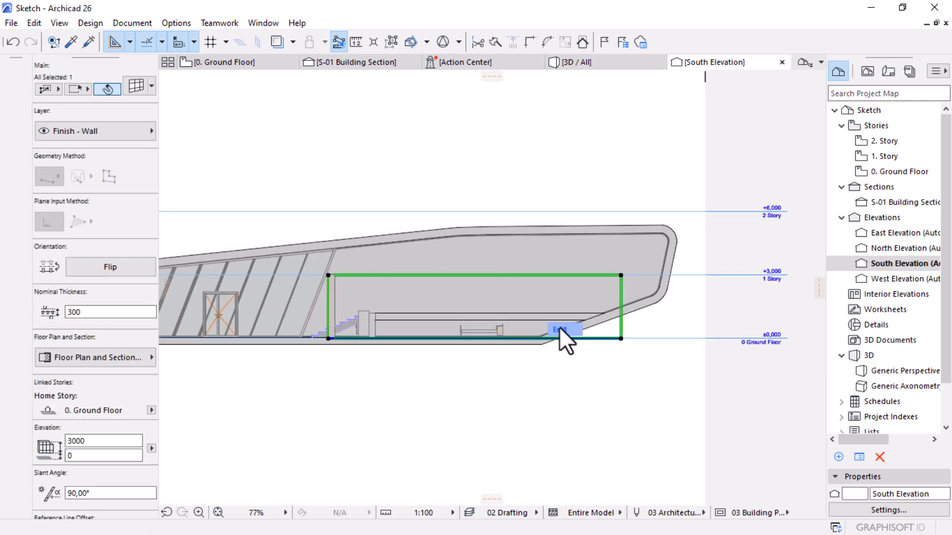
left_click(560, 329)
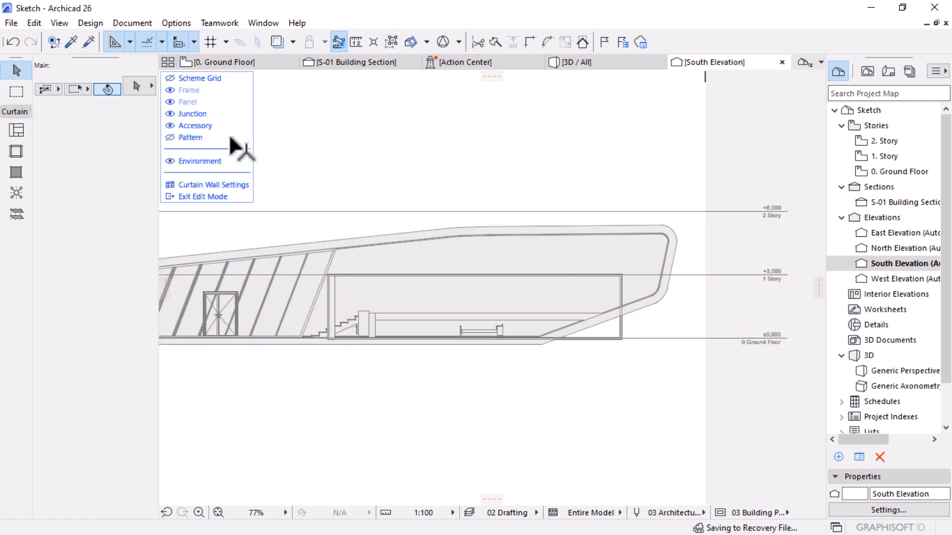
Step: Show the curtain wall's scheme grid and hide its frames and panels
scroll(165, 87, "up", 3)
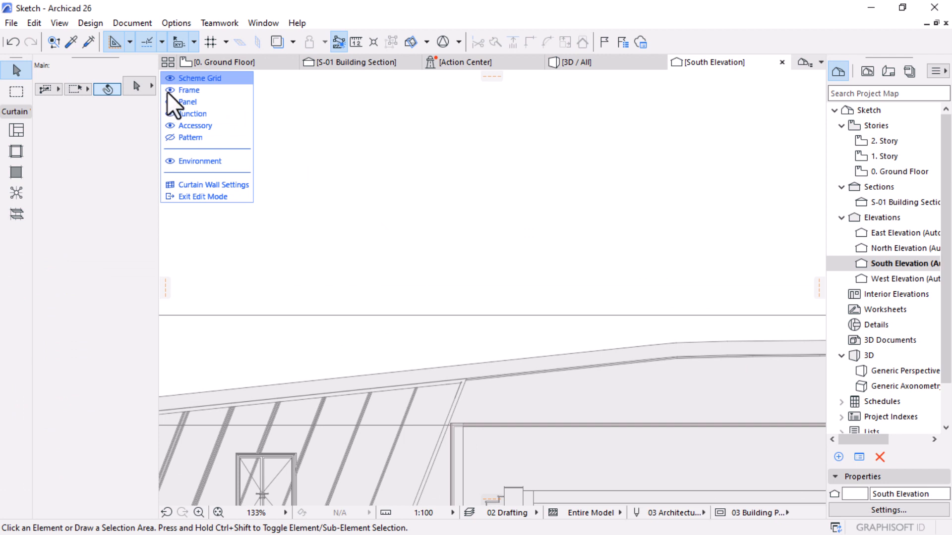
left_click(169, 90)
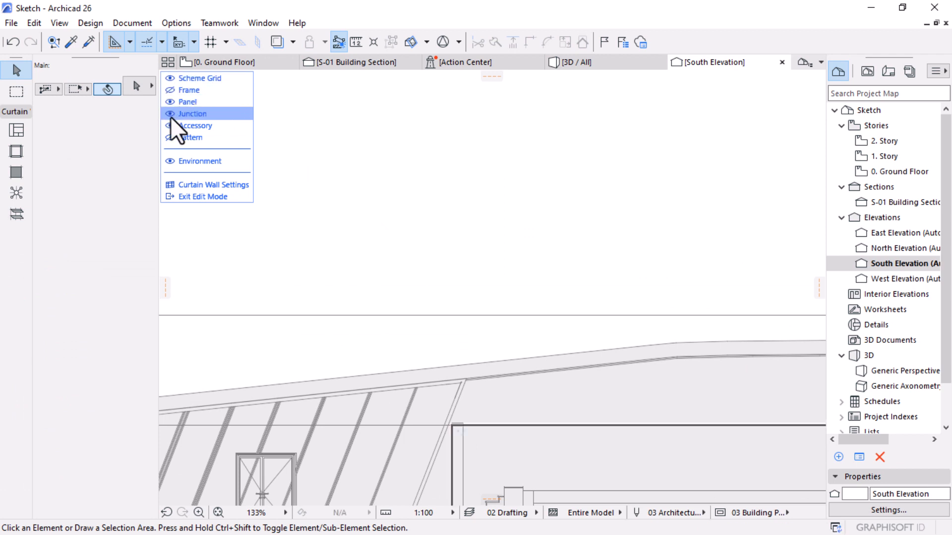
left_click(170, 102)
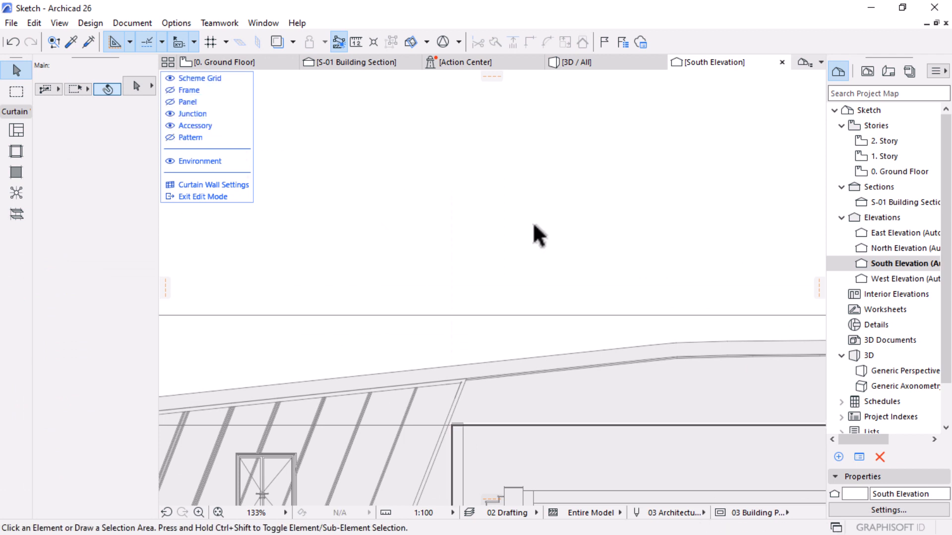
Step: Select the curtain wall's scheme boundary and offset its bottom edge up to the inner floor corner of the building shell
scroll(525, 232, "down", 5)
middle_click_drag(701, 310, 601, 307)
scroll(600, 316, "up", 7)
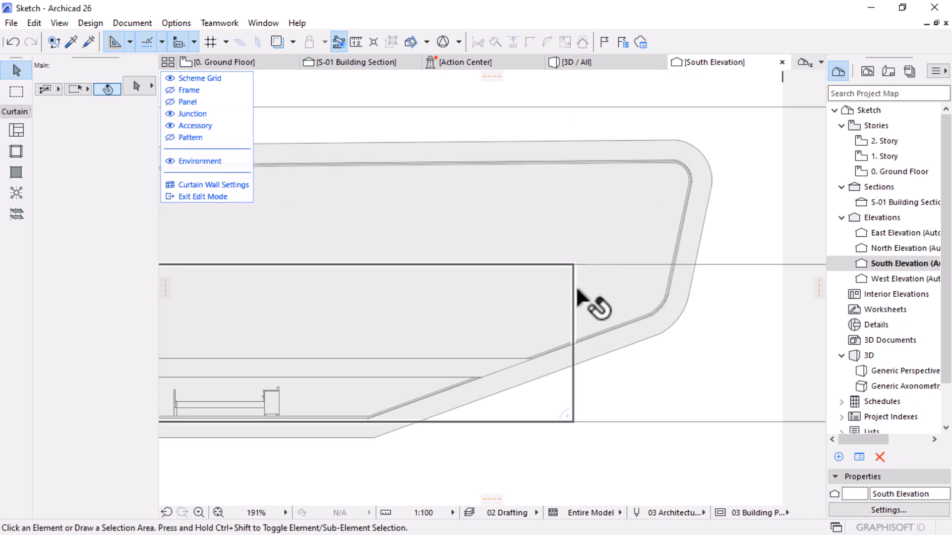
left_click(575, 293)
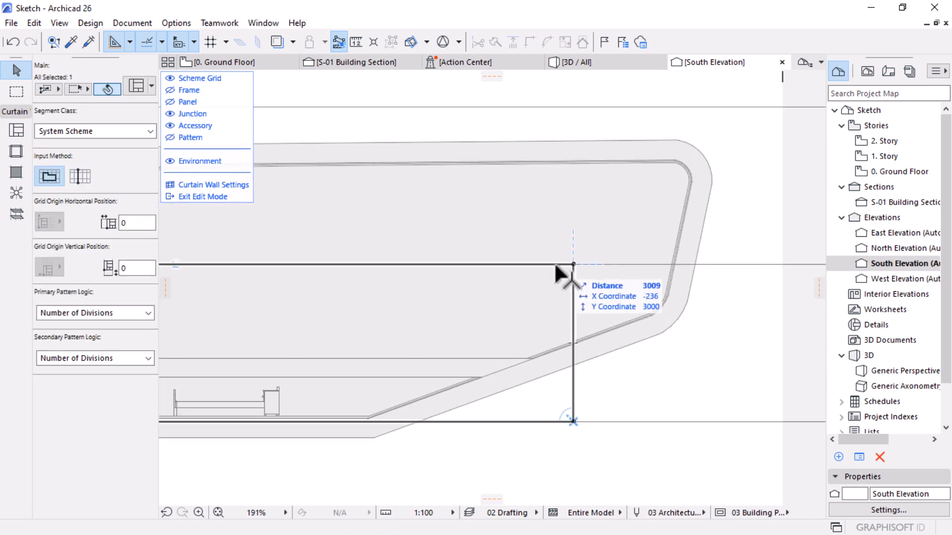
scroll(591, 403, "down", 4)
scroll(465, 406, "up", 4)
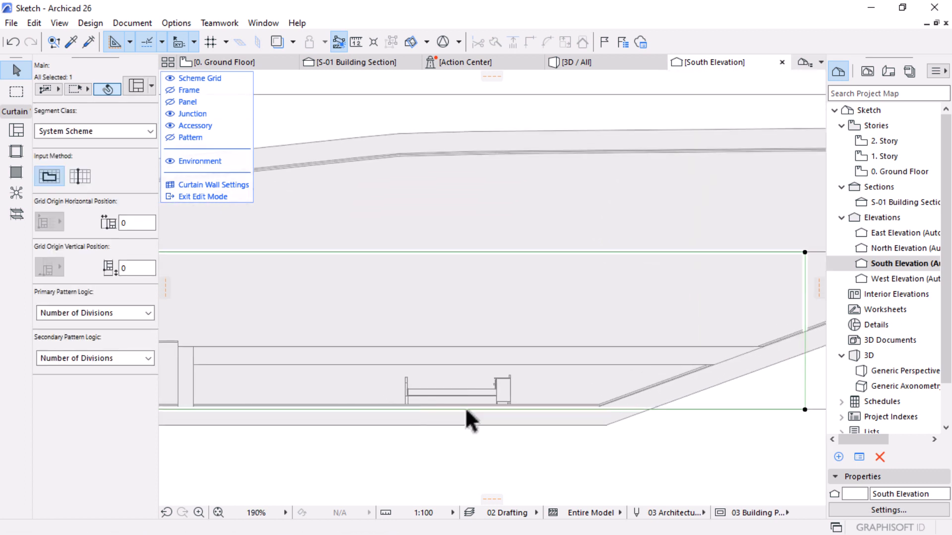
left_click(672, 409)
left_click(757, 254)
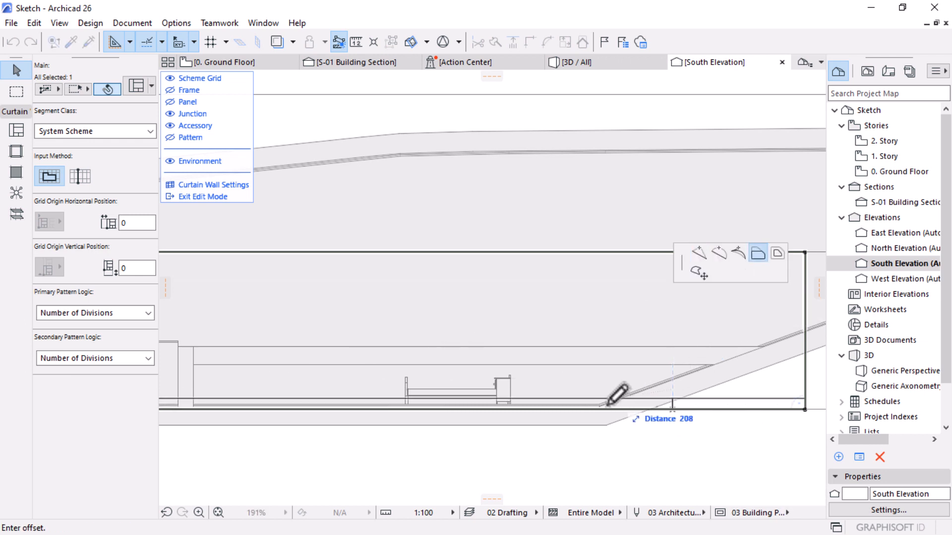
scroll(611, 373, "up", 2)
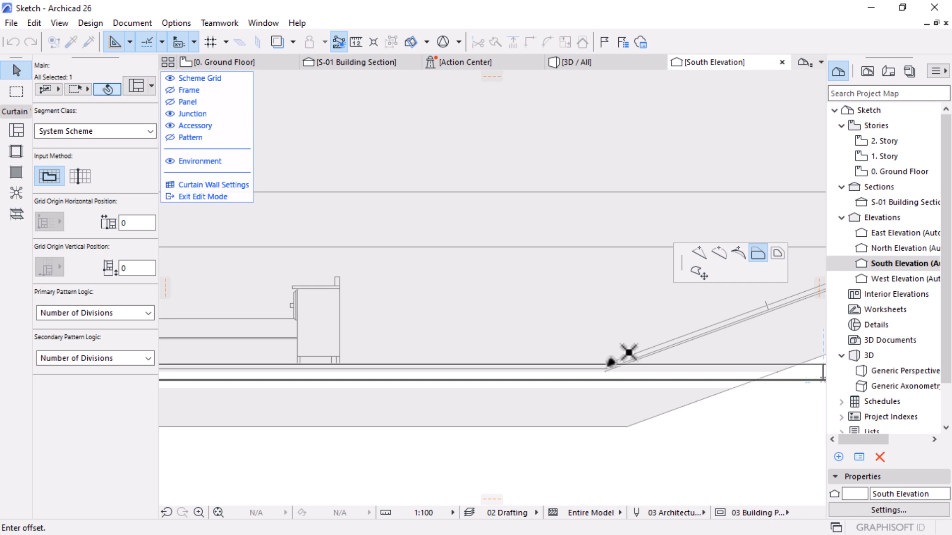
left_click(611, 362)
Step: Move the boundary's upper right node to the start of the rounded upper corner on the shell's inner outline
scroll(577, 387, "down", 3)
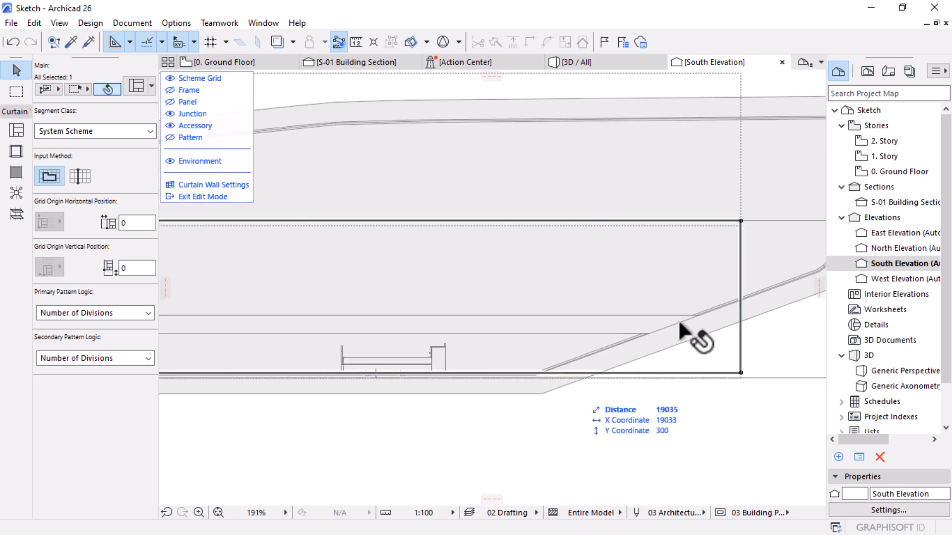
left_click(740, 220)
scroll(431, 342, "down", 2)
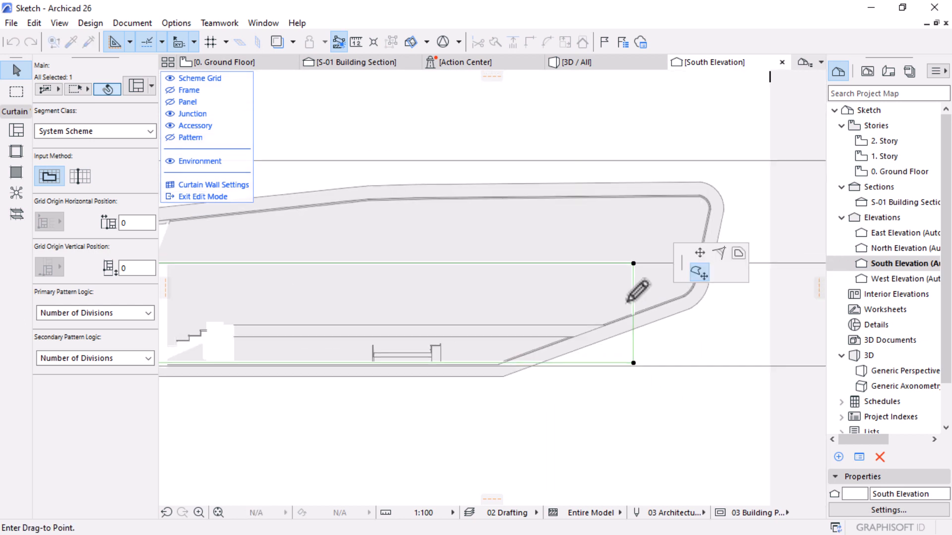
left_click(697, 251)
scroll(694, 248, "up", 6)
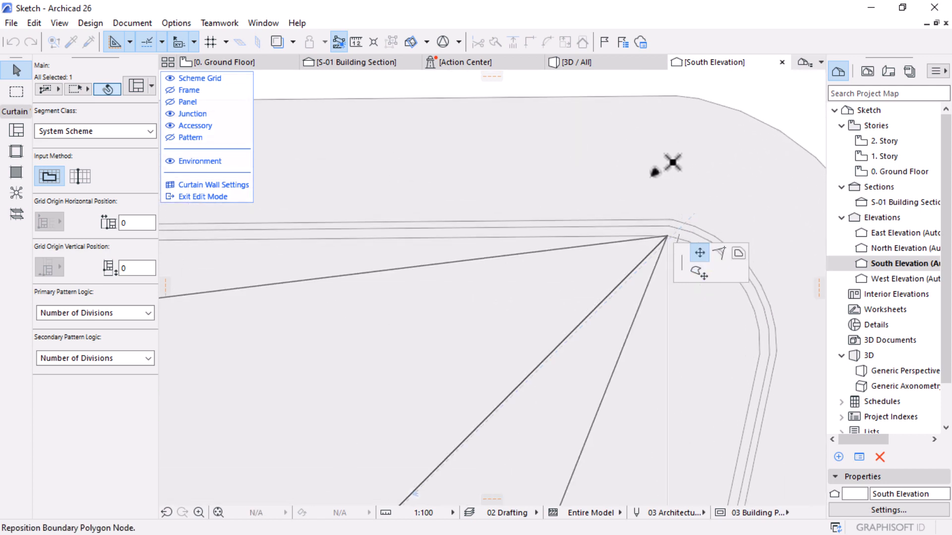
Step: Try to offset the boundary's slanted side edge to the lower end of the shell's rounded corner, and undo that edit
left_click(616, 363)
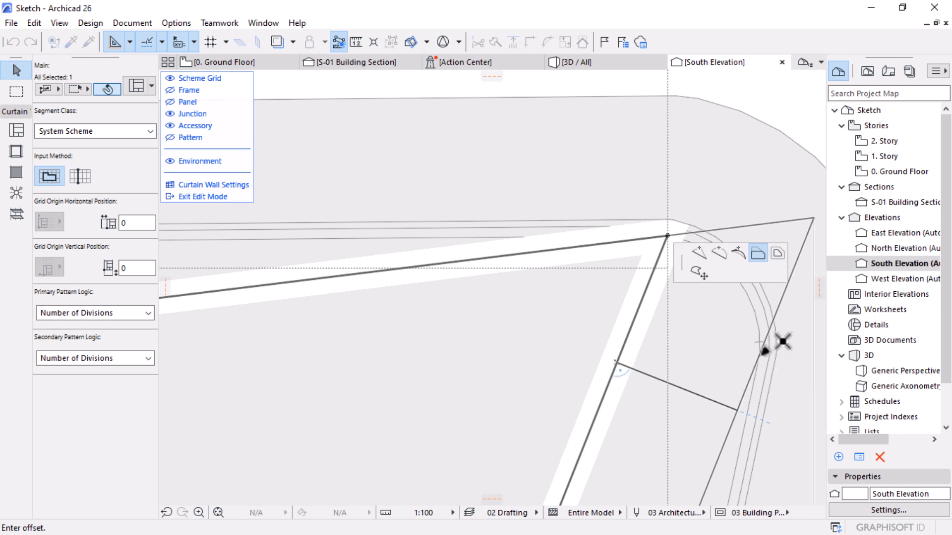
left_click(762, 347)
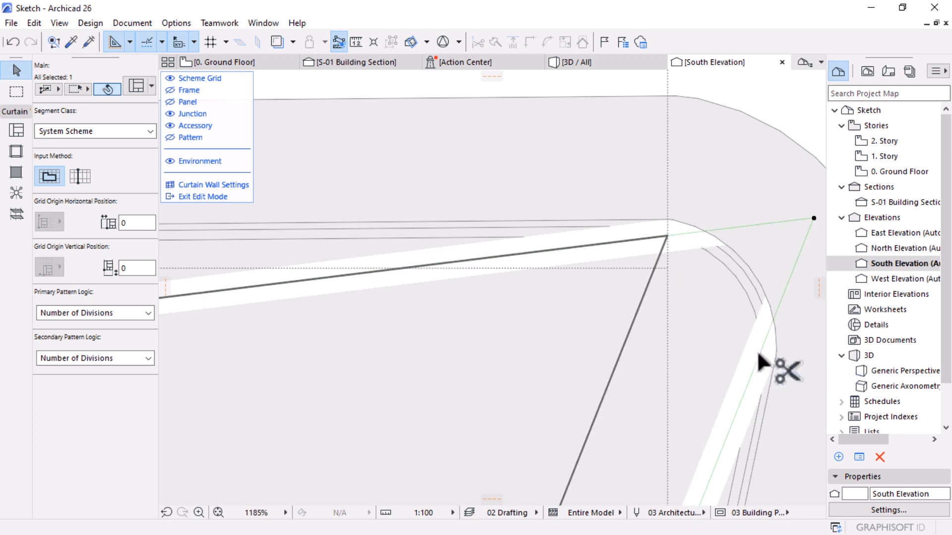
key("ctrl+z")
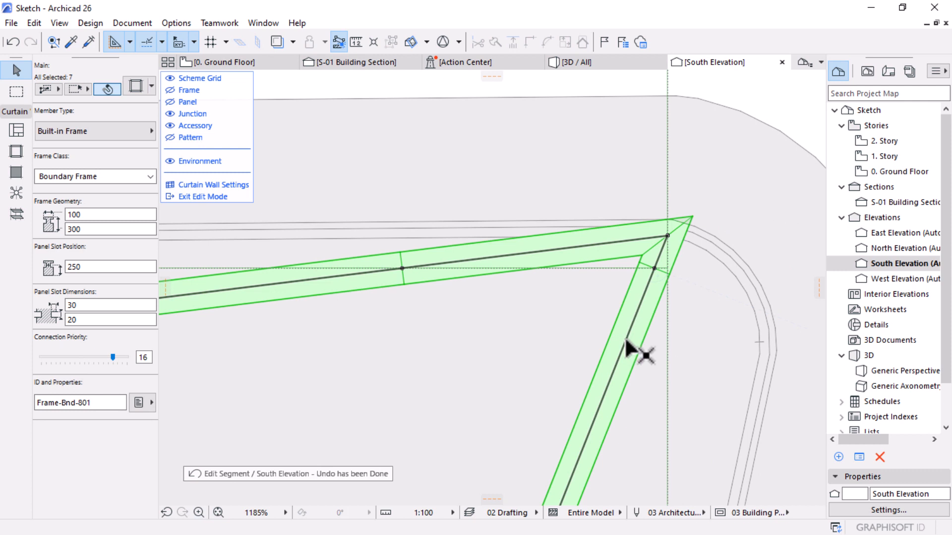
Step: Insert a new boundary node on the slanted side edge at the lower end of the shell's rounded inner corner
left_click(625, 346)
left_click(697, 253)
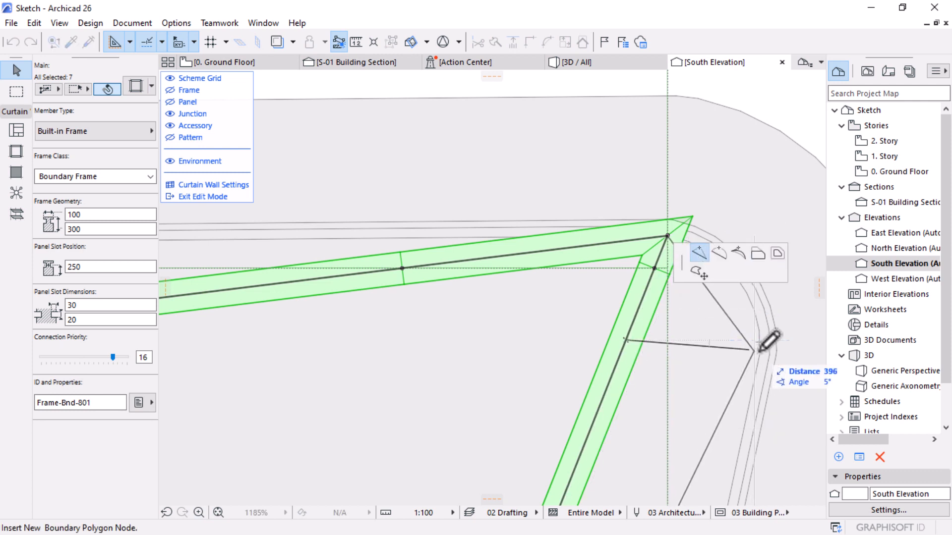
left_click(779, 336)
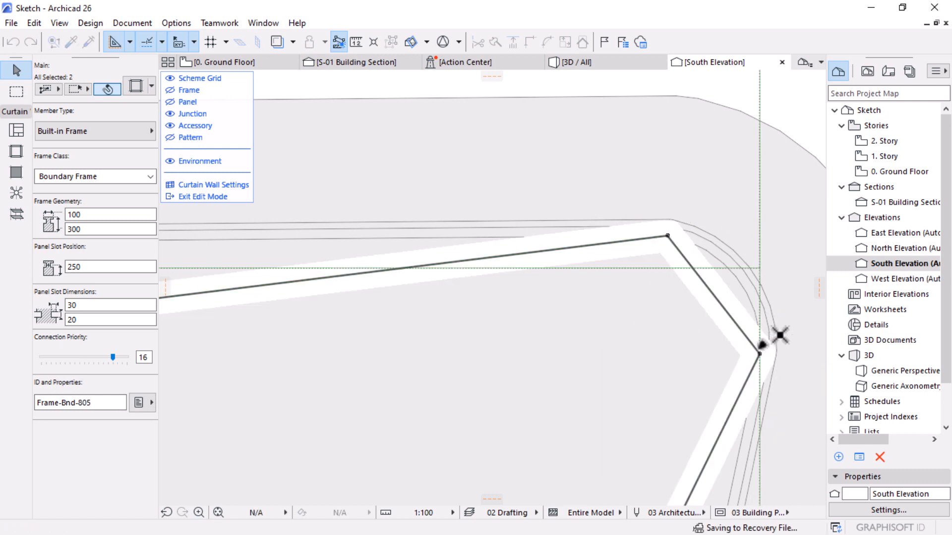
Step: Insert three boundary nodes on the edge across the shell's rounded upper corner so it follows the inner outline
left_click(727, 315)
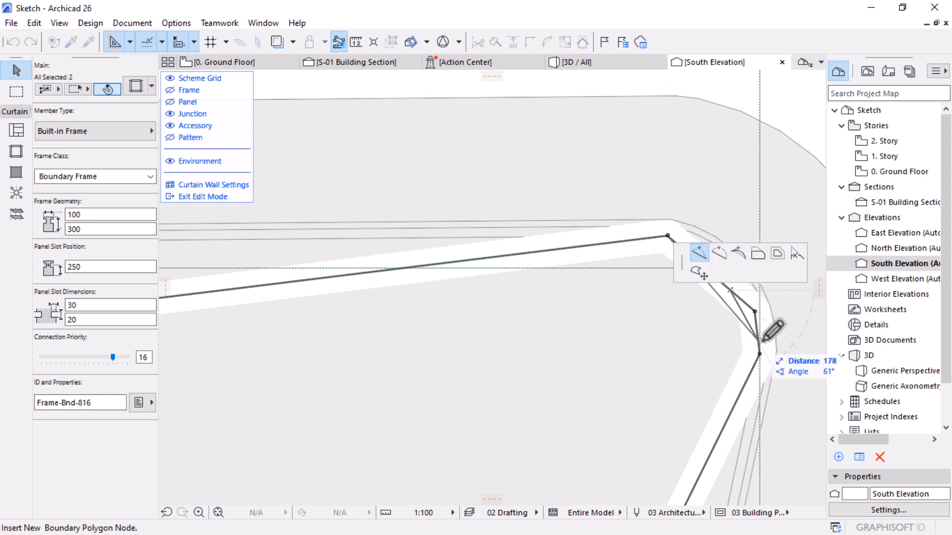
scroll(765, 337, "up", 2)
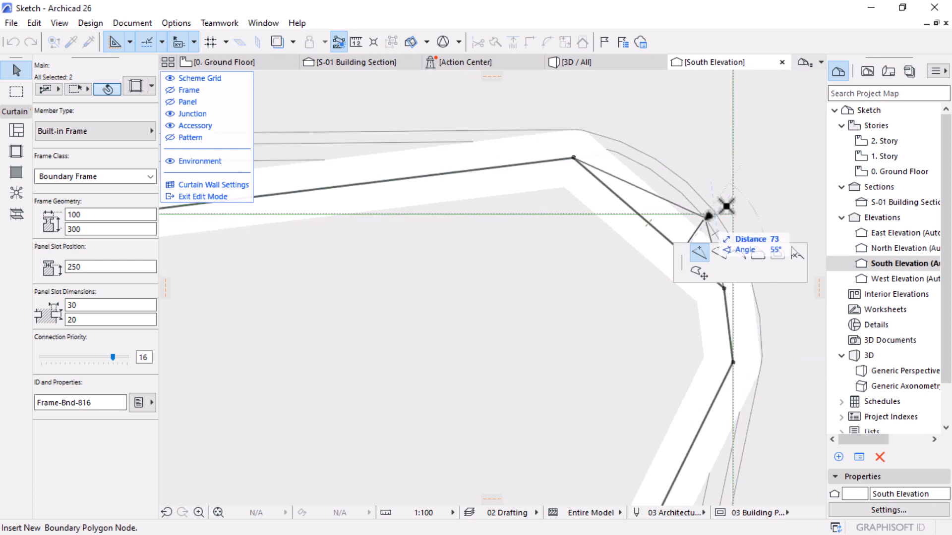
left_click(661, 185)
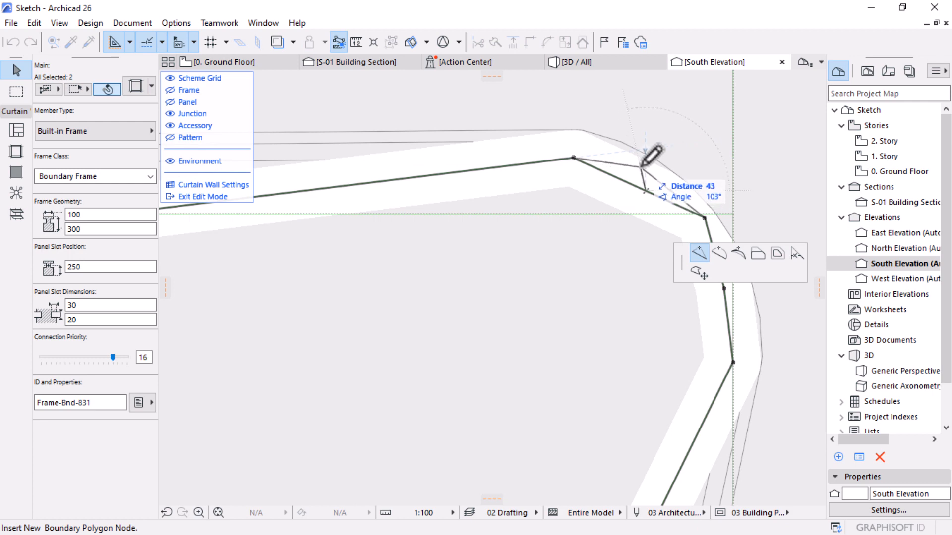
left_click(575, 154)
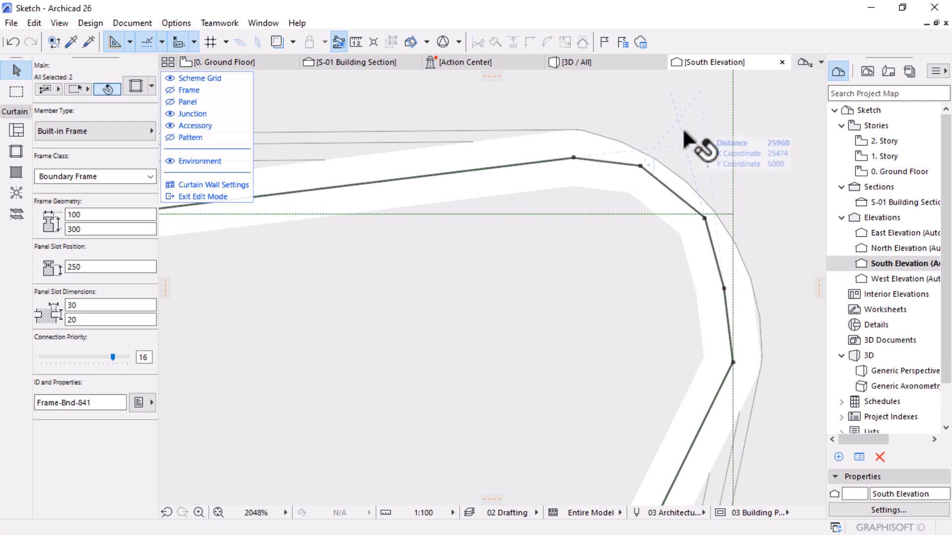
Step: Move the boundary's lower right node to where the shell's sloped inner edge meets the floor
scroll(695, 149, "down", 3)
scroll(689, 207, "down", 5)
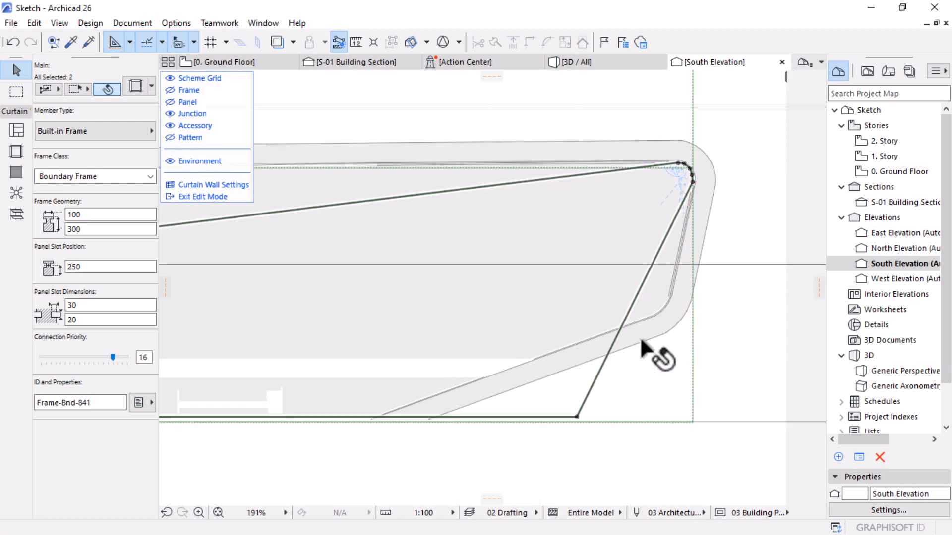
scroll(628, 342, "down", 1)
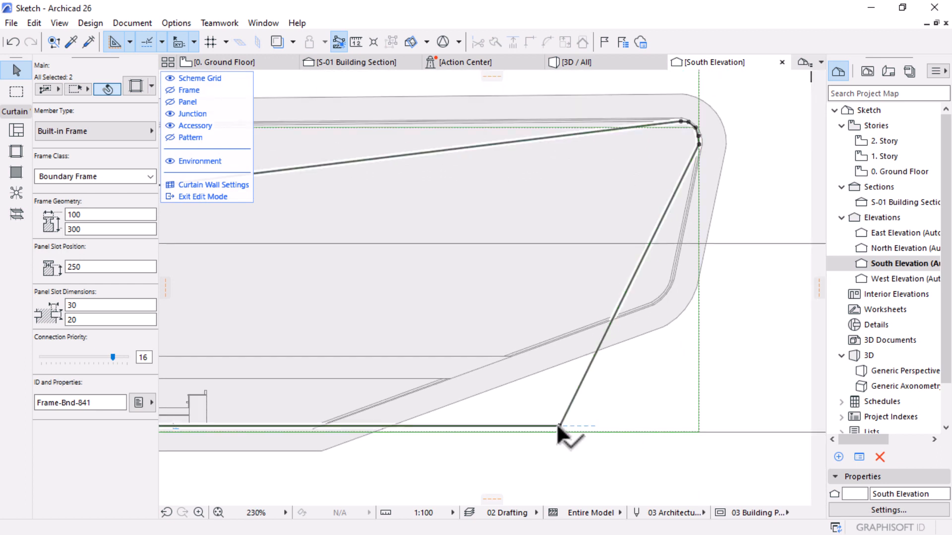
left_click(559, 426)
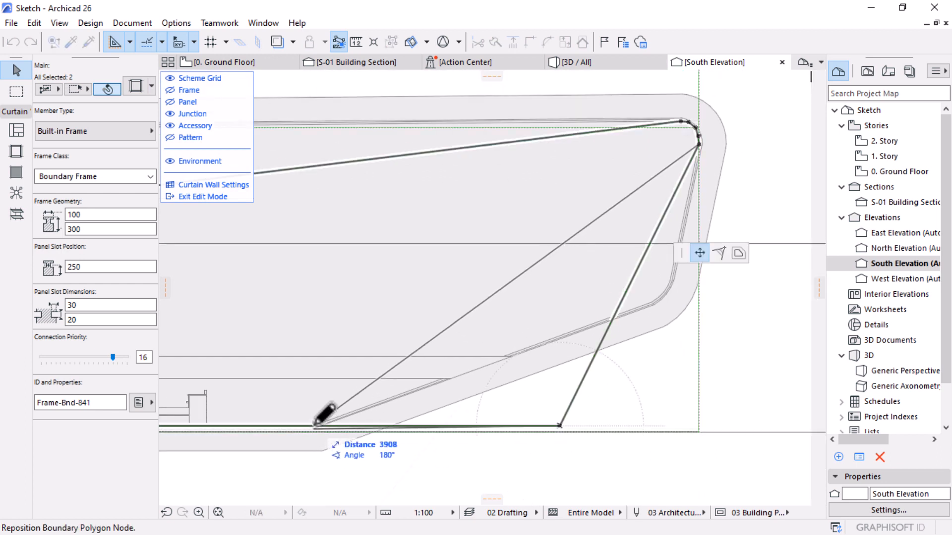
Step: Insert boundary nodes on the long side edge at the lower and upper ends of the shell's rounded lower inner corner
left_click(658, 214)
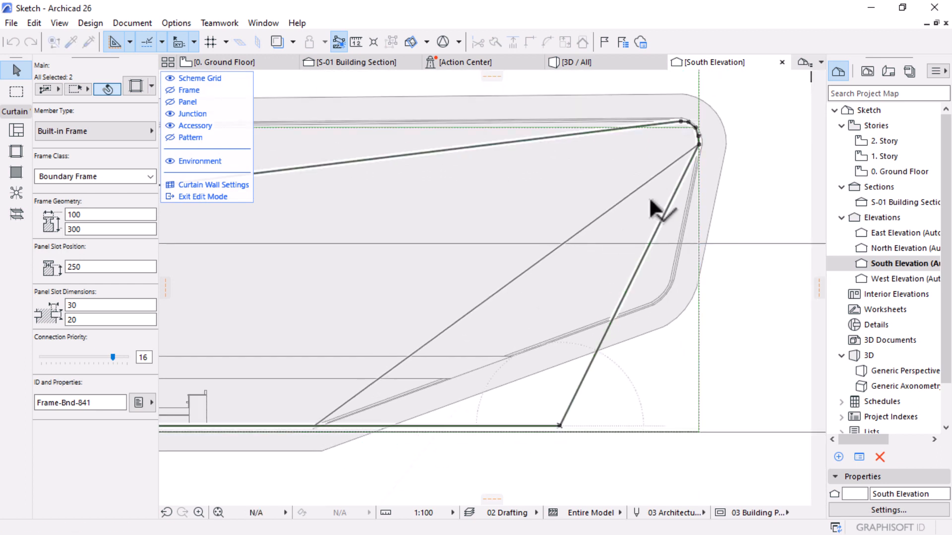
scroll(669, 312, "up", 3)
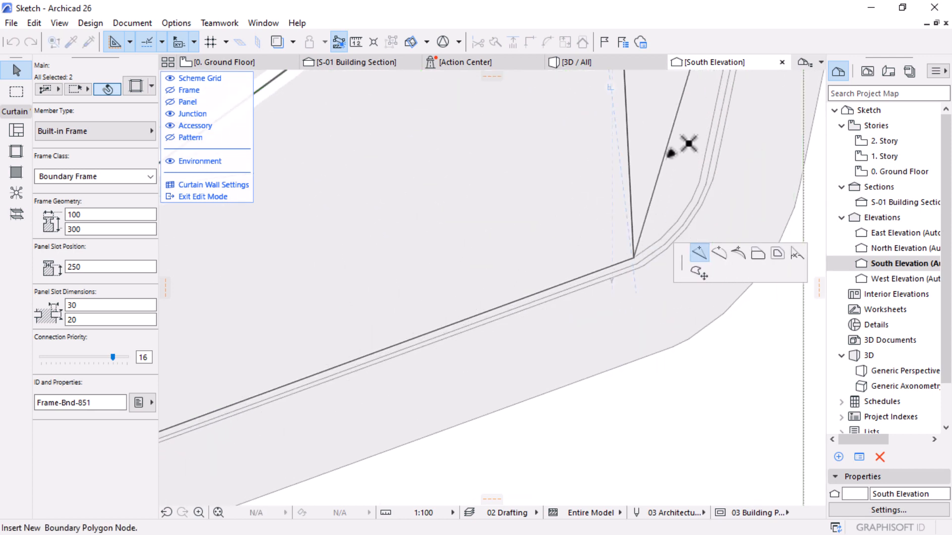
left_click(666, 149)
left_click(699, 181)
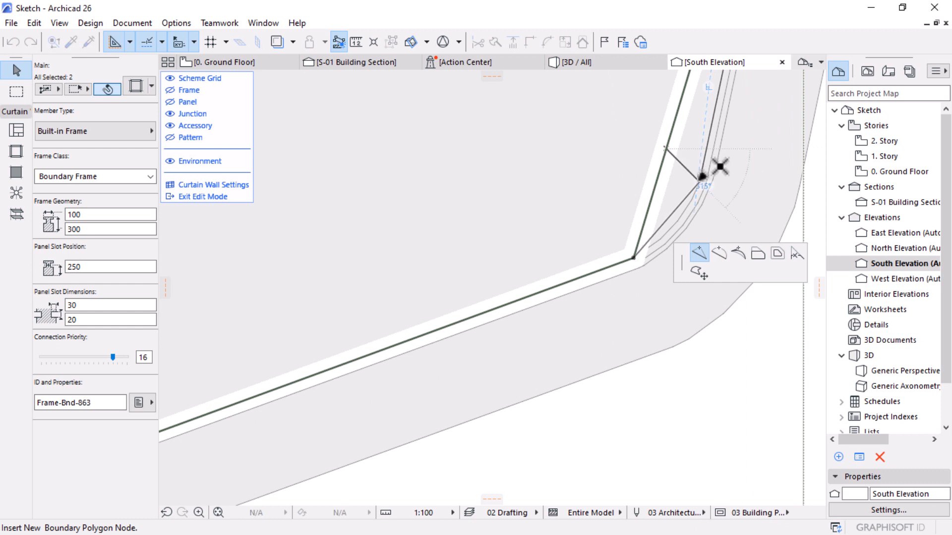
Step: Insert two intermediate boundary nodes so the edge follows the curve of the shell's rounded lower inner corner
left_click(689, 202)
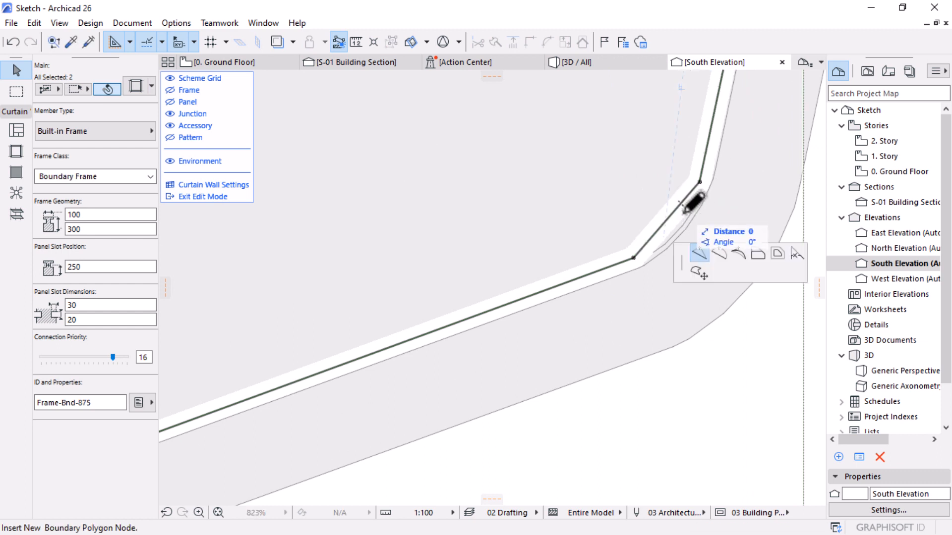
left_click(682, 212)
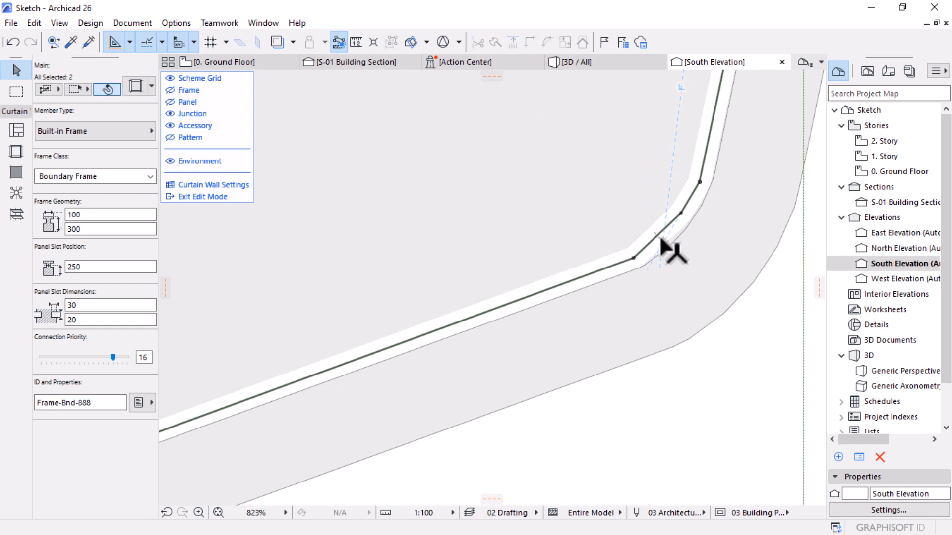
scroll(661, 240, "up", 4)
left_click(662, 211)
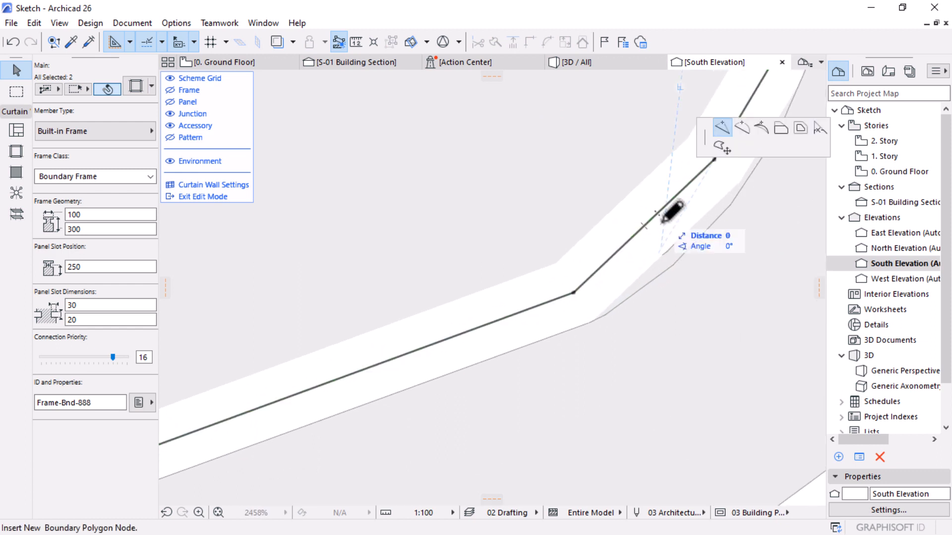
left_click(721, 141)
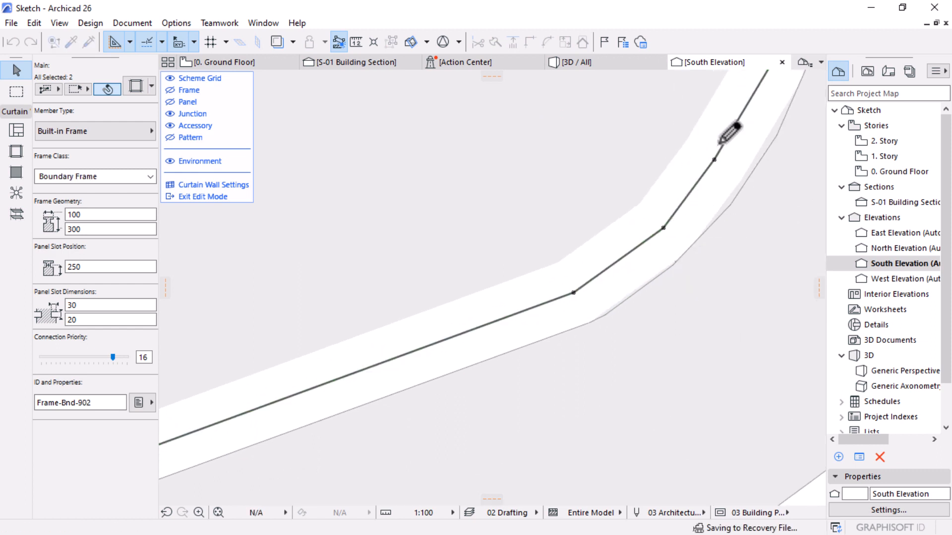
Step: Move the boundary's upper left node to the top of the front curtain wall's slanted end, under the shell's roof
scroll(714, 244, "down", 10)
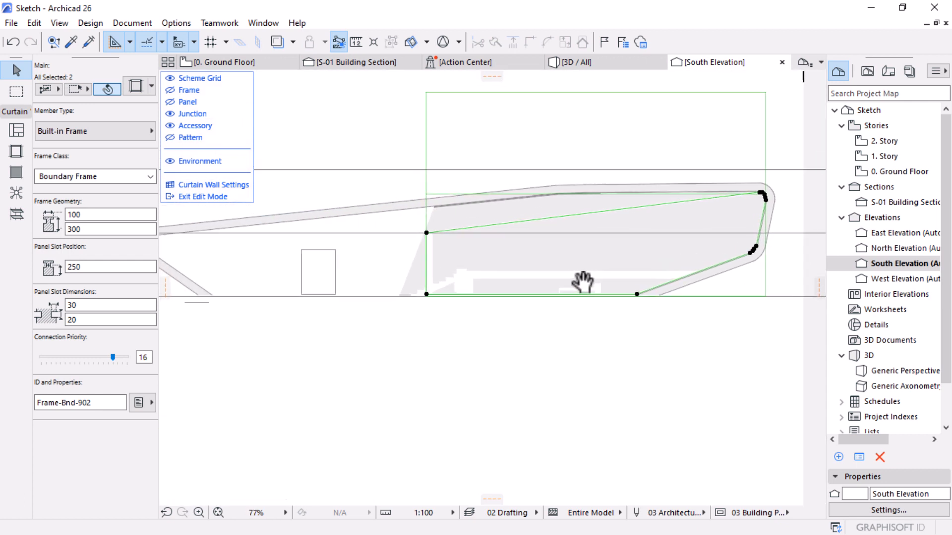
scroll(436, 243, "up", 5)
left_click(439, 237)
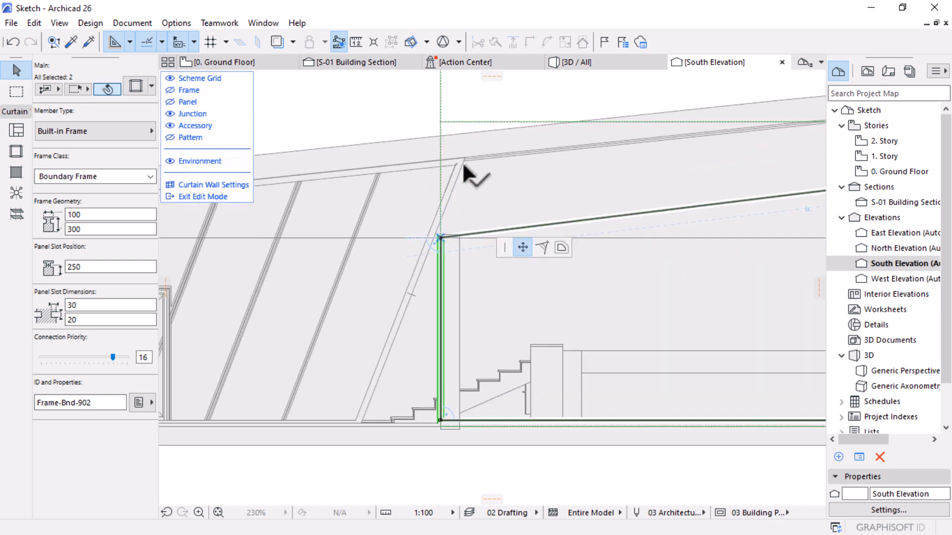
left_click(464, 159)
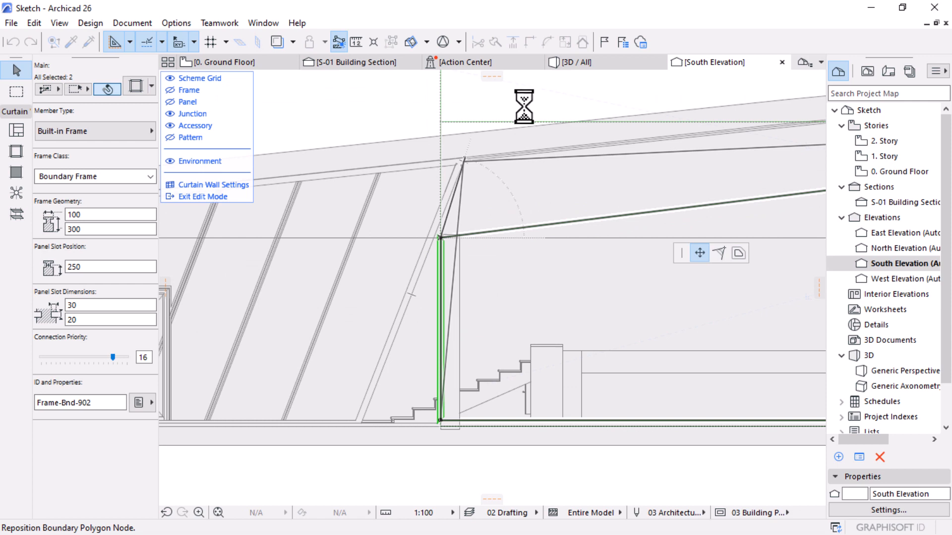
Step: Move the boundary's lower left node to the foot of the front curtain wall's slanted end at the floor
scroll(477, 260, "down", 3)
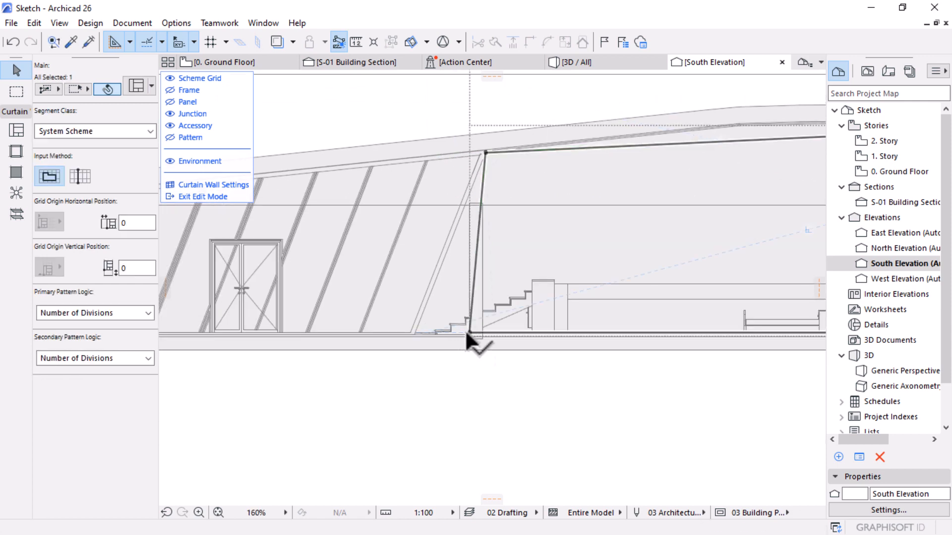
left_click(468, 332)
scroll(417, 337, "up", 3)
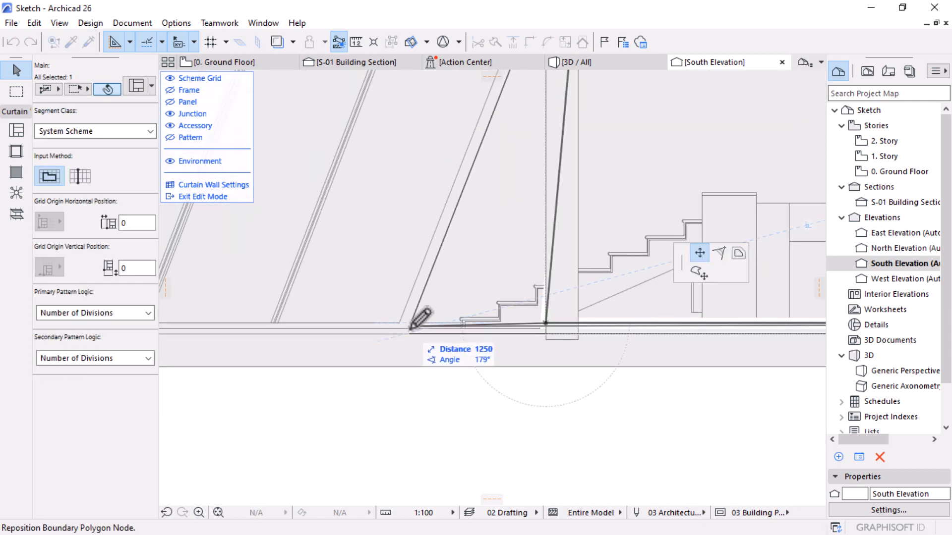
left_click(412, 327)
Step: Insert two nodes on the boundary's upper edge at the bends in the shell roof's inner outline
scroll(466, 349, "down", 5)
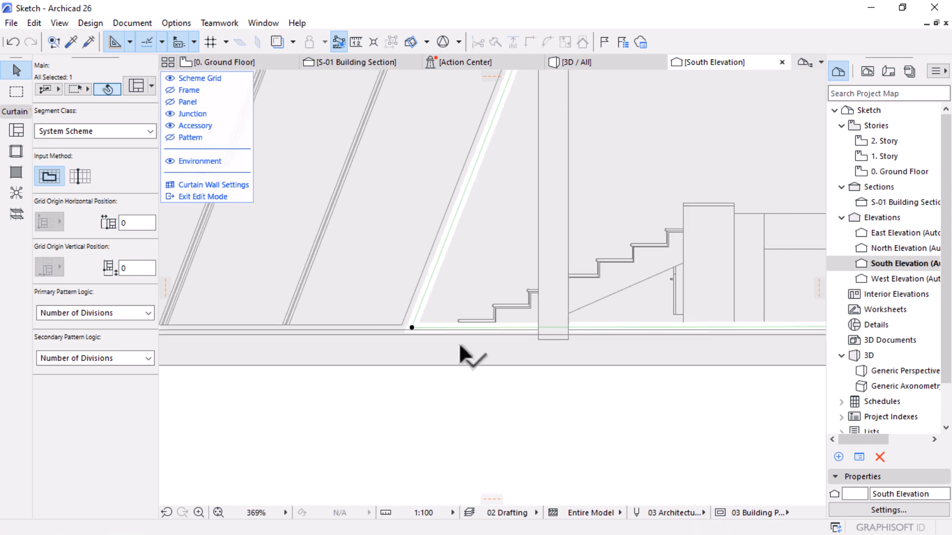
scroll(510, 315, "up", 5)
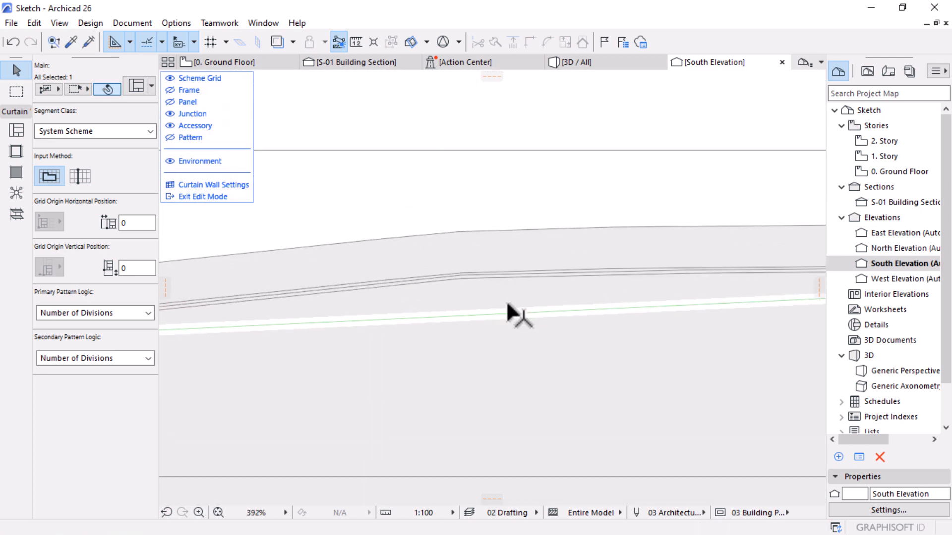
left_click(466, 278)
left_click(464, 274)
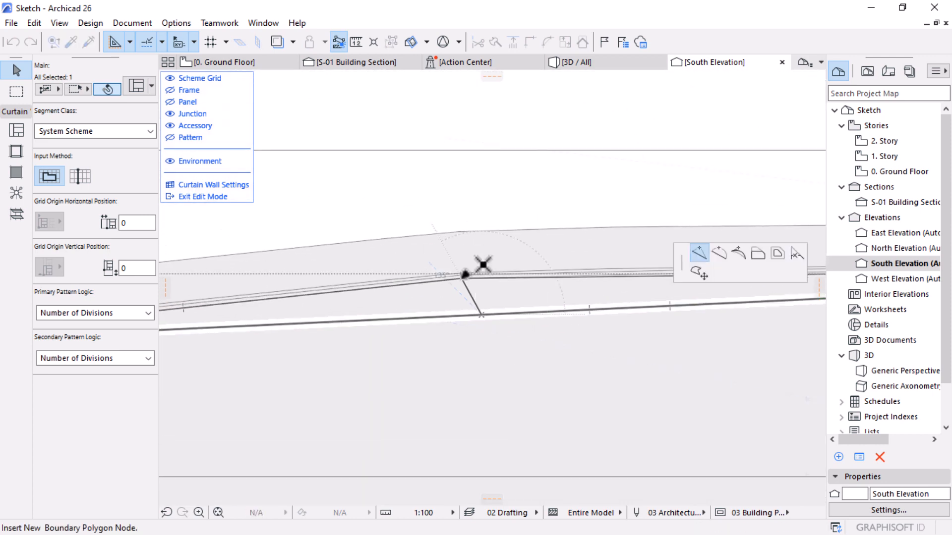
scroll(506, 276, "down", 3)
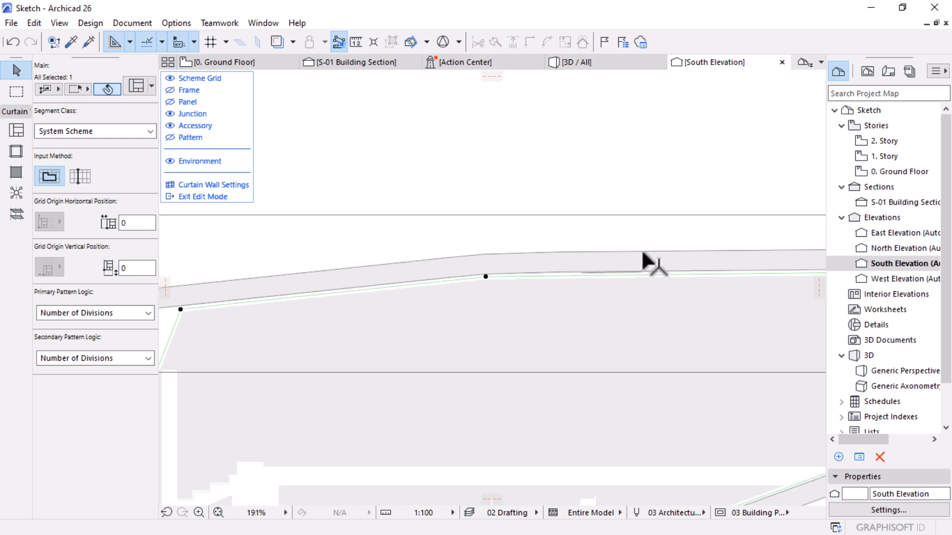
scroll(641, 253, "up", 3)
scroll(474, 367, "up", 2)
left_click(459, 342)
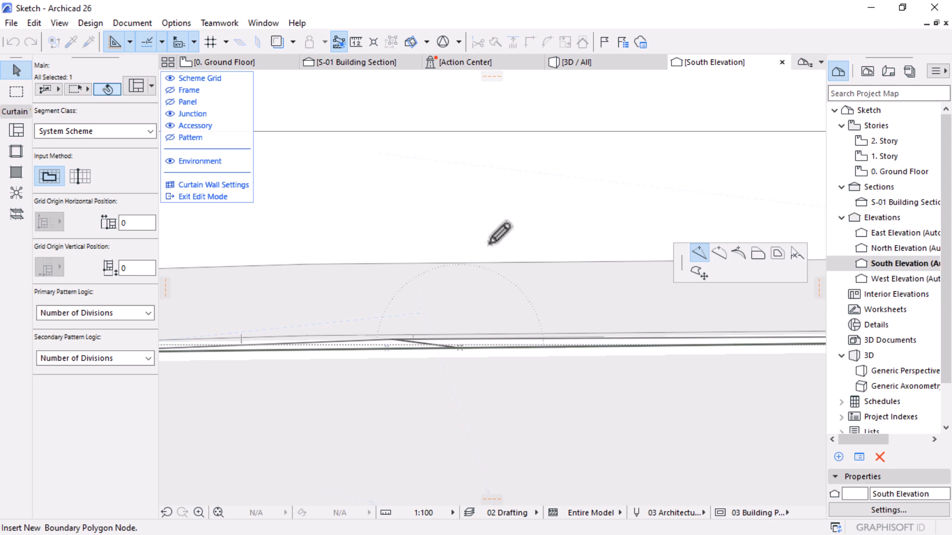
Step: Place a built-in CW panel of class Main Panel in the reshaped curtain wall's single grid cell
scroll(505, 257, "down", 10)
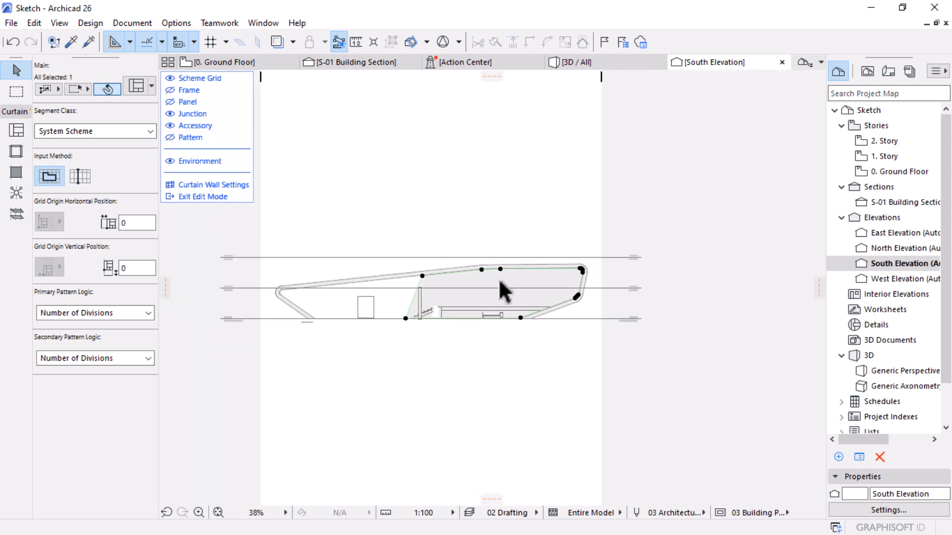
scroll(483, 285, "up", 4)
left_click(15, 173)
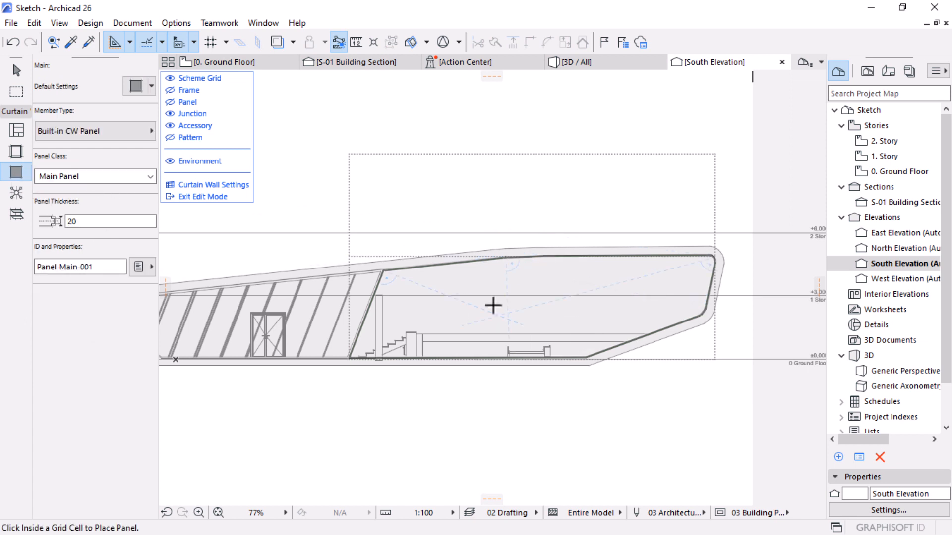
left_click(488, 313)
left_click(539, 148)
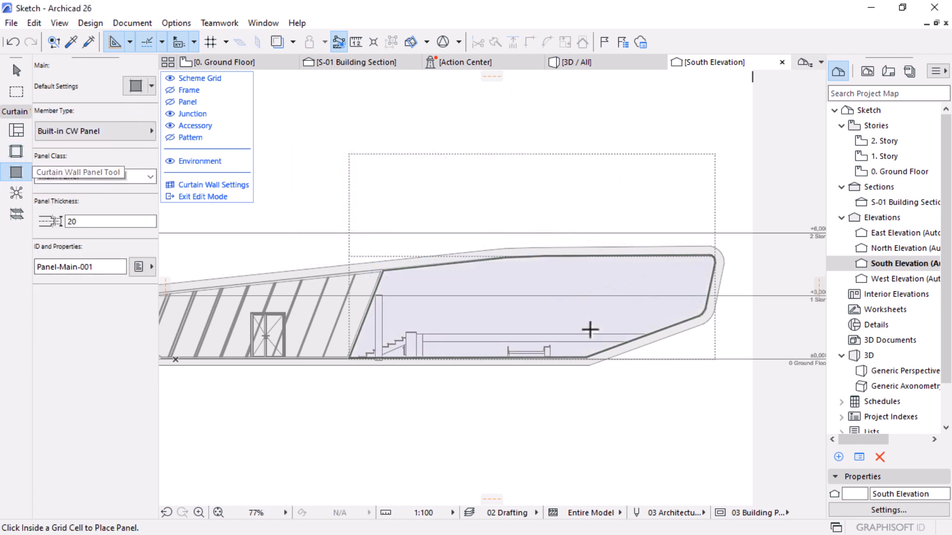
left_click(584, 275)
left_click(505, 207)
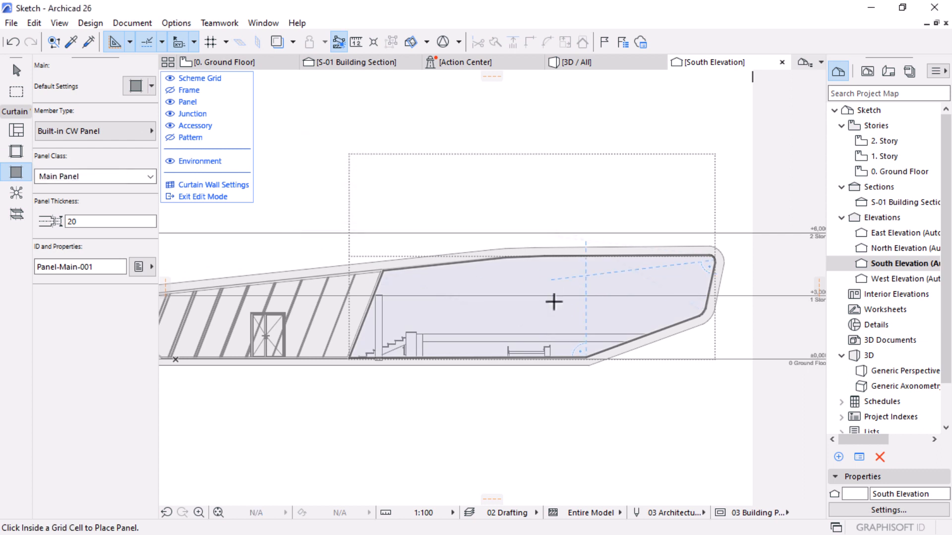
left_click(542, 281)
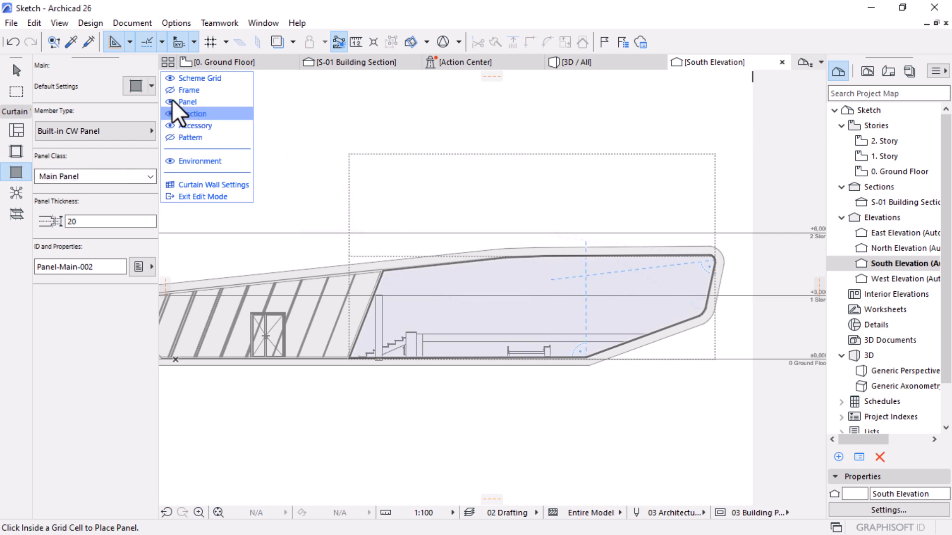
Step: Select the large curtain wall panel and set its thickness to 100 in the panel selection settings
left_click(17, 70)
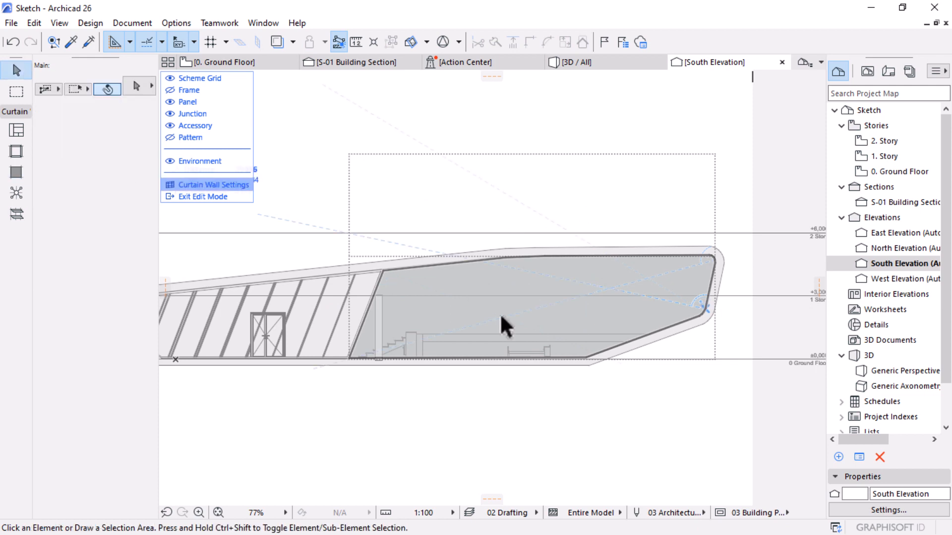
left_click(518, 269)
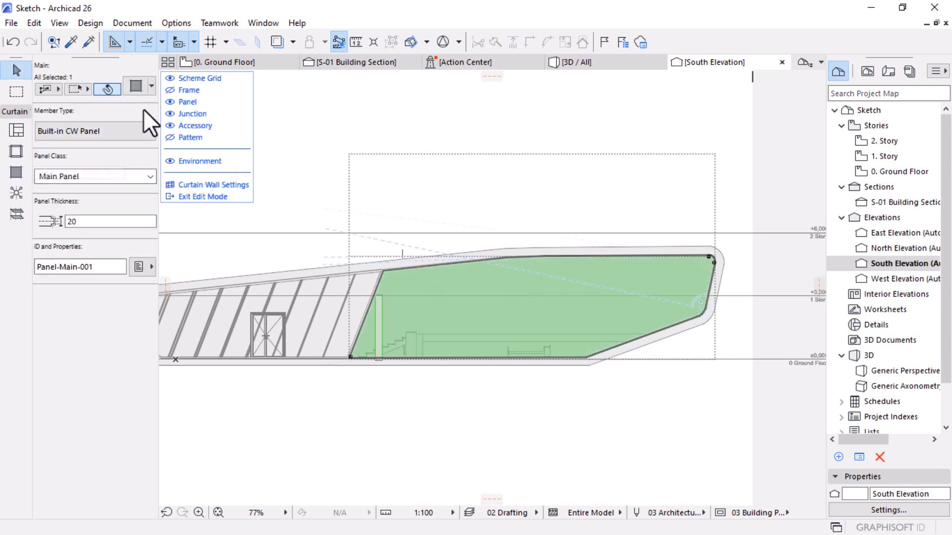
key("ctrl+t")
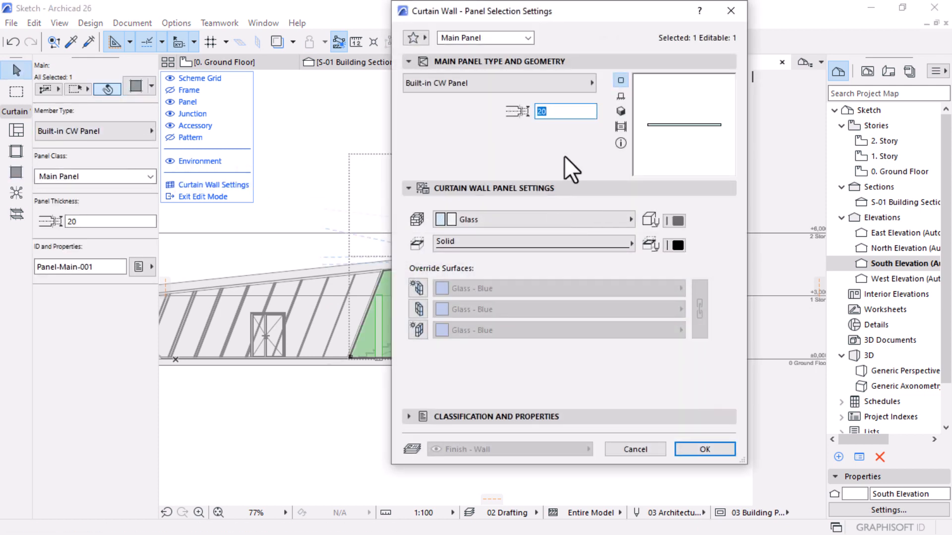
type("100")
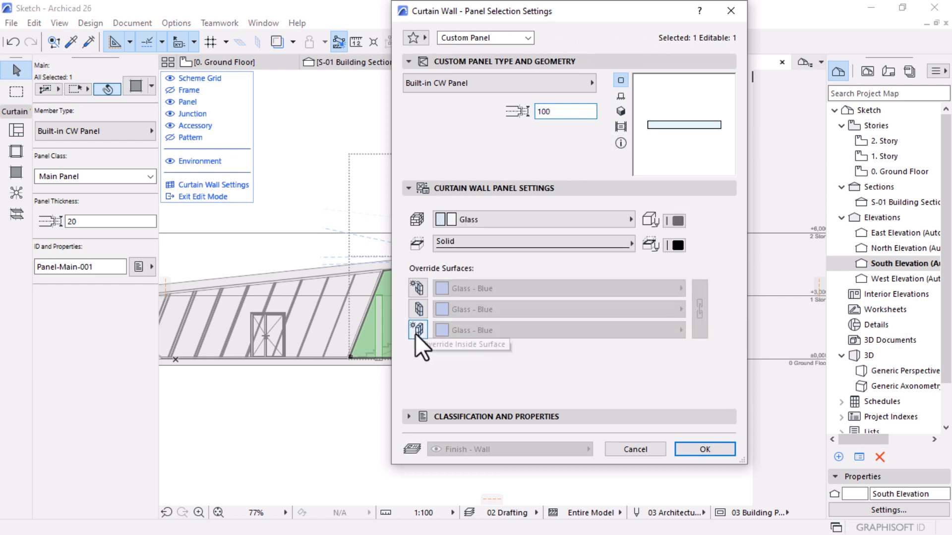
Step: Enable the custom panel's outside surface override and set its building material to Timber - Structural
left_click(418, 285)
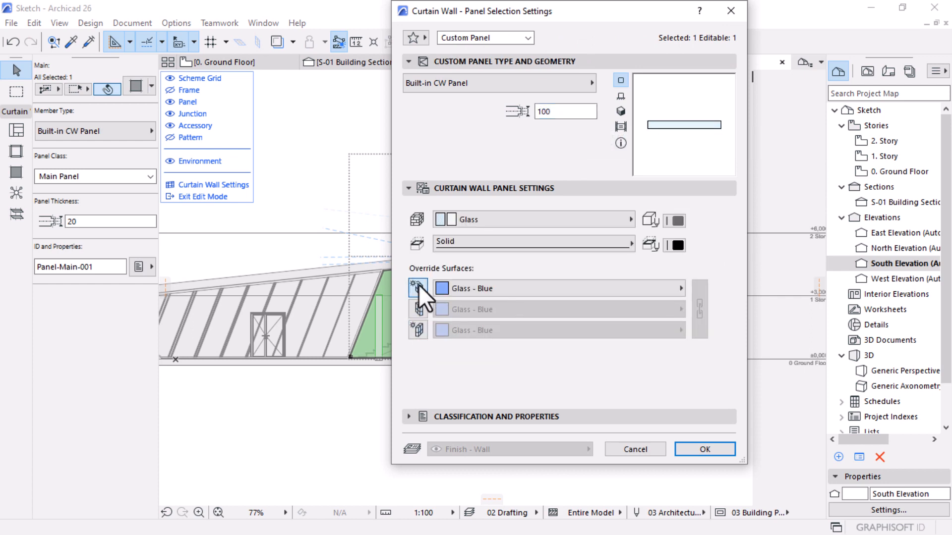
left_click(542, 219)
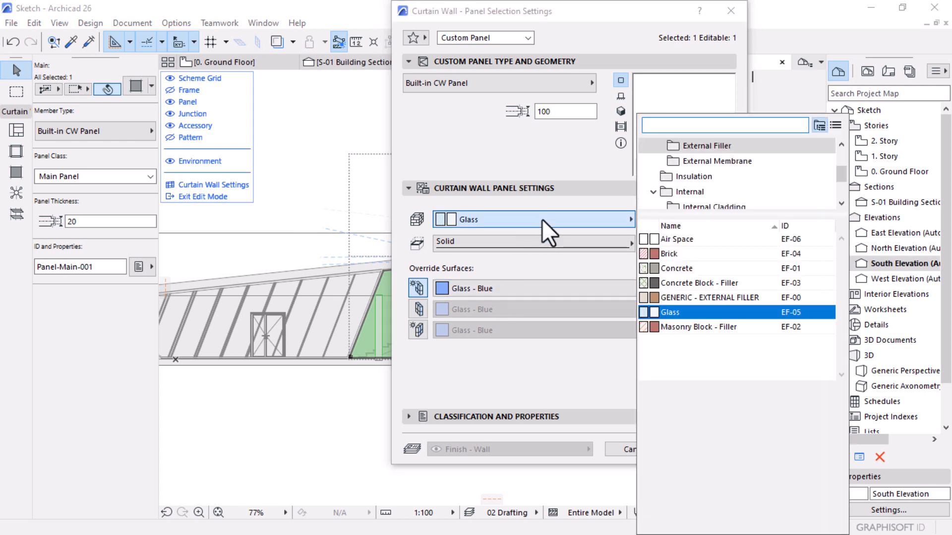
type("tim")
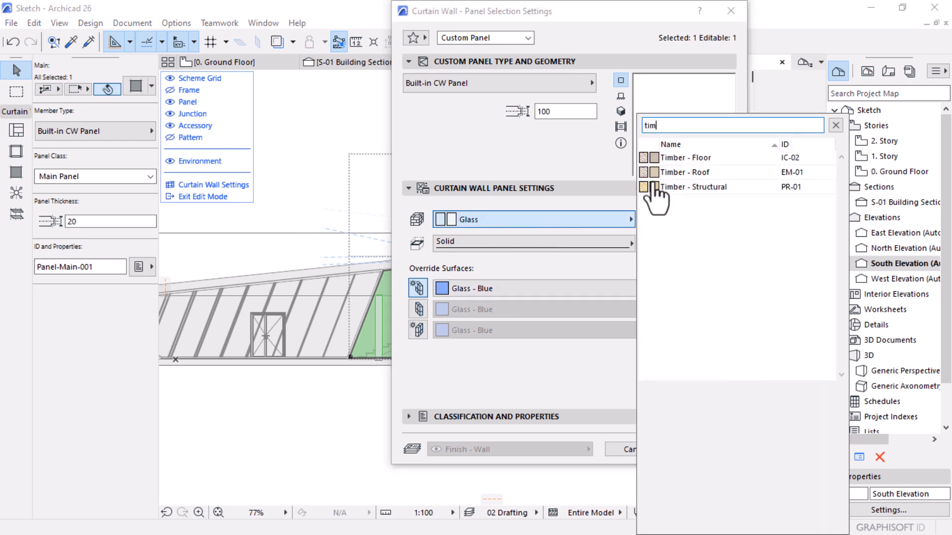
left_click(694, 188)
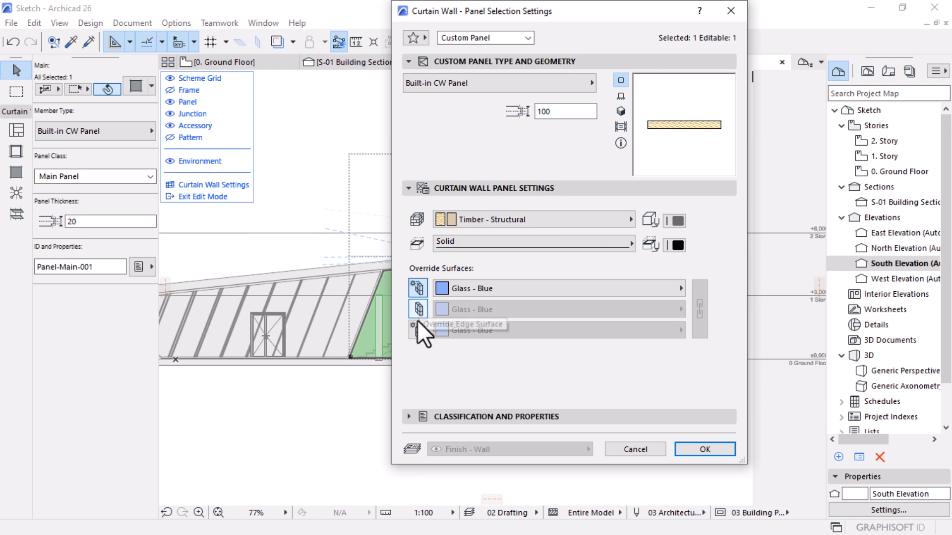
Step: Enable the panel's edge and inside surface overrides and set its outside surface to Paint - Titanium White
left_click(419, 310)
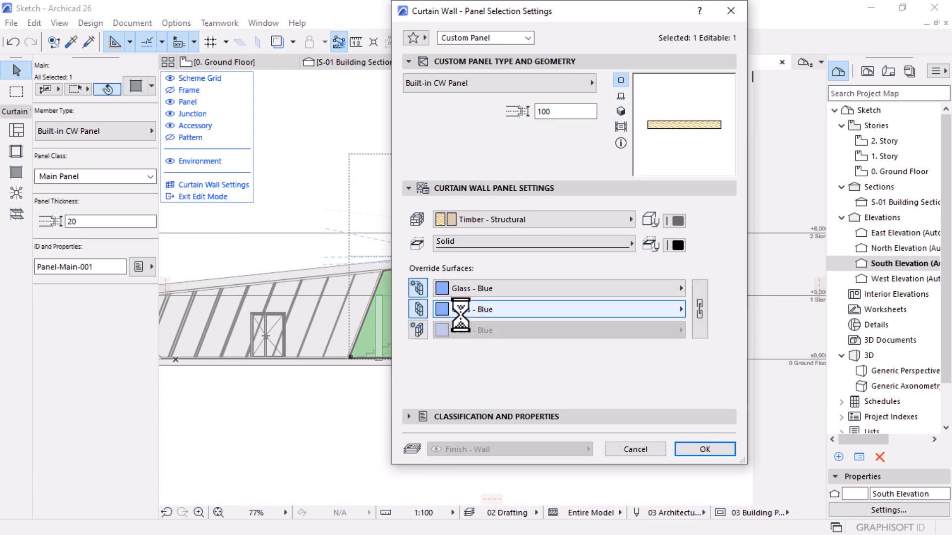
left_click(417, 330)
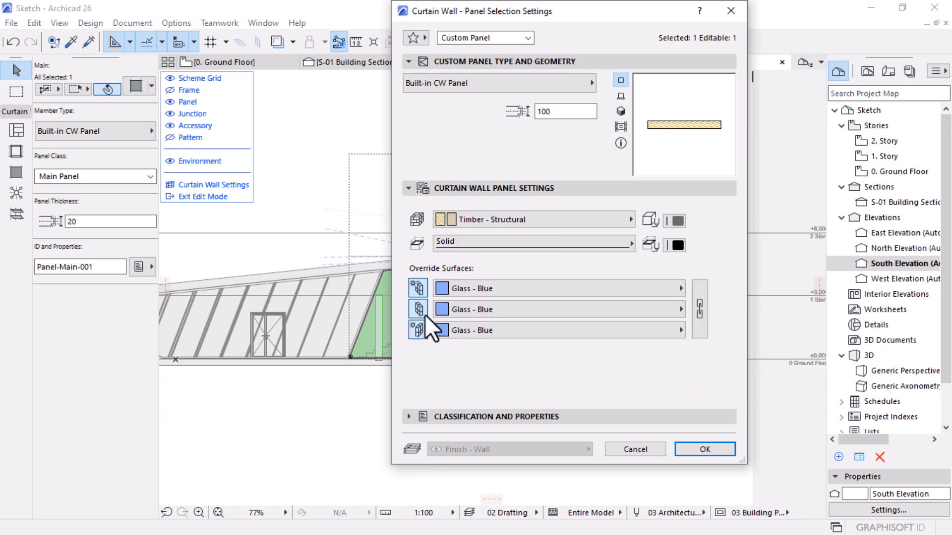
left_click(635, 289)
type("pain")
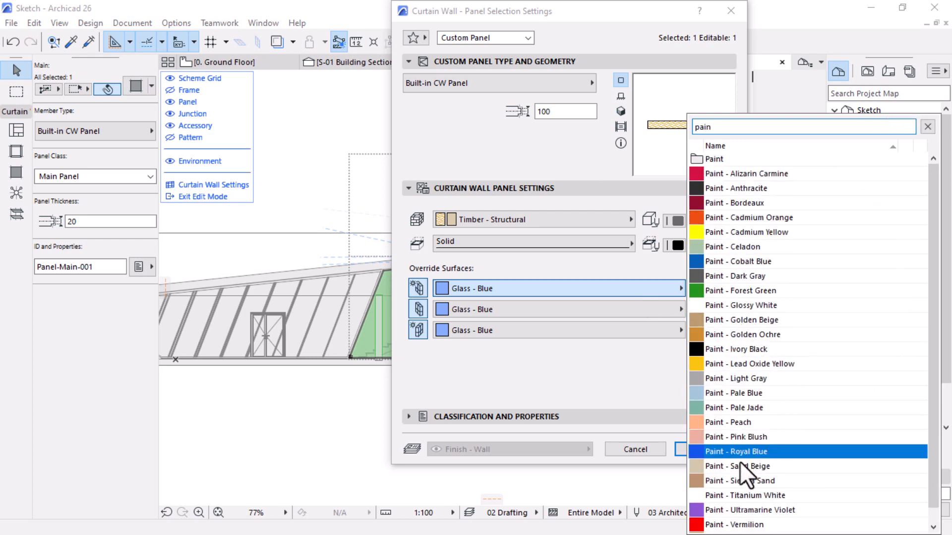
left_click(740, 495)
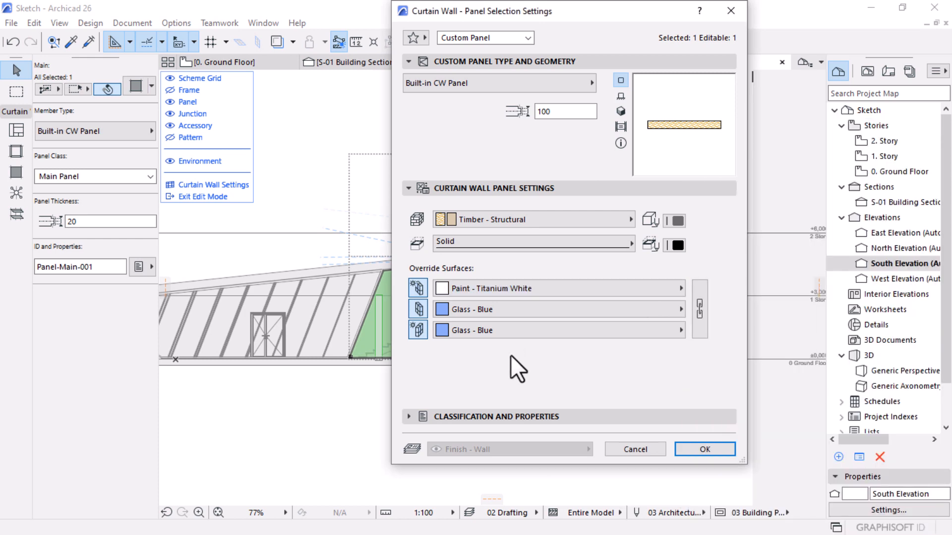
Step: Set the panel's edge and inside surfaces to Wood - Mahogany Vertical and apply the panel settings
left_click(565, 308)
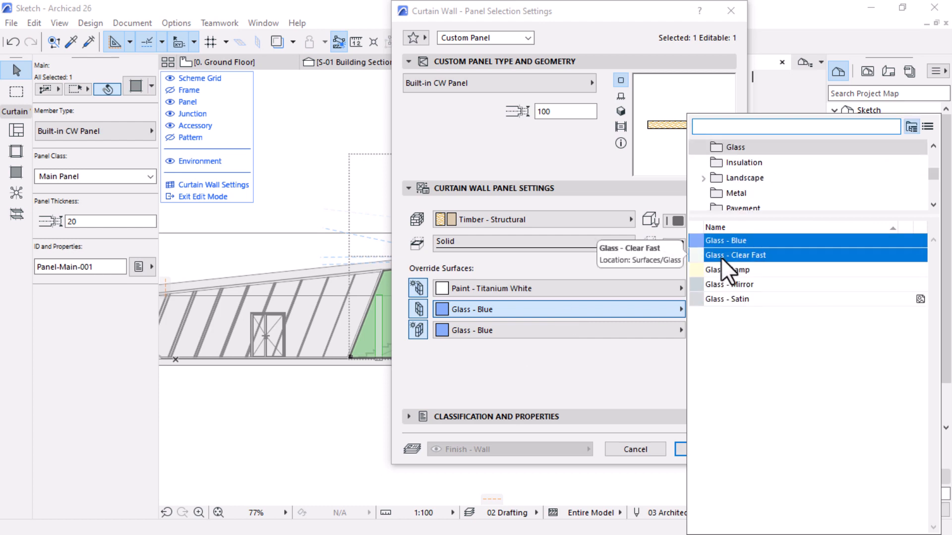
type("woo")
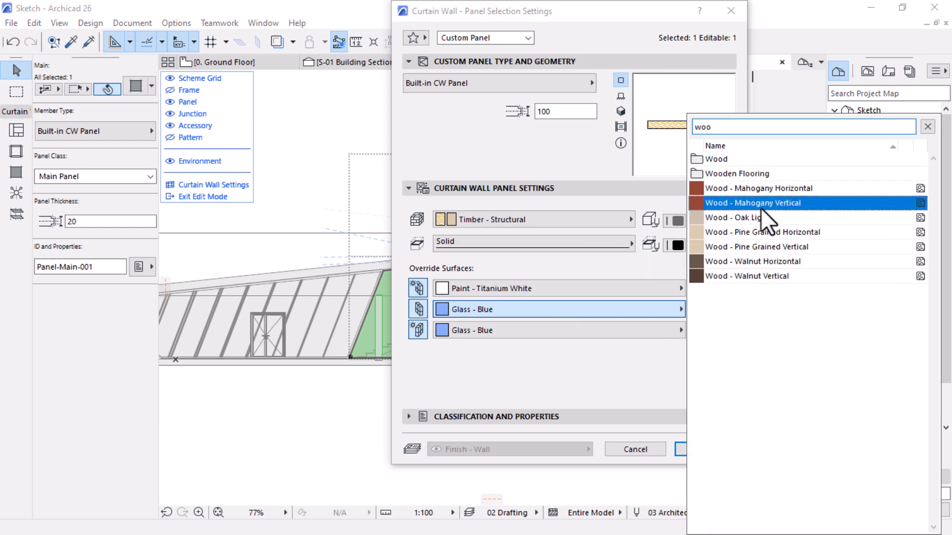
left_click(761, 207)
left_click(540, 329)
type("w")
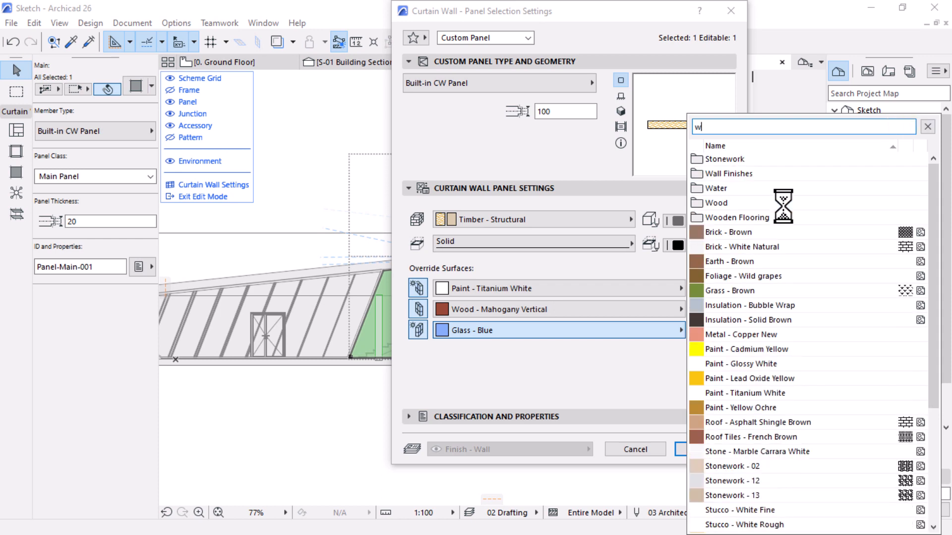
type("ood")
left_click(775, 203)
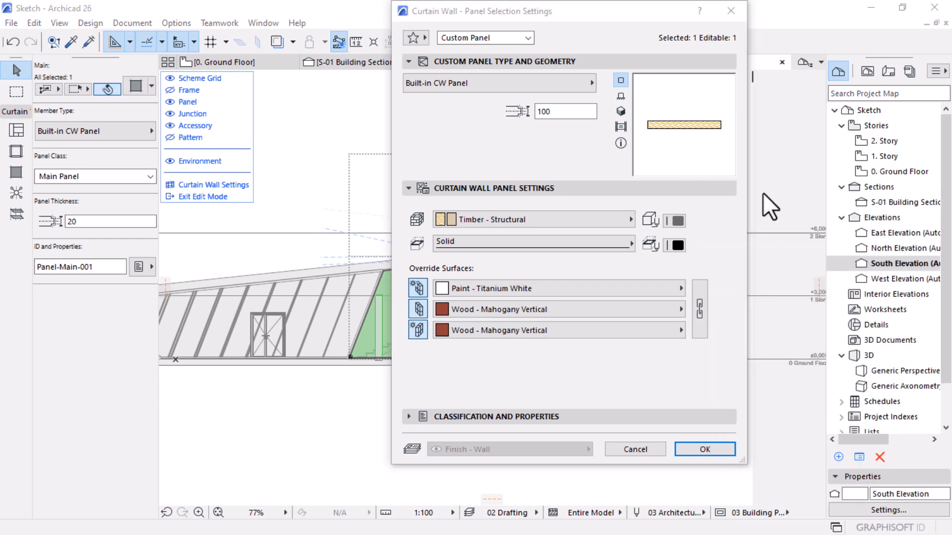
left_click(703, 448)
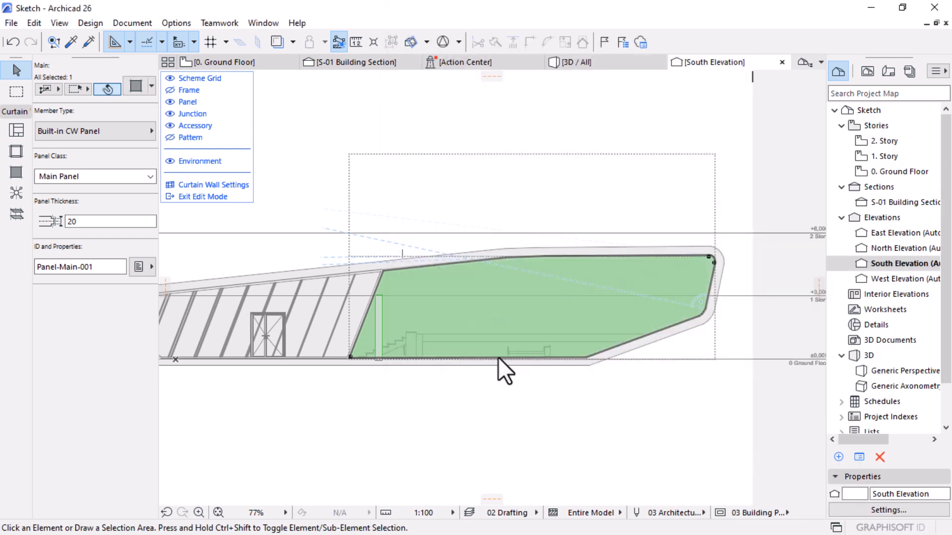
Step: Exit curtain wall edit mode and view the clad front wall up close in 3D
left_click(196, 198)
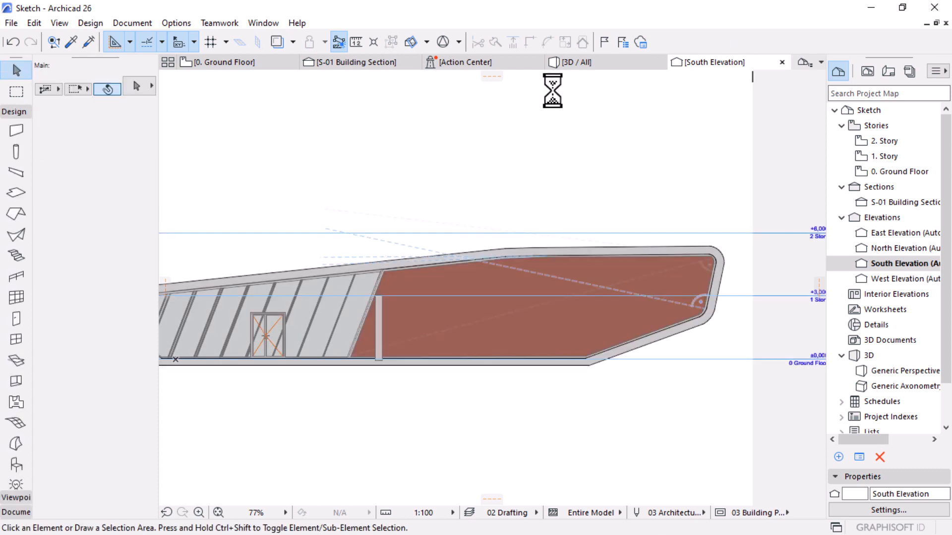
left_click(590, 64)
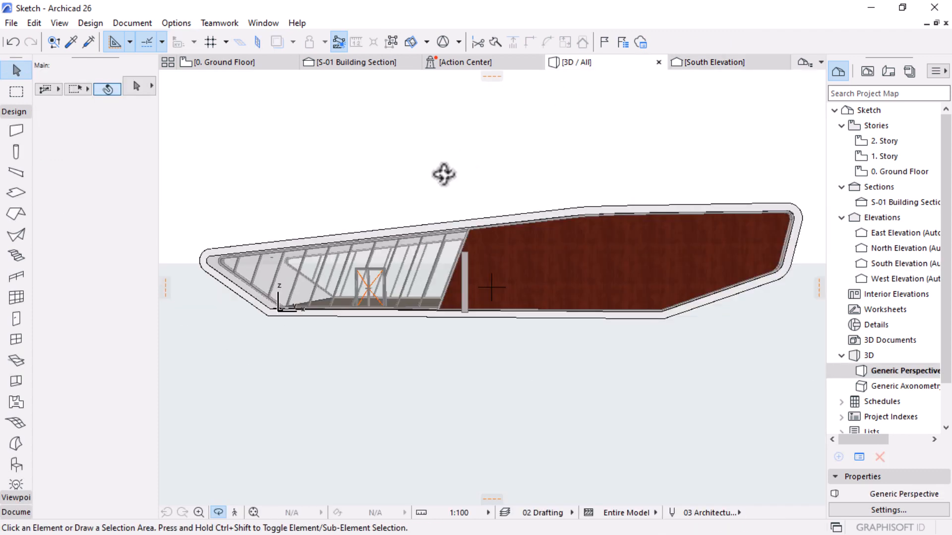
left_click_drag(444, 174, 473, 317)
left_click_drag(534, 188, 444, 365)
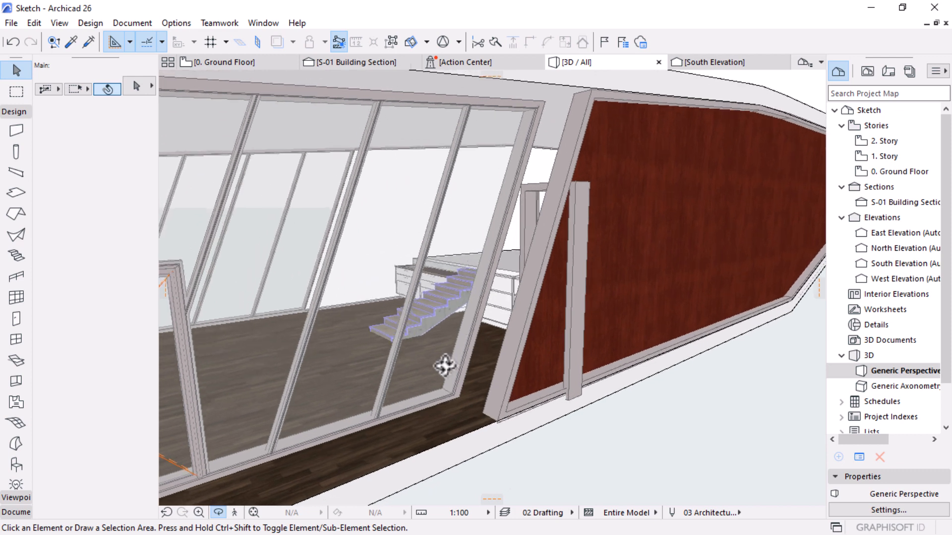
Step: Move the narrow curtain wall between the two front walls to the end of the inner glazed wall in the ground floor plan
left_click(578, 220)
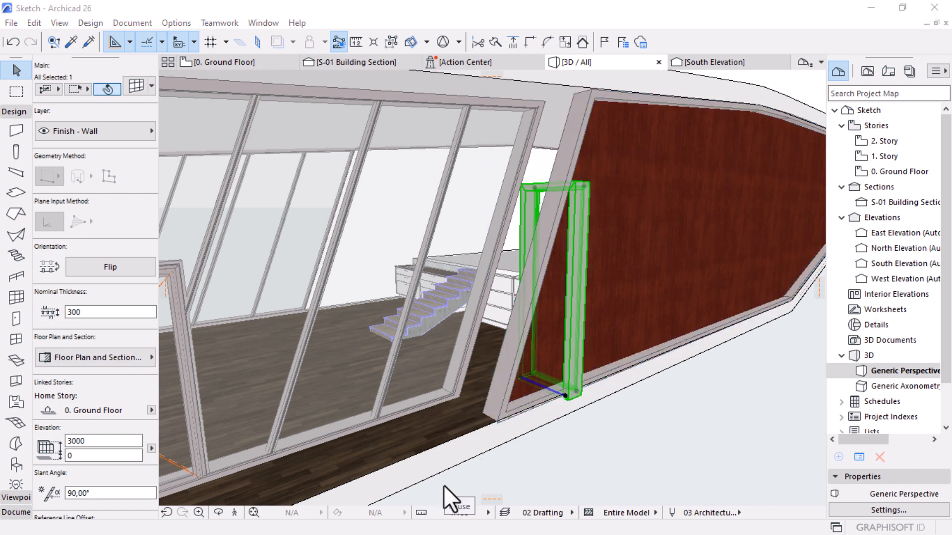
middle_click_drag(591, 400, 585, 267, "shift")
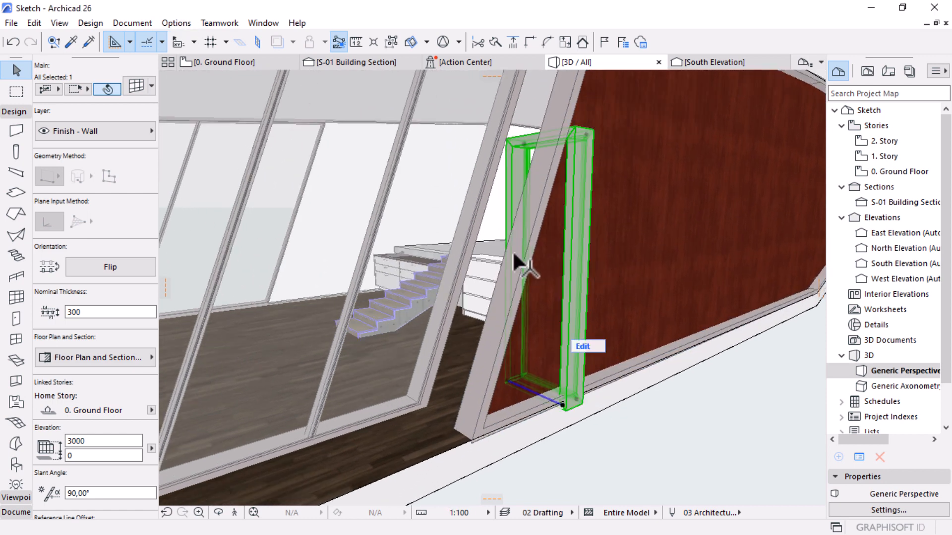
left_click(233, 68)
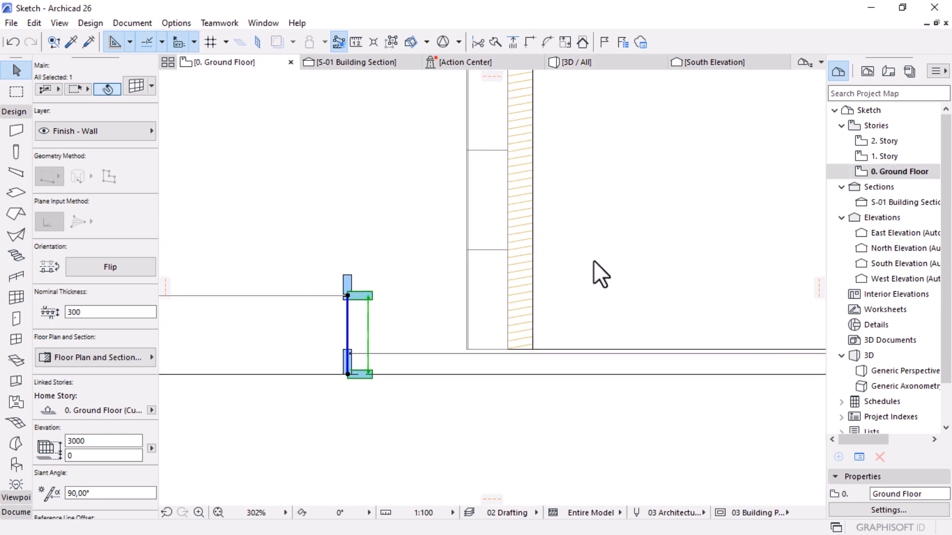
scroll(367, 328, "down", 3)
left_click(391, 171)
scroll(362, 240, "up", 5)
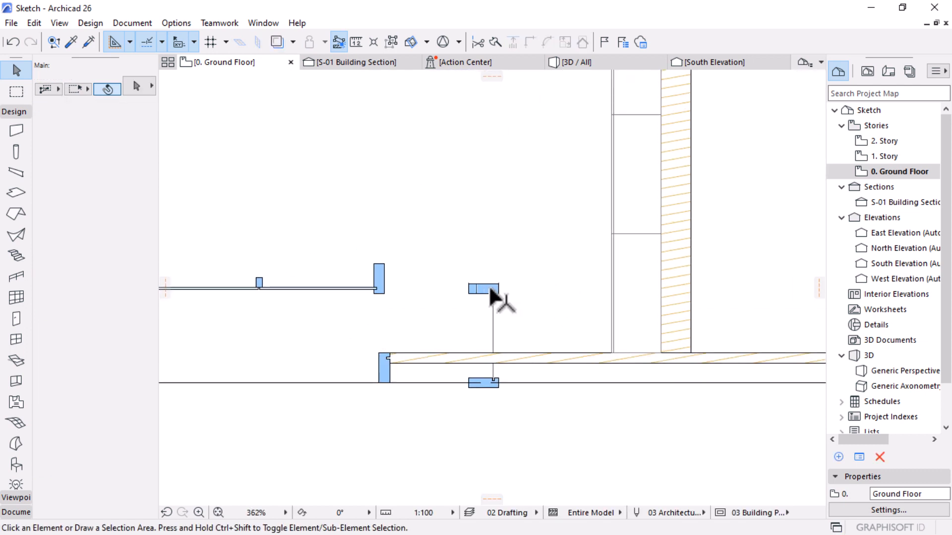
left_click(491, 297)
key("ctrl+d")
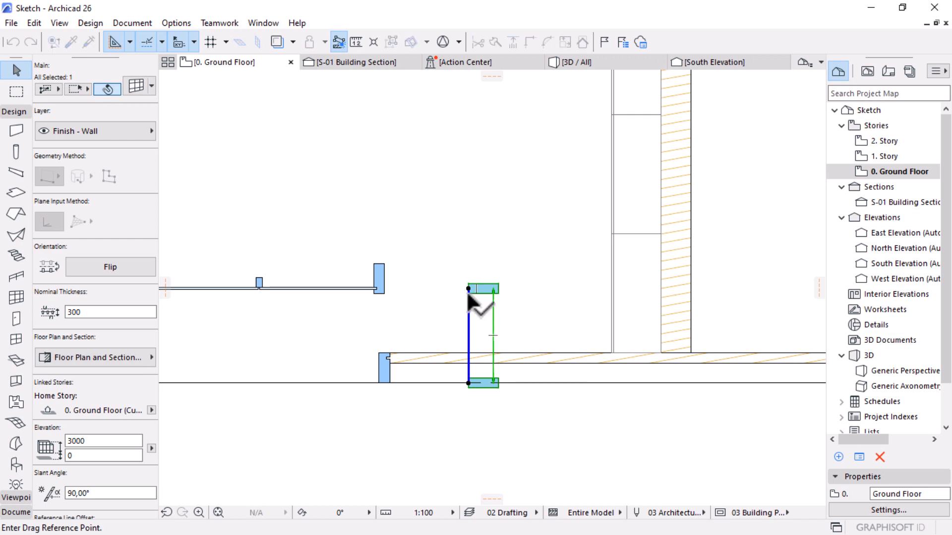
left_click(468, 287)
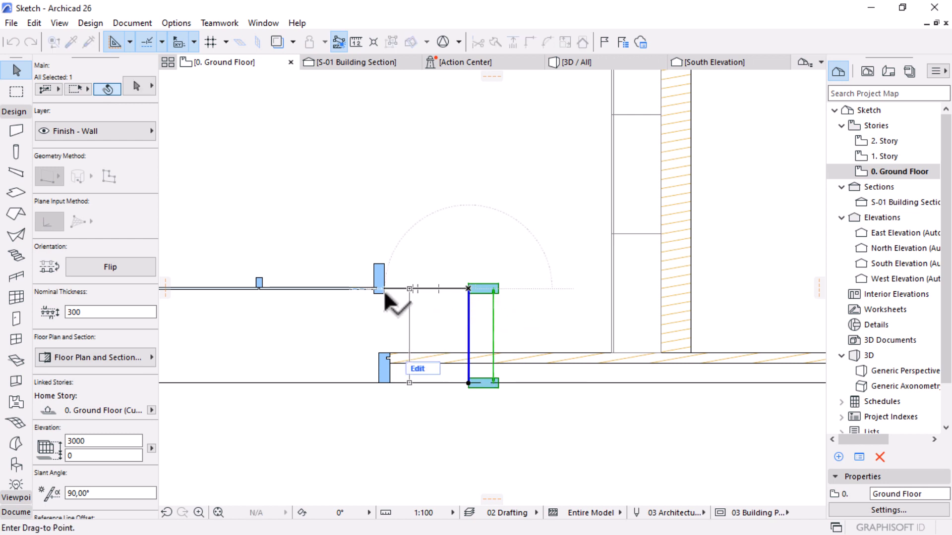
left_click(384, 289)
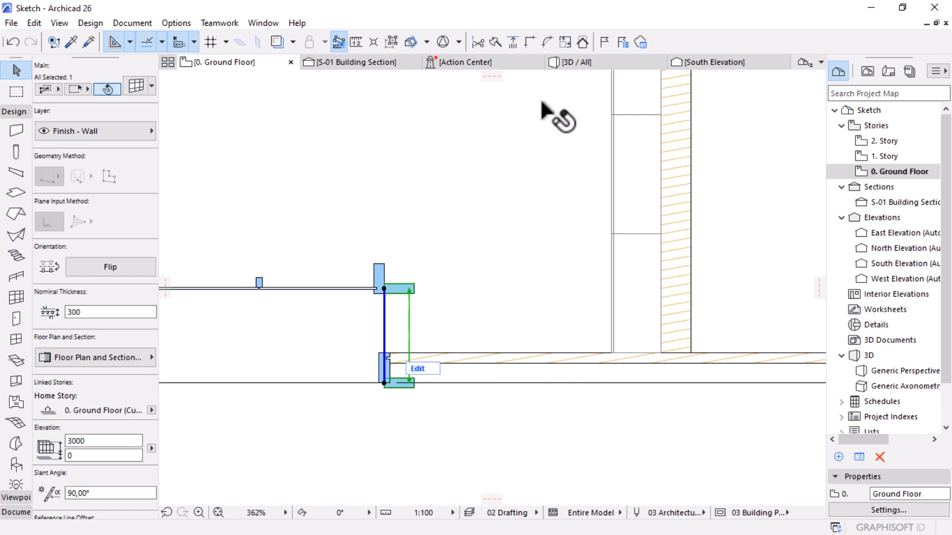
Step: Set the narrow curtain wall's slant angle to 50° in the 3D view
left_click(593, 64)
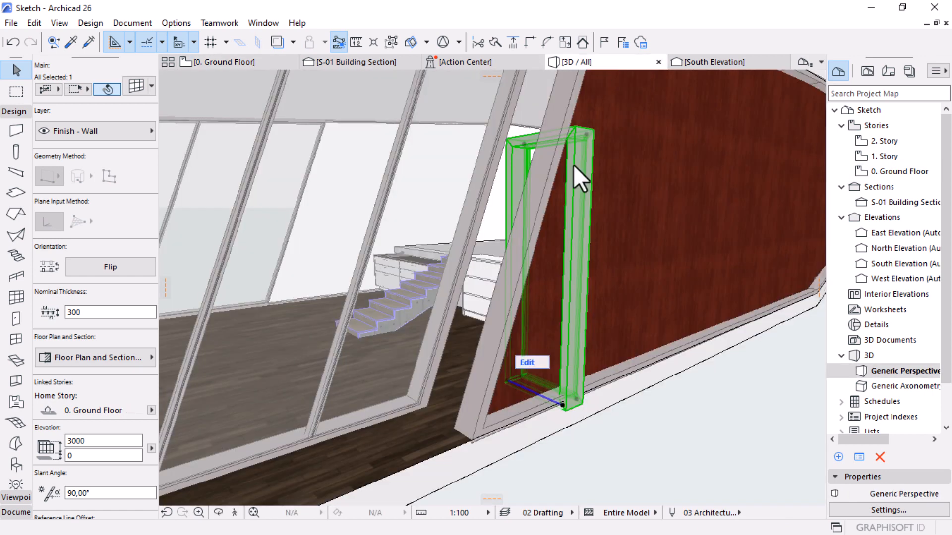
scroll(552, 201, "down", 2)
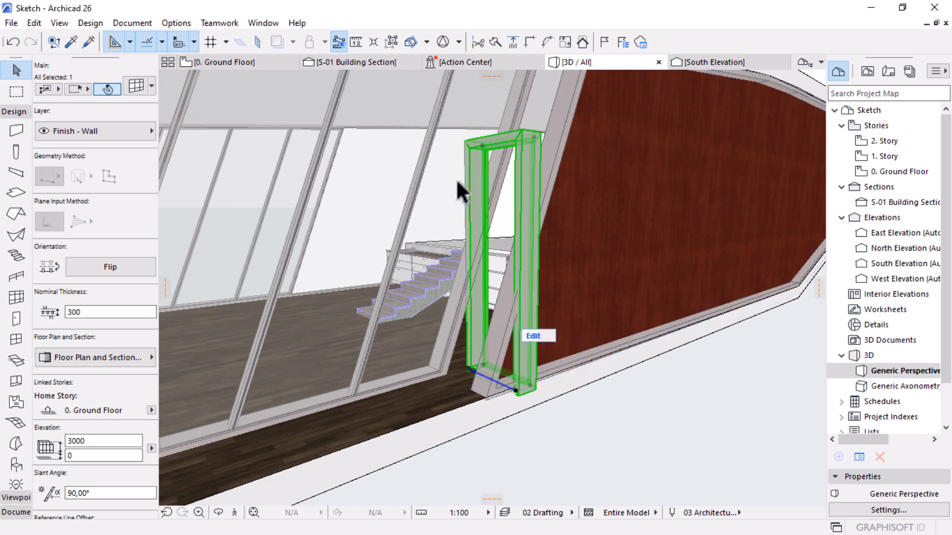
left_click_drag(94, 494, 73, 494)
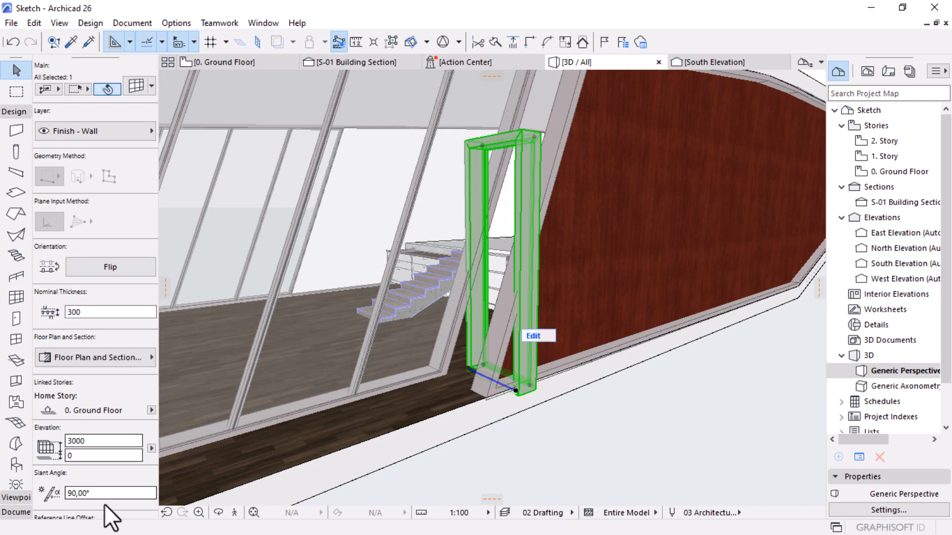
left_click_drag(94, 493, 69, 495)
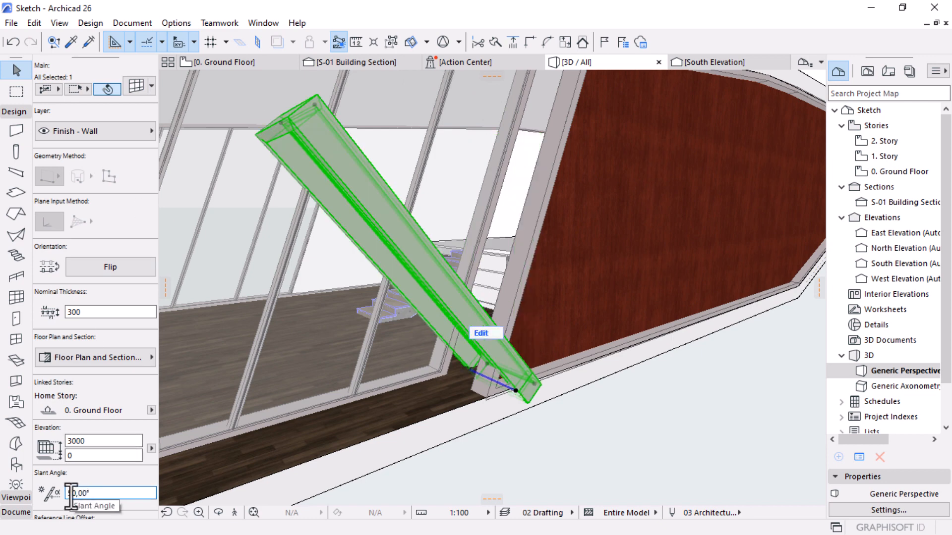
Step: Try flipping the narrow curtain wall's orientation and entering a different slant angle, and undo the change
left_click(113, 269)
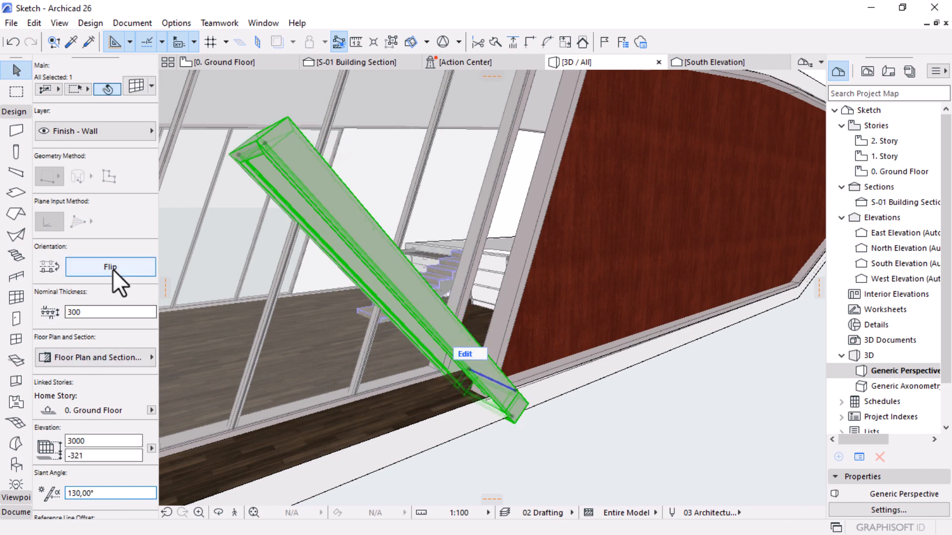
left_click(112, 270)
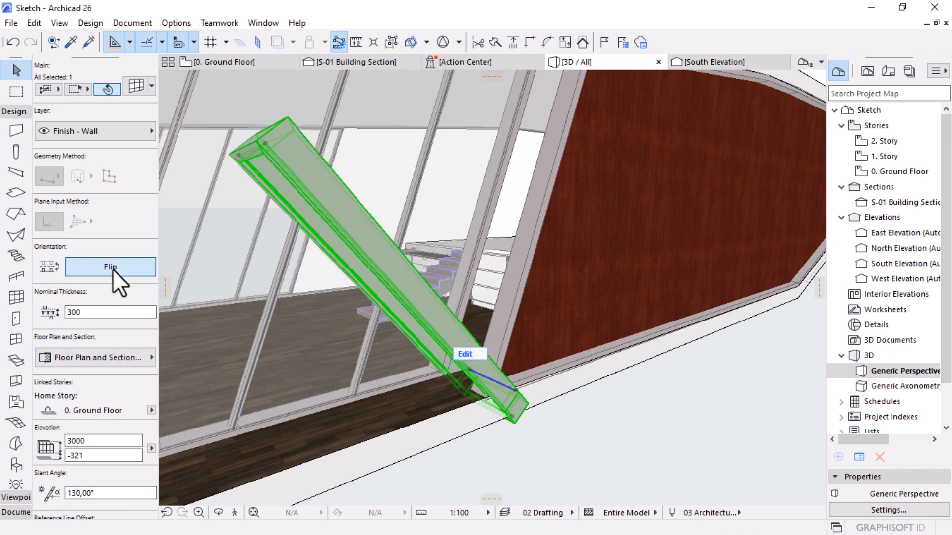
left_click(70, 493)
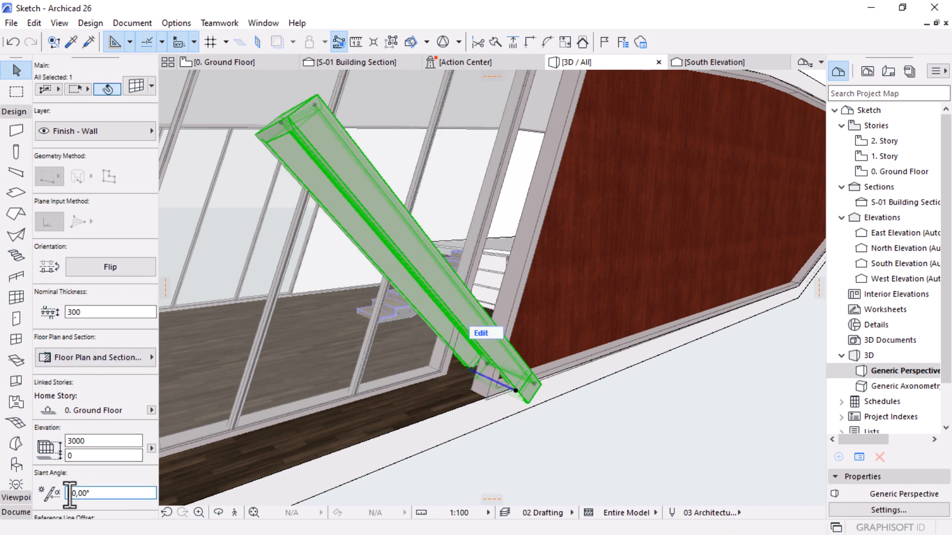
key("Return")
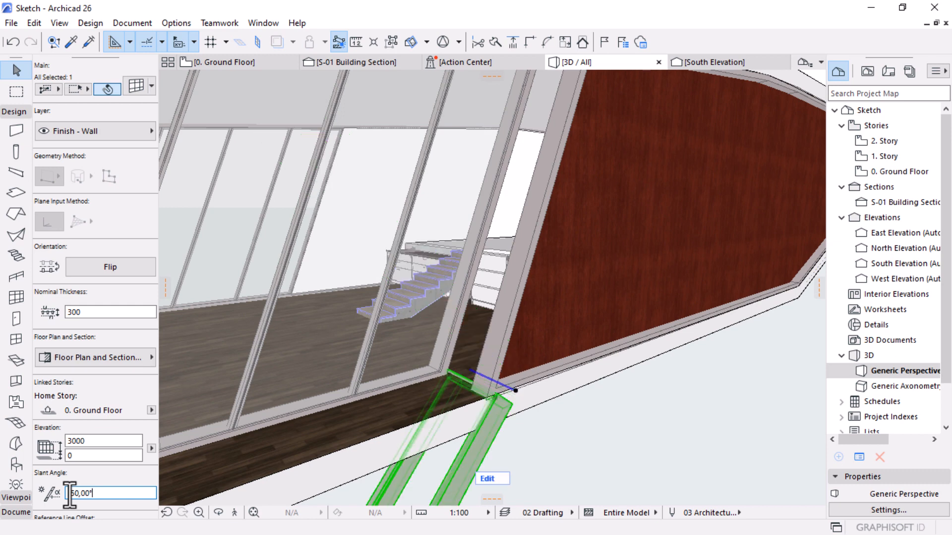
key("ctrl+z")
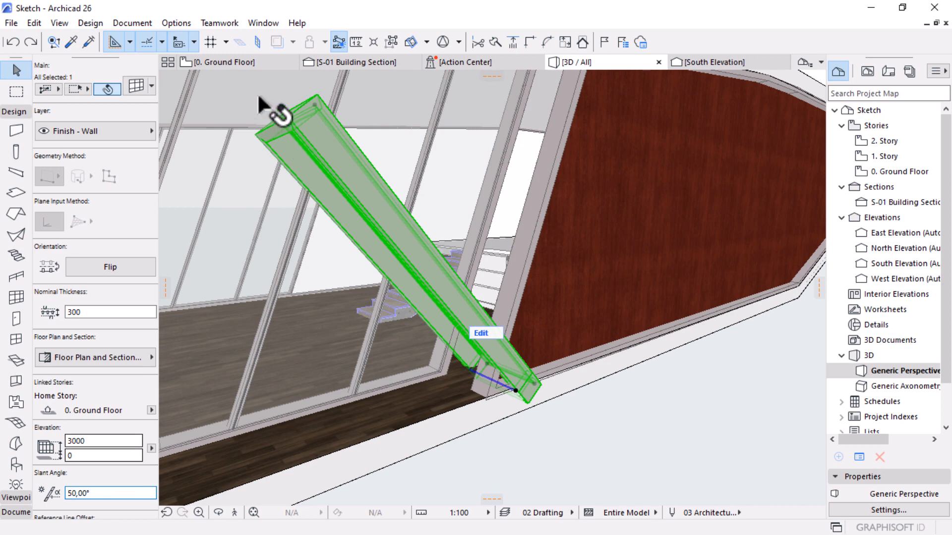
Step: Mirror the narrow curtain wall in the ground floor plan about the outer short edge of its outline, between the two front walls
left_click(224, 62)
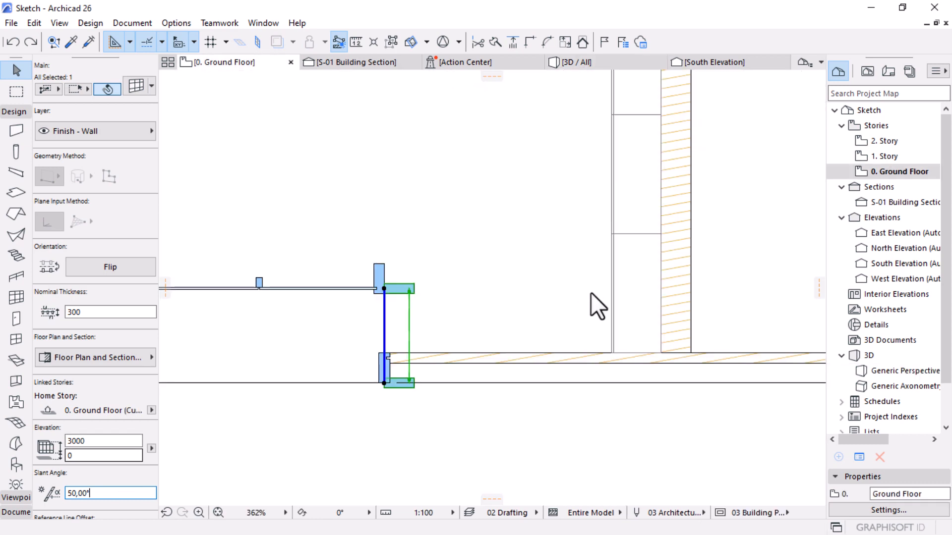
key("Return")
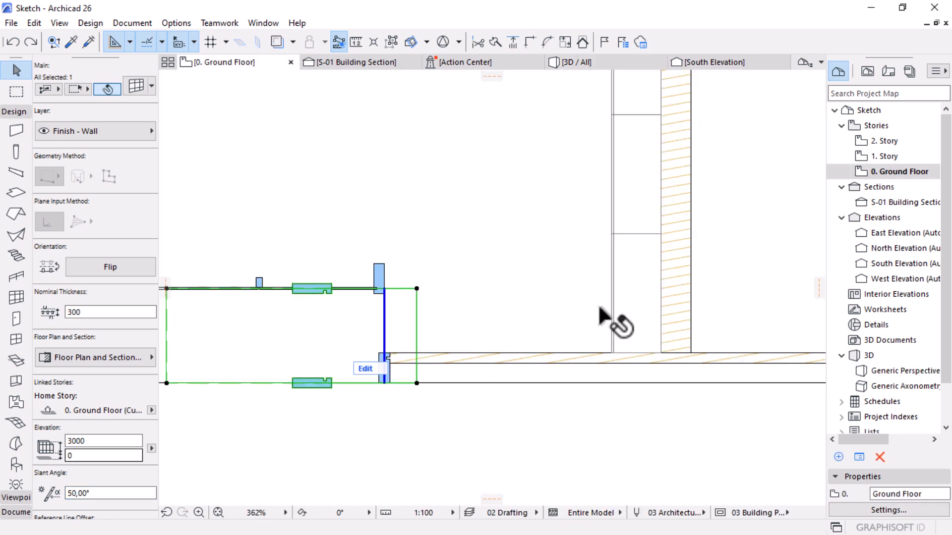
scroll(582, 318, "down", 1)
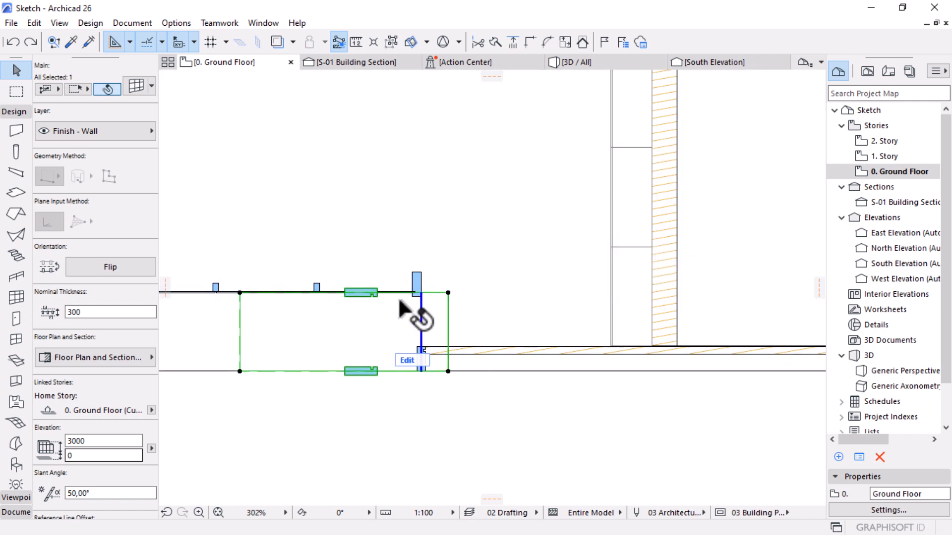
left_click(379, 292)
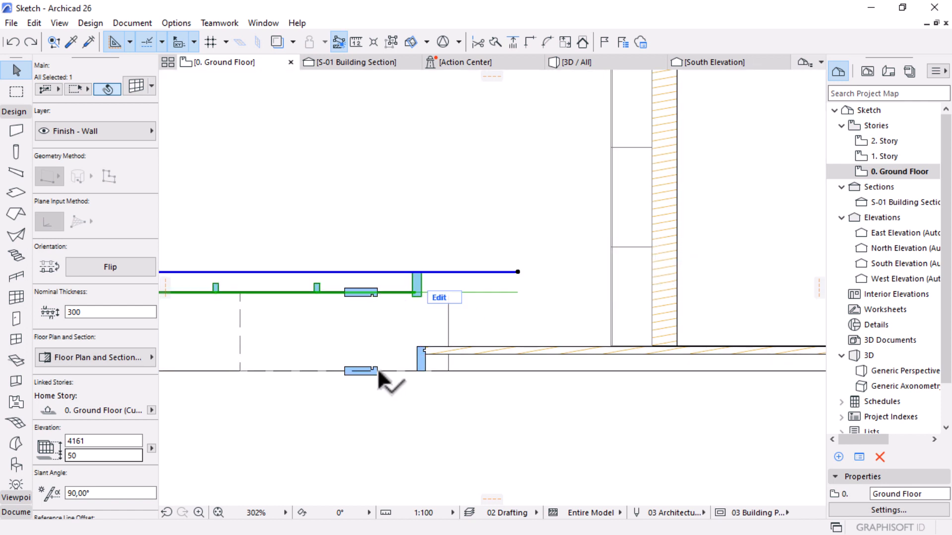
left_click(447, 323)
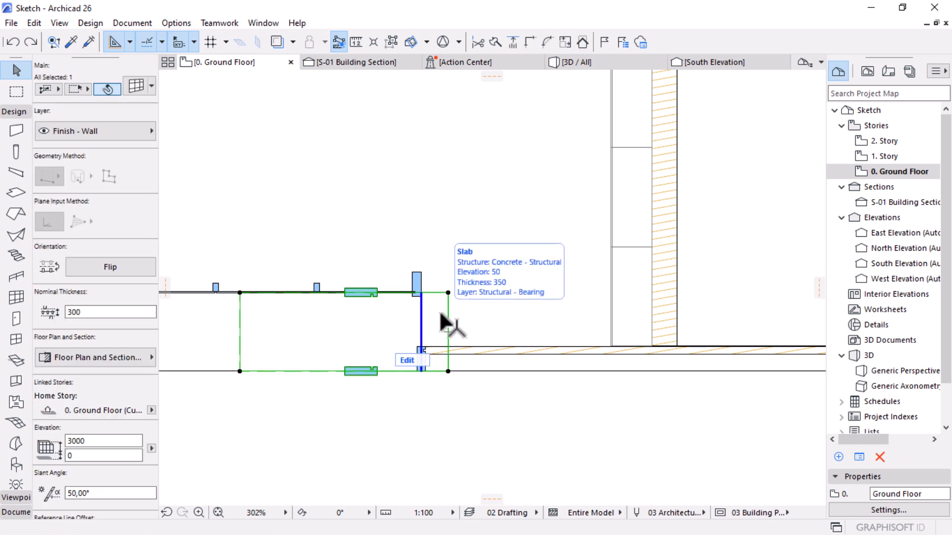
left_click(419, 348)
left_click(420, 417)
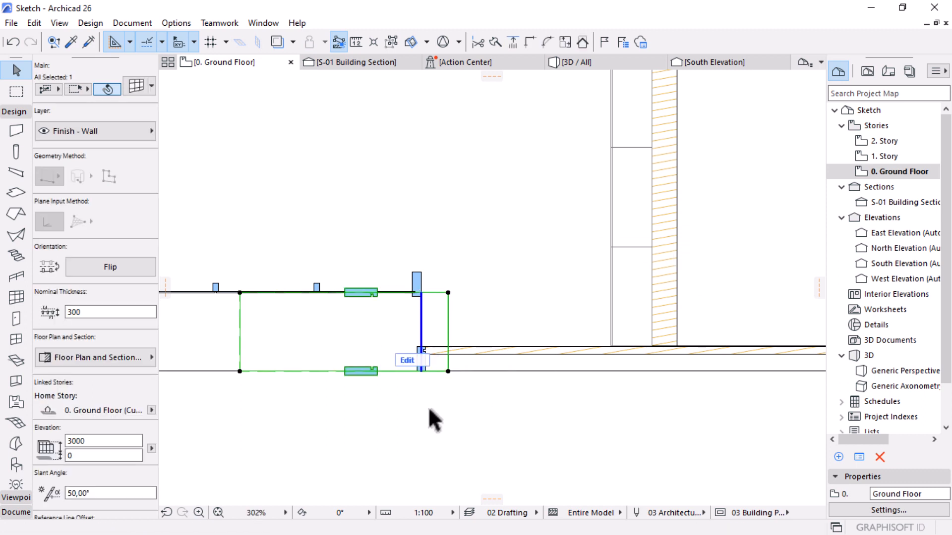
left_click(448, 372)
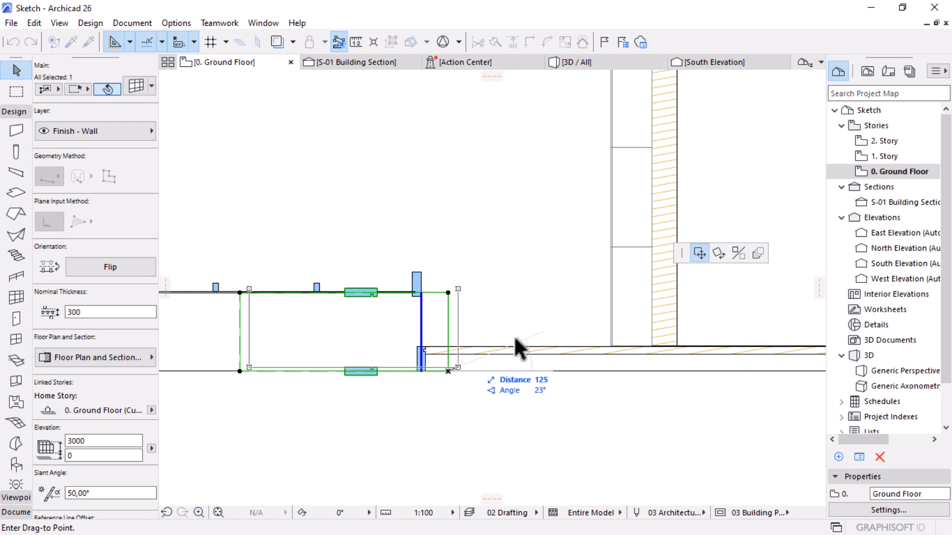
left_click(738, 253)
left_click(448, 293)
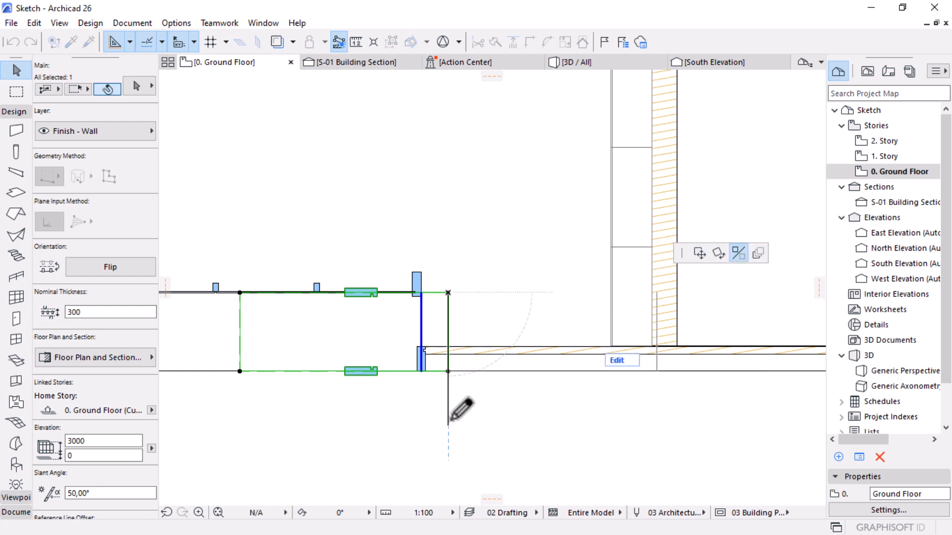
left_click(448, 419)
key("ctrl+d")
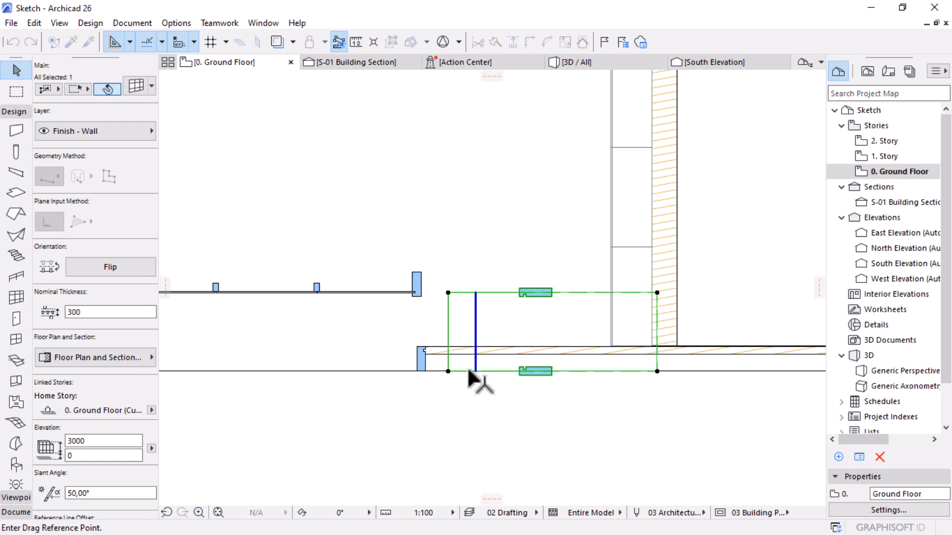
left_click(486, 372)
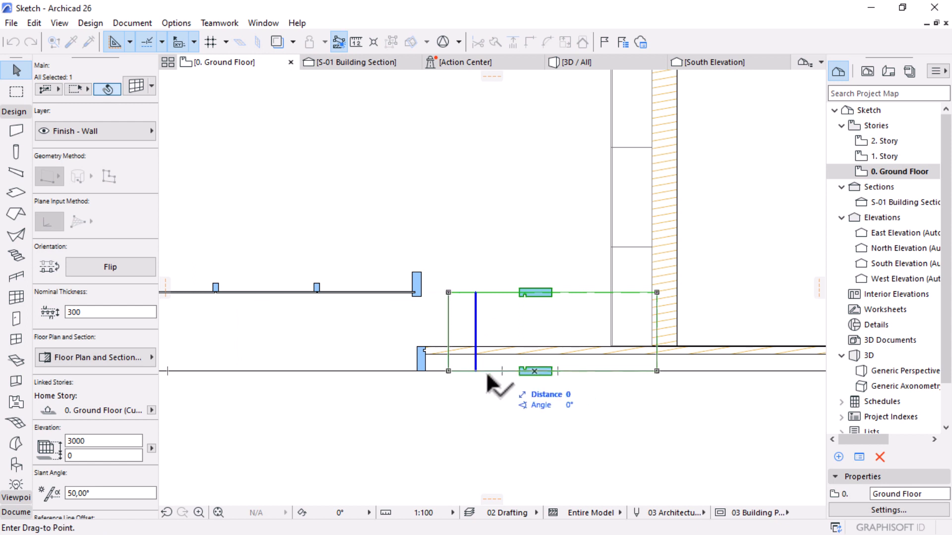
key("Escape")
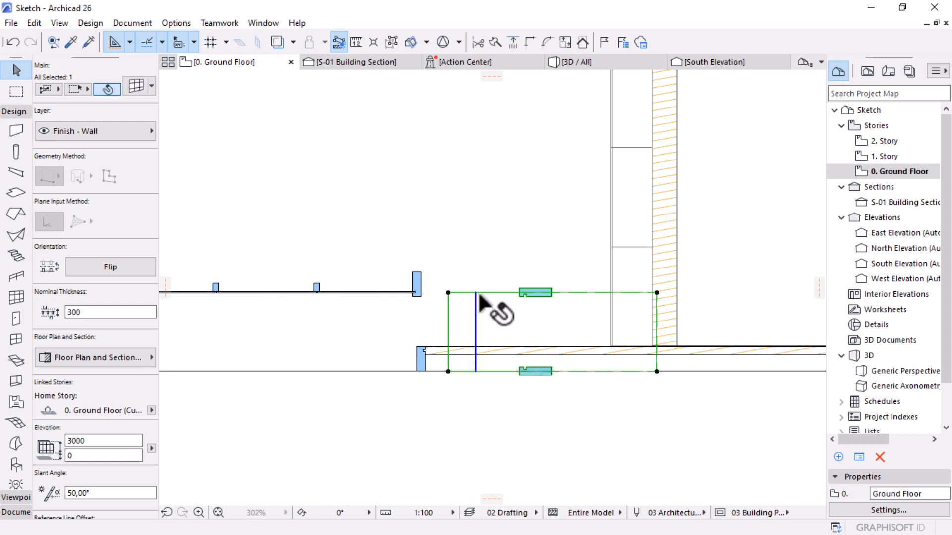
Step: Move the mirrored curtain wall along the inner glazed wall until its frame section meets that wall's end mullion
key("ctrl+d")
left_click(448, 293)
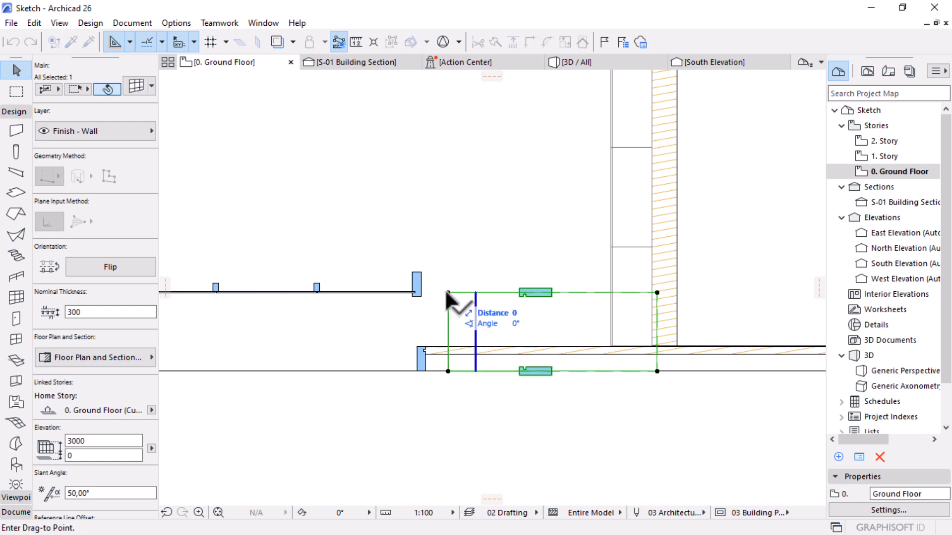
left_click(371, 293)
scroll(412, 317, "up", 1)
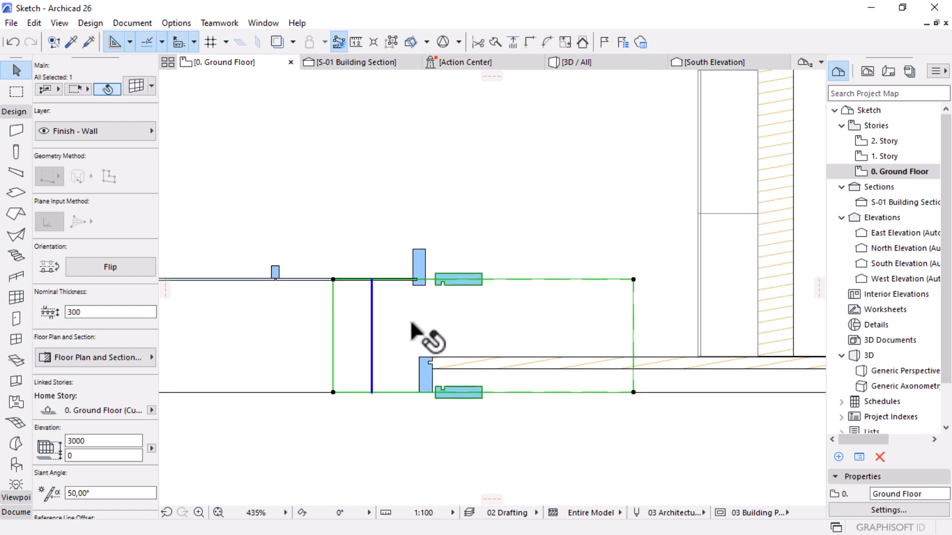
scroll(412, 323, "up", 3)
key("ctrl+d")
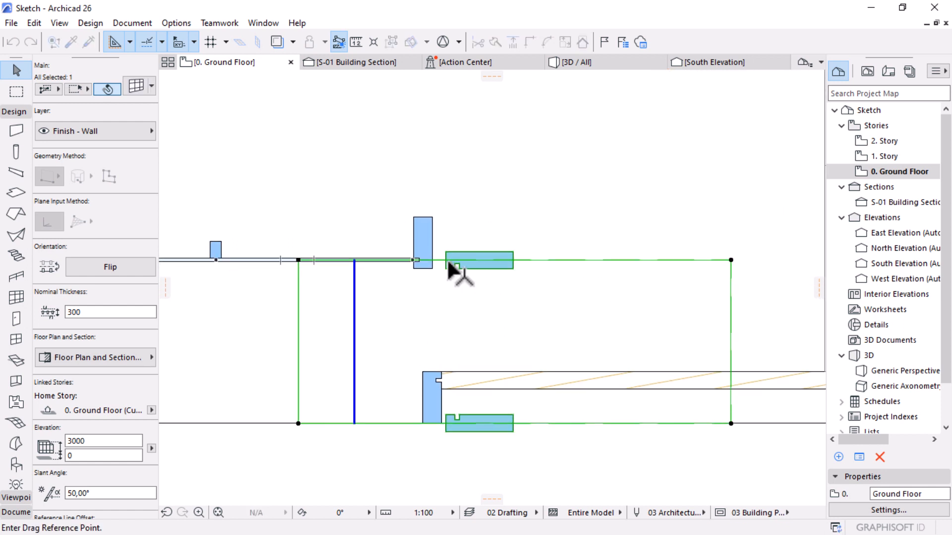
left_click(448, 262)
left_click(432, 264)
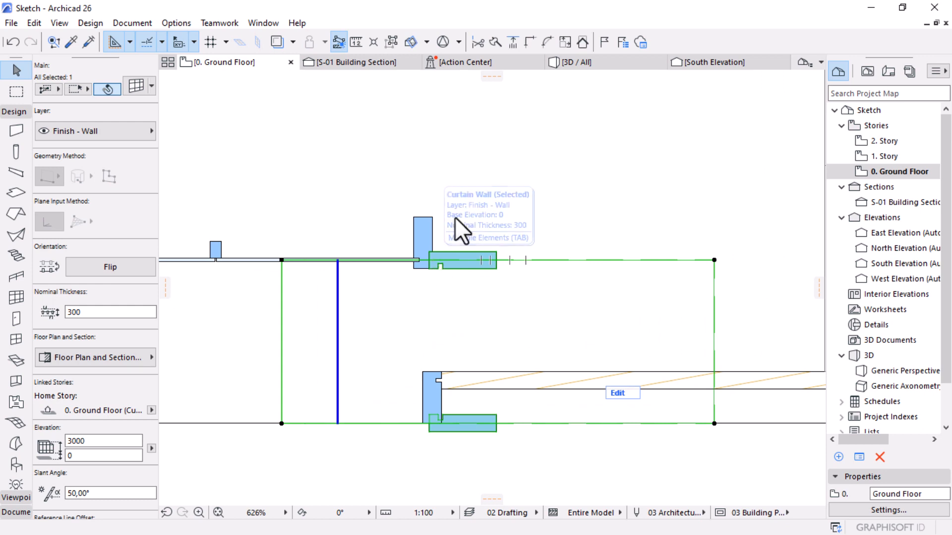
Step: Examine the repositioned slanted wall against the timber panel in 3D and in the South Elevation
left_click(590, 63)
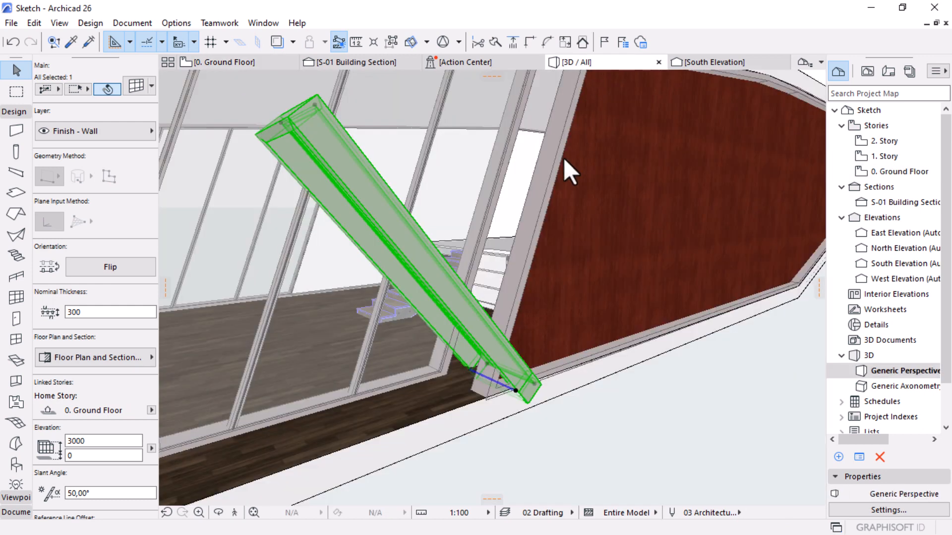
scroll(488, 310, "down", 2)
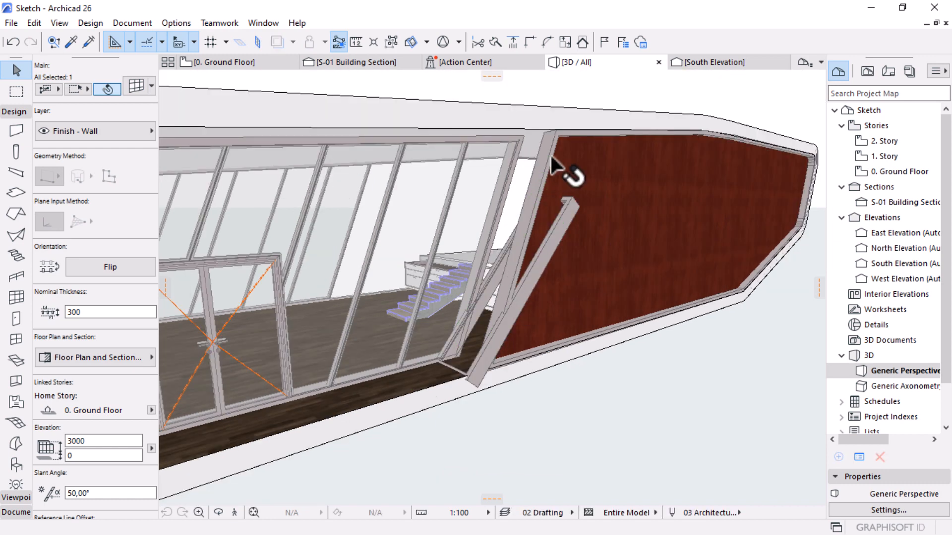
left_click(693, 63)
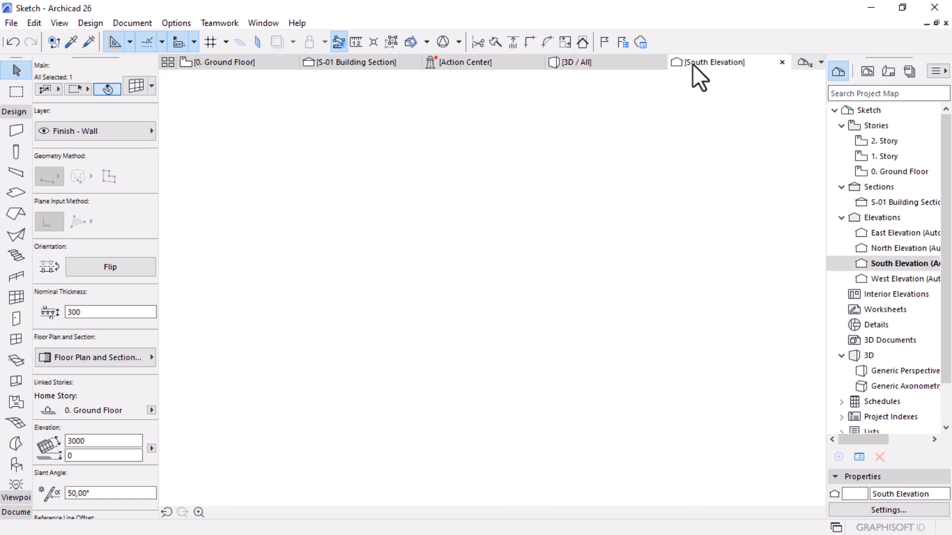
scroll(276, 365, "up", 5)
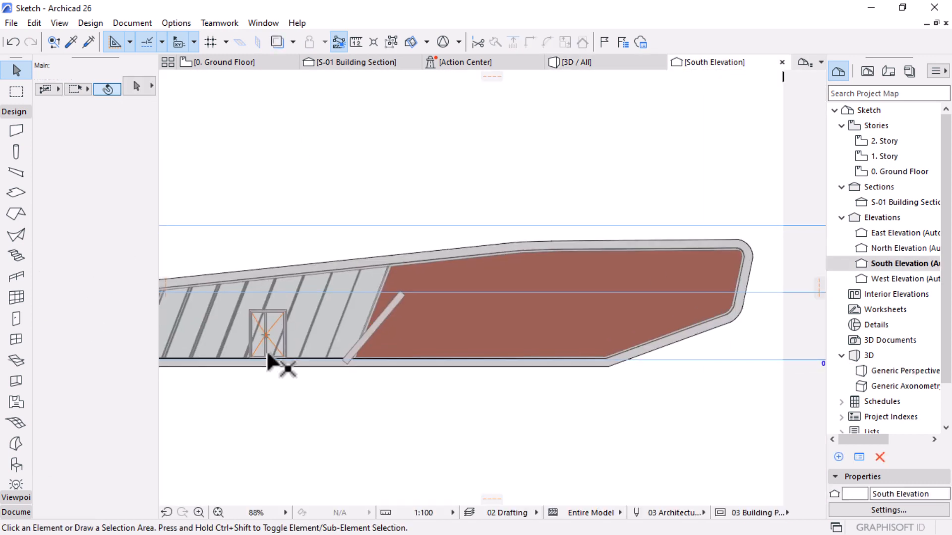
scroll(504, 365, "up", 2)
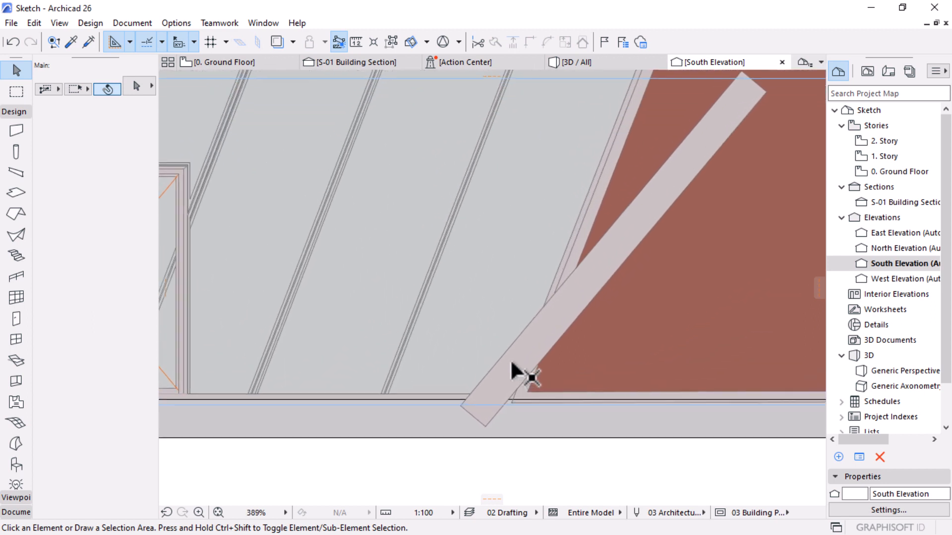
left_click(13, 513)
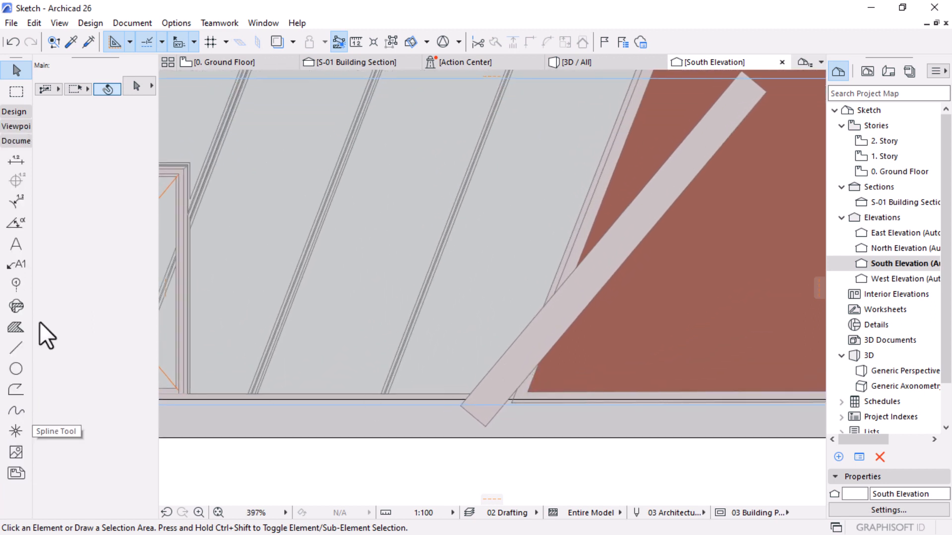
left_click(15, 227)
scroll(515, 407, "up", 4)
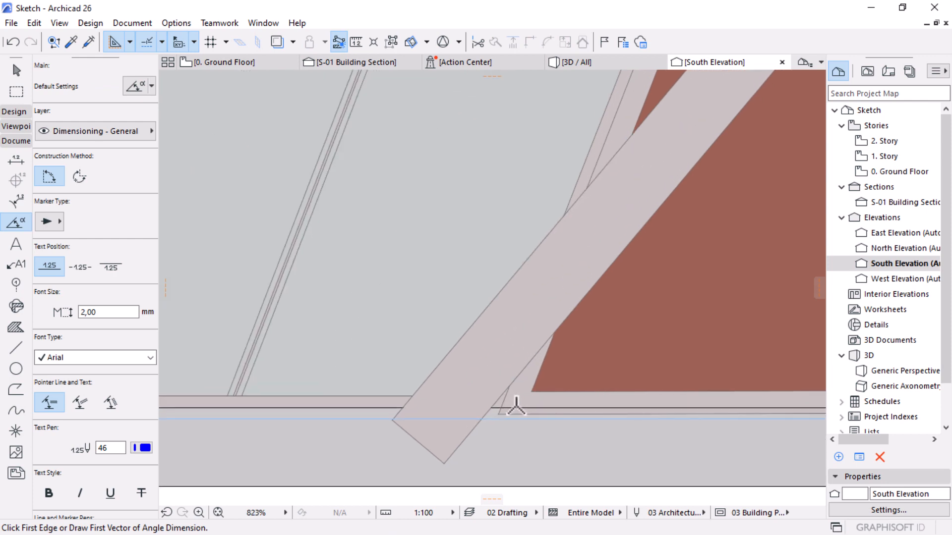
left_click(531, 392)
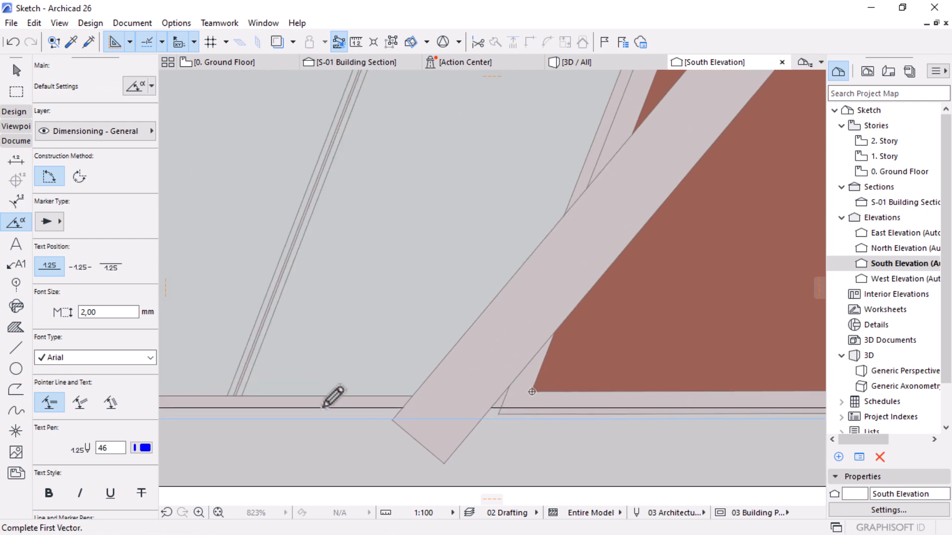
scroll(334, 395, "down", 5)
scroll(593, 407, "up", 4)
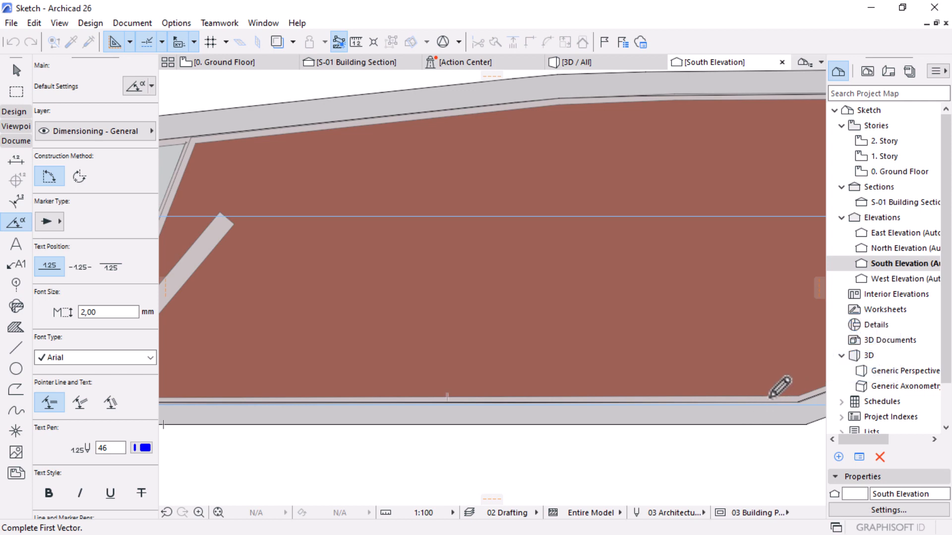
left_click(770, 397)
scroll(773, 426, "down", 4)
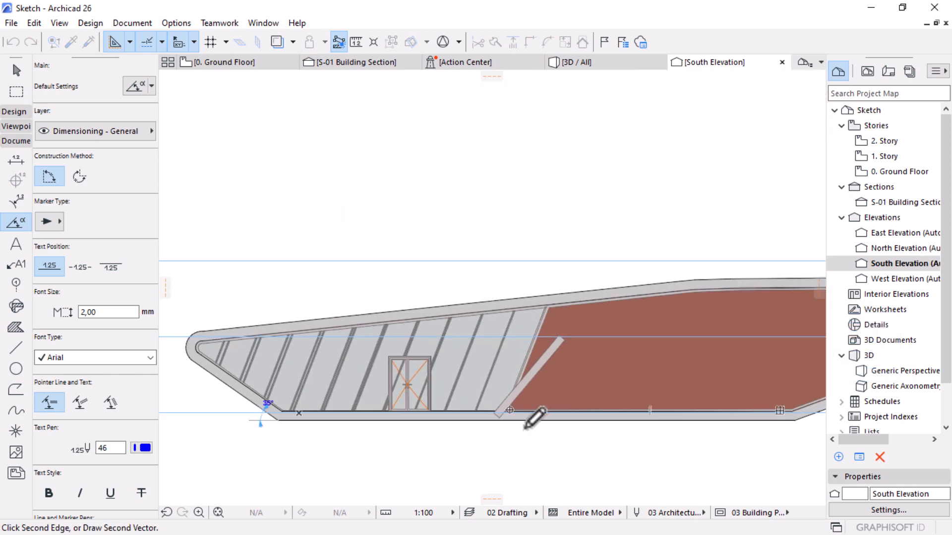
scroll(515, 396, "up", 5)
scroll(494, 377, "up", 1)
key("Escape")
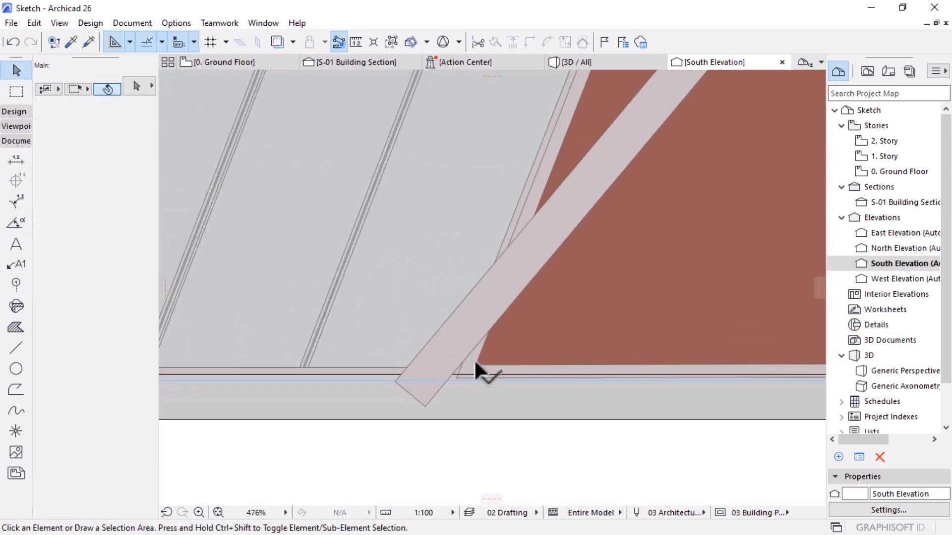
Step: Add an angle dimension between the bottom edge and the slanted edge of the timber panel in the South Elevation
left_click(476, 365)
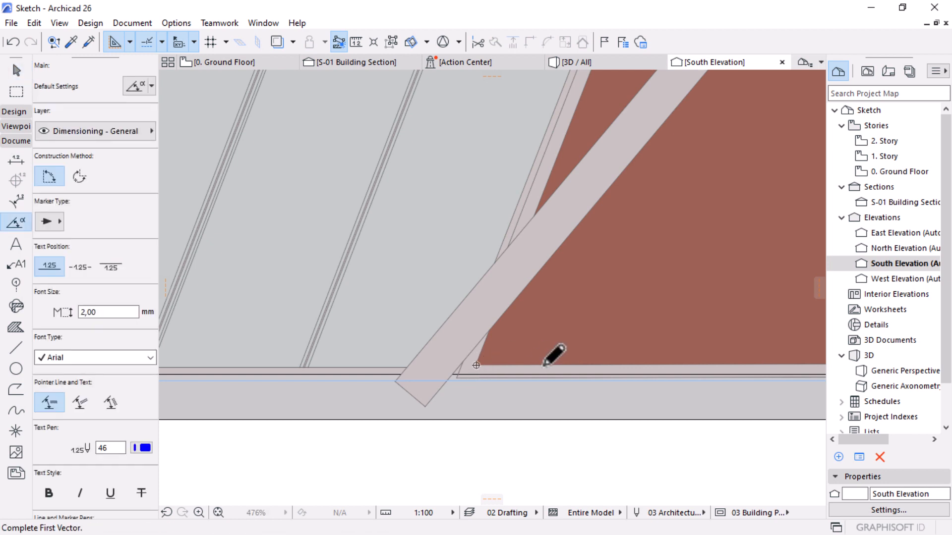
left_click(552, 367)
scroll(558, 196, "up", 1)
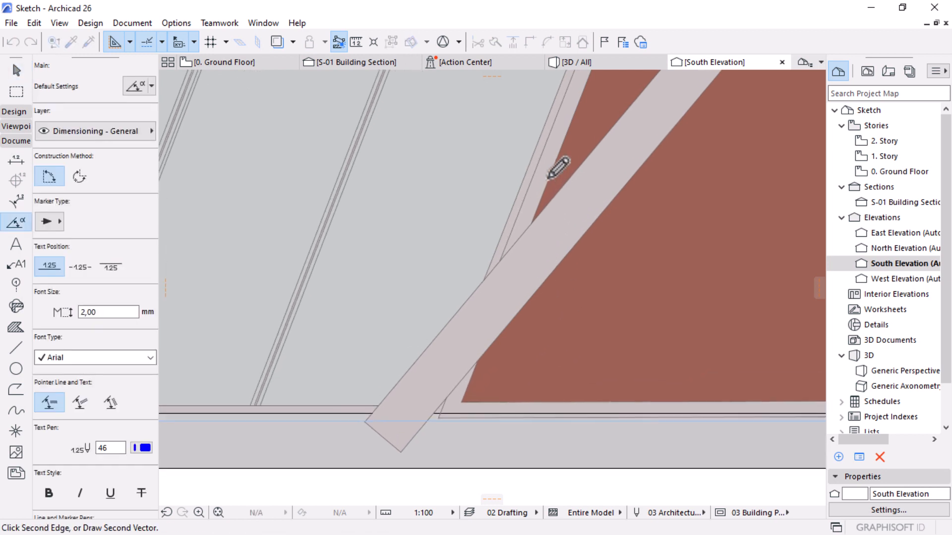
left_click(549, 178)
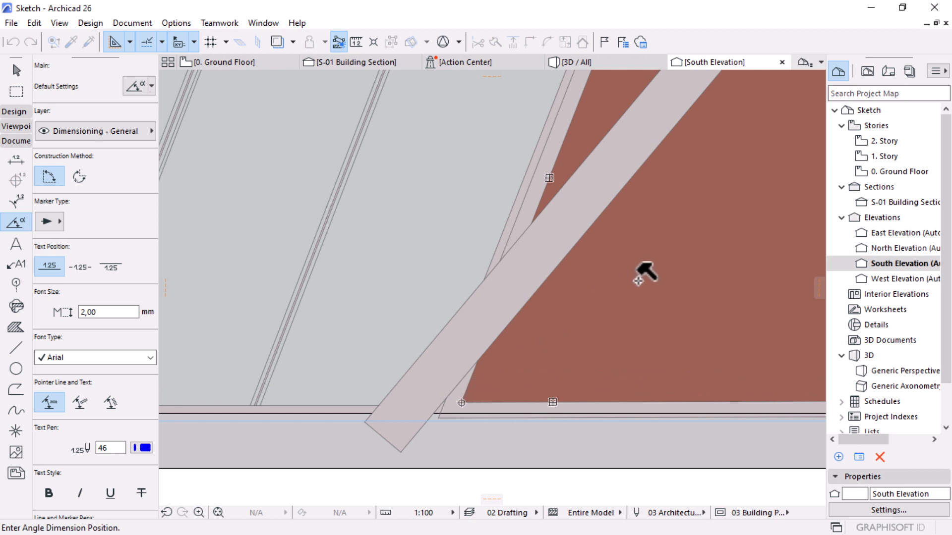
scroll(431, 396, "down", 2)
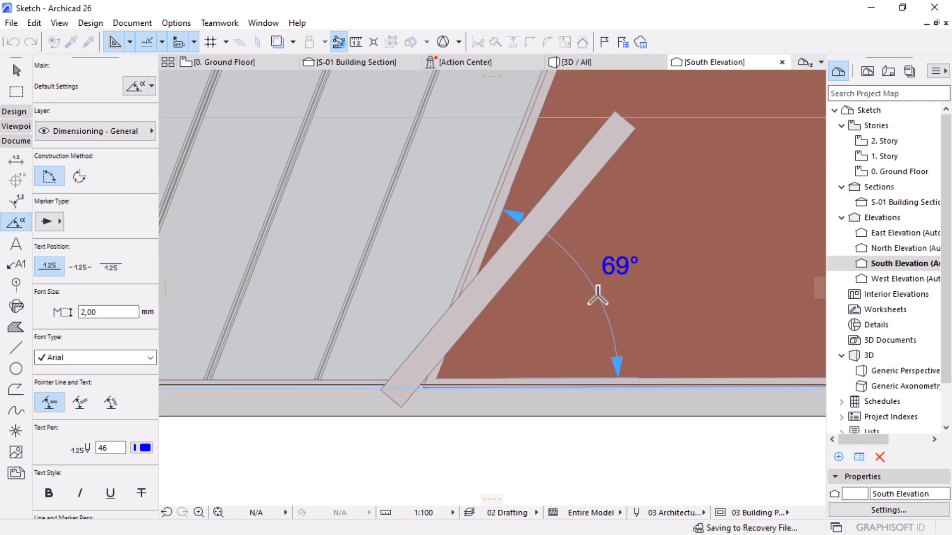
left_click(601, 283)
key("Escape")
Step: Set the slant angle of the narrow curtain wall to 69° in the South Elevation
left_click(493, 280)
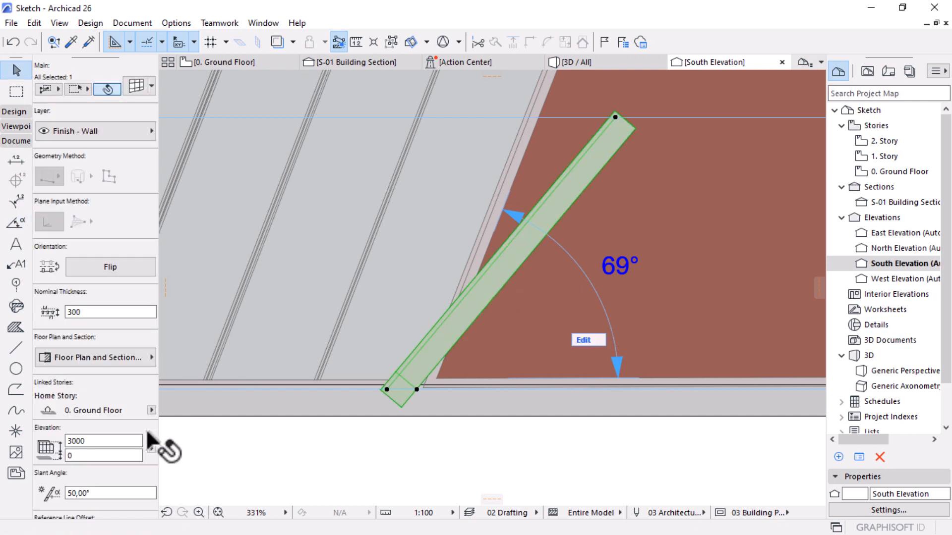
left_click_drag(102, 496, 64, 478)
type("69")
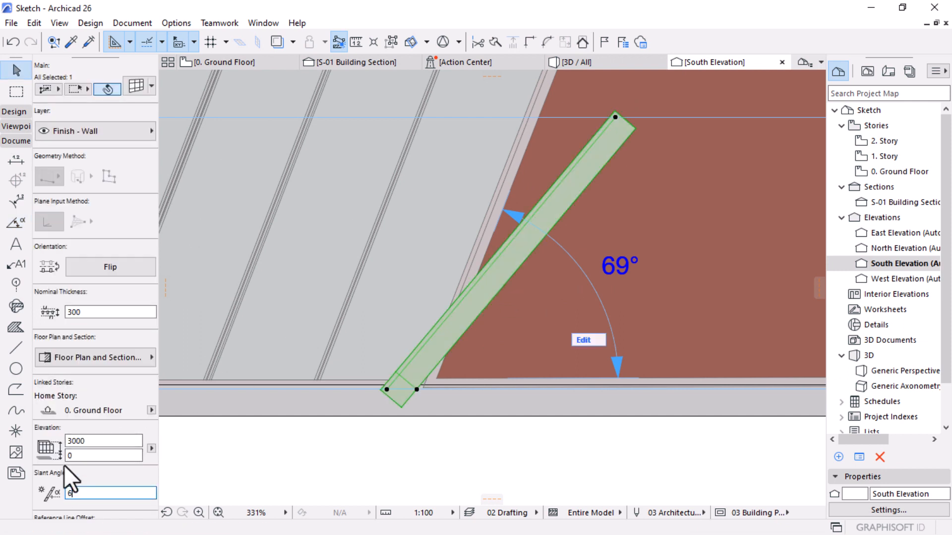
key("Return")
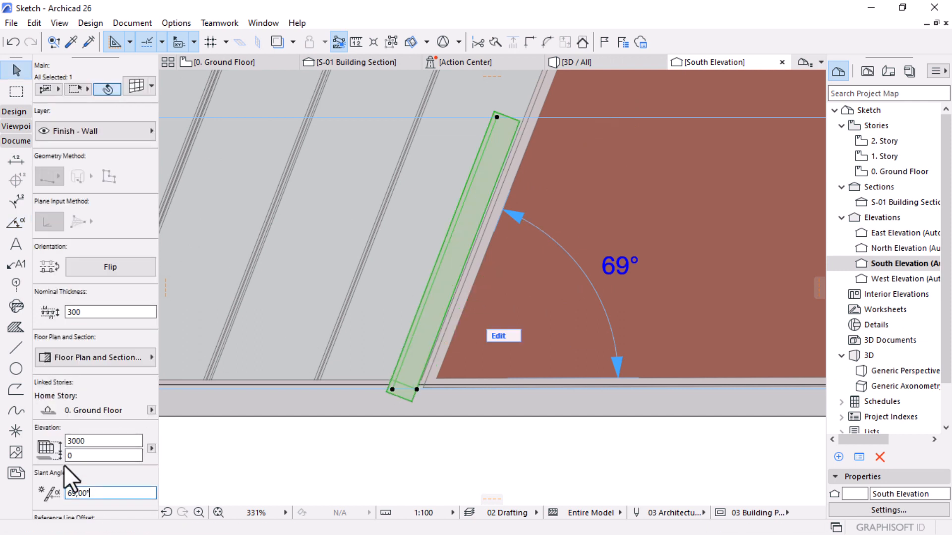
left_click_drag(105, 496, 11, 512)
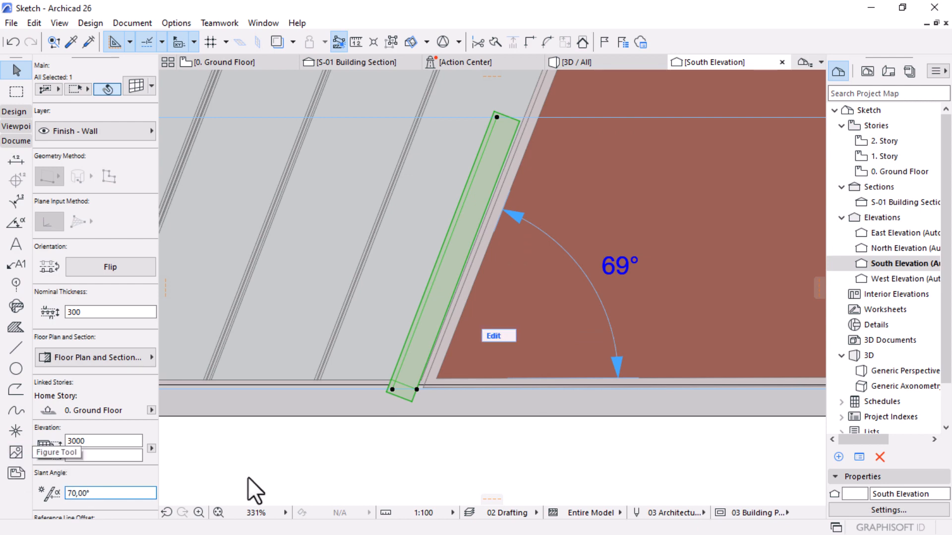
left_click_drag(102, 495, 1, 484)
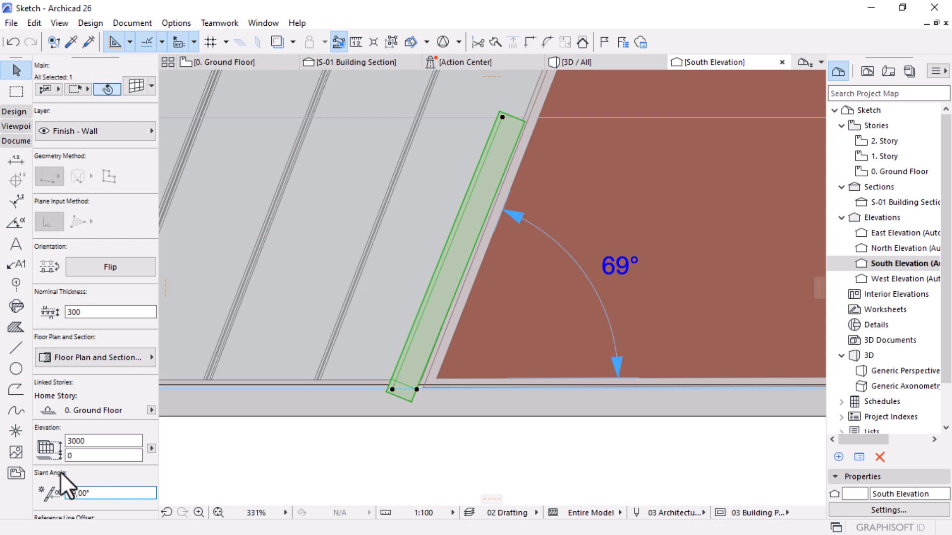
Step: Stretch the top of the slanted curtain wall in 3D up to the timber panel's upper corner, keeping its slant
scroll(442, 424, "down", 4)
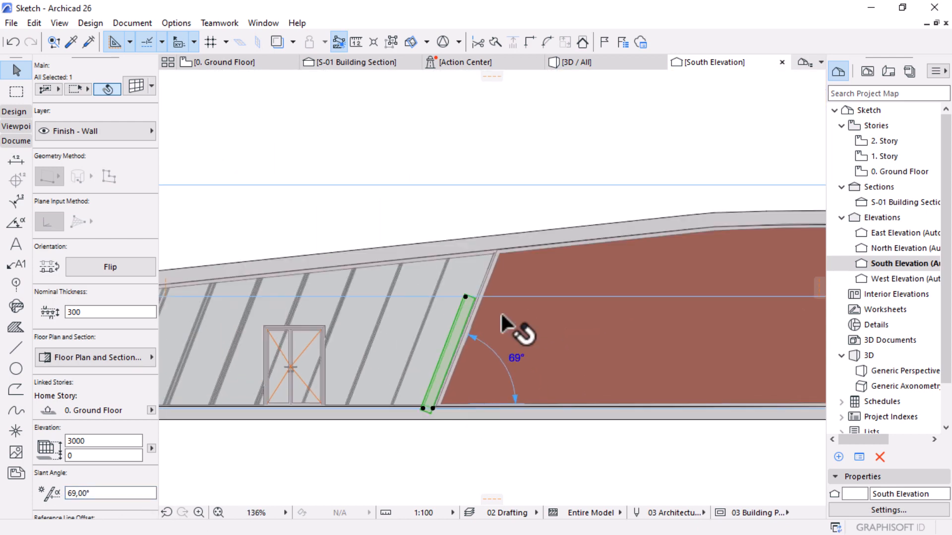
left_click(590, 67)
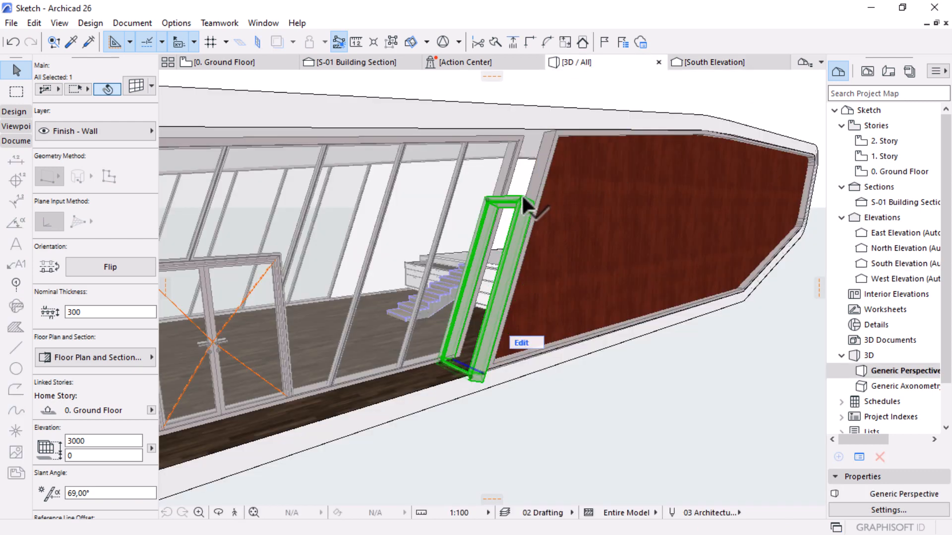
left_click(524, 203)
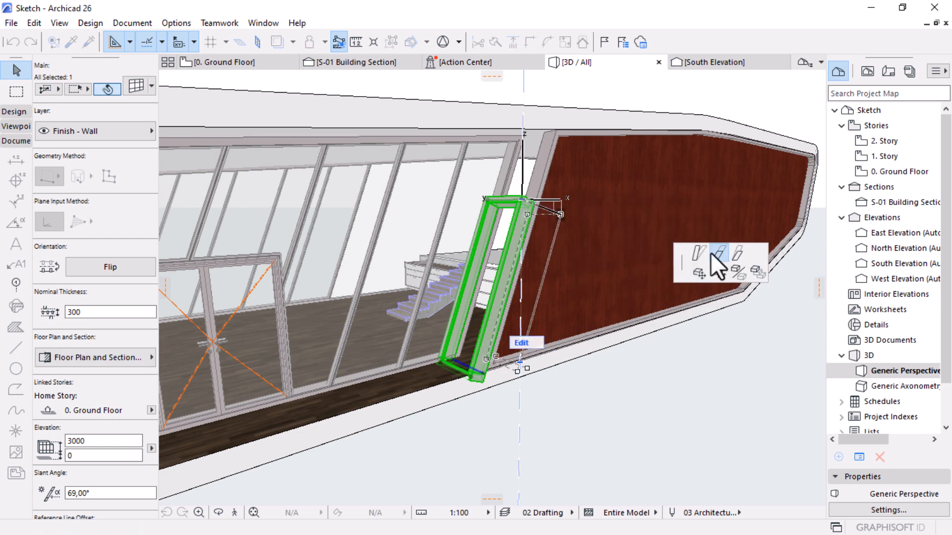
left_click(552, 129)
left_click(634, 390)
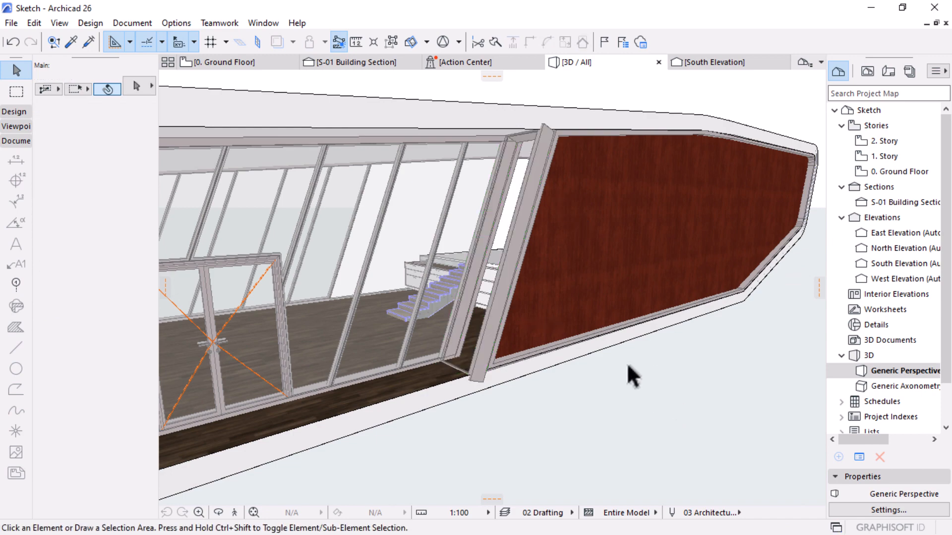
middle_click_drag(502, 373, 538, 92, "shift")
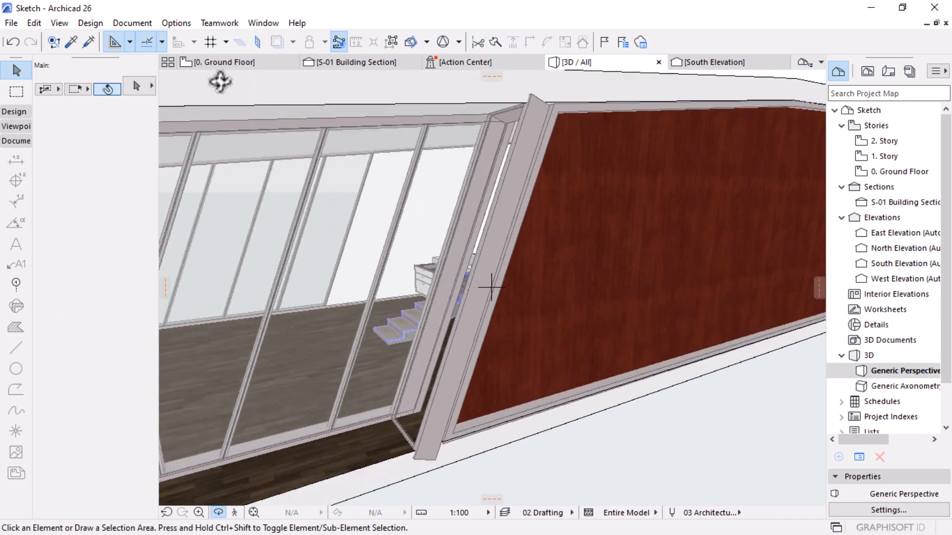
Step: Shorten the narrow curtain wall in the ground floor plan so its outer frame section ends at the timber wall's inner face
left_click(231, 62)
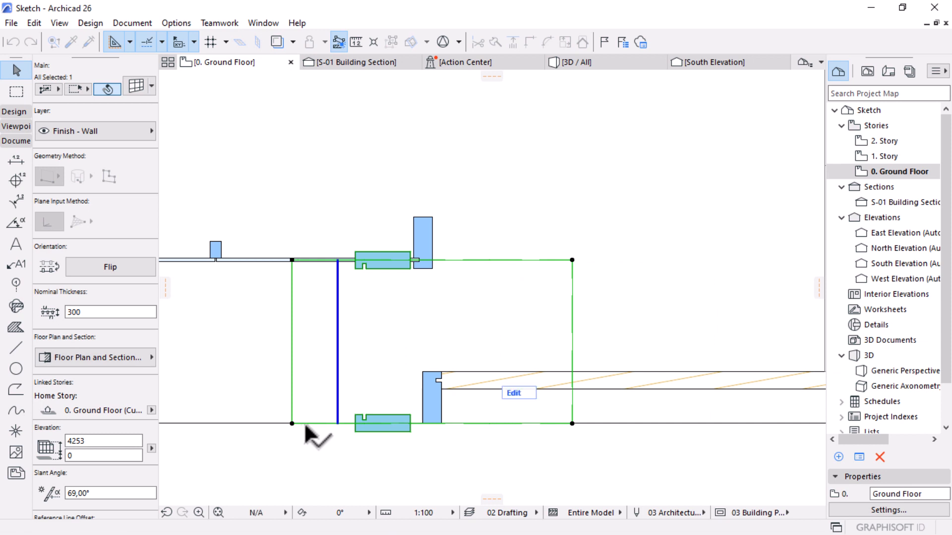
left_click(338, 423)
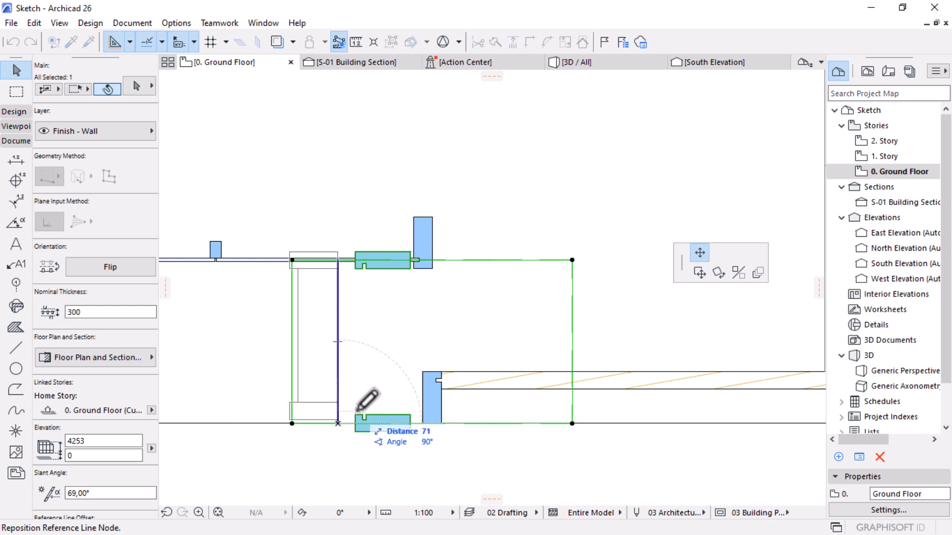
left_click(361, 403)
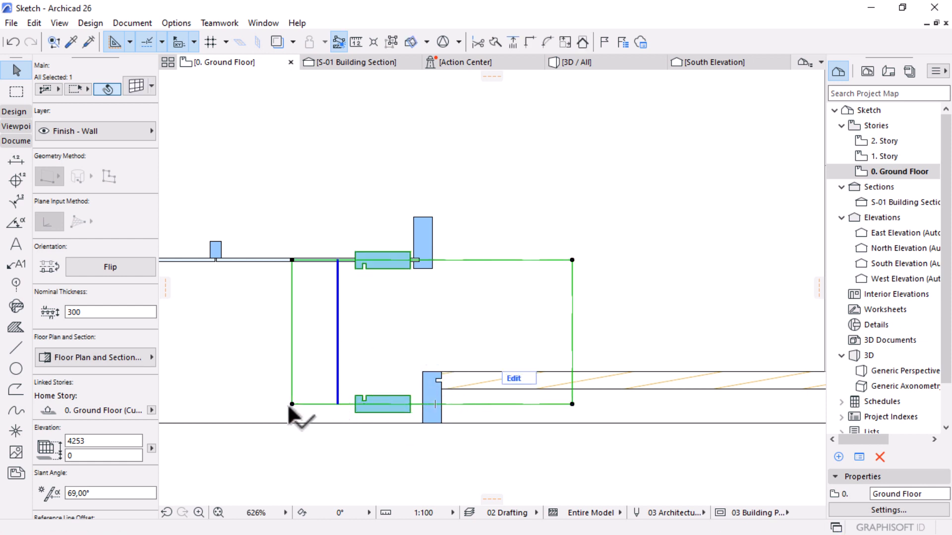
left_click(337, 404)
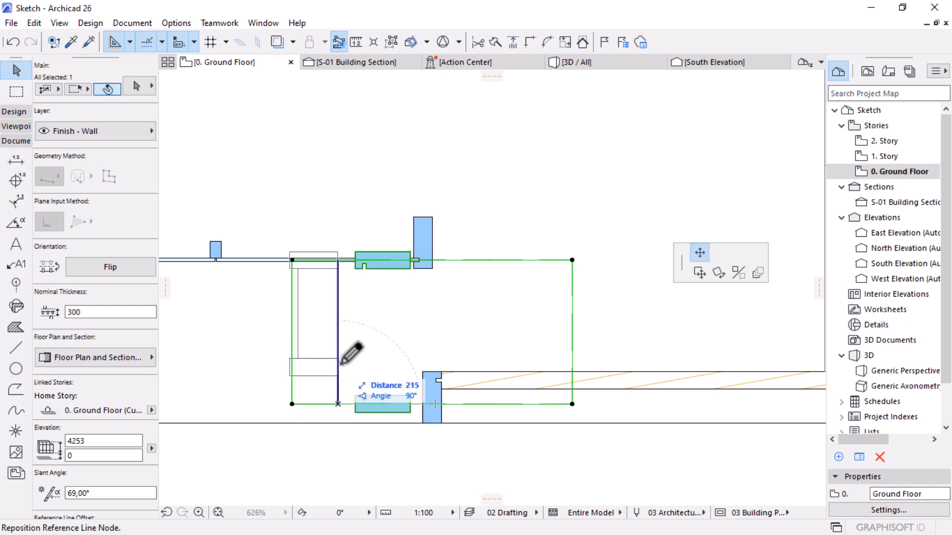
left_click(337, 356)
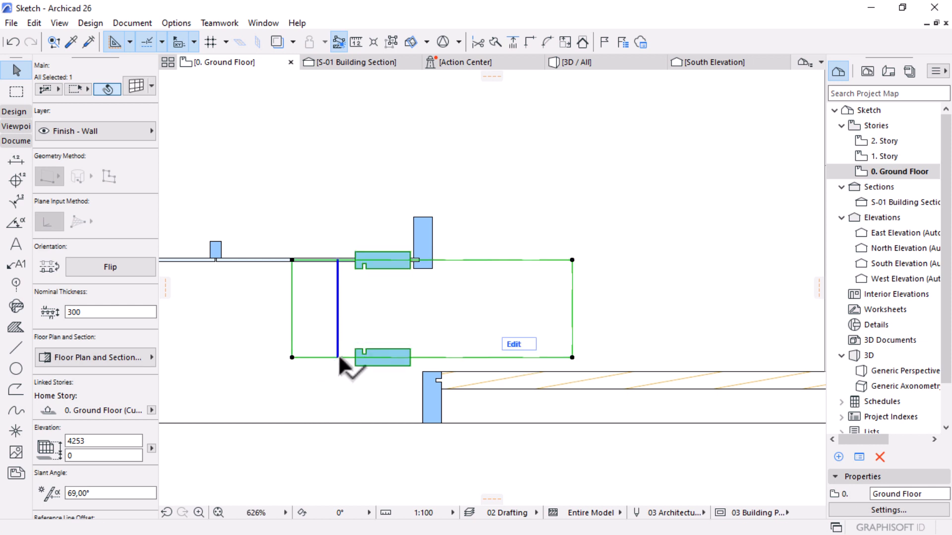
left_click(337, 357)
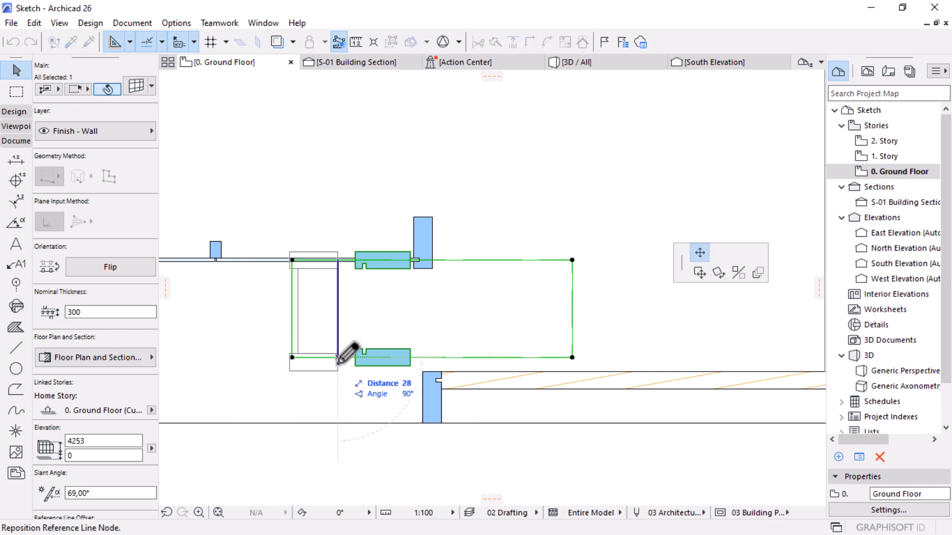
left_click(337, 369)
left_click(337, 370)
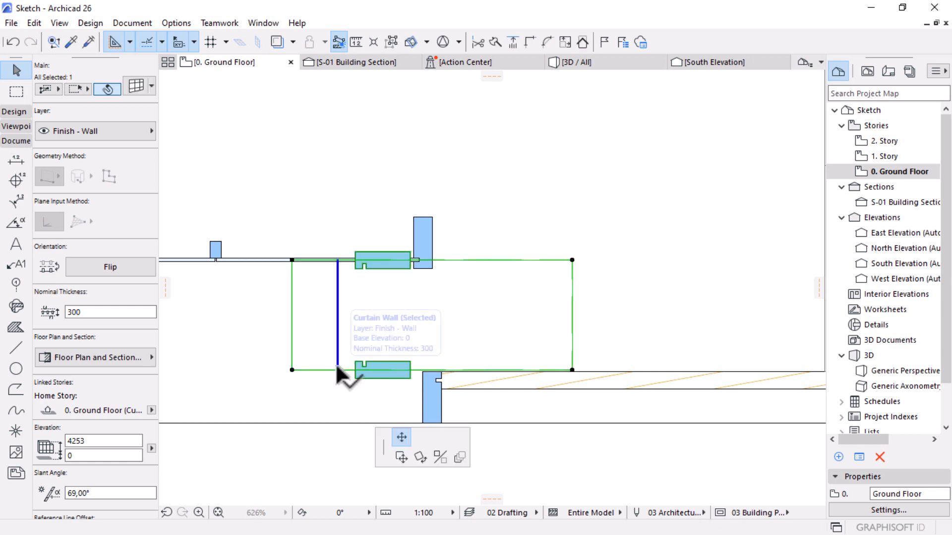
left_click(337, 362)
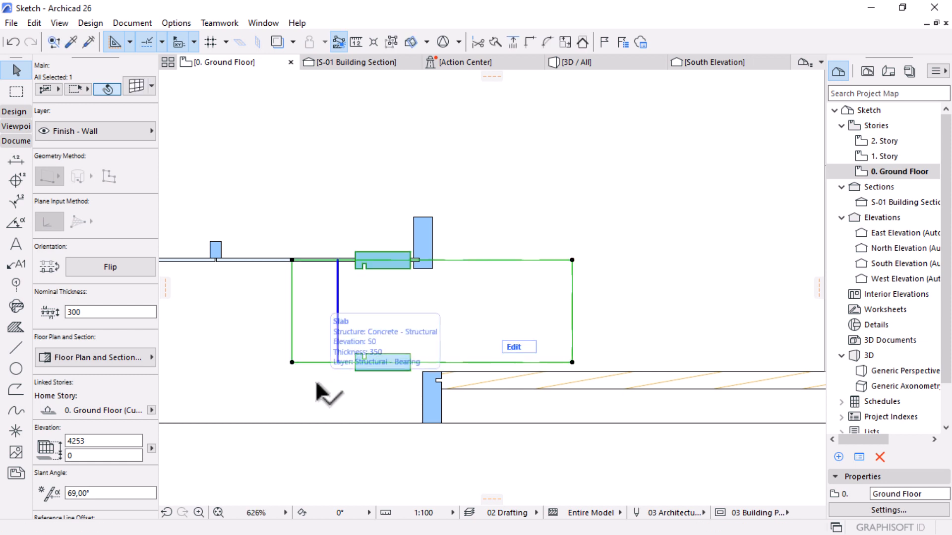
Step: Move the shortened curtain wall sideways until its frame edge lines up with the outer edge of the timber wall's end mullion
key("ctrl+d")
left_click(355, 371)
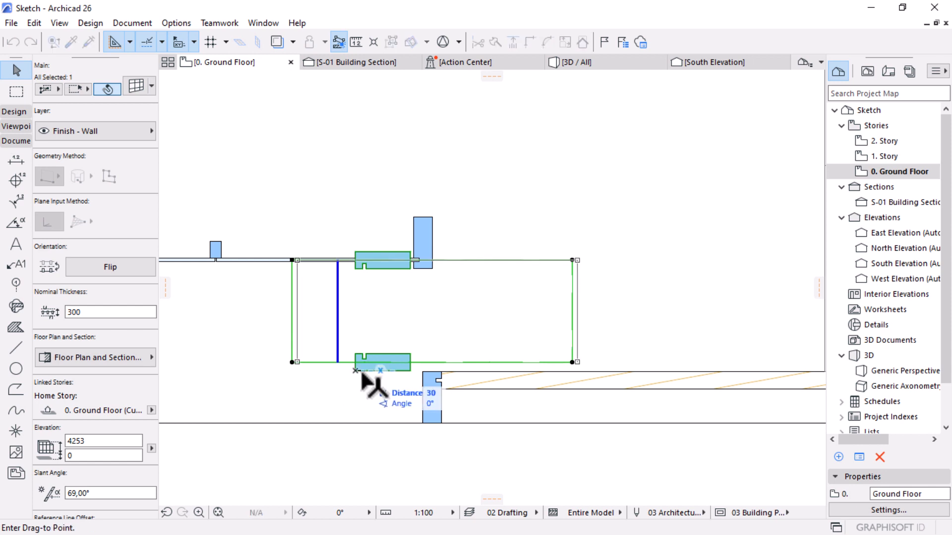
left_click(383, 371)
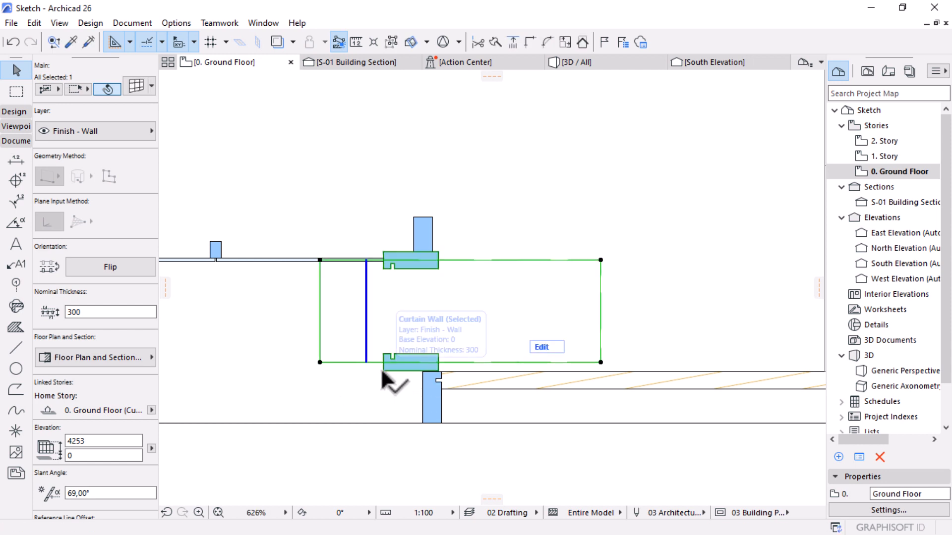
left_click(382, 371)
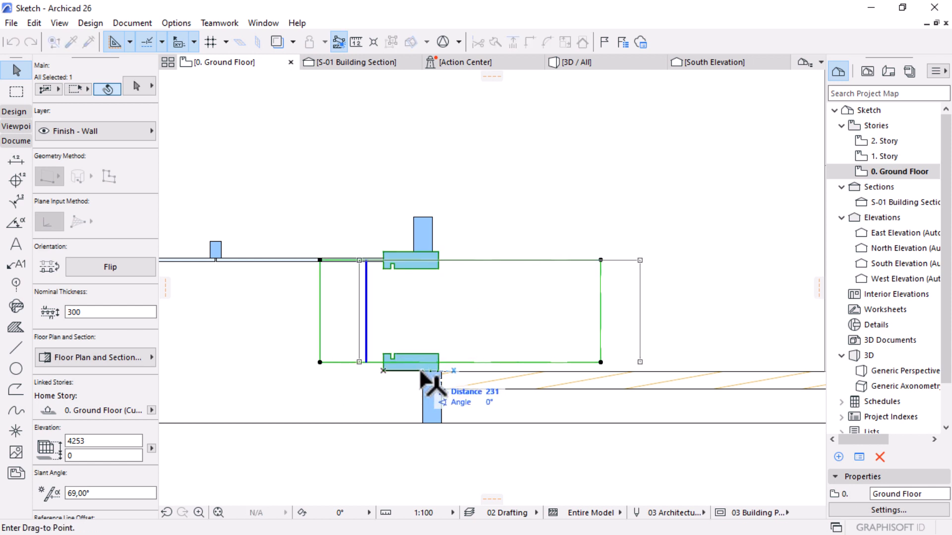
left_click(422, 371)
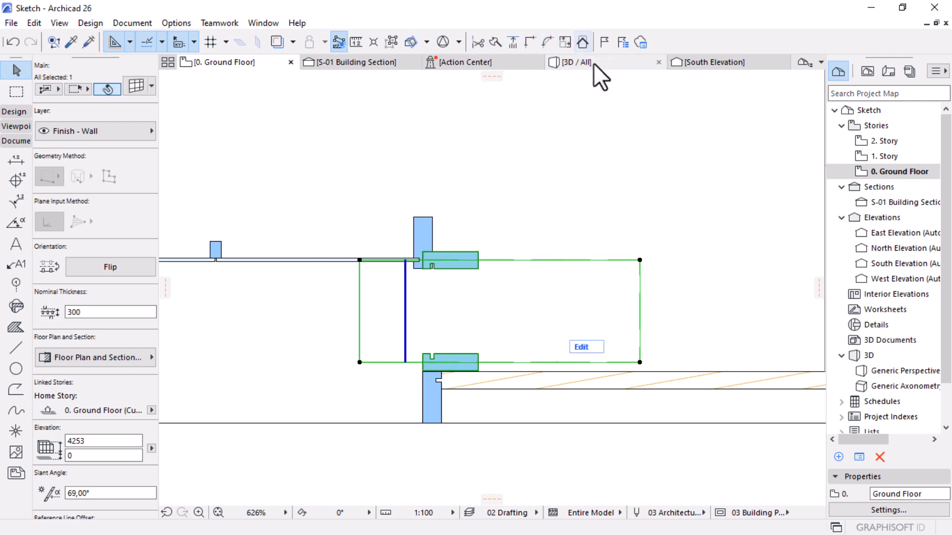
Step: Examine in 3D how the slanted curtain wall closes the gap between the glazed front and the timber panel
left_click(582, 62)
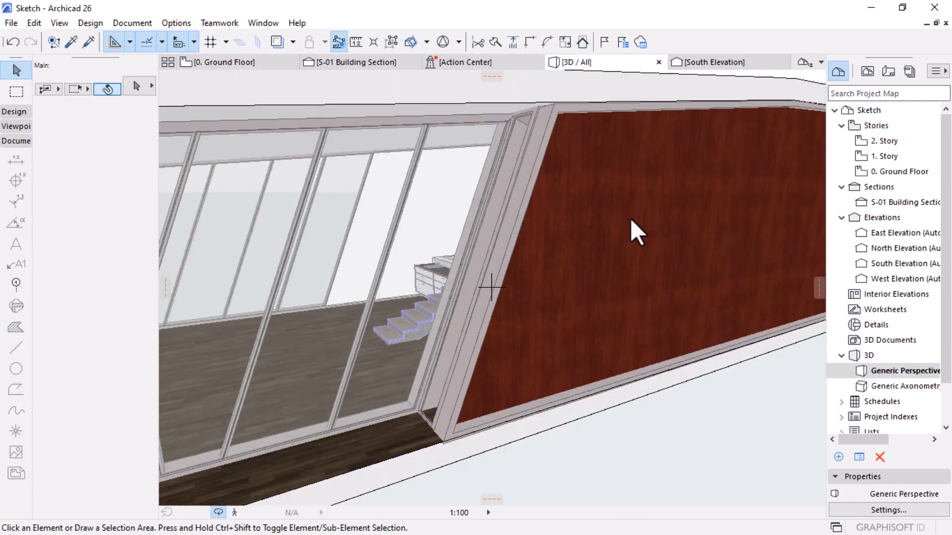
scroll(607, 236, "down", 4)
left_click_drag(501, 328, 360, 280)
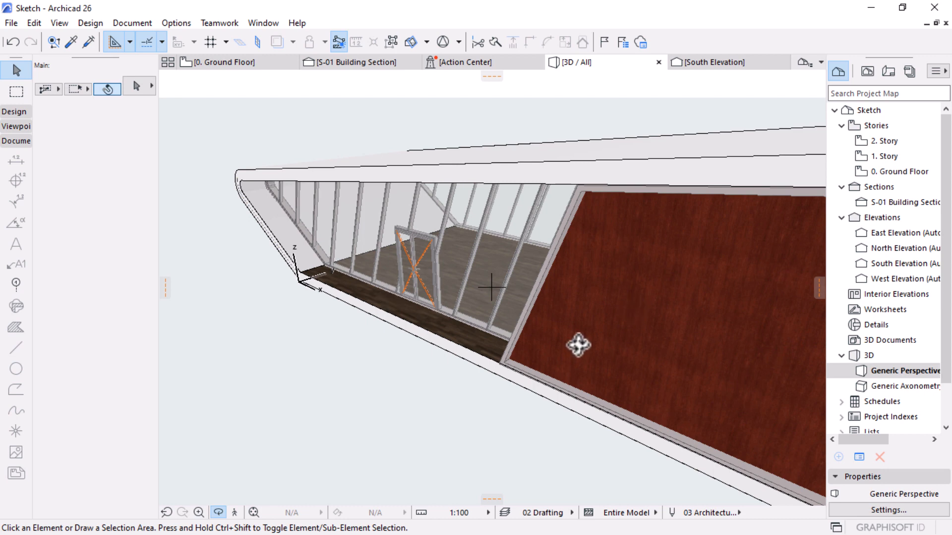
left_click_drag(578, 346, 586, 380)
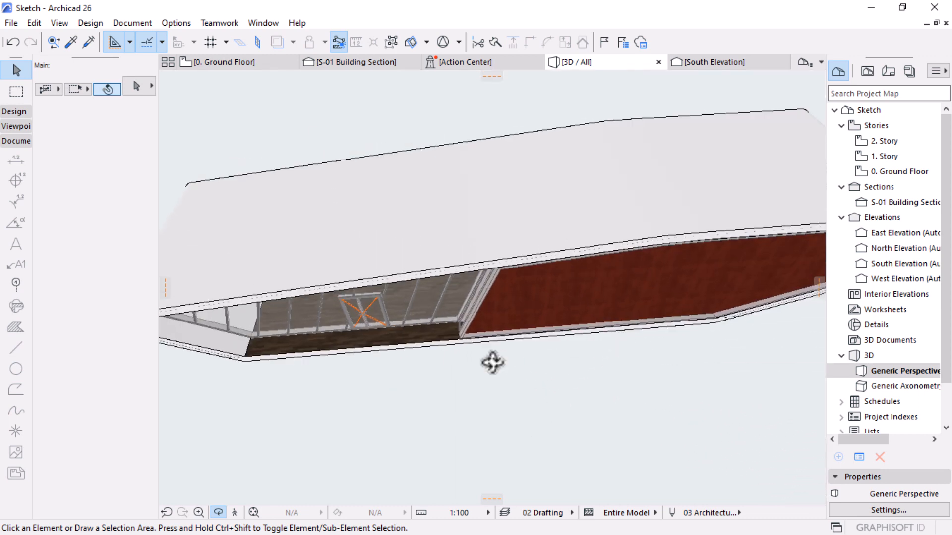
left_click_drag(492, 362, 560, 256)
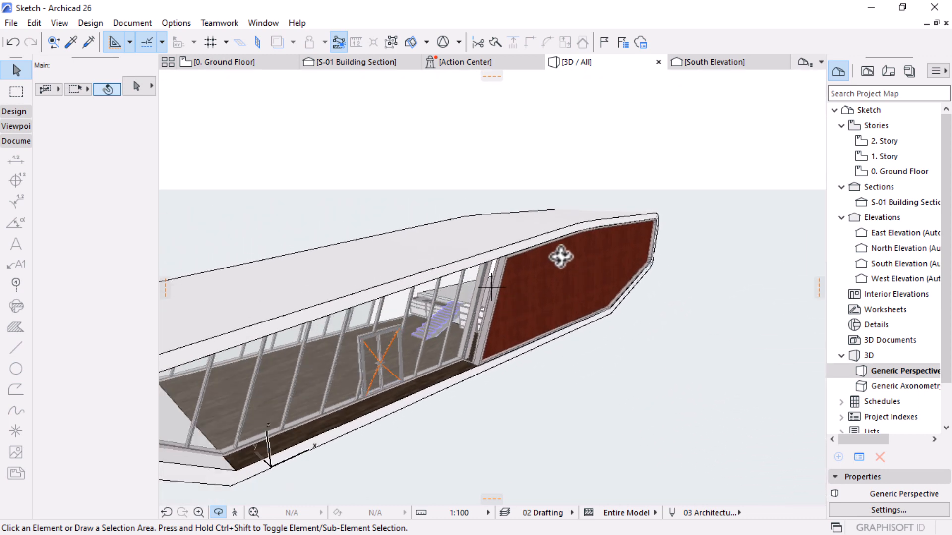
left_click_drag(605, 376, 376, 319)
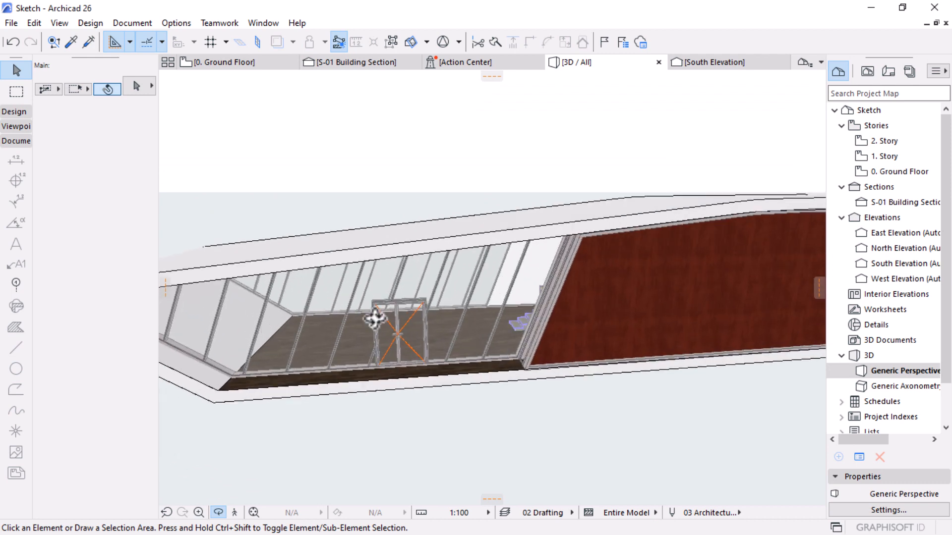
left_click_drag(362, 286, 461, 340)
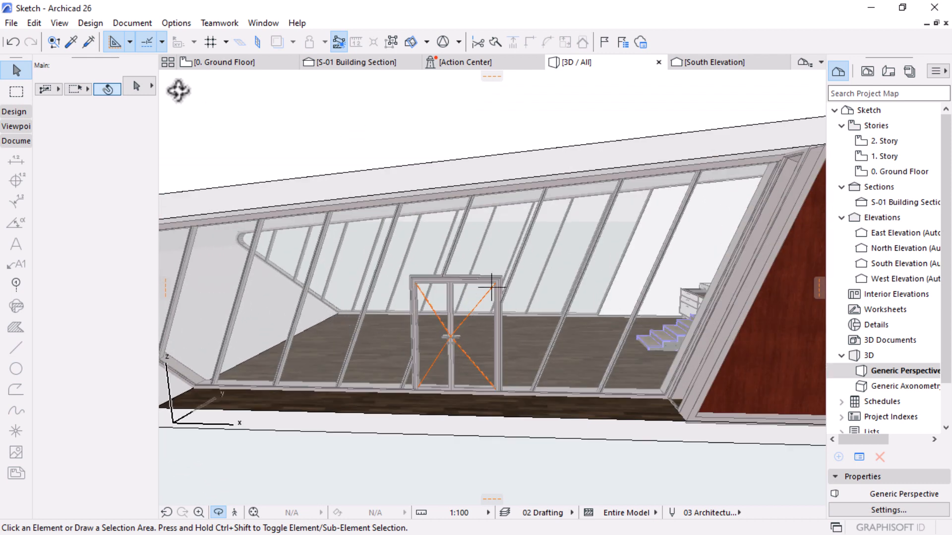
Step: Draw a 5000 by 4500 mm rectangular slab in the open room behind the double door on the ground floor plan
left_click(235, 69)
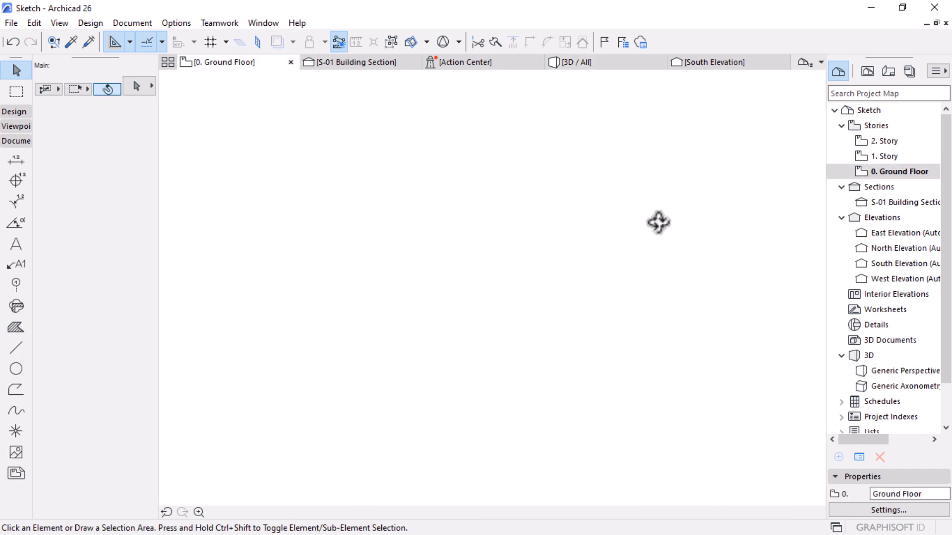
scroll(585, 284, "down", 8)
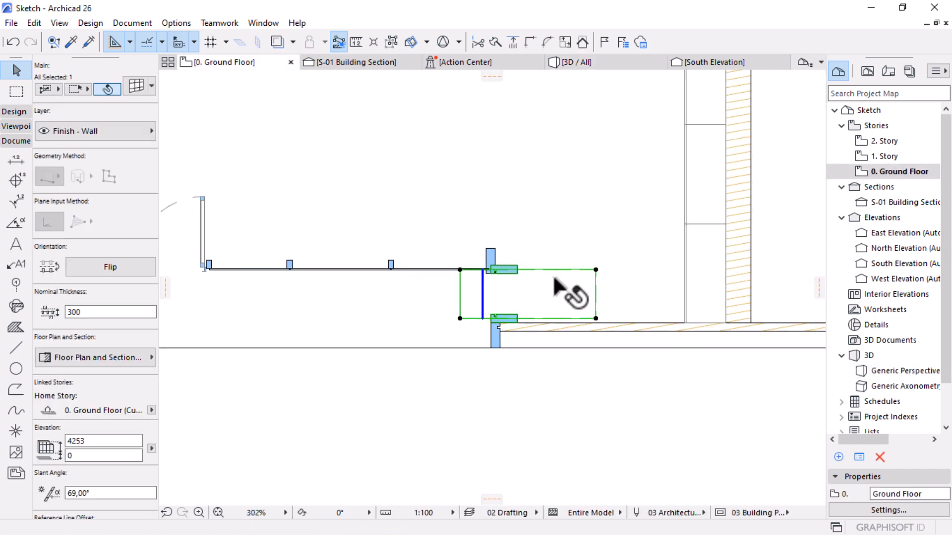
scroll(660, 406, "down", 3)
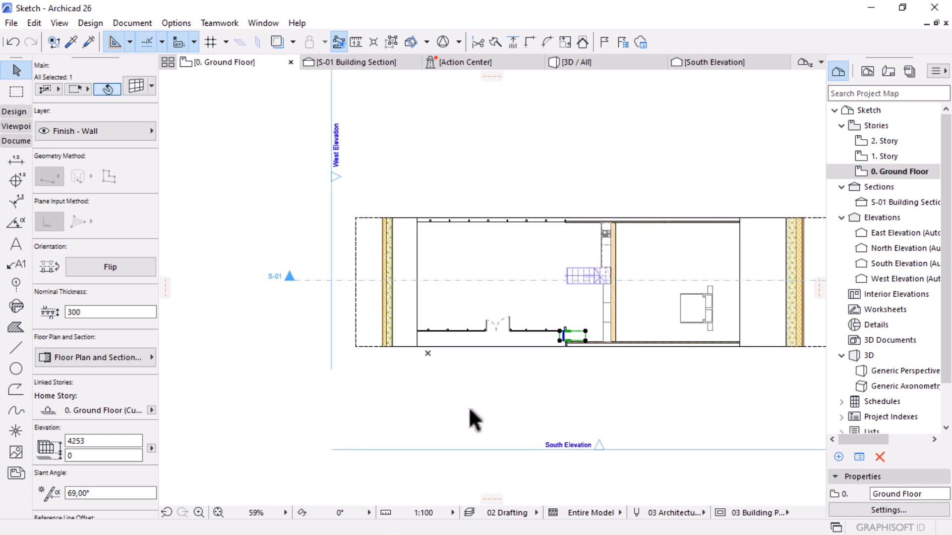
left_click(469, 406)
scroll(500, 245, "up", 4)
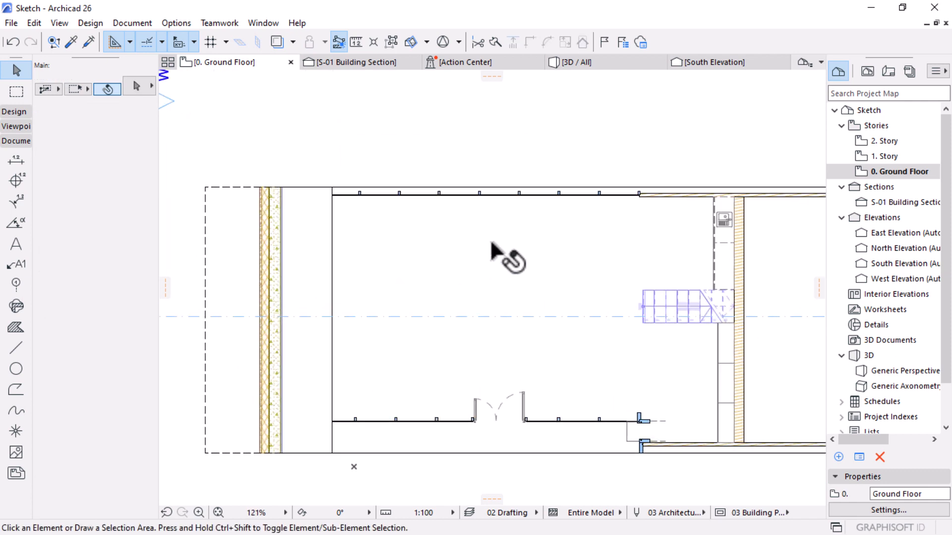
left_click(16, 92)
left_click(14, 110)
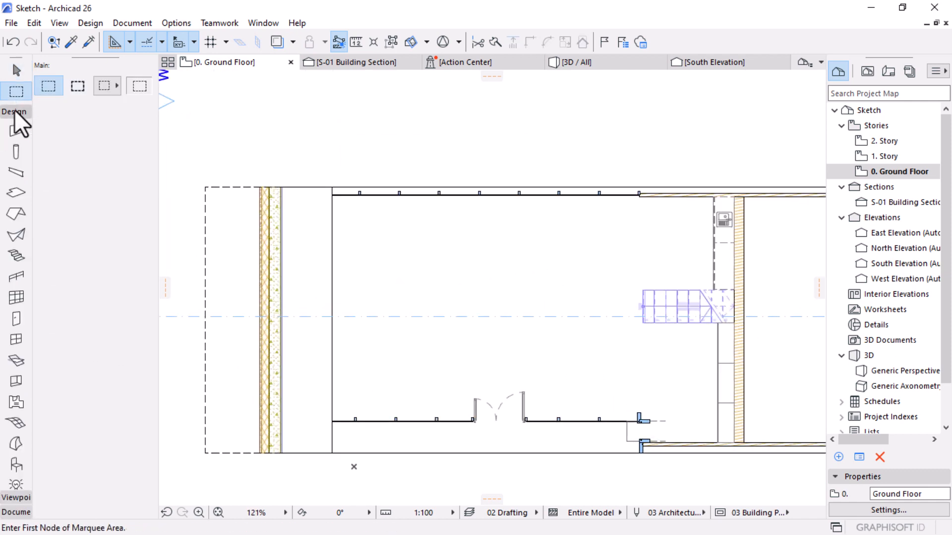
left_click(16, 192)
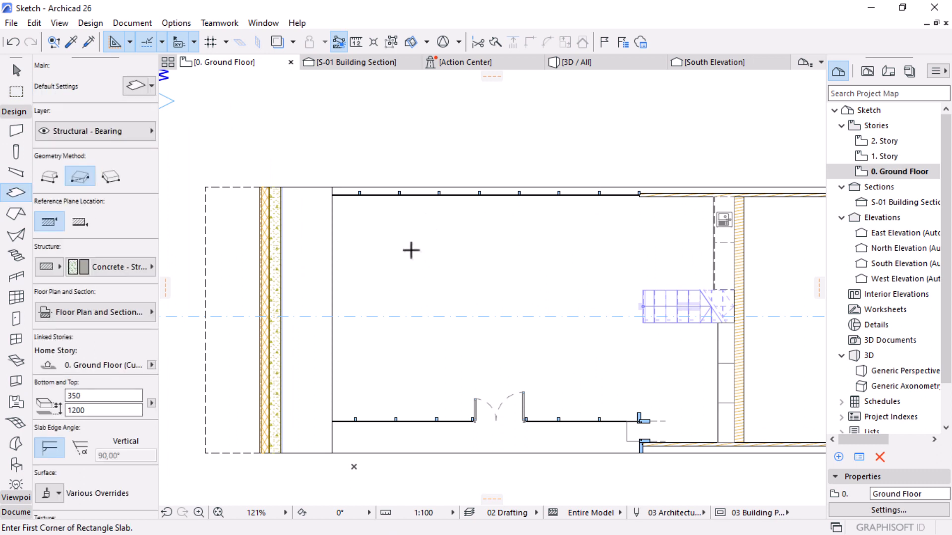
left_click(404, 254)
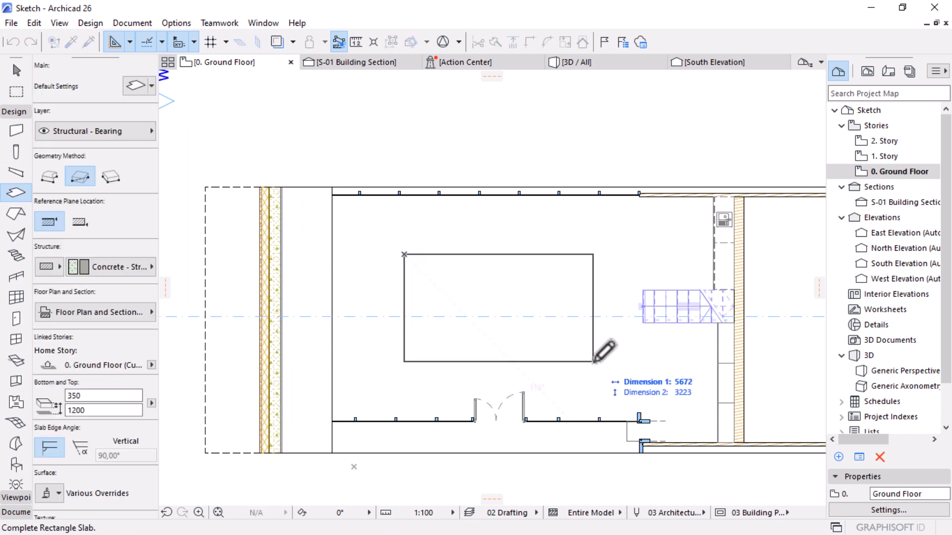
type("5000")
key("Tab")
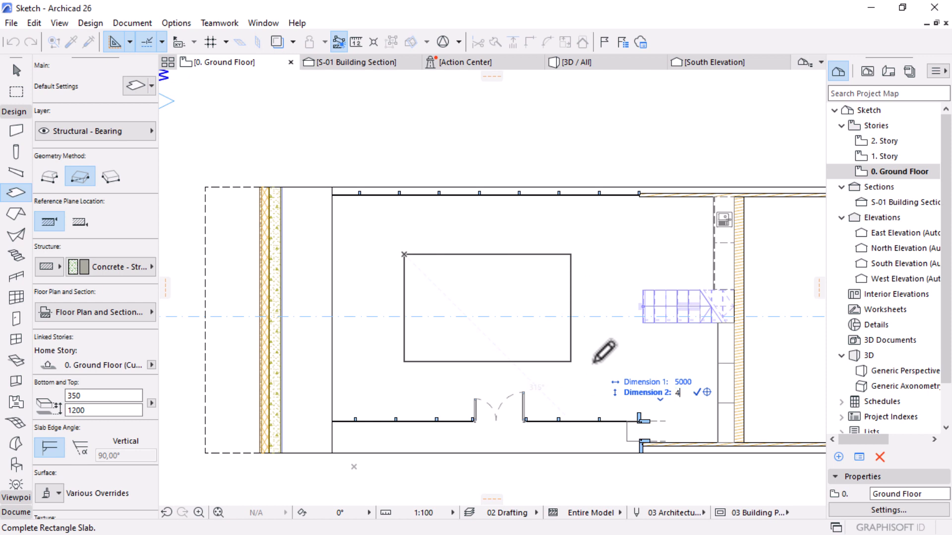
type("4500")
key("Return")
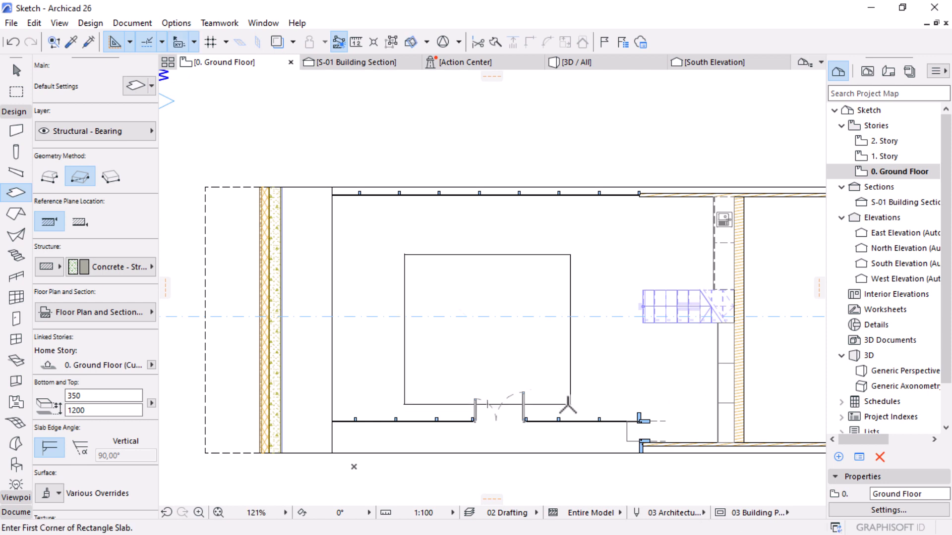
key("Escape")
Step: Offset the new slab's edge facing the thick insulated end wall outward by 1000 mm
left_click(566, 405)
left_click(559, 404)
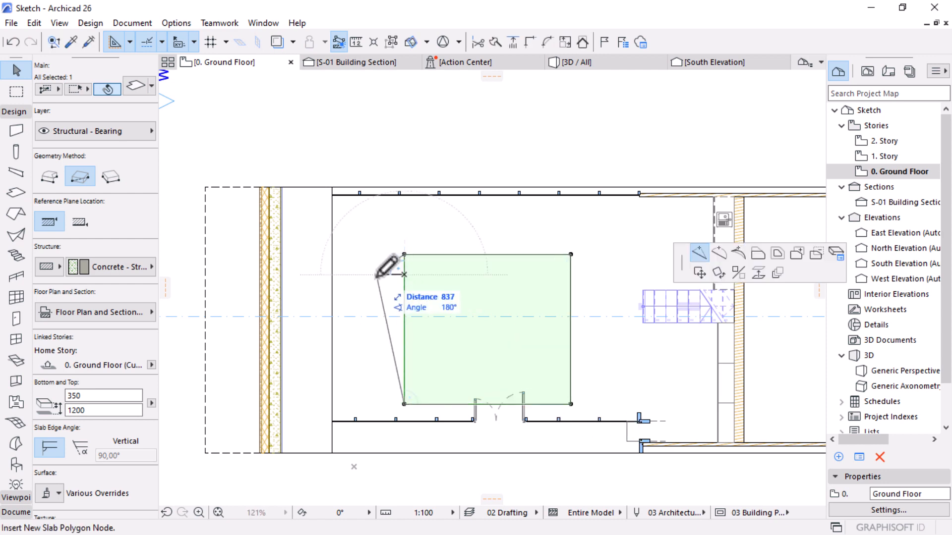
left_click(758, 253)
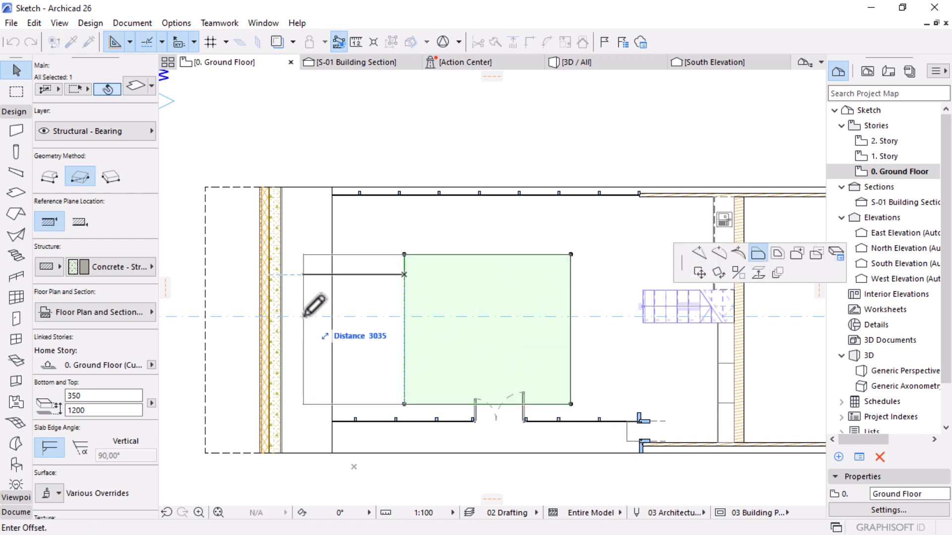
type("1000")
key("Return")
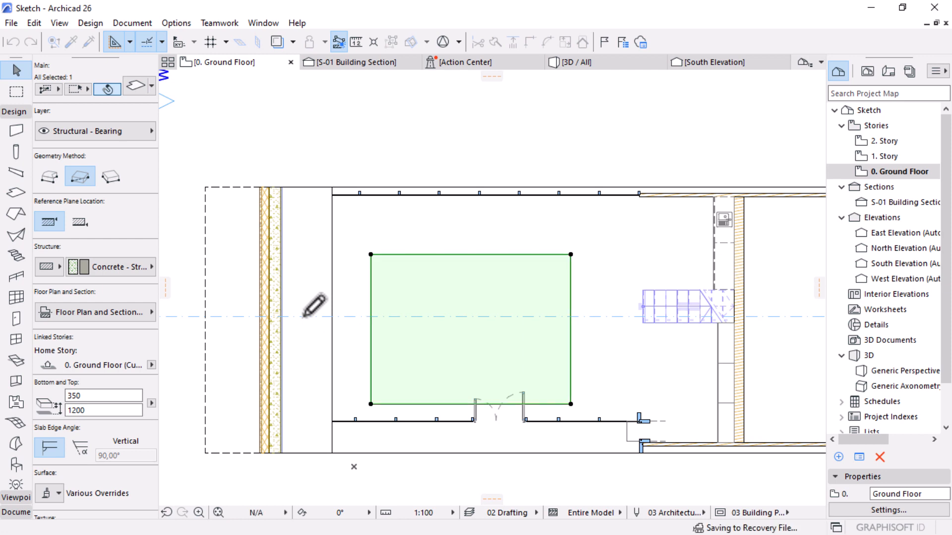
Step: Move the slab straight towards the rear curtain wall so it clears the swing of the double door
key("ctrl+d")
left_click(520, 333)
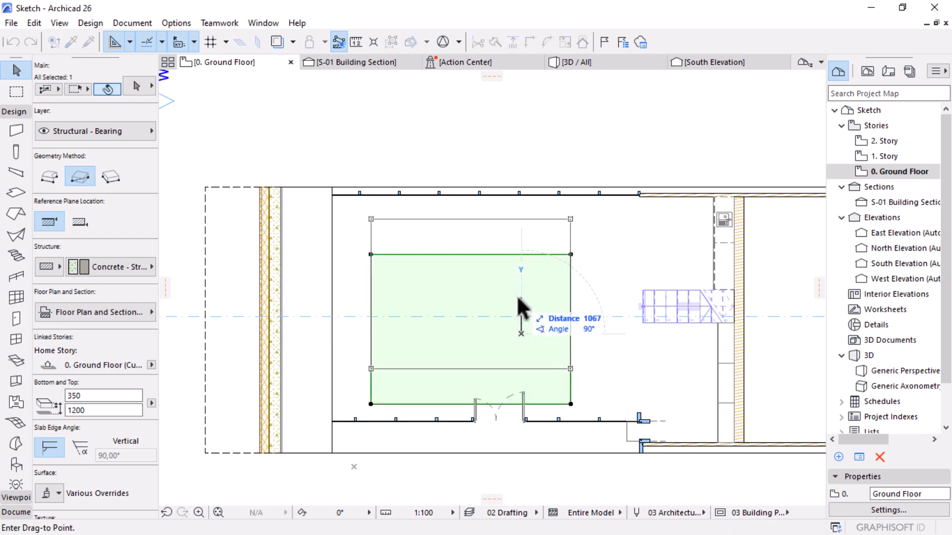
left_click(524, 308)
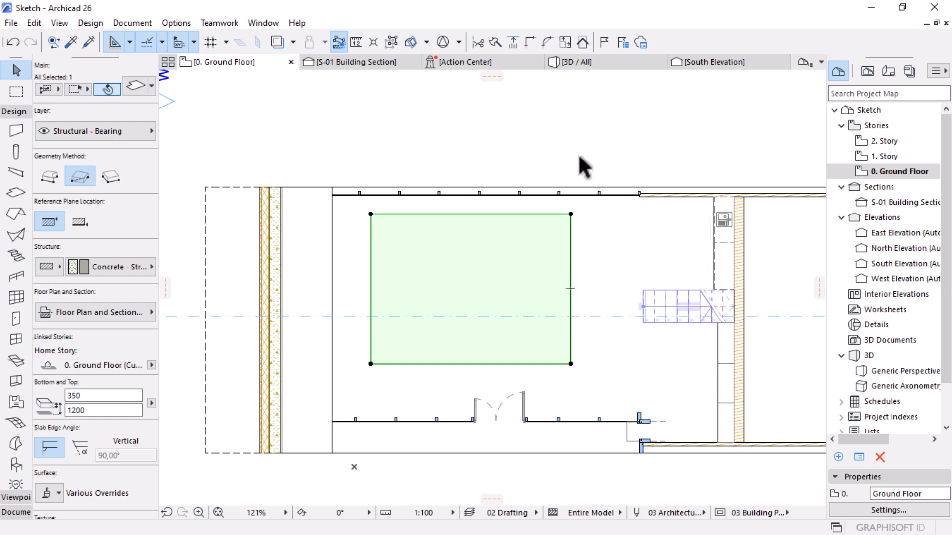
Step: Set the rectangular slab's top elevation to 0 in the 3D view
left_click(605, 69)
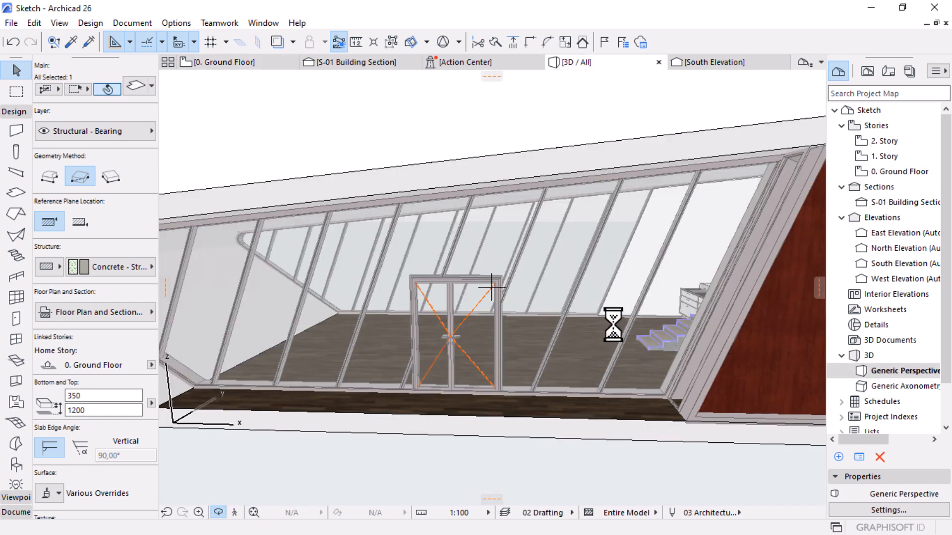
left_click_drag(510, 336, 574, 338)
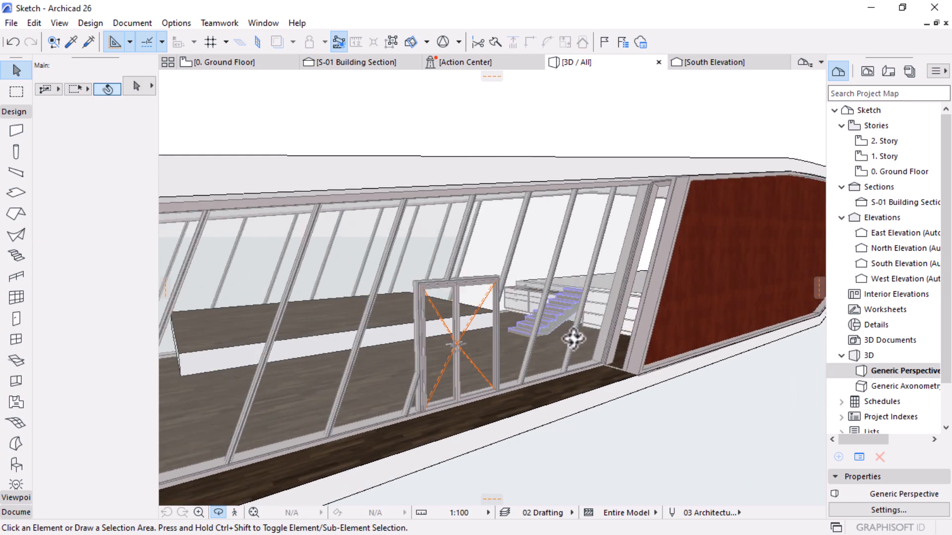
left_click_drag(513, 351, 283, 389)
scroll(614, 283, "up", 5)
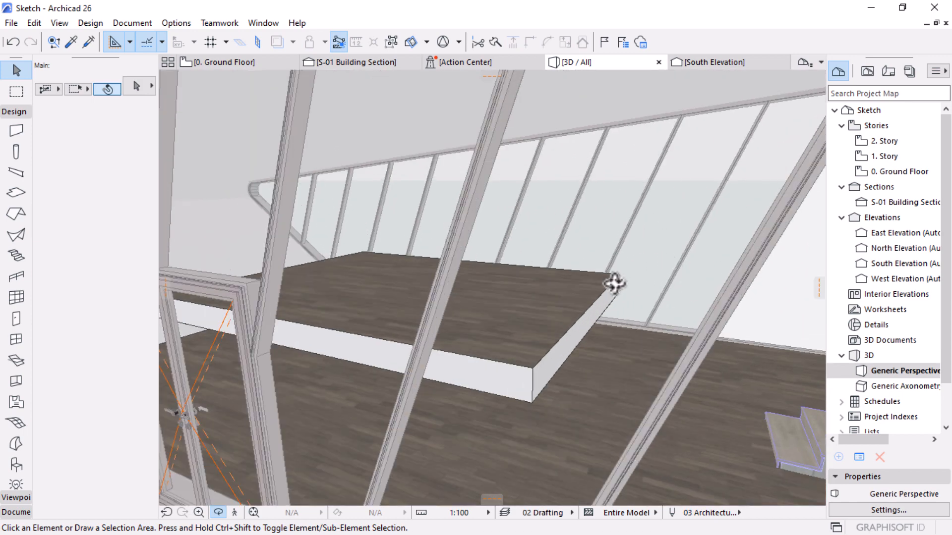
key("Escape")
left_click(542, 355)
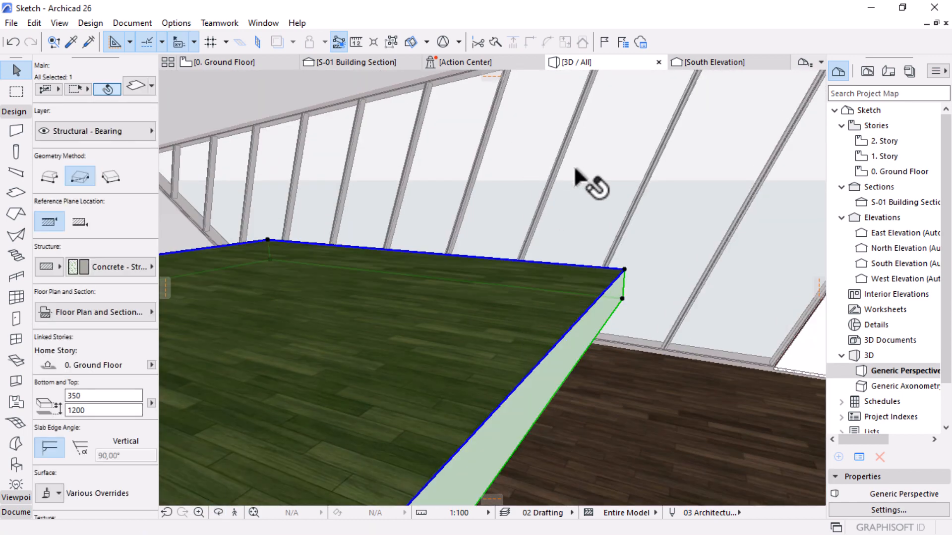
double_click(82, 410)
type("0")
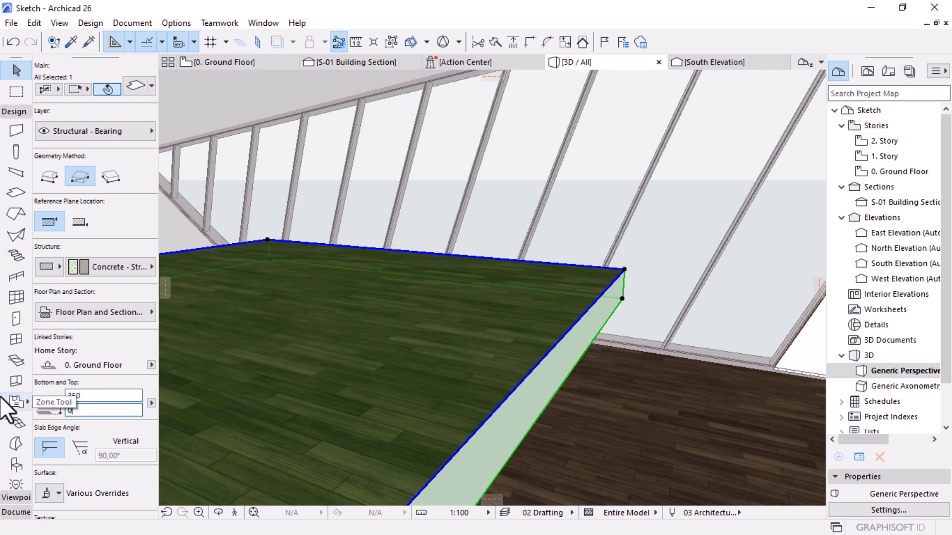
key("Return")
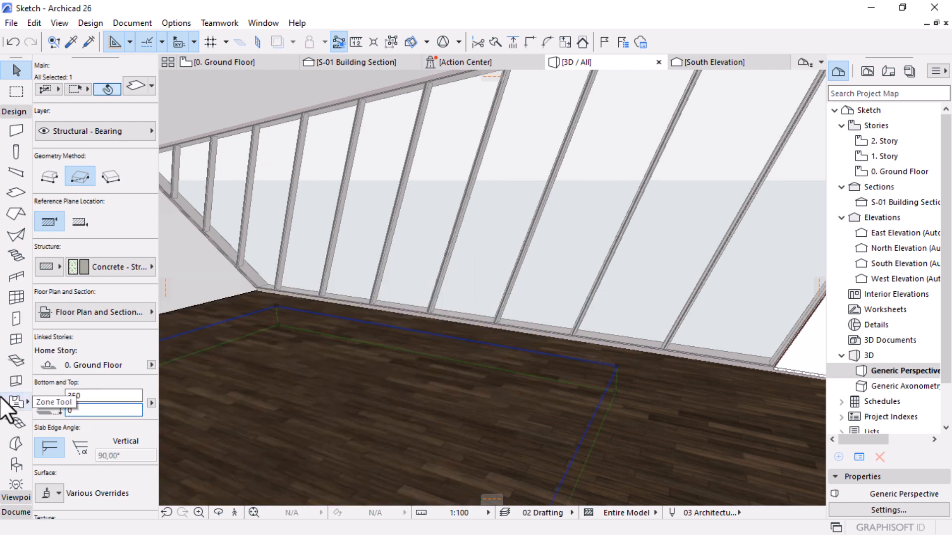
Step: Create two nested copies of the slab on the ground floor plan, each offset 300 mm inward from the previous outline
left_click(221, 63)
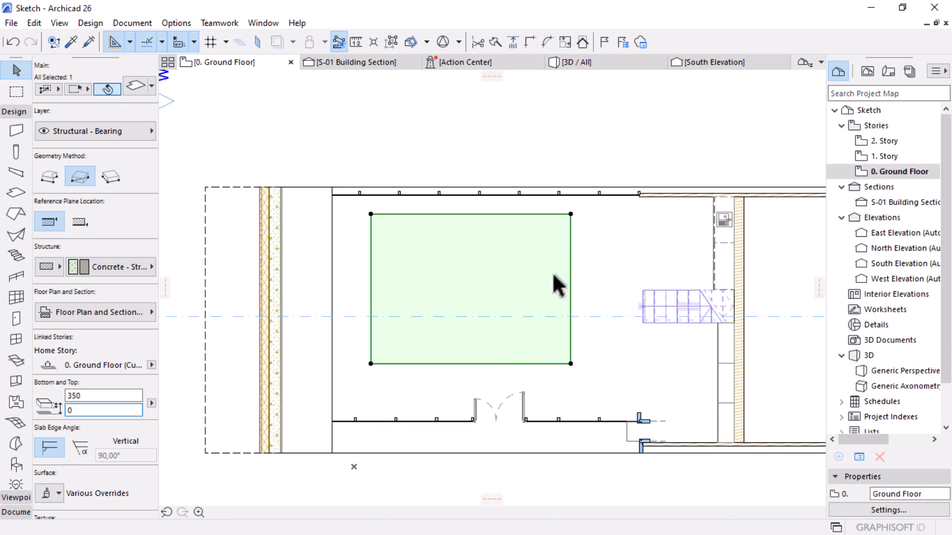
left_click(570, 214)
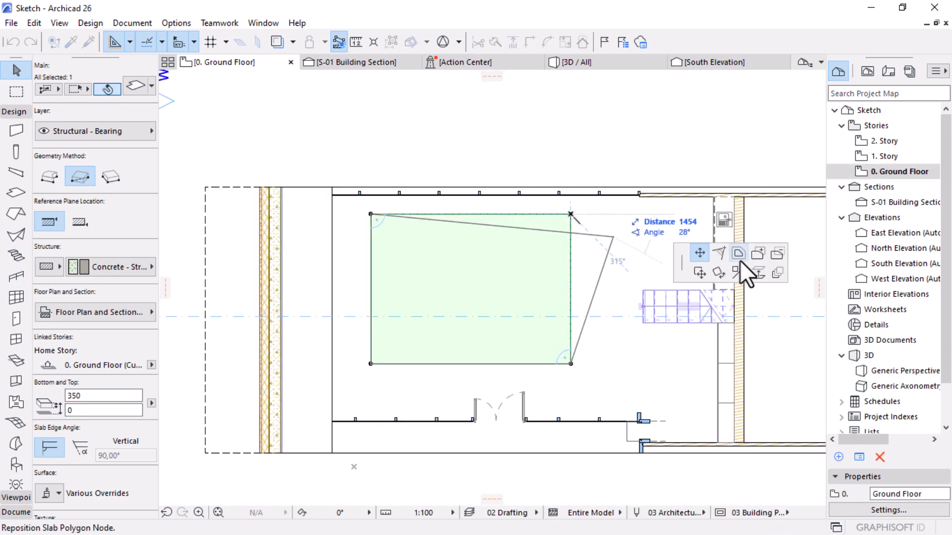
left_click(738, 256)
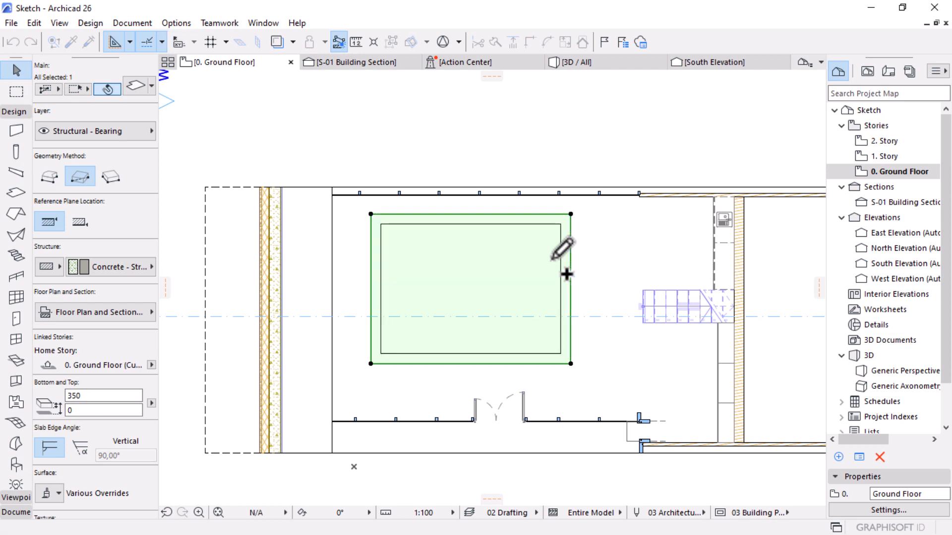
left_click(557, 221)
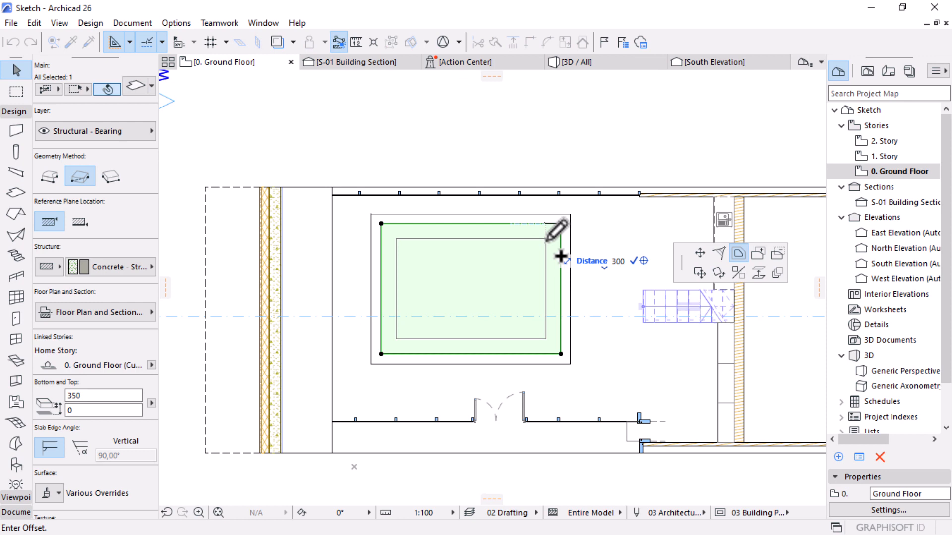
left_click(558, 231)
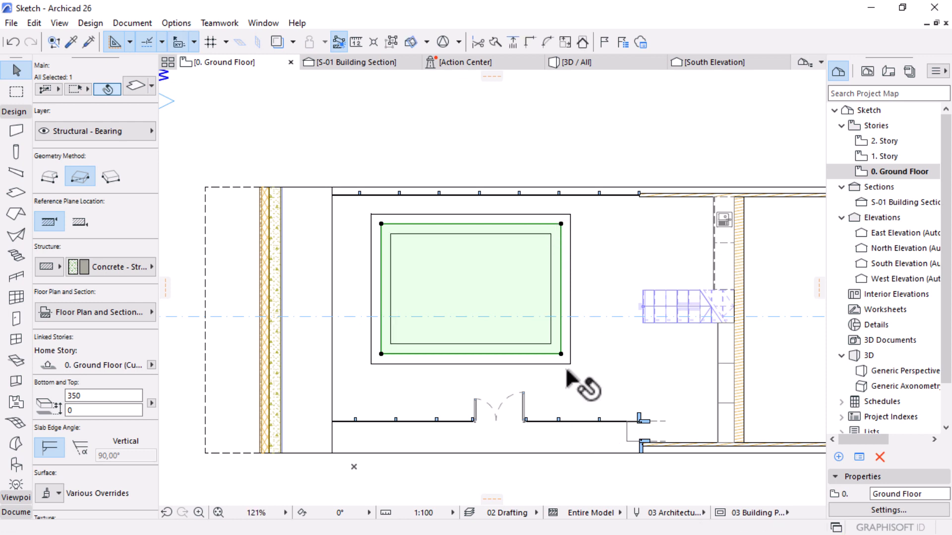
key("Escape")
Step: Create a third nested copy by offsetting the innermost slab inward at the same spacing as the other outlines
scroll(483, 215, "up", 3)
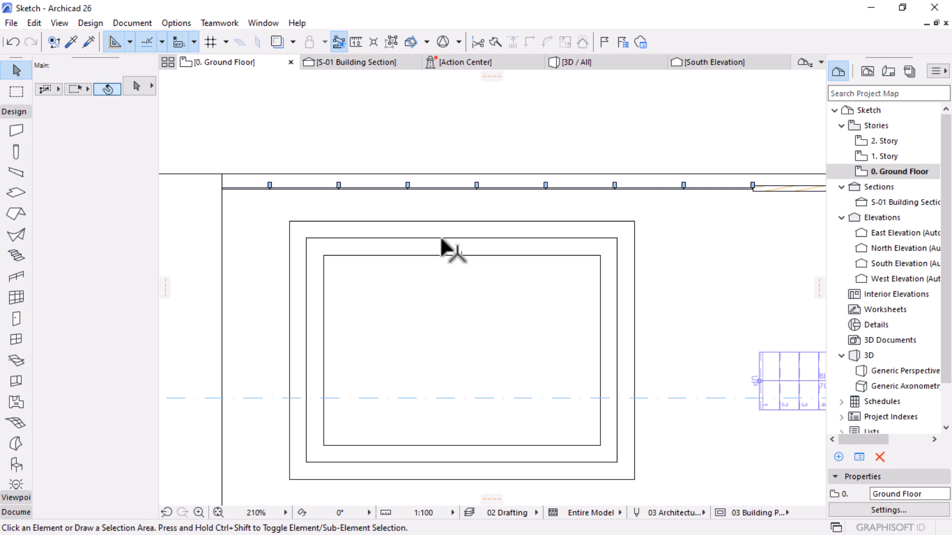
left_click(597, 254)
left_click(598, 254)
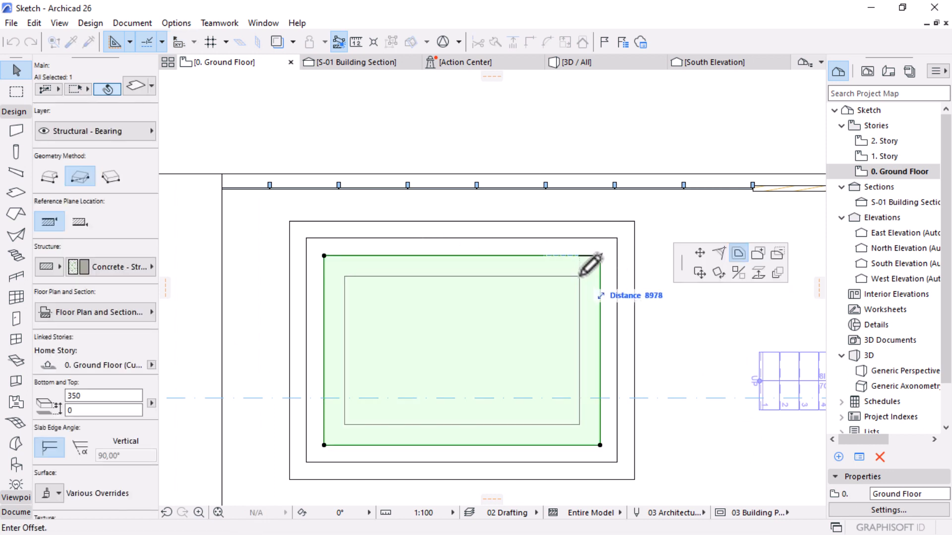
left_click(583, 270)
key("Escape")
scroll(578, 317, "down", 2)
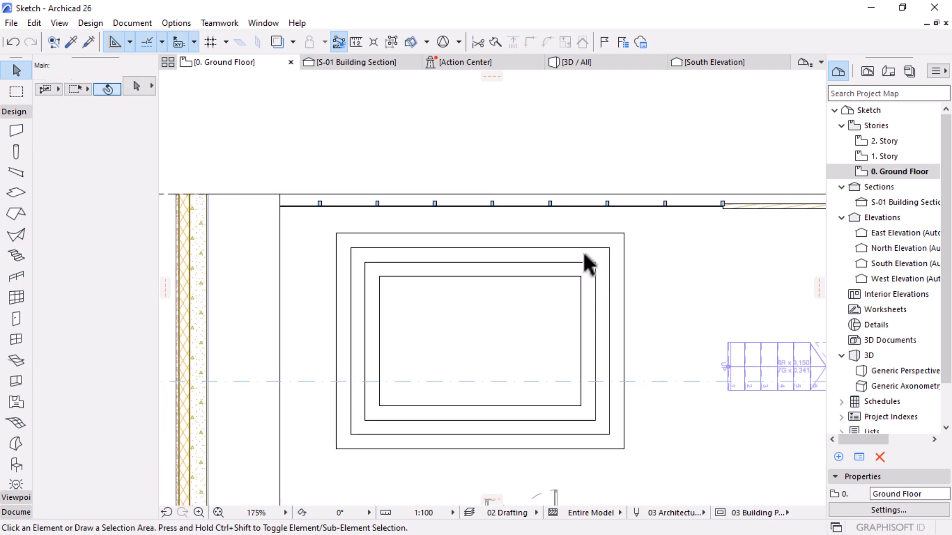
Step: Choose Sofa Set 01 26 from the Couches and Sofas 26 library folder as the default object
scroll(487, 236, "up", 3)
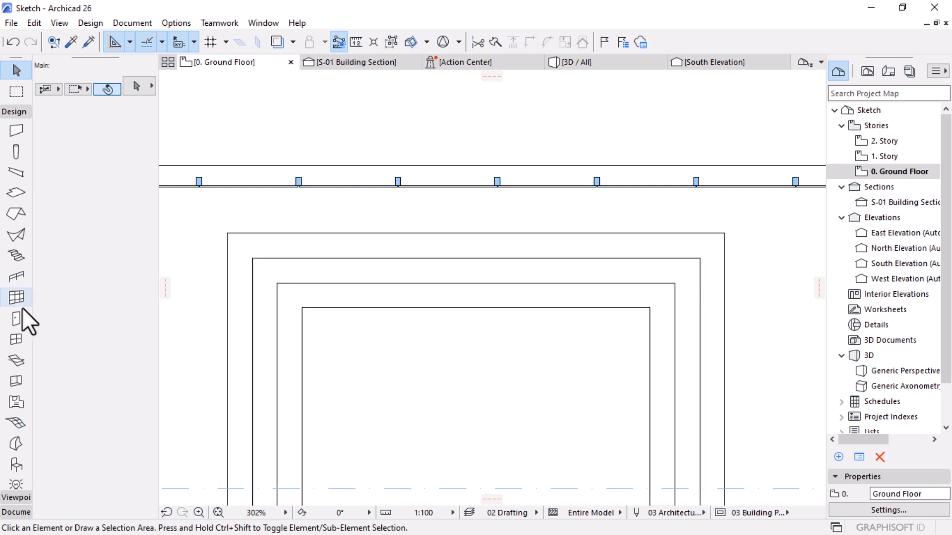
left_click(16, 464)
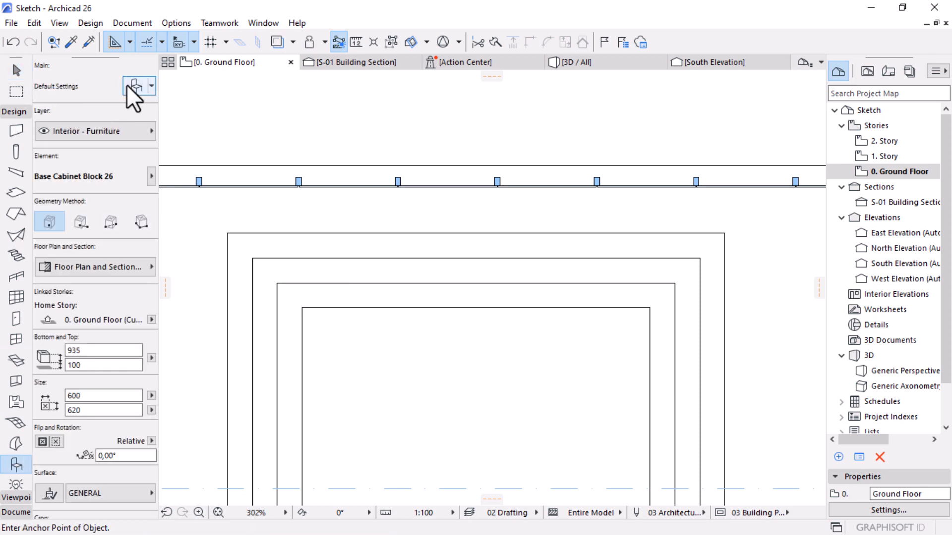
key("ctrl+t")
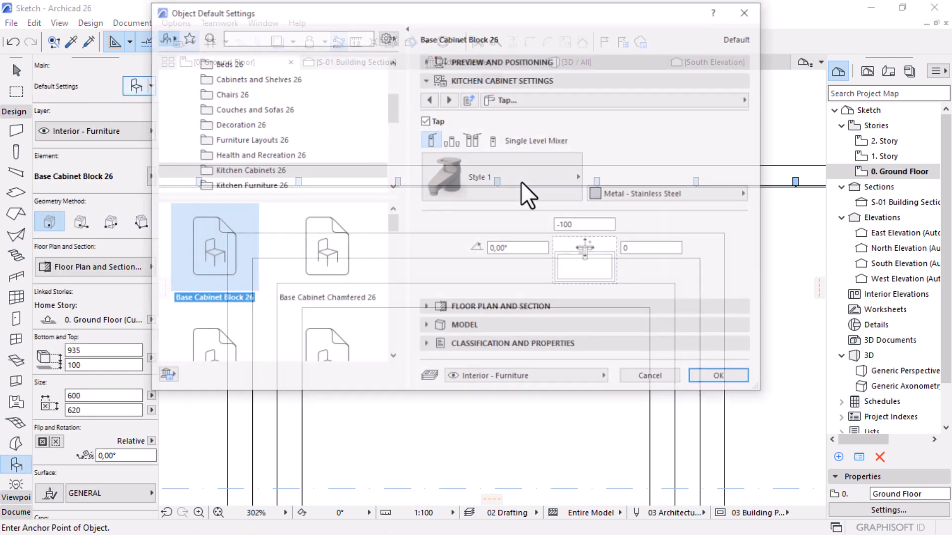
scroll(246, 146, "down", 2)
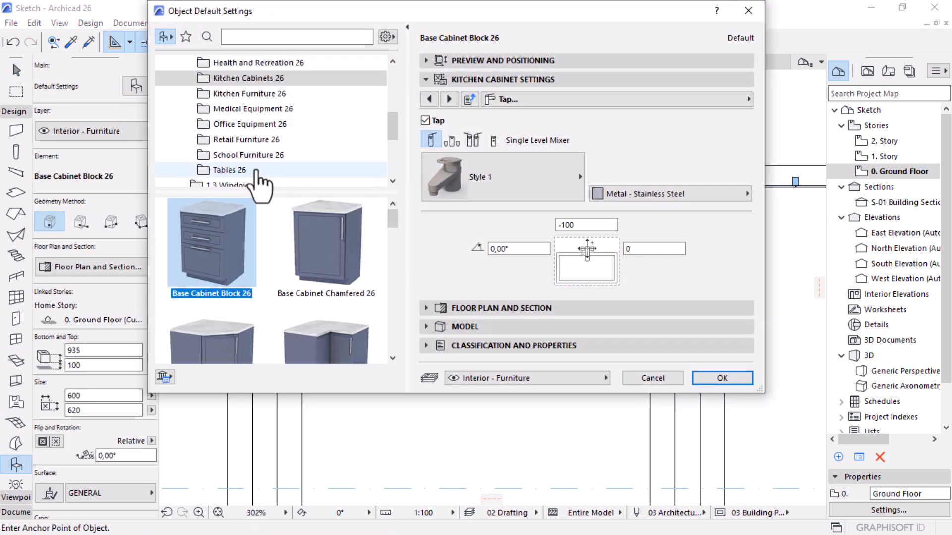
scroll(256, 156, "up", 2)
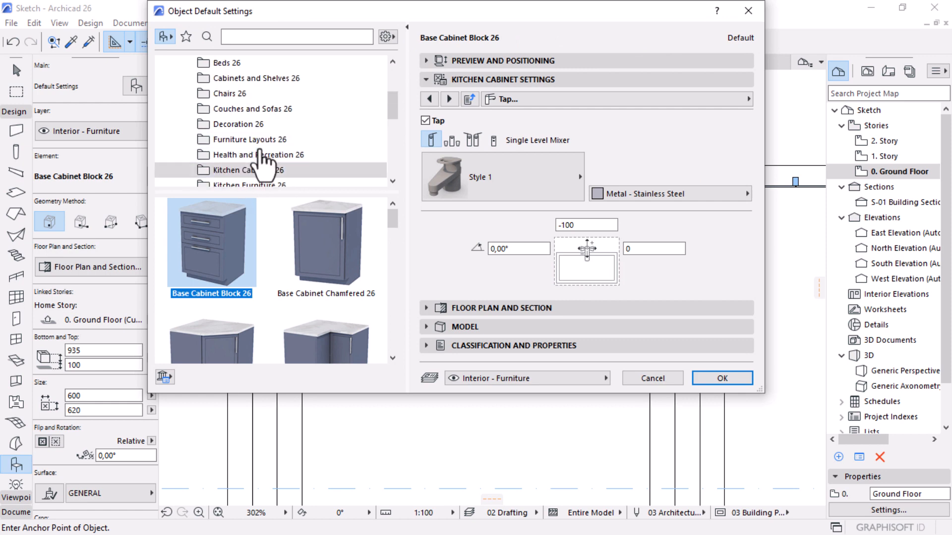
left_click(259, 108)
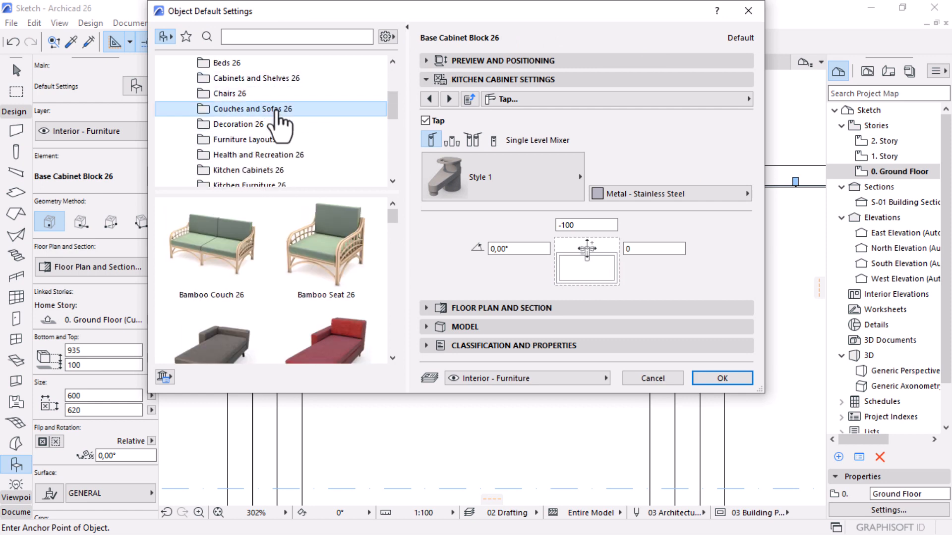
scroll(327, 315, "down", 3)
scroll(327, 315, "down", 8)
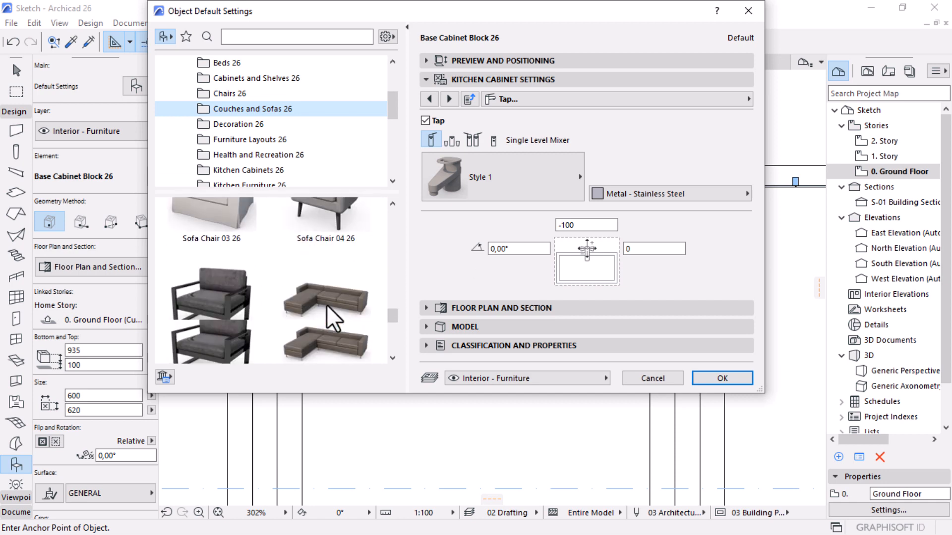
scroll(333, 320, "up", 1)
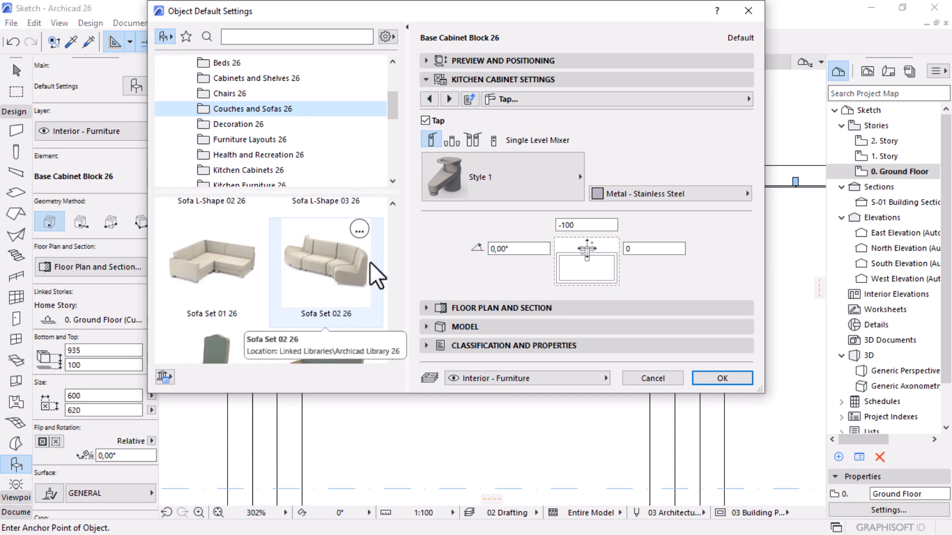
left_click(240, 285)
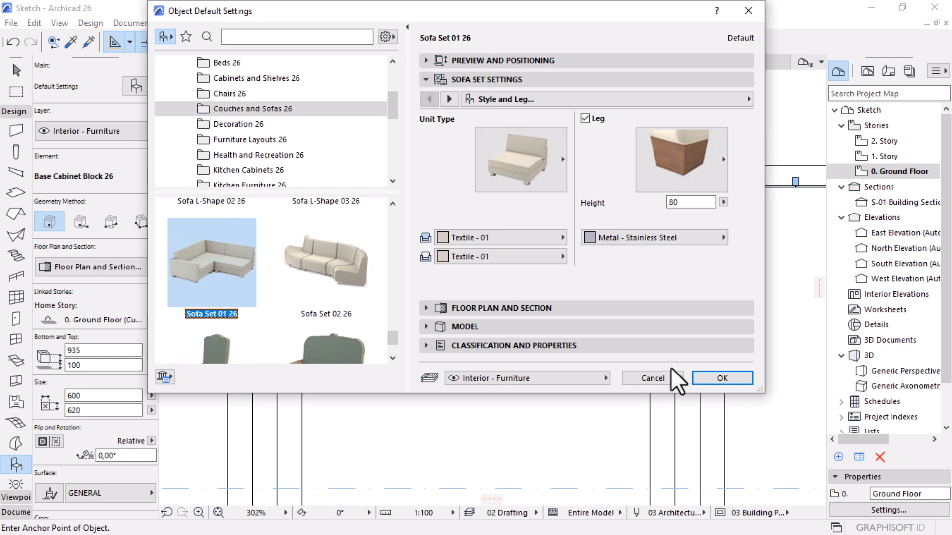
Step: Set the sofa's unit type to End and place one unit across the slab outlines nearest the curtain wall
left_click(538, 174)
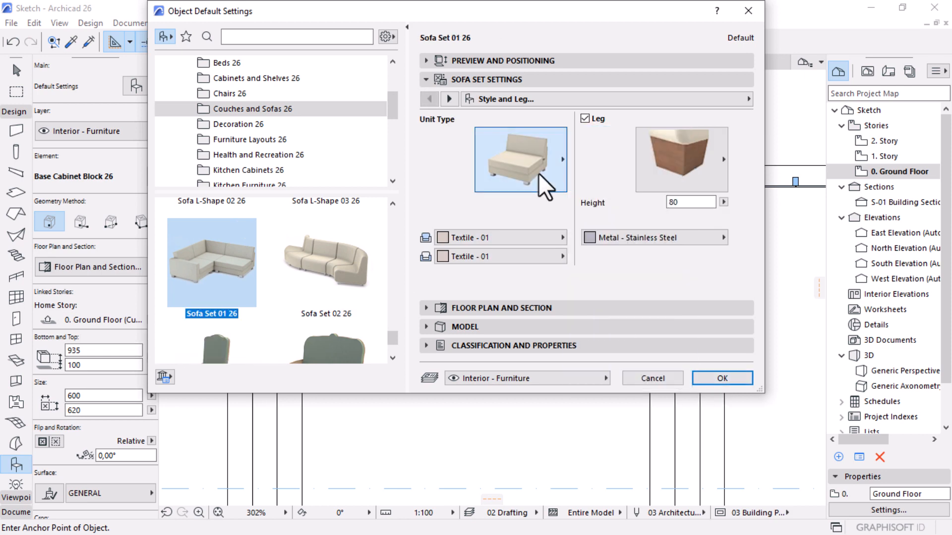
left_click(540, 179)
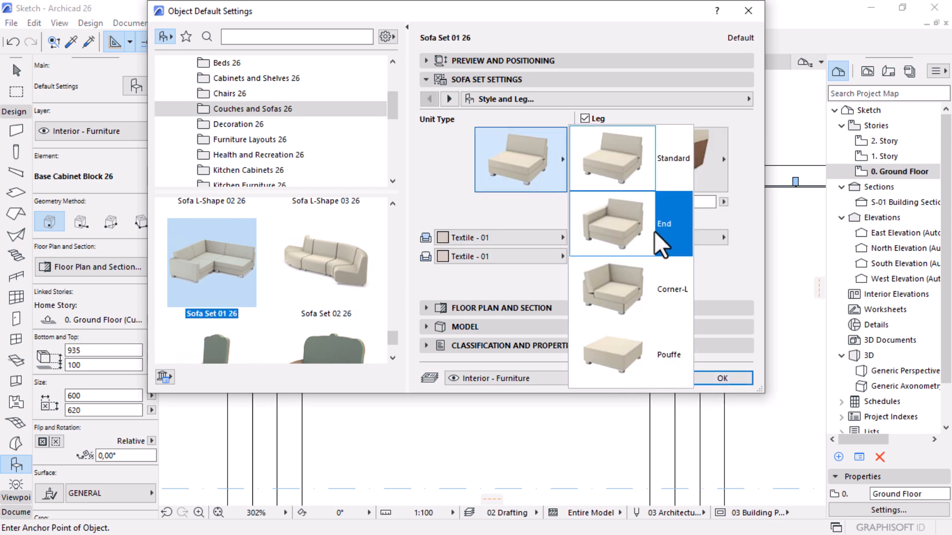
left_click(662, 243)
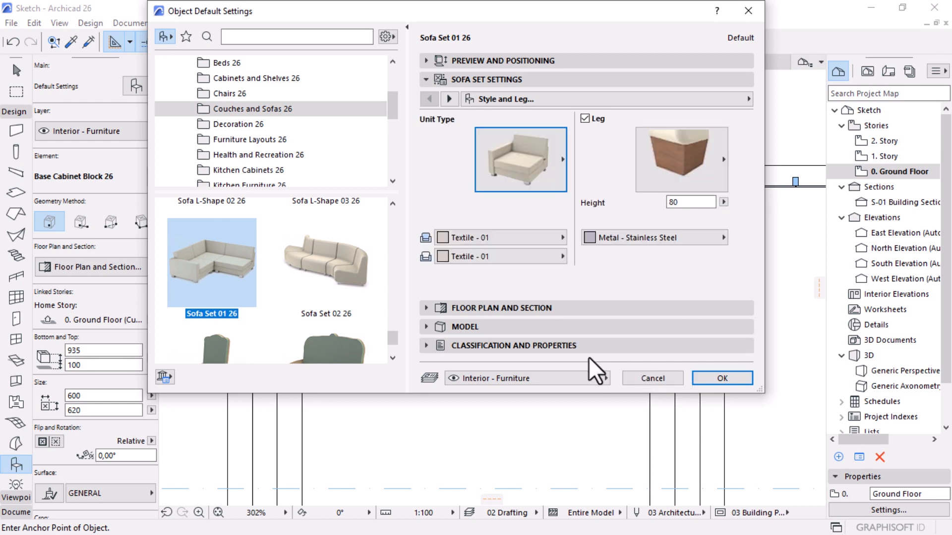
left_click(722, 378)
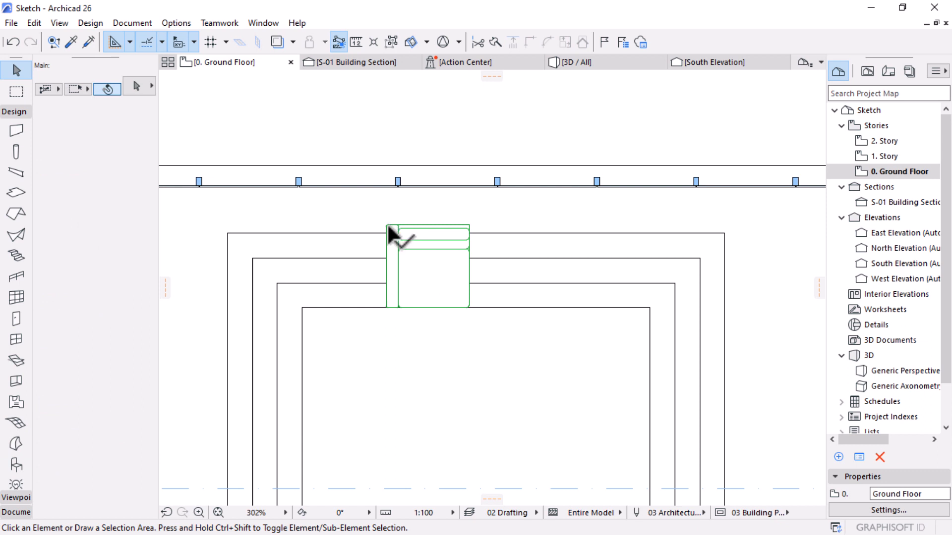
Step: Copy the sofa unit so its armrest-side front corner meets the innermost slab's corner, and delete the original unit
left_click(389, 229)
key("ctrl+d")
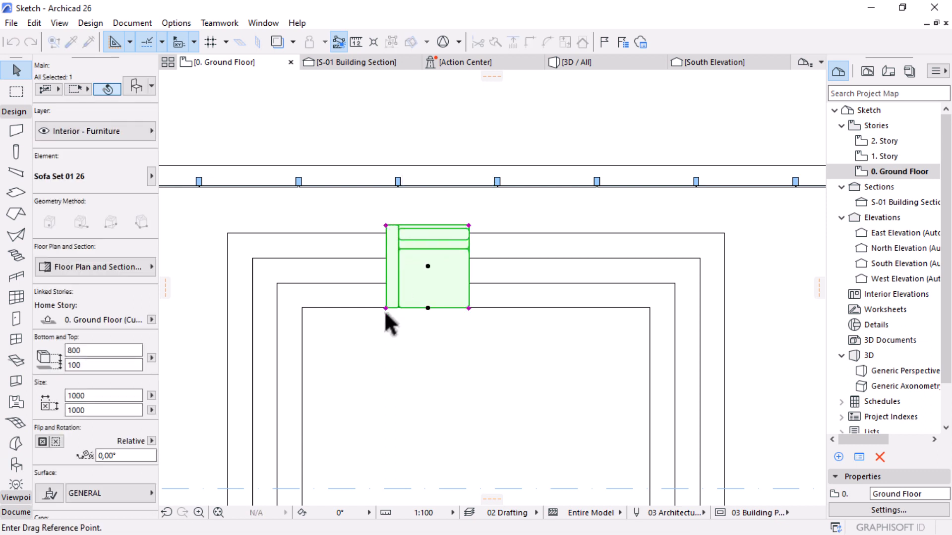
left_click(385, 308)
left_click(301, 309)
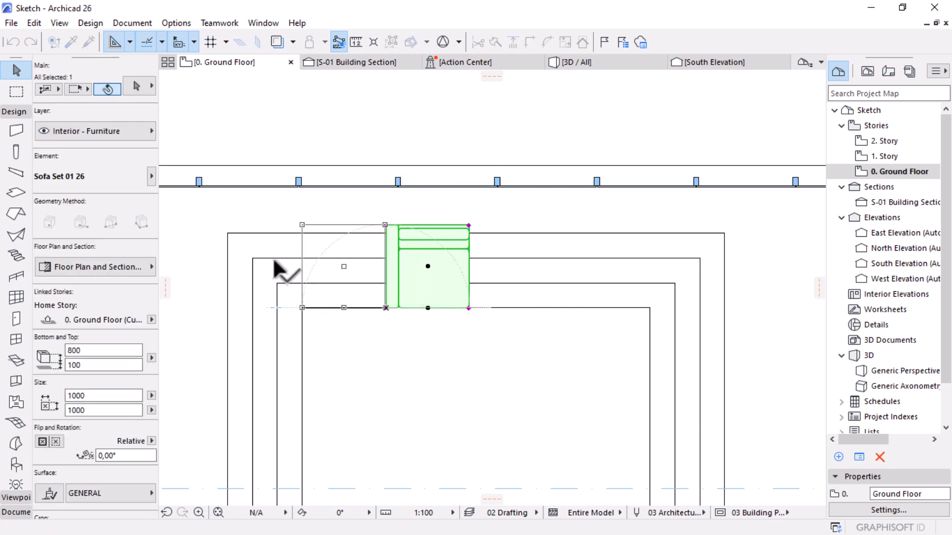
scroll(274, 270, "up", 1)
scroll(274, 270, "up", 2)
left_click(574, 212)
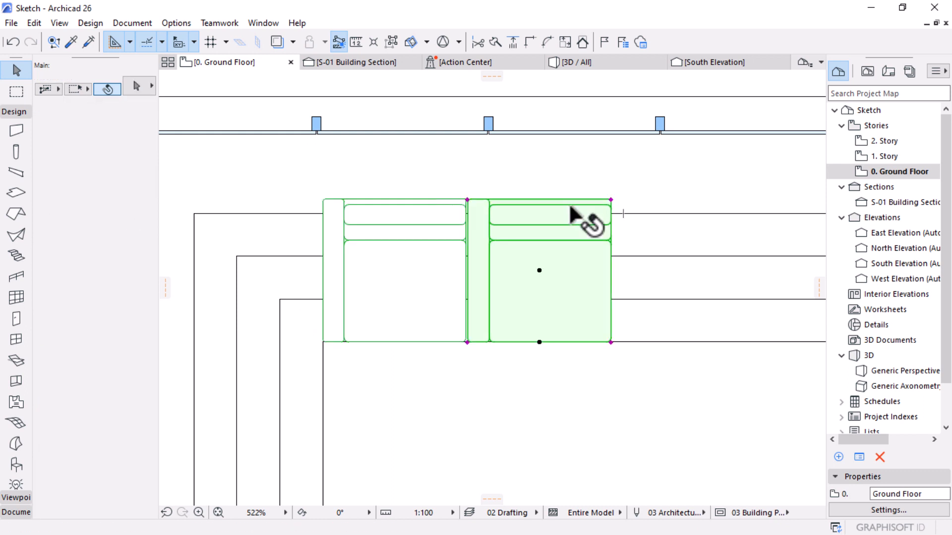
key("Delete")
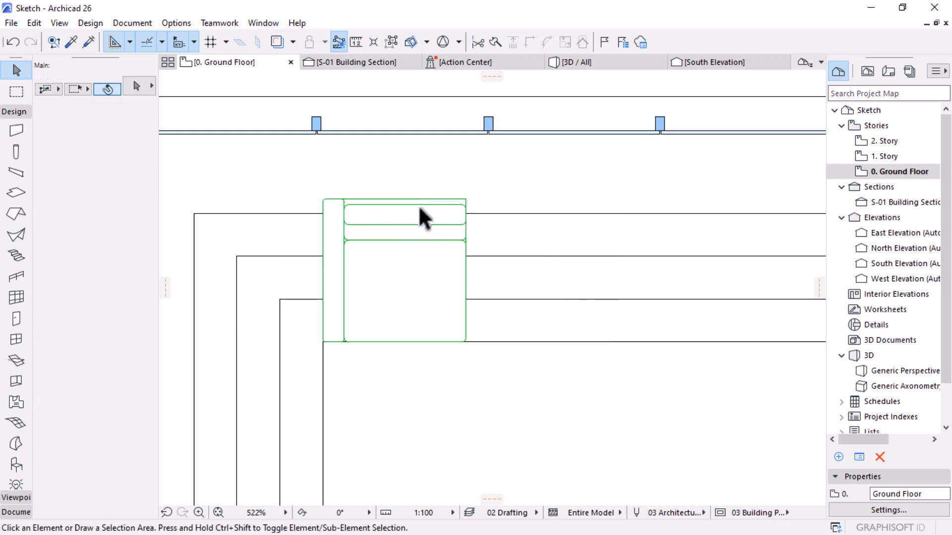
Step: Move the sofa unit straight away from the curtain wall until its back edge aligns with the outermost slab outline
left_click(420, 203)
key("ctrl+d")
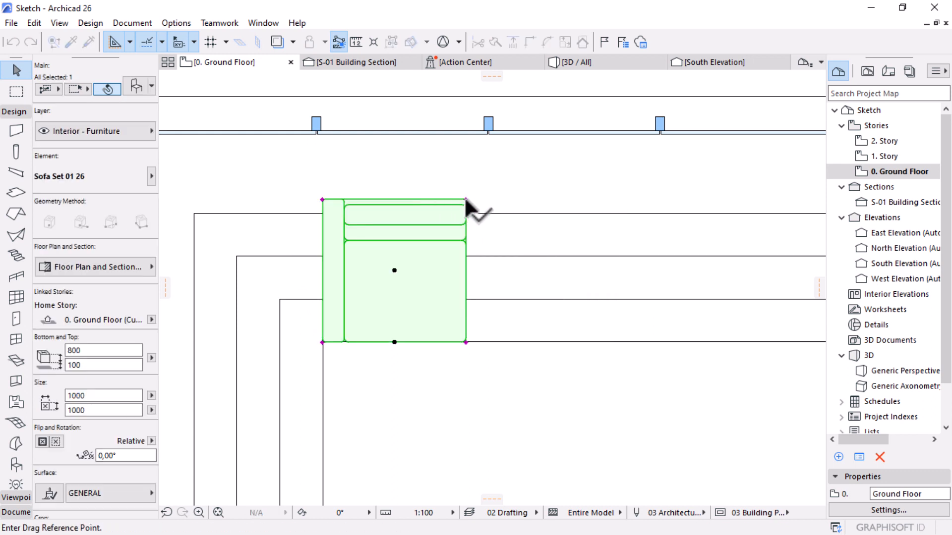
key("Escape")
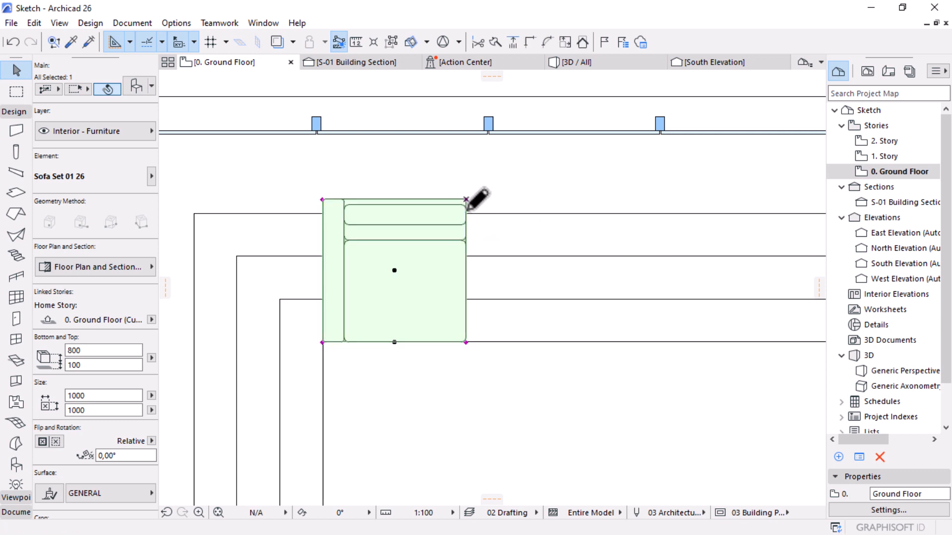
key("ctrl+d")
left_click(466, 200)
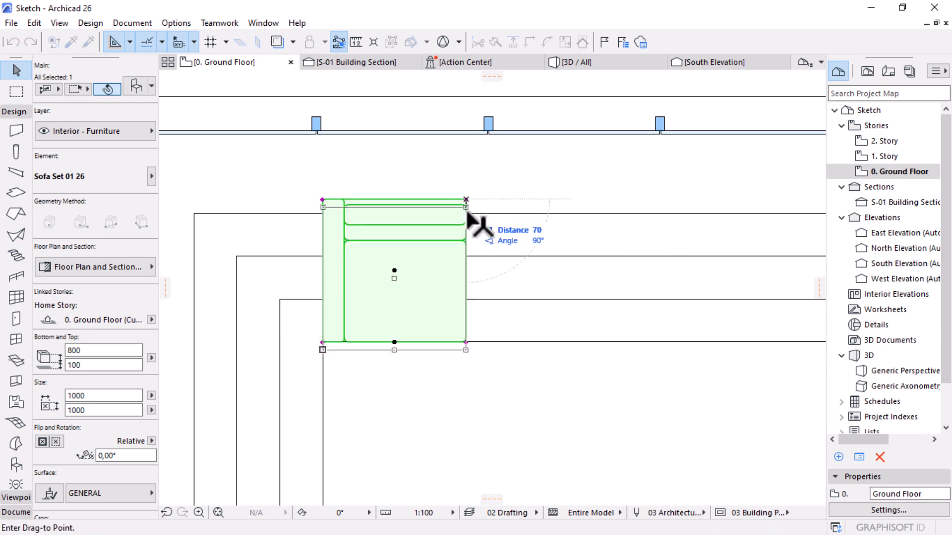
left_click(466, 213)
Step: Inspect the sofa unit's placement in the 3D view and against the nested slabs on the ground floor plan
left_click(626, 63)
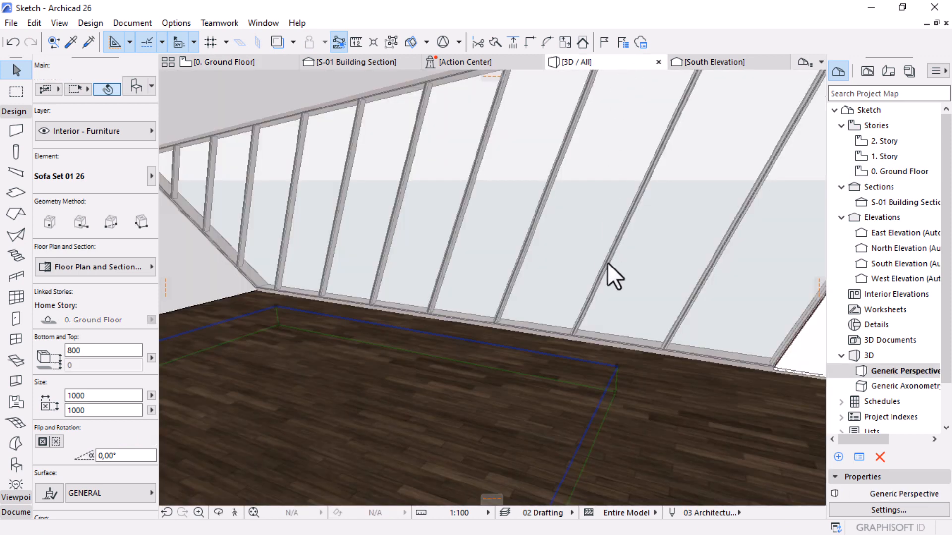
scroll(266, 289, "up", 5)
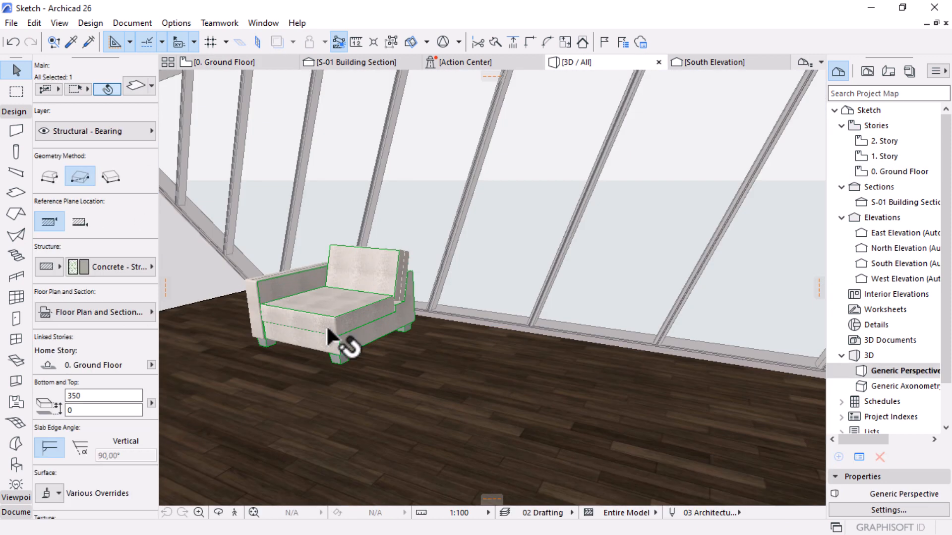
left_click(224, 57)
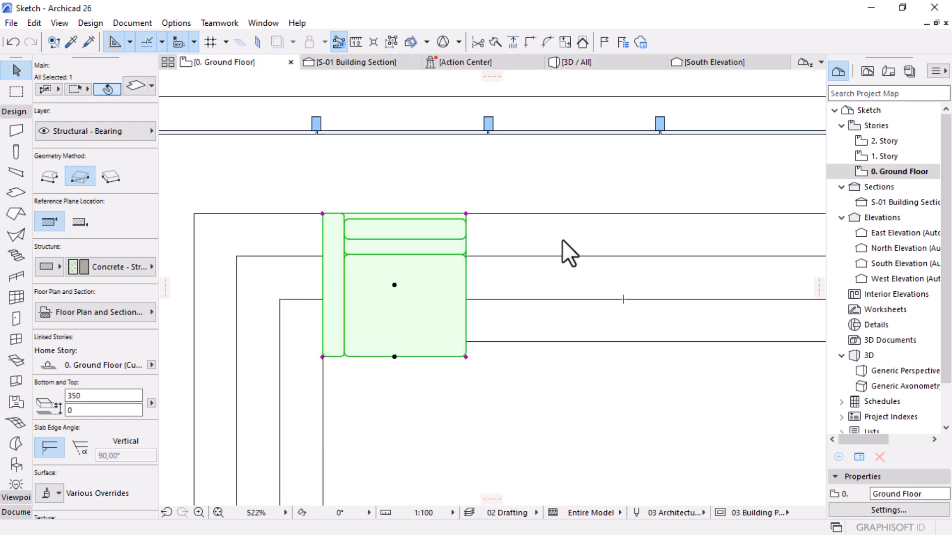
scroll(483, 223, "down", 3)
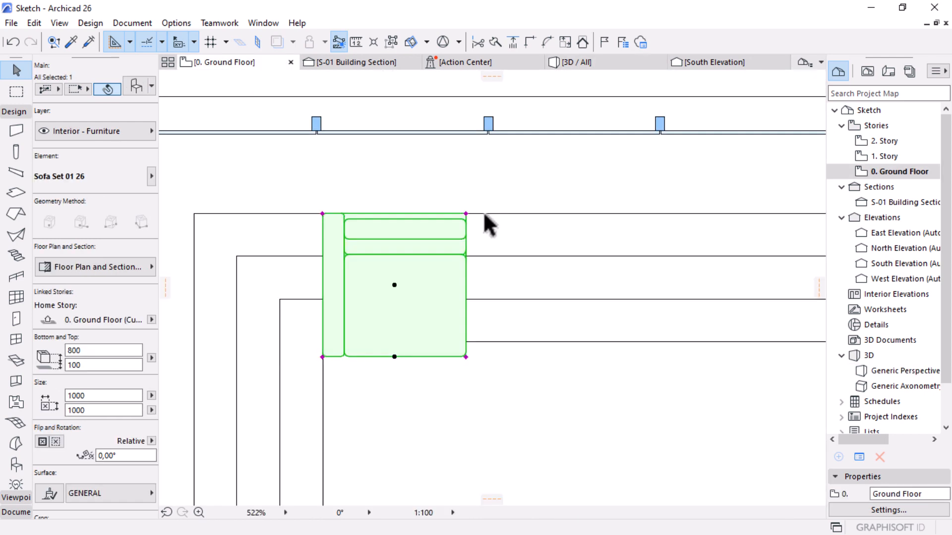
scroll(484, 223, "down", 1)
scroll(507, 216, "down", 2)
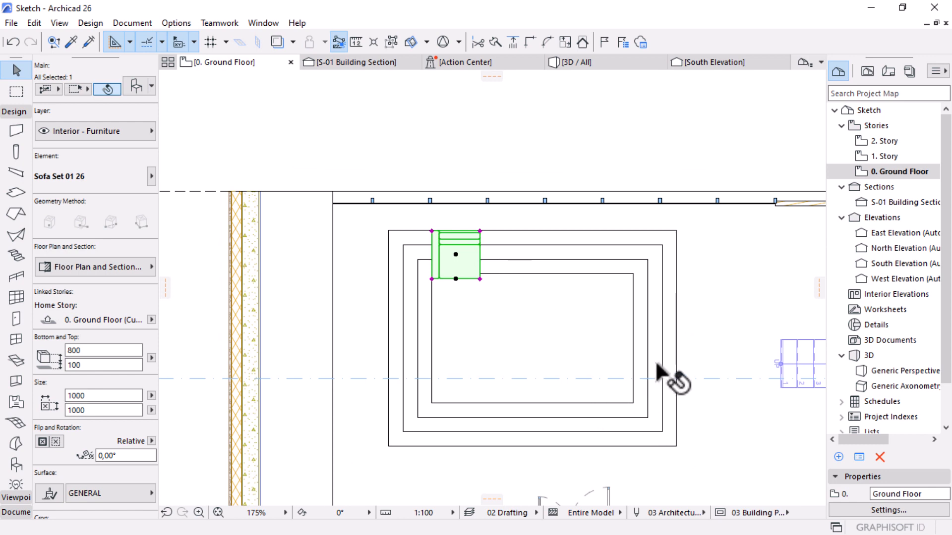
left_click(687, 382)
left_click(554, 136)
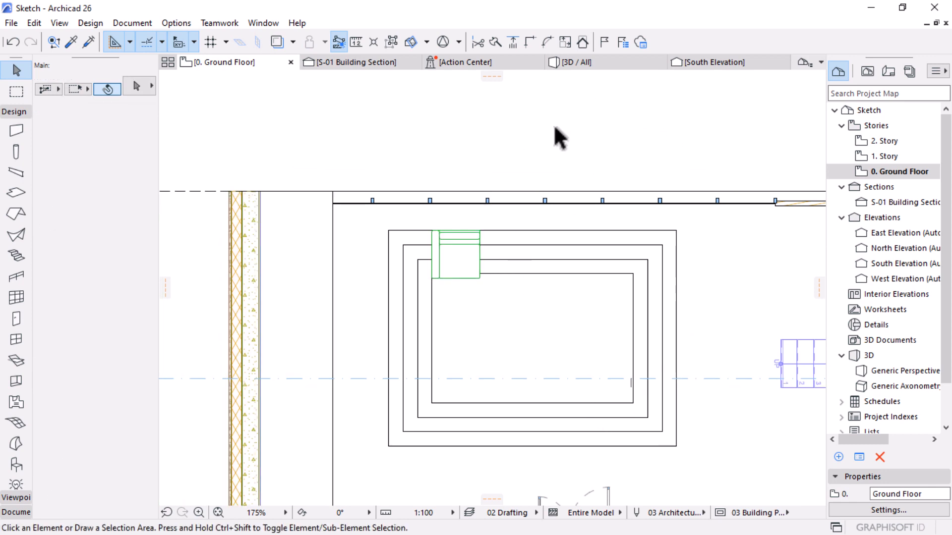
Step: In the S-01 Building Section, move all four nested slabs down 300 mm so their tops meet the floor slab's underside
left_click(374, 65)
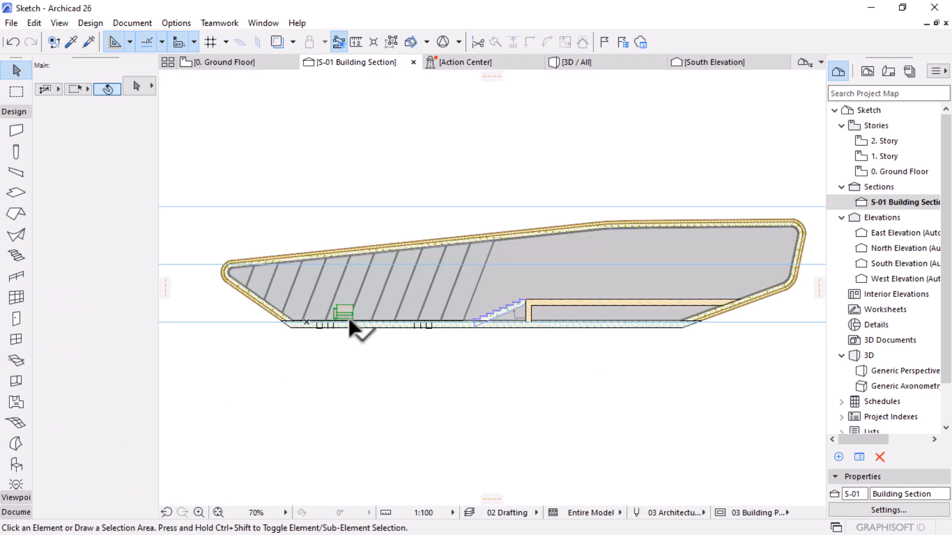
scroll(349, 321, "up", 10)
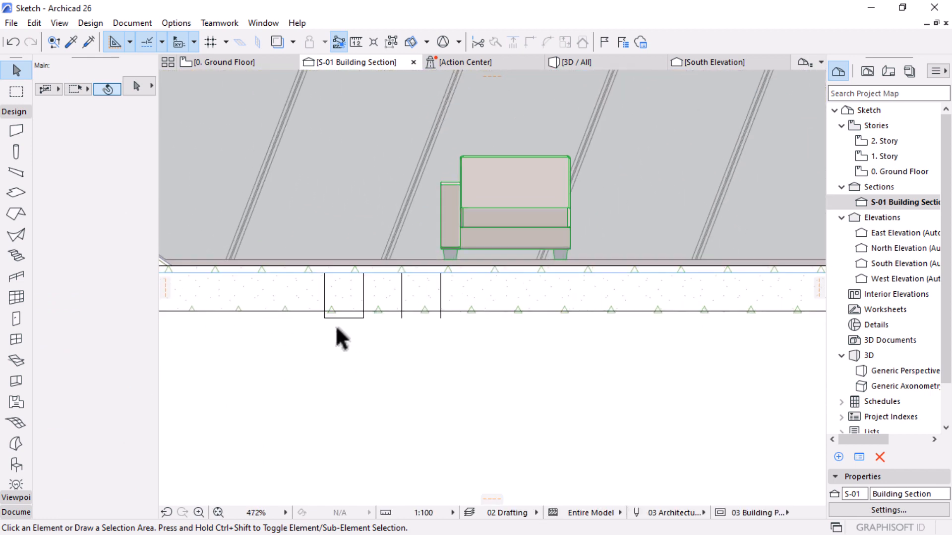
scroll(340, 328, "up", 2)
left_click(406, 278)
left_click(372, 328)
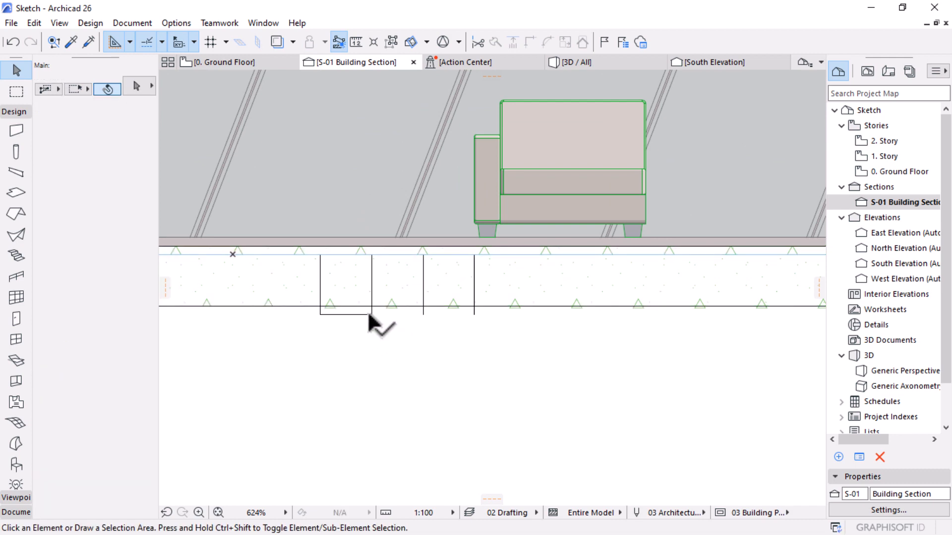
left_click(370, 313)
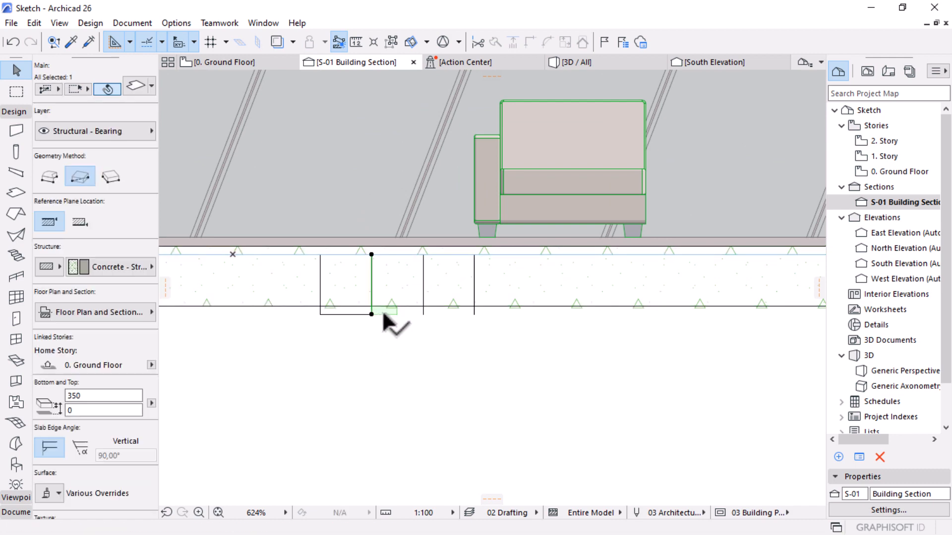
left_click(421, 311, "shift")
left_click(474, 313, "shift")
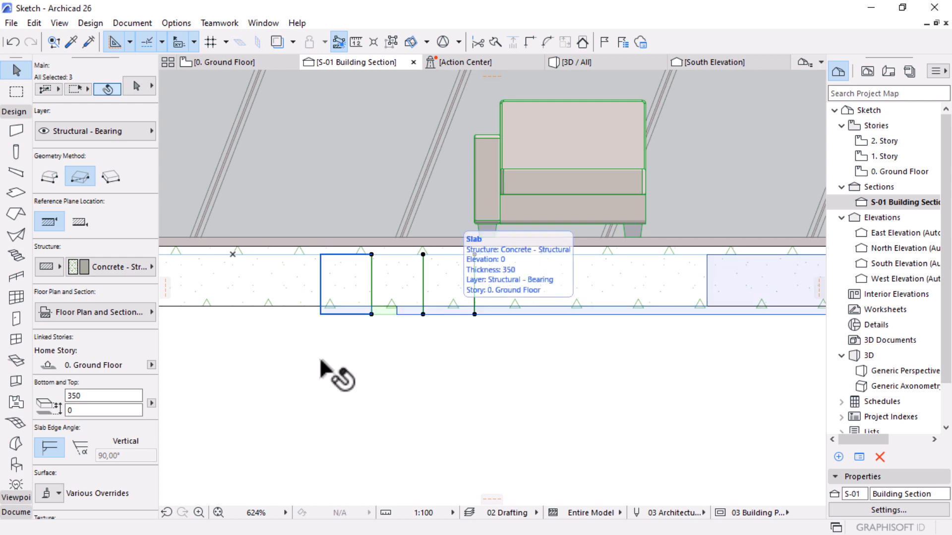
left_click(440, 314, "shift")
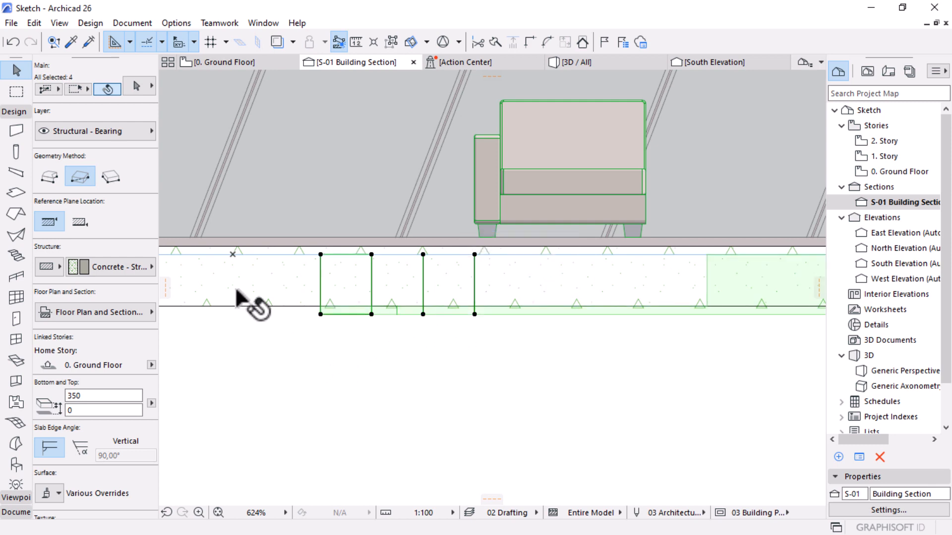
key("ctrl+d")
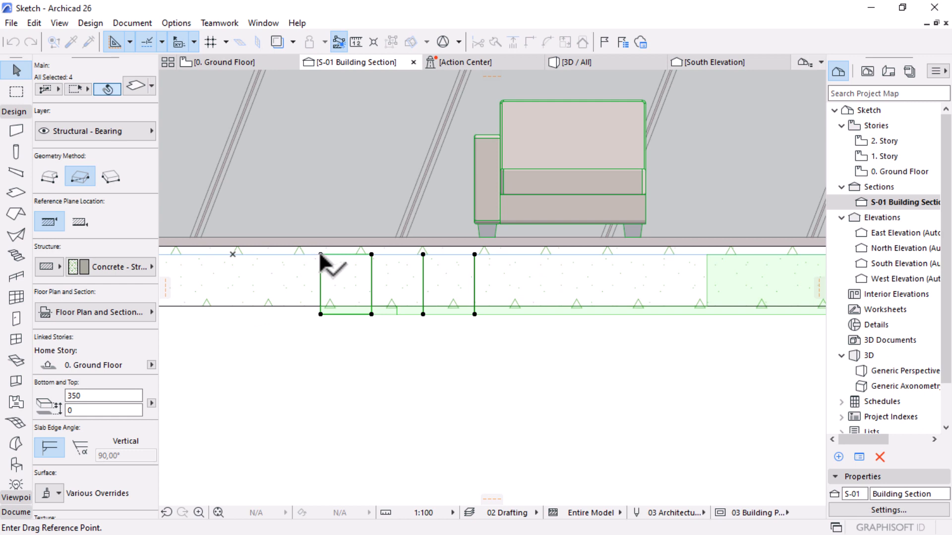
left_click(321, 255)
left_click(320, 307)
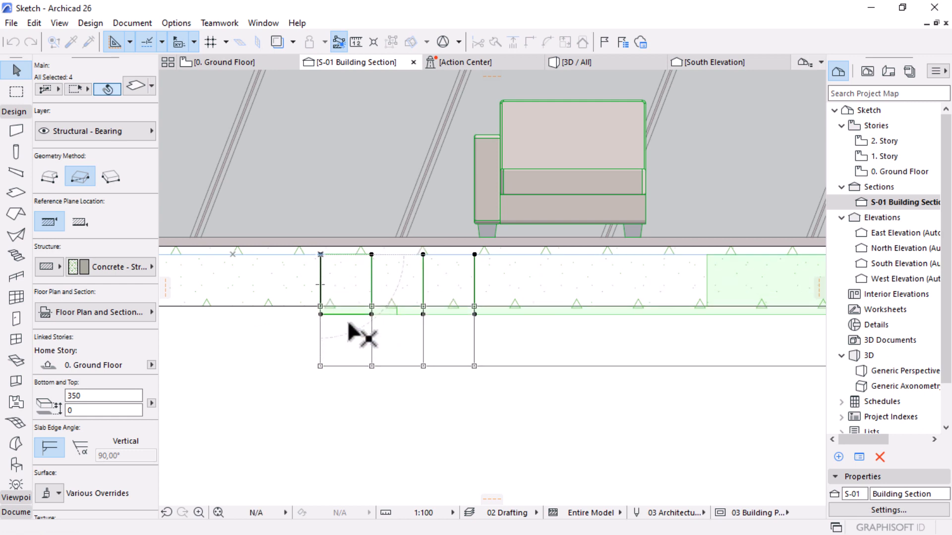
scroll(403, 224, "down", 3)
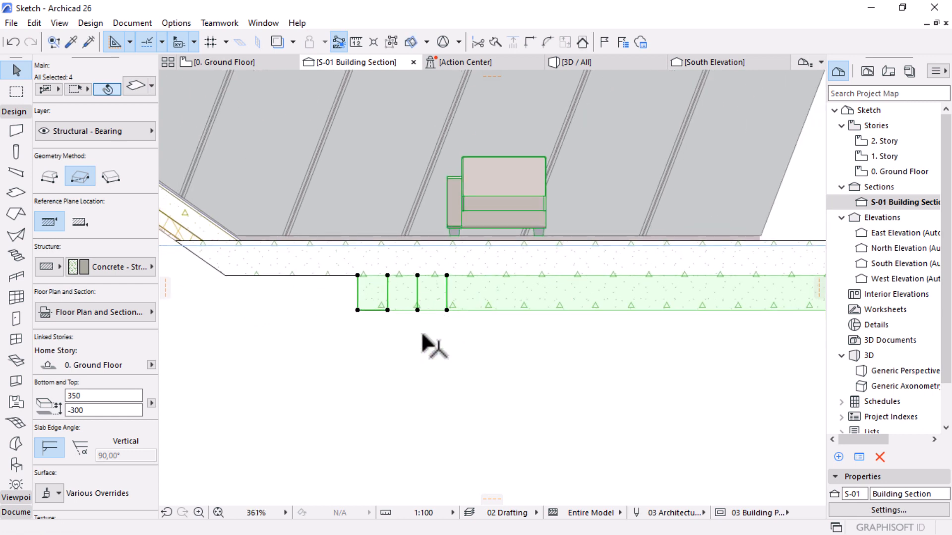
Step: In the building section, move the three inner nested slabs down 350 mm so their tops meet the outermost nested slab's underside
left_click(432, 347)
left_click(404, 295)
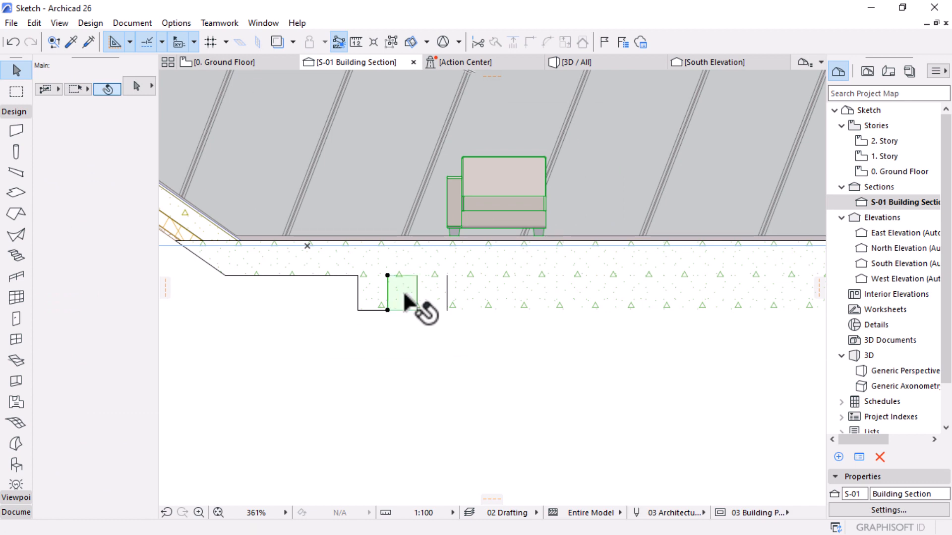
left_click(431, 297, "shift")
left_click(459, 303, "shift")
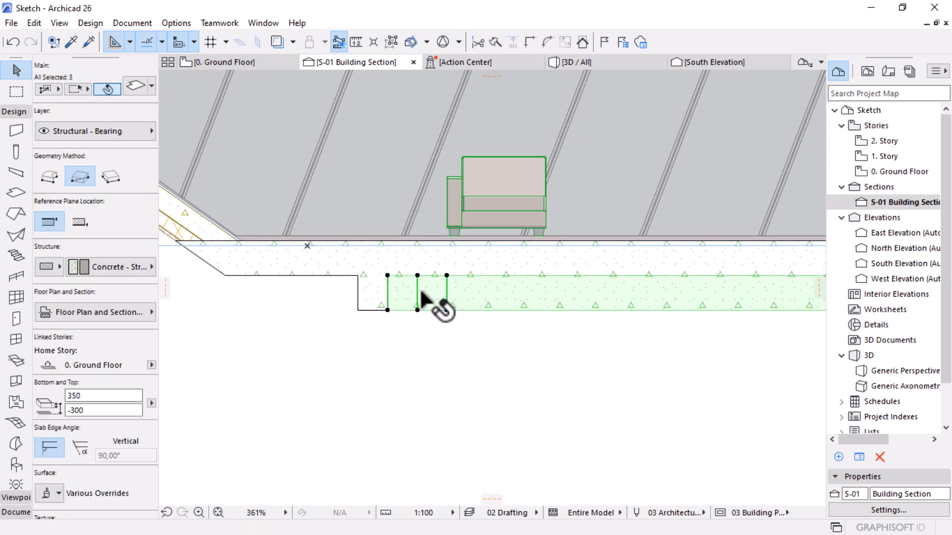
key("ctrl+d")
left_click(387, 276)
left_click(387, 309)
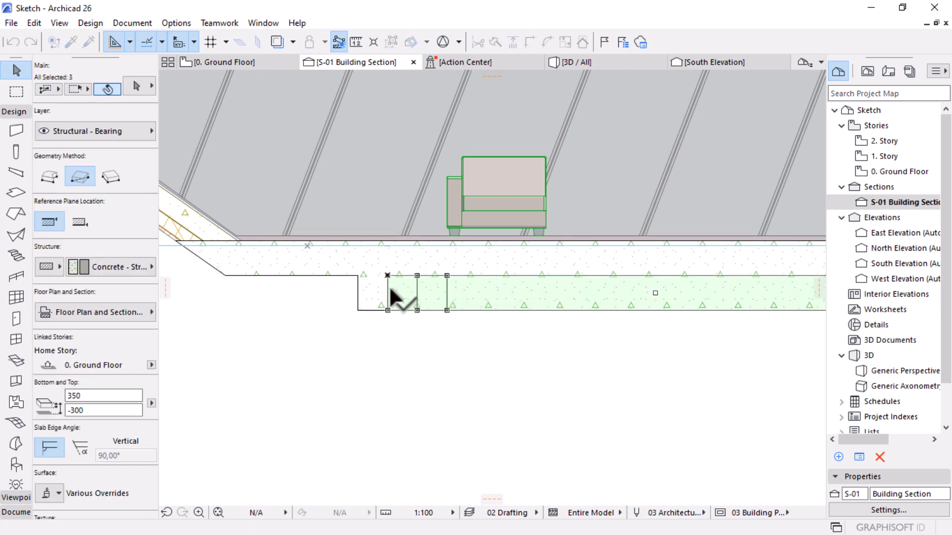
key("ctrl+d")
left_click(387, 309)
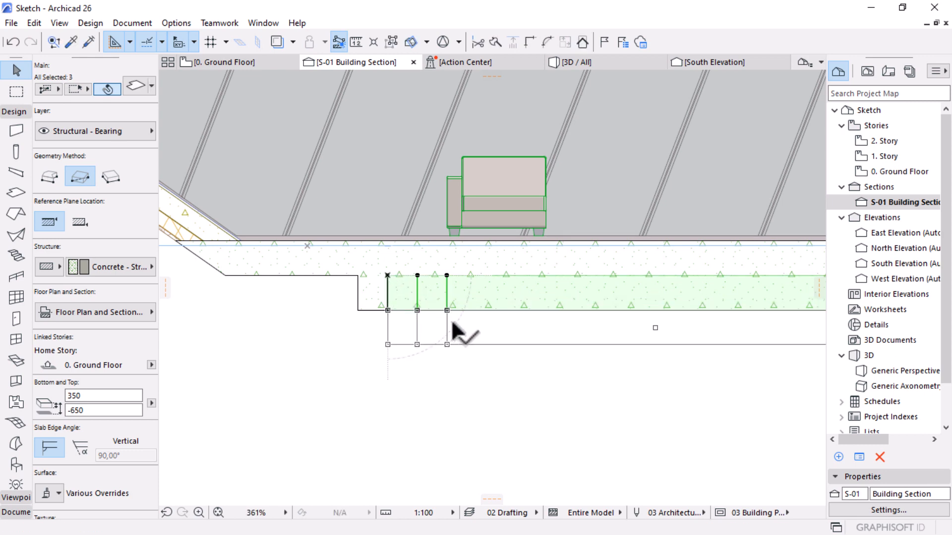
left_click(451, 319)
Step: Leave the second nested slab in place and move the two innermost slabs down 350 mm to its underside
left_click(396, 335, "shift")
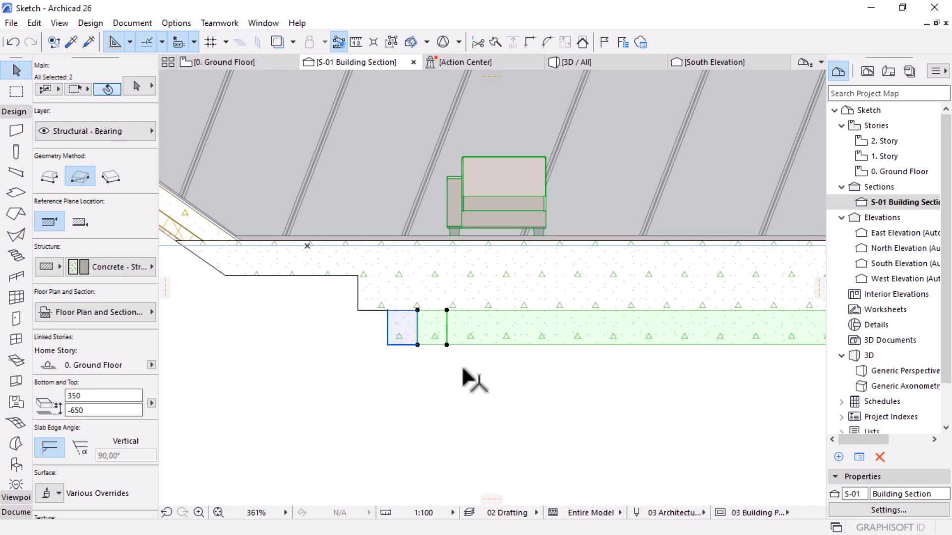
key("ctrl+d")
left_click(417, 310)
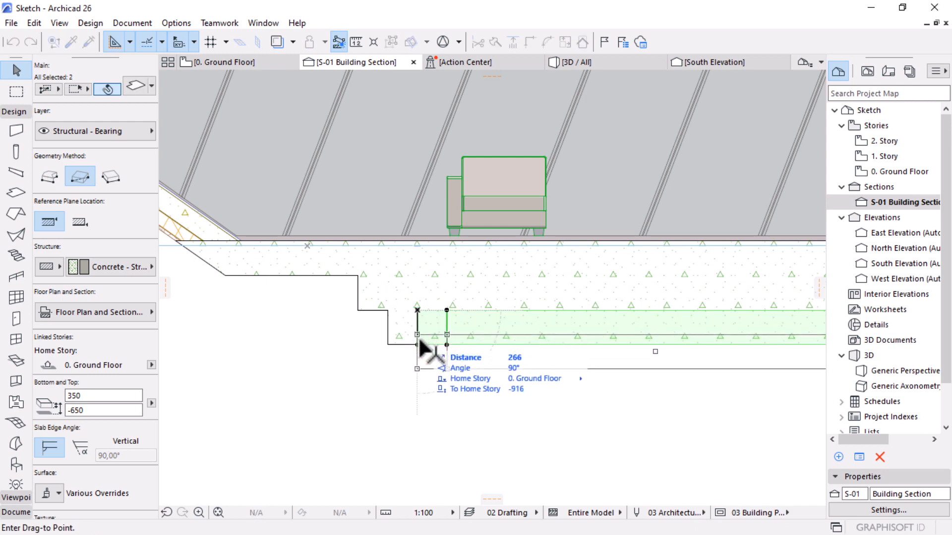
left_click(417, 344)
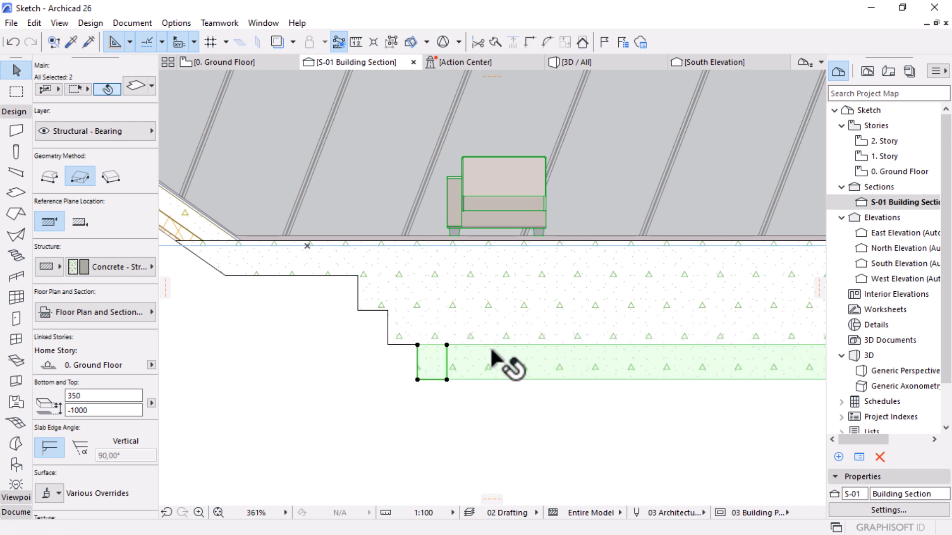
Step: Move only the innermost slab down by one slab thickness so its top meets the third nested slab's underside
key("Escape")
left_click(466, 354)
key("ctrl+d")
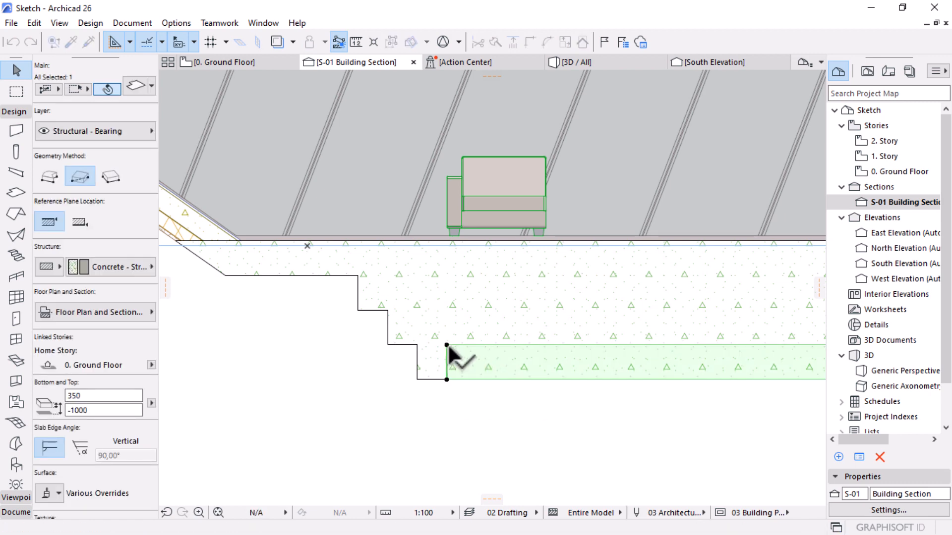
left_click(446, 346)
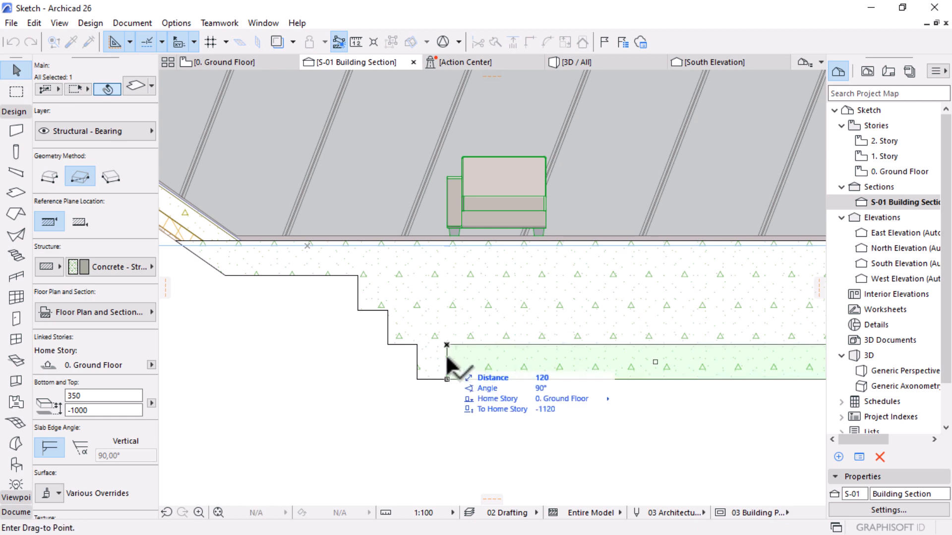
left_click(293, 382)
Step: On the ground floor plan, cut an opening in the main floor slab that follows the outermost nested slab's outline
scroll(371, 299, "down", 4)
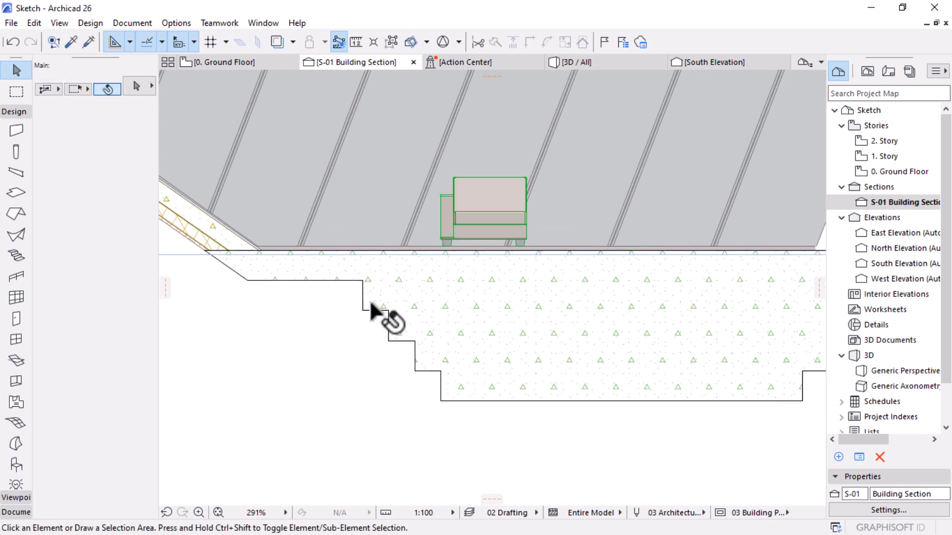
middle_click_drag(428, 324, 441, 334)
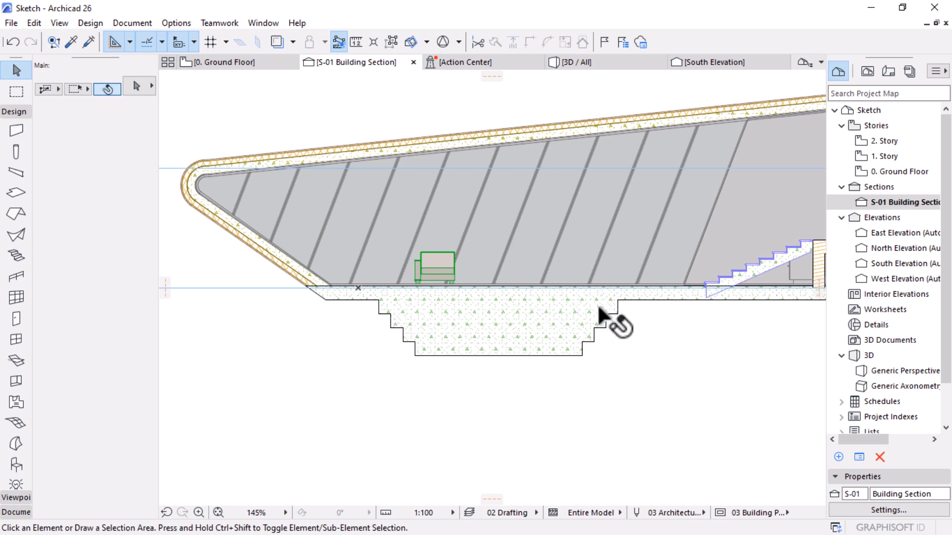
scroll(516, 346, "down", 3)
scroll(514, 333, "up", 4)
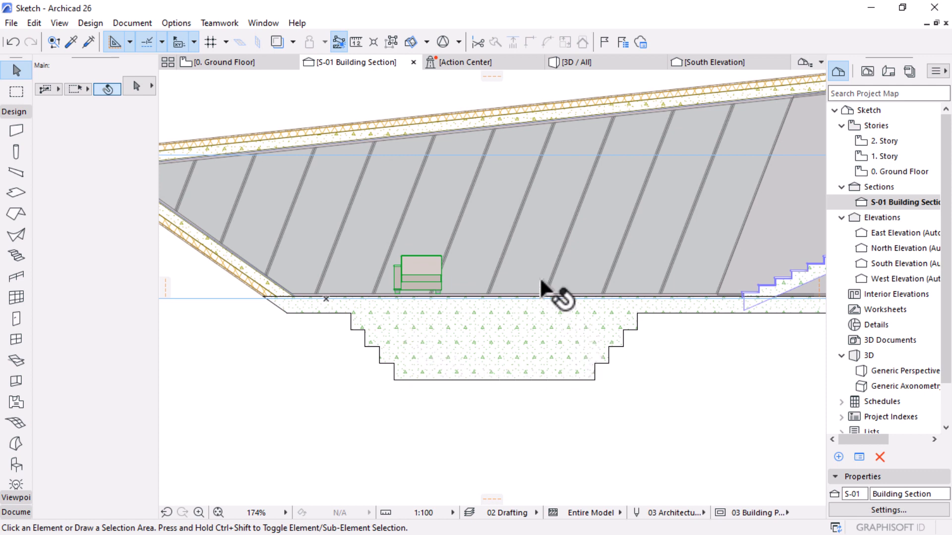
left_click(245, 64)
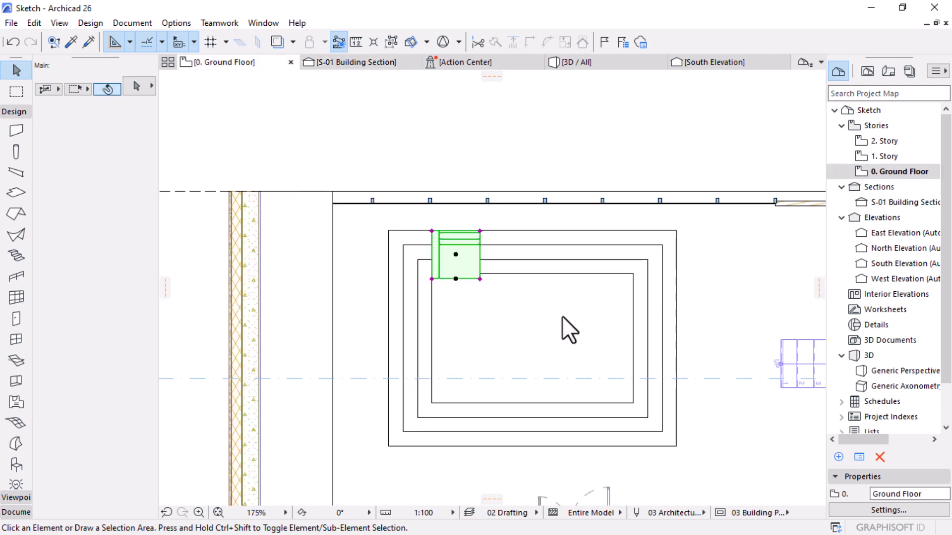
left_click(678, 252)
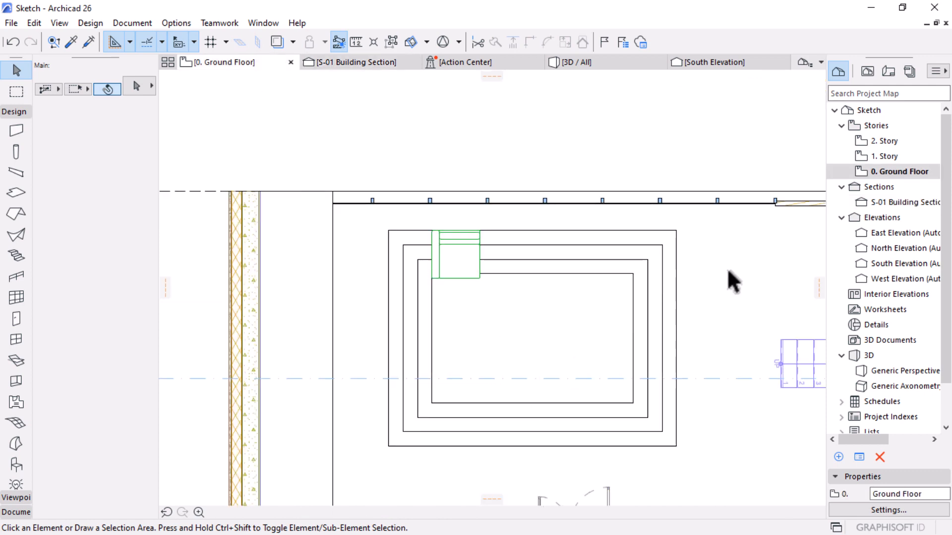
left_click(300, 192)
left_click(300, 192)
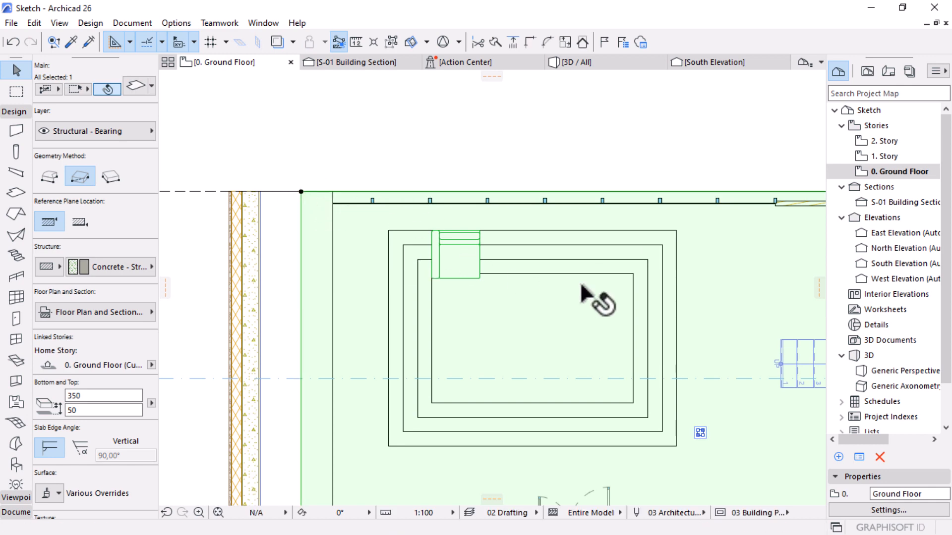
left_click(300, 192)
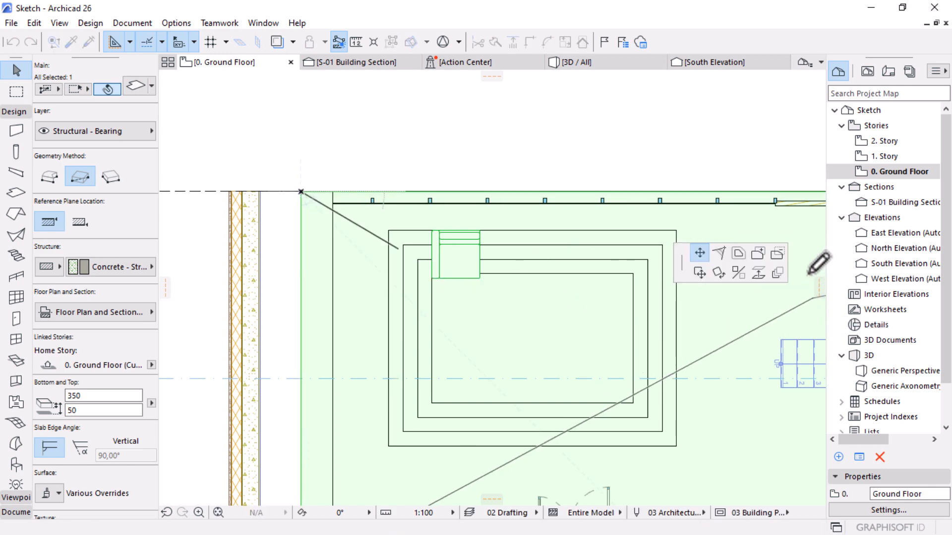
left_click(777, 255)
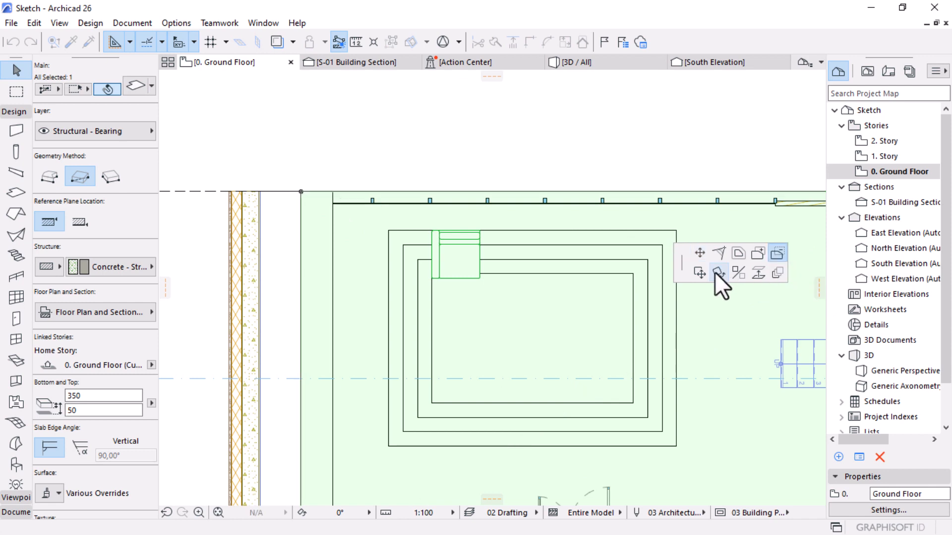
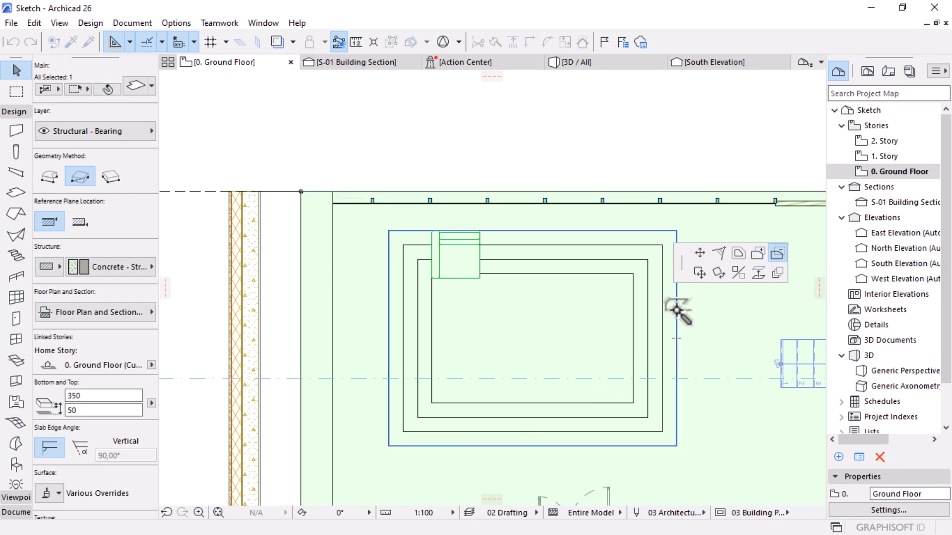
key("Escape")
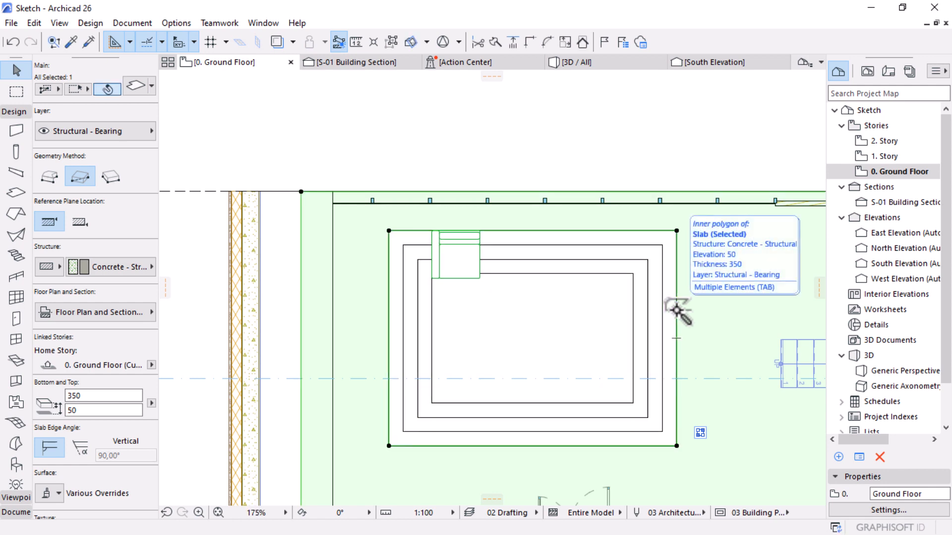
Step: Cut an opening in the outermost nested slab that follows the second nested slab's outline
left_click(637, 319)
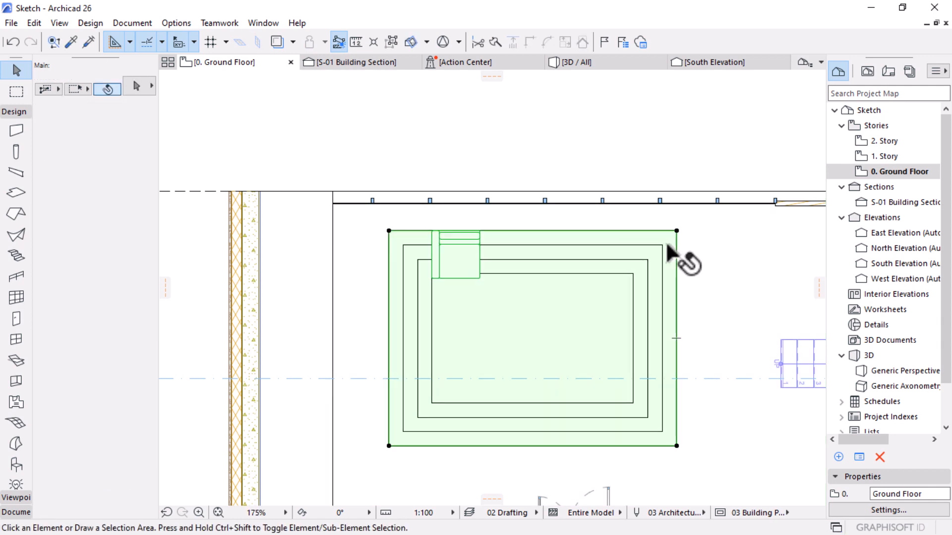
left_click(677, 231)
left_click(677, 231)
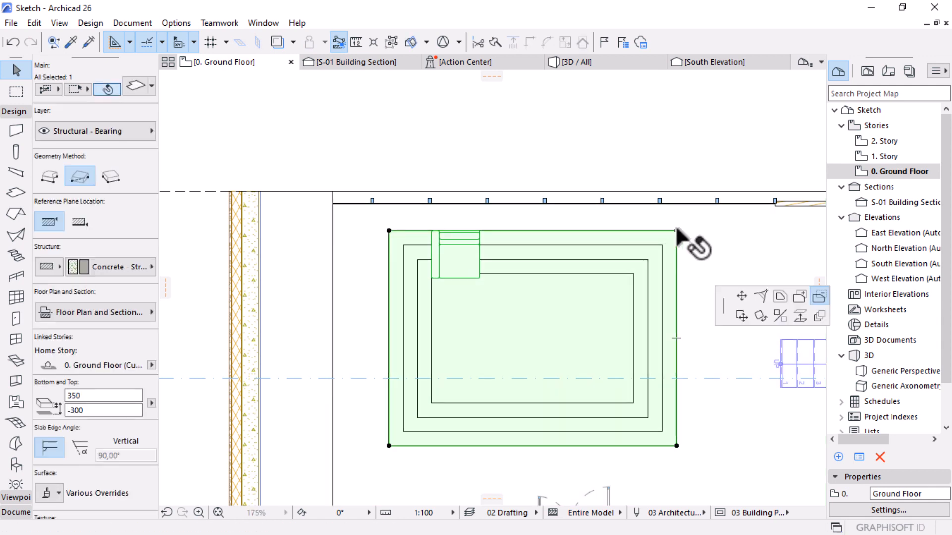
left_click(661, 258)
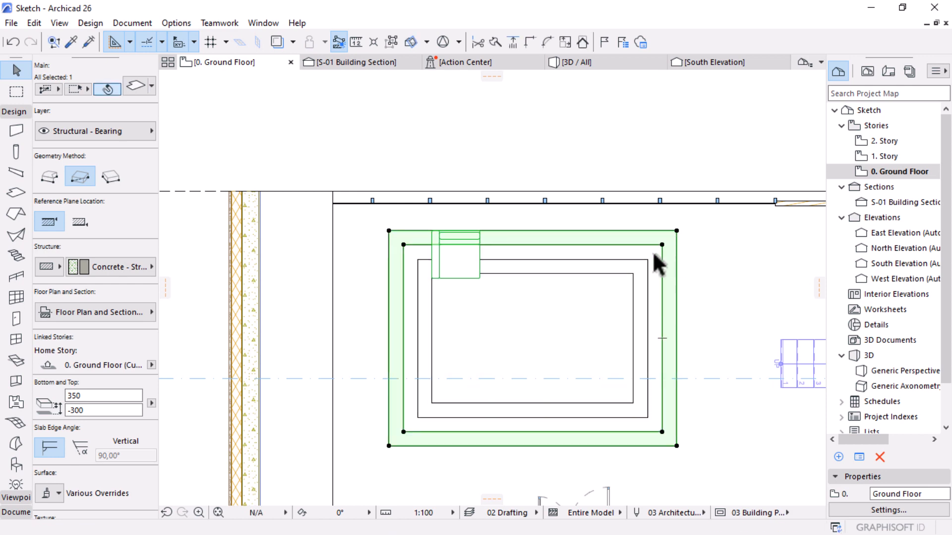
Step: Cut an opening in the second nested slab that follows the third nested slab's outline
left_click(653, 256)
left_click(661, 244)
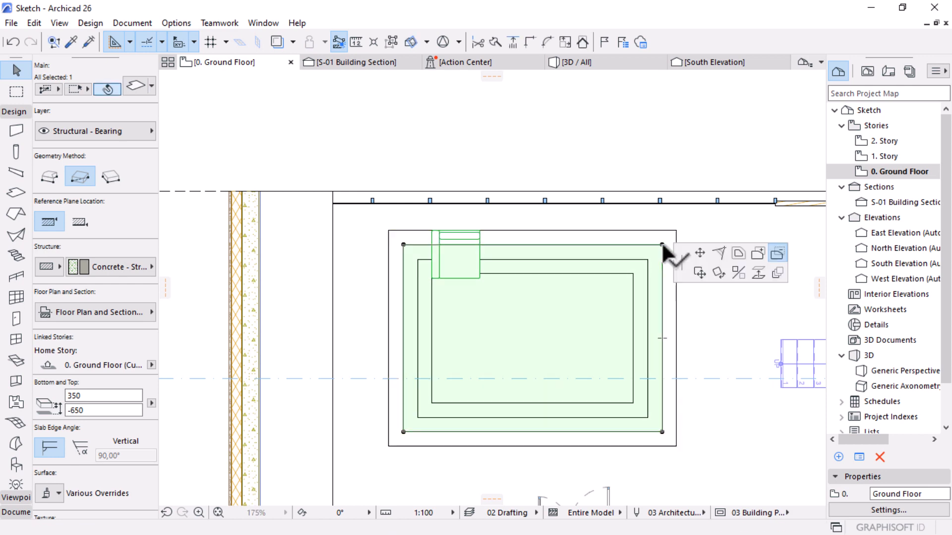
key("Escape")
left_click(662, 273)
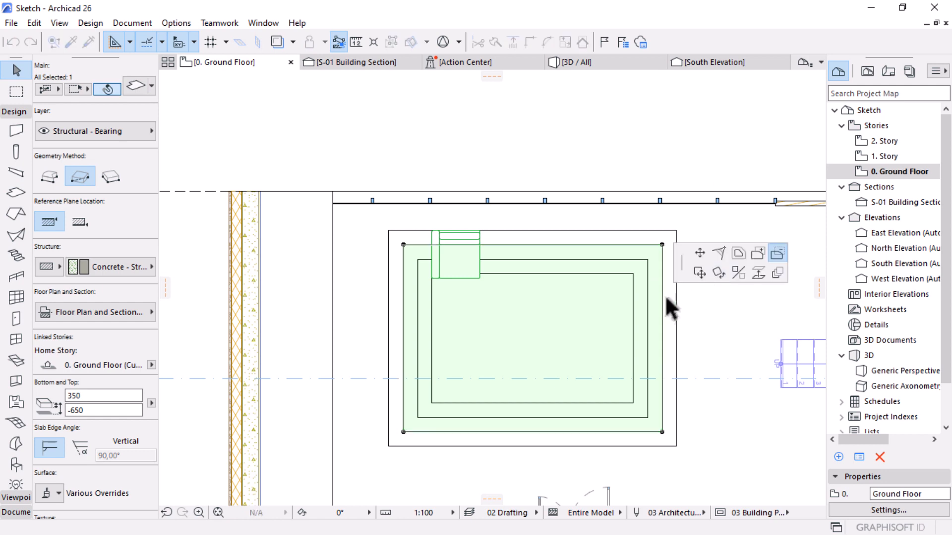
left_click(648, 285)
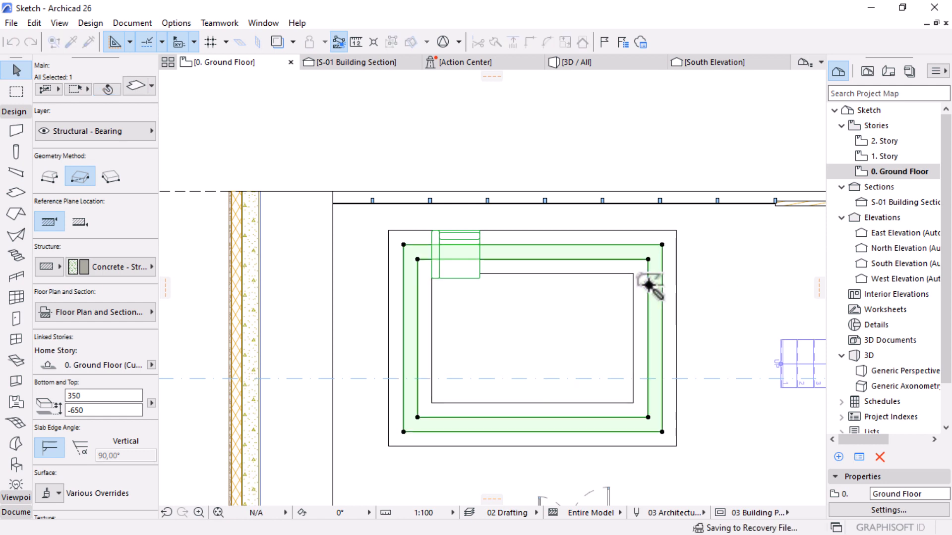
Step: Cut an opening in the third nested slab that follows the innermost slab's outline
key("Escape")
left_click(648, 267)
left_click(647, 259)
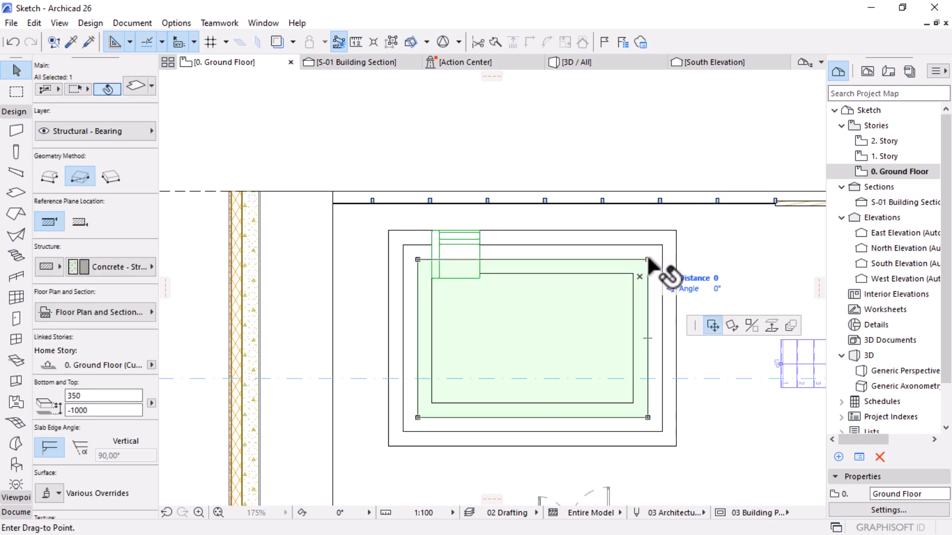
key("Escape")
left_click(647, 259)
left_click(647, 258)
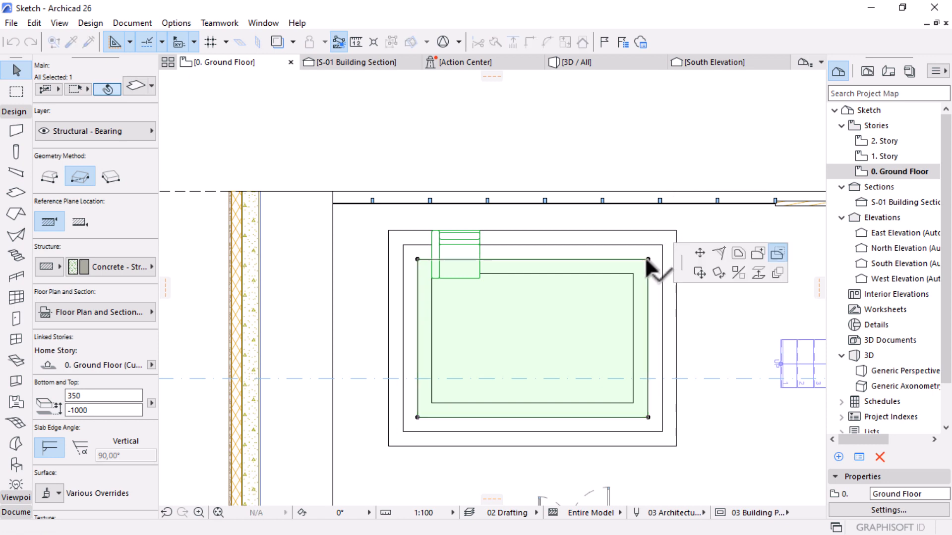
left_click(639, 290)
key("space")
left_click(554, 316)
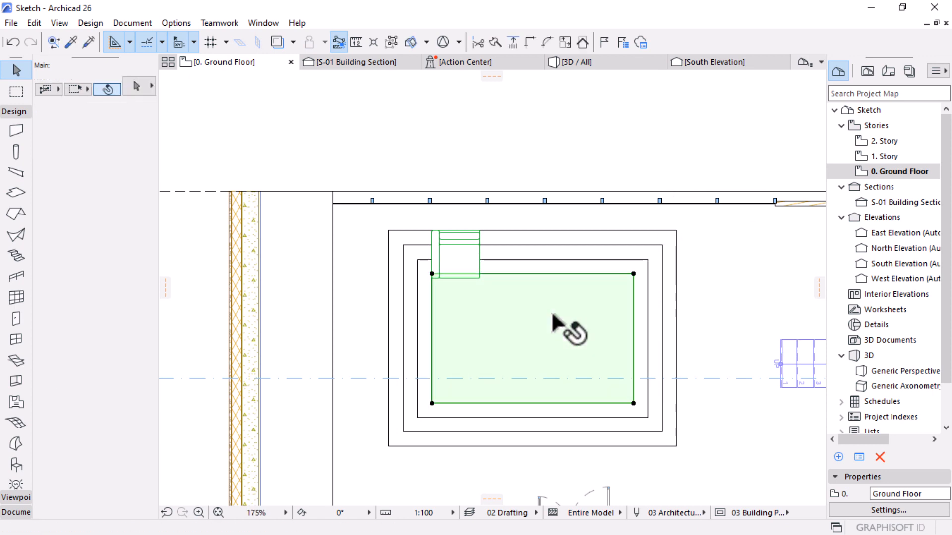
key("Escape")
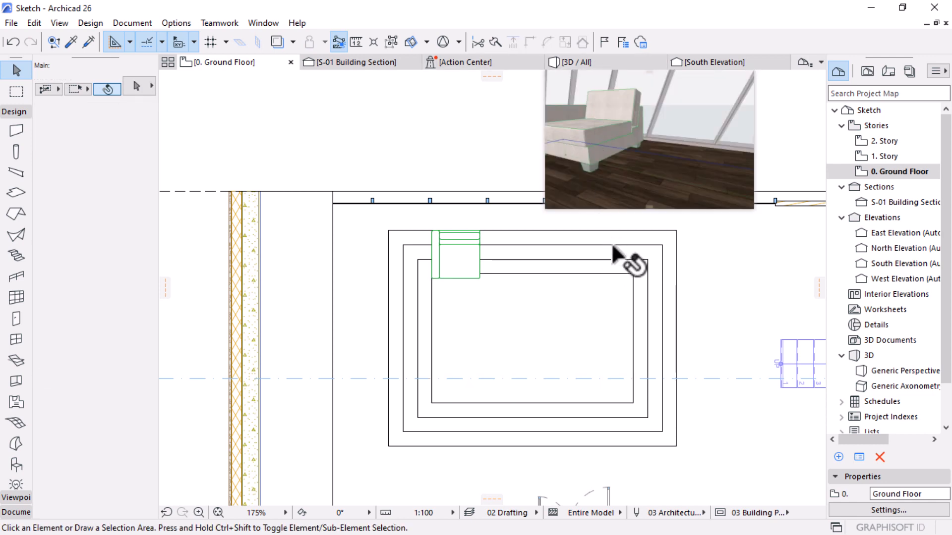
Step: In the 3D view, set the thickness of the second and third nested slabs to 300 mm
left_click(595, 69)
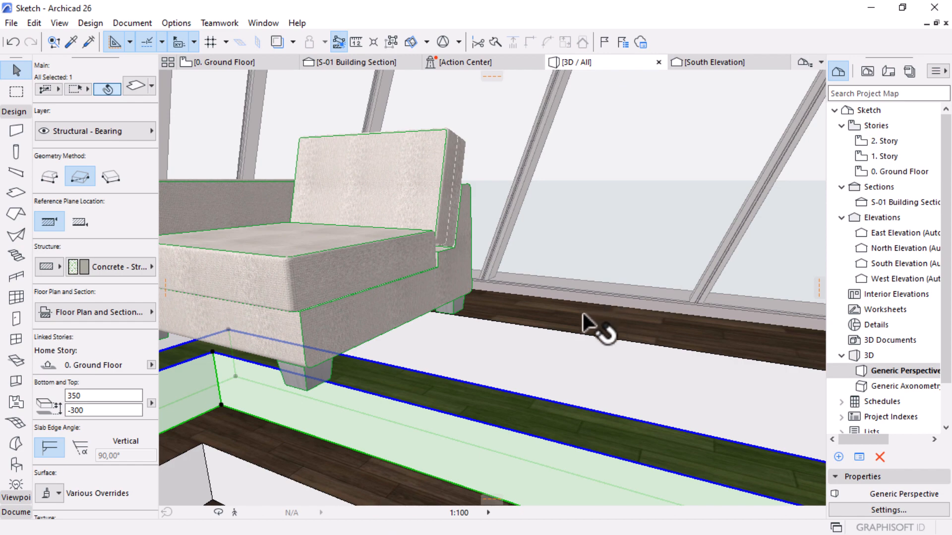
scroll(583, 316, "down", 6)
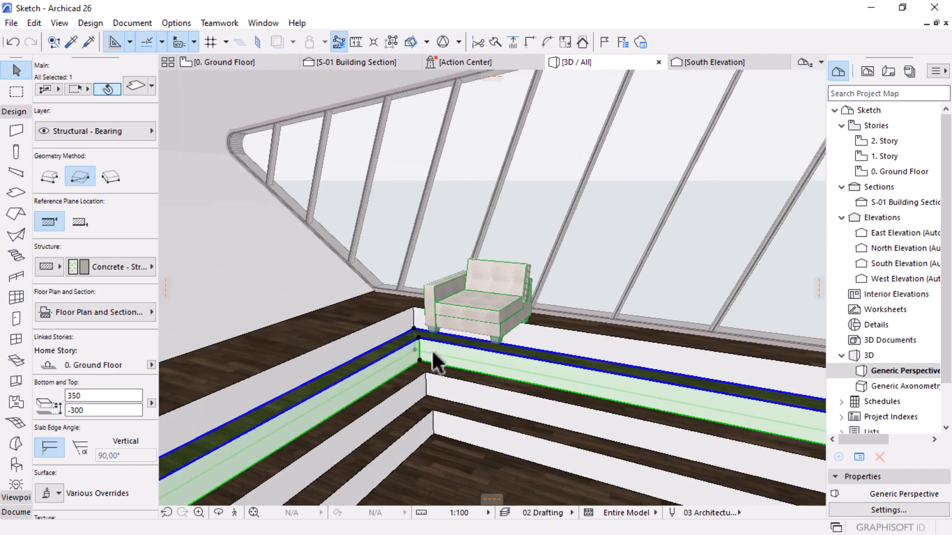
scroll(449, 342, "up", 3)
scroll(451, 343, "down", 3)
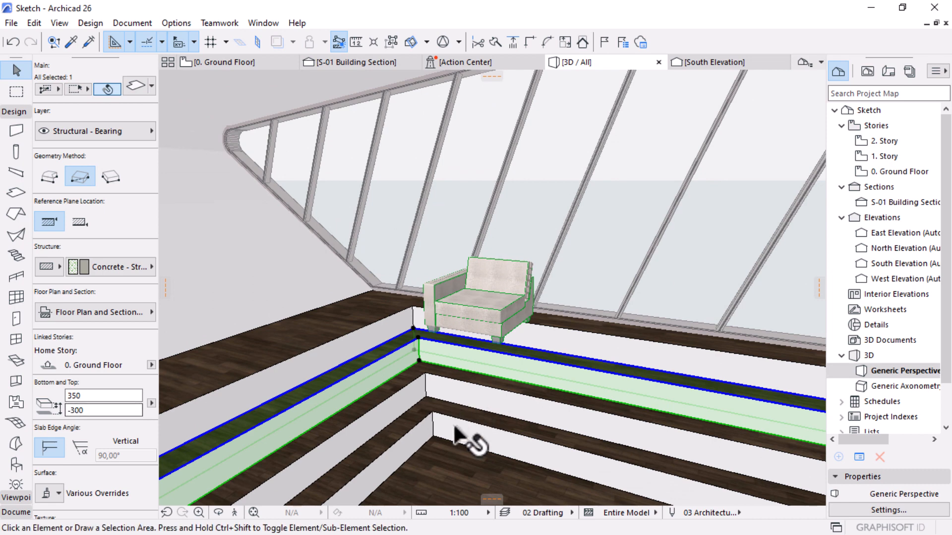
key("Escape")
left_click(445, 402)
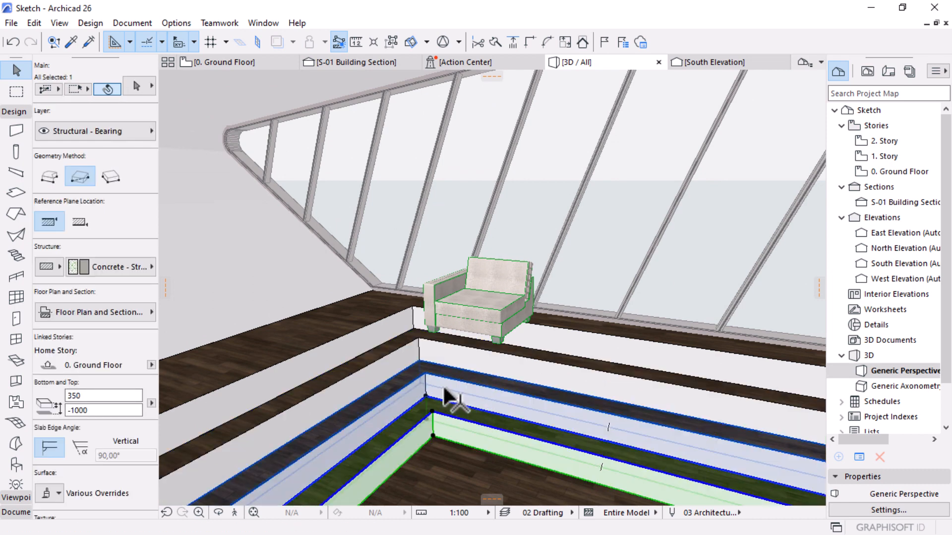
left_click(435, 362, "shift")
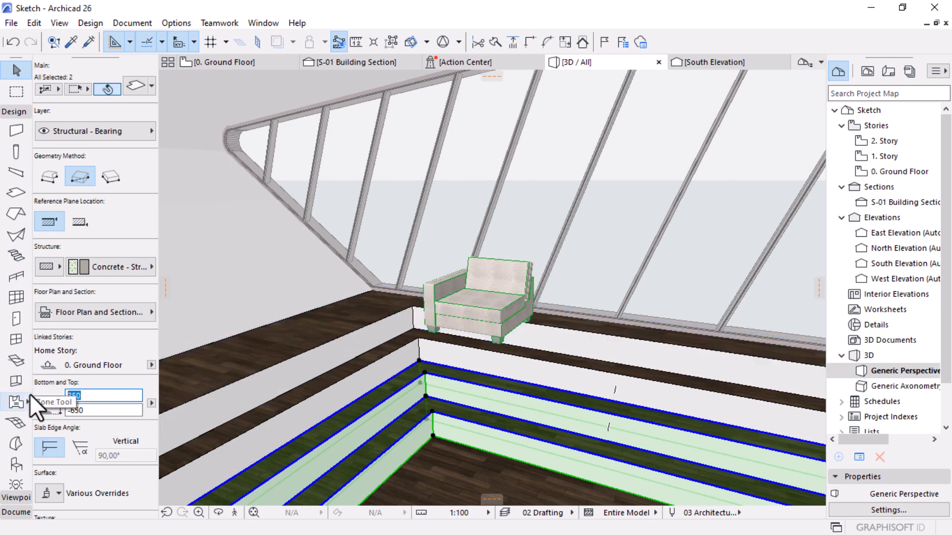
type("300")
key("Return")
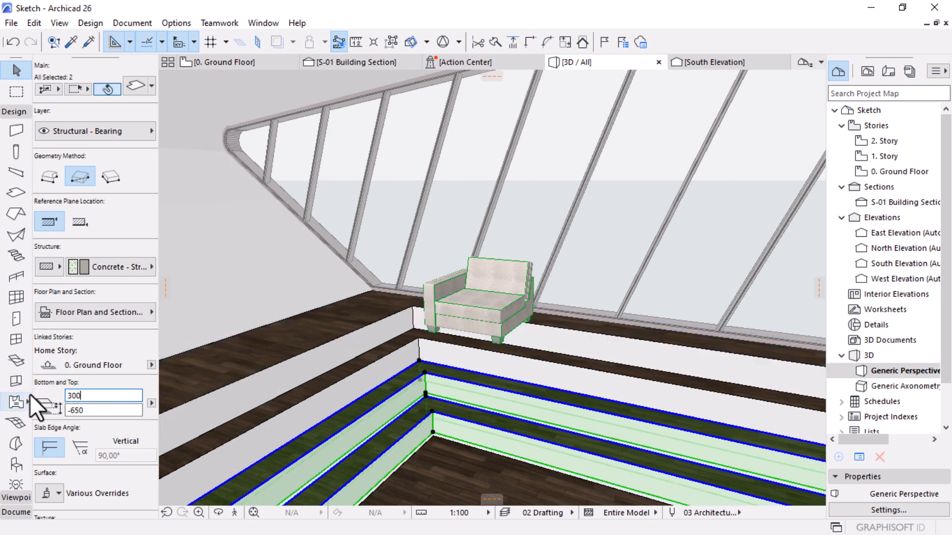
Step: Set the thickness of the outermost nested slab to 300 mm
left_click(389, 355)
left_click(389, 355)
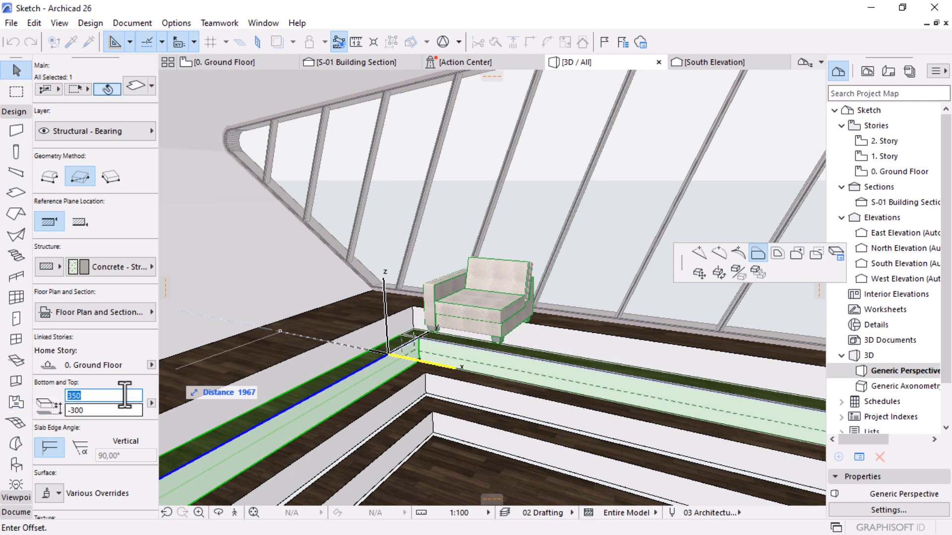
key("Escape")
left_click_drag(85, 395, 49, 395)
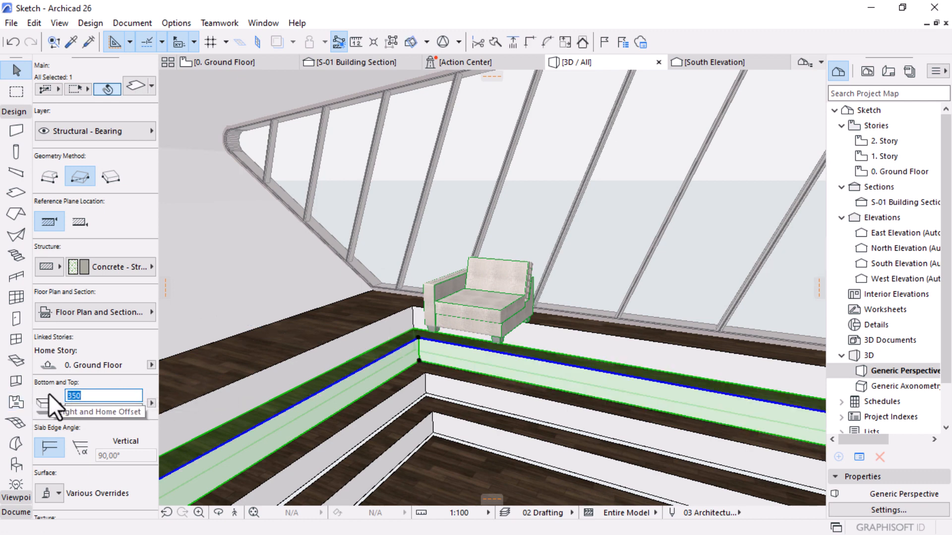
type("2")
type("300")
key("Return")
key("Escape")
scroll(415, 418, "up", 5)
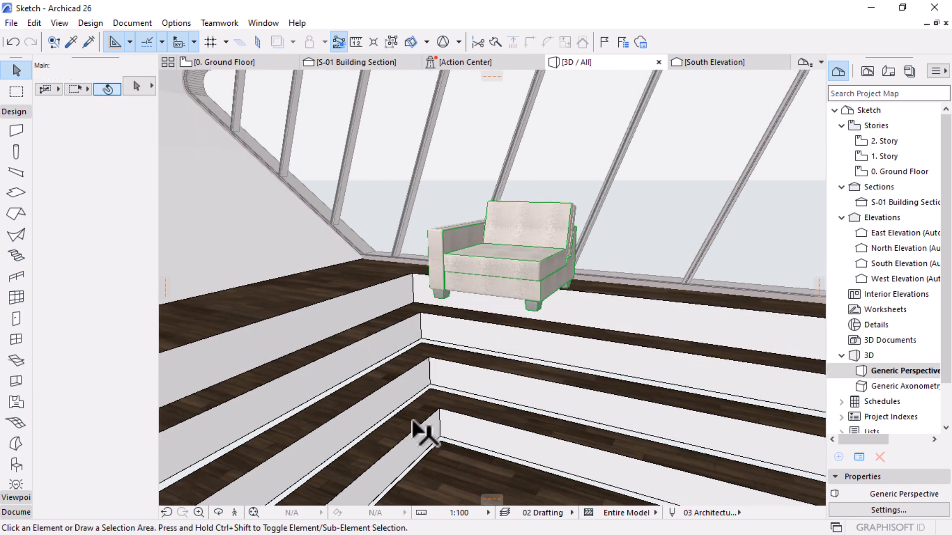
left_click(434, 305)
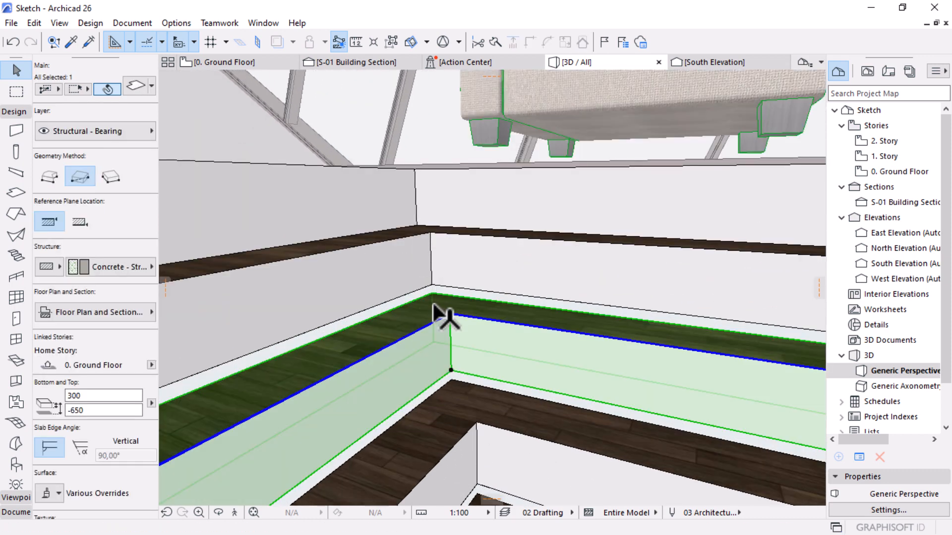
left_click(447, 311)
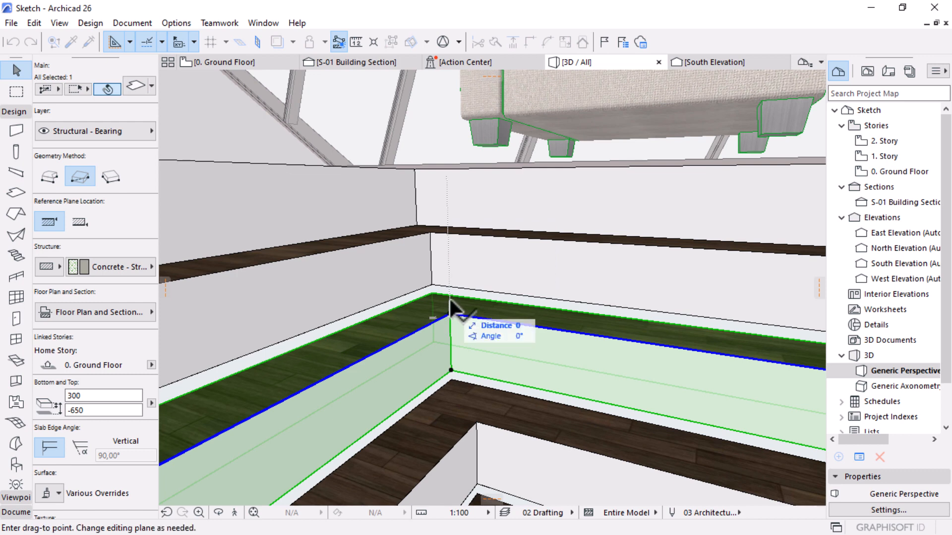
key("Escape")
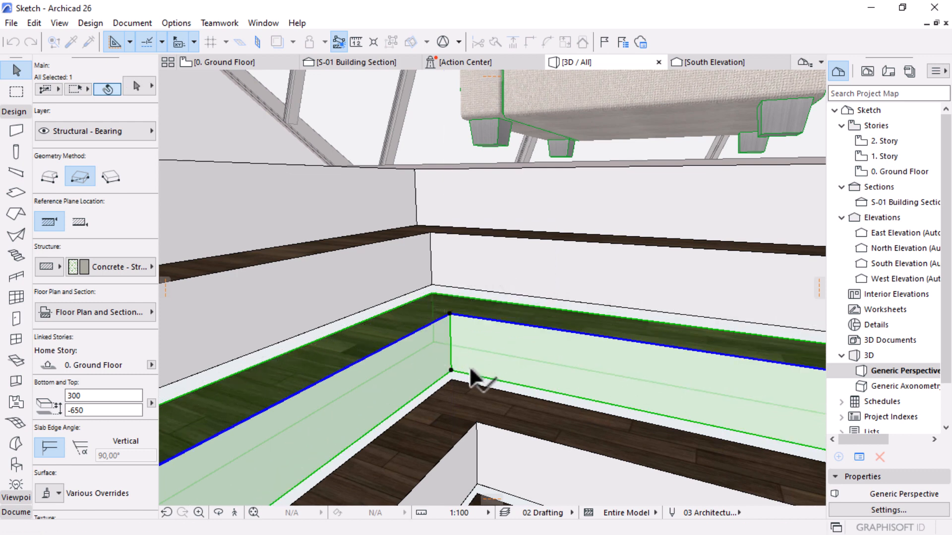
left_click(431, 296)
key("Escape")
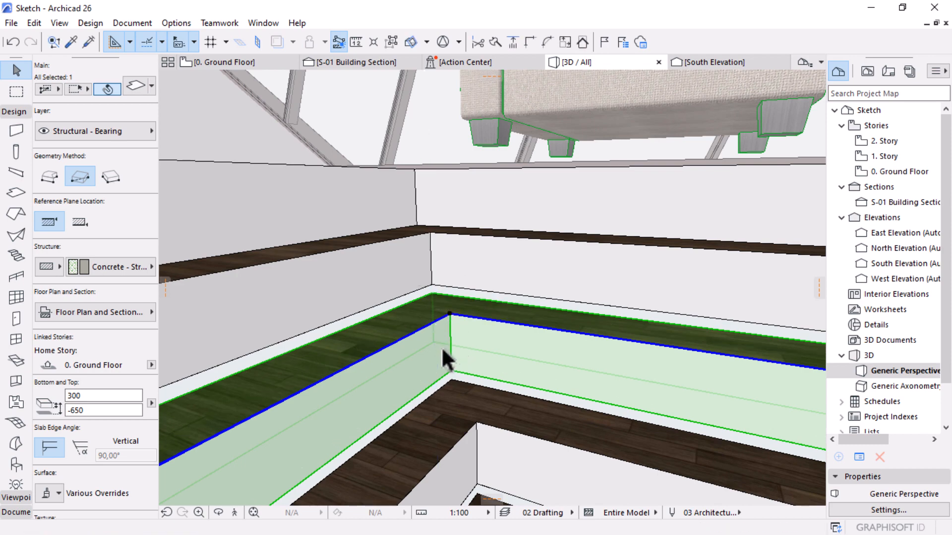
Step: Set the reference plane offset of the selected step slab in the sunken seating area to -600
key("Escape")
middle_click_drag(500, 395, 439, 413, "shift")
left_click(430, 317)
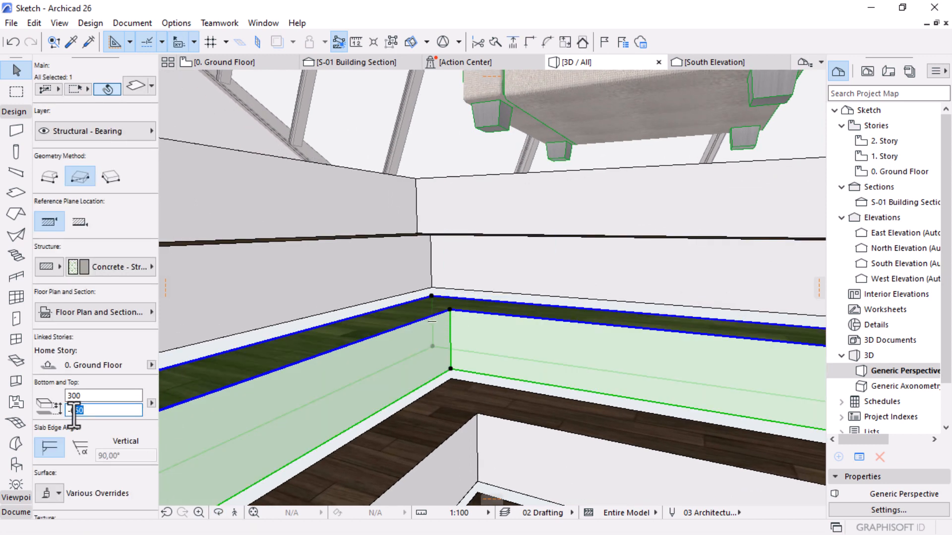
key("Return")
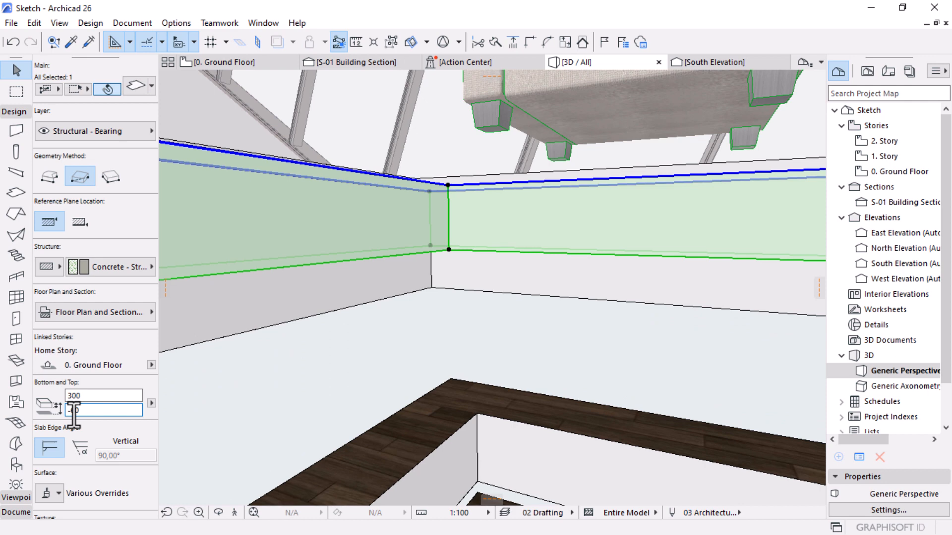
type("0")
key("Return")
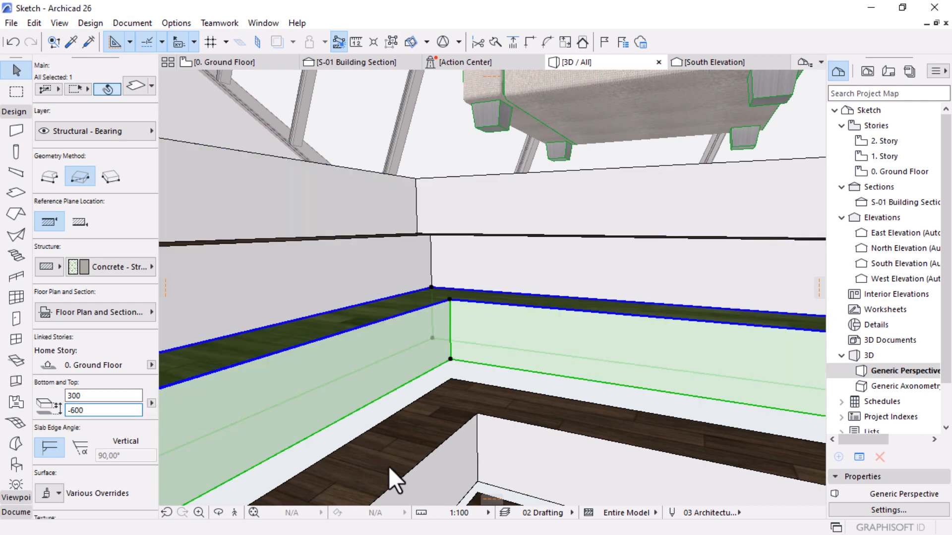
left_click(461, 407)
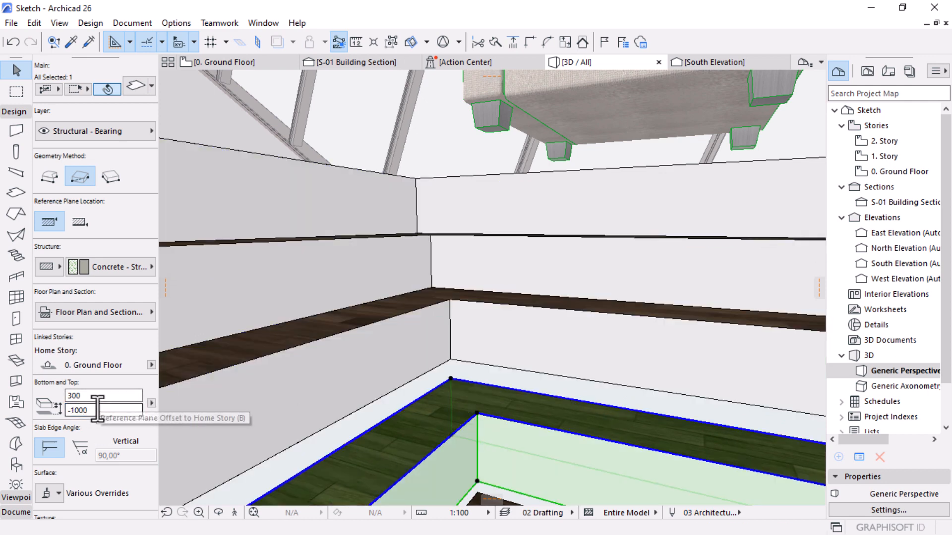
left_click(83, 411)
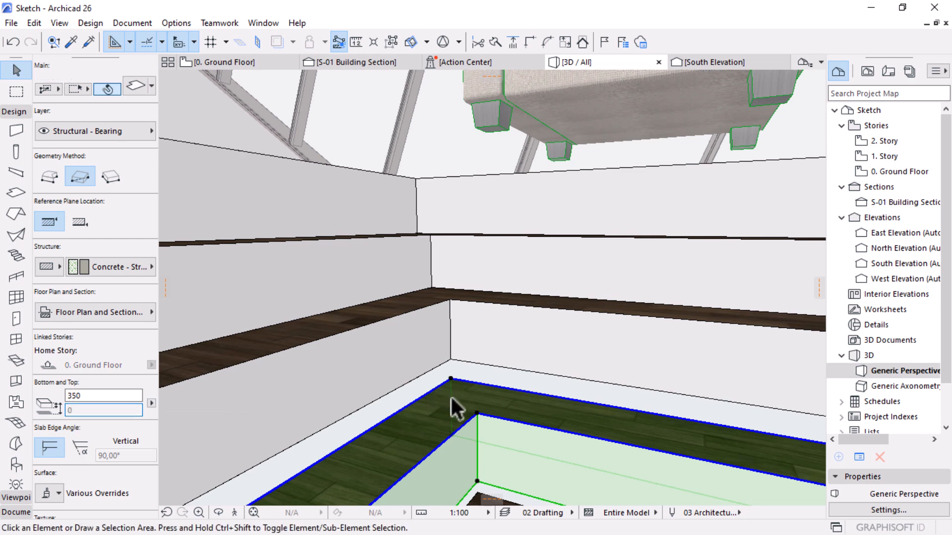
key("Escape")
left_click(451, 387)
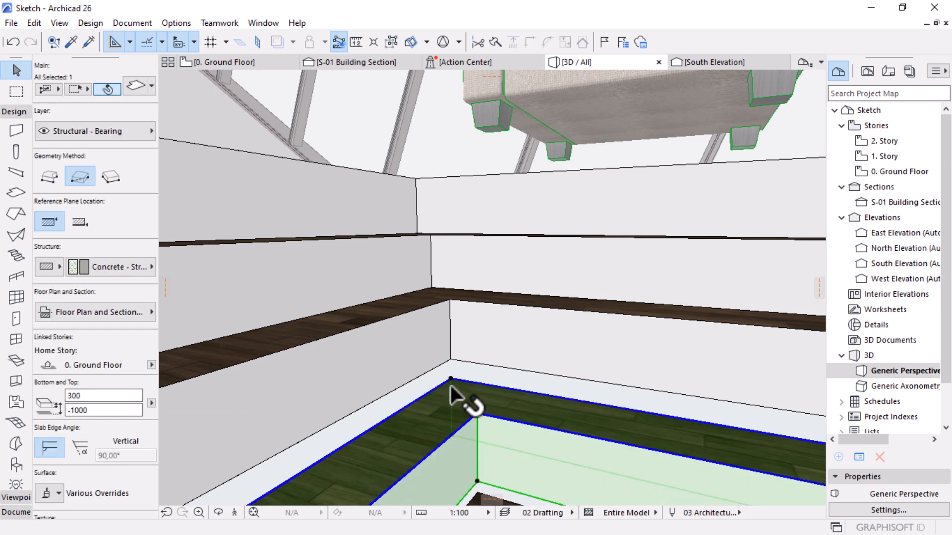
left_click(449, 379)
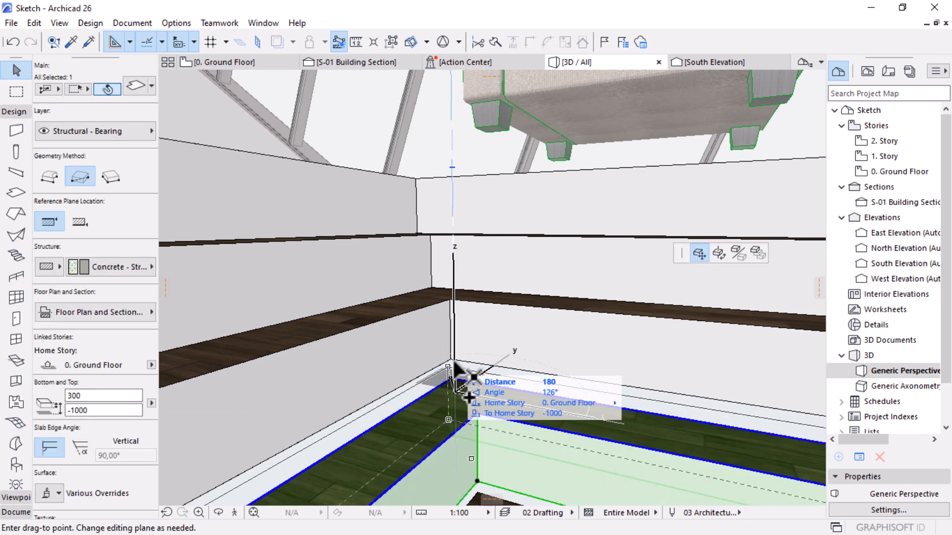
key("Escape")
key("Escape")
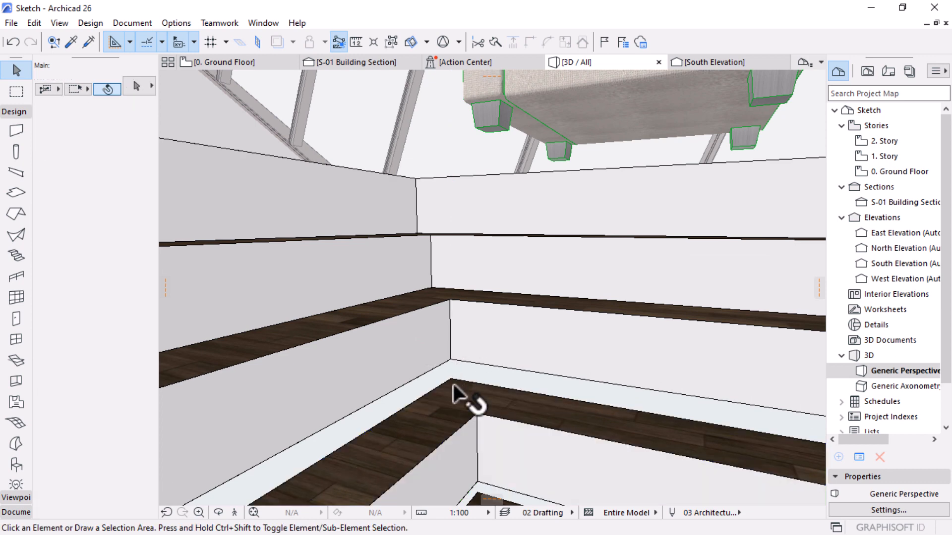
Step: Raise the lowest step slab vertically to -900 so its top meets the underside of the step above
left_click(454, 379)
left_click(451, 376)
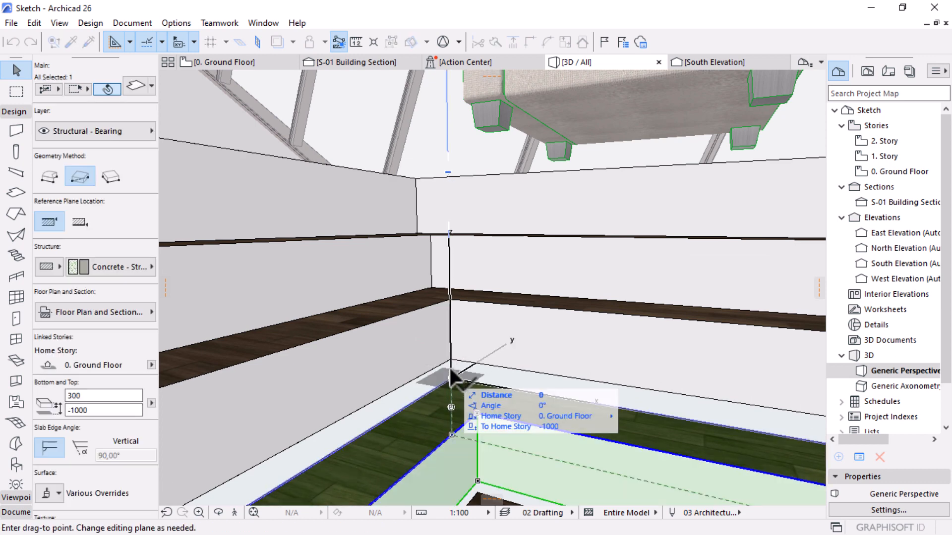
left_click(450, 358)
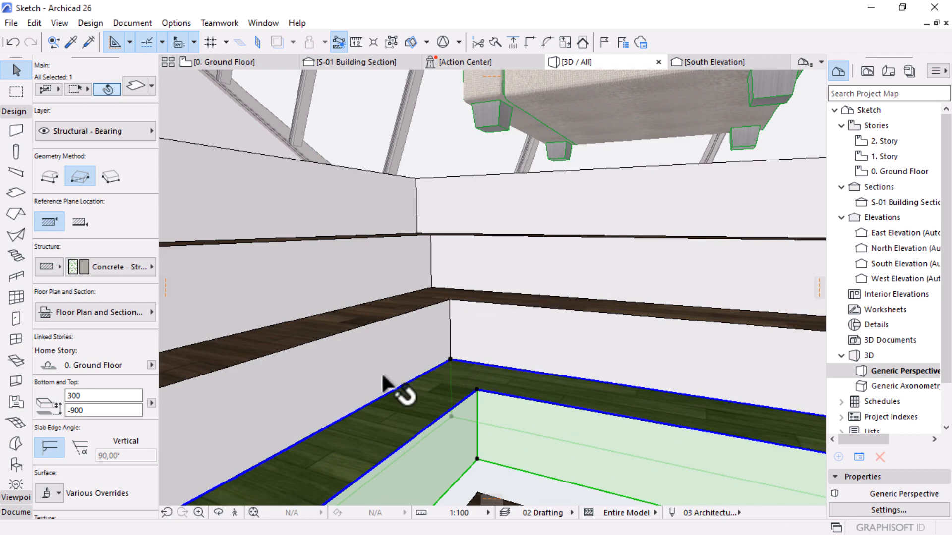
Step: Raise the sunken floor slab vertically to -1200, snapping it to the underside of the lowest step slab
middle_click_drag(383, 382, 429, 431, "shift")
left_click(440, 433)
scroll(438, 432, "up", 4)
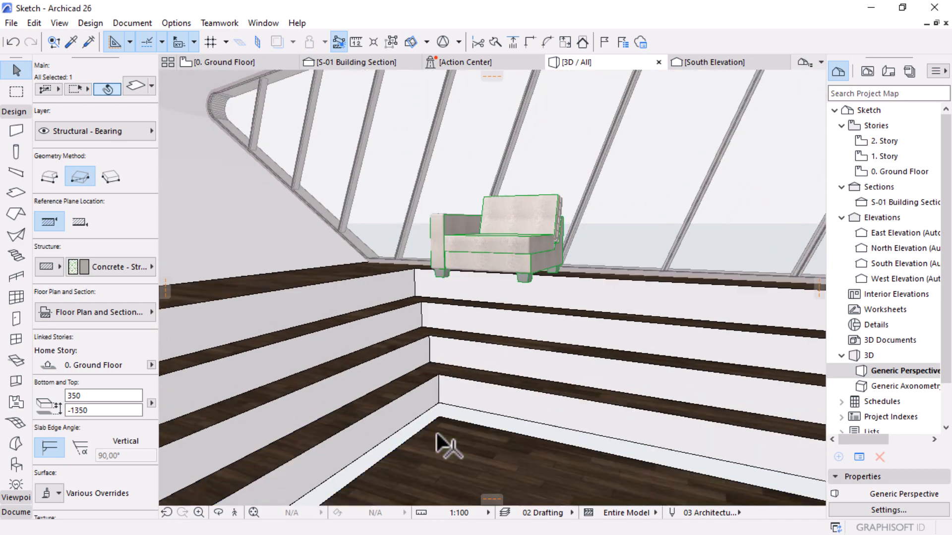
key("ctrl+d")
left_click(440, 406)
left_click(440, 384)
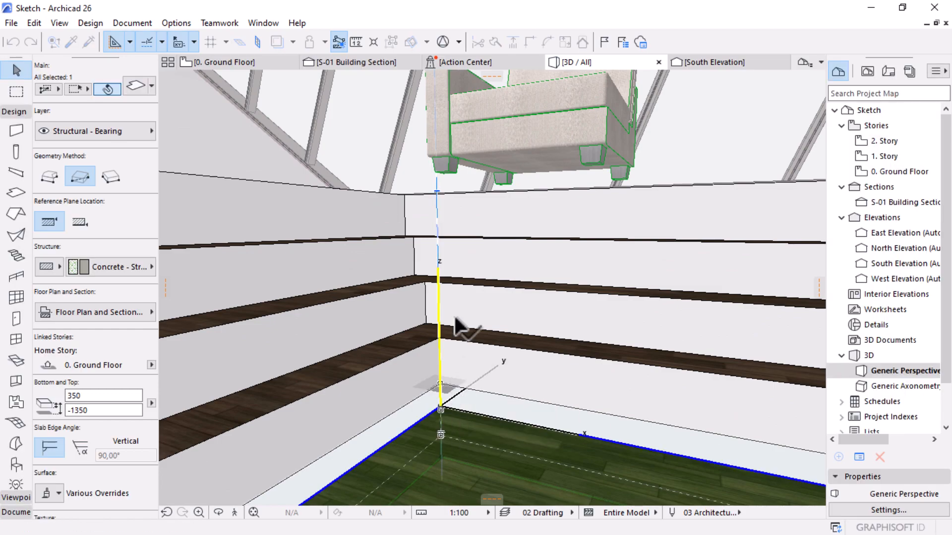
Step: Delete the lowest step slab, the one directly above the sunken floor
scroll(434, 342, "down", 3)
scroll(444, 351, "down", 3)
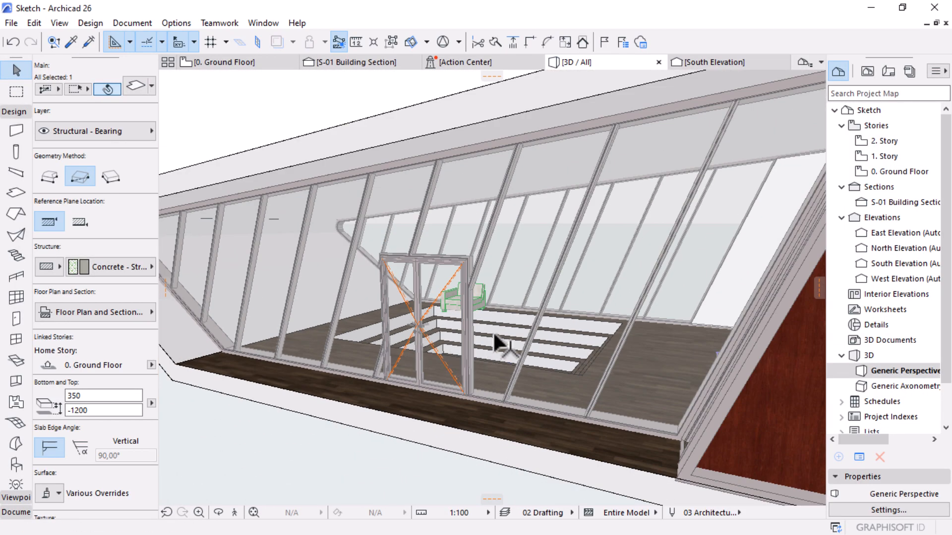
middle_click_drag(491, 363, 515, 318, "shift")
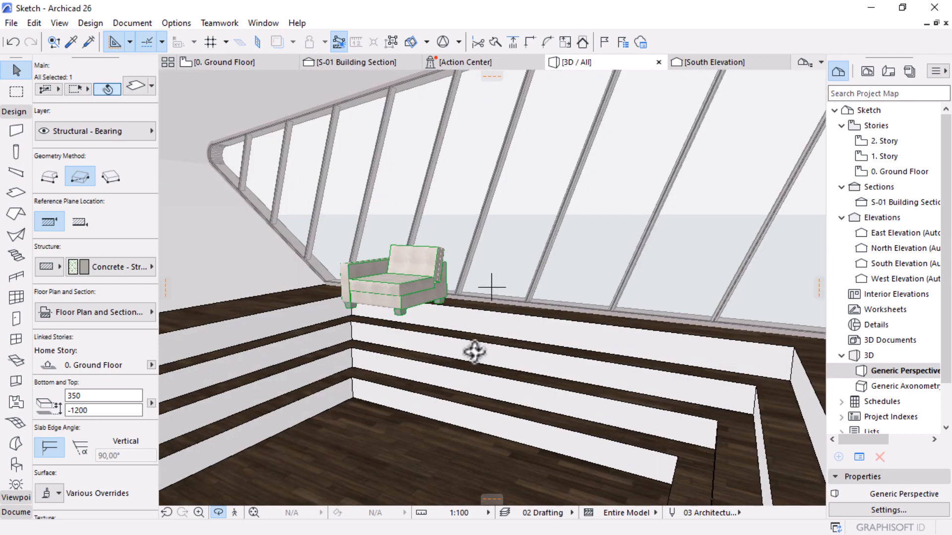
middle_click_drag(474, 352, 441, 340, "shift")
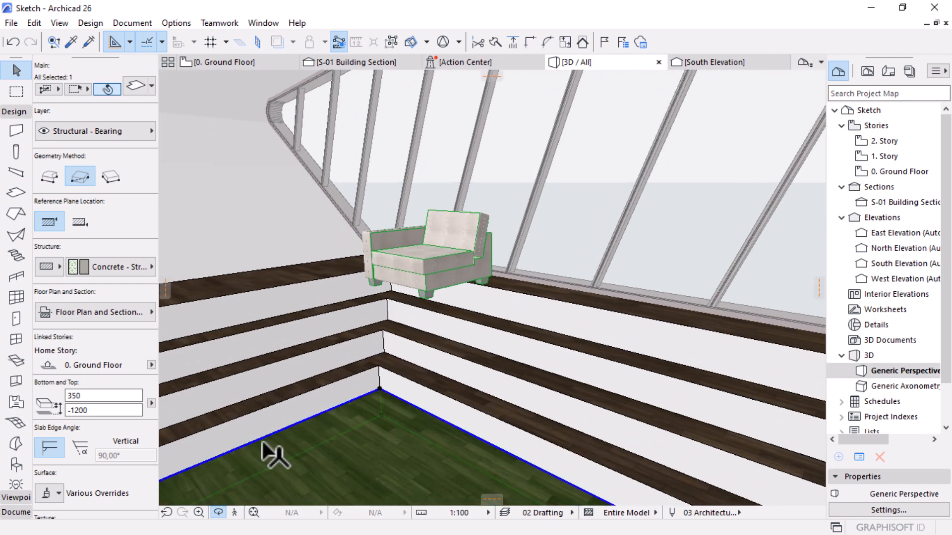
left_click(354, 390)
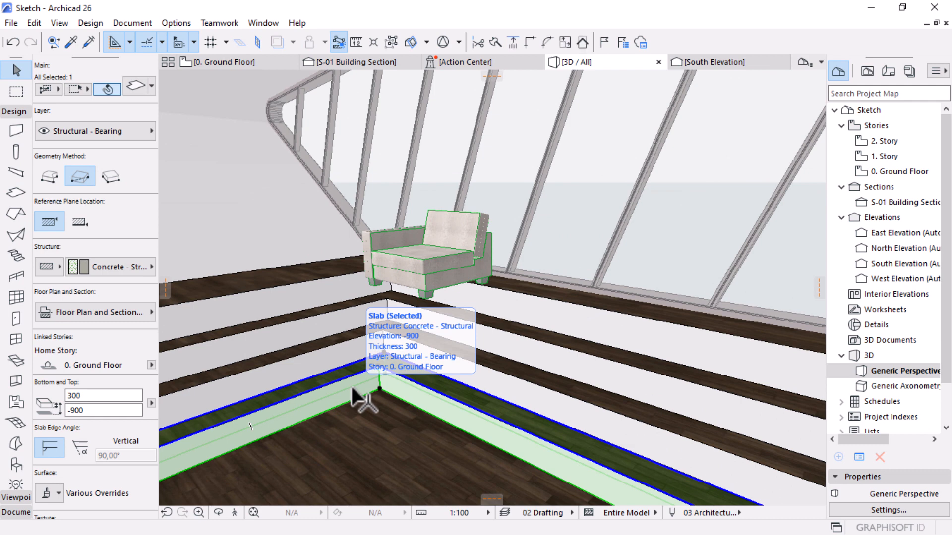
key("Escape")
Step: Raise the sunken floor slab to -900 and offset its edges outward to the bottom corner of the remaining lowest step
left_click(377, 389)
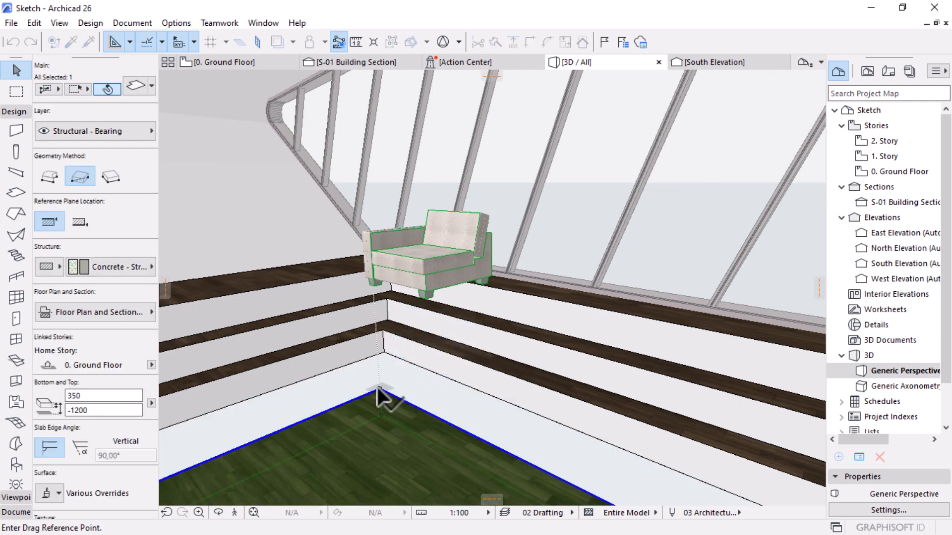
left_click(377, 387)
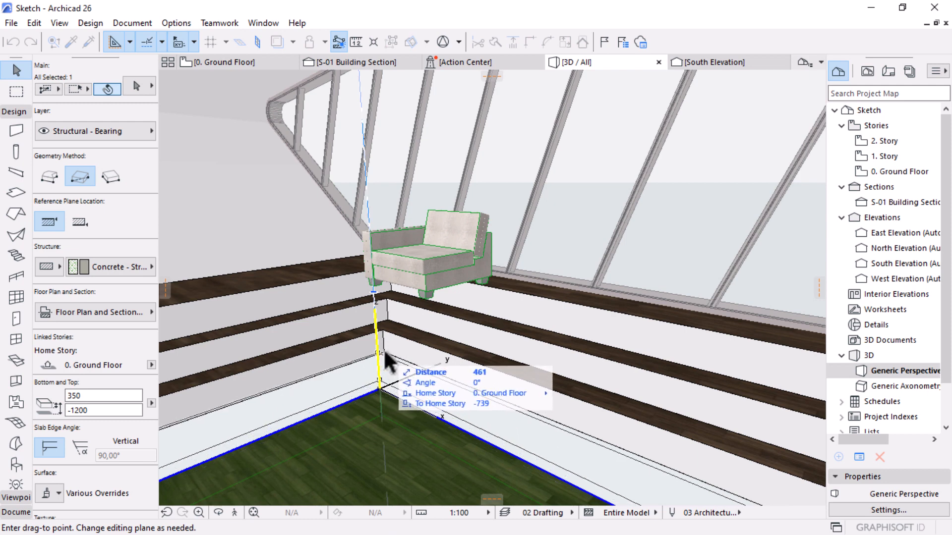
left_click(387, 355)
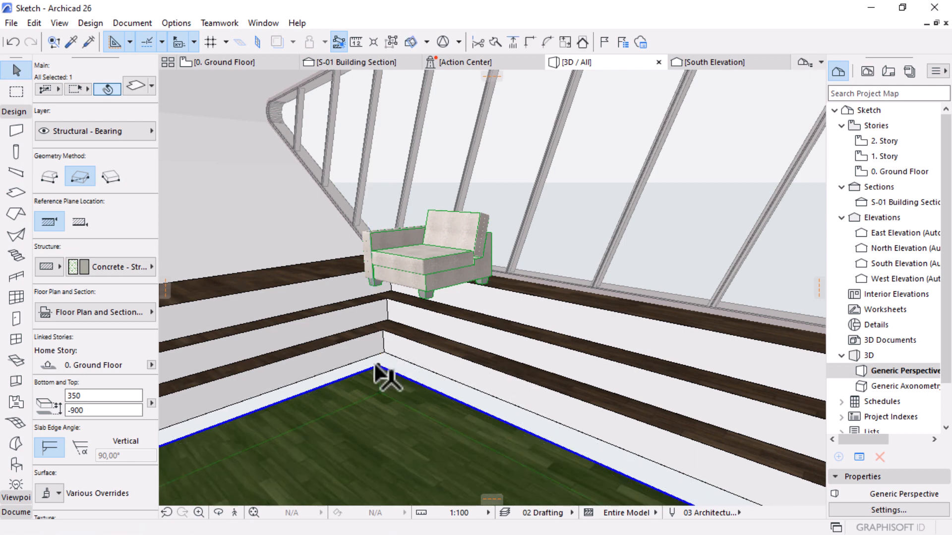
left_click(378, 365)
left_click(739, 256)
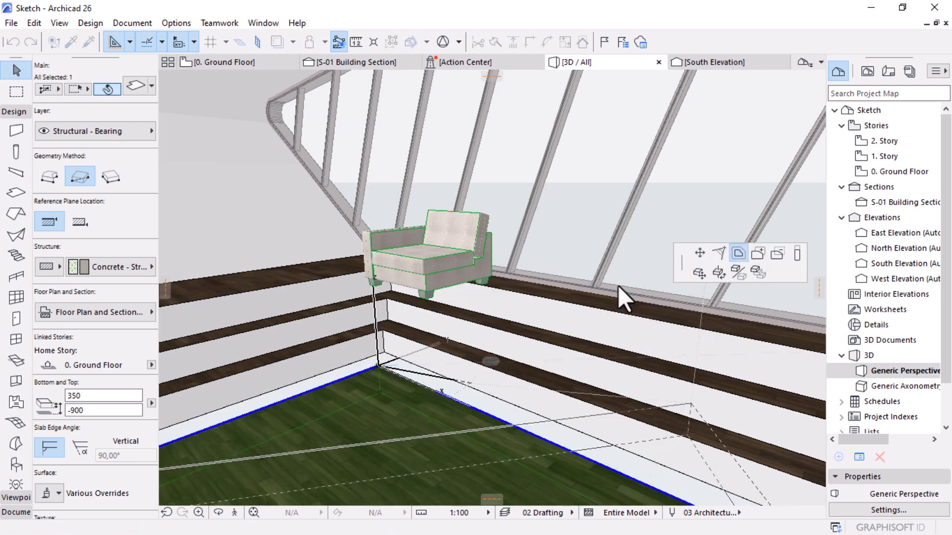
left_click(385, 351)
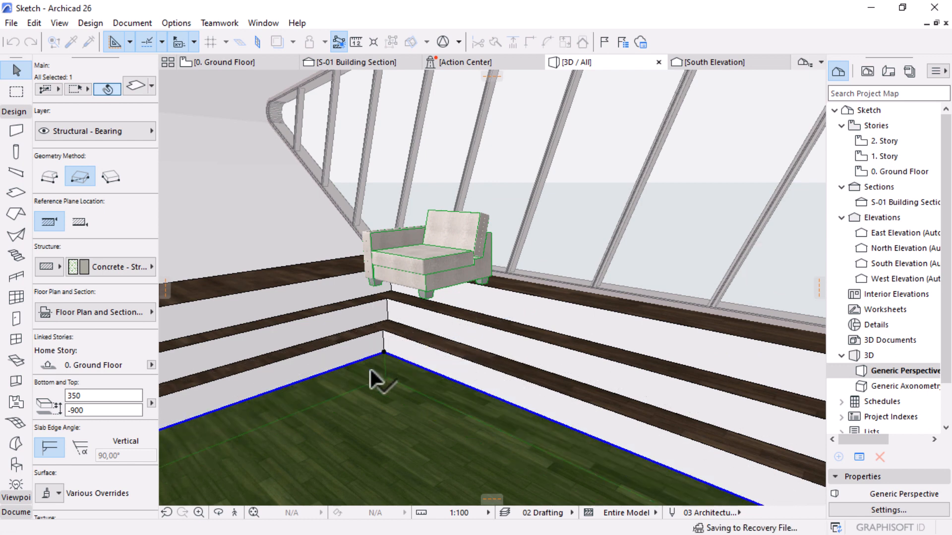
Step: Move the Sofa Set 01 26 armchair vertically down by 400 to an elevation of -300
scroll(414, 318, "up", 2)
left_click(449, 242)
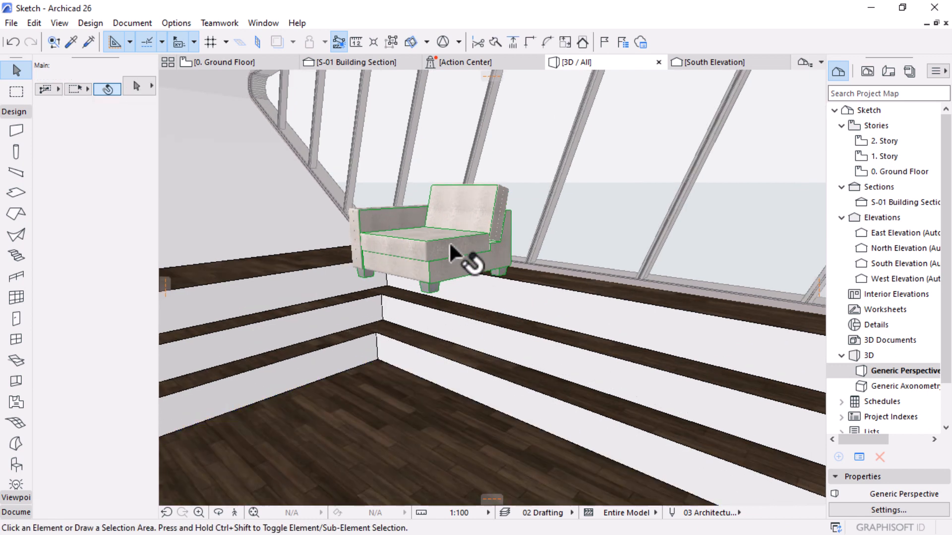
key("ctrl+d")
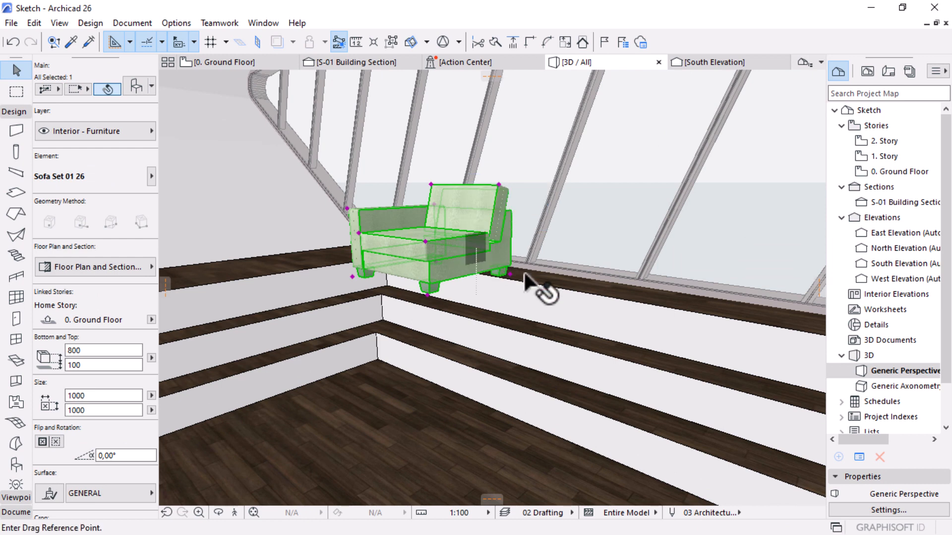
left_click(510, 275)
left_click(508, 323)
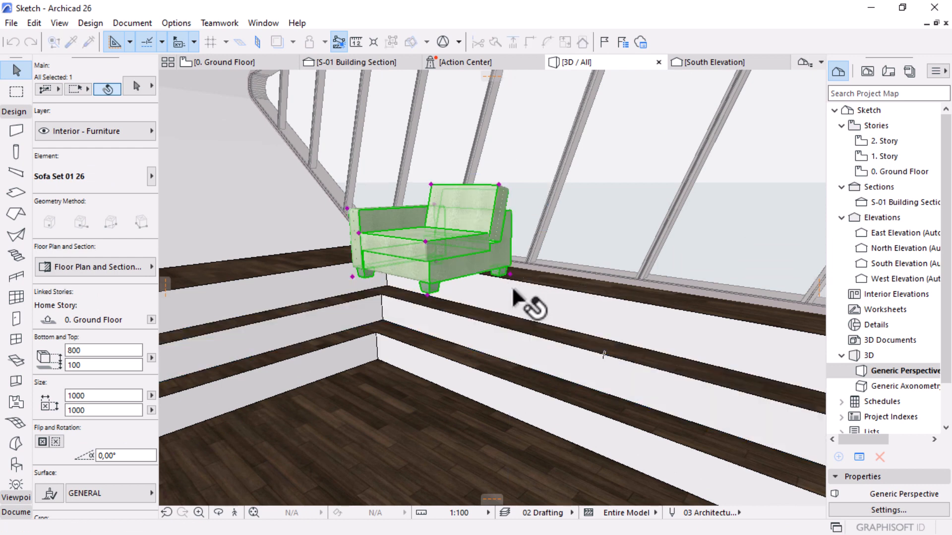
left_click(511, 272)
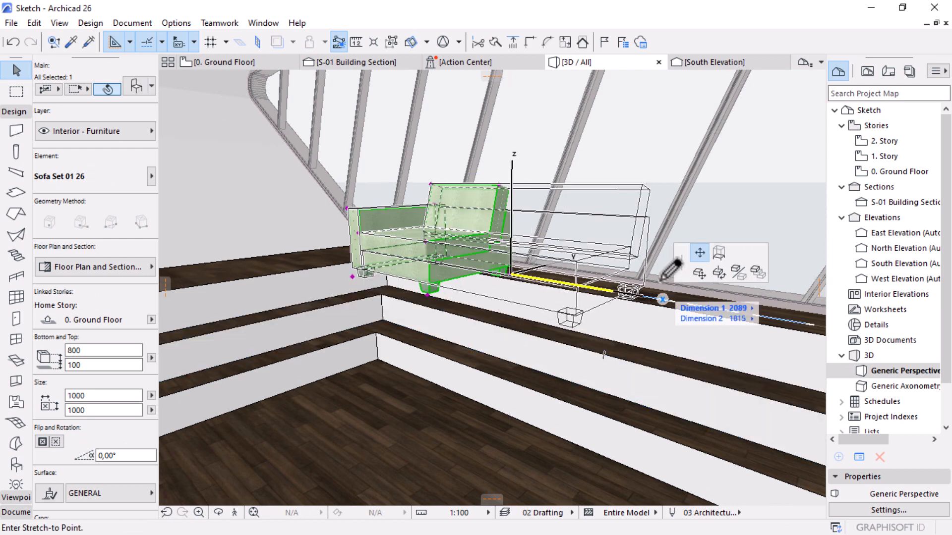
left_click(700, 274)
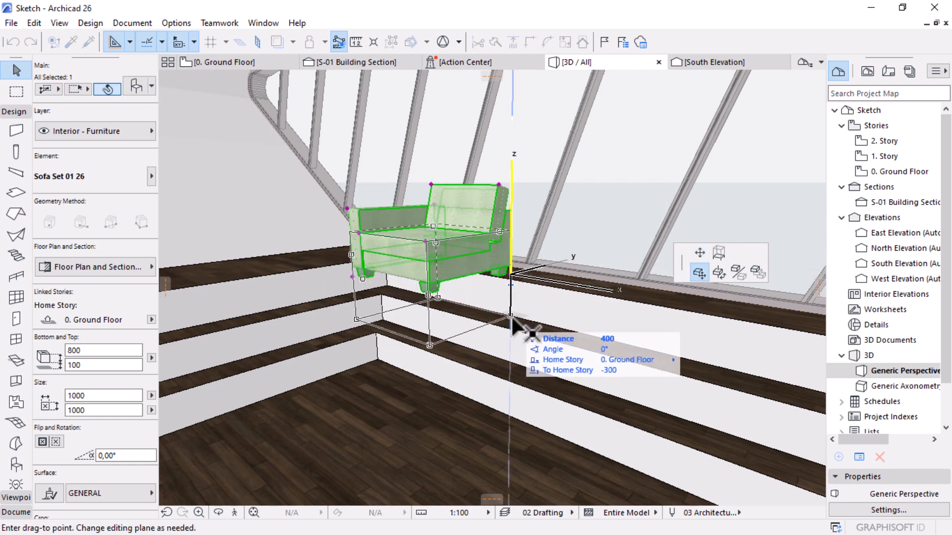
left_click(511, 316)
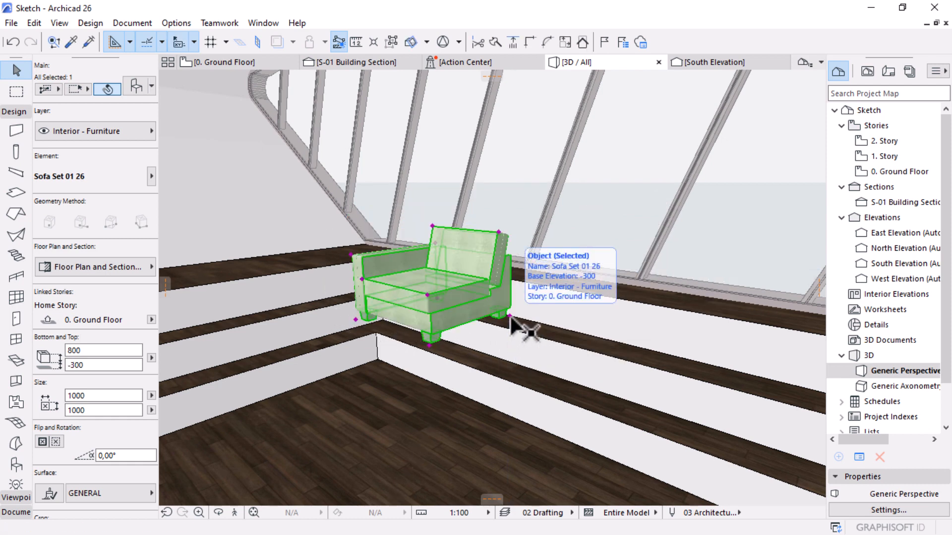
Step: Lower the armchair another 300 to an elevation of -600, snapping it to the step below
scroll(443, 296, "up", 2)
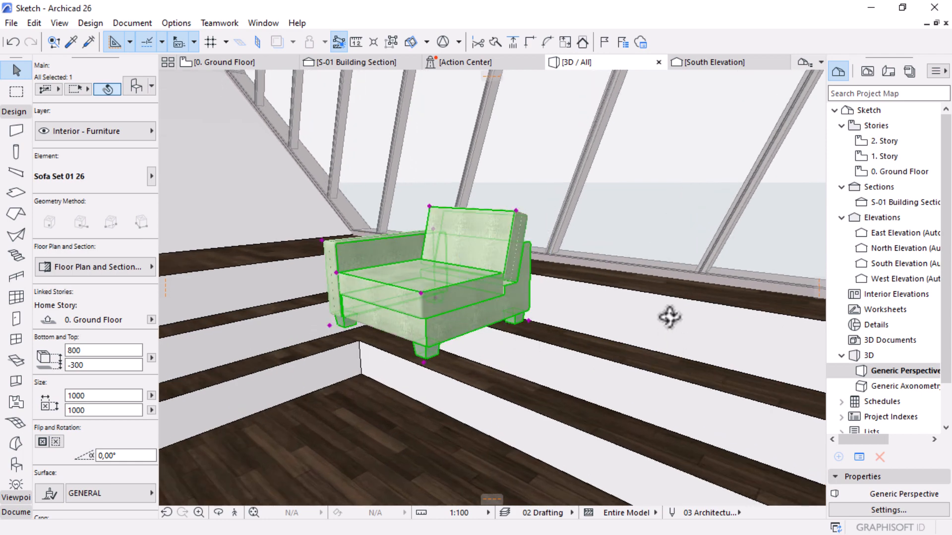
middle_click_drag(669, 316, 621, 291, "shift")
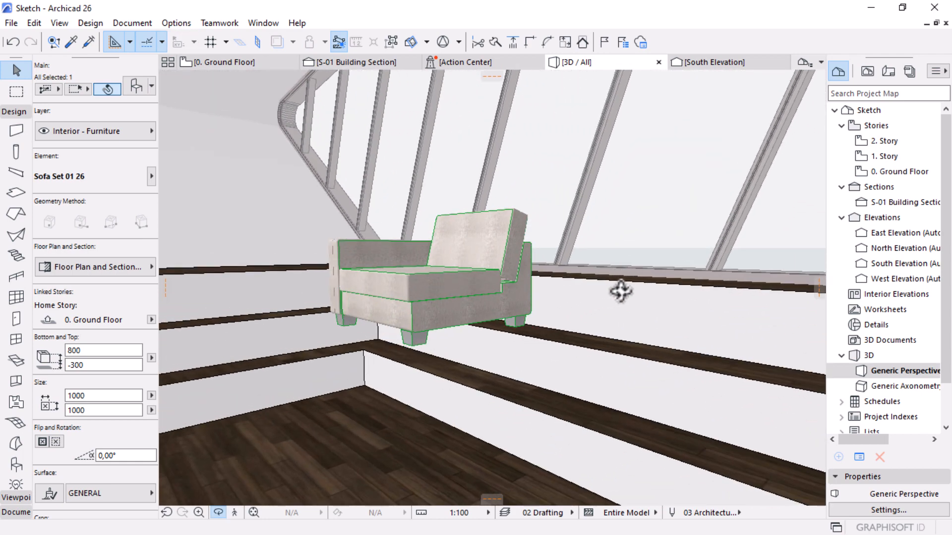
left_click(530, 326)
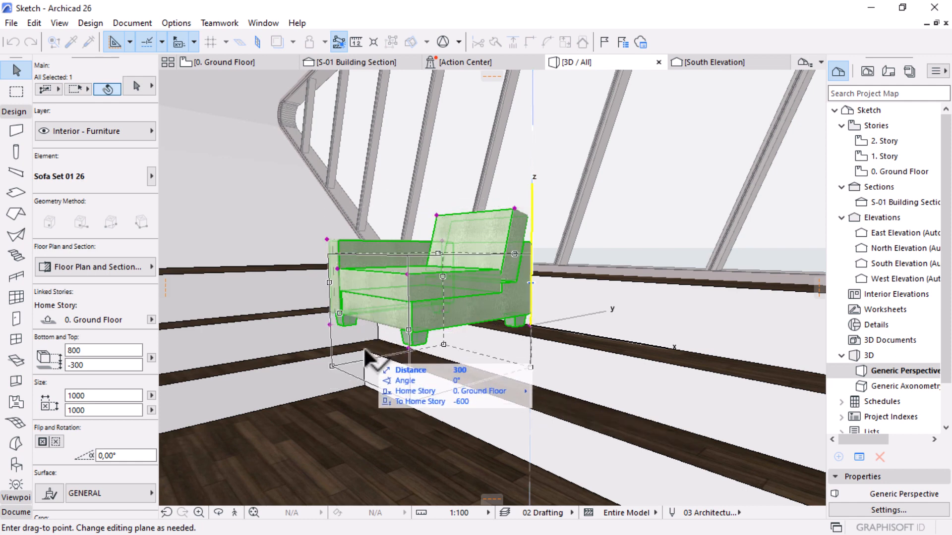
left_click(366, 347)
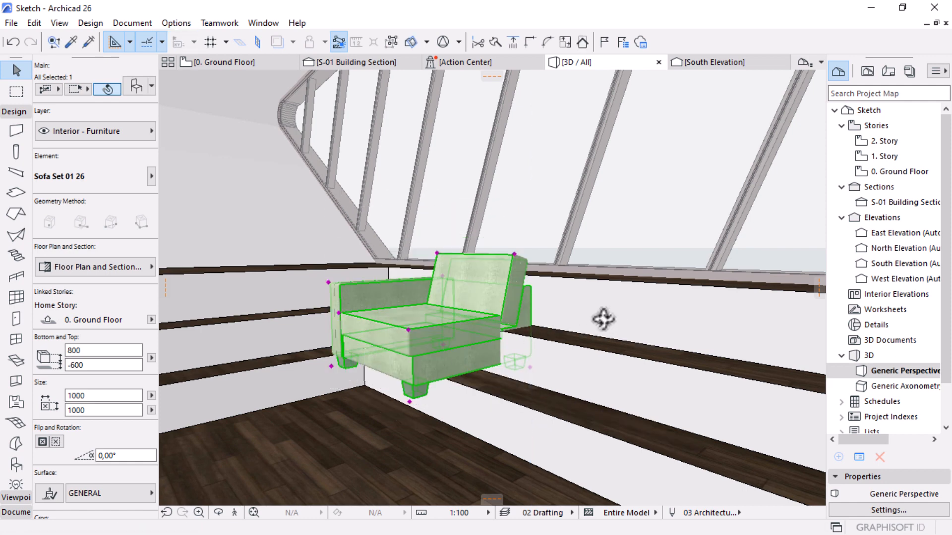
Step: Turn off the Leg option in the armchair's sofa set settings and apply the change
middle_click_drag(603, 318, 525, 333, "shift")
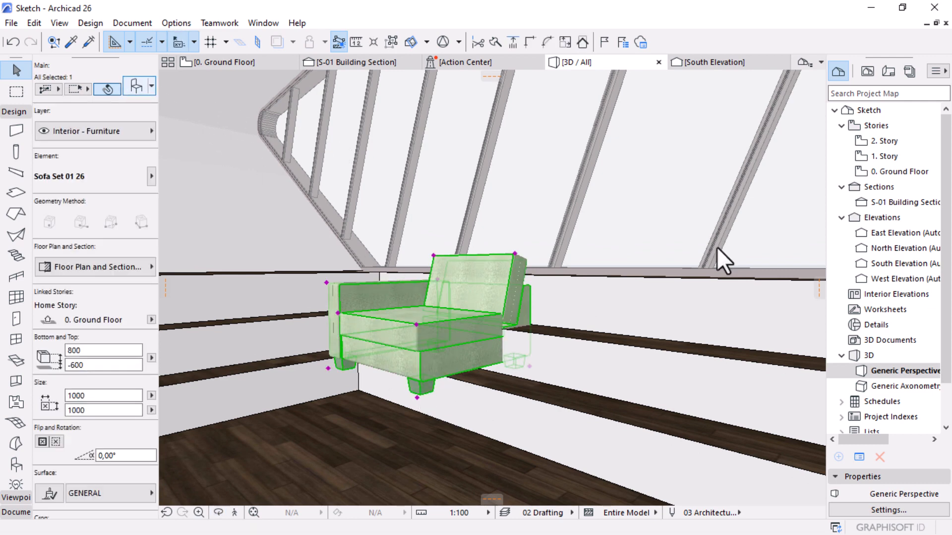
key("ctrl+t")
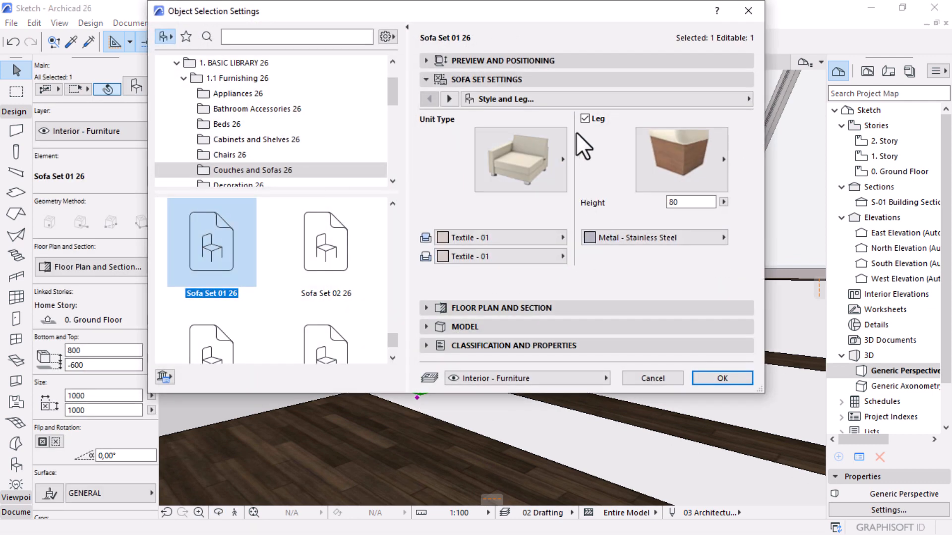
left_click(584, 119)
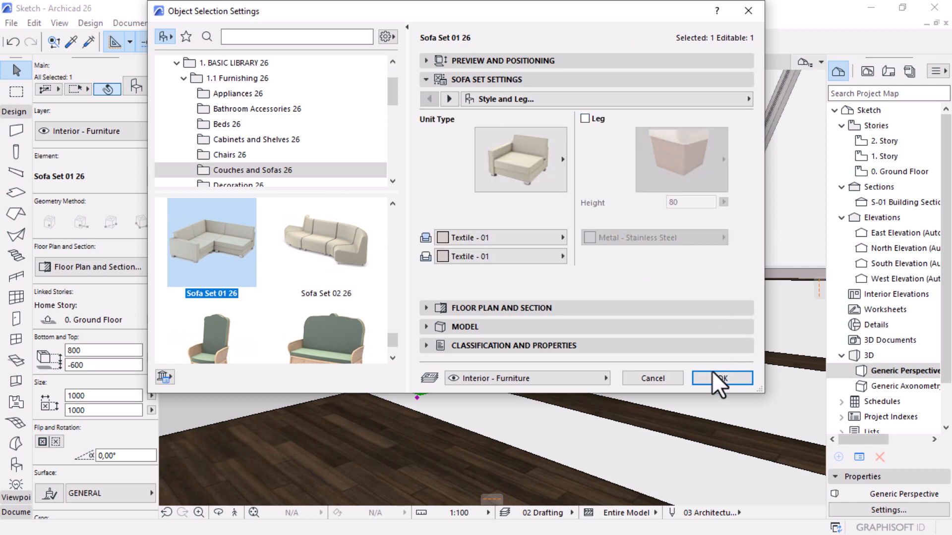
left_click(721, 378)
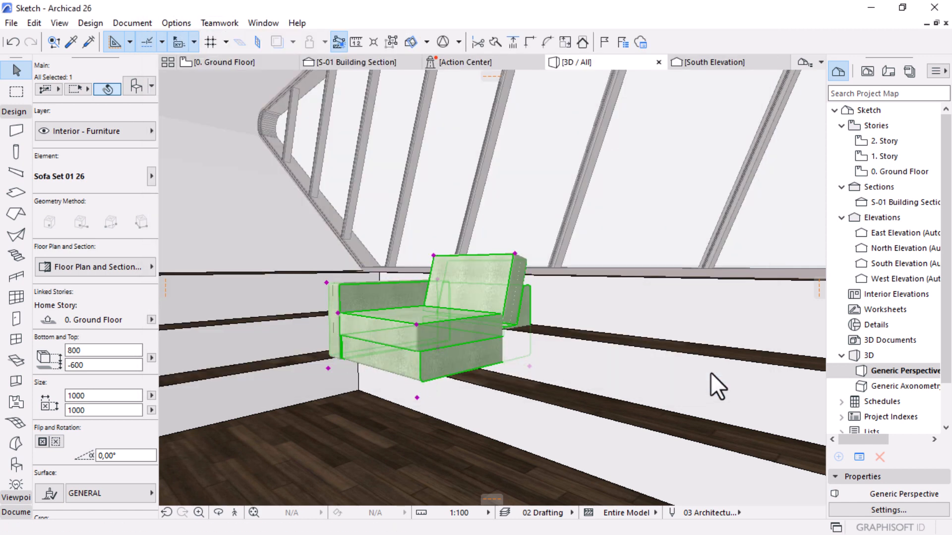
Step: In the S-01 Building Section, move the legless armchair vertically down onto the step beneath it, to a base elevation of -682
key("Escape")
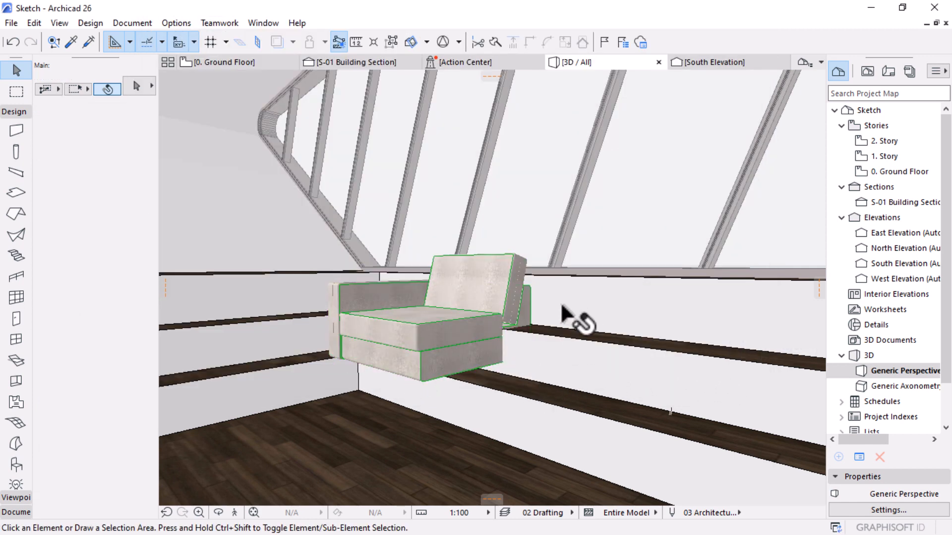
left_click_drag(483, 356, 541, 365)
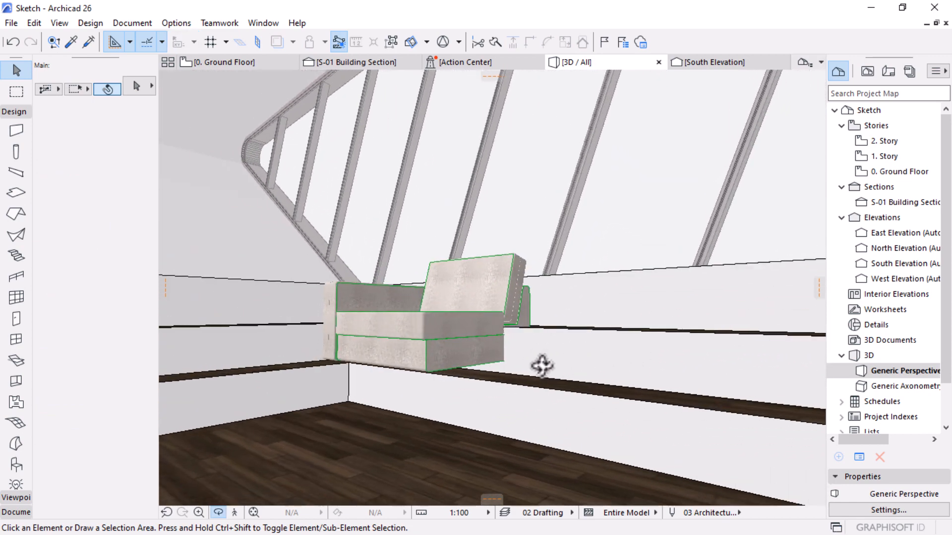
left_click(444, 358)
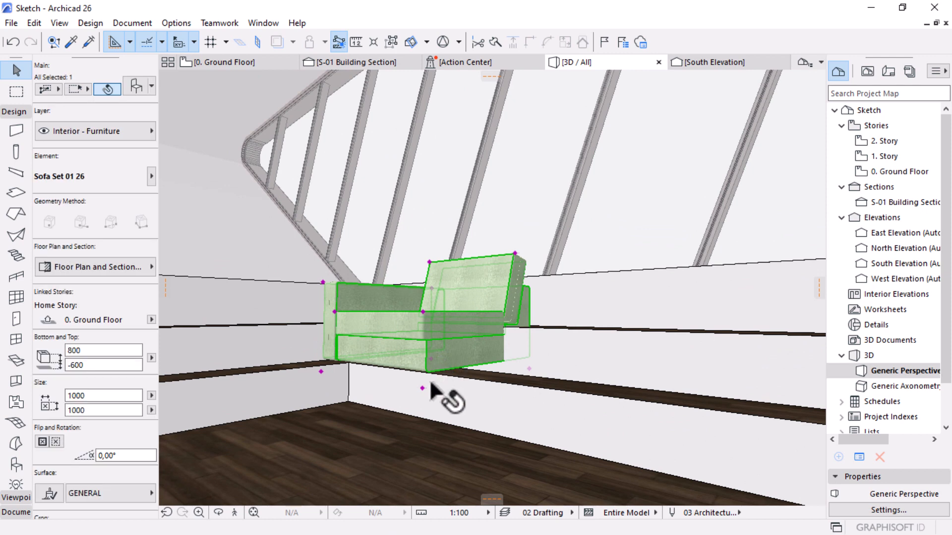
left_click(235, 64)
key("Escape")
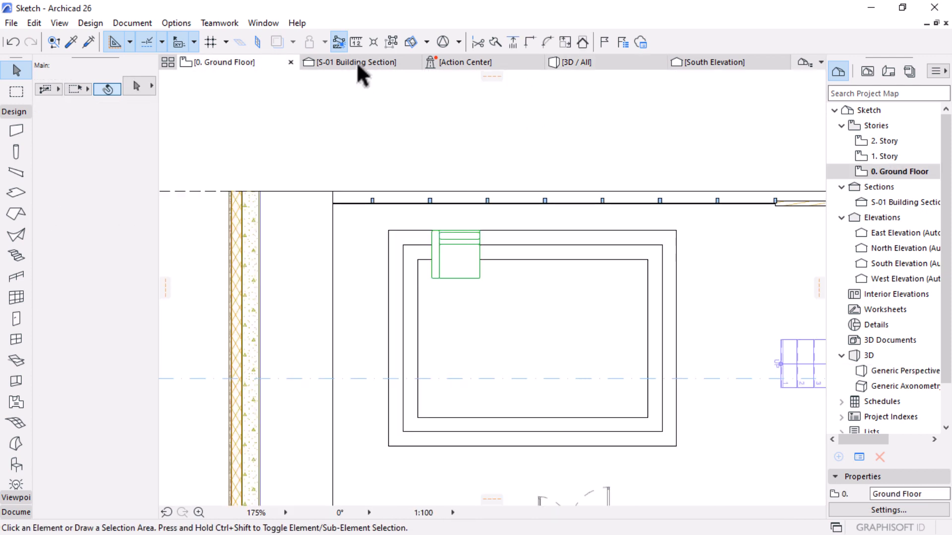
left_click(357, 64)
scroll(465, 272, "up", 1)
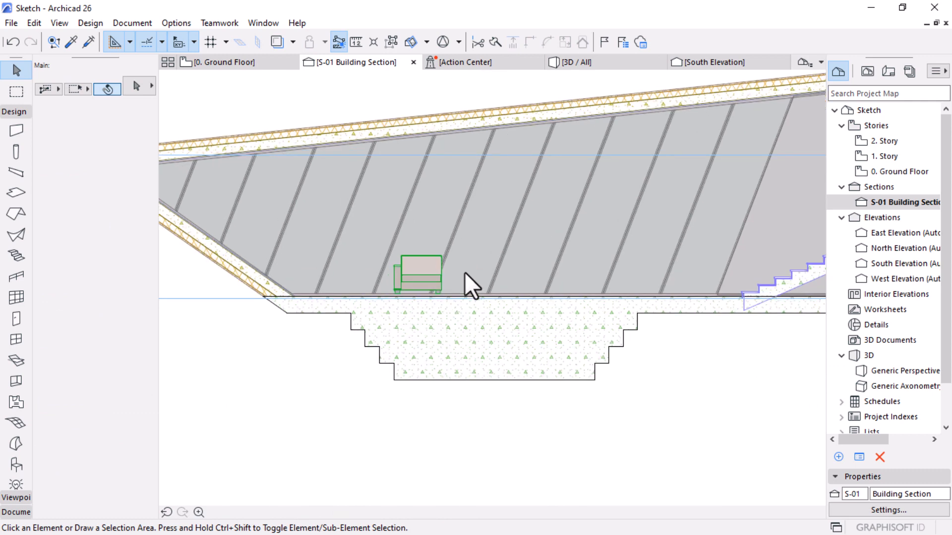
scroll(379, 335, "up", 5)
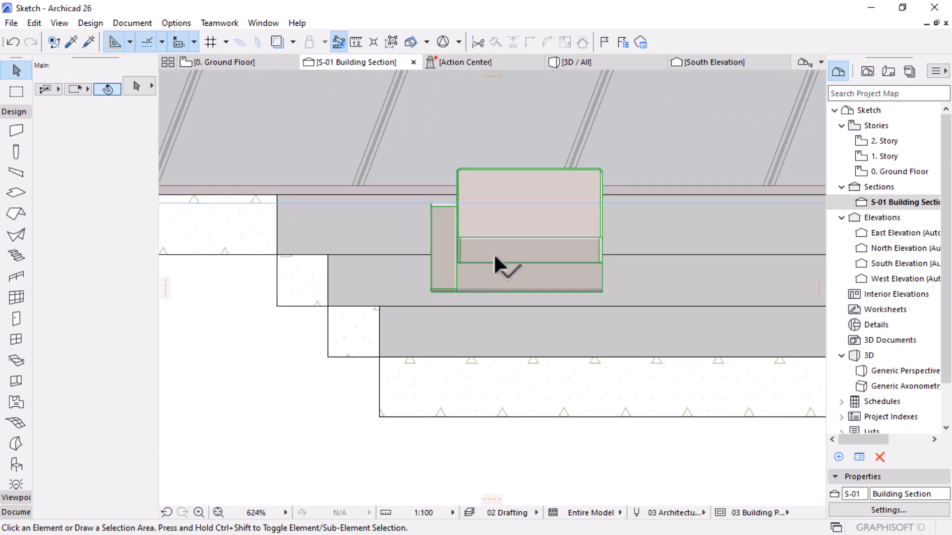
left_click_drag(517, 222, 433, 296)
key("Escape")
key("ctrl+d")
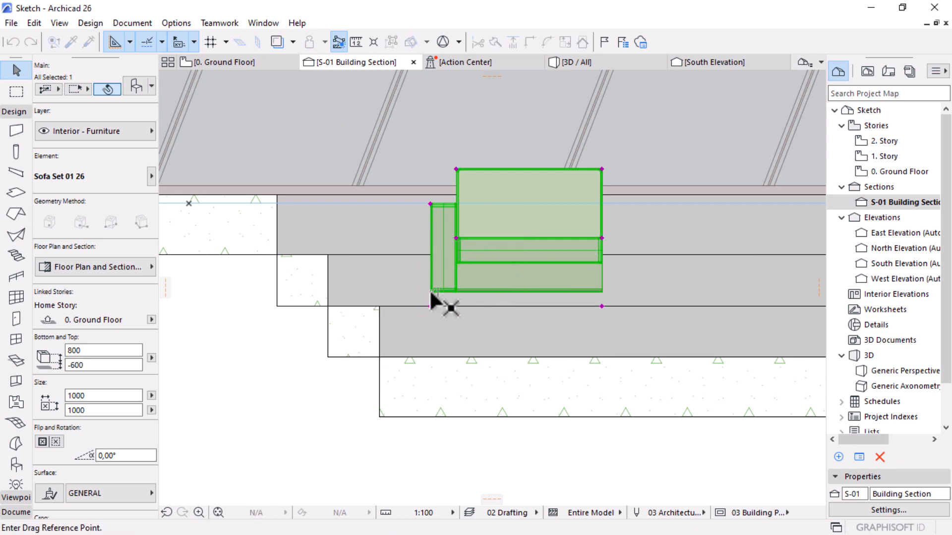
left_click(431, 293)
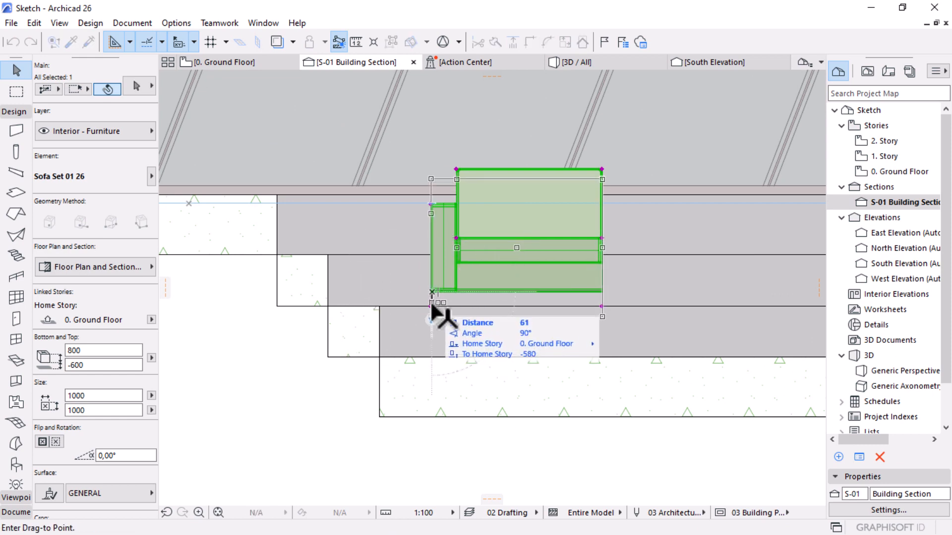
left_click(429, 302)
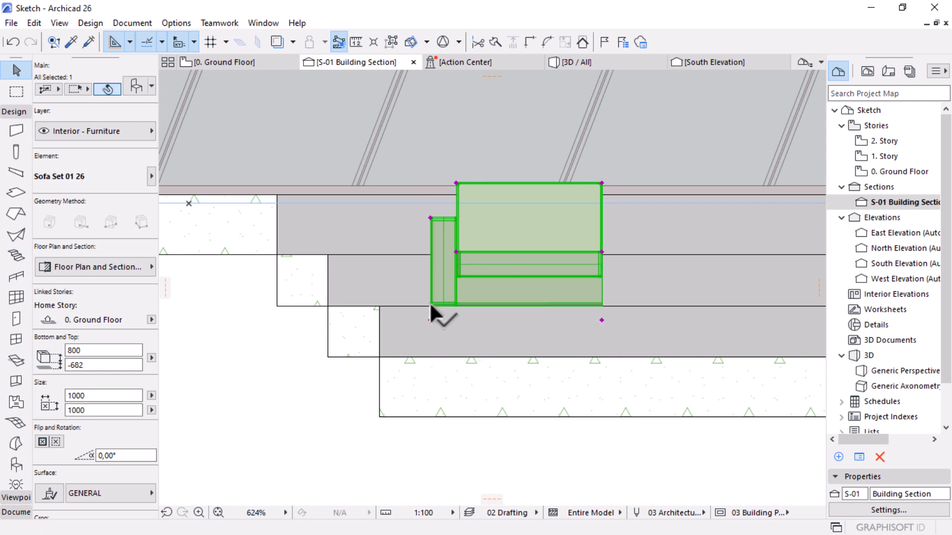
key("Escape")
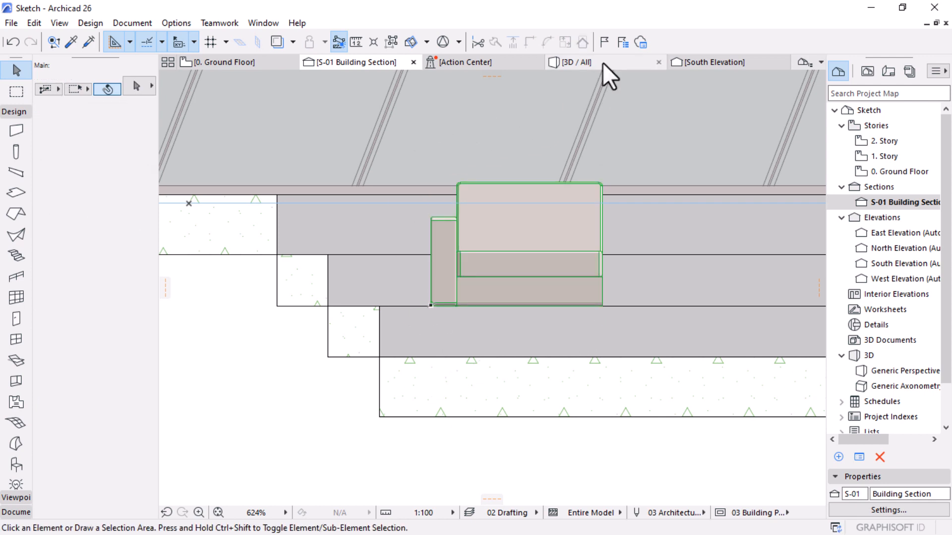
Step: In the 3D view, offset all inner edges of the -600 step slab inward so its tread extends beyond the armchair
left_click(602, 62)
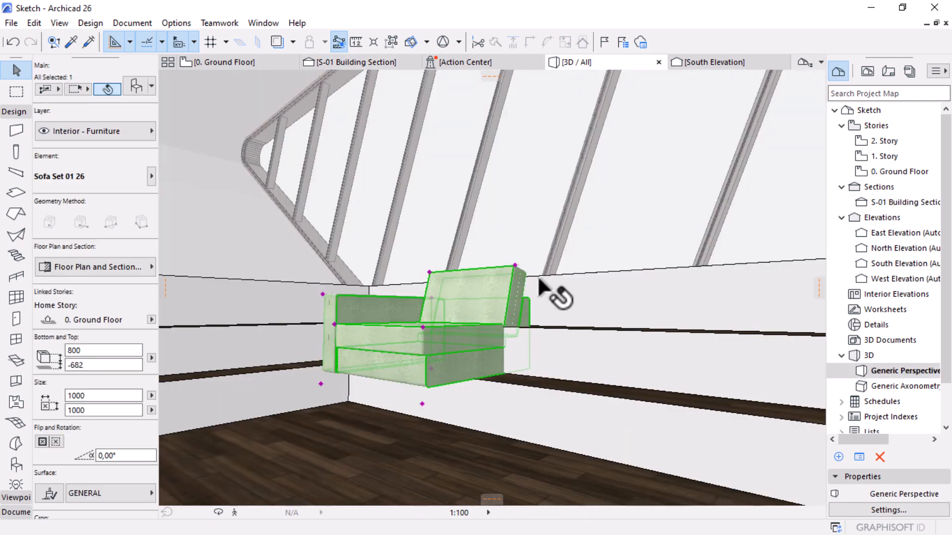
mouse_move(488, 384)
left_mouse_down()
mouse_move(403, 451)
mouse_move(383, 417)
mouse_move(385, 406)
mouse_move(395, 416)
mouse_move(476, 390)
left_mouse_up()
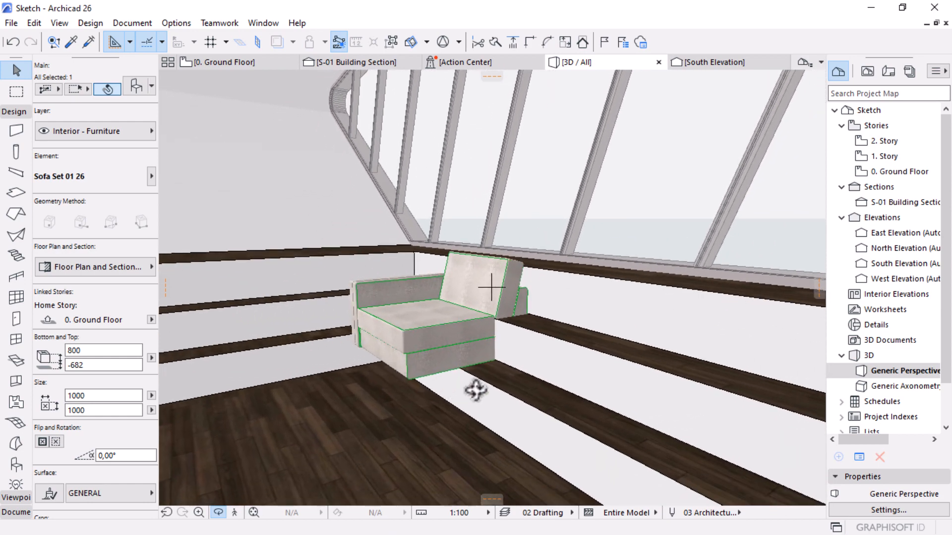
key("Escape")
left_click(482, 381)
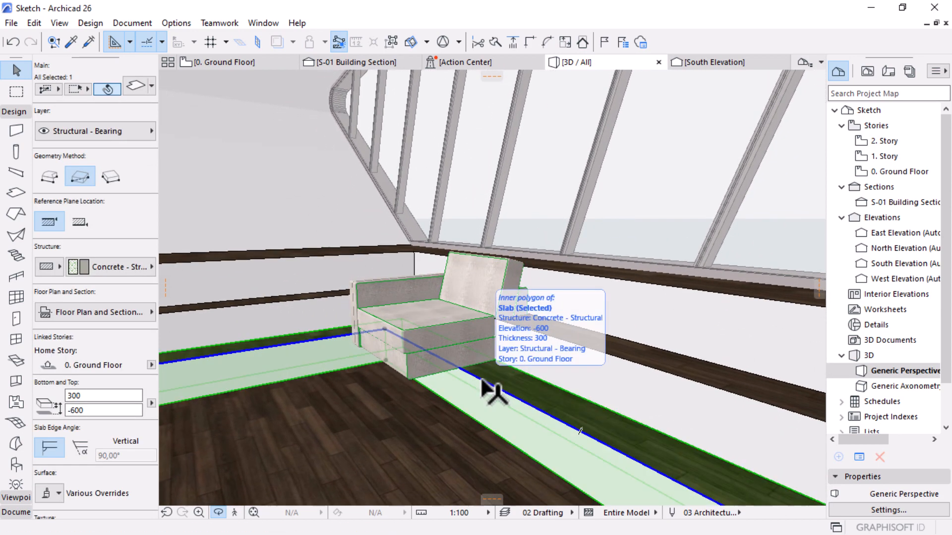
left_click(482, 380)
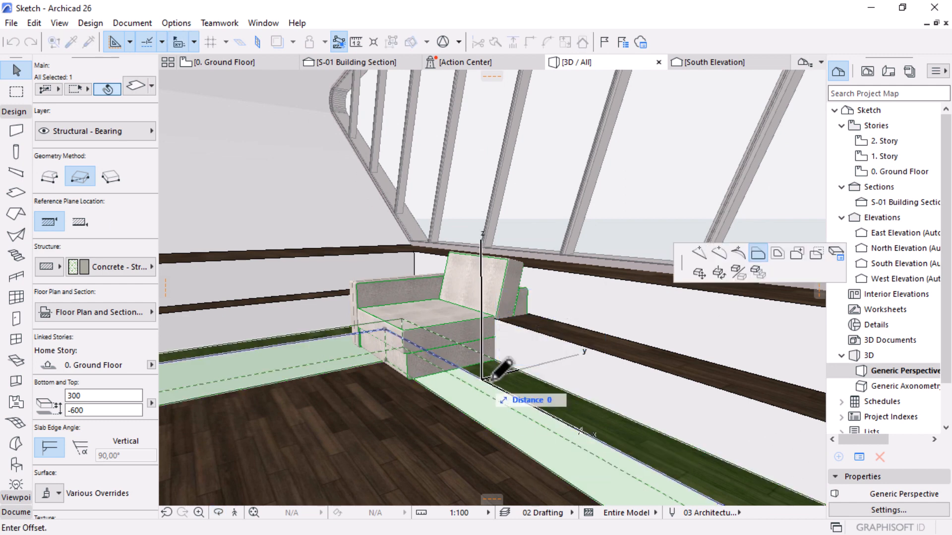
left_click(776, 250)
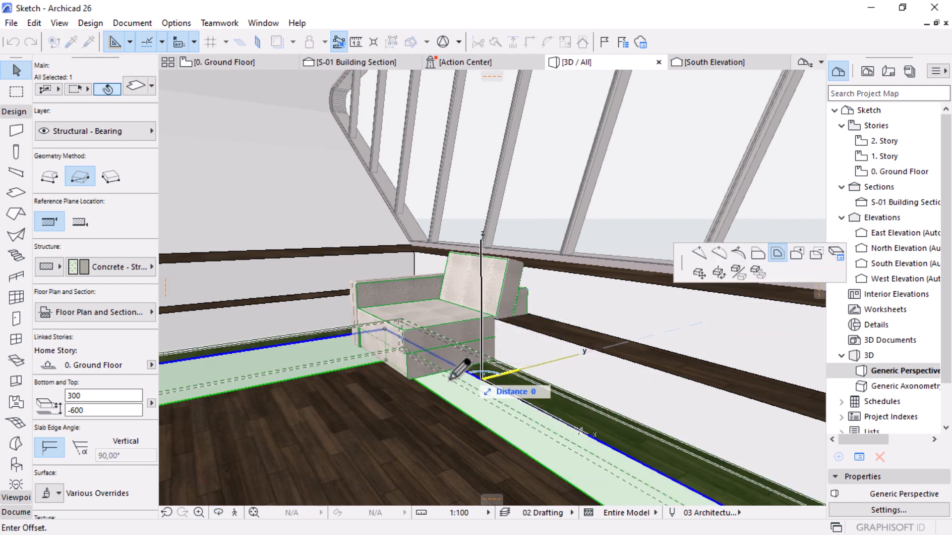
left_click(372, 382)
middle_click_drag(389, 414, 466, 302, "shift")
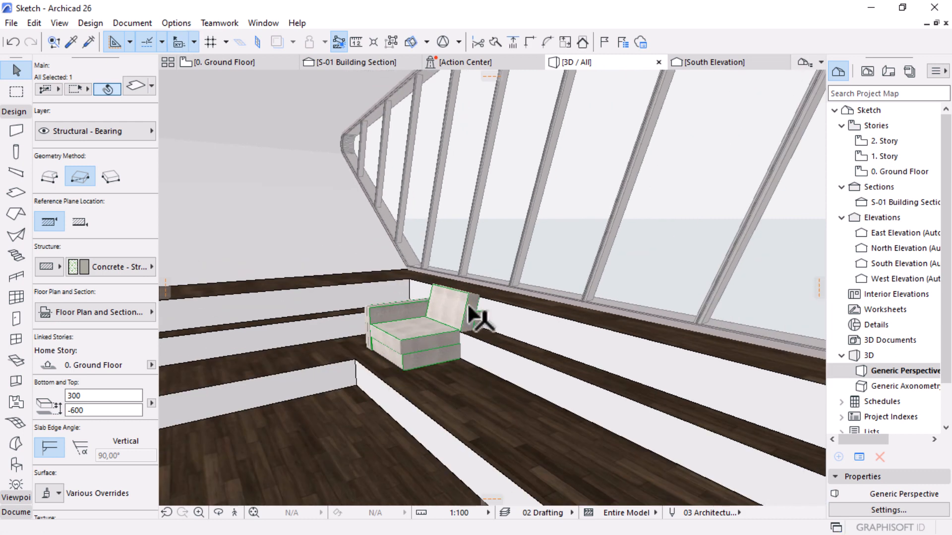
scroll(467, 302, "up", 1)
key("Escape")
scroll(260, 311, "up", 1)
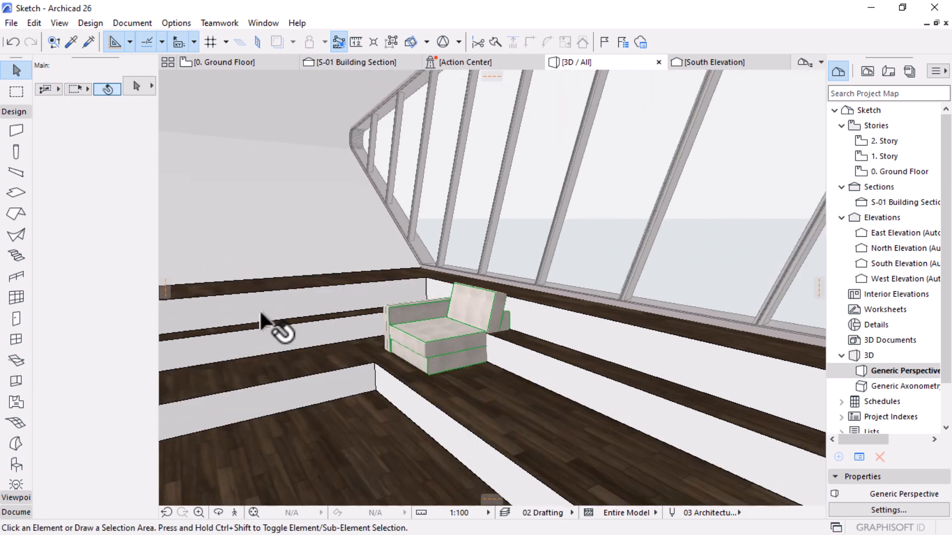
scroll(261, 313, "up", 1)
middle_click_drag(337, 383, 182, 101, "shift")
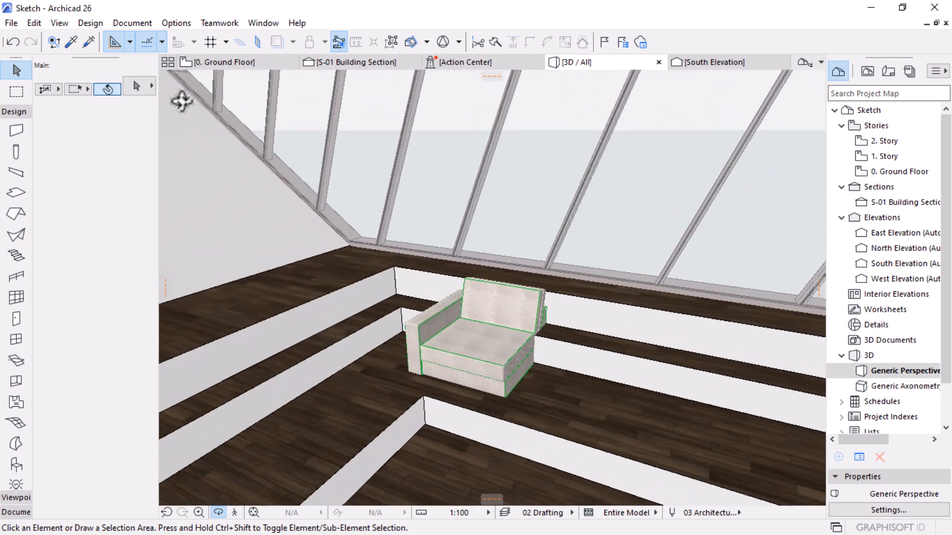
Step: On the Ground Floor plan, mirror a copy of the armchair about the vertical centre axis of the sunken seating area
left_click(225, 62)
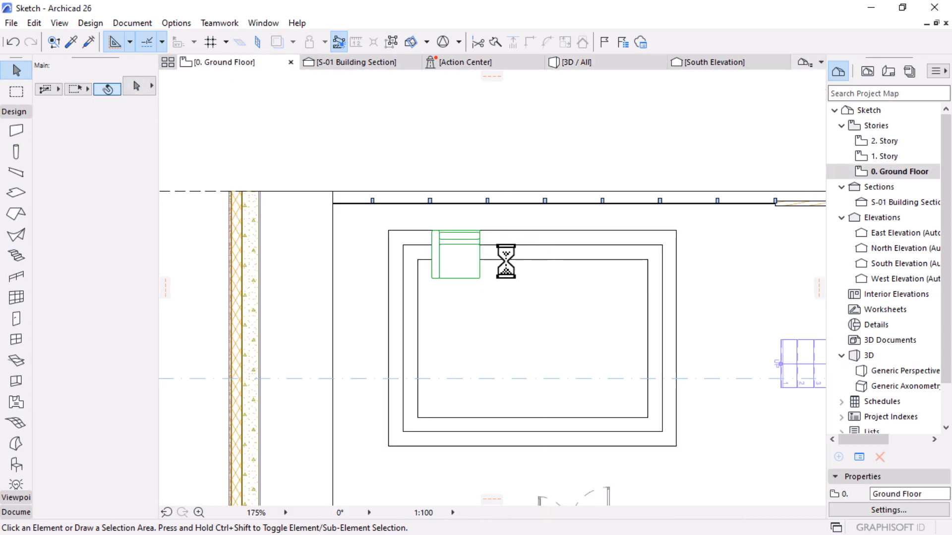
left_click(479, 279)
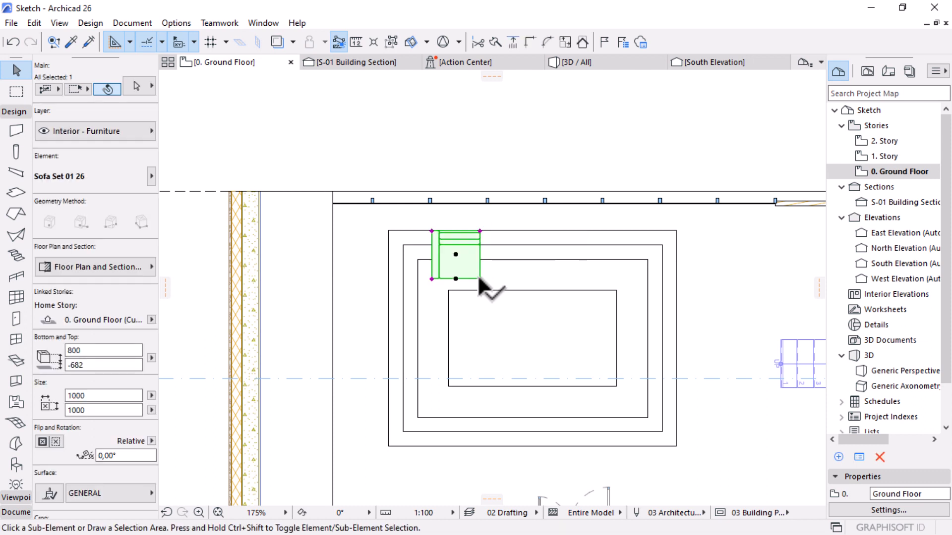
key("ctrl+alt+m")
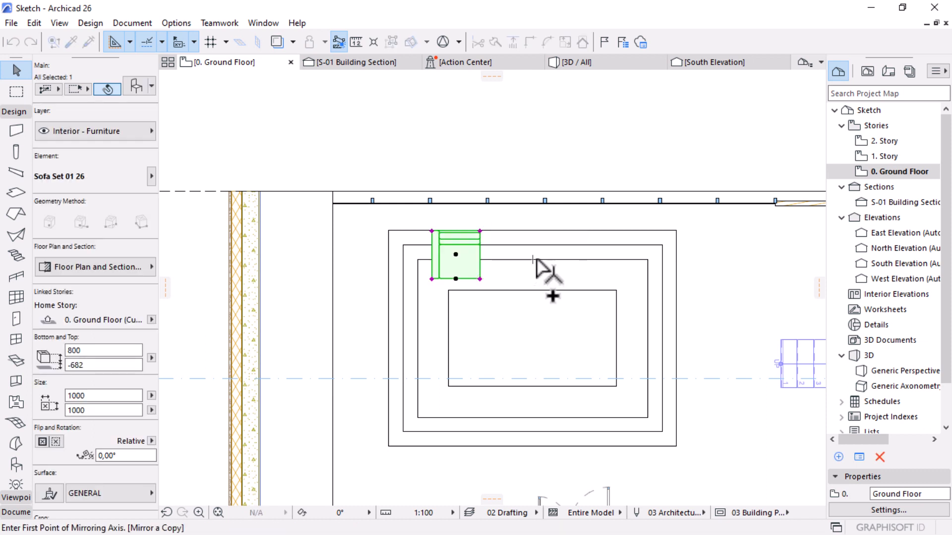
left_click(532, 257)
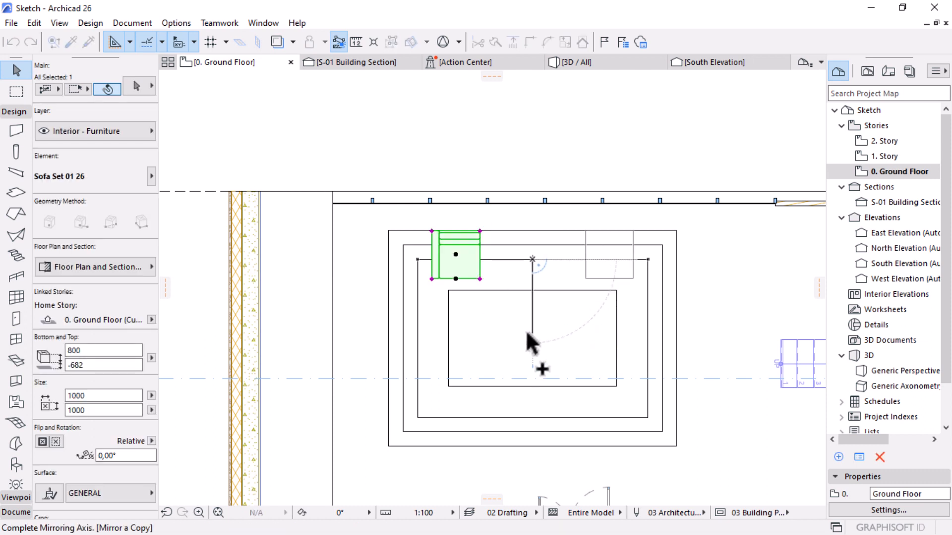
left_click(533, 337)
Step: Copy the mirrored end unit into the gap between the two armchairs and set the copy's unit type to Standard
key("ctrl+alt+d")
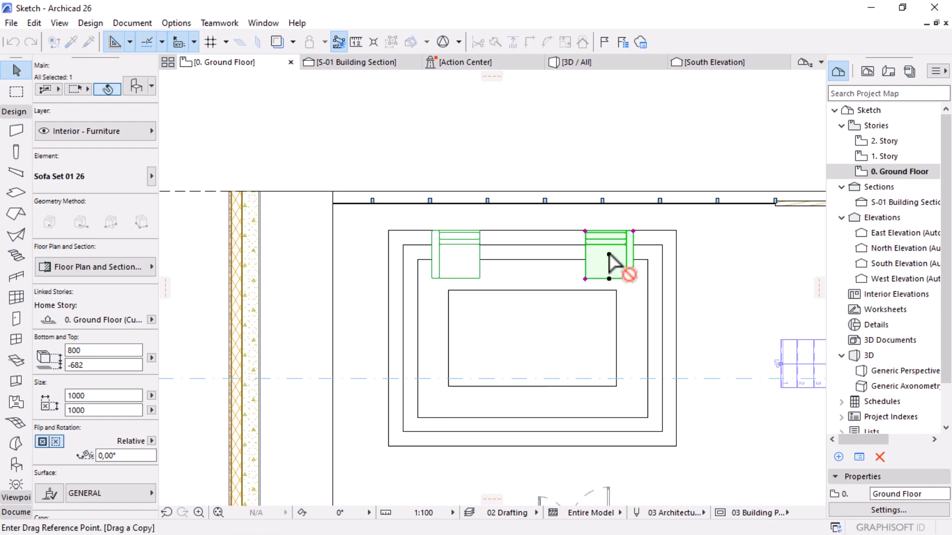
left_click(609, 254)
left_click(523, 254)
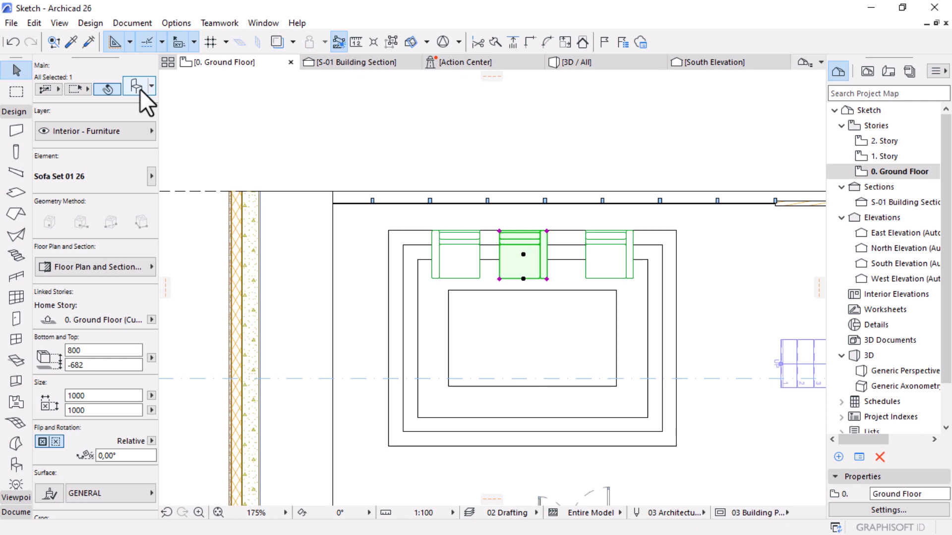
left_click(138, 90)
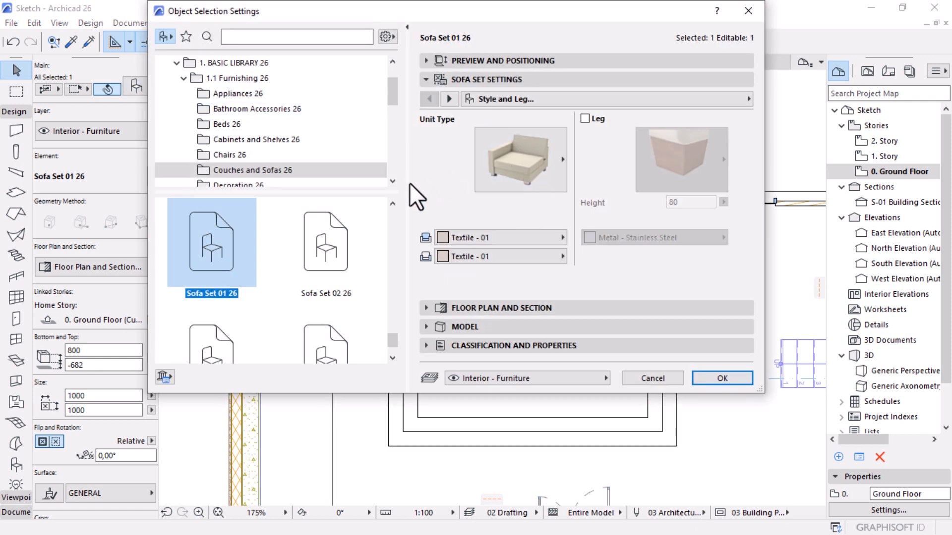
left_click(525, 176)
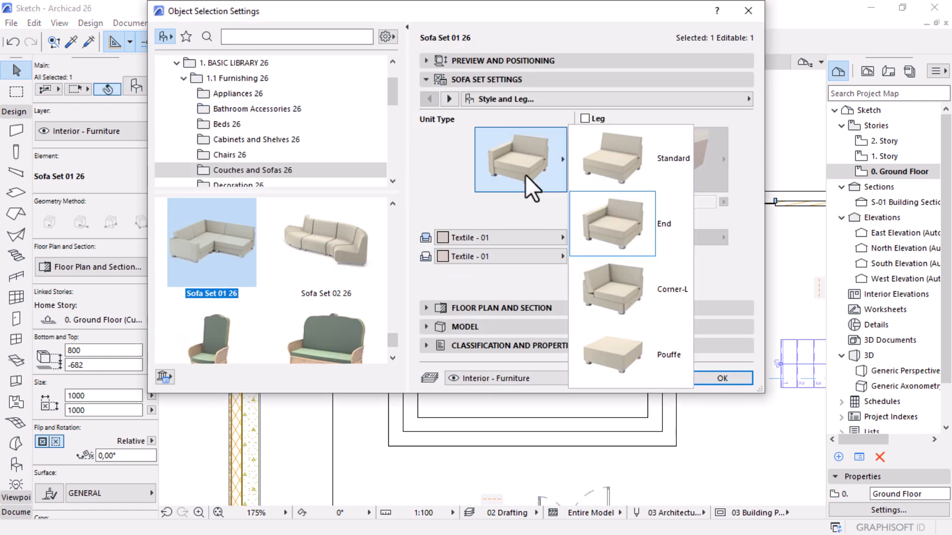
left_click(611, 160)
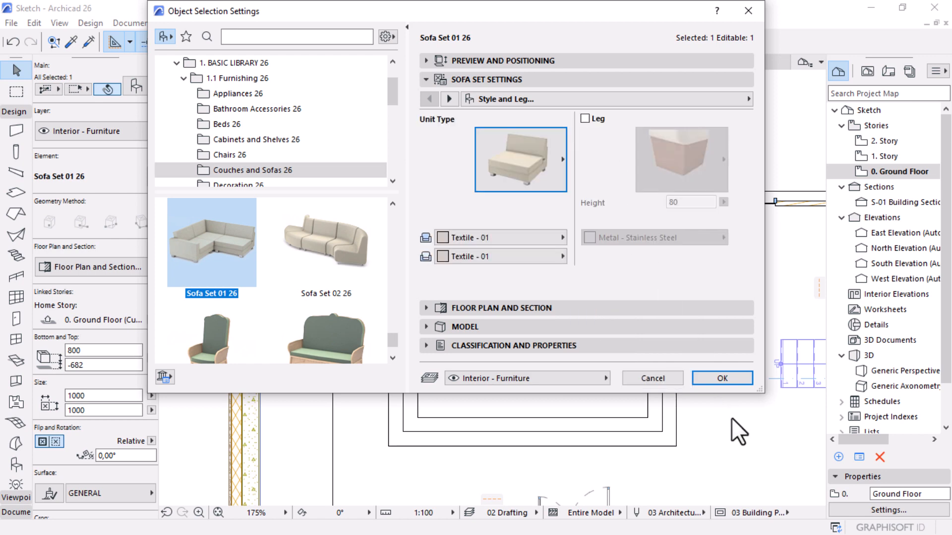
left_click(729, 378)
Step: Snap the Standard unit against the left-hand end unit and place a copy of it directly alongside to continue the row
scroll(551, 233, "up", 3)
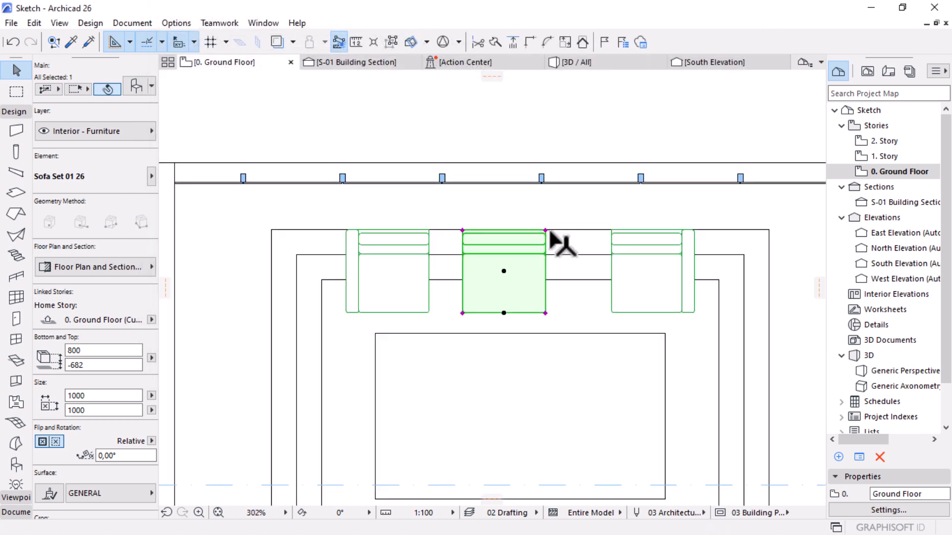
left_click(462, 230)
left_click(430, 230)
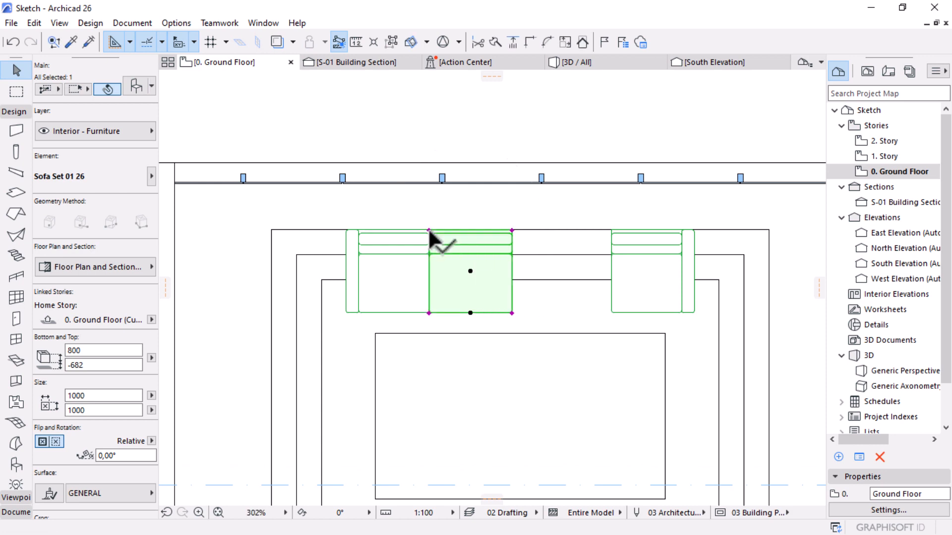
key("ctrl+shift+d")
left_click(429, 230)
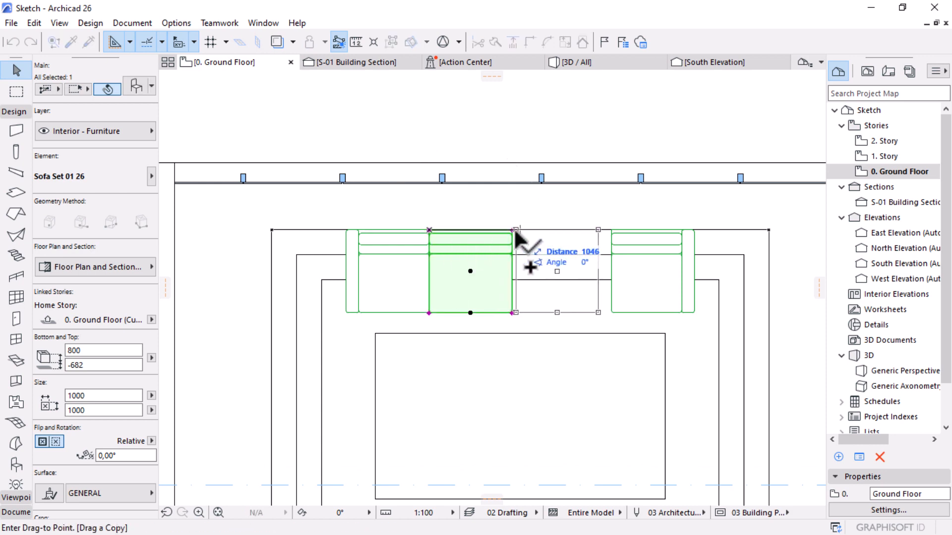
left_click(514, 231)
Step: Transfer the settings of the adjacent Standard sofa unit to the detached mirrored end unit at the right of the row
left_click(639, 241)
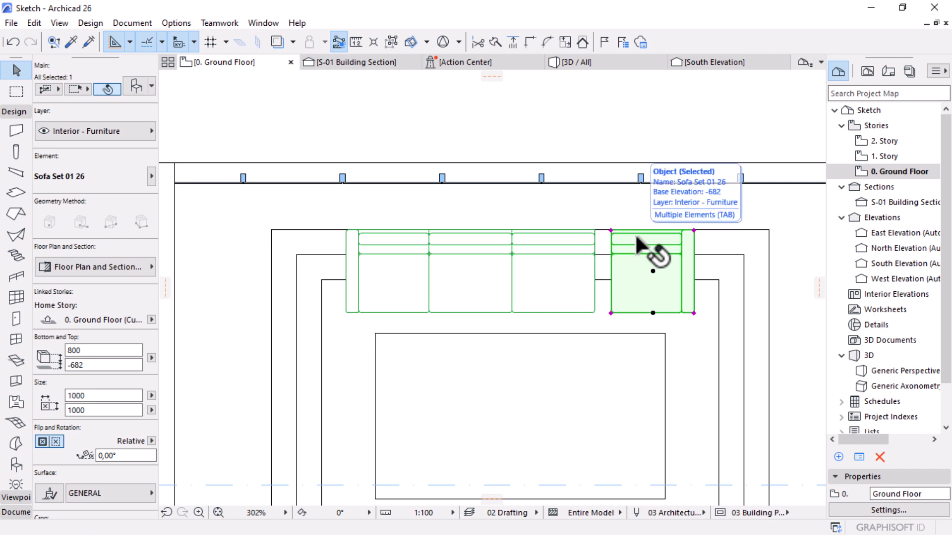
key("ctrl+d")
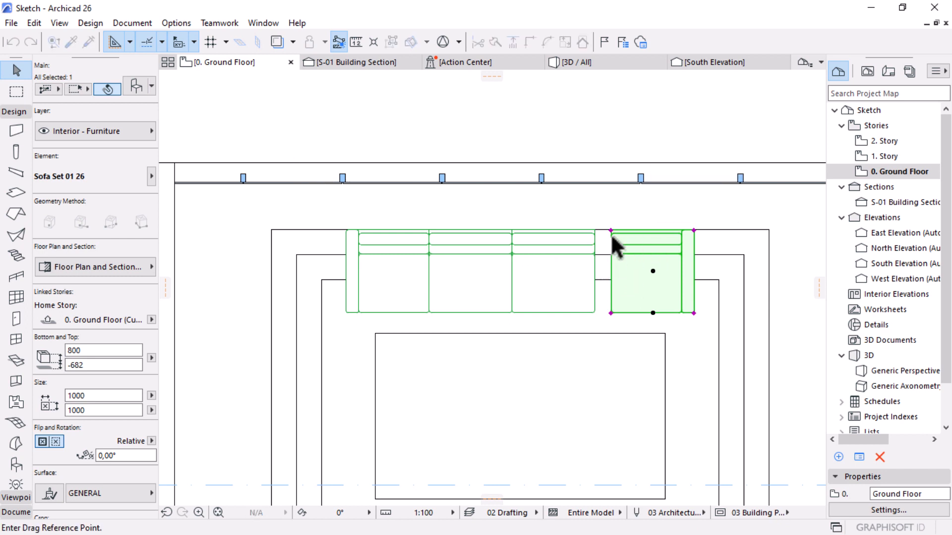
key("Escape")
key("Escape")
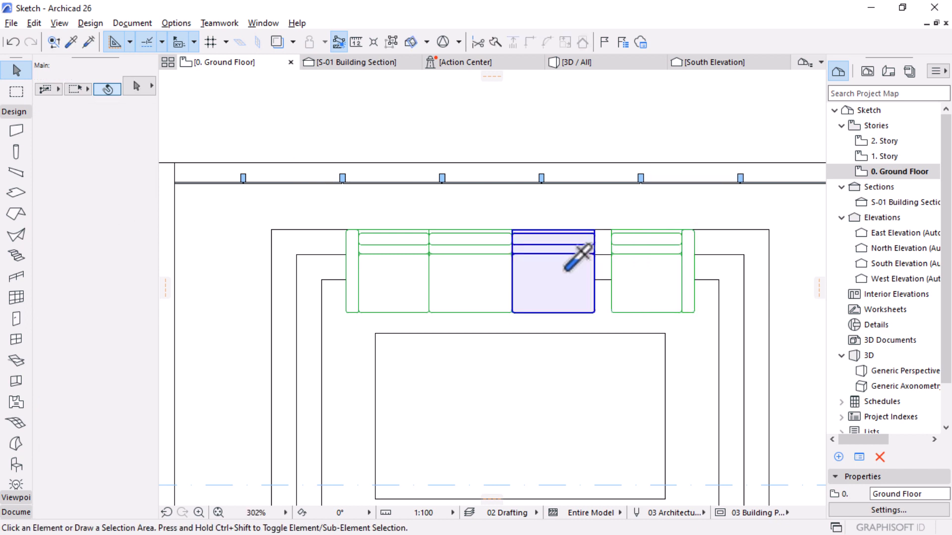
left_click(657, 267, "alt")
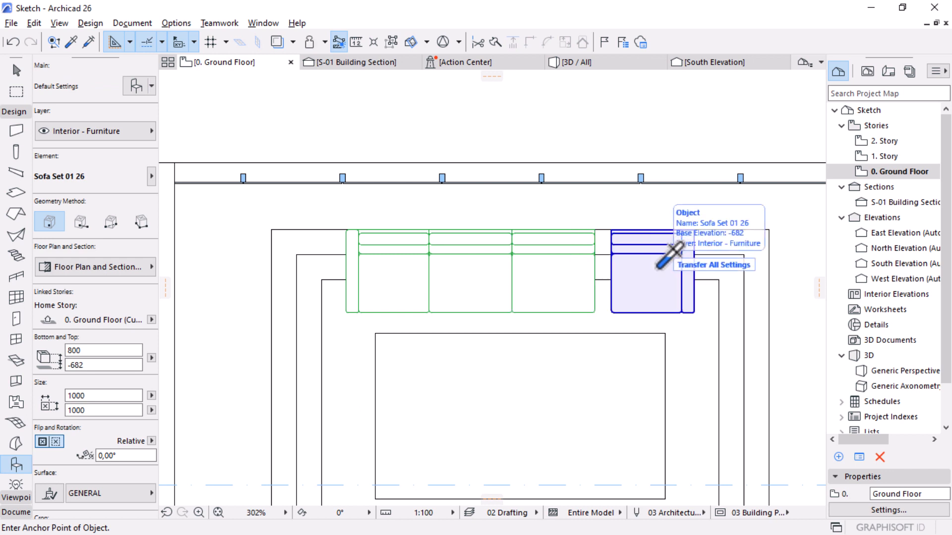
key("Escape")
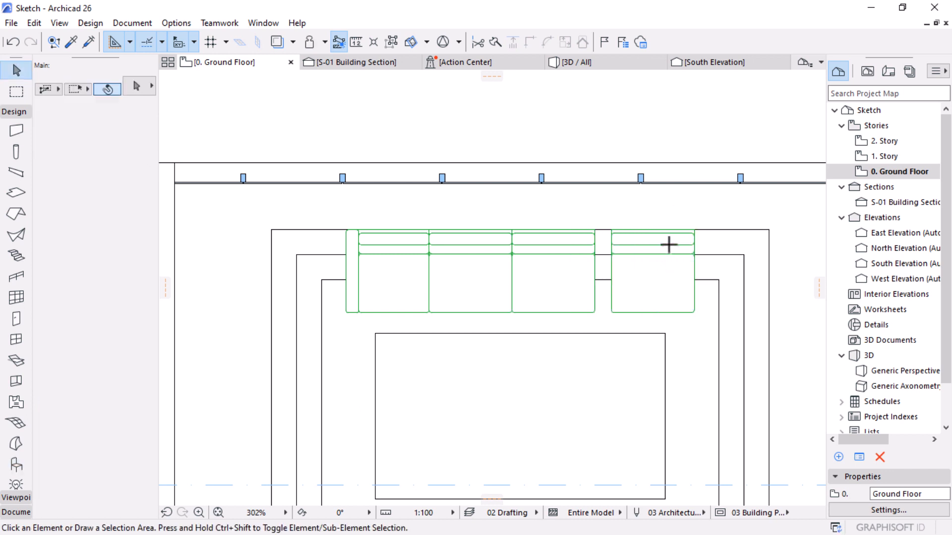
Step: Move the detached Standard sofa unit against the right end of the row to close the gap
left_click(662, 245)
key("ctrl+d")
left_click(611, 231)
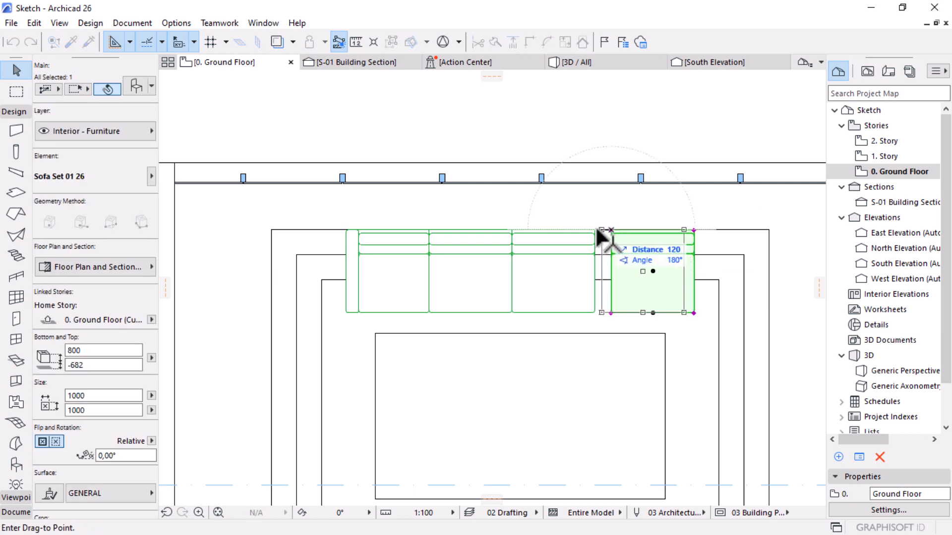
left_click(595, 230)
scroll(456, 261, "down", 3)
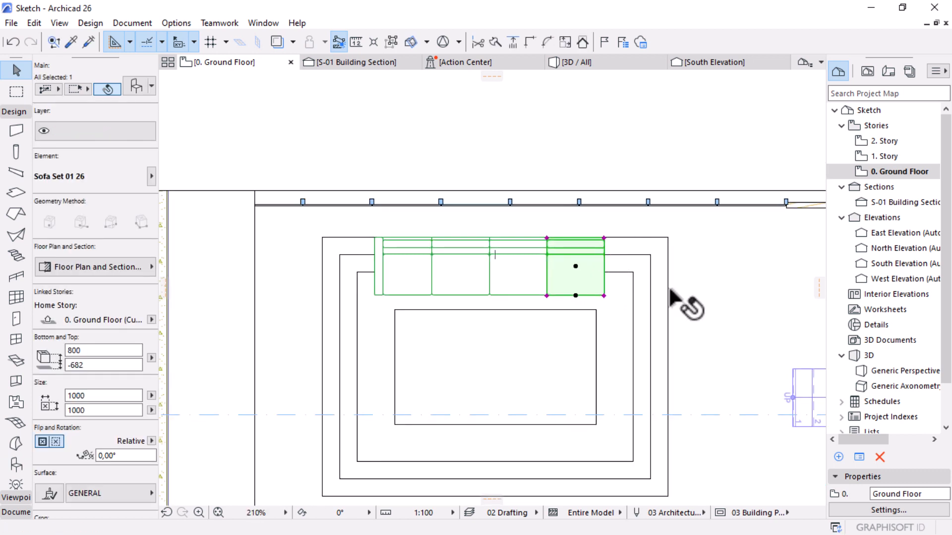
Step: Copy the right-hand end unit directly alongside the row and set the copy's unit type to Corner-L
key("ctrl+shift+d")
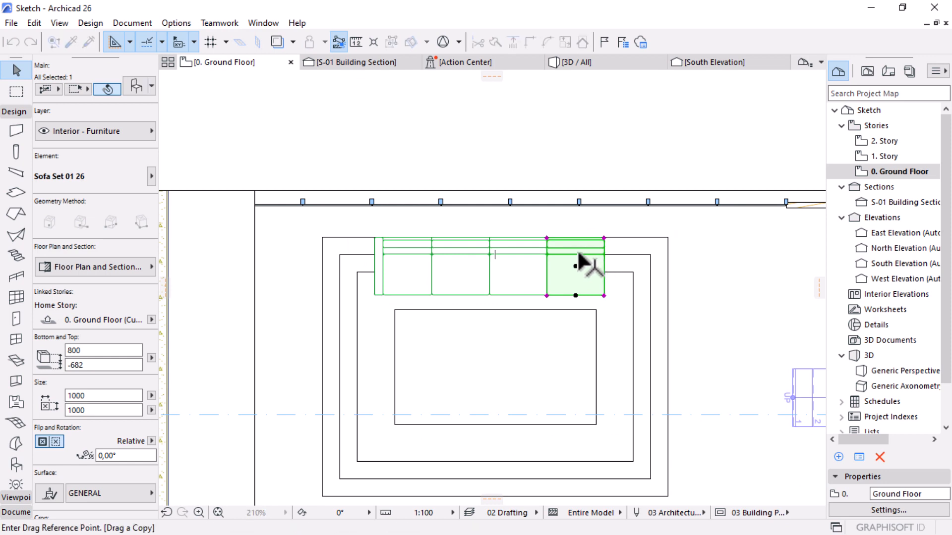
left_click(578, 254)
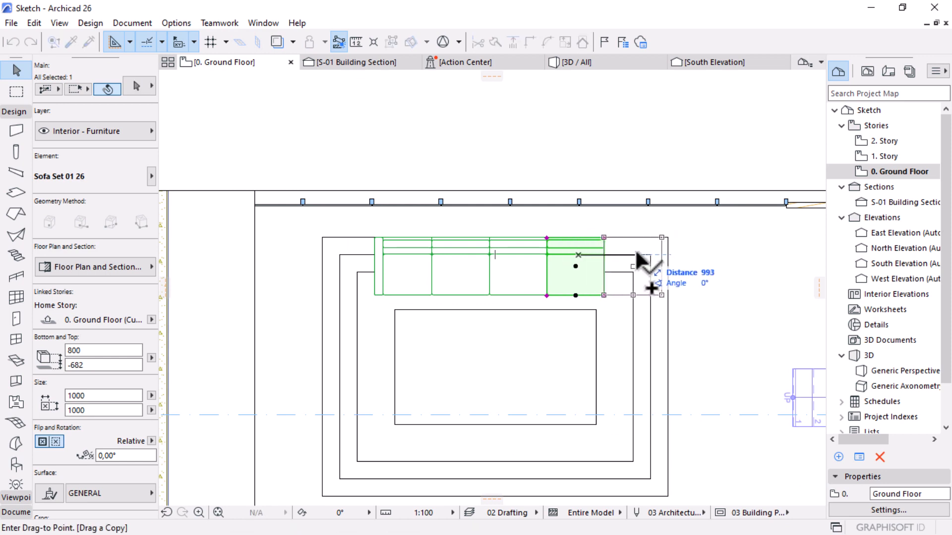
left_click(635, 255)
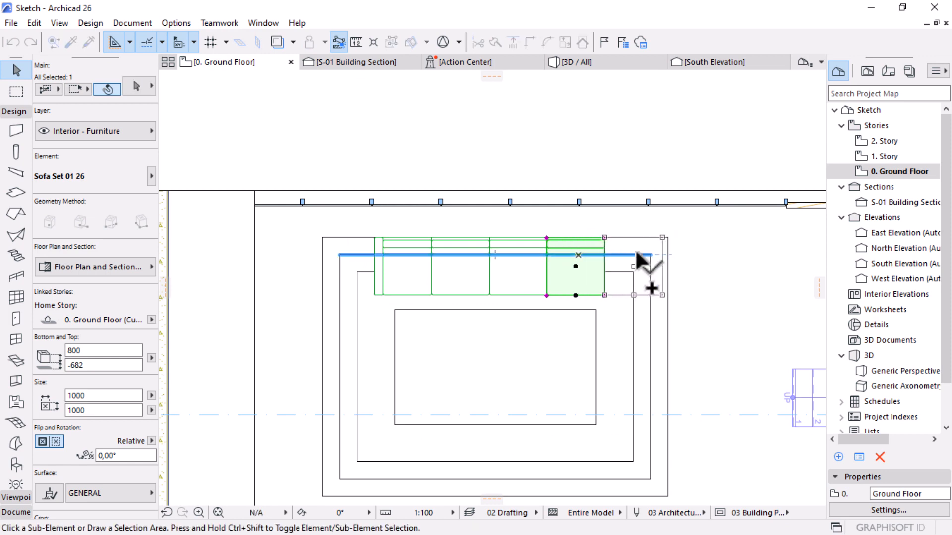
double_click(611, 243)
left_click(545, 177)
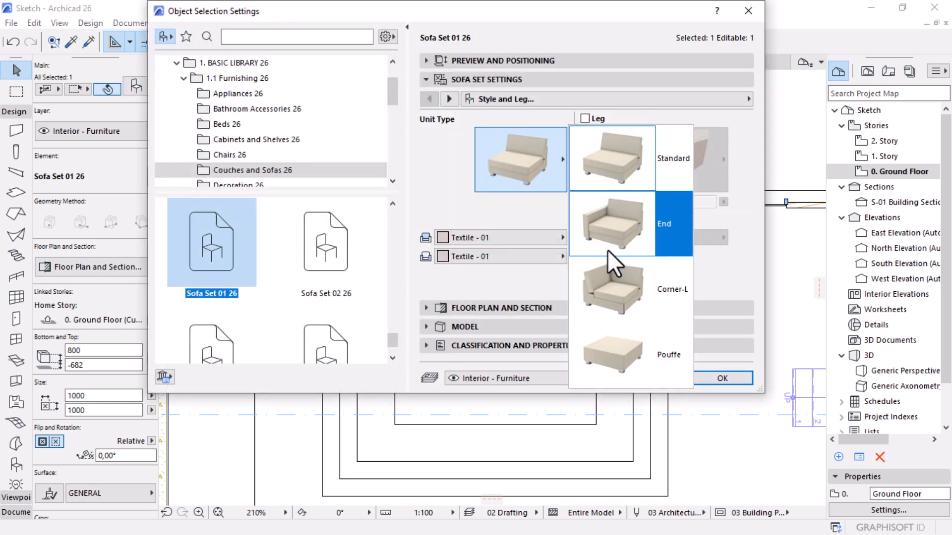
left_click(624, 300)
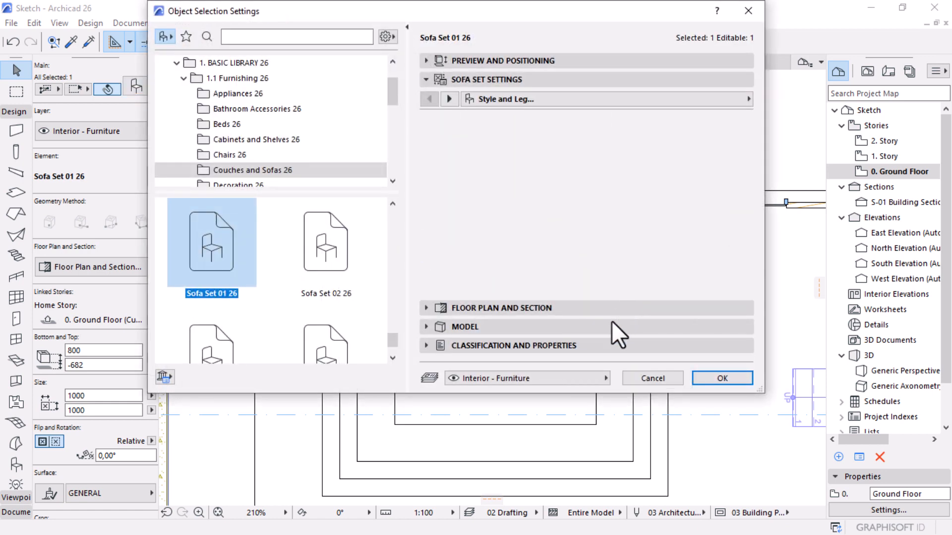
left_click(721, 378)
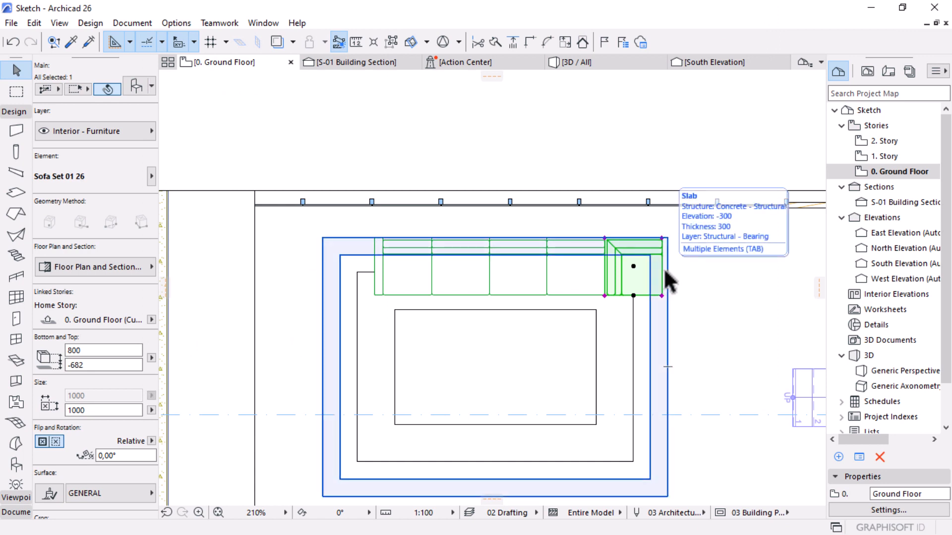
Step: Mirror the Corner-L unit about its own vertical centre axis so its backrests face the outer corner
left_click(633, 268)
left_click(737, 255)
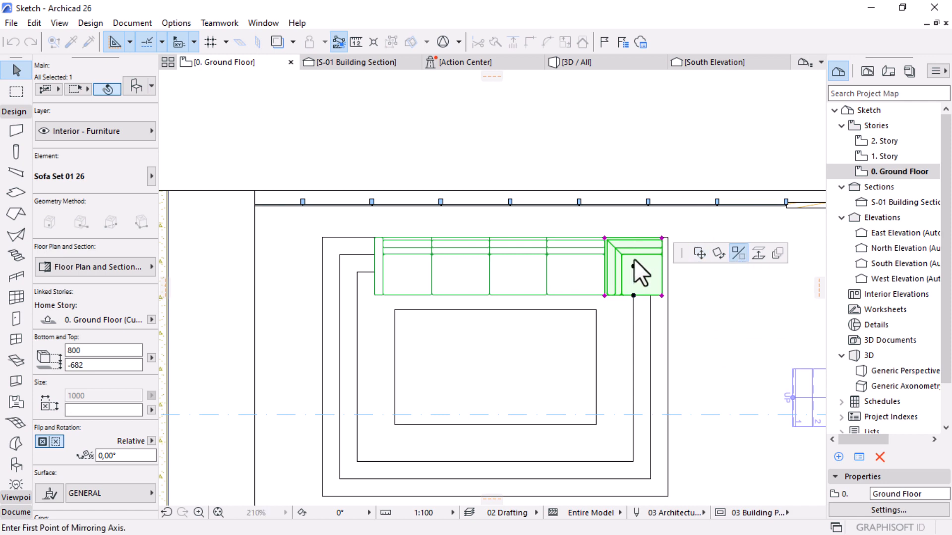
left_click(634, 267)
left_click(634, 375)
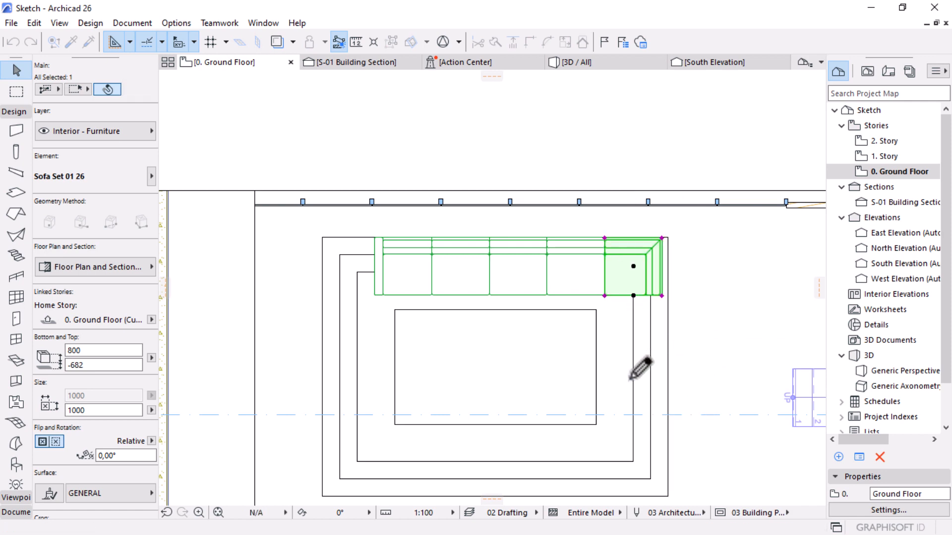
Step: Move all five units of the sofa row together so the corner unit meets the upper right corner of the outermost step
scroll(659, 272, "up", 3)
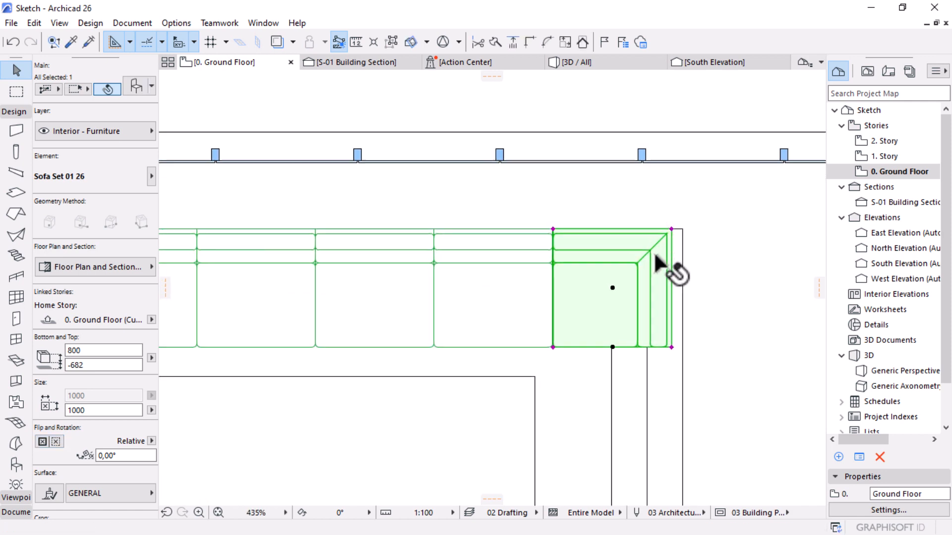
left_click(550, 278, "shift")
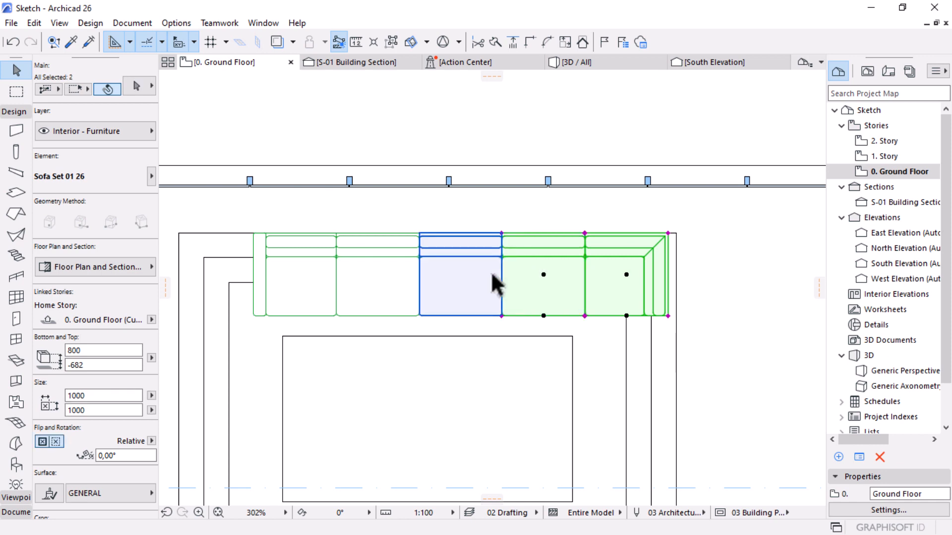
left_click(466, 277, "shift")
left_click(379, 285, "shift")
left_click(312, 286, "shift")
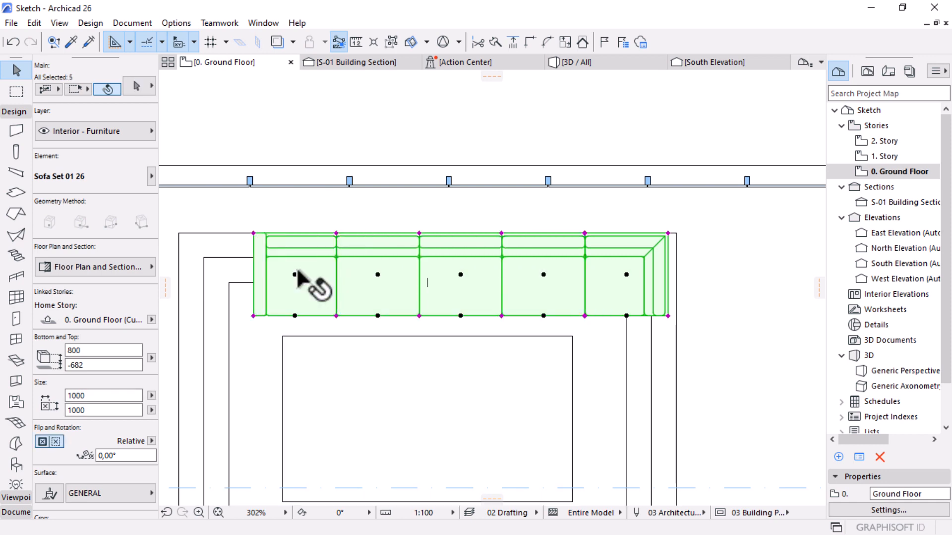
left_click(667, 233)
left_click(676, 233)
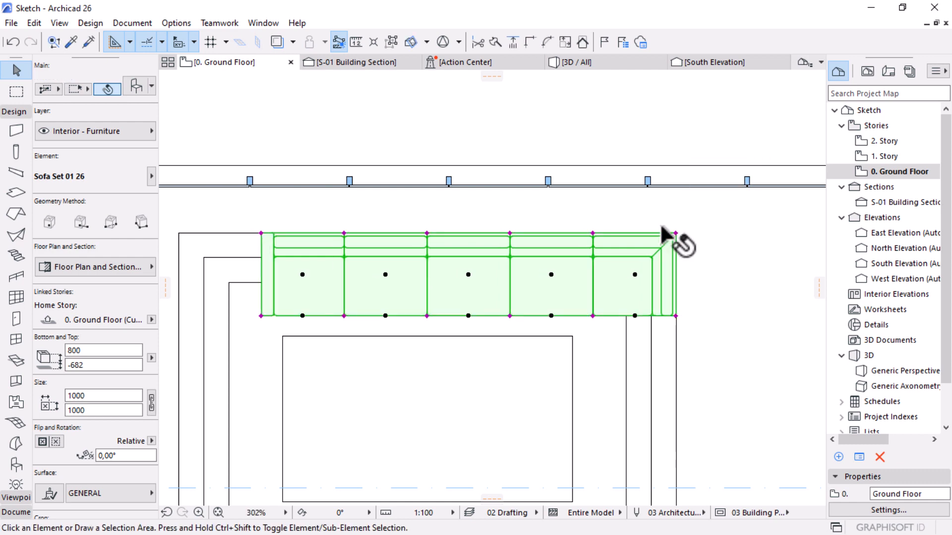
key("Escape")
scroll(661, 232, "down", 3)
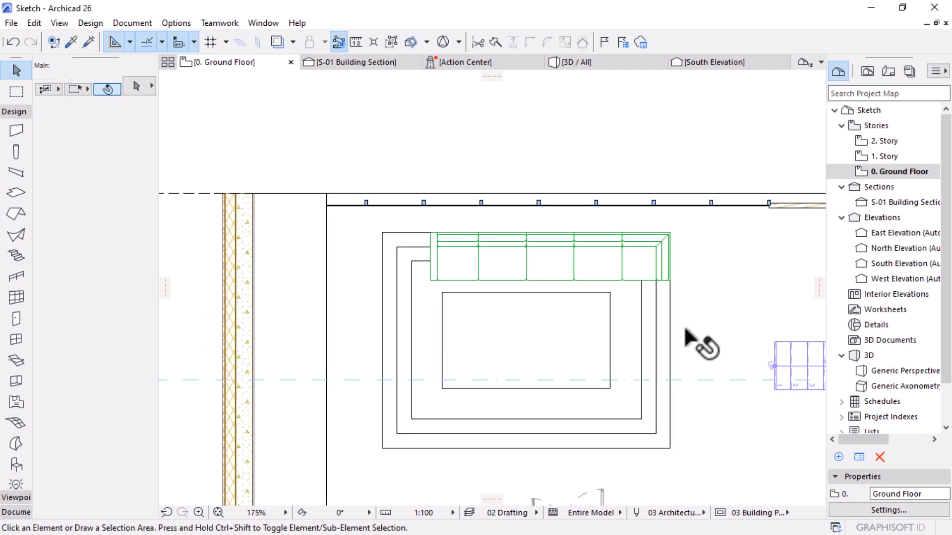
Step: Place a copy of a Standard unit below the row near the corner unit and rotate it about its centre to 270°
left_click(600, 269)
key("Escape")
left_click(593, 257, "alt")
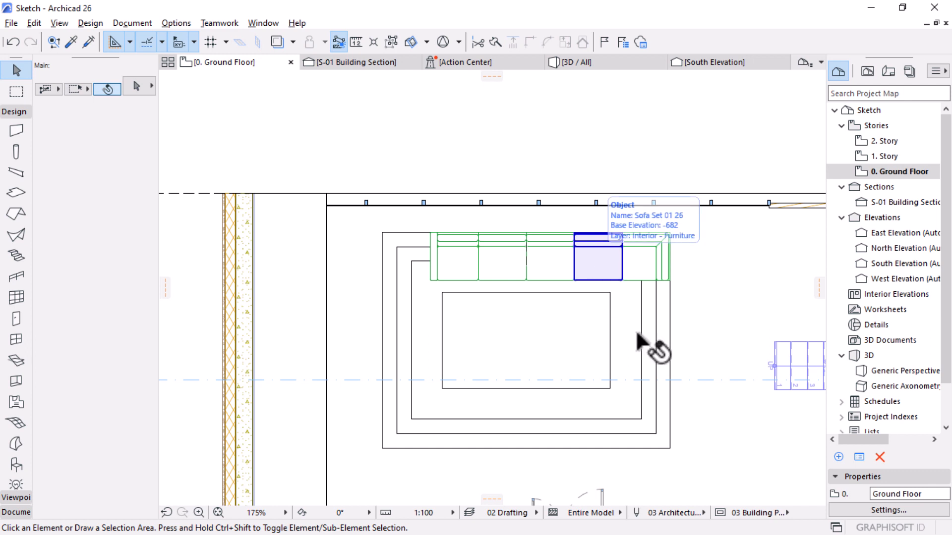
key("Escape")
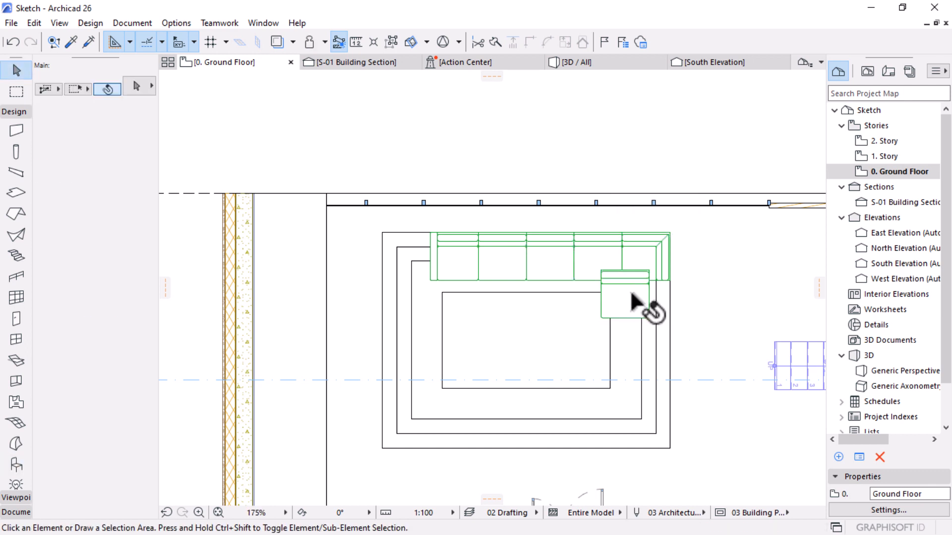
left_click(631, 293)
key("ctrl+e")
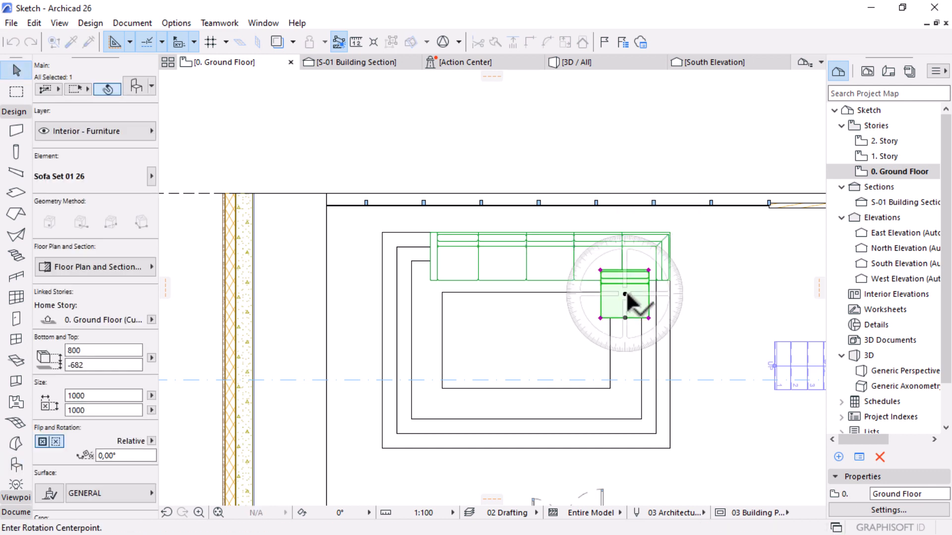
left_click(625, 294)
left_click(625, 376)
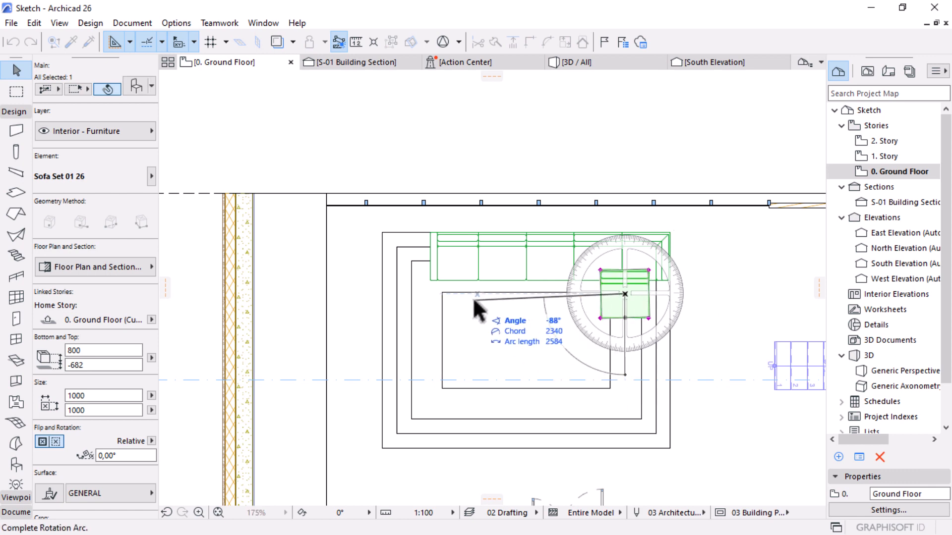
left_click(332, 294)
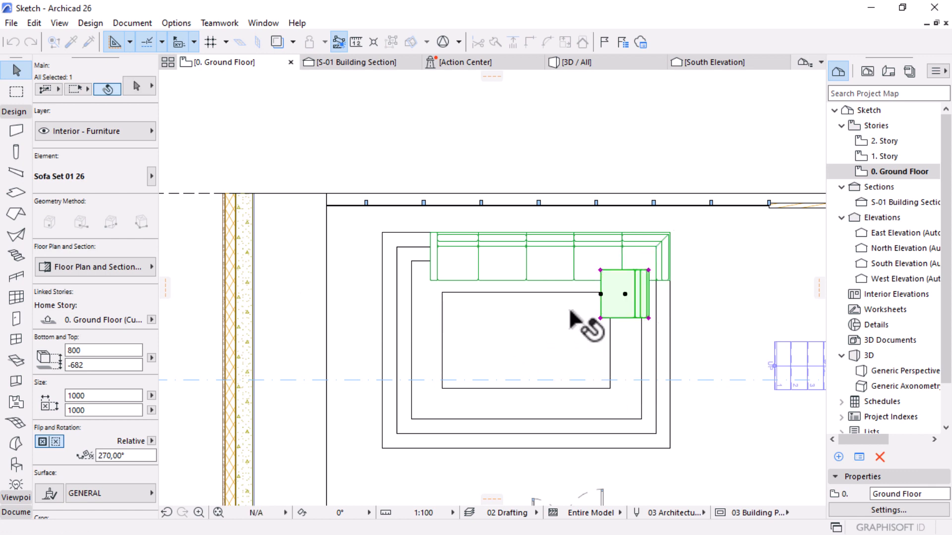
Step: Snap the rotated Standard unit directly beneath the corner unit along the outer edge and place a copy 1000 mm below it
scroll(674, 308, "up", 1)
scroll(675, 309, "up", 4)
key("ctrl+d")
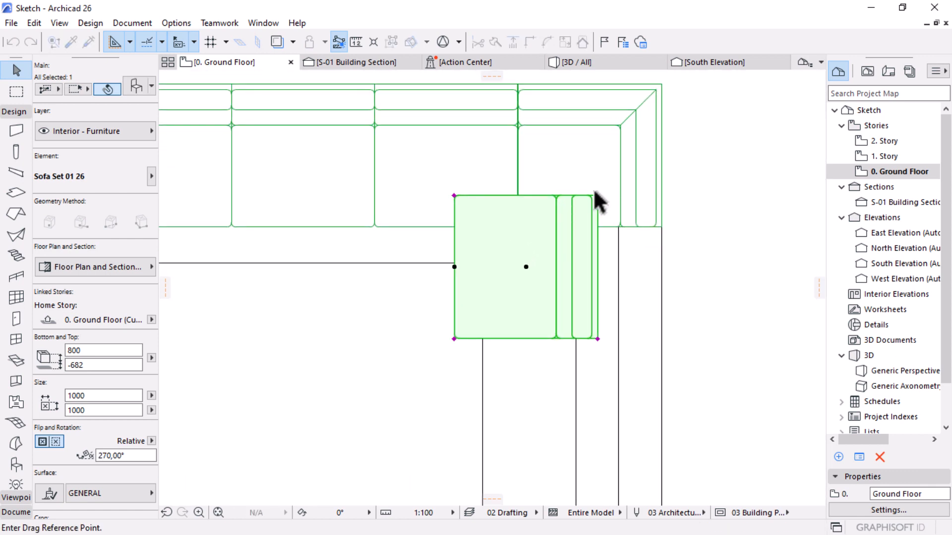
left_click(597, 196)
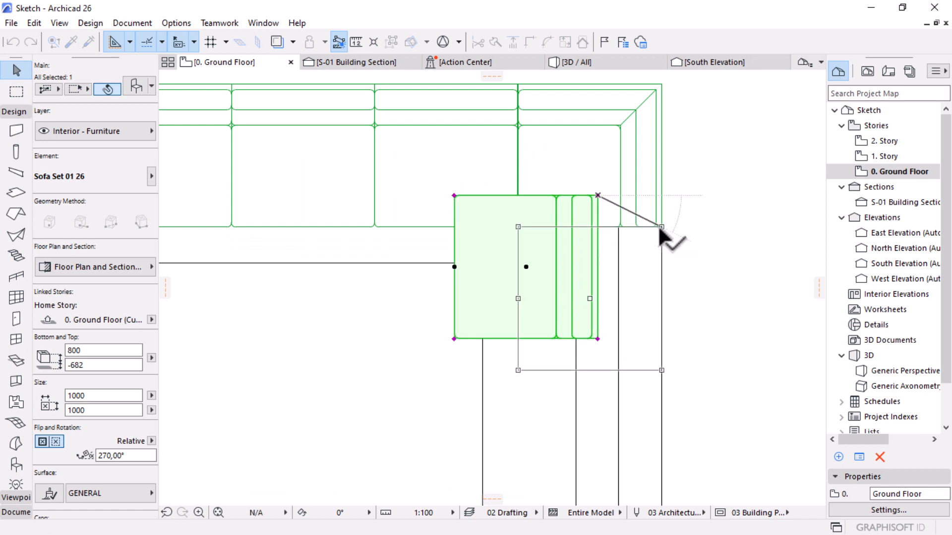
left_click(660, 228)
scroll(597, 269, "down", 4)
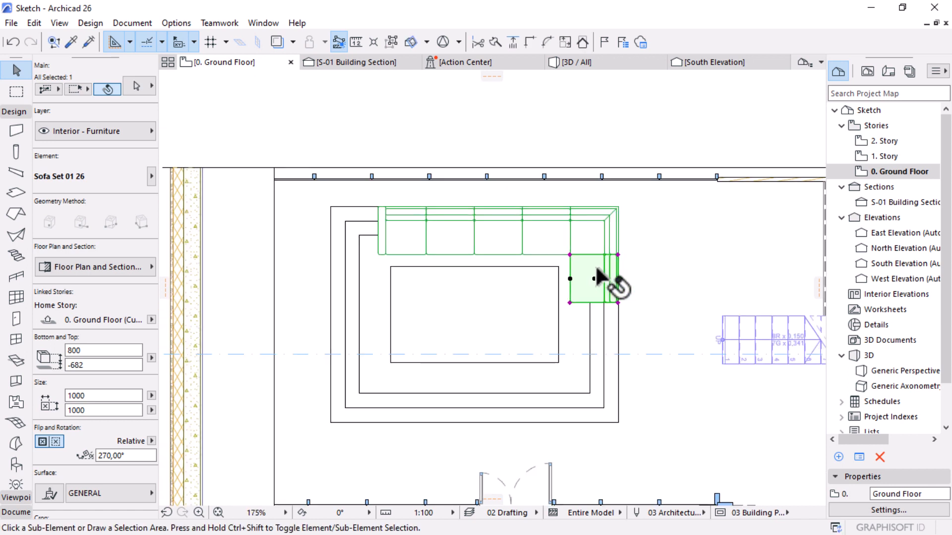
key("ctrl+d")
left_click(618, 254)
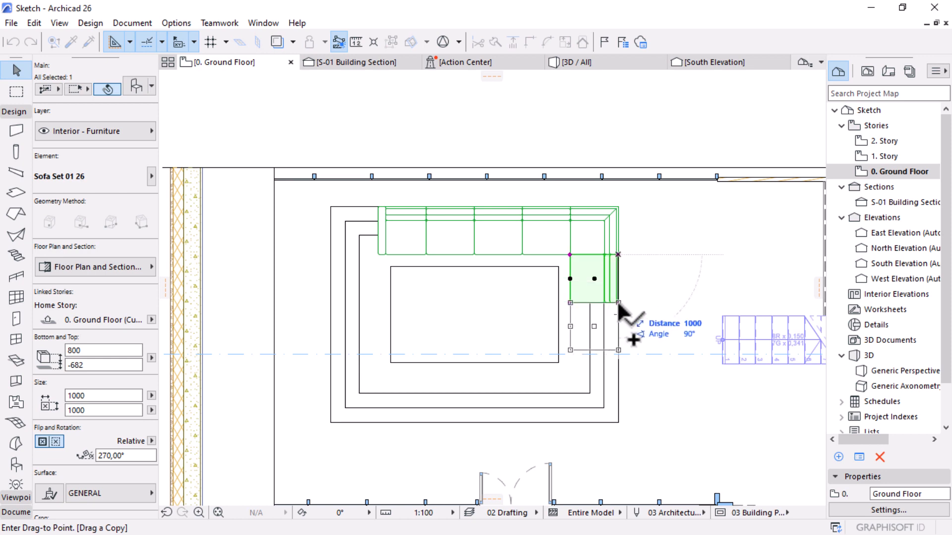
left_click(617, 302)
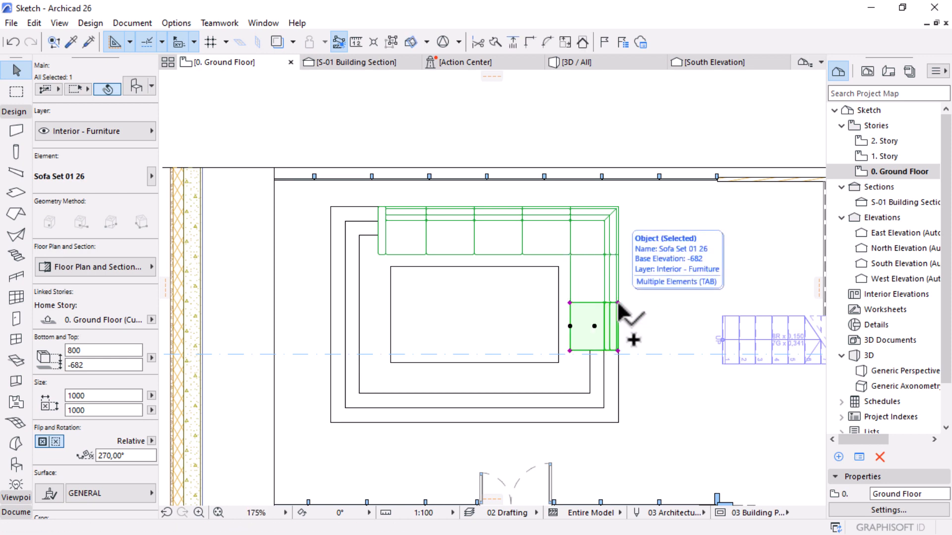
Step: Mirror a copy of the corner unit about the horizontal centre axis of the seating area and delete that copy
left_click(594, 228)
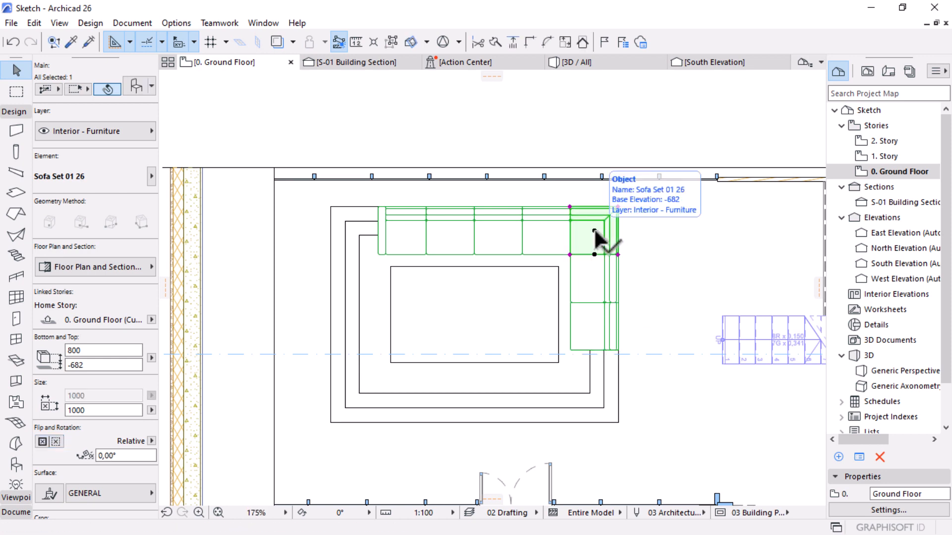
key("ctrl+alt+m")
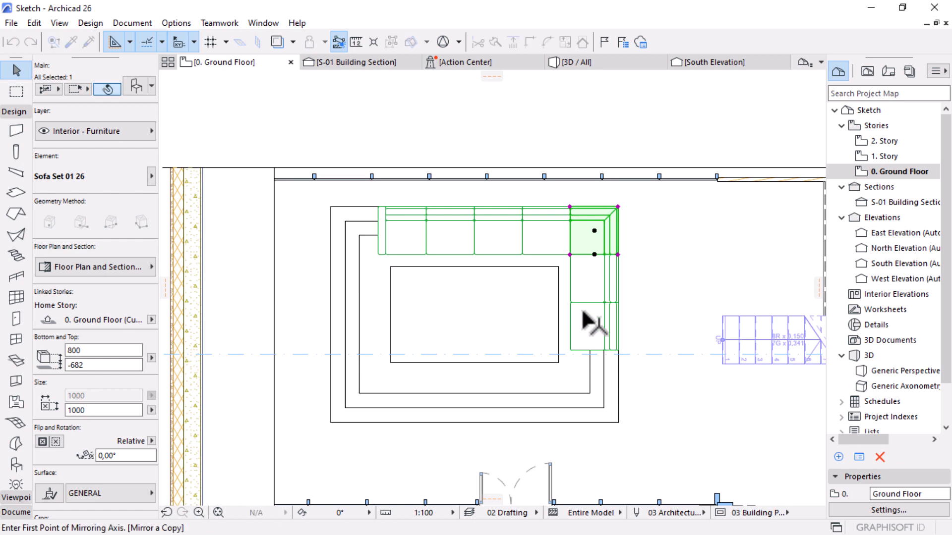
left_click(559, 315)
left_click(694, 314)
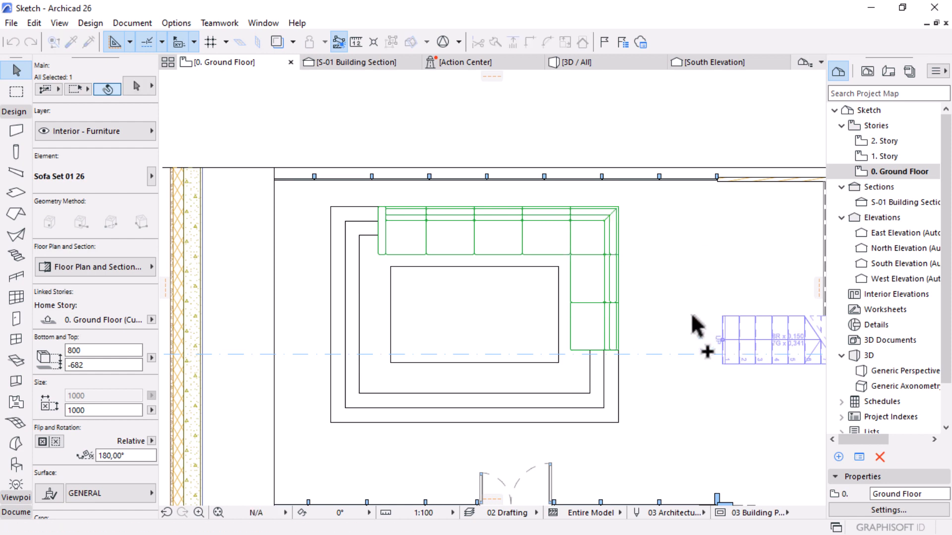
scroll(609, 408, "up", 2)
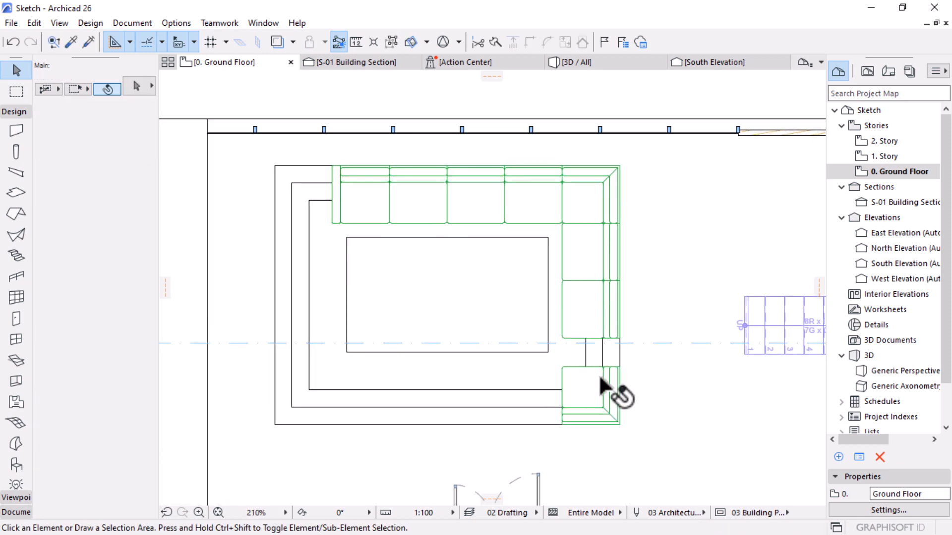
left_click(585, 317)
scroll(581, 335, "up", 1)
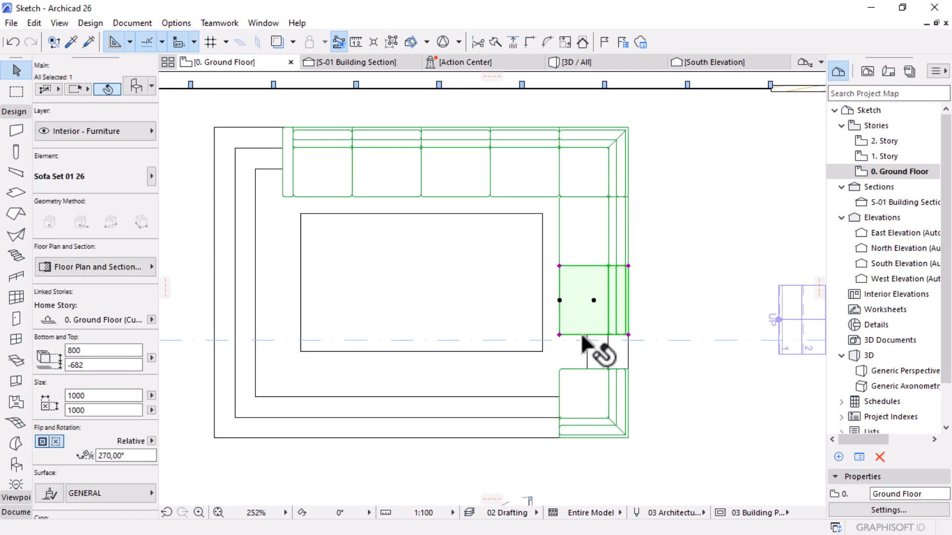
left_click(570, 381)
key("Delete")
Step: Set the unit type of the lowest rotated sofa unit to End
left_click(572, 302)
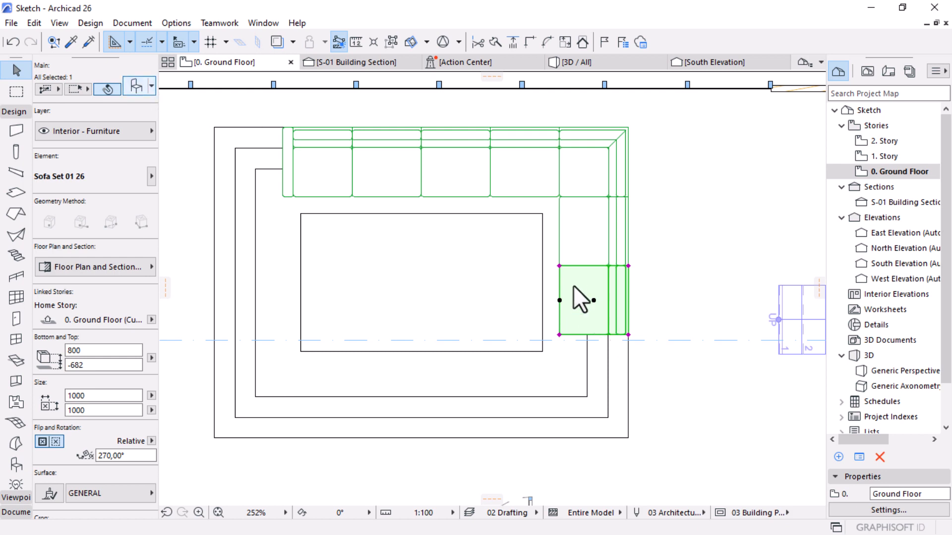
left_click(531, 175)
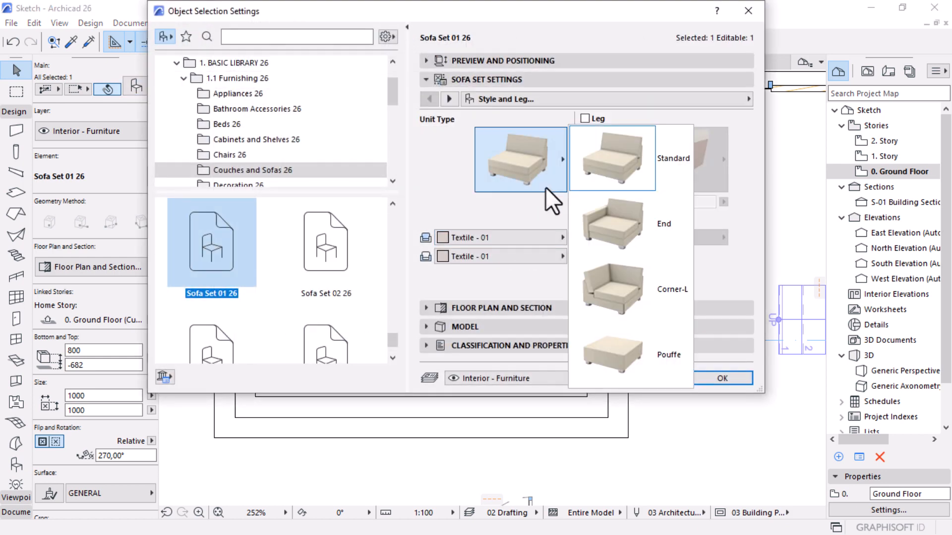
left_click(625, 235)
left_click(711, 380)
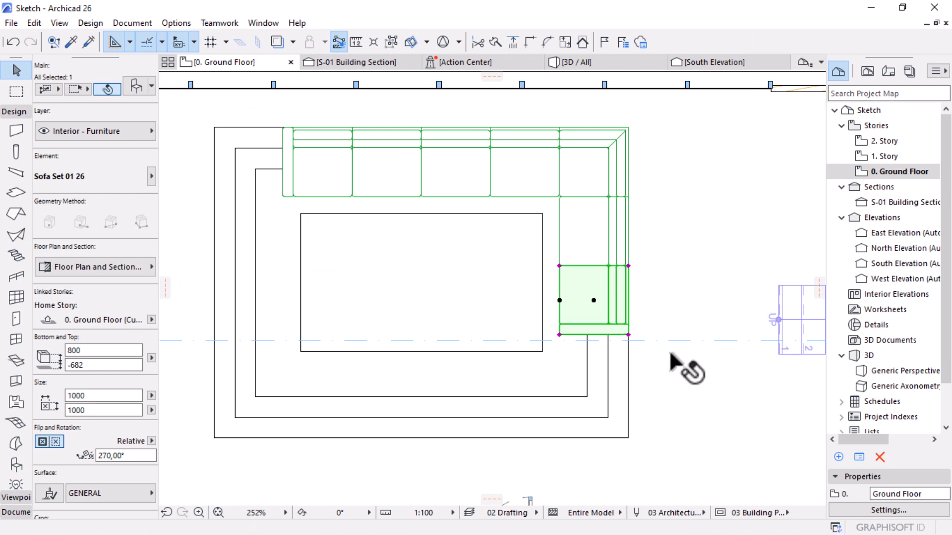
Step: Select all seven sofa units of the L-shaped arrangement, from the End unit at the bottom through the corner to the far end
scroll(670, 355, "down", 3)
left_click(632, 278, "shift")
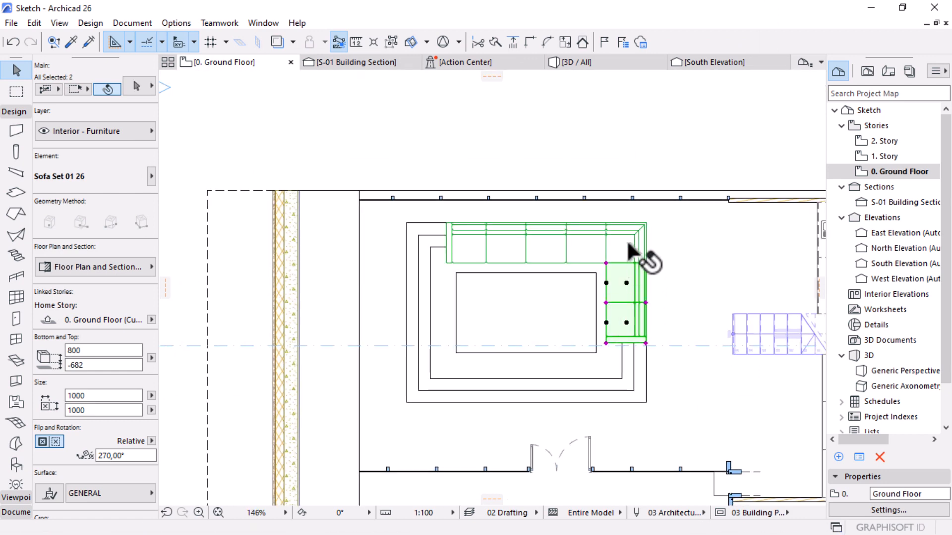
left_click(634, 243, "shift")
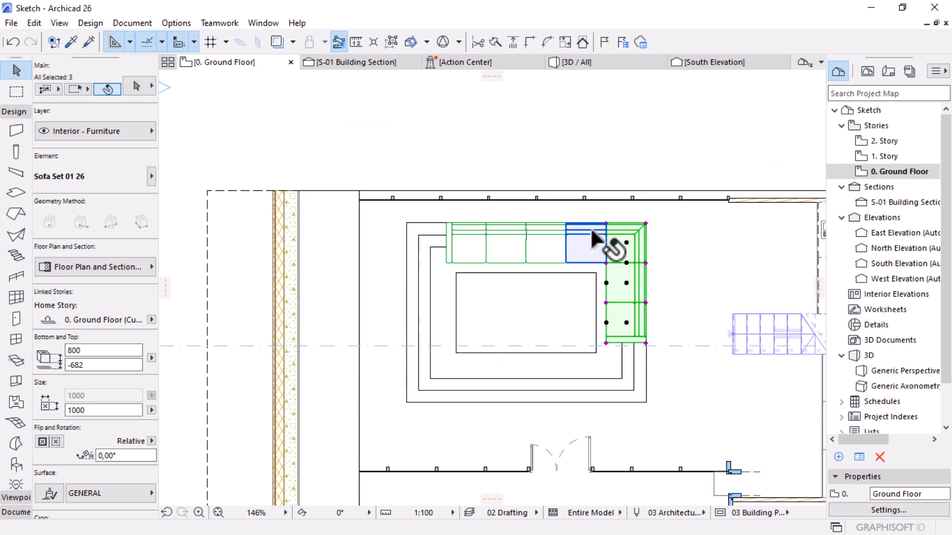
left_click(592, 235, "shift")
left_click(550, 237, "shift")
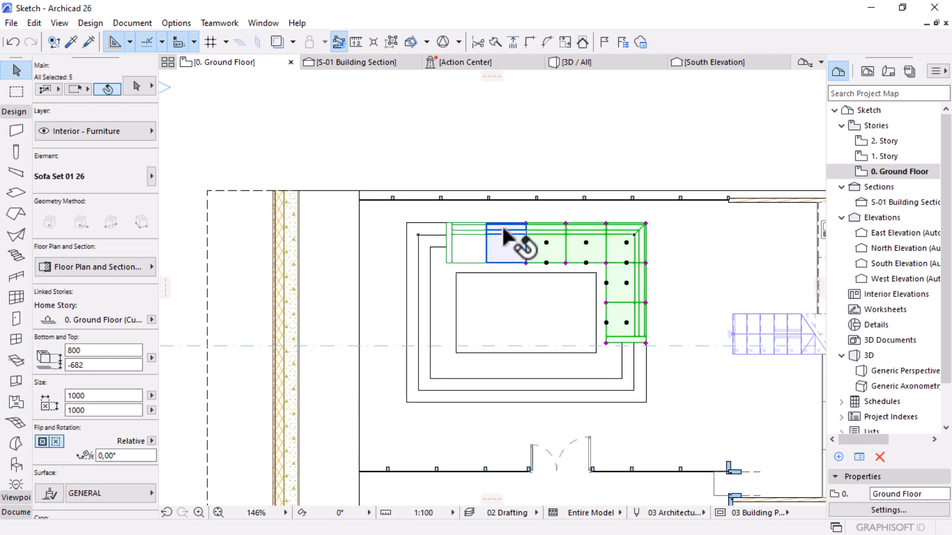
left_click(502, 225, "shift")
left_click(473, 225, "shift")
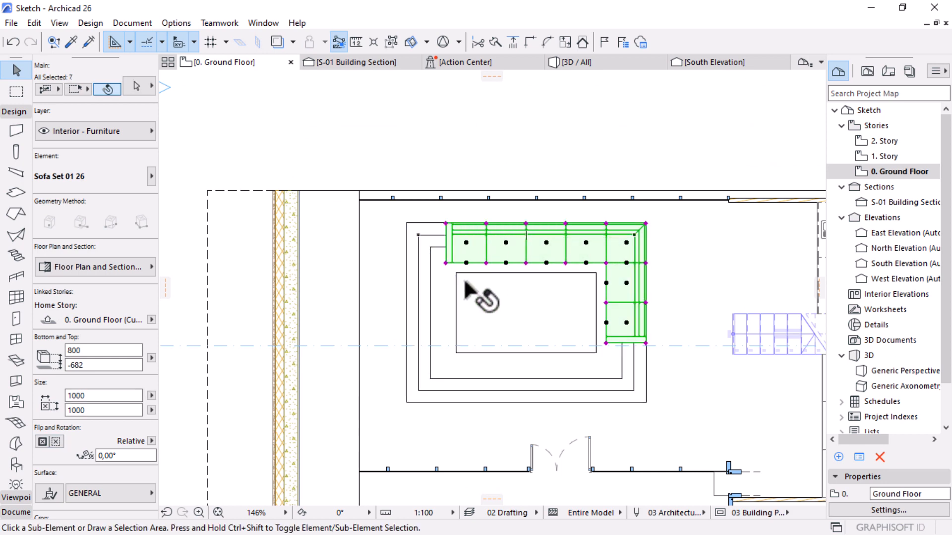
key("ctrl+alt+m")
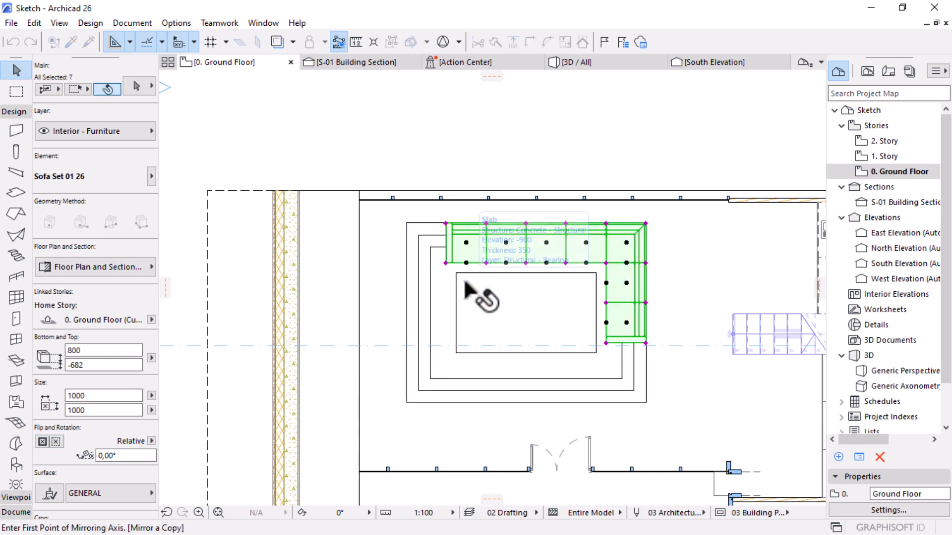
left_click(406, 223)
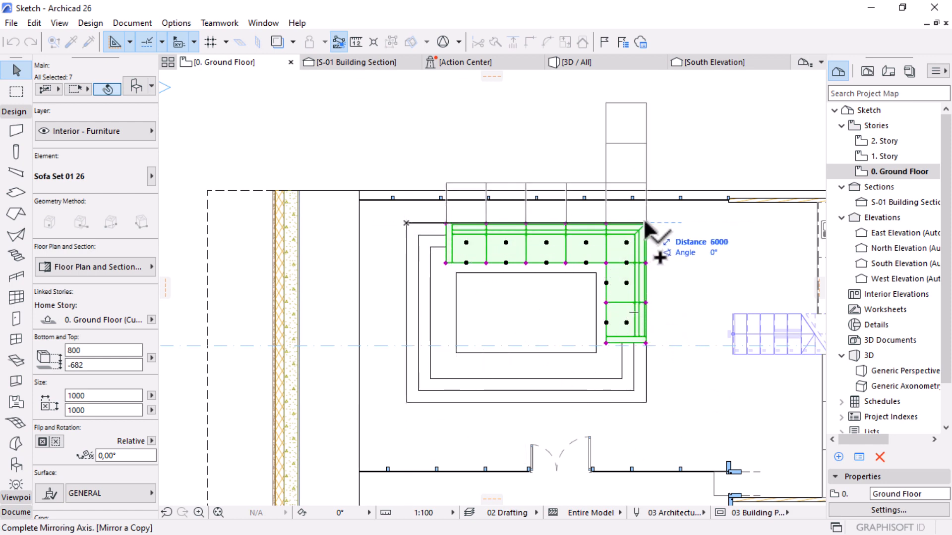
key("Escape")
Step: Try to mirror a copy of the seven ungrouped sofa units about the seating area's horizontal centre axis, then undo it
key("ctrl+shift+m")
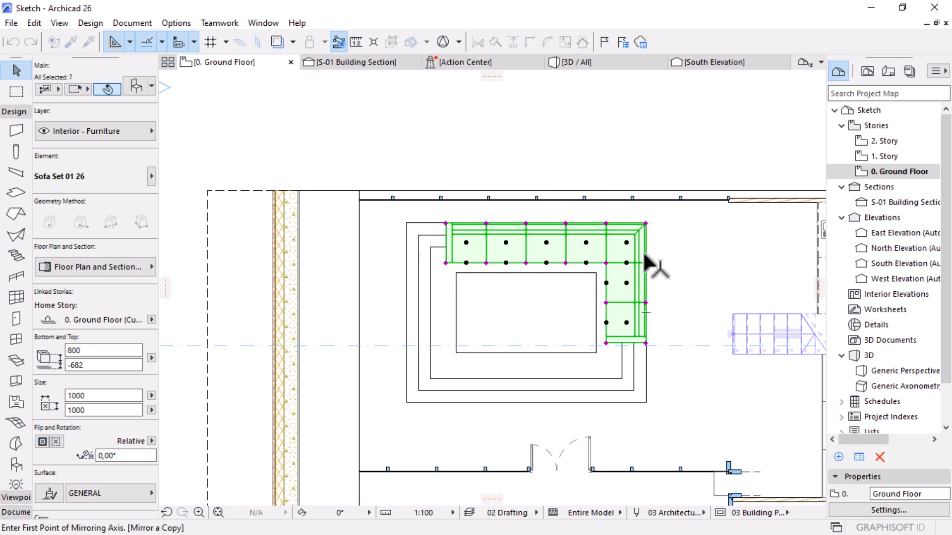
left_click(456, 313)
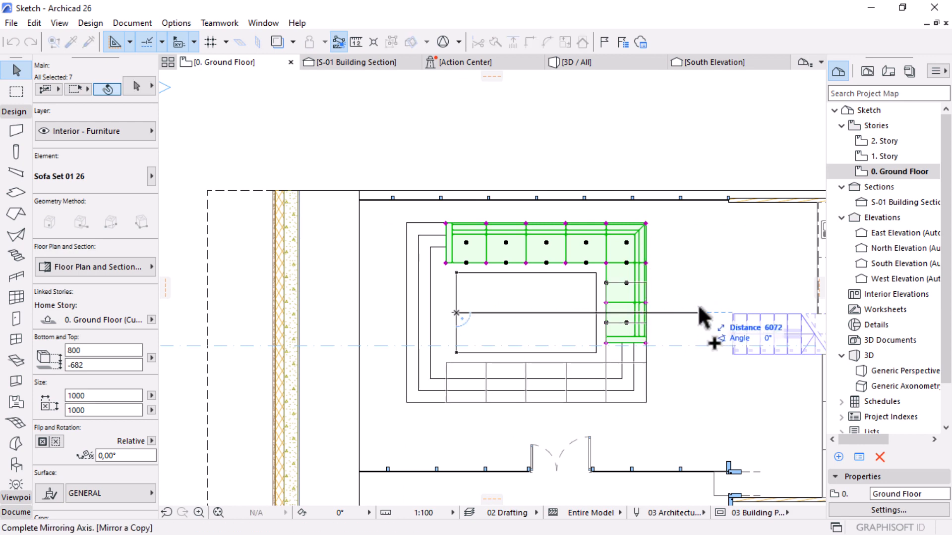
left_click(700, 312)
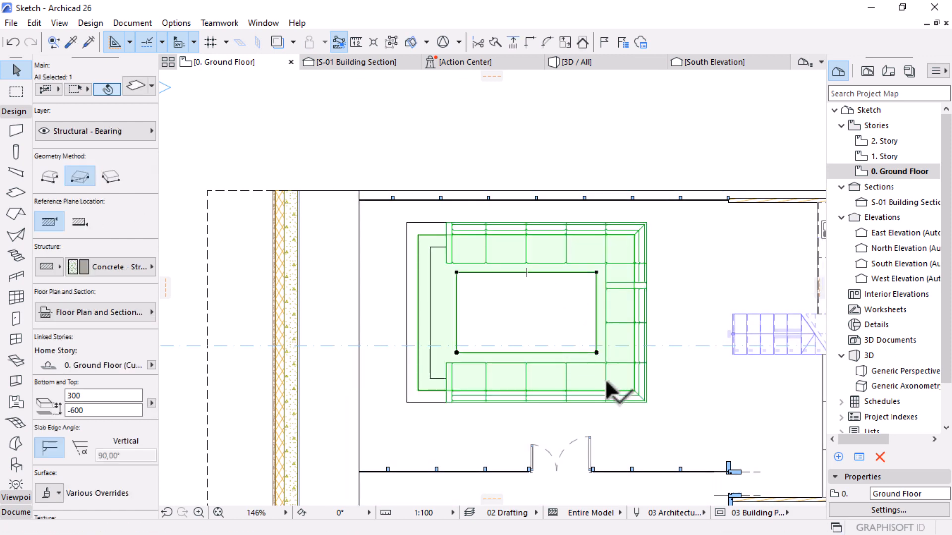
key("Escape")
key("ctrl+z")
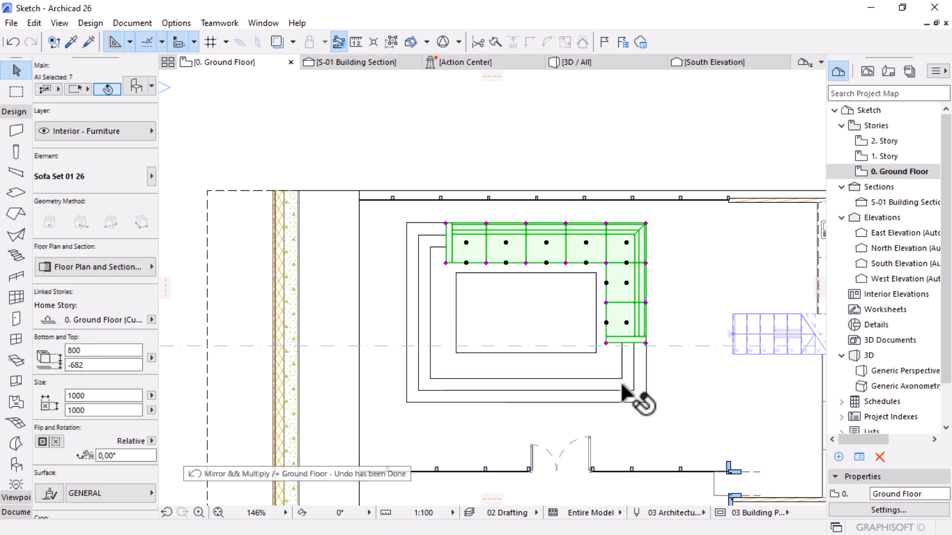
Step: Redo the mirrored copy of the ungrouped sofa units, undo it, restore it again and clear the selection
left_click(31, 43)
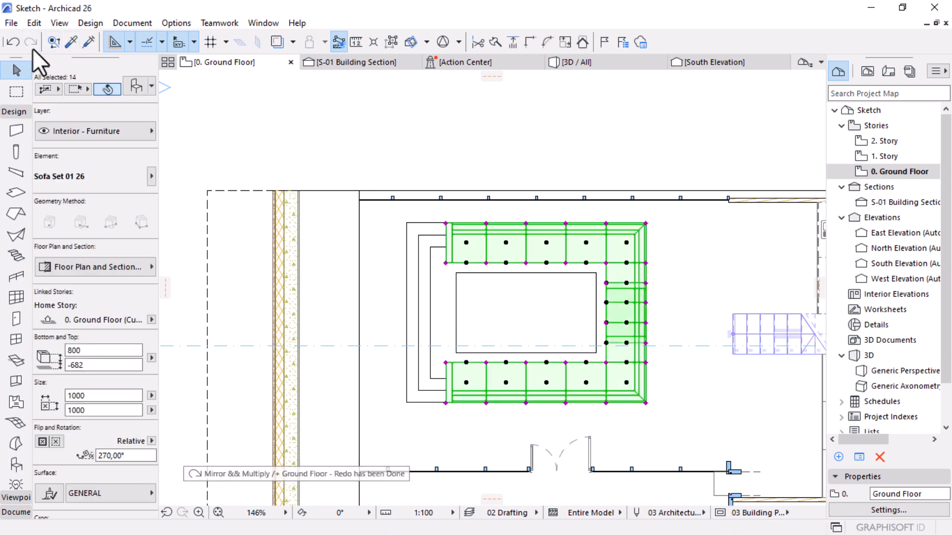
key("Escape")
key("ctrl+z")
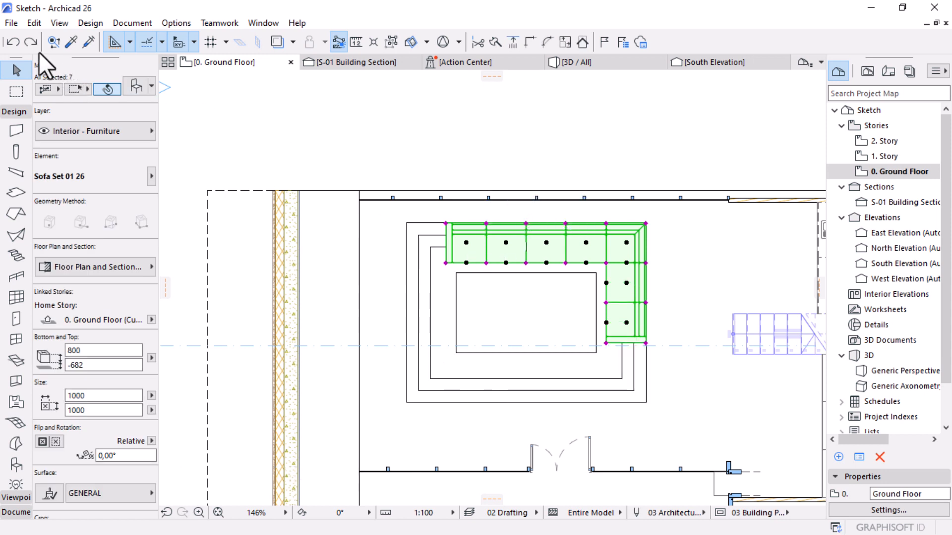
left_click(31, 42)
key("Escape")
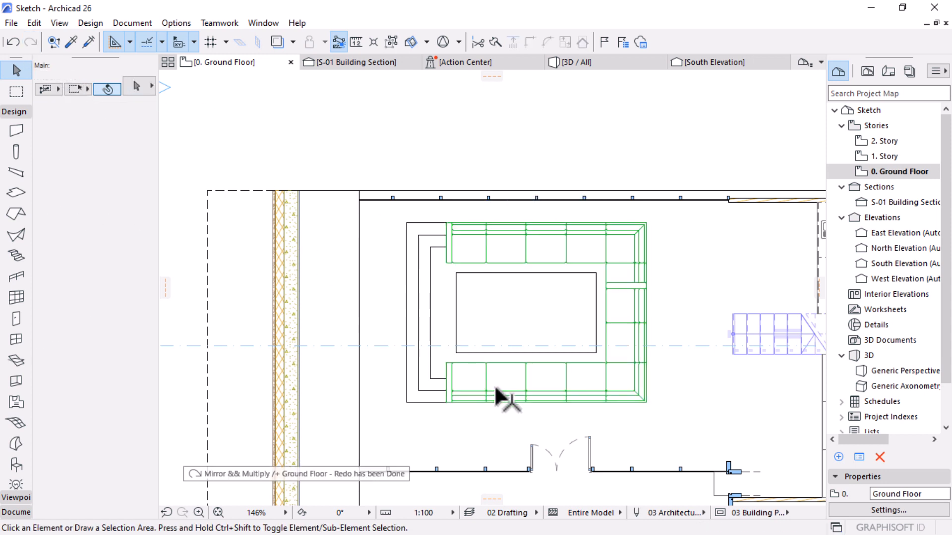
Step: Select the seven mirrored sofa units individually, then clear the selection and undo the mirrored copy
left_click(461, 381)
left_click(505, 382, "shift")
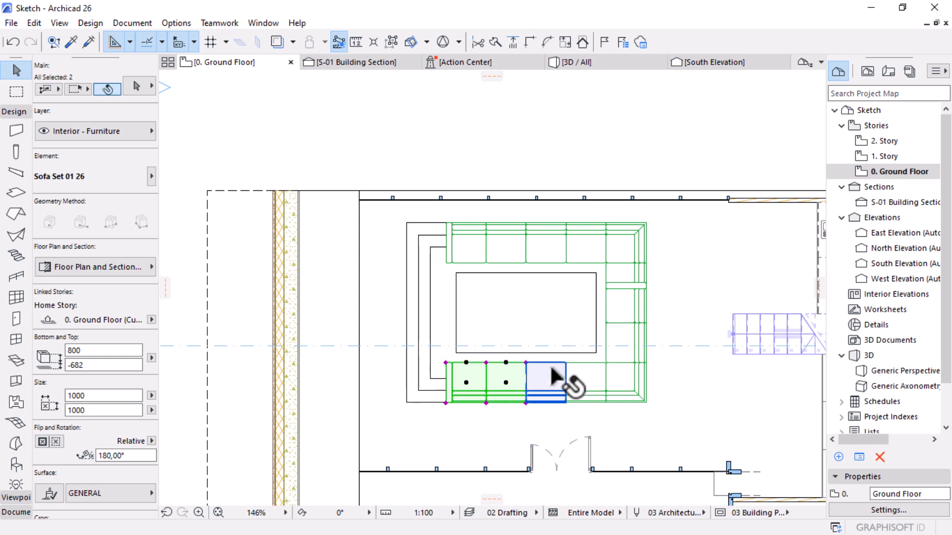
left_click(551, 377, "shift")
left_click(601, 384, "shift")
left_click(626, 366, "shift")
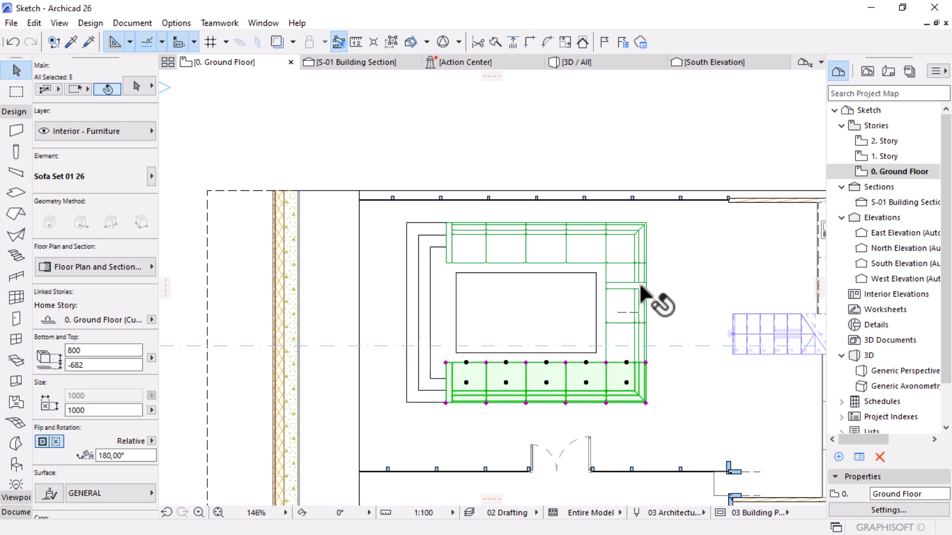
left_click(644, 303, "shift")
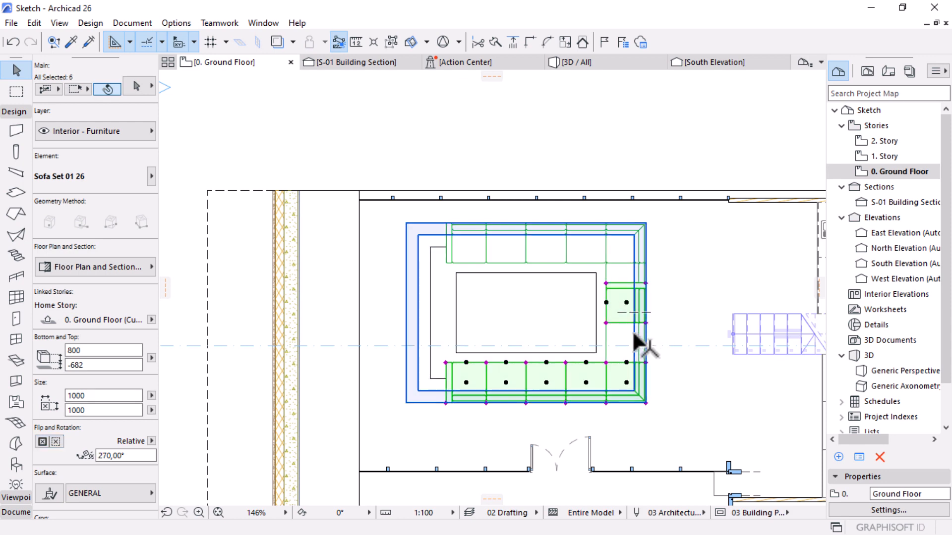
left_click(633, 341, "shift")
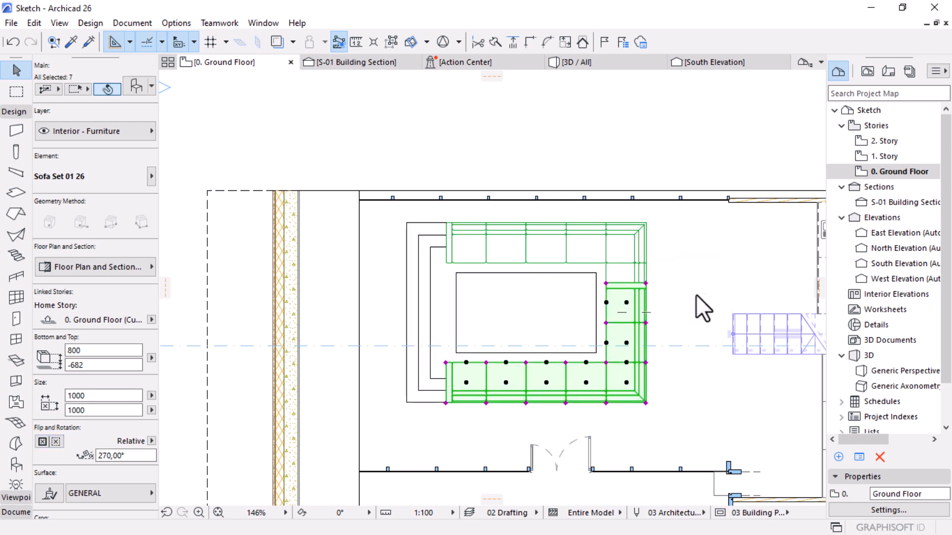
left_click(526, 272)
left_click(735, 292)
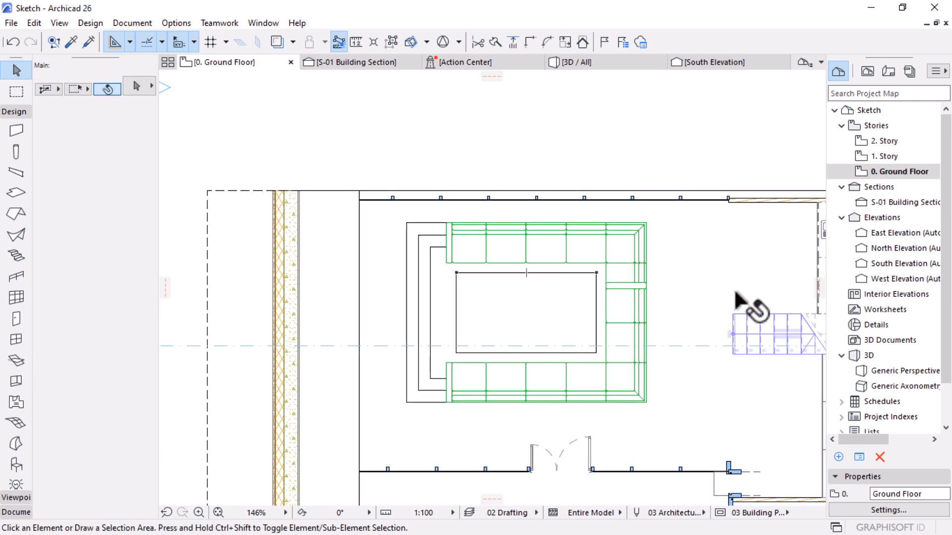
key("ctrl+z")
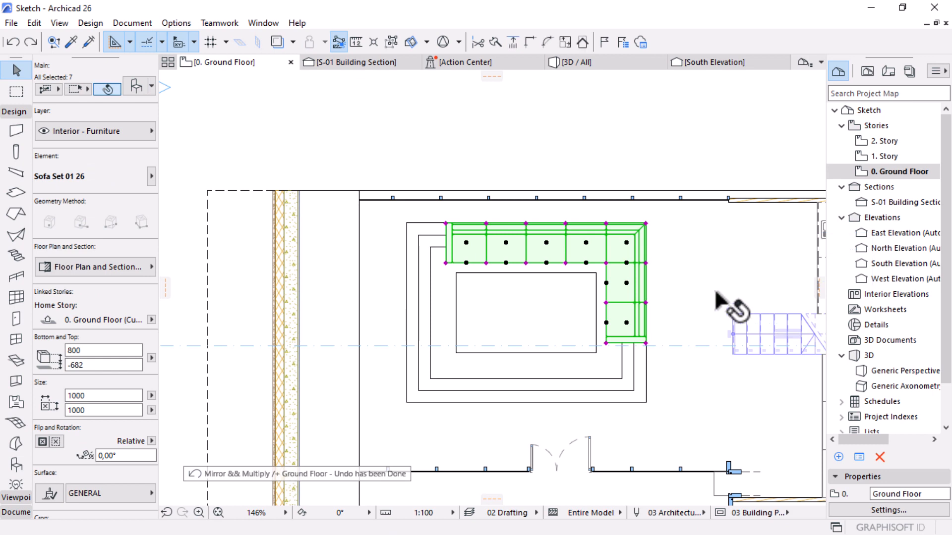
Step: Group the seven original sofa units and mirror a copy of the group about the seating area's horizontal centre axis
key("ctrl+g")
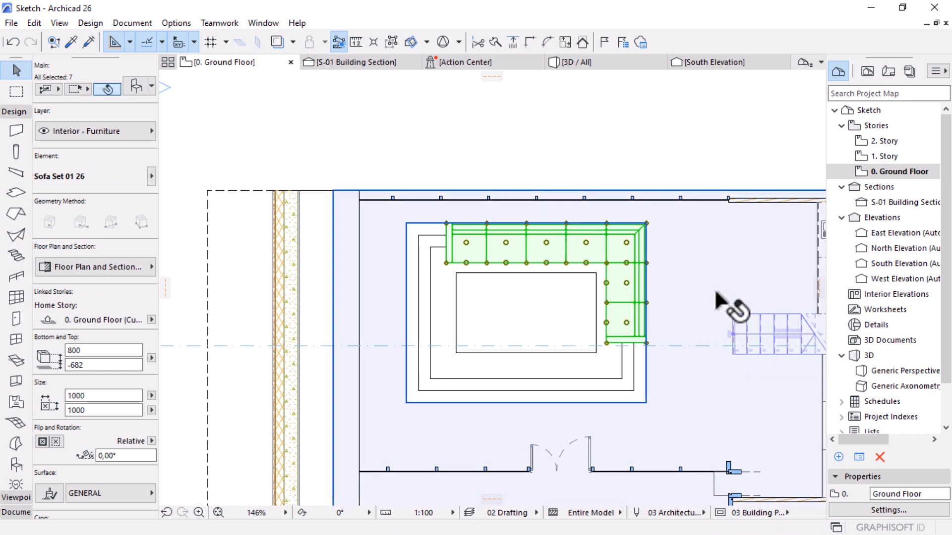
key("ctrl+alt+m")
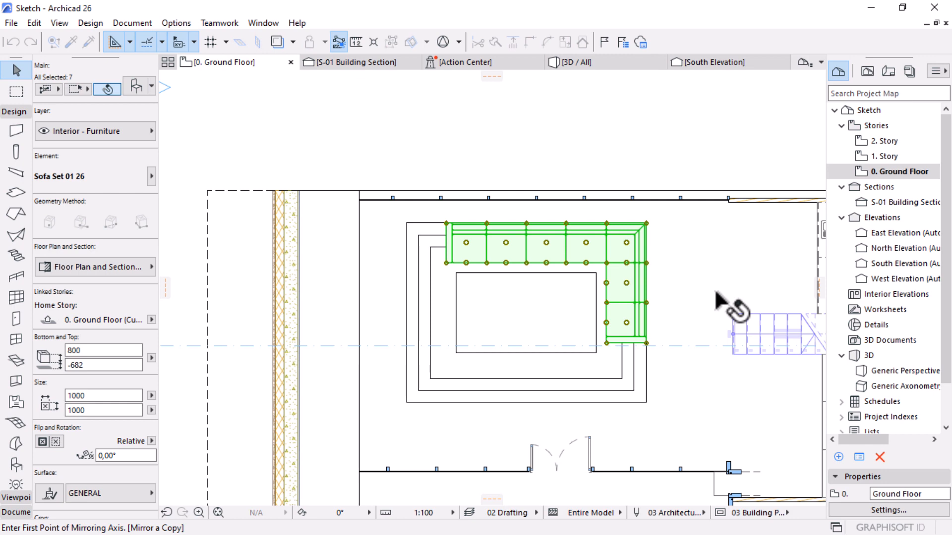
left_click(455, 314)
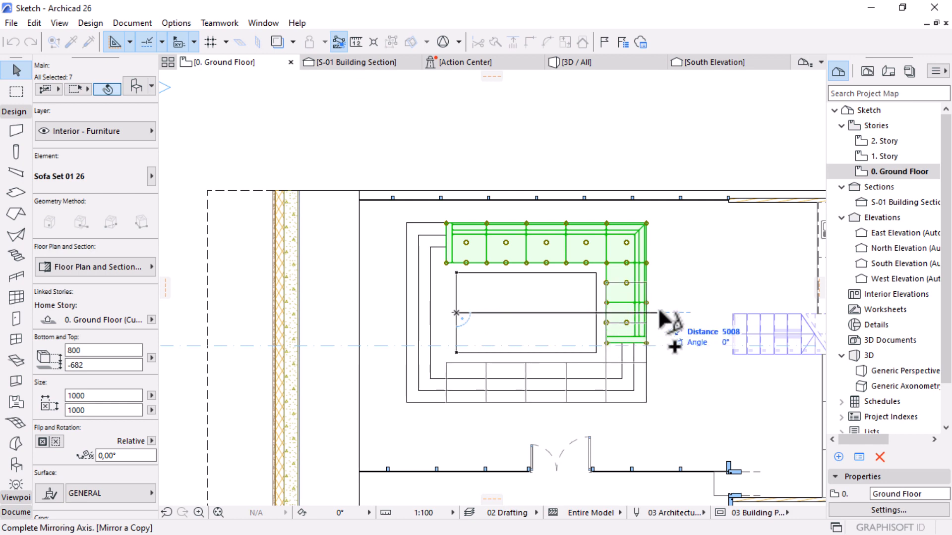
left_click(672, 313)
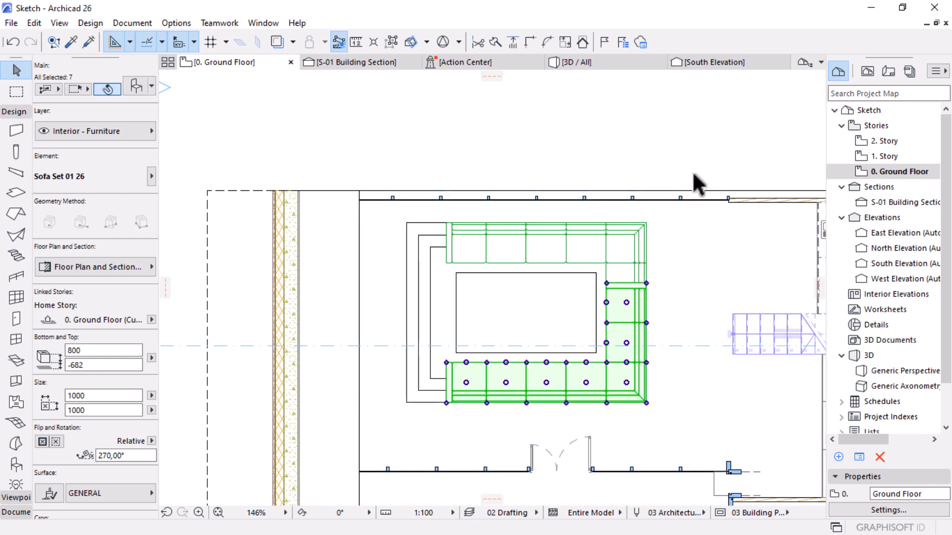
Step: Mirror the copied sofa group about its long row's vertical centre axis and move its corner onto the outer slab's lower-left corner
key("ctrl+m")
left_click(546, 362)
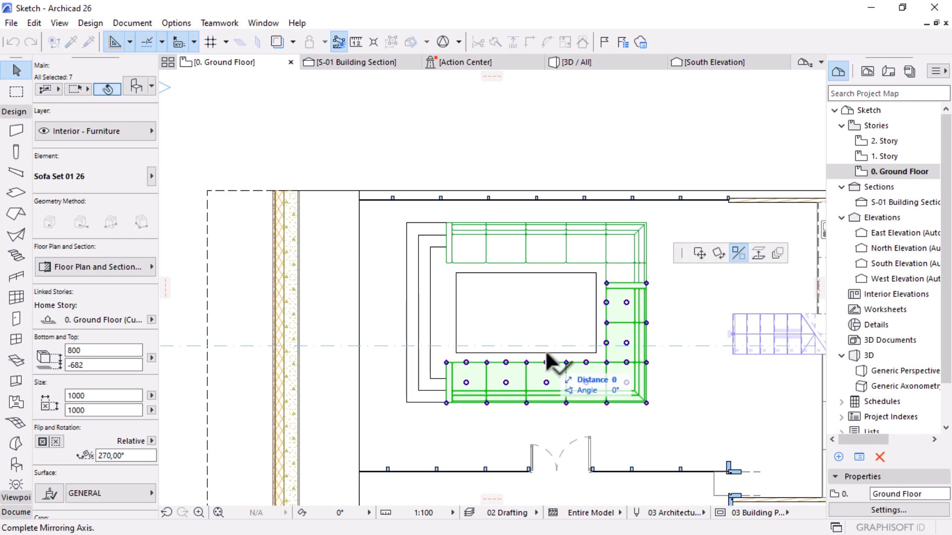
left_click(547, 161)
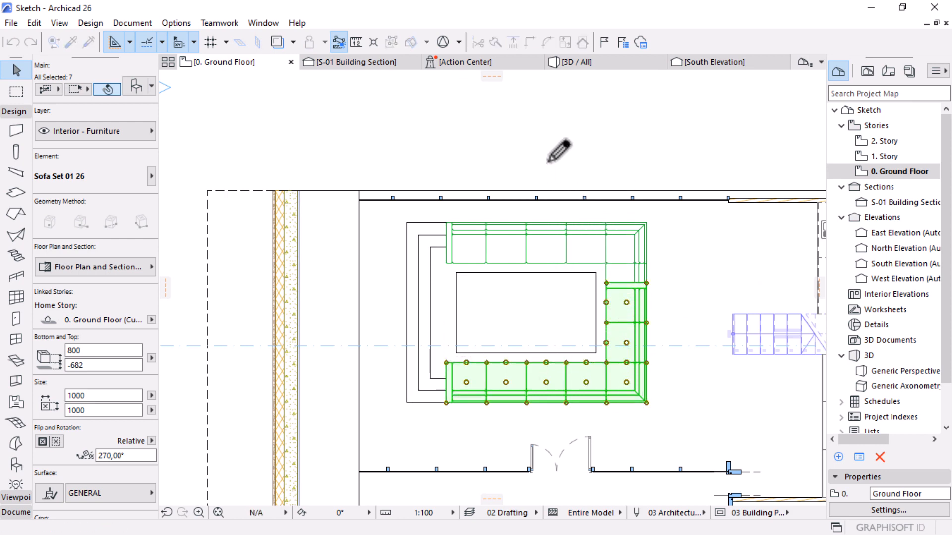
key("ctrl+d")
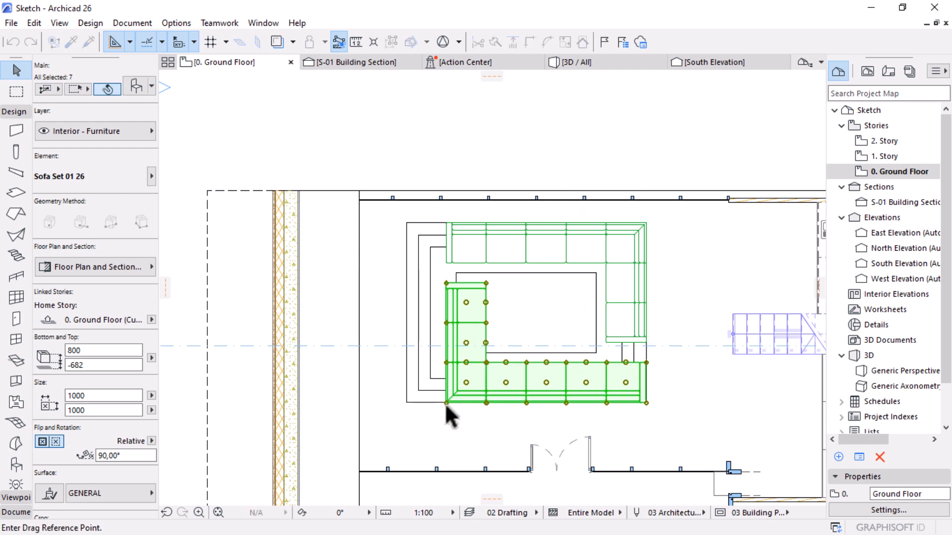
left_click(446, 403)
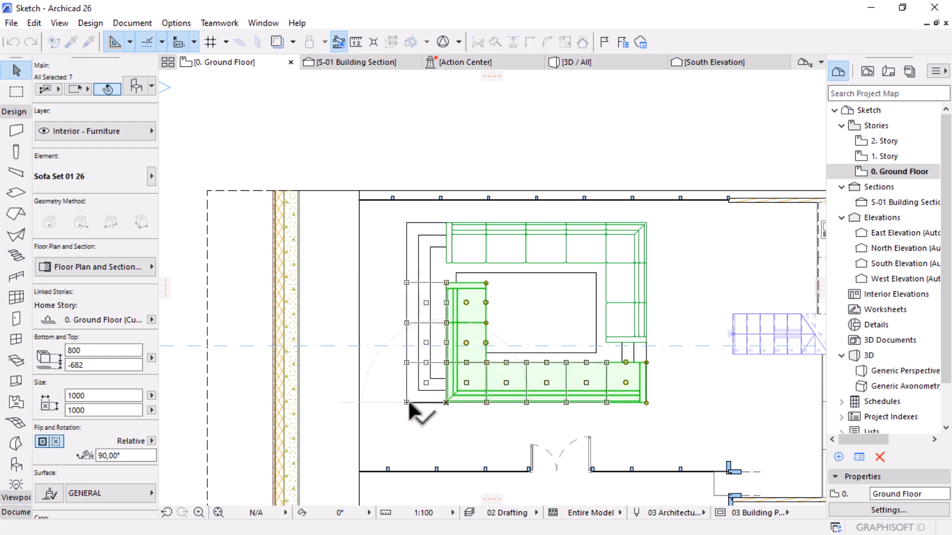
left_click(407, 403)
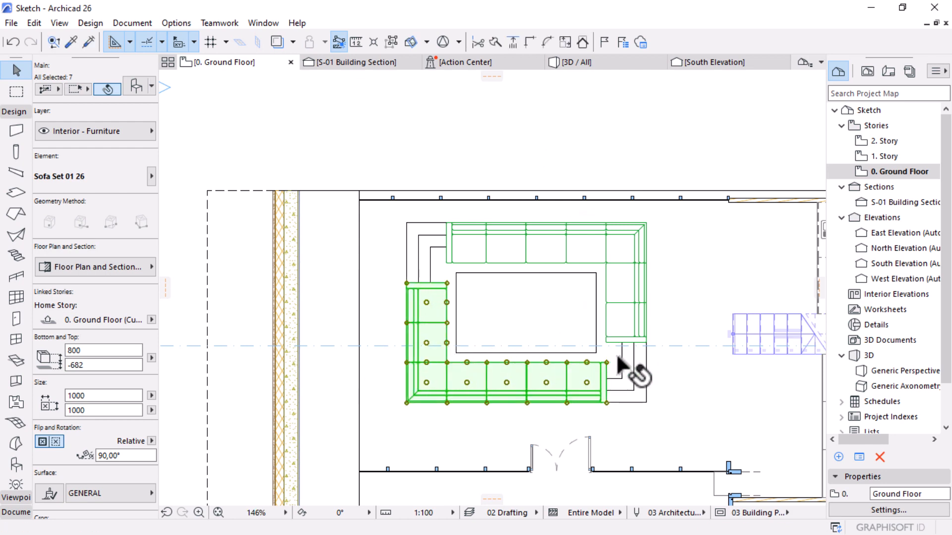
key("Escape")
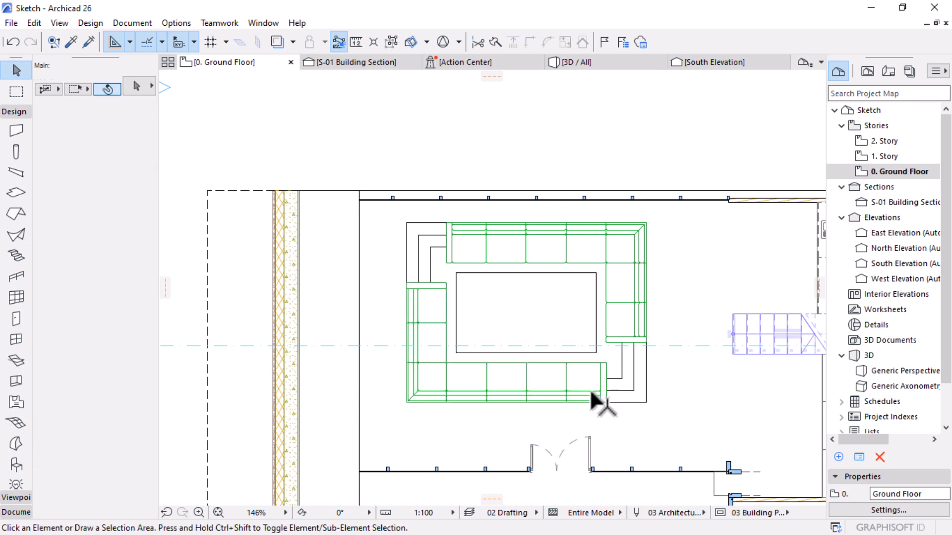
Step: With groups suspended, delete the Standard unit beside the lower row's End unit and move the End unit into its place
scroll(591, 390, "up", 2)
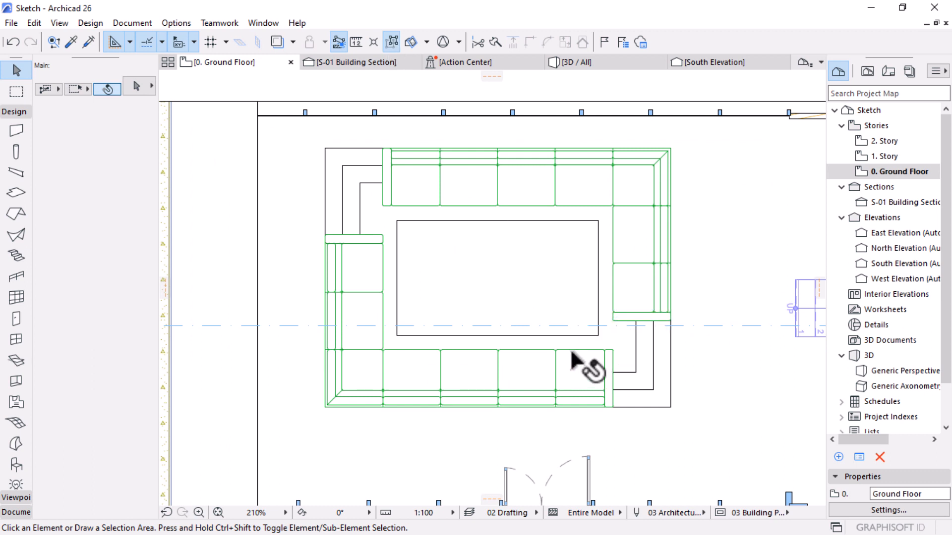
left_click(530, 352)
left_click_drag(531, 351, 587, 352)
key("ctrl+d")
left_click(555, 406)
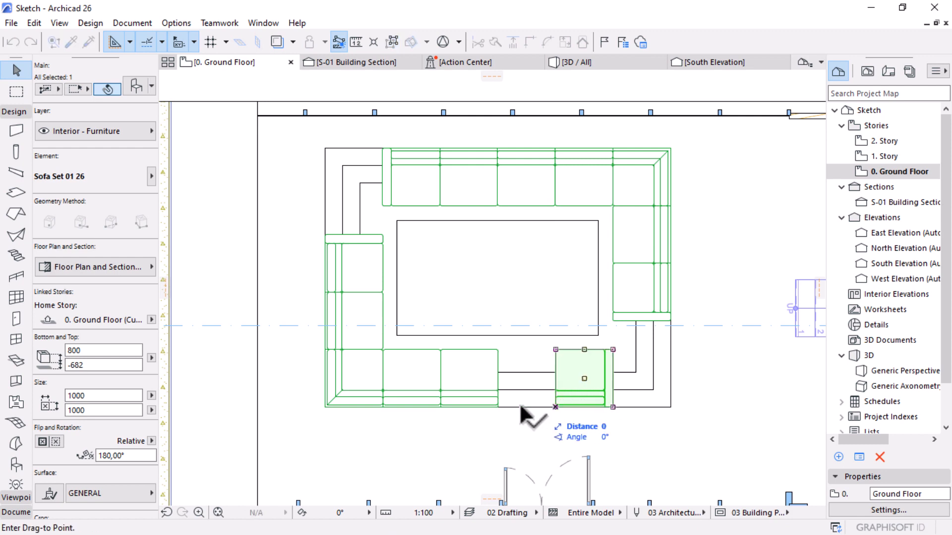
left_click(375, 239)
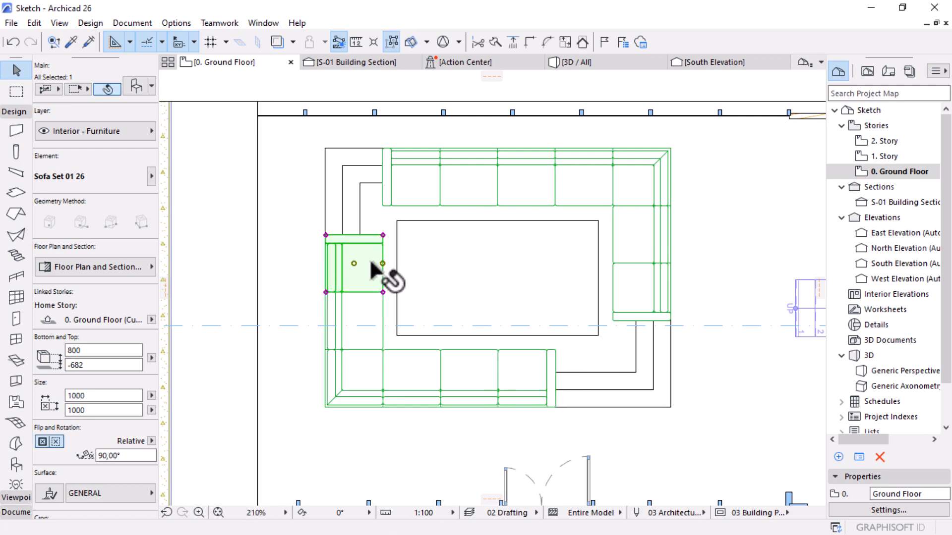
key("Escape")
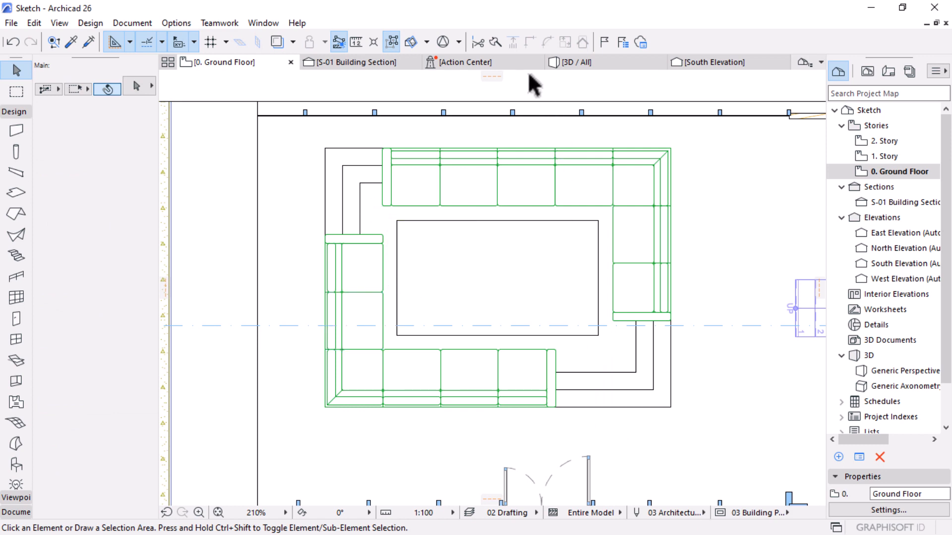
Step: In the 3D window, offset all edges of the innermost slab's rectangular opening inward by 300 mm
left_click(578, 62)
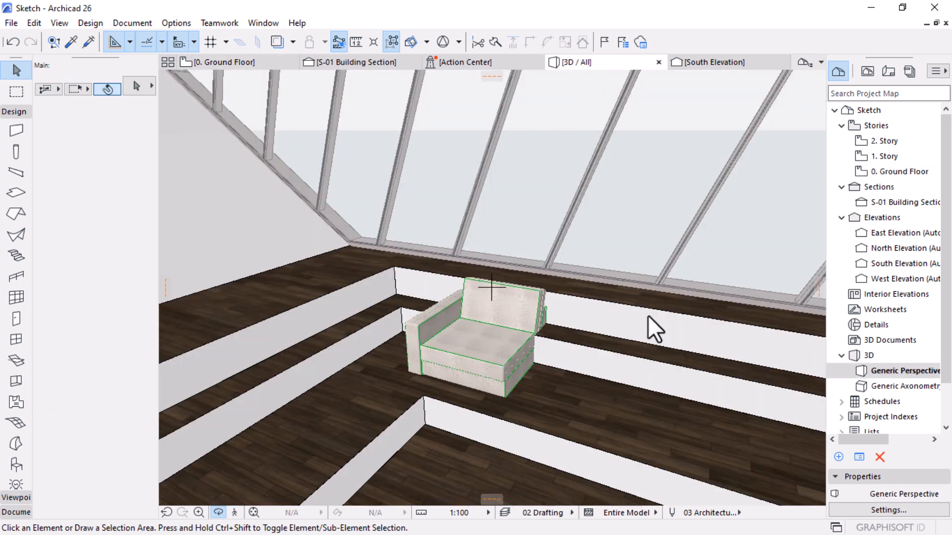
scroll(644, 314, "down", 5)
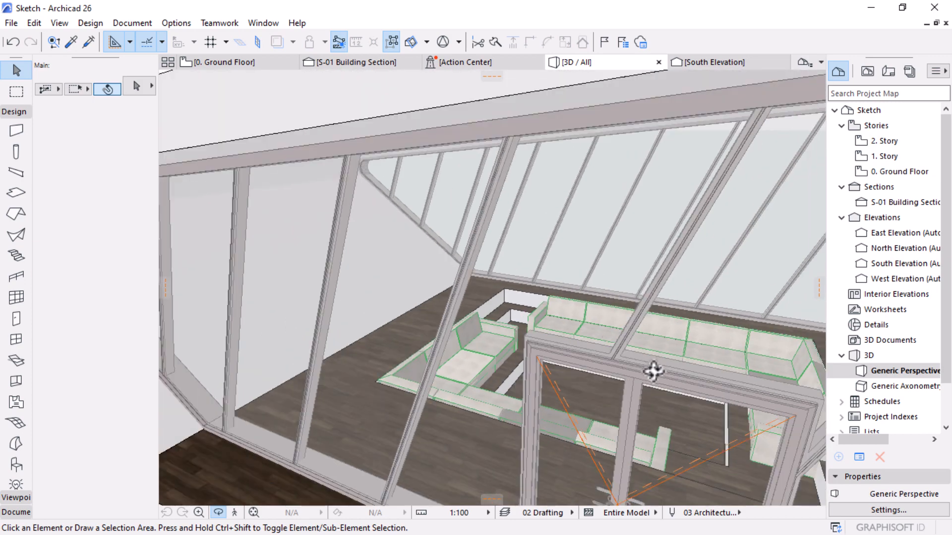
scroll(490, 365, "down", 6)
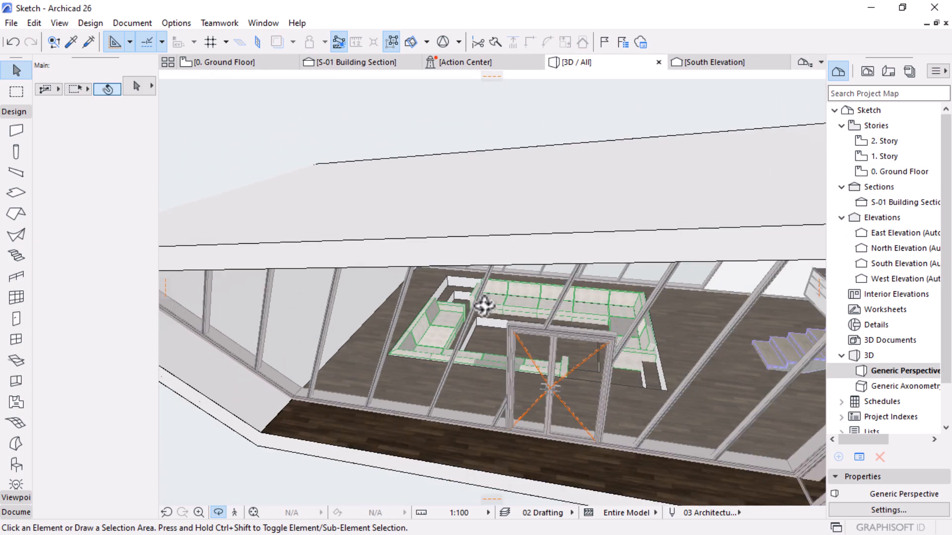
scroll(694, 435, "up", 8)
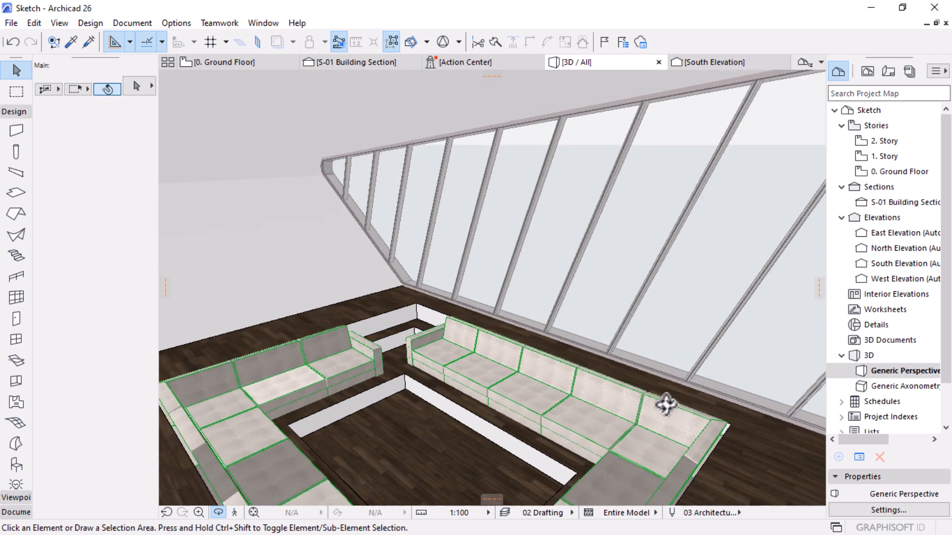
middle_click_drag(666, 404, 626, 325, "shift")
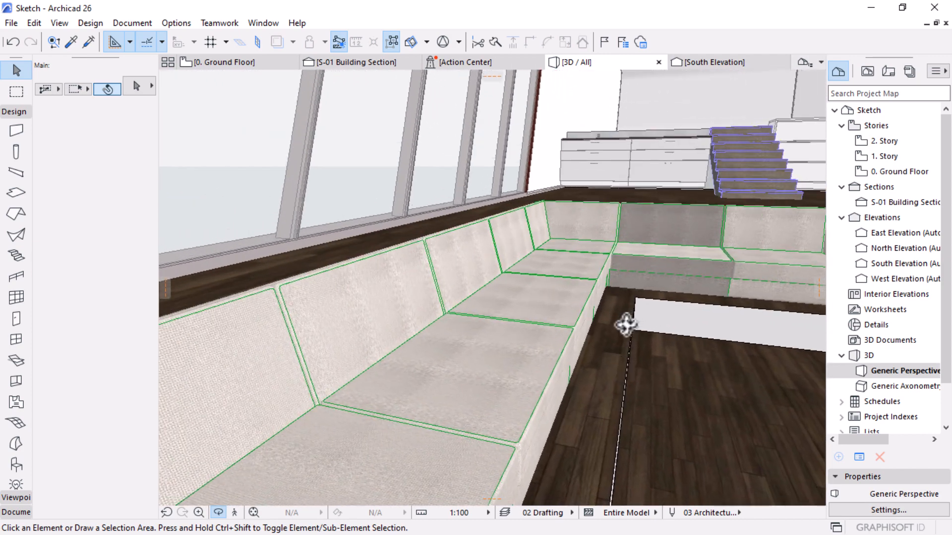
left_click(637, 301)
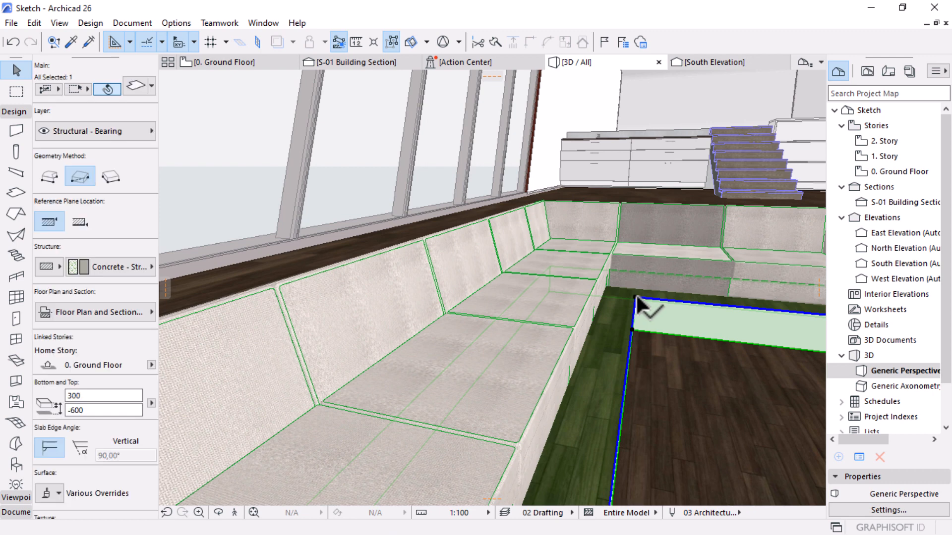
left_click(637, 301)
left_click(737, 252)
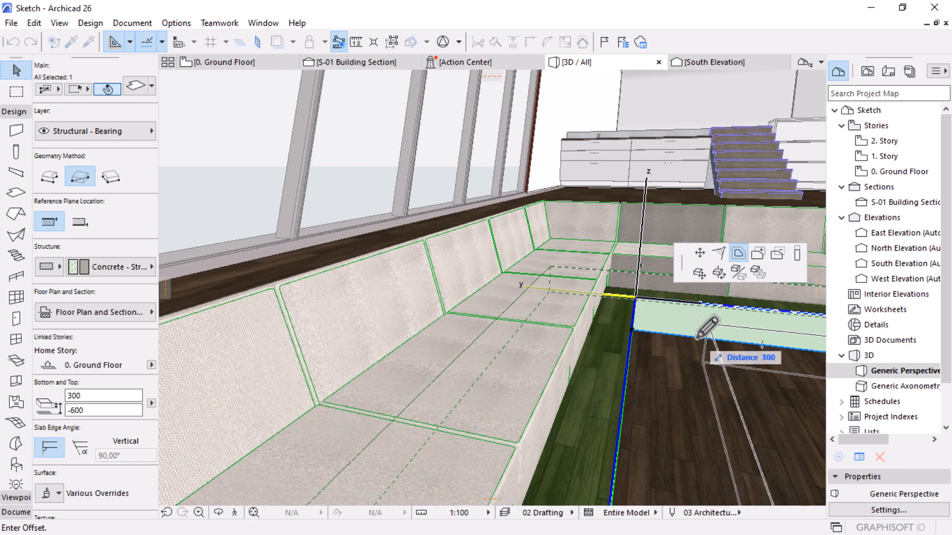
left_click(696, 338)
key("Escape")
scroll(455, 299, "down", 3)
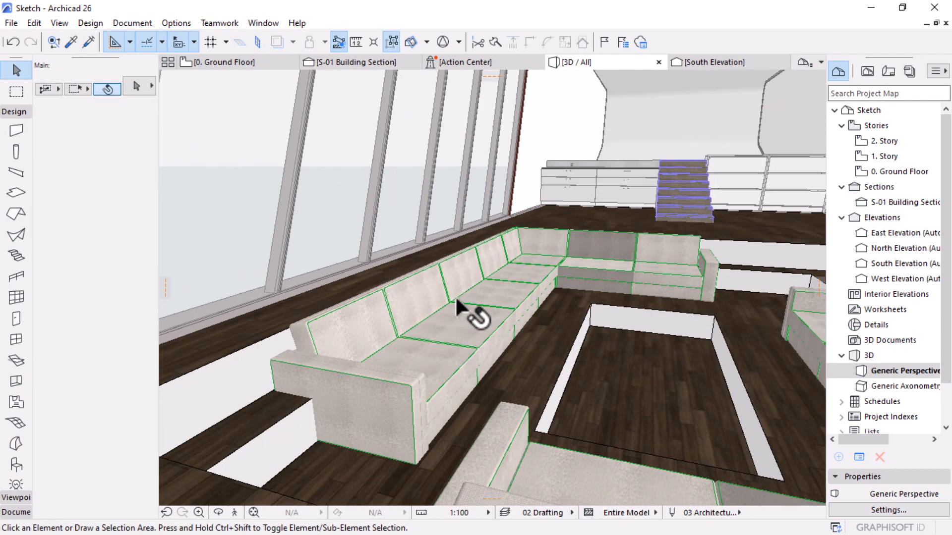
Step: Select both sofa arrangements, override the objects' floor plan pens, and set the symbol line pen to dark grey
left_click_drag(457, 300, 605, 294)
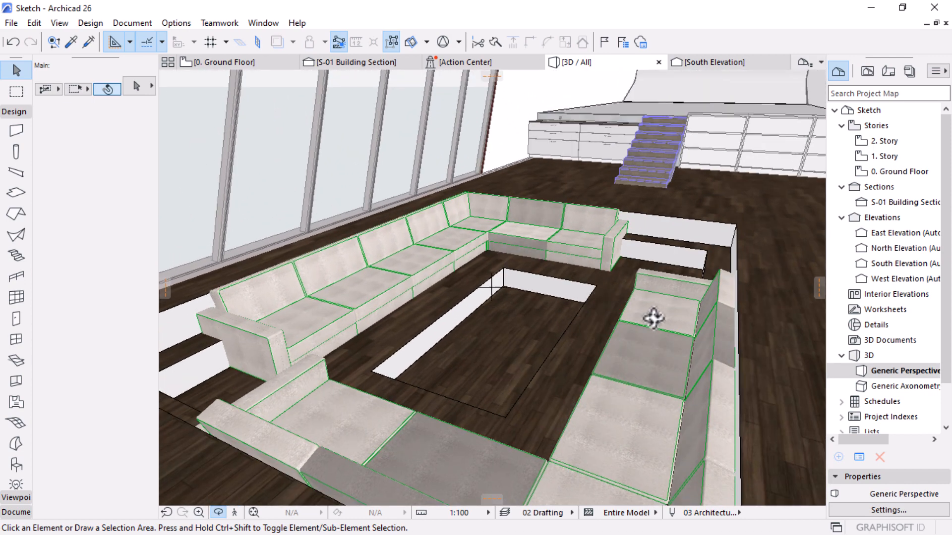
left_click(663, 333)
left_click(478, 243, "shift")
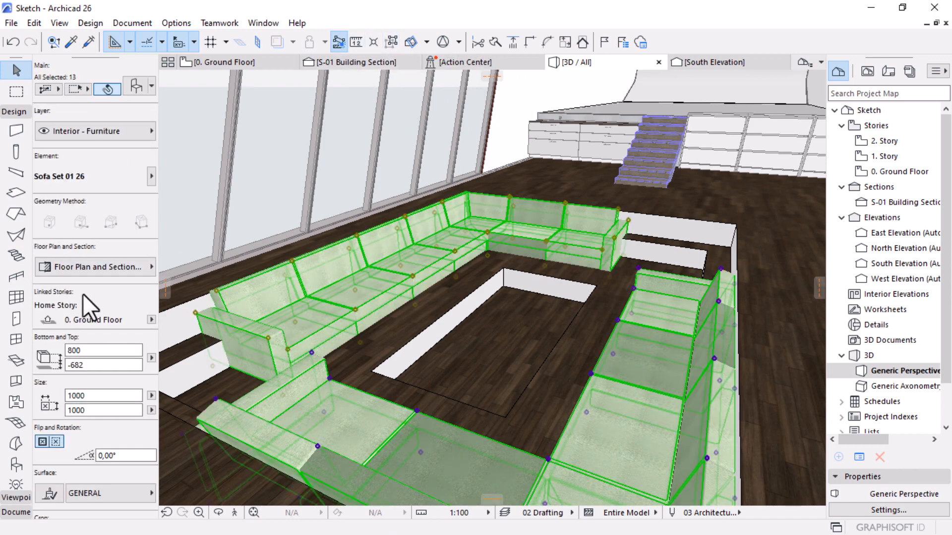
left_click(75, 267)
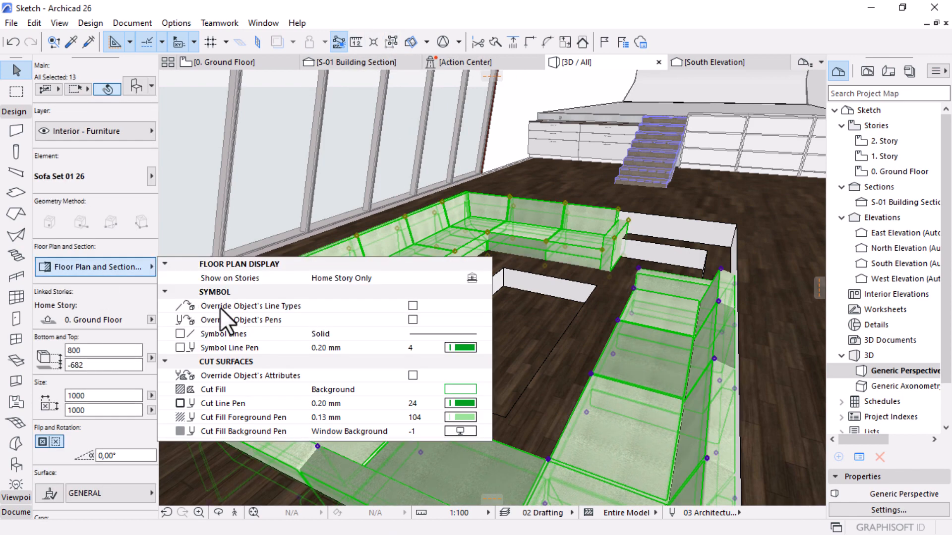
left_click(412, 319)
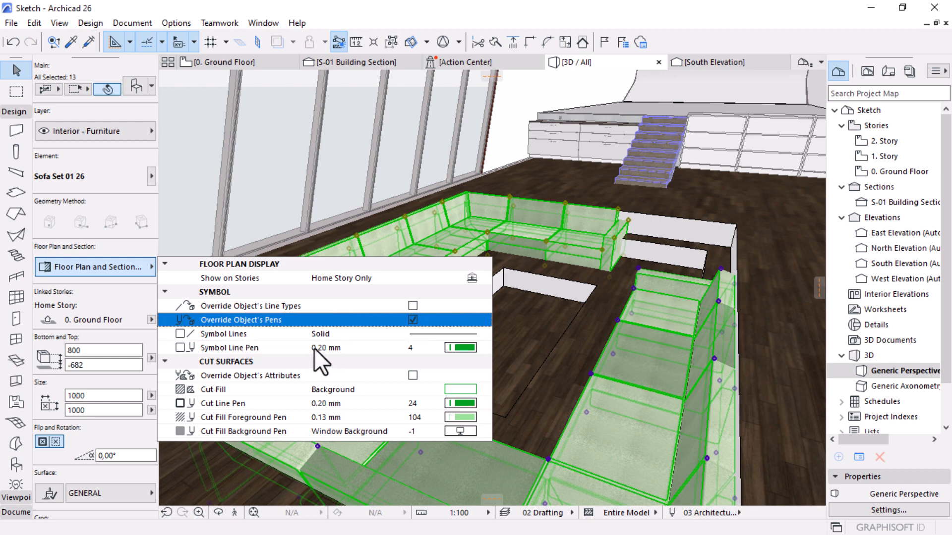
left_click(460, 348)
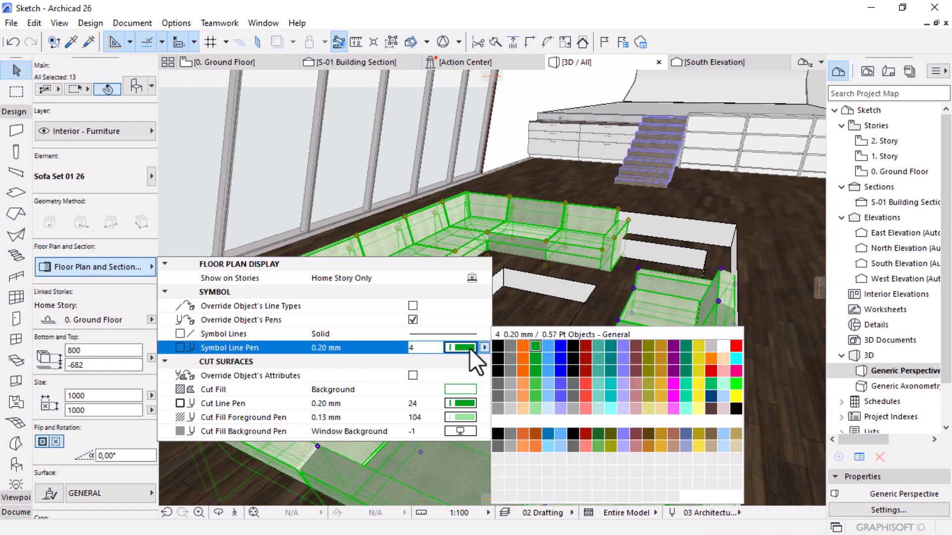
left_click(512, 342)
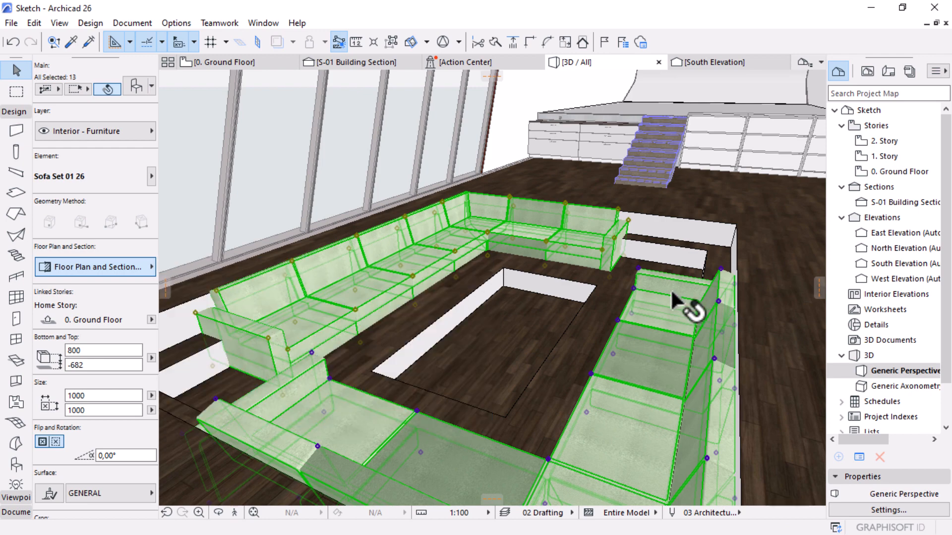
key("Escape")
Step: Examine the building and seating area from outside in 3D, and review the complete ground floor plan
scroll(590, 280, "down", 10)
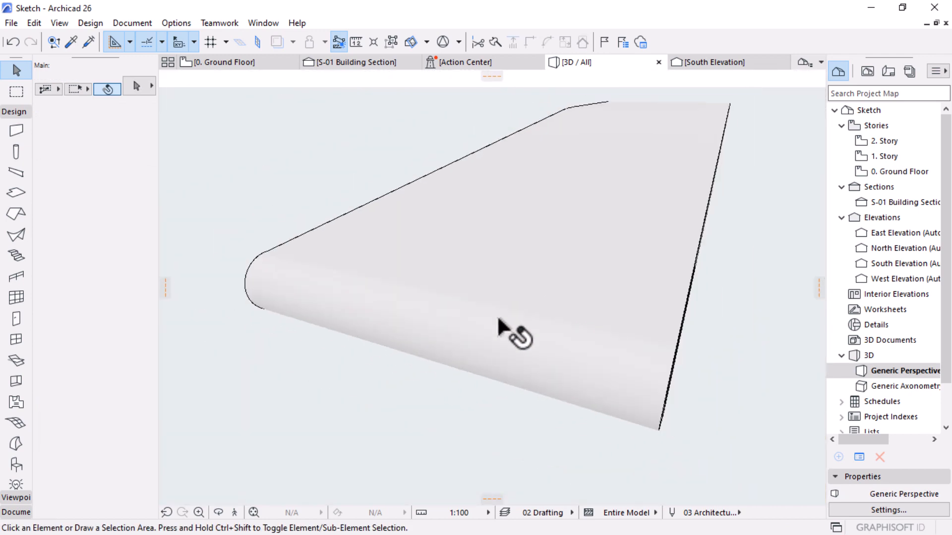
middle_click_drag(712, 375, 566, 390, "shift")
left_click_drag(582, 352, 479, 202)
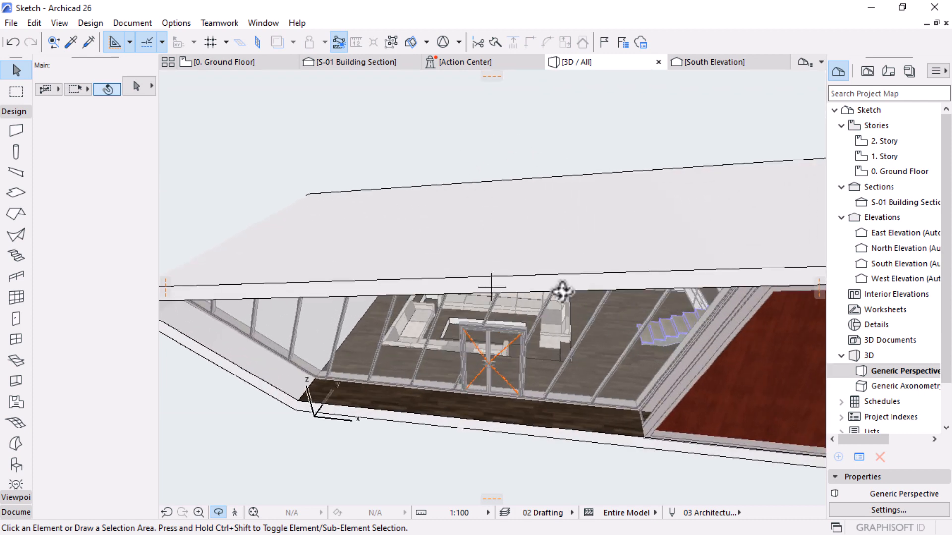
left_click_drag(574, 355, 549, 384)
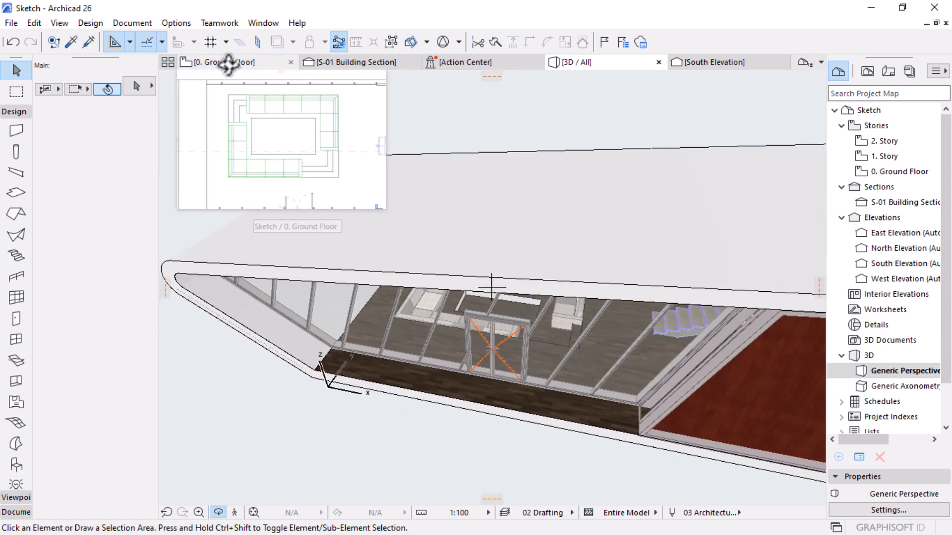
left_click(228, 65)
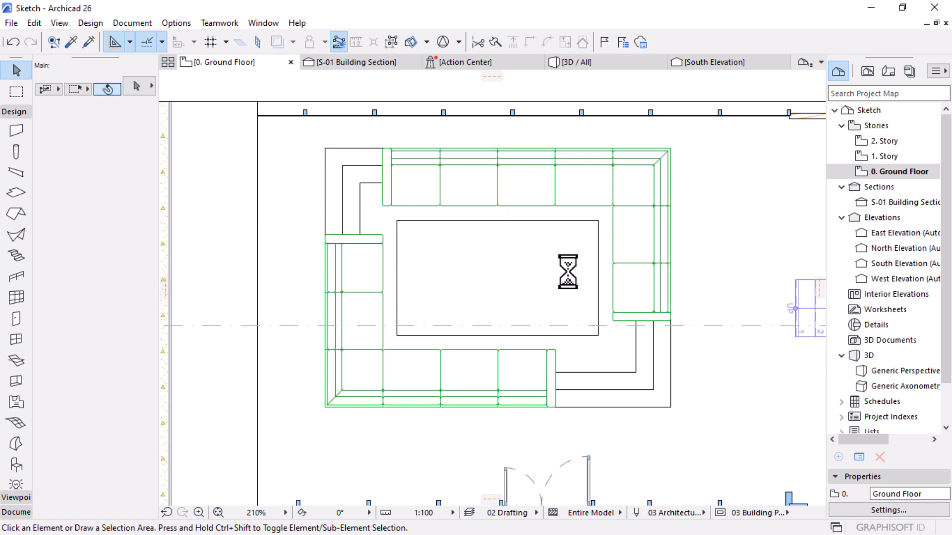
scroll(560, 262, "down", 5)
middle_click_drag(436, 293, 416, 296)
scroll(418, 296, "down", 1)
scroll(369, 319, "down", 3)
middle_click_drag(533, 315, 527, 343)
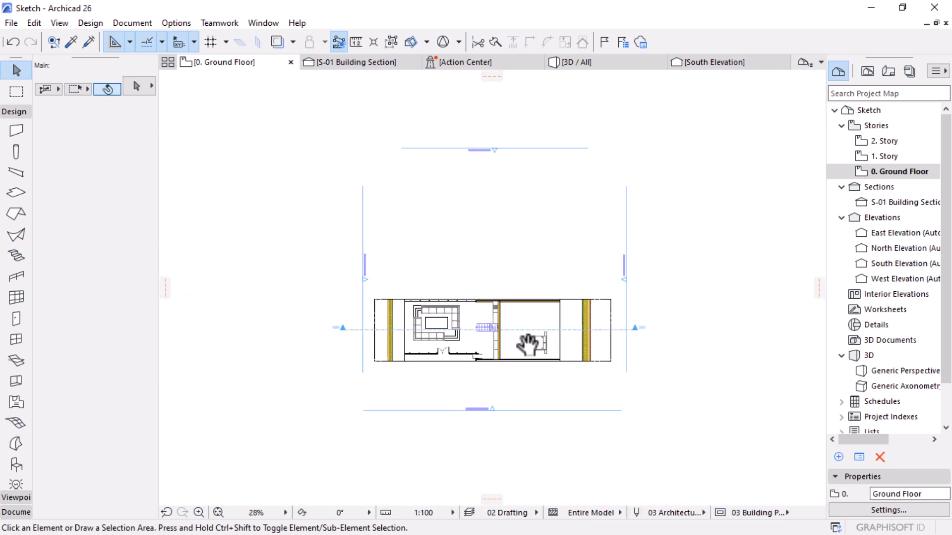
scroll(497, 353, "up", 4)
Step: Open the 1. Story floor plan and display the Ground Floor beneath it as the trace reference
left_click(883, 157)
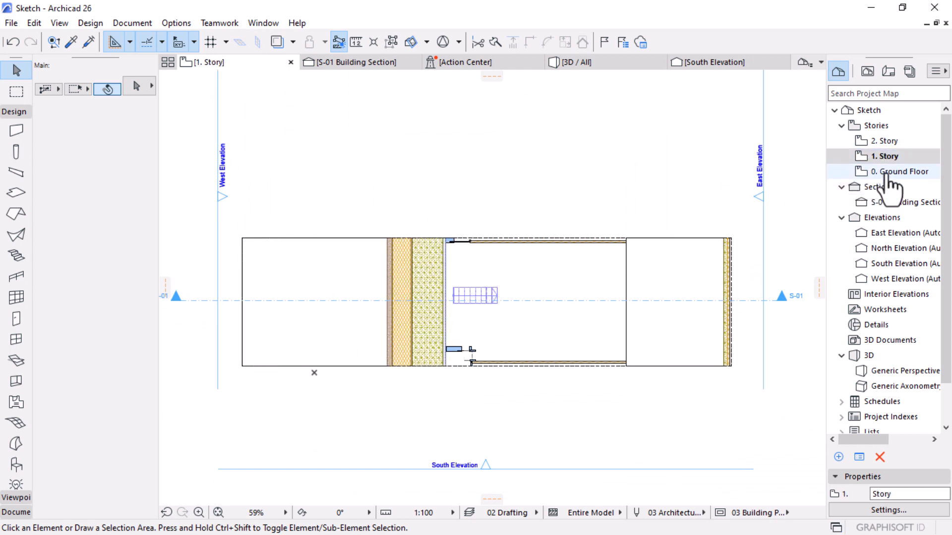
right_click(885, 180)
left_click(806, 260)
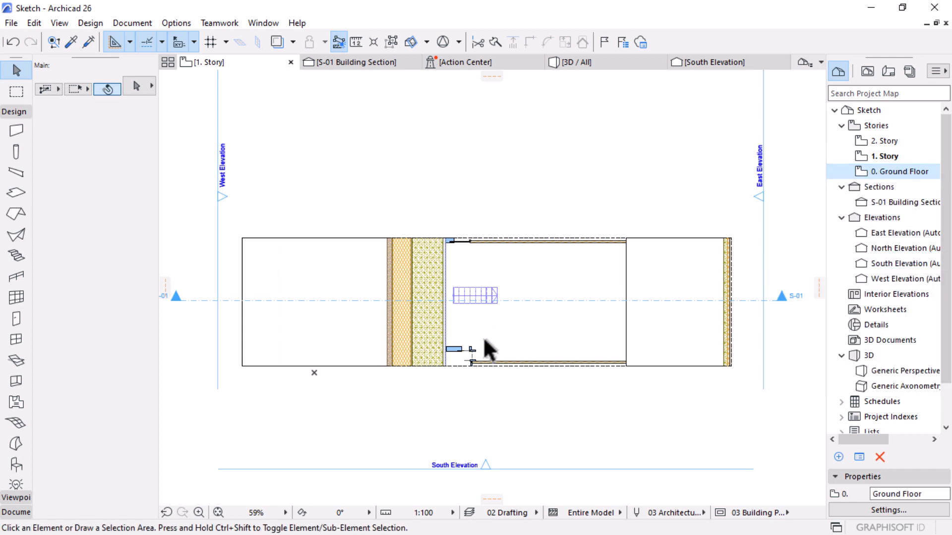
scroll(250, 341, "up", 4)
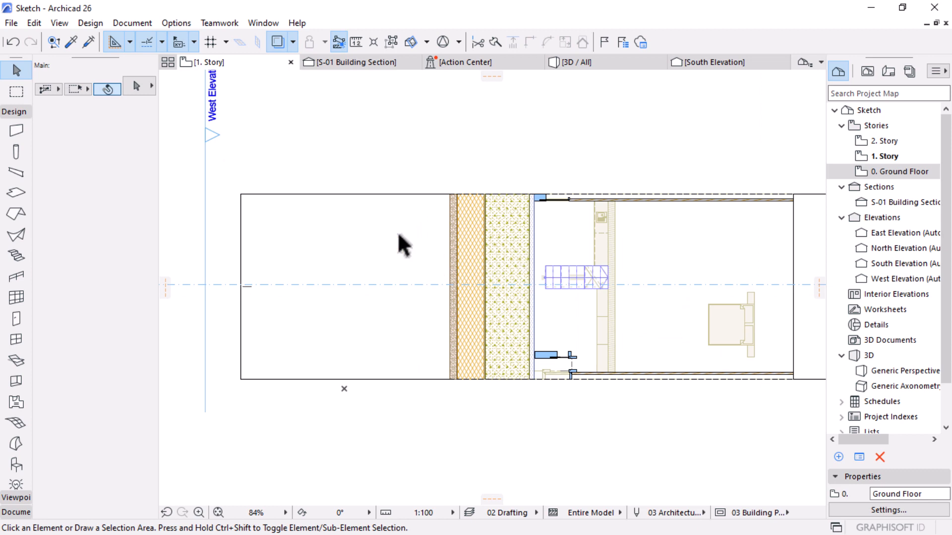
Step: Turn off the Flat Roof shell's cover fills in its floor plan display settings and deselect it
left_click(240, 208)
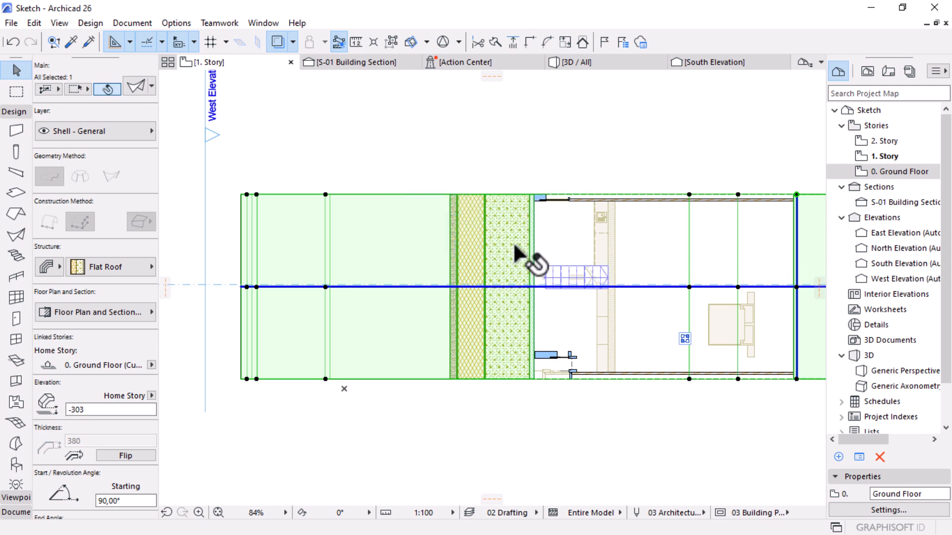
scroll(70, 406, "down", 3)
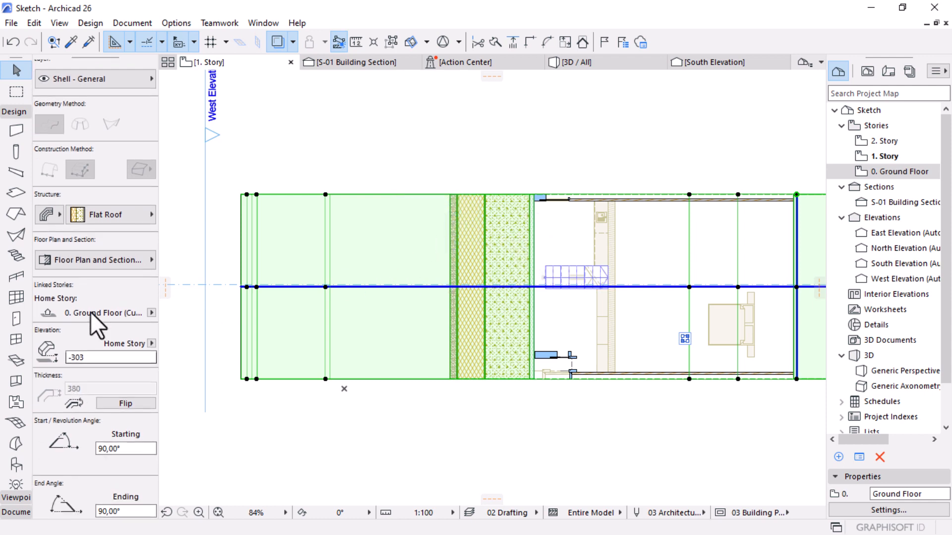
left_click(109, 260)
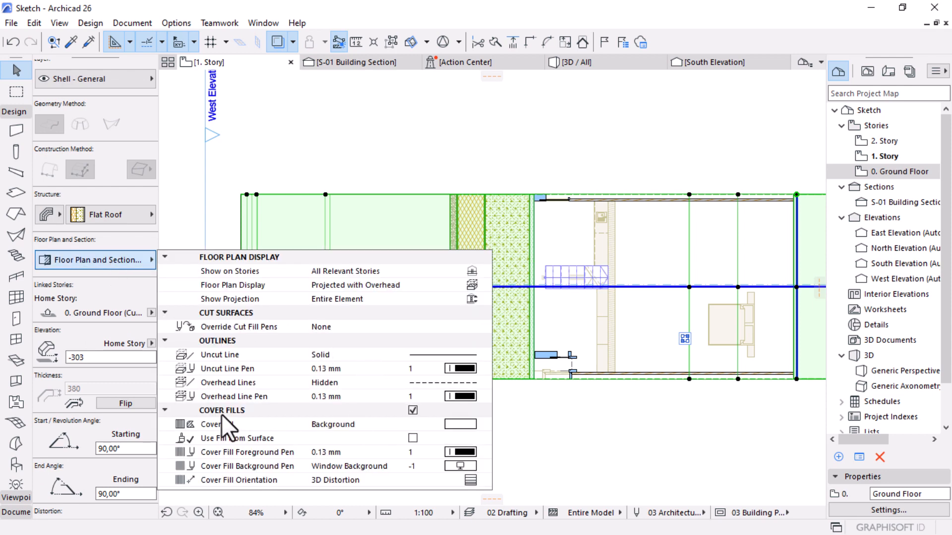
left_click(411, 411)
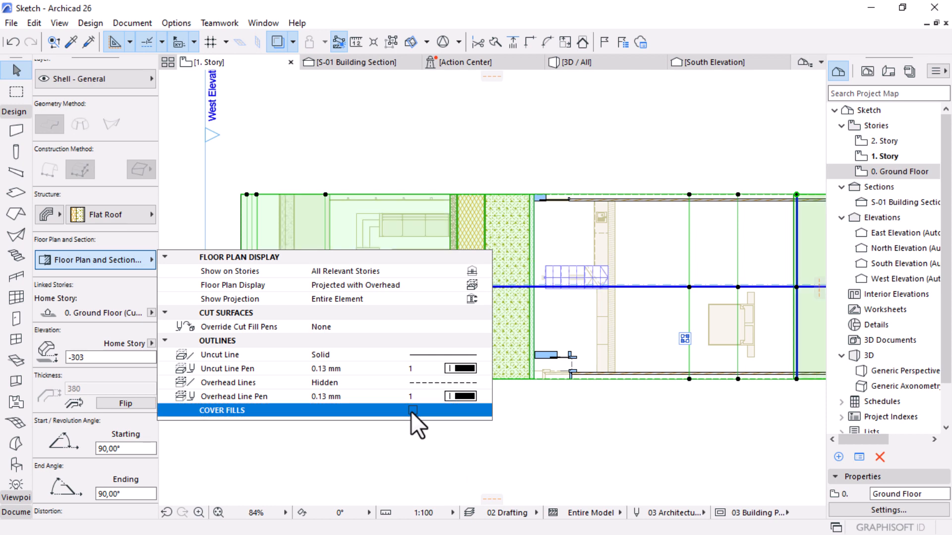
left_click(481, 409)
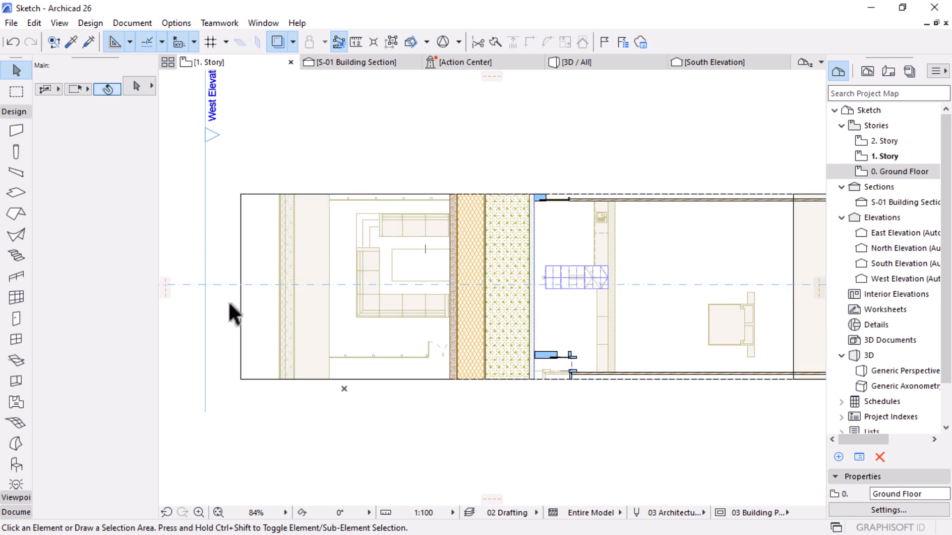
Step: Draw a closed five-node spline on 1. Story over the left part of the traced seating area
left_click(15, 512)
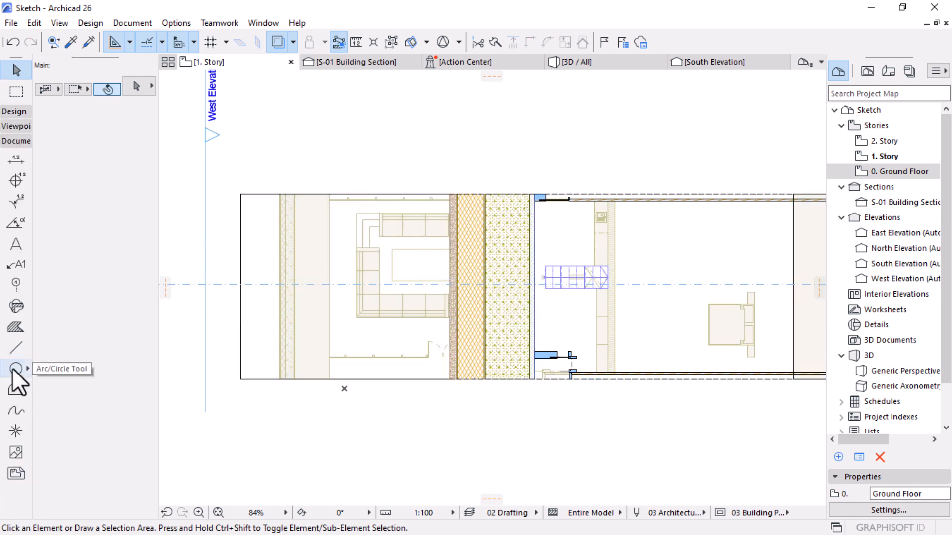
left_click(11, 412)
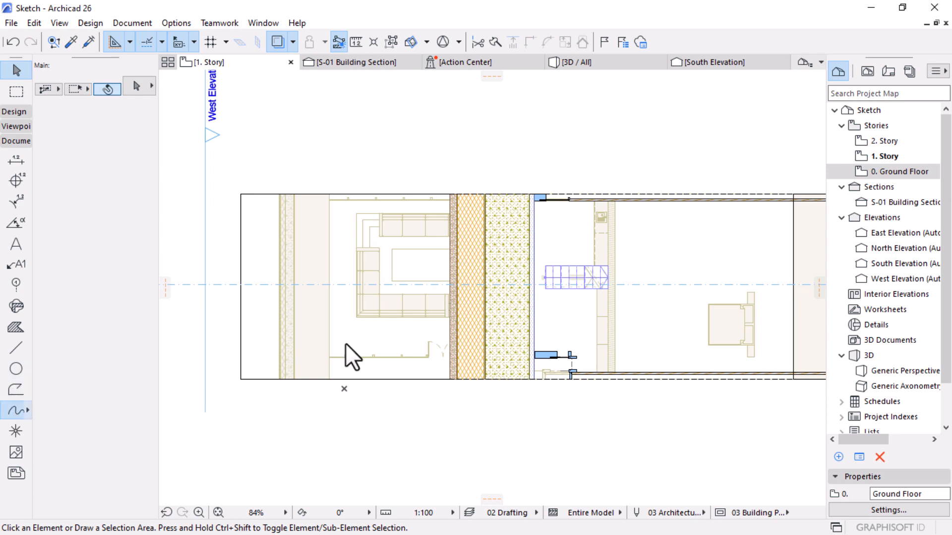
left_click(404, 258)
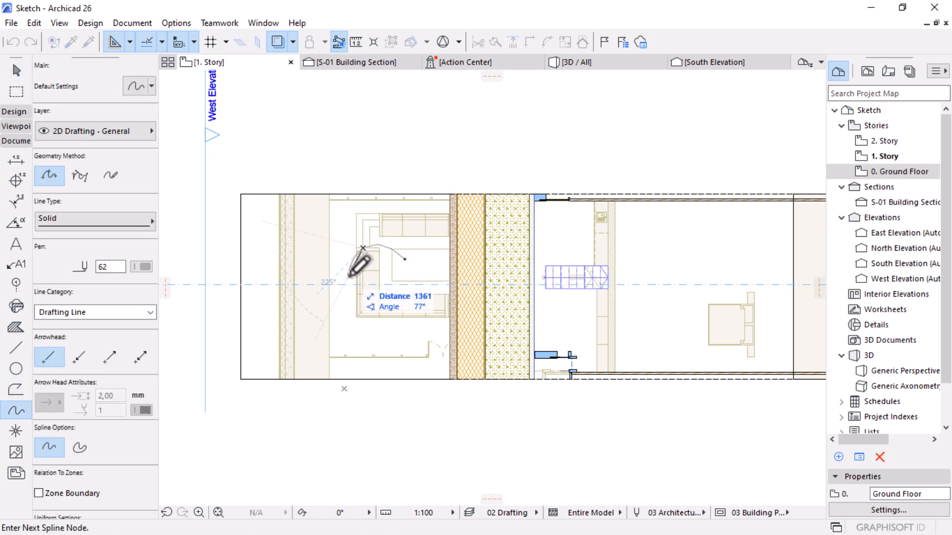
left_click(348, 275)
left_click(390, 294)
left_click(420, 283)
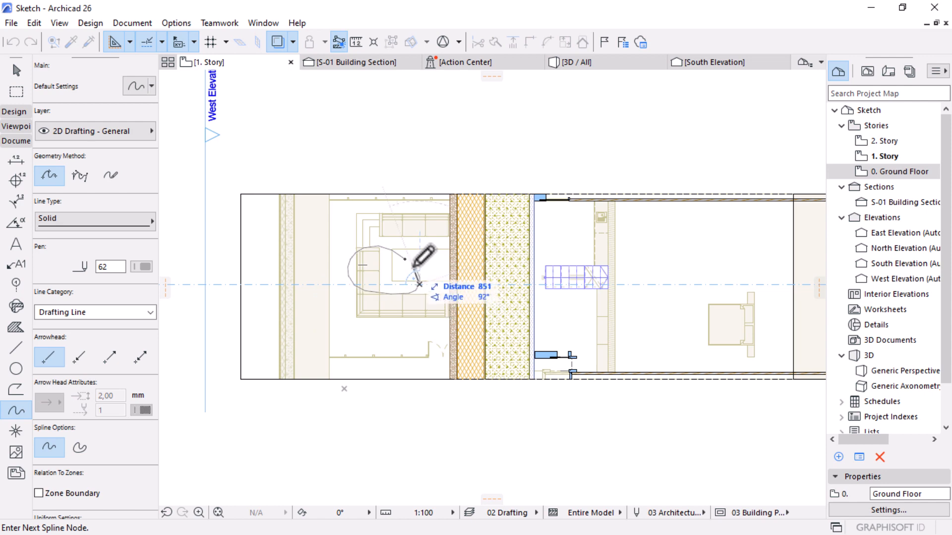
left_click(405, 259)
key("Escape")
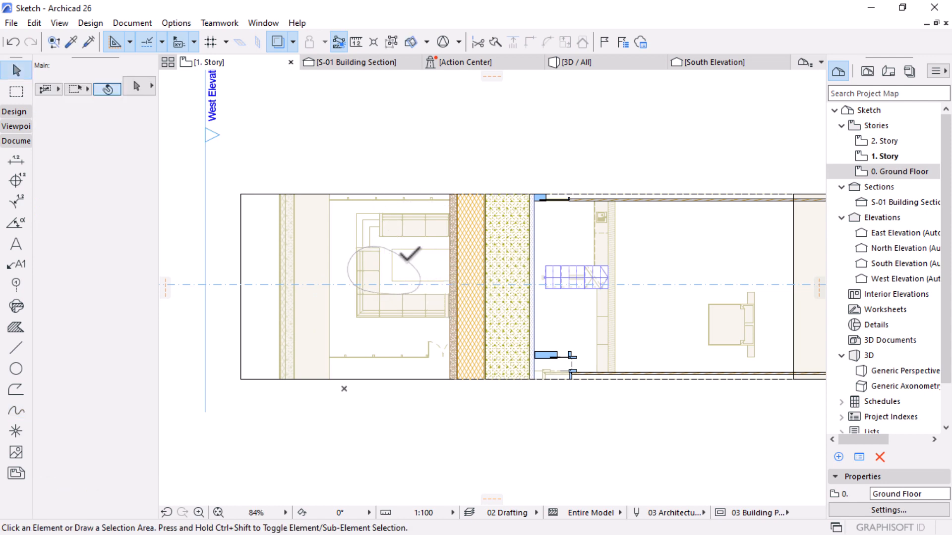
Step: Mirror a copy of the closed spline about a vertical axis near its right end
left_click(405, 259)
key("ctrl+alt+m")
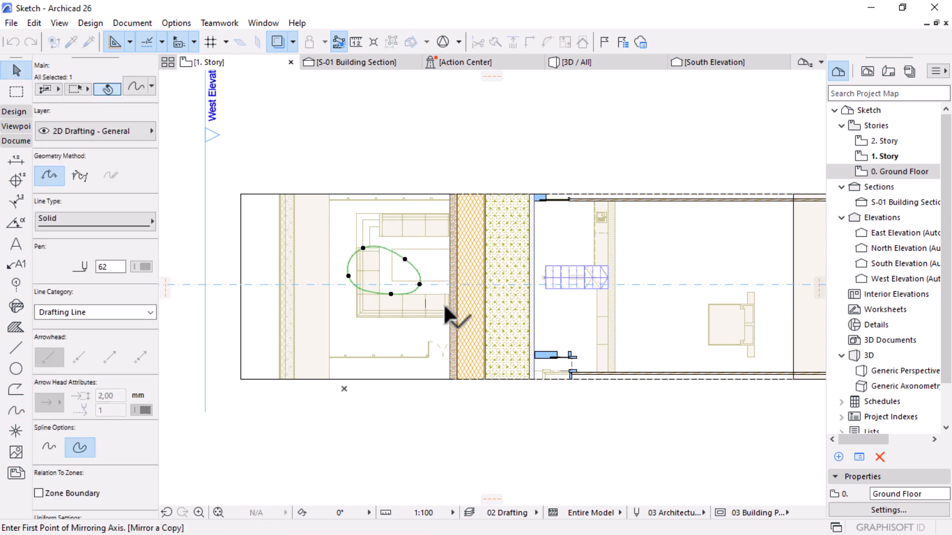
left_click(418, 272)
left_click(418, 353)
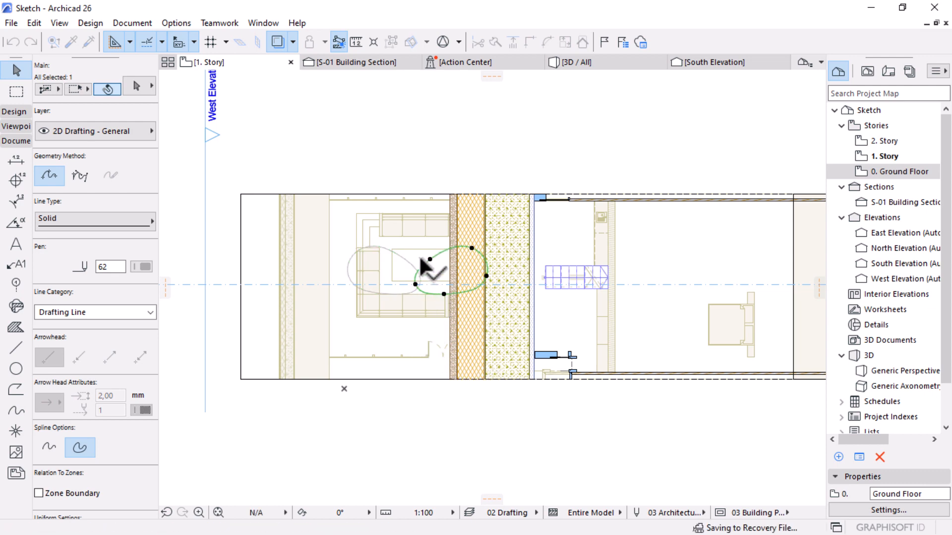
scroll(416, 281, "up", 3)
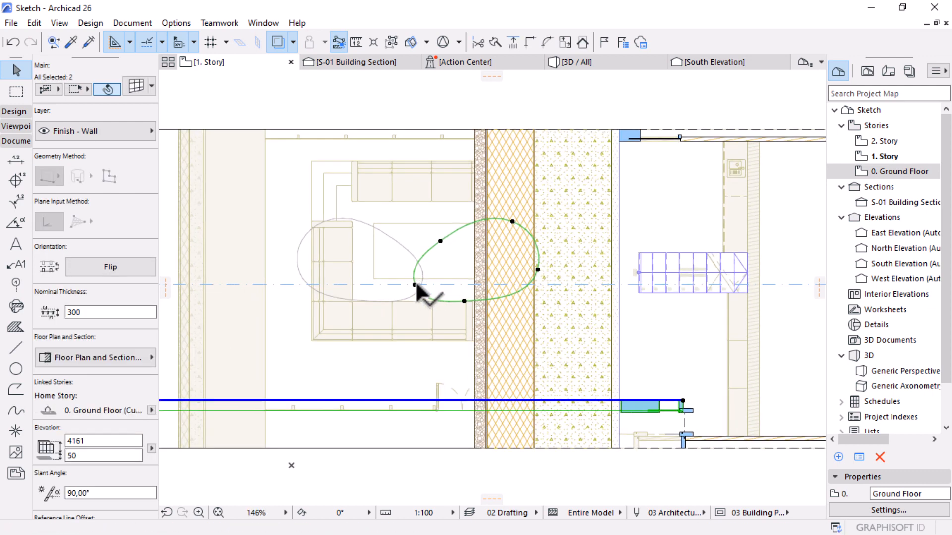
Step: Reshape the mirrored spline by moving its left end node inward and its upper node toward the shape's middle
key("Escape")
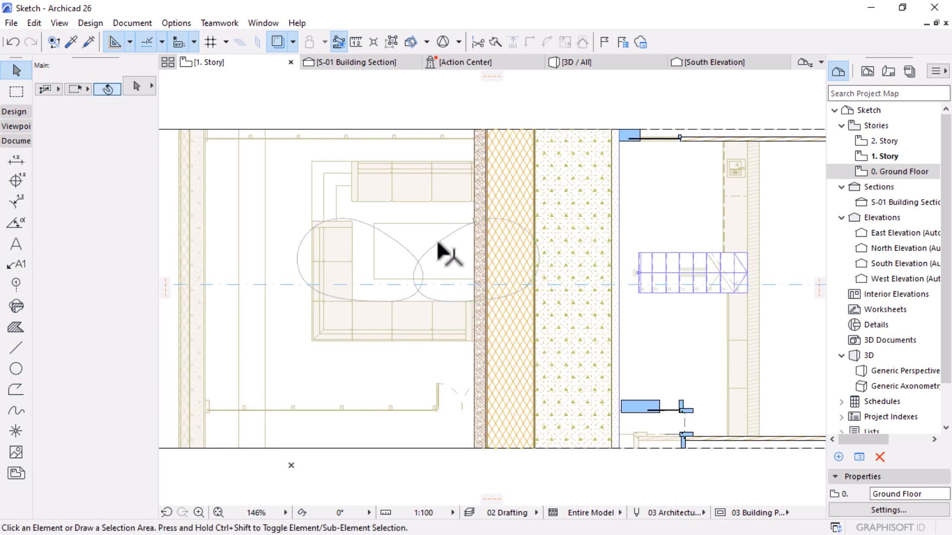
left_click(440, 242)
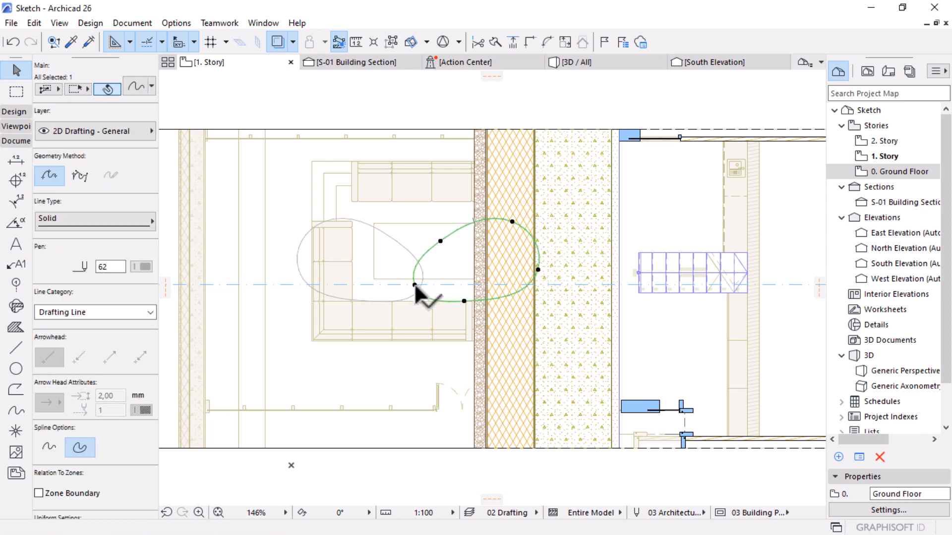
left_click(415, 283)
left_click(434, 277)
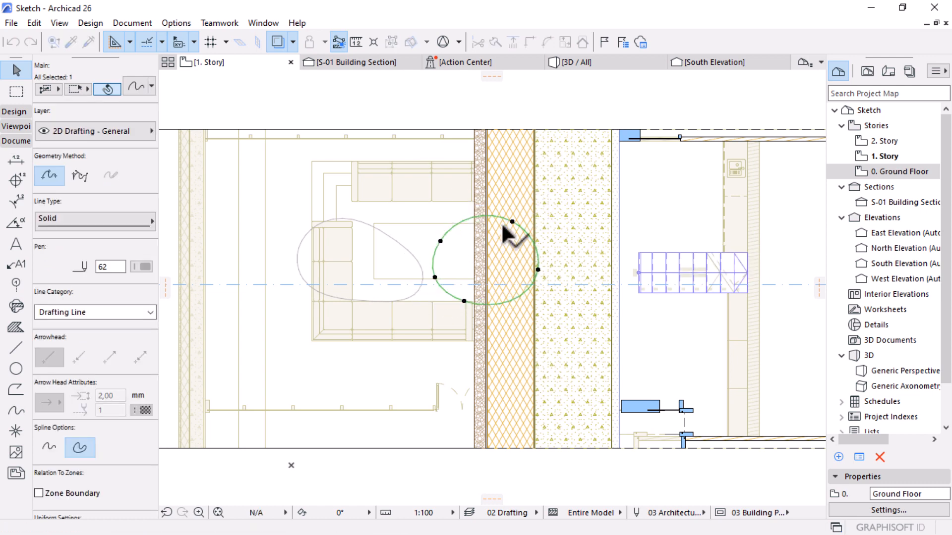
left_click(511, 221)
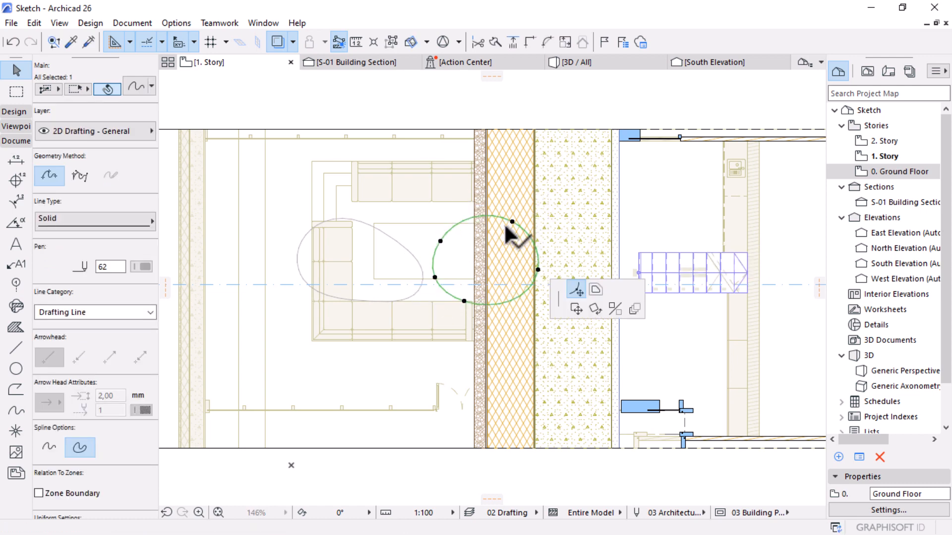
left_click(479, 238)
Step: Place a copy of the reshaped spline below the other two outlines and rotate it about its centre
scroll(518, 227, "down", 3)
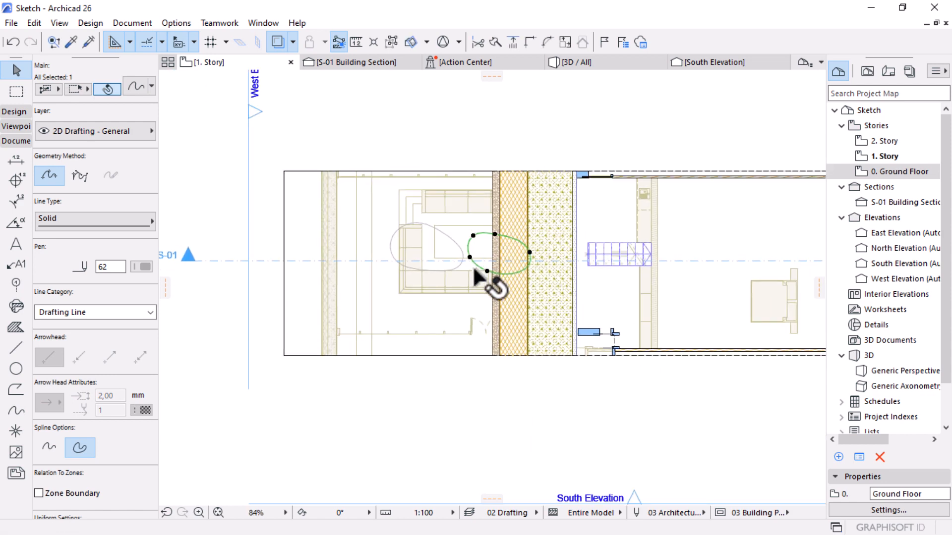
key("ctrl+shift+d")
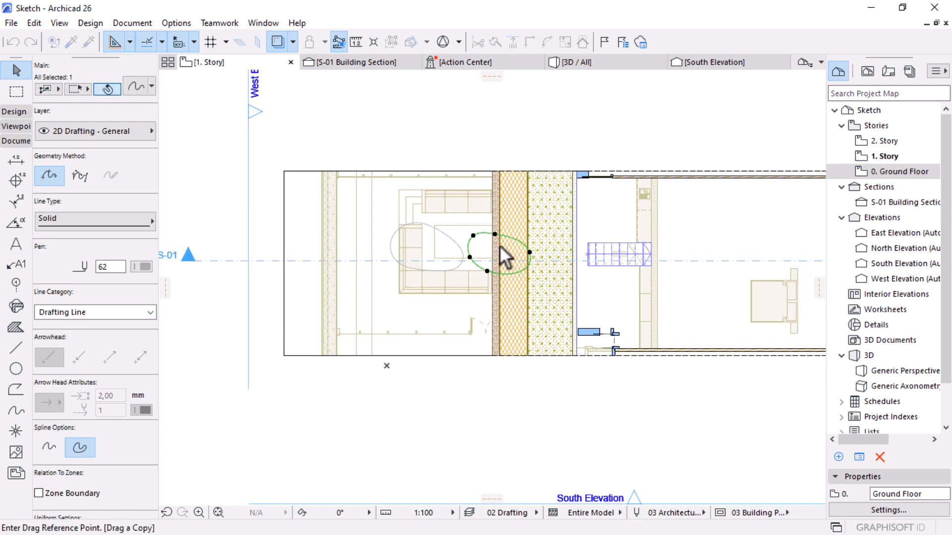
left_click(502, 247)
left_click(464, 298)
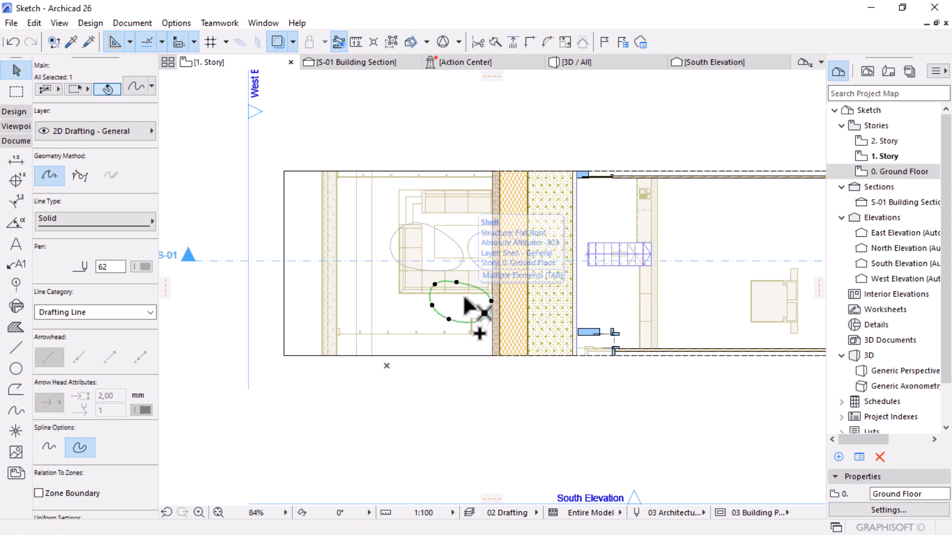
key("ctrl+e")
left_click(462, 301)
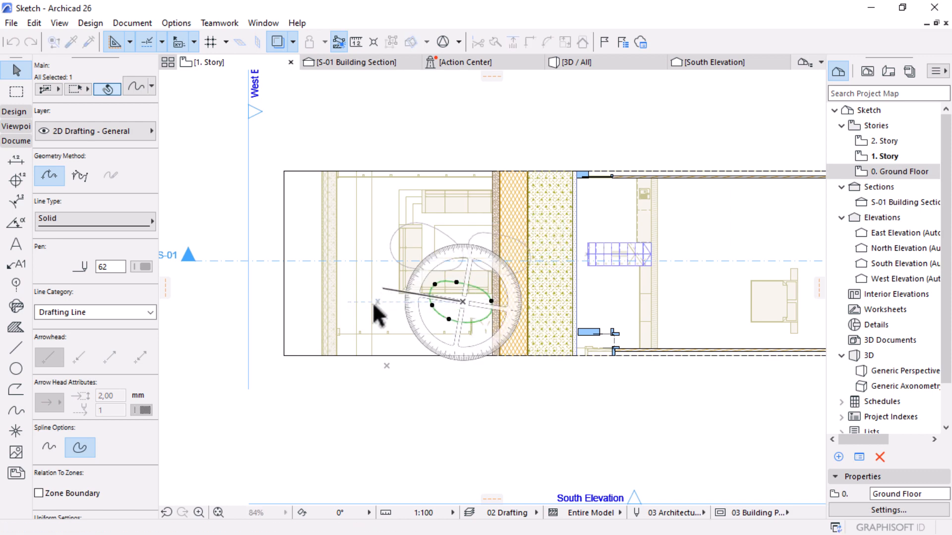
left_click(373, 315)
left_click(365, 340)
Step: Reshape the rotated spline copy by pulling its lower node inward and its left node slightly outward
scroll(459, 304, "up", 3)
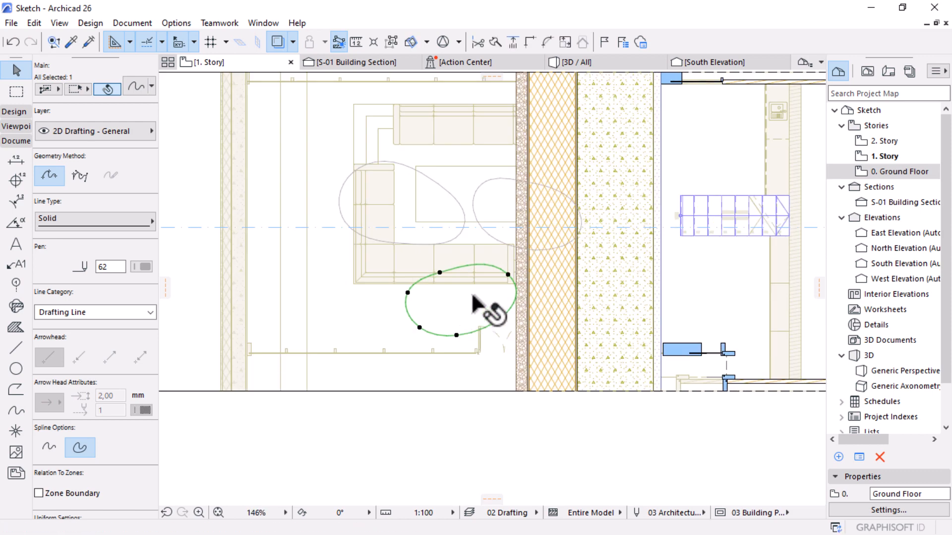
left_click(456, 335)
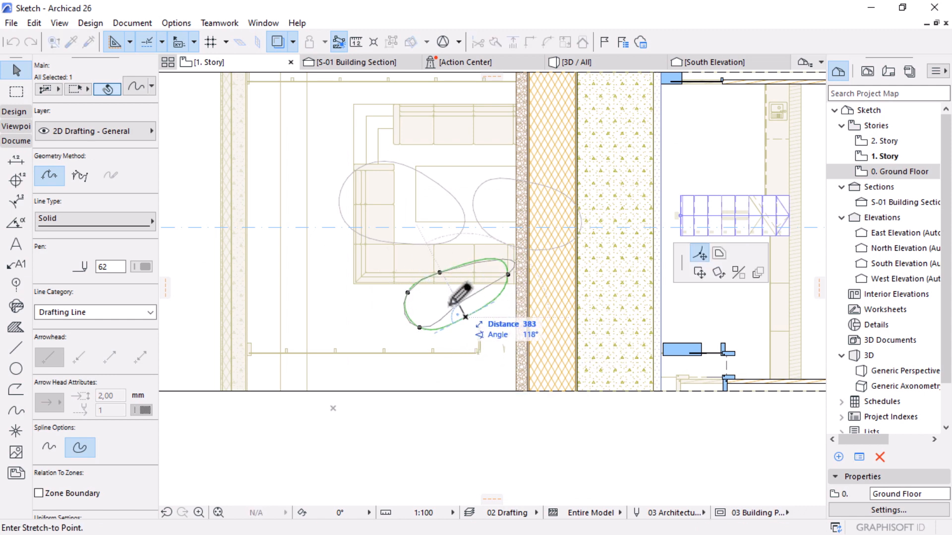
left_click(465, 317)
left_click(405, 298)
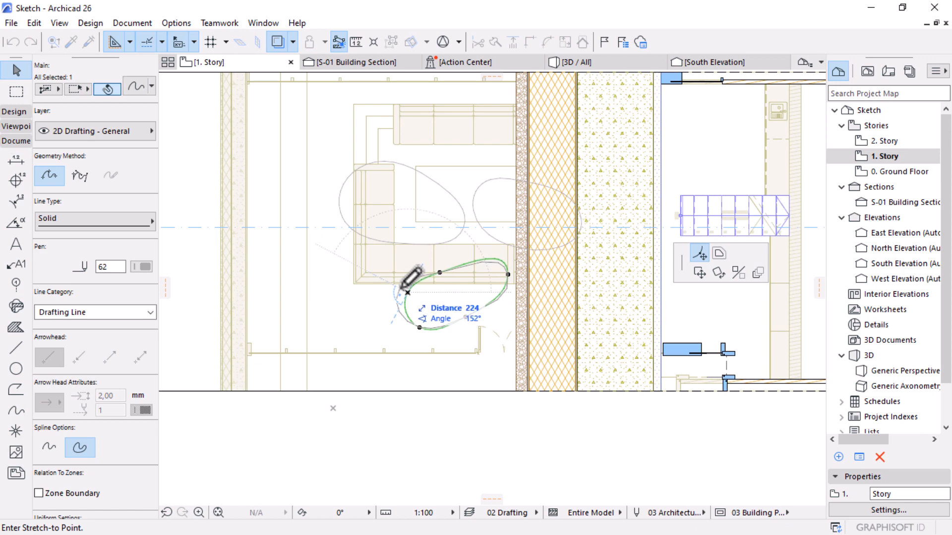
left_click(400, 288)
Step: Select all three splines, move them together slightly upward on the plan, and deselect them
scroll(358, 333, "down", 5)
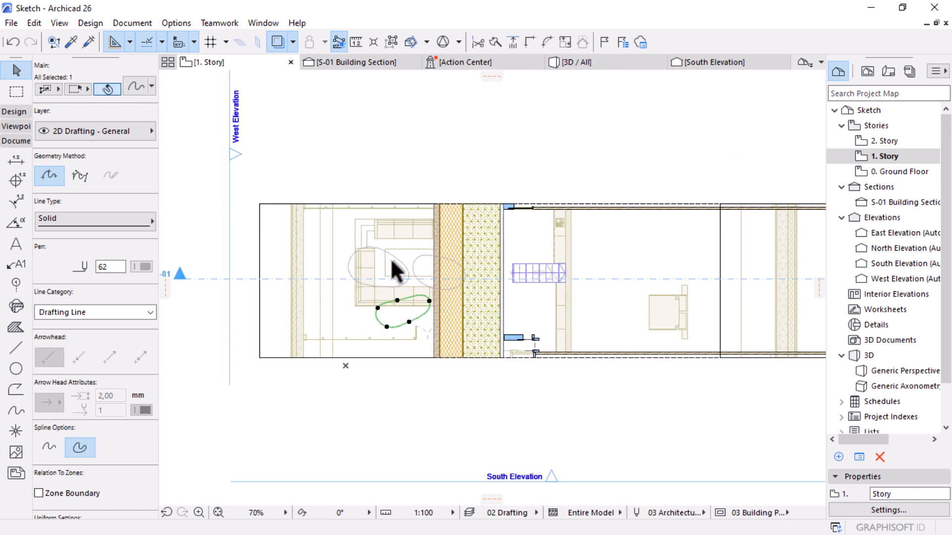
left_click(423, 256, "shift")
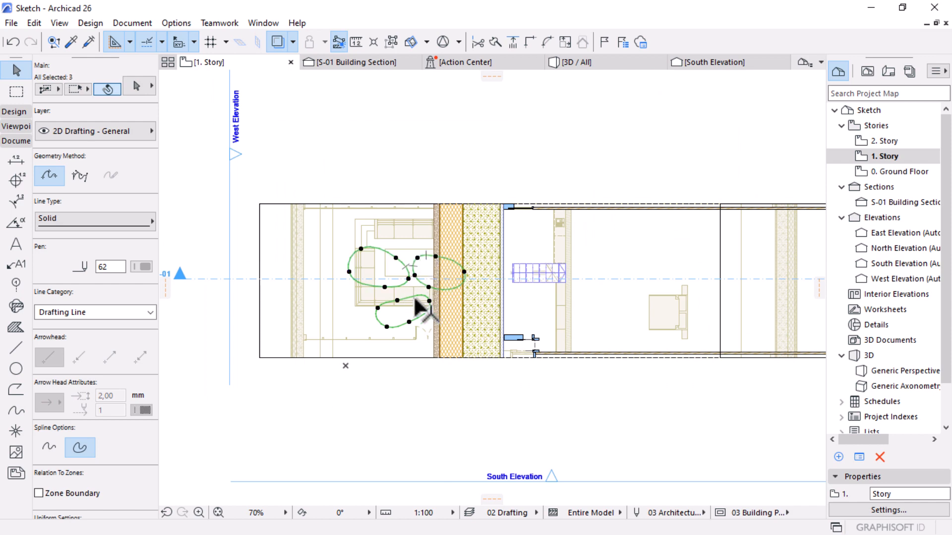
key("ctrl+d")
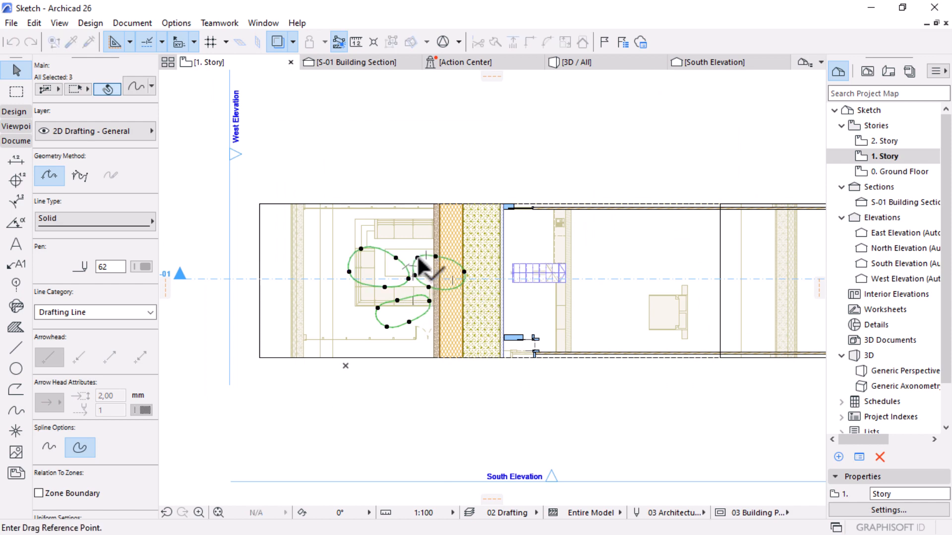
left_click(419, 267)
left_click(408, 259)
scroll(443, 369, "down", 1)
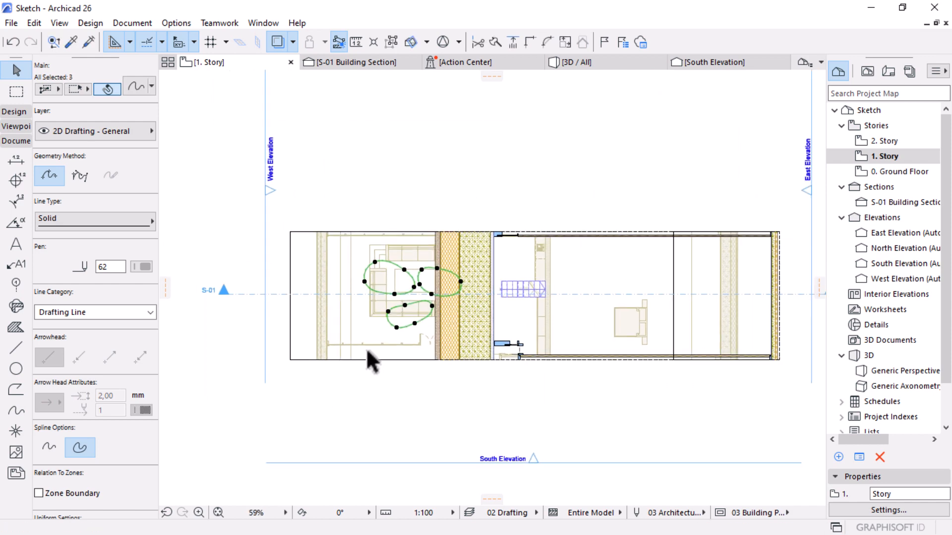
scroll(407, 341, "up", 2)
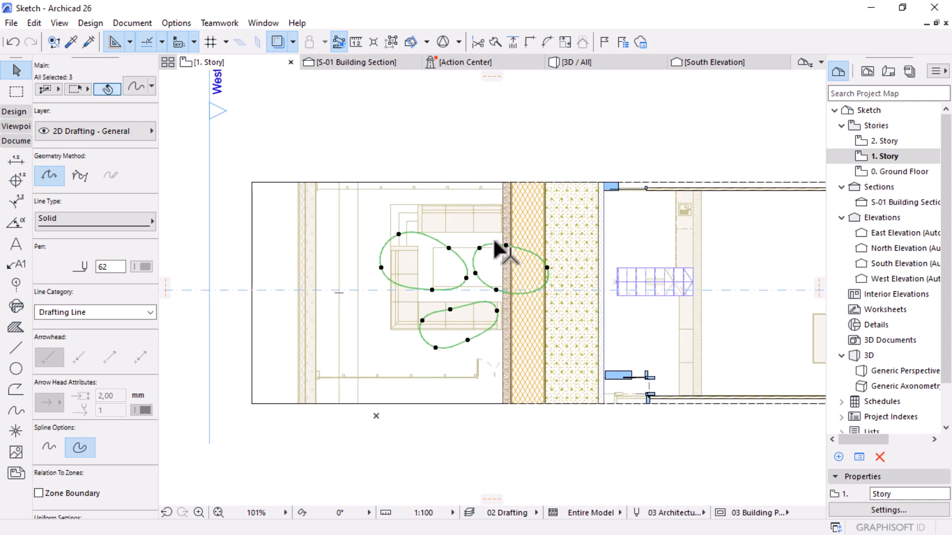
key("Escape")
left_click(276, 213)
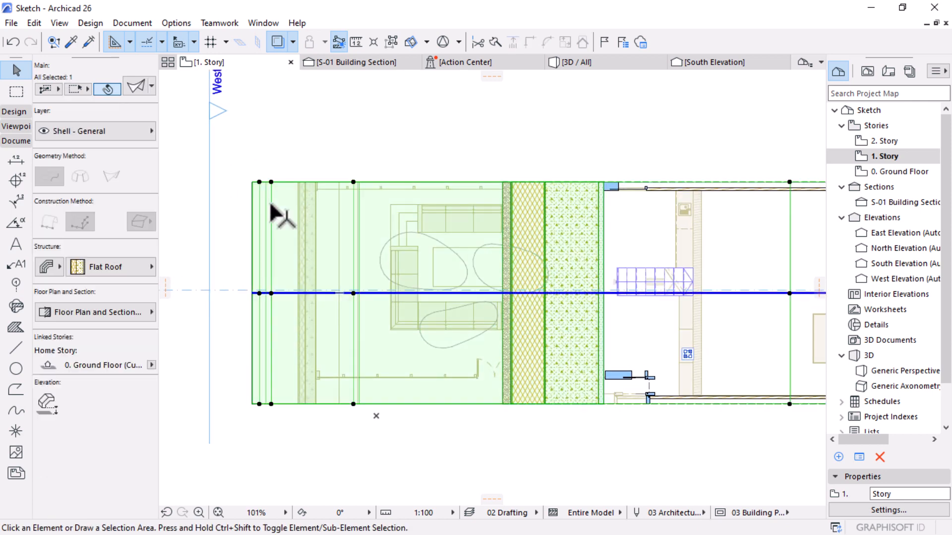
right_click(337, 115)
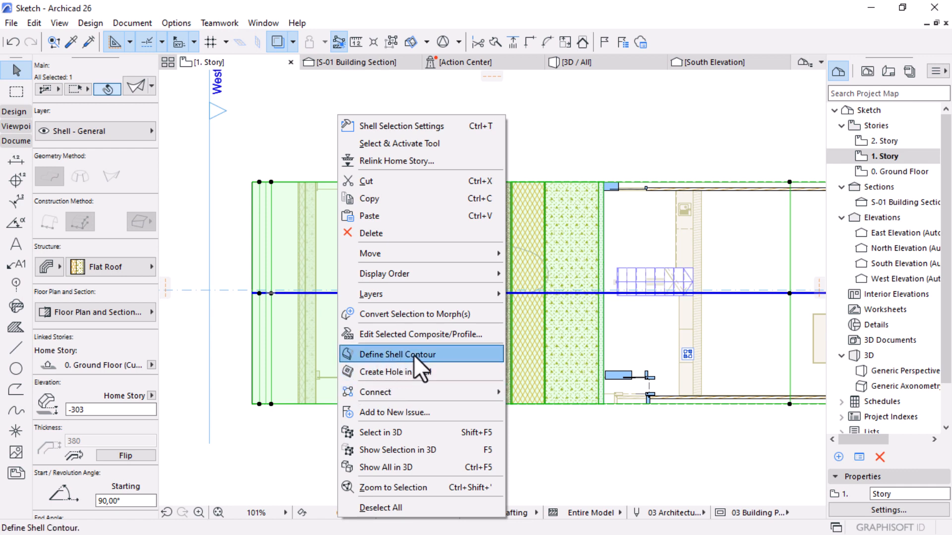
left_click(385, 374)
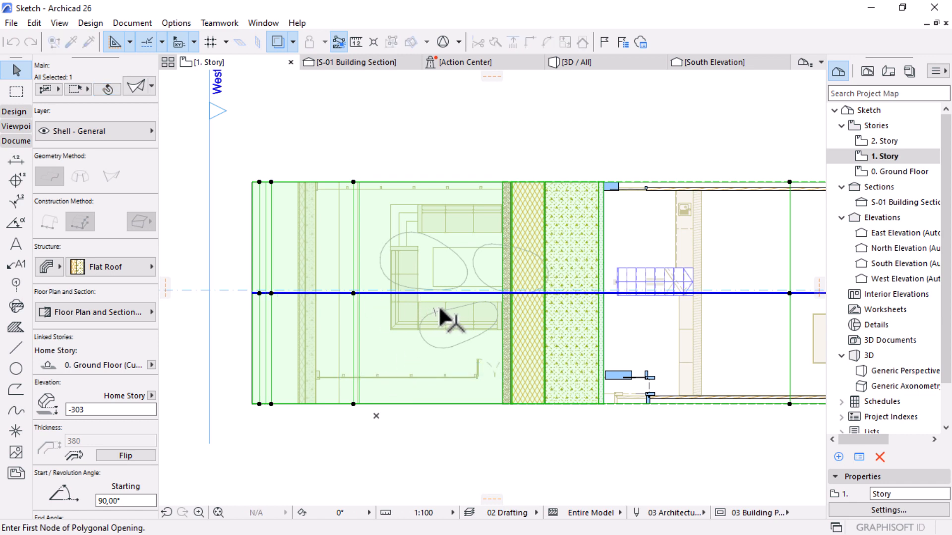
left_click(462, 344)
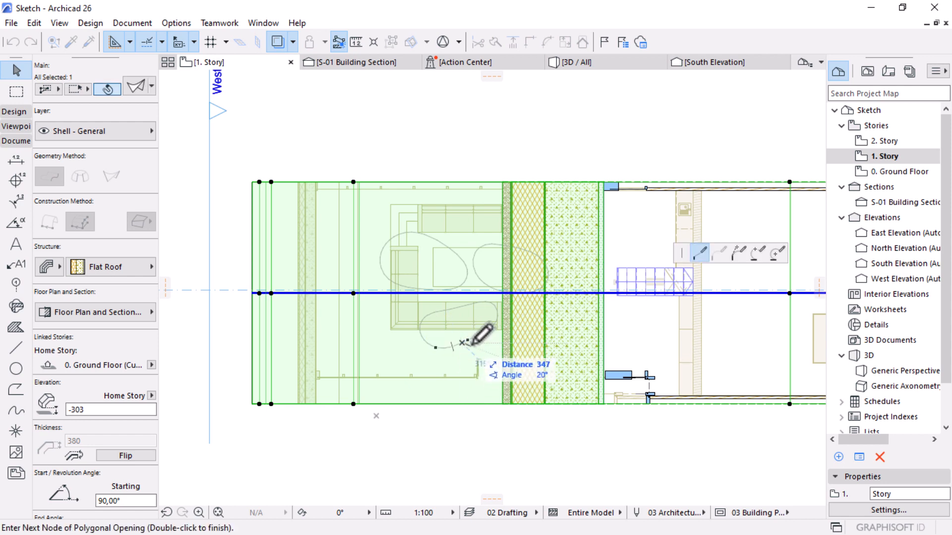
key("Escape")
key("space")
left_click(477, 336)
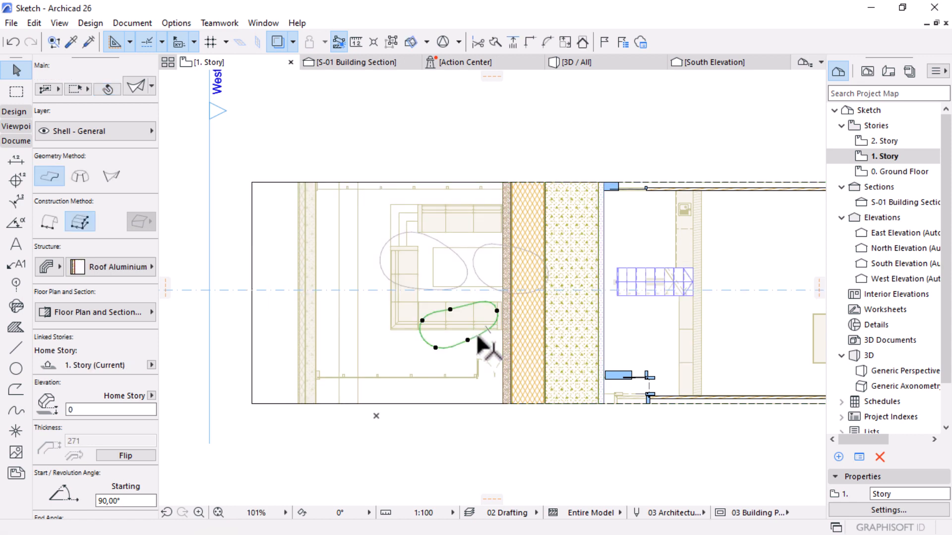
key("Escape")
Step: Create a hole in the Flat Roof shell by tracing the lower spline outline
left_click(264, 316)
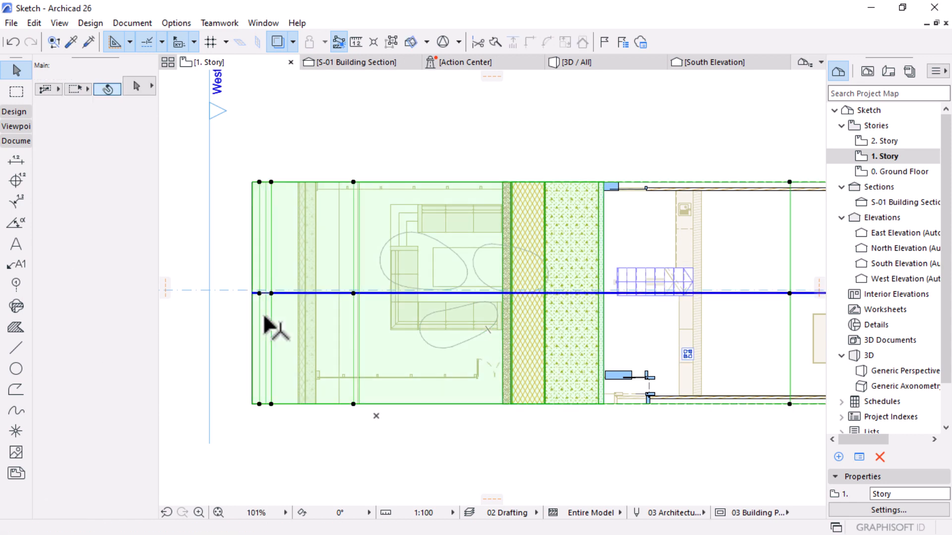
right_click(264, 317)
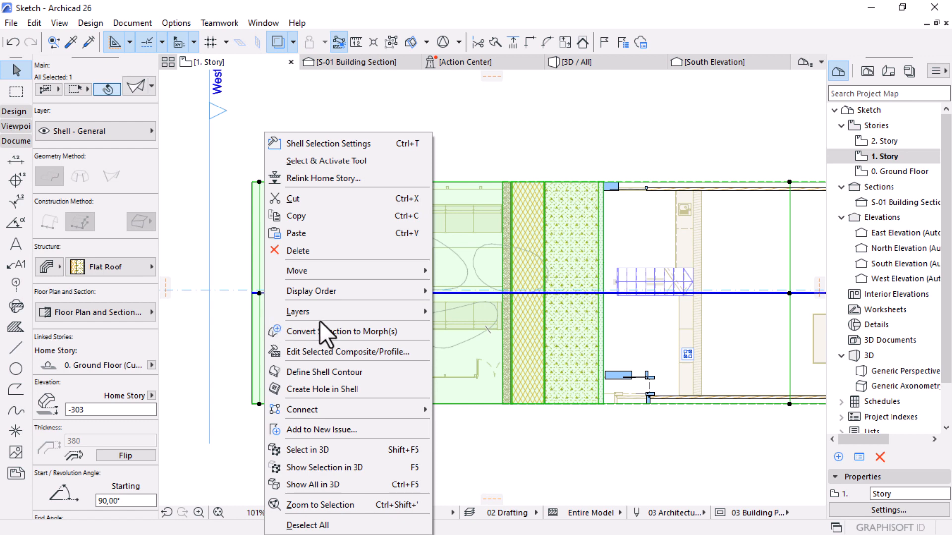
left_click(322, 389)
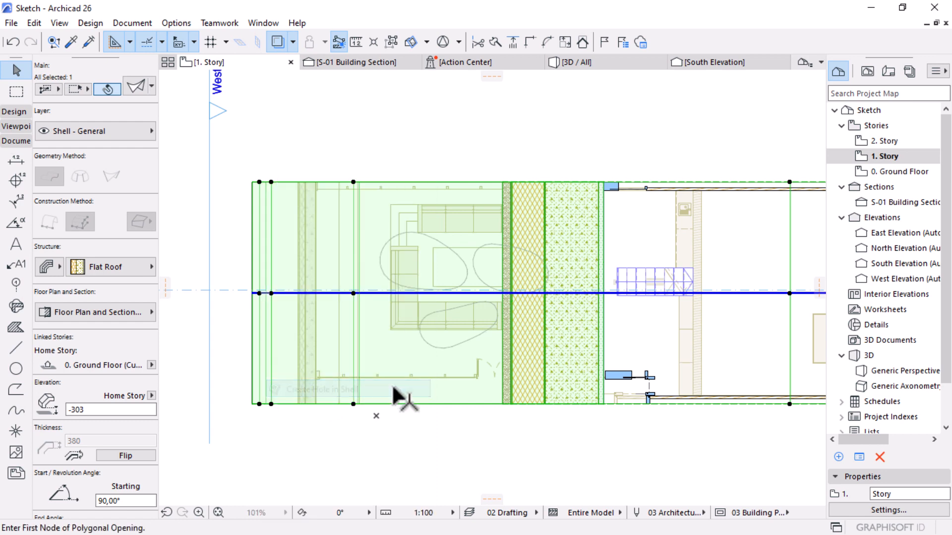
left_click(467, 348)
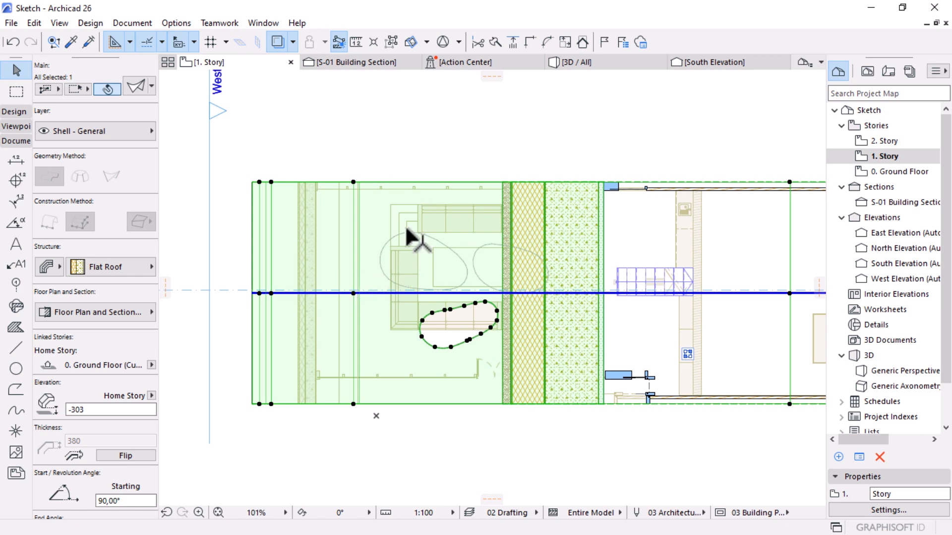
Step: Create a second hole in the Flat Roof shell from the upper-left spline outline
left_click(383, 246)
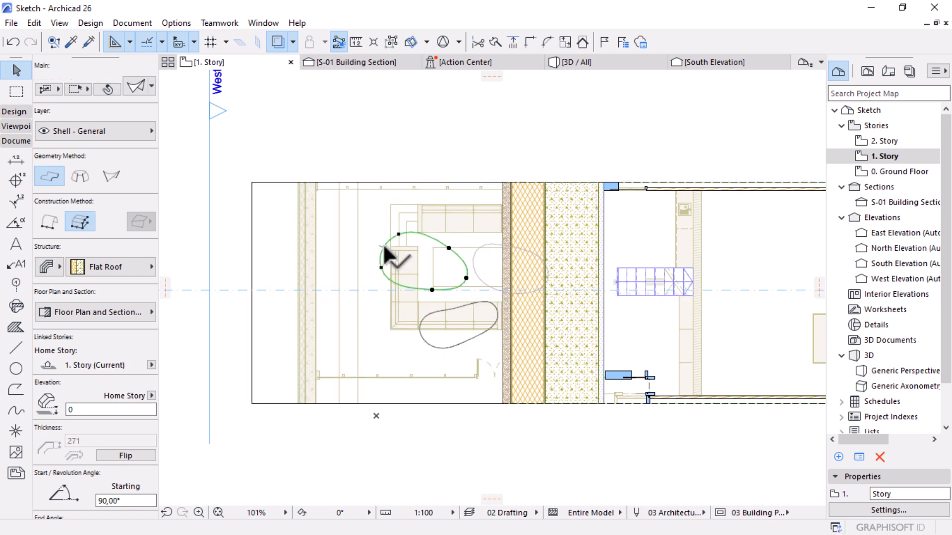
left_click(270, 237)
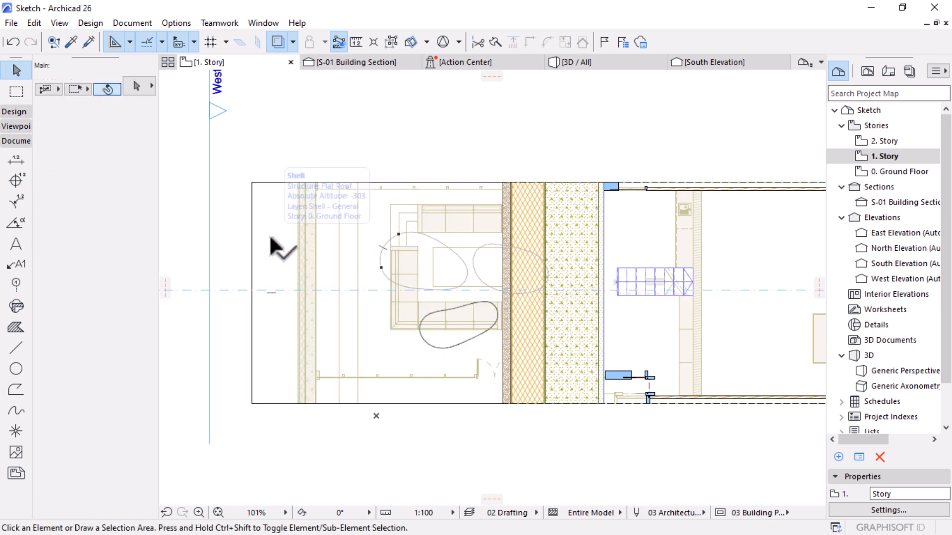
right_click(297, 110)
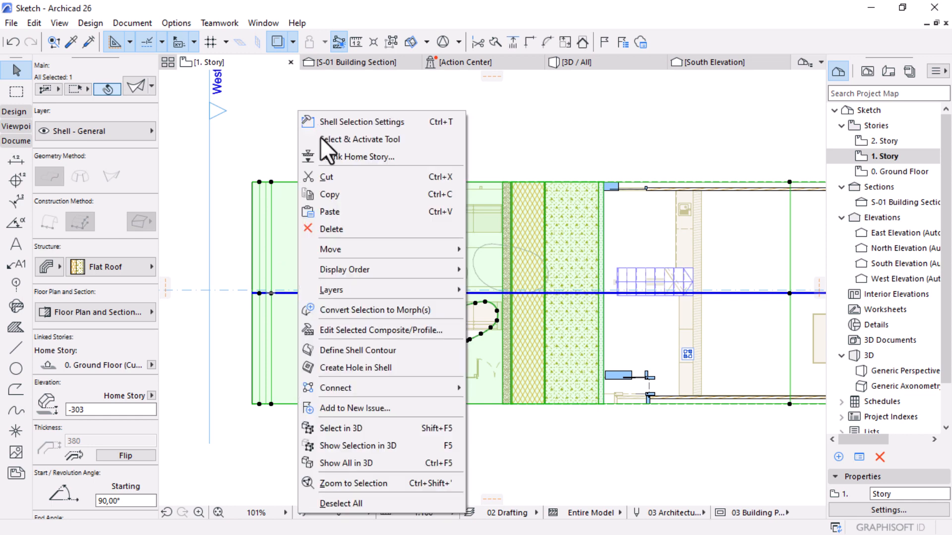
left_click(368, 367)
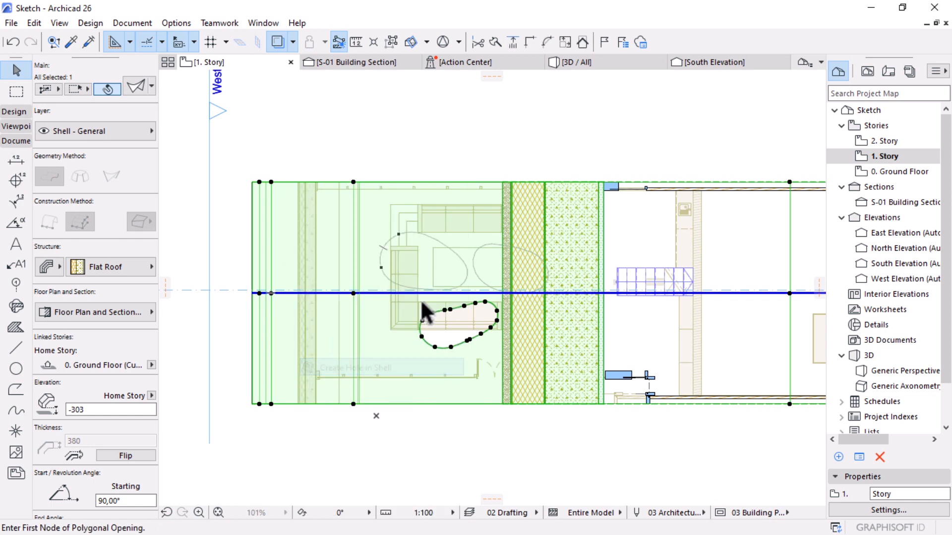
left_click(381, 254)
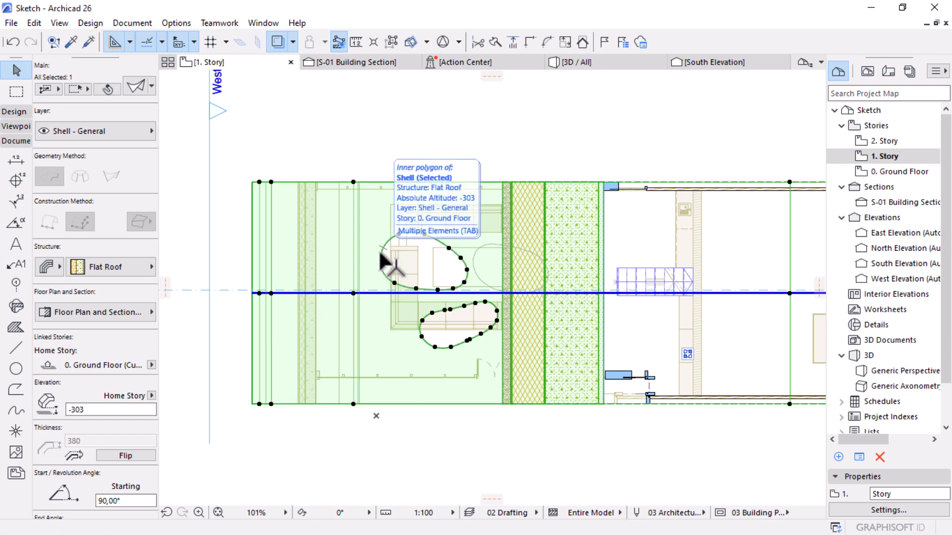
Step: Create a third hole in the Flat Roof shell from the right spline outline and deselect the shell
right_click(415, 120)
left_click(478, 380)
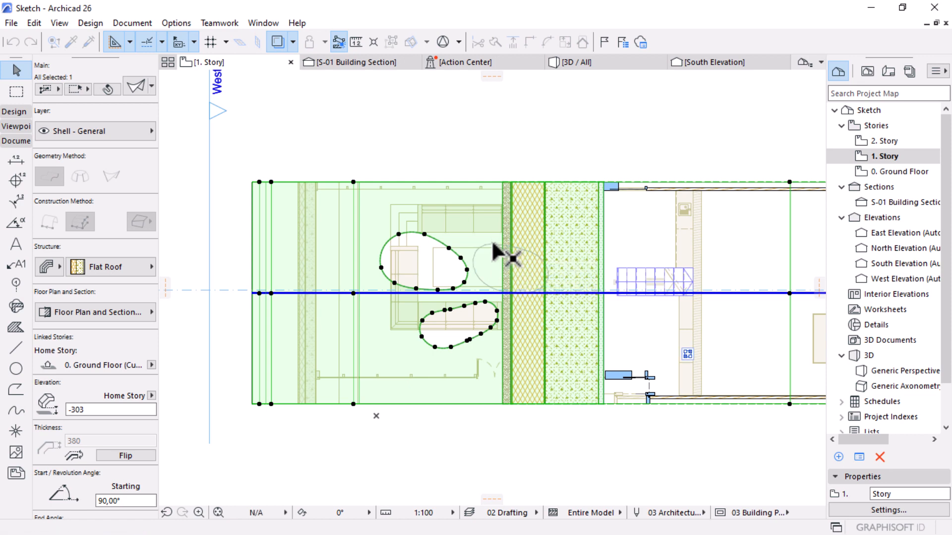
left_click(492, 240)
left_click(401, 128)
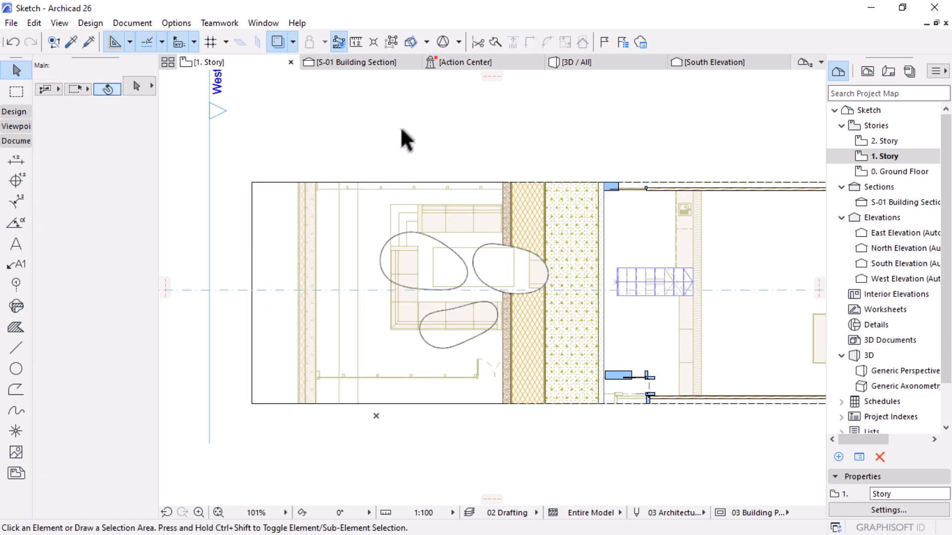
Step: Open the 3D view and examine the three roof openings and the glazed side of the building
key("F3")
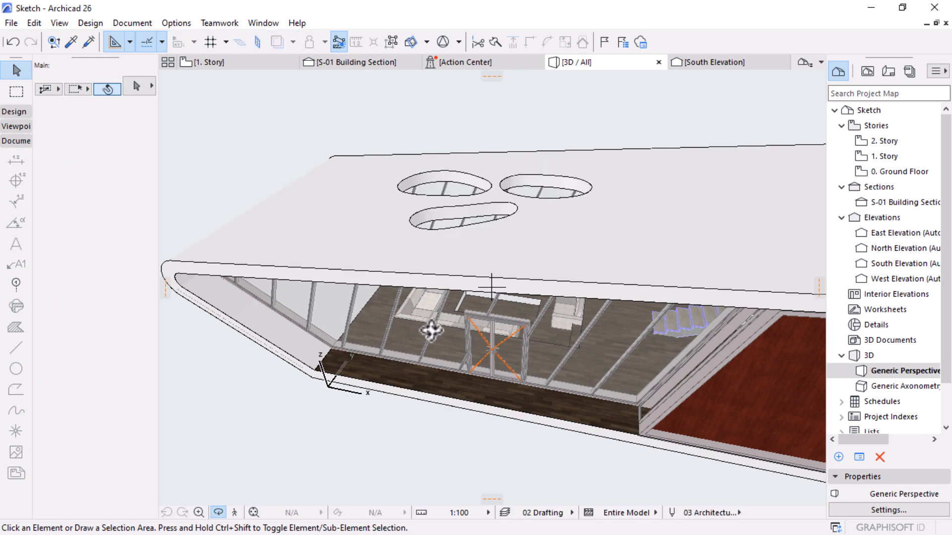
middle_click_drag(472, 352, 599, 412, "shift")
middle_click_drag(555, 295, 569, 289, "shift")
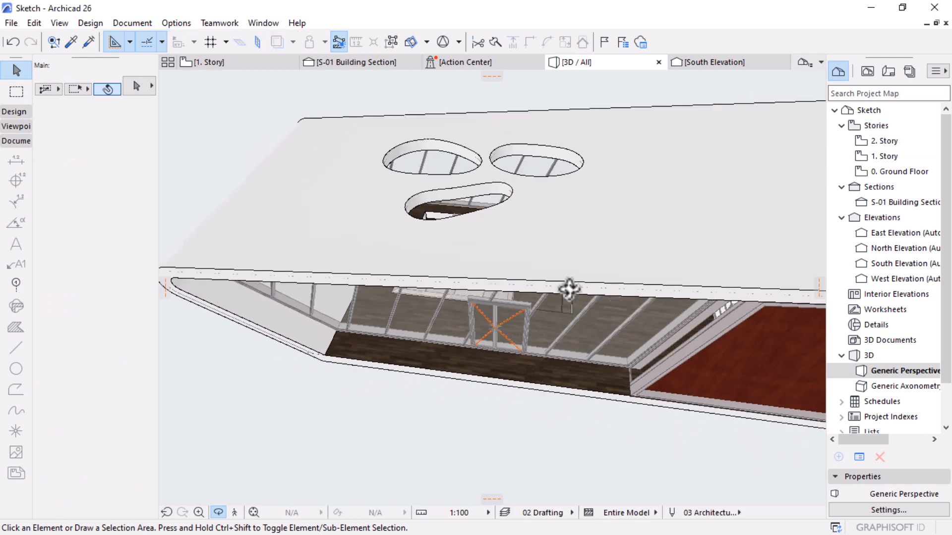
scroll(550, 300, "down", 3)
middle_click_drag(428, 317, 515, 298, "shift")
scroll(474, 332, "up", 5)
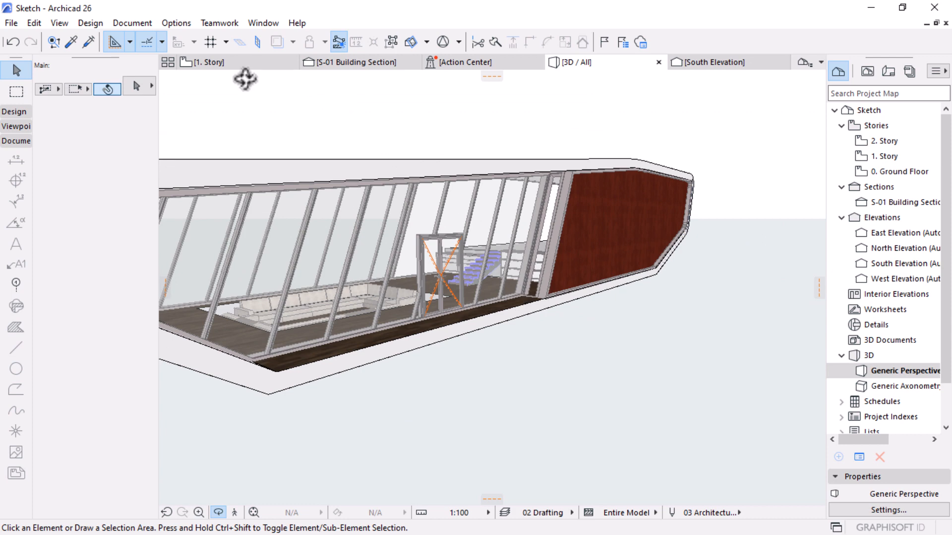
Step: Open the Ground Floor plan and check the roof shell's openings against the sunken seating area
double_click(884, 156)
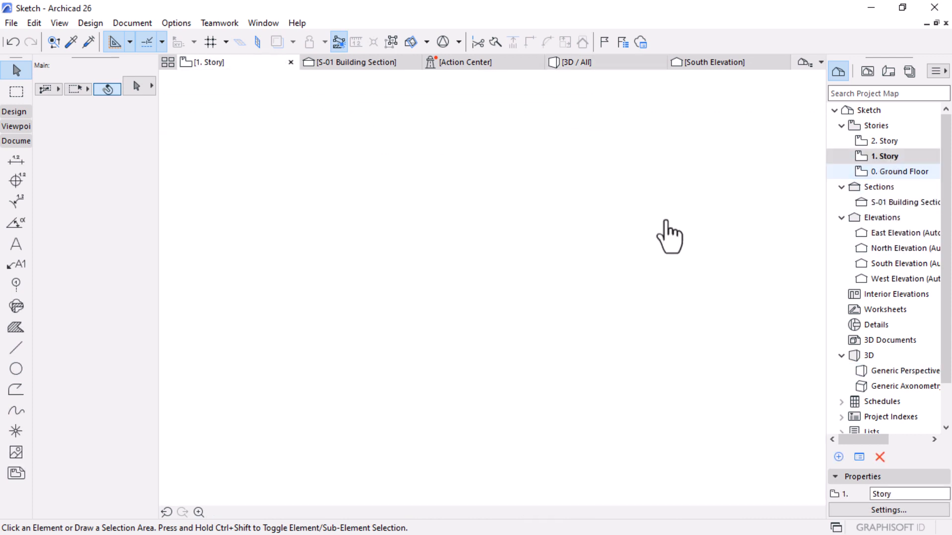
double_click(898, 172)
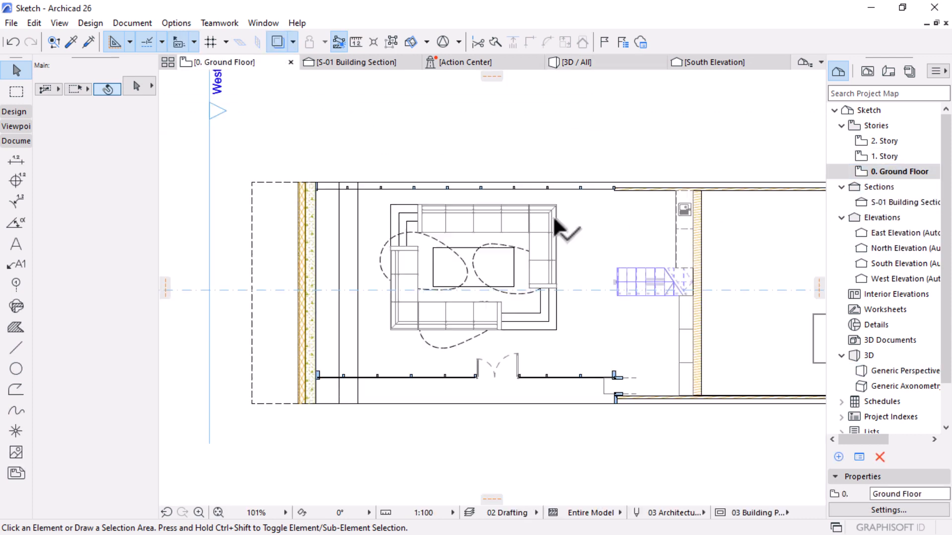
scroll(501, 244, "up", 5)
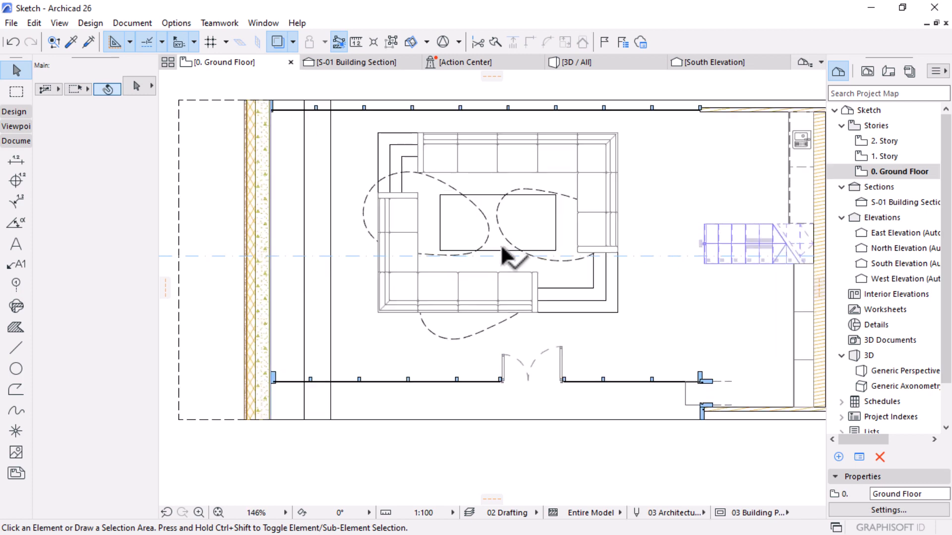
left_click(501, 230)
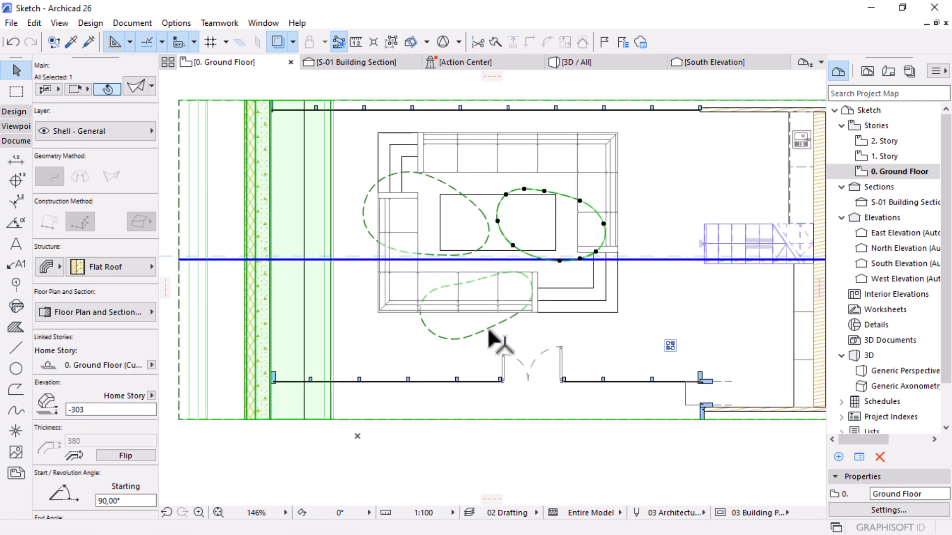
key("Escape")
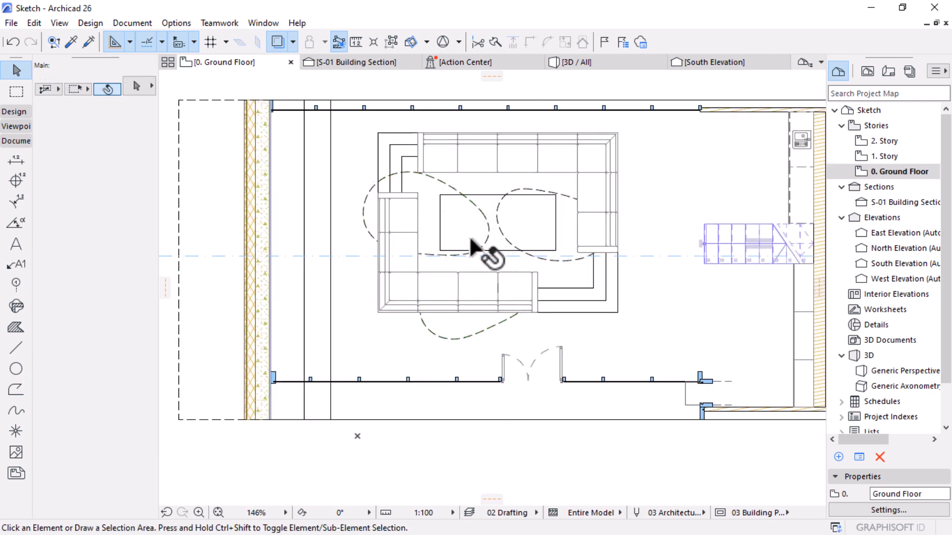
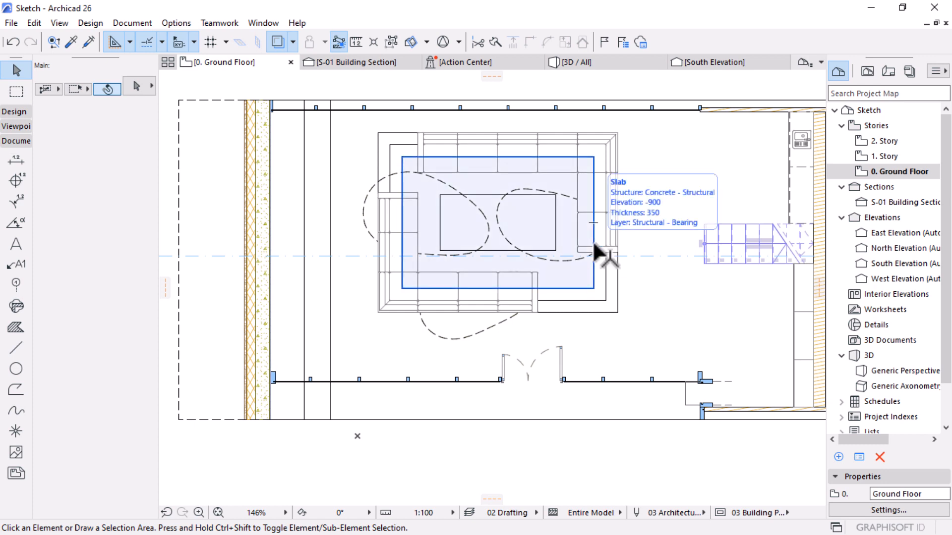
Step: Turn off the cover fills in the default settings of the Mesh tool
scroll(426, 223, "down", 5)
scroll(429, 223, "down", 4)
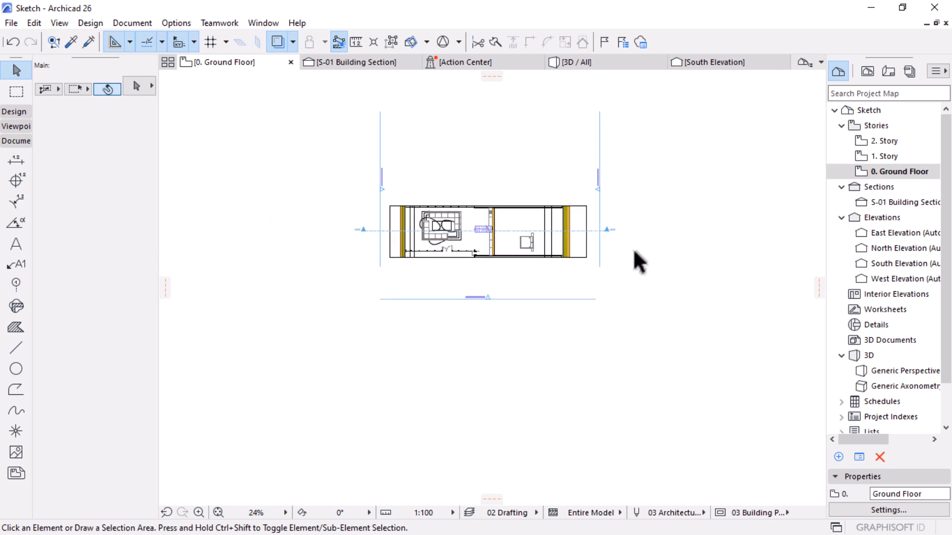
left_click(15, 112)
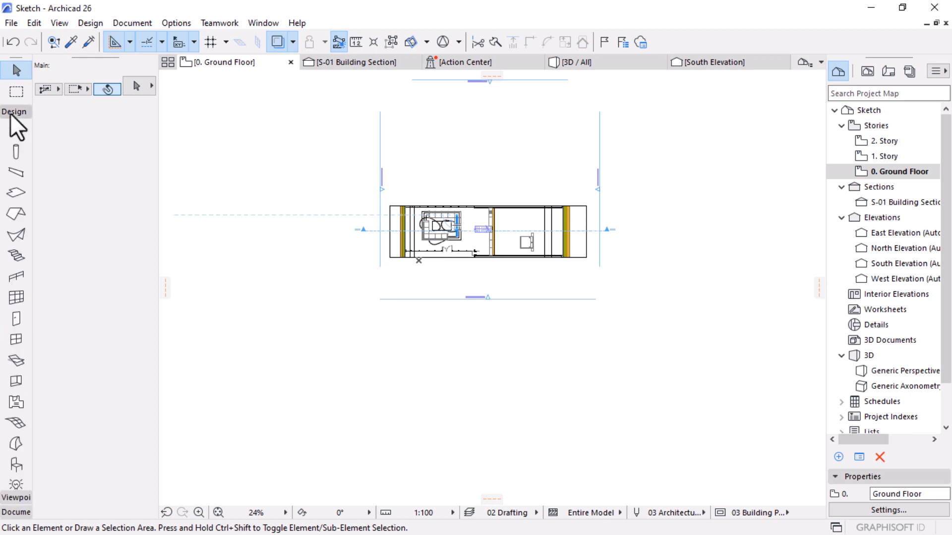
left_click(15, 422)
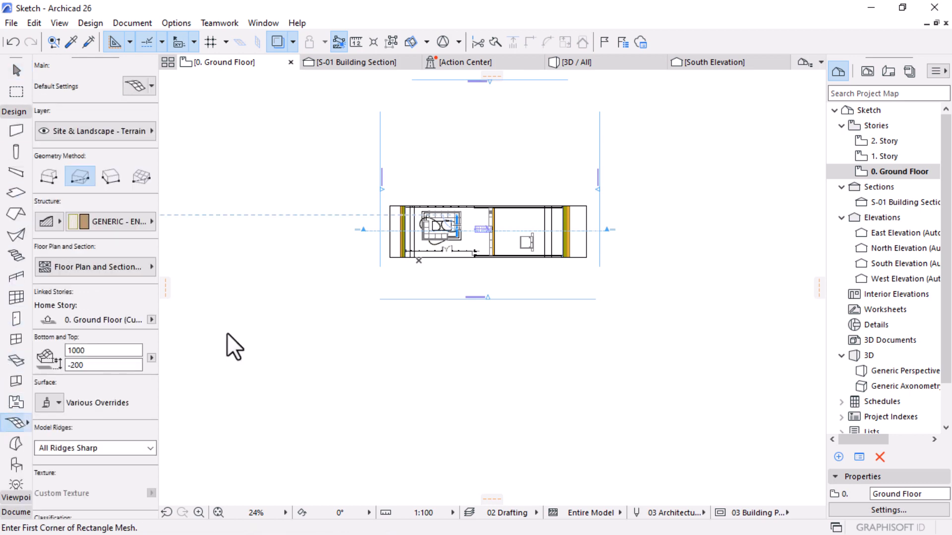
key("ctrl+t")
scroll(480, 287, "down", 3)
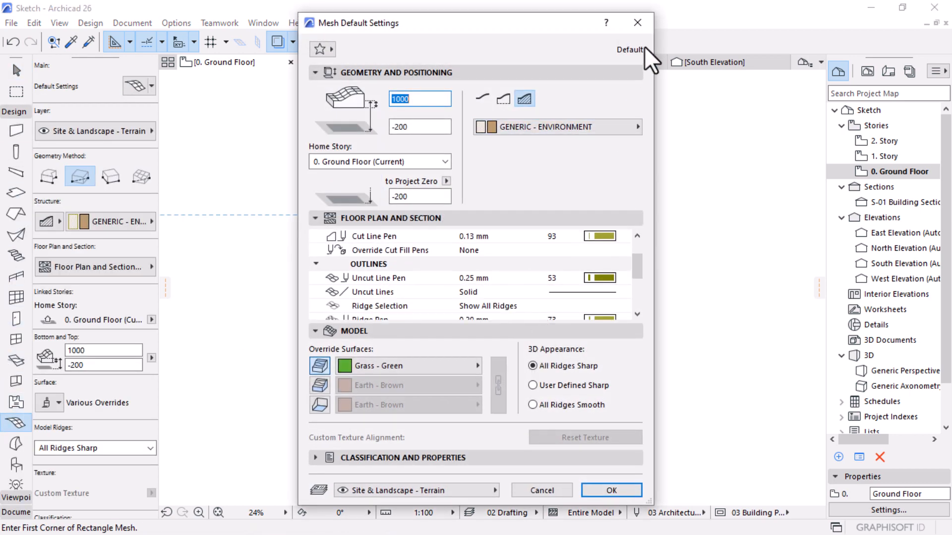
scroll(489, 263, "down", 4)
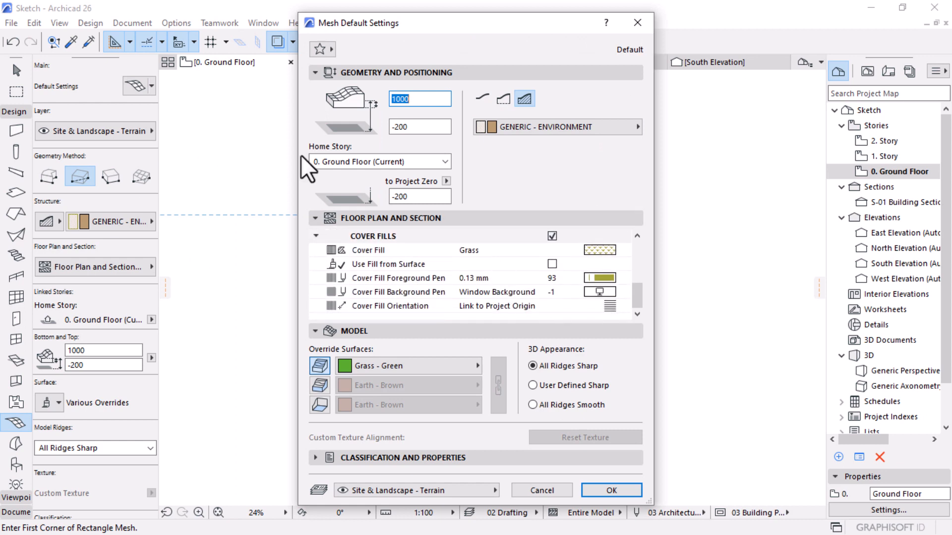
scroll(491, 286, "up", 3)
scroll(518, 297, "down", 1)
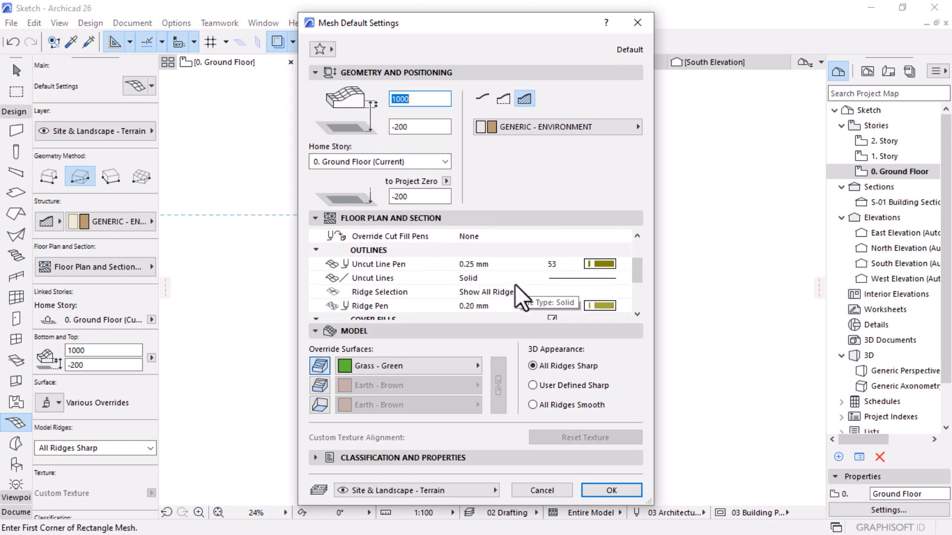
scroll(560, 272, "down", 1)
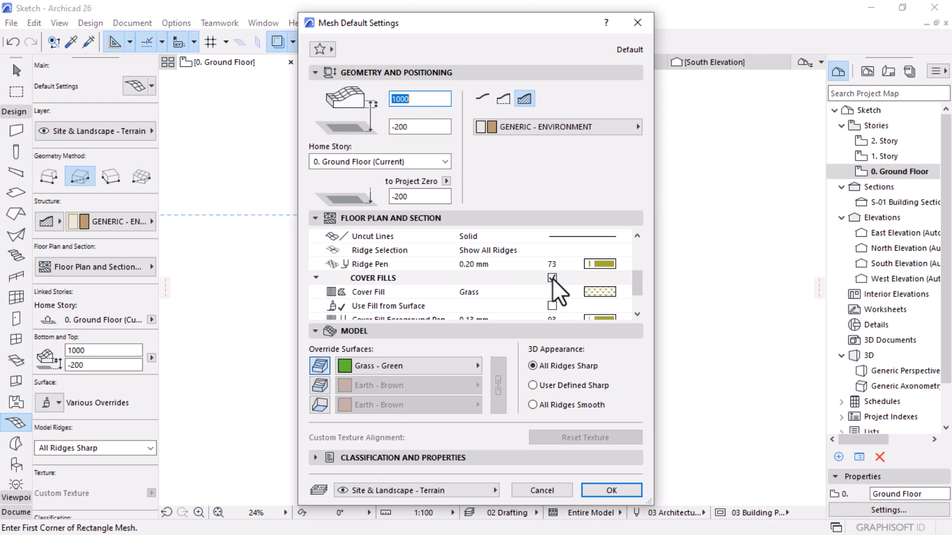
left_click(551, 278)
left_click(615, 491)
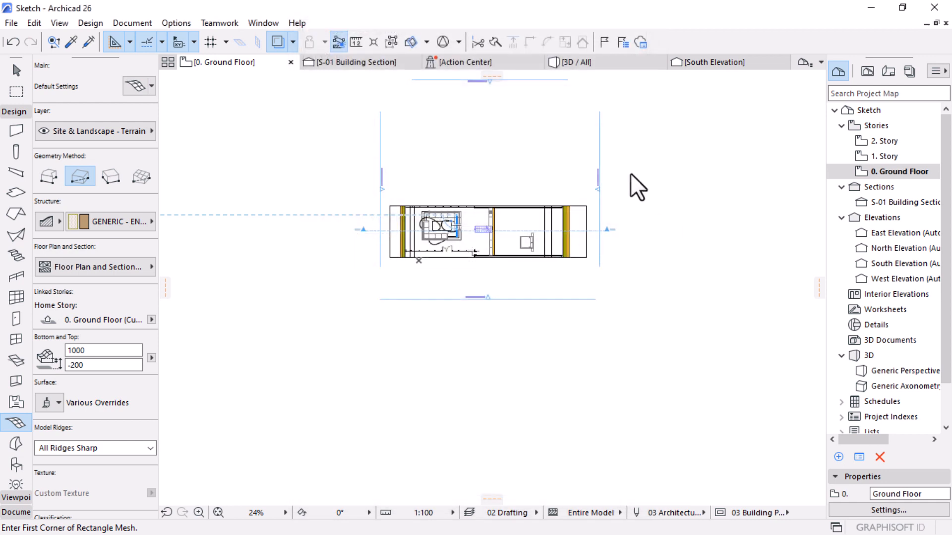
Step: Draw a rectangular terrain mesh on the Ground Floor that surrounds the whole building with a wide margin
scroll(595, 332, "down", 3)
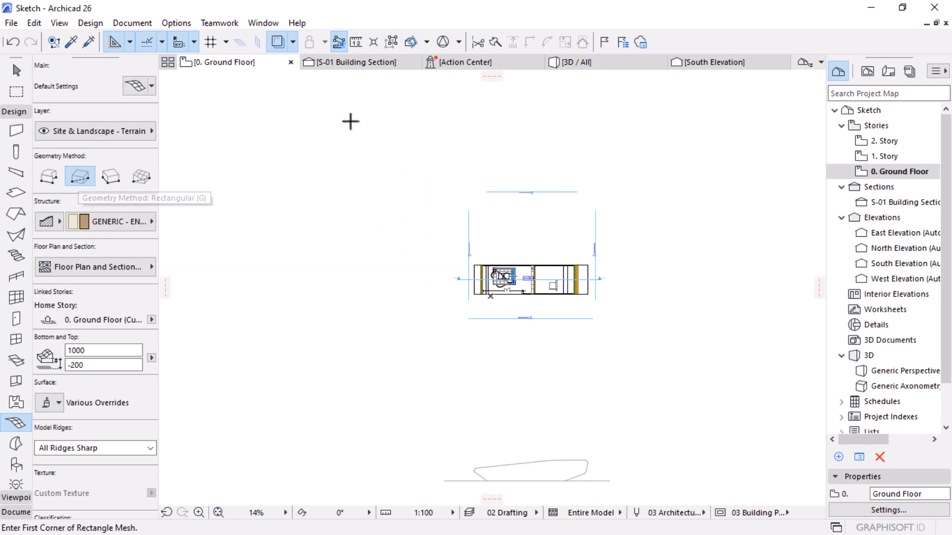
left_click(346, 120)
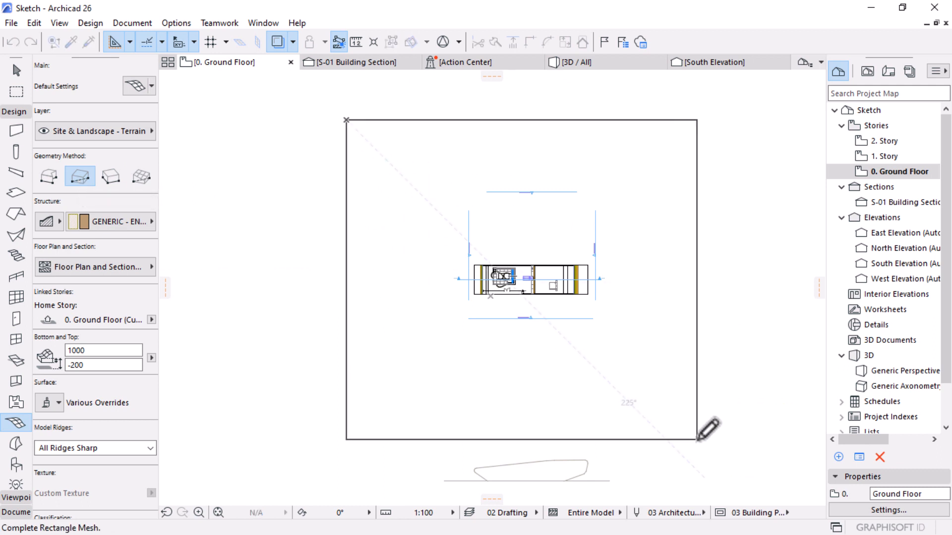
left_click(697, 439)
key("Escape")
left_click(359, 131)
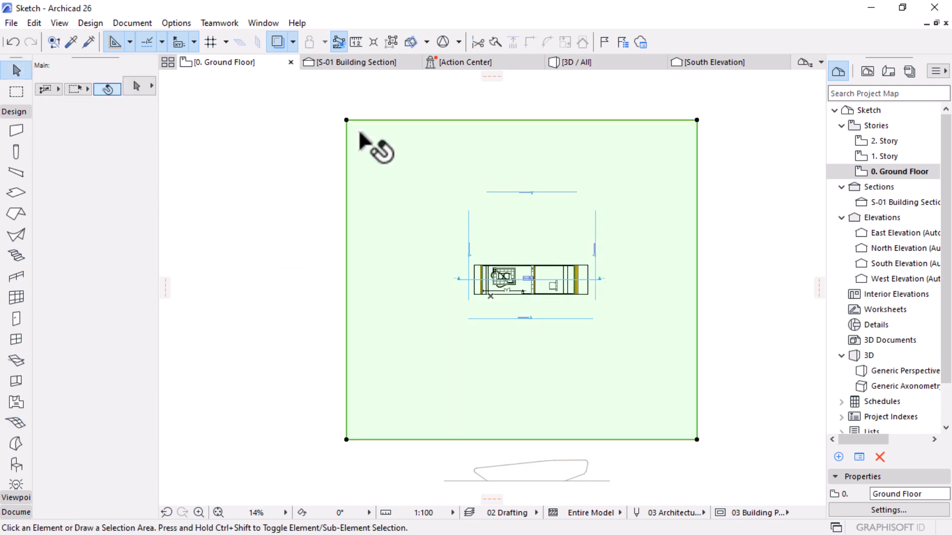
Step: Inspect the grass terrain in 3D where it meets the building and the sunken seating area
left_click(612, 67)
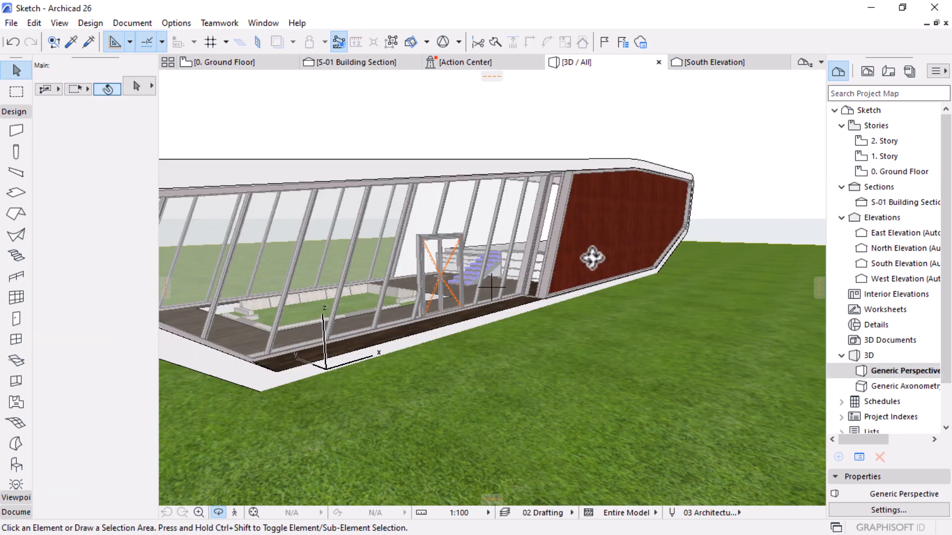
middle_click_drag(595, 260, 578, 399, "shift")
scroll(514, 266, "up", 5)
scroll(437, 275, "up", 3)
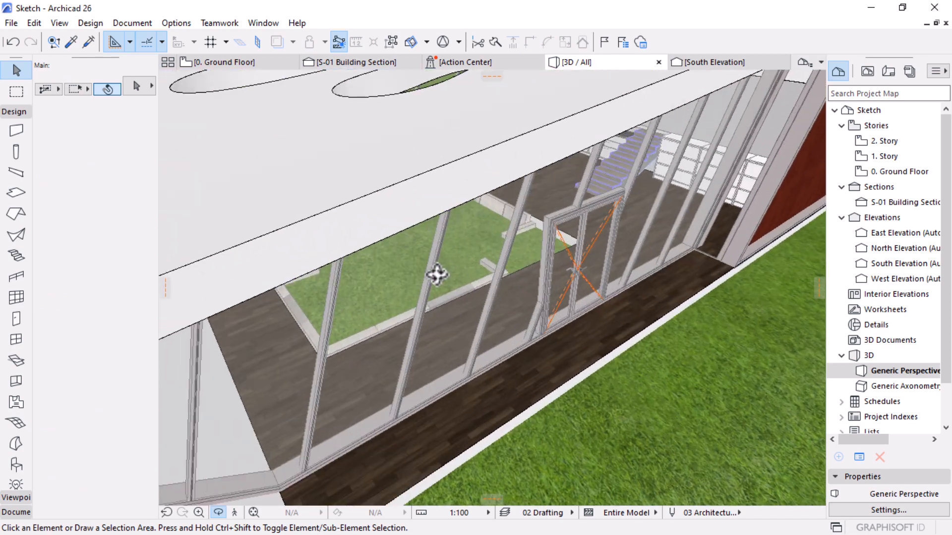
scroll(436, 275, "up", 3)
Step: Cut a hole in the terrain mesh by tracing the outer rectangle of the sunken seating area
left_click(226, 62)
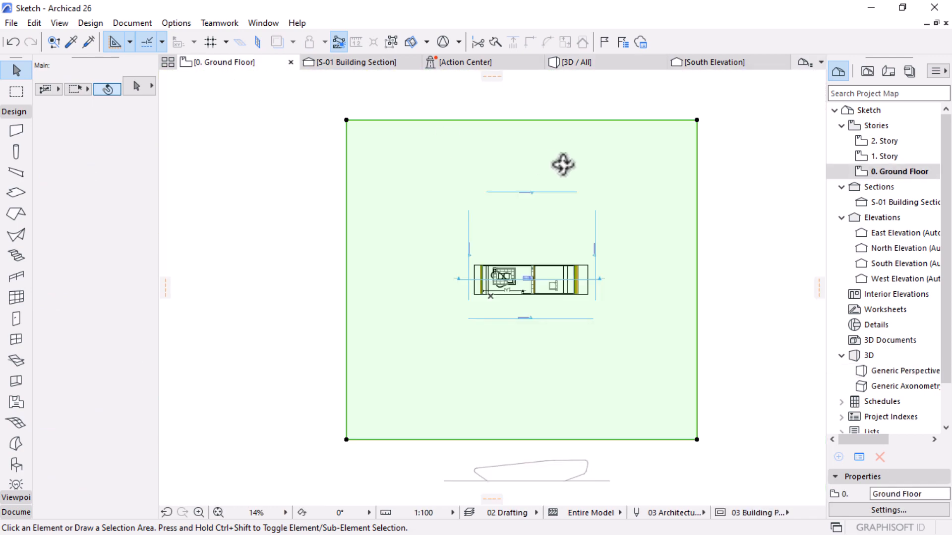
left_click(696, 120)
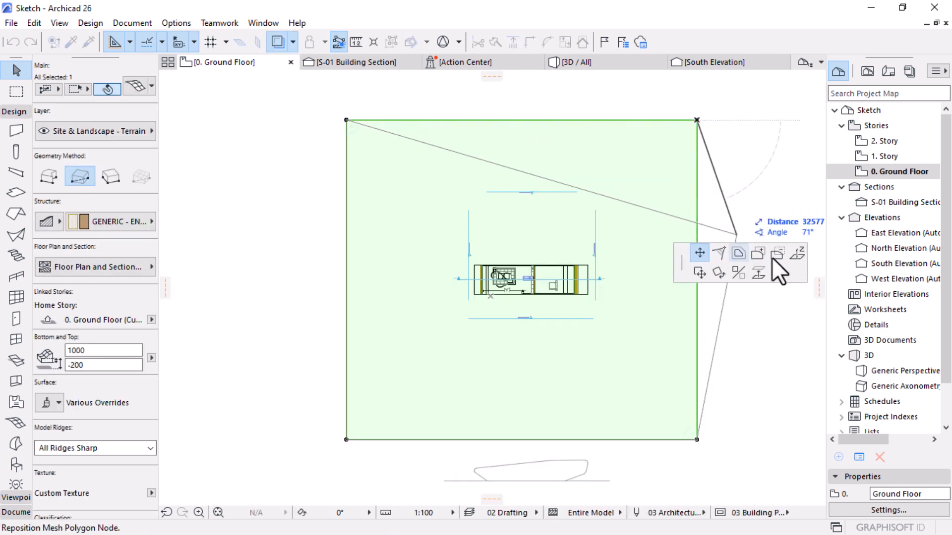
left_click(775, 255)
scroll(505, 281, "up", 5)
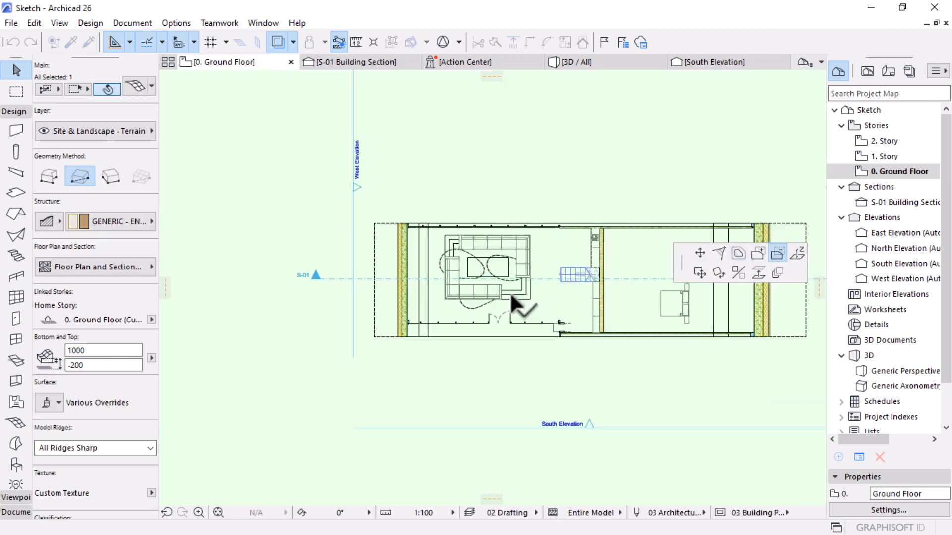
scroll(547, 296, "up", 1)
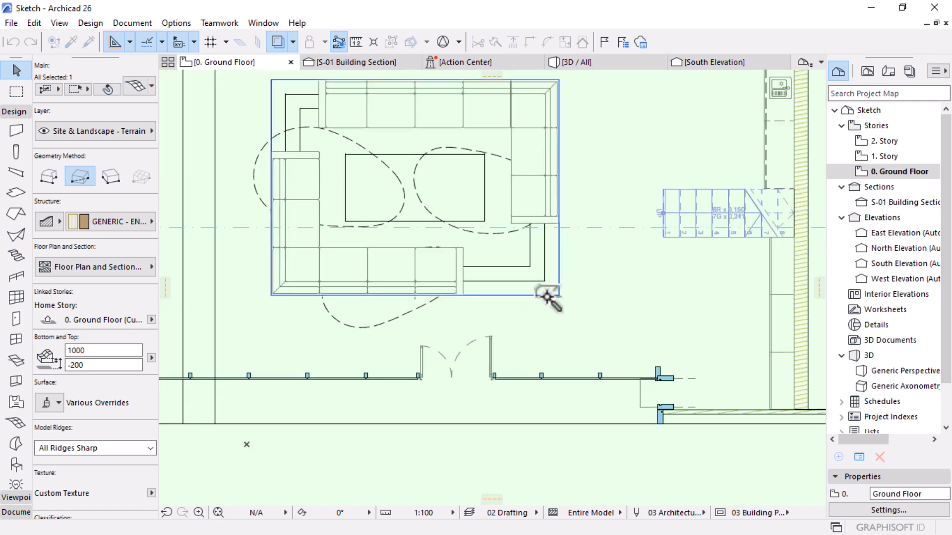
Step: Examine the sunken seating area and the building's exterior in 3D after cutting the terrain
mouse_move(608, 68)
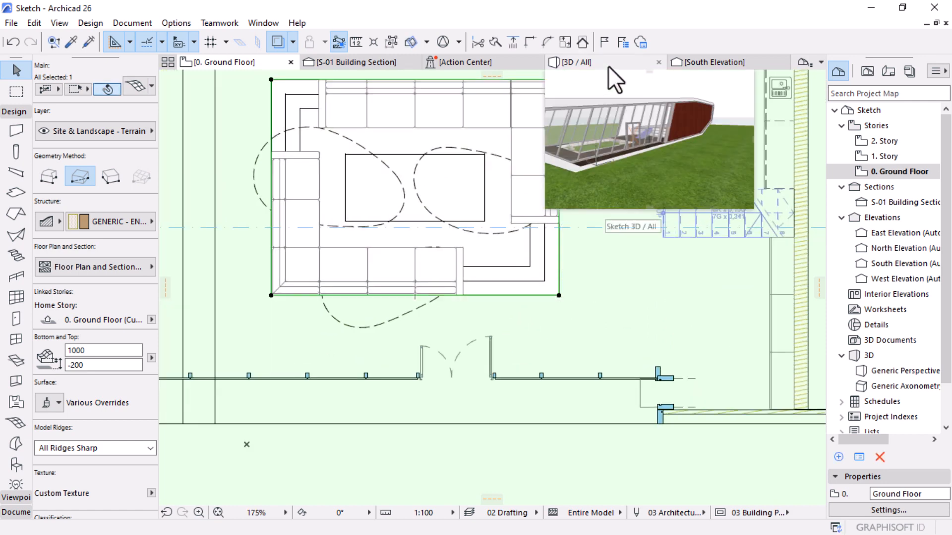
left_click(590, 63)
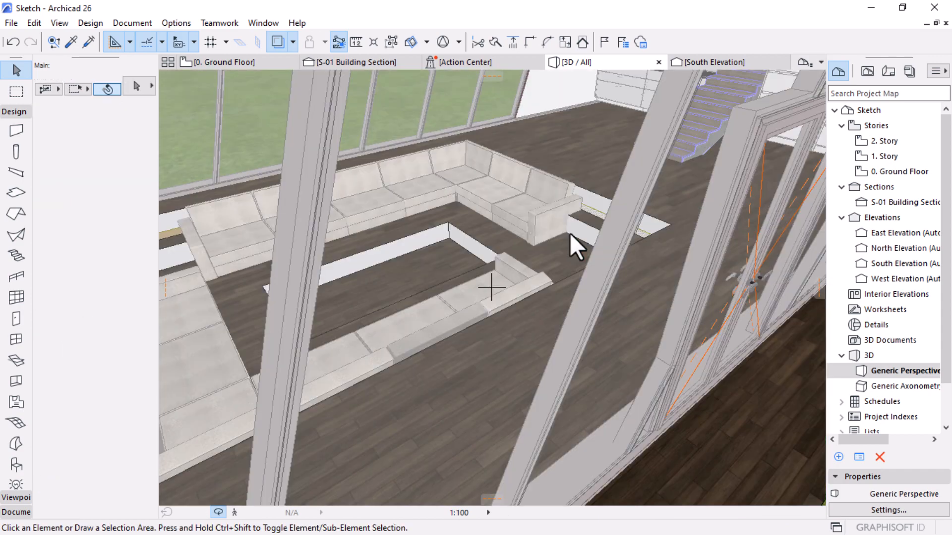
middle_click_drag(570, 233, 510, 237, "shift")
scroll(442, 253, "down", 10)
middle_click_drag(537, 355, 490, 287, "shift")
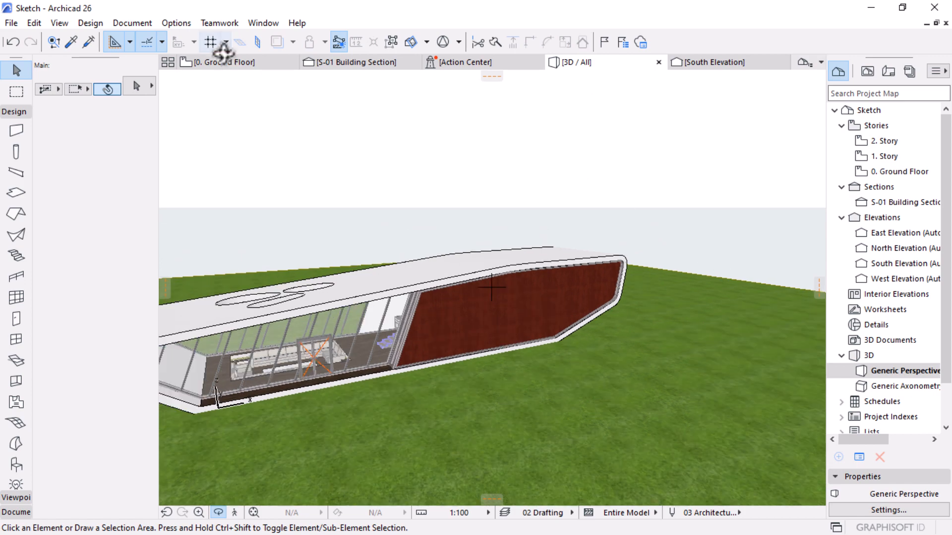
Step: Return to the Ground Floor plan and deselect the terrain mesh
left_click(220, 62)
left_click(555, 281)
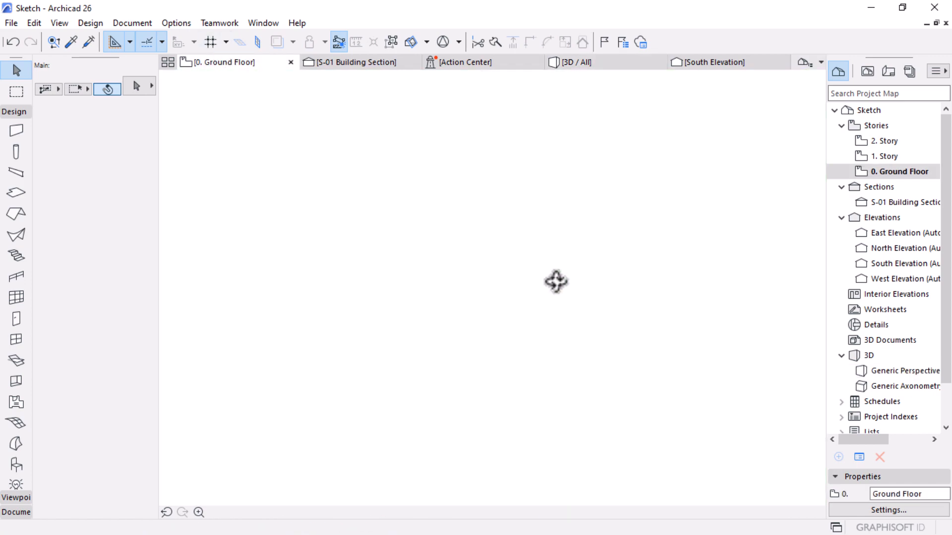
scroll(493, 319, "down", 6)
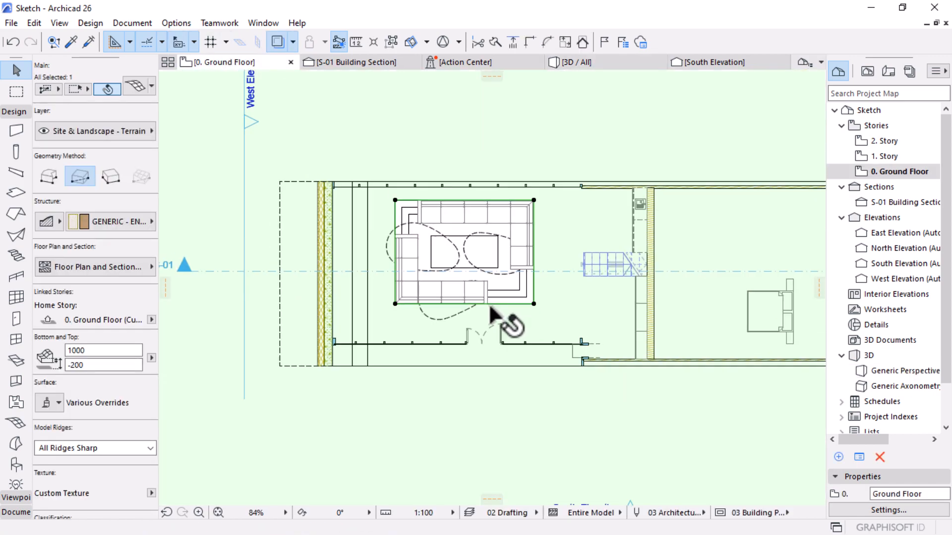
key("Escape")
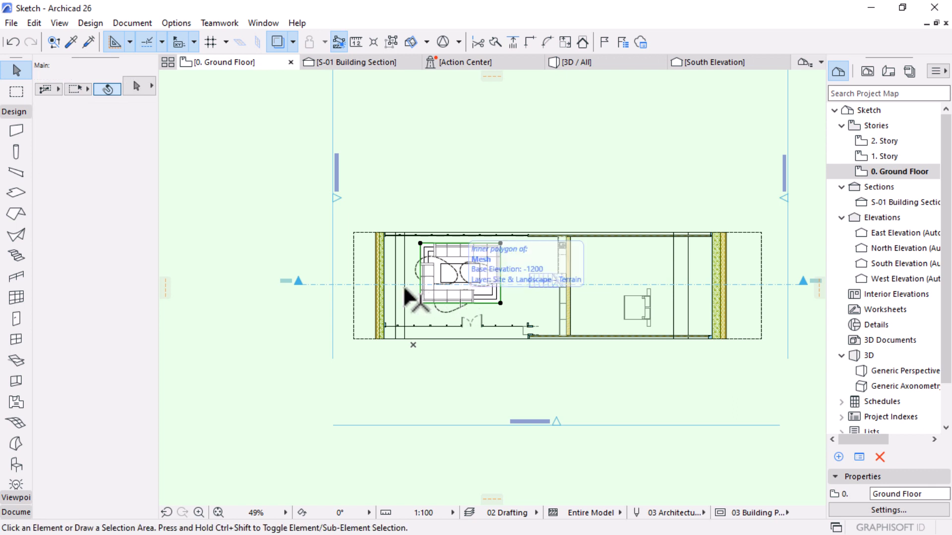
scroll(488, 223, "down", 1)
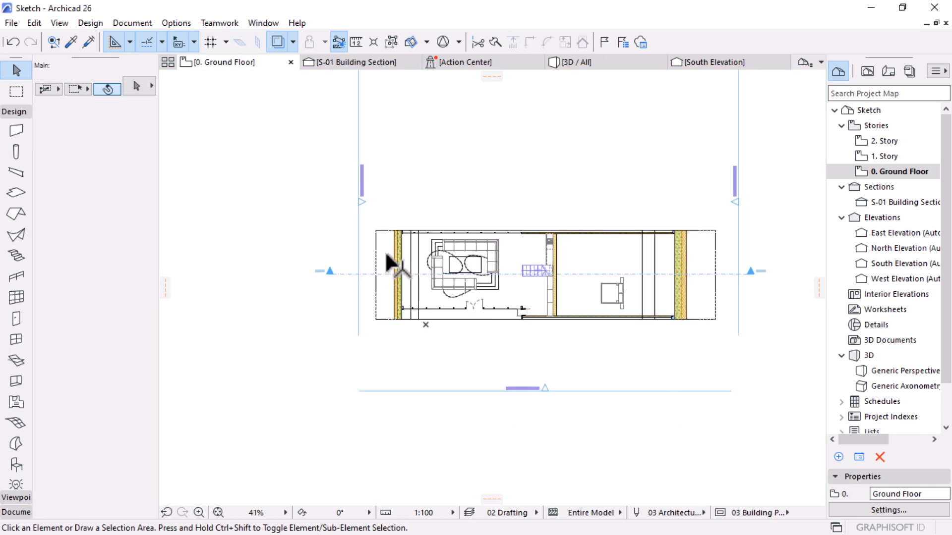
mouse_move(384, 251)
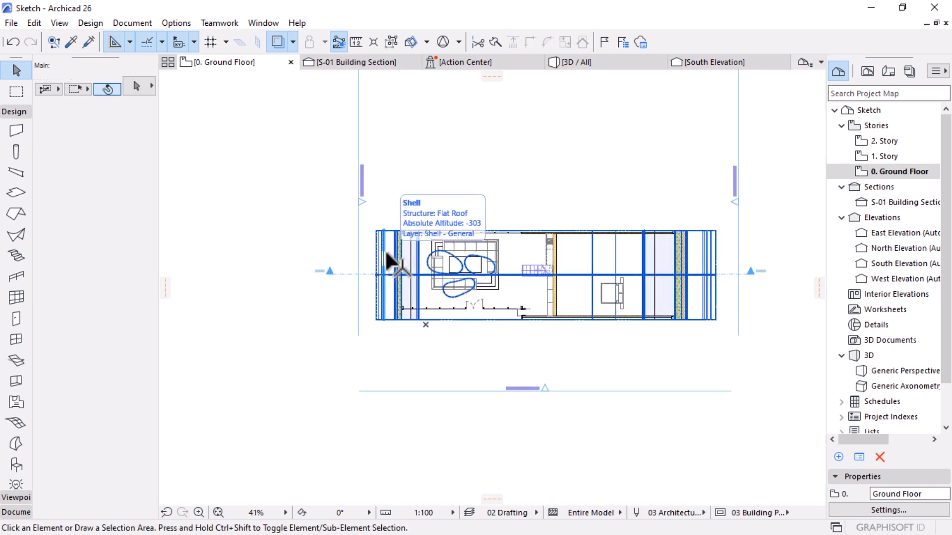
scroll(524, 199, "down", 2)
scroll(532, 223, "up", 2)
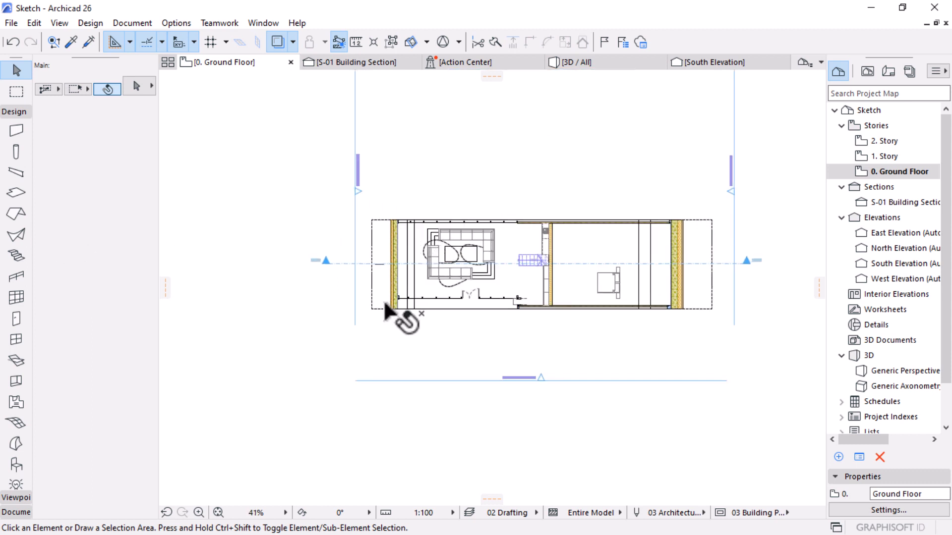
Step: Set the Lamp tool's default element to Floor Lamp 02 26 from the Interior Lamps 26 library
left_click(17, 463)
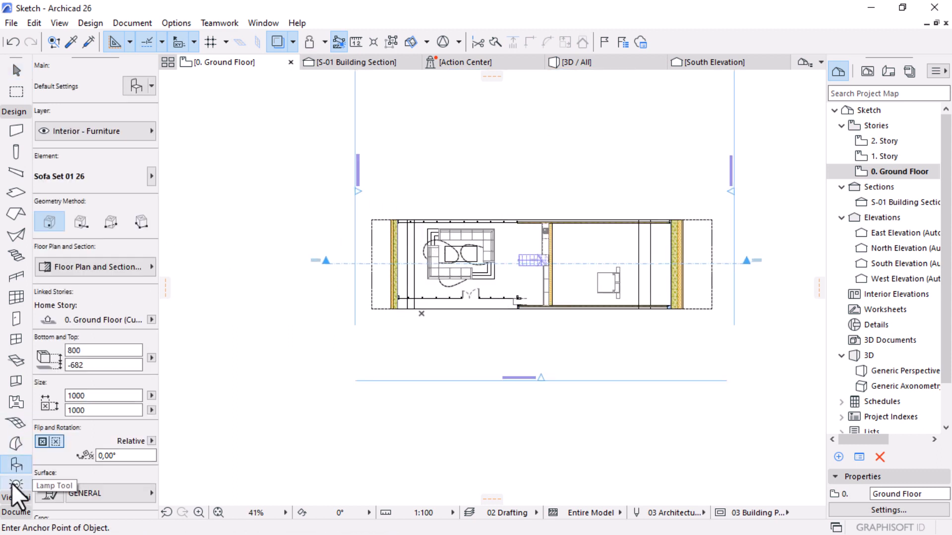
left_click(14, 480)
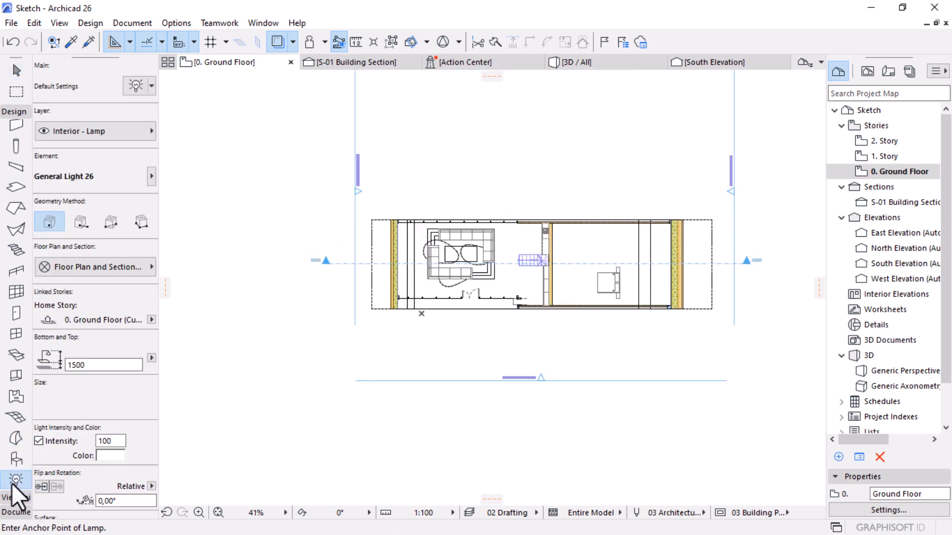
left_click(134, 88)
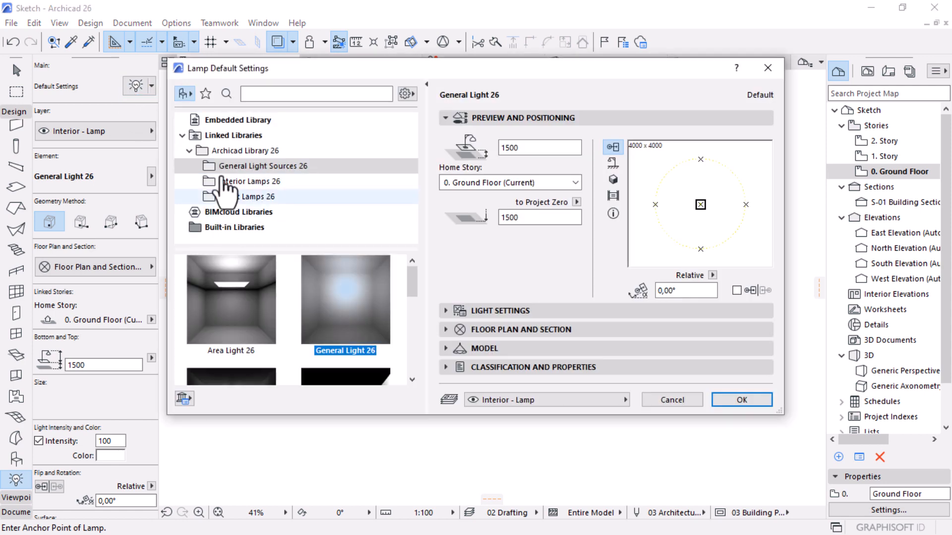
left_click(238, 182)
scroll(327, 347, "down", 5)
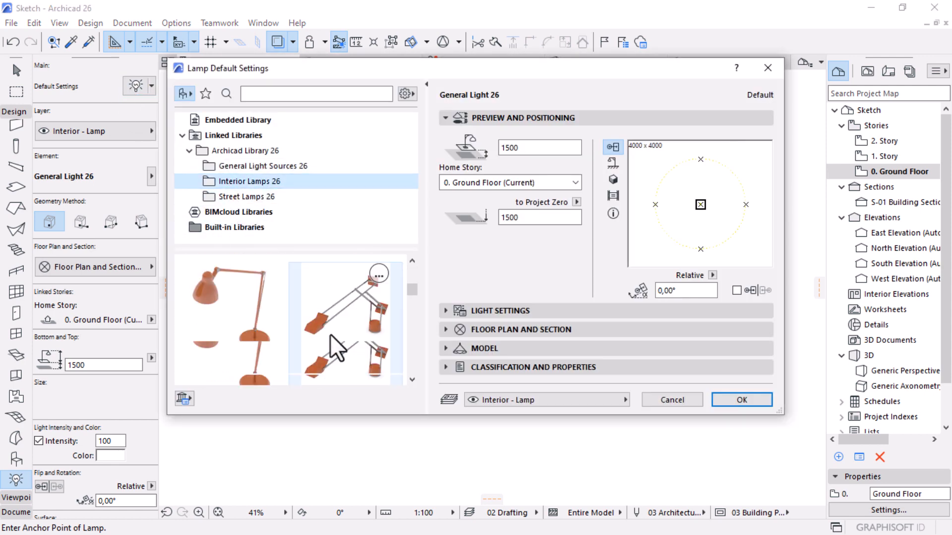
scroll(323, 351, "down", 1)
scroll(322, 351, "up", 1)
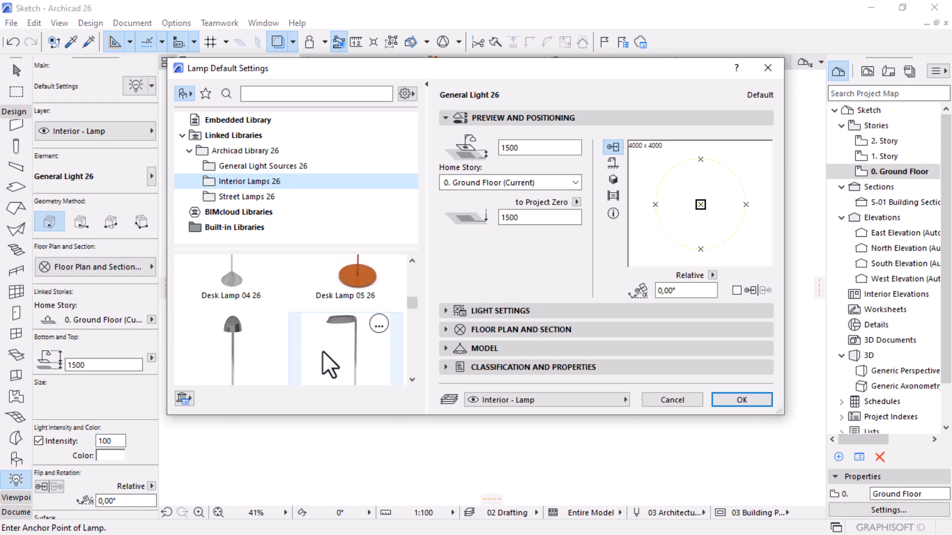
scroll(322, 352, "down", 1)
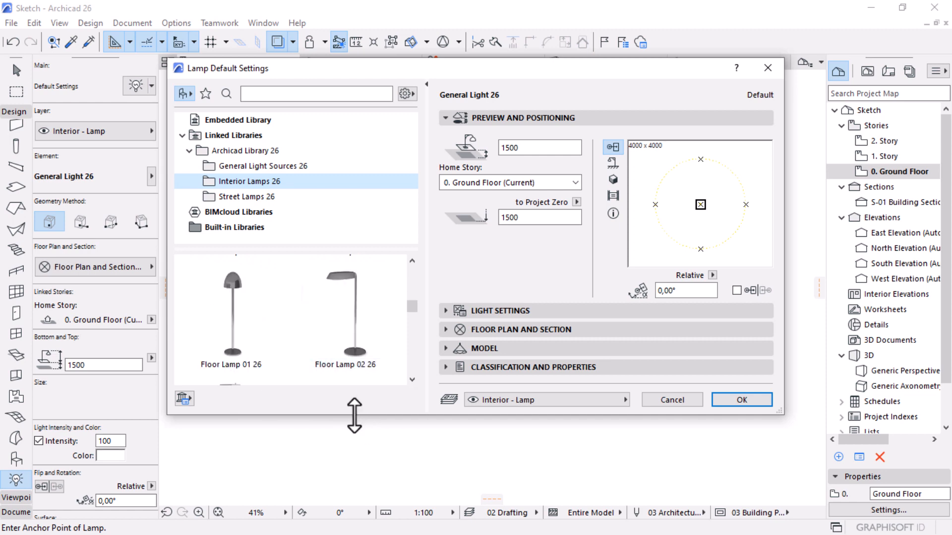
left_click_drag(353, 415, 354, 498)
scroll(386, 446, "down", 3)
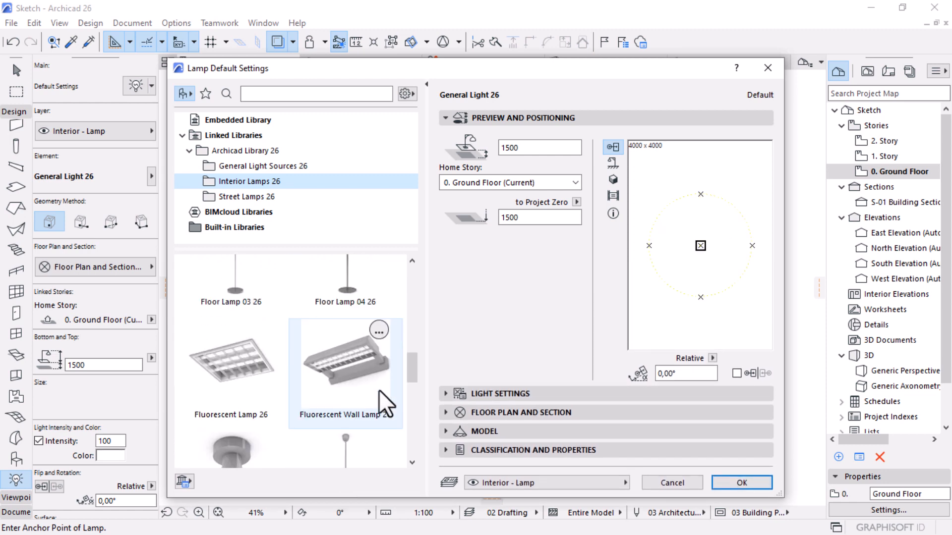
scroll(385, 401, "down", 2)
scroll(365, 347, "up", 5)
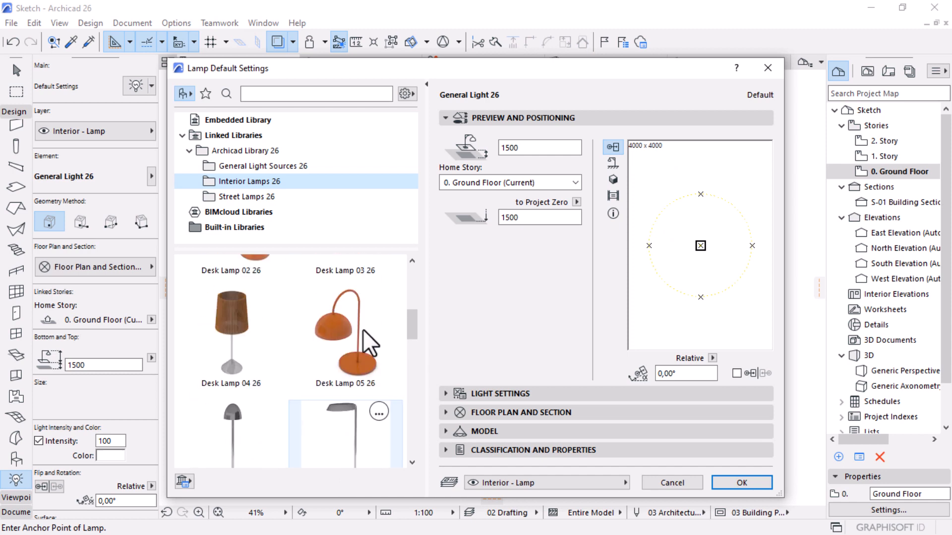
scroll(369, 342, "down", 1)
left_click(350, 340)
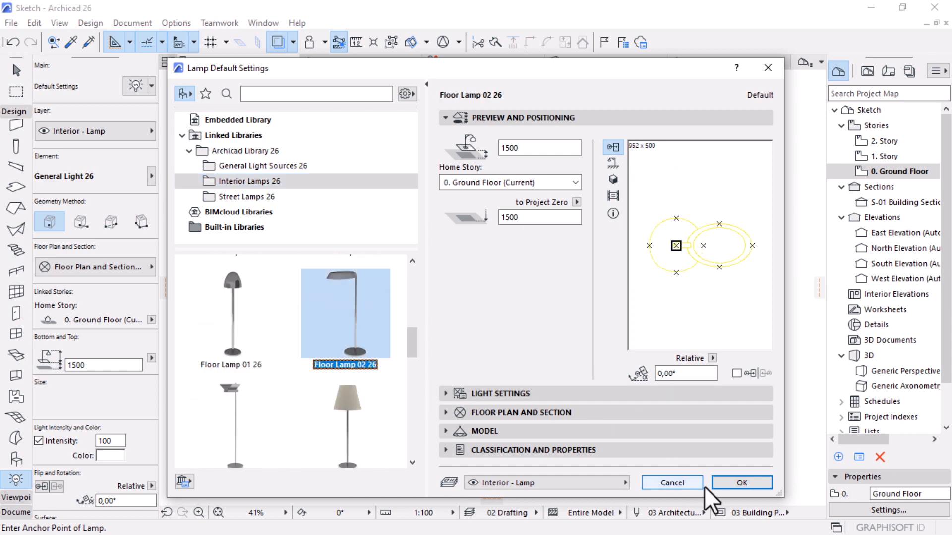
left_click(733, 483)
Step: Place four floor lamps around the sunken seating area on the Ground Floor plan, roughly one off each corner
scroll(419, 285, "up", 3)
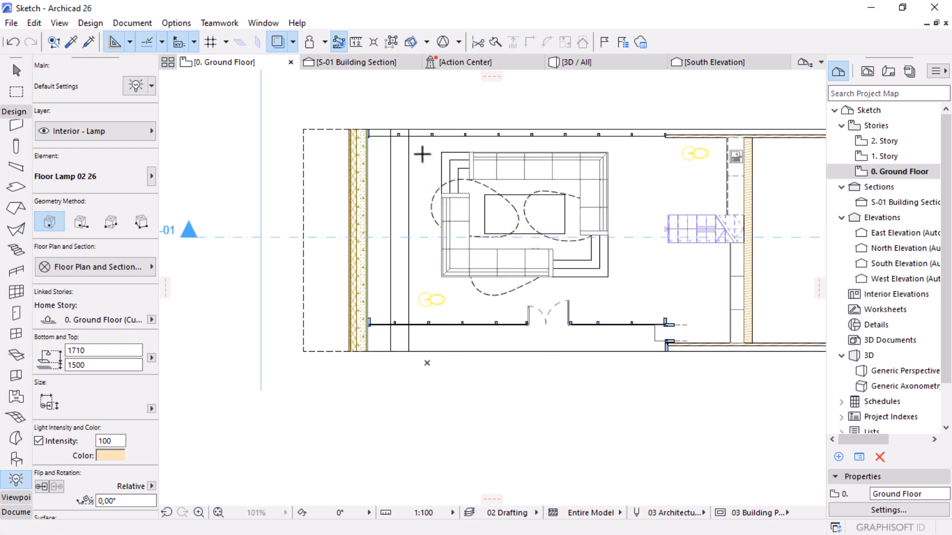
left_click(423, 157)
left_click(646, 306)
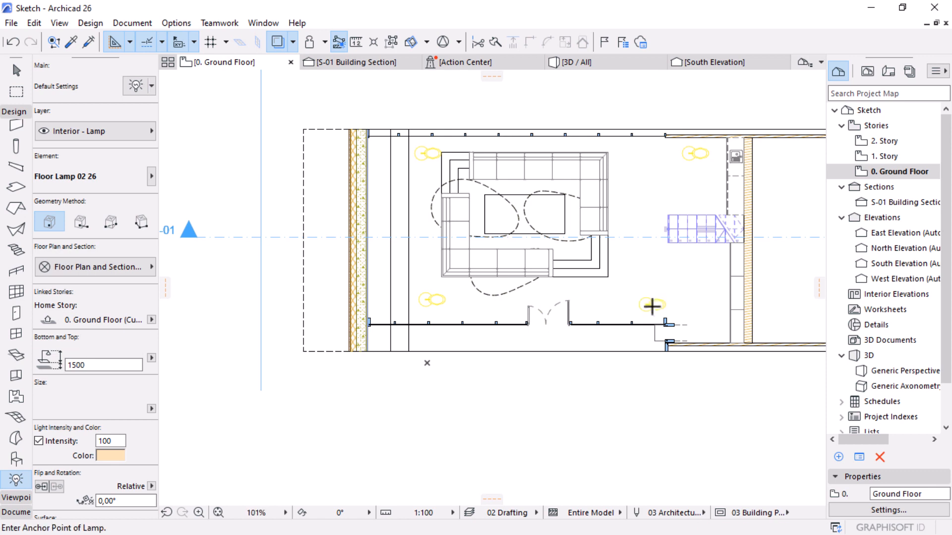
key("Escape")
Step: Rotate the floor lamp beside the double door to about 137° so its head points toward the seating area
left_click(648, 305)
key("ctrl+e")
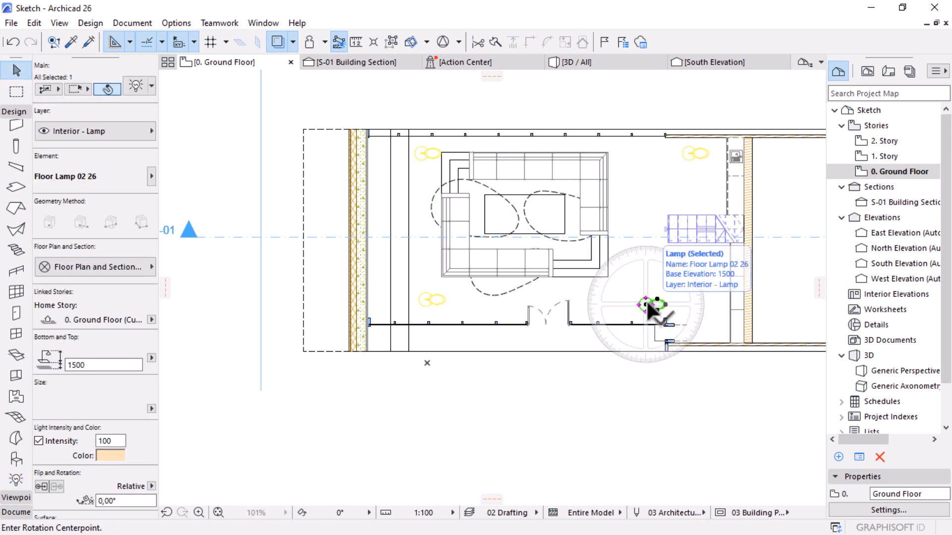
left_click(645, 304)
left_click(727, 304)
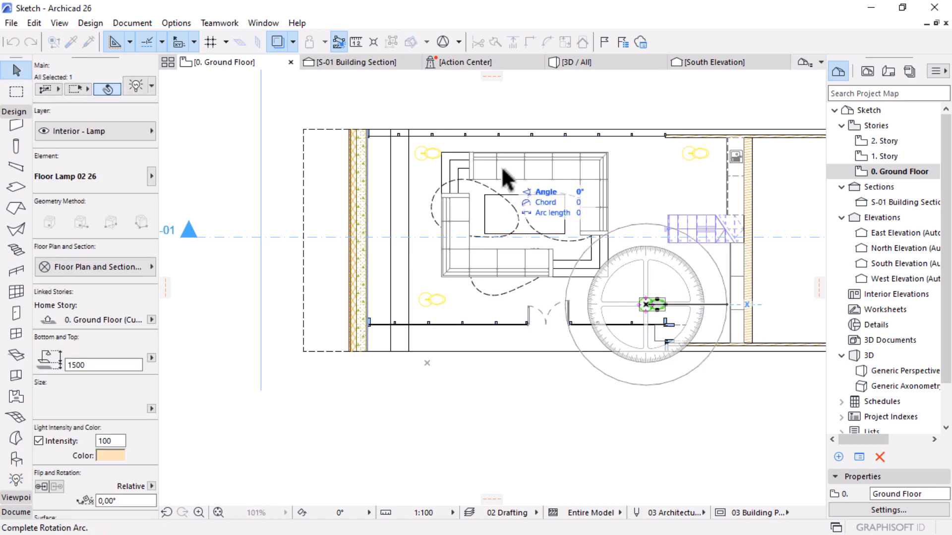
left_click(451, 181)
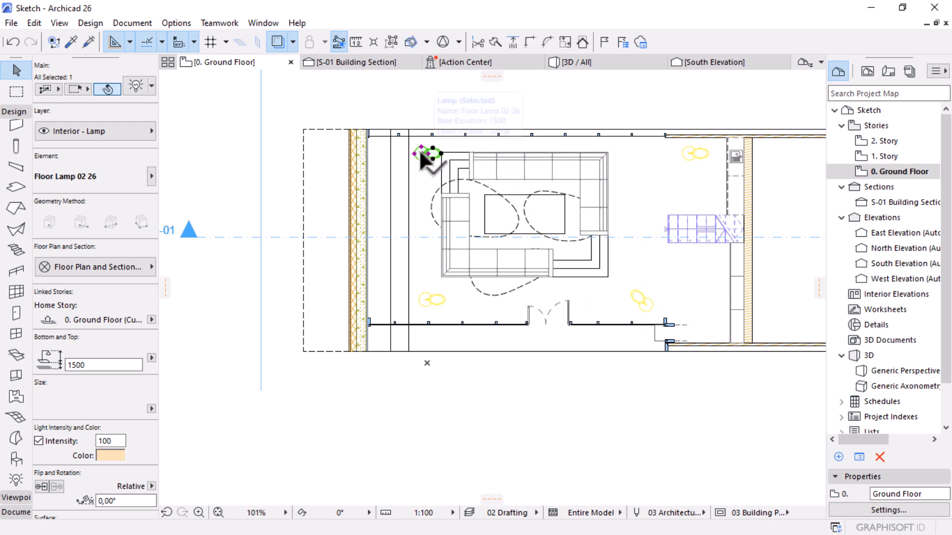
Step: Rotate the floor lamp near the seating's upper-left corner in plan to about 330°, aiming its head at the seating
key("ctrl+e")
left_click(421, 154)
left_click(468, 152)
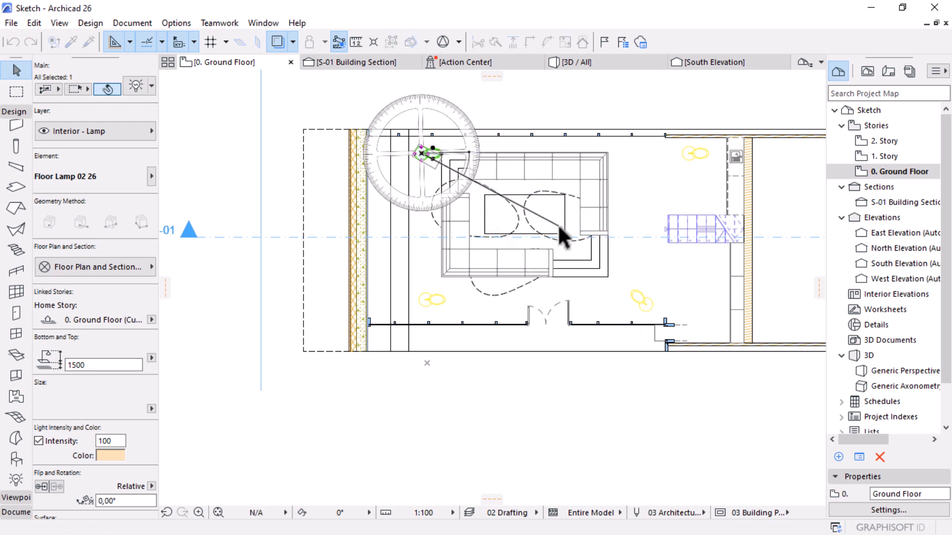
left_click(557, 224)
Step: Rotate the floor lamp near the seating's lower-left corner in plan to about 48°, aiming its head at the seating
left_click(427, 298)
key("ctrl+e")
left_click(426, 300)
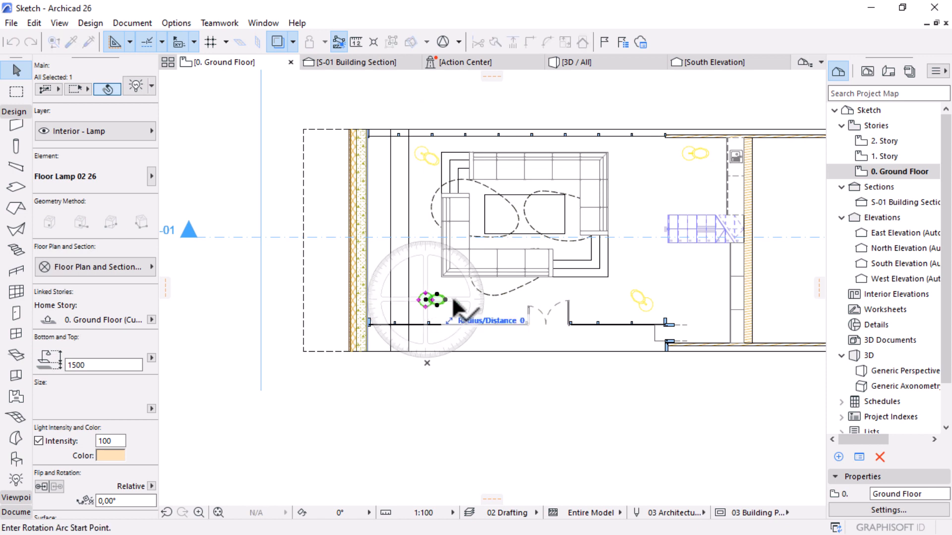
left_click(495, 295)
left_click(515, 197)
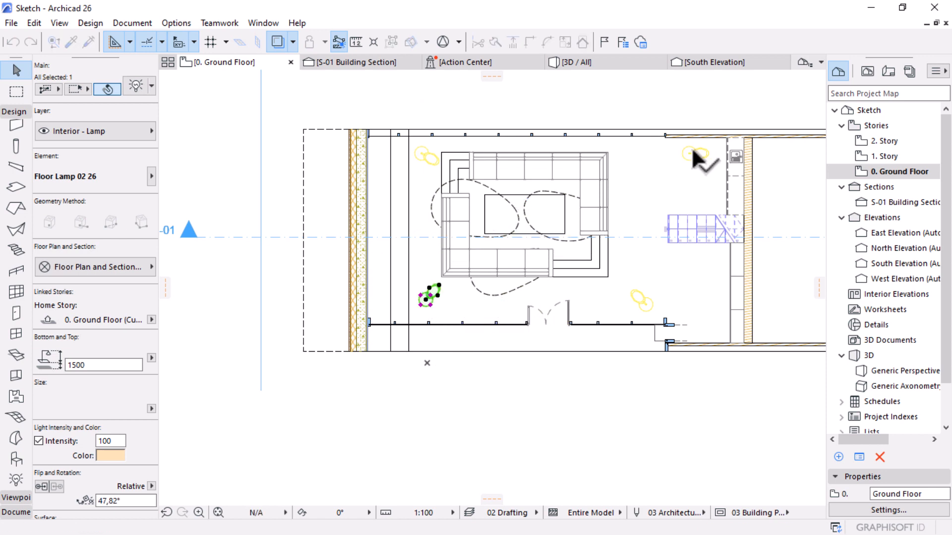
Step: Delete the floor lamp near the kitchen counter and check the remaining lamps in 3D
left_click(693, 151)
key("ctrl+e")
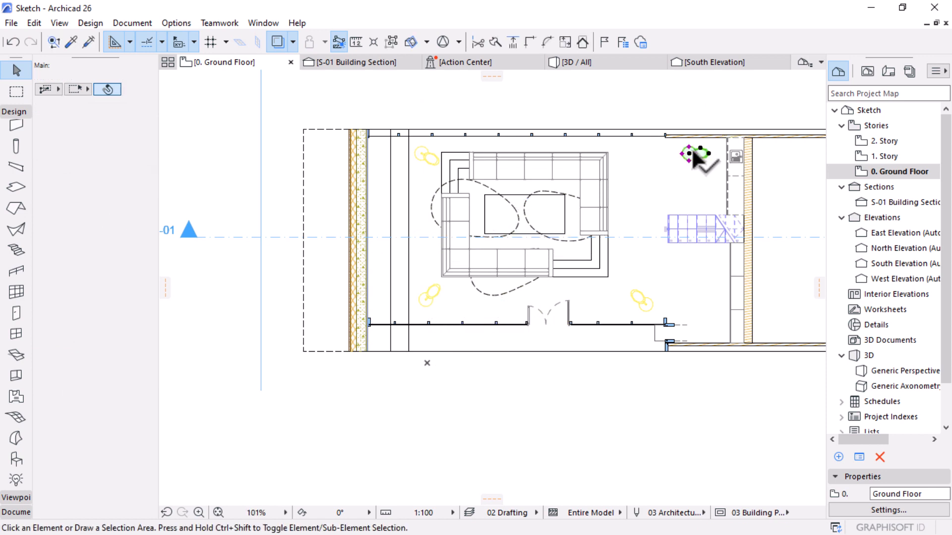
left_click(575, 63)
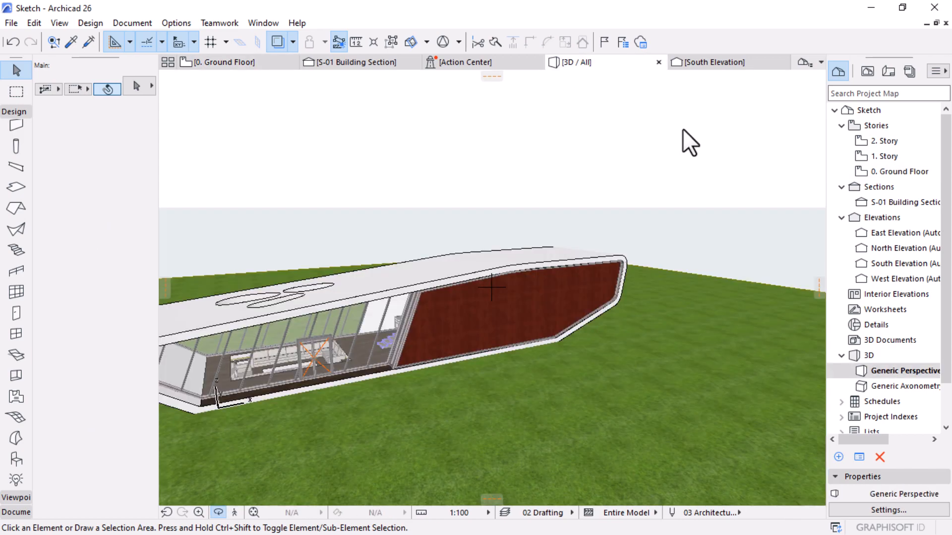
scroll(425, 297, "up", 5)
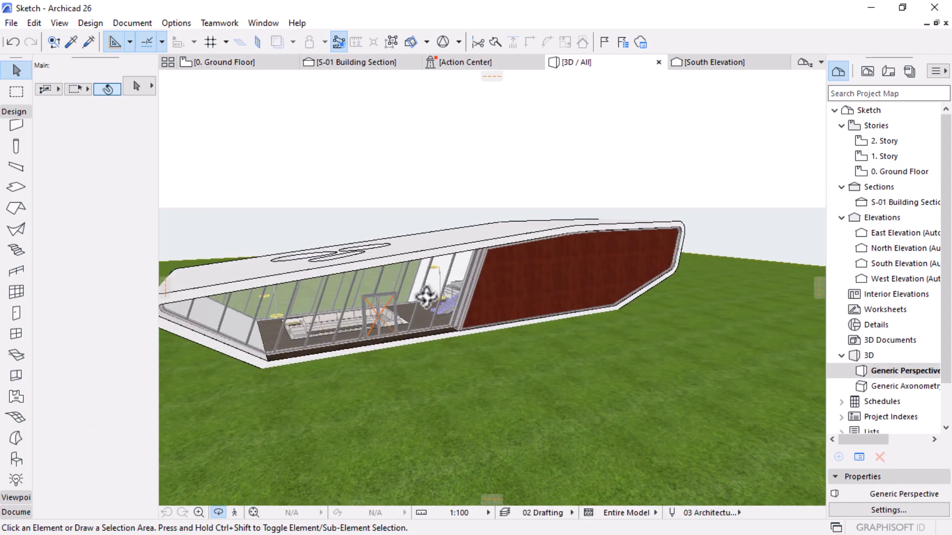
middle_click_drag(363, 320, 317, 315, "shift")
Step: Set the base elevation of the three floor lamps around the seating to 0 on the Ground Floor plan
left_click(233, 63)
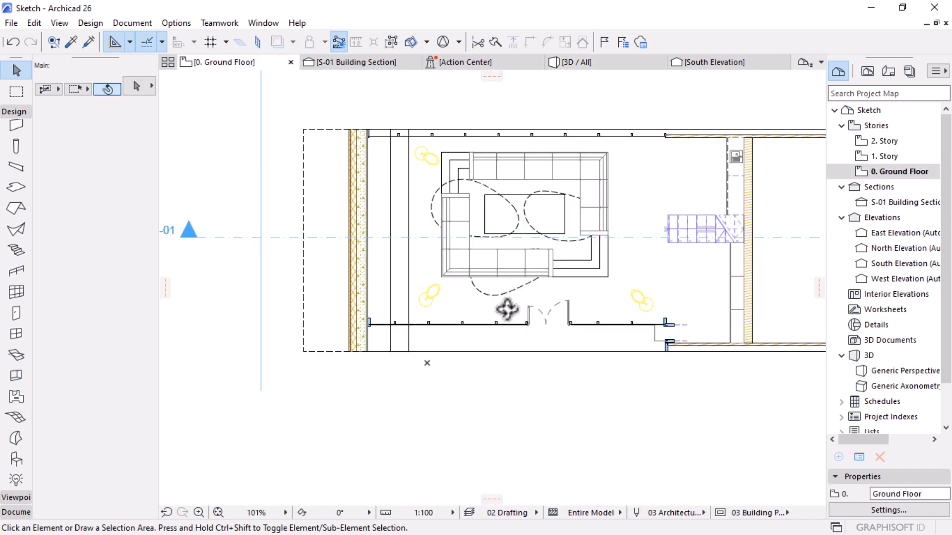
left_click(639, 301)
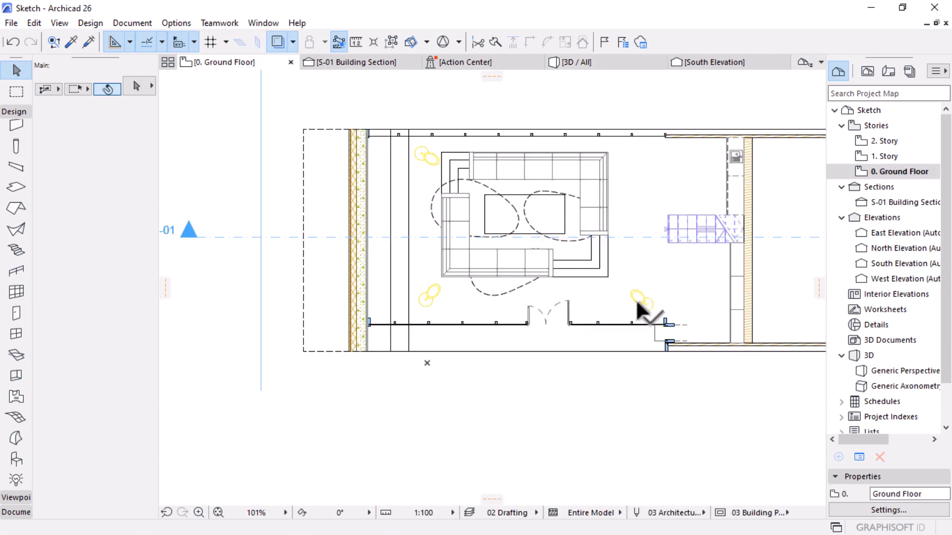
left_click(430, 297, "shift")
left_click(421, 157, "shift")
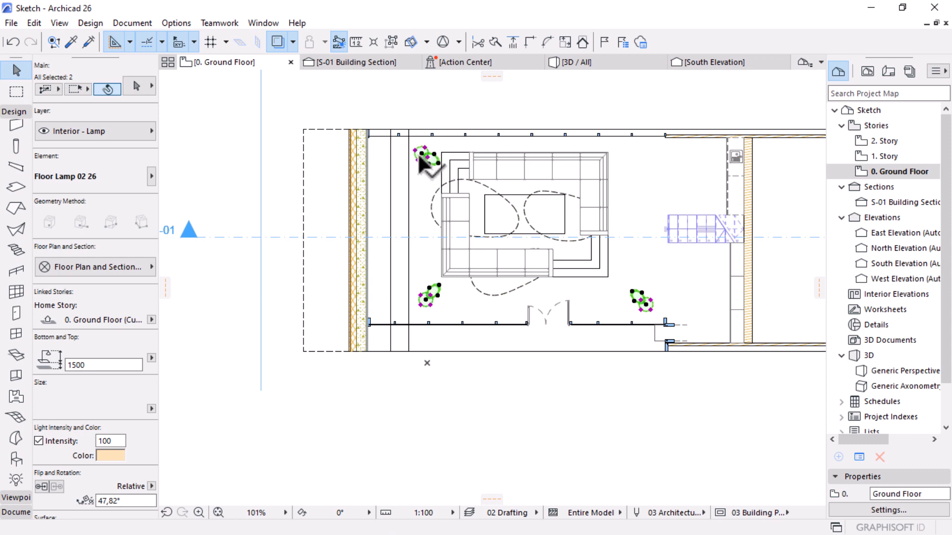
type("0")
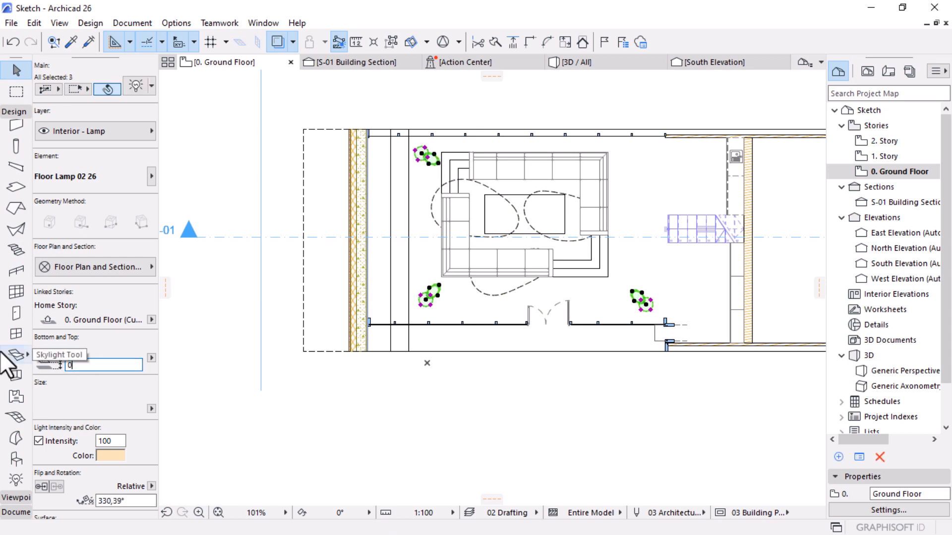
Step: Inspect in 3D how the floor lamps stand on the floor around the sunken seating area
left_click(595, 60)
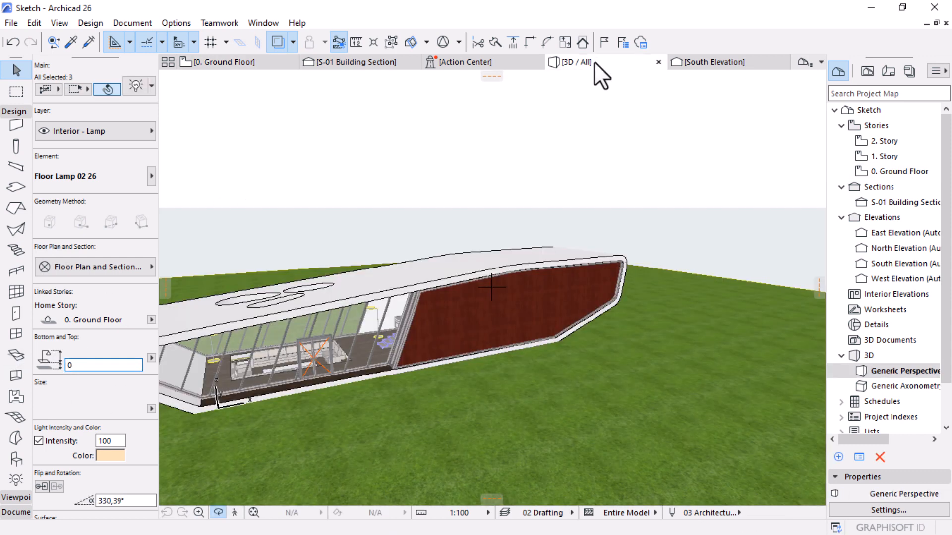
scroll(525, 299, "up", 4)
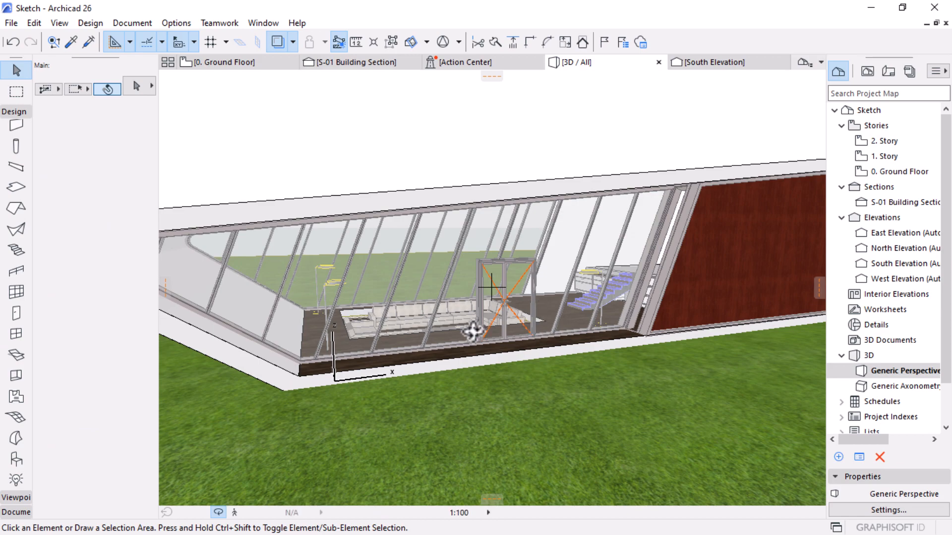
middle_click_drag(473, 331, 230, 332, "shift")
scroll(233, 318, "up", 4)
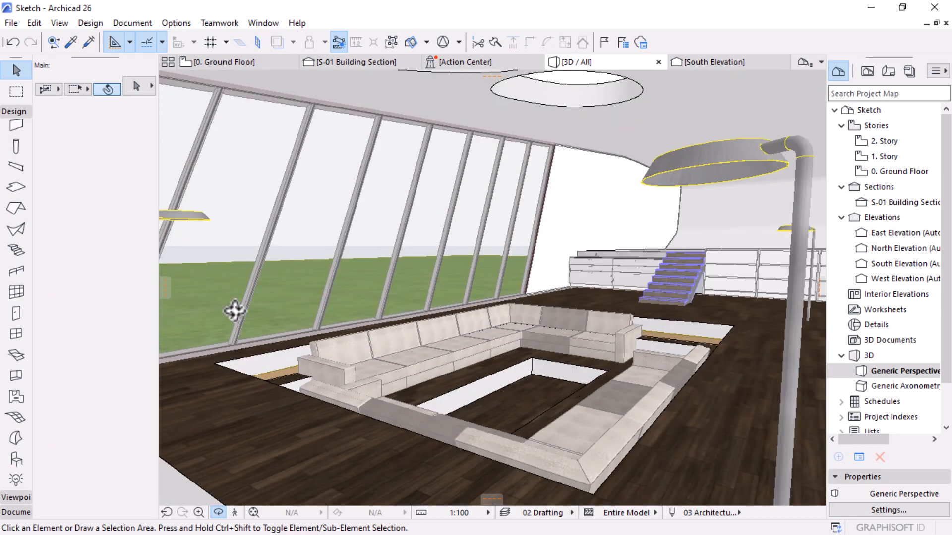
middle_click_drag(467, 315, 514, 324, "shift")
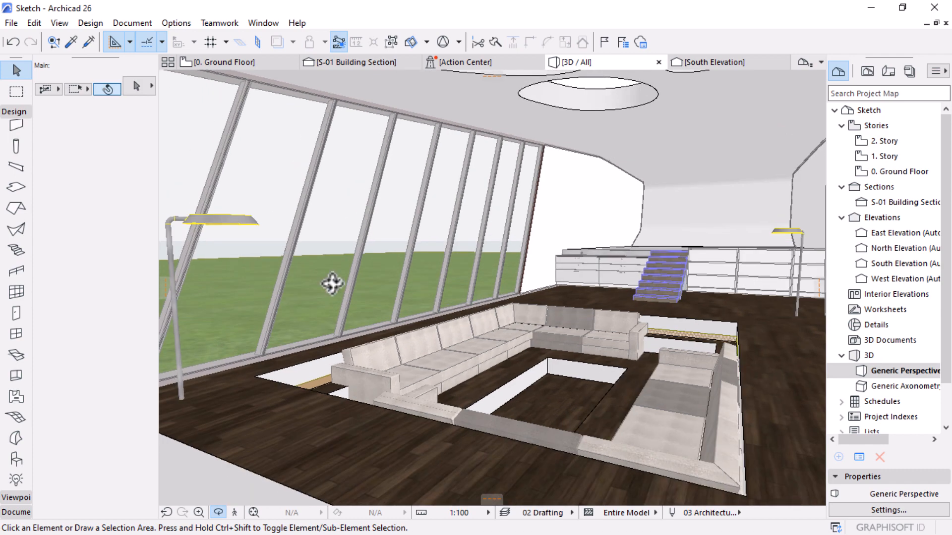
Step: Raise the base elevation of the three floor lamps around the seating, trying 200 and settling on 100
left_click(233, 220)
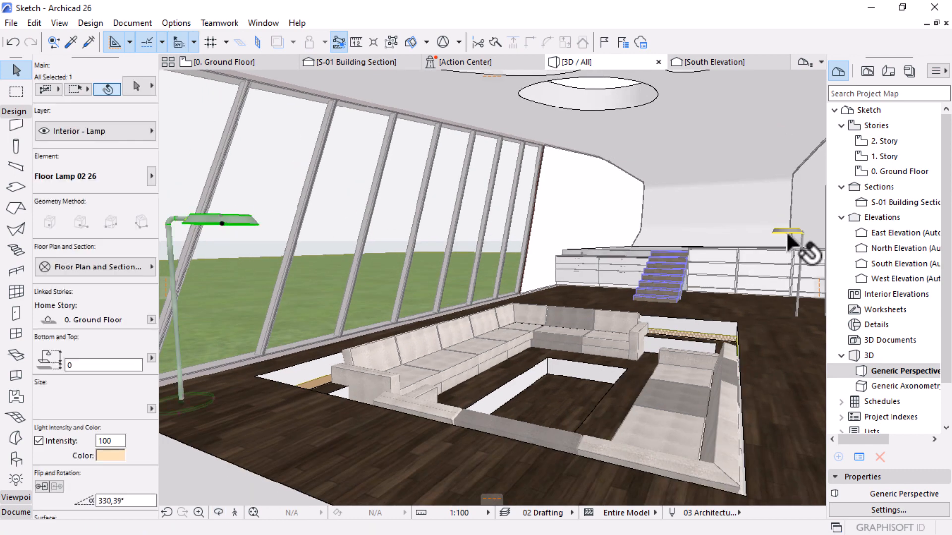
scroll(477, 276, "down", 4)
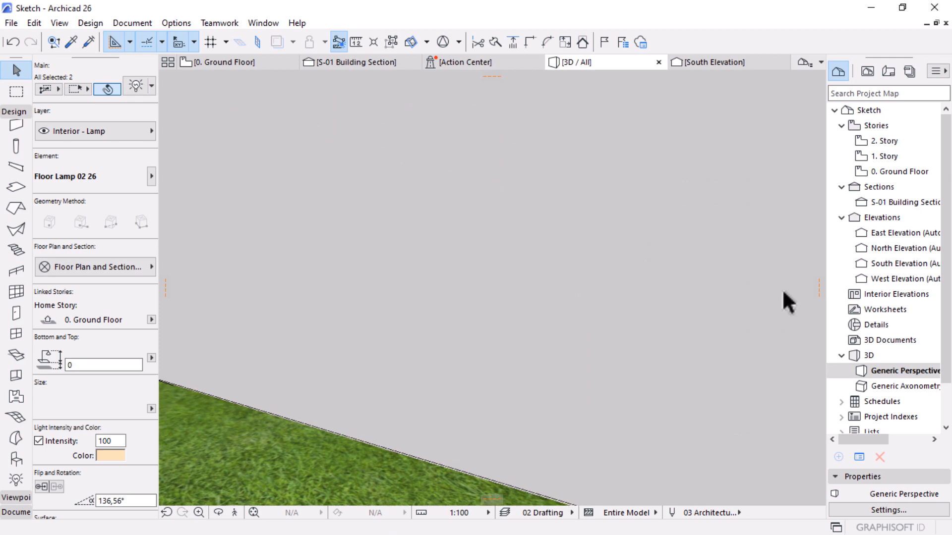
scroll(779, 287, "up", 3)
left_click(696, 220, "shift")
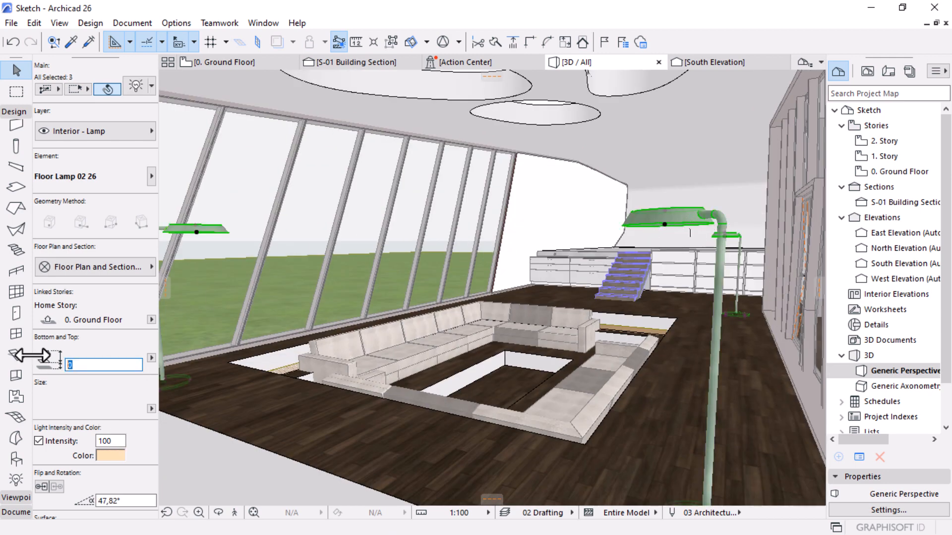
key("Return")
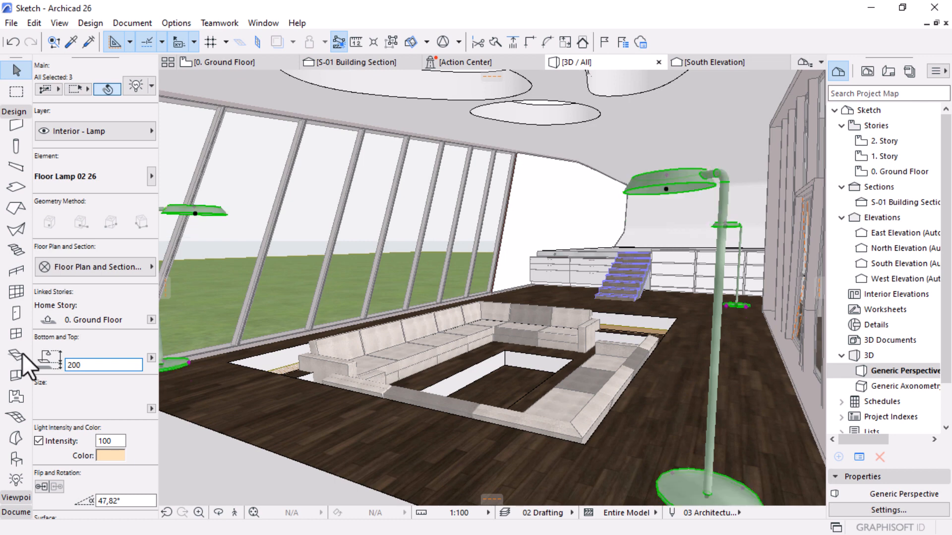
left_click_drag(110, 367, 4, 355)
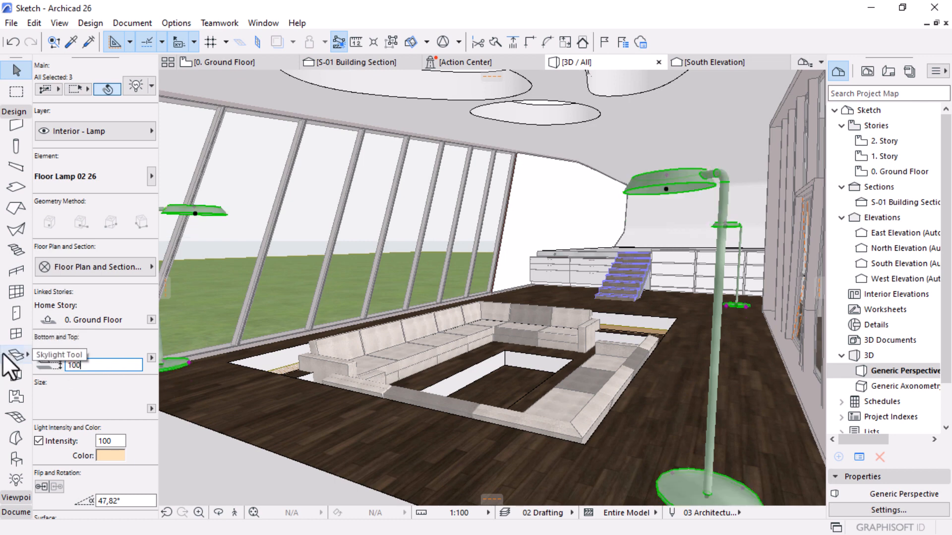
key("Return")
scroll(426, 363, "down", 5)
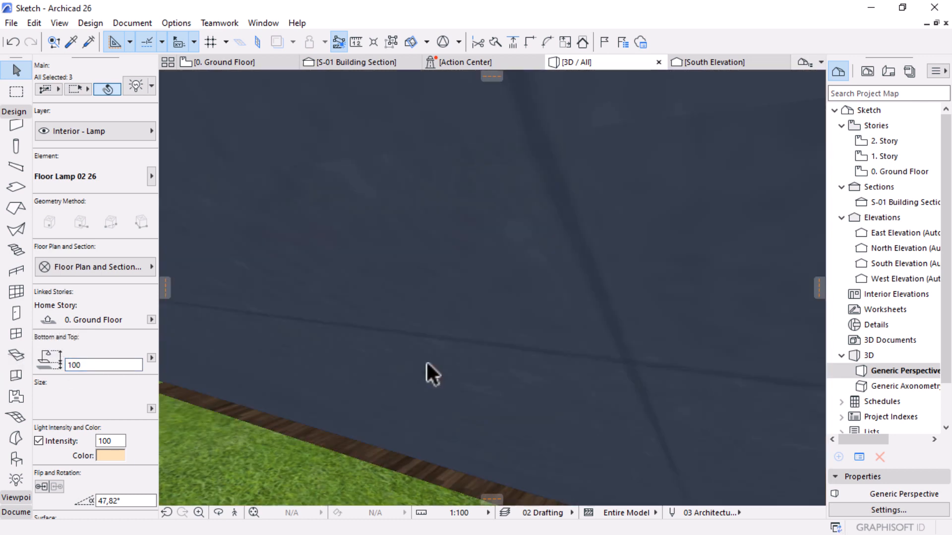
middle_click_drag(689, 364, 340, 259, "shift")
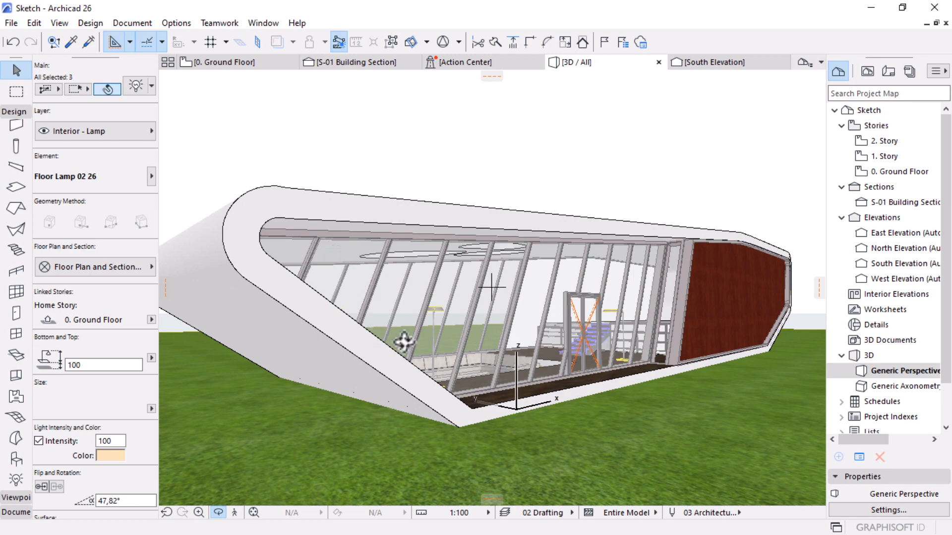
Step: View the house from above in 3D and clear the floor lamp selection on the Ground Floor plan
middle_click_drag(621, 274, 505, 404, "shift")
scroll(449, 330, "down", 5)
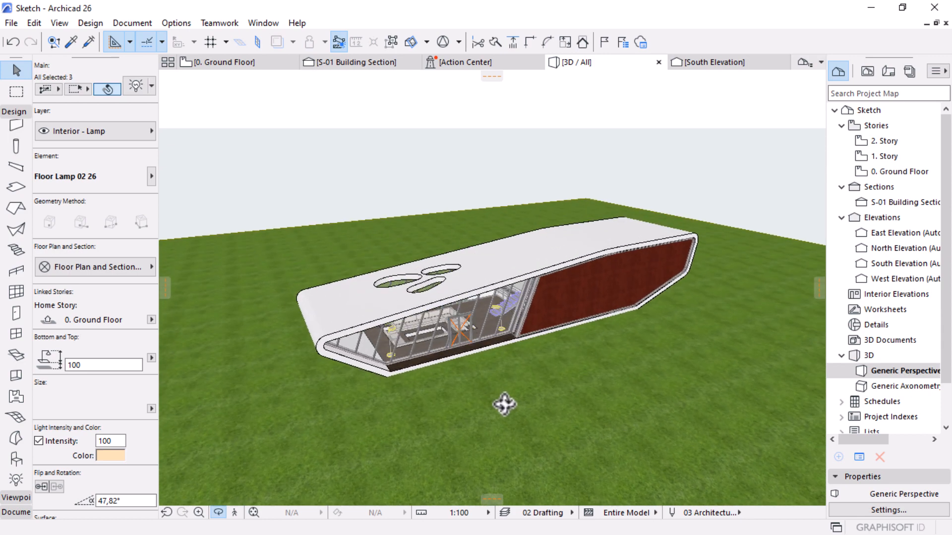
left_click(218, 62)
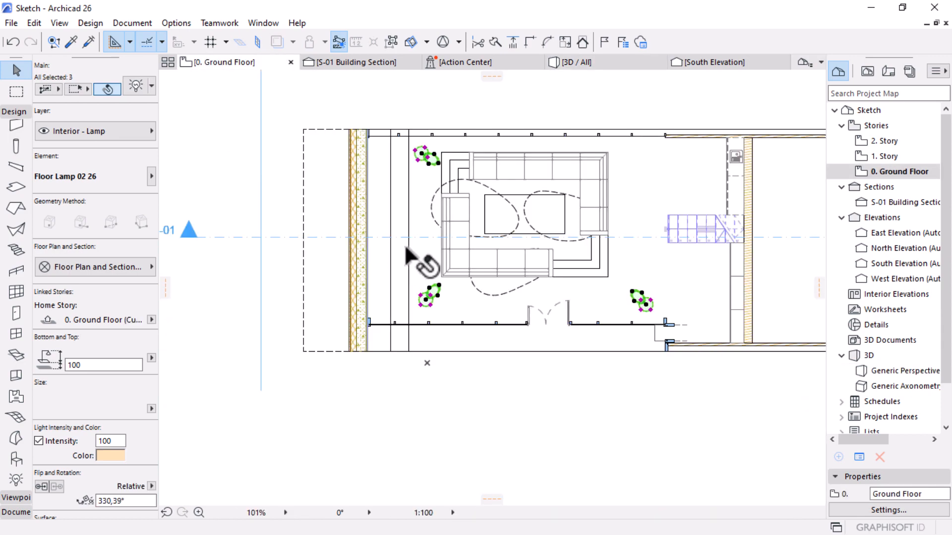
scroll(474, 222, "down", 3)
middle_click_drag(515, 276, 417, 325)
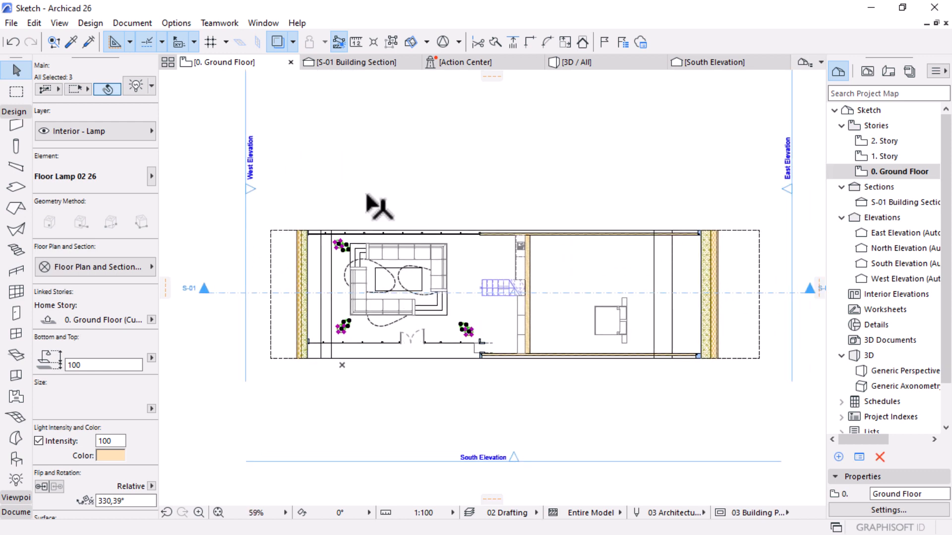
left_click(411, 174)
key("Escape")
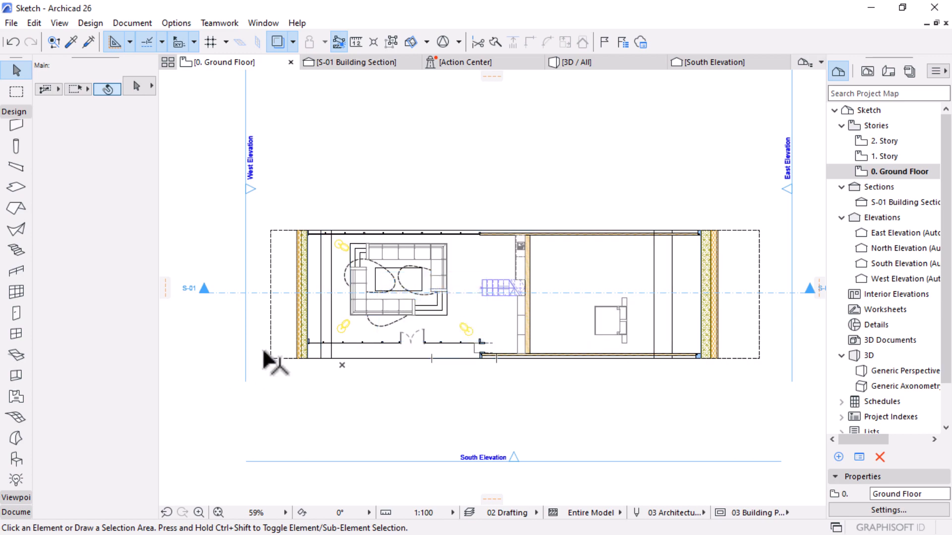
Step: Select the wooden floor slab beside the sunken sofa in 3D and check its surface overrides in the slab settings
left_click(596, 61)
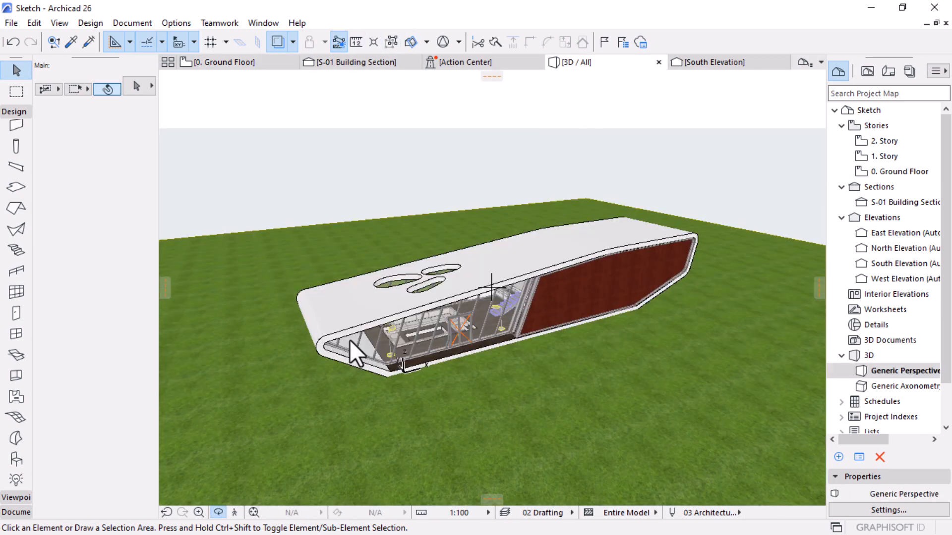
left_click(411, 331)
scroll(372, 347, "up", 5)
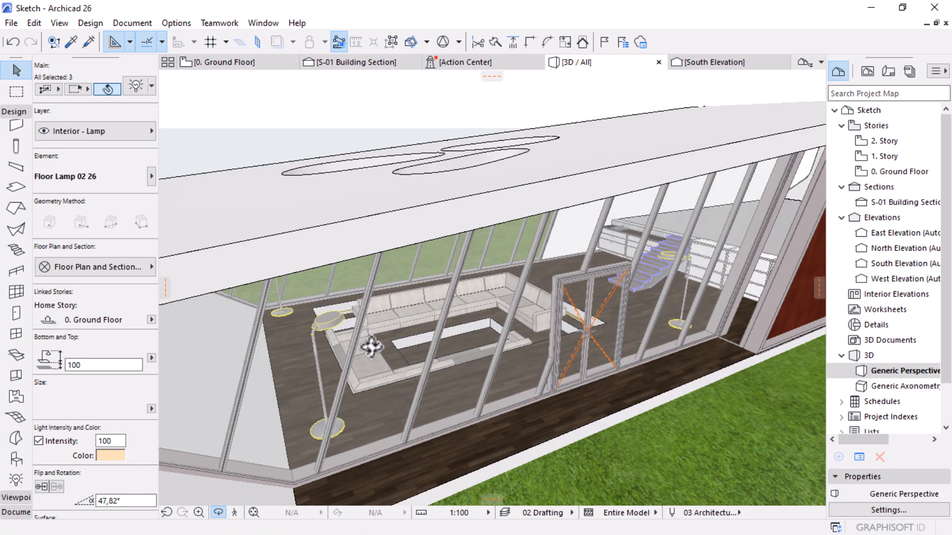
scroll(370, 346, "up", 5)
scroll(641, 371, "up", 8)
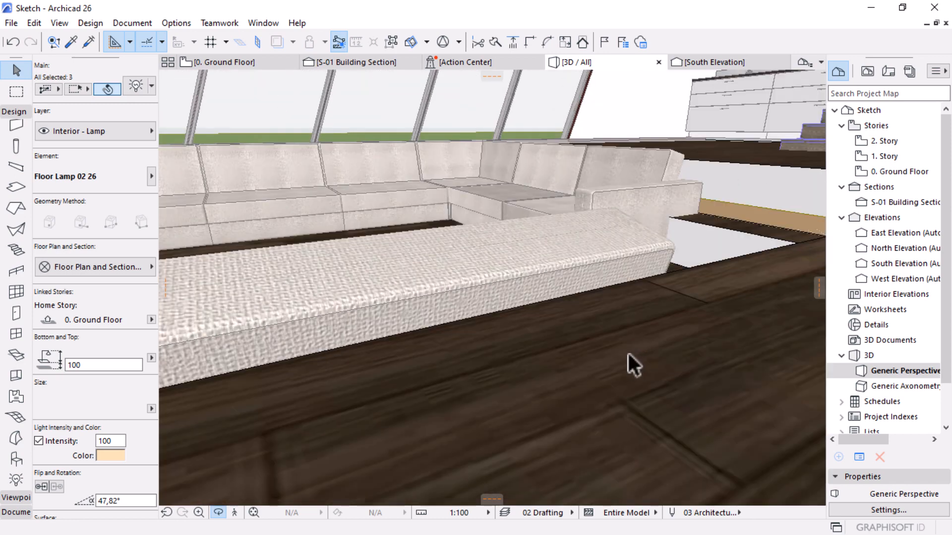
left_click(627, 351)
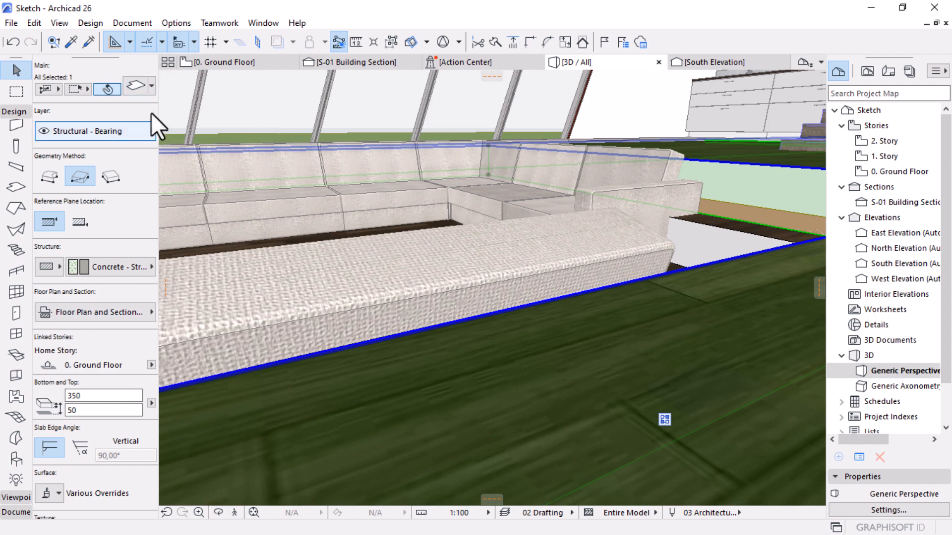
key("ctrl+t")
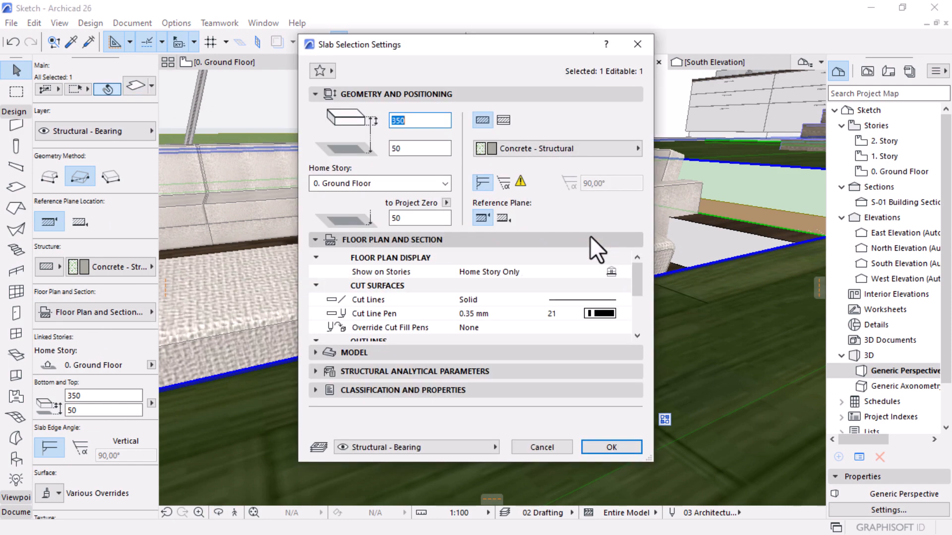
left_click(331, 354)
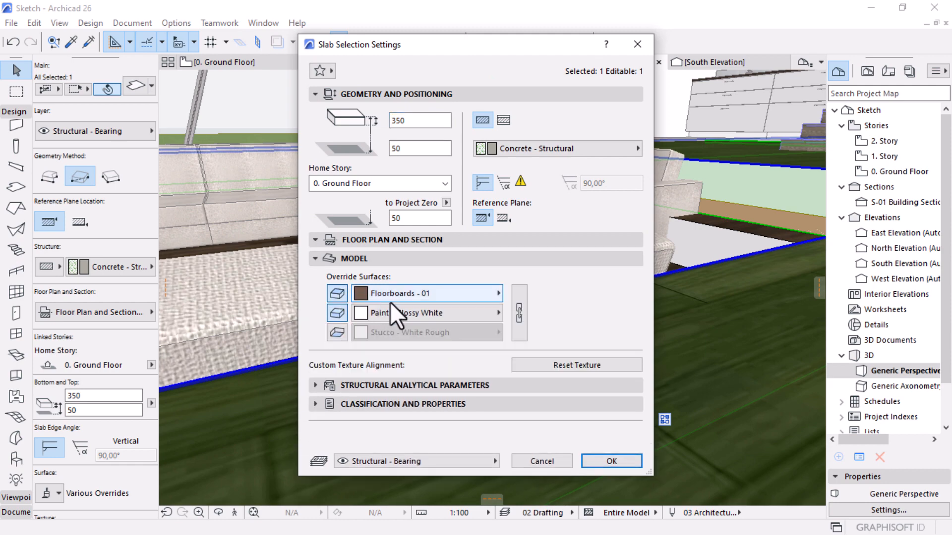
key("Return")
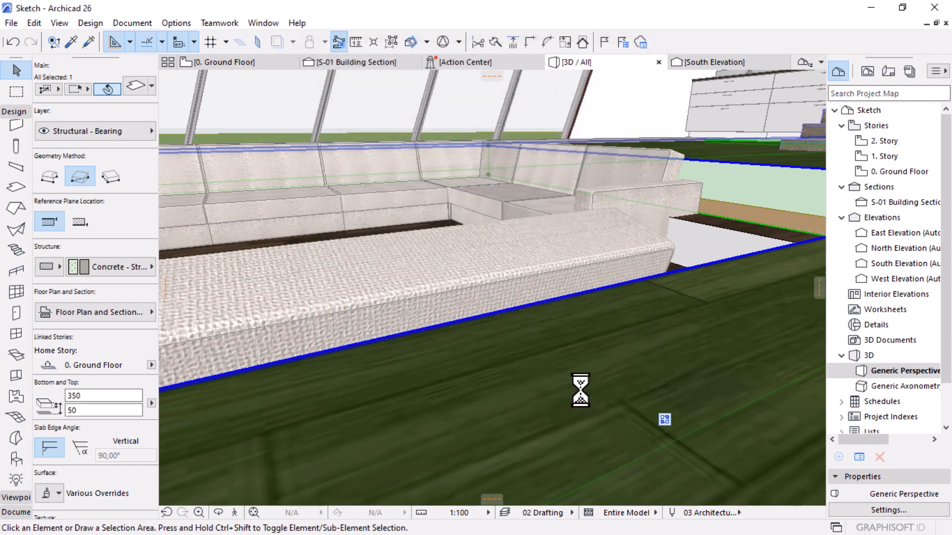
Step: Open the Surfaces attributes, show them as a flat list and display the settings of Floorboards - 01
left_click(168, 24)
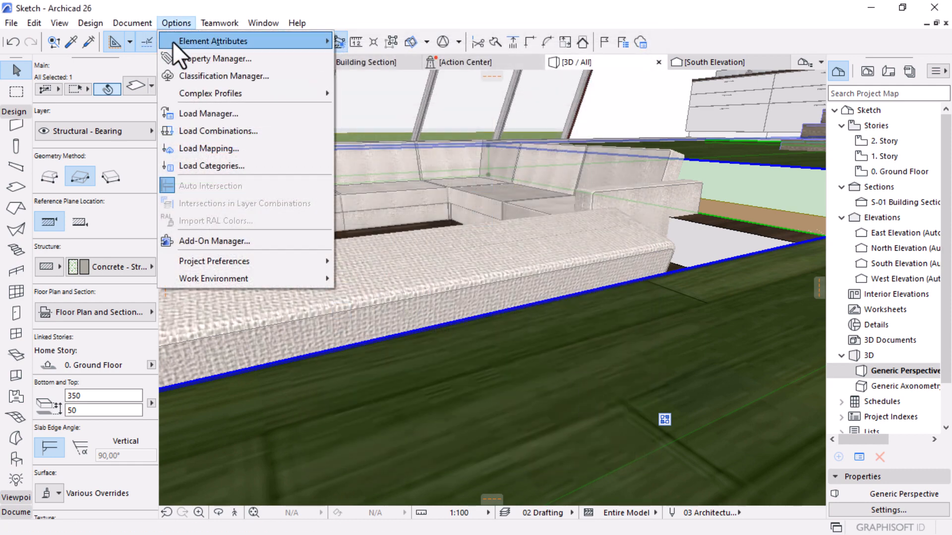
mouse_move(174, 43)
left_click(394, 112)
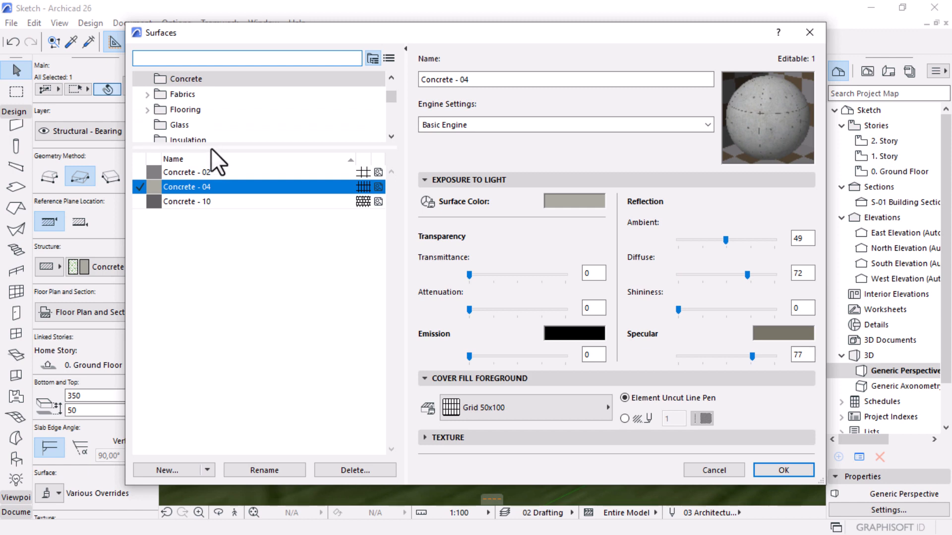
left_click_drag(210, 148, 198, 255)
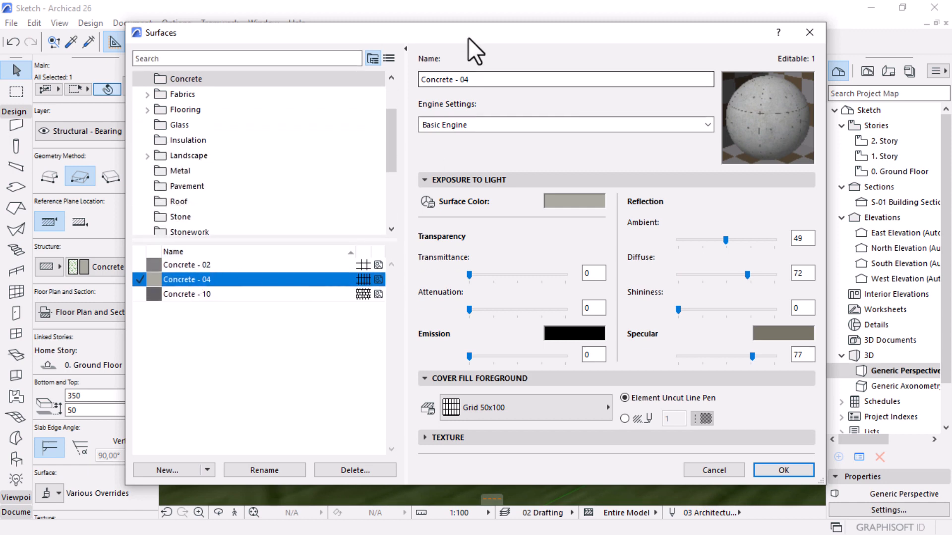
left_click_drag(468, 37, 764, 66)
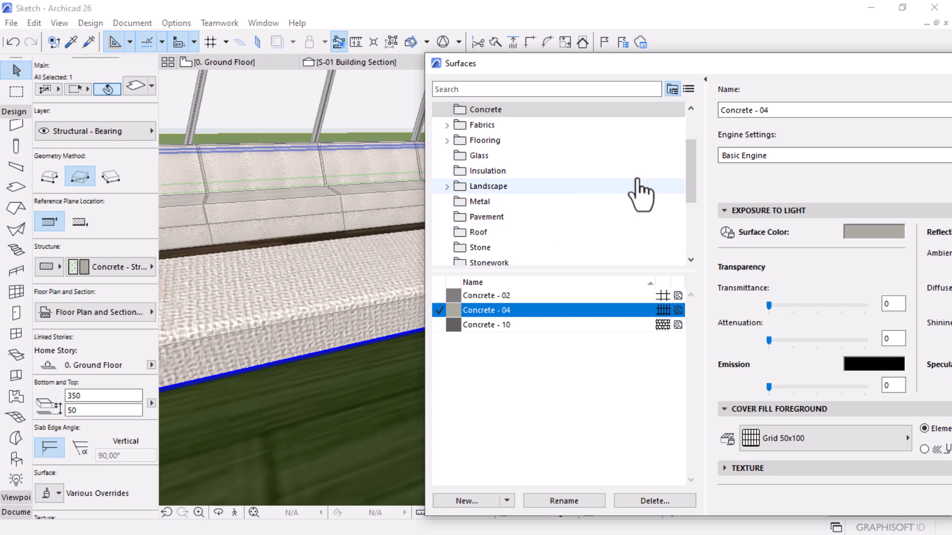
left_click(689, 86)
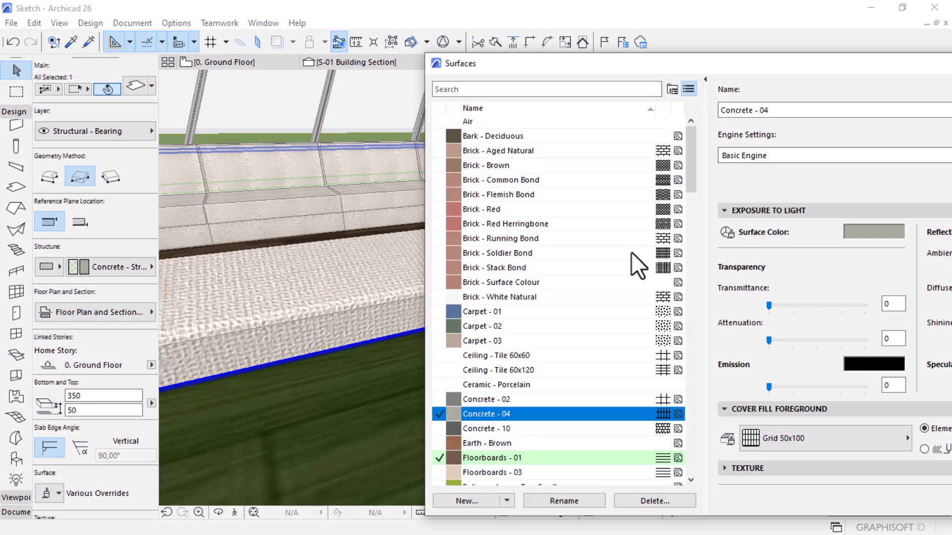
left_click_drag(690, 142, 698, 181)
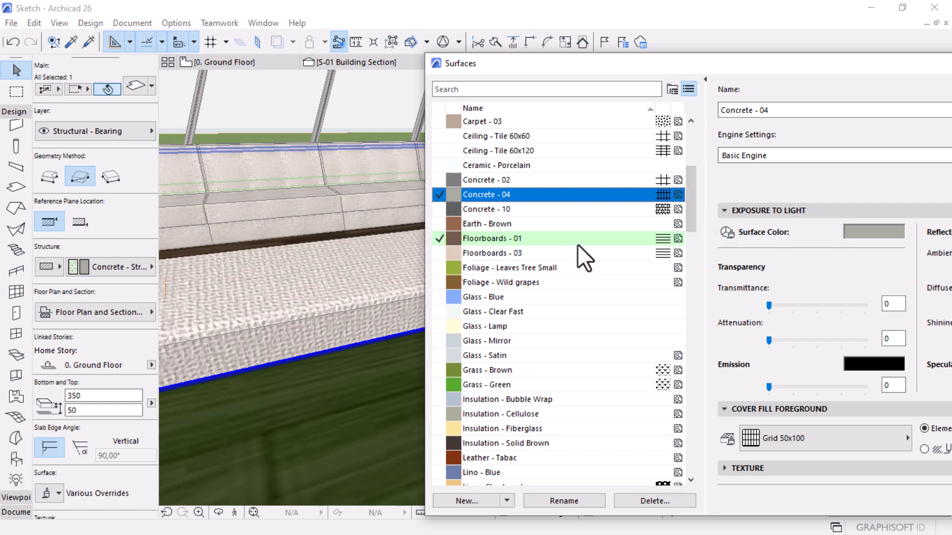
left_click(504, 242)
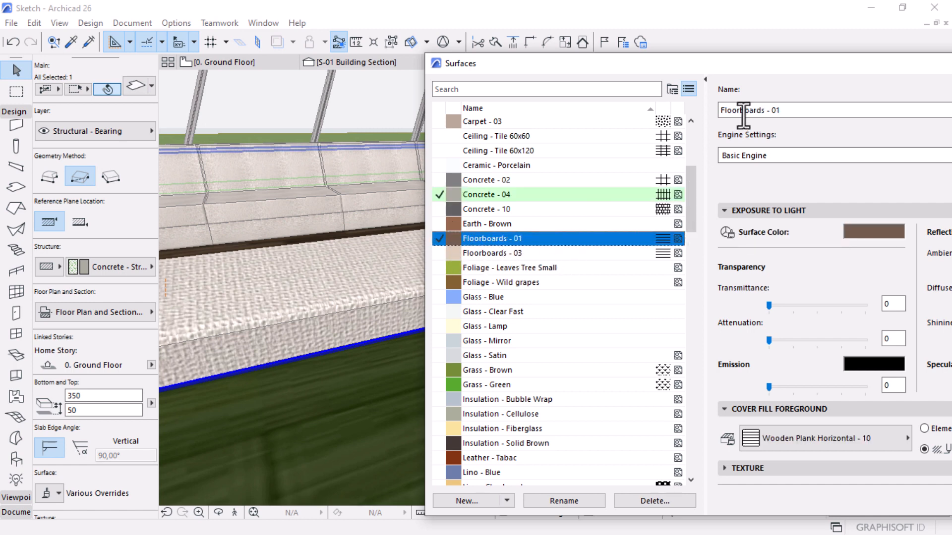
left_click_drag(774, 65, 536, 30)
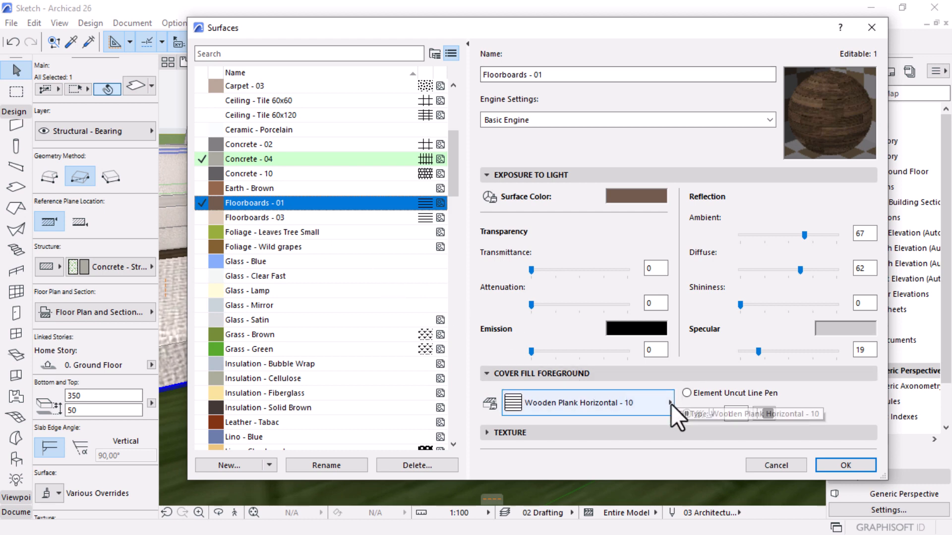
Step: Examine the texture settings of Floorboards - 01 and its image file in the library
left_click(491, 433)
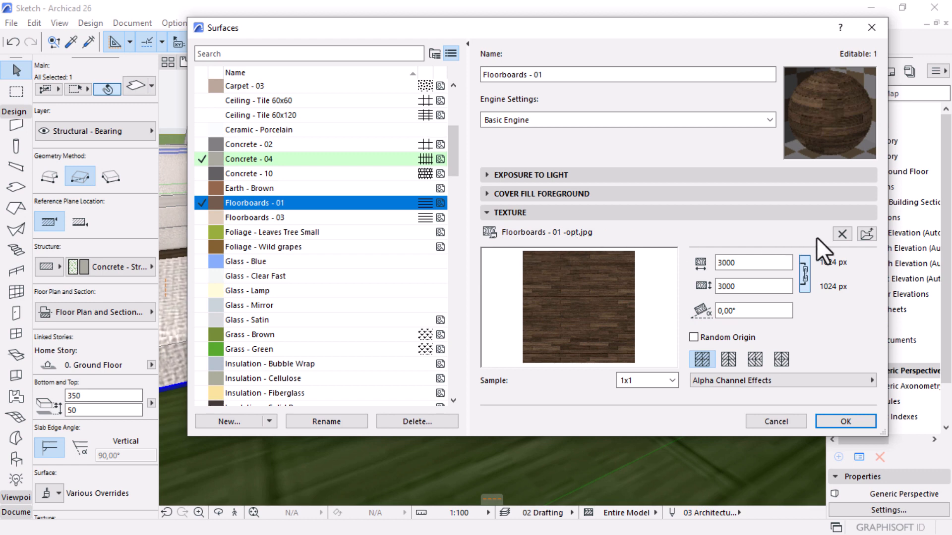
left_click(865, 236)
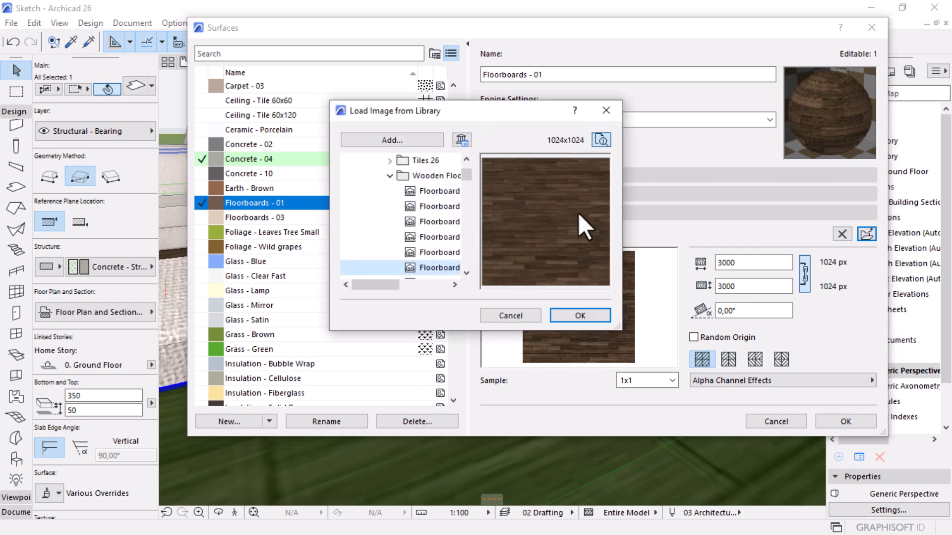
left_click_drag(362, 282, 385, 281)
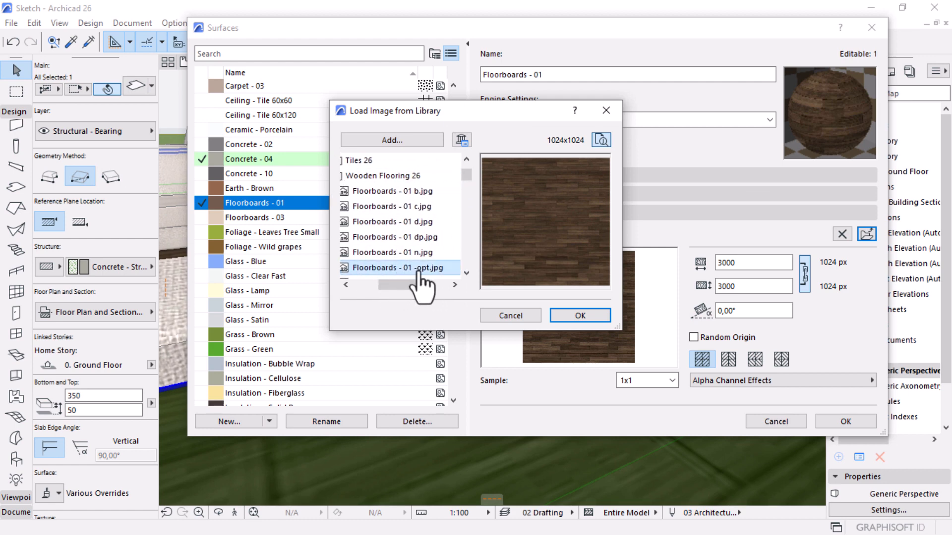
left_click(570, 316)
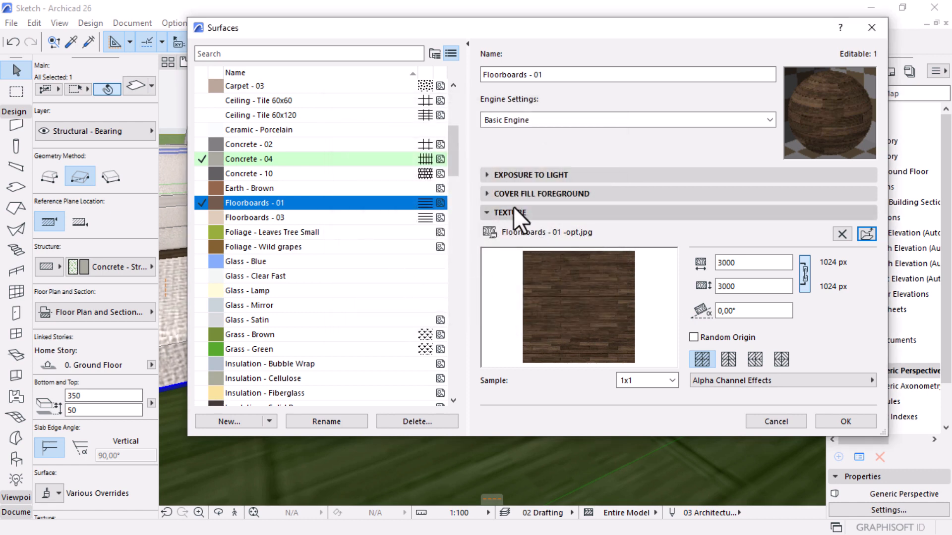
Step: Examine the cover fill assigned to Floorboards - 01 and the available fill patterns, leaving the Surfaces settings without saving
left_click(493, 197)
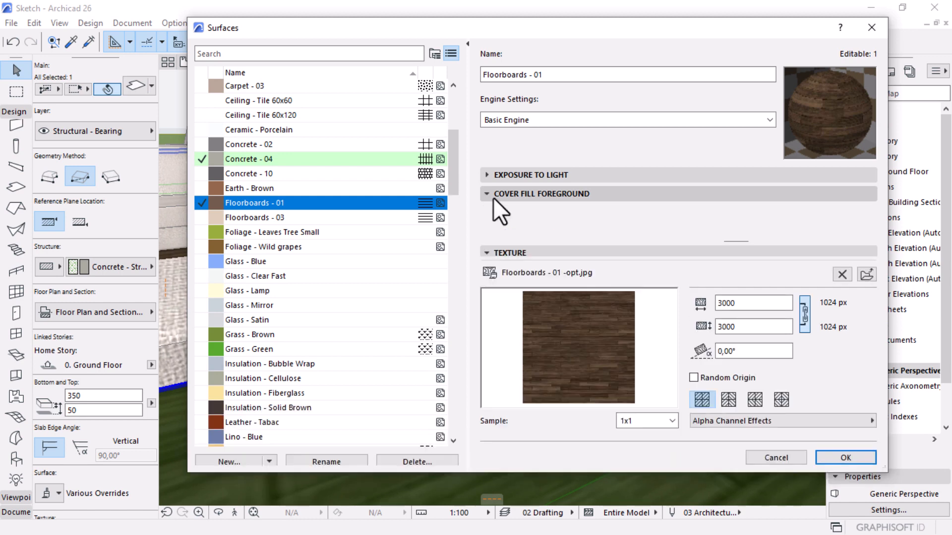
left_click(492, 197)
left_click(493, 194)
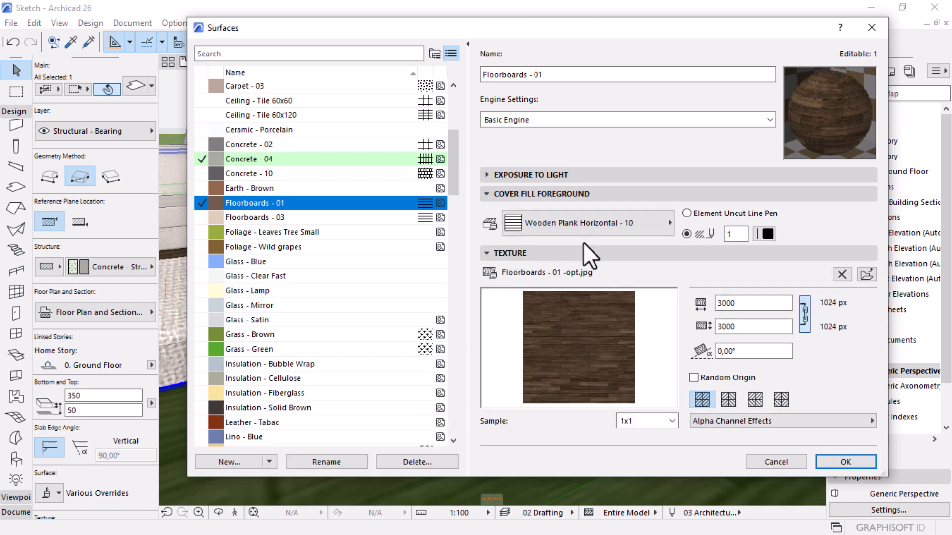
left_click(544, 231)
left_click(543, 230)
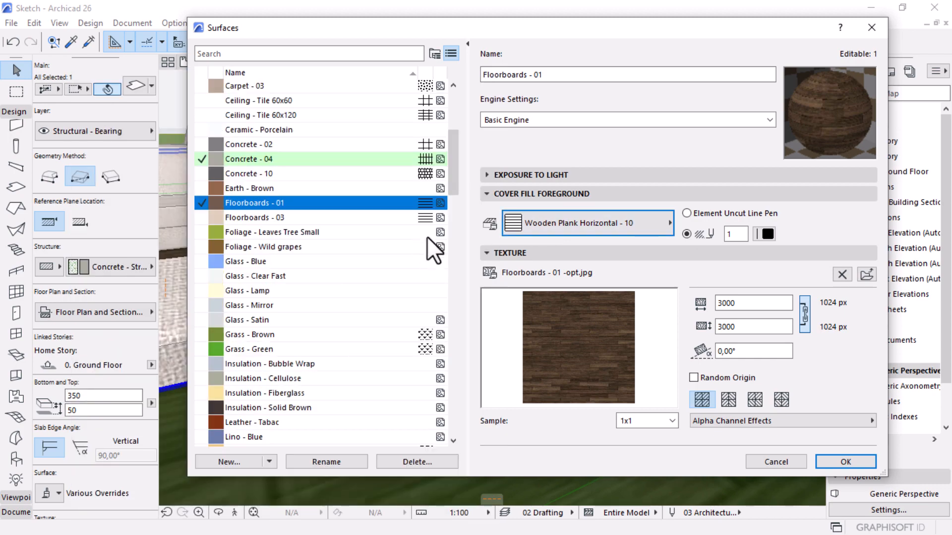
left_click(563, 223)
left_click(563, 223)
left_click(563, 223)
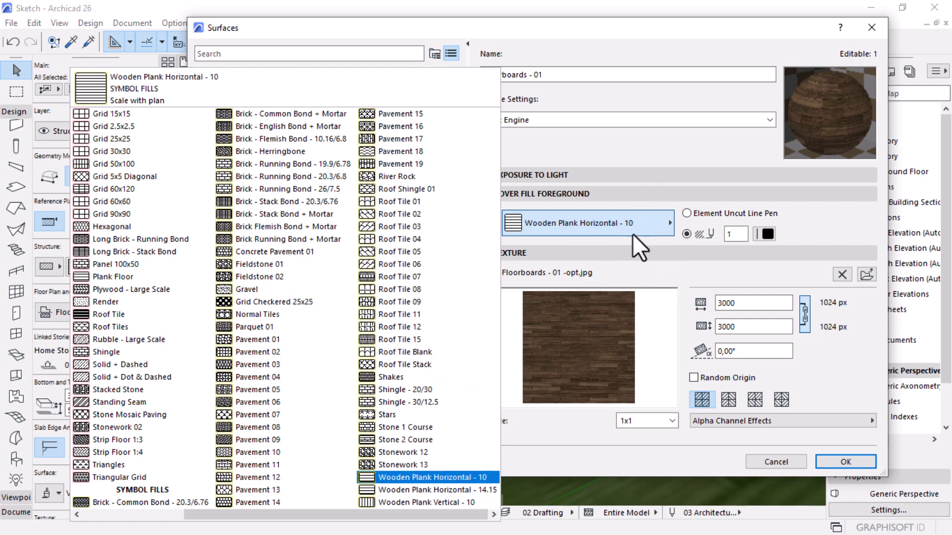
left_click(770, 460)
left_click(769, 460)
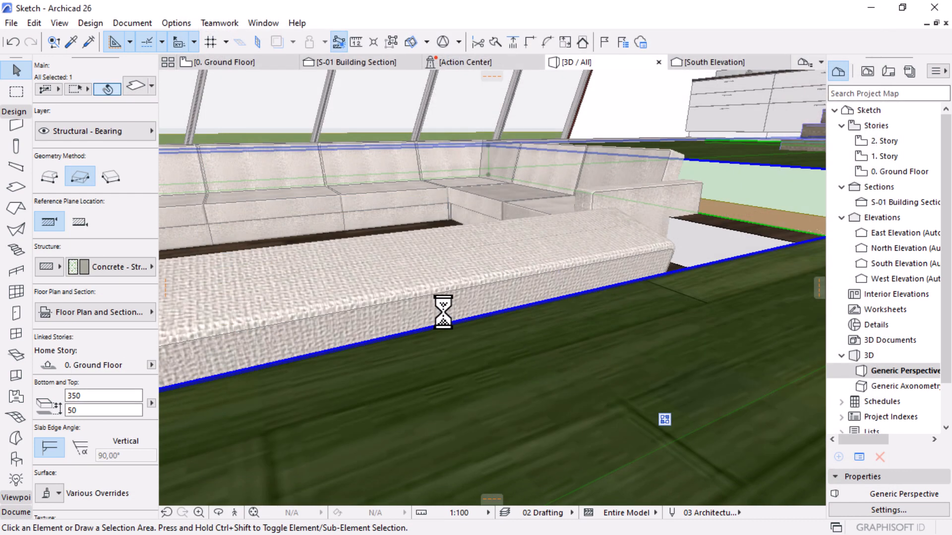
Step: Open the Fills attributes and display the settings of the Wood Parquet image fill
left_click(175, 23)
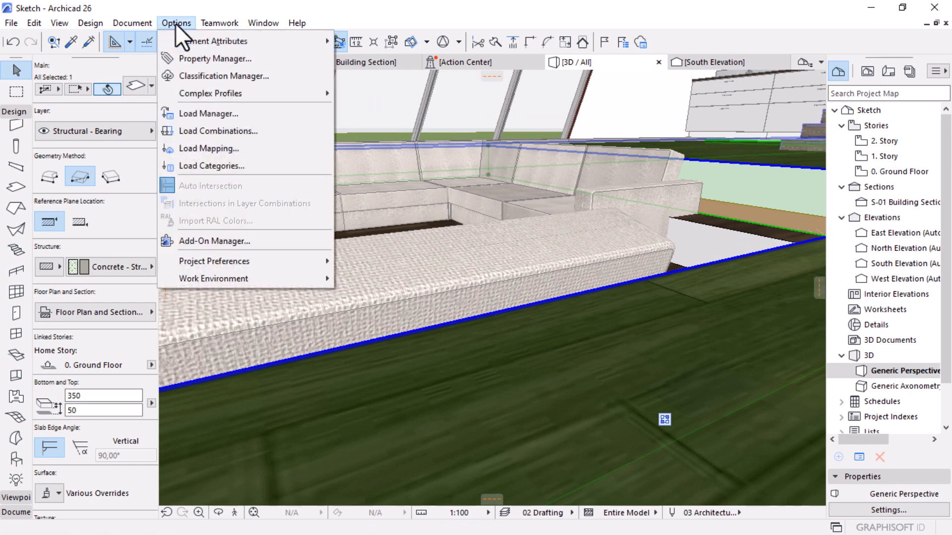
mouse_move(174, 37)
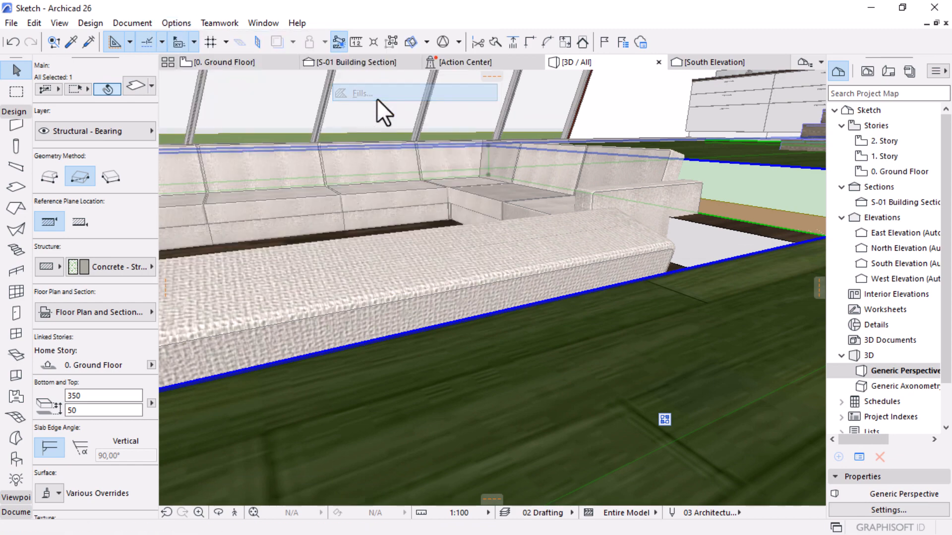
left_click(377, 100)
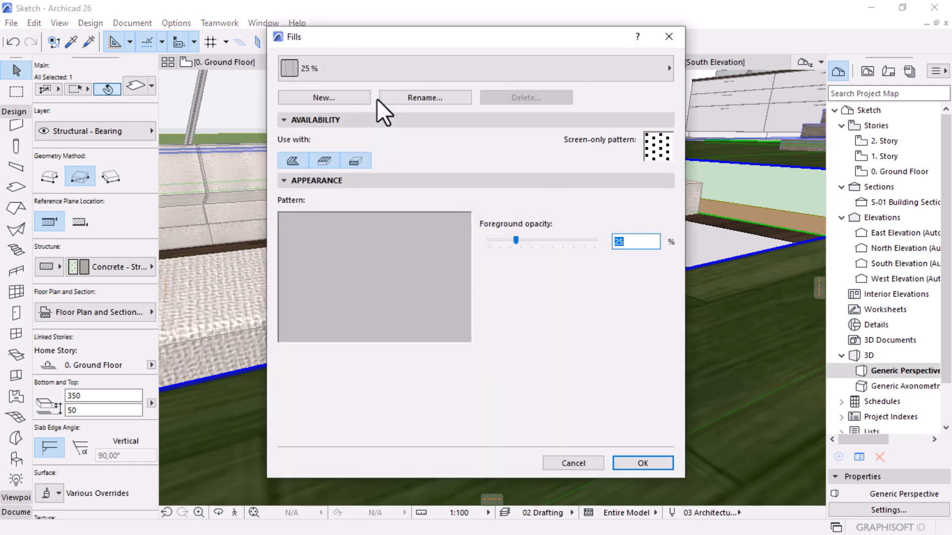
left_click(626, 68)
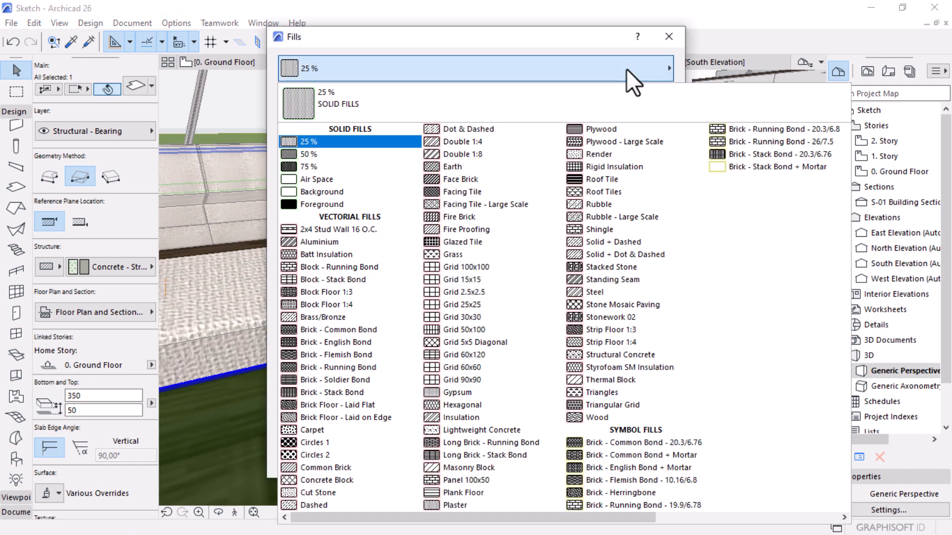
scroll(671, 308, "down", 2)
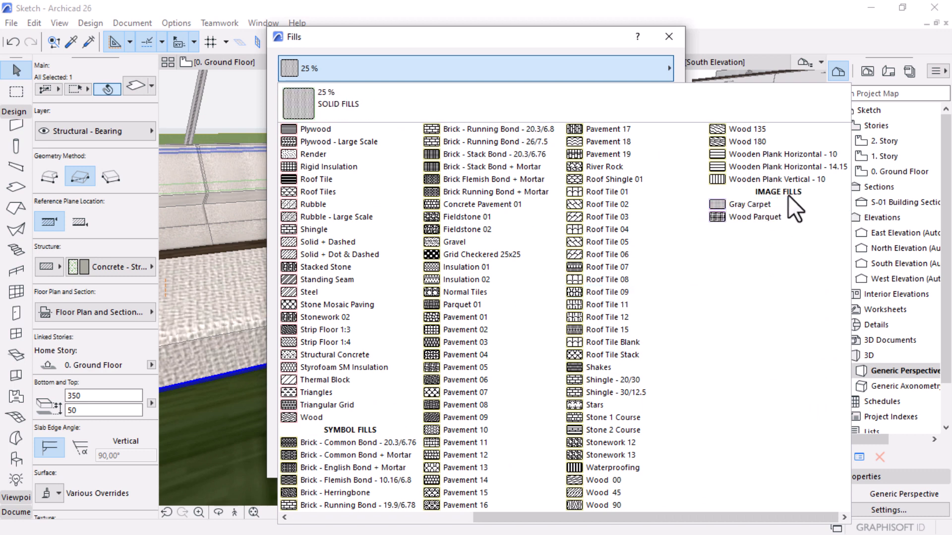
left_click(738, 217)
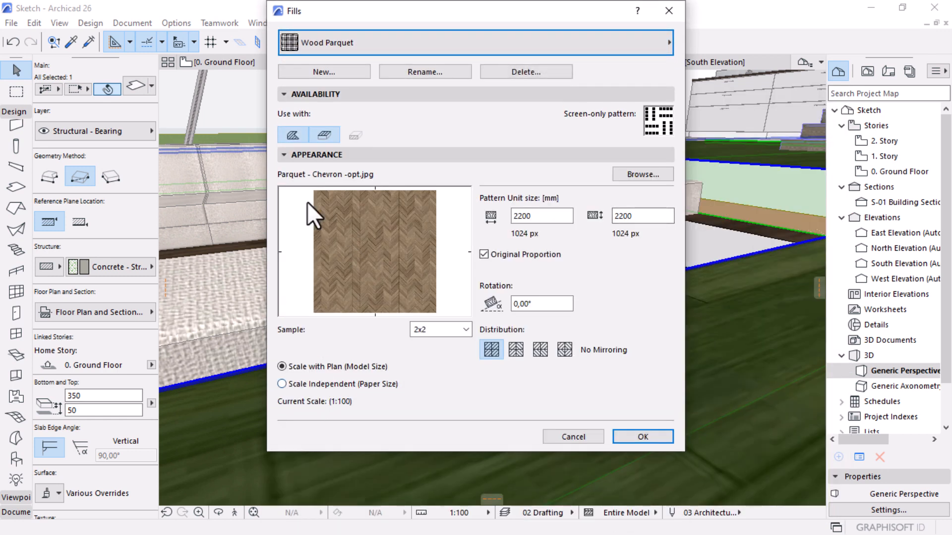
Step: Duplicate the Wood Parquet fill under the name Wood Floorboards
left_click(322, 74)
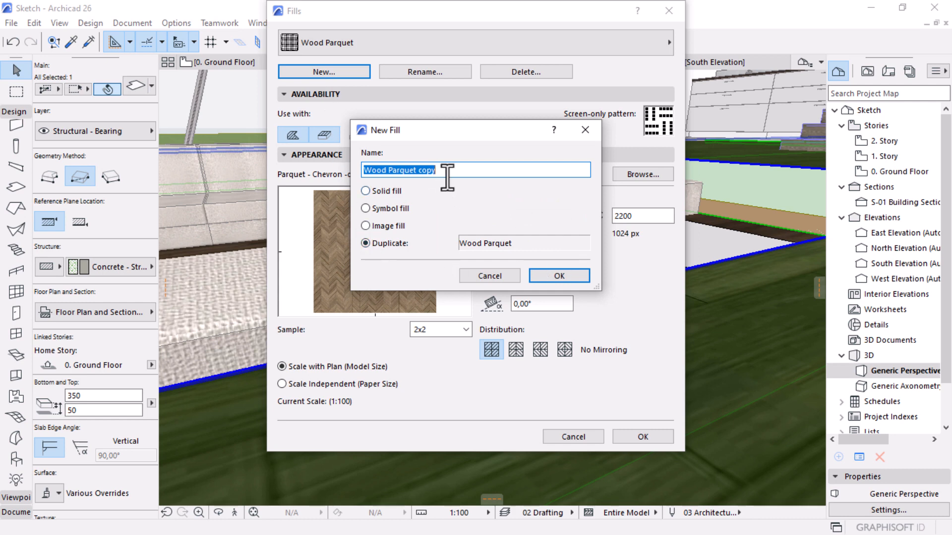
left_click_drag(447, 174, 391, 176)
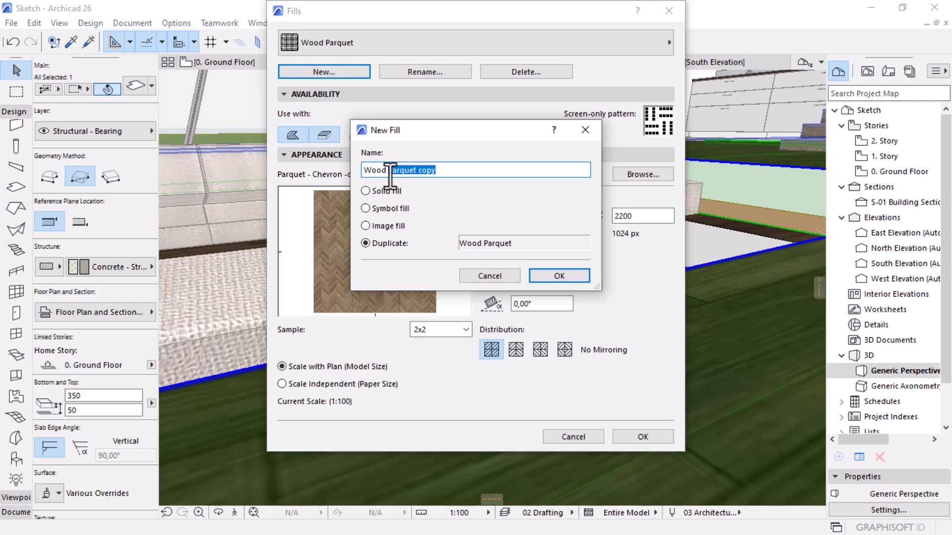
key("BackSpace")
type("floorboards")
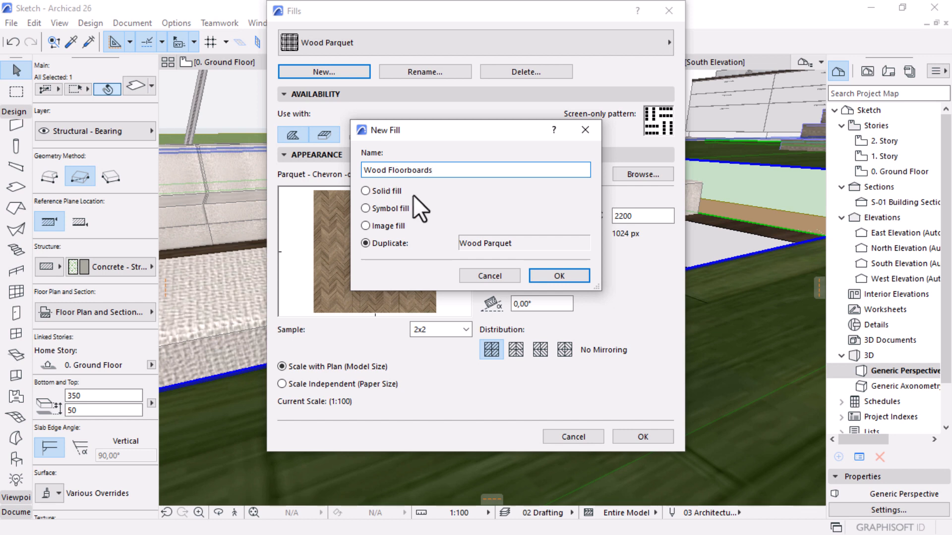
left_click(545, 276)
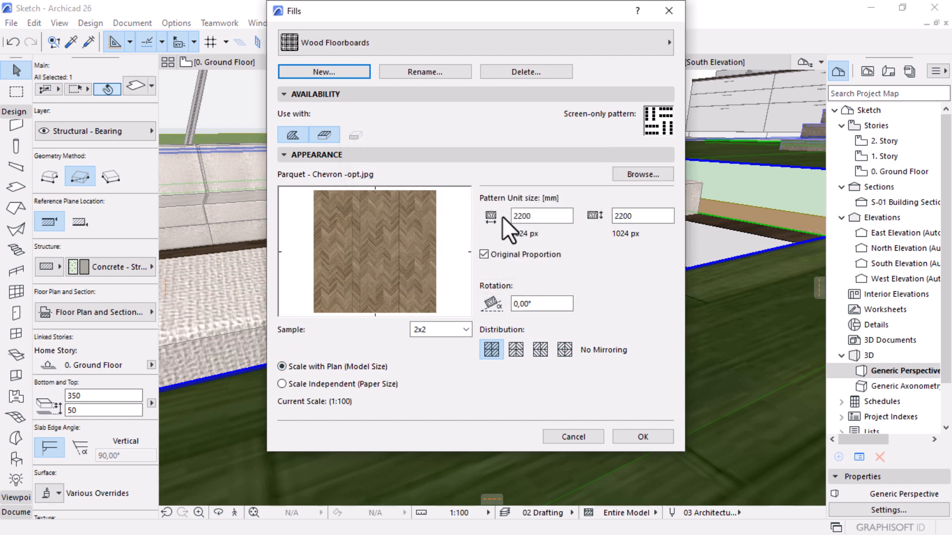
Step: Load Floorboards - 01 -opt.jpg from the library's Wooden Flooring 26 textures as the image of the Wood Floorboards fill
left_click(649, 174)
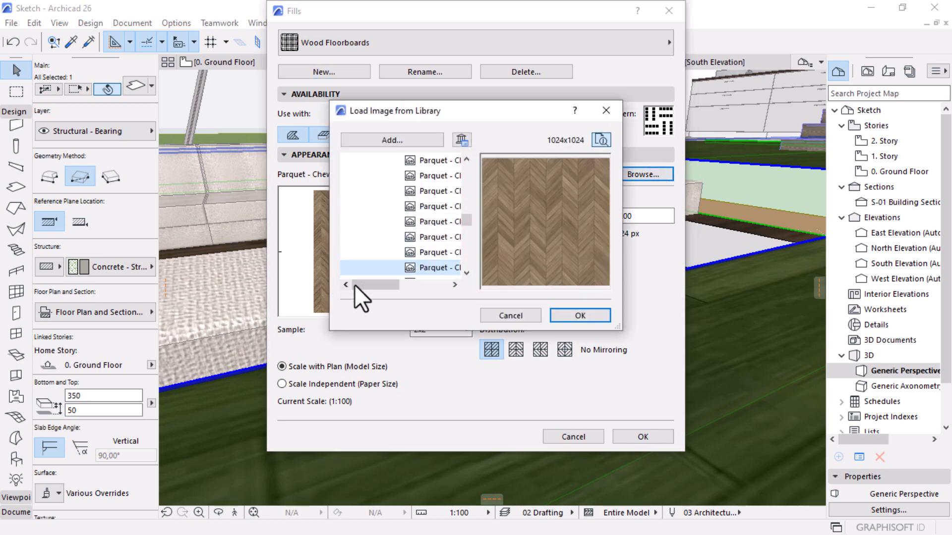
left_click_drag(370, 287, 379, 286)
left_click_drag(466, 218, 468, 165)
left_click_drag(389, 281, 379, 283)
left_click_drag(413, 329, 396, 405)
left_click(399, 316)
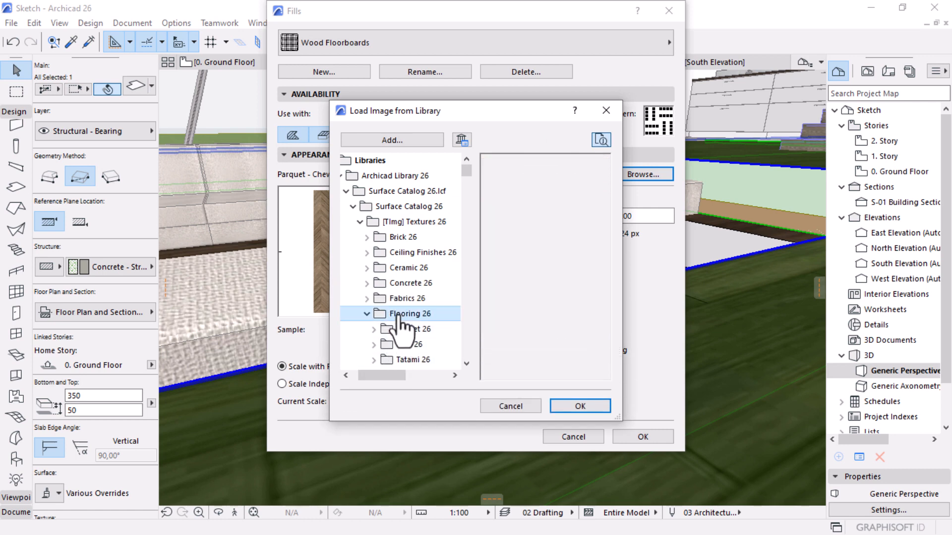
scroll(400, 320, "down", 2)
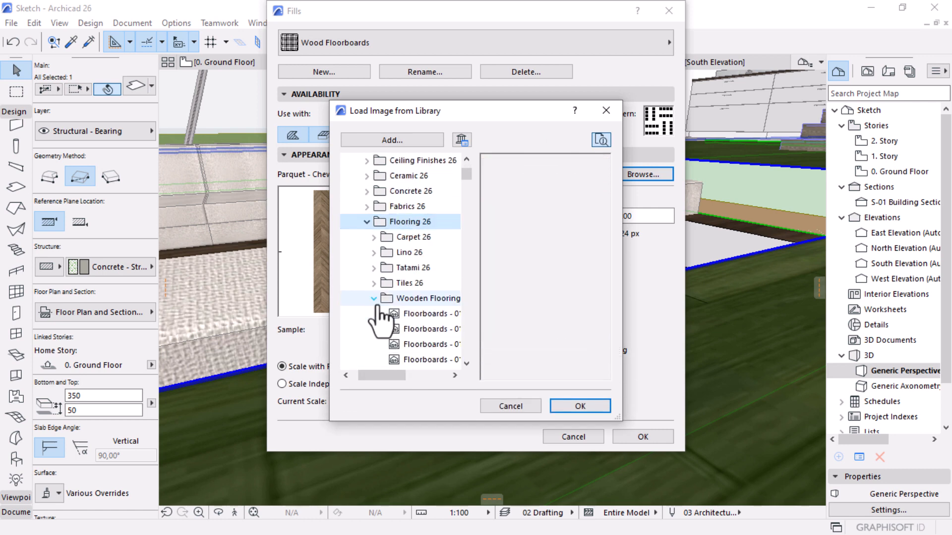
scroll(378, 320, "down", 1)
left_click_drag(365, 375, 381, 376)
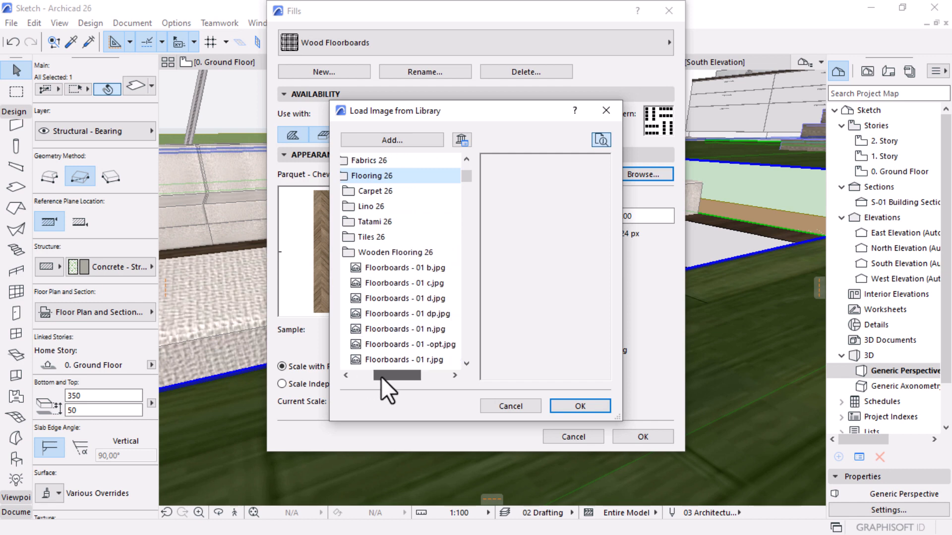
left_click(396, 346)
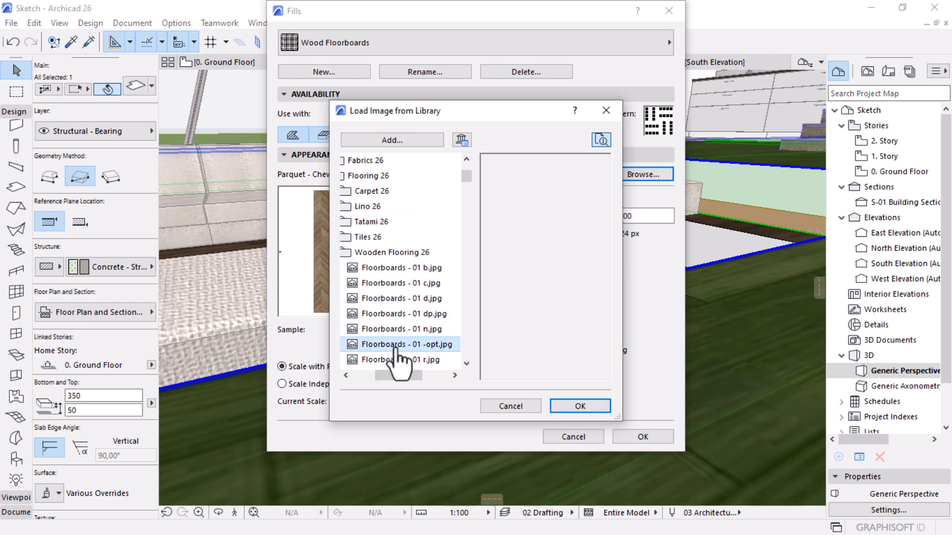
left_click(570, 405)
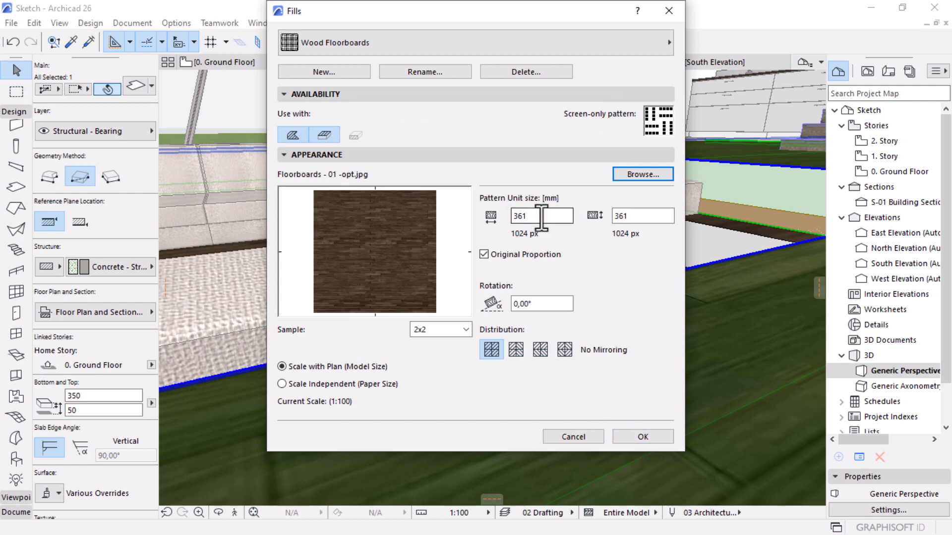
Step: Set the Wood Floorboards pattern unit size to 1500 mm, keeping the original proportion, and save the fill
double_click(526, 216)
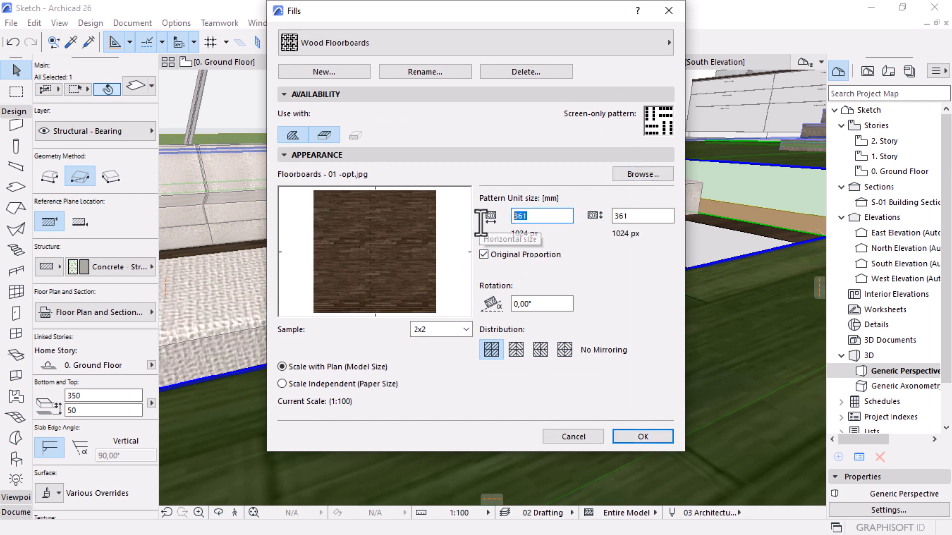
type("1500")
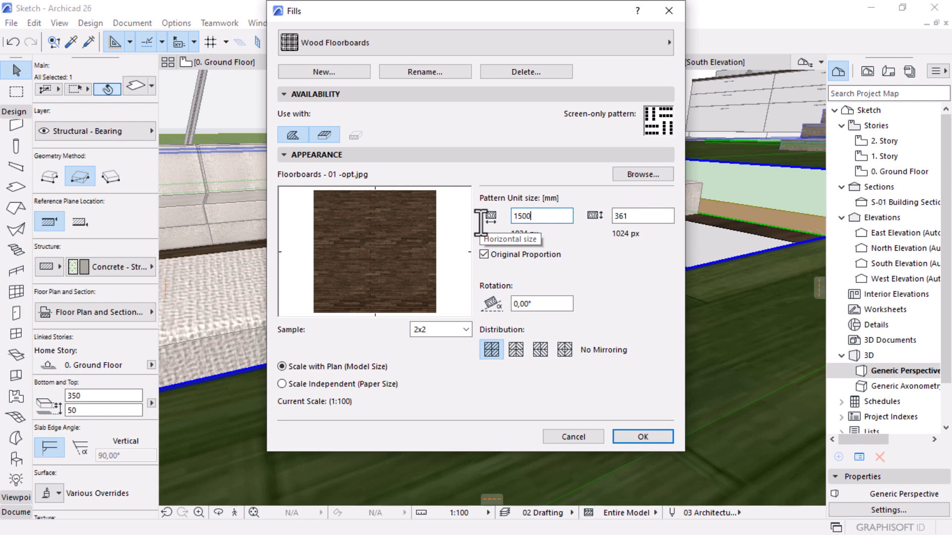
left_click(648, 216)
left_click(640, 437)
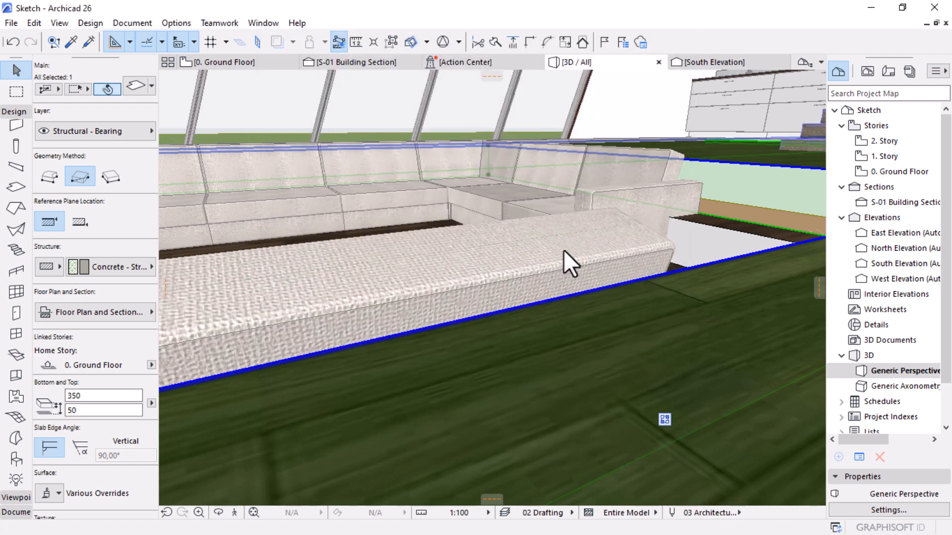
Step: On the ground floor plan, turn on cover fills for the selected floor slab and assign the Wood Floorboards image fill
mouse_move(564, 249)
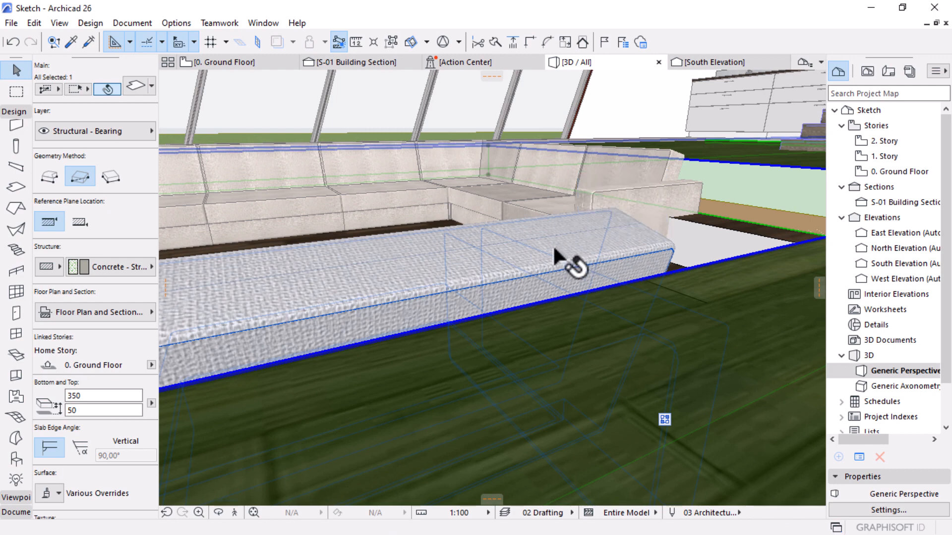
left_click(230, 58)
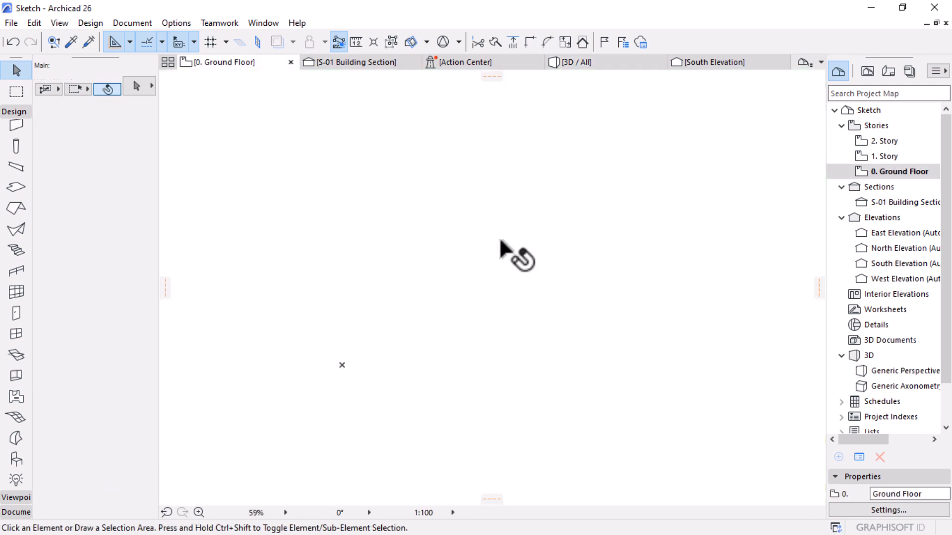
left_click(484, 251)
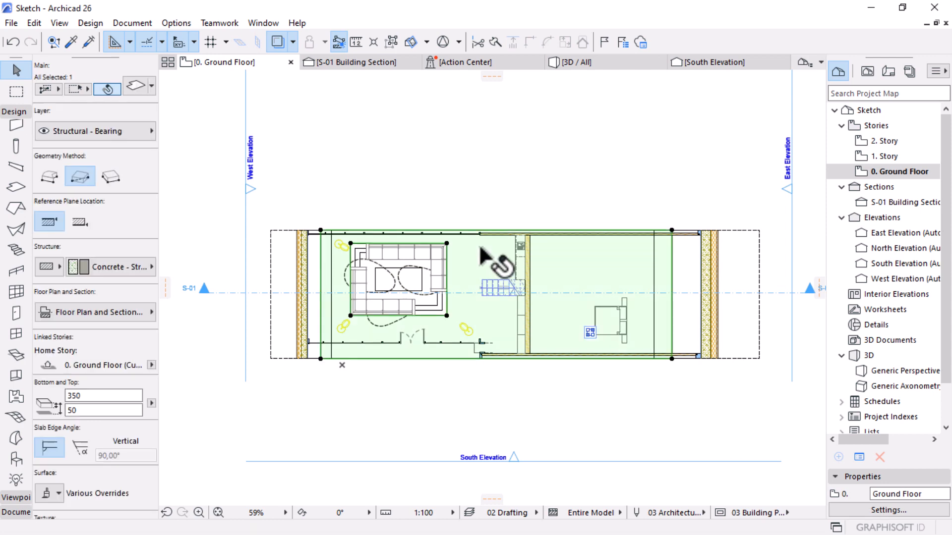
left_click(69, 316)
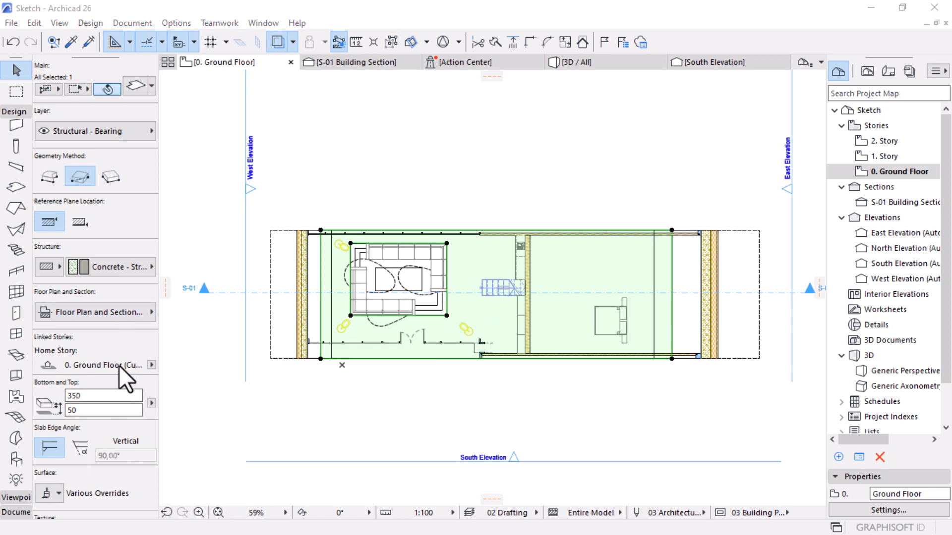
left_click(148, 310)
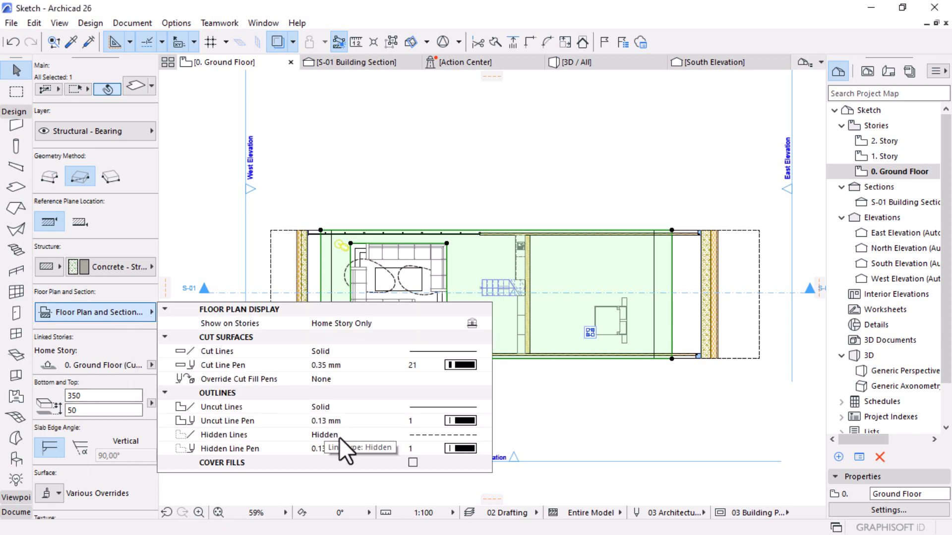
left_click(413, 462)
left_click(471, 470)
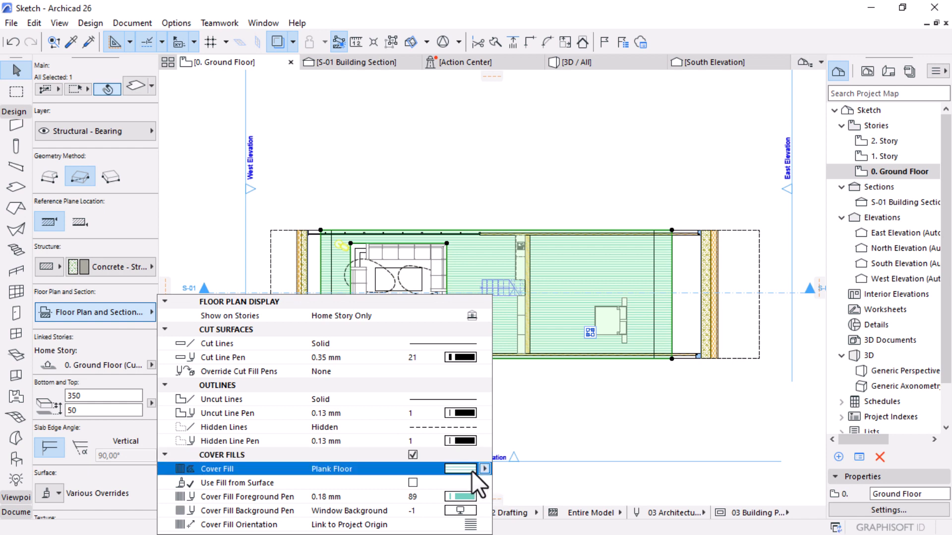
scroll(715, 436, "down", 2)
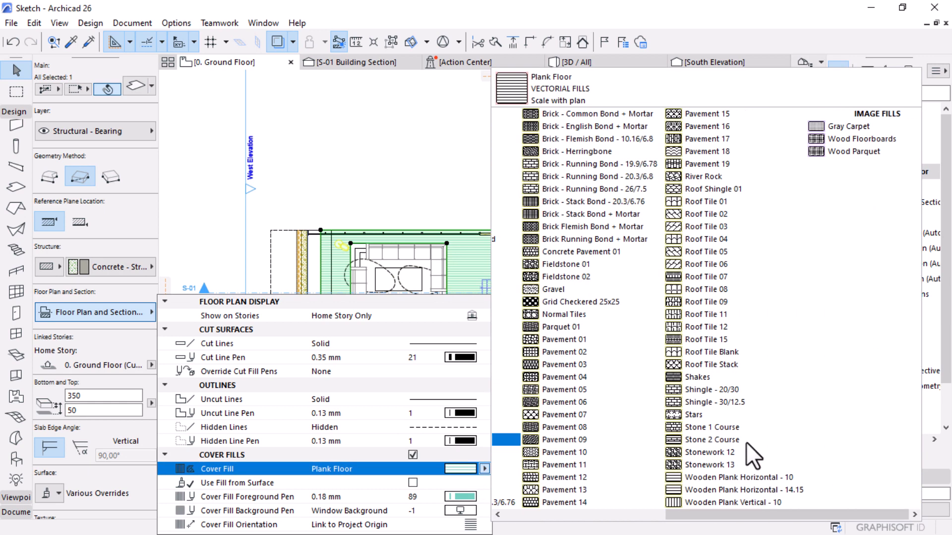
left_click(839, 140)
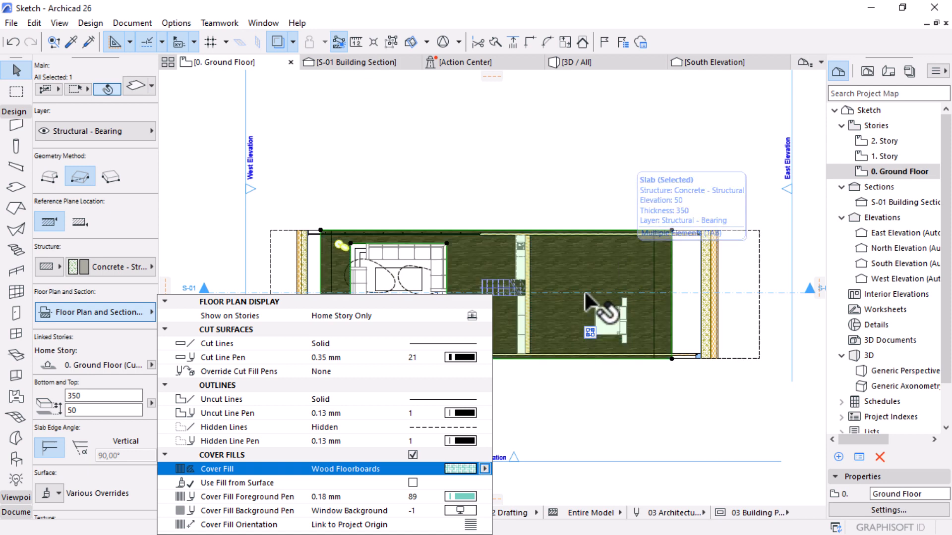
Step: Reopen the Wood Floorboards fill settings and set its pattern unit size to 5000 × 5000 mm
scroll(585, 292, "up", 3)
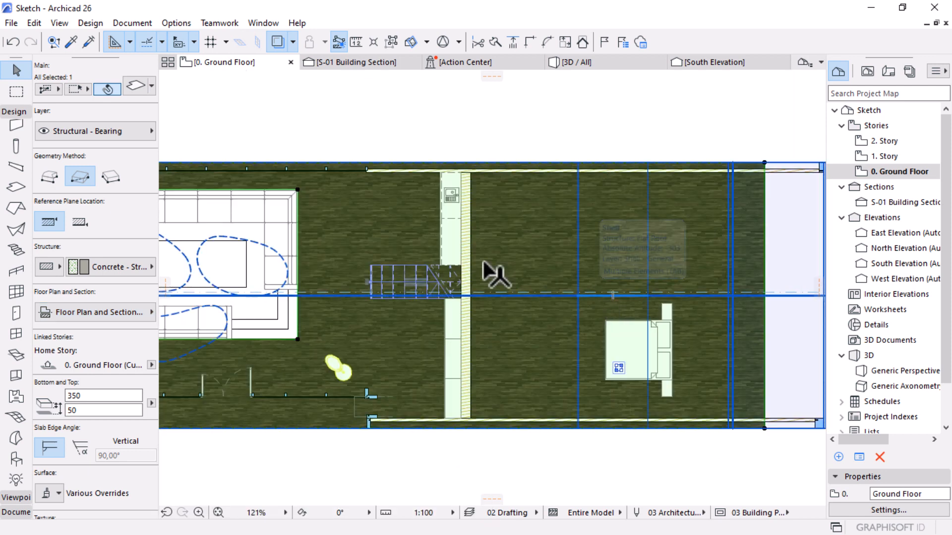
left_click(184, 24)
mouse_move(184, 38)
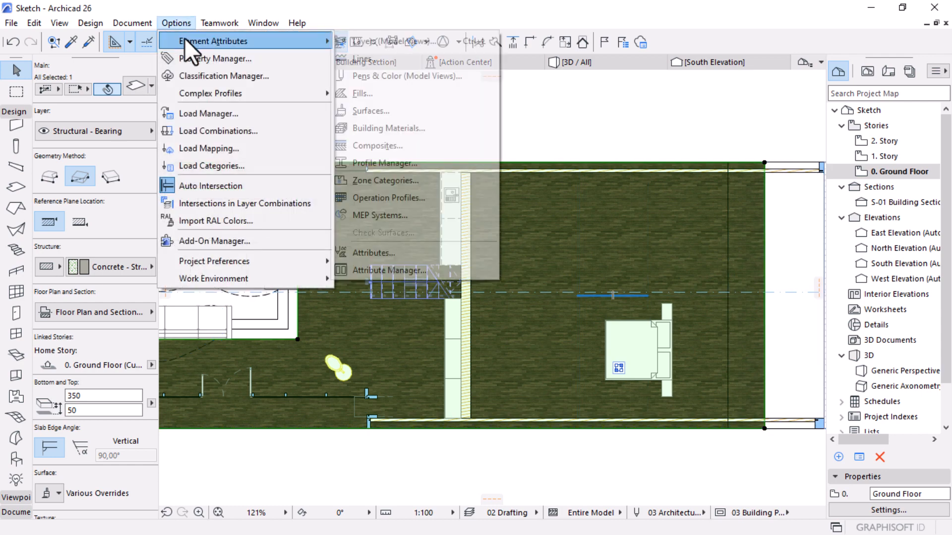
left_click(393, 88)
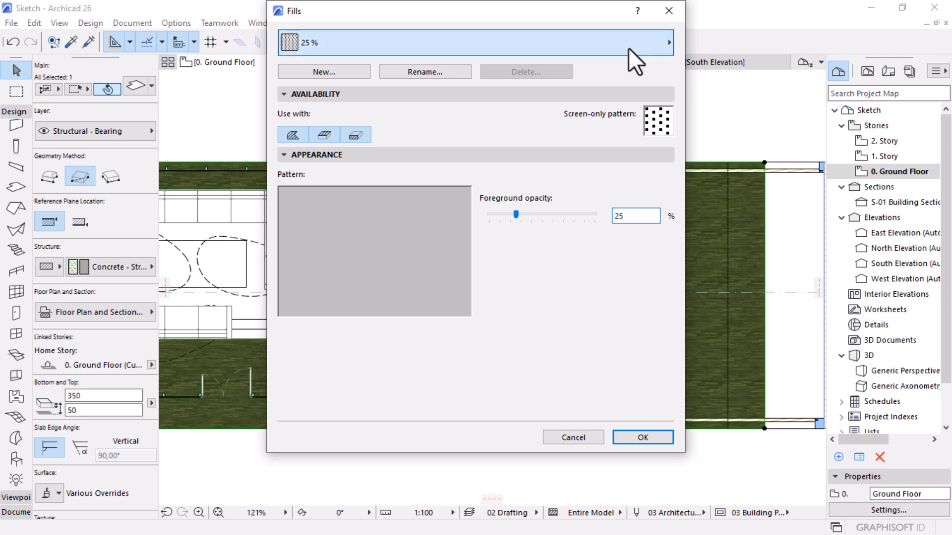
left_click(629, 48)
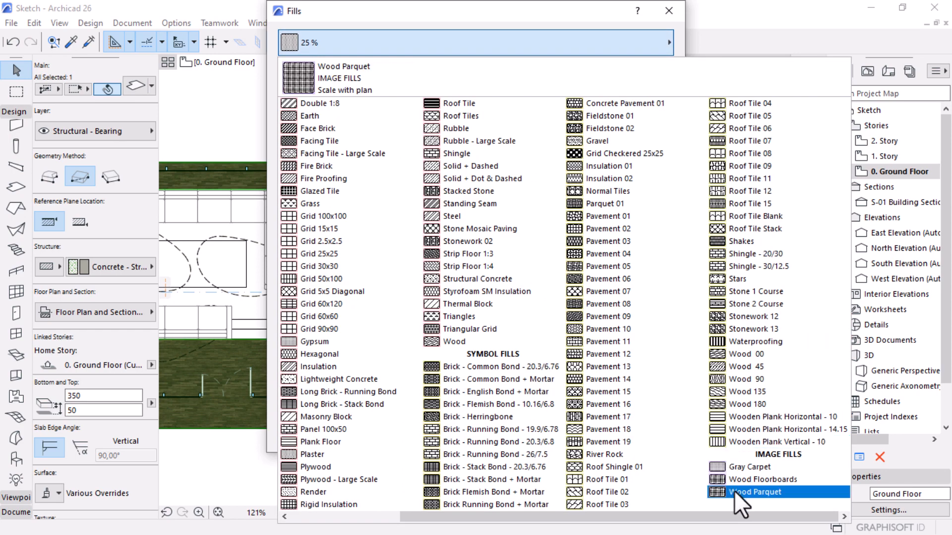
left_click(760, 479)
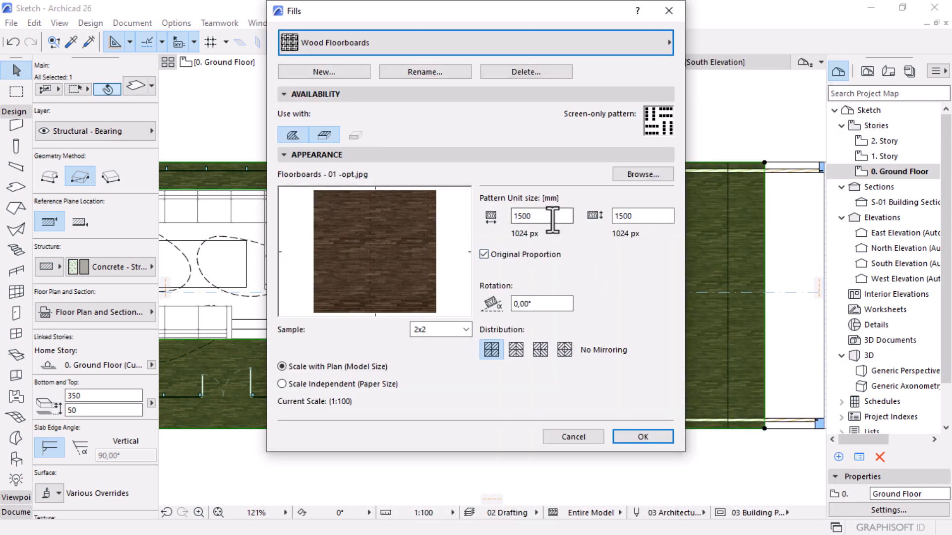
left_click_drag(536, 216, 474, 218)
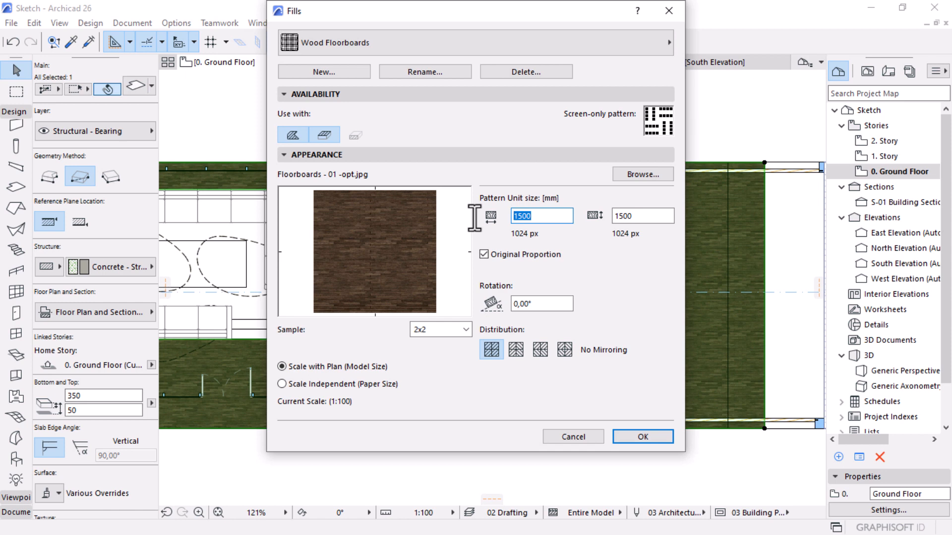
type("5000")
key("Tab")
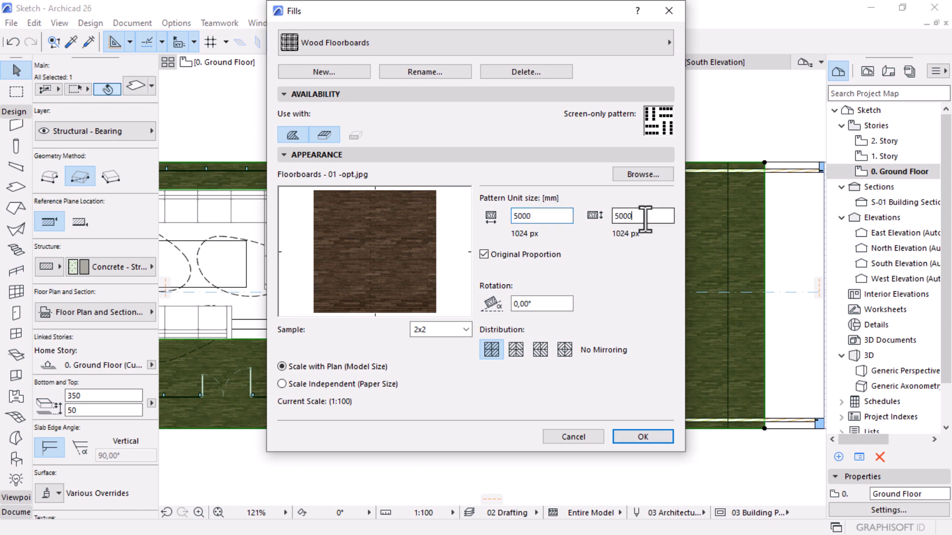
left_click(639, 434)
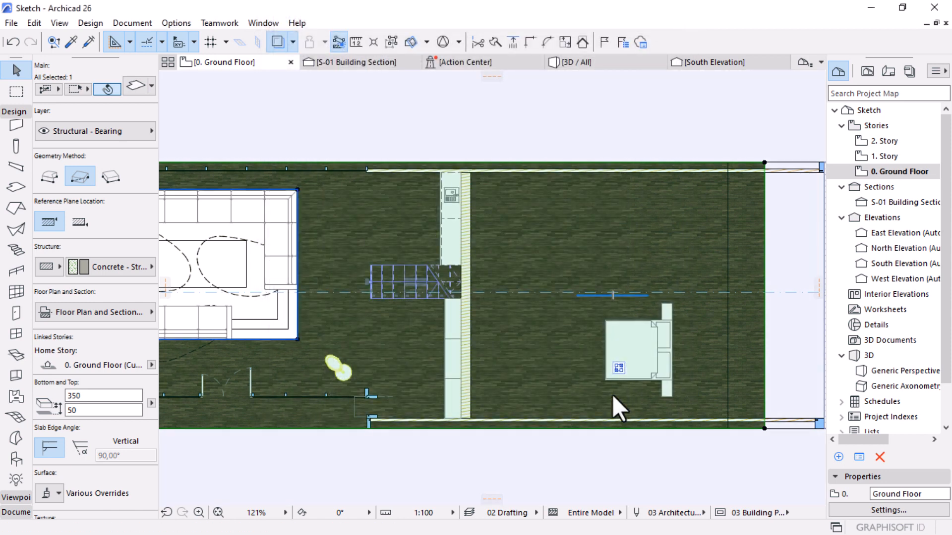
Step: Compare the floor slab's plank scale around the sunken seating area between the ground floor plan and the 3D view
scroll(664, 315, "down", 3)
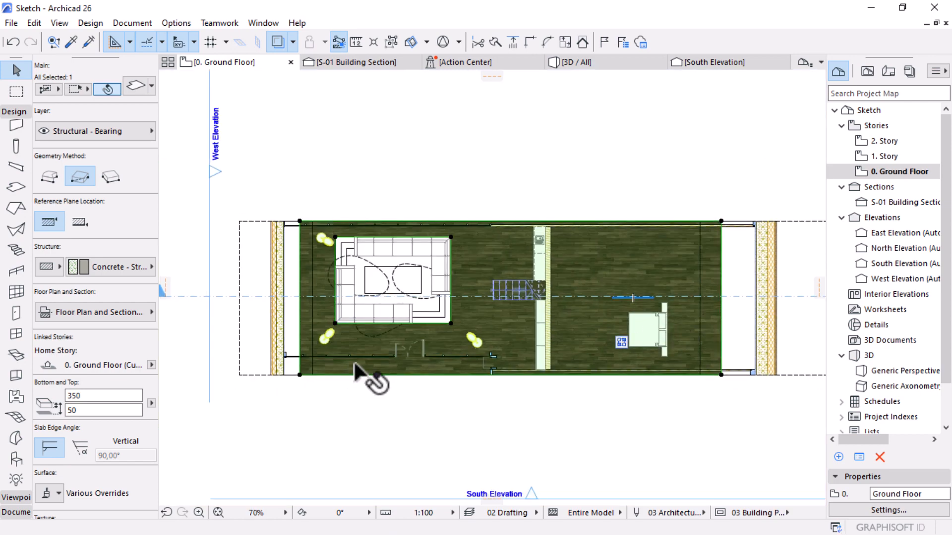
scroll(384, 347, "up", 4)
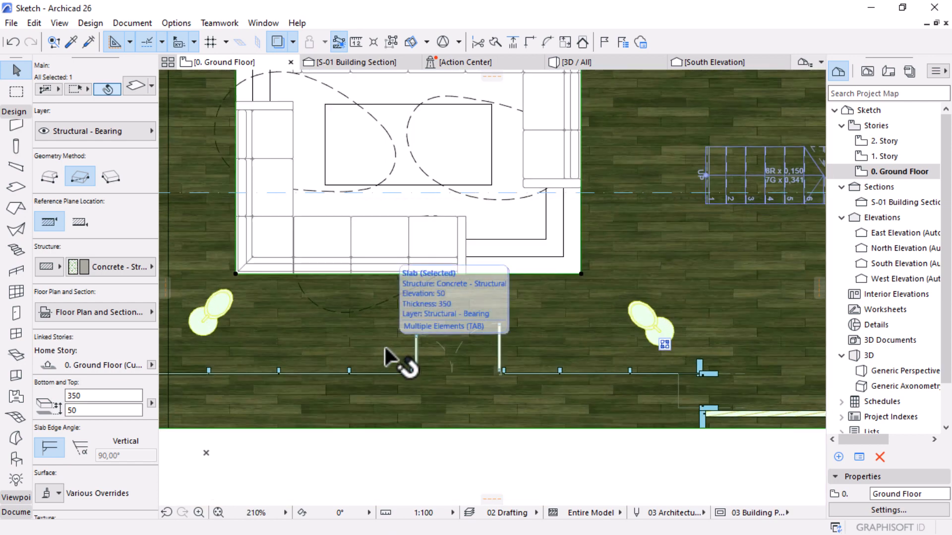
left_click(574, 62)
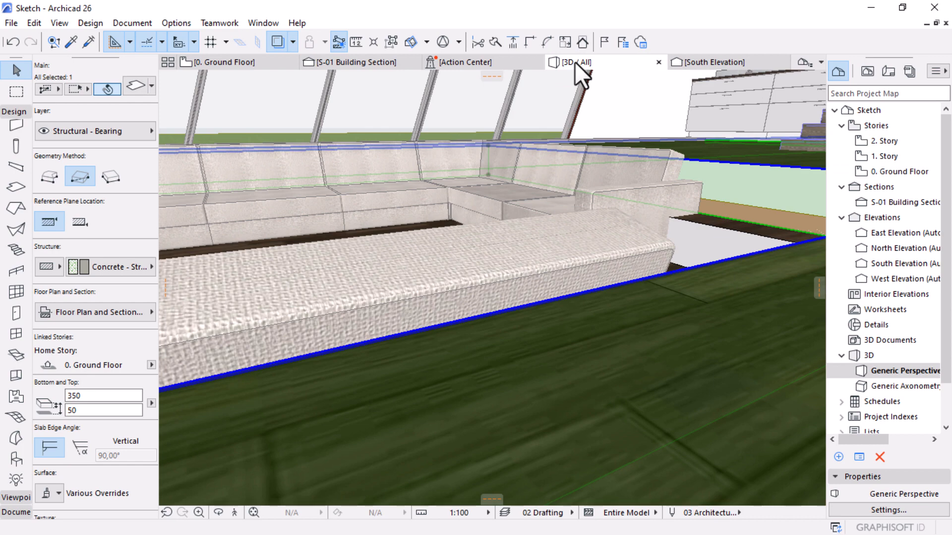
scroll(471, 313, "down", 5)
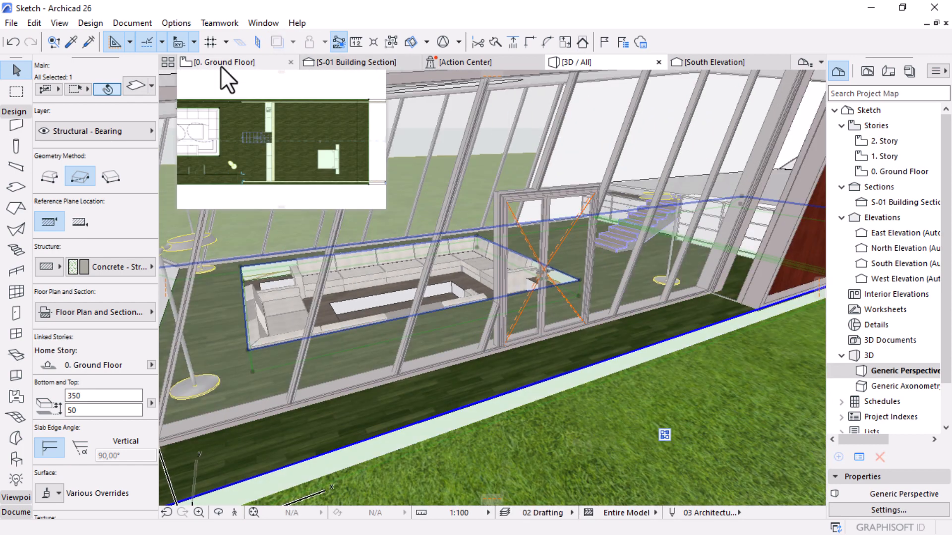
left_click(221, 66)
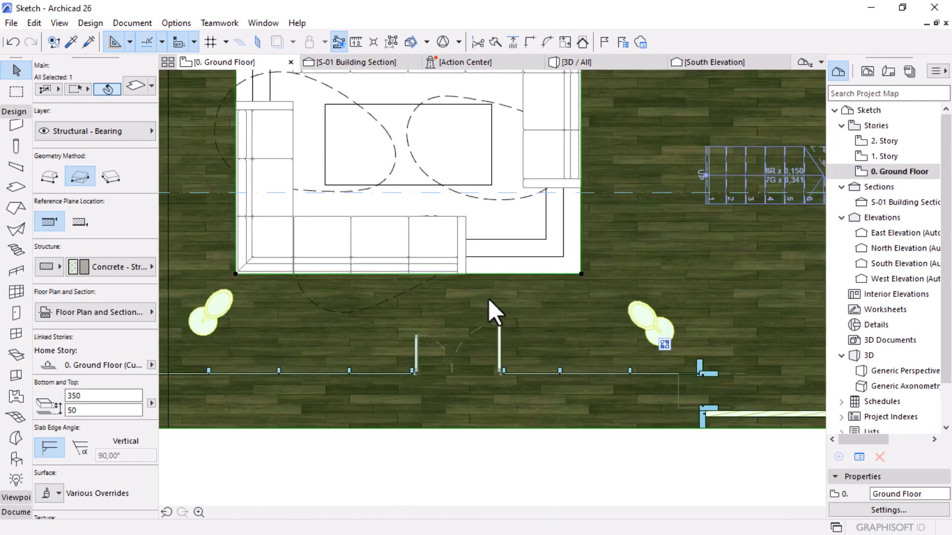
scroll(518, 327, "down", 4)
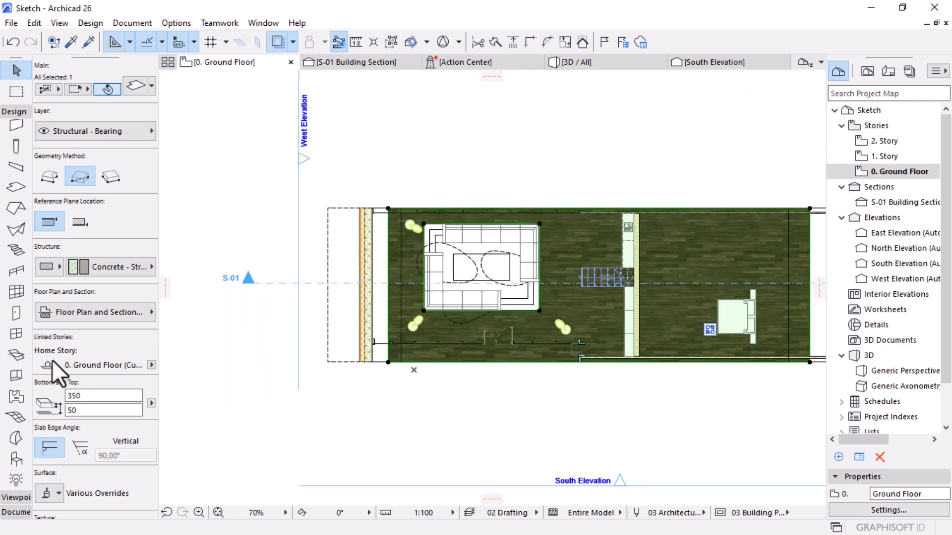
Step: Try Rubble - Large Scale as the foreground cover fill of the Floorboards - 01 surface and close the surface settings without saving
left_click(168, 21)
mouse_move(198, 40)
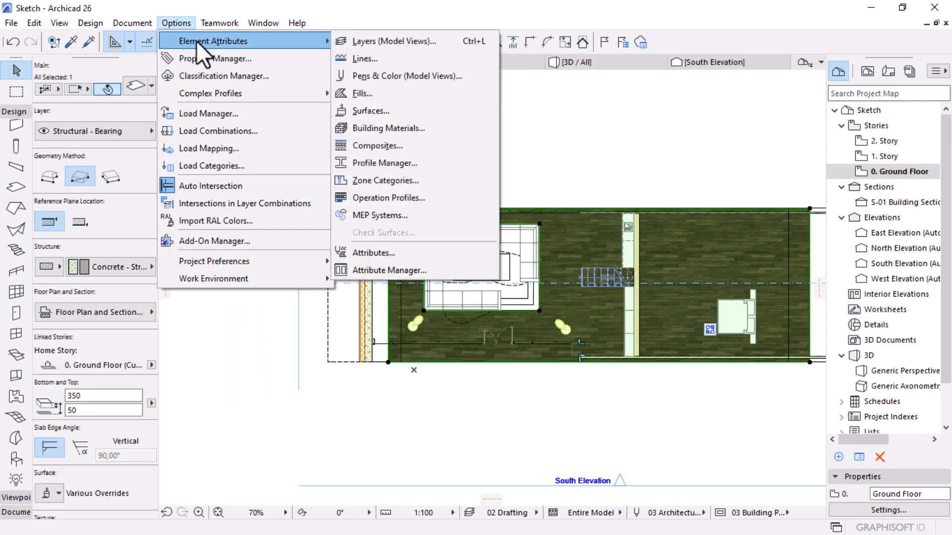
left_click(376, 111)
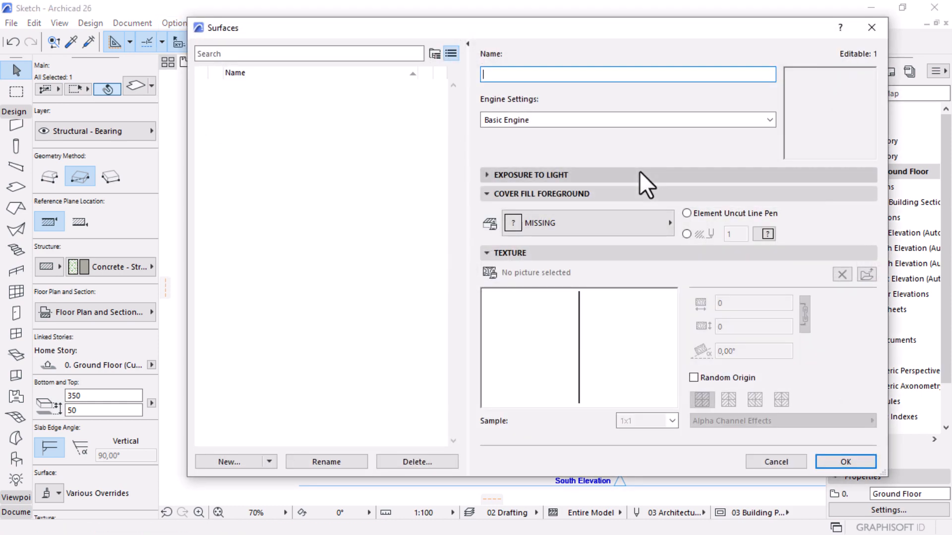
left_click(247, 422)
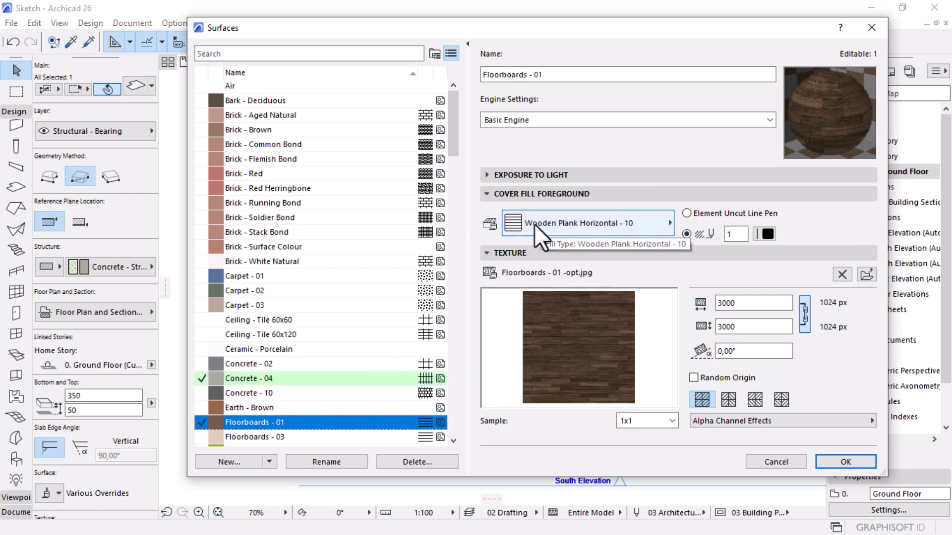
left_click(636, 225)
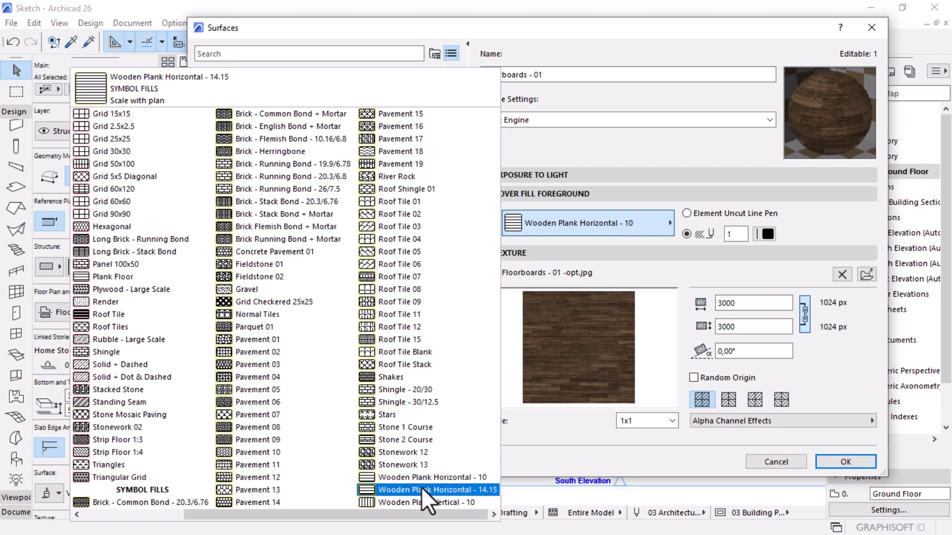
key("Escape")
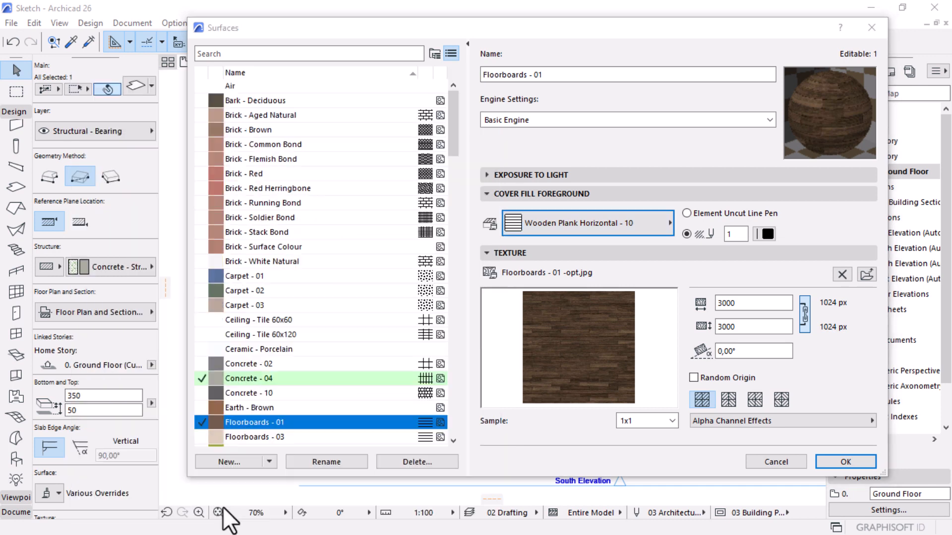
left_click(516, 228)
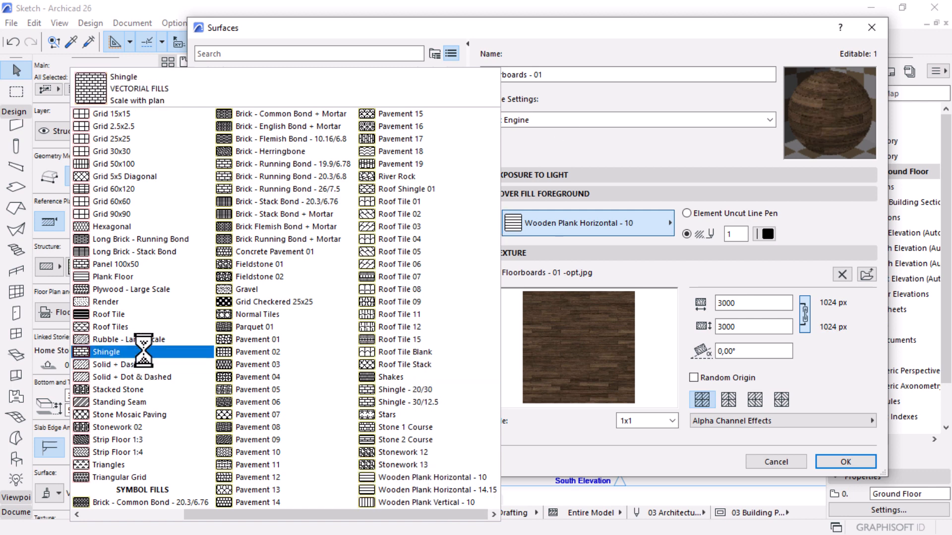
left_click(119, 340)
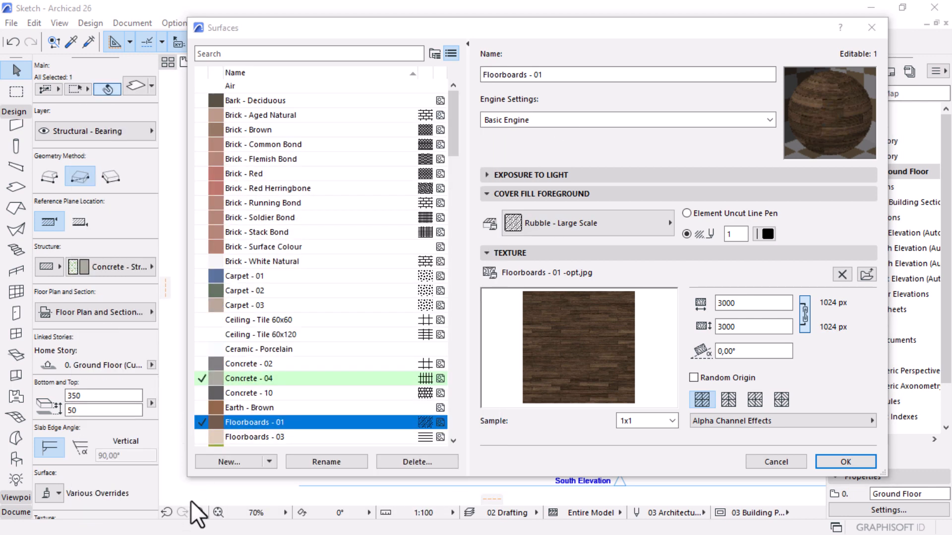
left_click(871, 27)
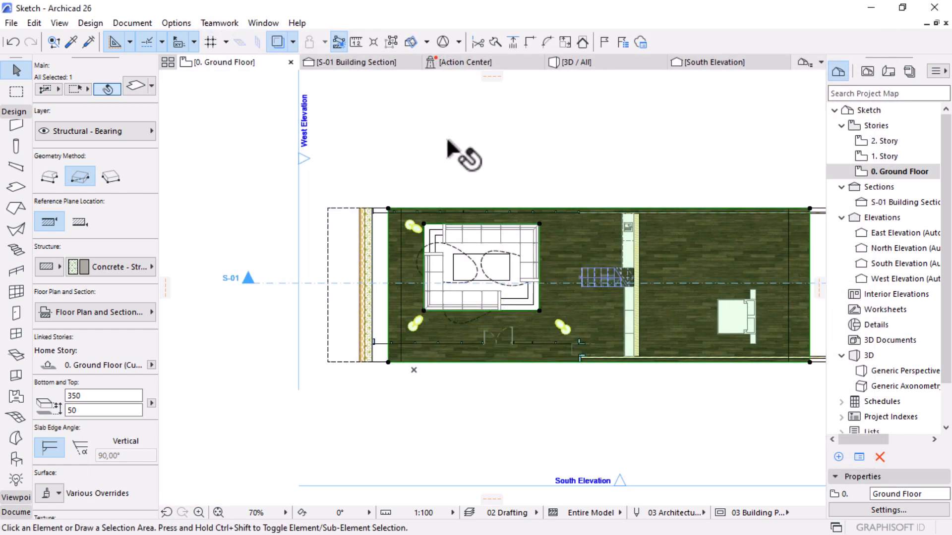
Step: Deselect the floor slab and examine its wood fill across the ground floor plan
left_click(448, 140)
scroll(467, 198, "down", 4)
middle_click_drag(564, 209, 520, 209)
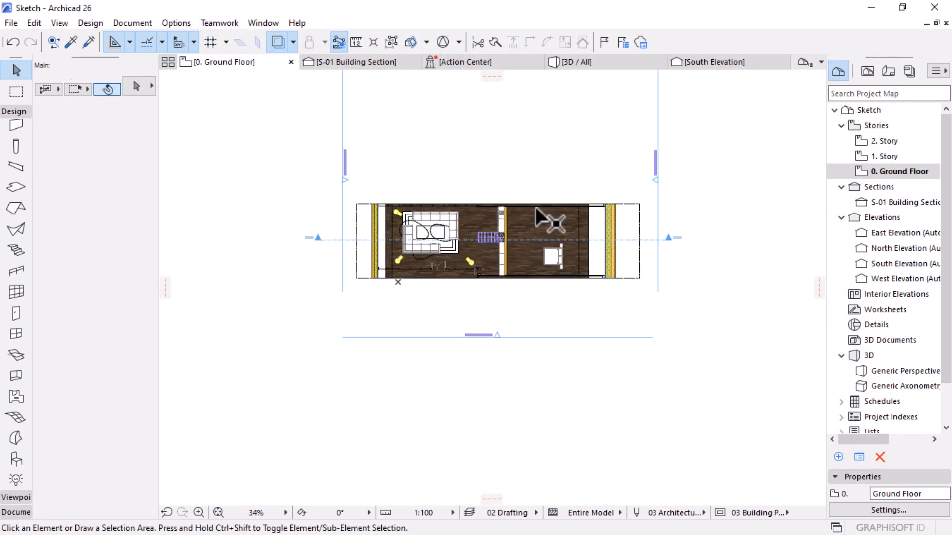
scroll(535, 207, "up", 4)
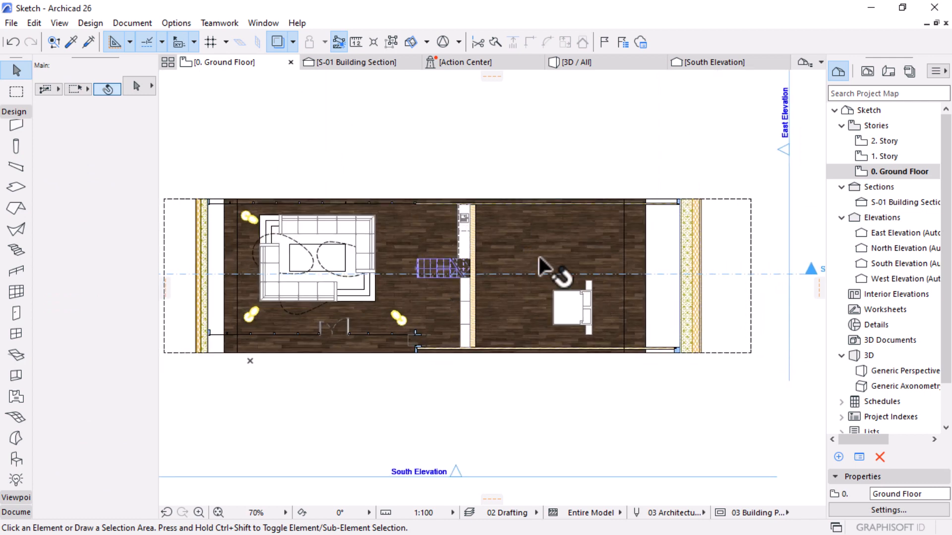
scroll(634, 250, "up", 2)
scroll(670, 257, "down", 2)
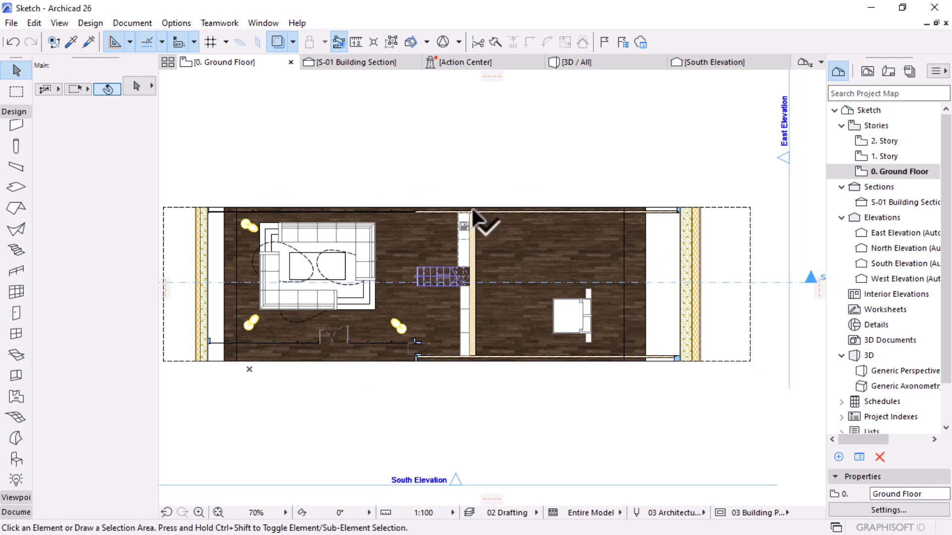
Step: Offset the bedroom-side edge of the wood-filled floor slab back to the partition wall beside the kitchen and deselect the slab
left_click(594, 234)
left_click(410, 234)
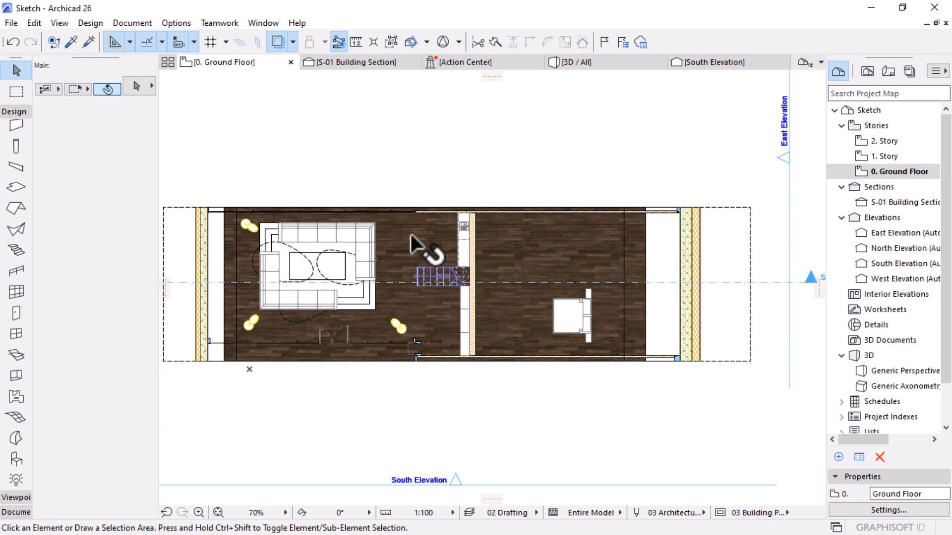
left_click(645, 237)
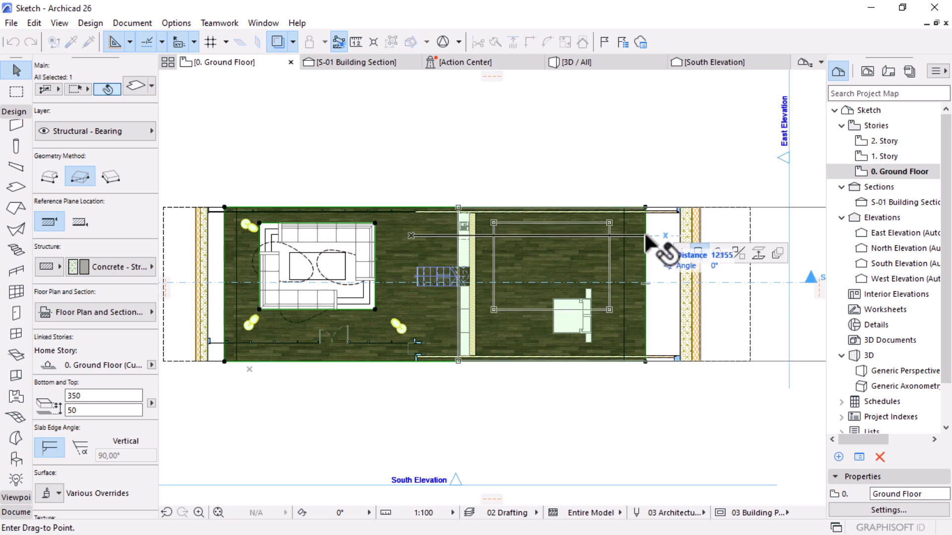
key("Escape")
left_click(644, 233)
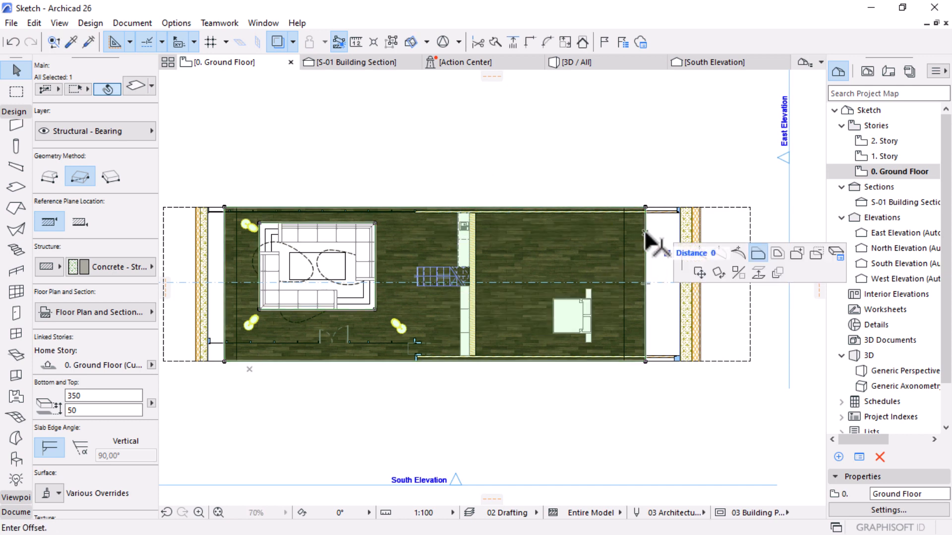
left_click(475, 210)
key("Escape")
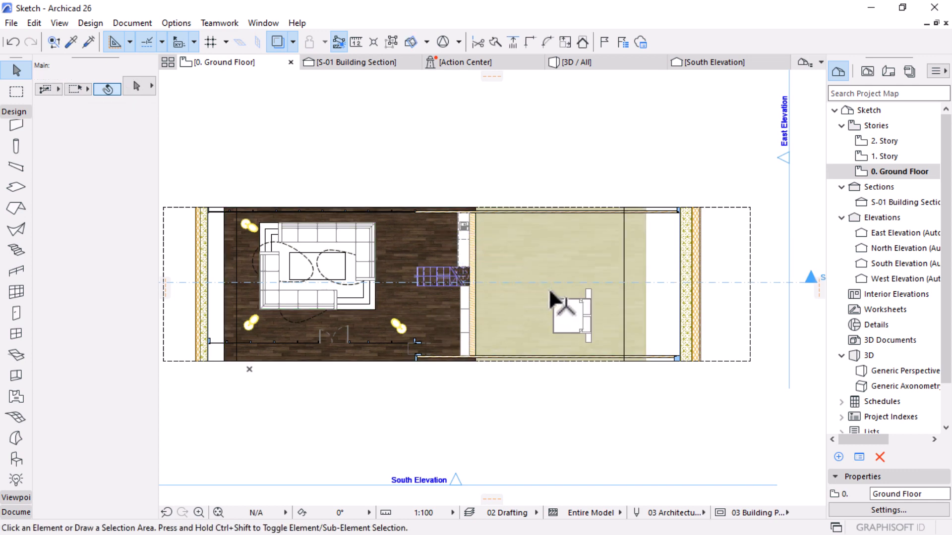
Step: Select the bedroom's timber floor slab and check its override surfaces
scroll(549, 288, "down", 3)
scroll(569, 276, "up", 2)
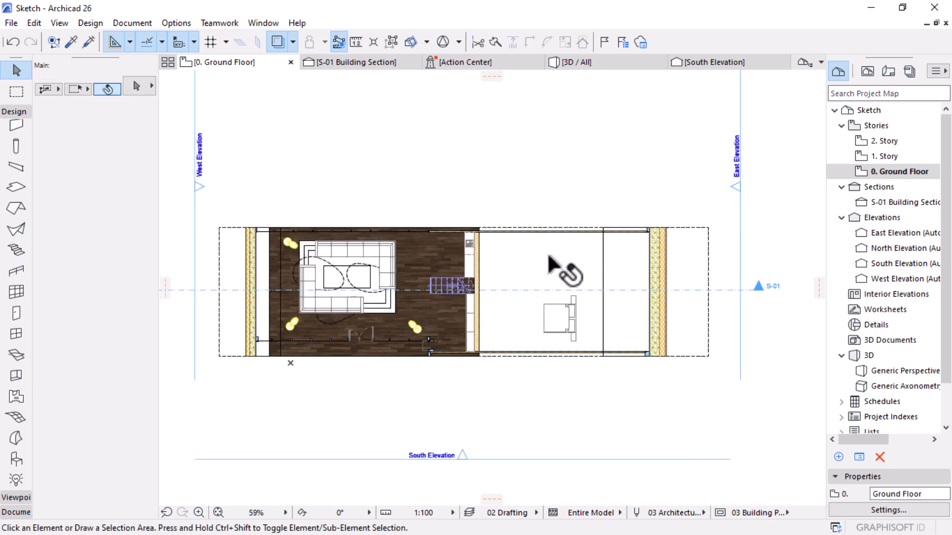
left_click(555, 256)
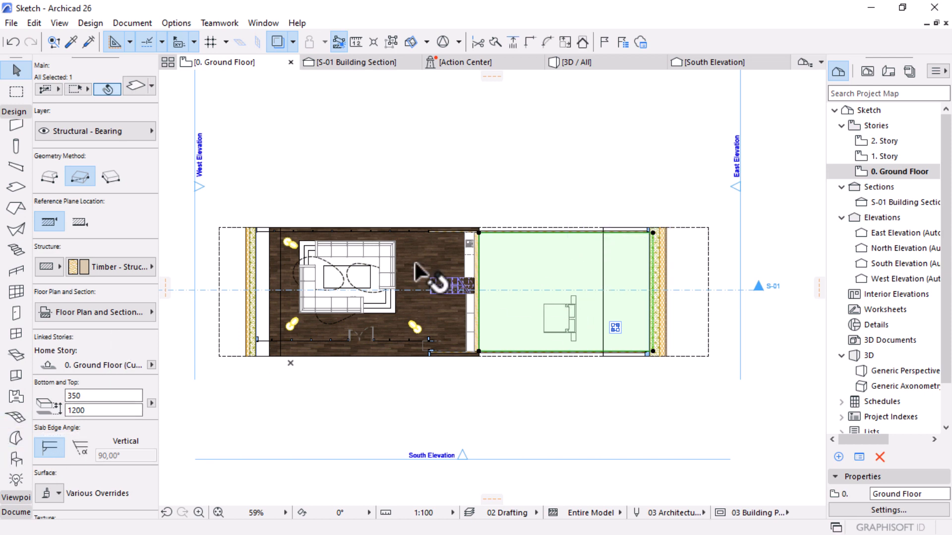
scroll(419, 267, "up", 2)
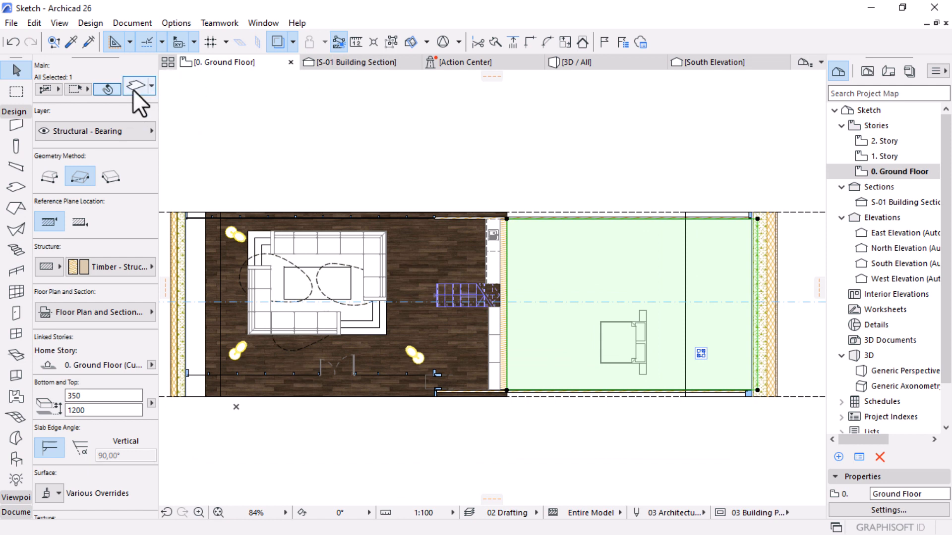
left_click(47, 488)
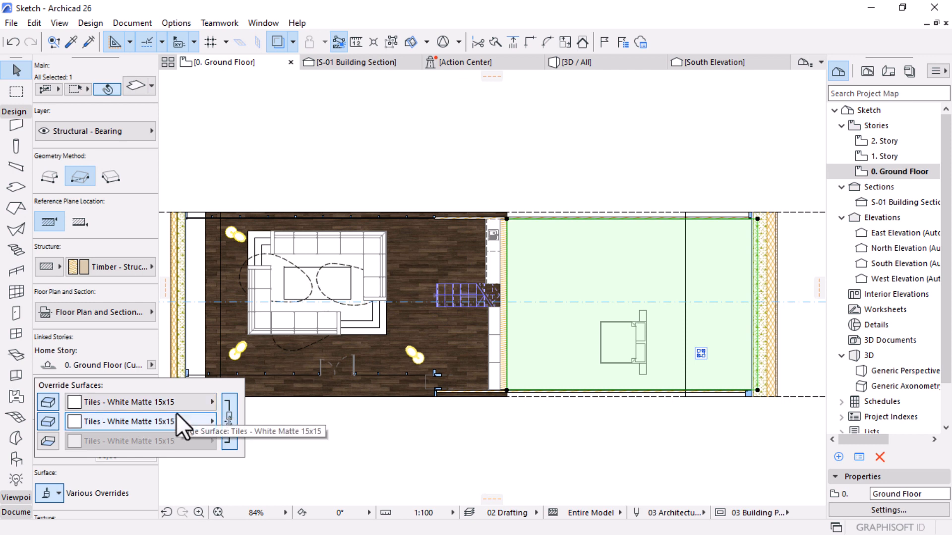
Step: Look up the texture image of the Tiles - White Matte 15x15 surface and its library folder, leaving the surface settings unchanged
left_click(168, 21)
mouse_move(177, 44)
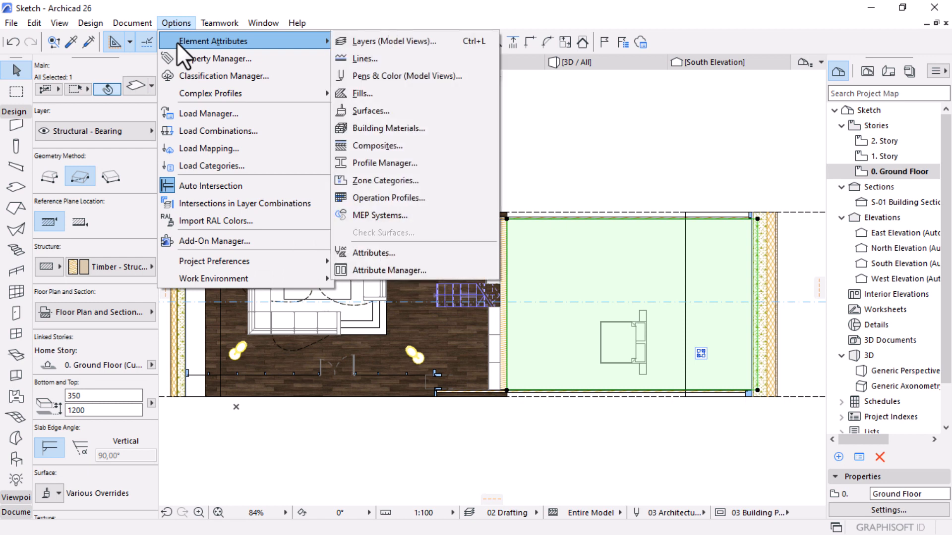
left_click(397, 112)
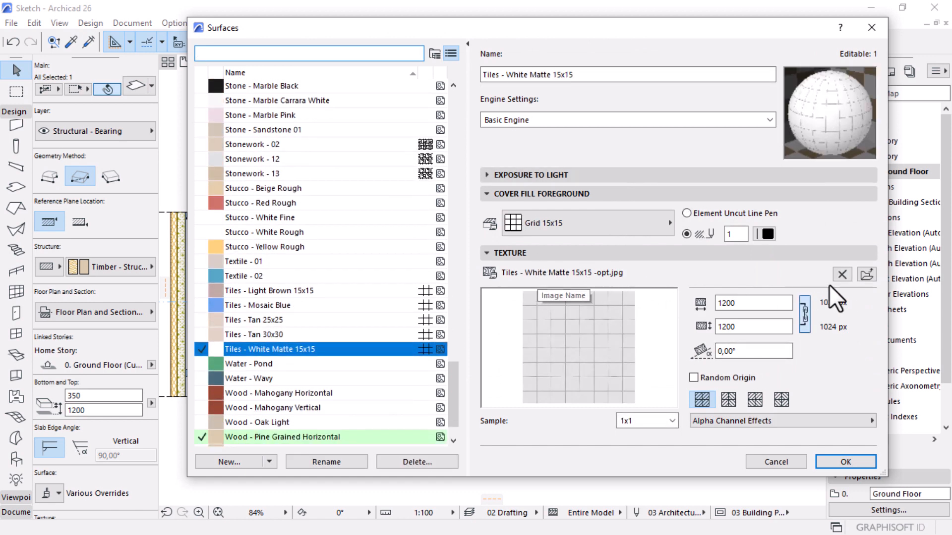
left_click(866, 275)
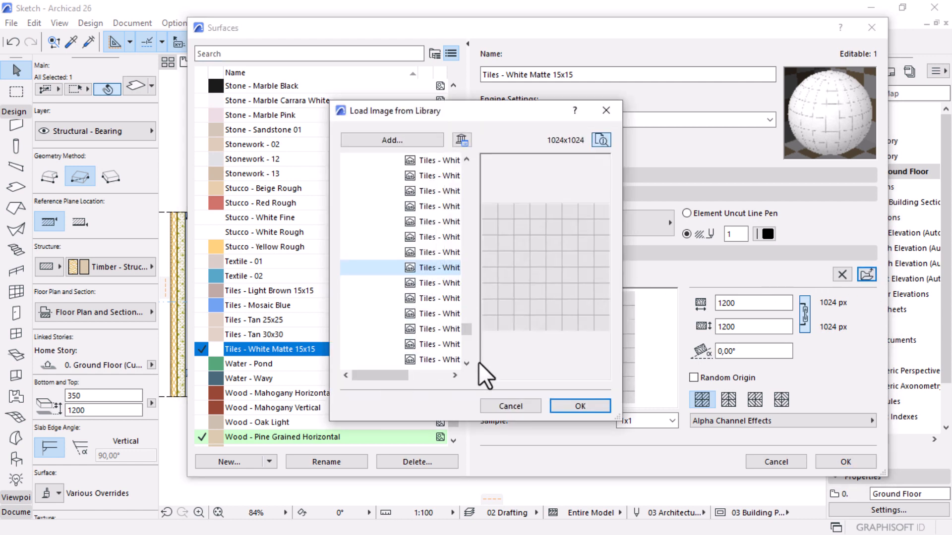
left_click_drag(469, 331, 475, 177)
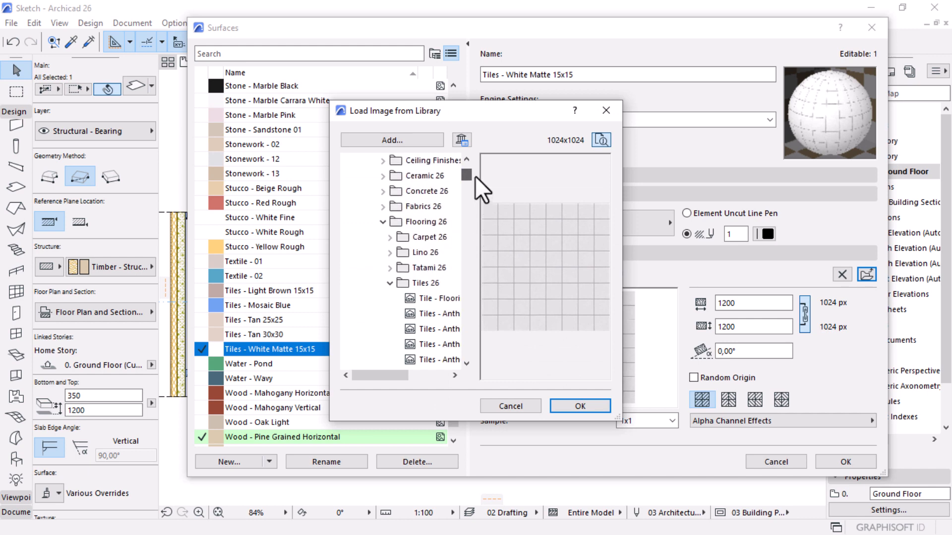
left_click(510, 406)
left_click(773, 462)
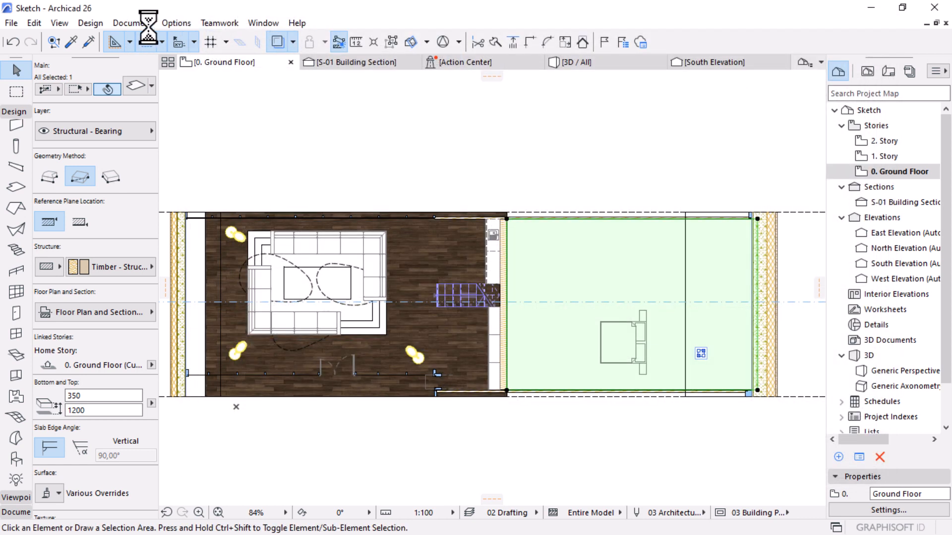
Step: Duplicate the Wood Floorboards image fill as a new fill named Floor Tile
left_click(168, 23)
mouse_move(225, 41)
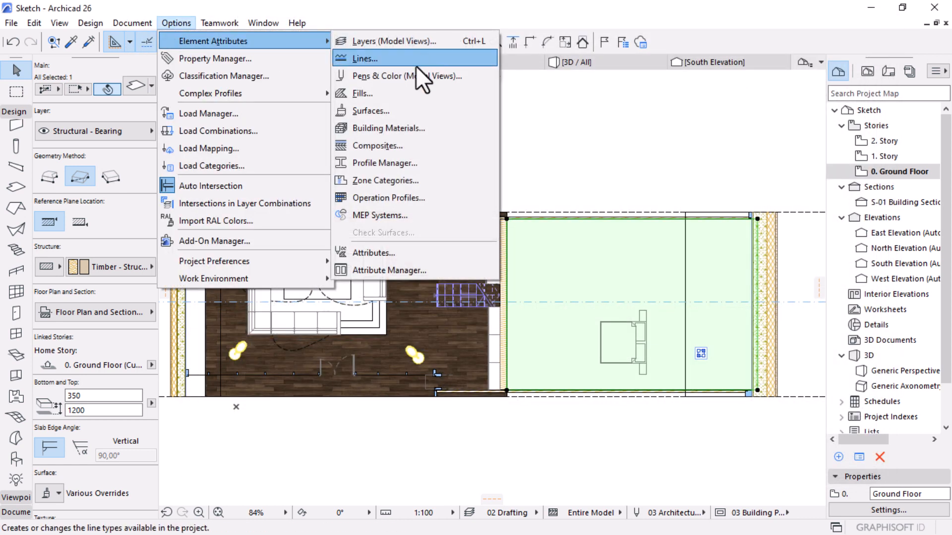
left_click(376, 97)
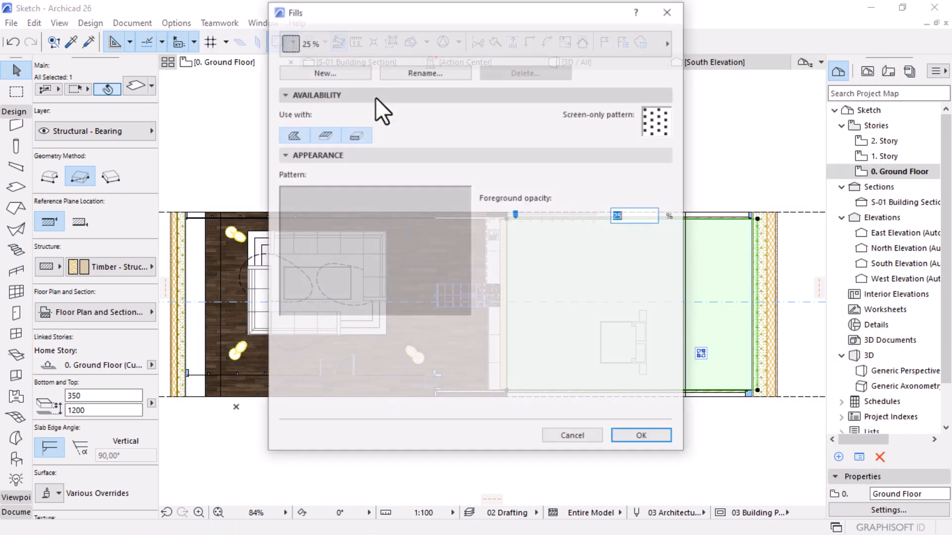
left_click(601, 51)
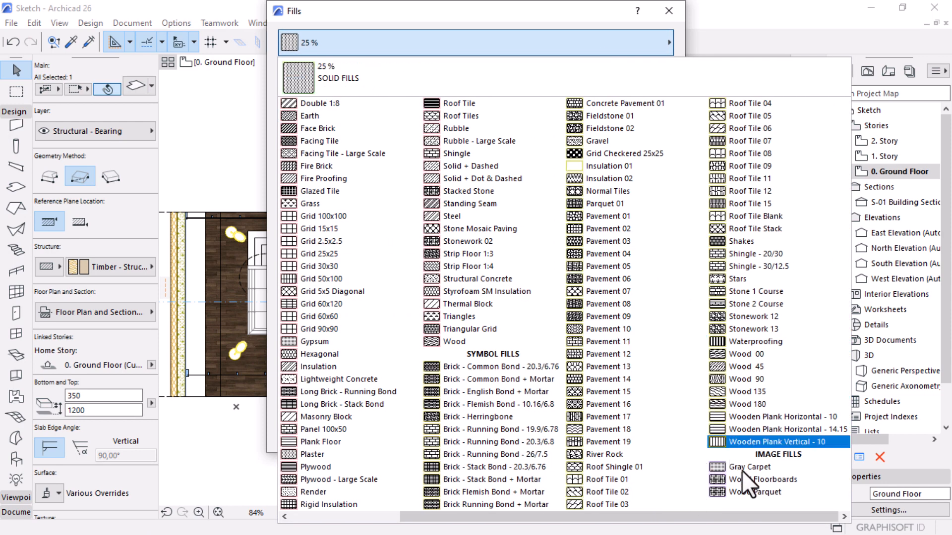
left_click(763, 479)
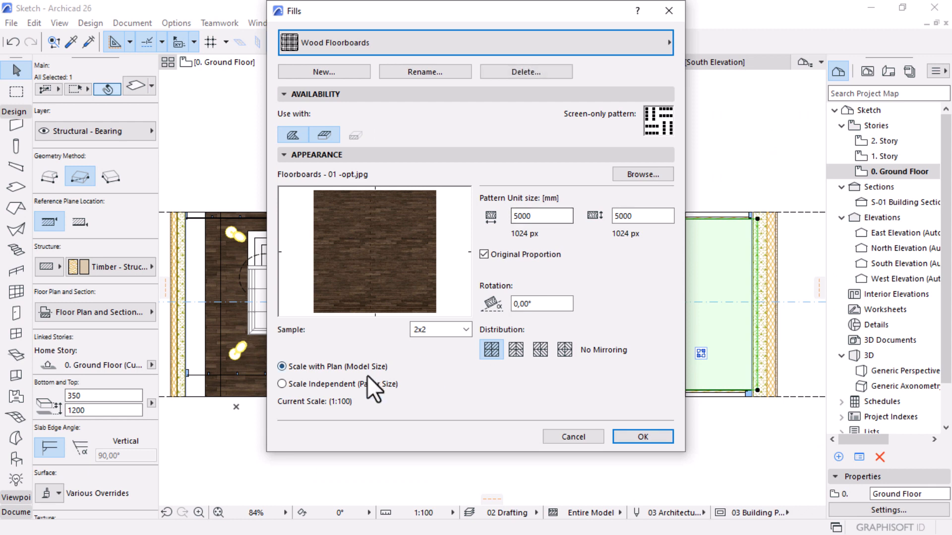
left_click(321, 70)
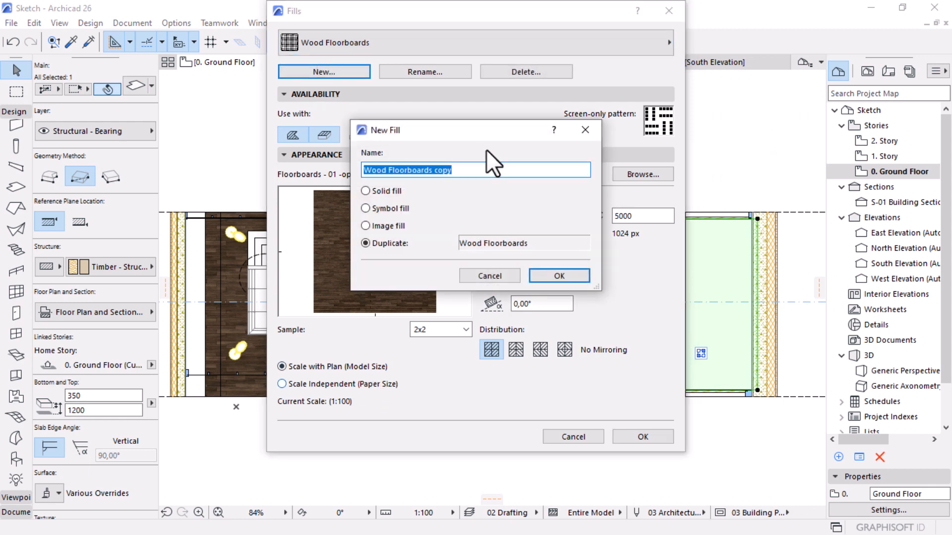
left_click_drag(505, 170, 407, 171)
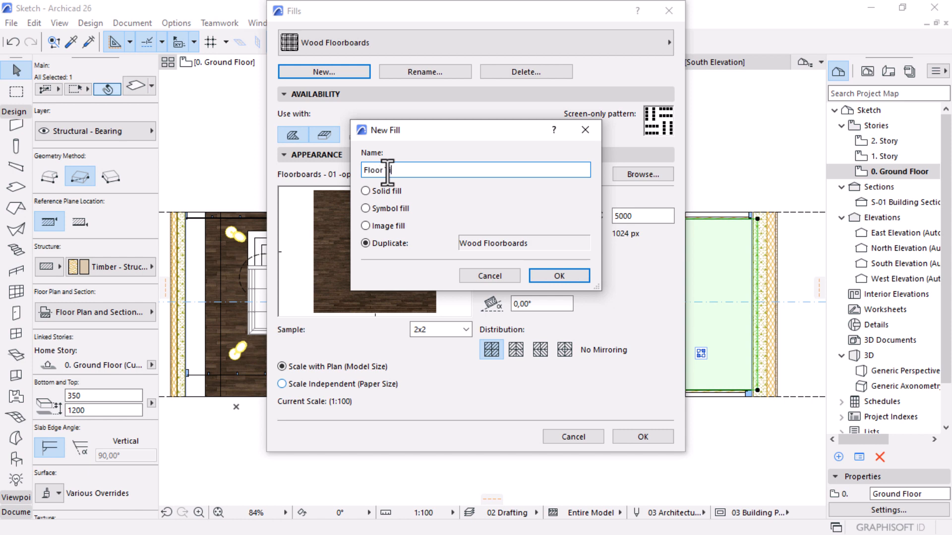
left_click(559, 275)
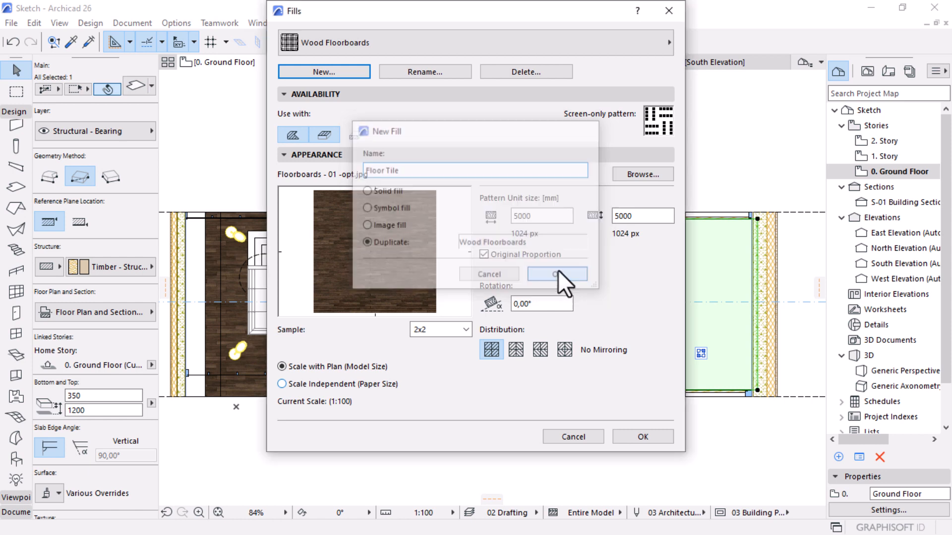
Step: Load Tiles - White Matte 15x15 -opt.jpg from the Tiles 26 library folder into the Floor Tile fill and set its pattern unit width to 5000 mm
left_click(646, 177)
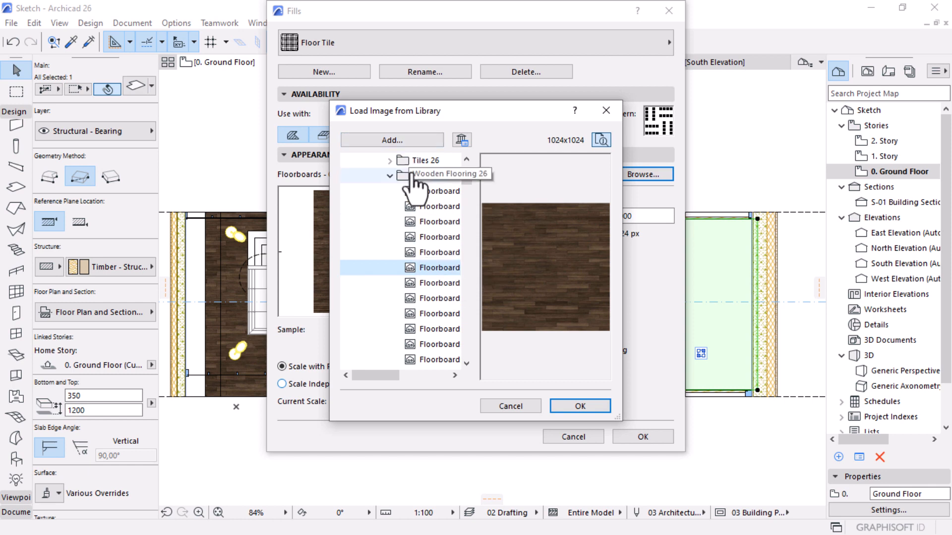
left_click(390, 161)
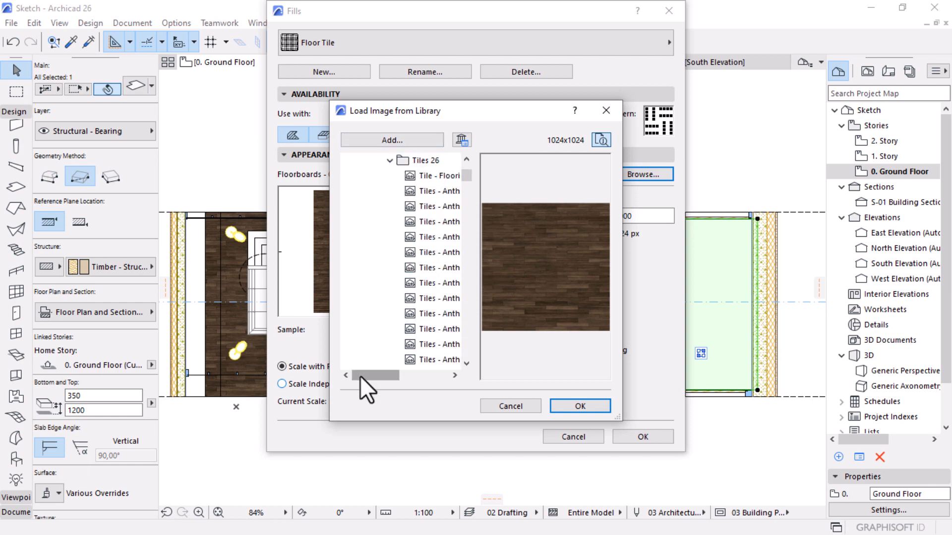
left_click_drag(360, 375, 388, 376)
left_click_drag(463, 176, 466, 252)
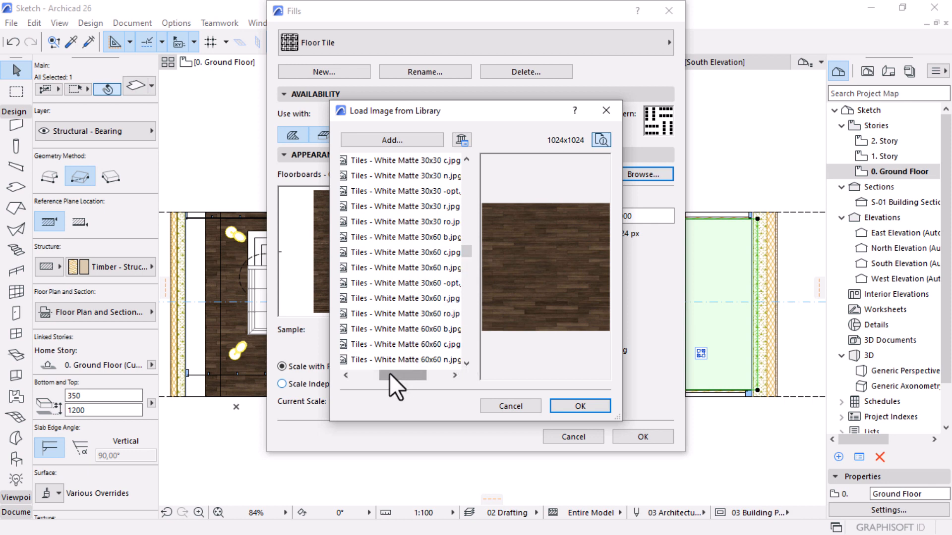
left_click_drag(389, 373, 393, 376)
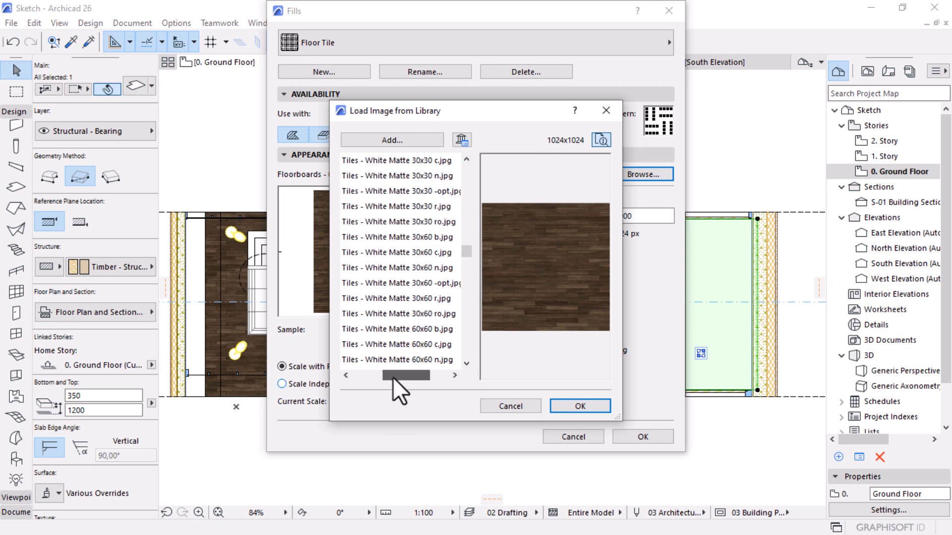
scroll(411, 295, "up", 2)
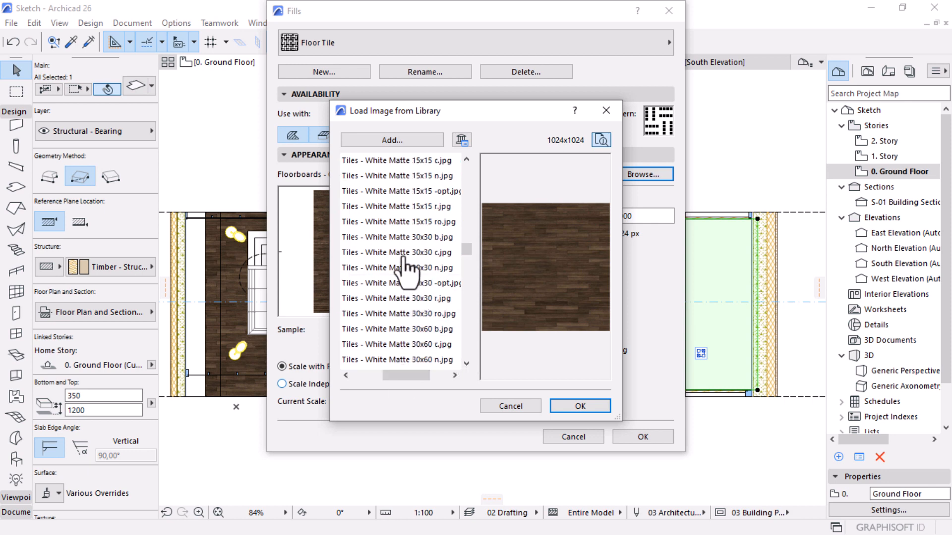
left_click(375, 191)
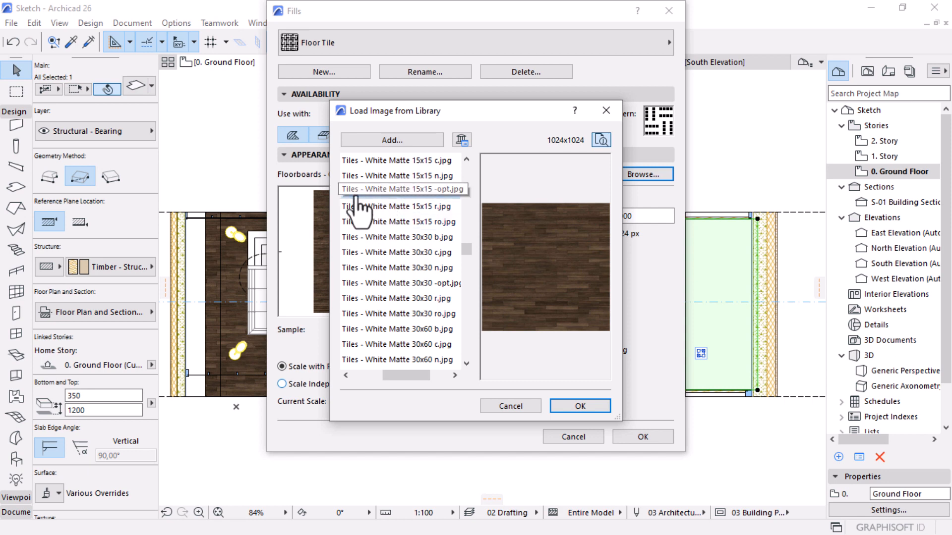
left_click(581, 402)
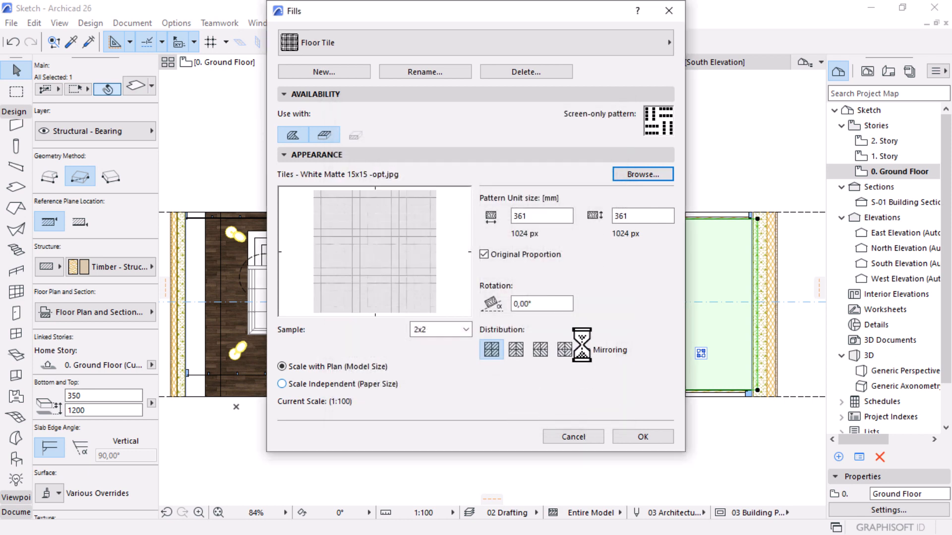
double_click(570, 214)
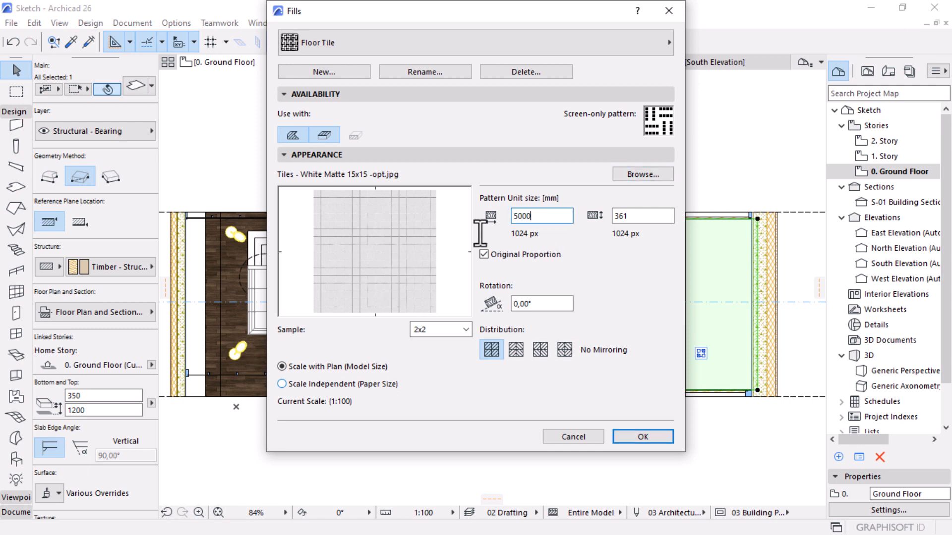
left_click(643, 436)
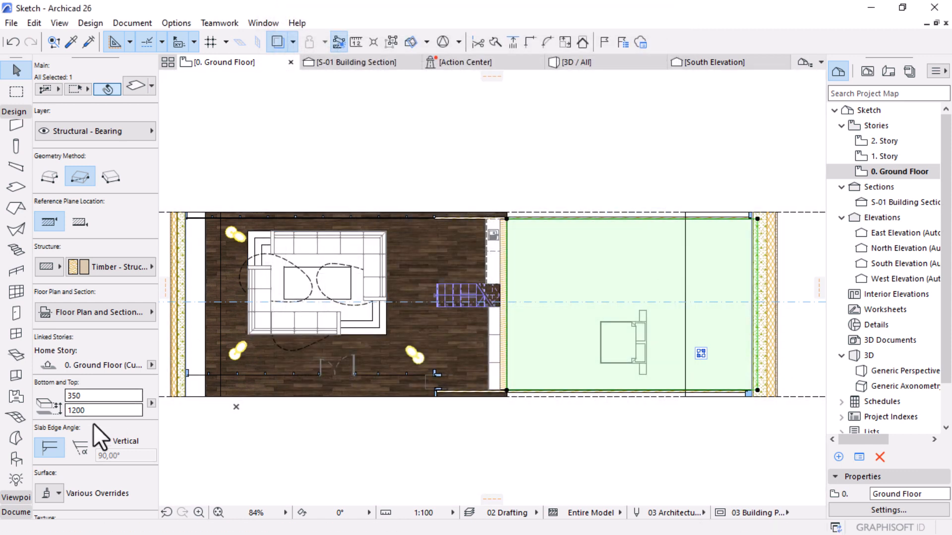
Step: Turn on the cover fill for the selected bedroom floor slab and set it to the Floor Tile image fill
left_click(99, 314)
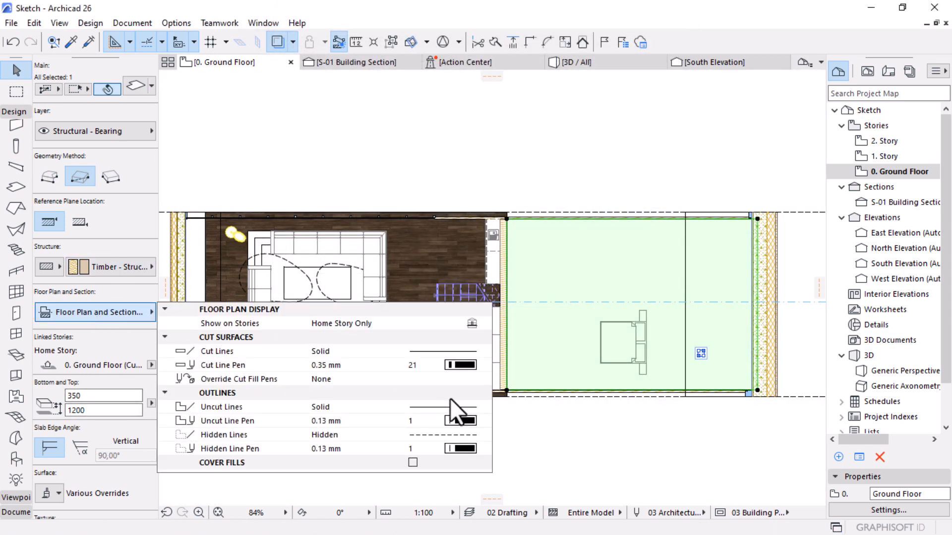
left_click(414, 461)
left_click(453, 467)
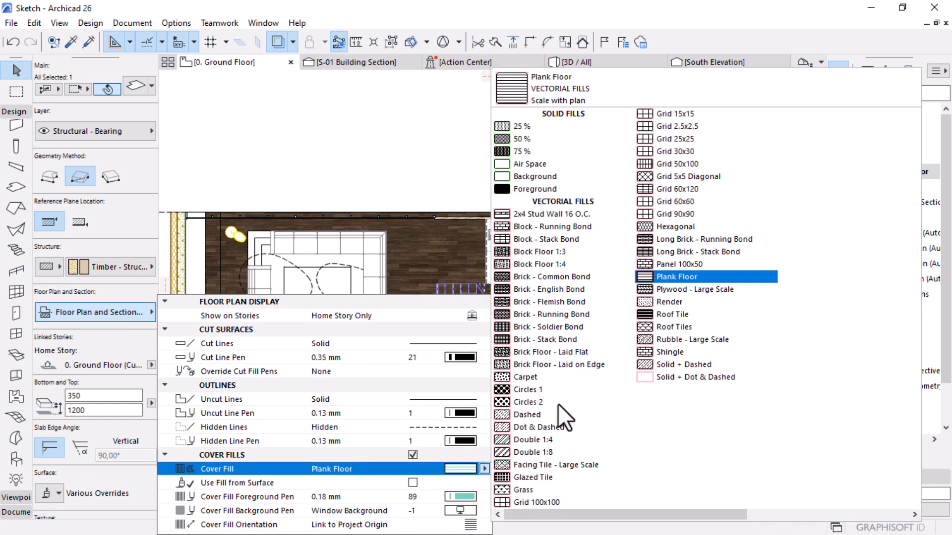
scroll(558, 407, "down", 2)
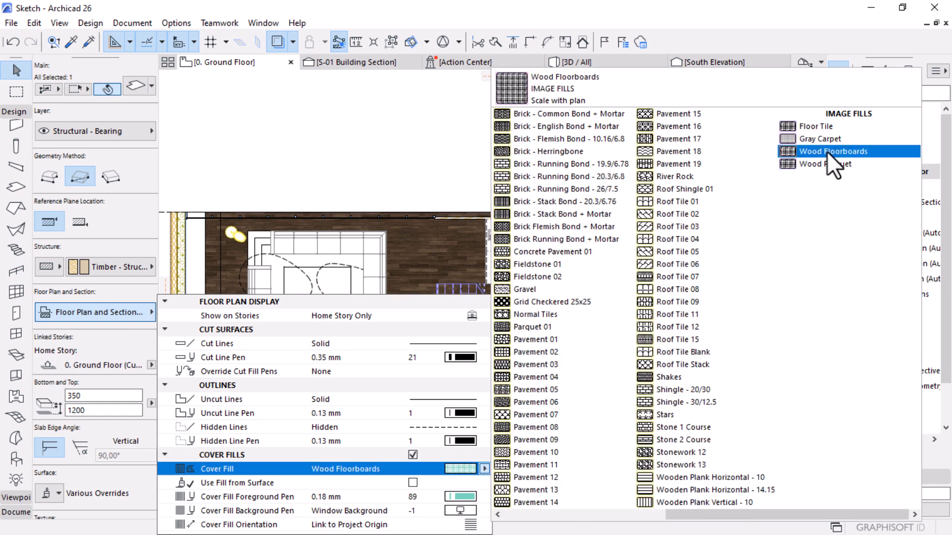
left_click(821, 127)
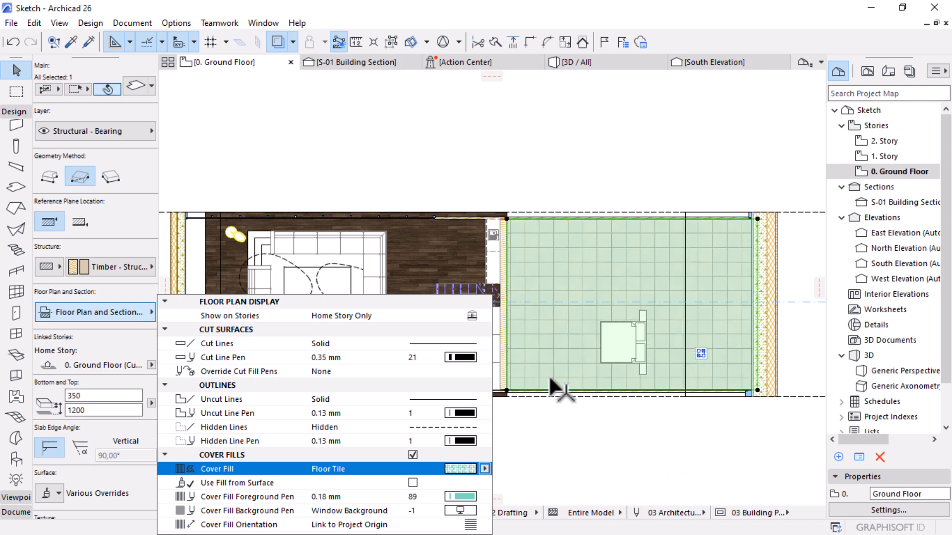
Step: Clear the selection and examine the bedroom's tile fill beside the wood fill on the ground floor plan
left_click(652, 474)
left_click(726, 467)
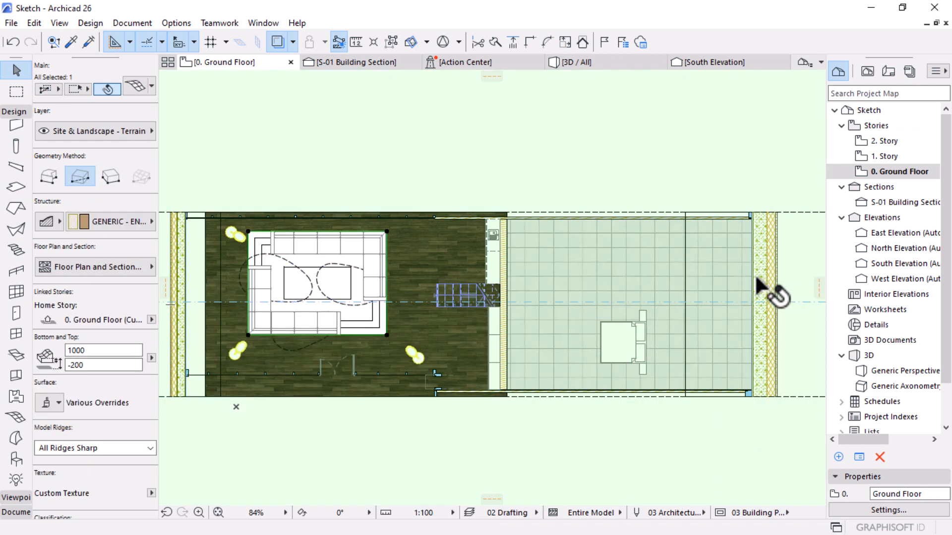
key("Escape")
scroll(743, 350, "up", 2)
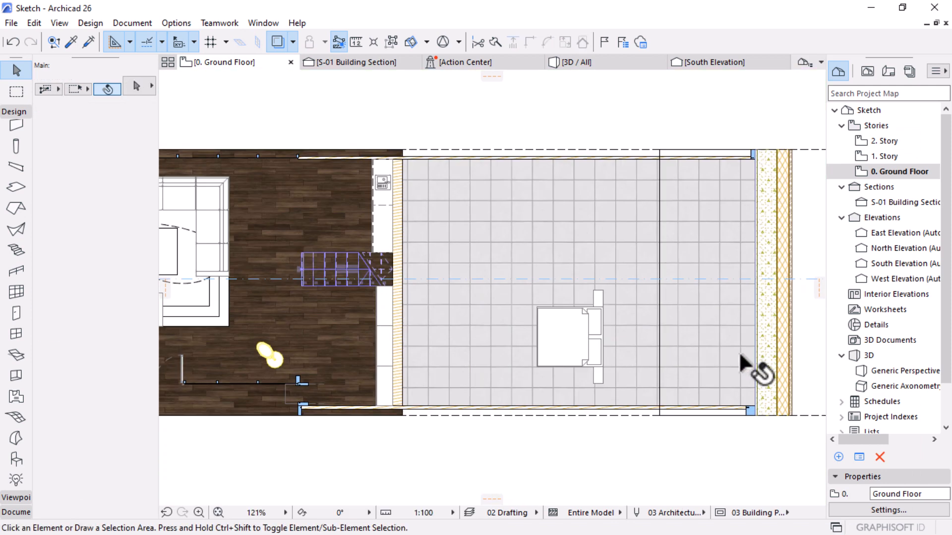
scroll(646, 240, "down", 2)
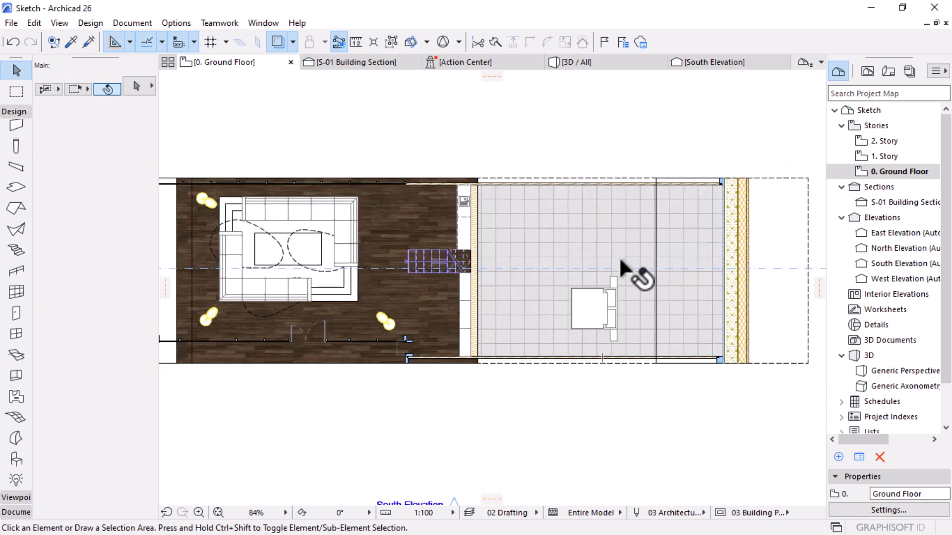
scroll(582, 337, "down", 2)
mouse_move(560, 335)
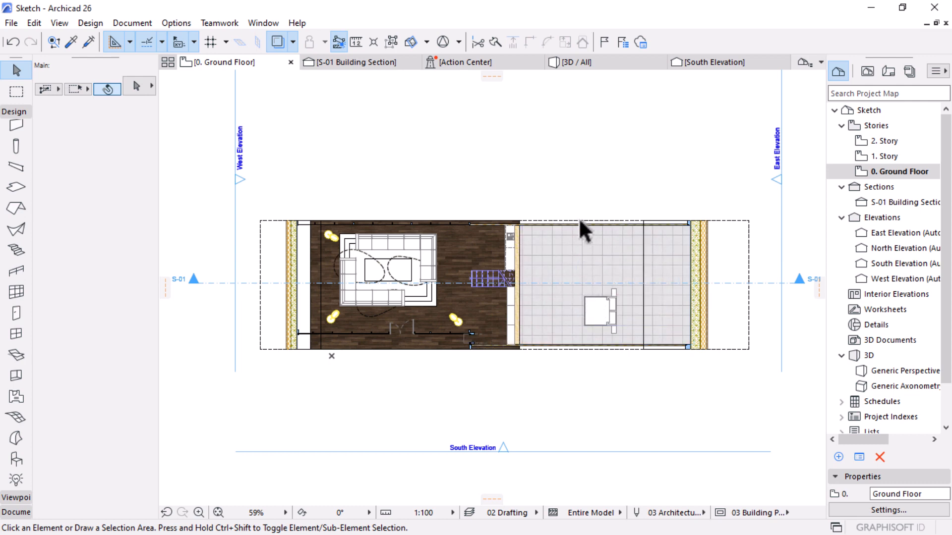
scroll(579, 218, "up", 2)
mouse_move(577, 214)
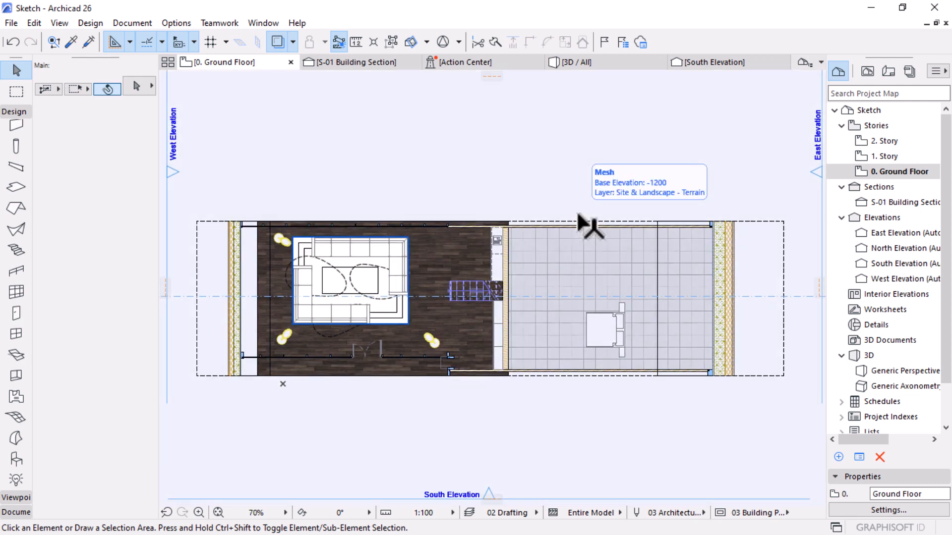